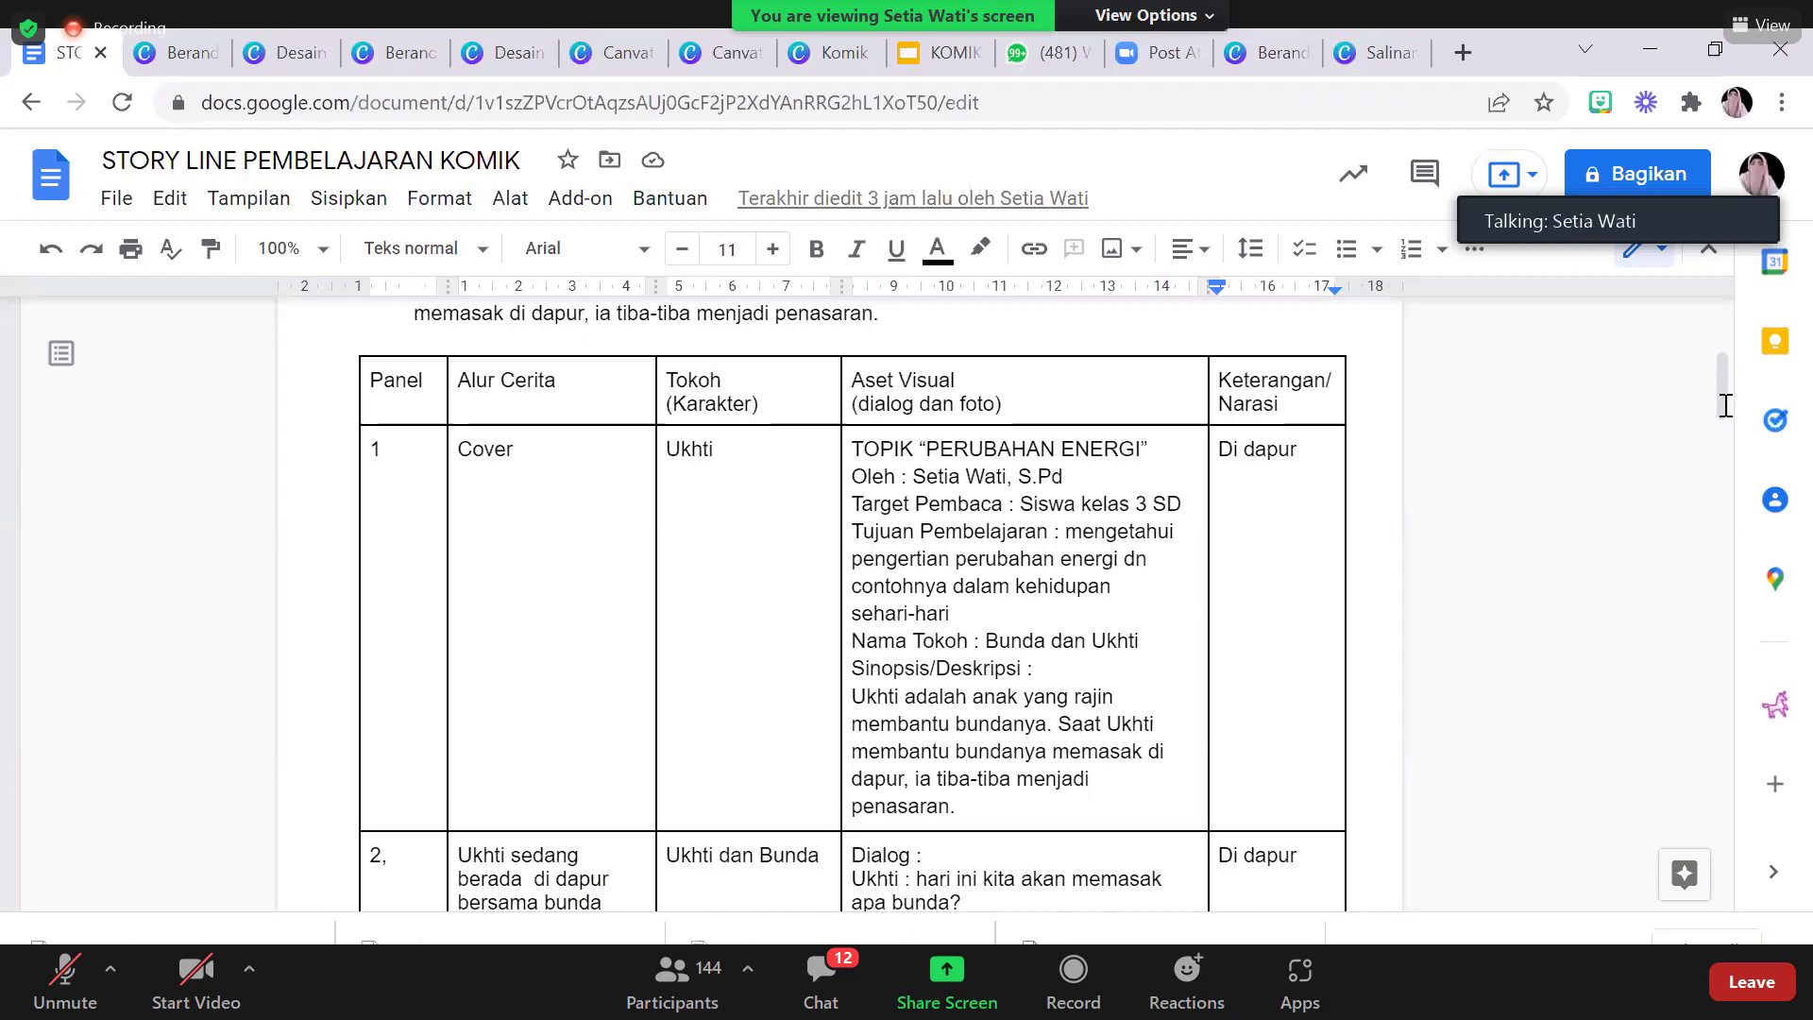
Clear the "Di dapur" note from the Keterangan/Narasi cell of the Cover row in the storyline table
scroll(1731, 396, "down", 1)
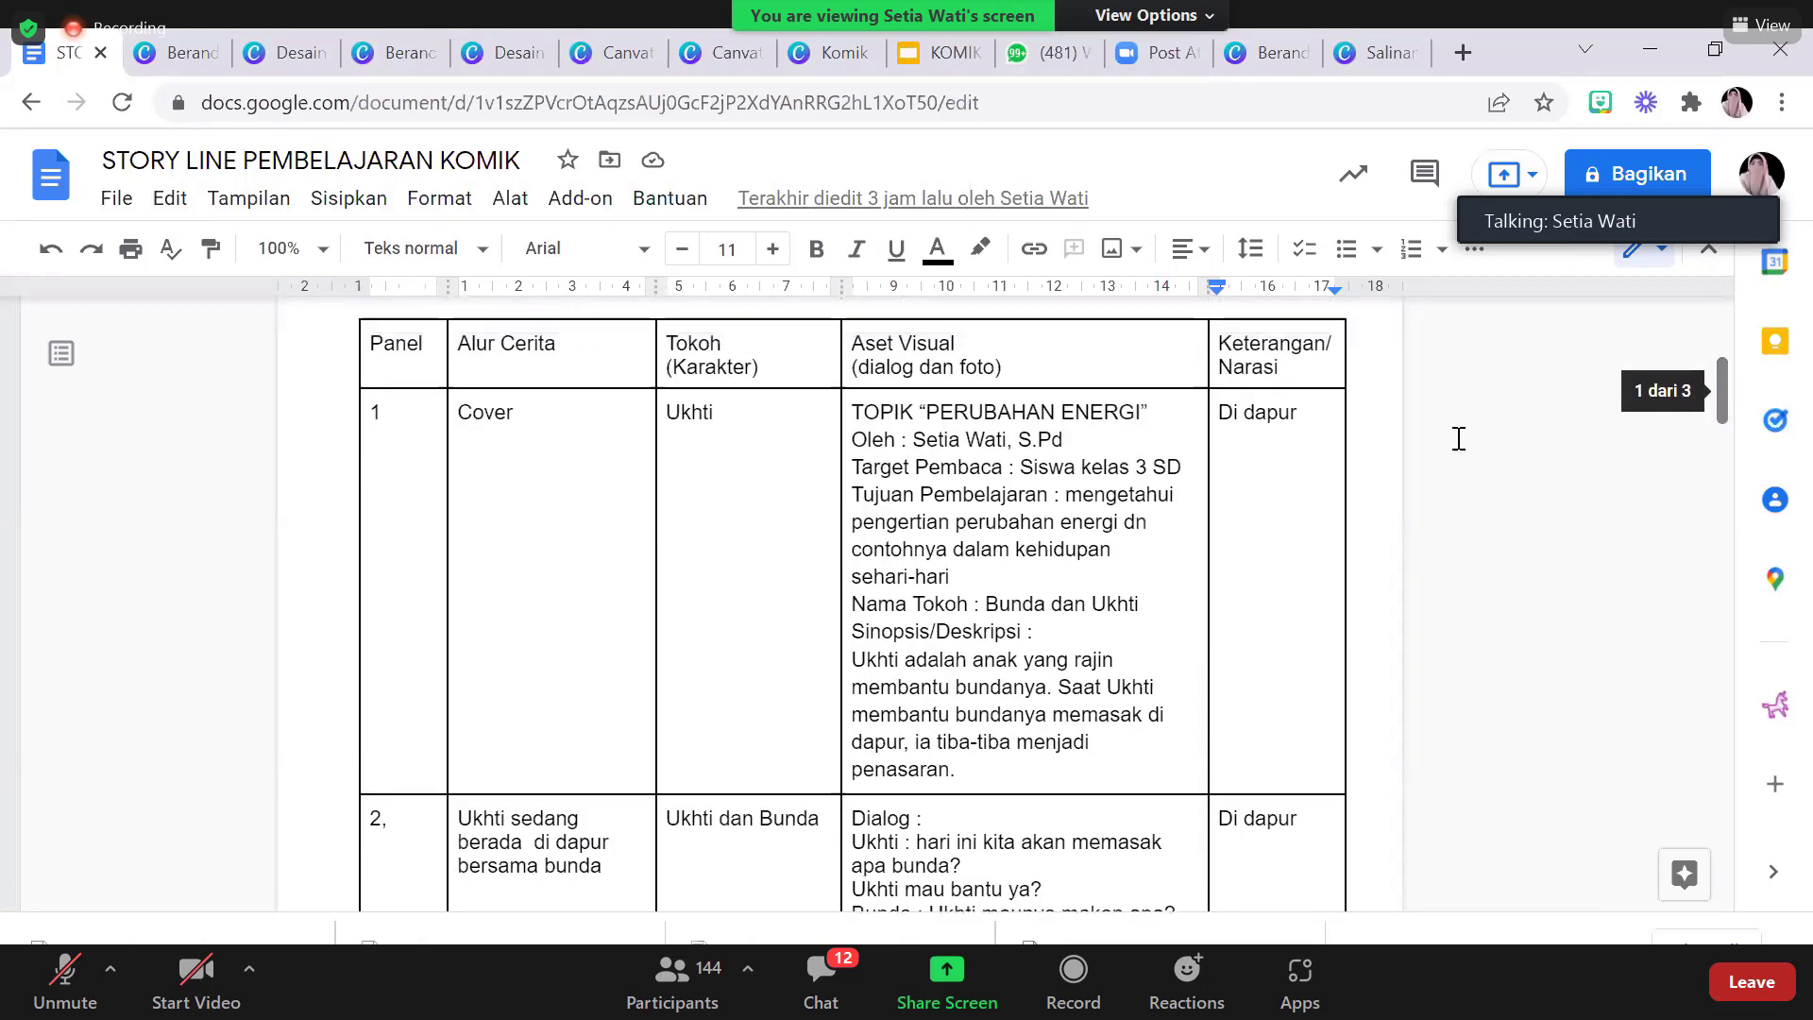
left_click(1319, 424)
key("BackSpace")
key("BackSpace")
key("BackSpace")
key("BackSpace")
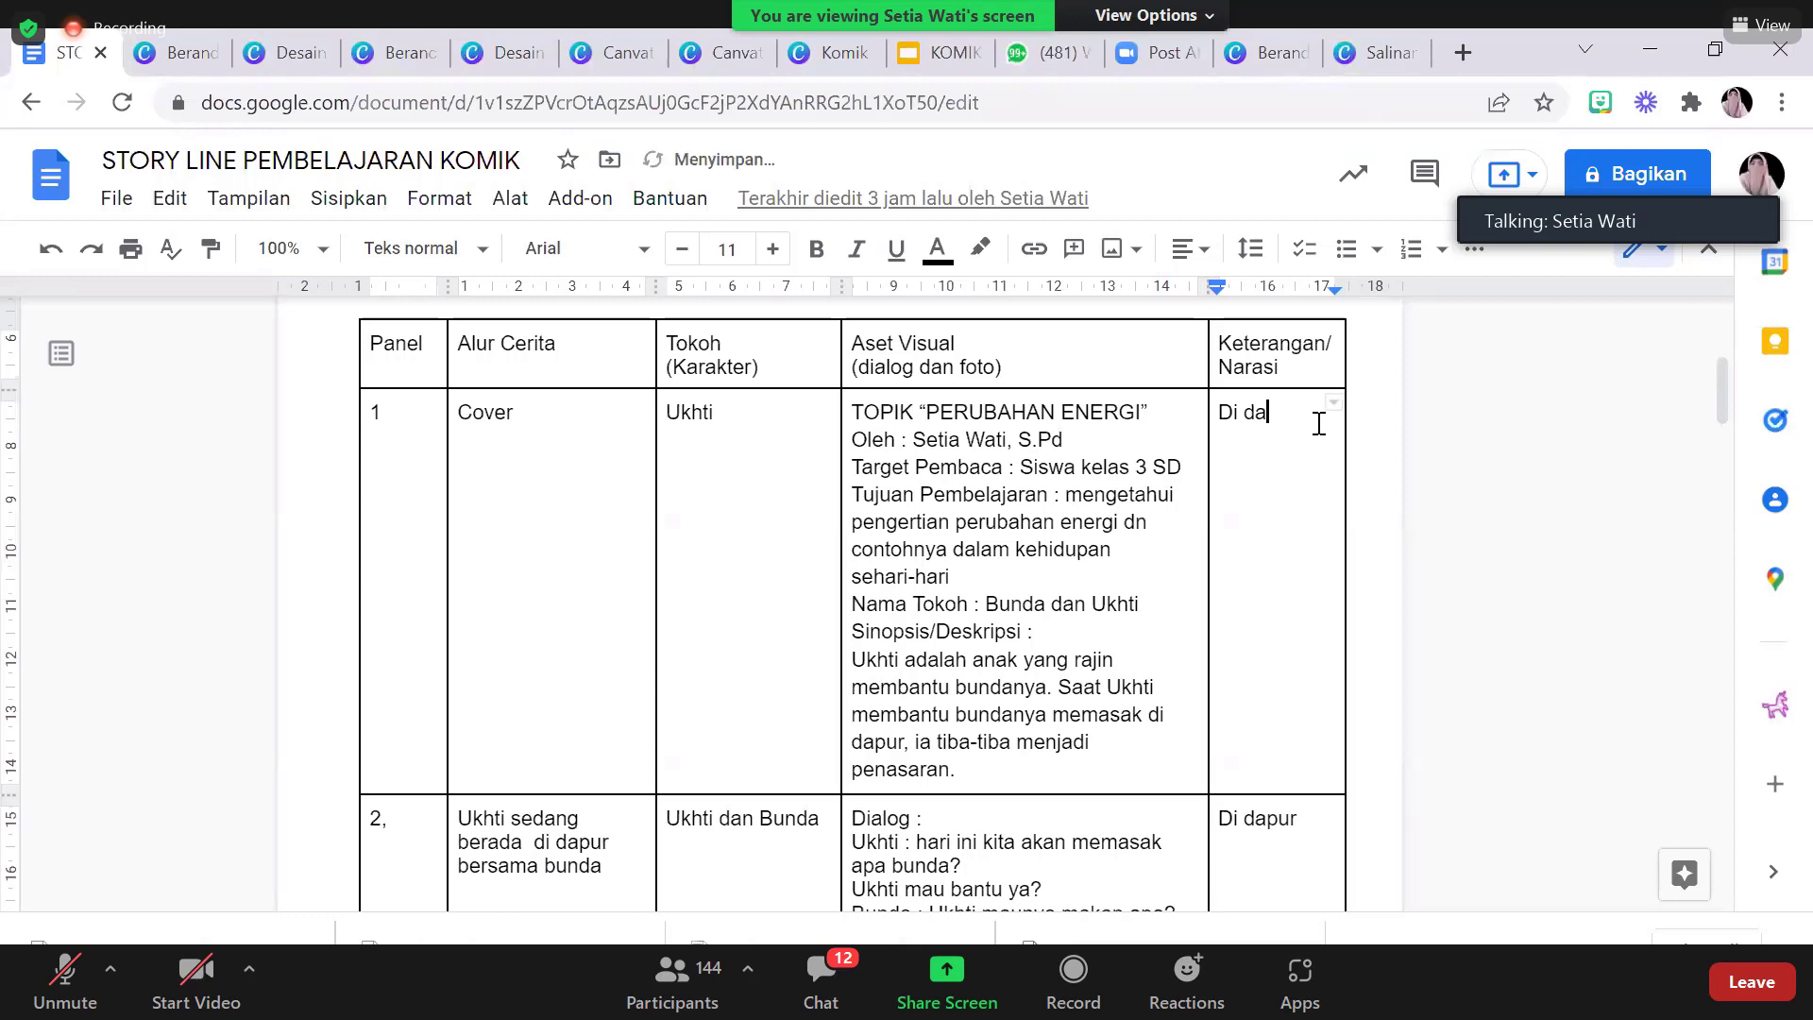
key("BackSpace")
key("BackSpace")
key("BackSpace")
key("BackSpace")
key("BackSpace")
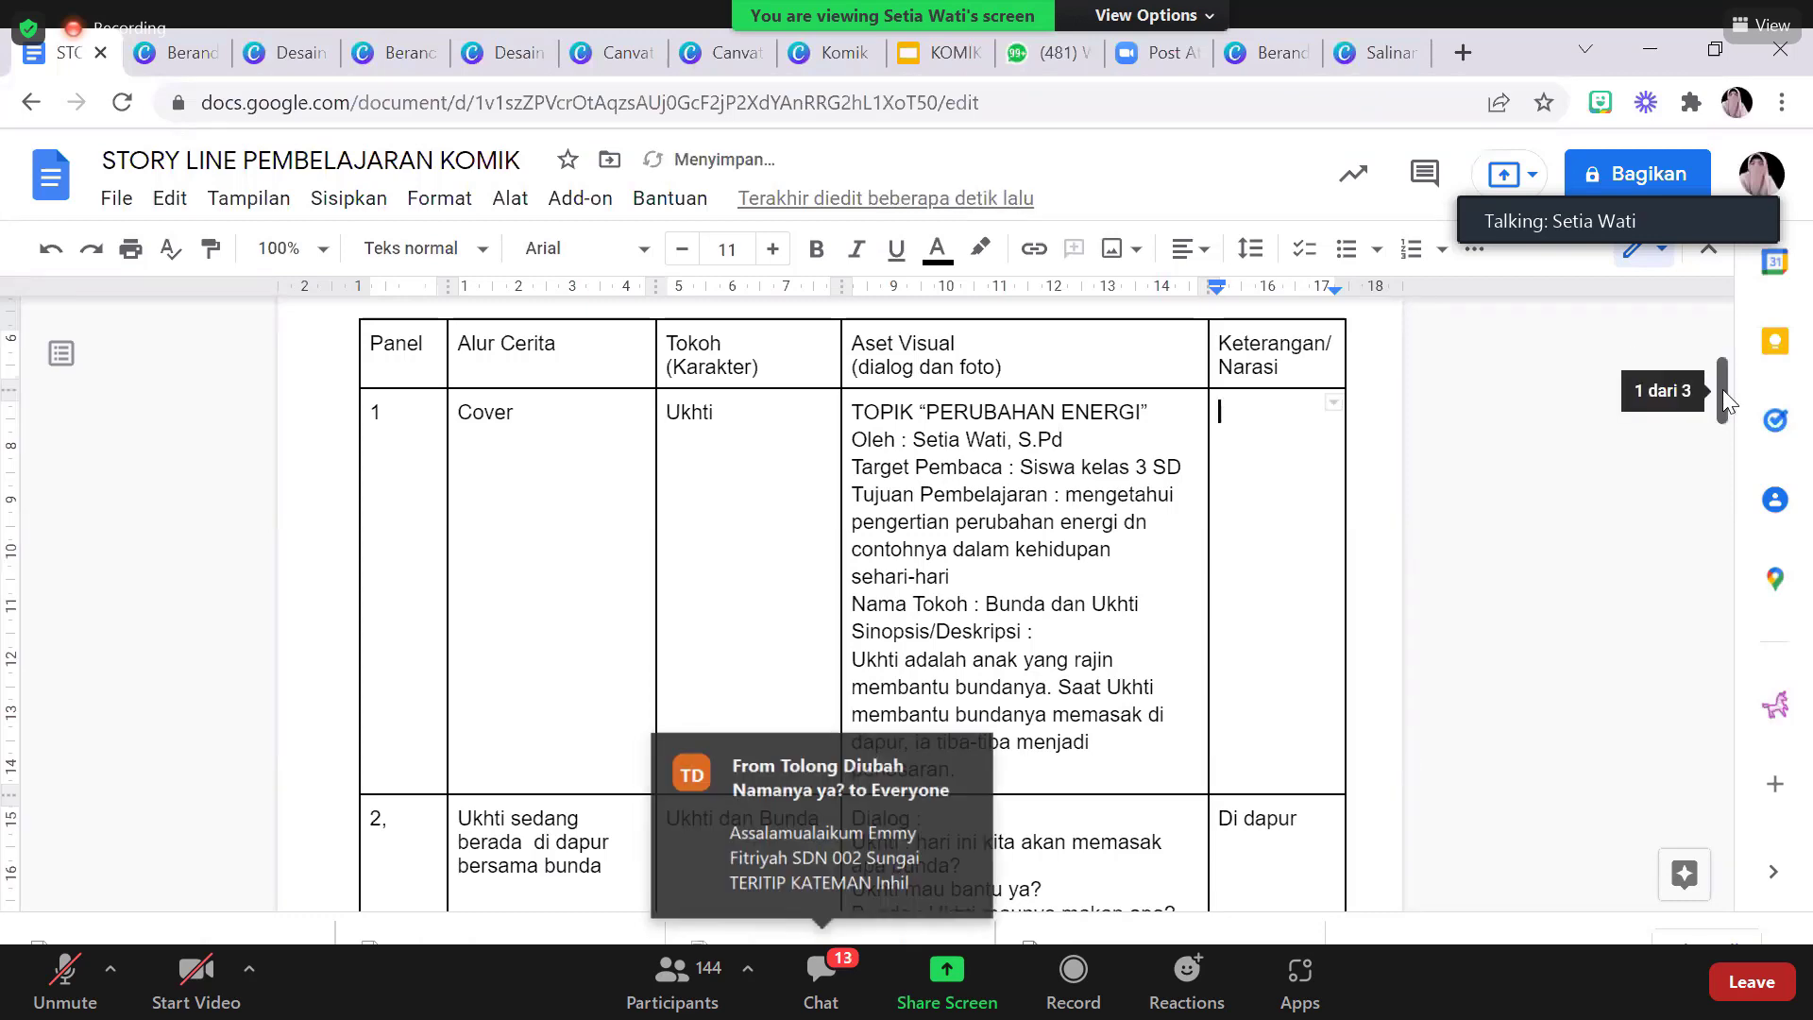
Look through the dialog and visual asset rows for the panels after the cover in the storyline table
scroll(1734, 457, "down", 5)
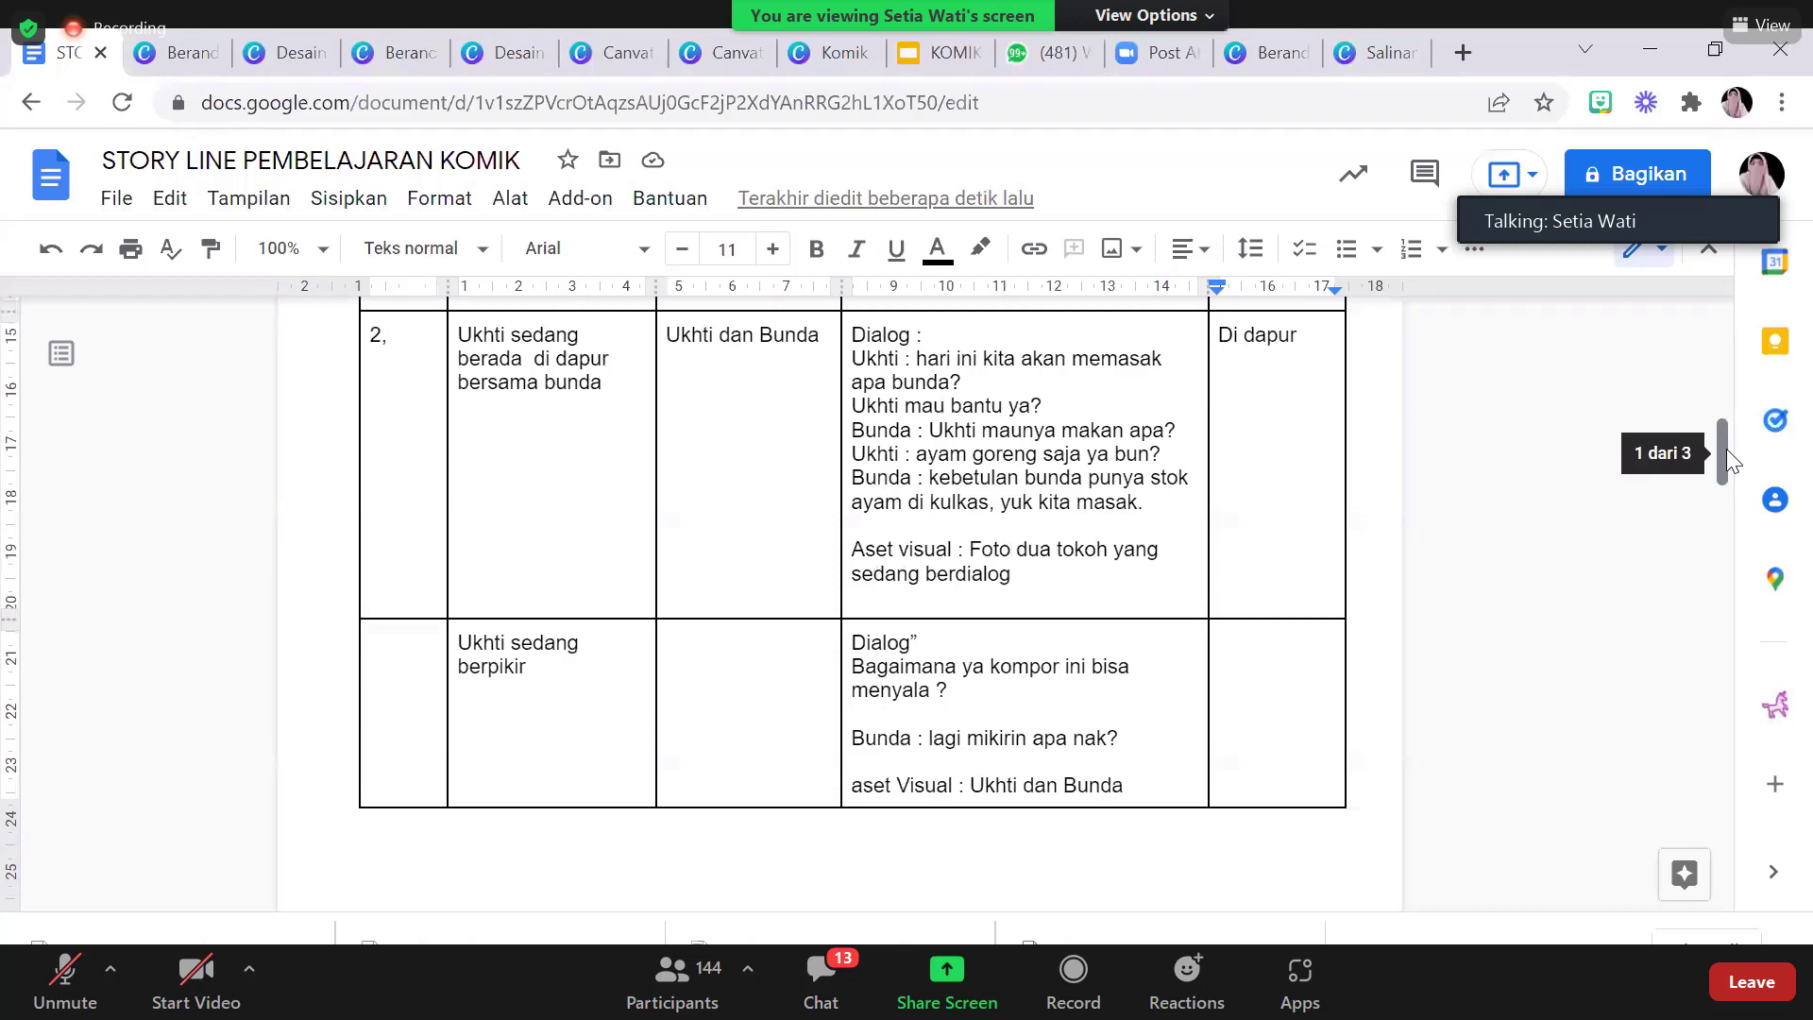
scroll(1726, 449, "up", 1)
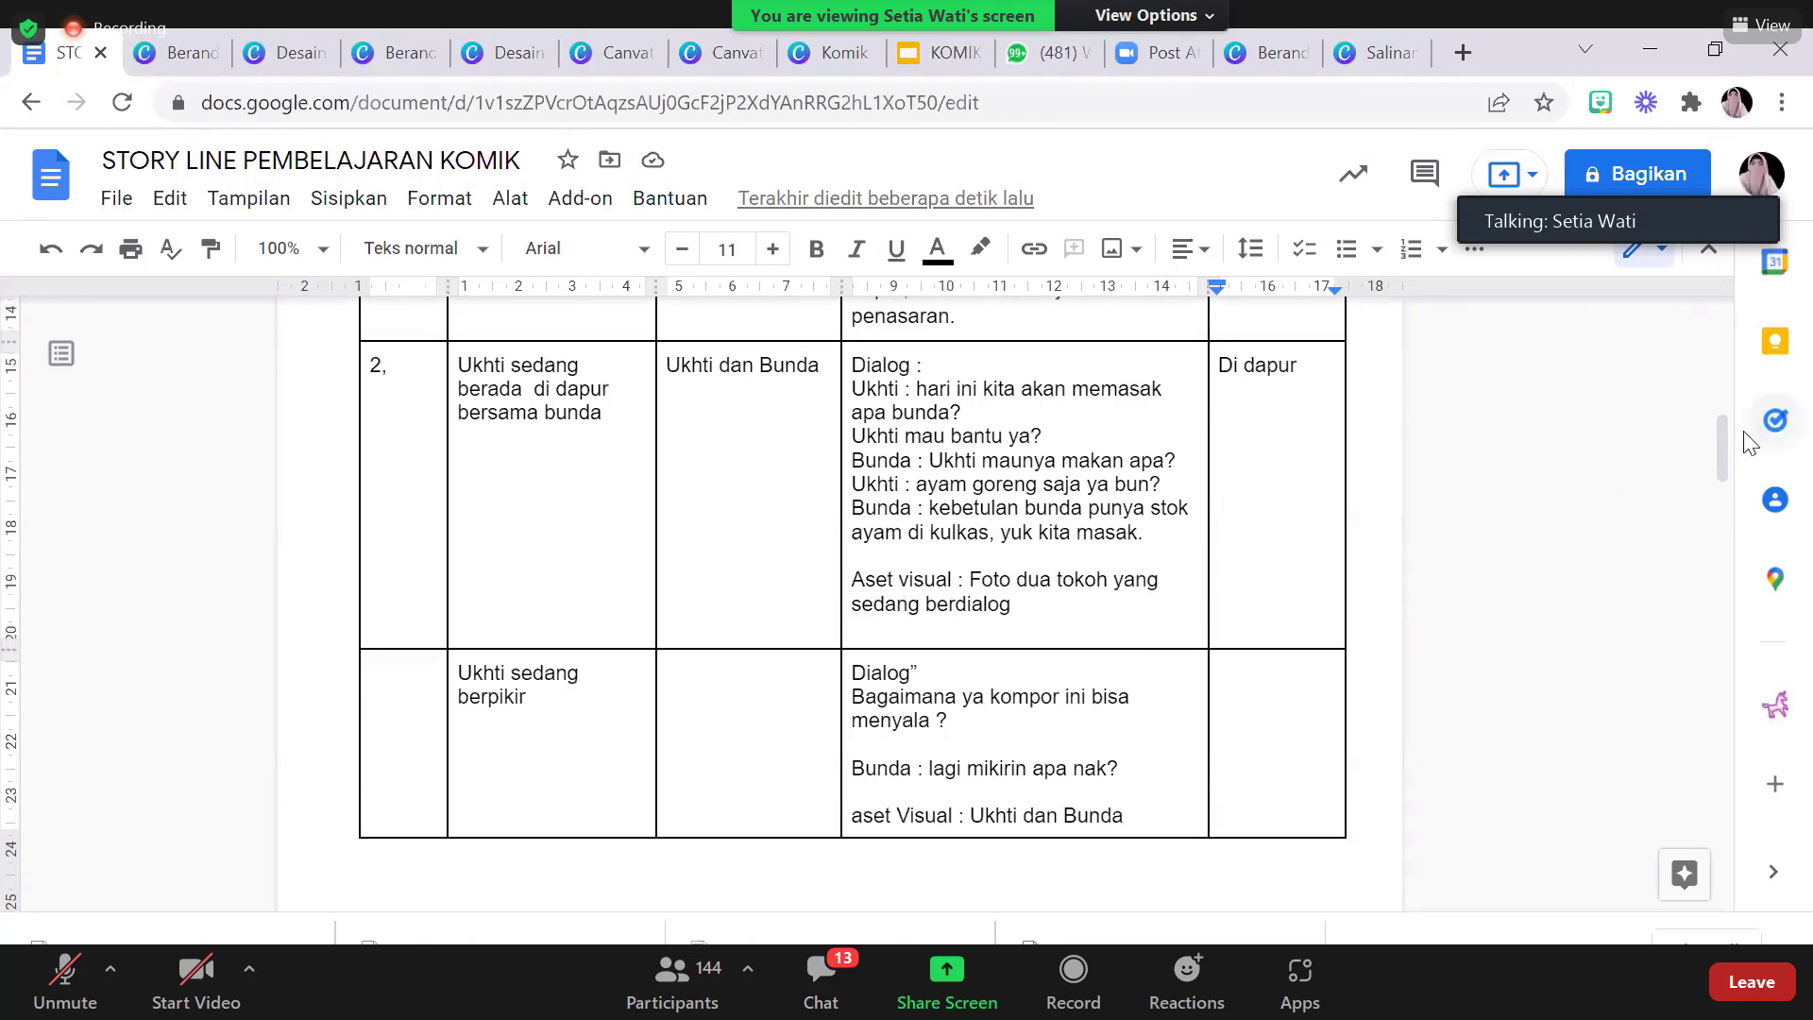
left_click_drag(1719, 426, 1719, 368)
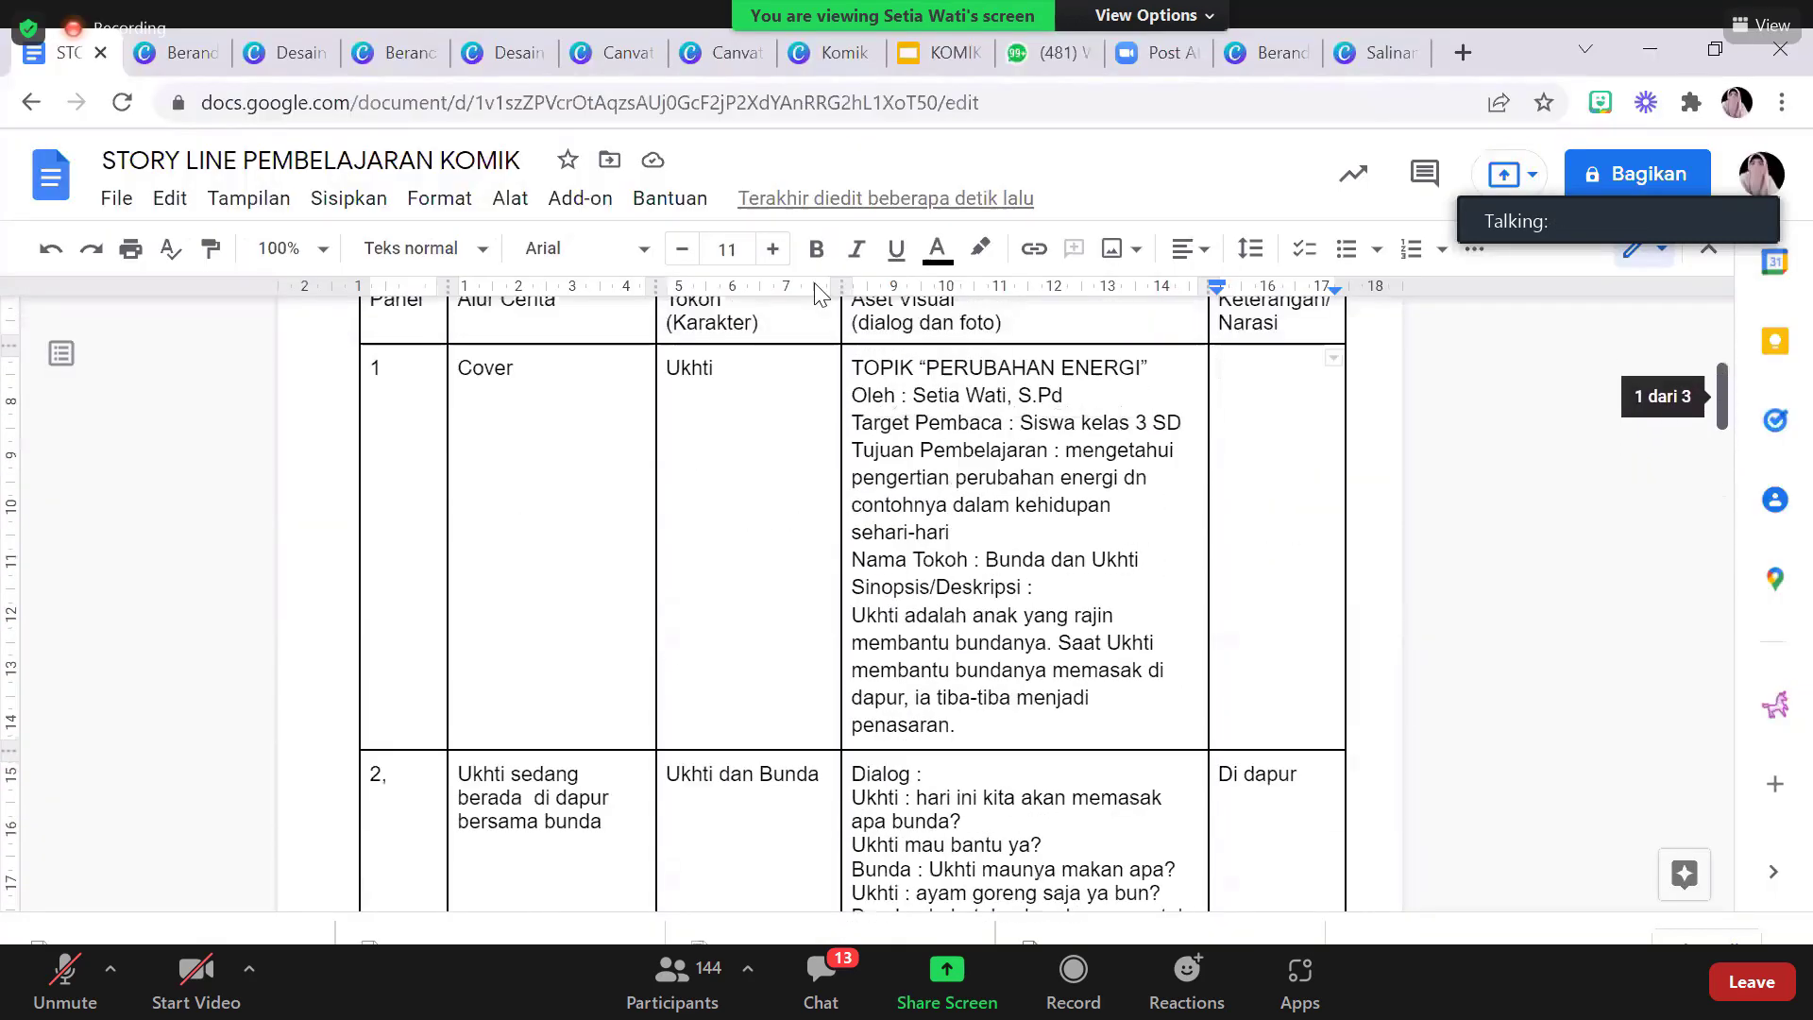
Switch to the Canva home page and browse the recent designs for existing comic examples
left_click(181, 53)
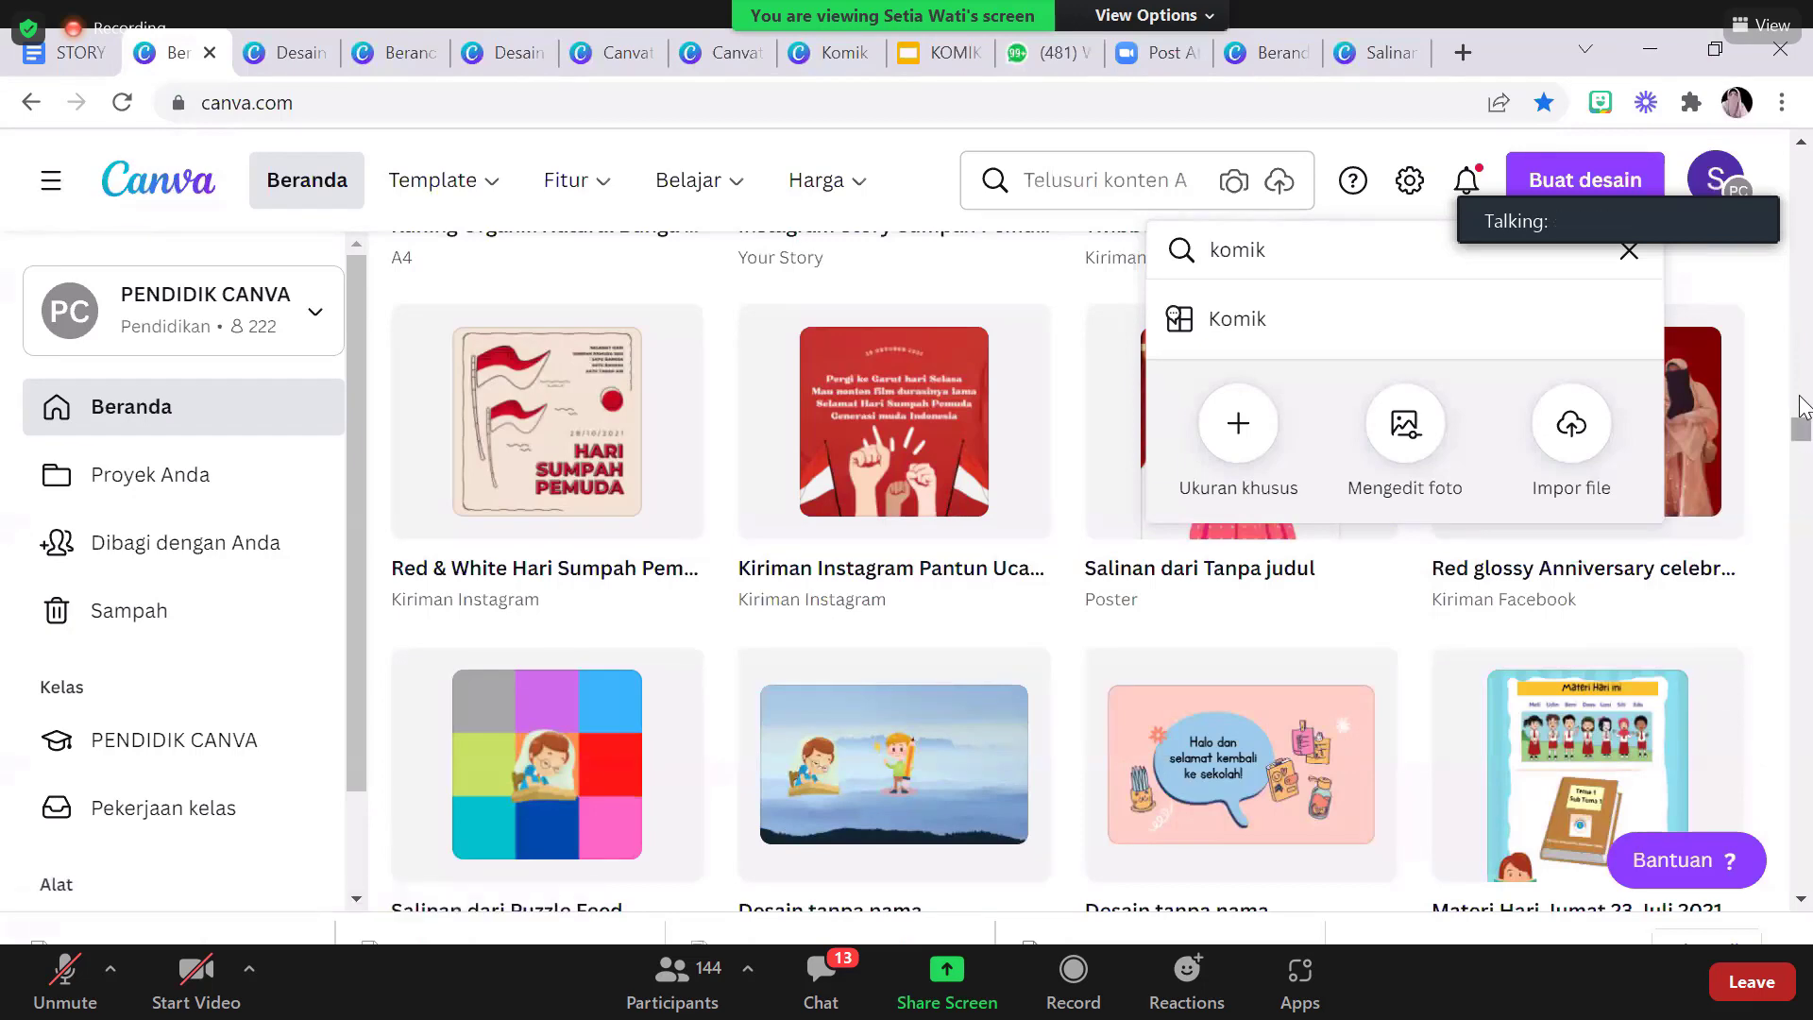
scroll(1805, 378, "up", 2)
scroll(1805, 312, "up", 8)
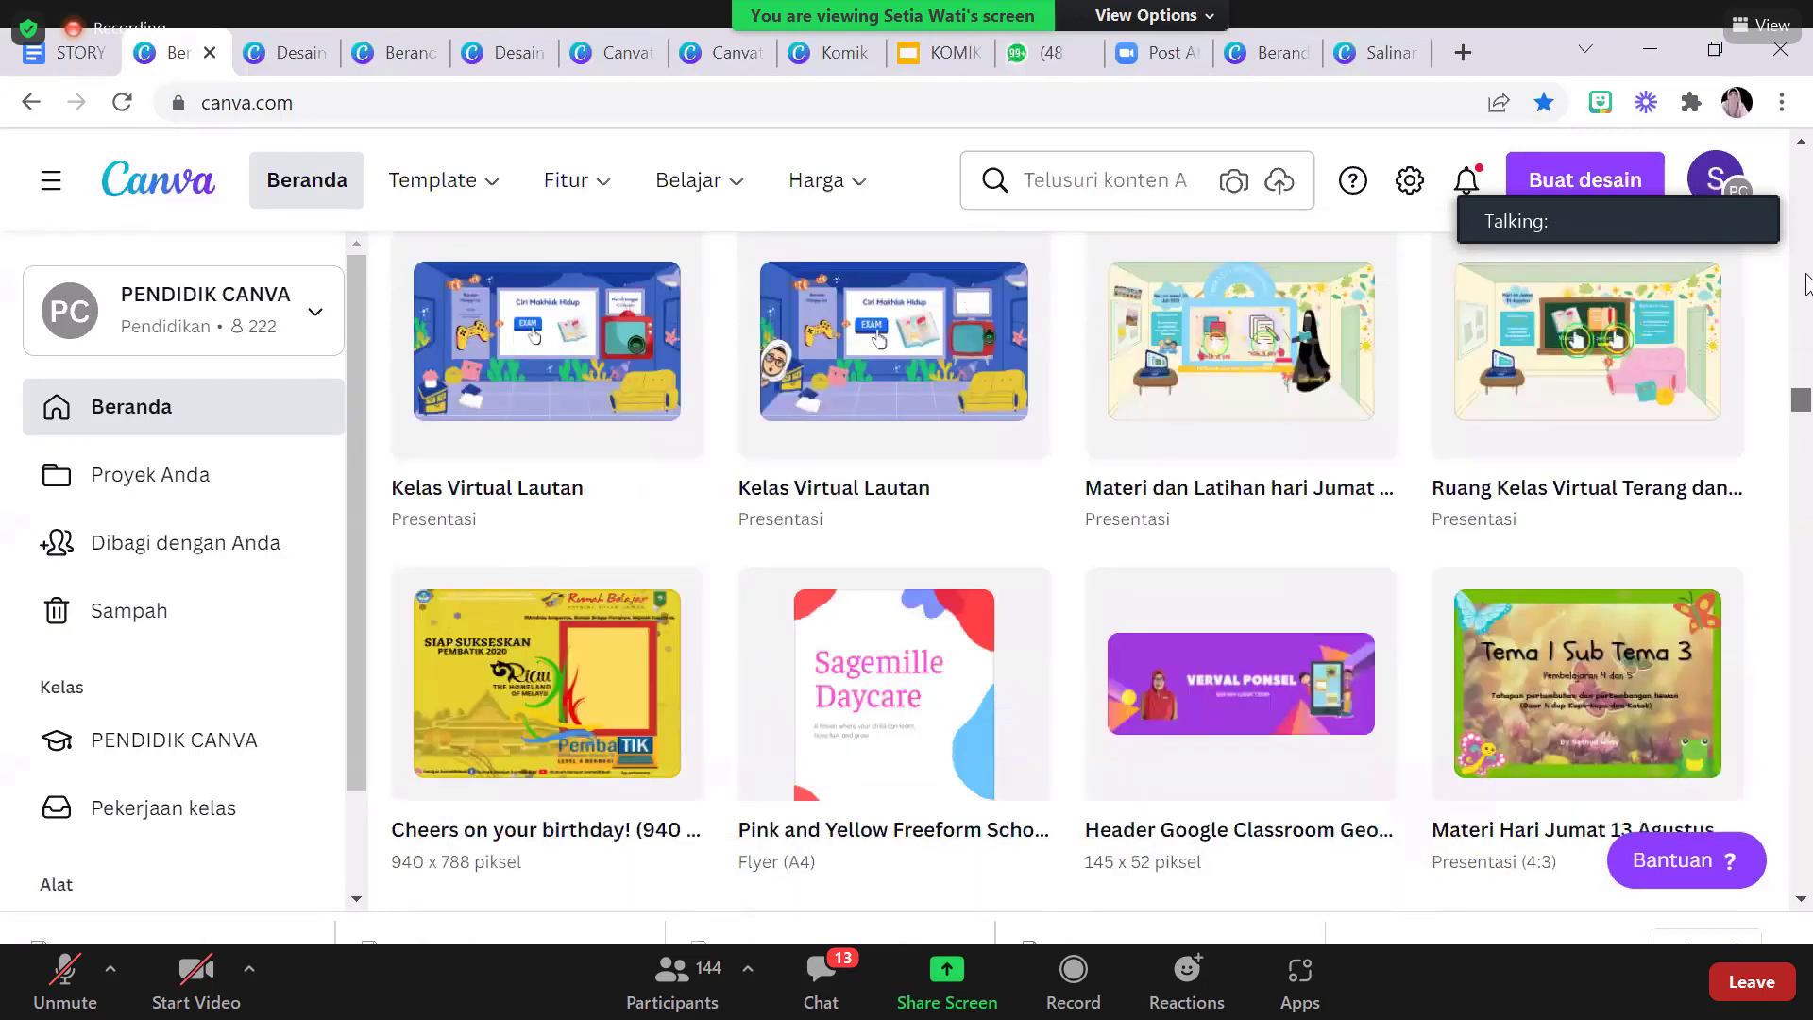
scroll(1805, 271, "up", 10)
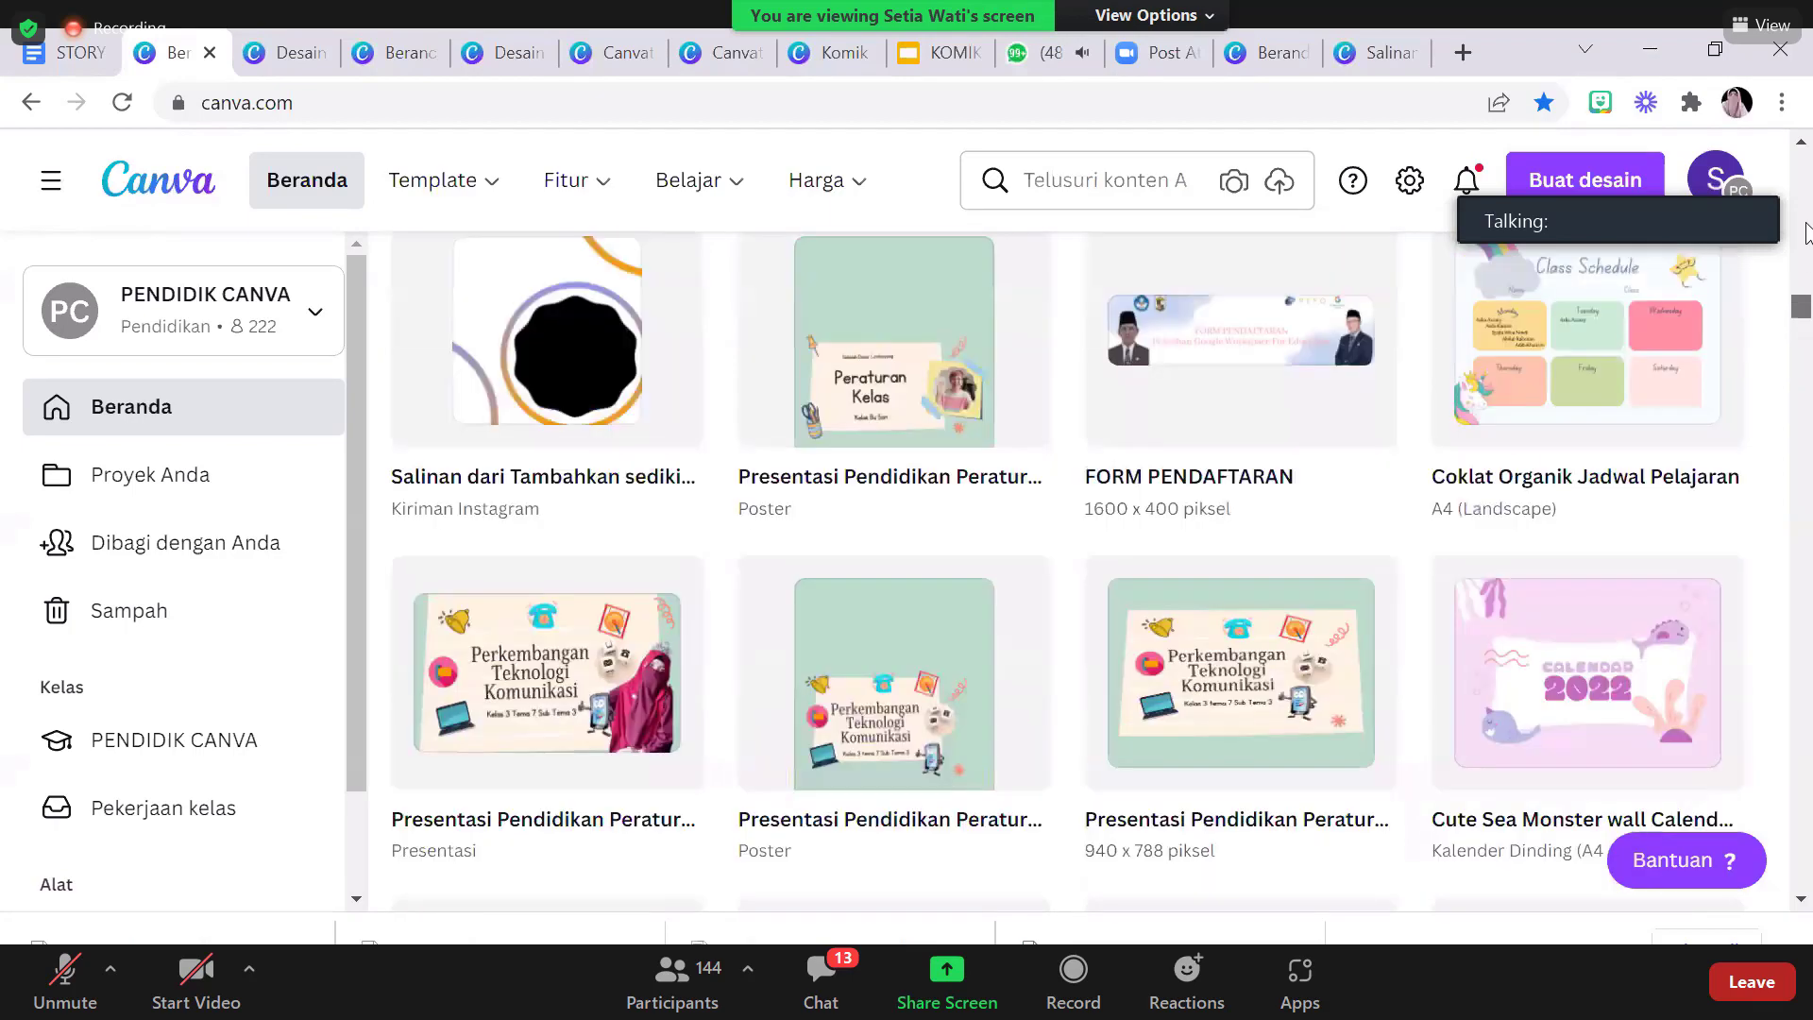
scroll(1805, 200, "up", 12)
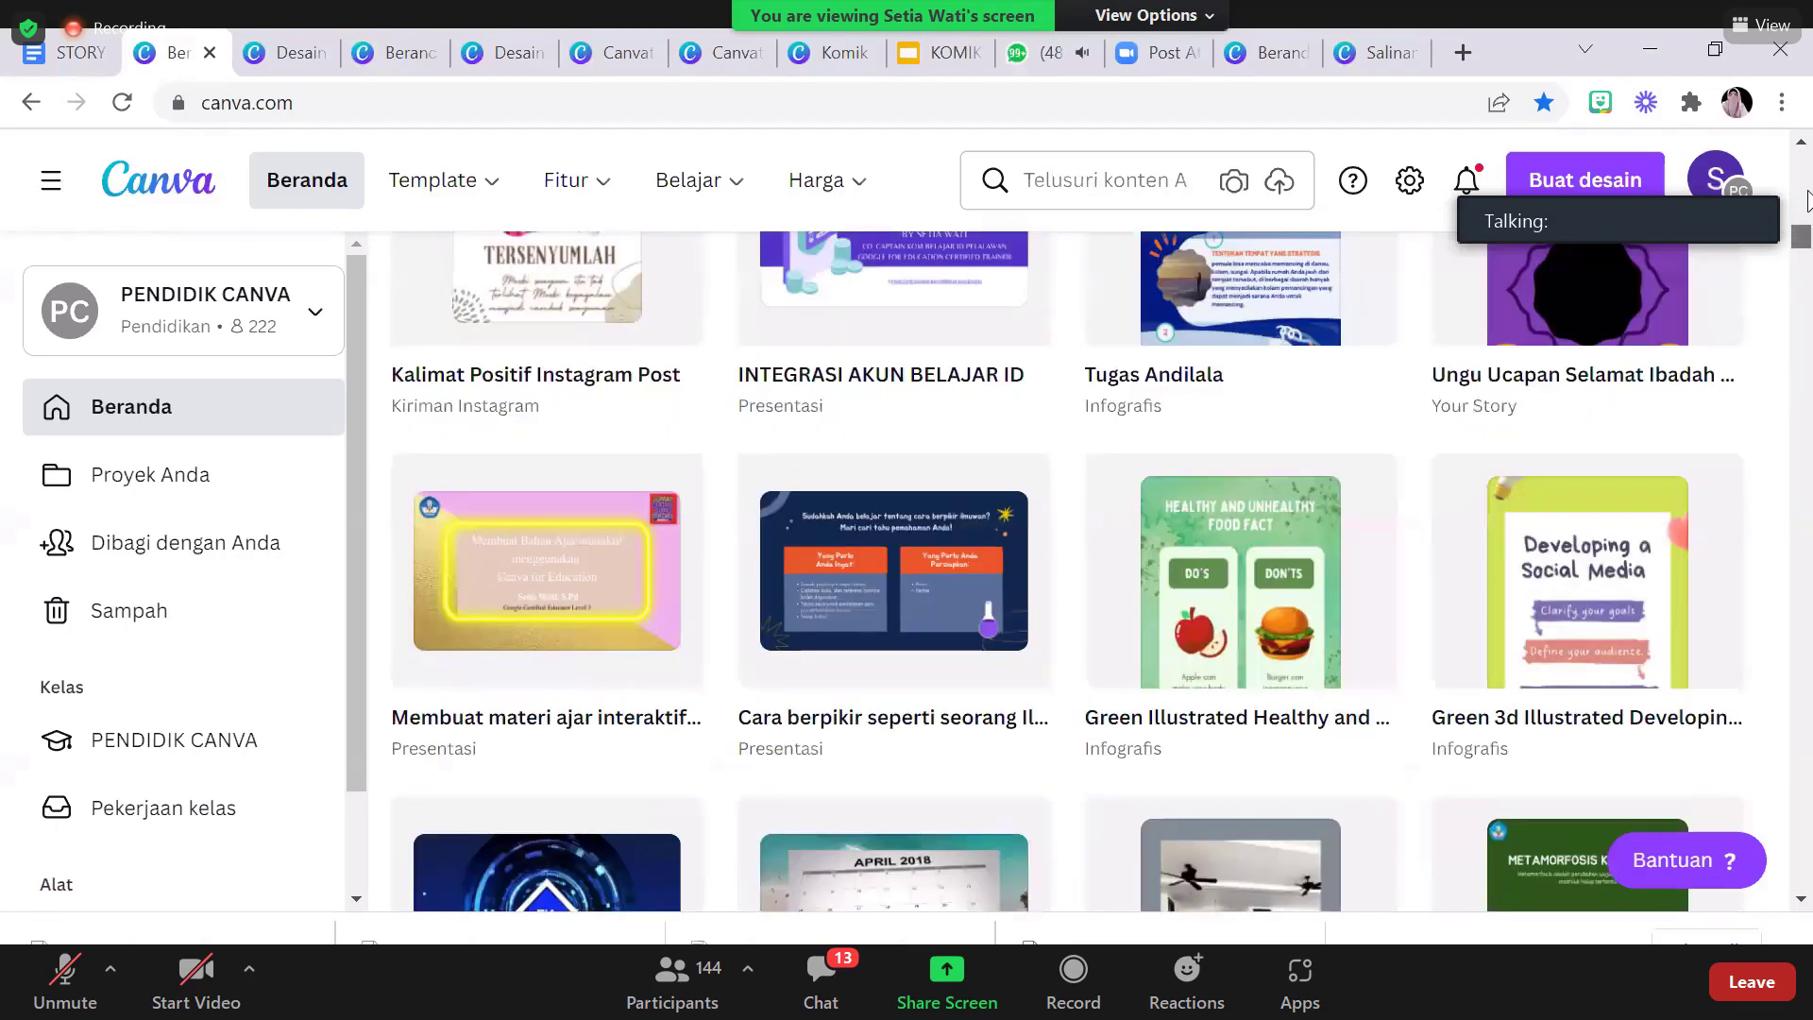
scroll(1805, 200, "up", 8)
scroll(1495, 170, "down", 6)
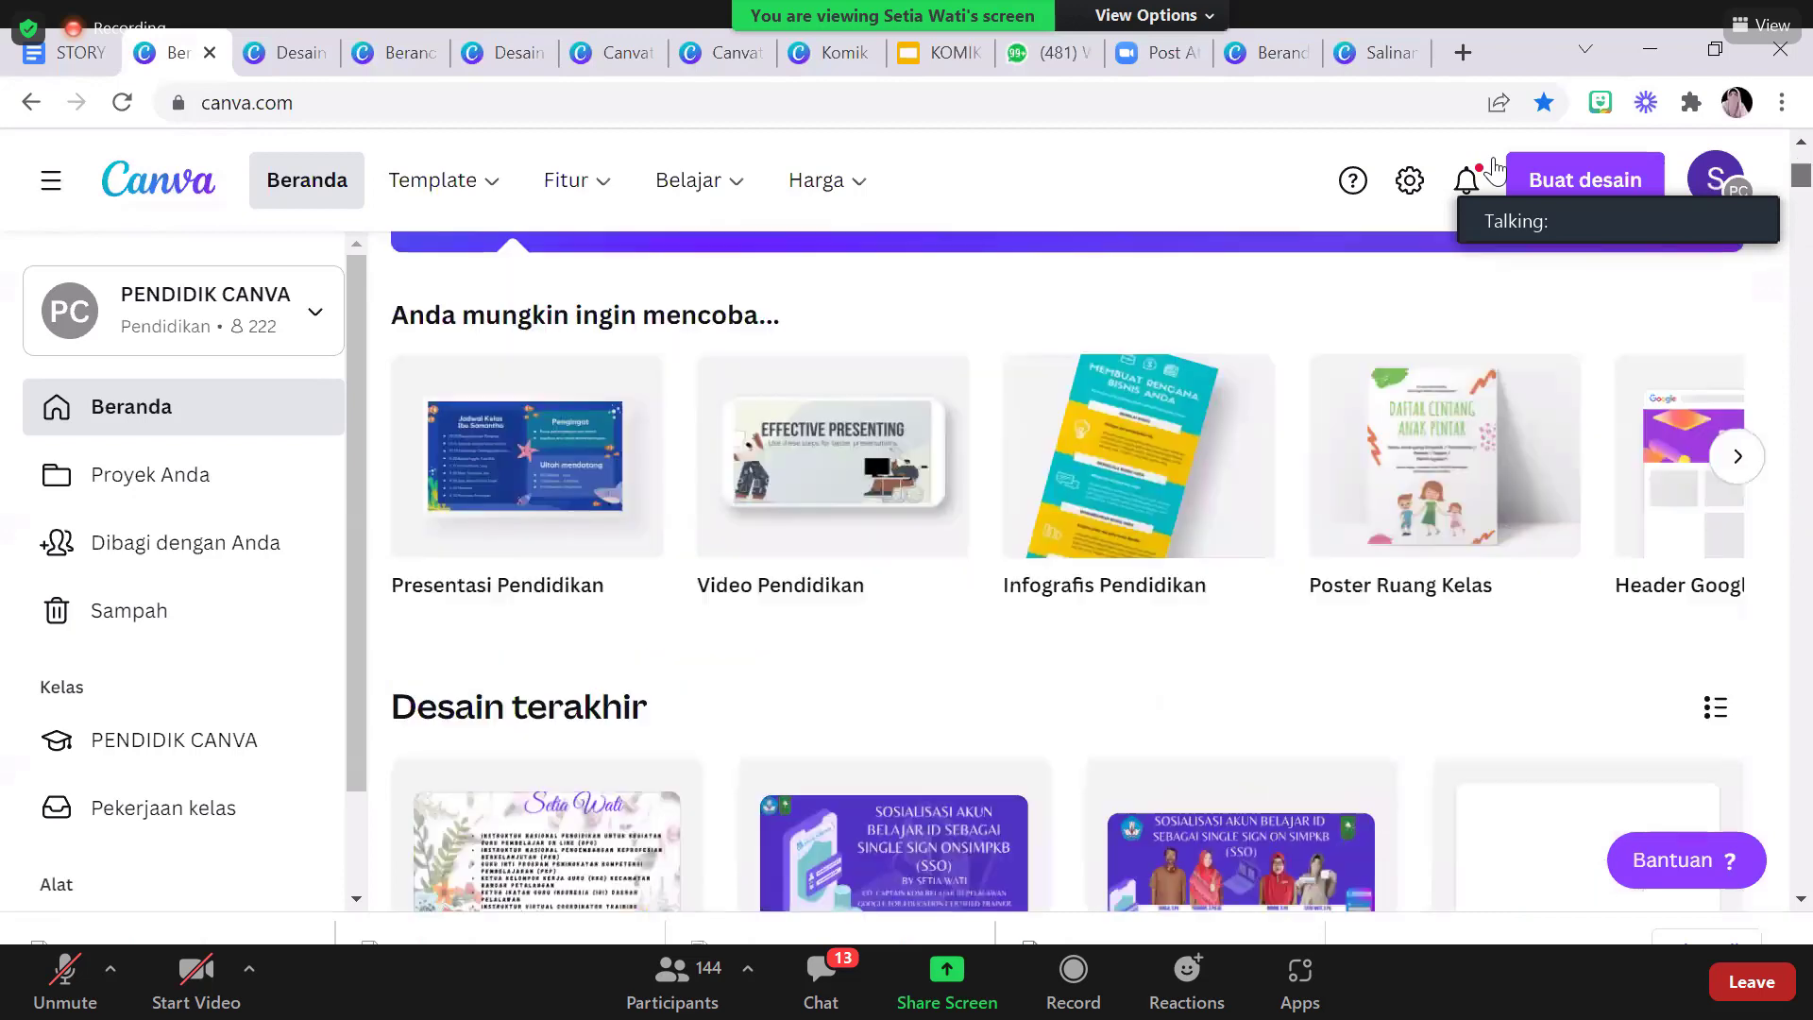
scroll(1495, 170, "down", 2)
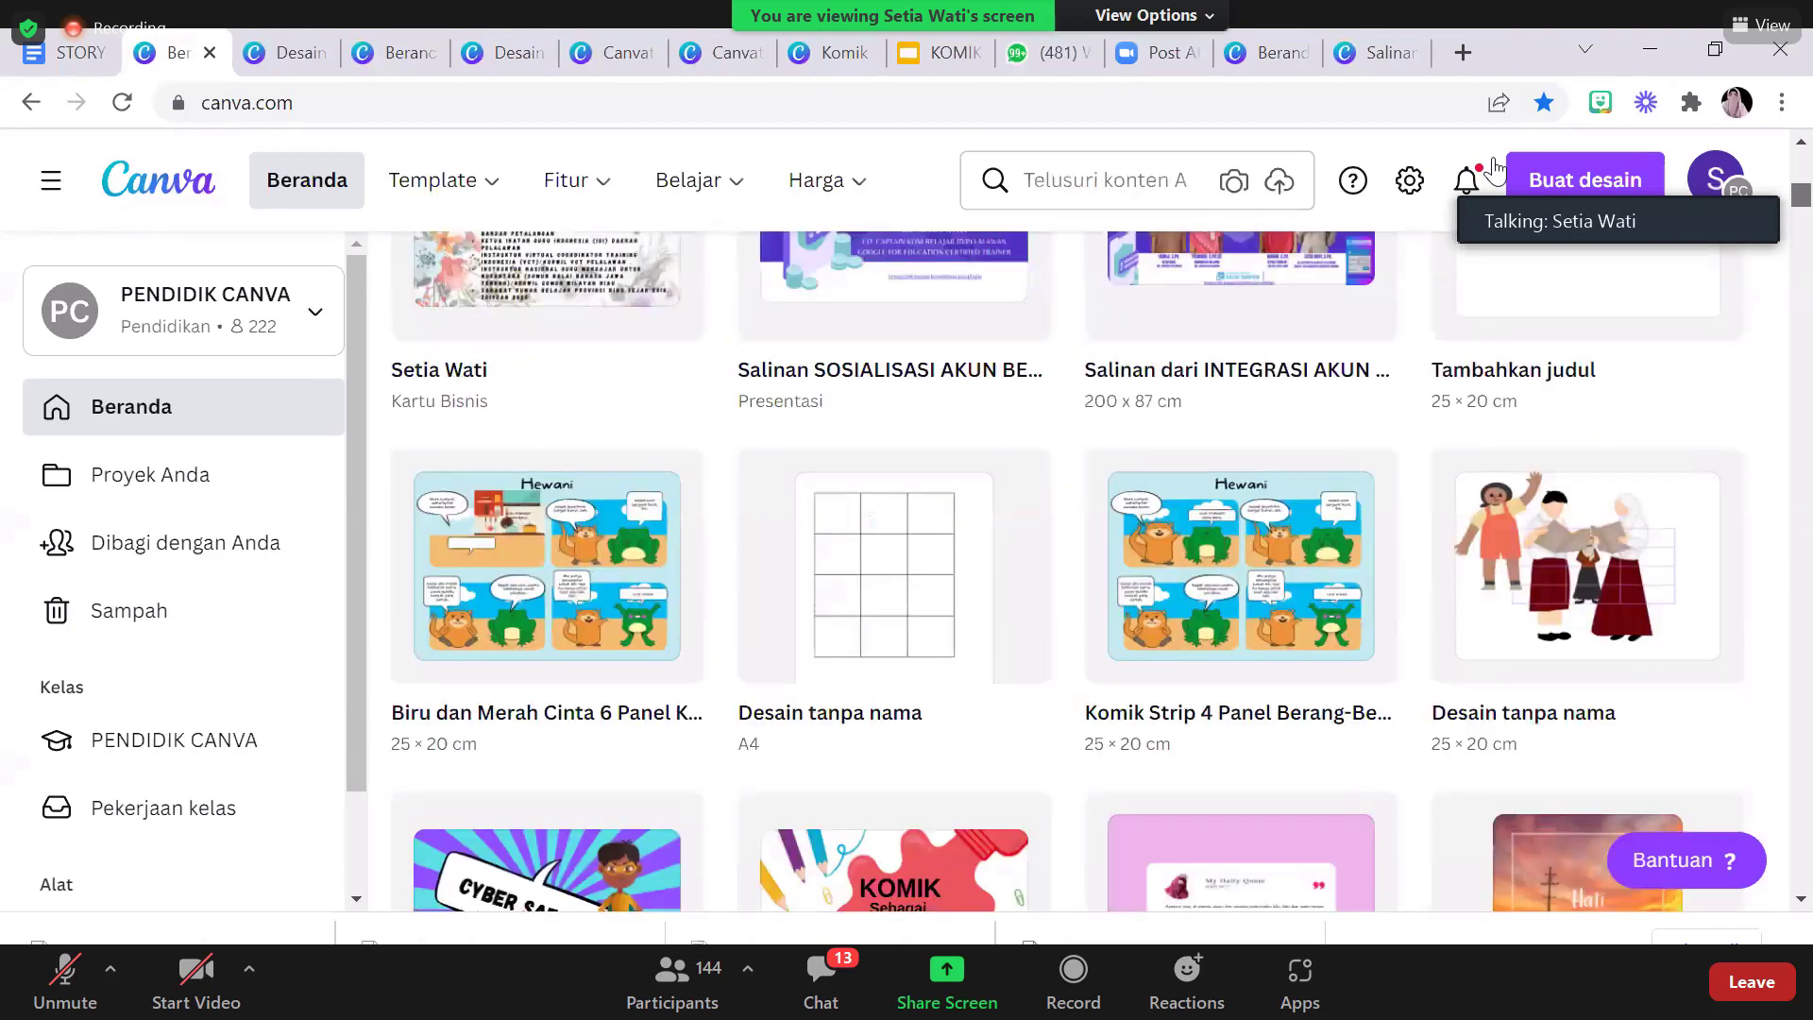
left_click(1713, 55)
left_click(1715, 40)
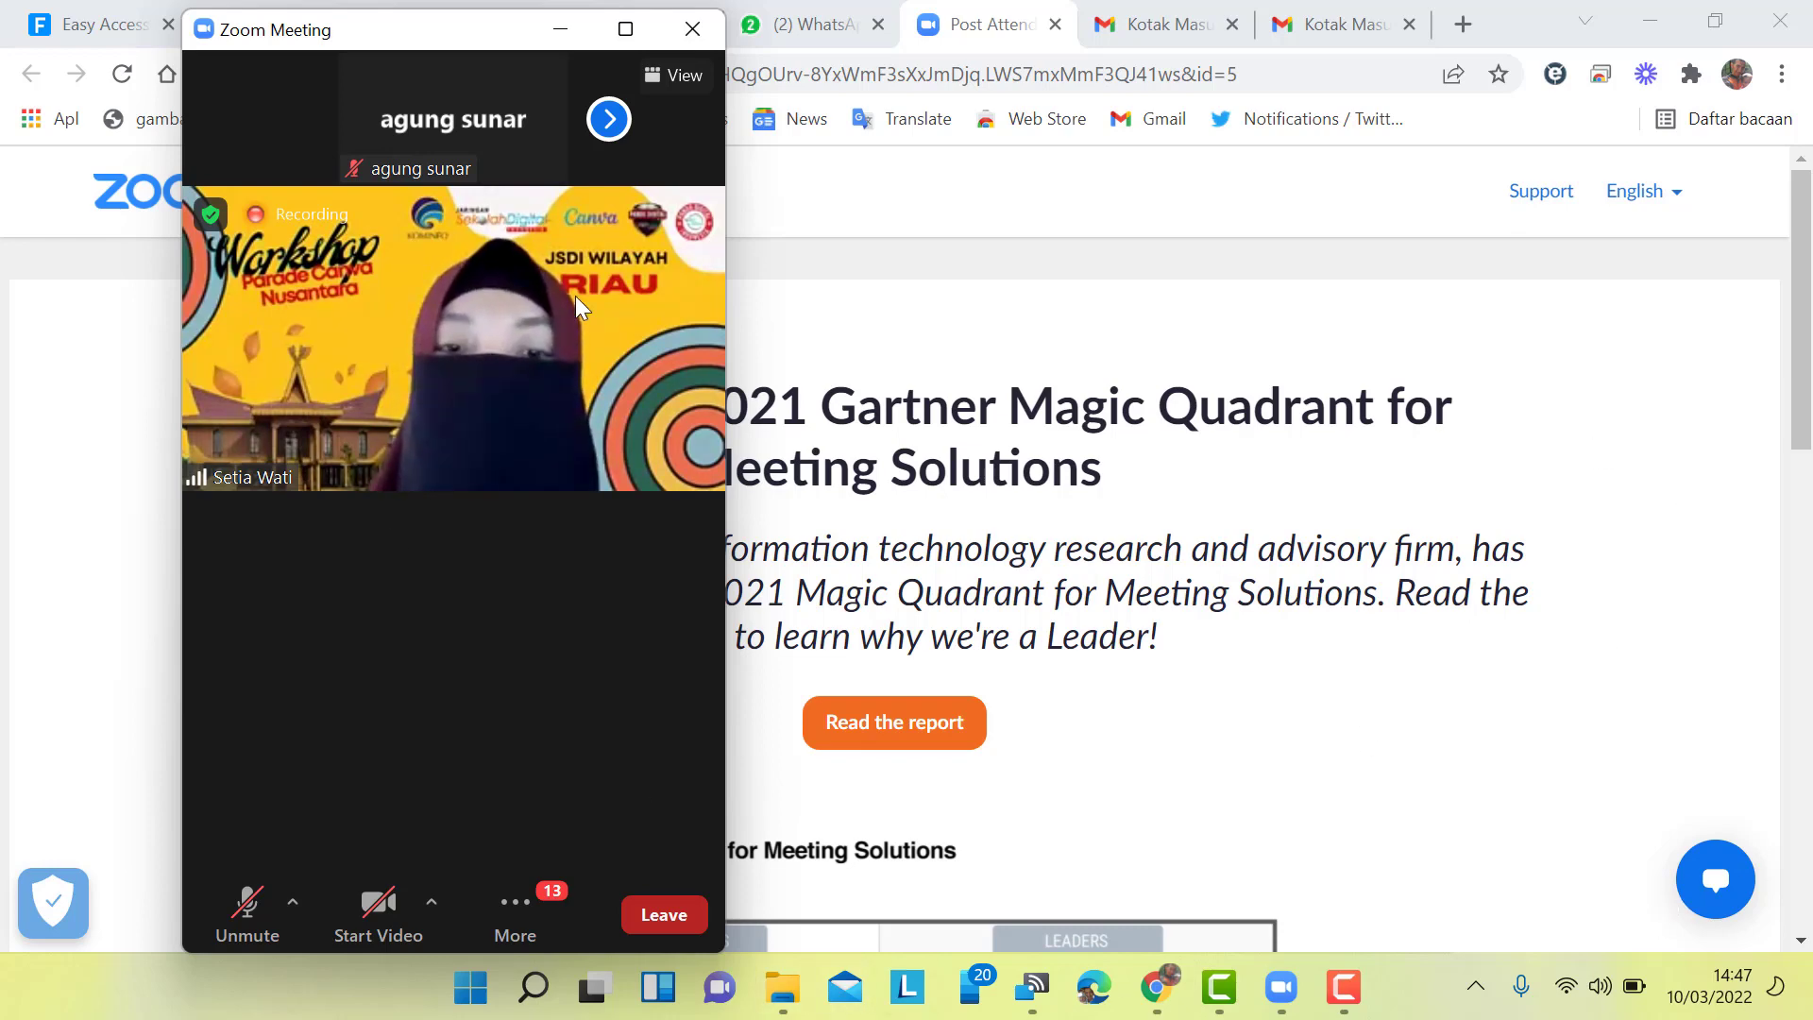
left_click(626, 31)
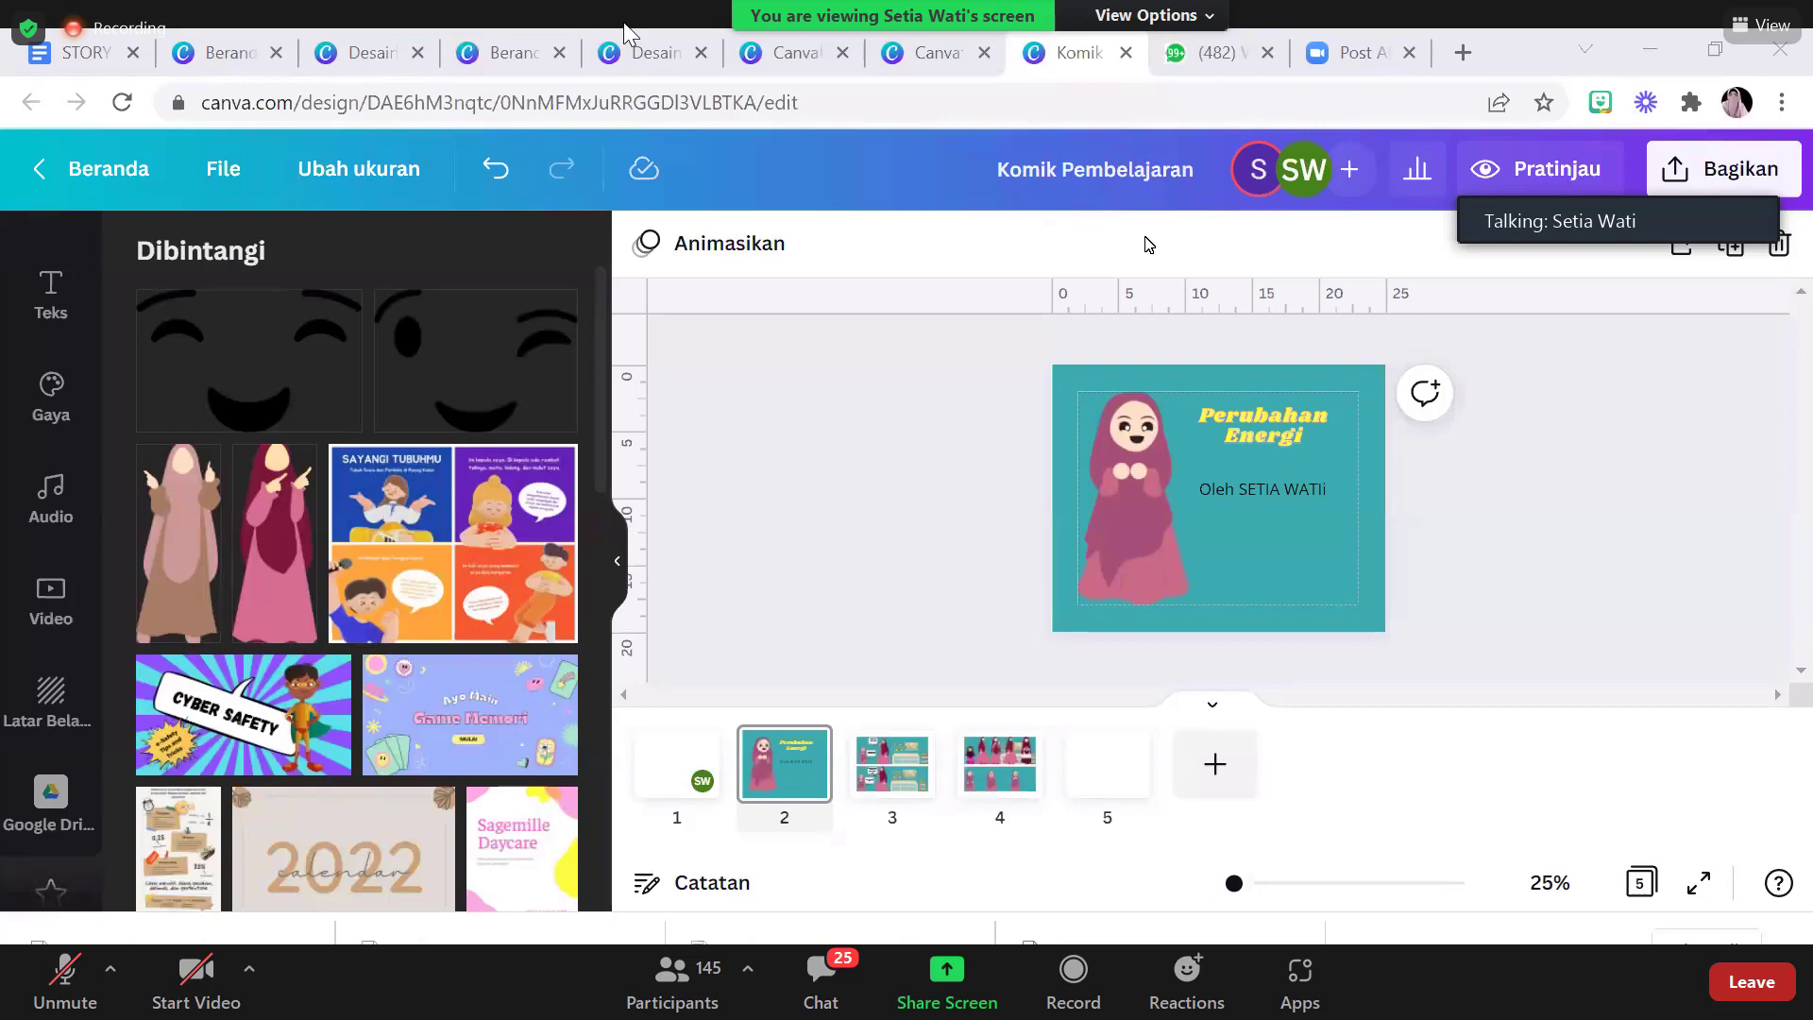
Look over the Canva home page, the untitled green design and the storyline document, ending on the green design
left_click(226, 52)
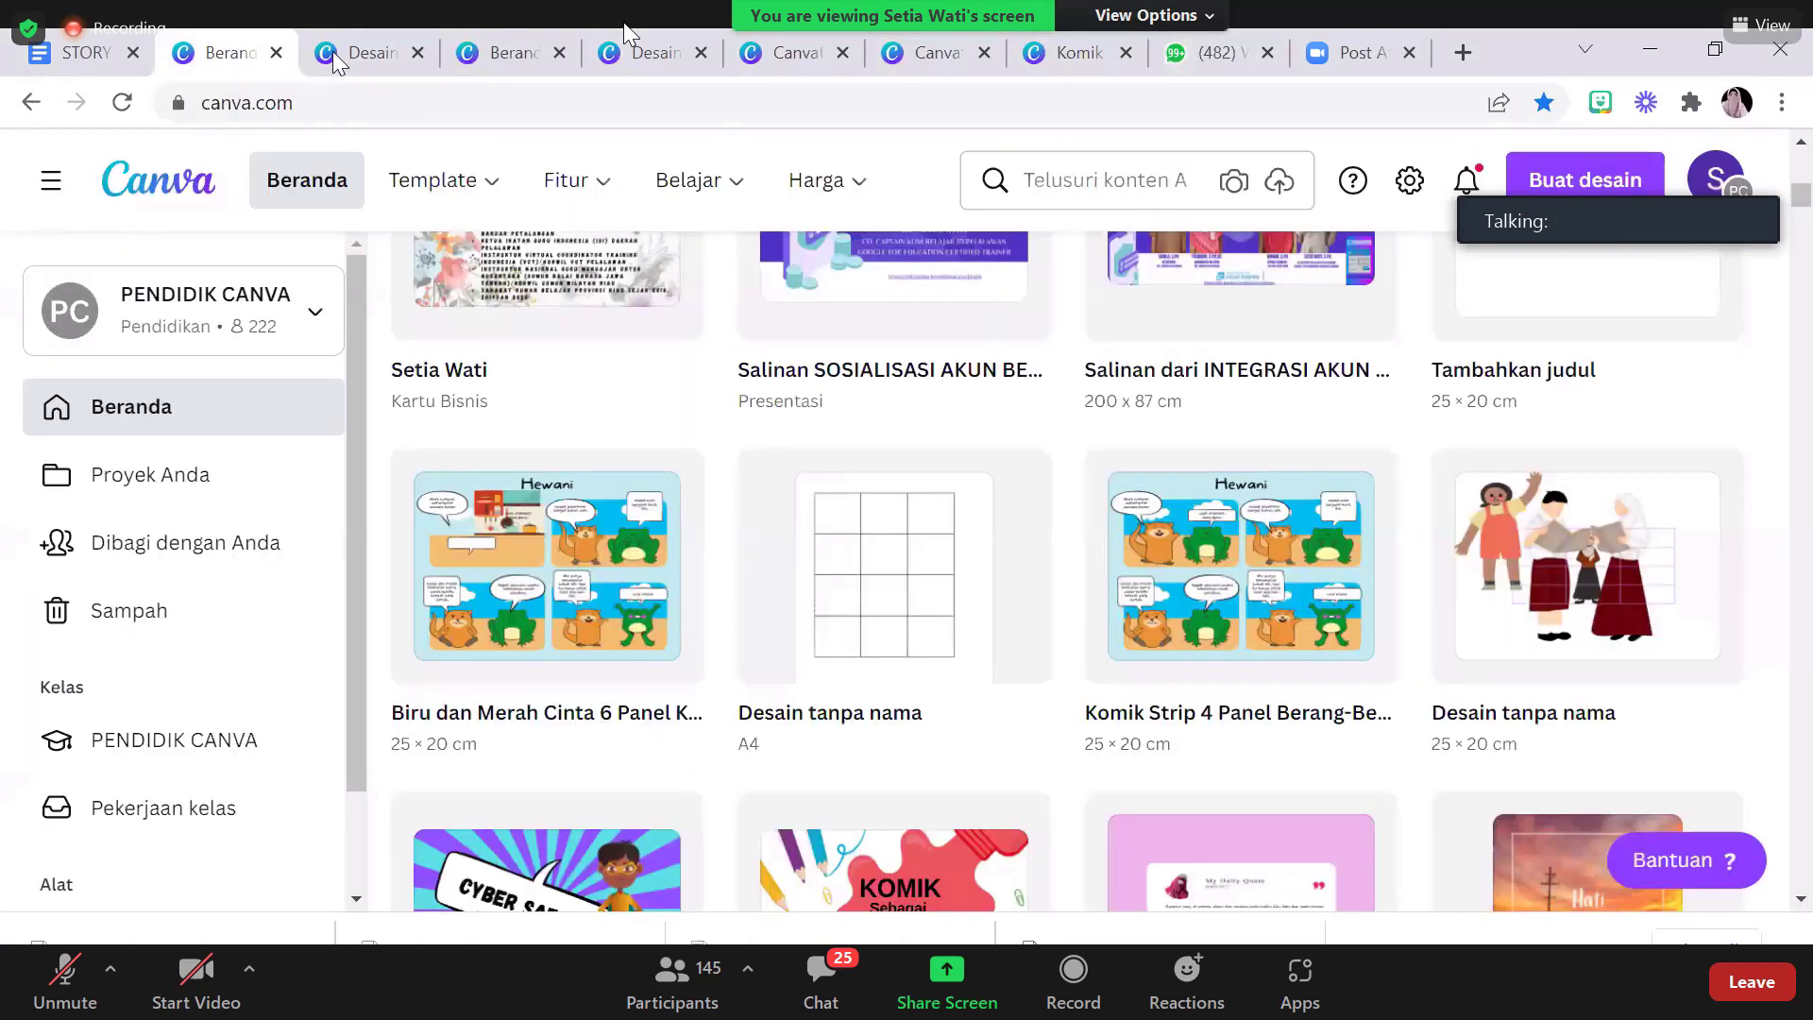
left_click(396, 52)
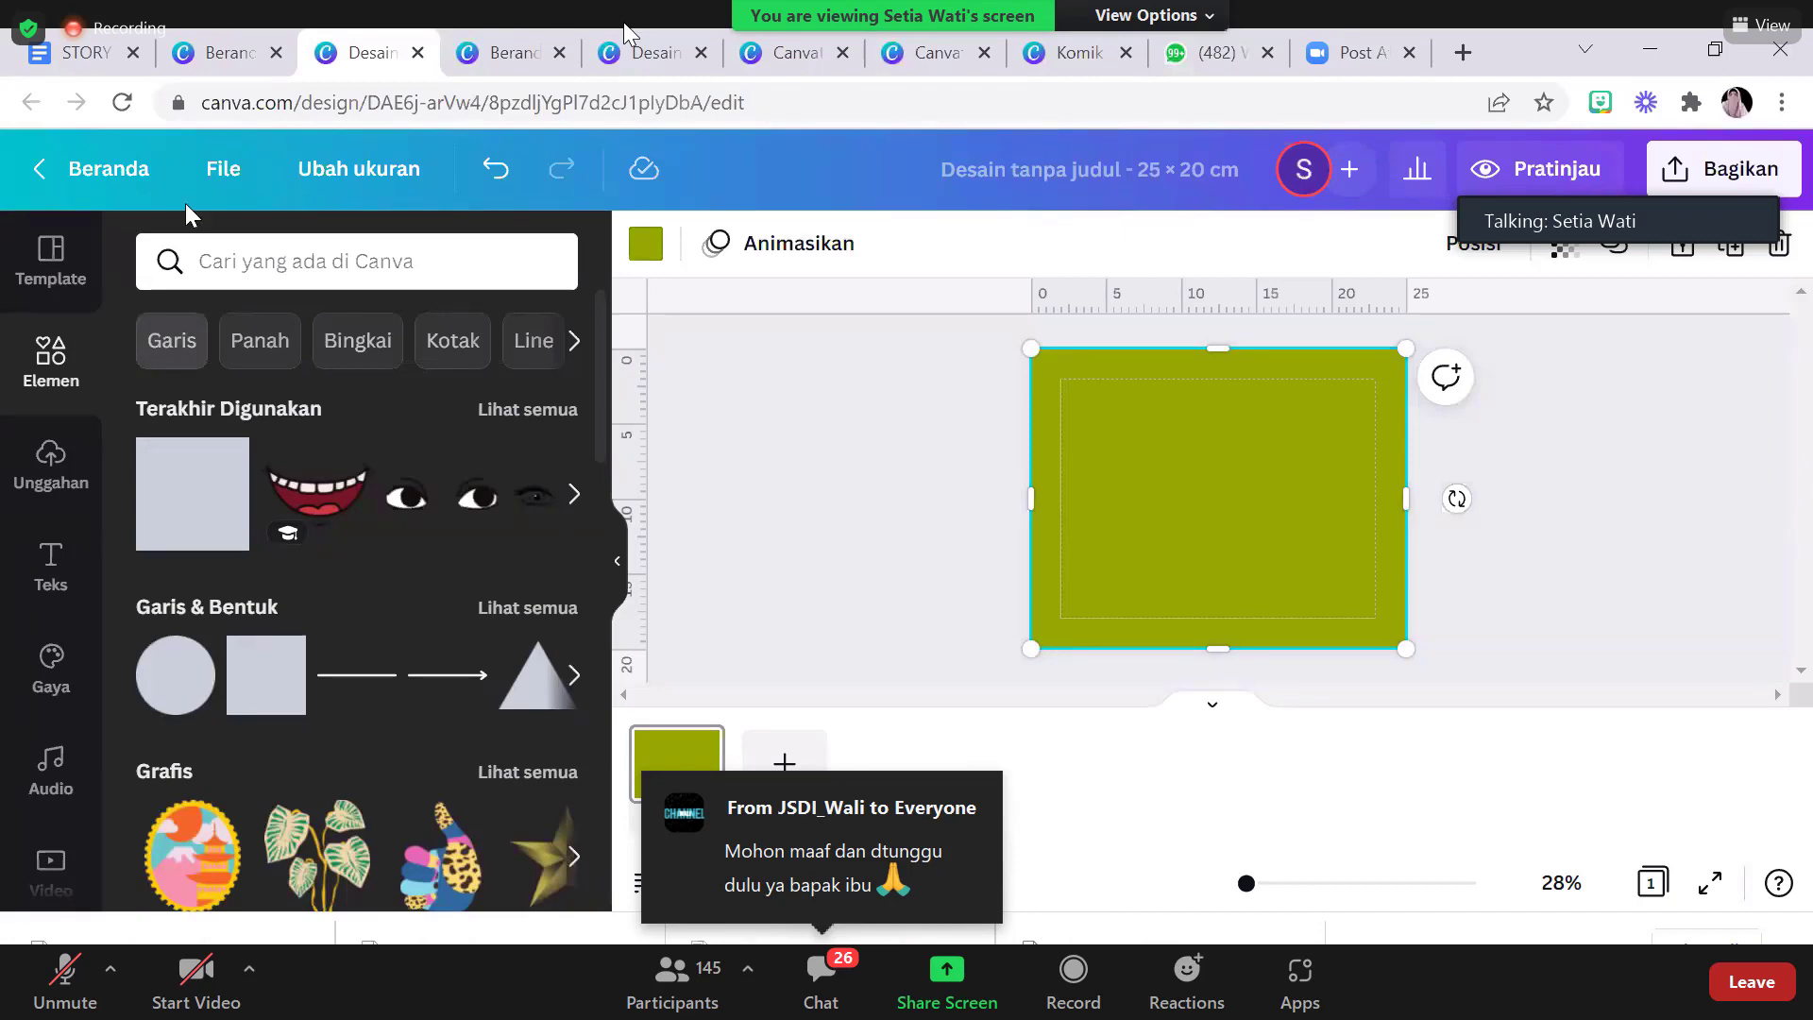
left_click(87, 53)
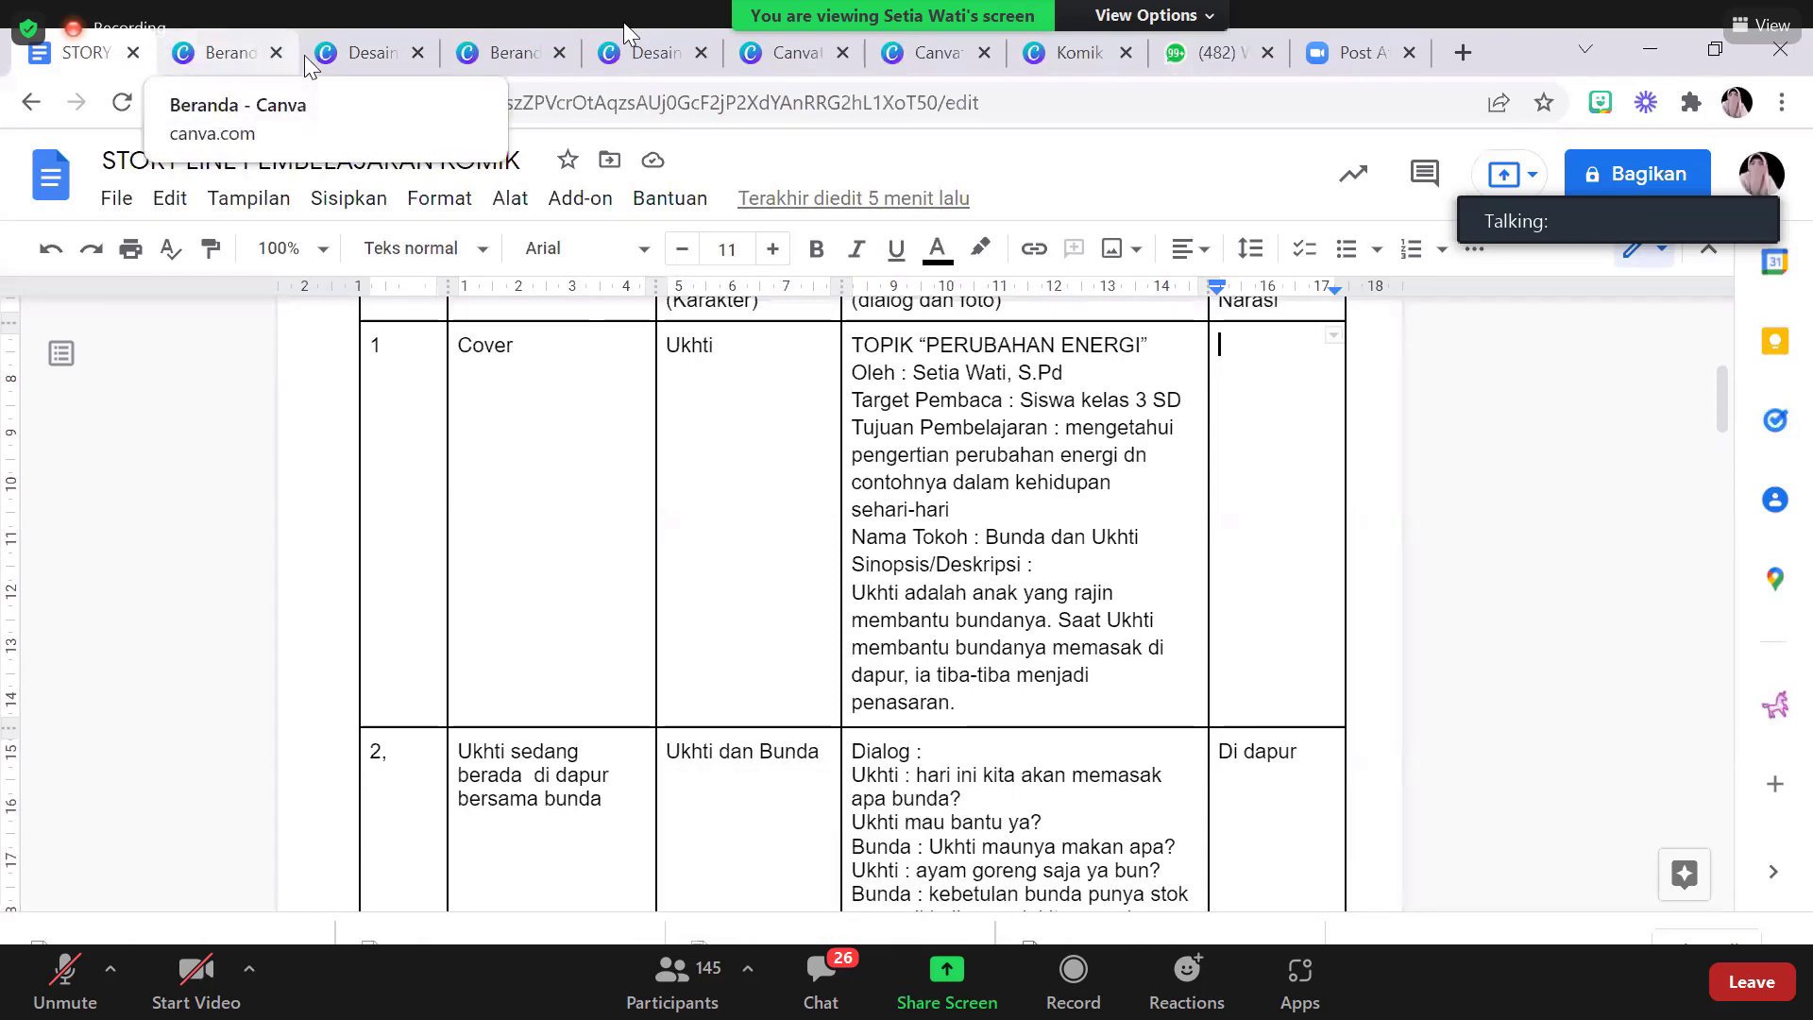
left_click(397, 61)
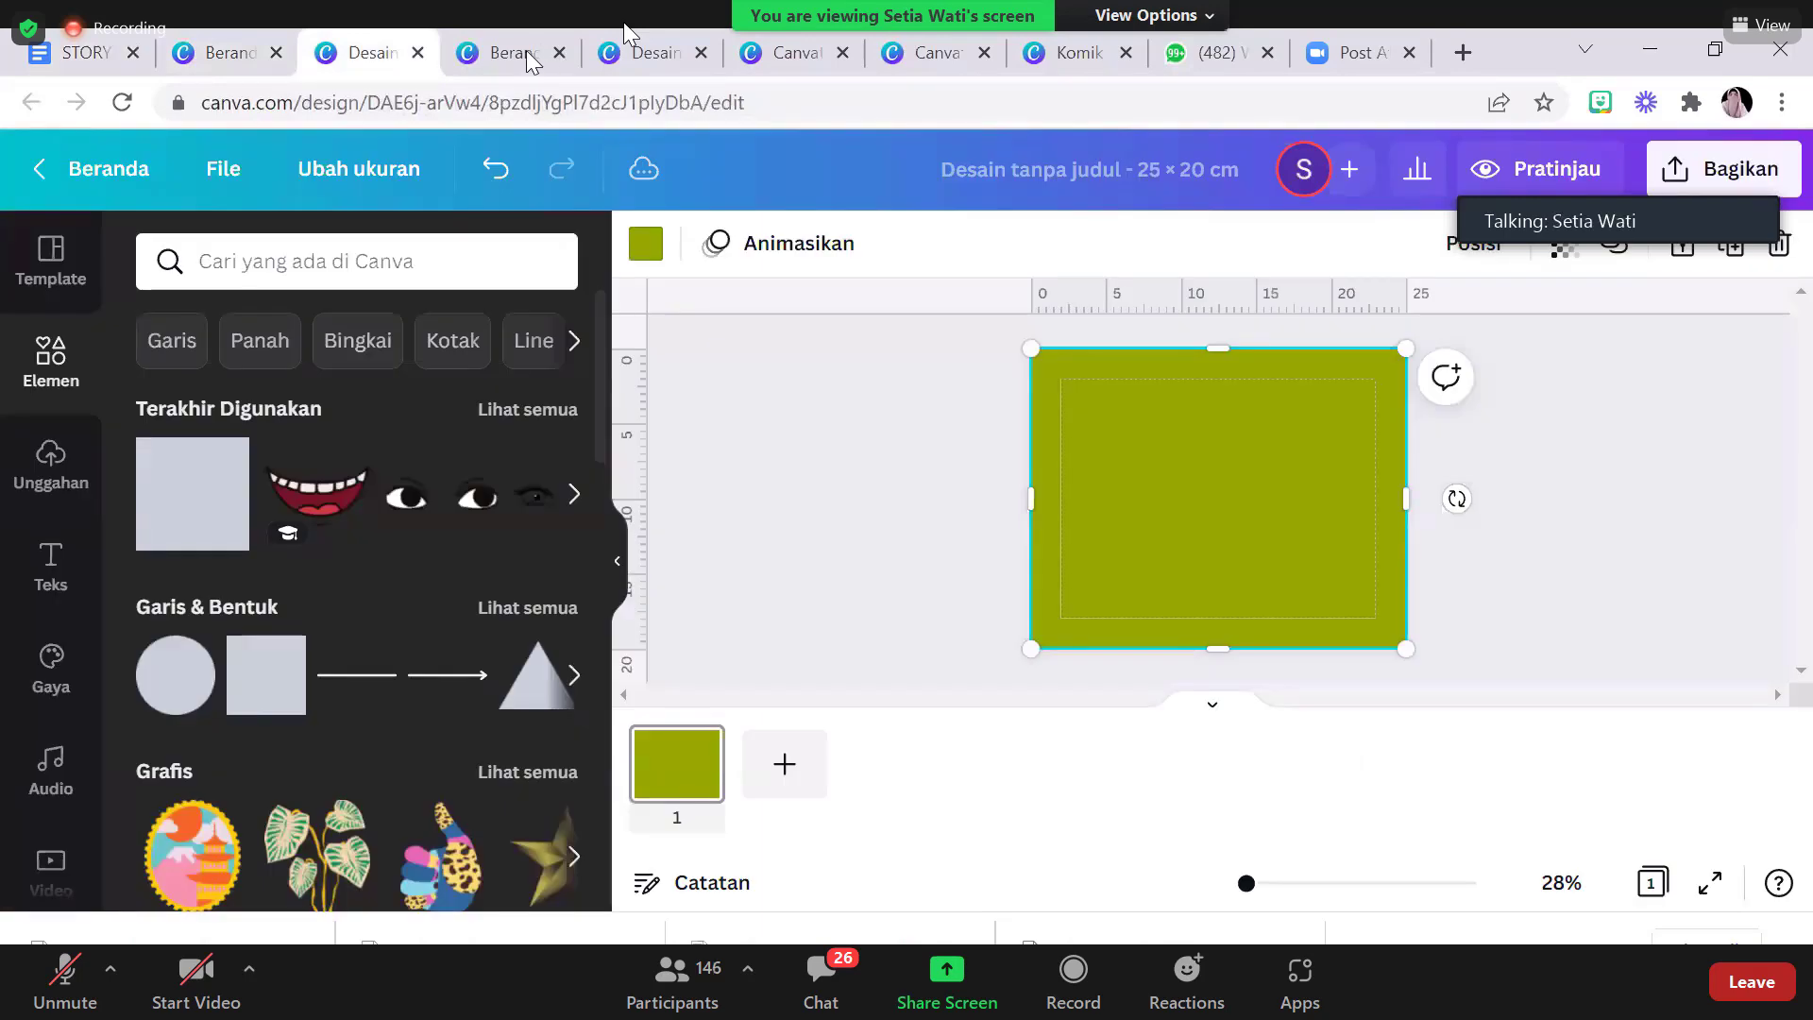
Close the unneeded browser tabs, keeping the storyline document, the untitled 25 × 20 cm design, Komik Pembelajaran and WhatsApp open
left_click(574, 58)
left_click(572, 59)
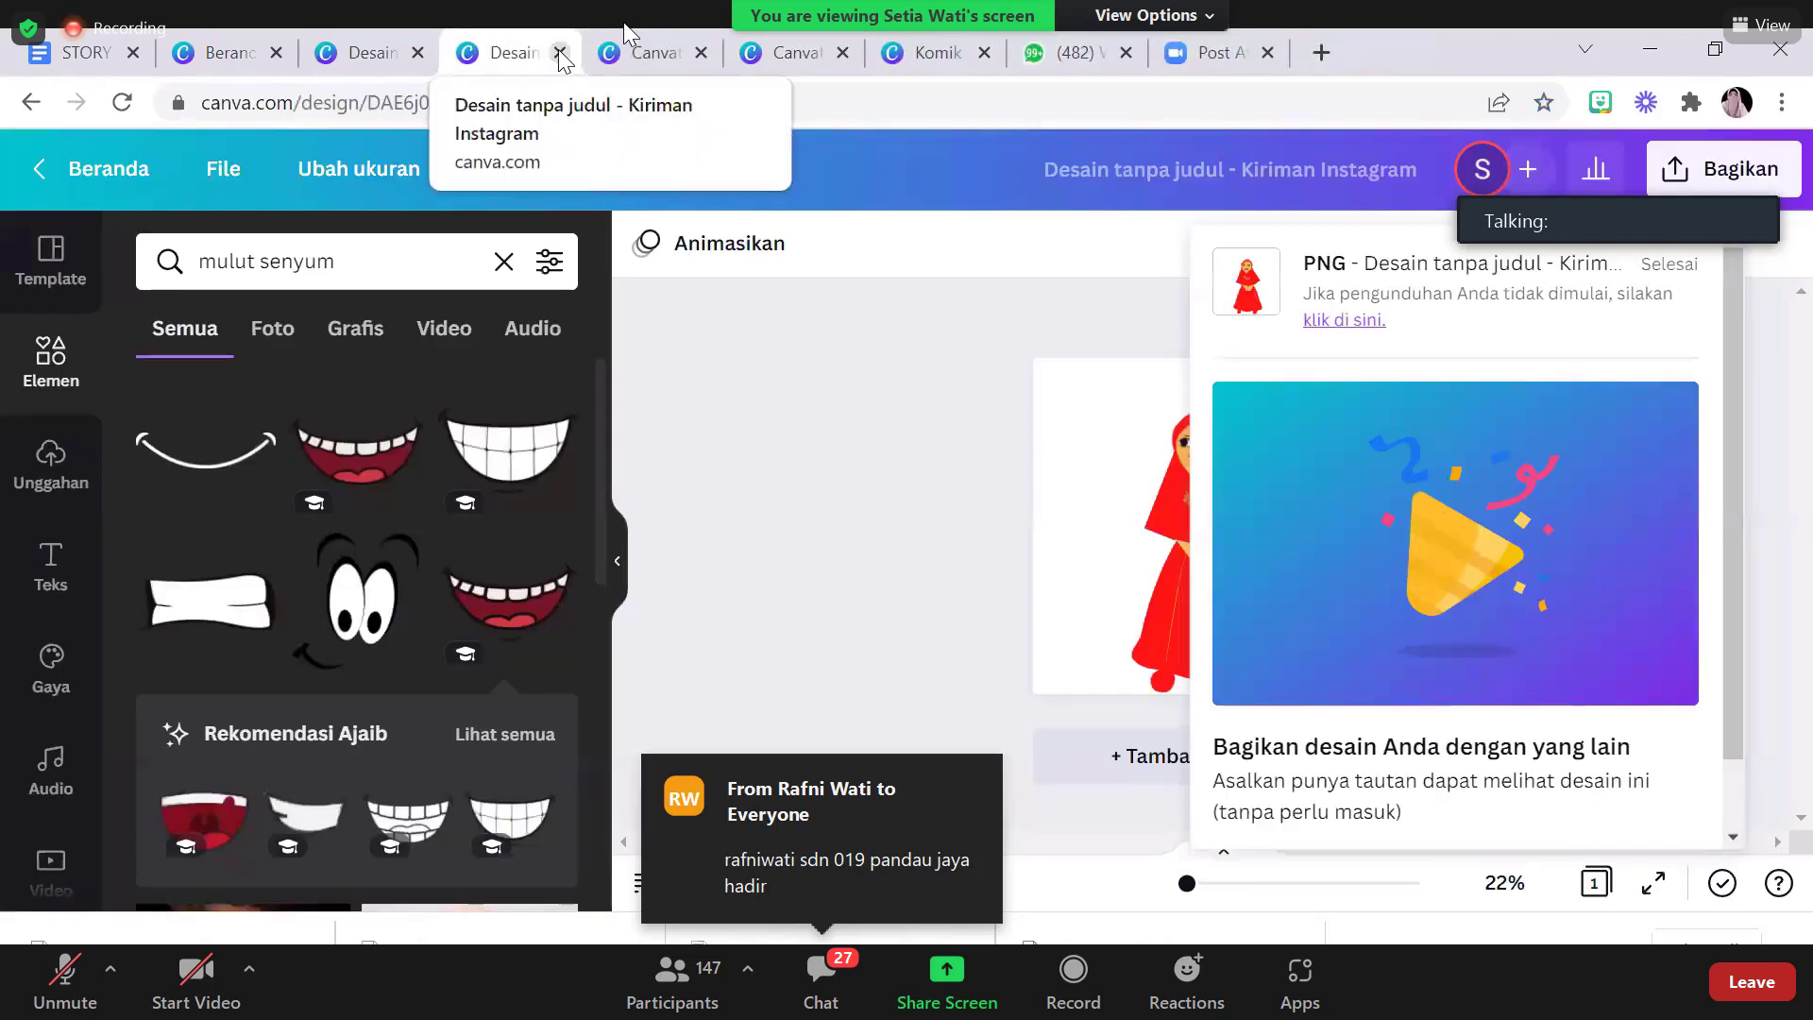
left_click(560, 54)
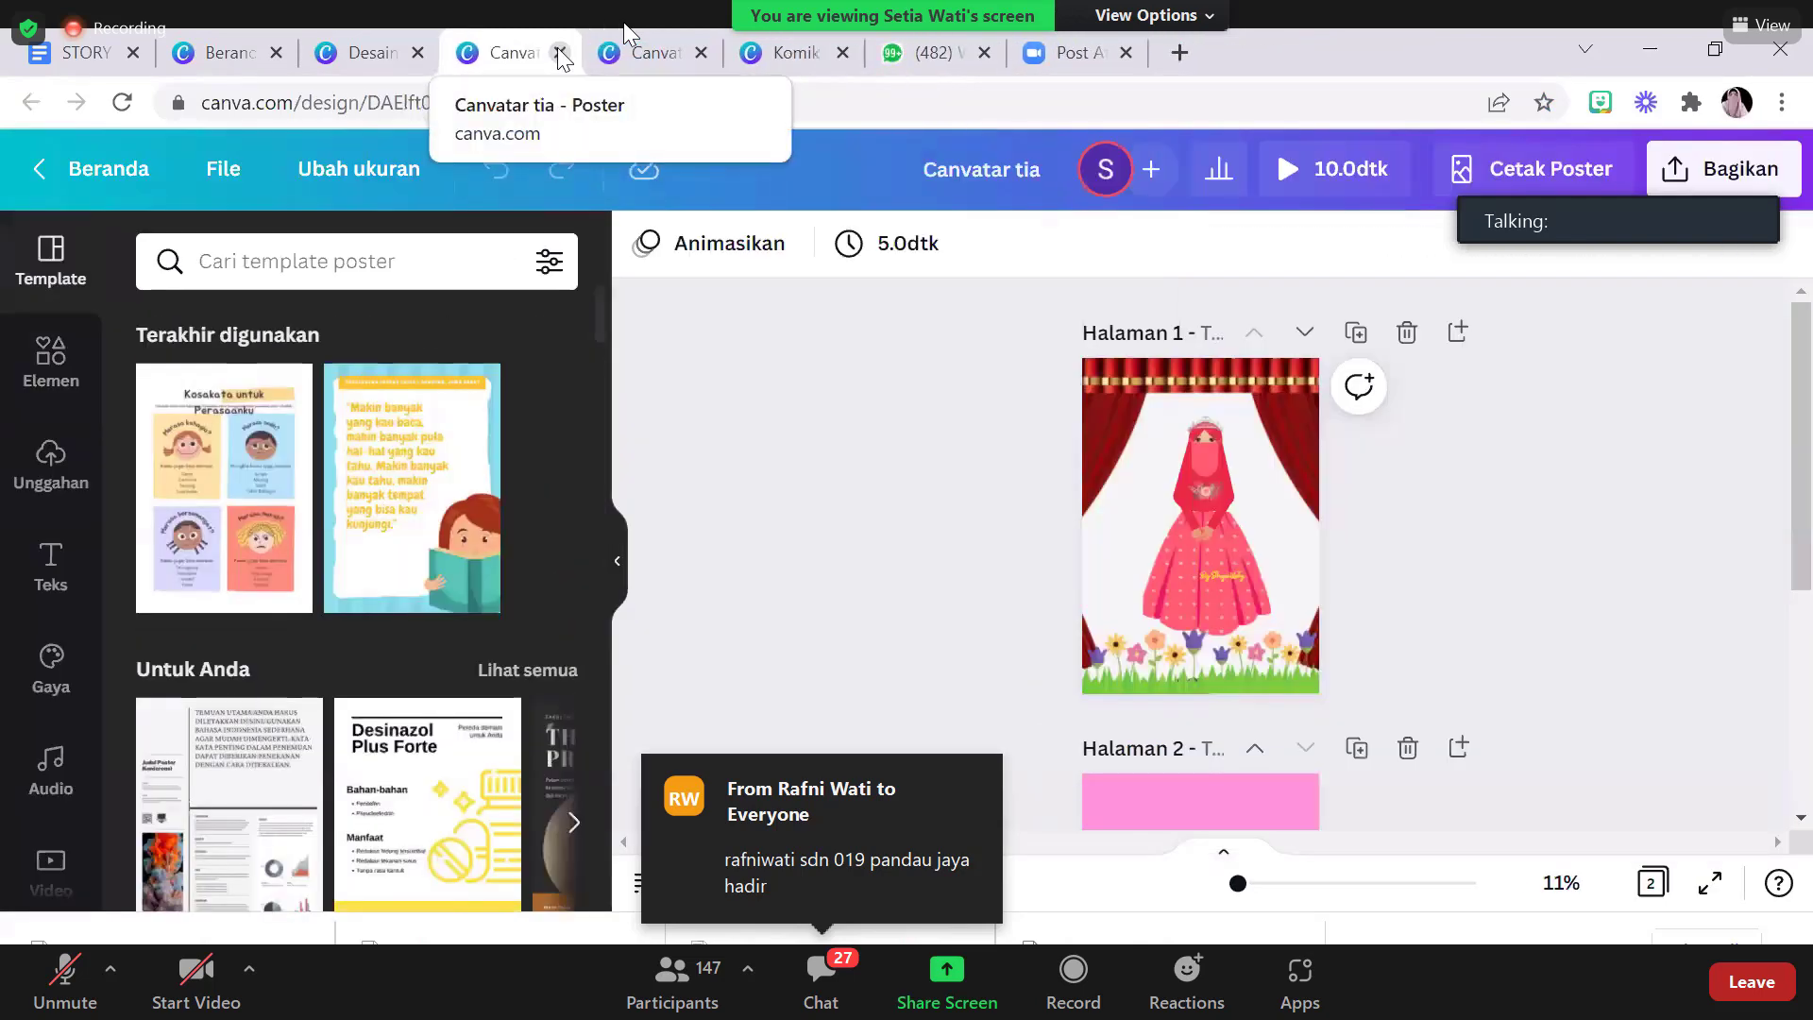
left_click(560, 54)
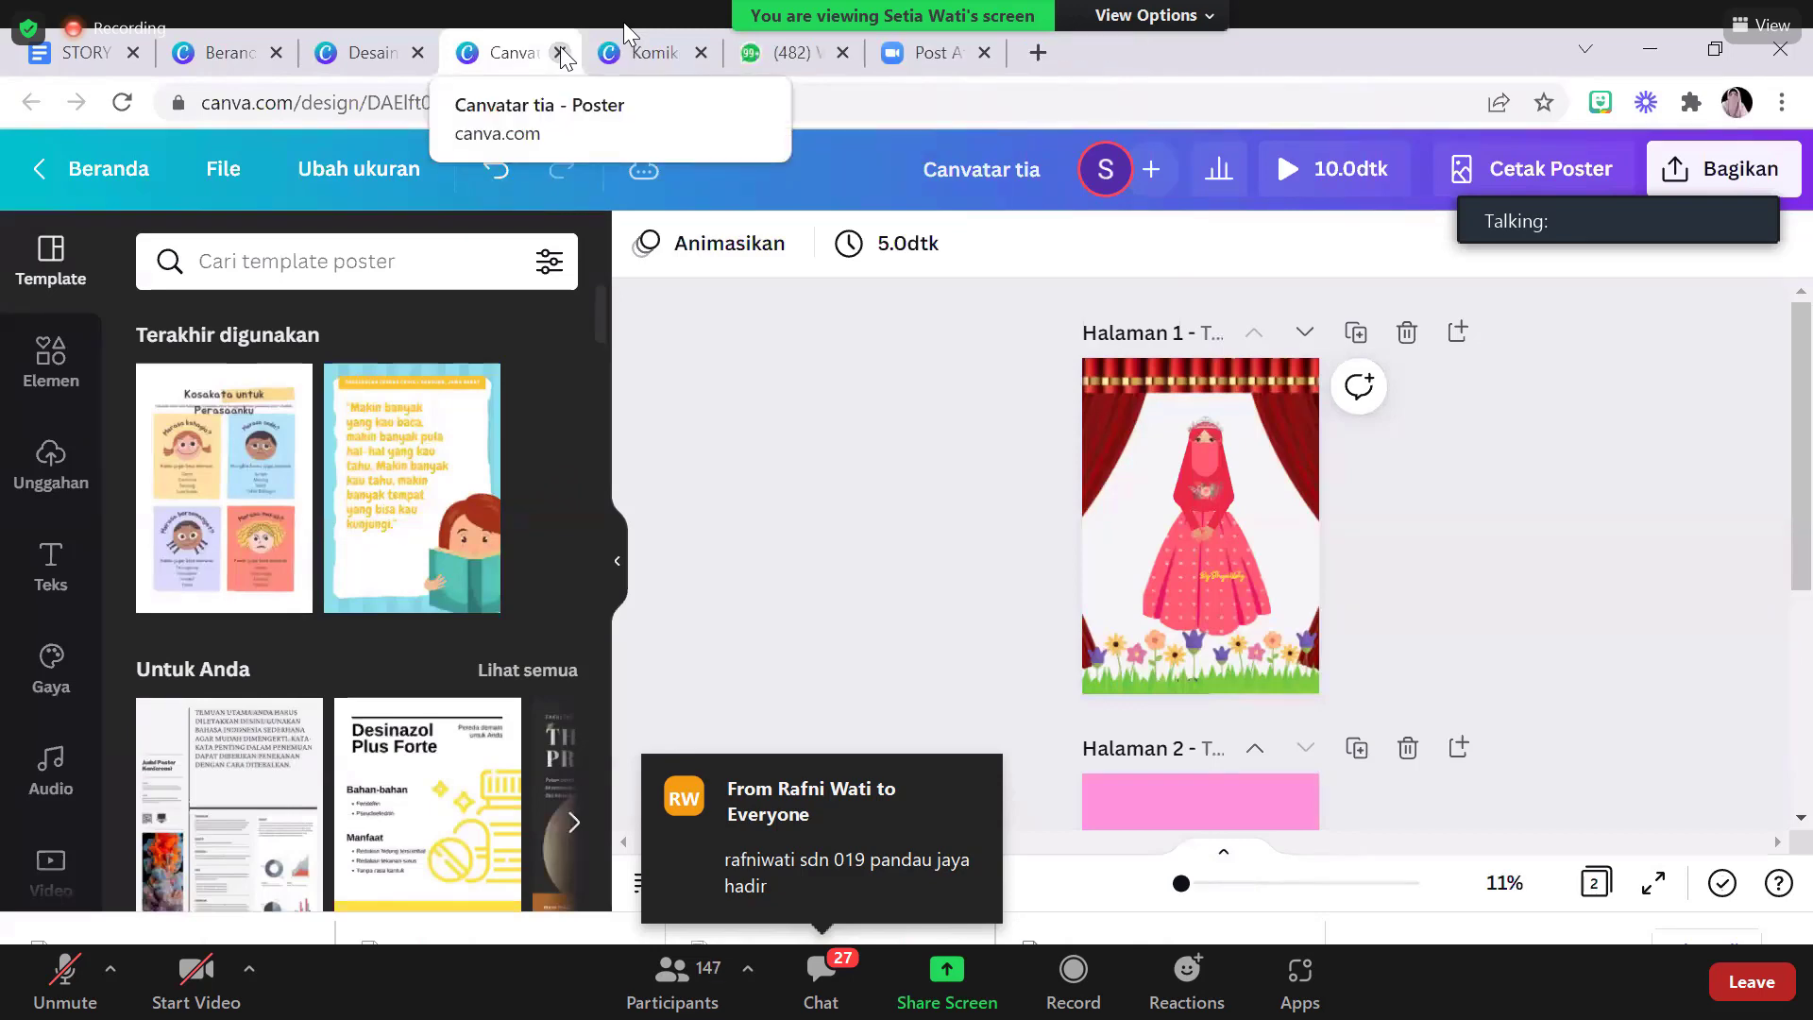
left_click(560, 53)
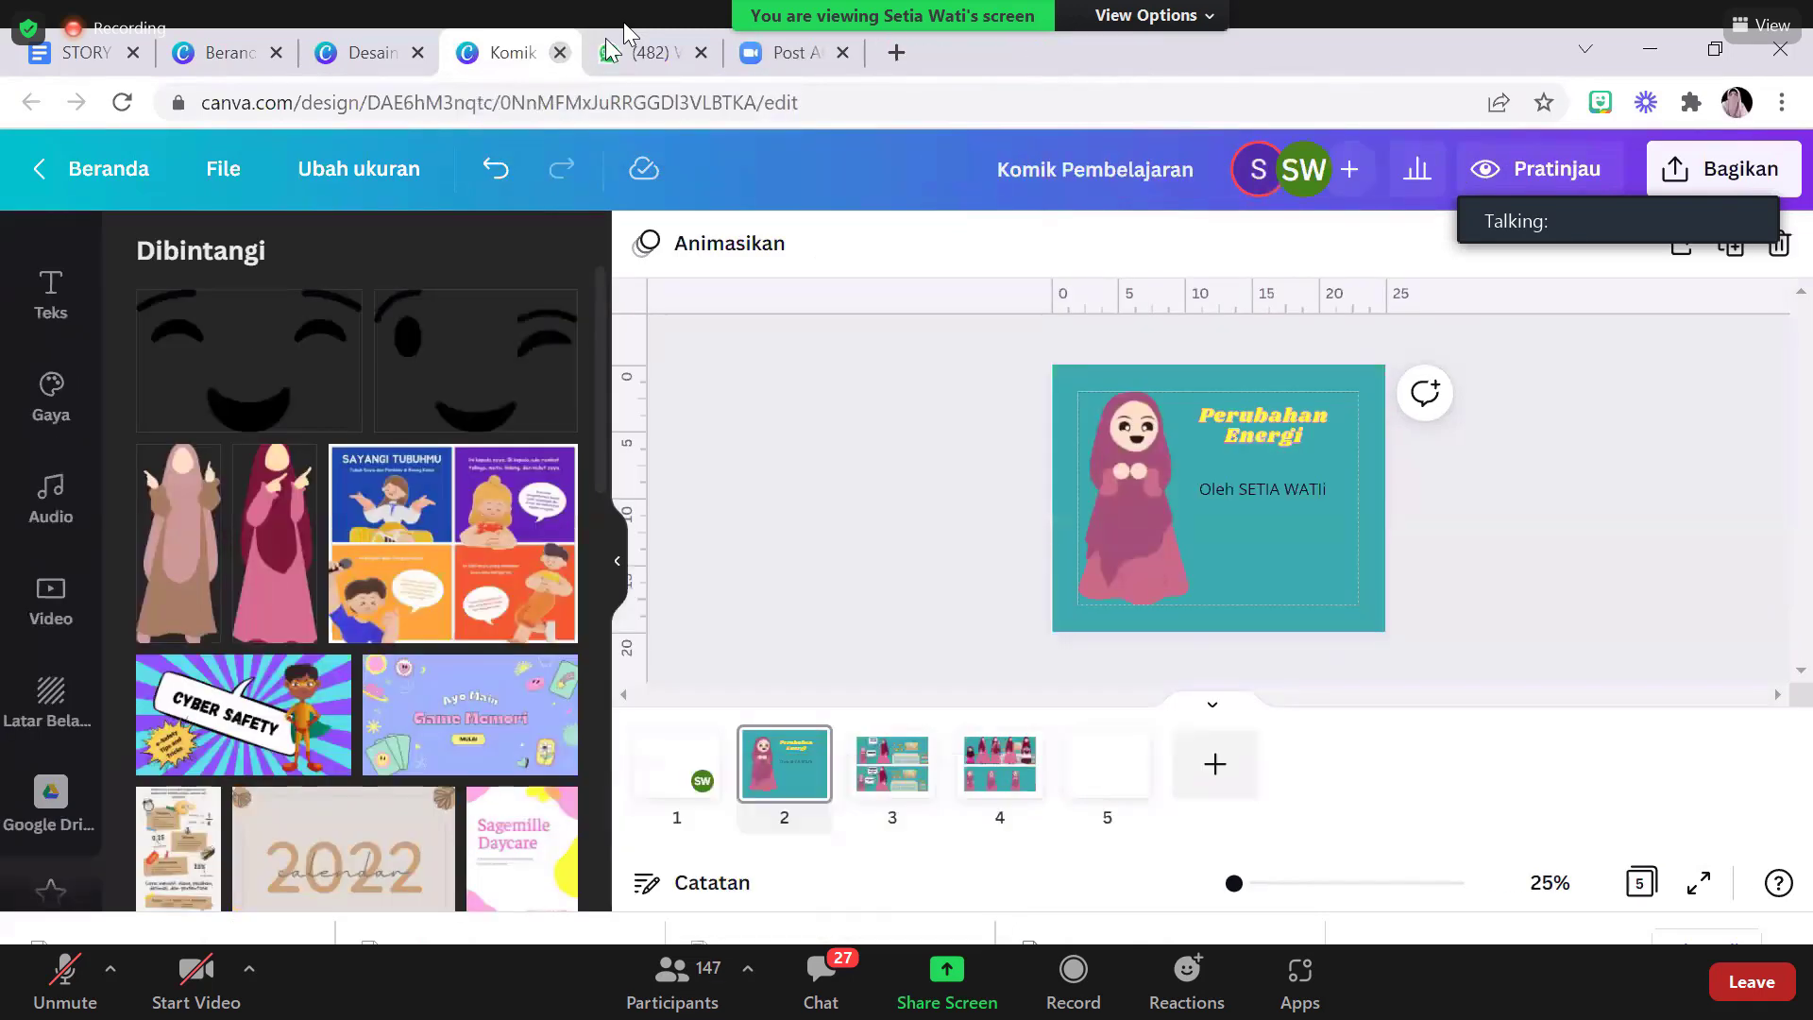
left_click(842, 53)
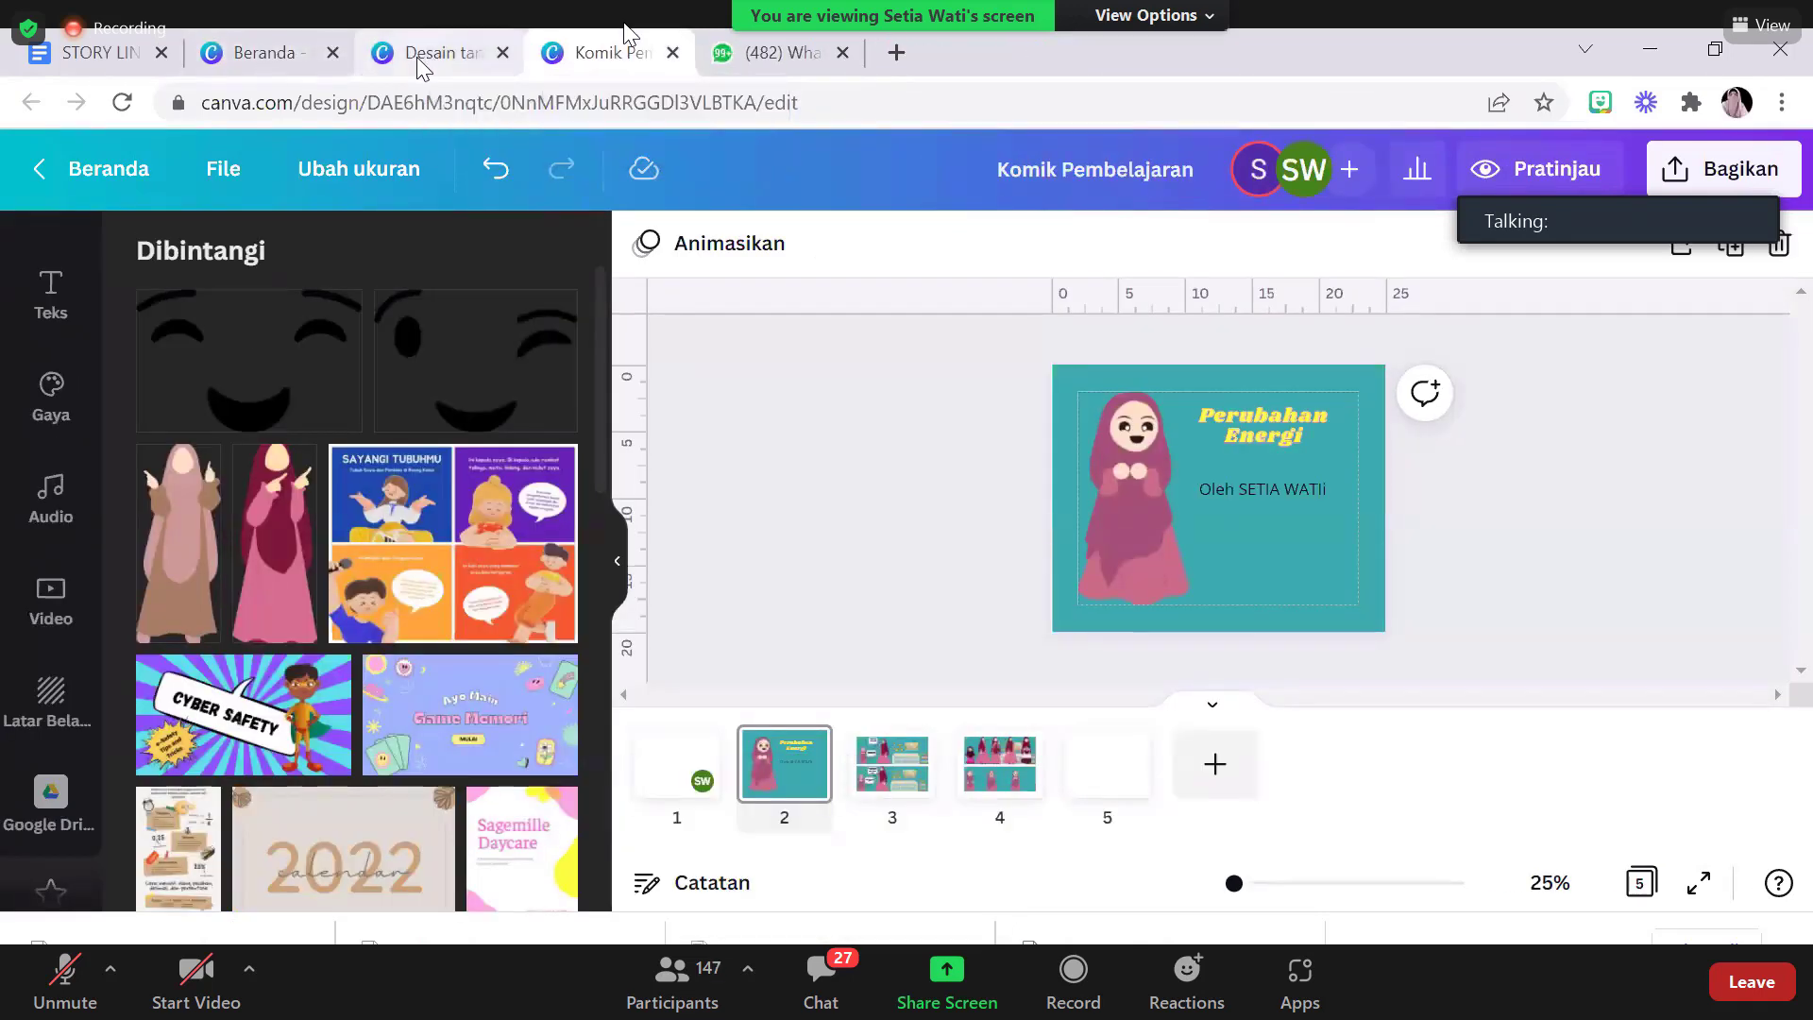
left_click(417, 57)
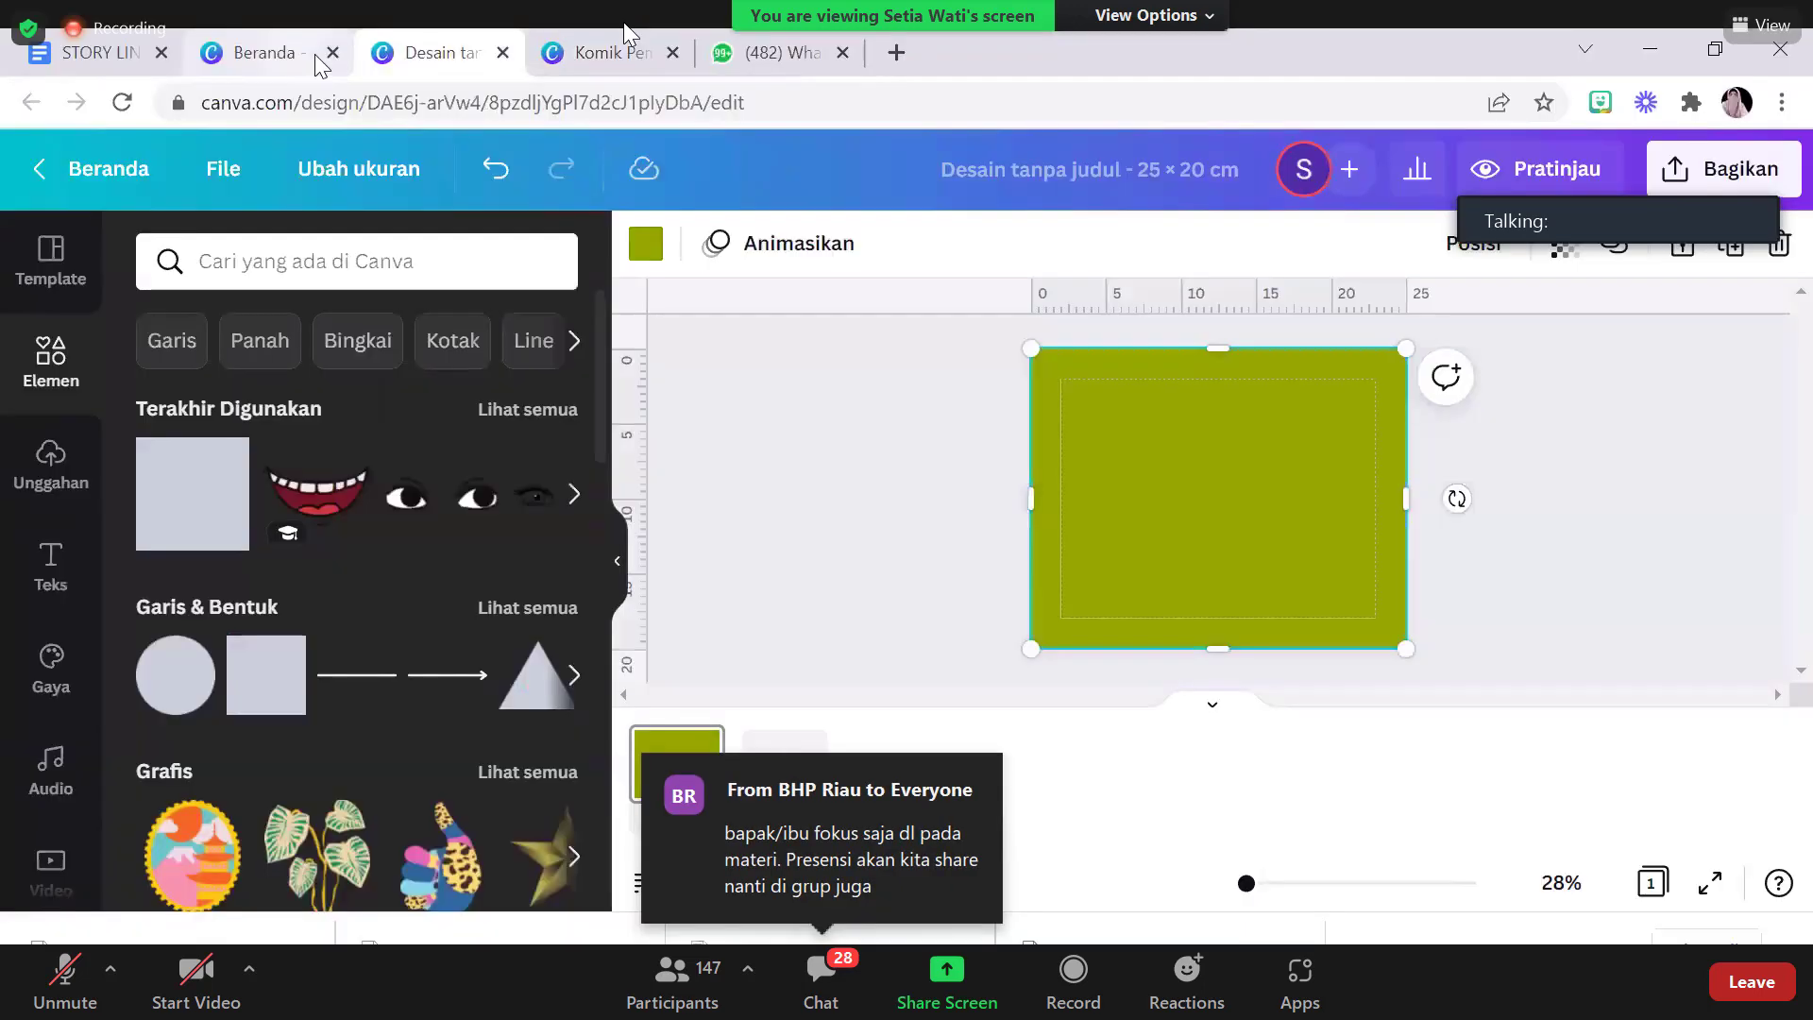
left_click(274, 66)
left_click(332, 53)
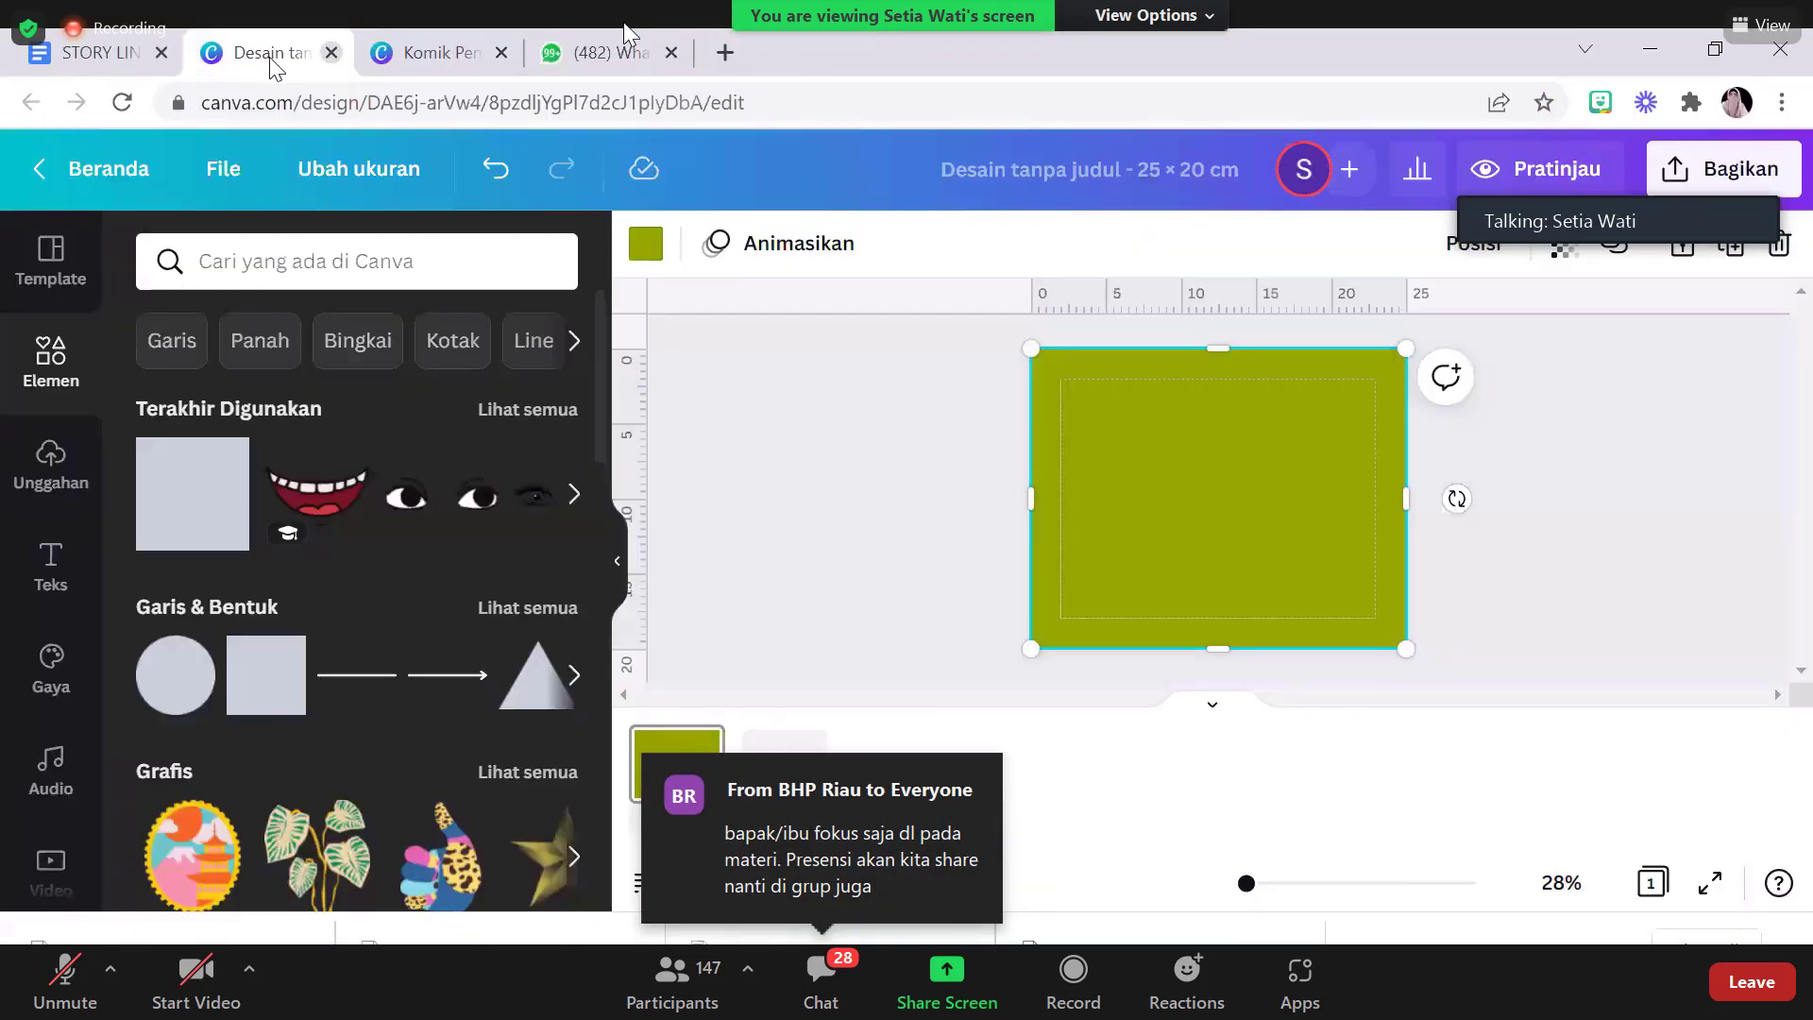
Rename the untitled 25 × 20 cm design as KOMIK PENDIDIKAN
left_click(1096, 161)
key("BackSpace")
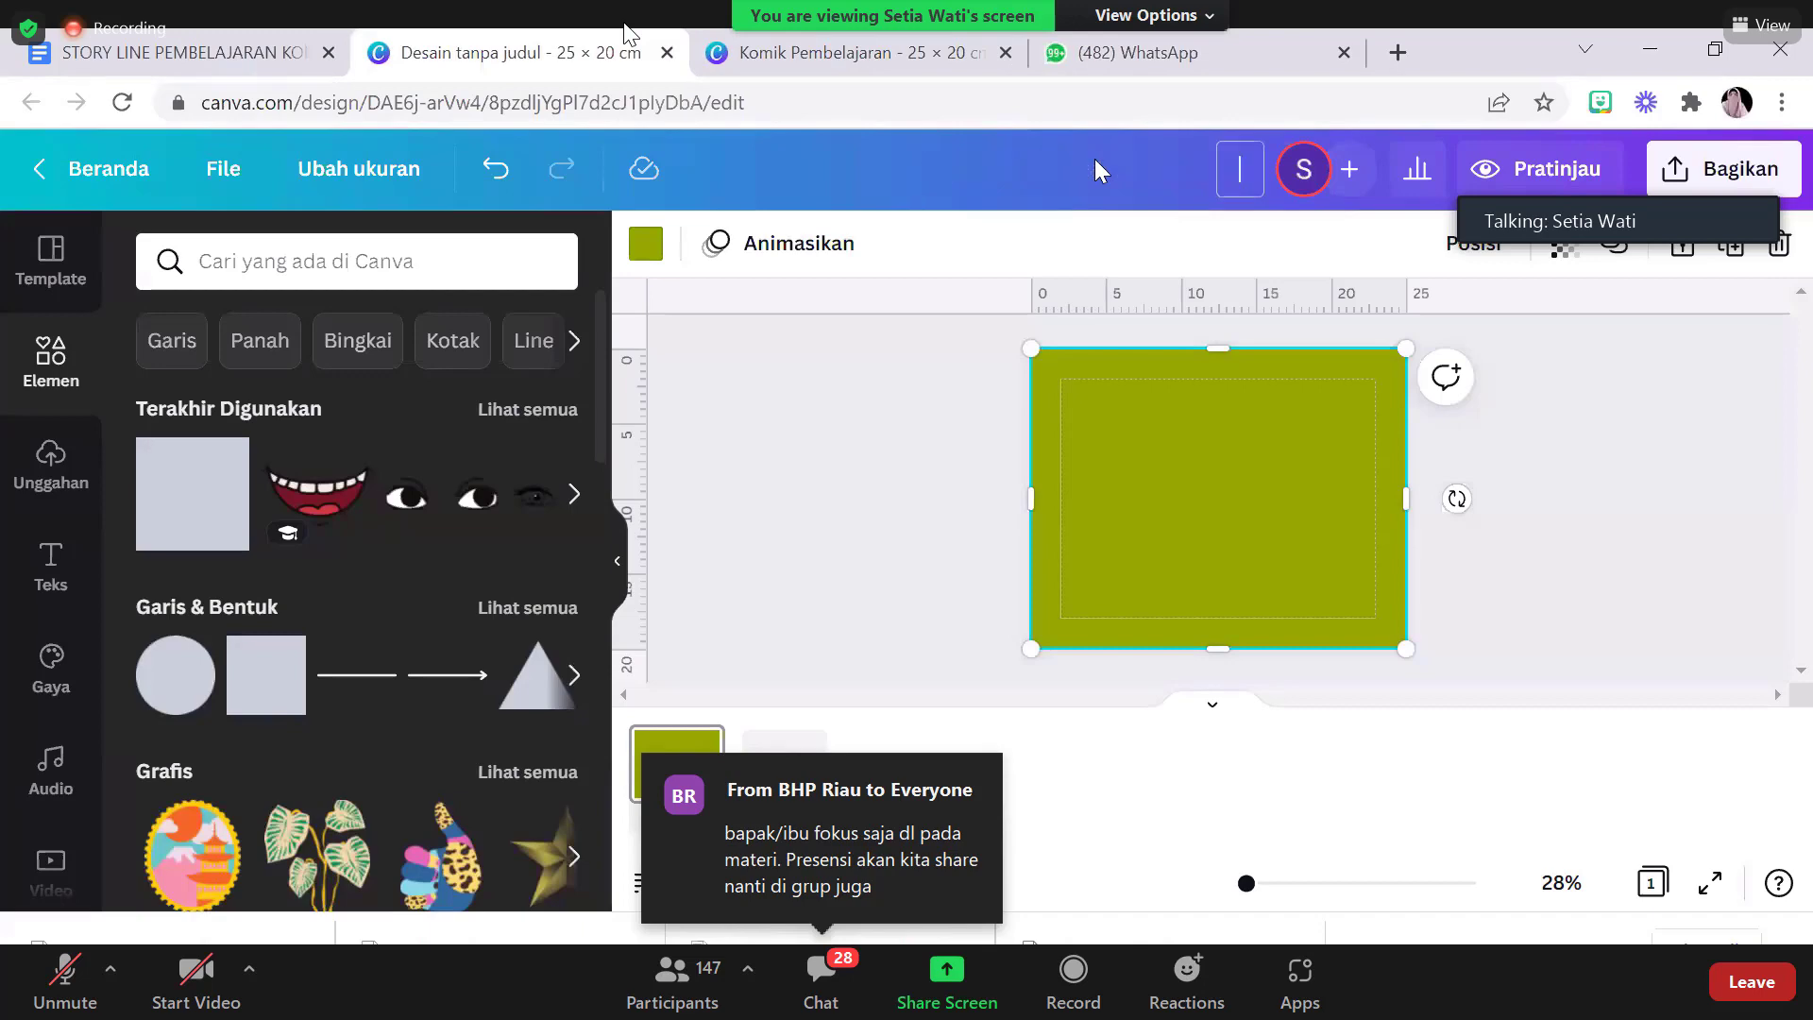
type("KOMI")
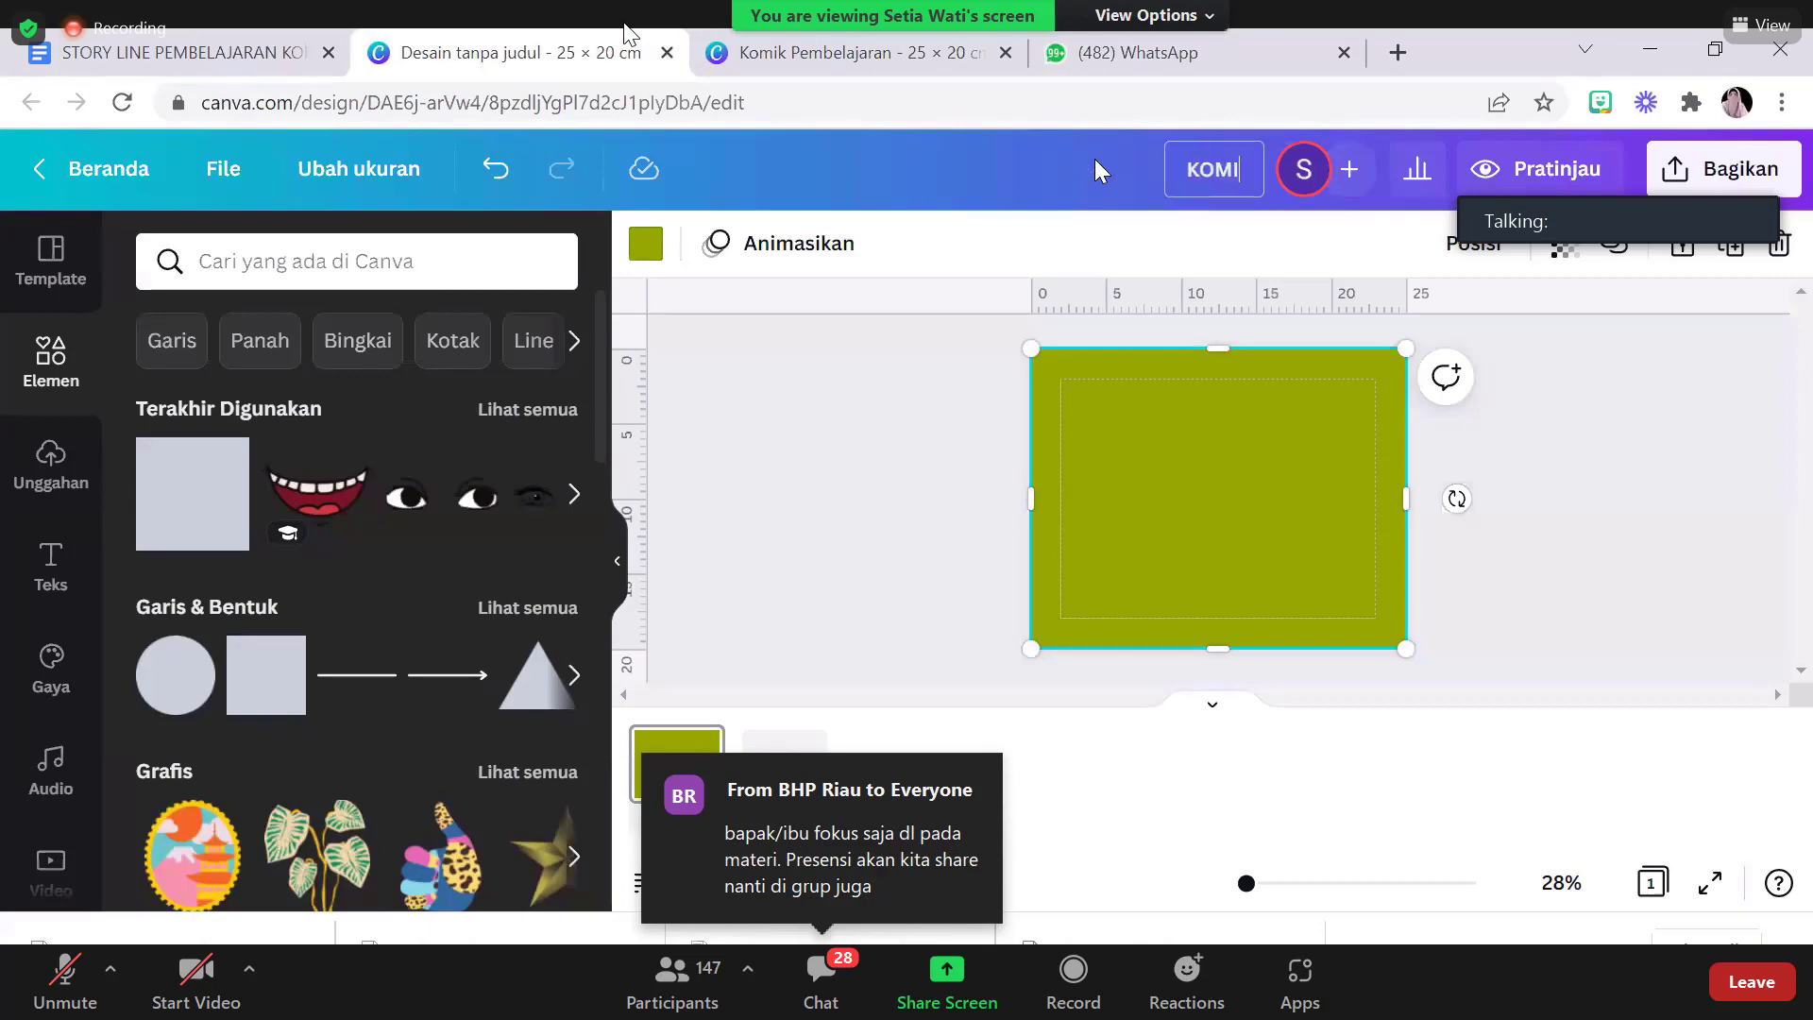
type("K Pend")
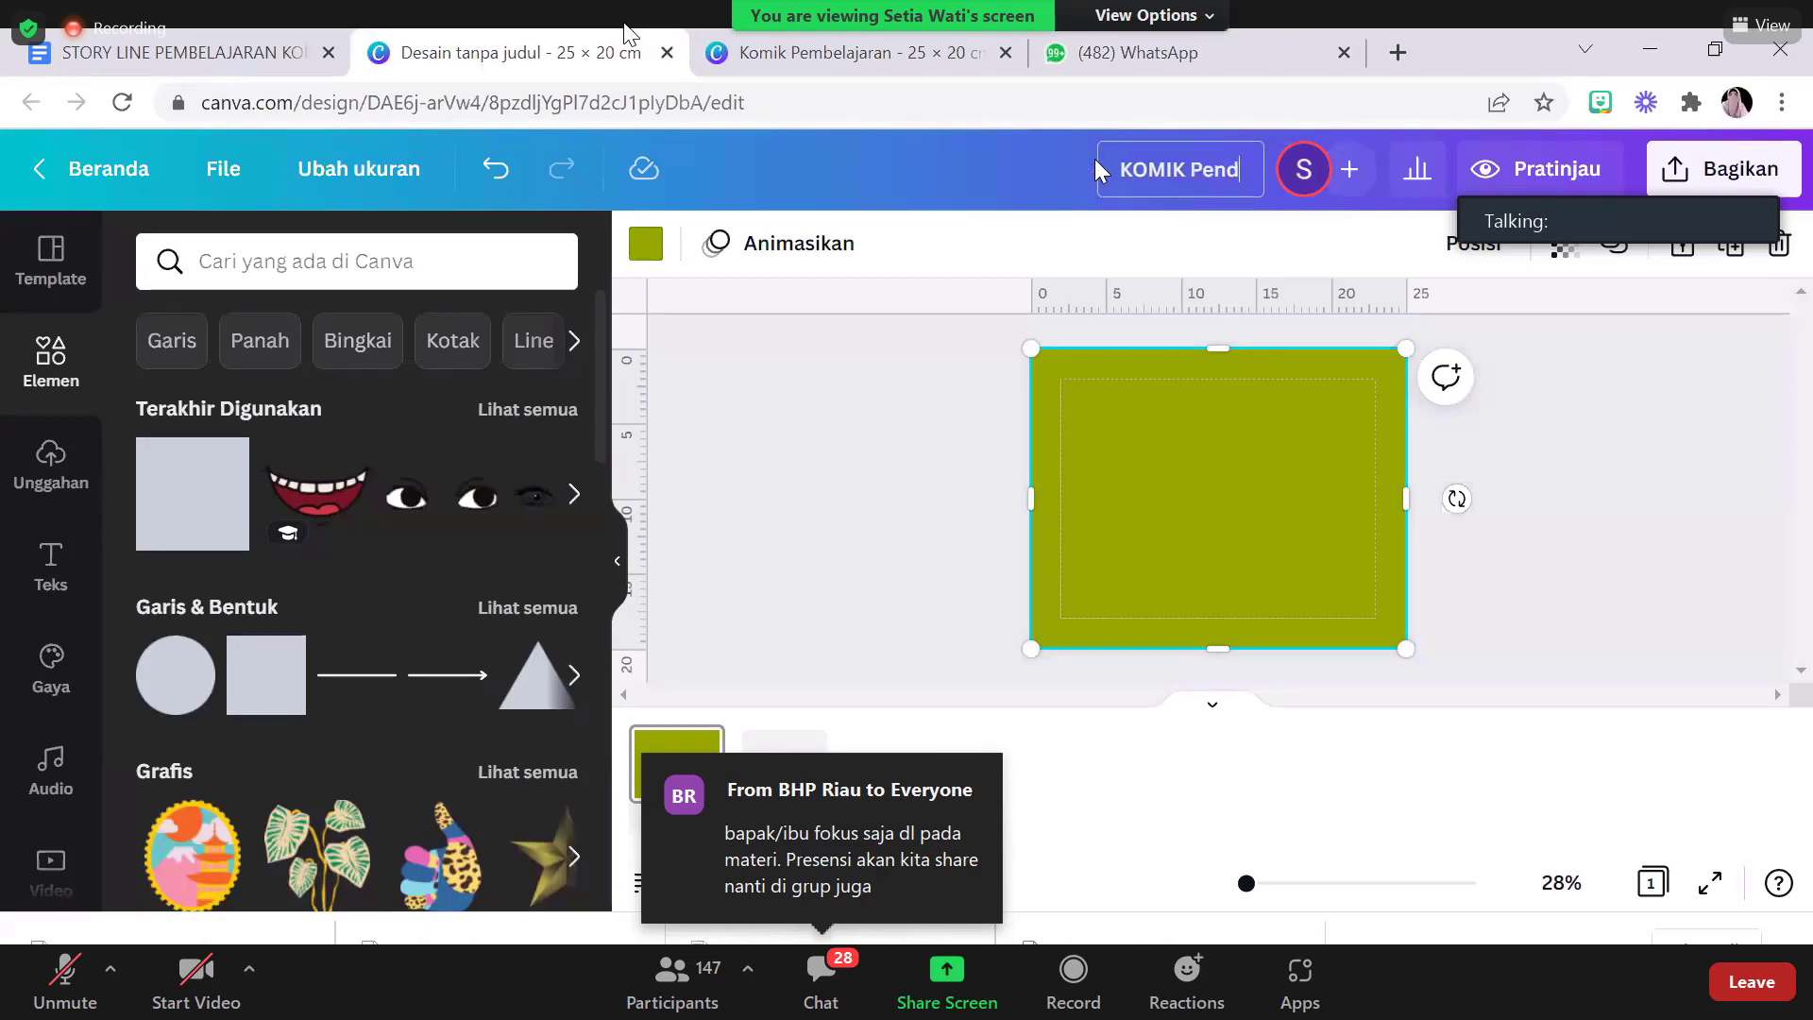
key("BackSpace")
key("BackSpace")
key("BackSpace")
key("BackSpace")
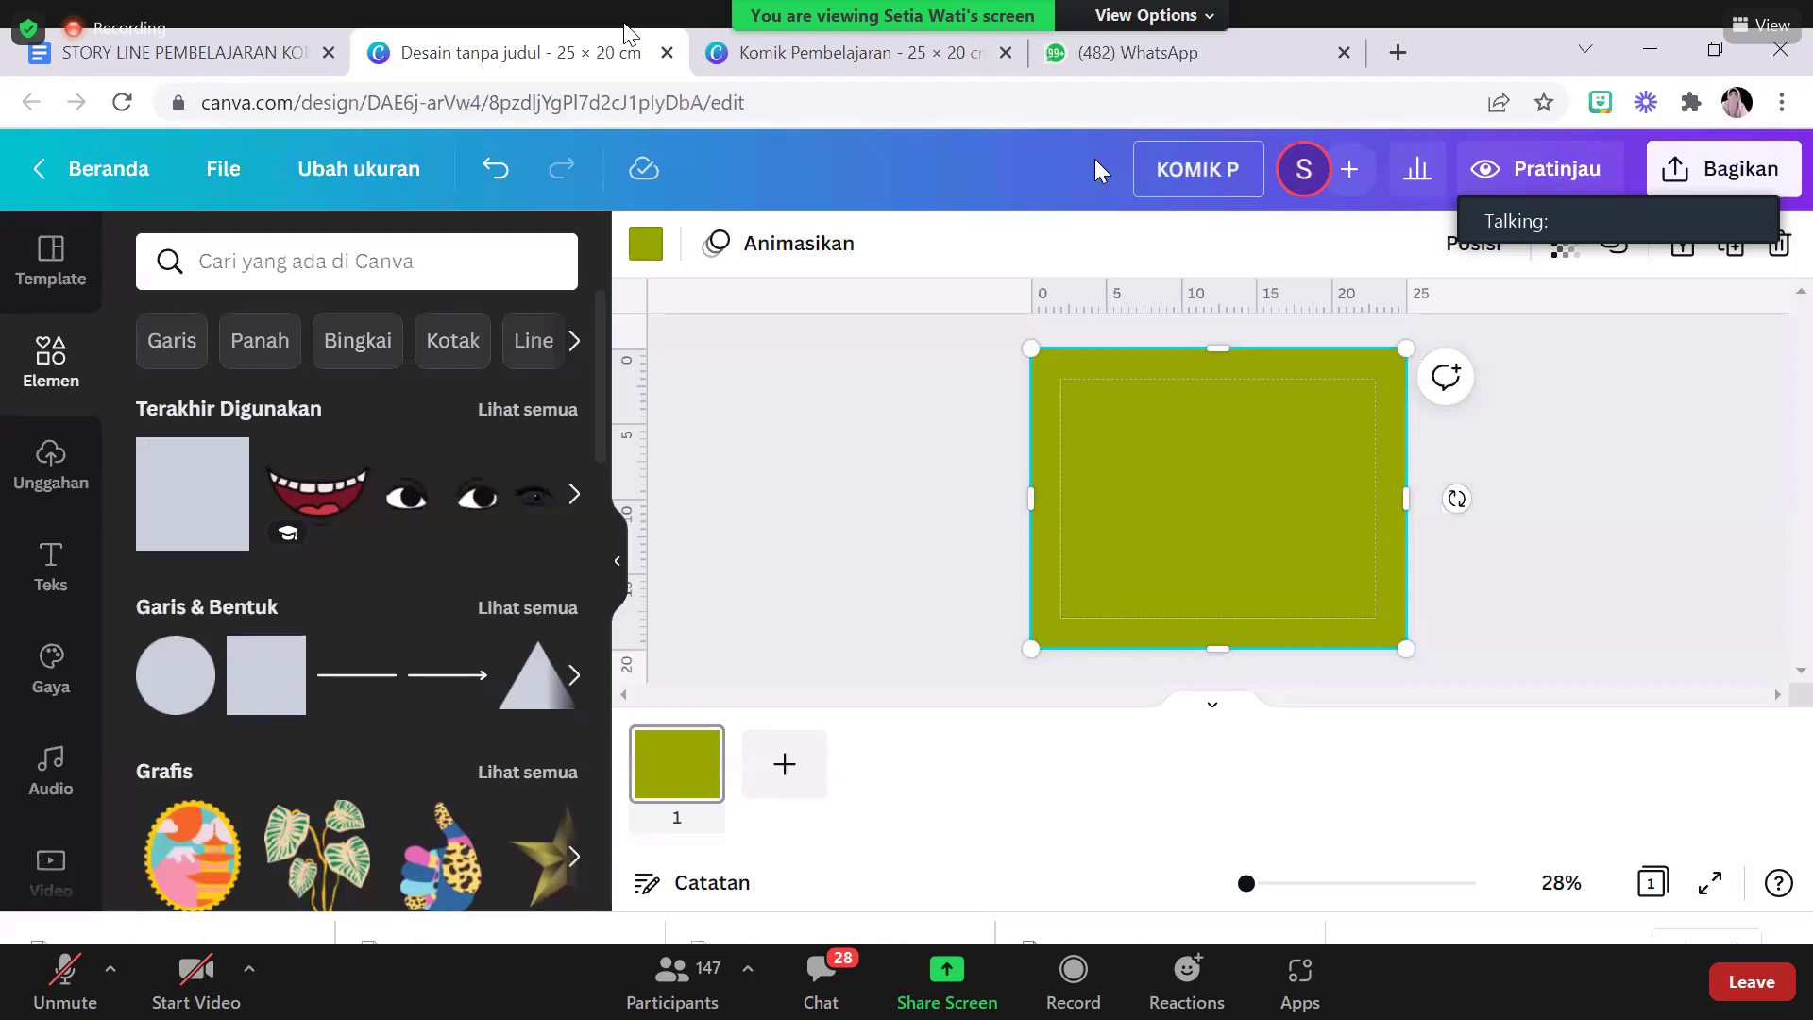
type("PENDIDIKAN")
left_click(841, 410)
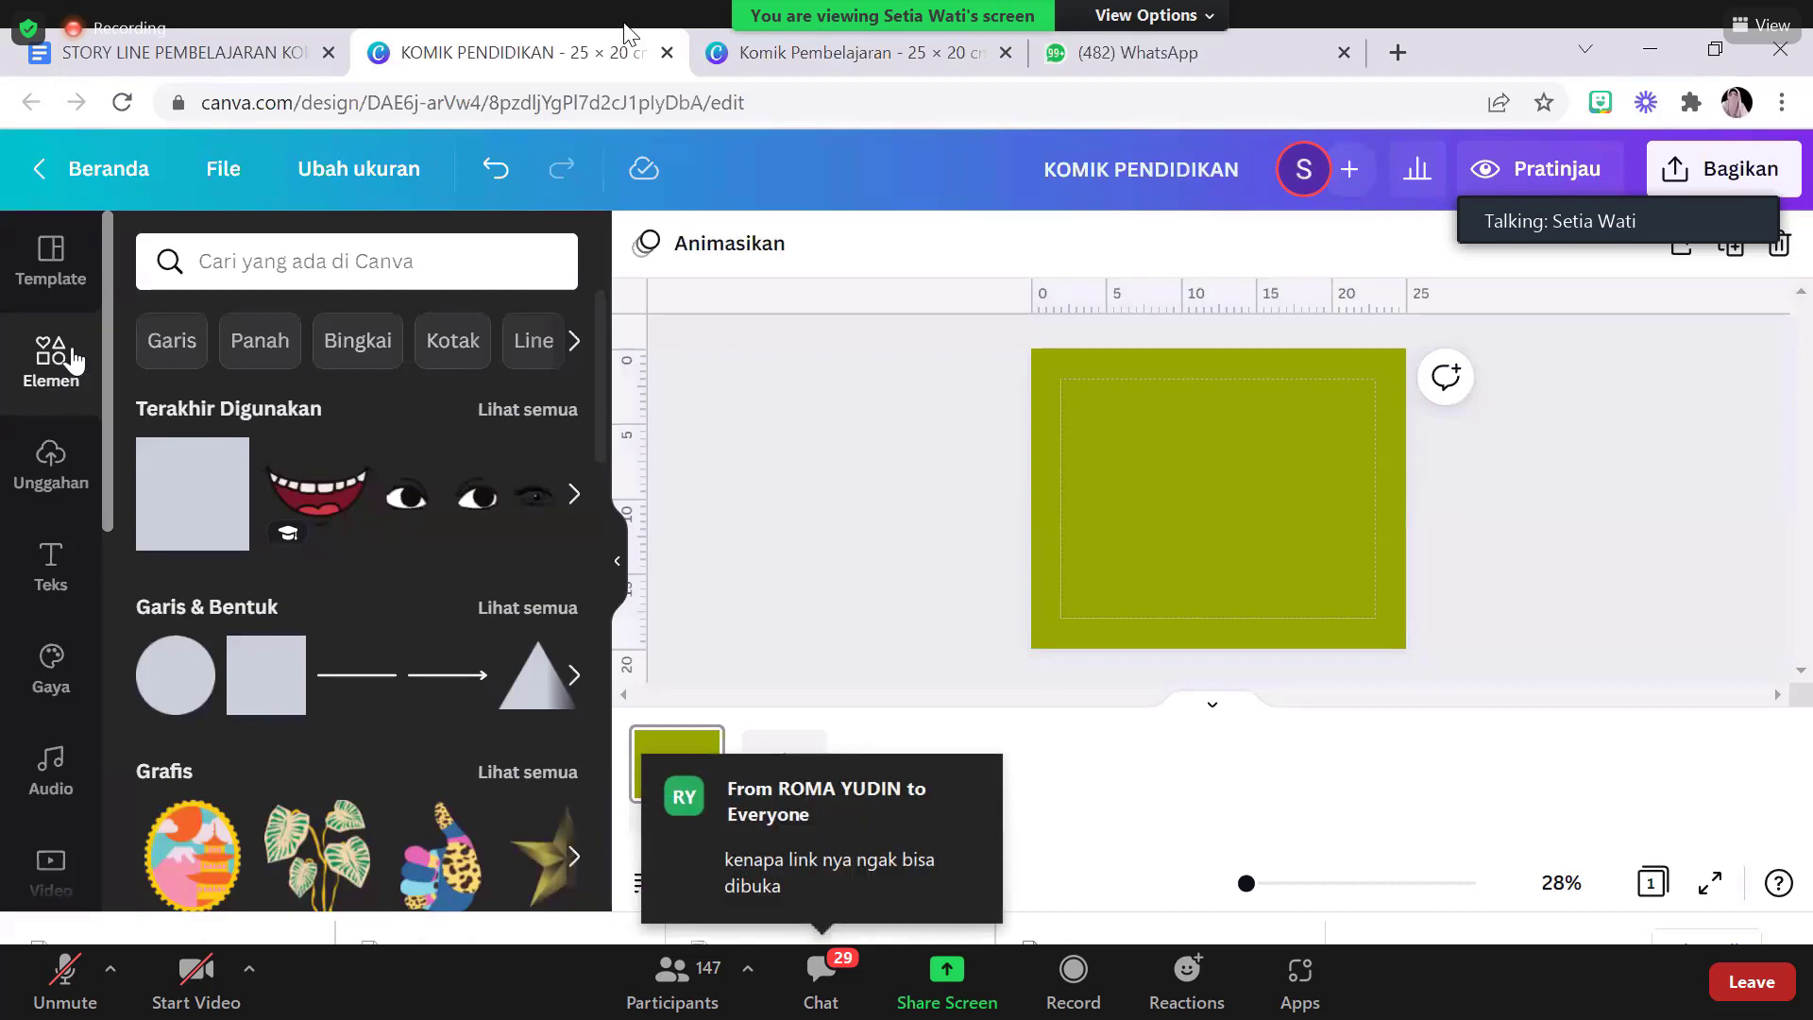
Search the elements for ANAK BERJILBAB, browse the results for a suitable character, and clear the search
left_click(249, 273)
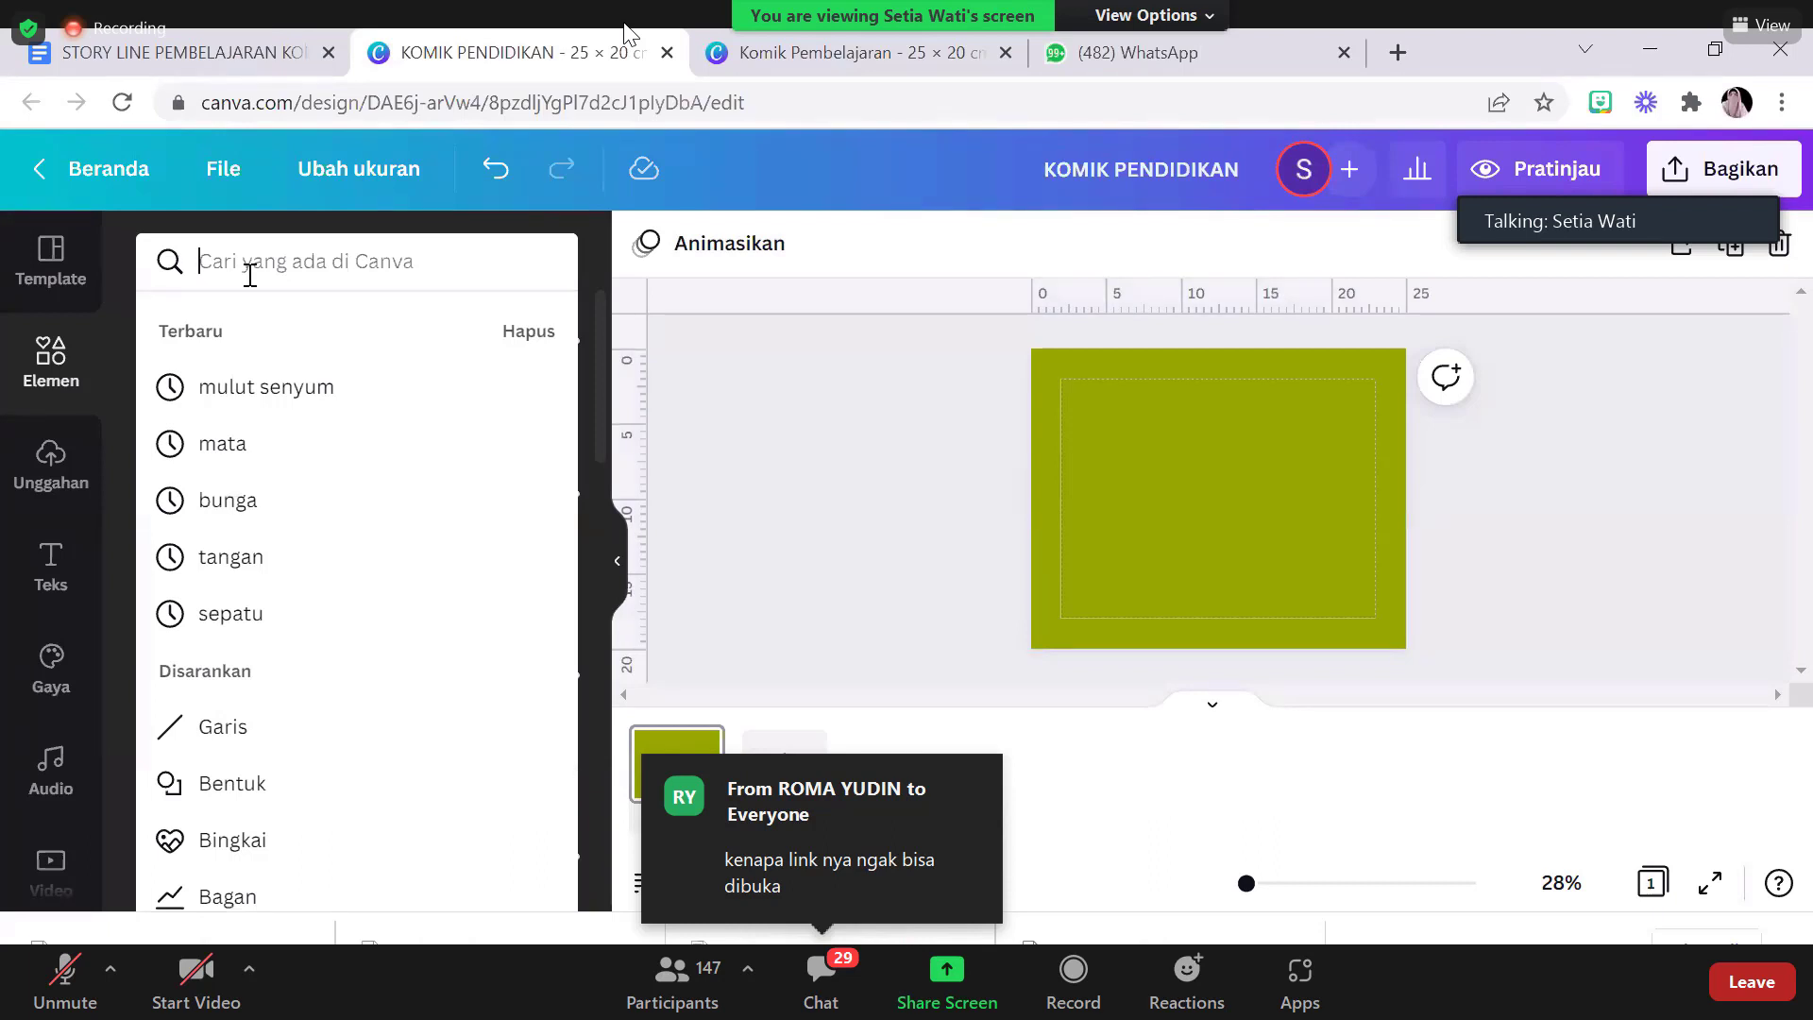
type("ANAK")
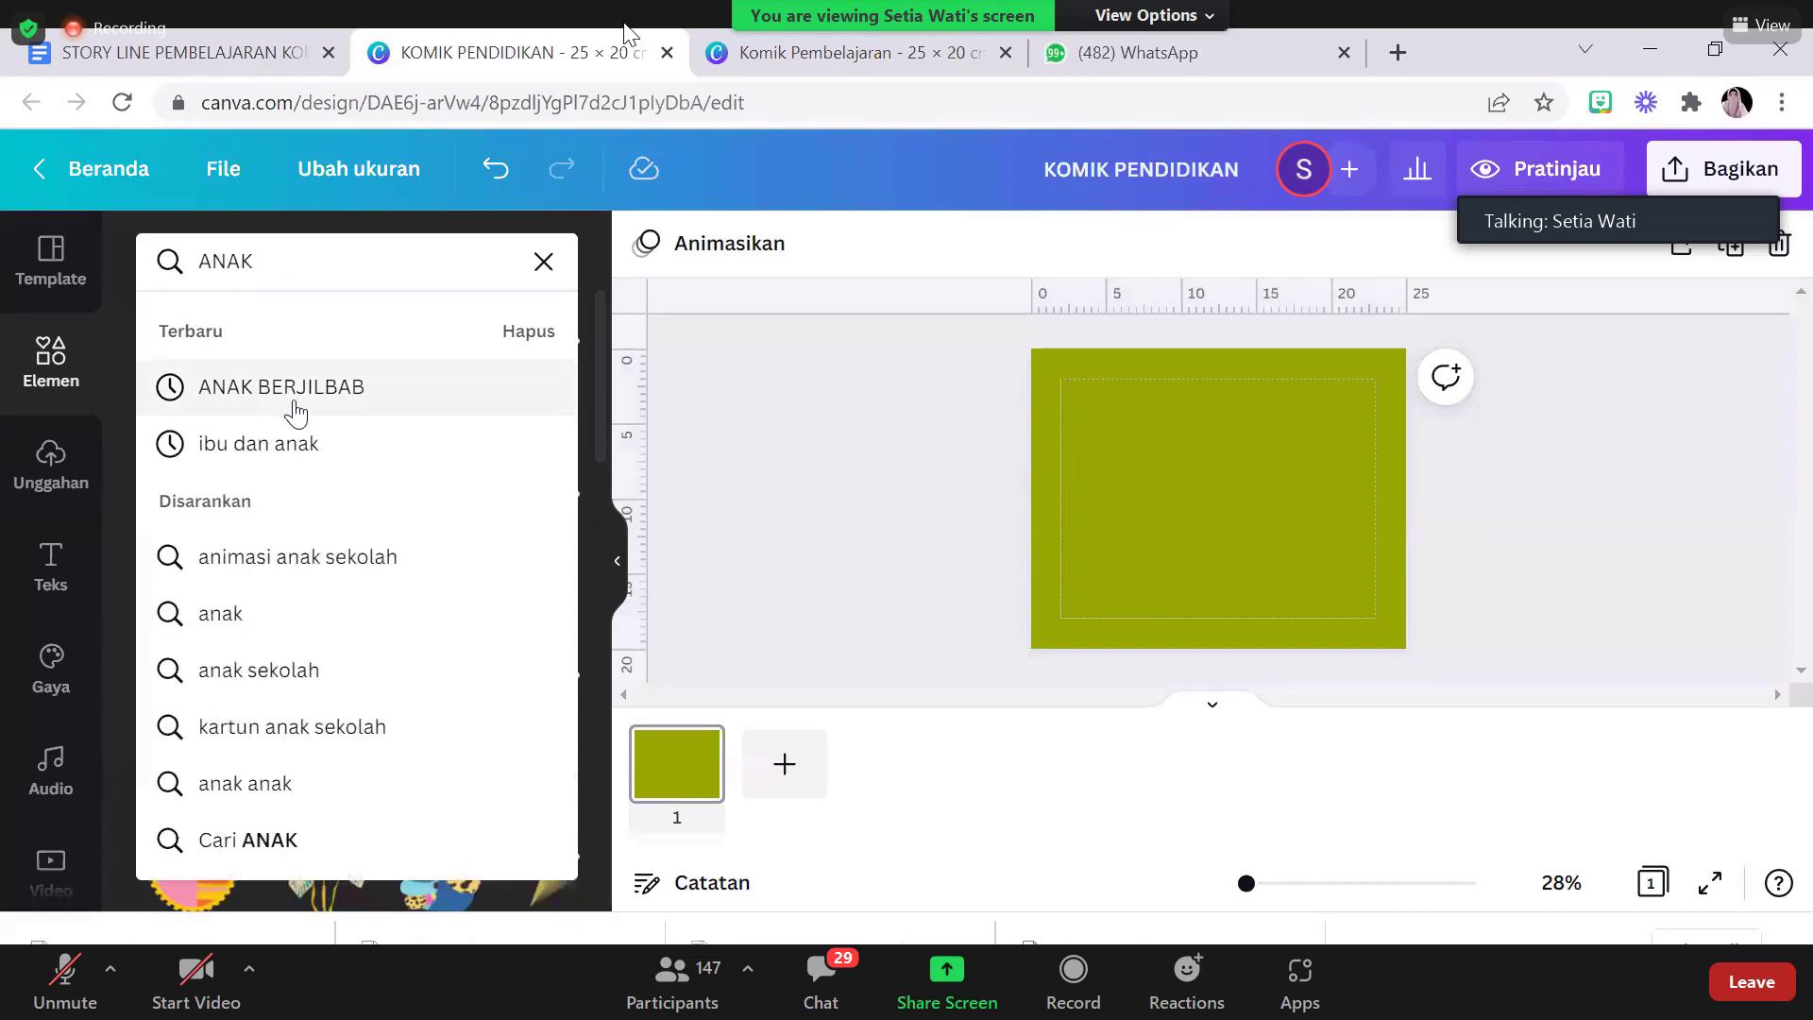
left_click(298, 412)
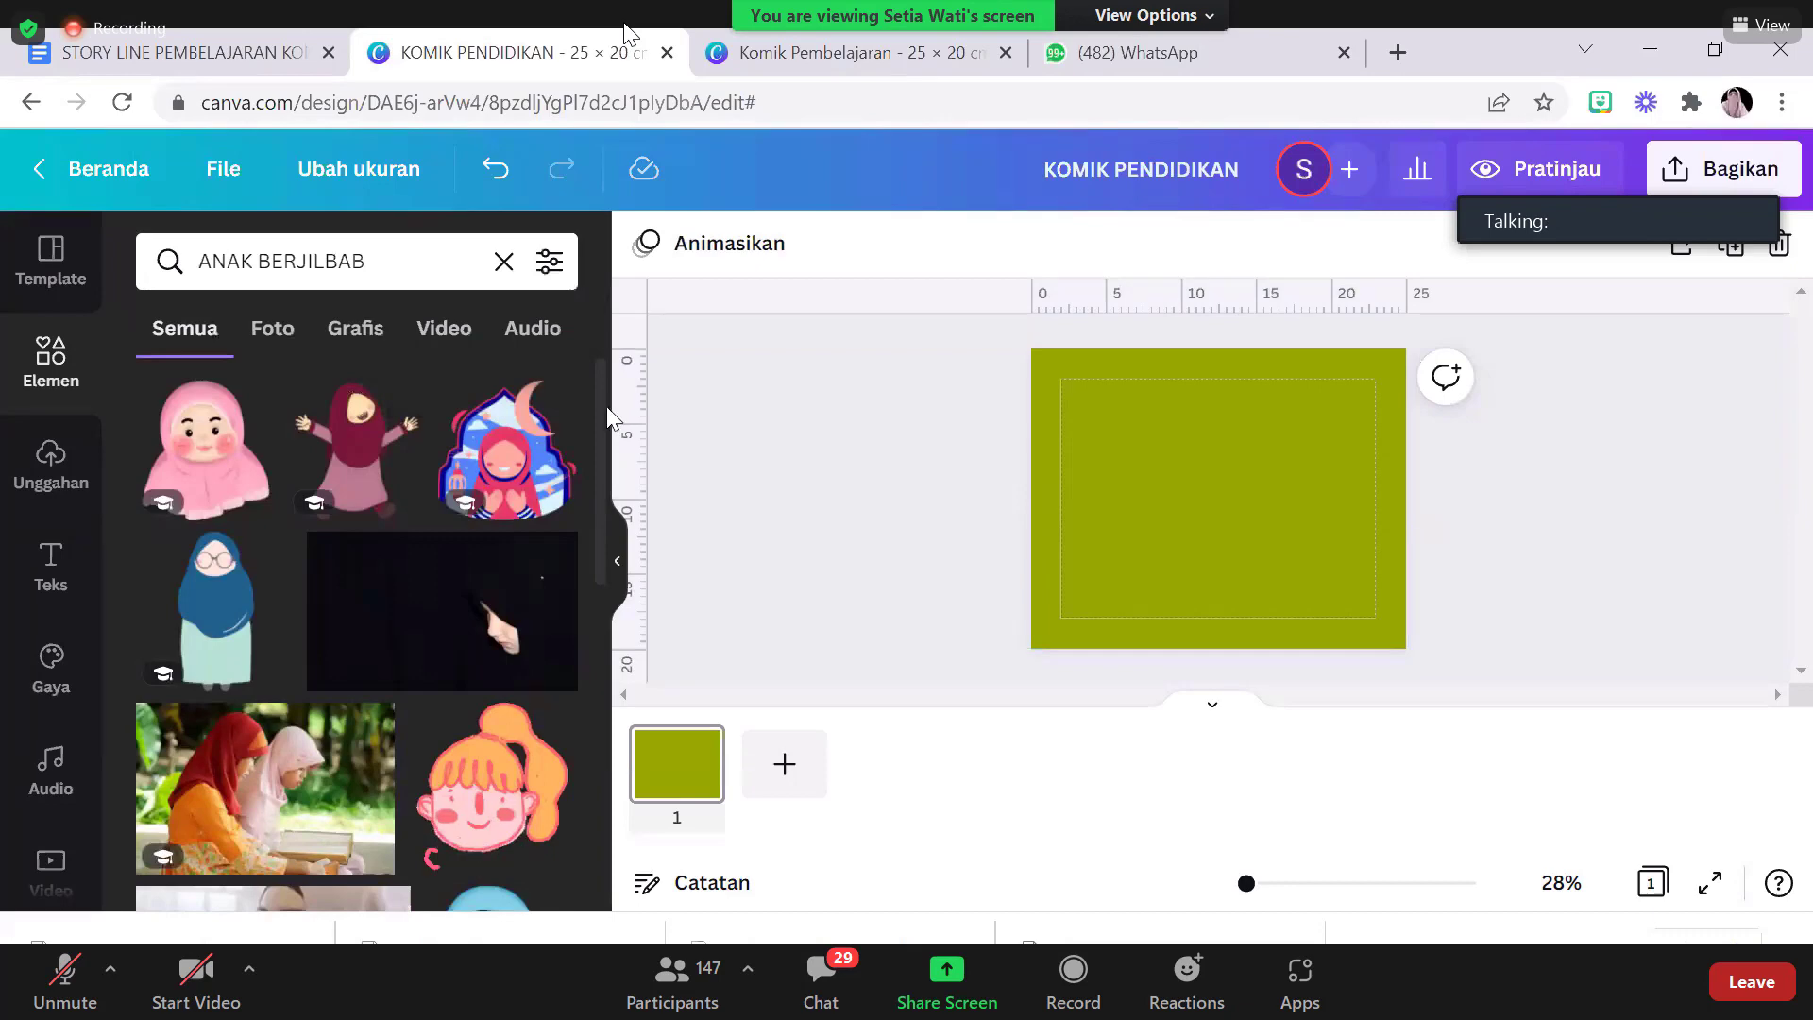
scroll(586, 494, "down", 2)
scroll(585, 495, "down", 6)
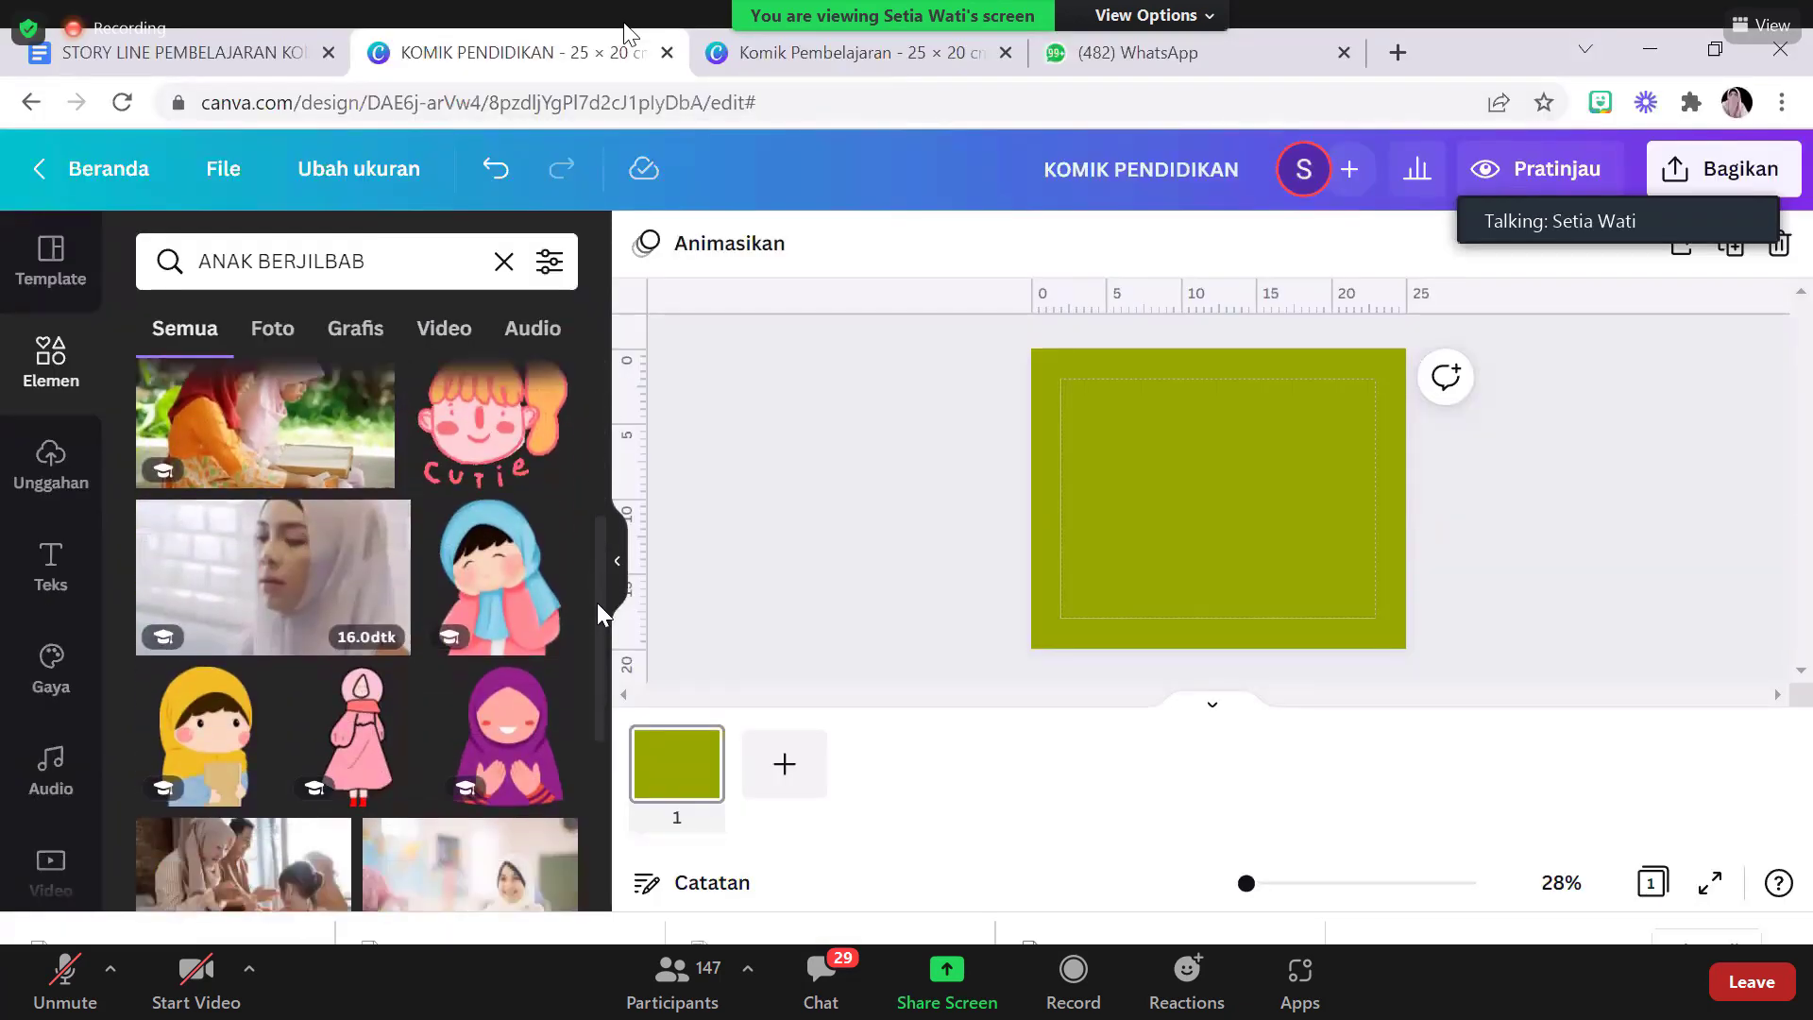
scroll(587, 699, "down", 3)
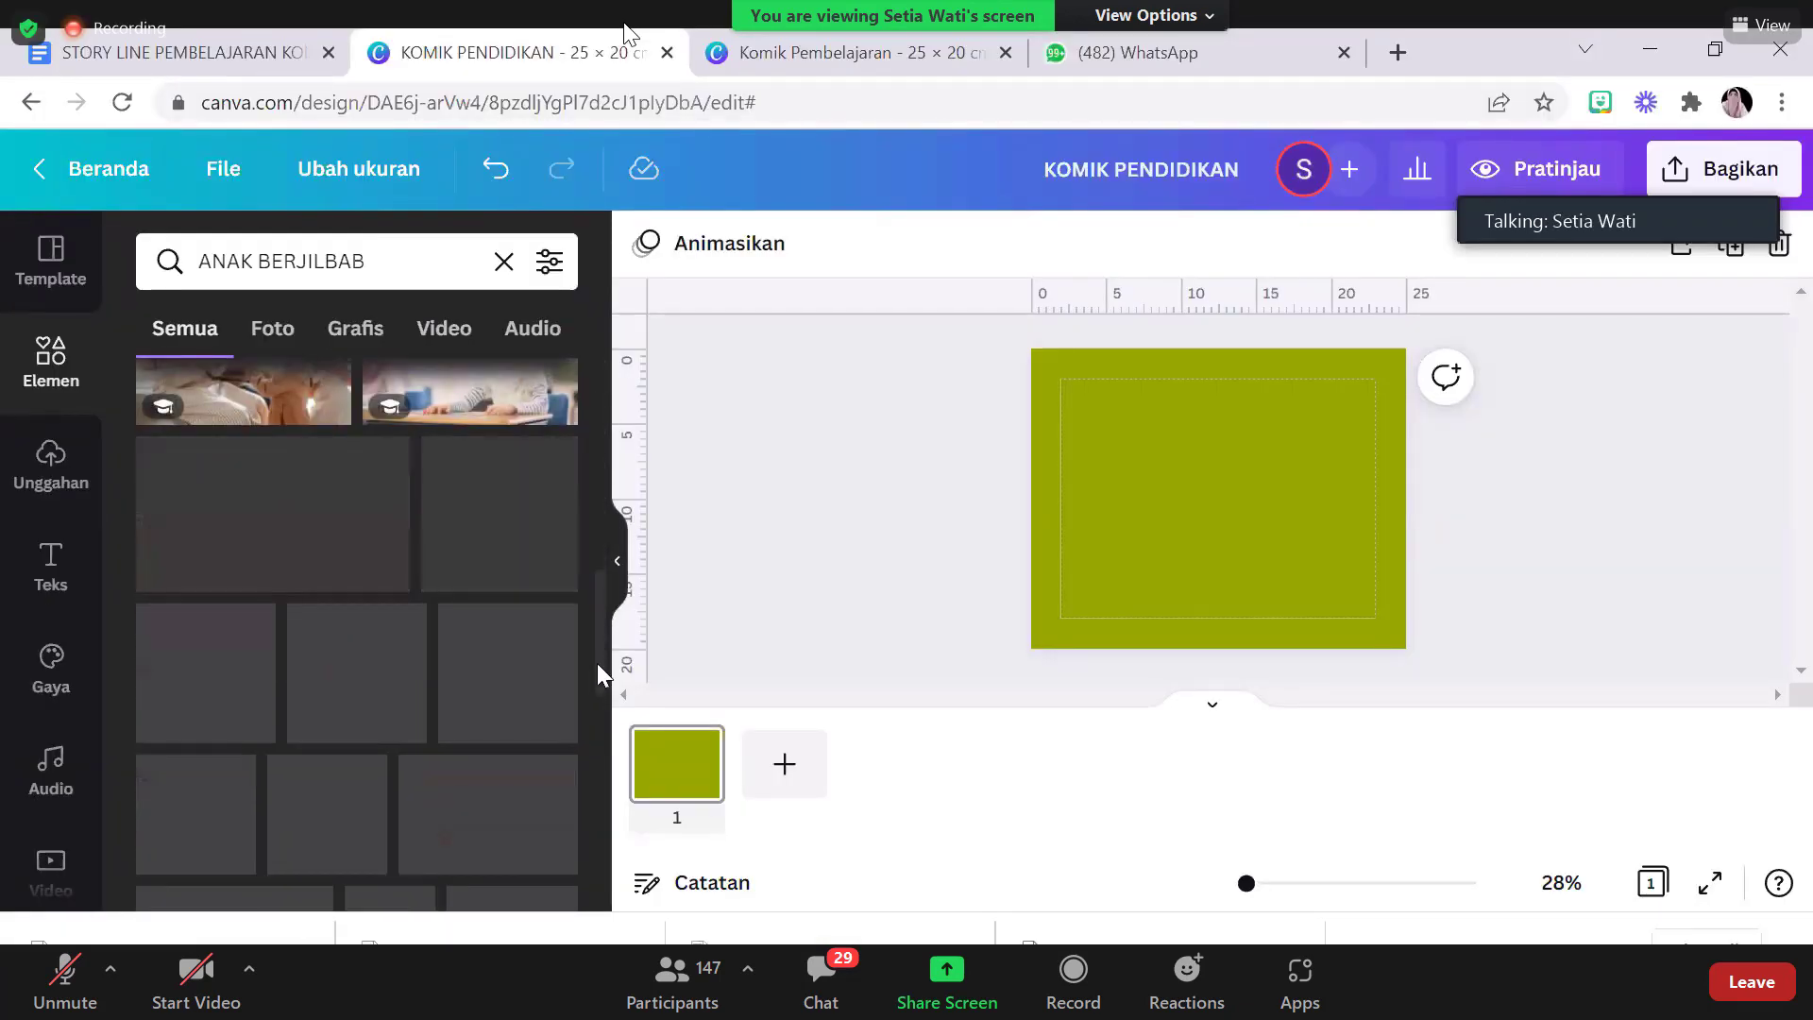
scroll(602, 661, "up", 5)
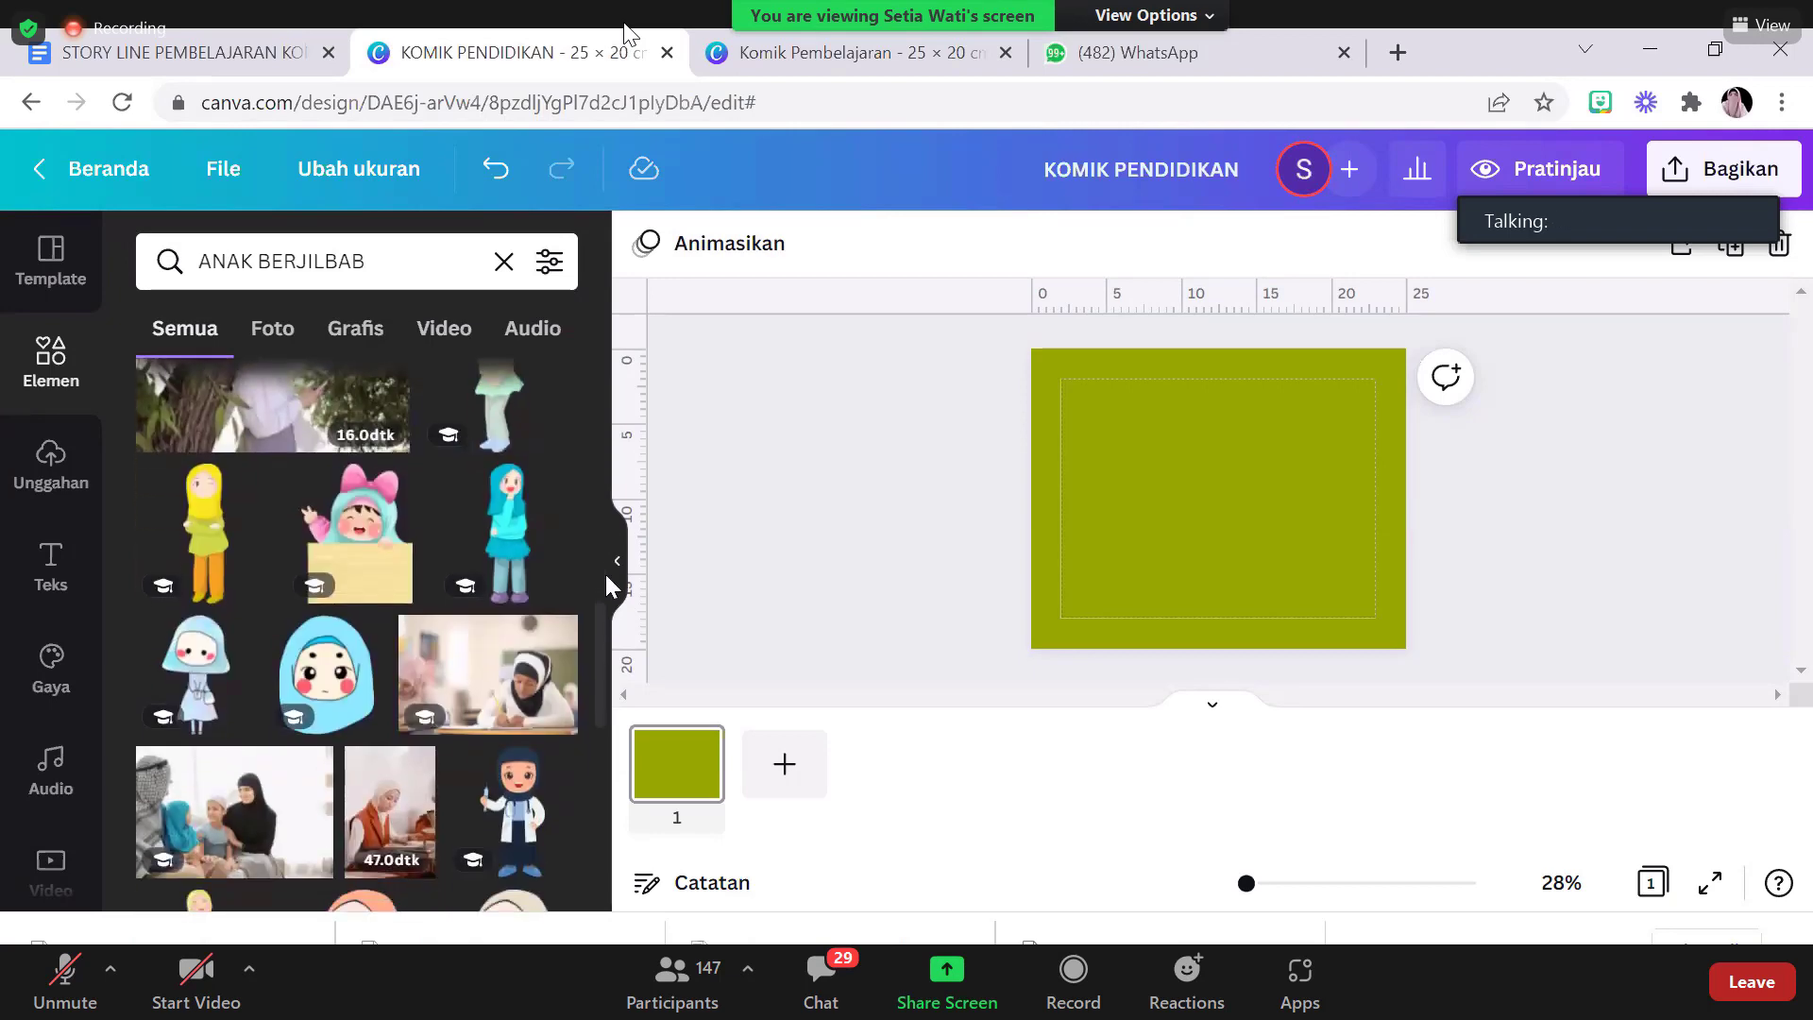
scroll(324, 453, "up", 3)
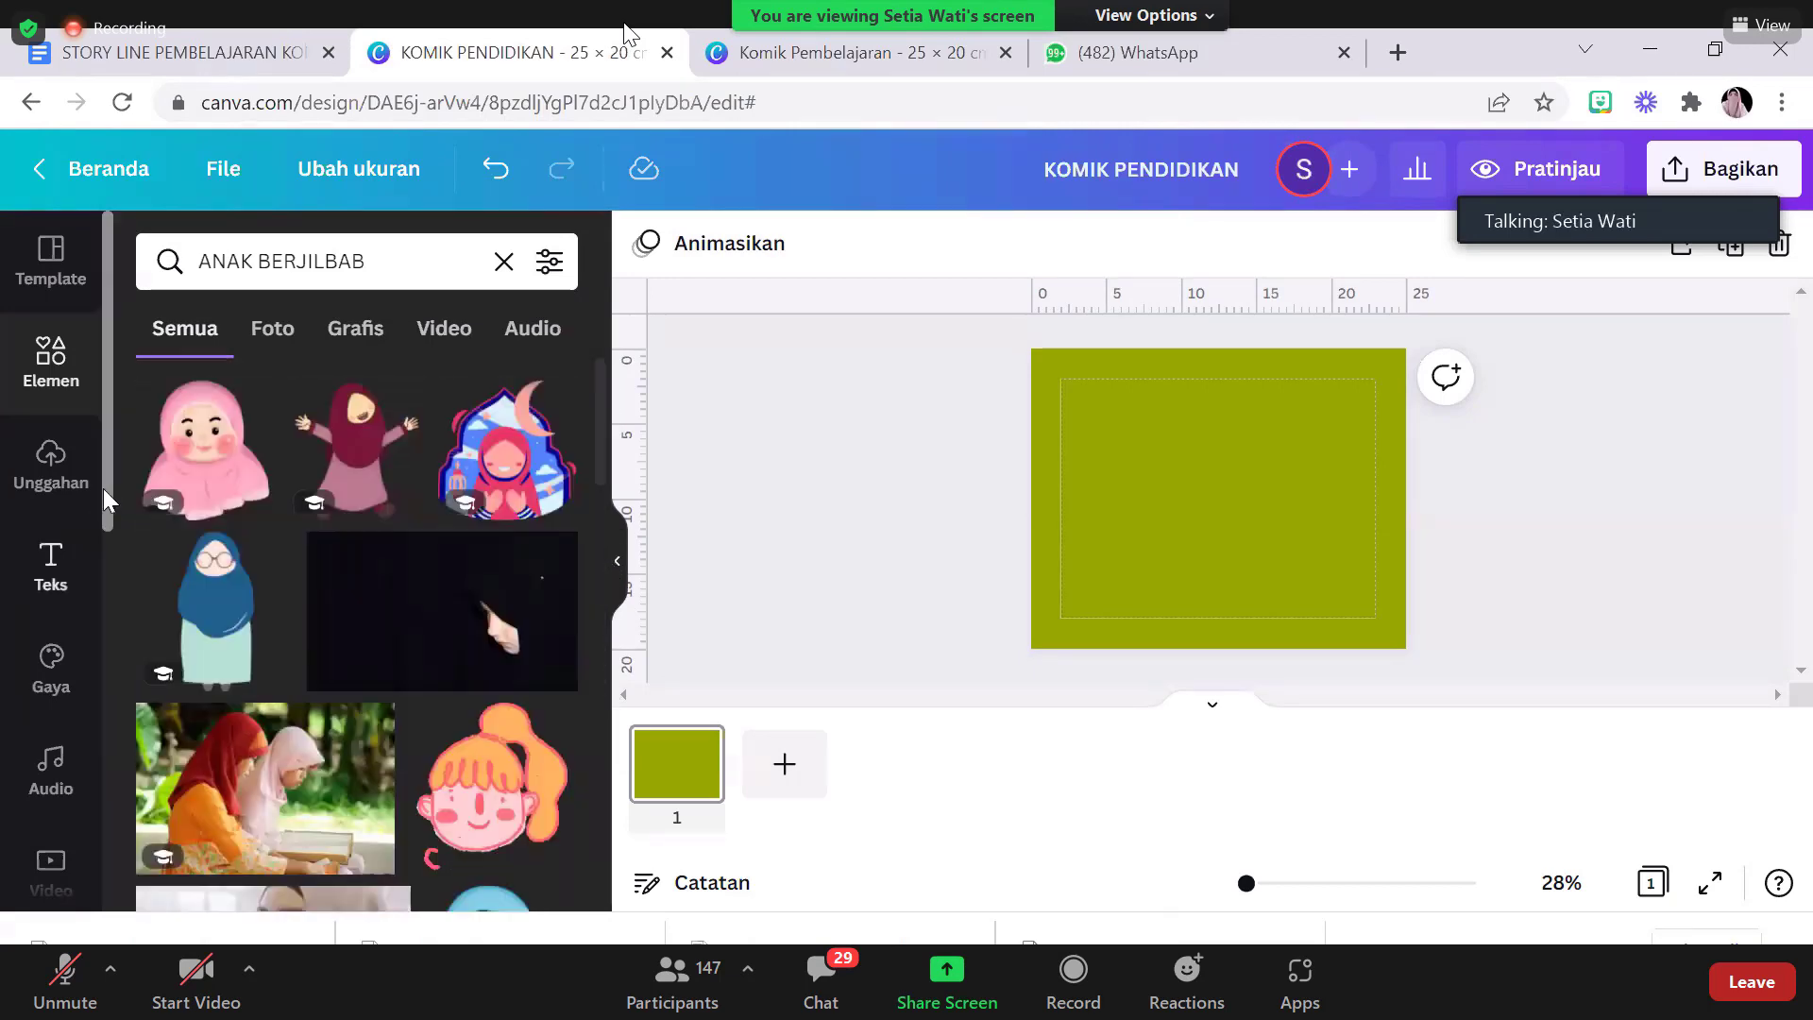
left_click_drag(108, 521, 356, 336)
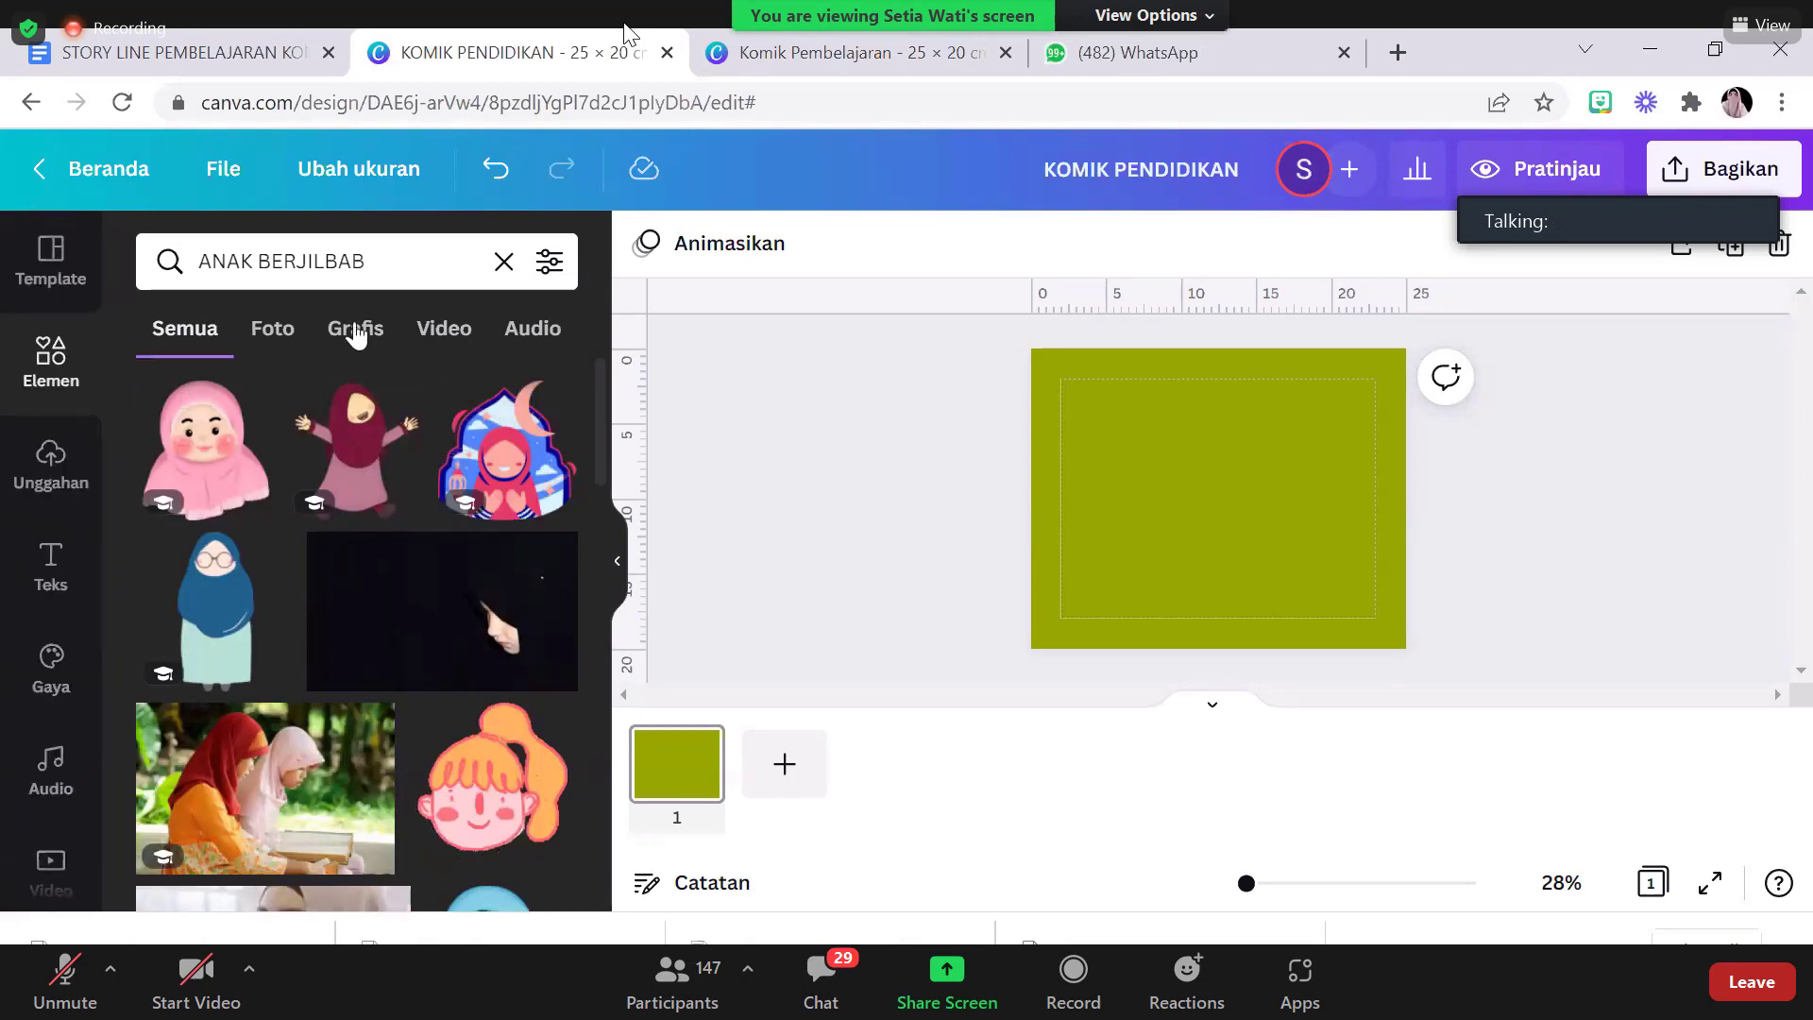
left_click(504, 261)
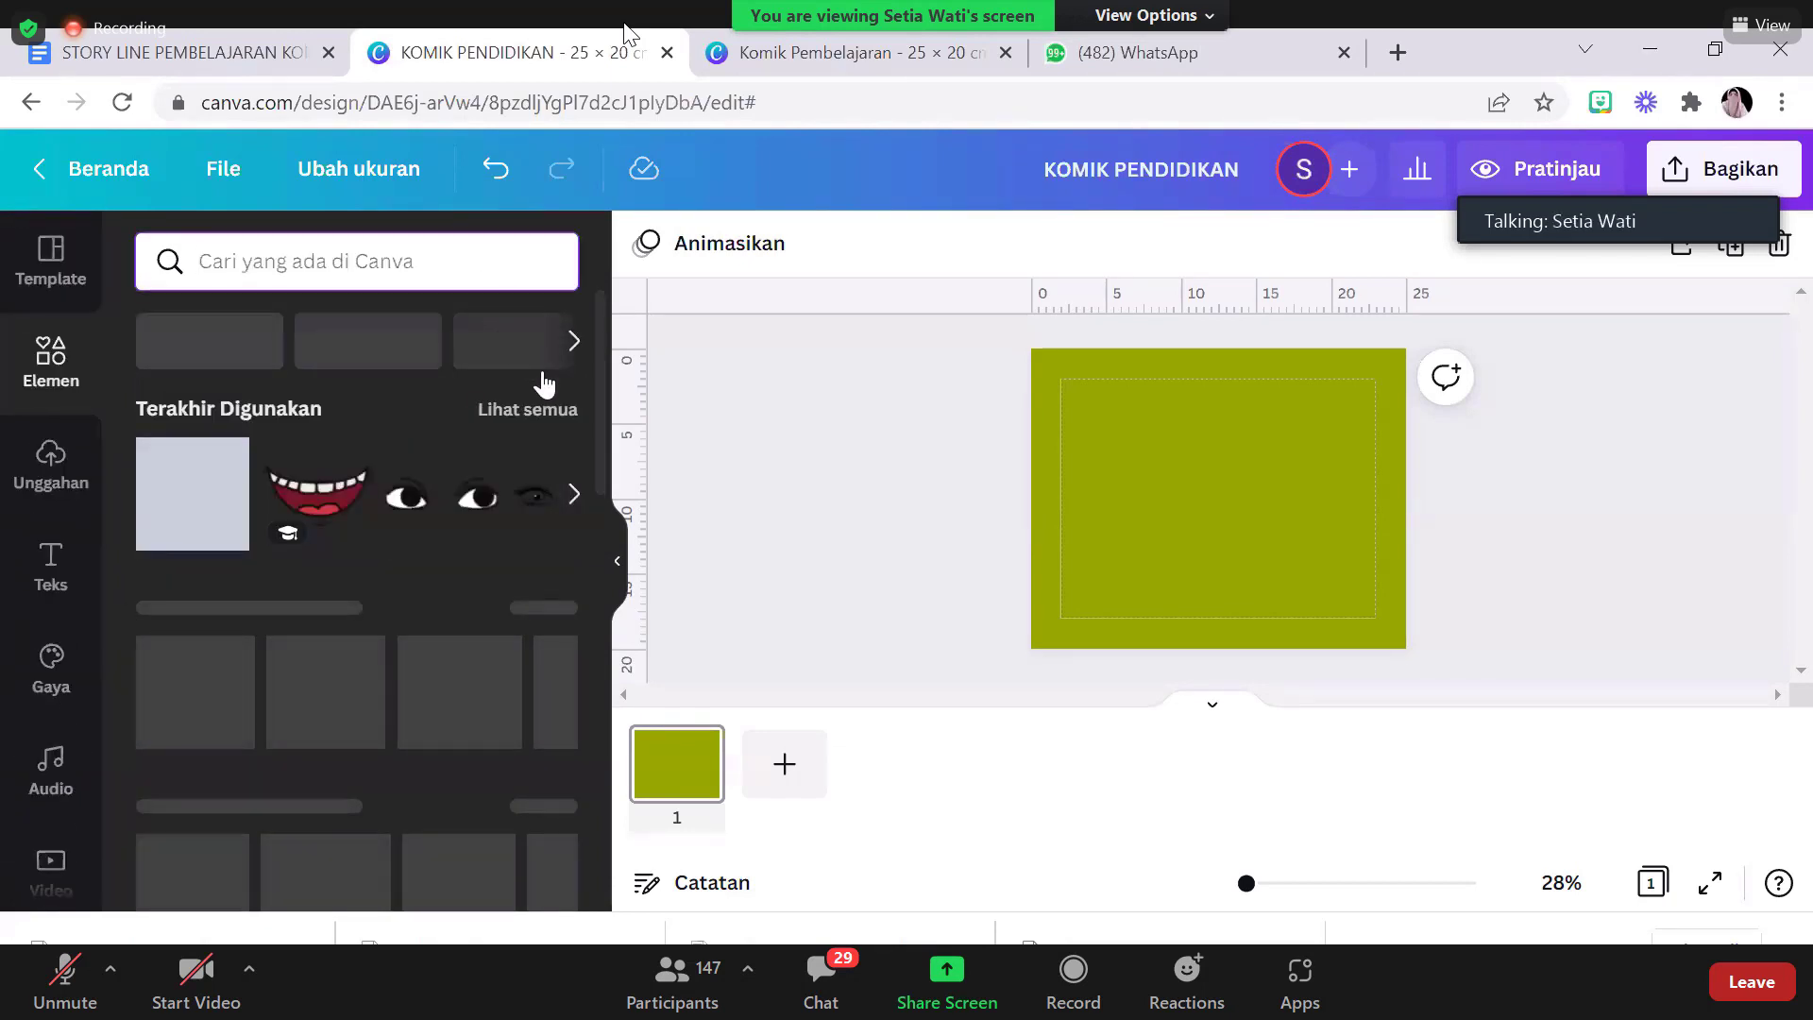
Insert the smiling girl in a purple hijab from the recently used elements and place her on the left side of the page
left_click(571, 501)
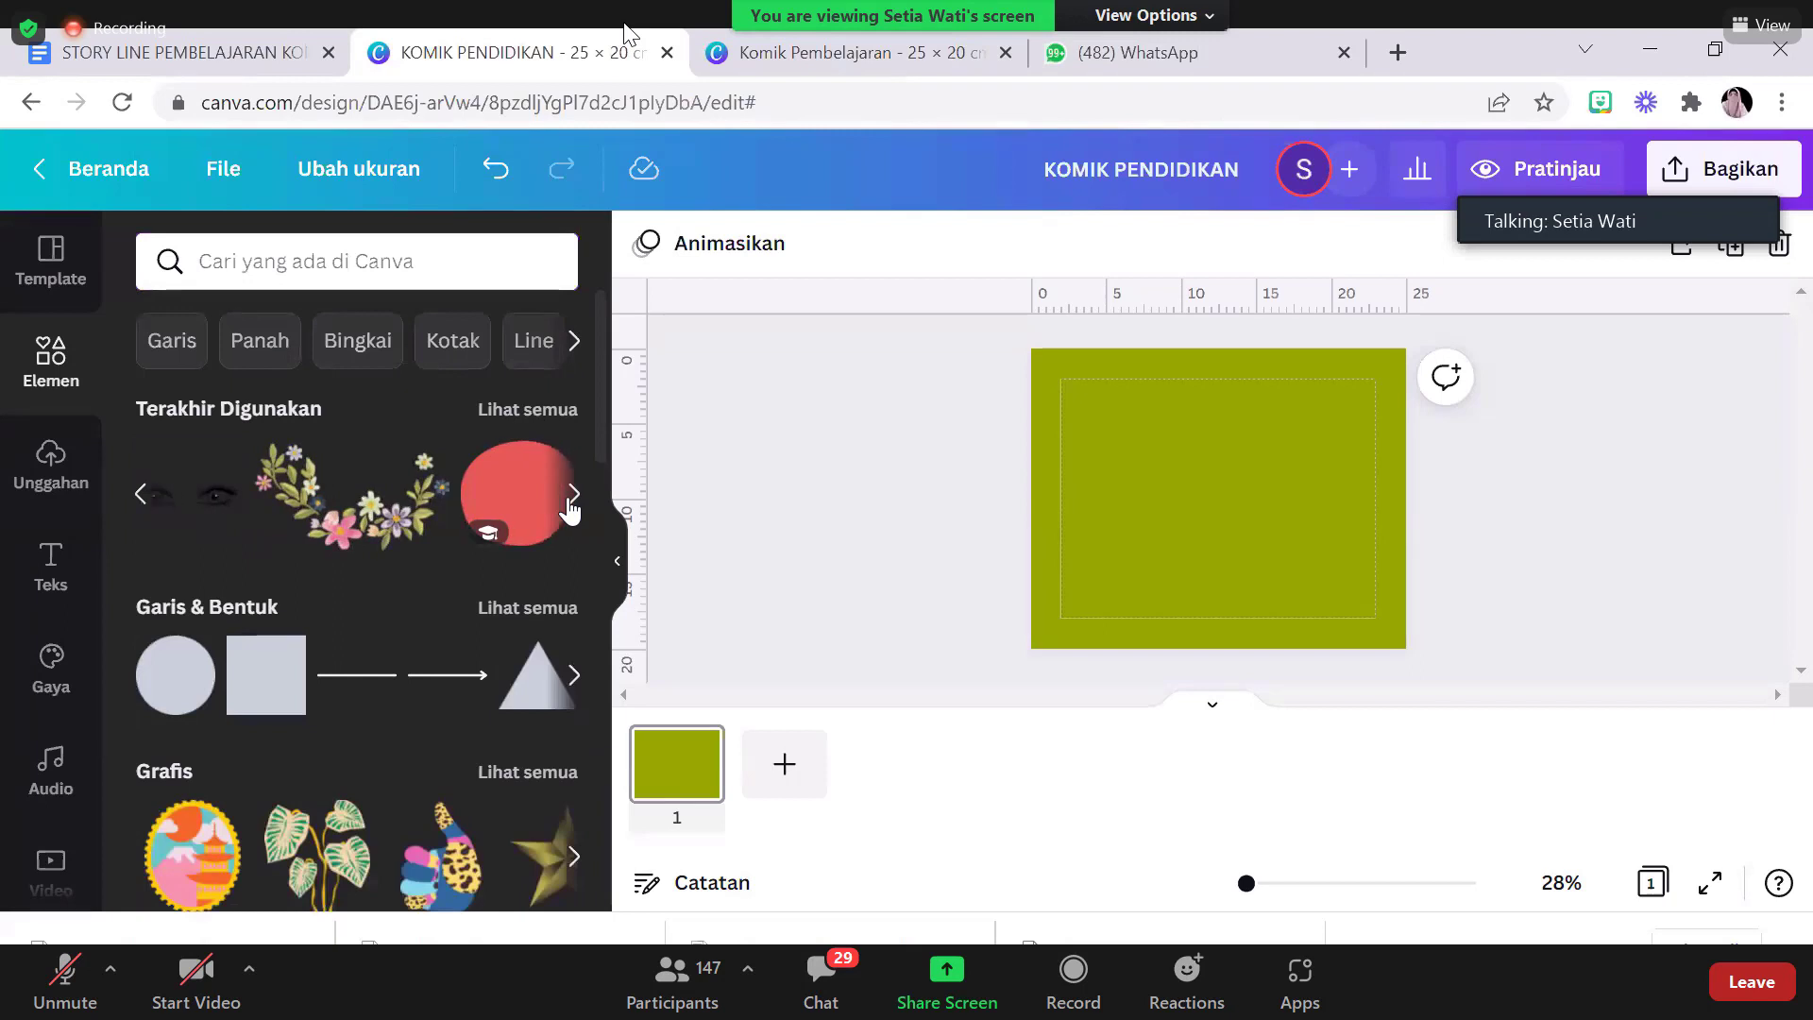
left_click(571, 500)
left_click(570, 501)
left_click(571, 500)
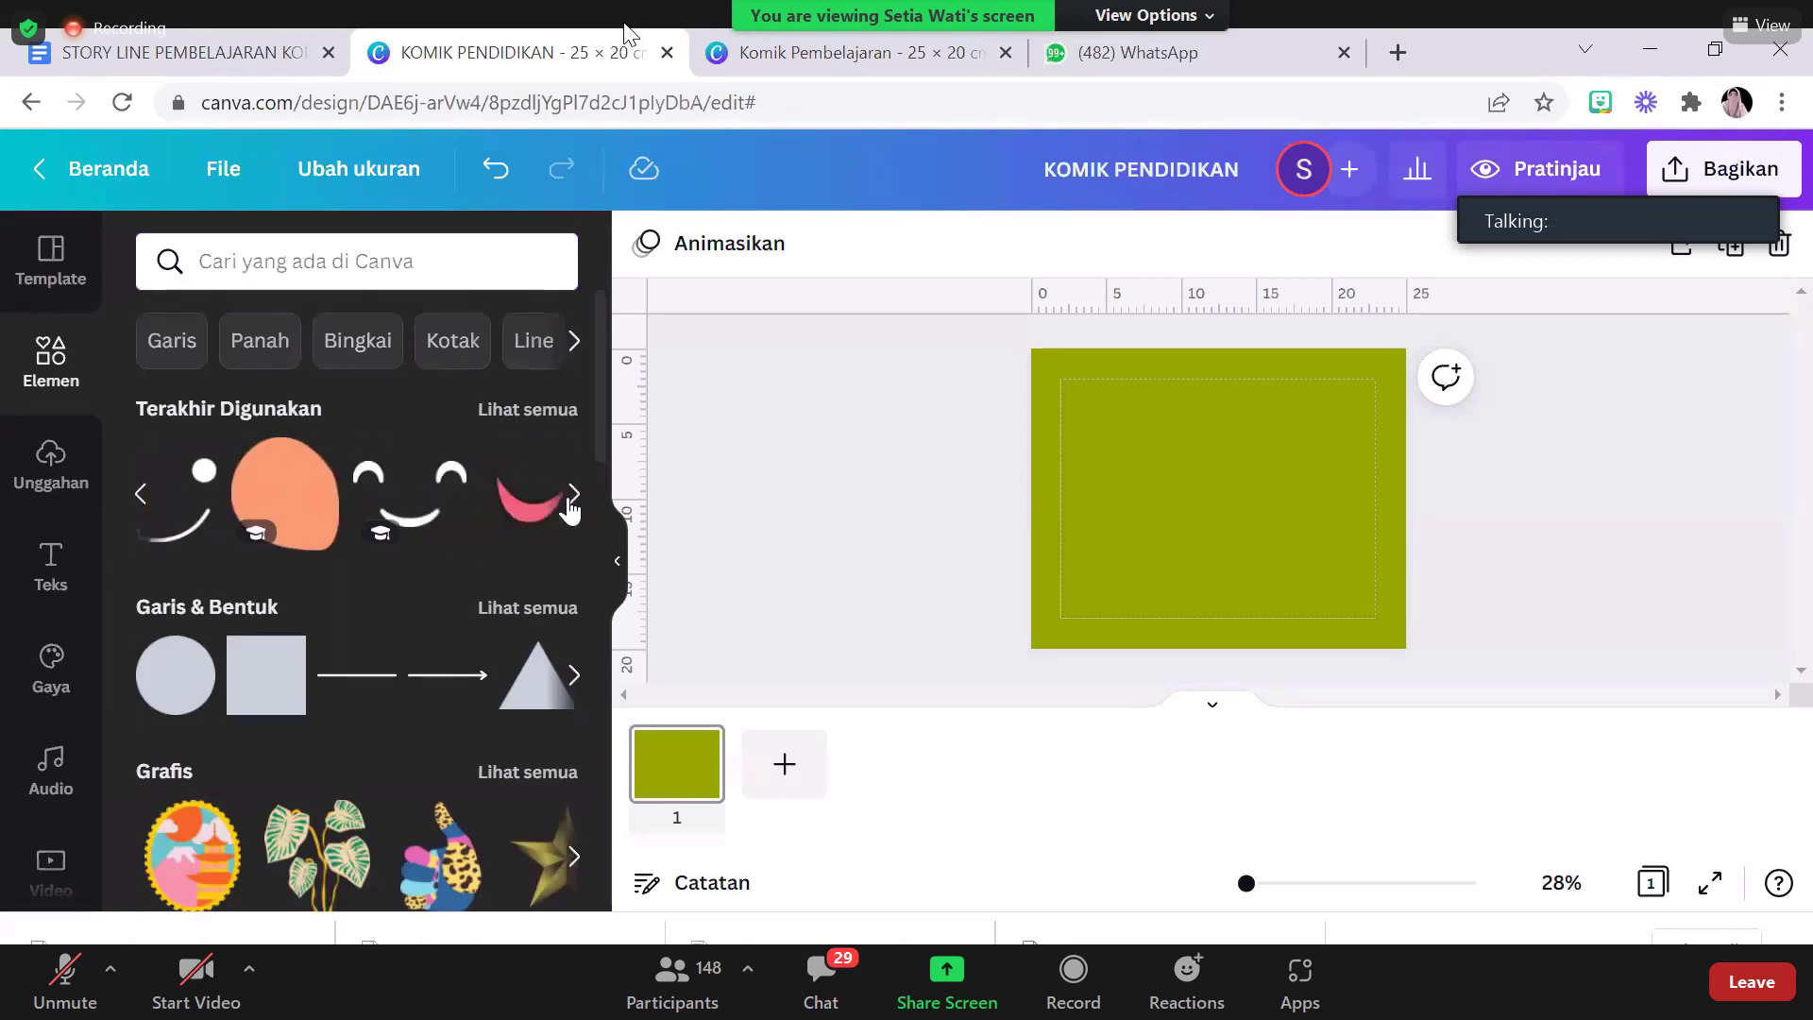
left_click(571, 501)
left_click(571, 500)
left_click(571, 501)
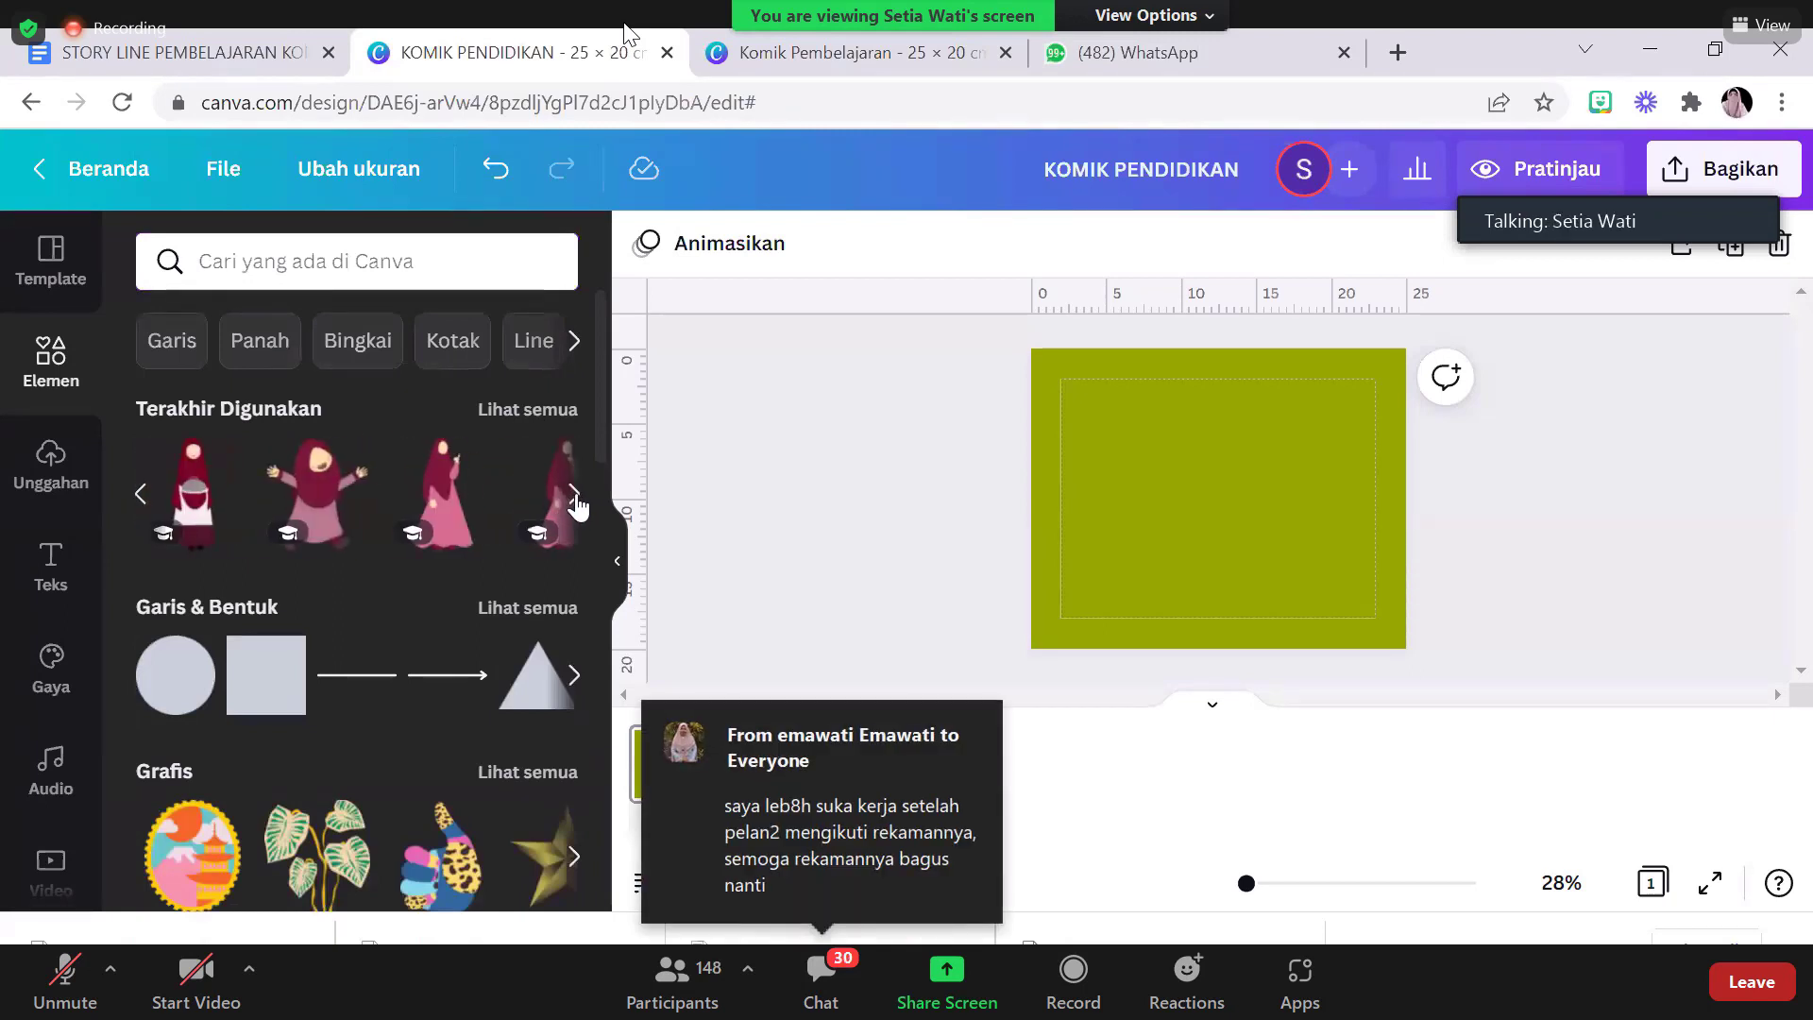
left_click(570, 501)
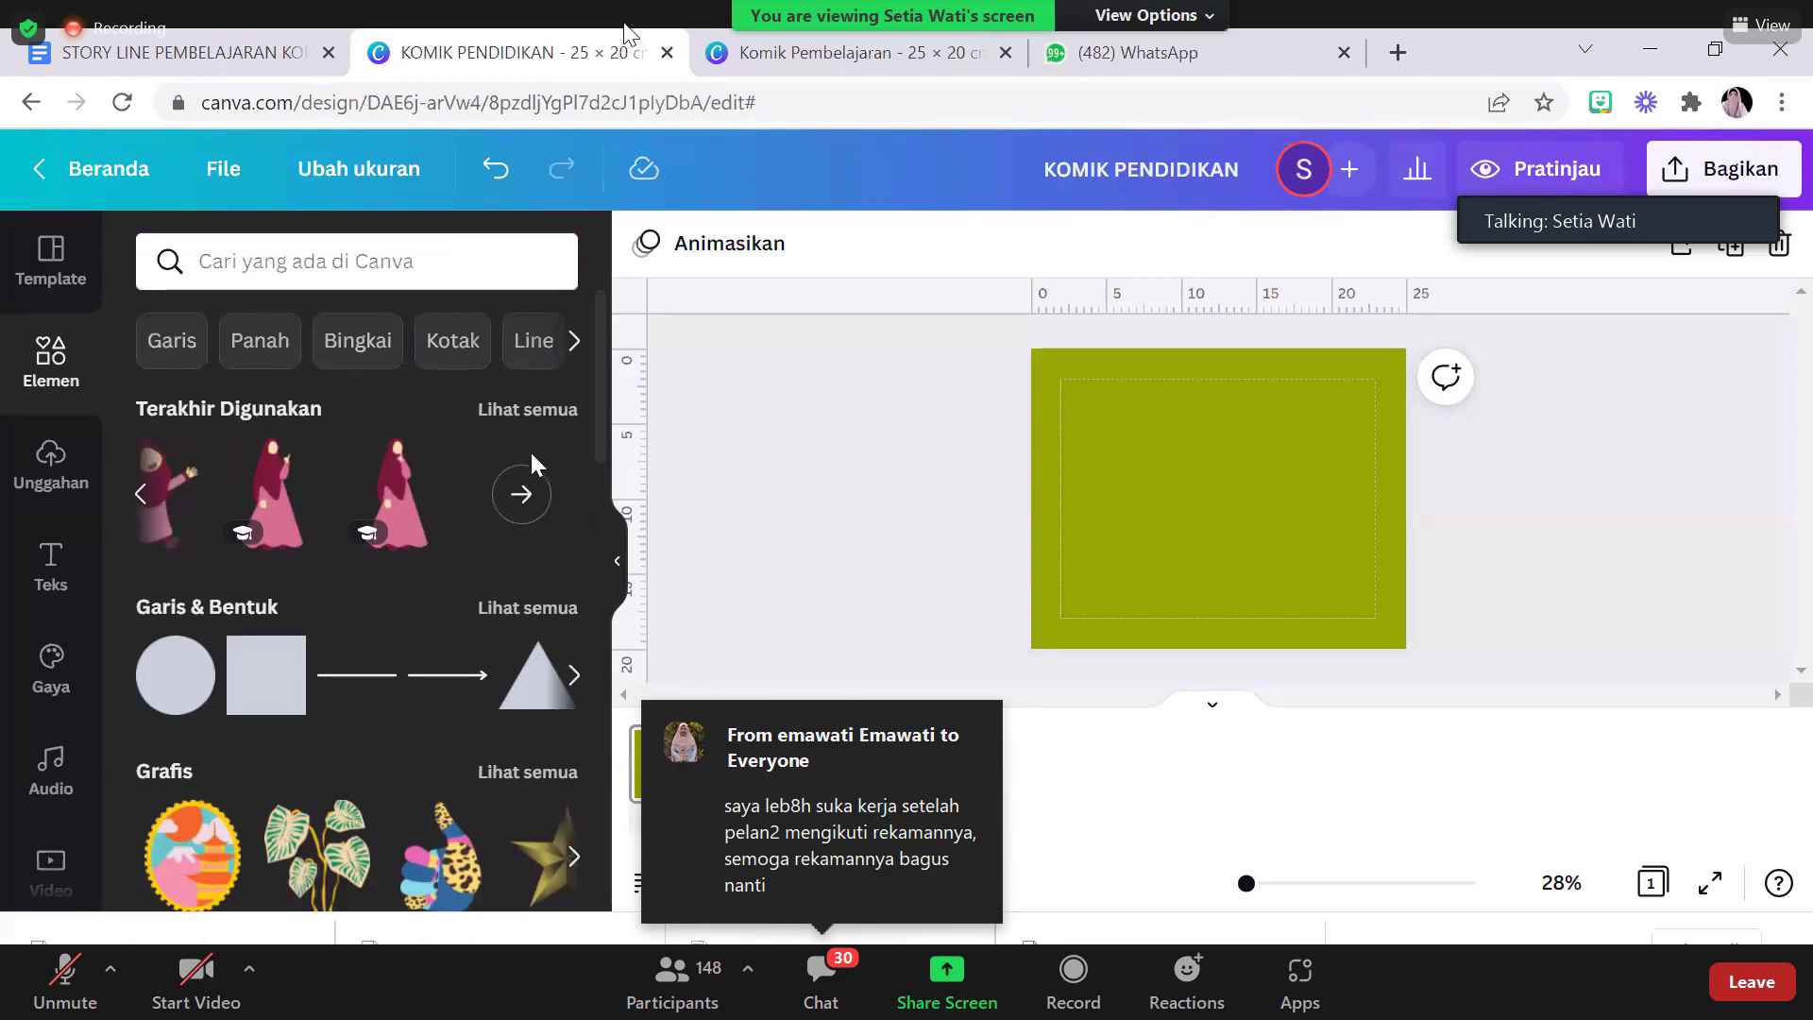
left_click(529, 409)
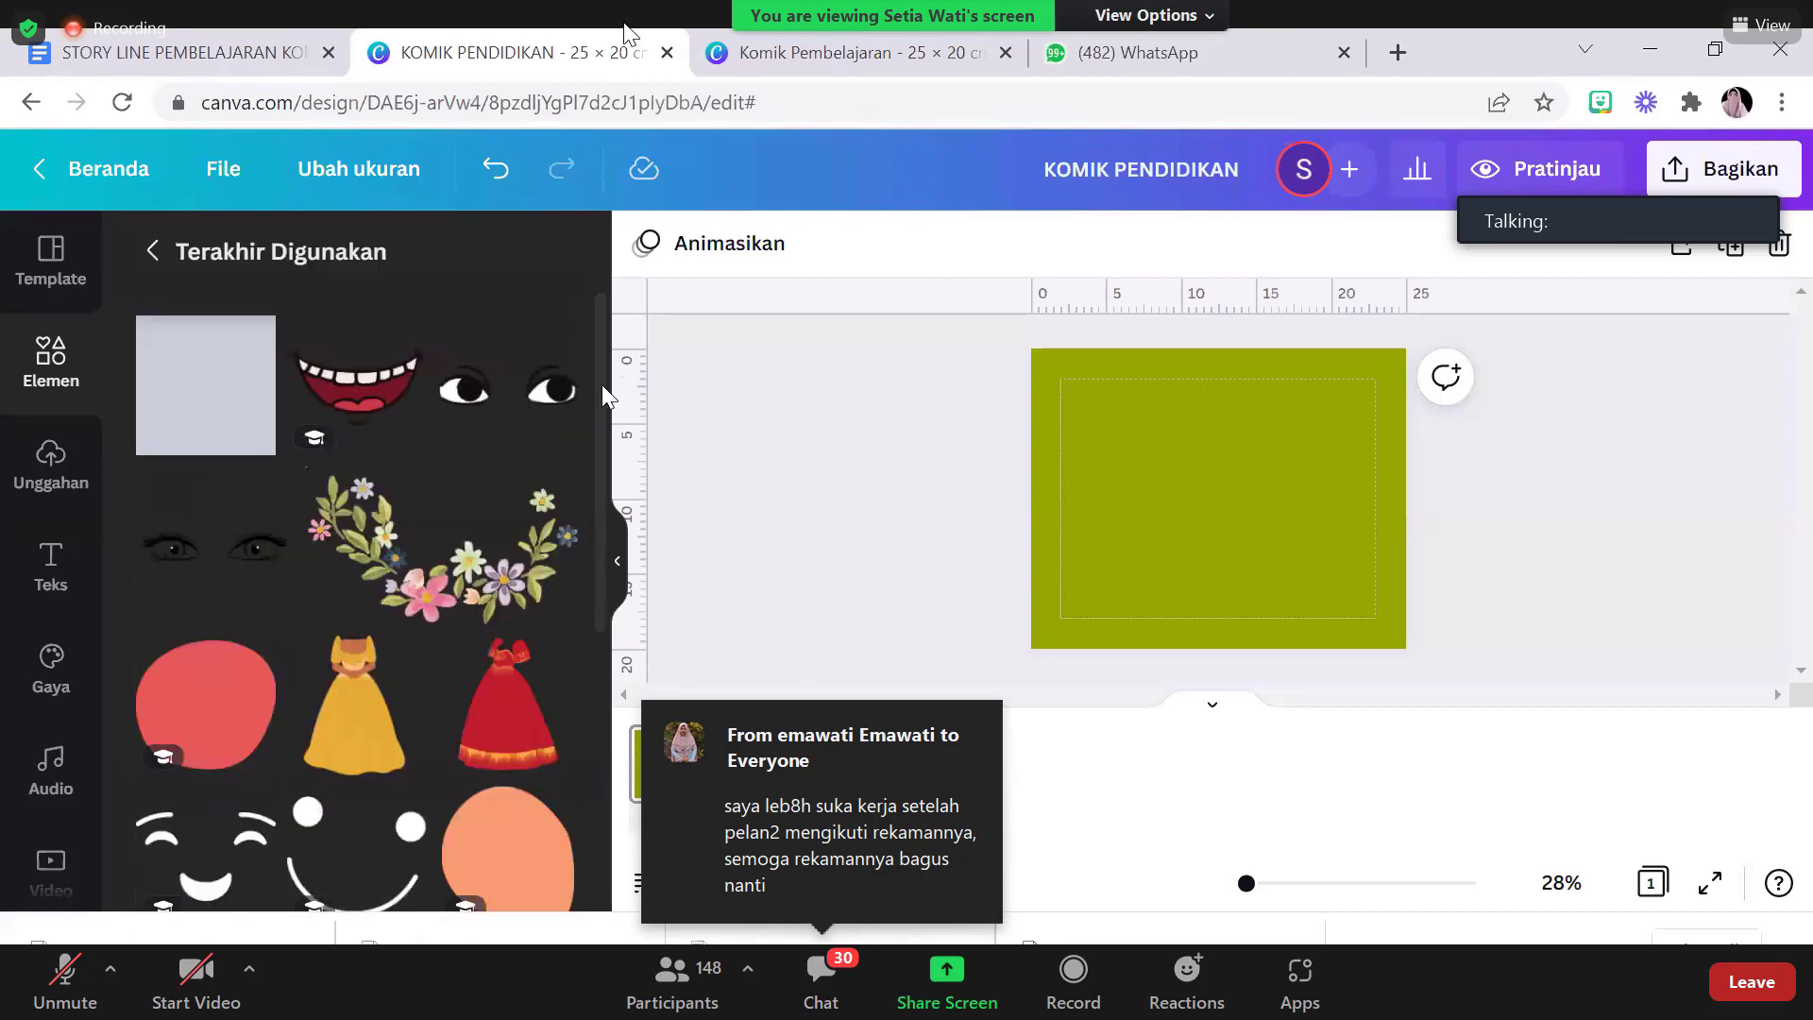
scroll(598, 384, "down", 10)
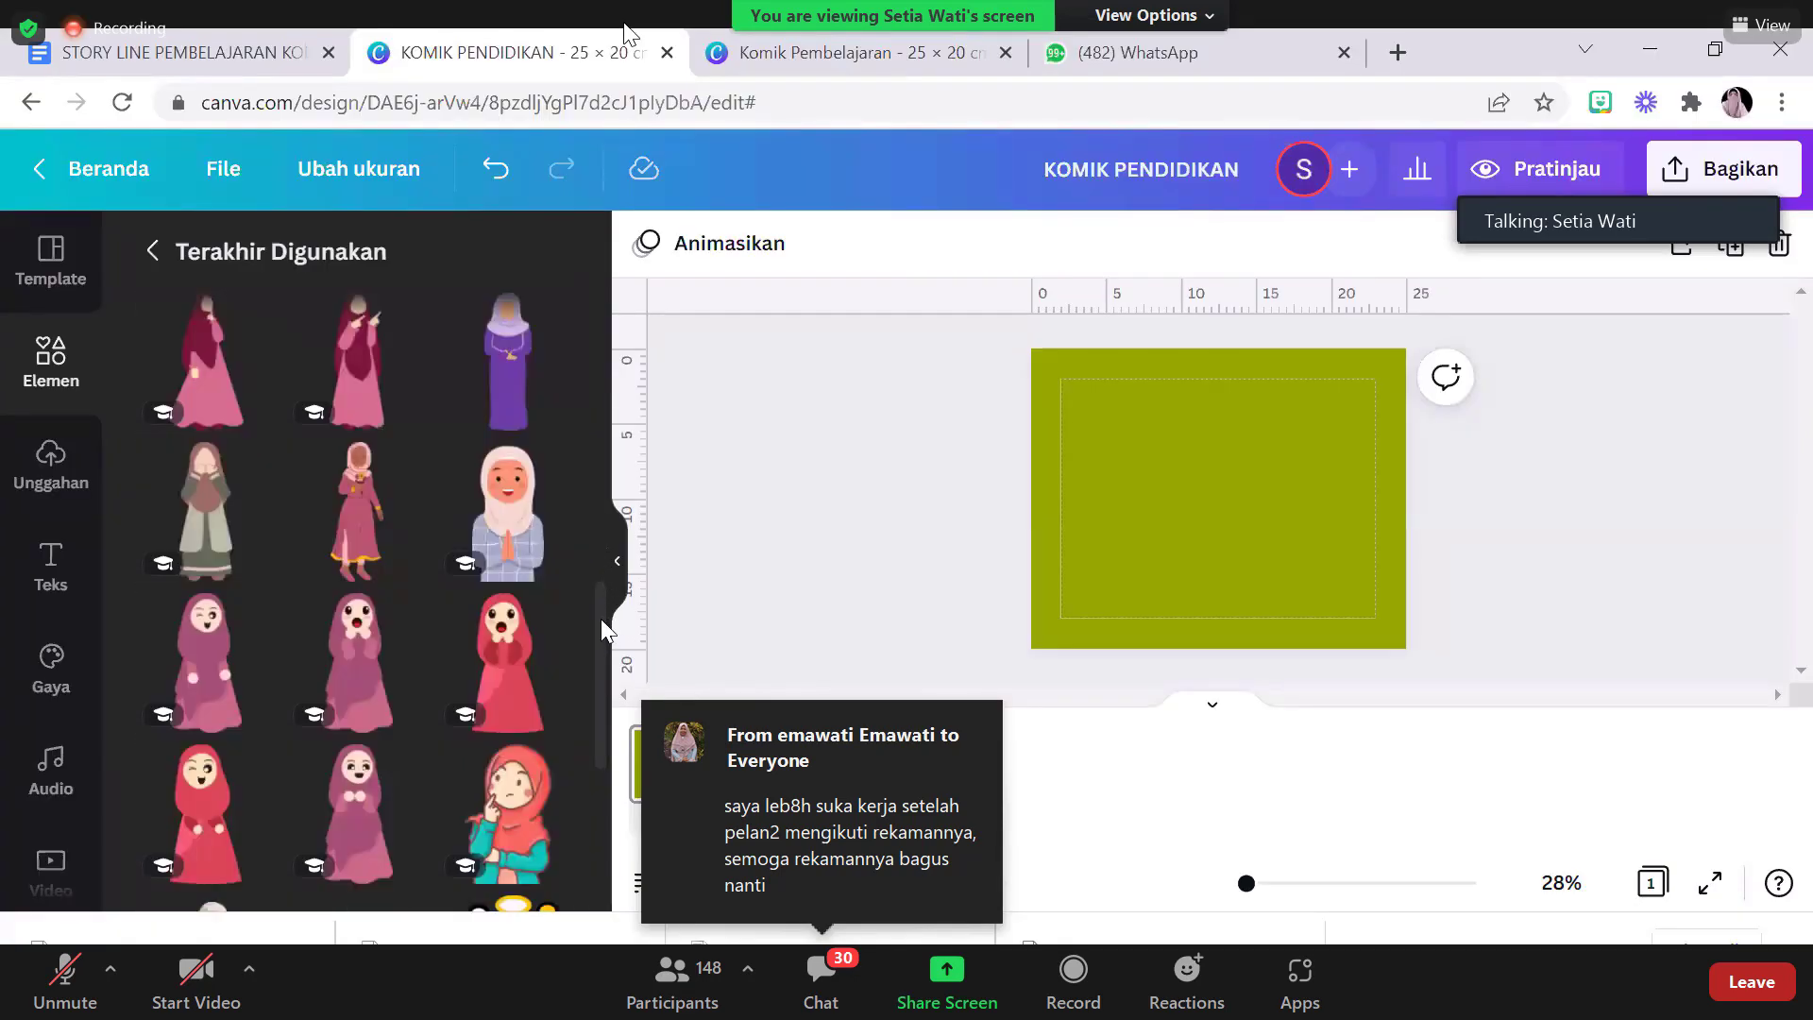
scroll(598, 616, "down", 1)
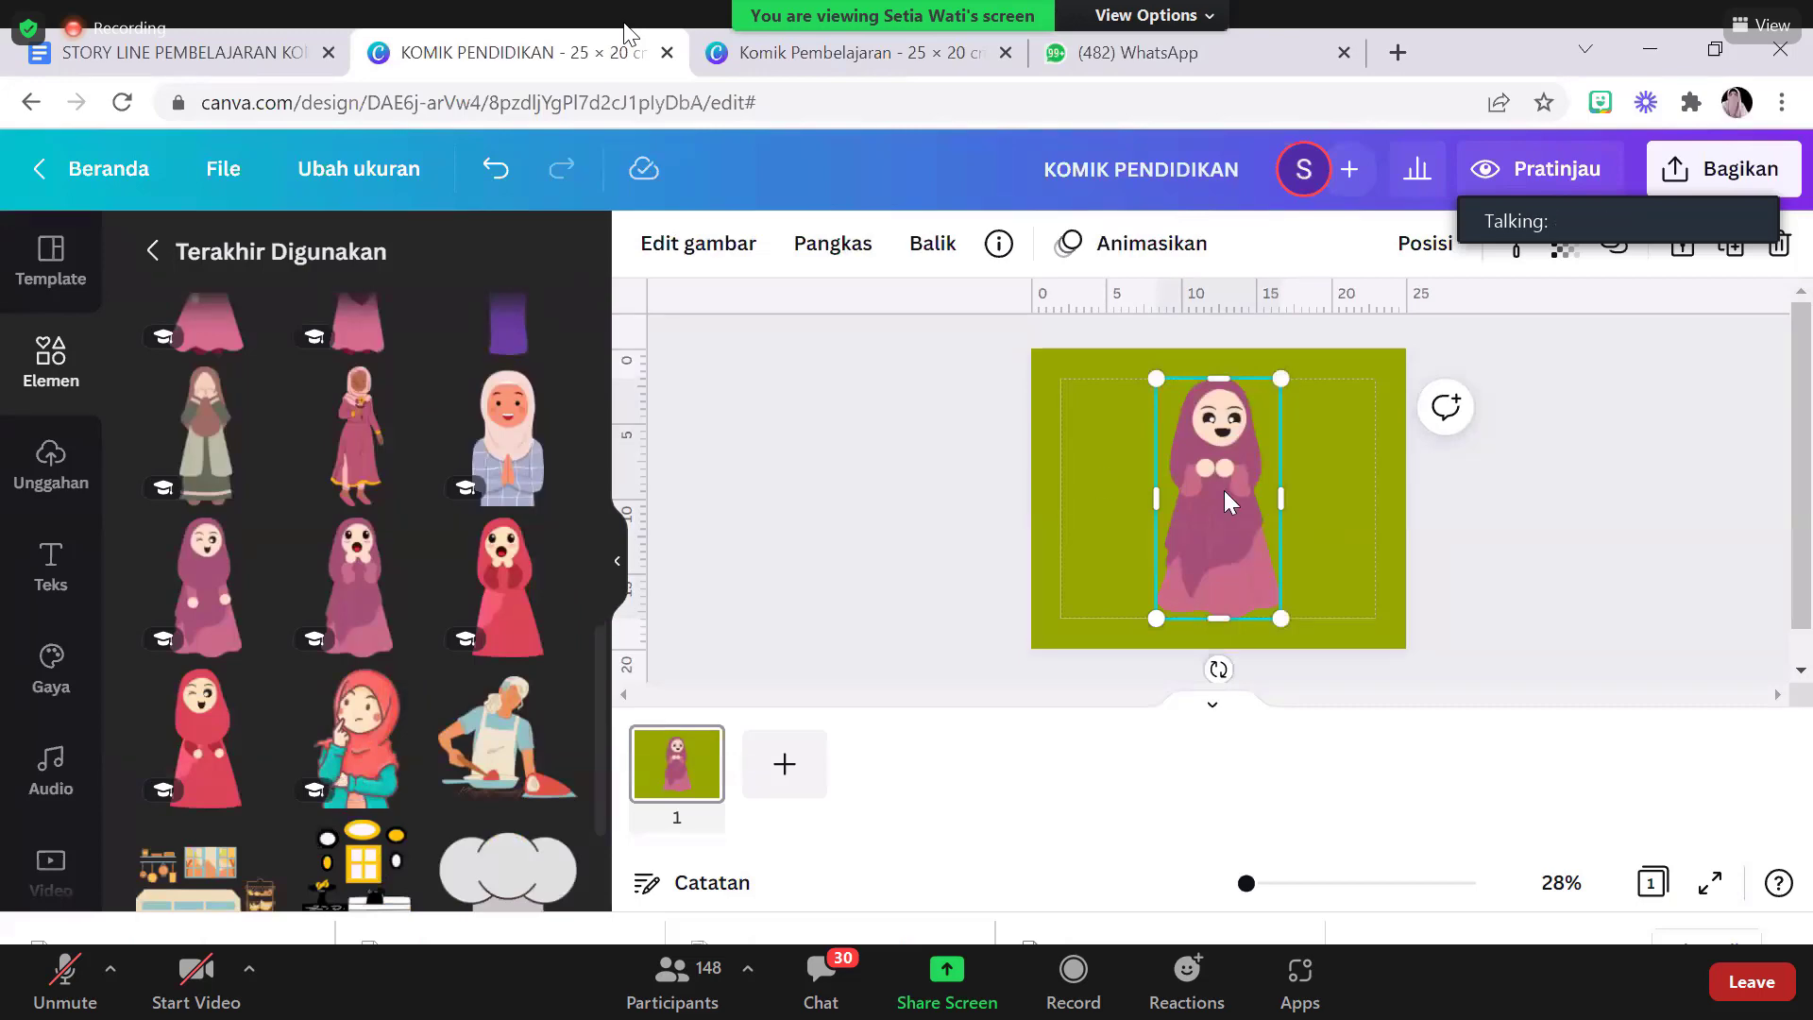
left_click_drag(1238, 489, 1133, 496)
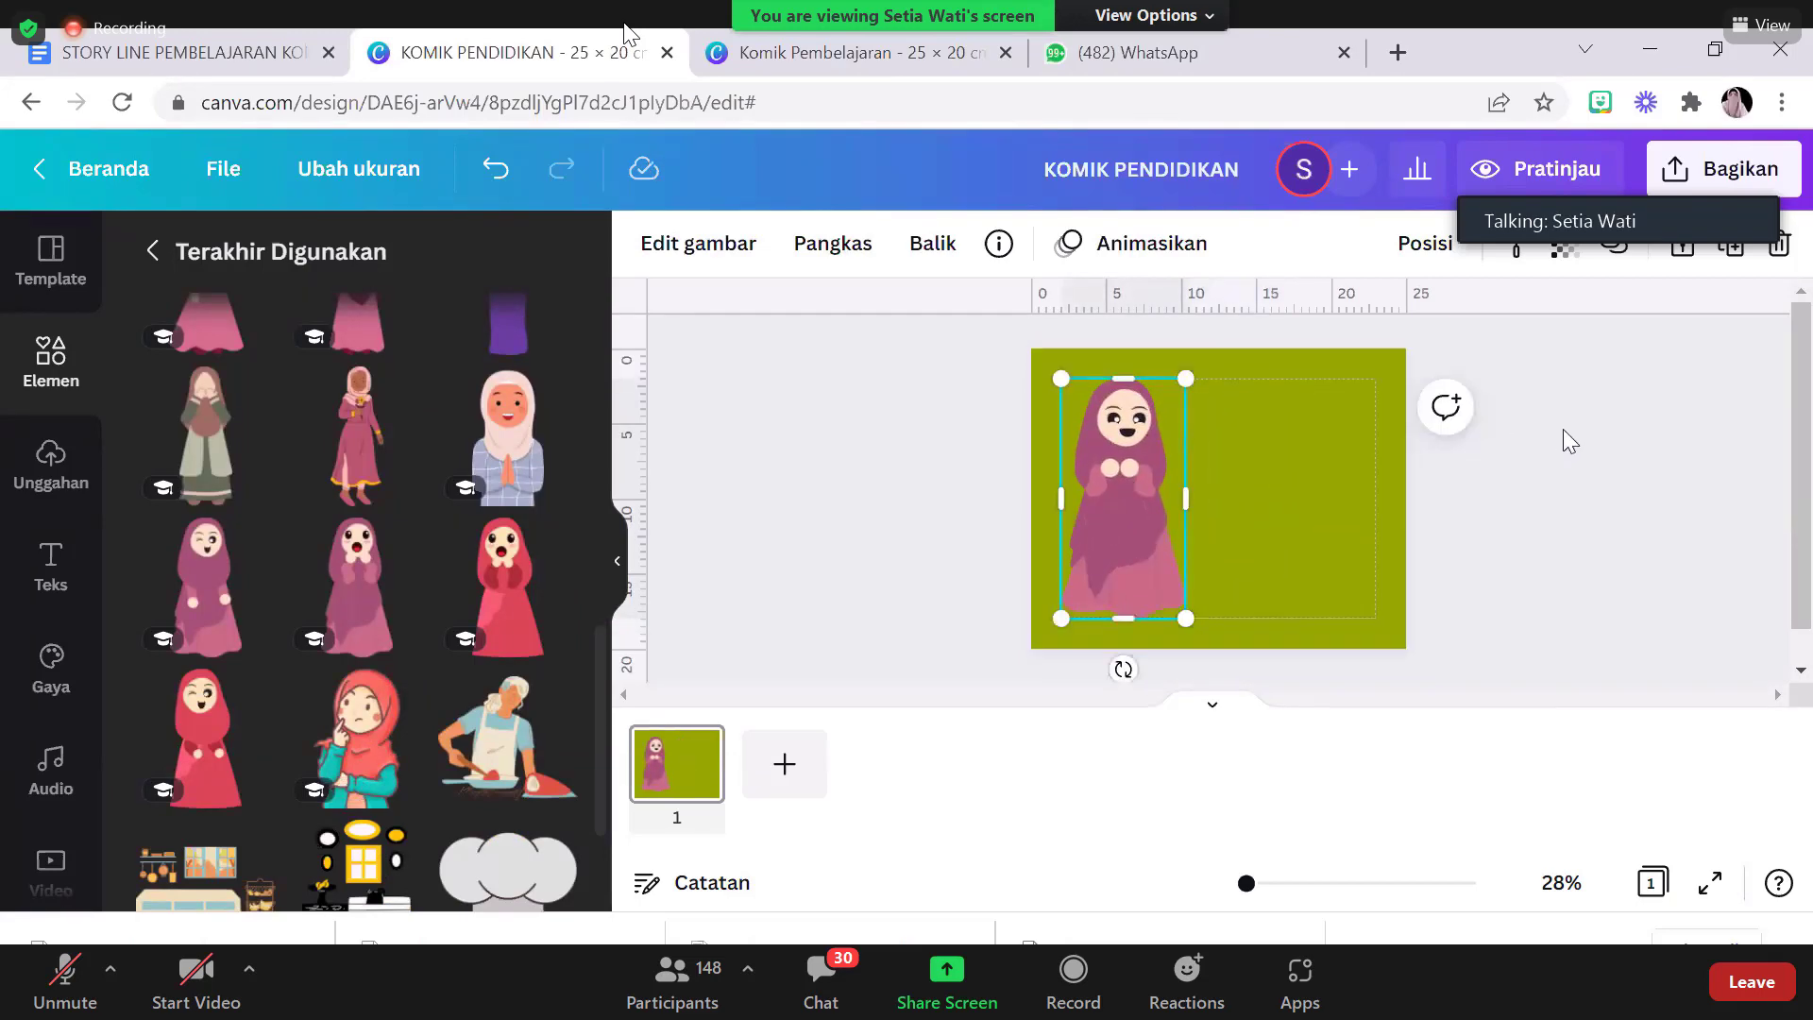
left_click(1563, 428)
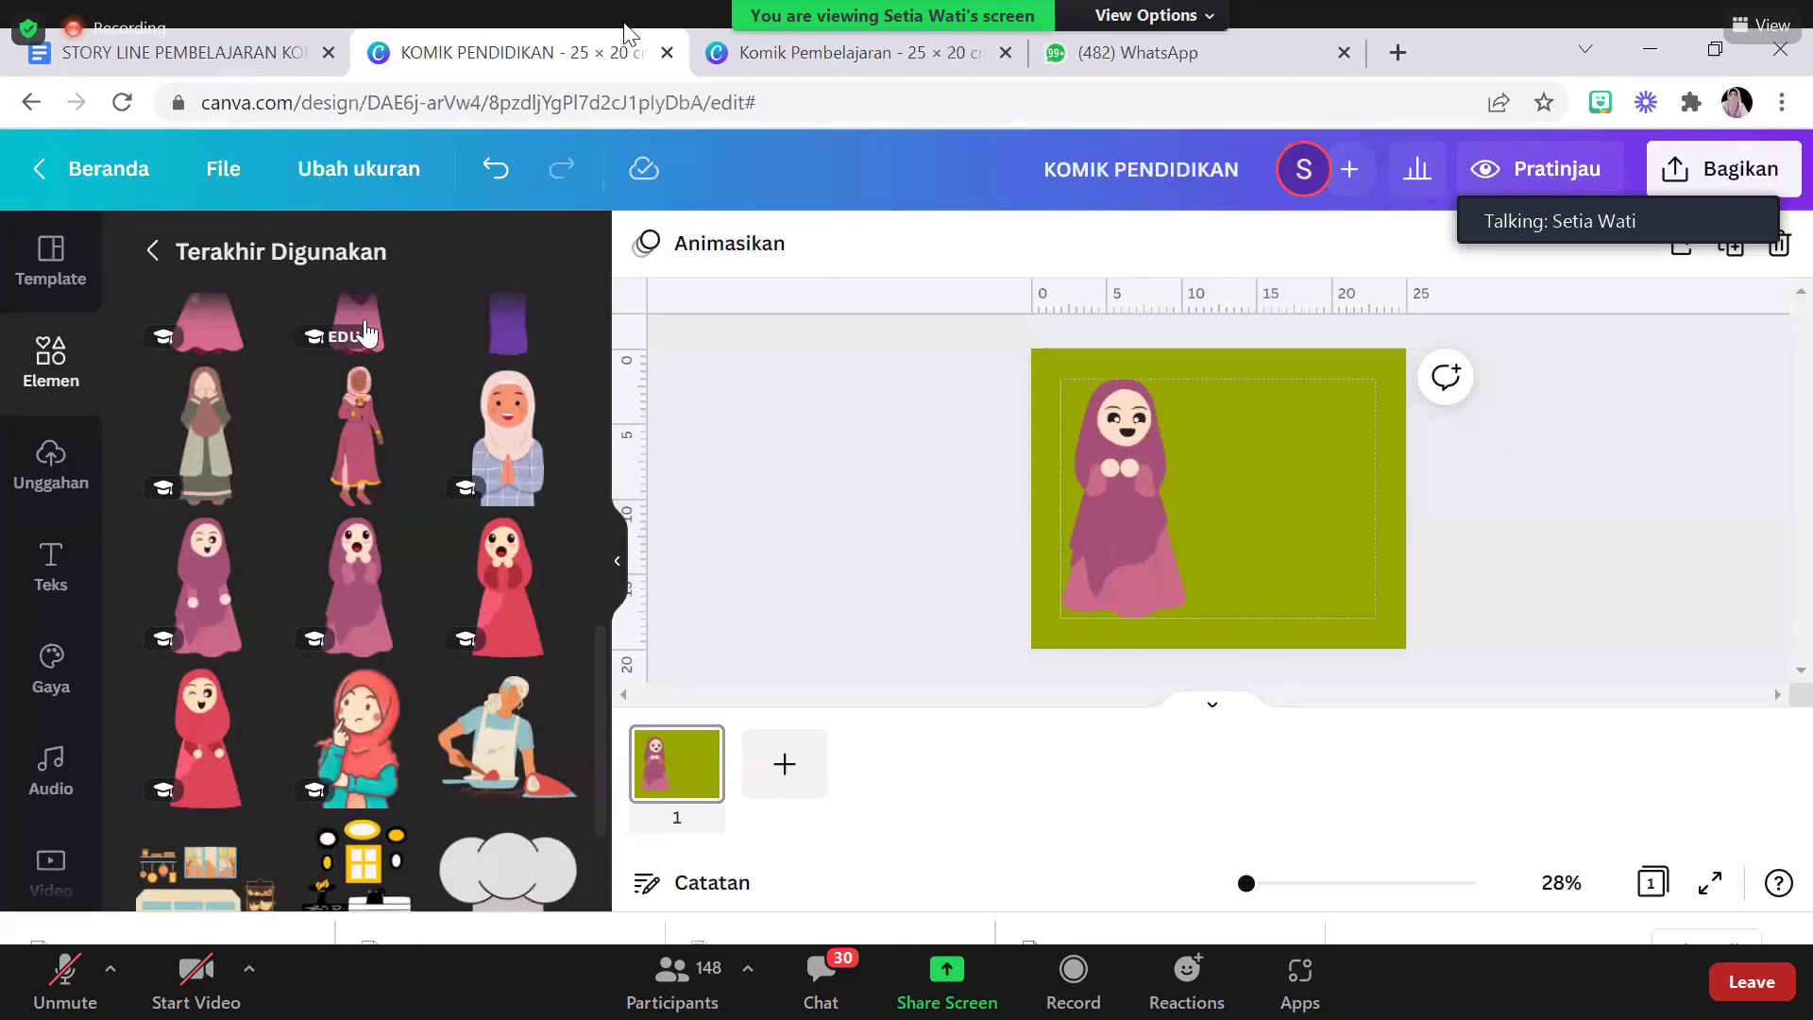
Open the Character Builder app and add a character with the short black-haired head to the page
left_click(149, 253)
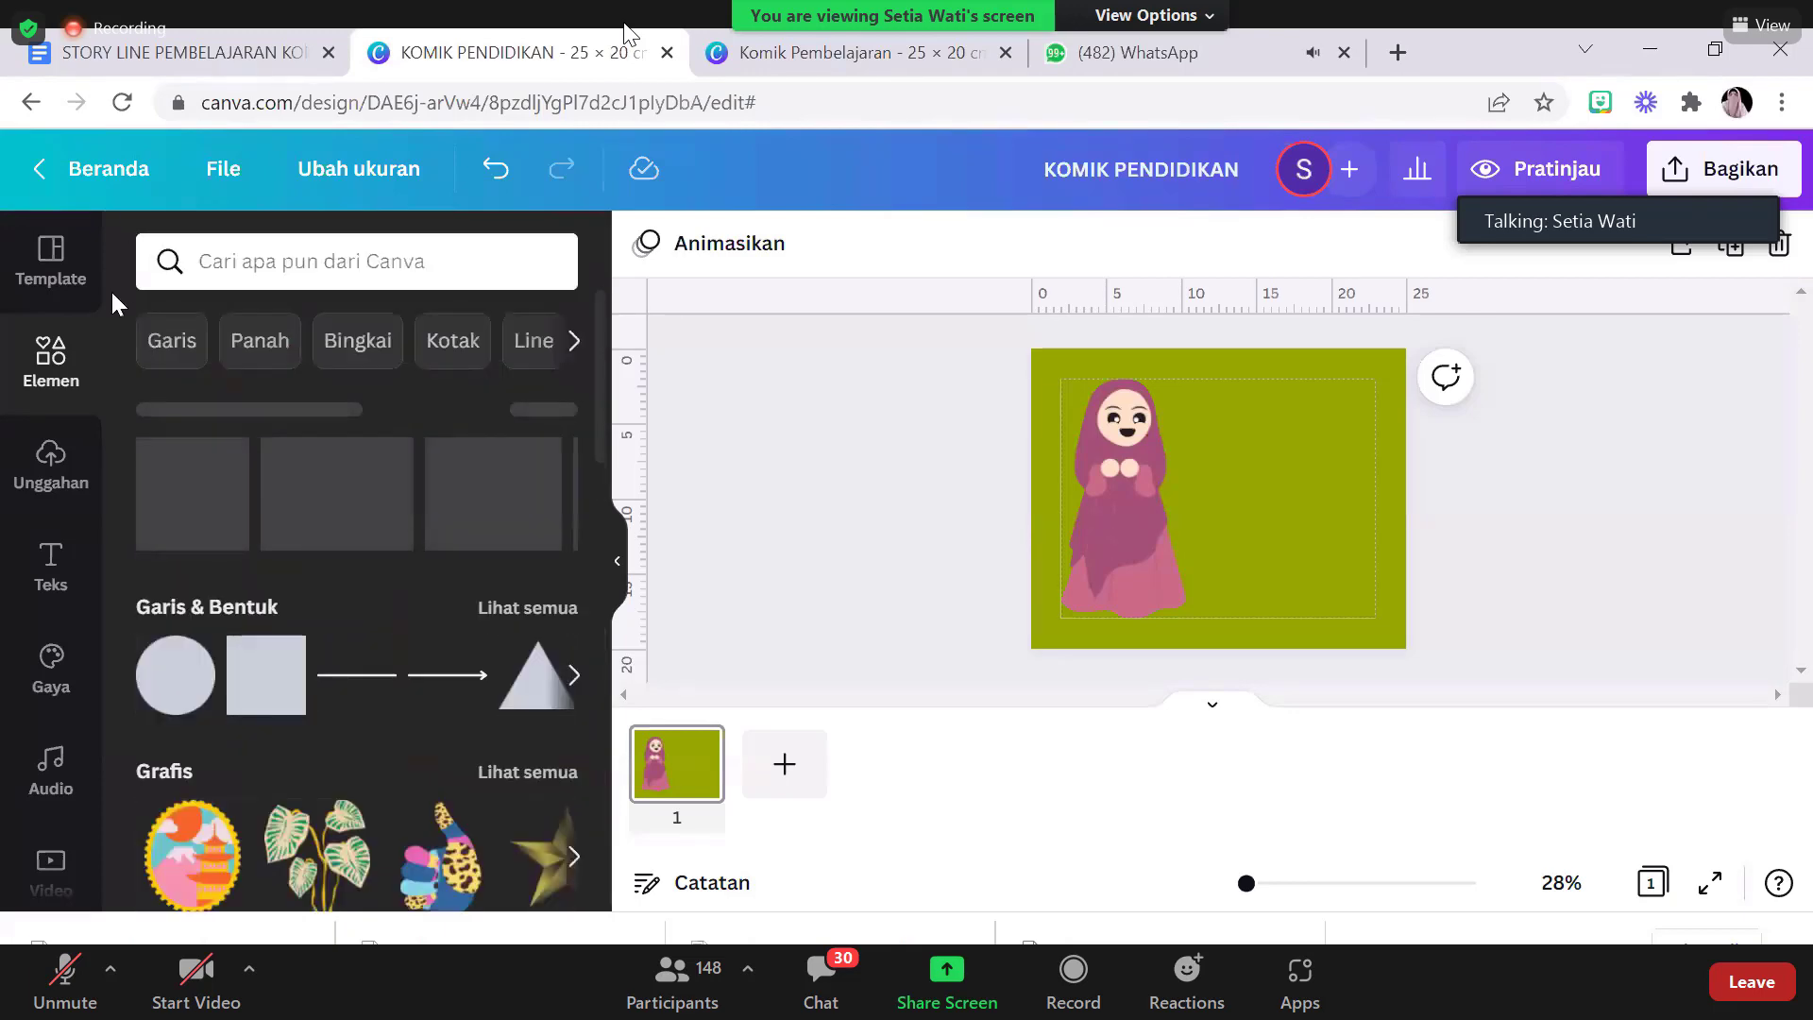
left_click_drag(110, 315, 103, 650)
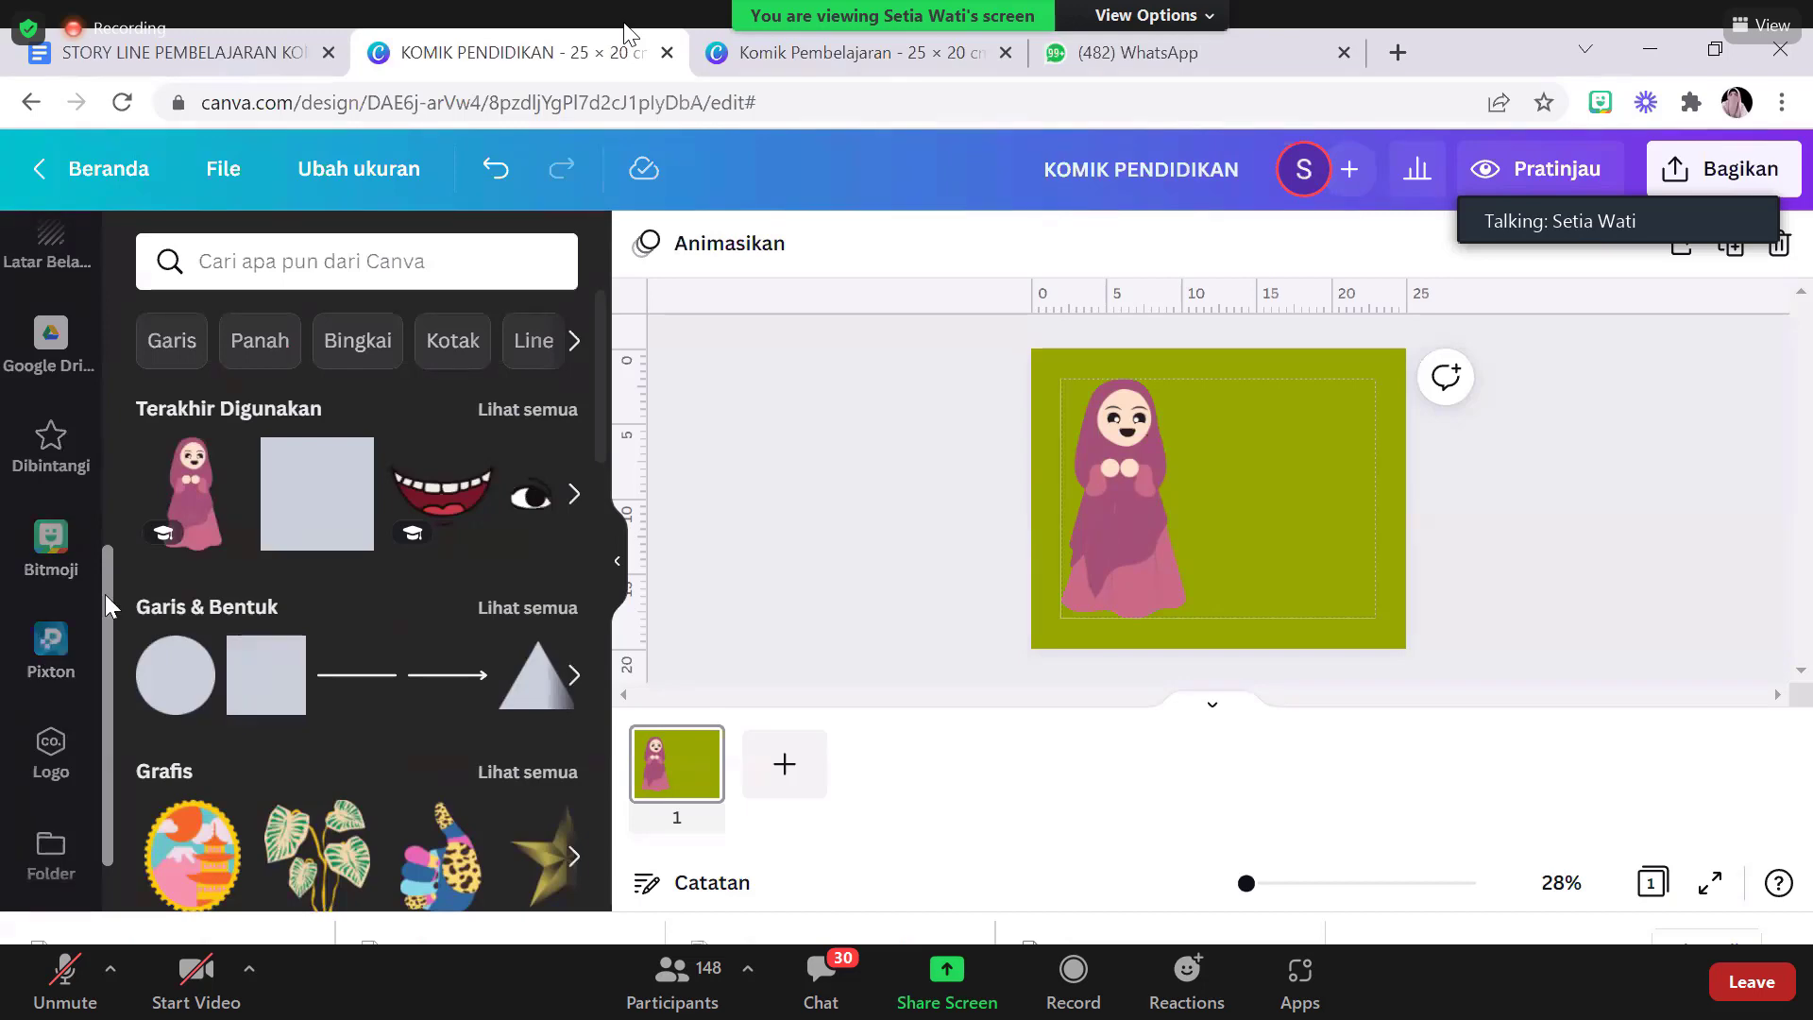
left_click_drag(105, 593, 104, 699)
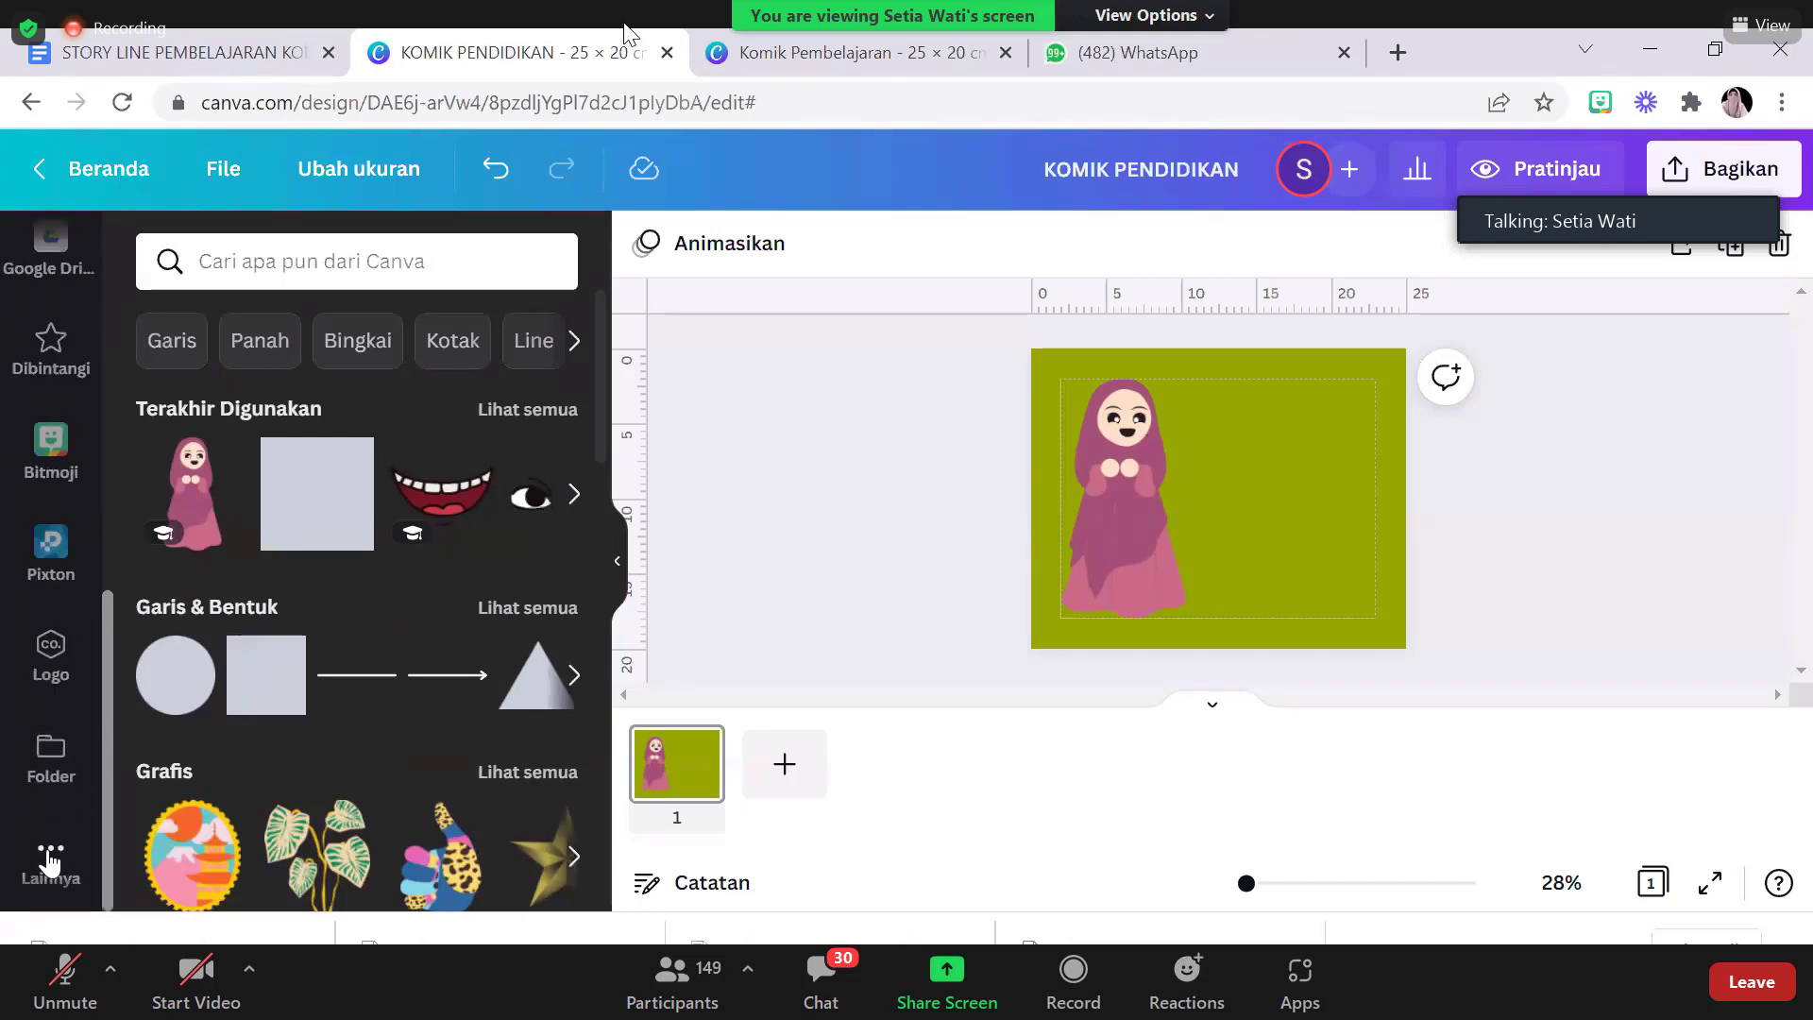
left_click(51, 859)
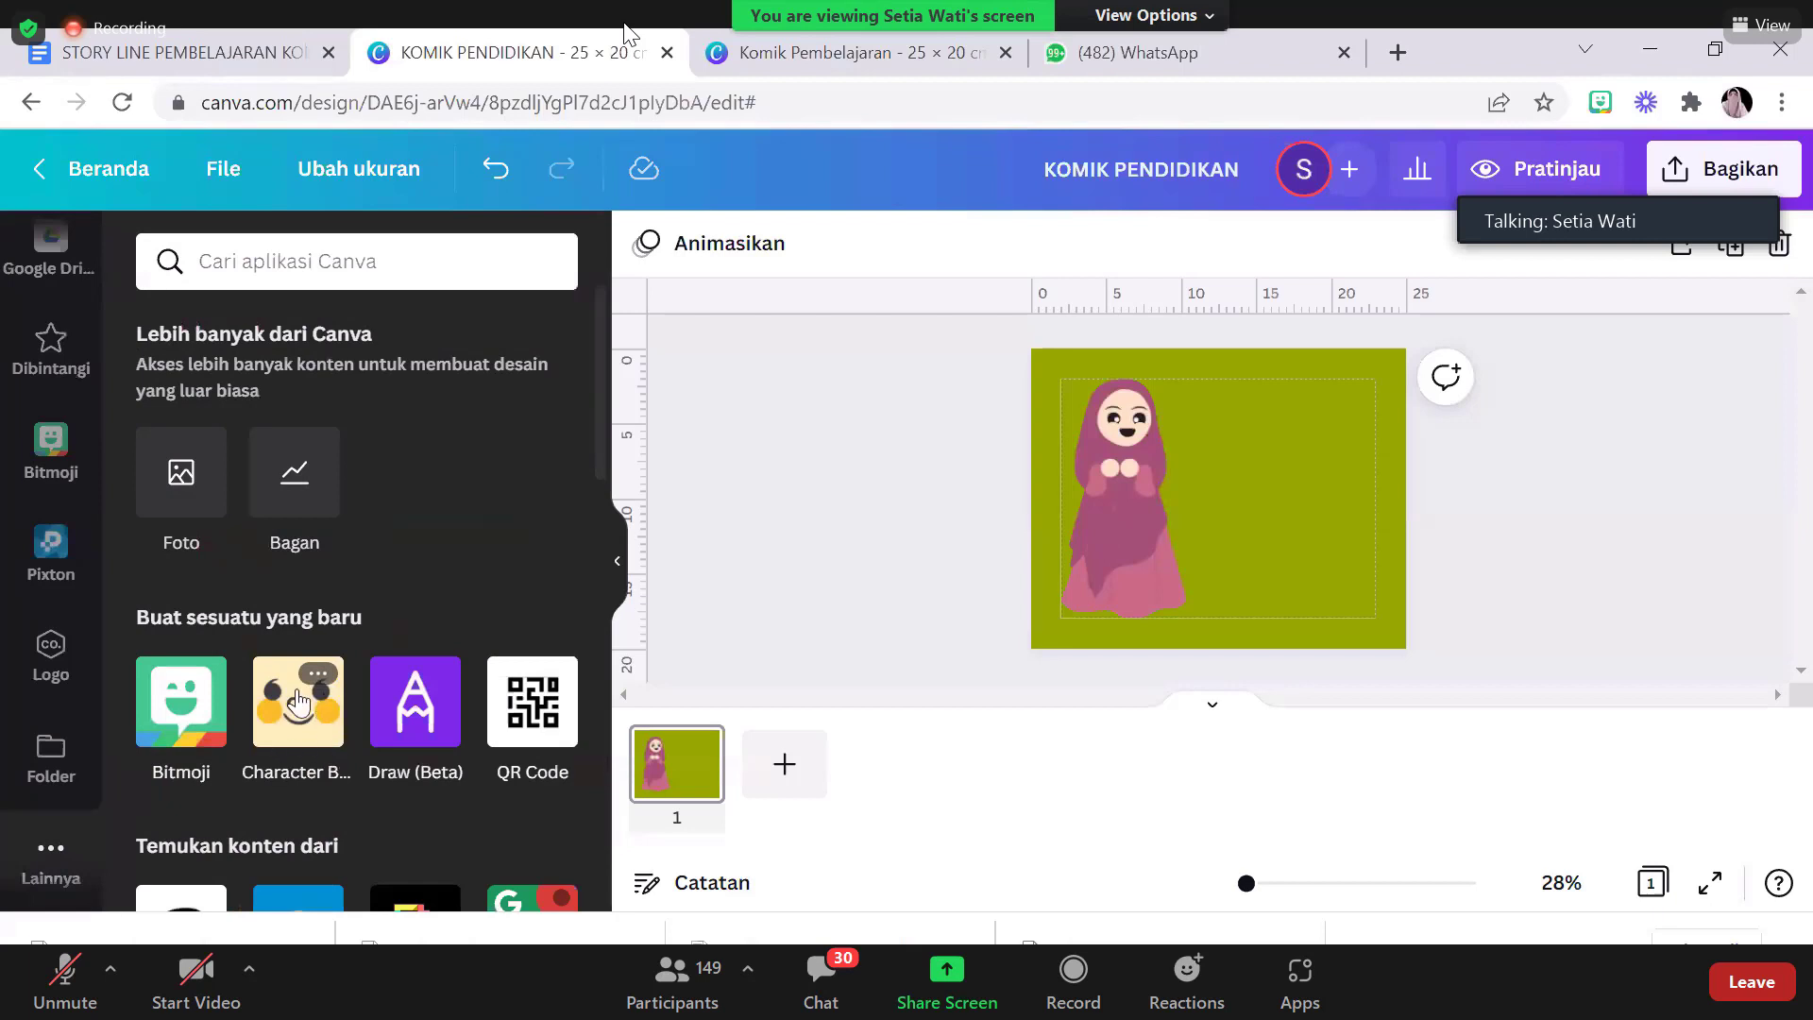
left_click(301, 701)
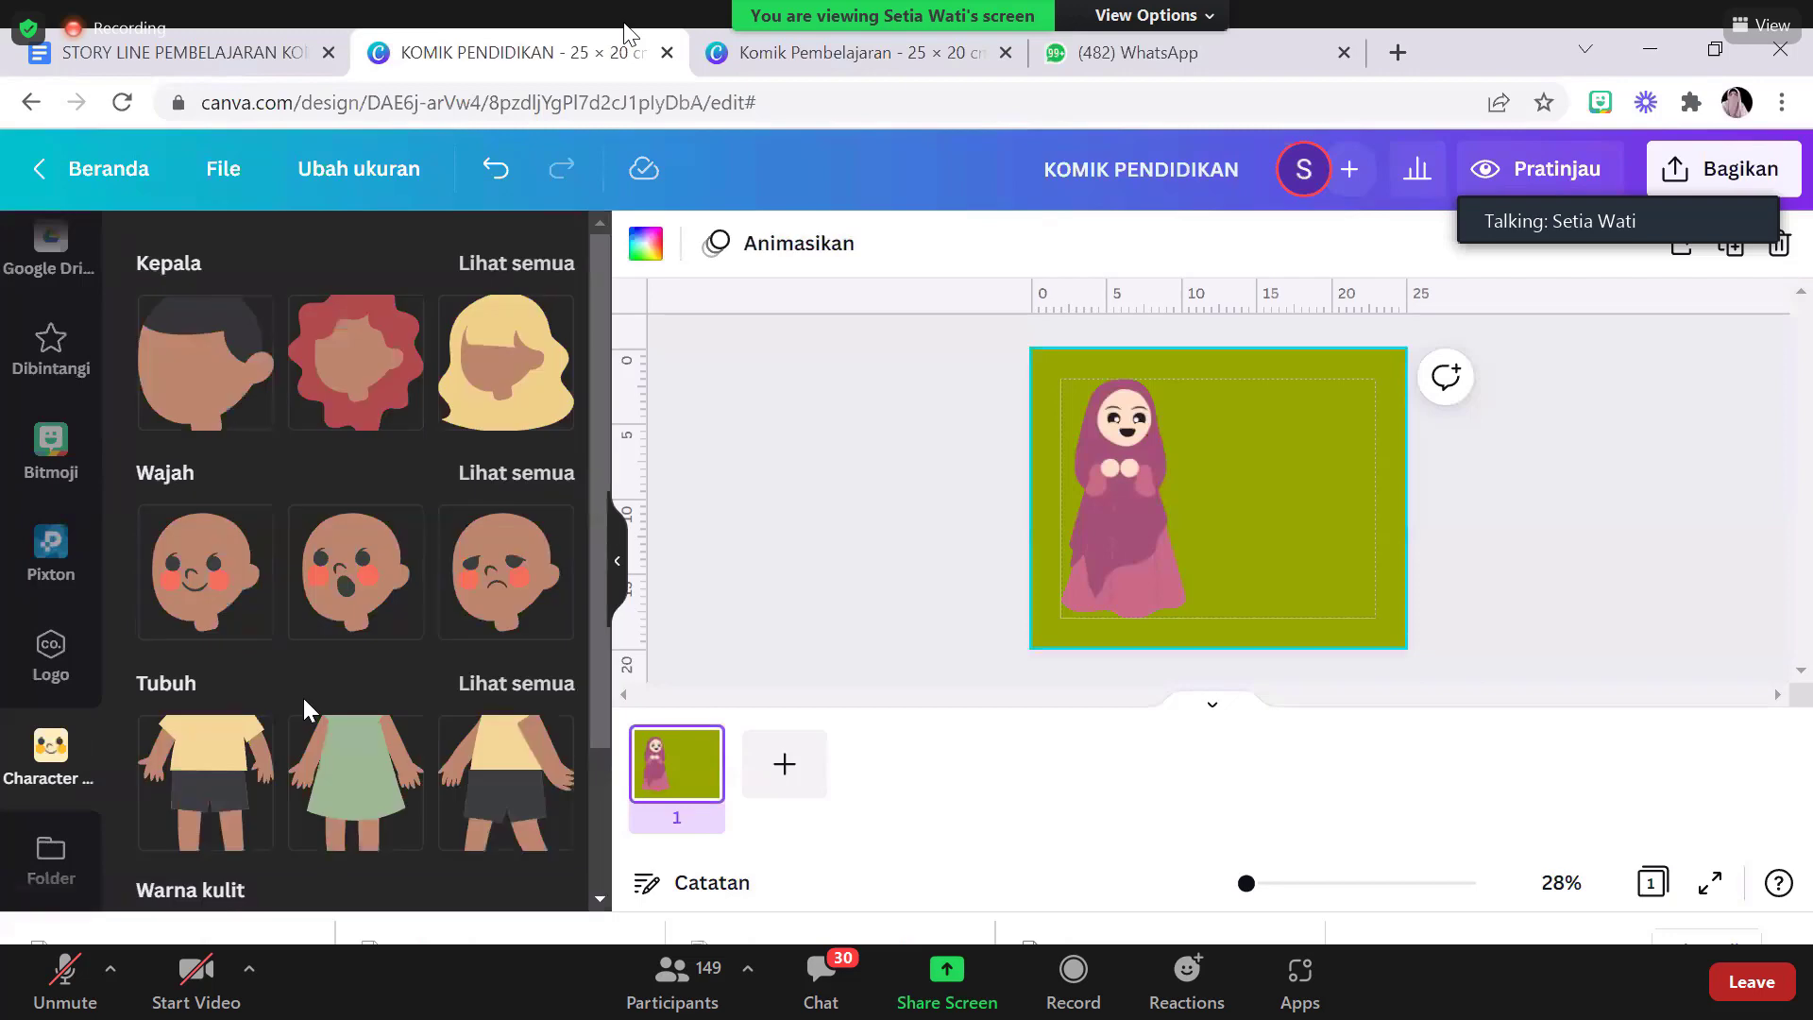
mouse_move(600, 330)
left_mouse_down()
mouse_move(599, 422)
mouse_move(609, 345)
left_mouse_up()
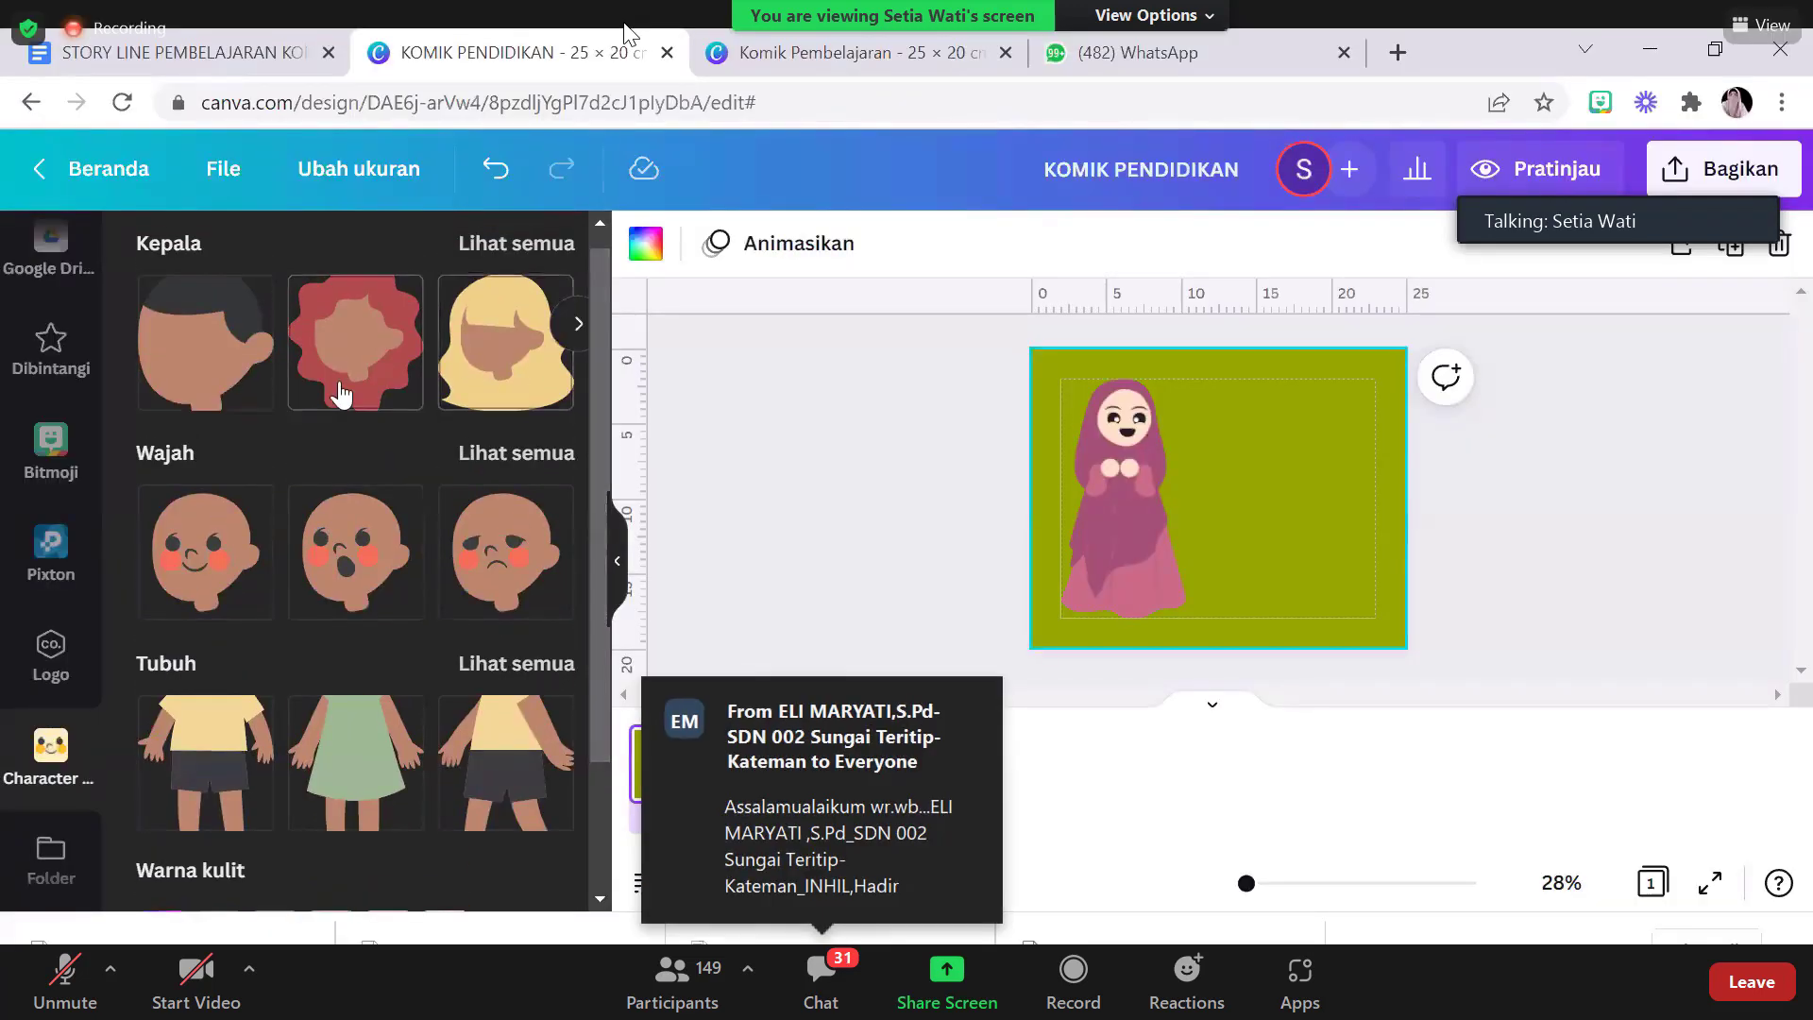
left_click(211, 366)
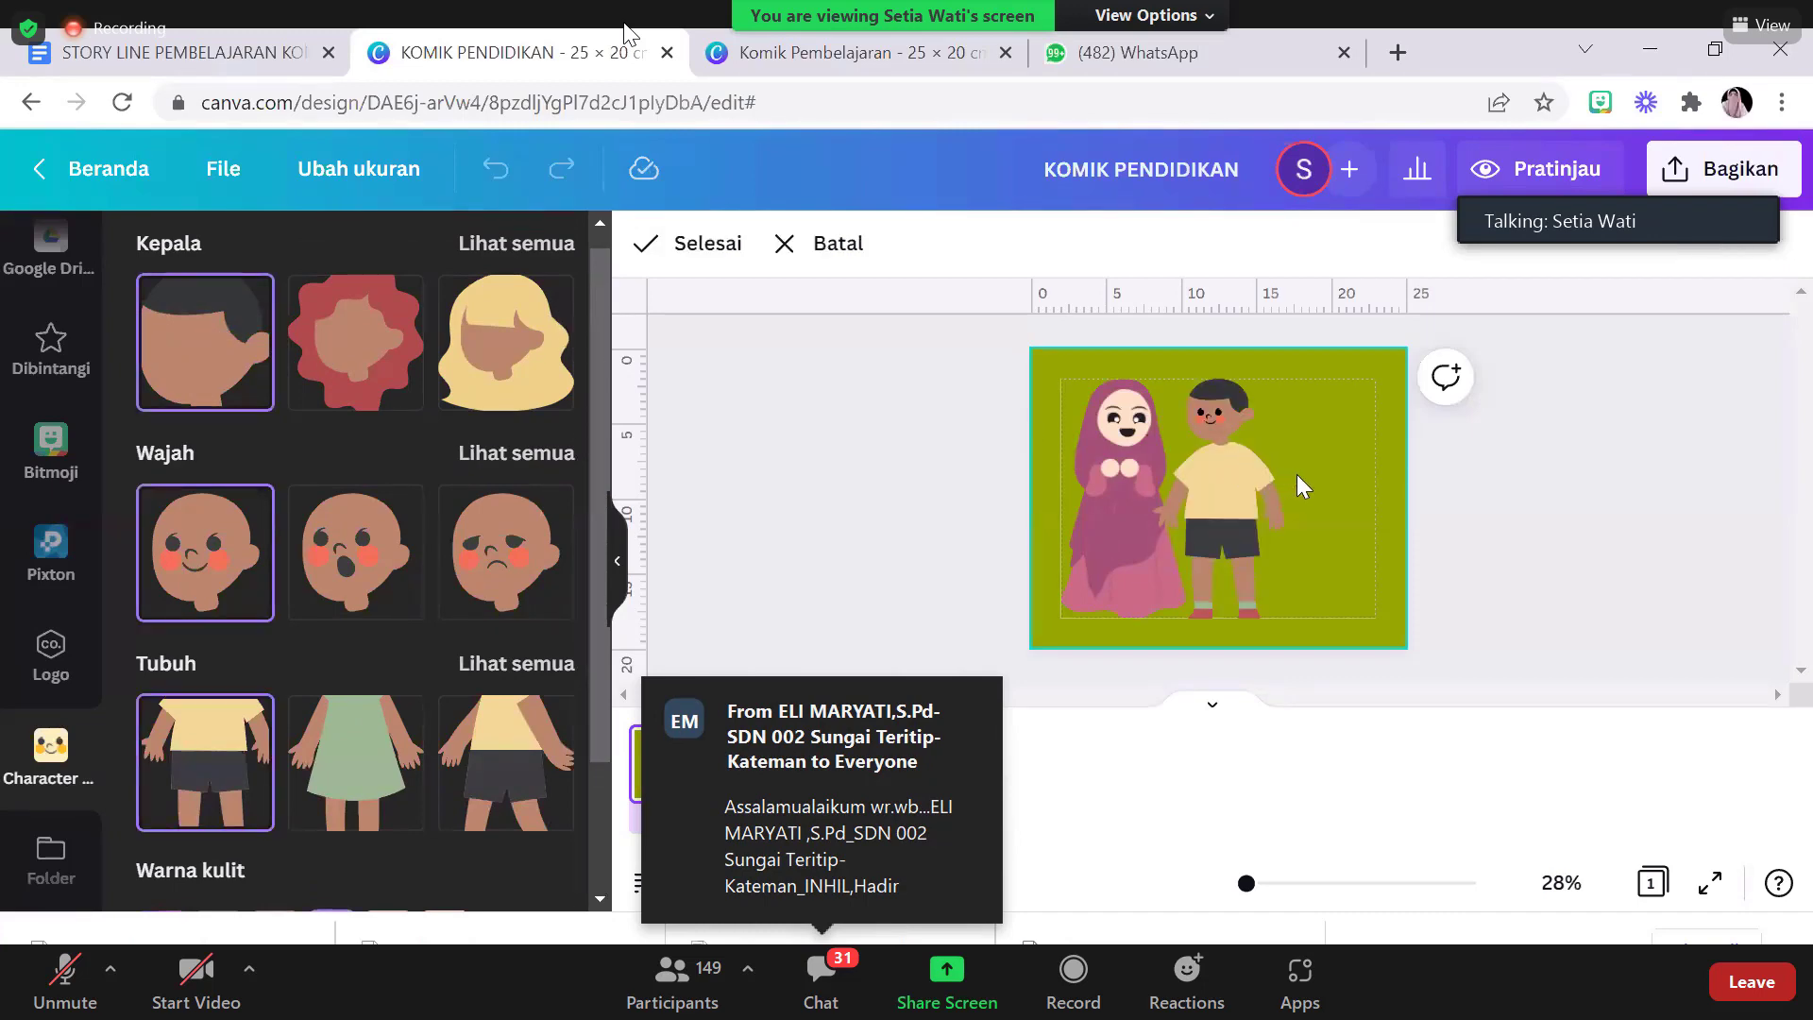
left_click(1682, 478)
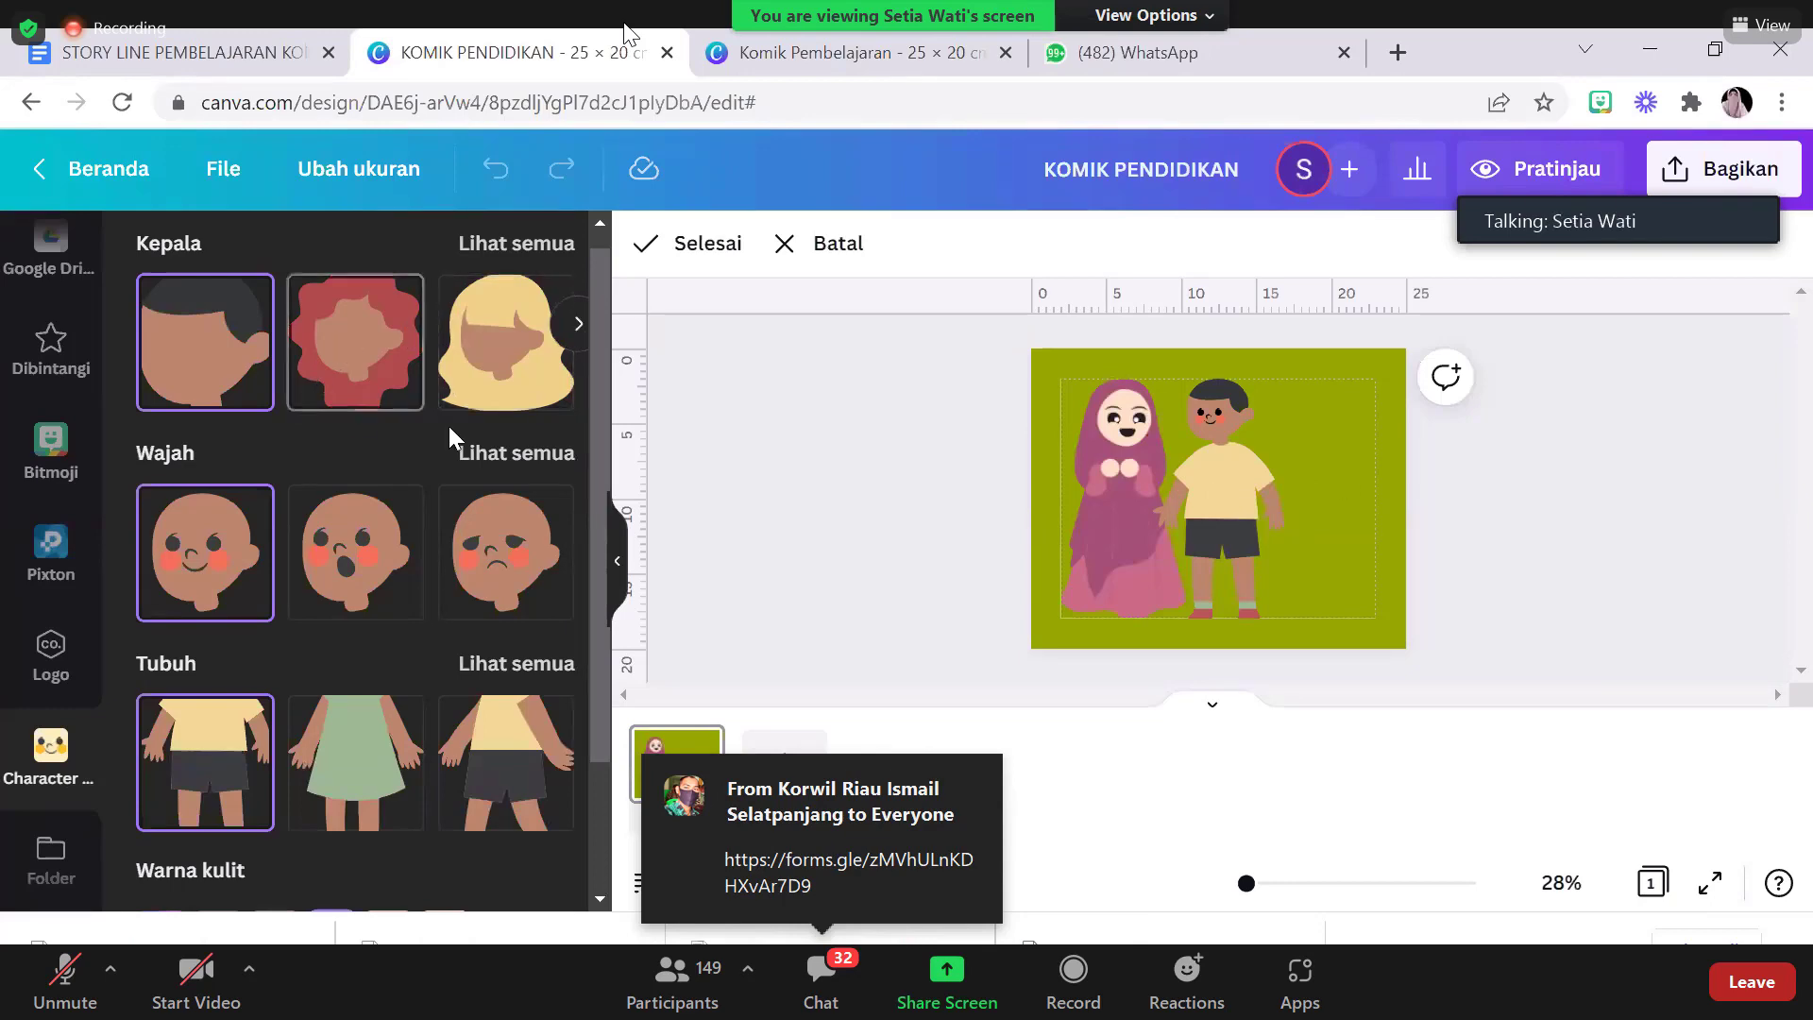
Try the open-mouthed and sad faces on the boy character, ending on the smiling face
left_click_drag(597, 491, 595, 546)
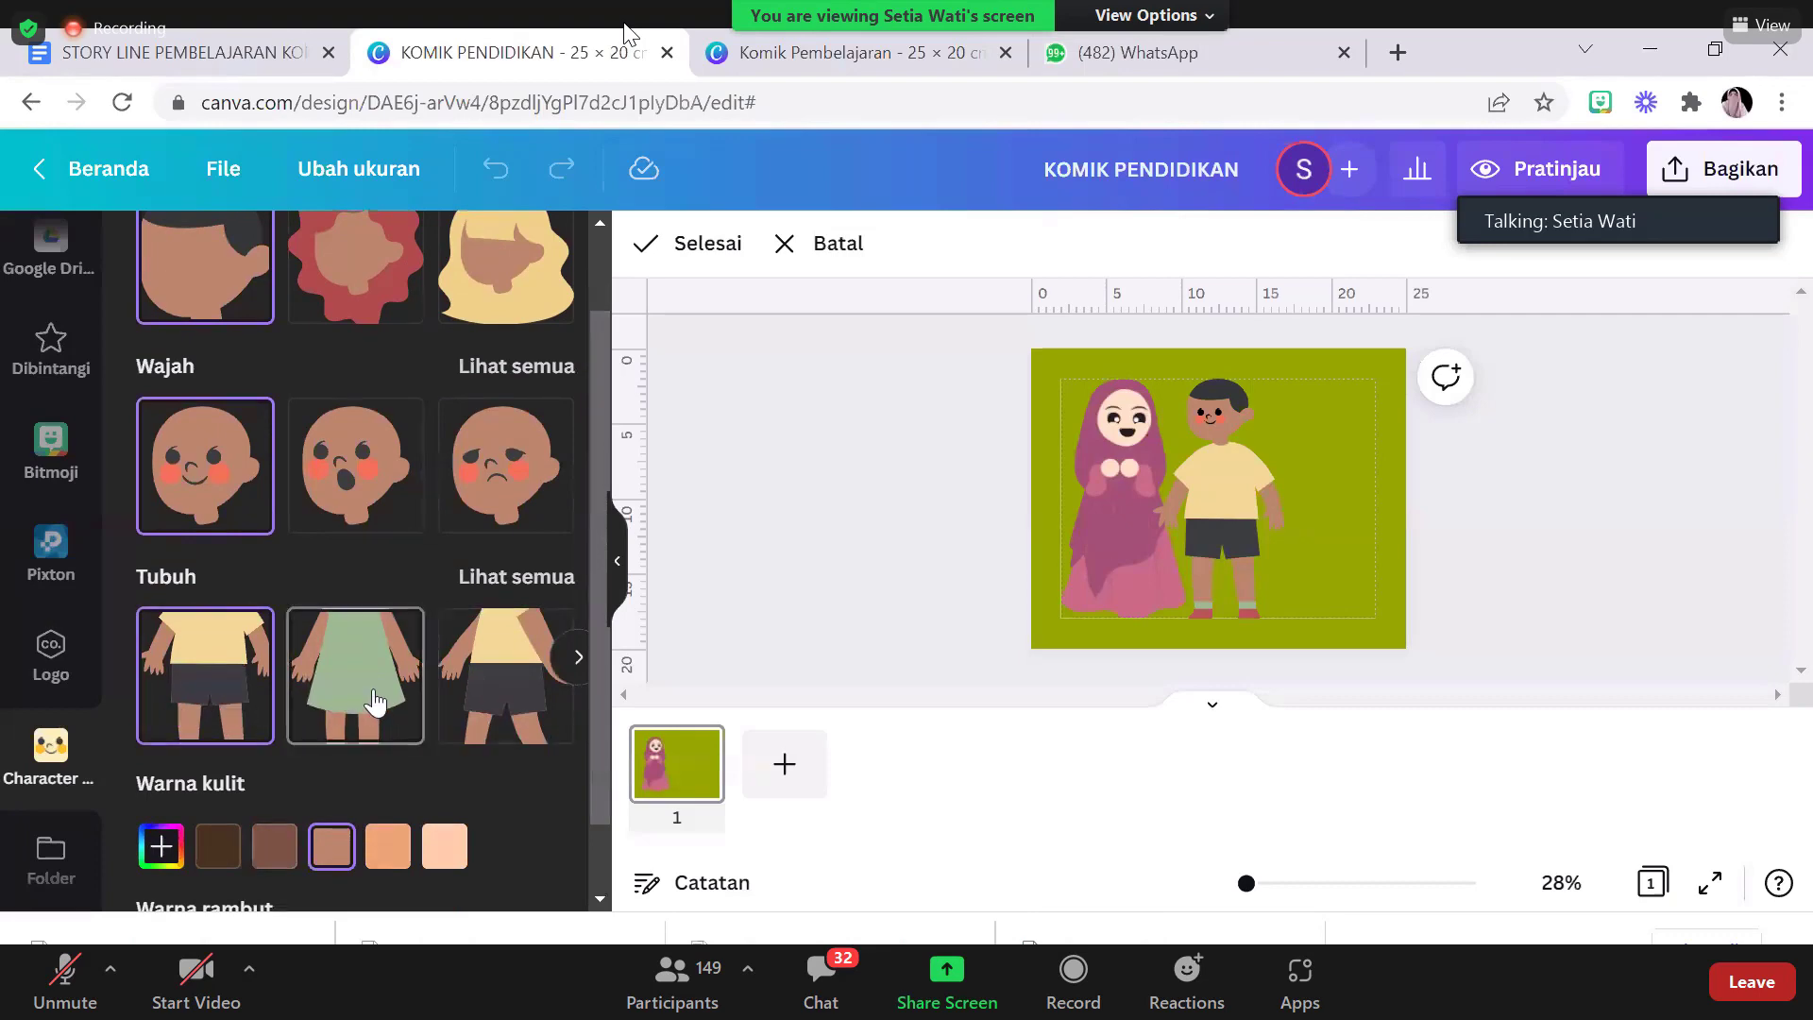
left_click(312, 482)
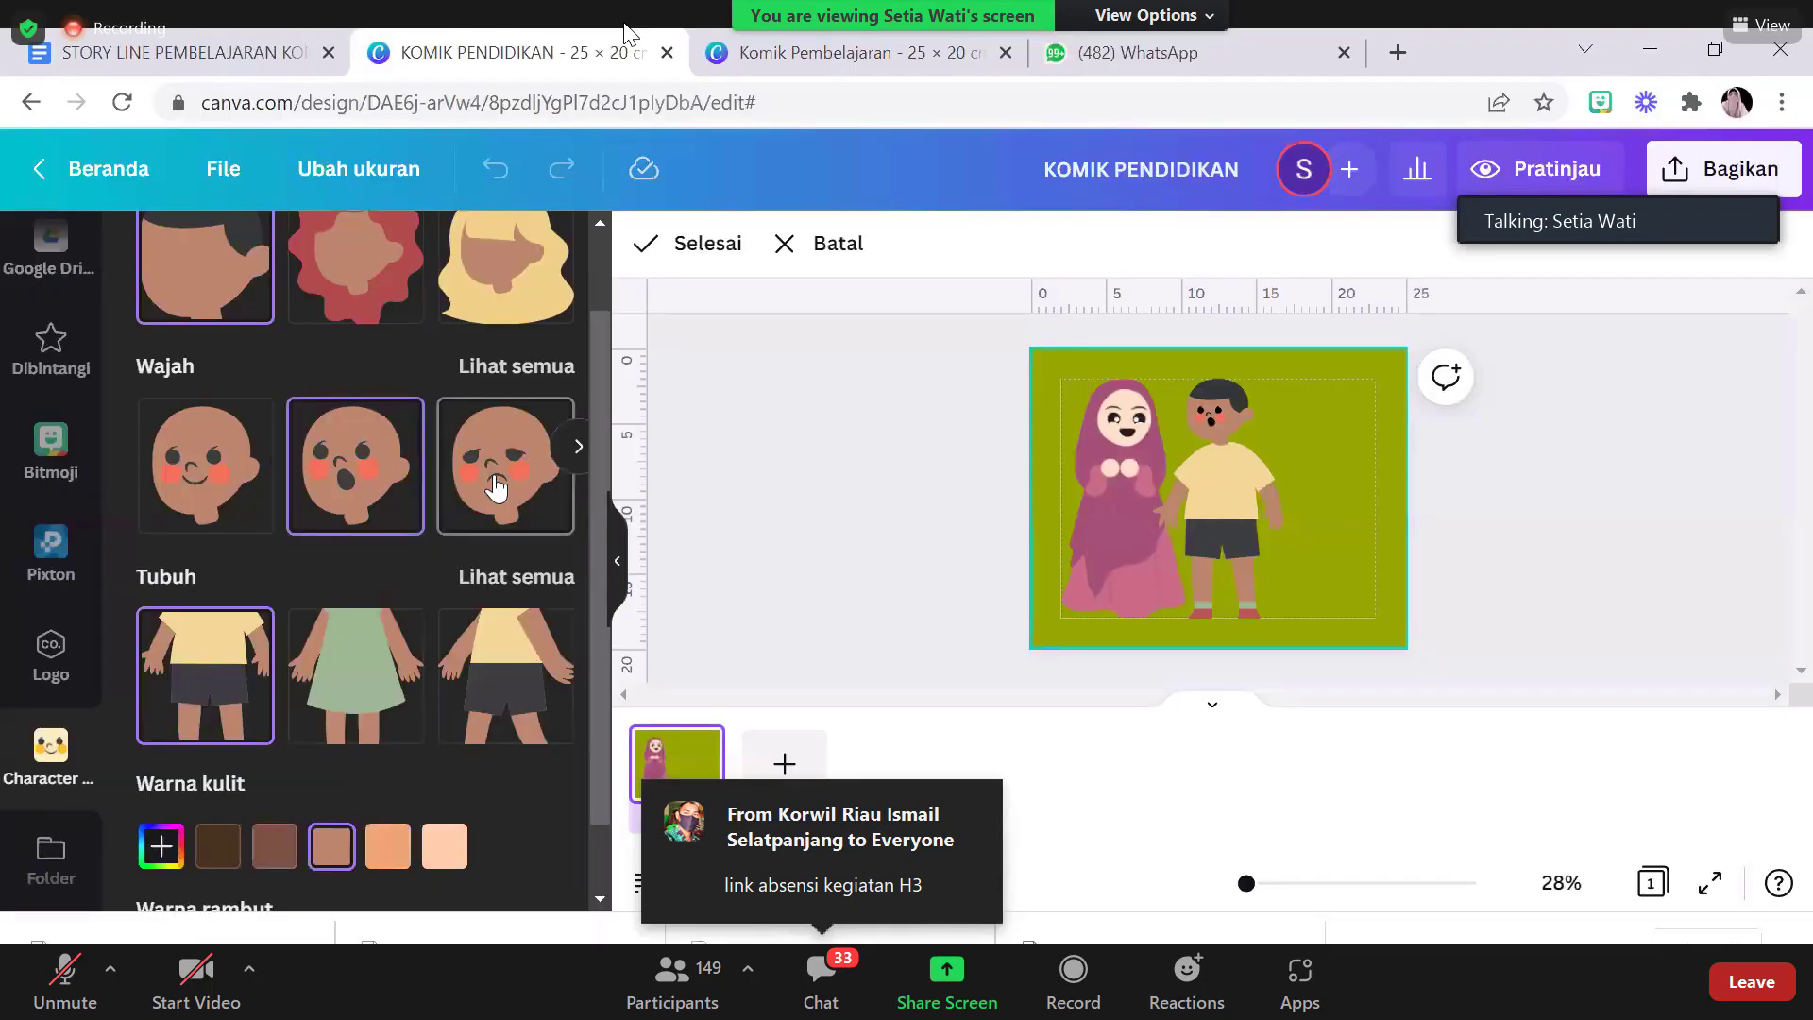
left_click(496, 488)
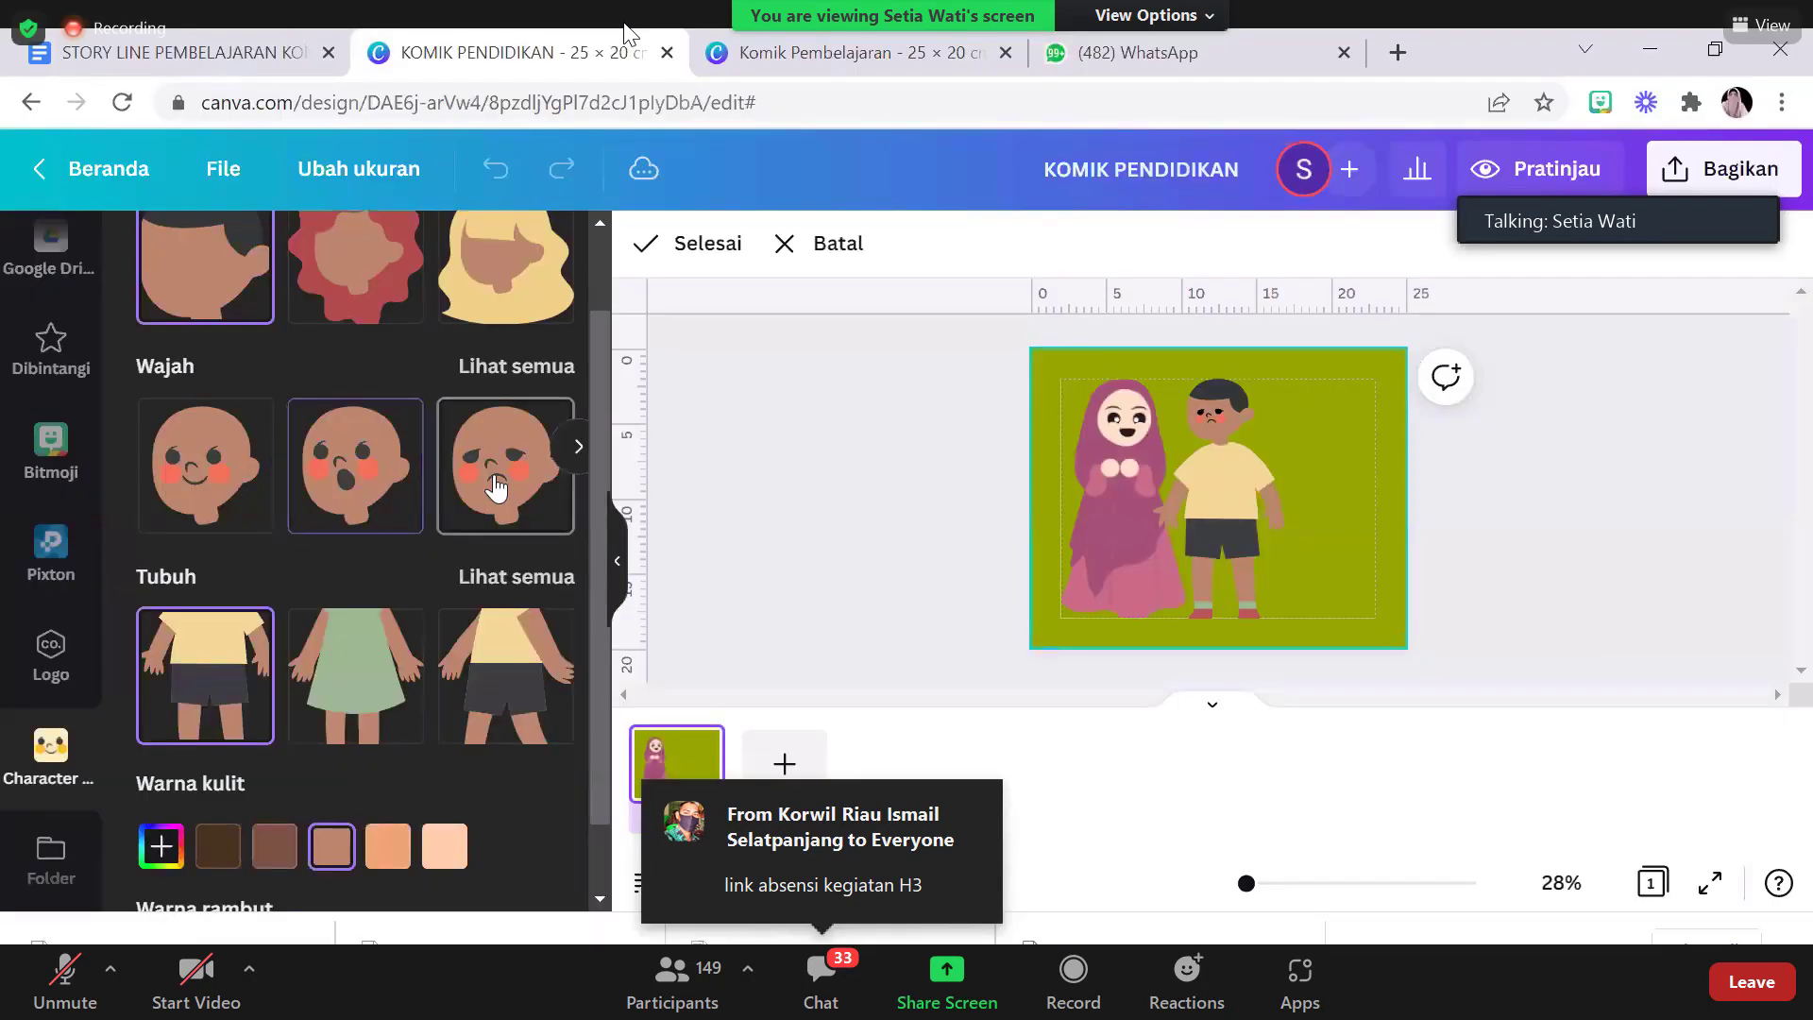
left_click(199, 486)
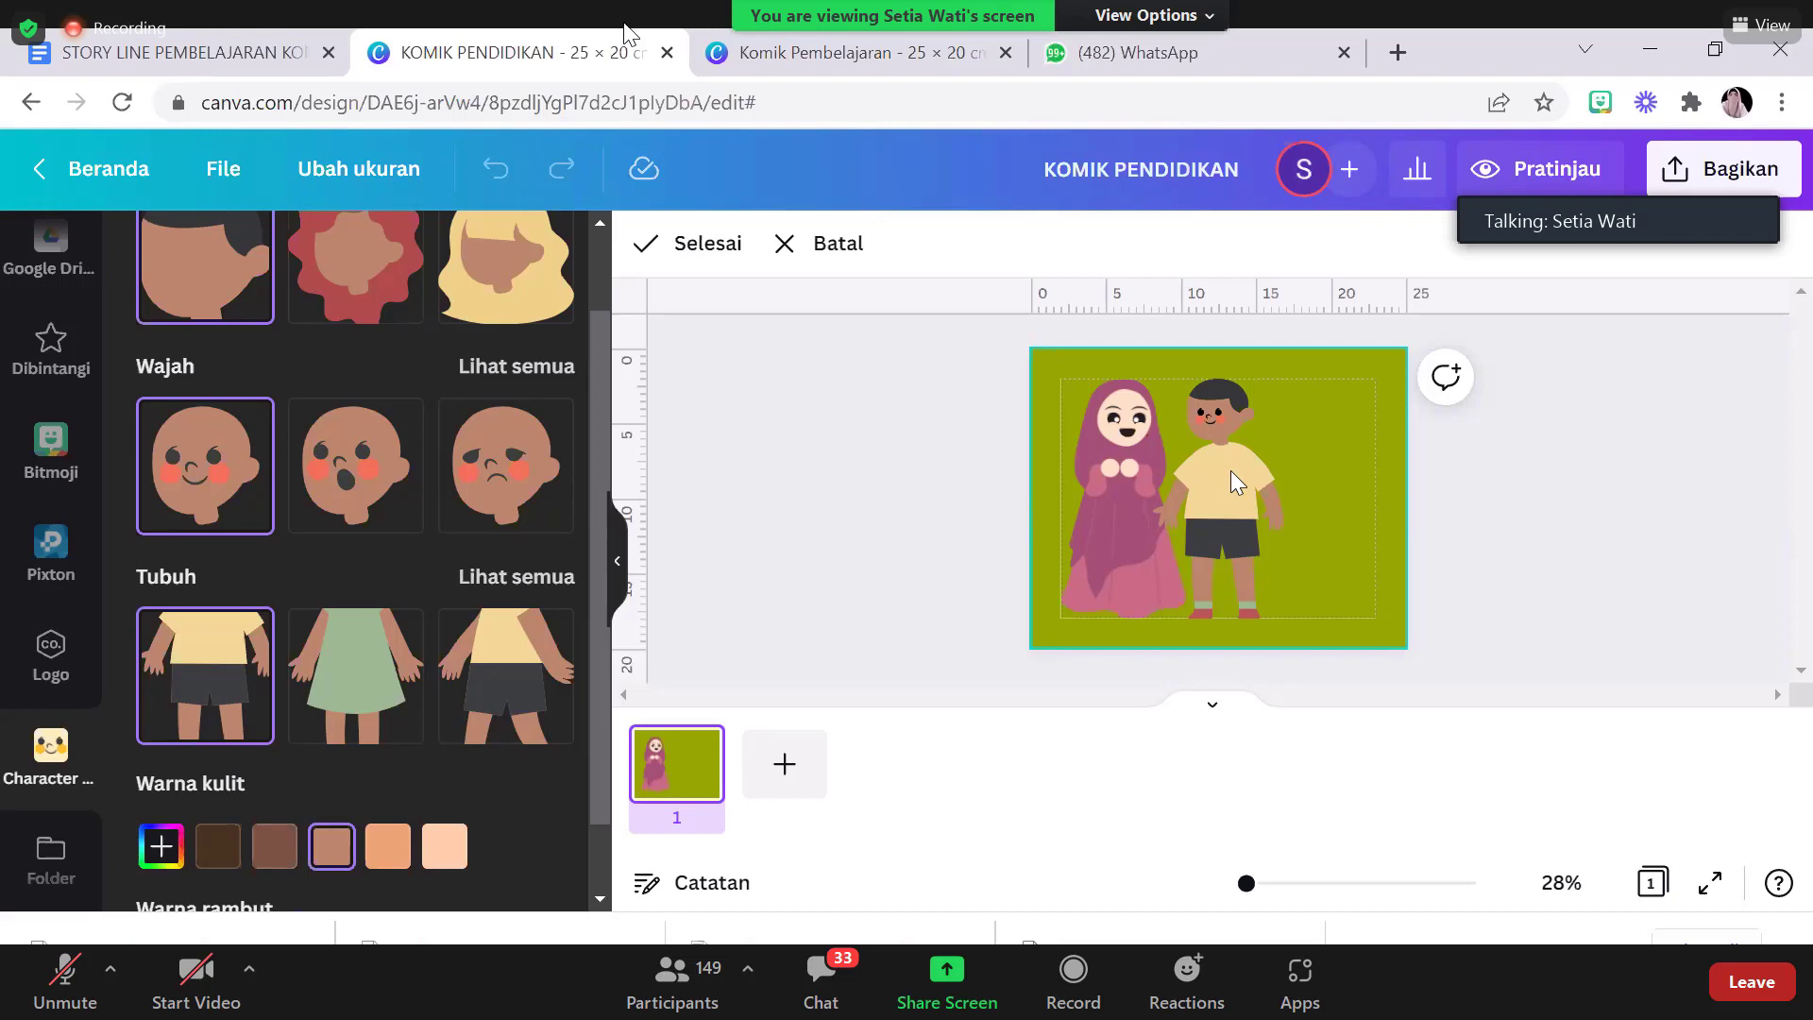
Try the leg-raised, seated and standing bodies on the boy character, ending with the walking body in yellow shirt and dark shorts
left_click(501, 580)
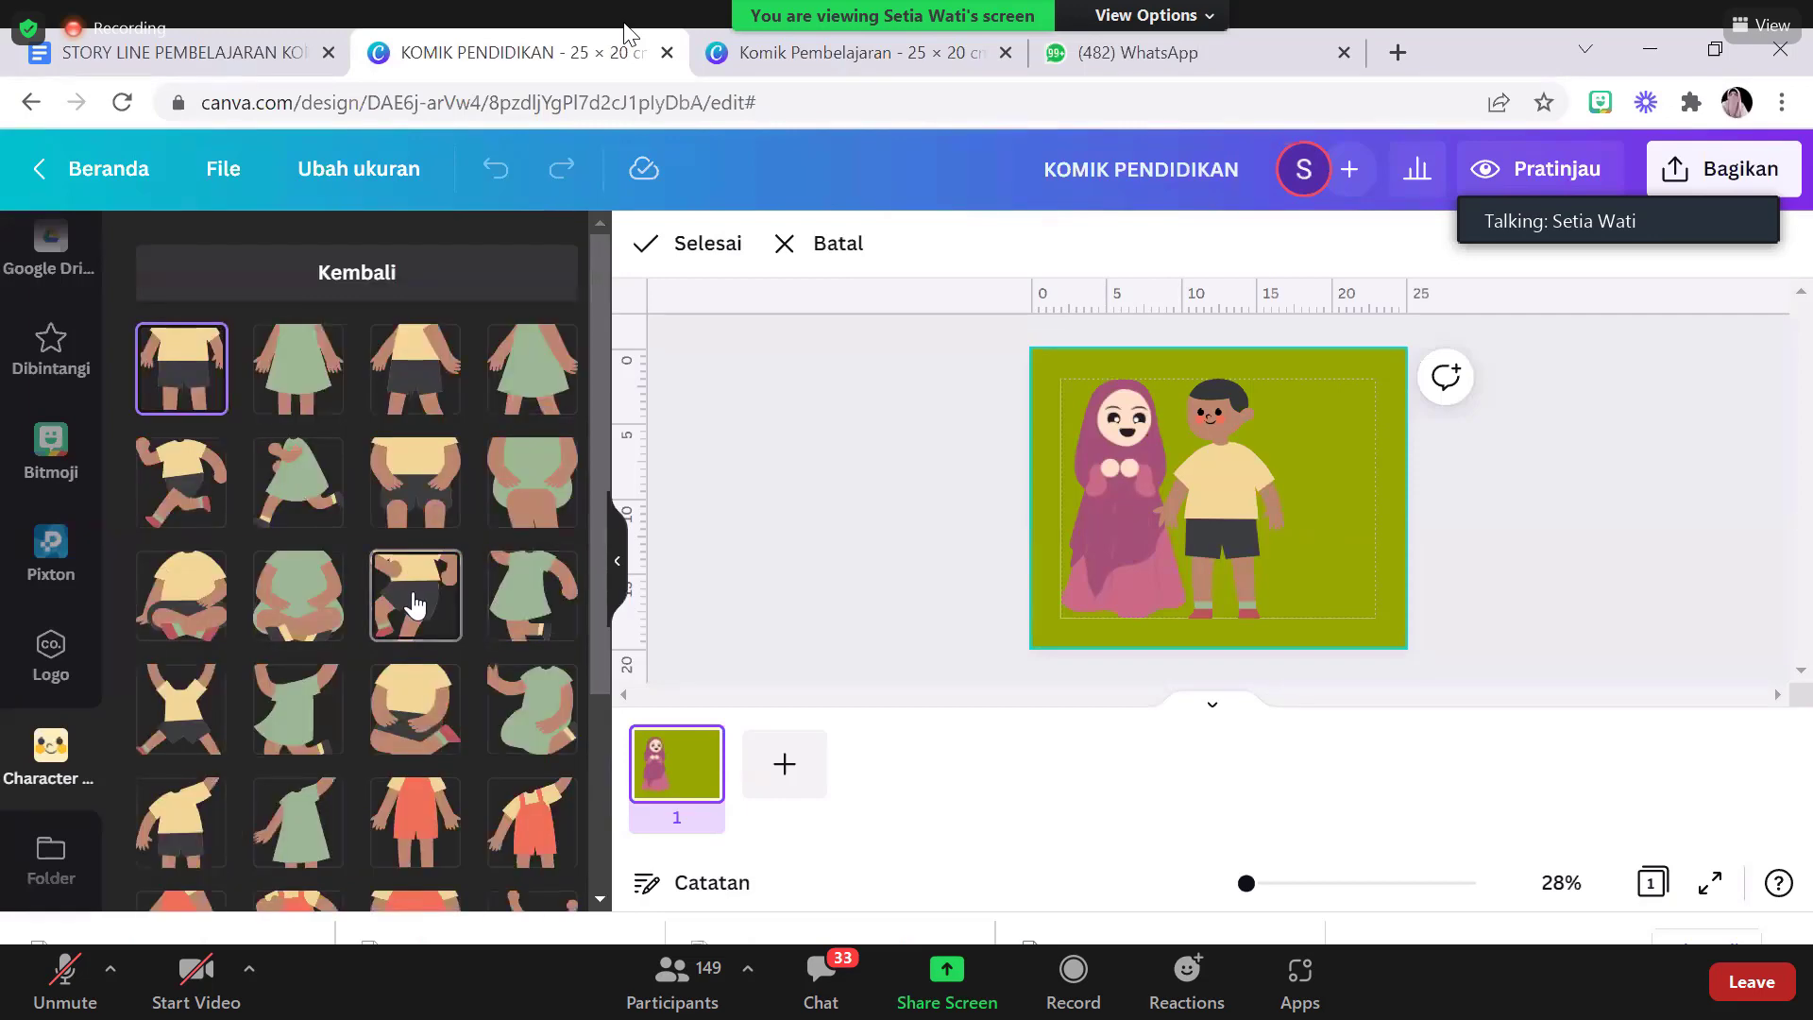
left_click(415, 603)
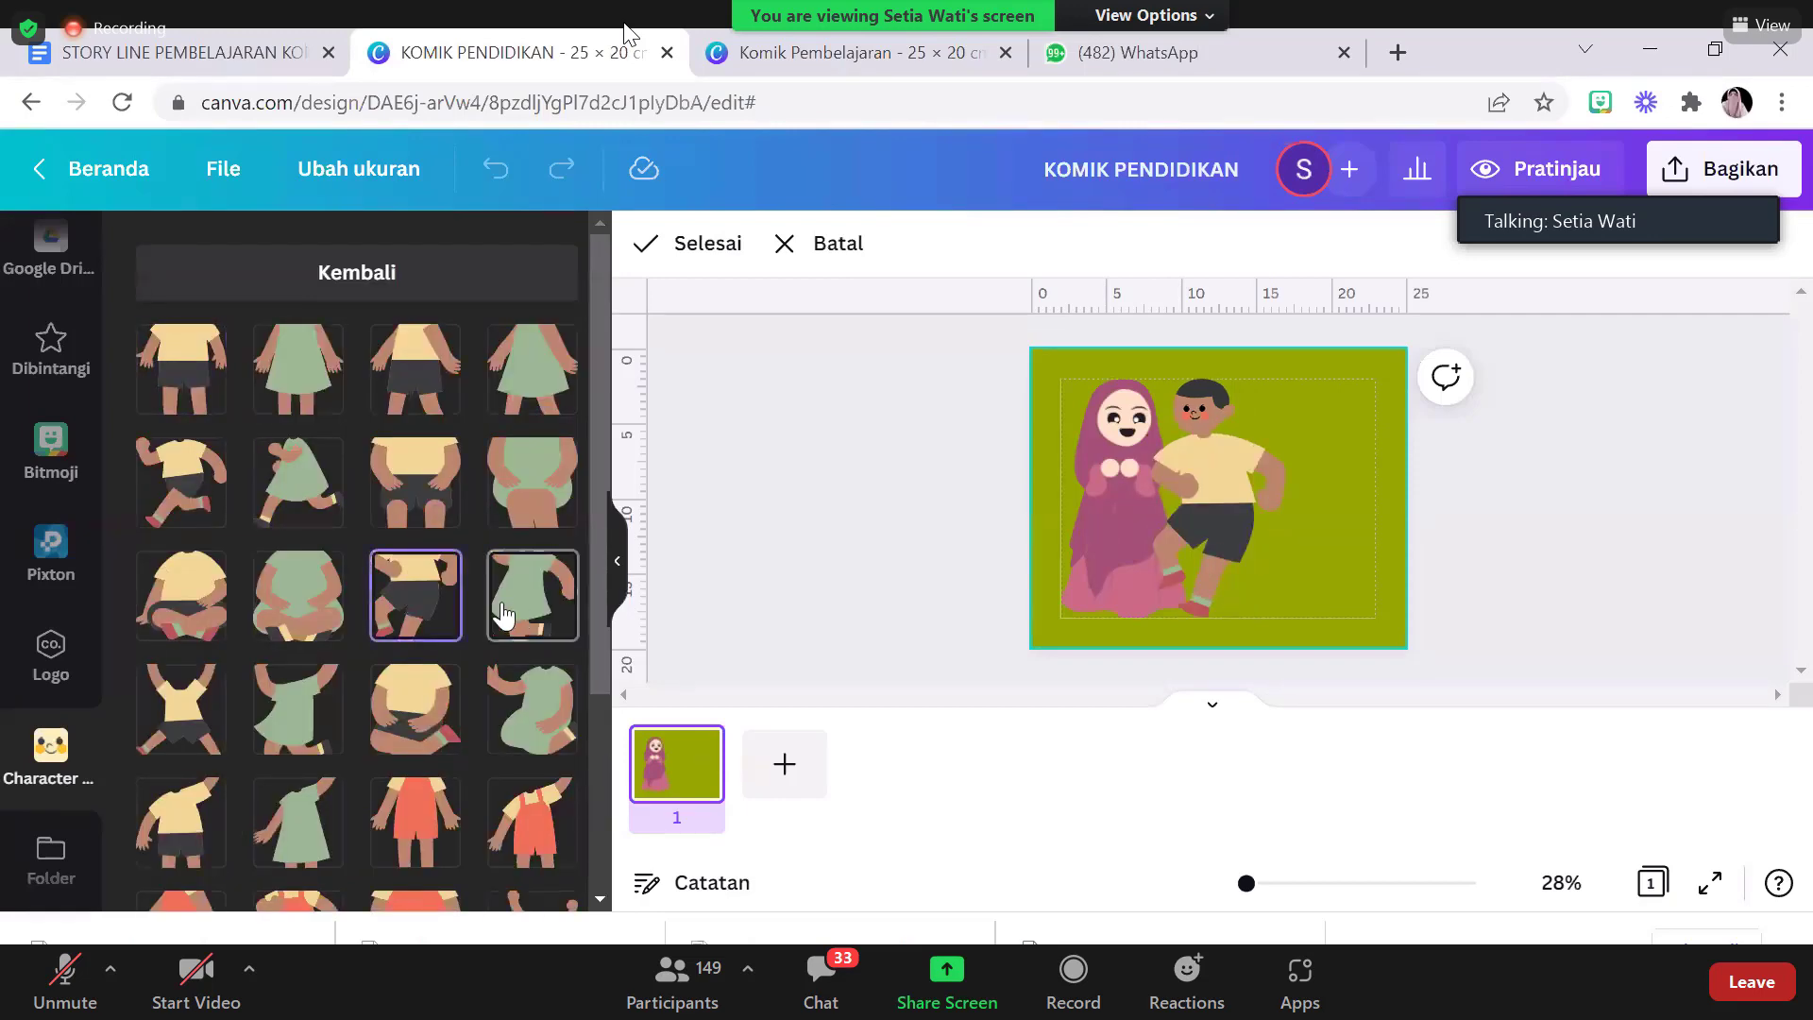
left_click(409, 491)
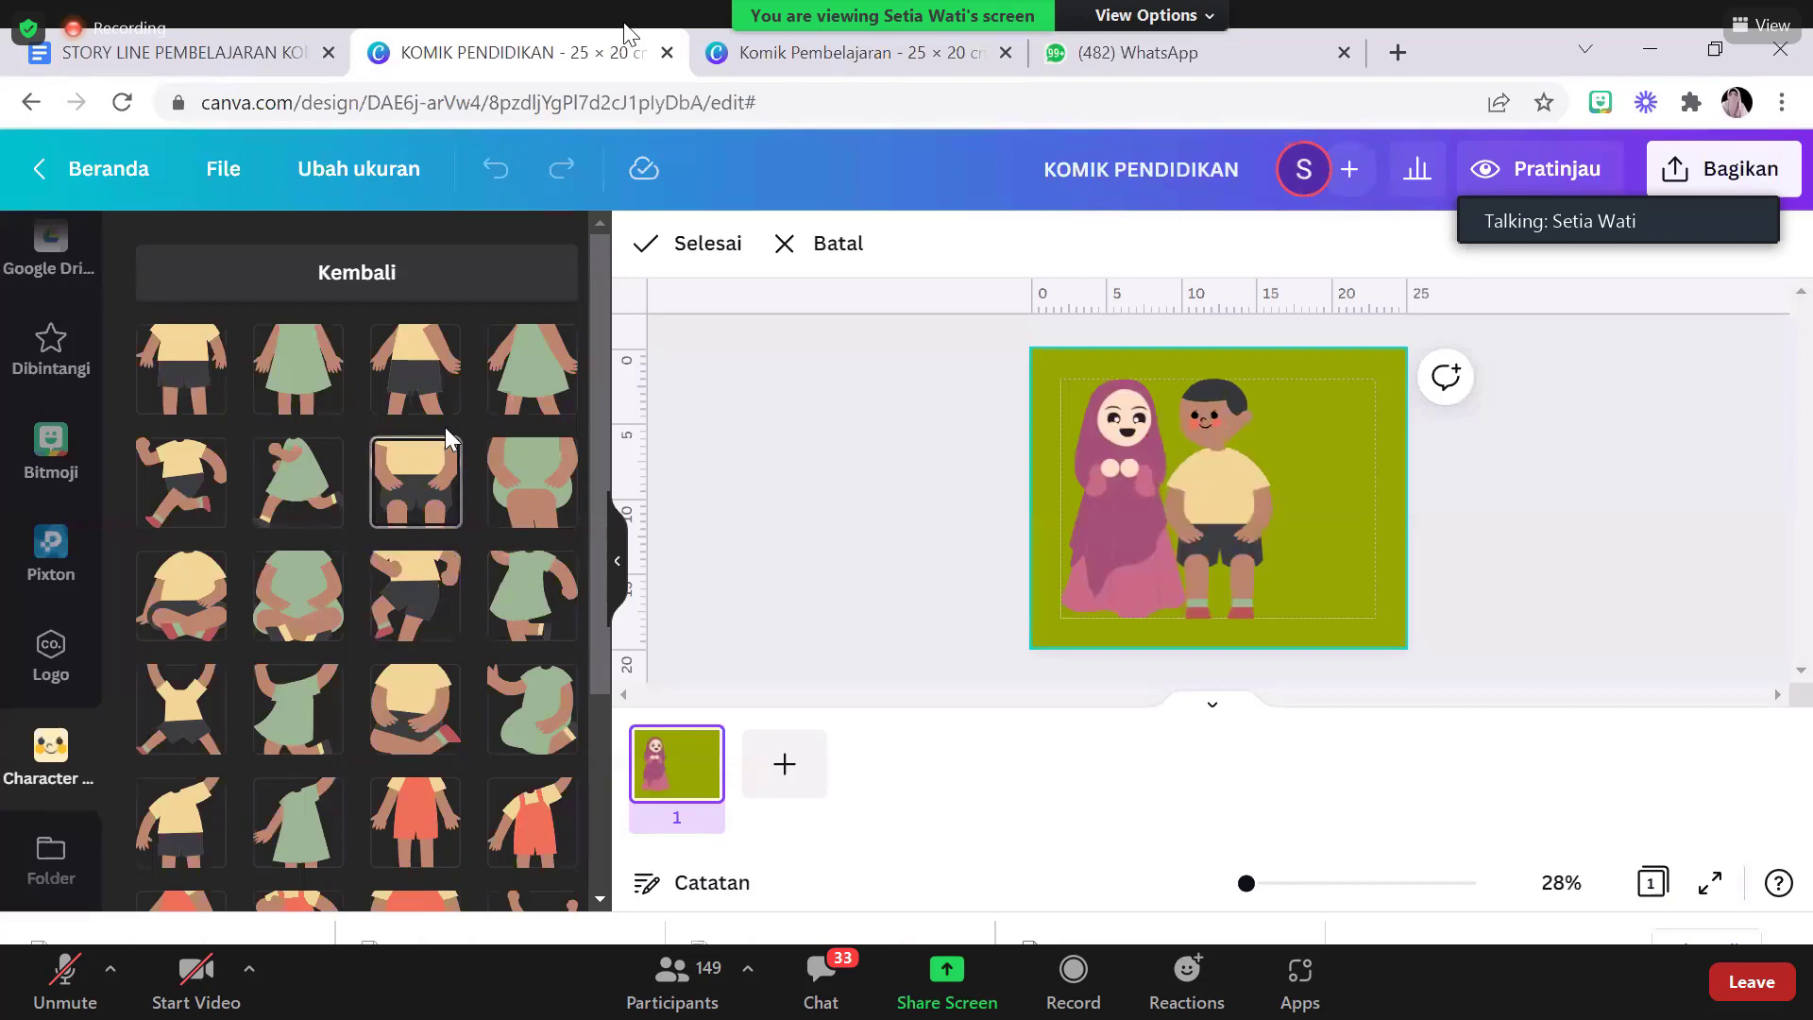
left_click(163, 393)
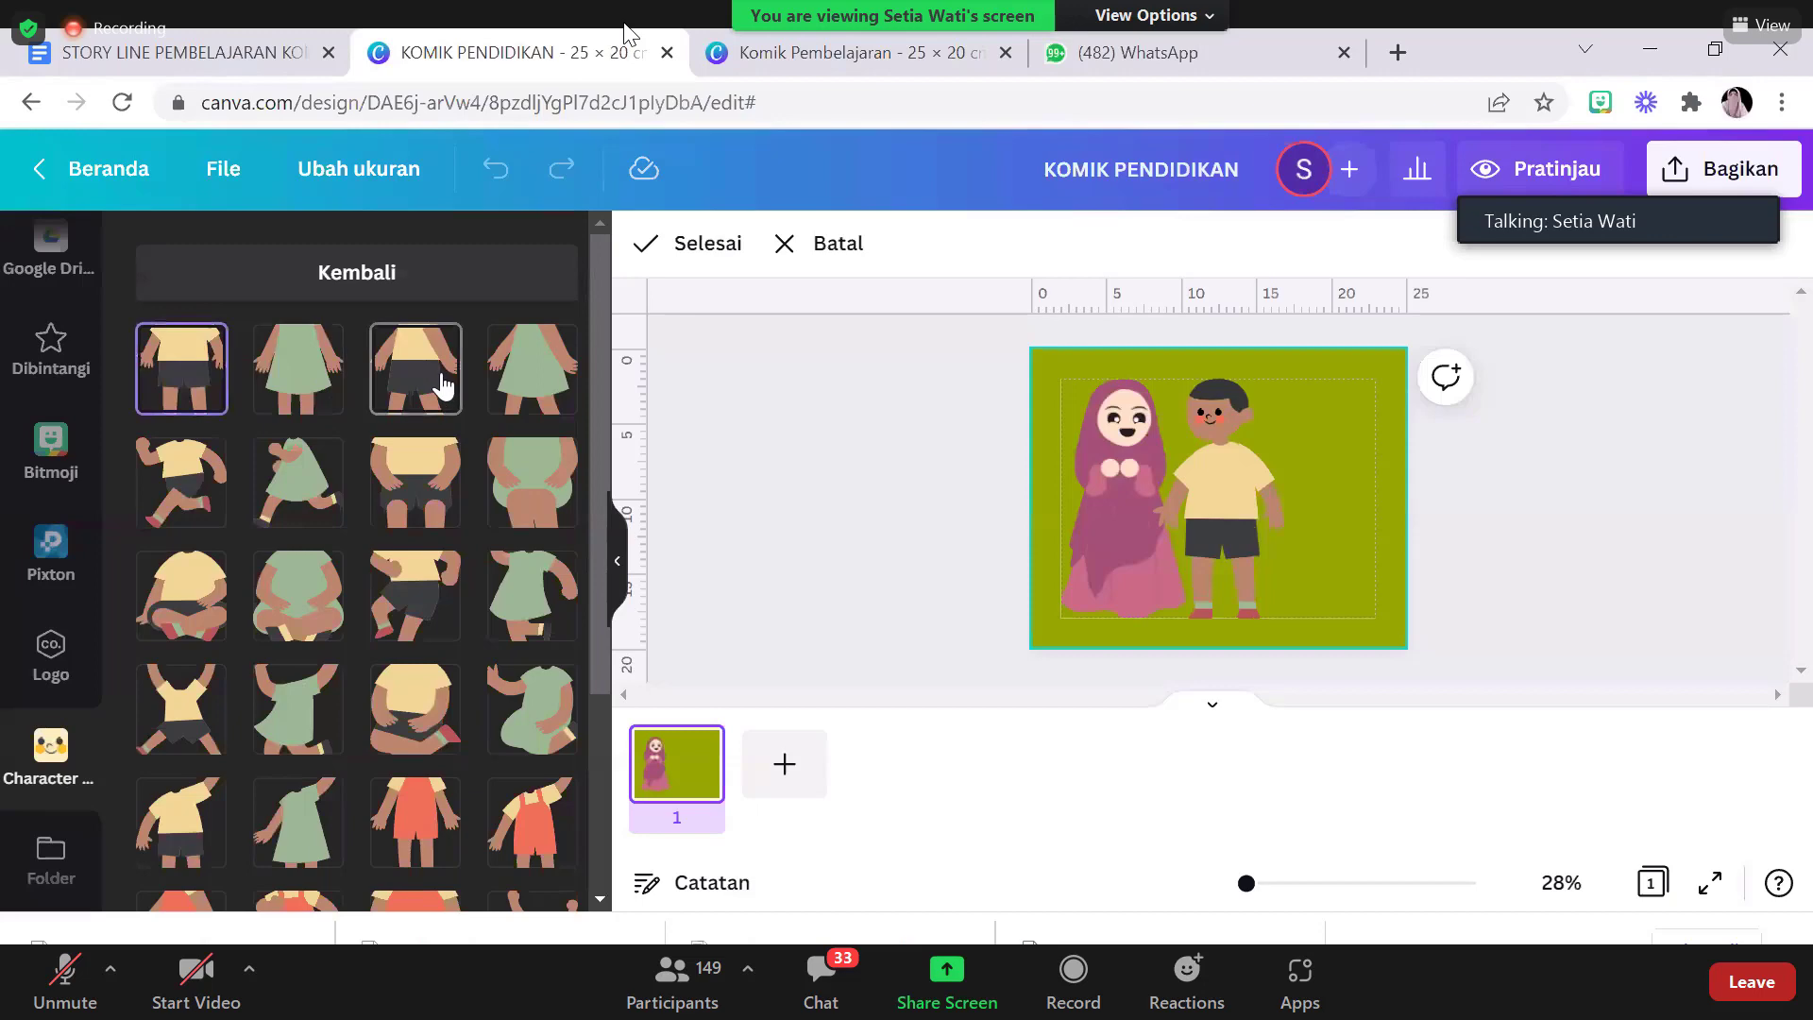
left_click(442, 387)
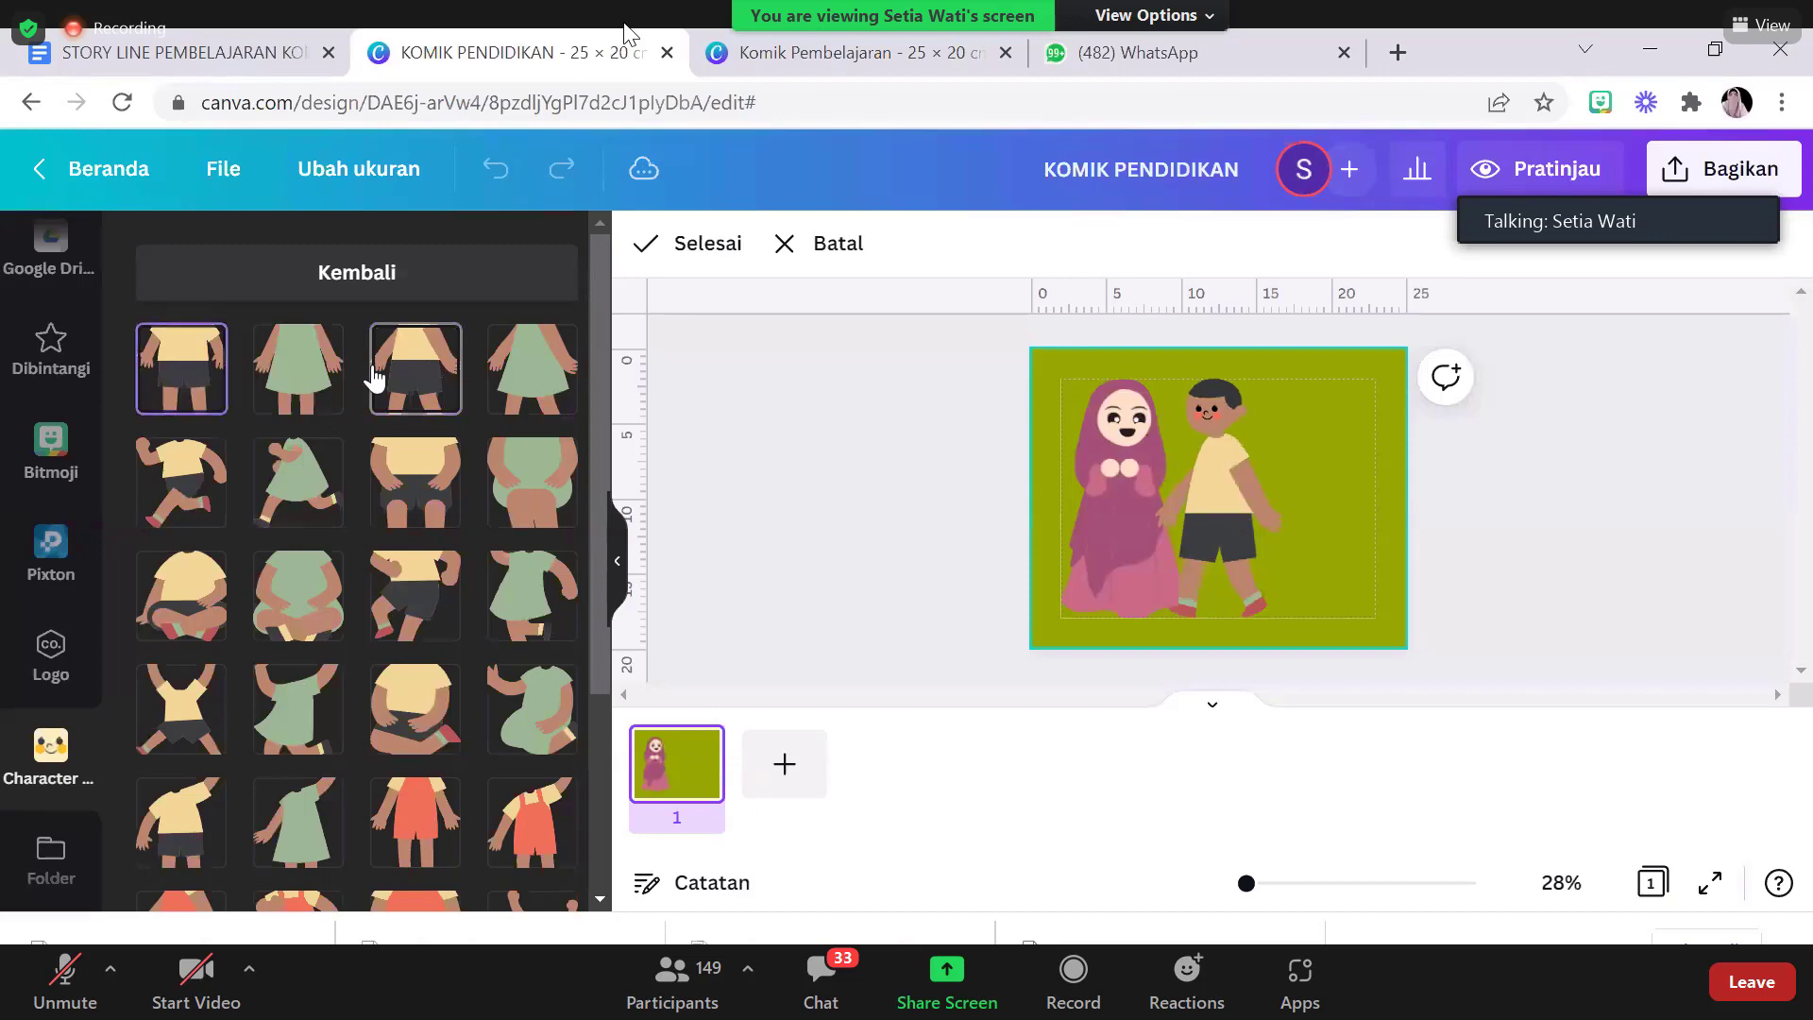
Try the longer black-haired head on the boy character, ending on the short black-haired head
left_click(344, 270)
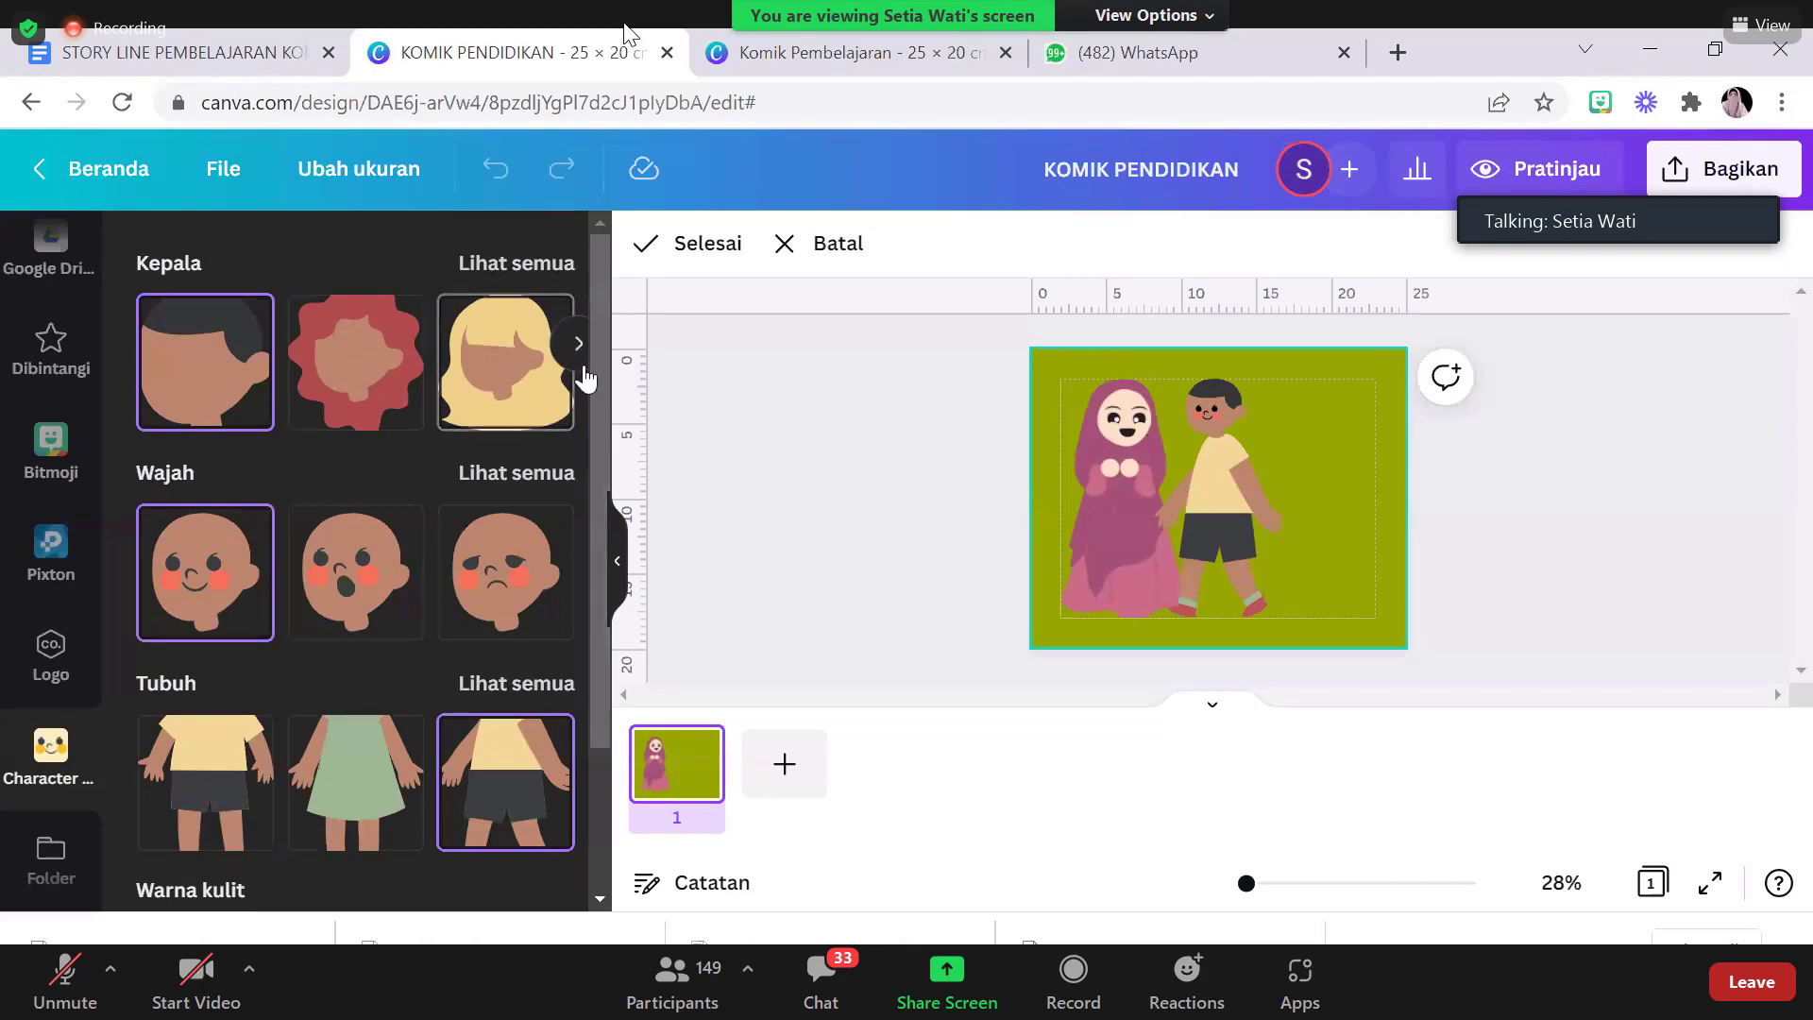
left_click(491, 269)
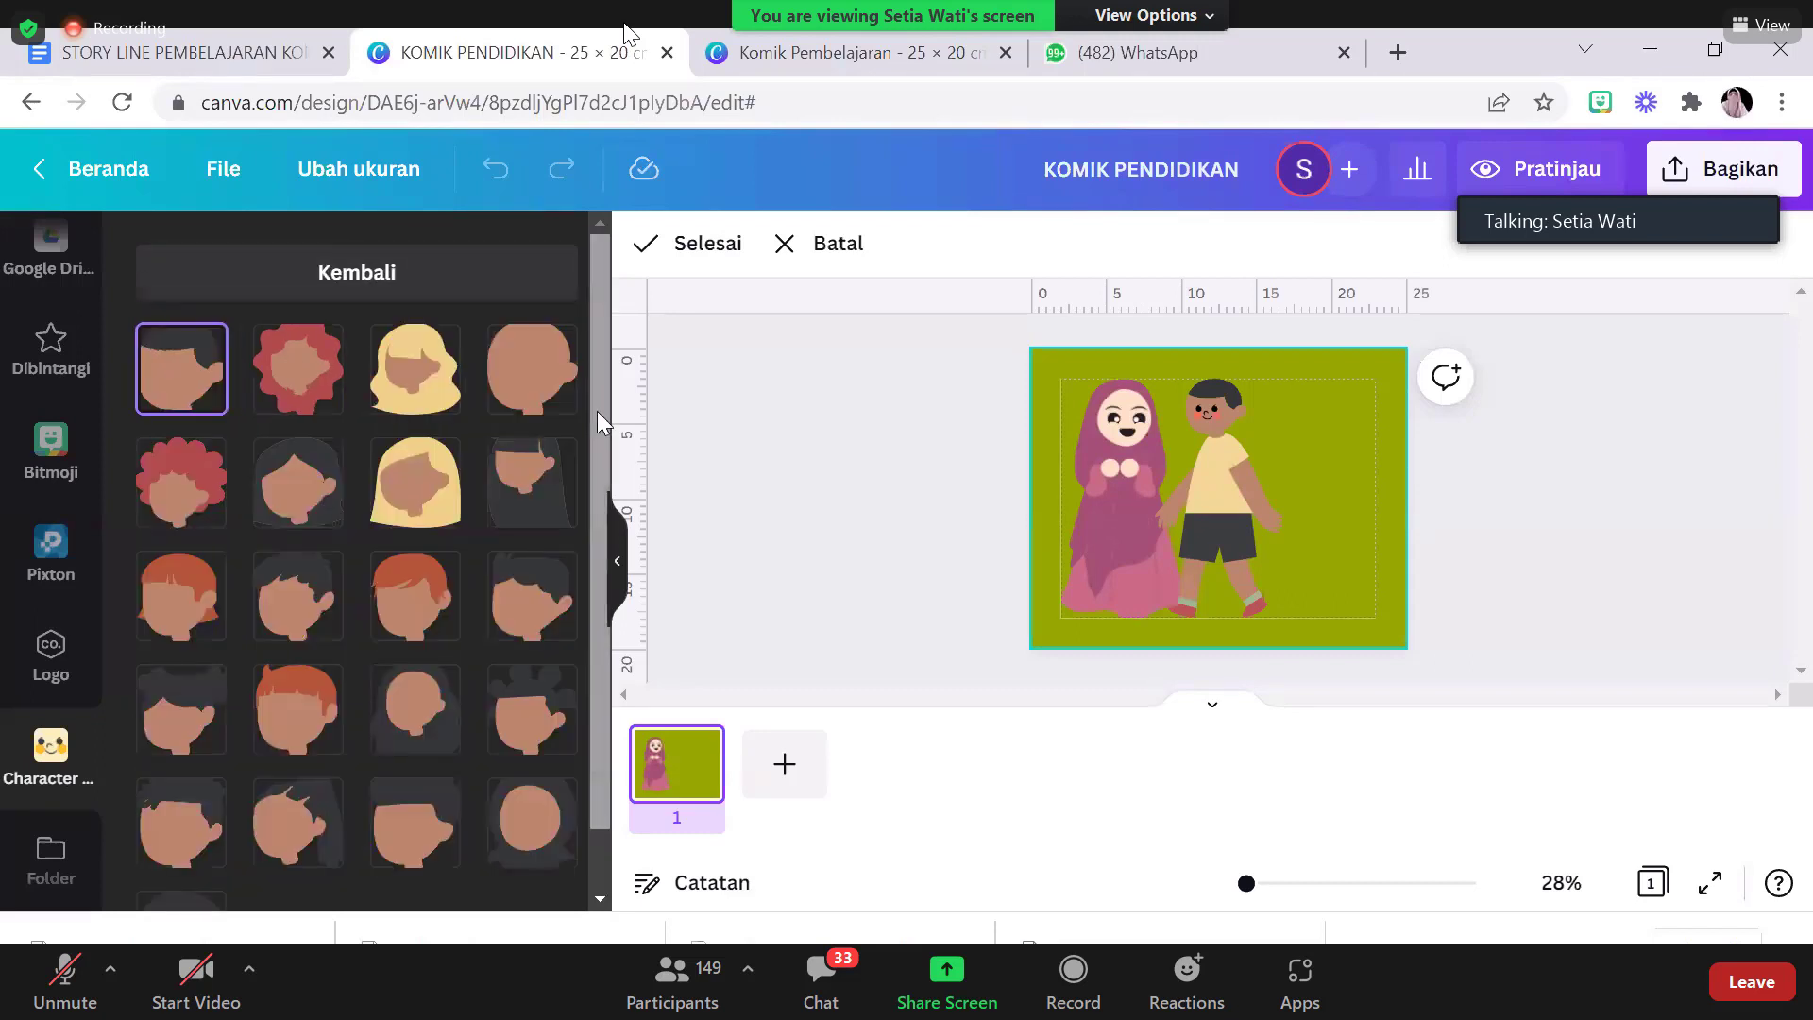
scroll(597, 411, "down", 1)
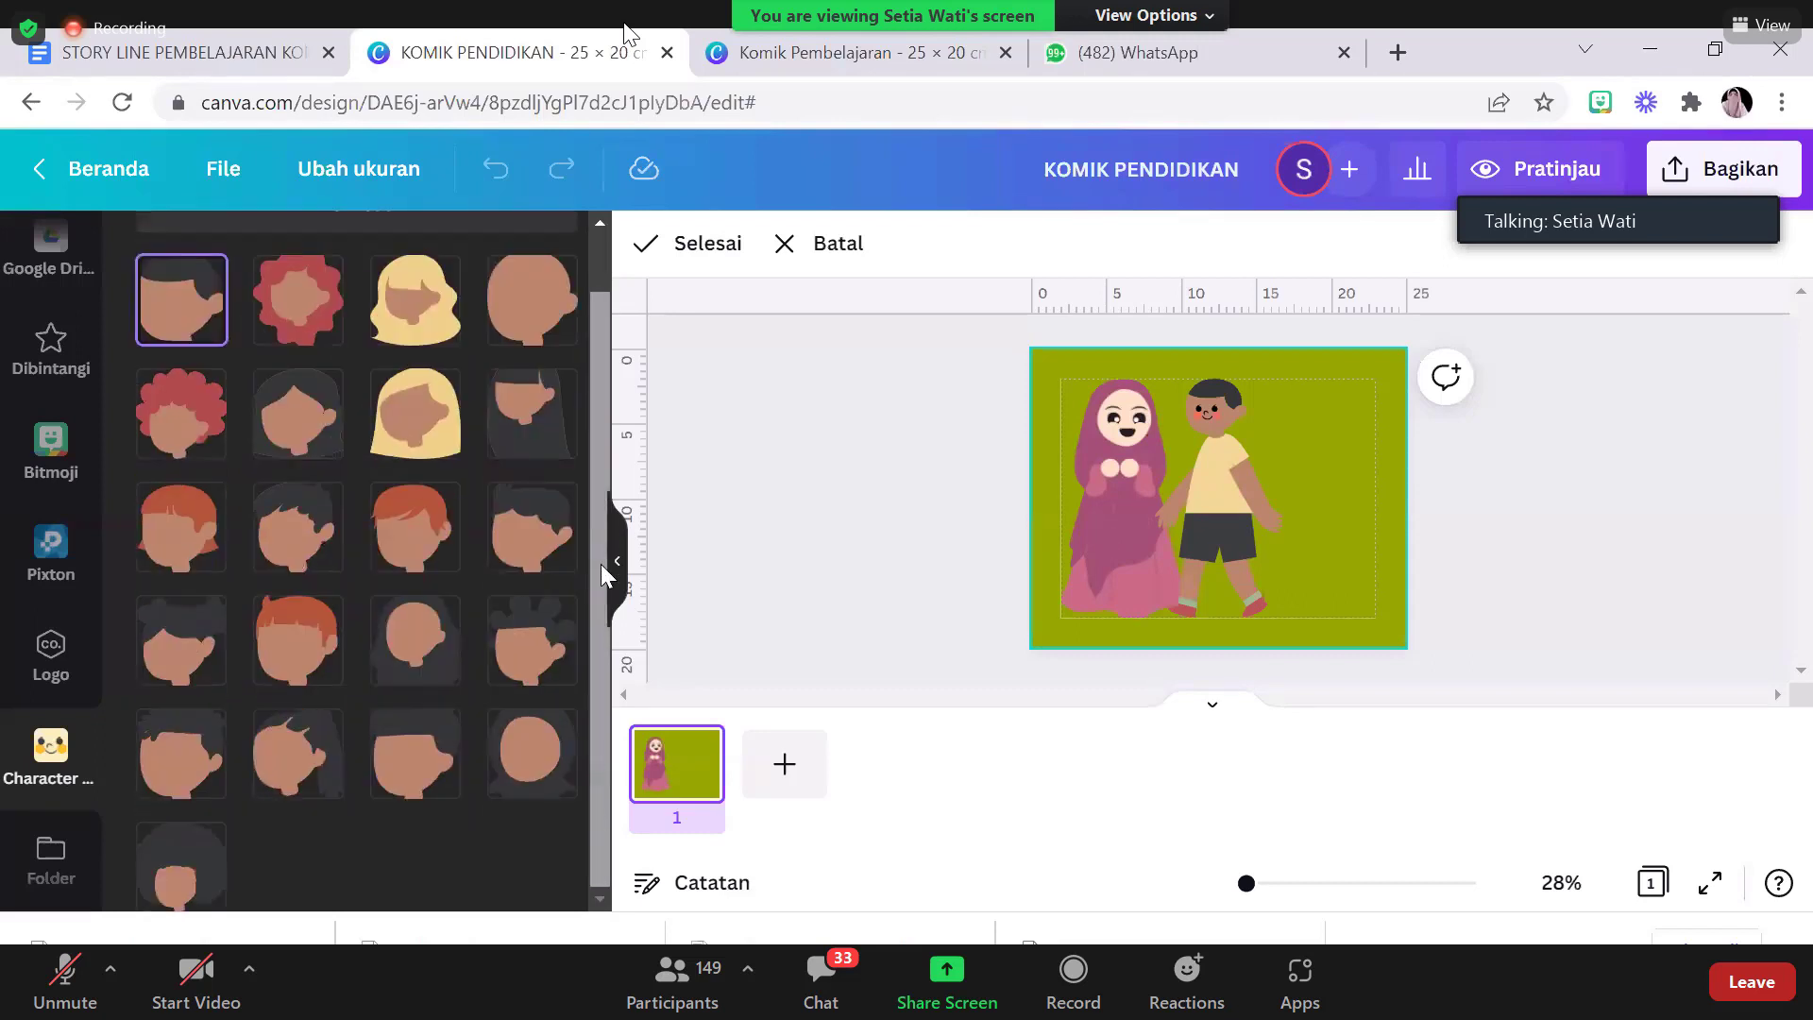
left_click(527, 756)
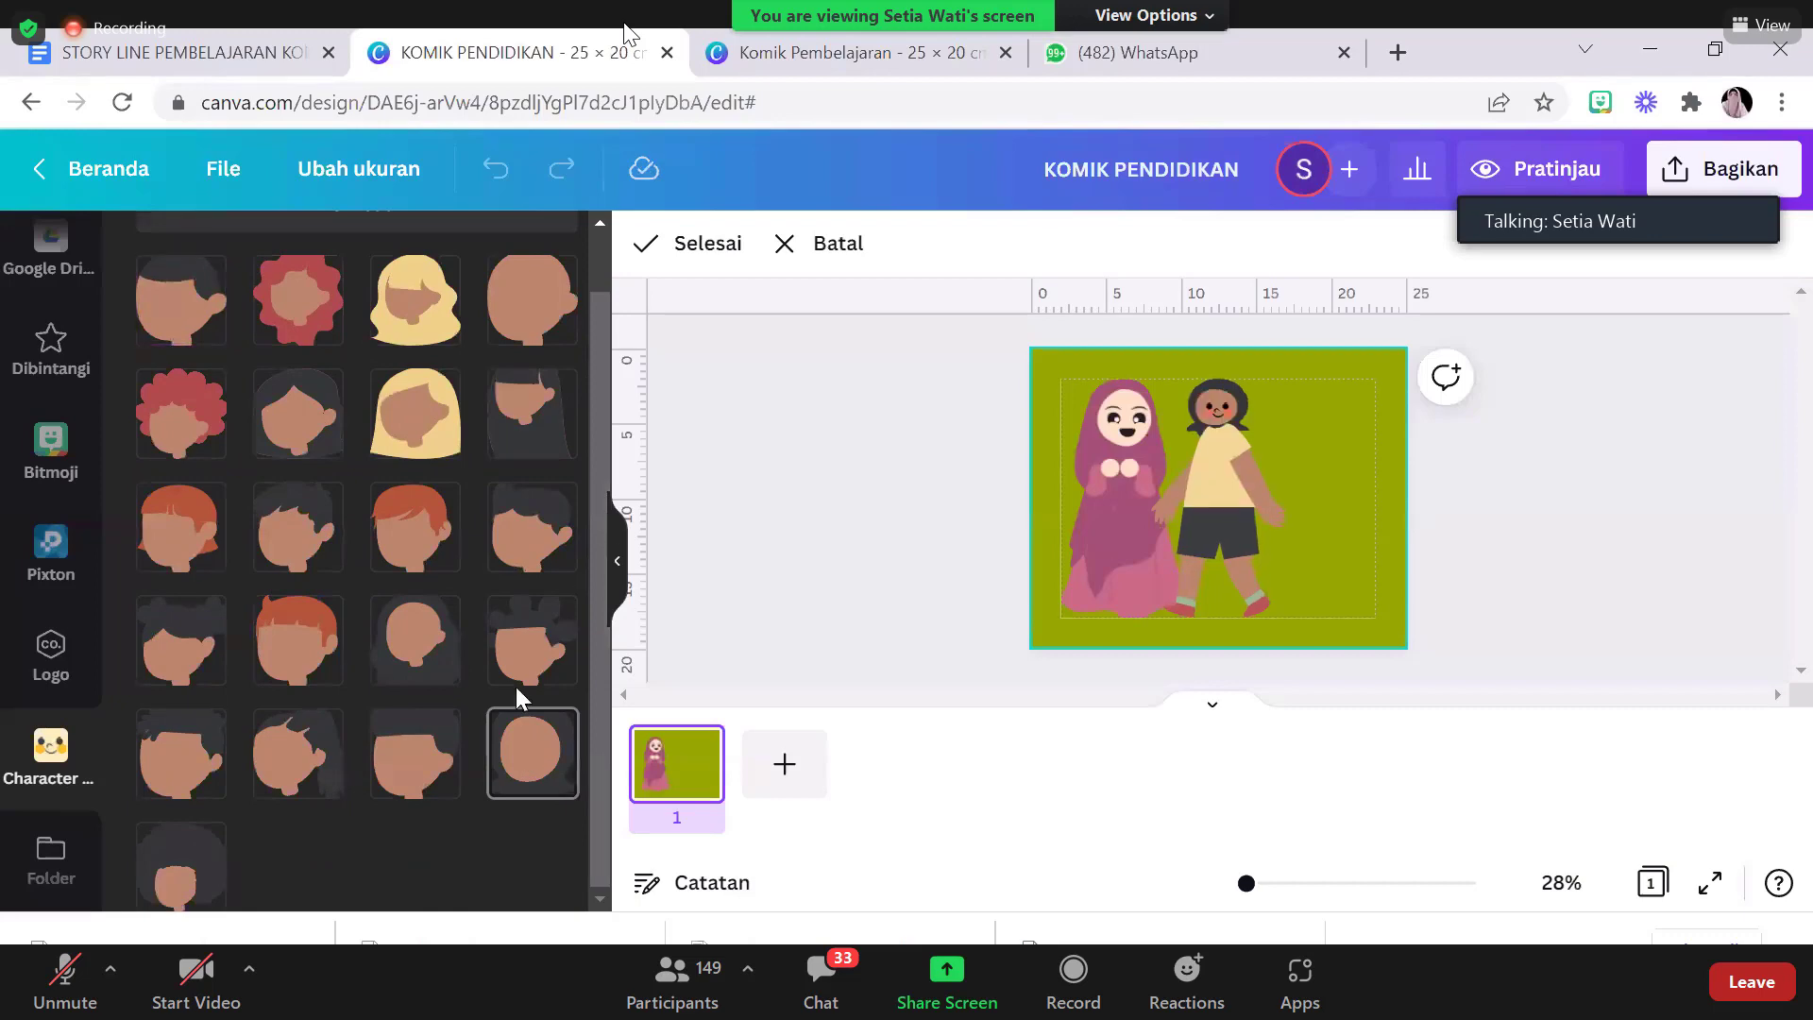
left_click(175, 307)
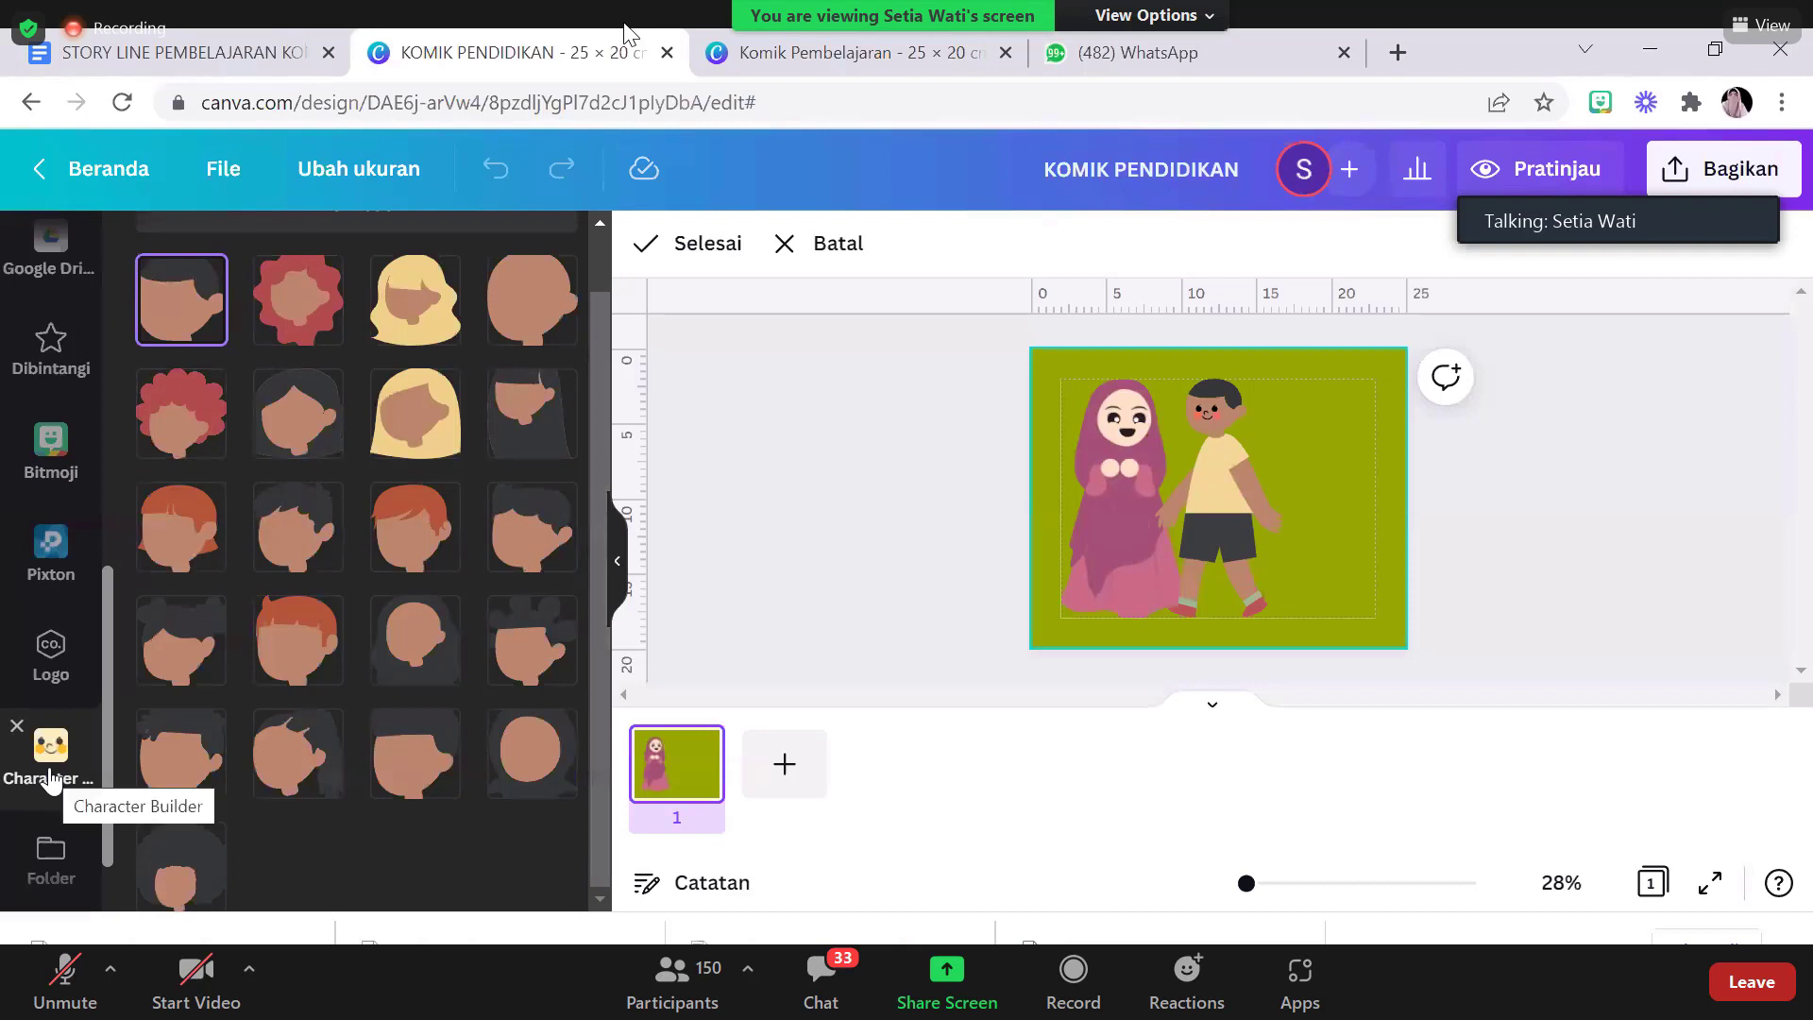
Remove the Character Builder app from the sidebar and delete the boy character from the page
left_click(18, 728)
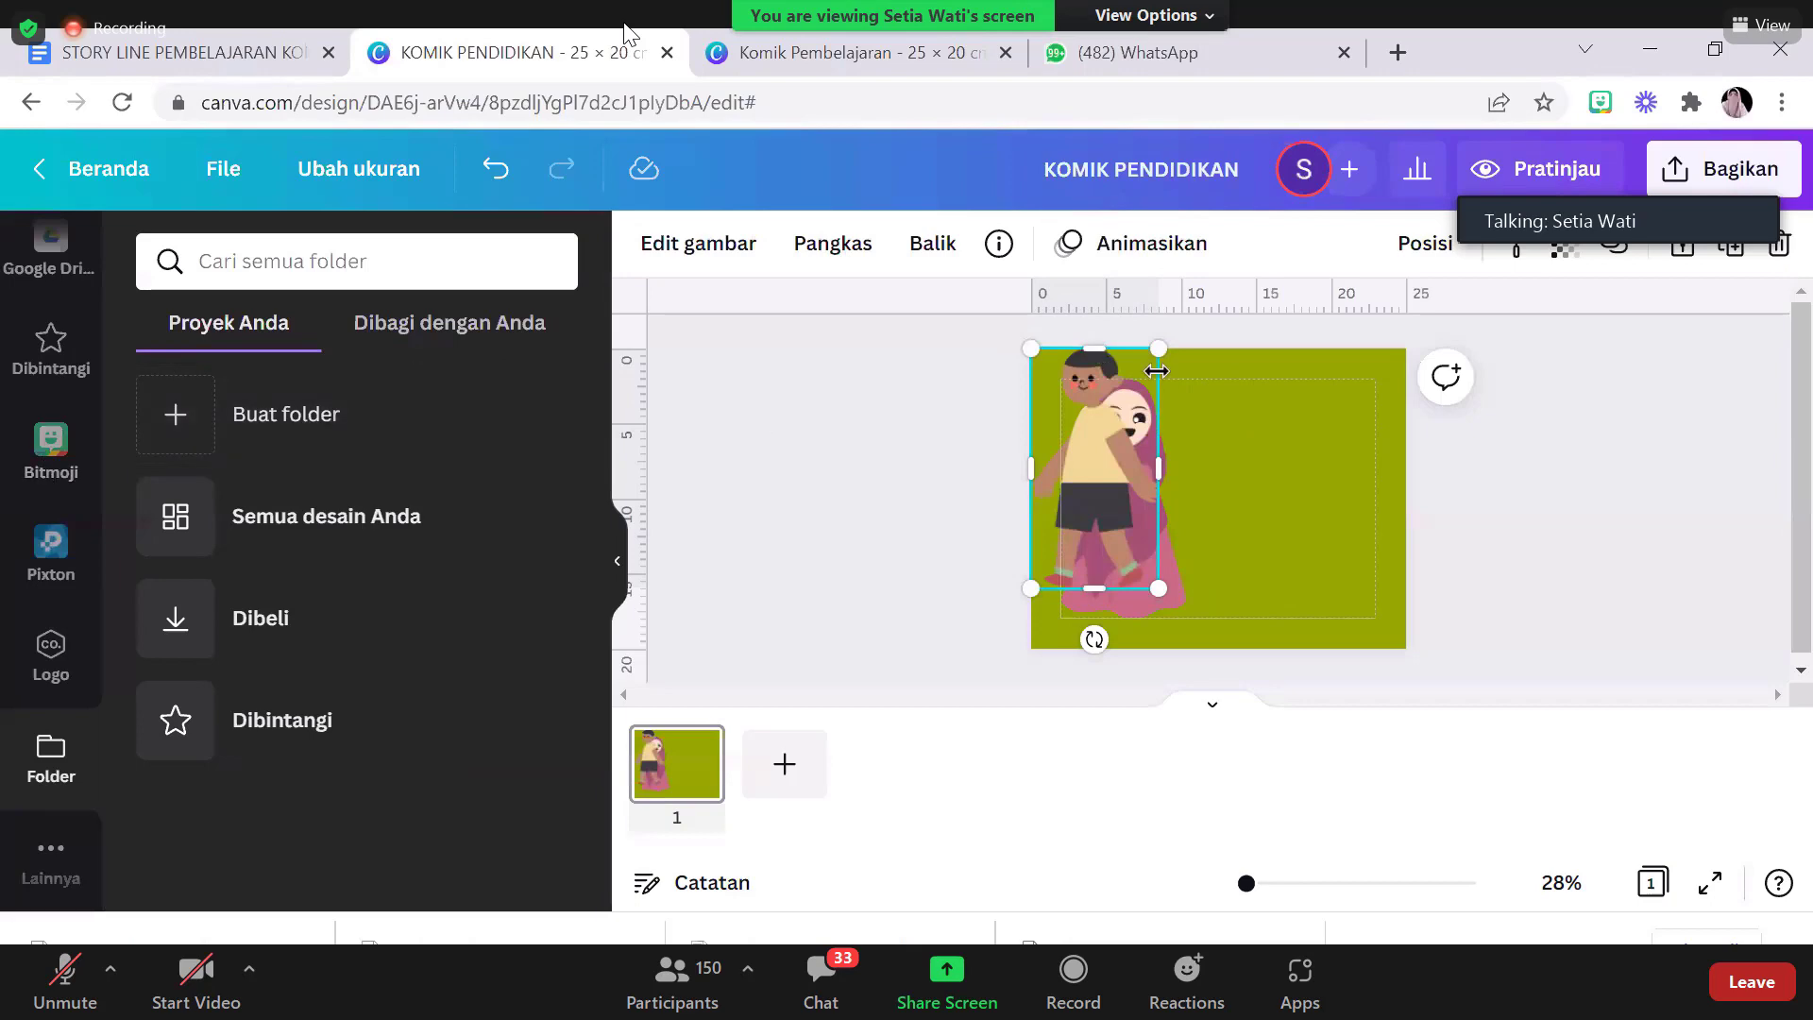
key("Delete")
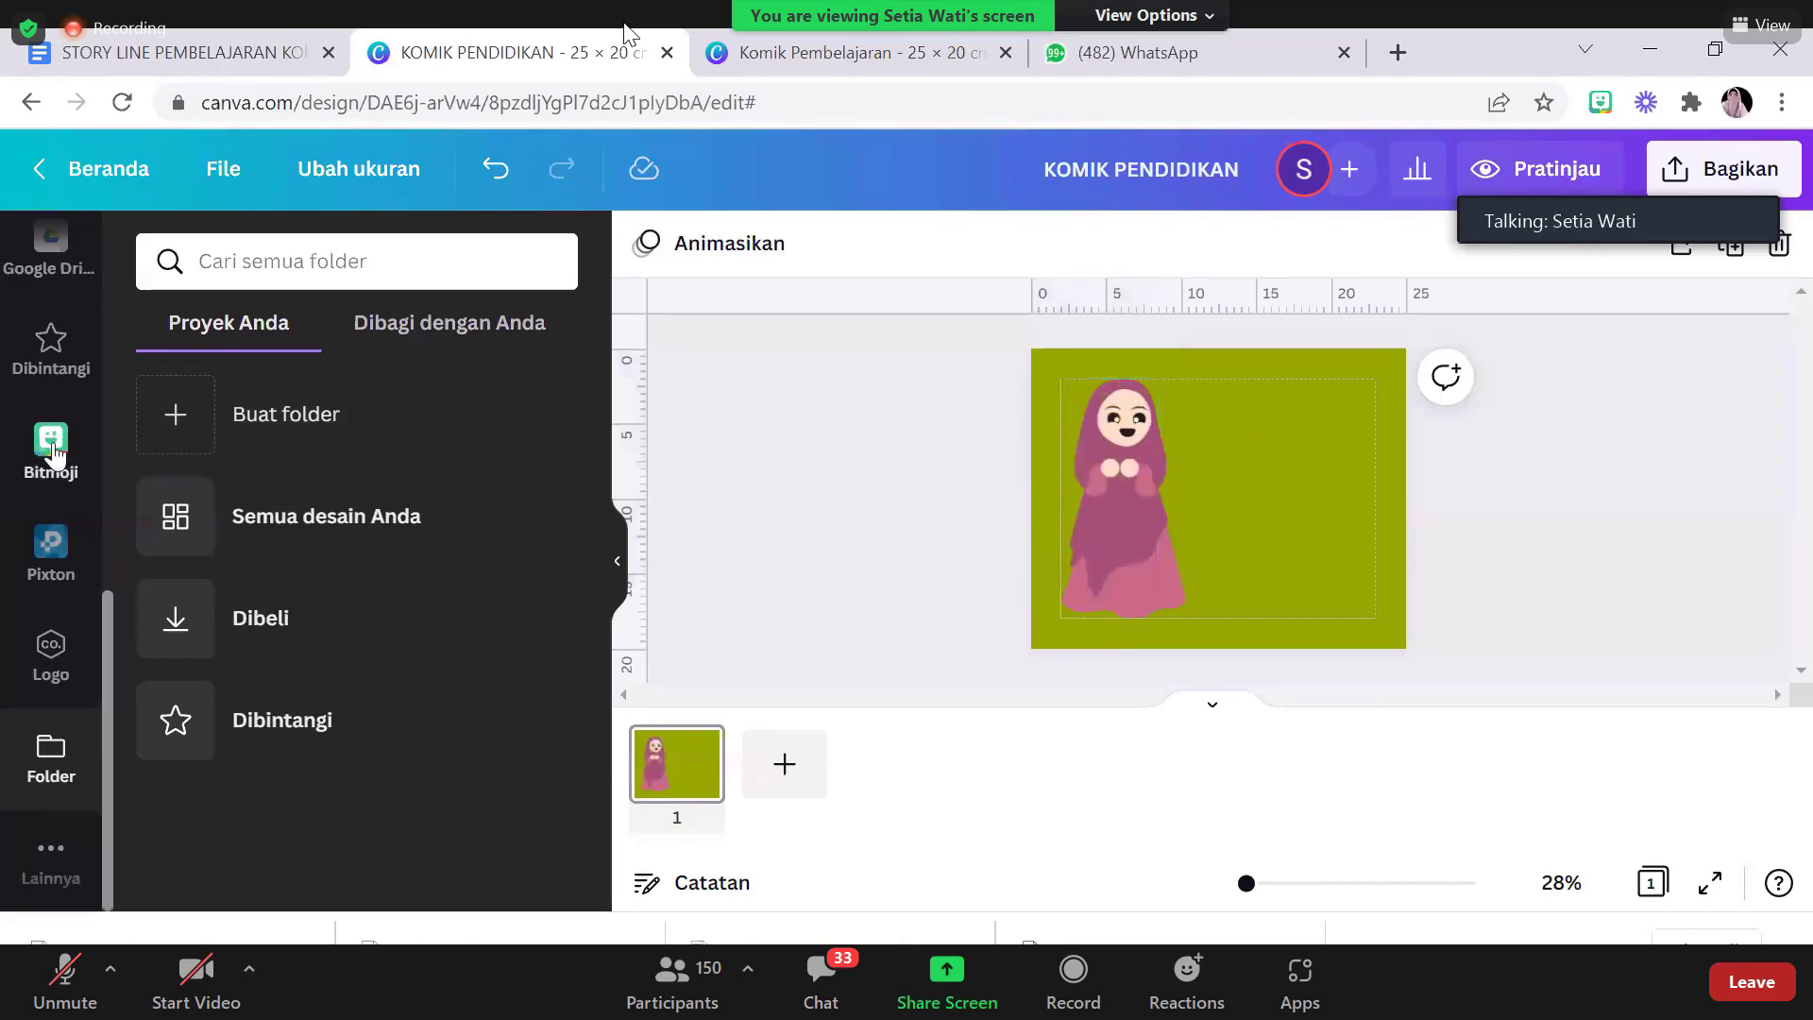
Open the Bitmoji app in the design, try to connect its account, and collapse the side panel
left_click(52, 452)
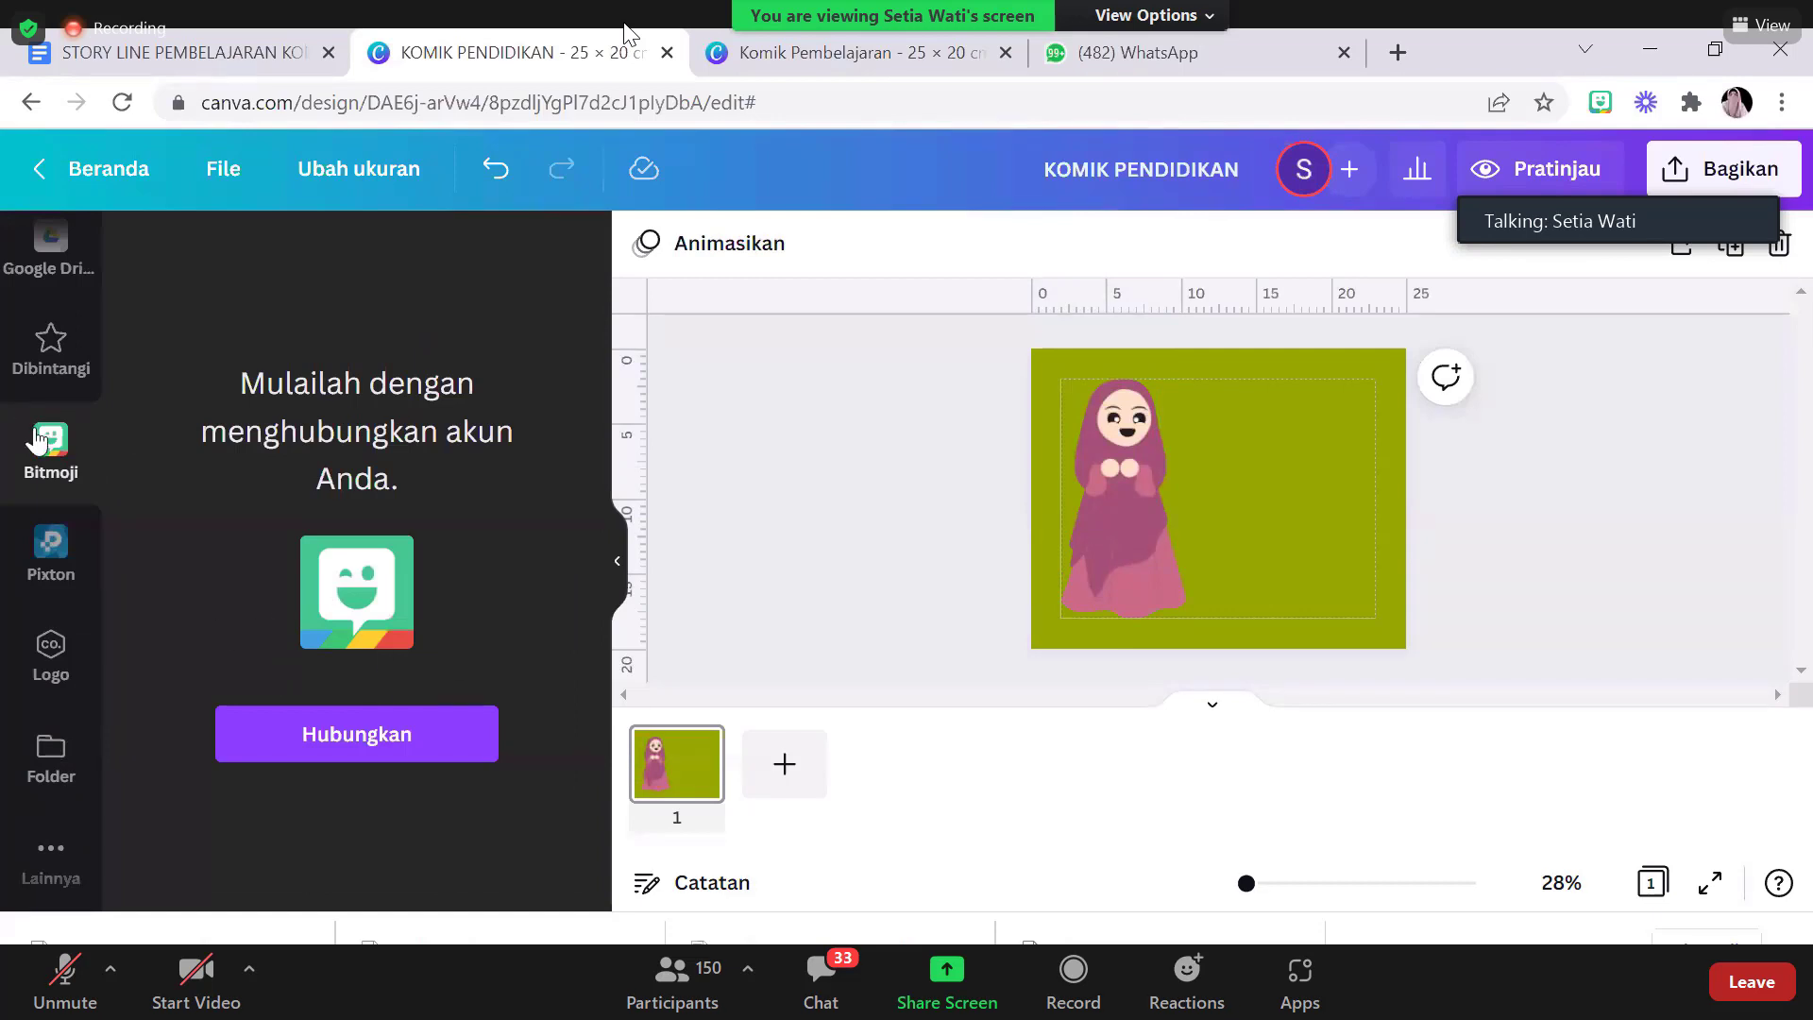
left_click(384, 745)
left_click(619, 561)
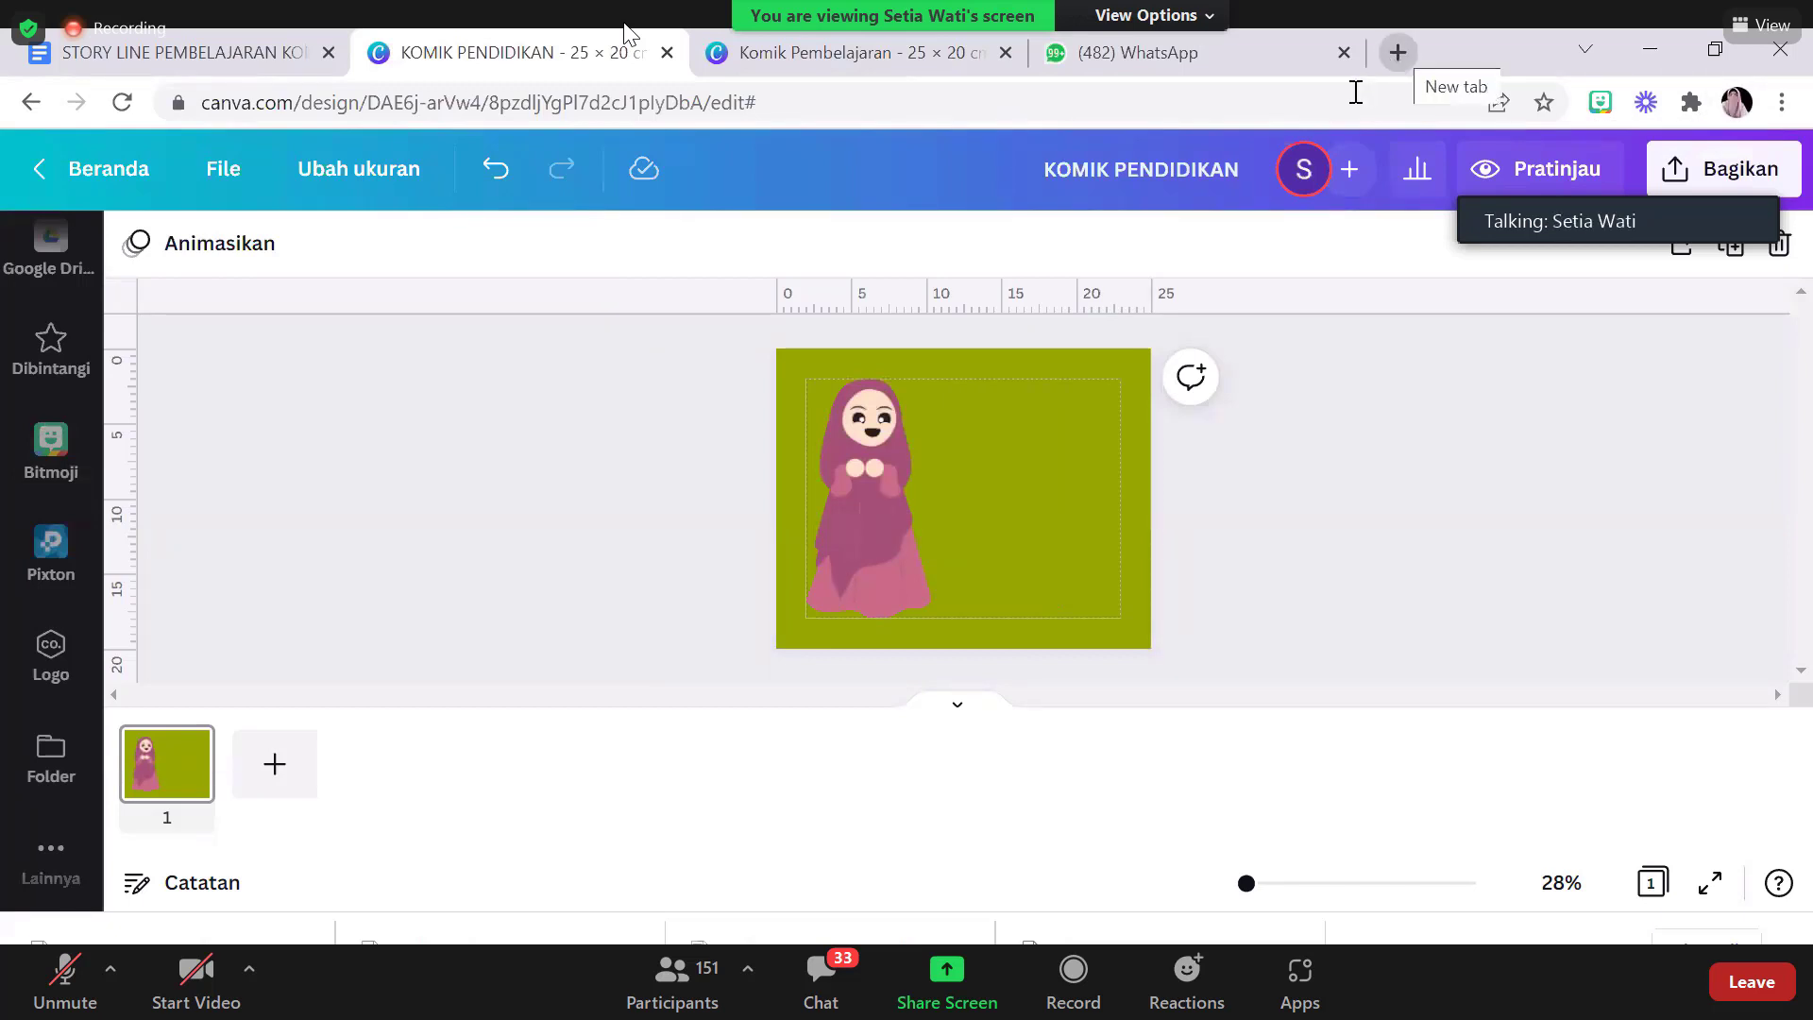
Search Google for BITMOJI in a new browser tab and open the official bitmoji.com site
left_click(1397, 53)
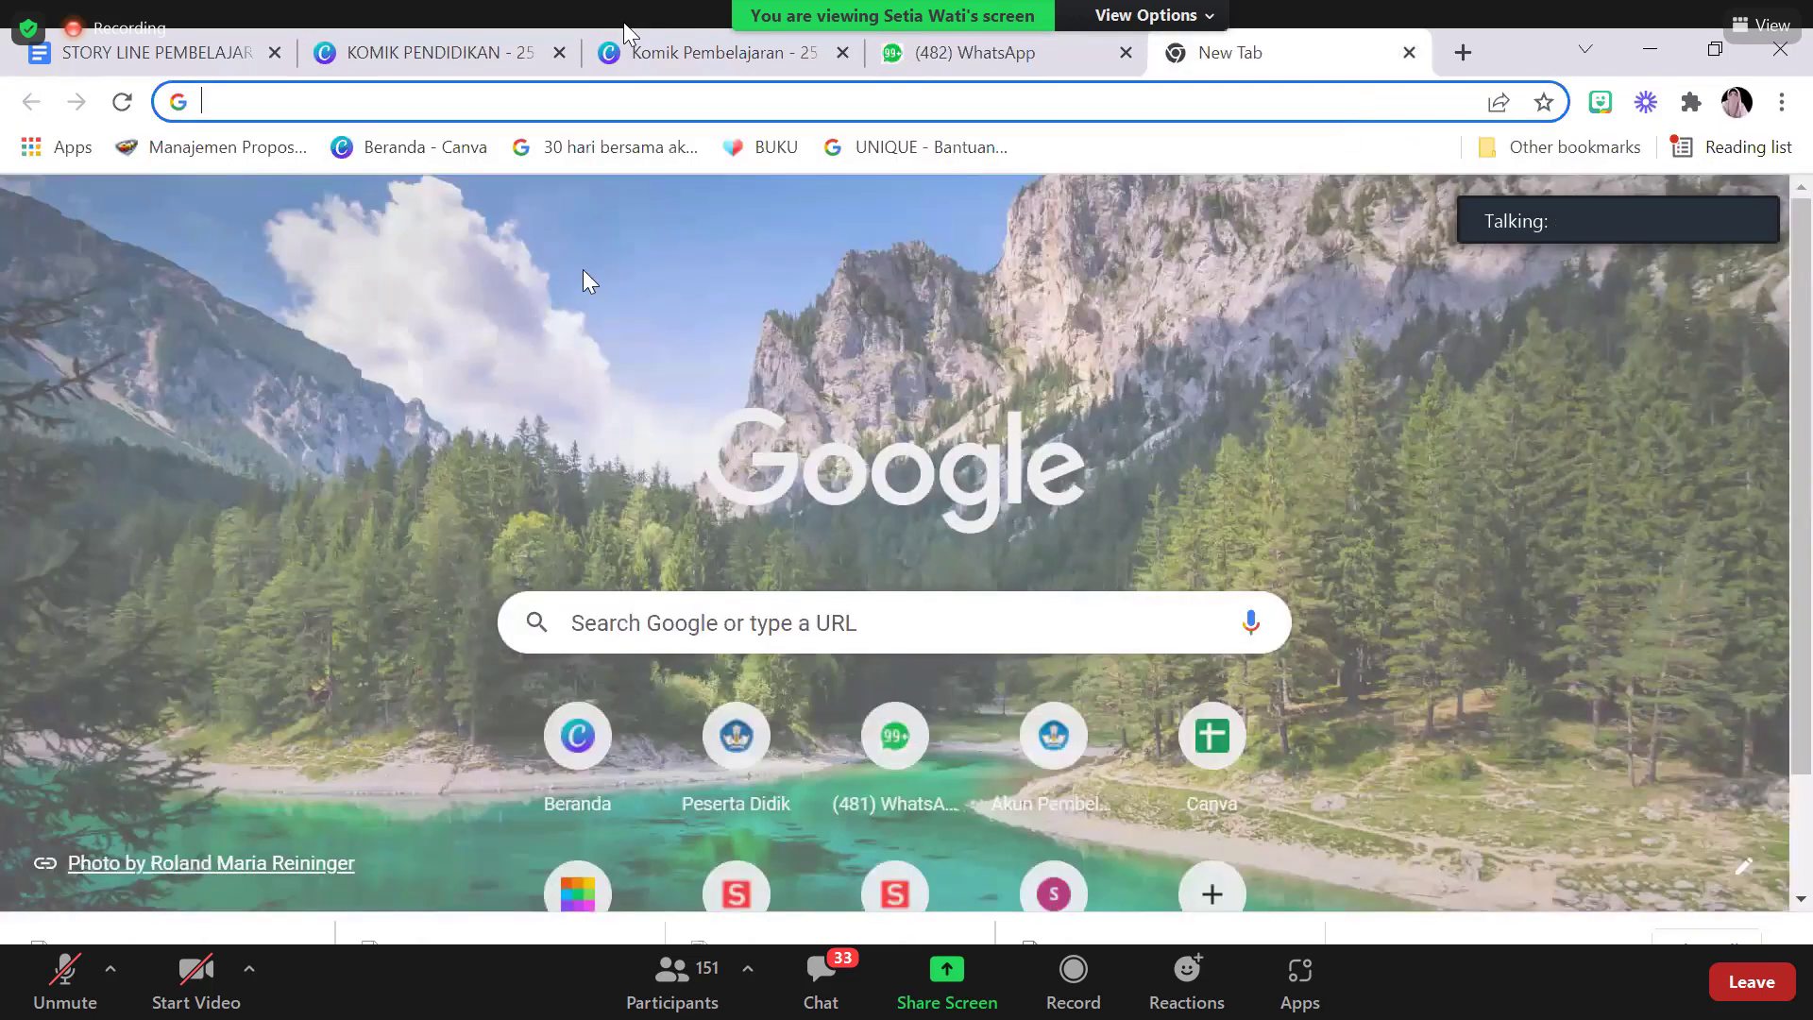
type("BITMOJI")
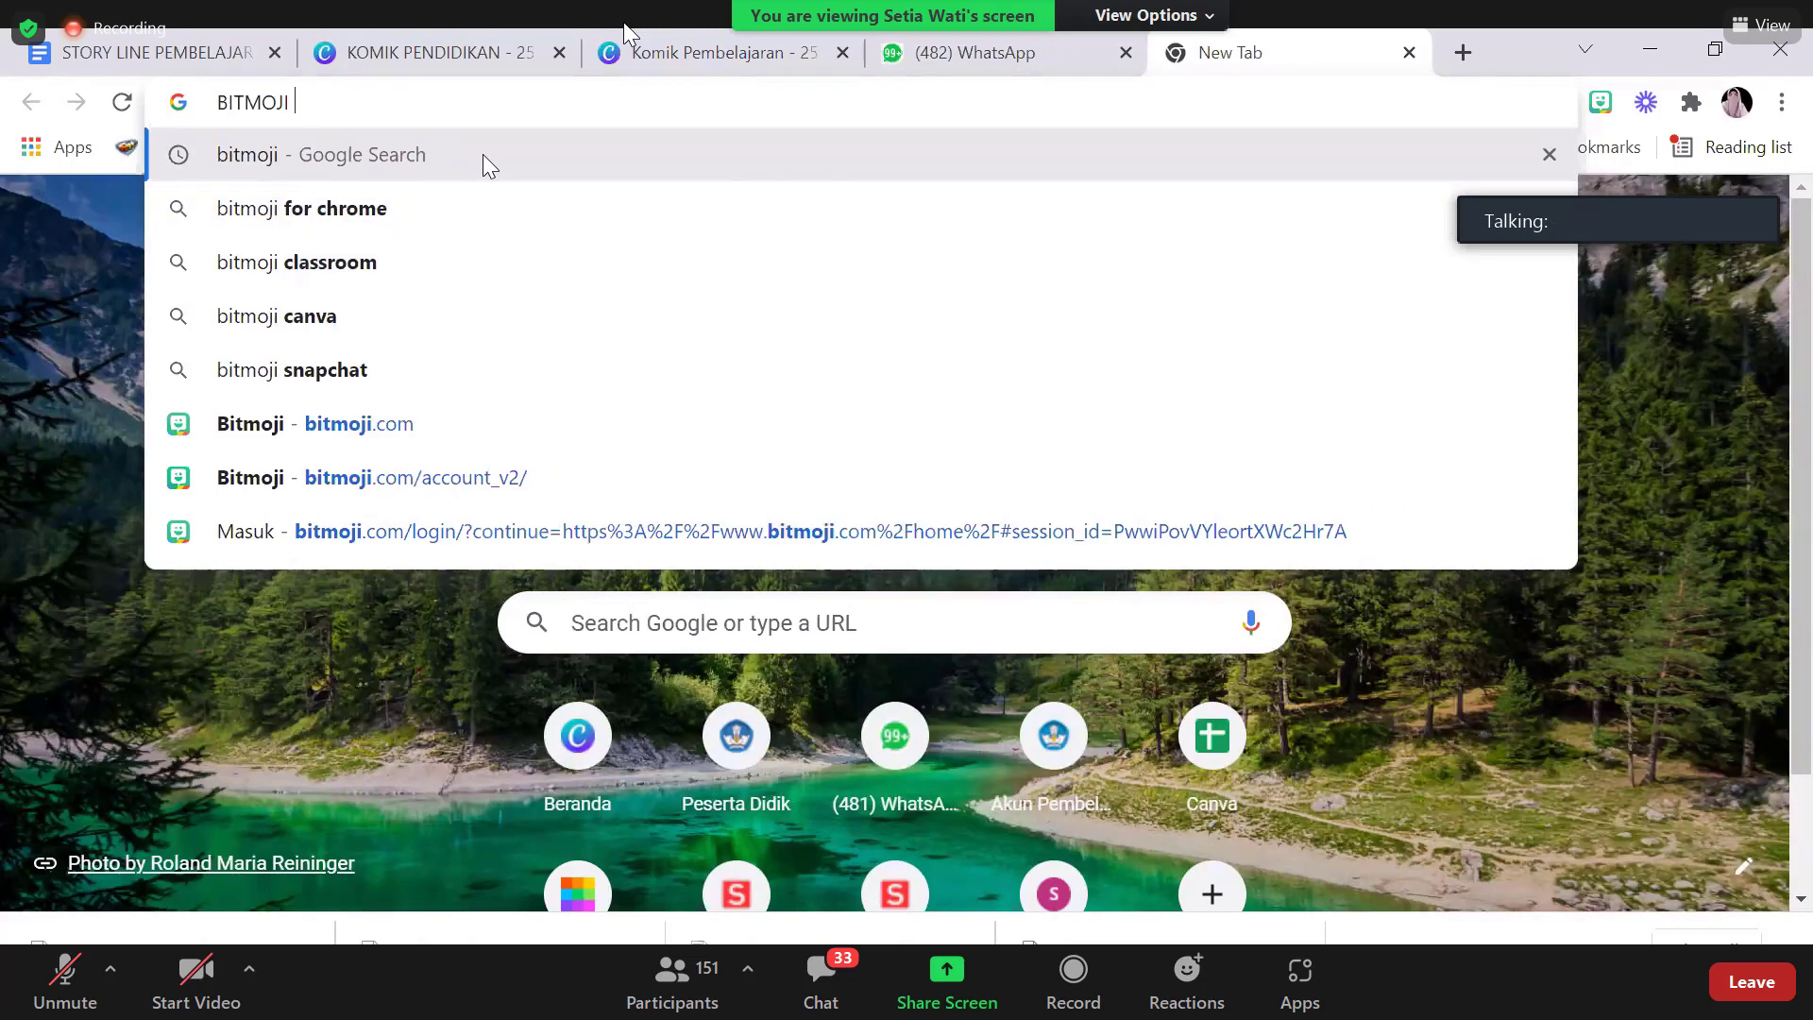
key("Return")
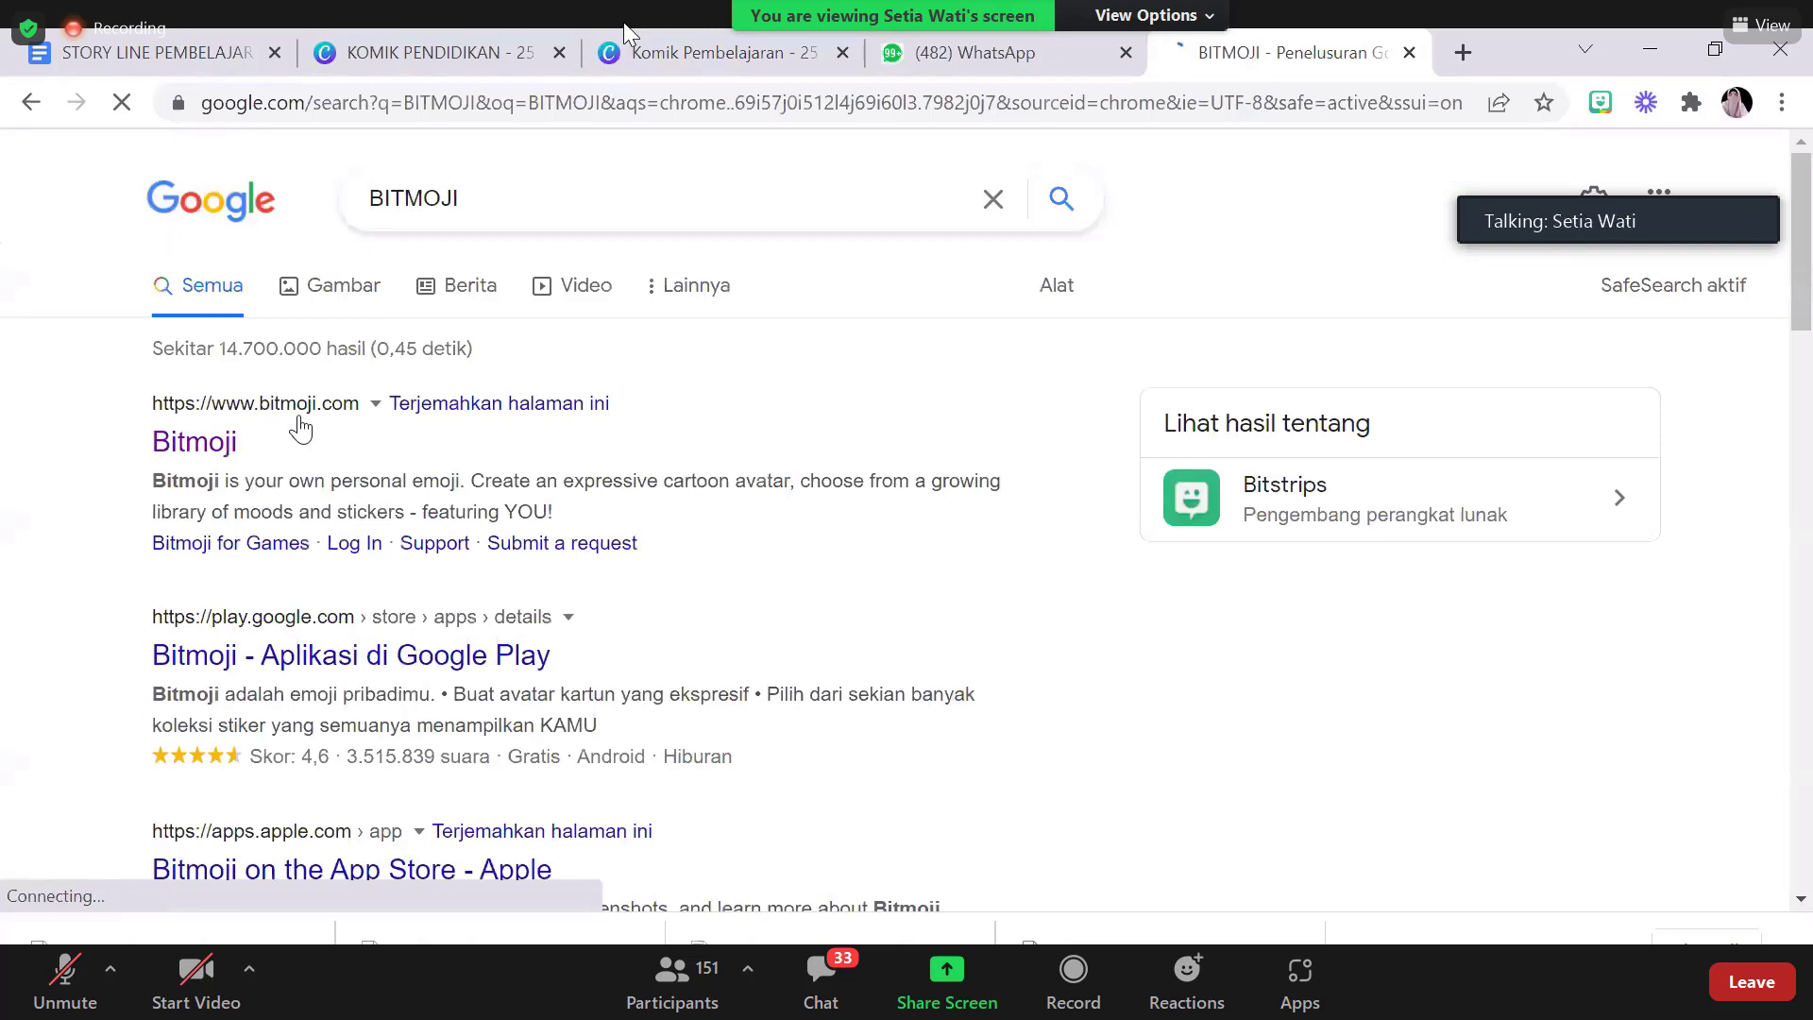
left_click(300, 425)
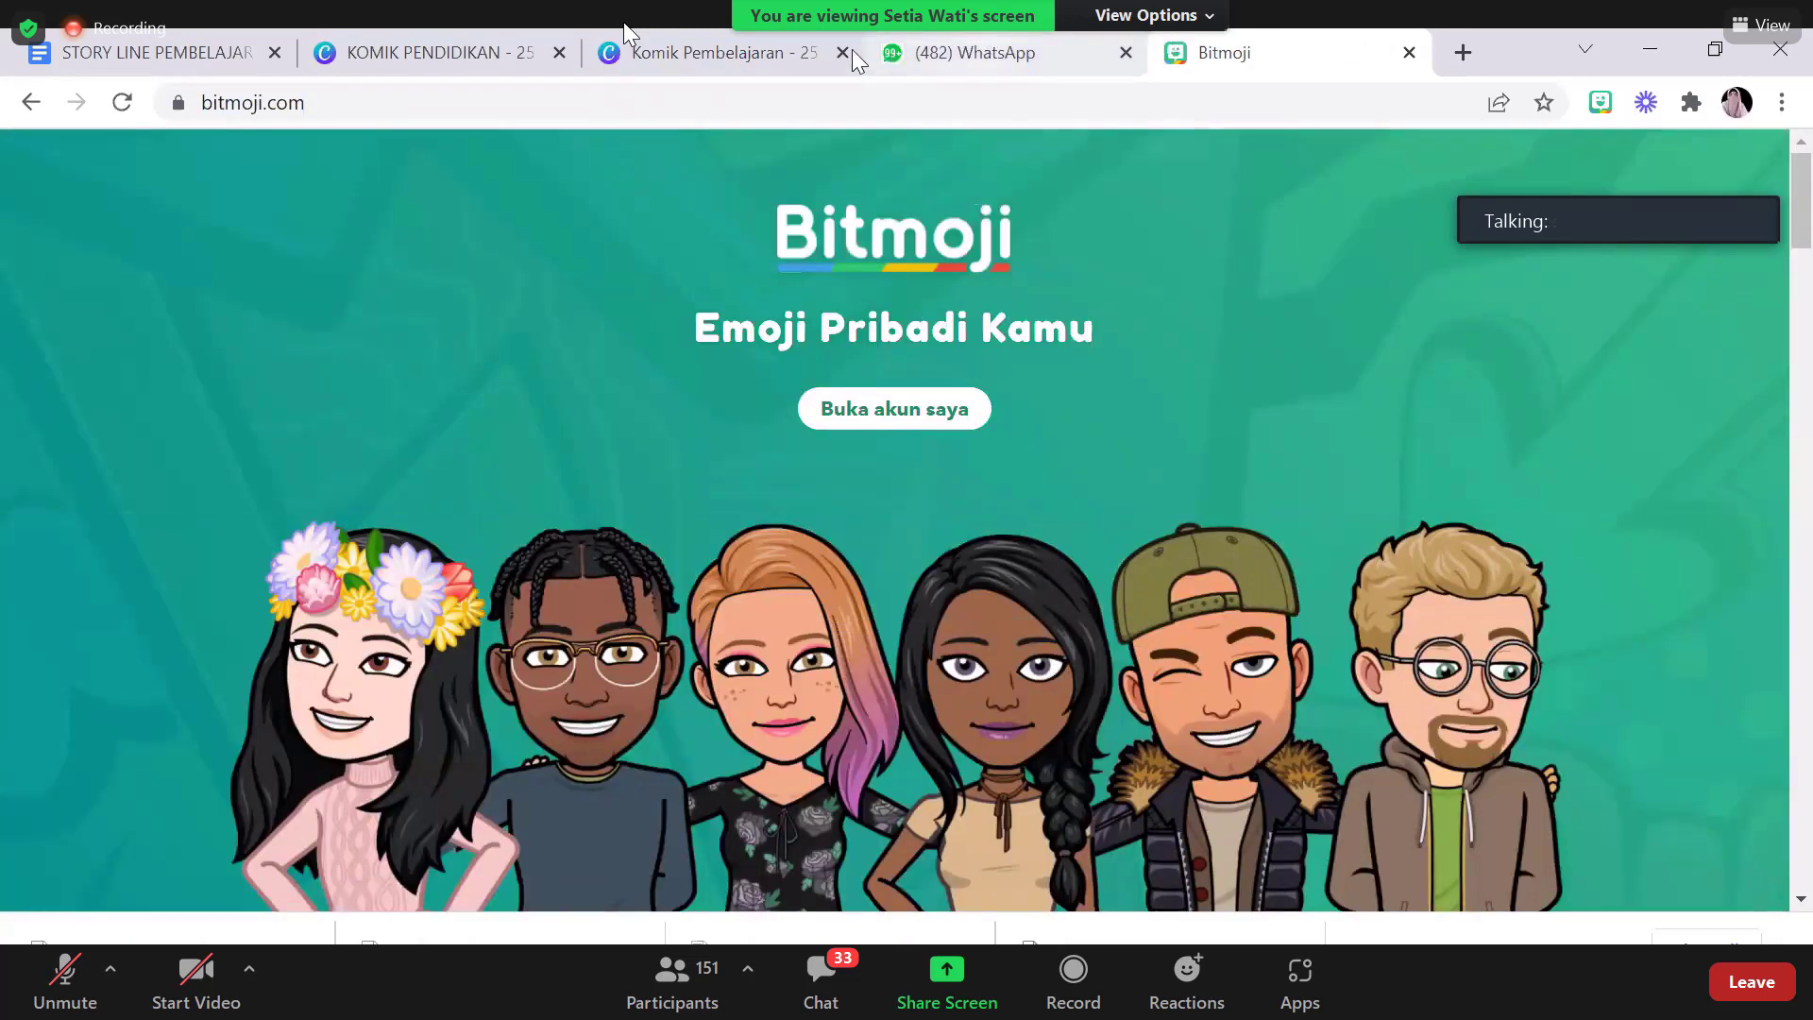
left_click(460, 57)
left_click(1273, 54)
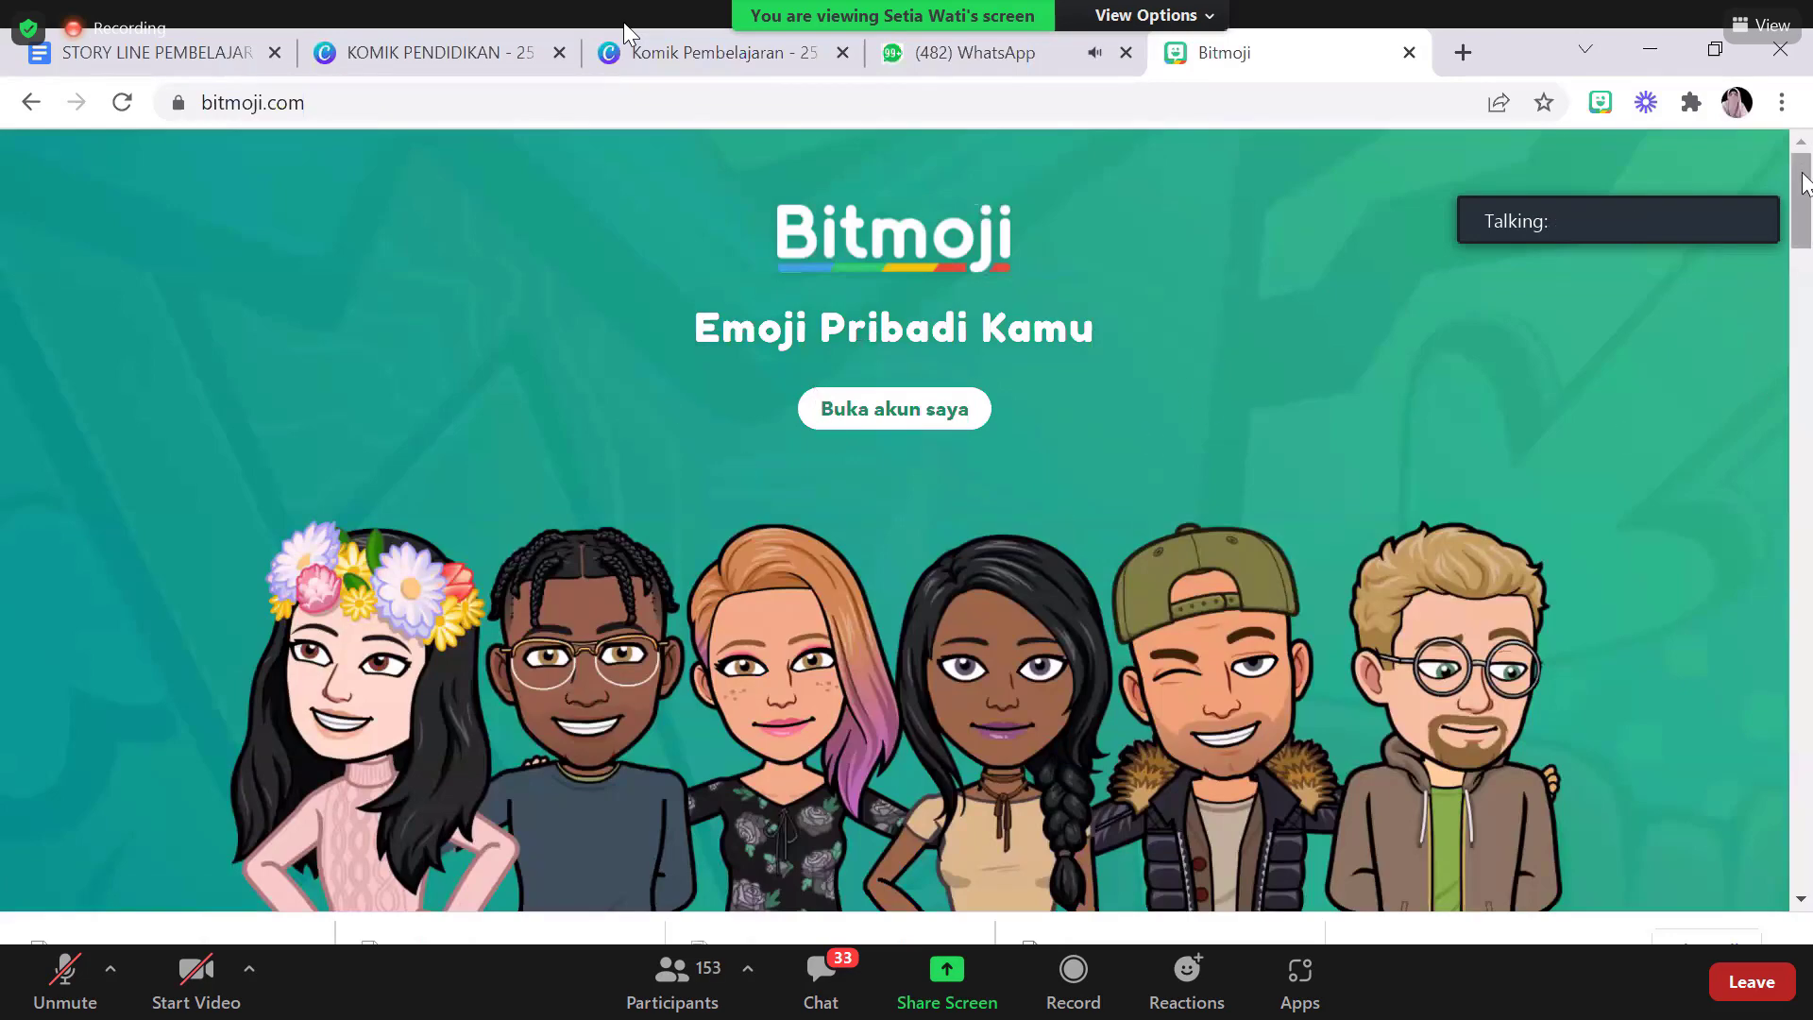
Sign in to the Bitmoji website with the saved e-mail and password and look over the account management page
left_click(918, 427)
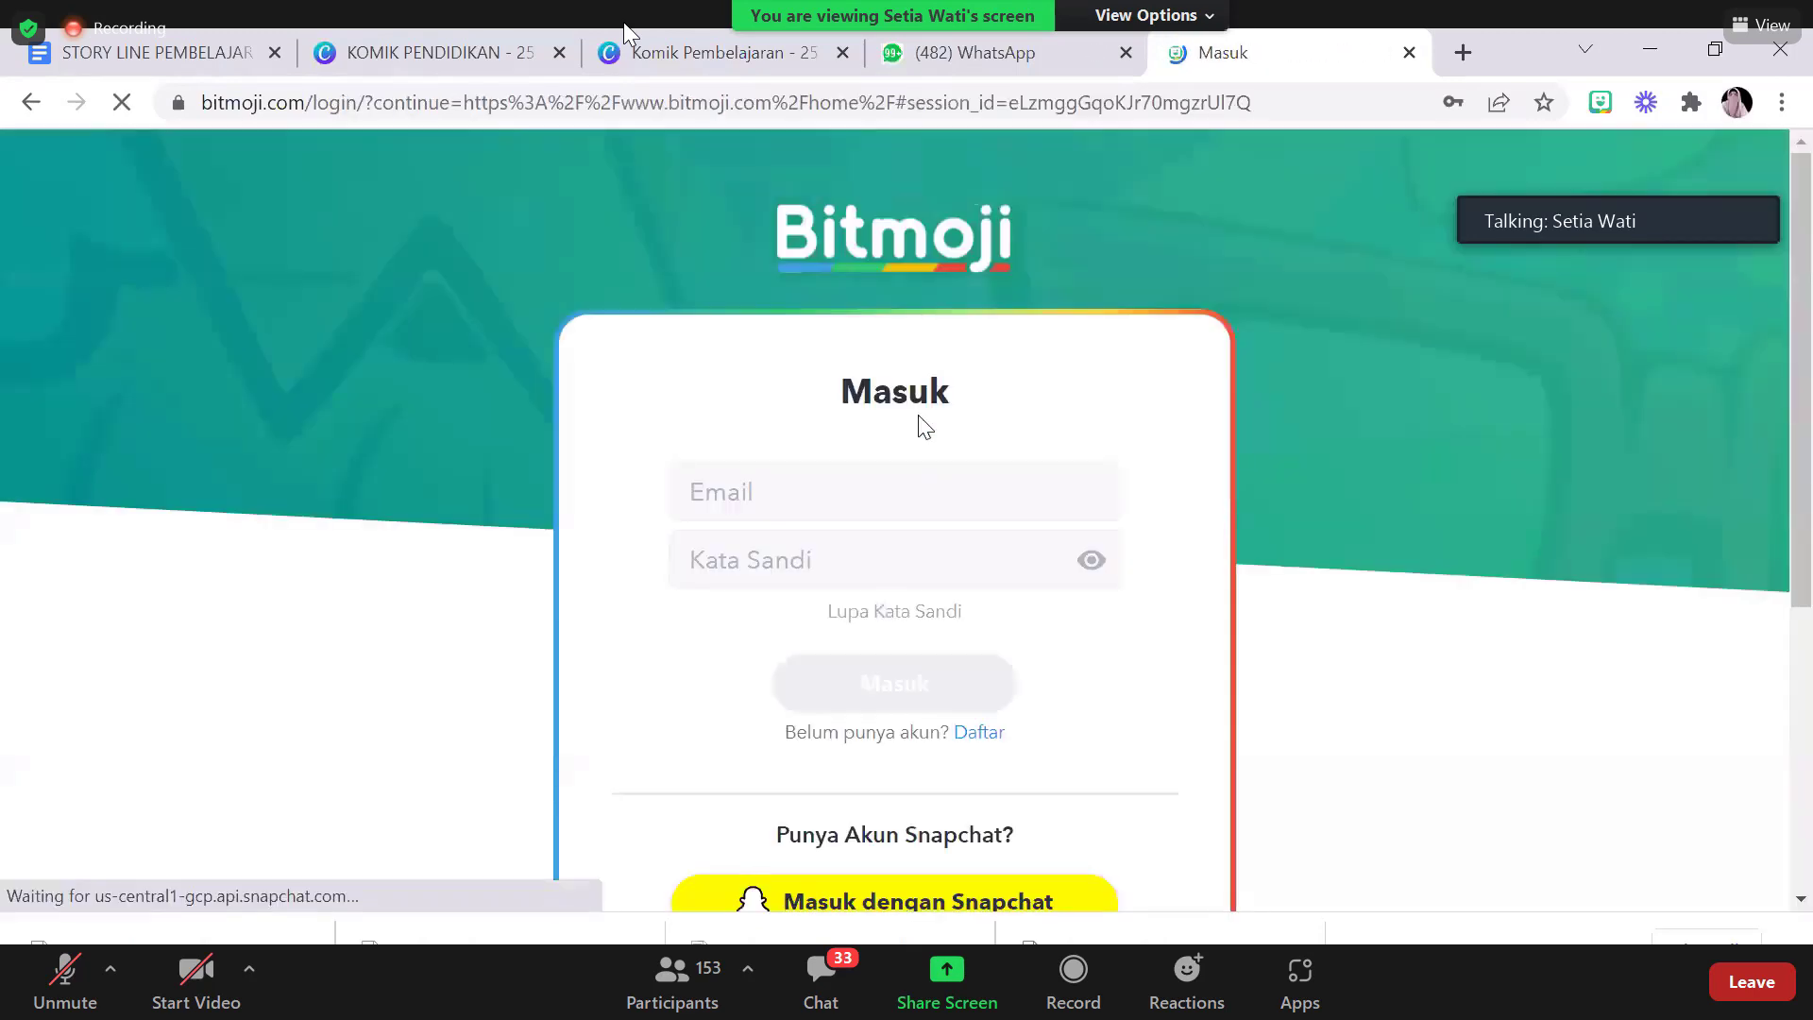
scroll(1805, 271, "down", 2)
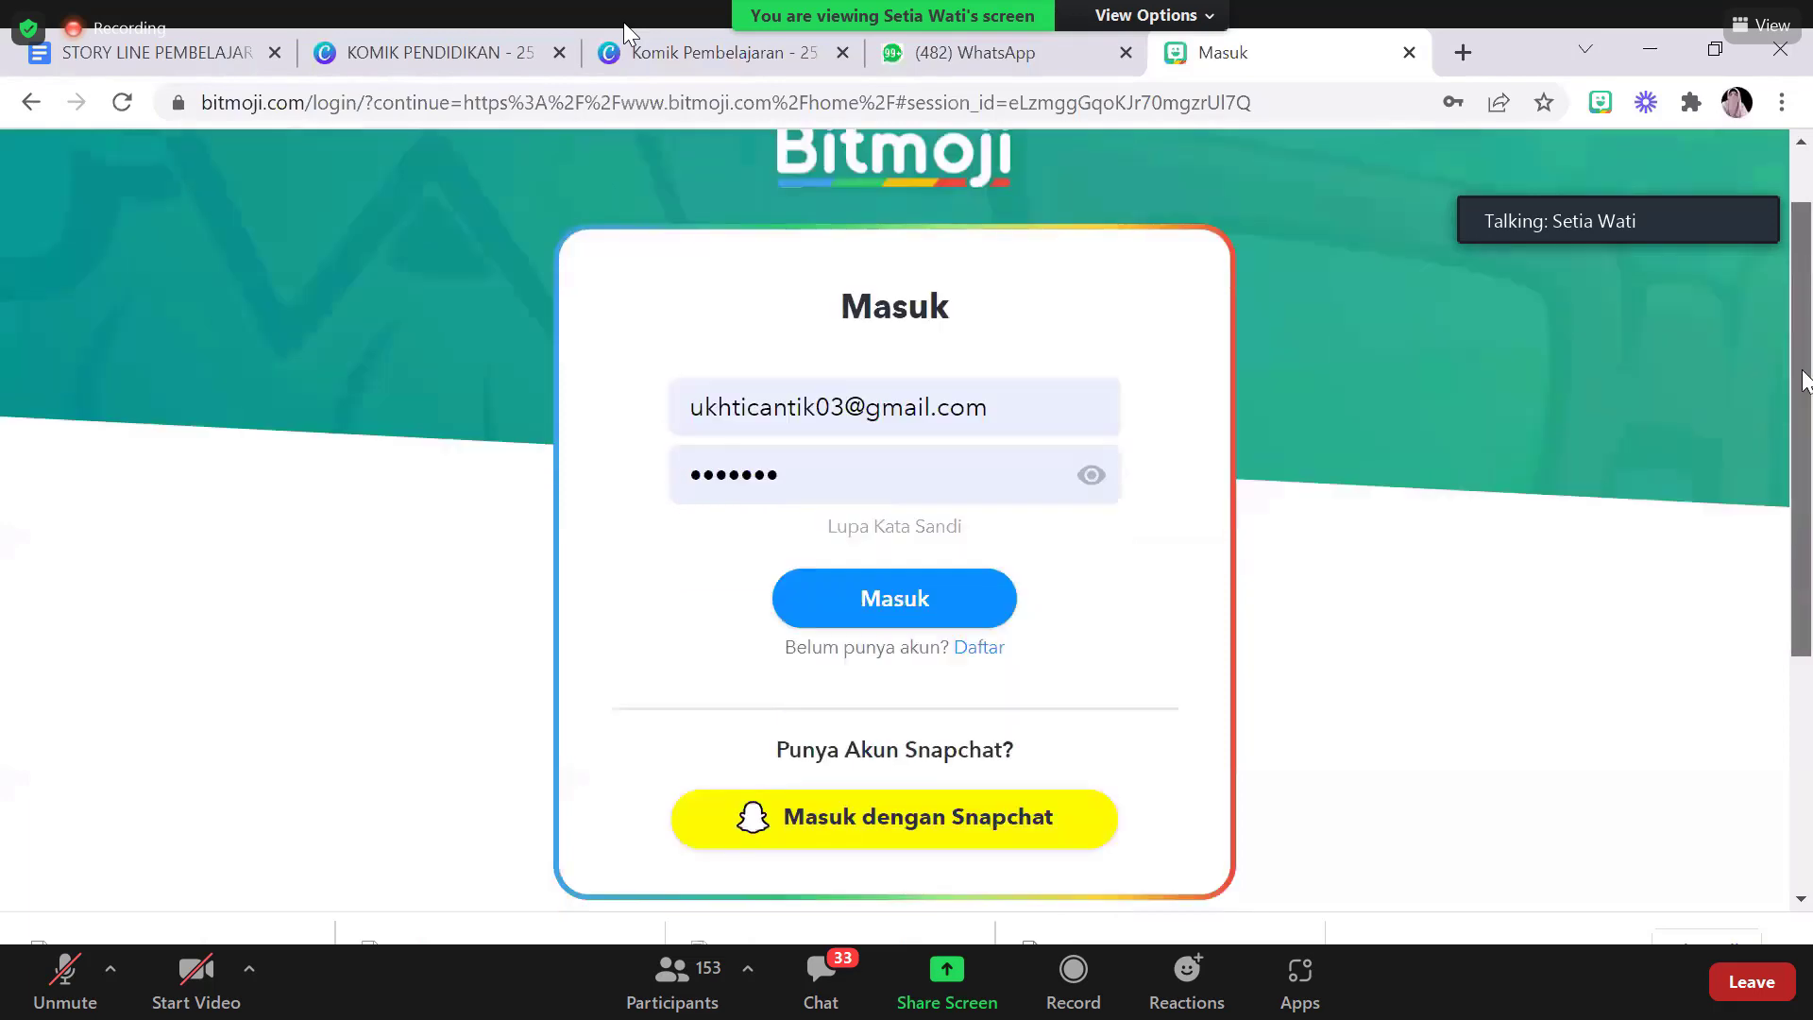
left_click(935, 468)
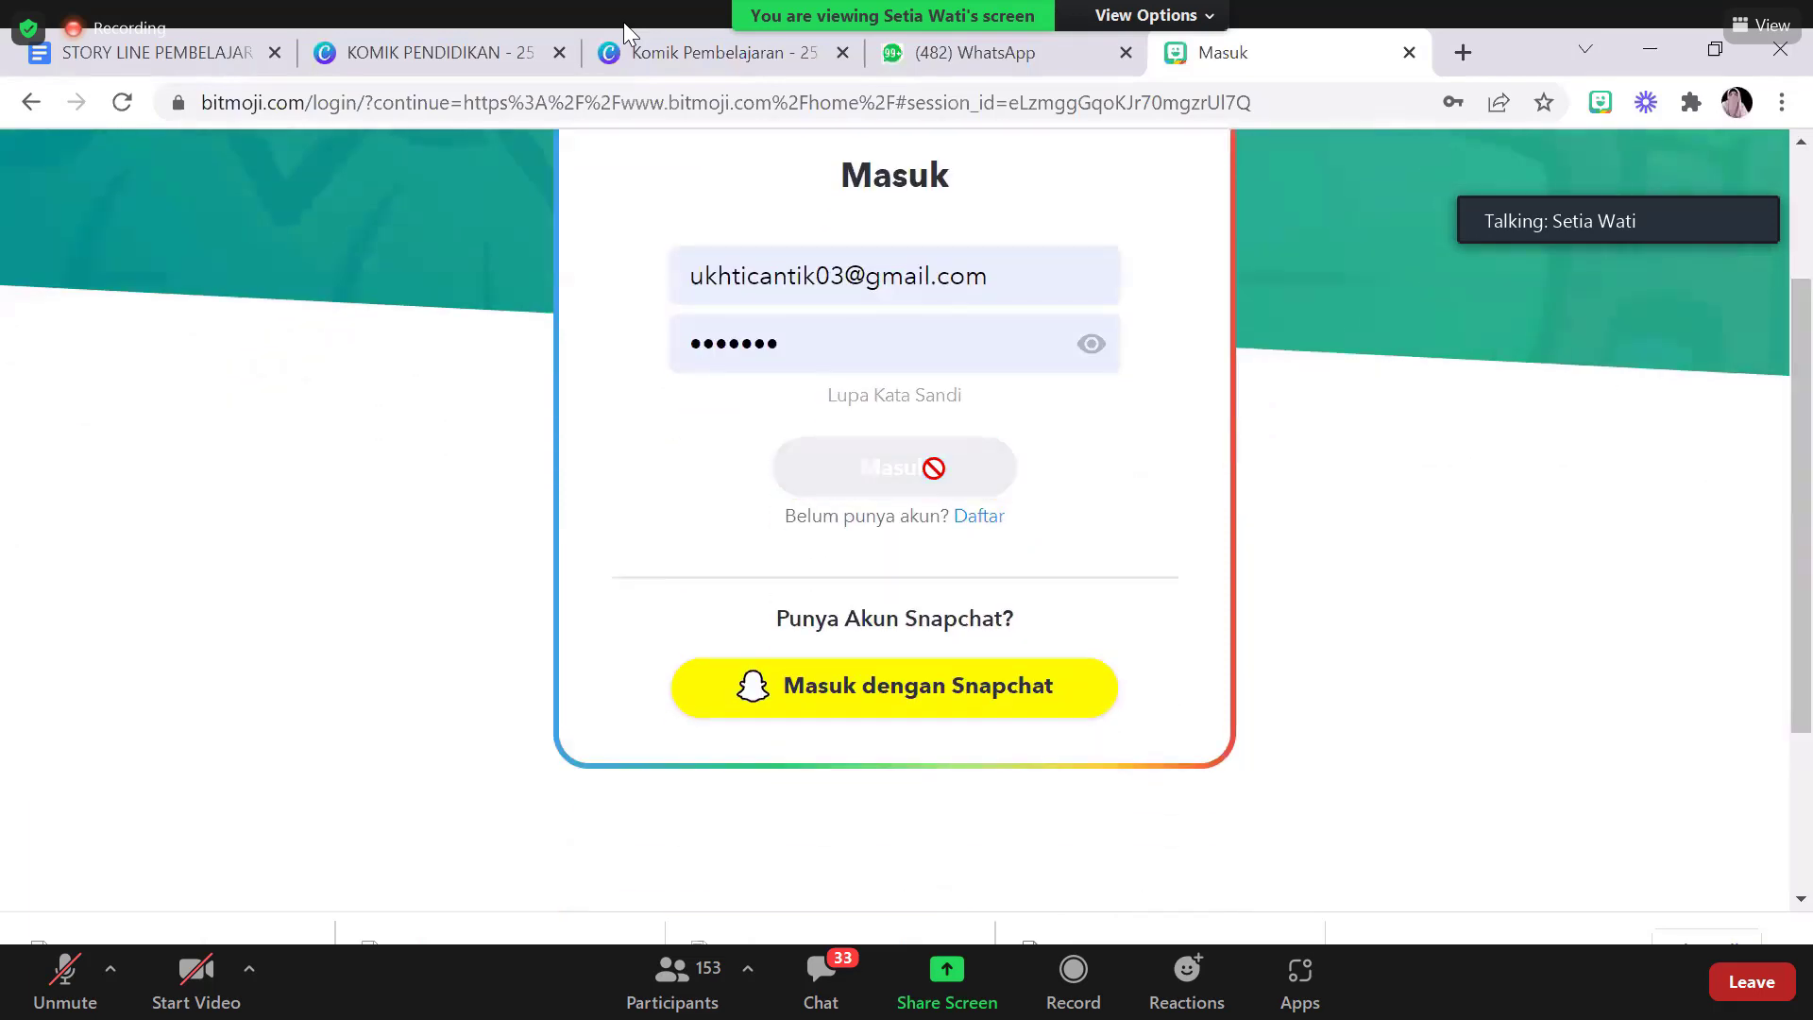
left_click(925, 708)
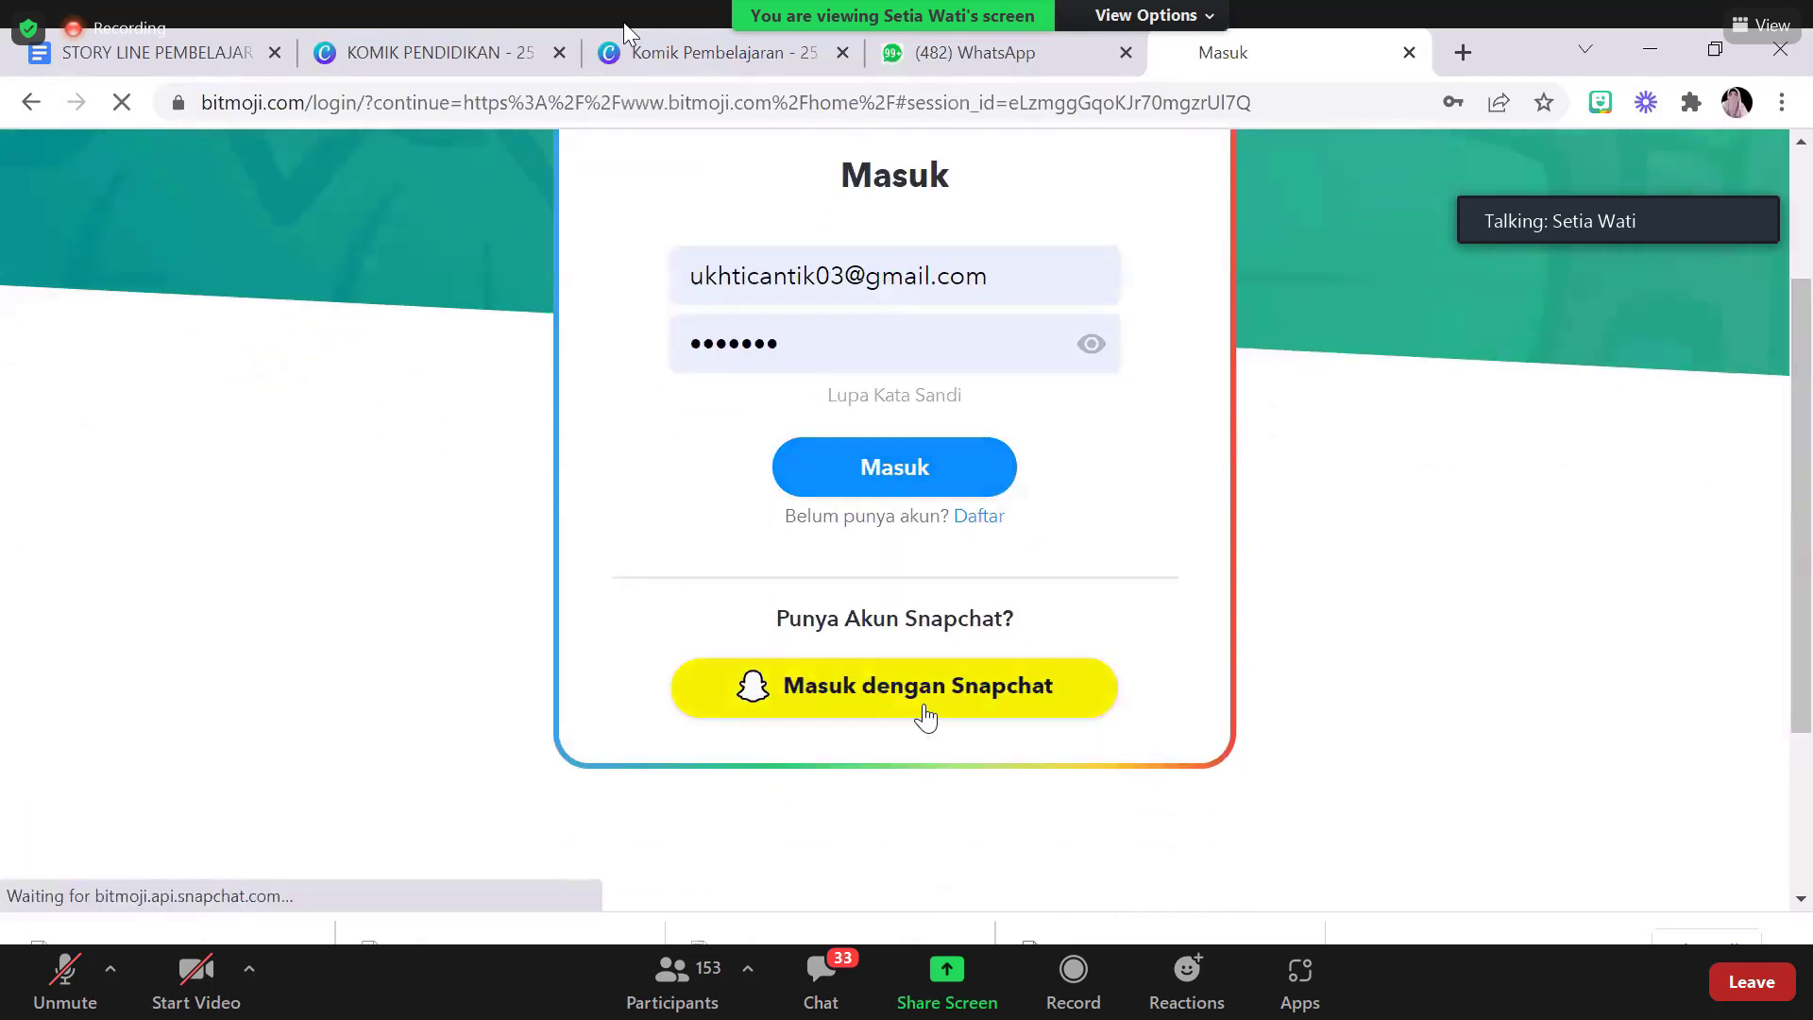
scroll(1803, 481, "down", 2)
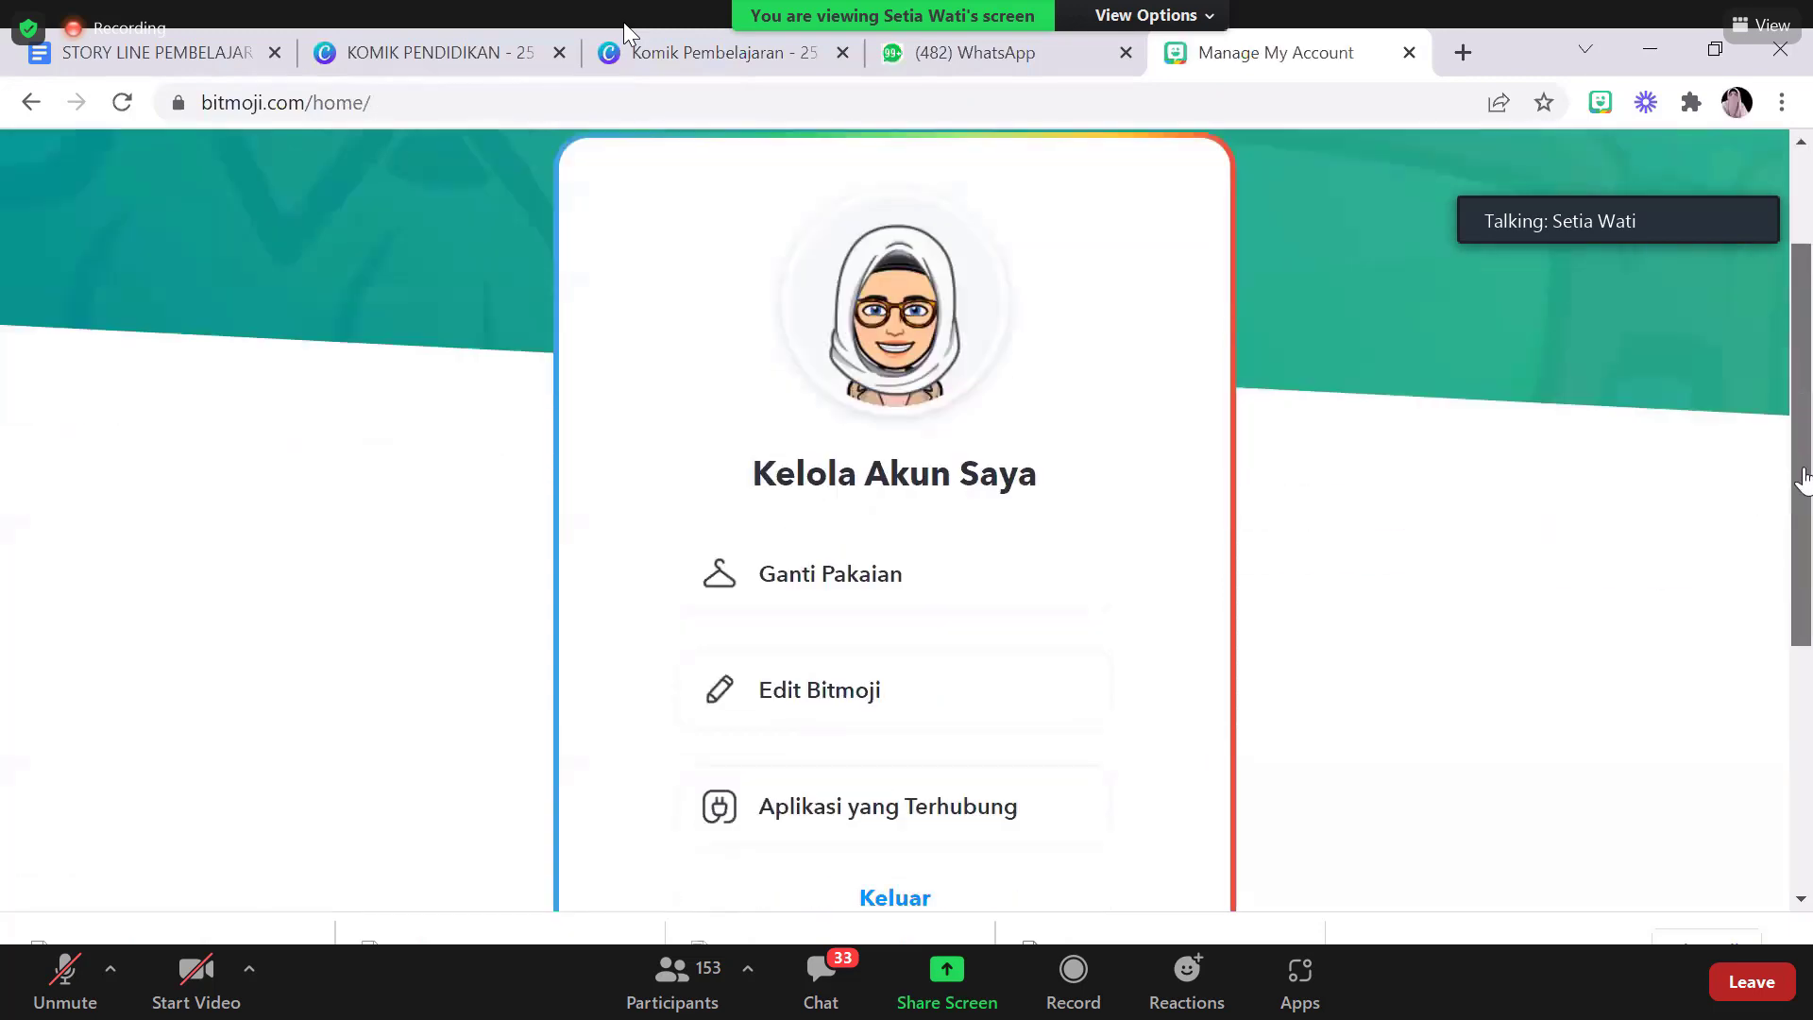
scroll(947, 457, "up", 2)
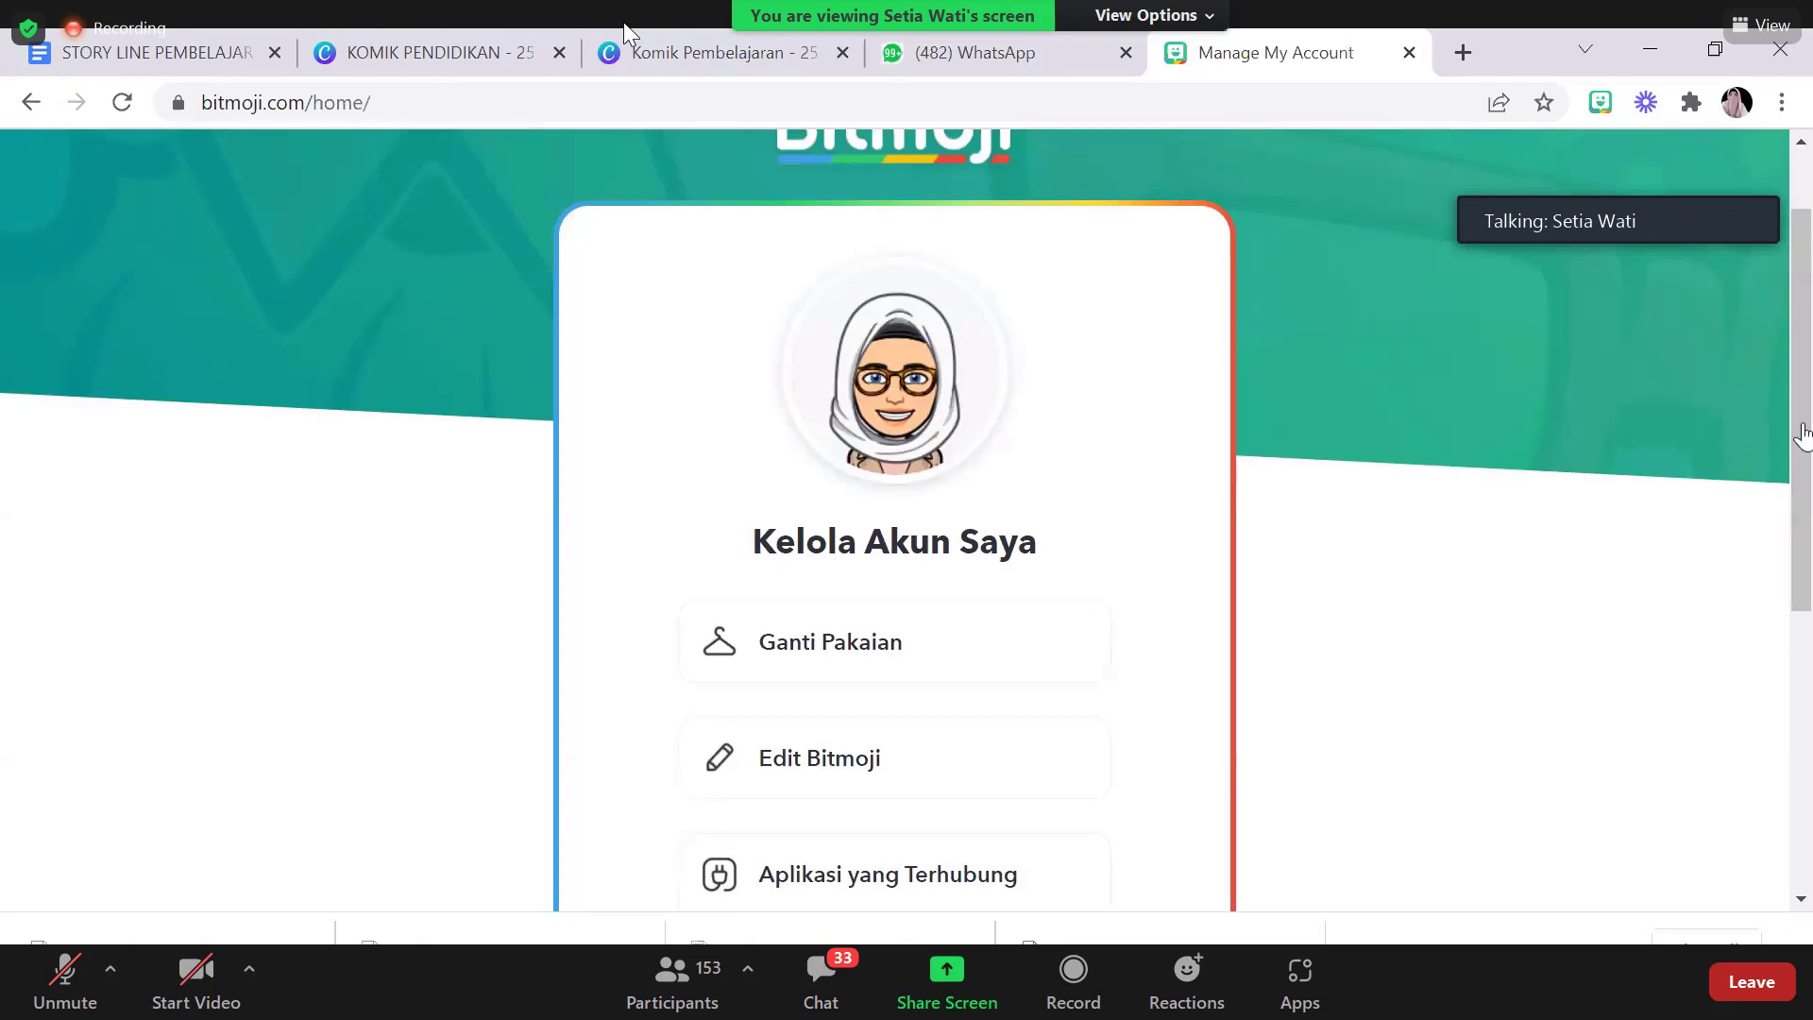
scroll(1803, 436, "up", 2)
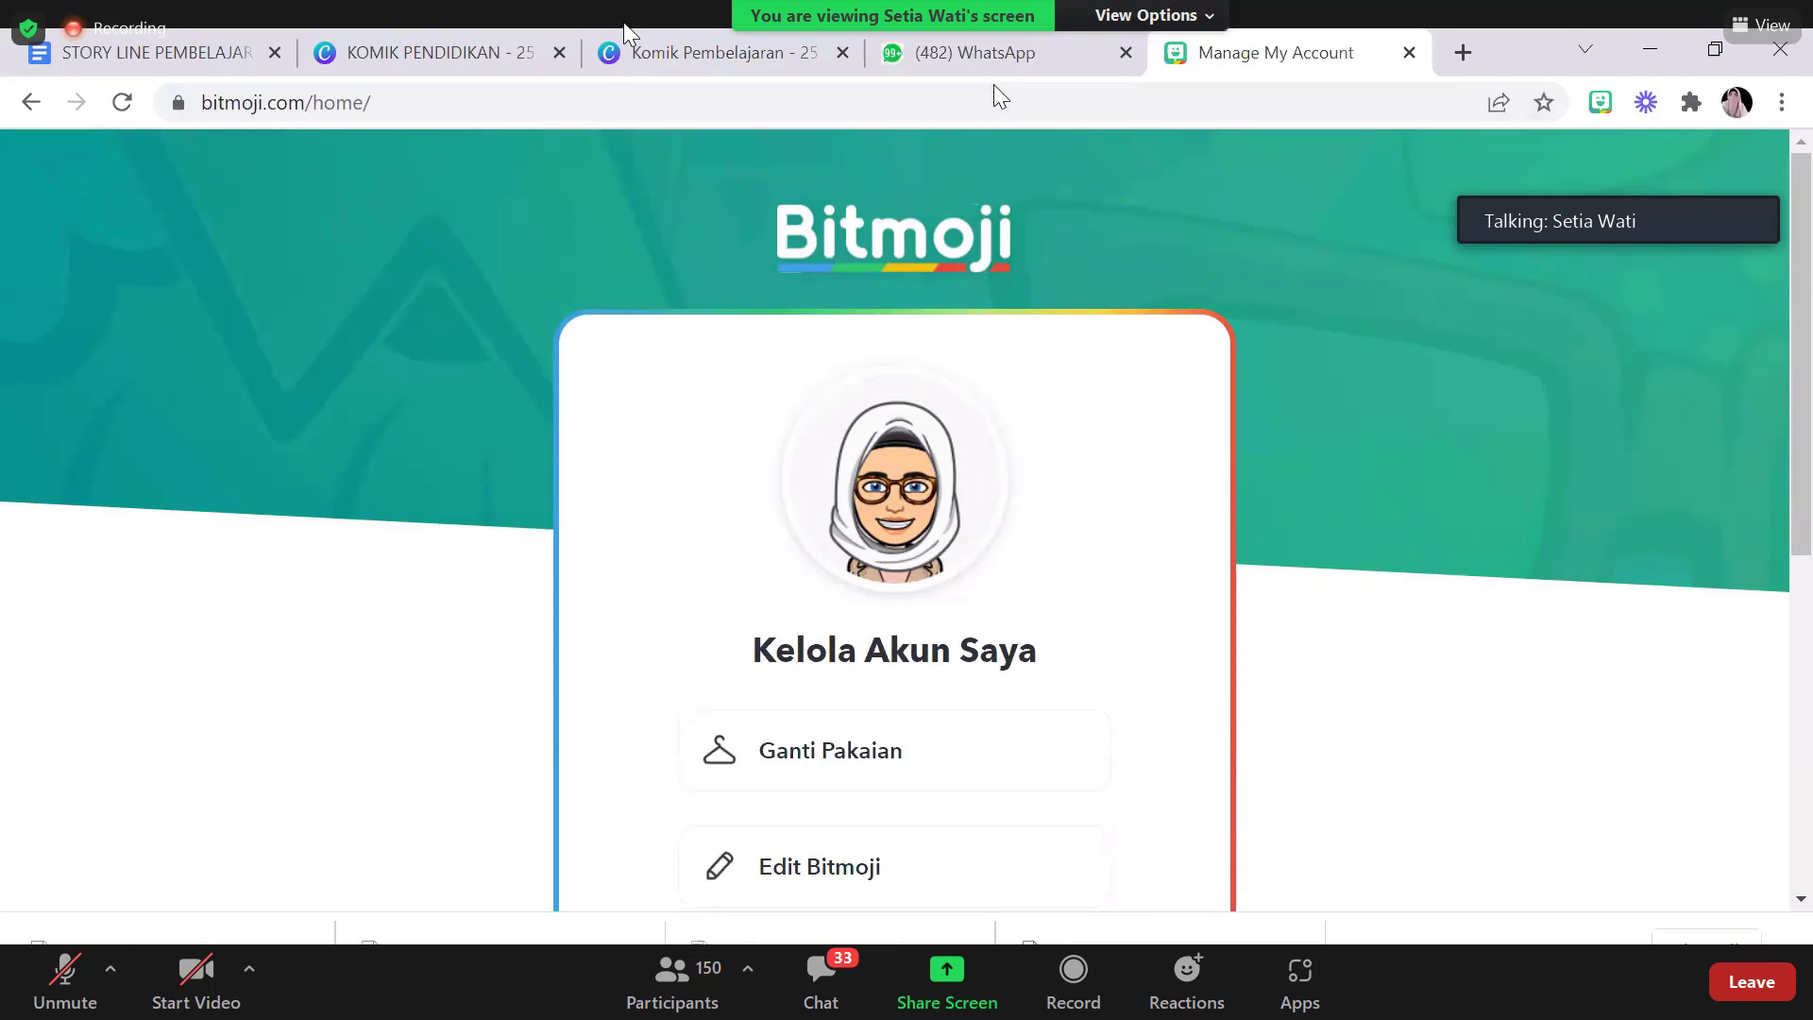
Return to the comic design, start the Bitmoji browser extension, and log in to it with the saved account credentials
left_click(413, 47)
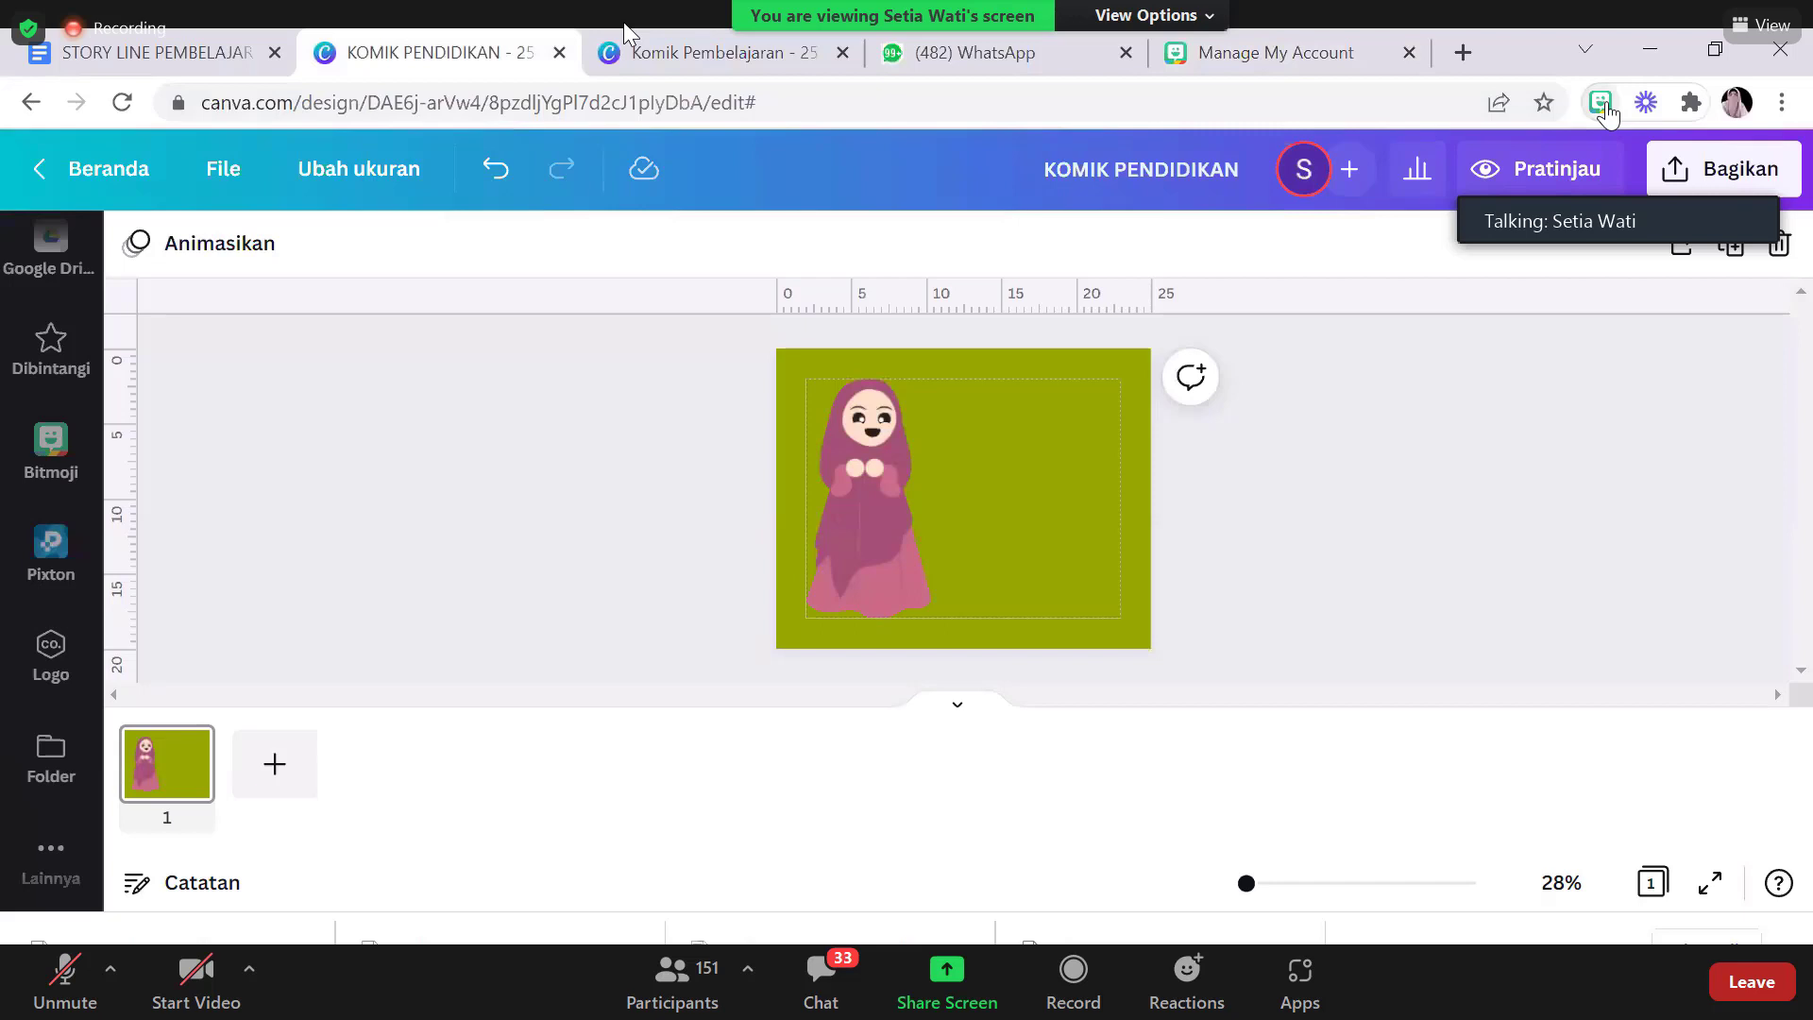
left_click(1602, 104)
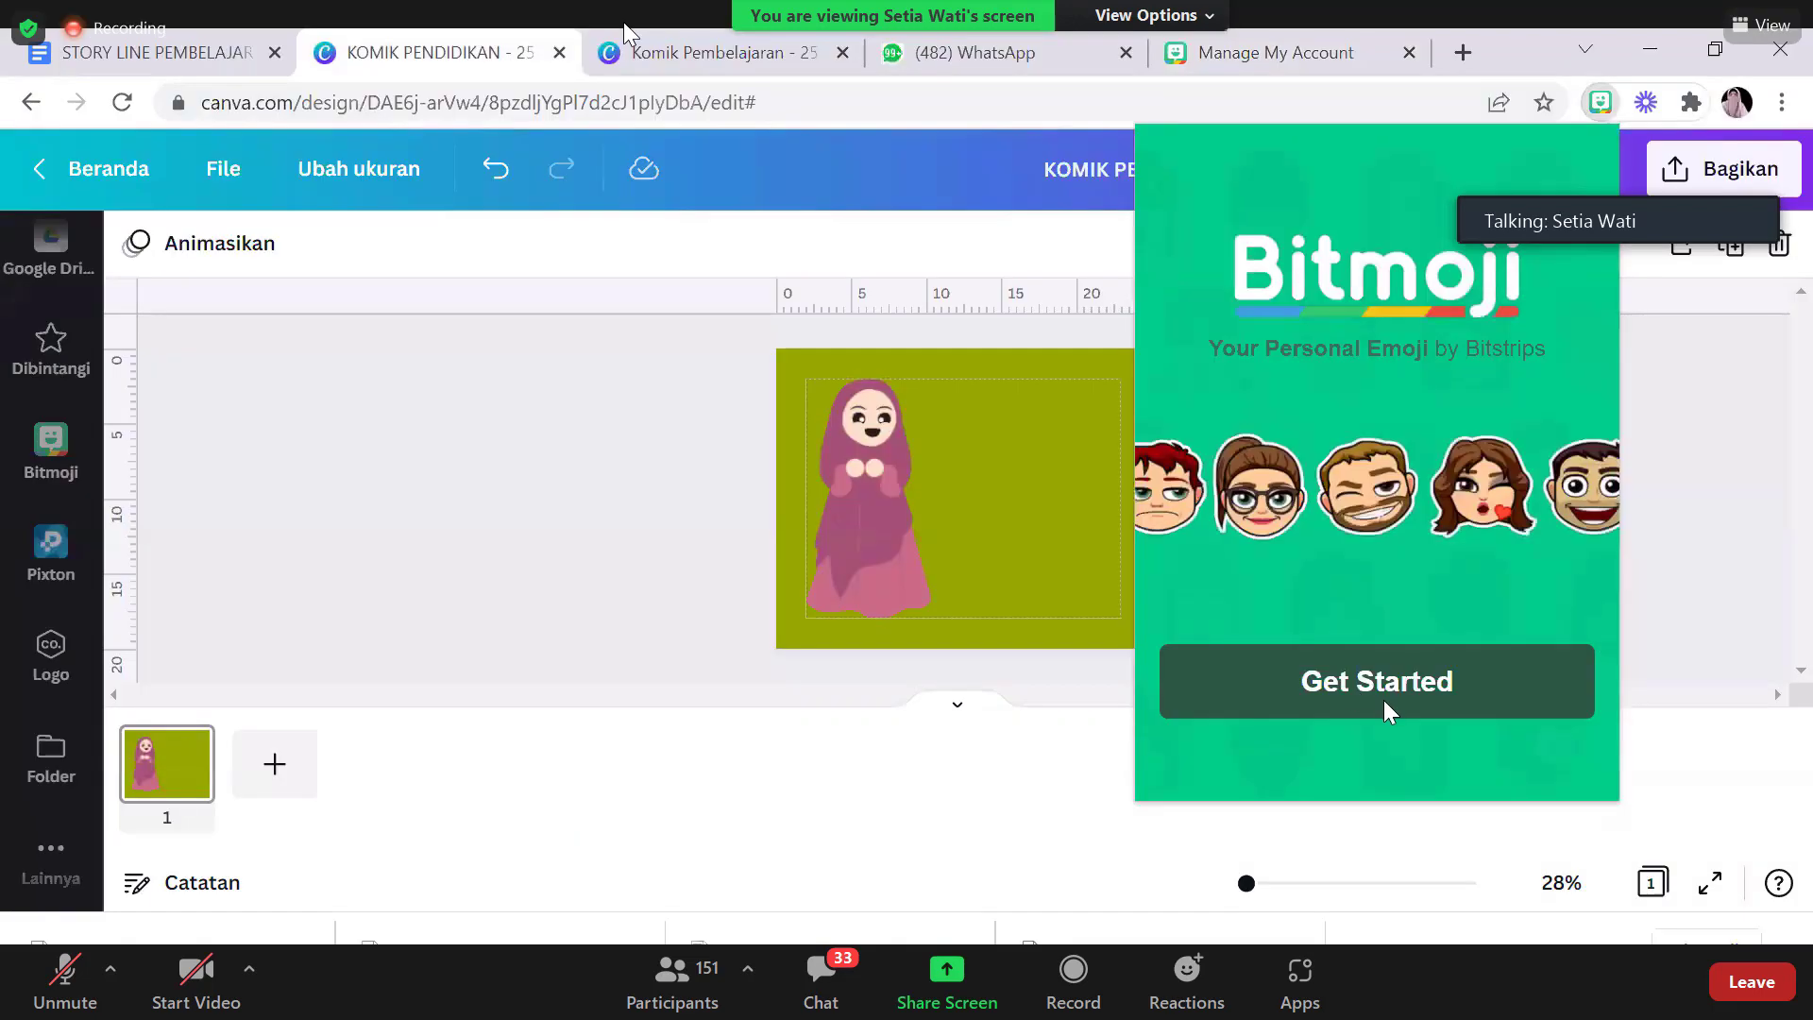
left_click(1385, 699)
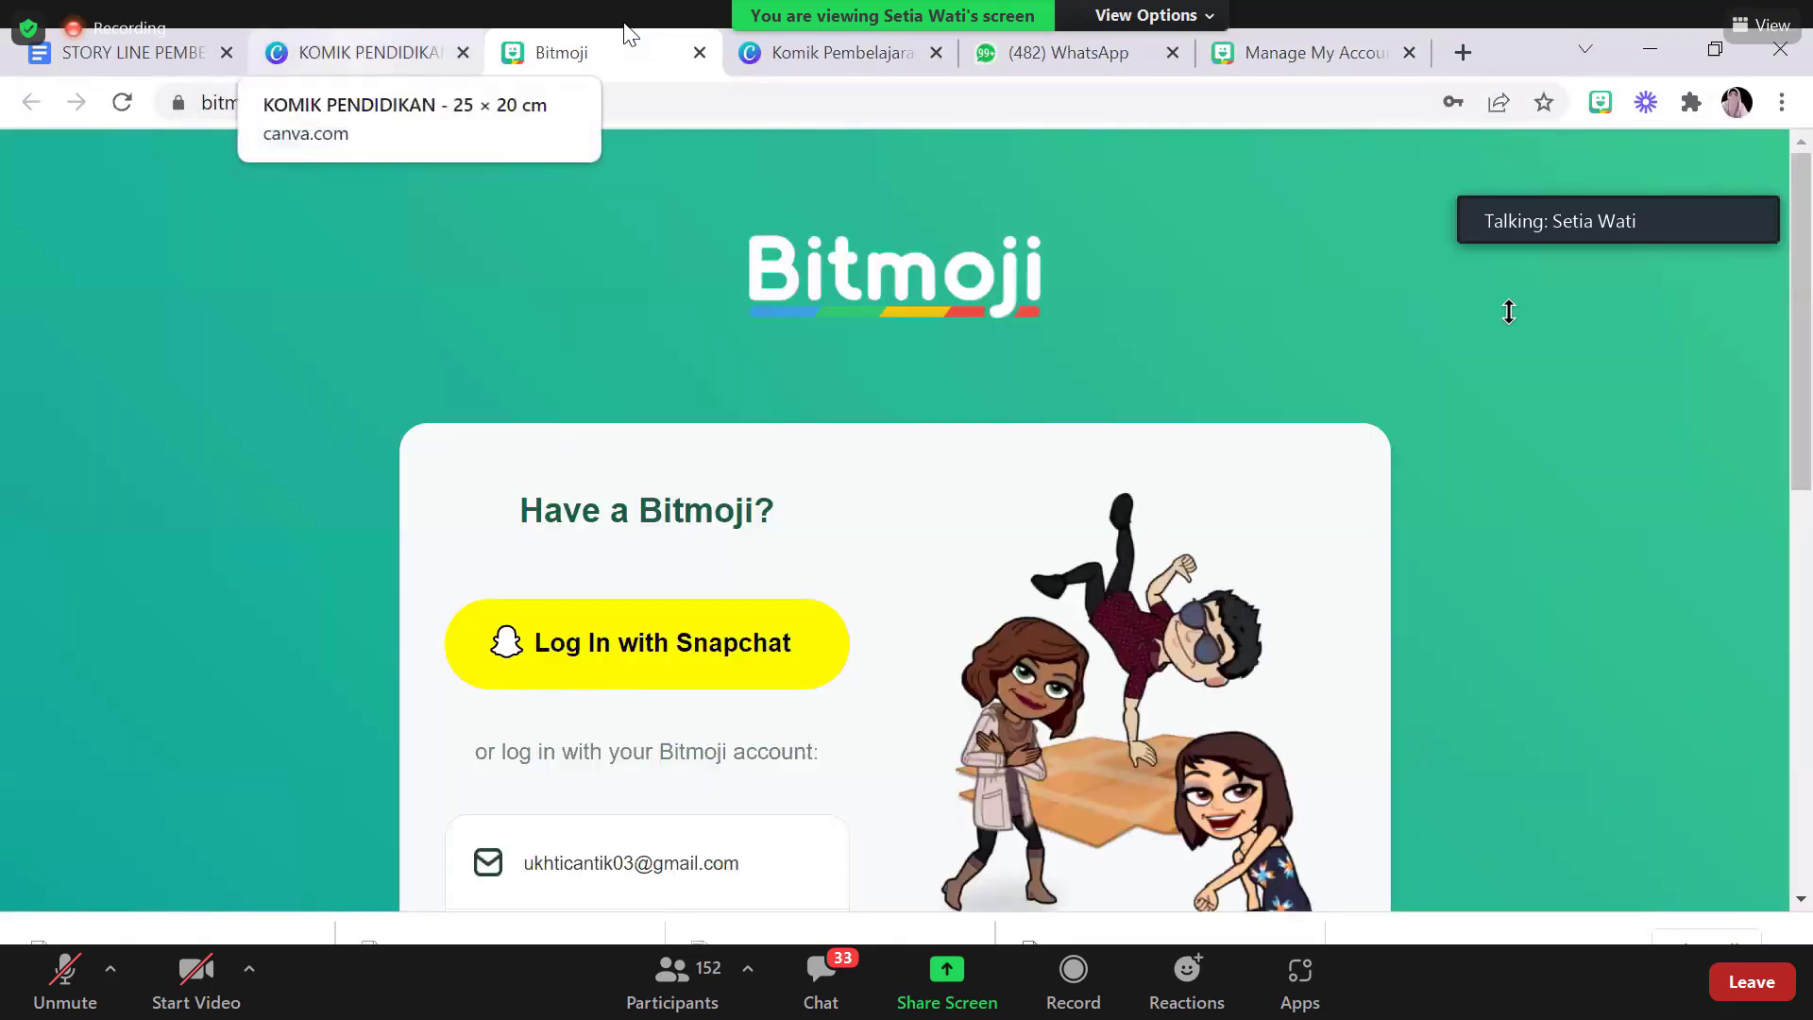
left_click(357, 51)
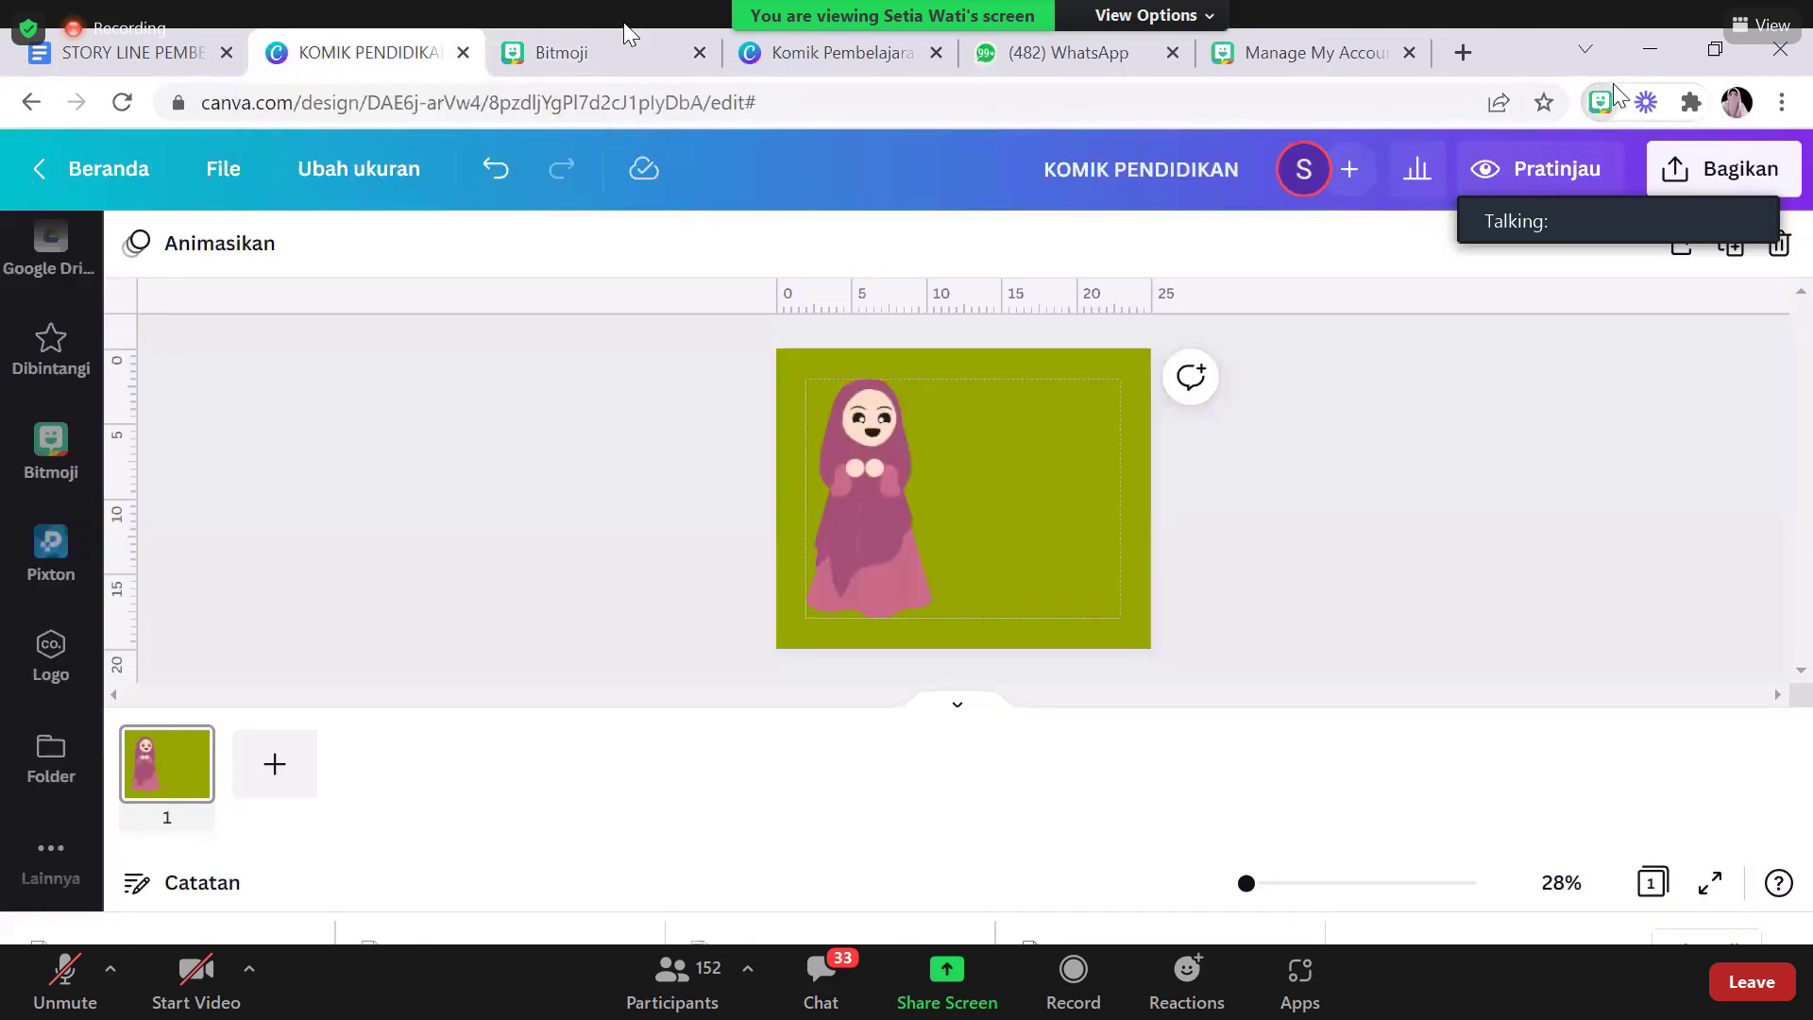
left_click(1612, 94)
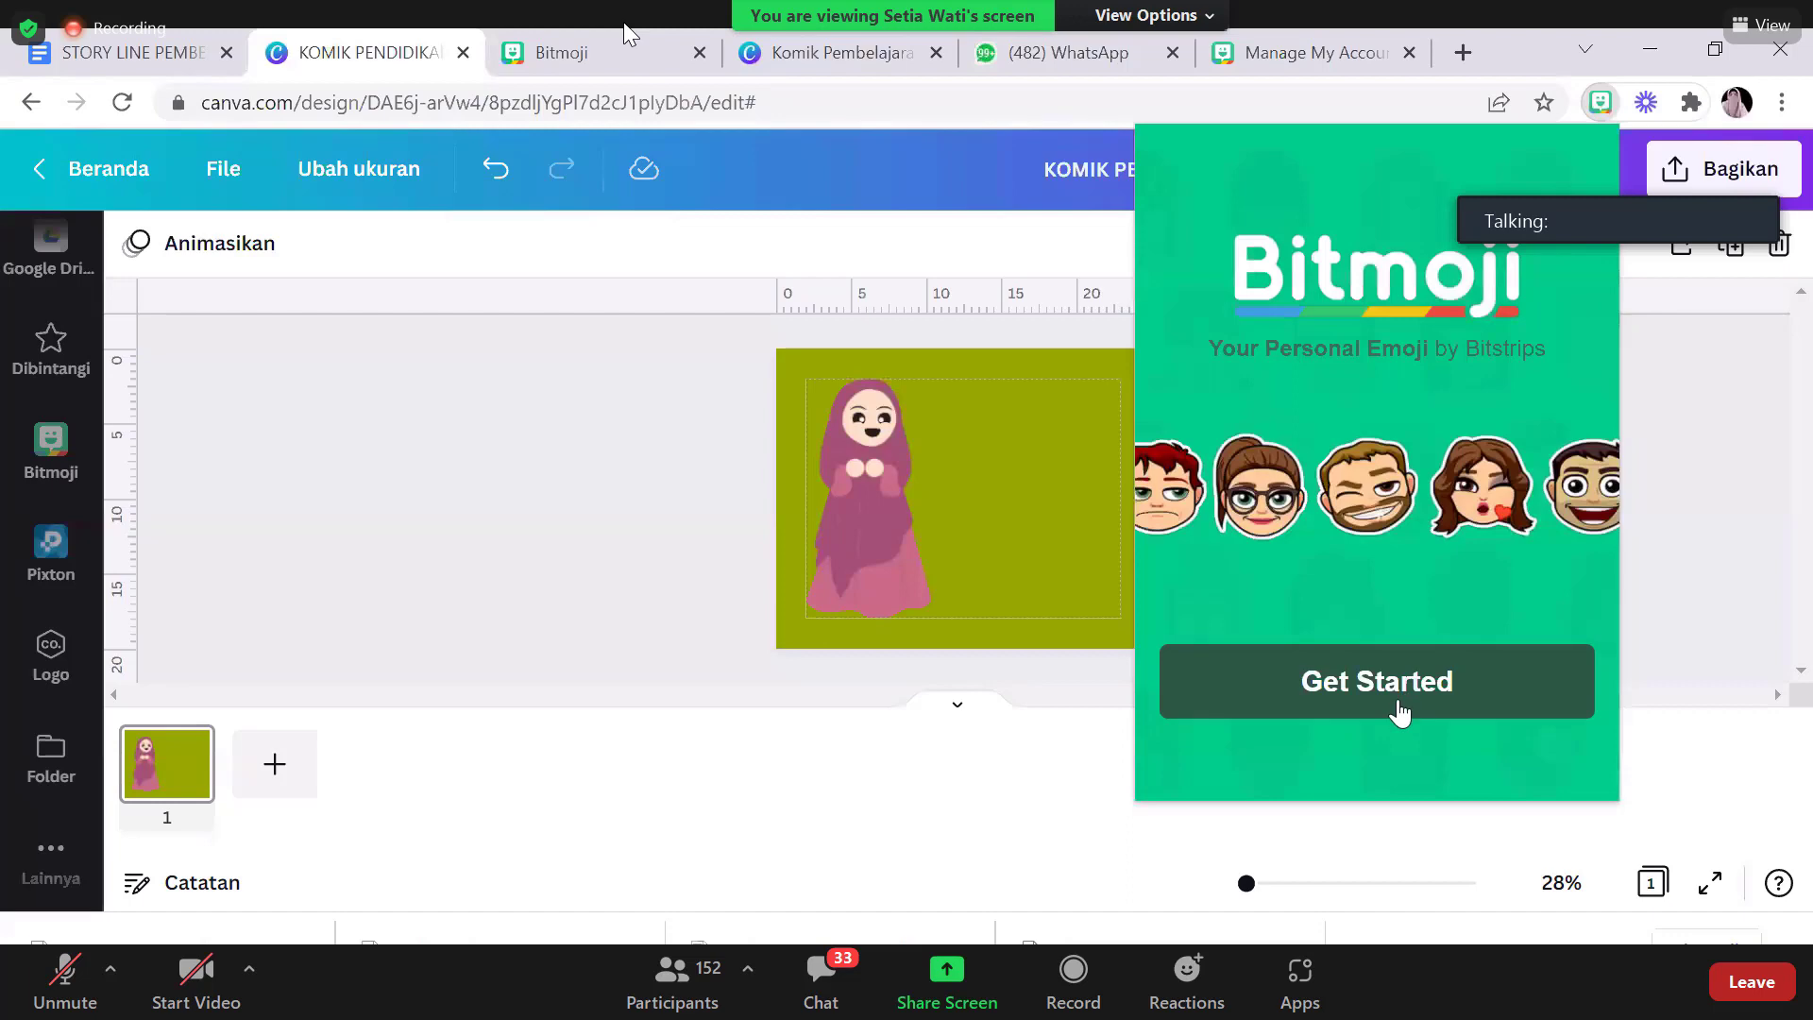
left_click(1397, 695)
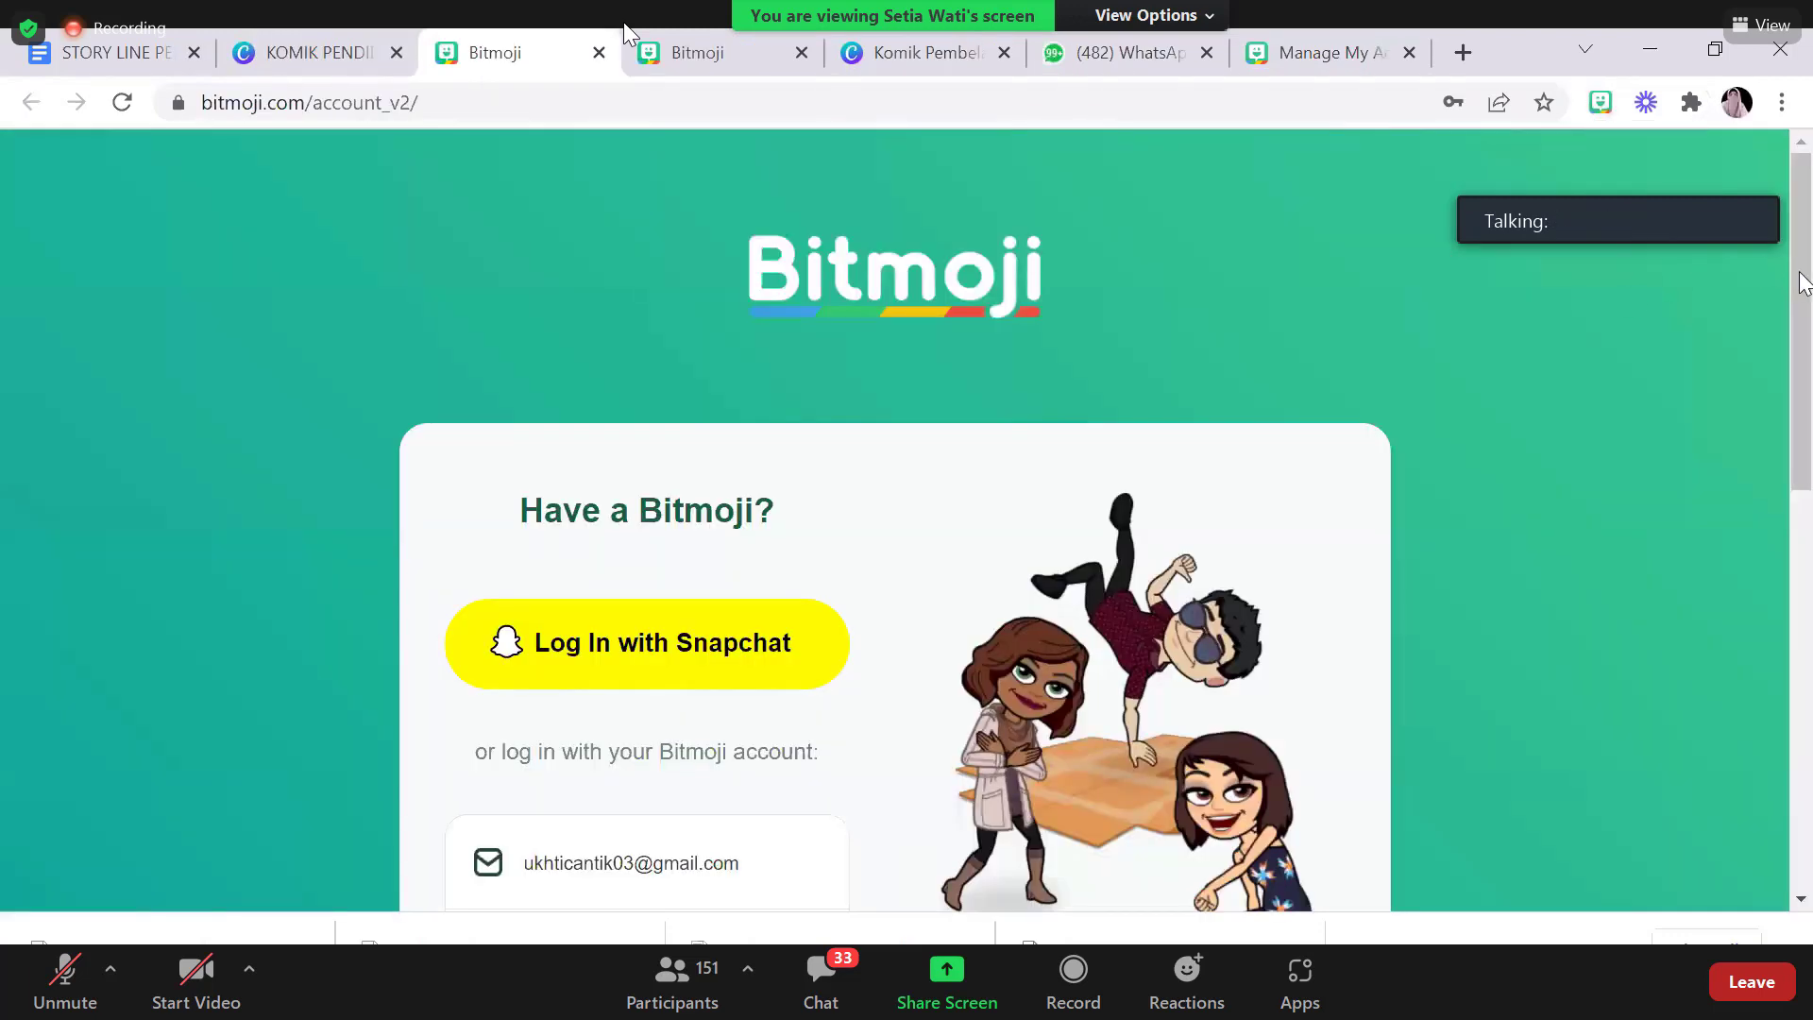
scroll(1801, 331, "down", 4)
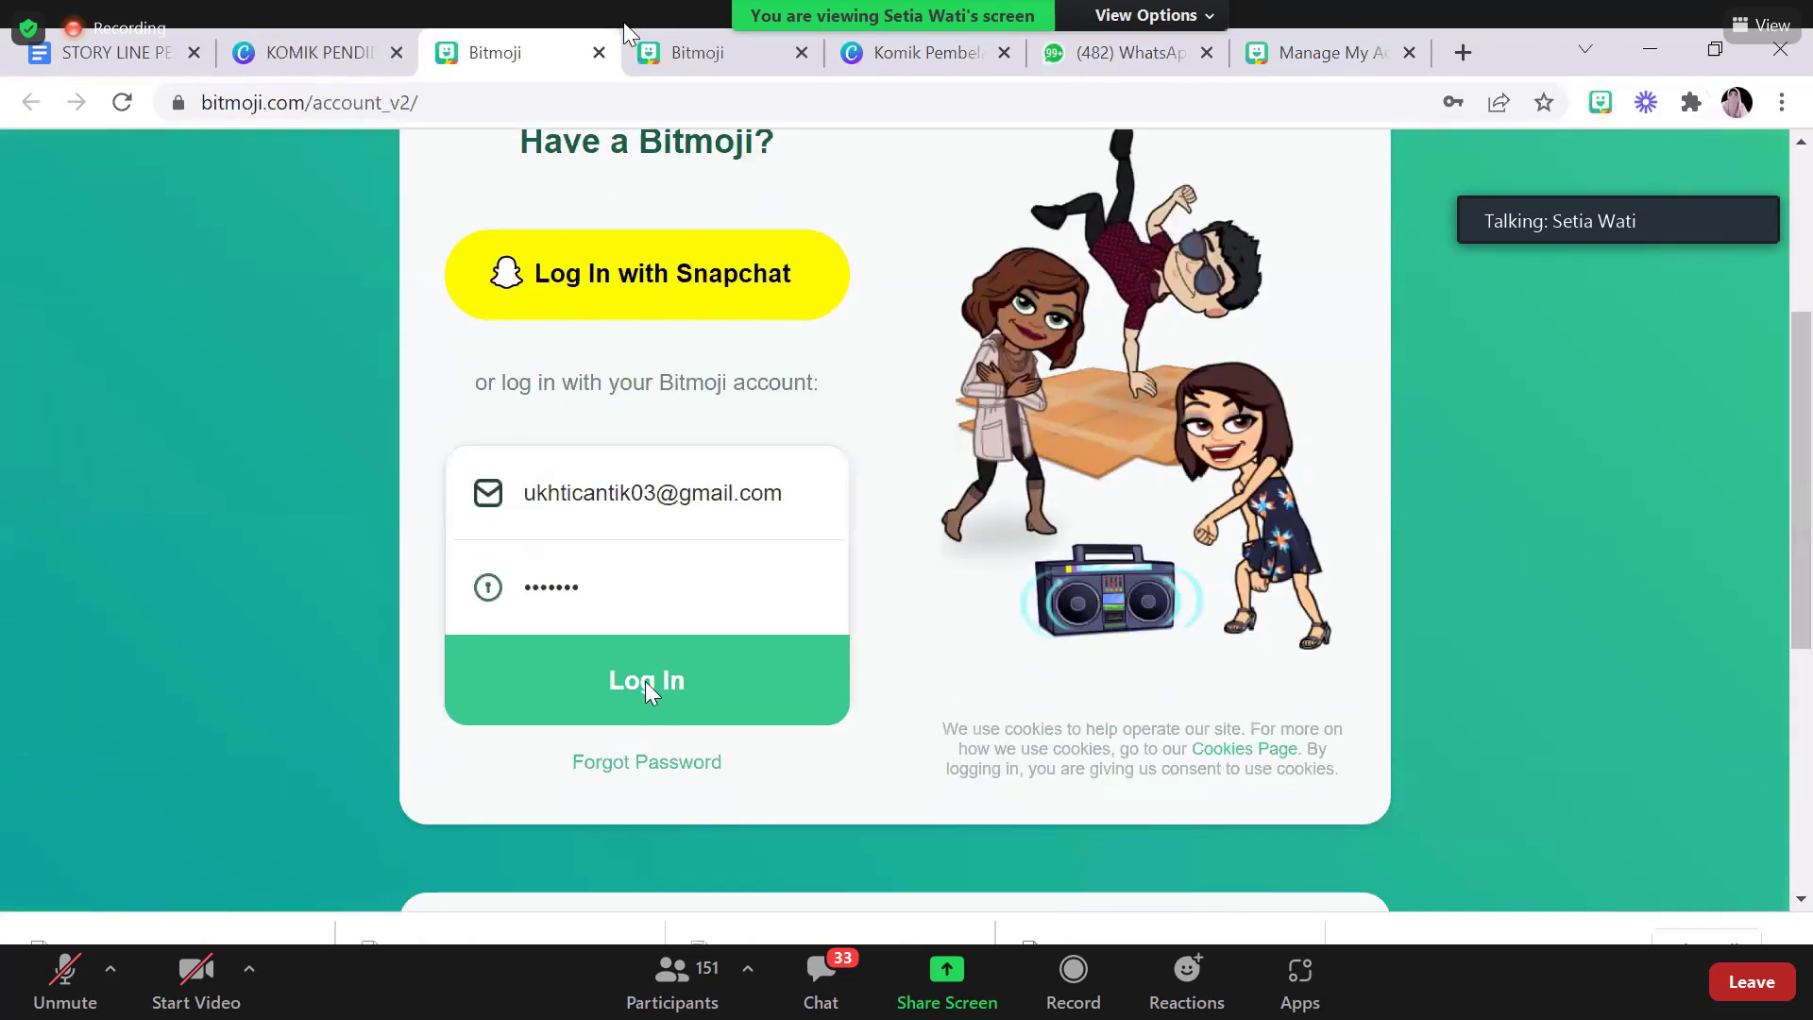
left_click(695, 689)
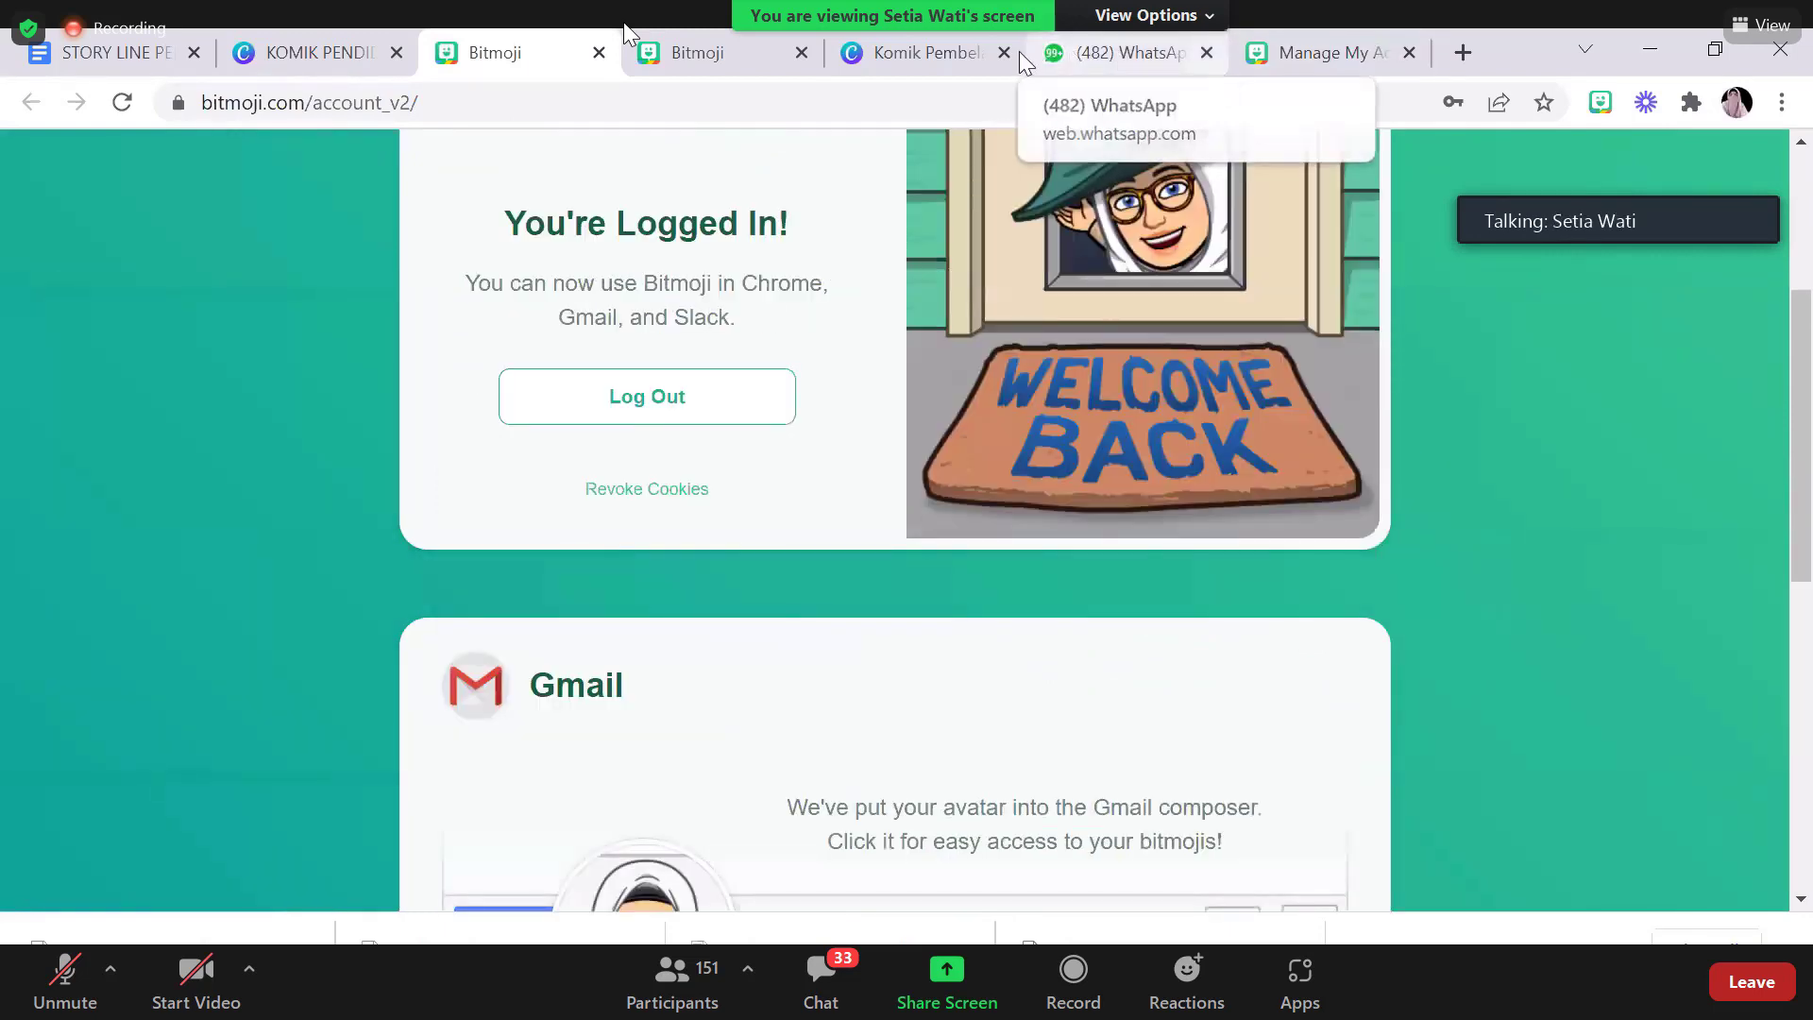
Open the Bitmoji extension over the KOMIK PENDIDIKAN design and browse the recent and popular avatar stickers
left_click(309, 49)
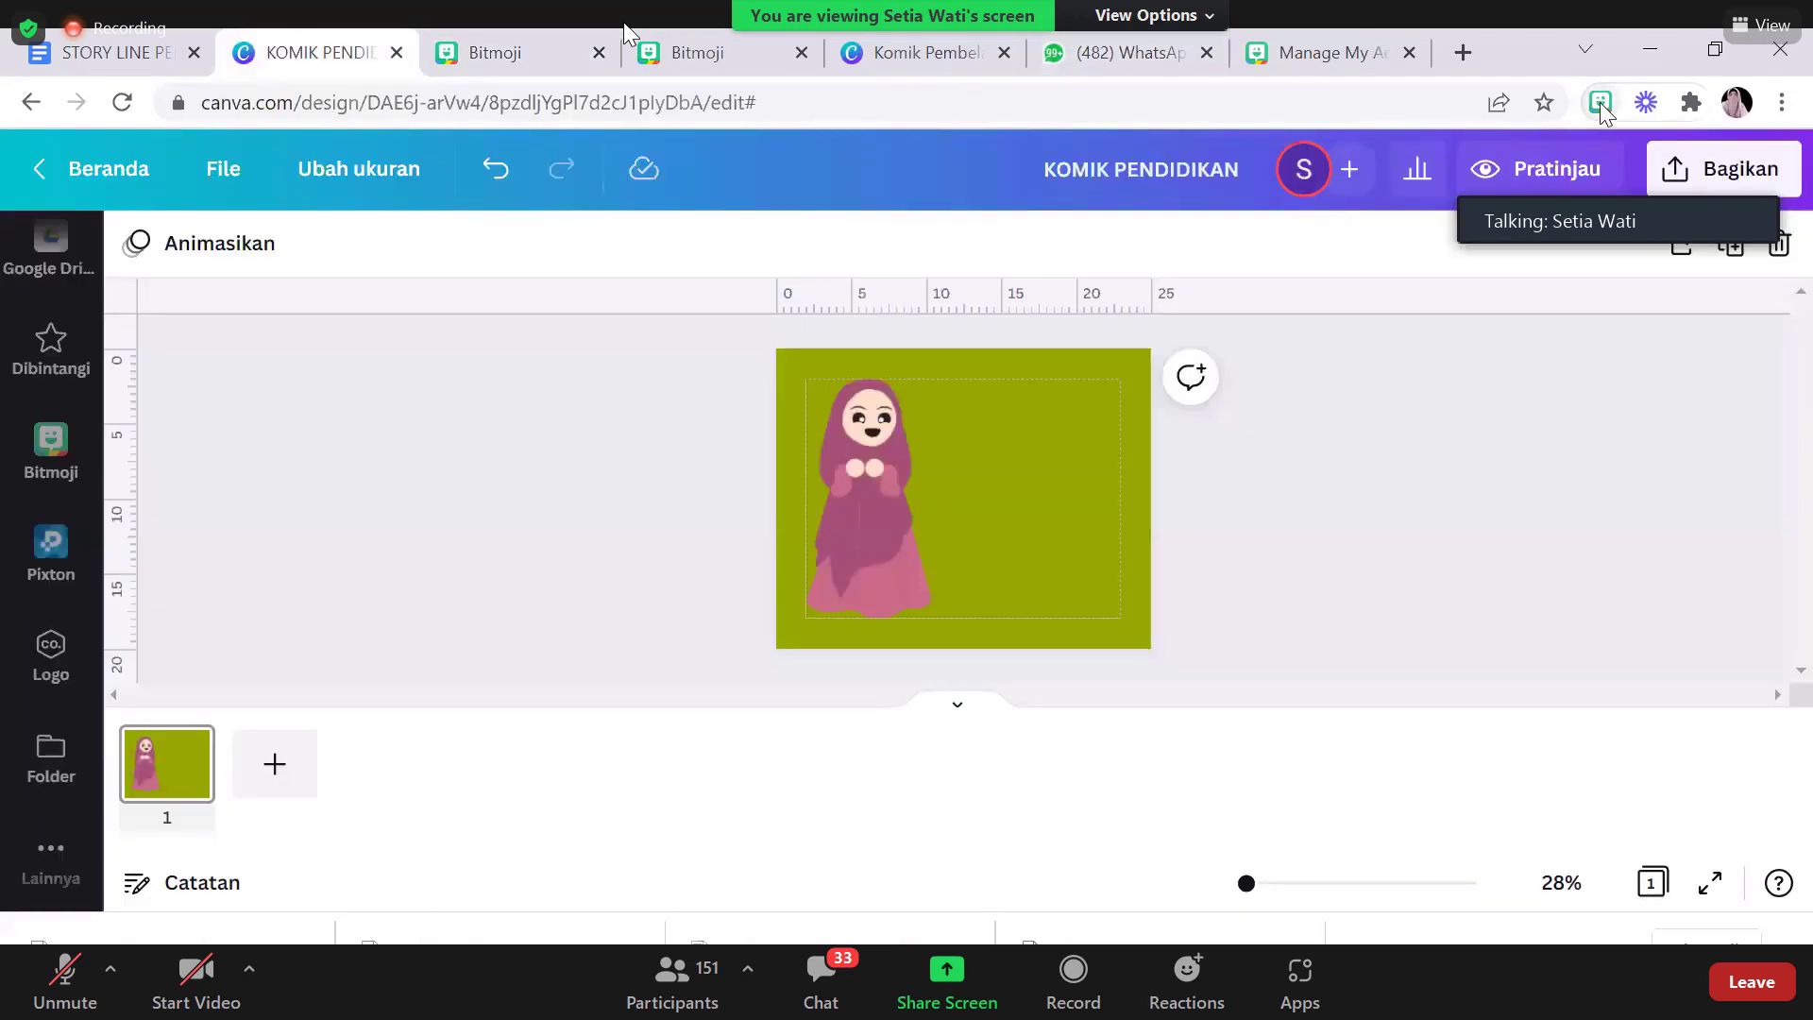
left_click(1602, 104)
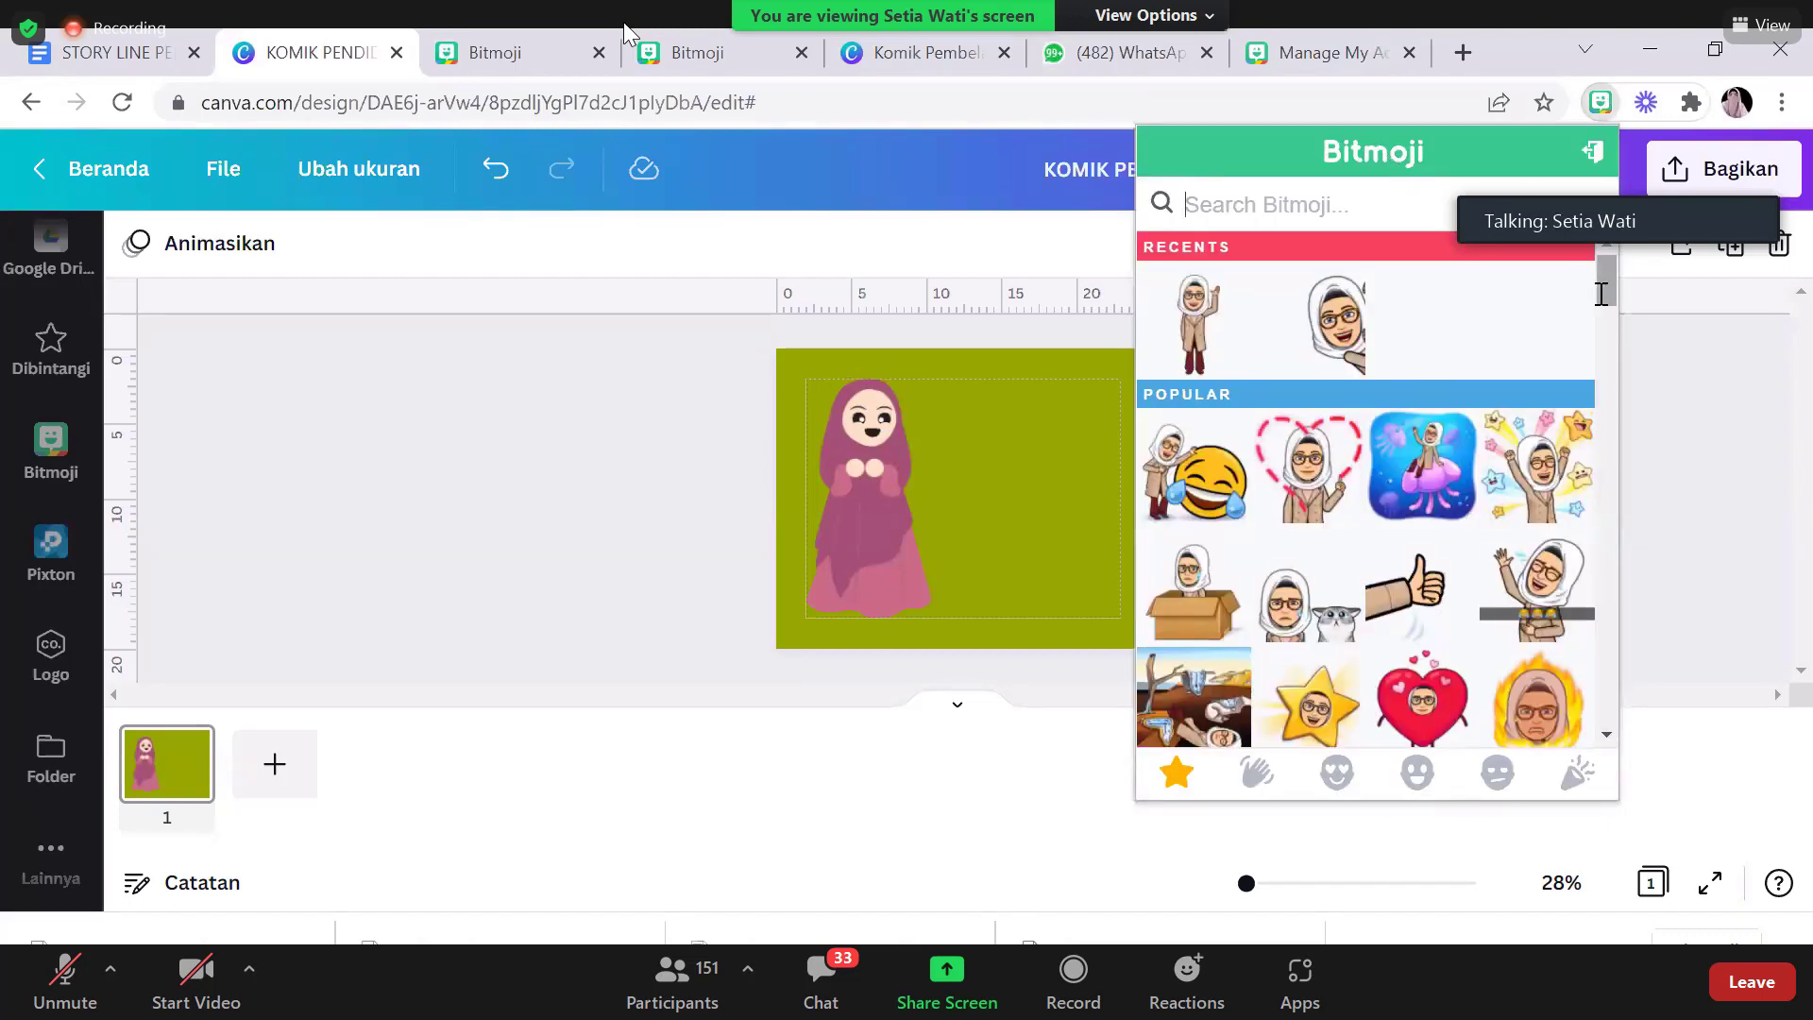
left_click(1602, 357)
scroll(1602, 357, "down", 4)
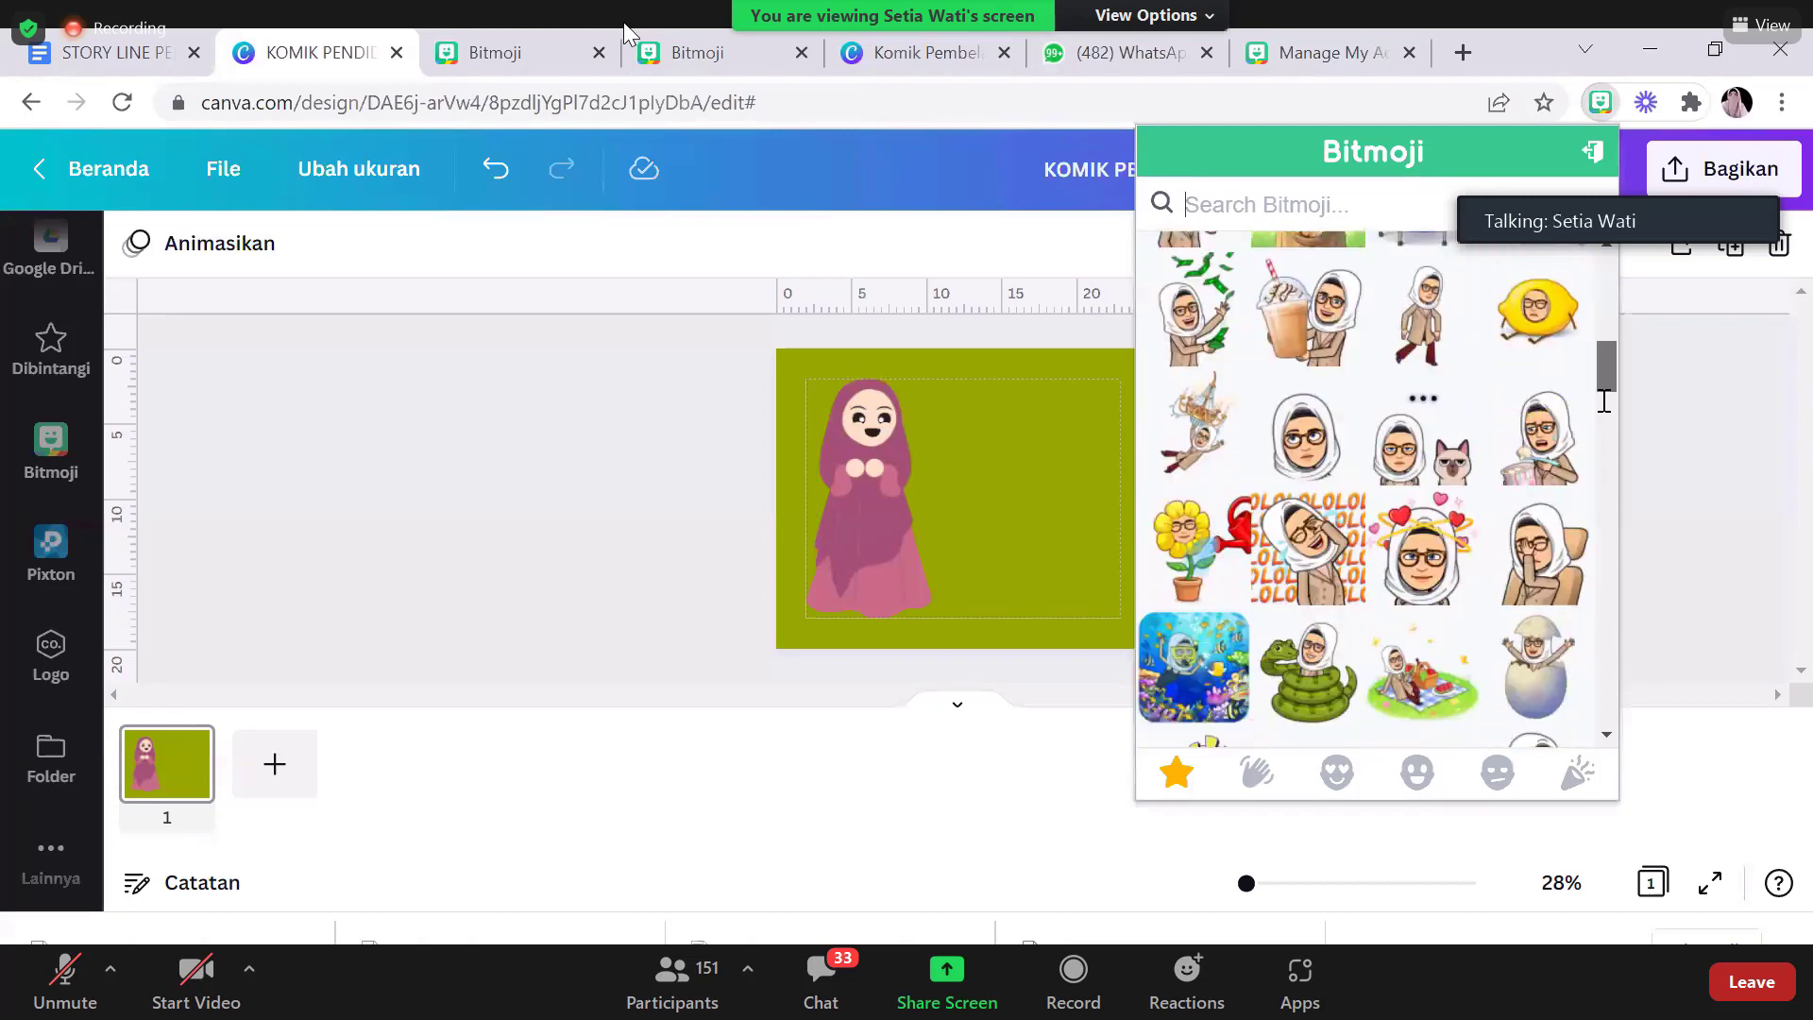
scroll(1590, 336, "up", 4)
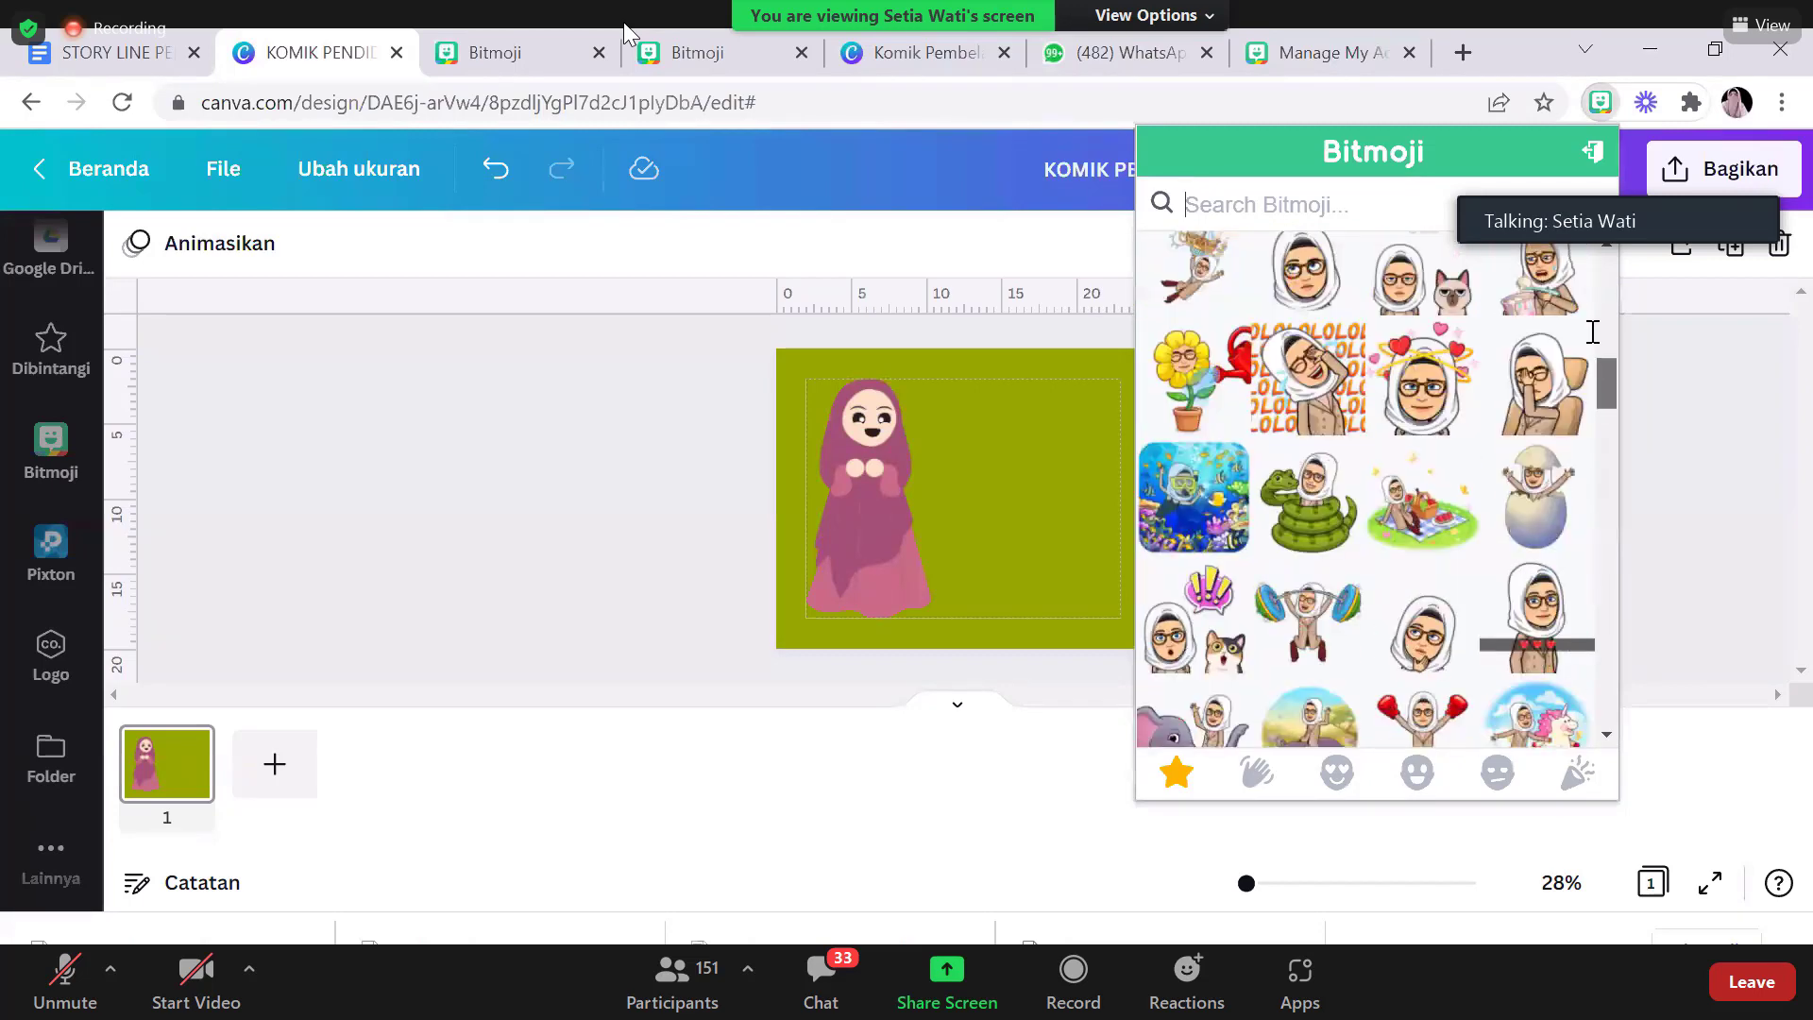
scroll(1590, 294, "up", 3)
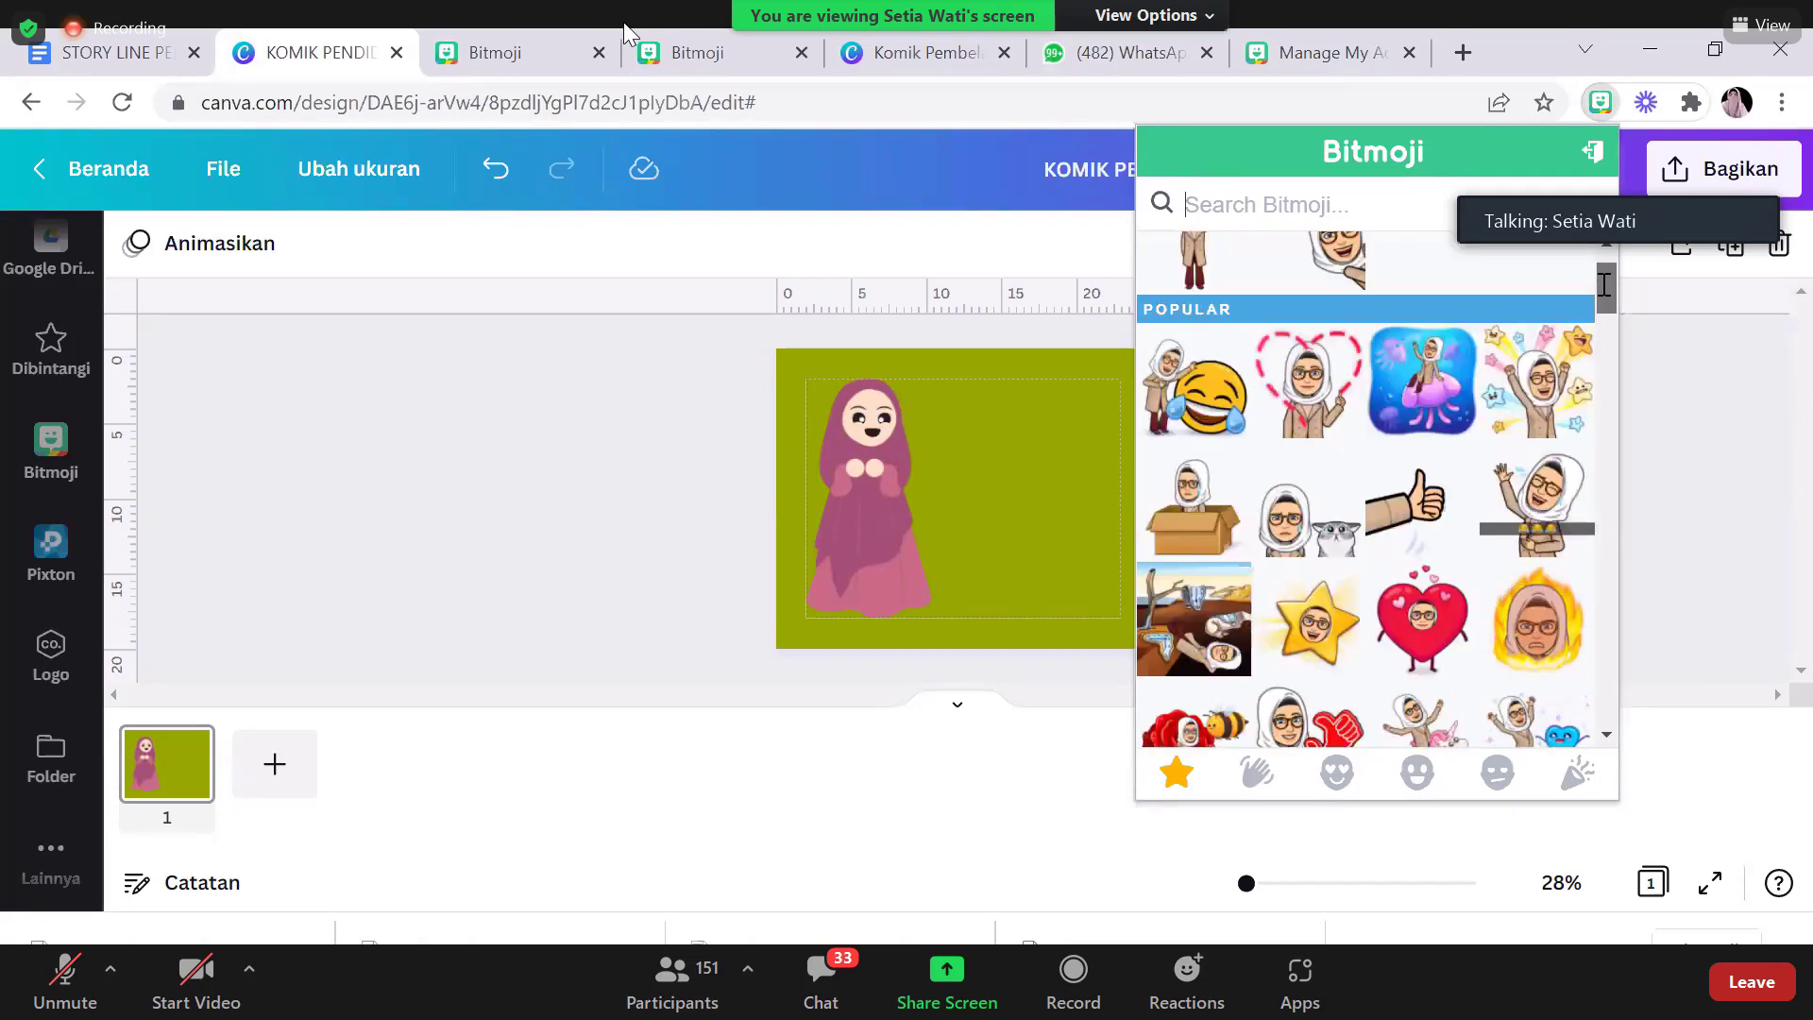
scroll(1603, 280, "up", 1)
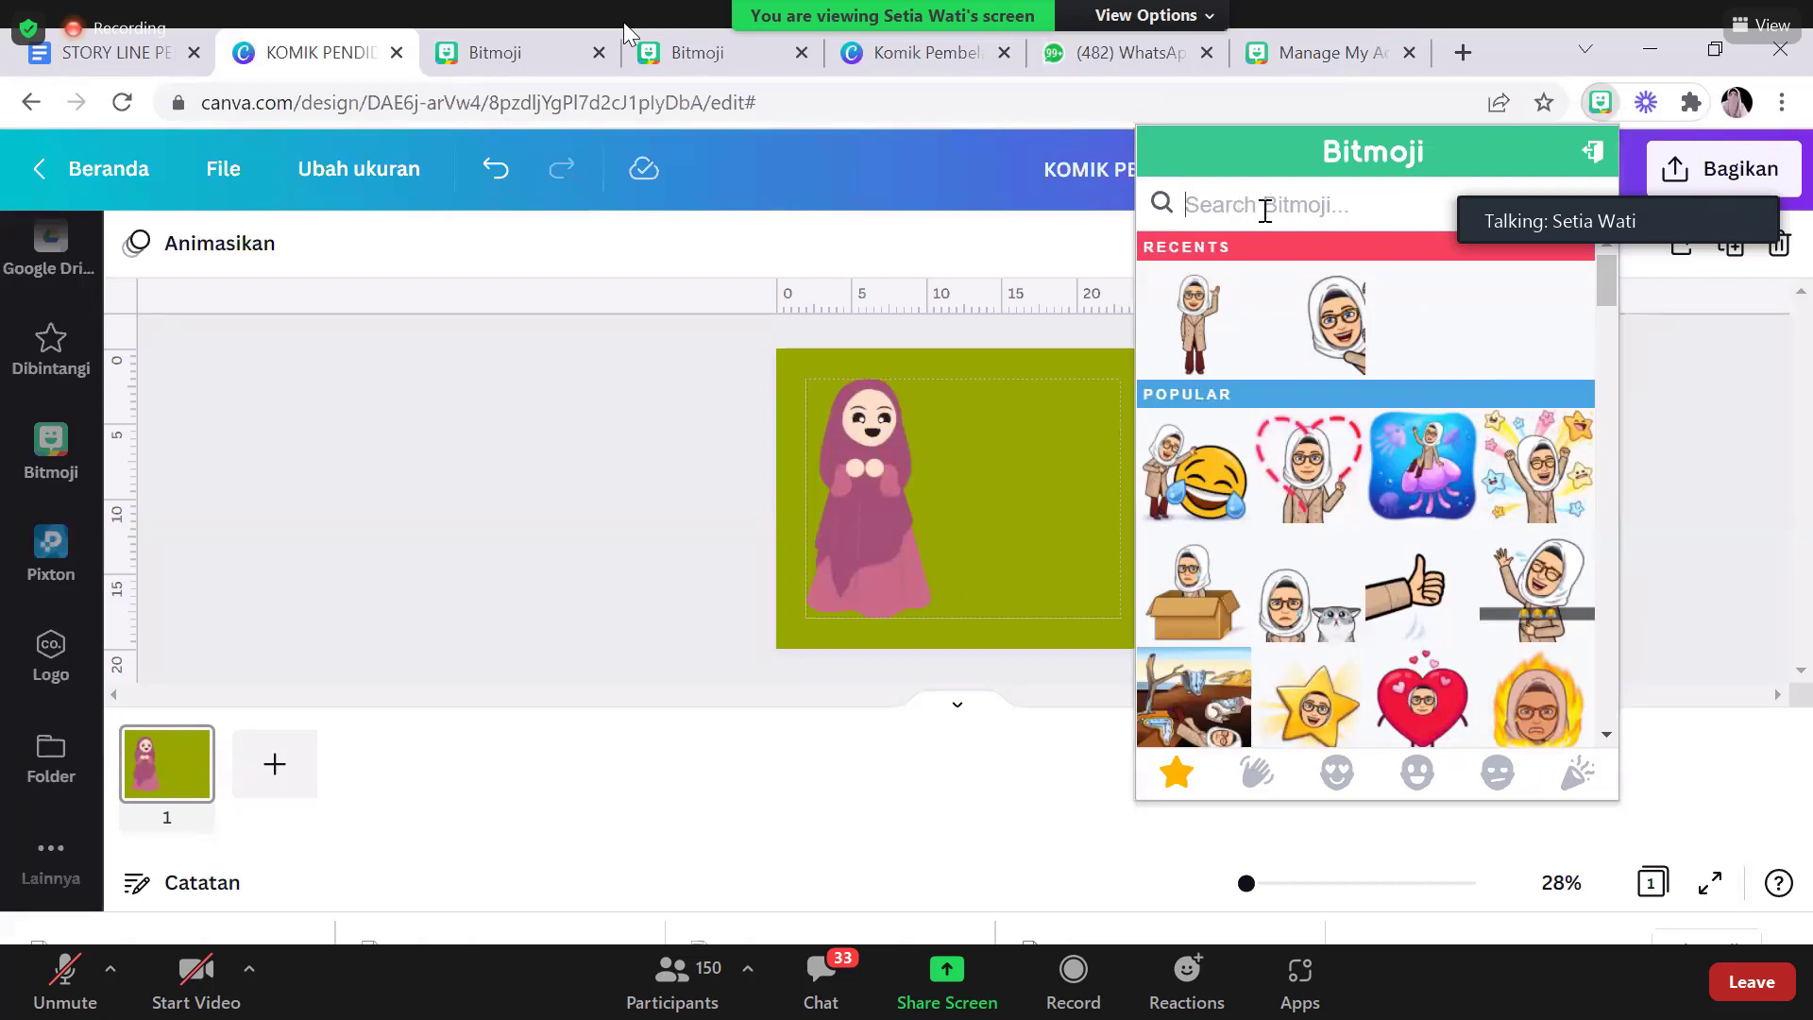
Search the Bitmoji stickers for PEEK, WALK, RUN and RU in turn, and browse the avatar poses
type("PEEK")
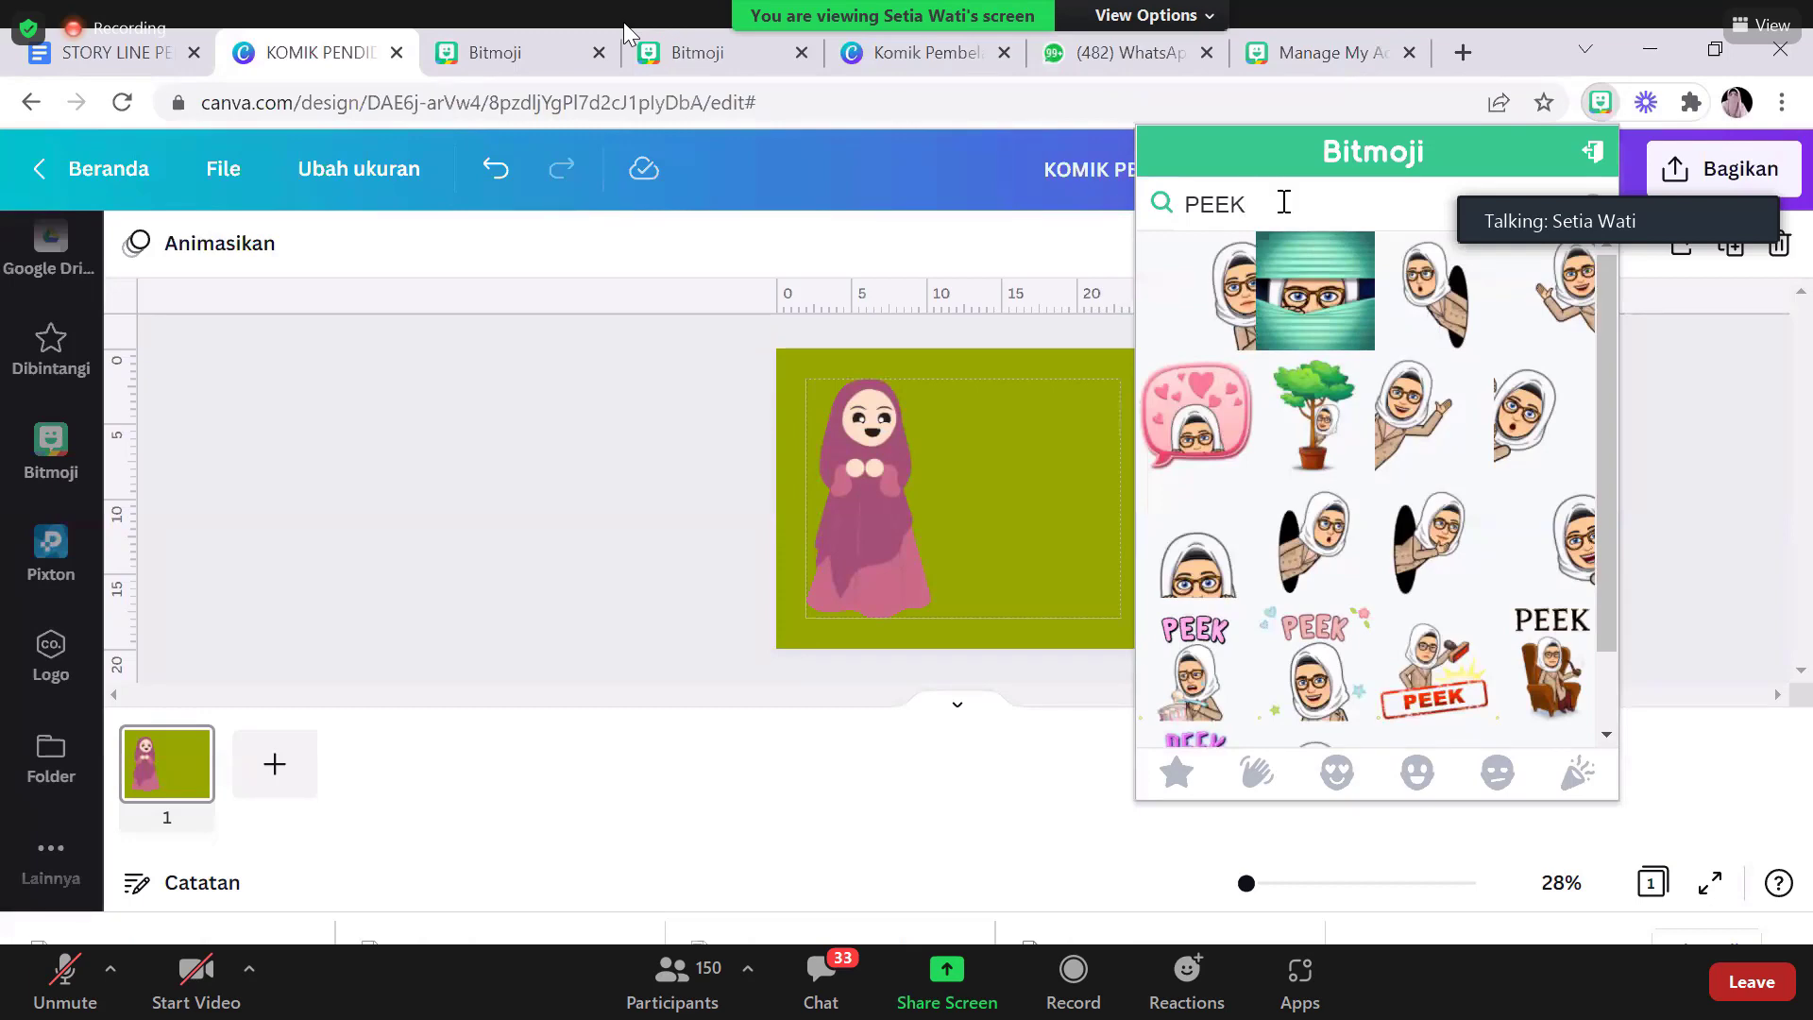
key("BackSpace")
key("BackSpace")
key("BackSpace")
key("BackSpace")
type("WALK")
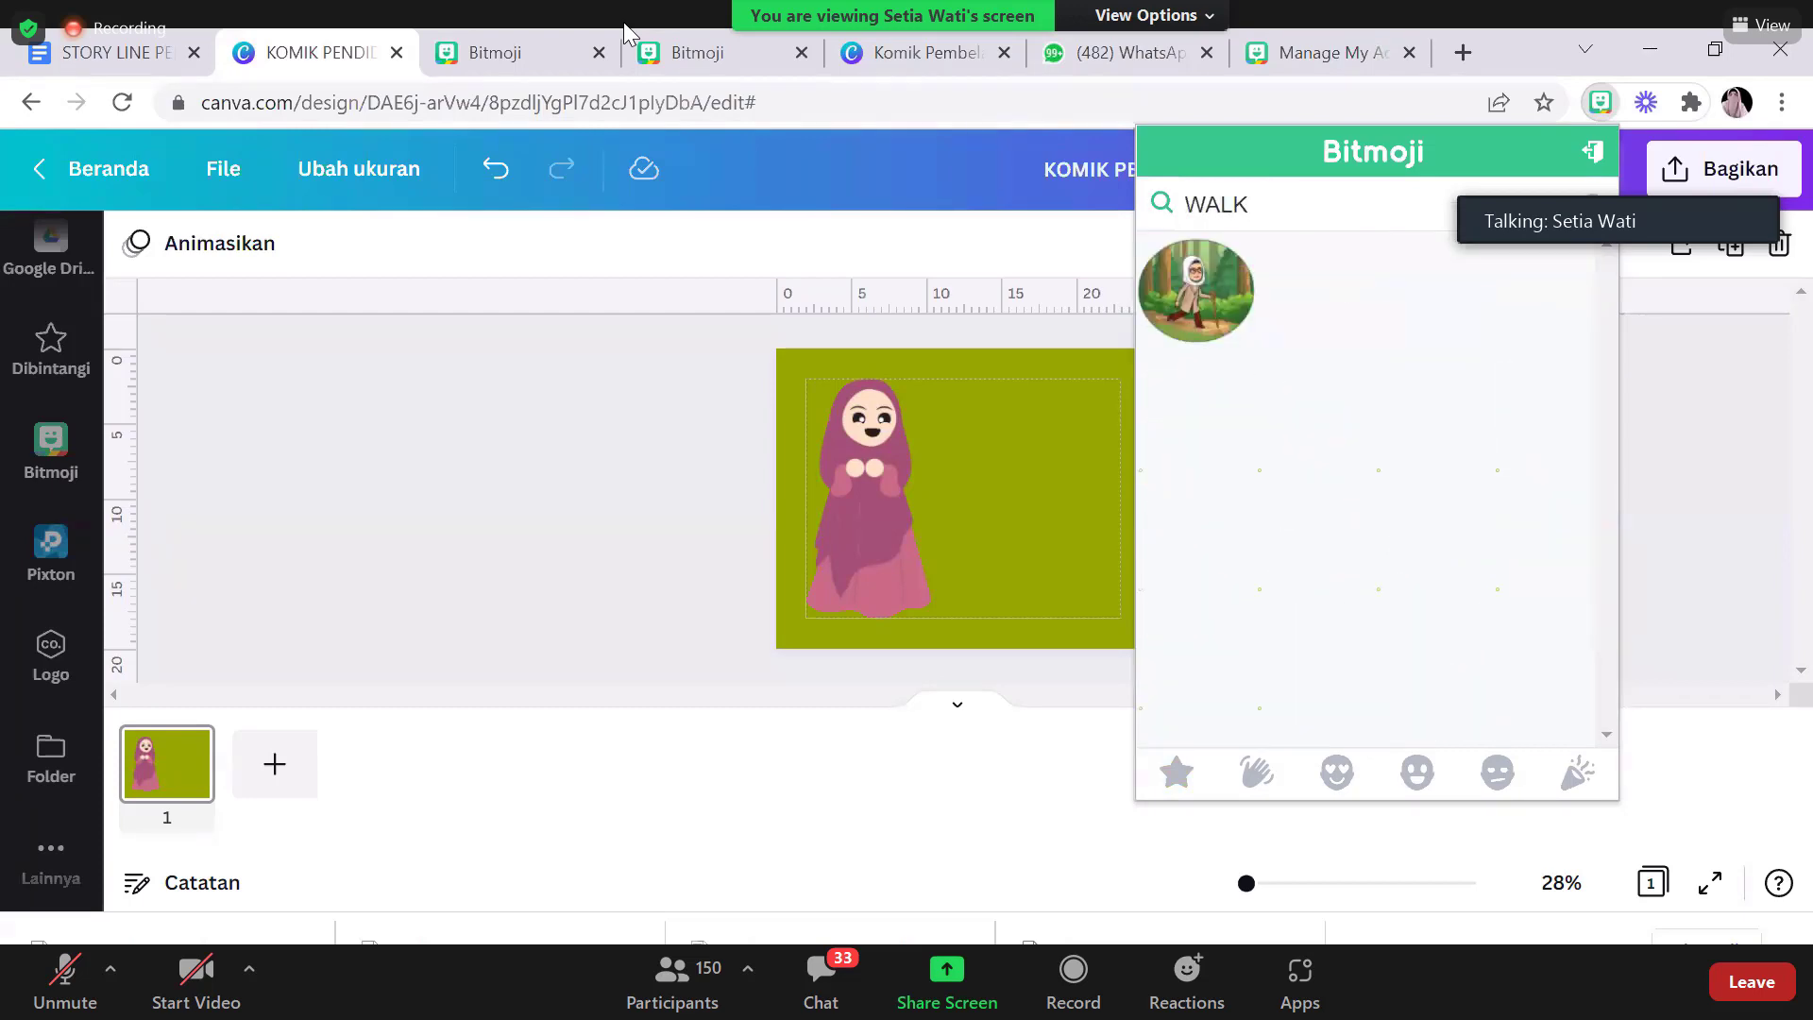
key("BackSpace")
key("BackSpace")
key("BackSpace")
key("BackSpace")
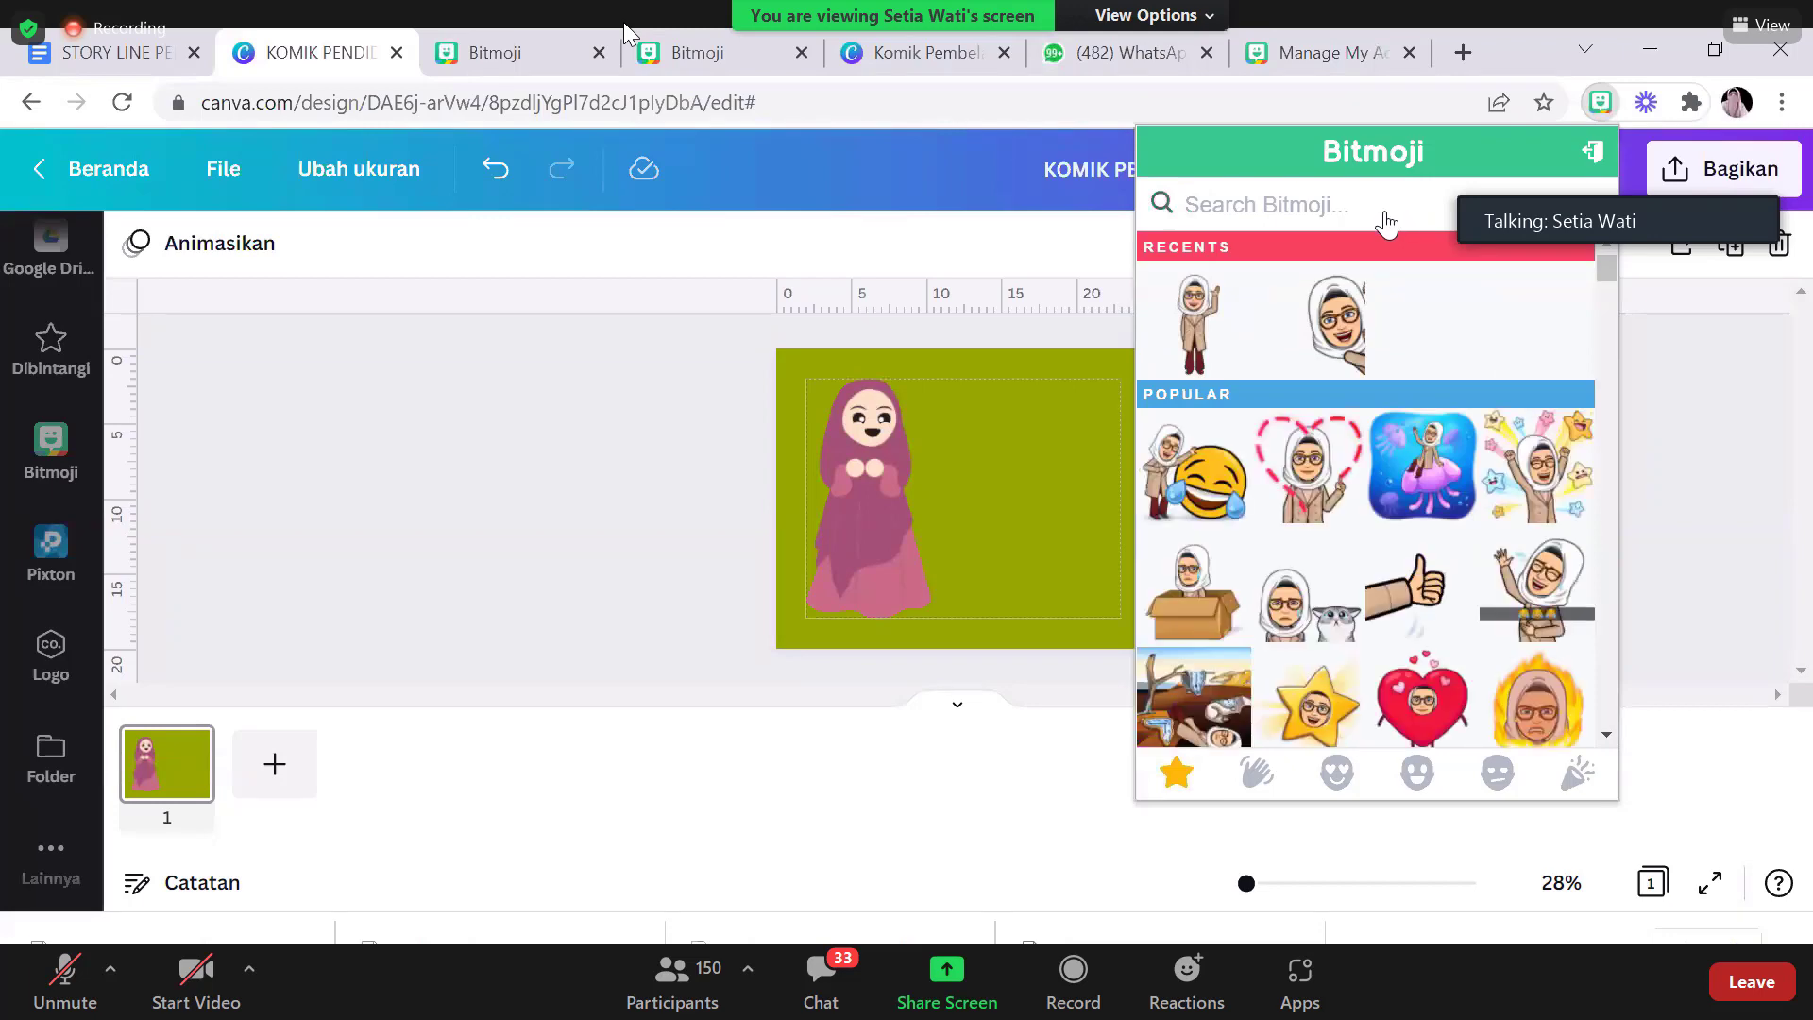
type("RUN")
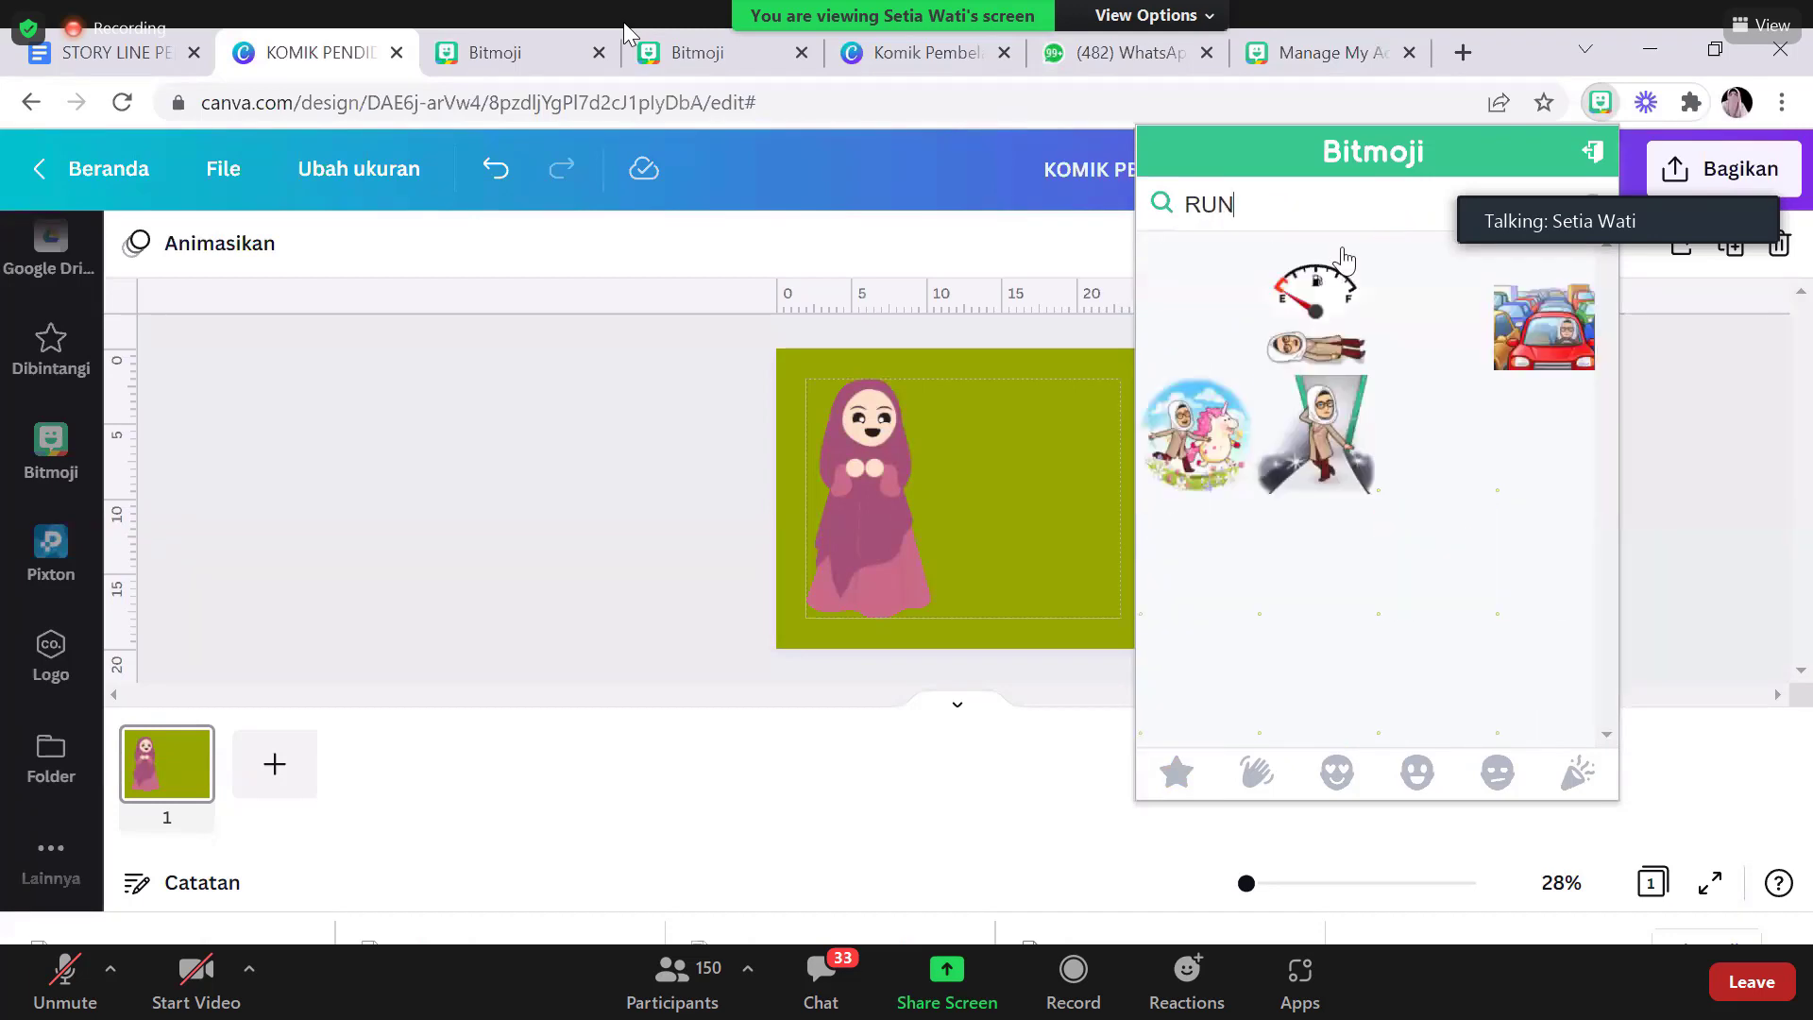
key("BackSpace")
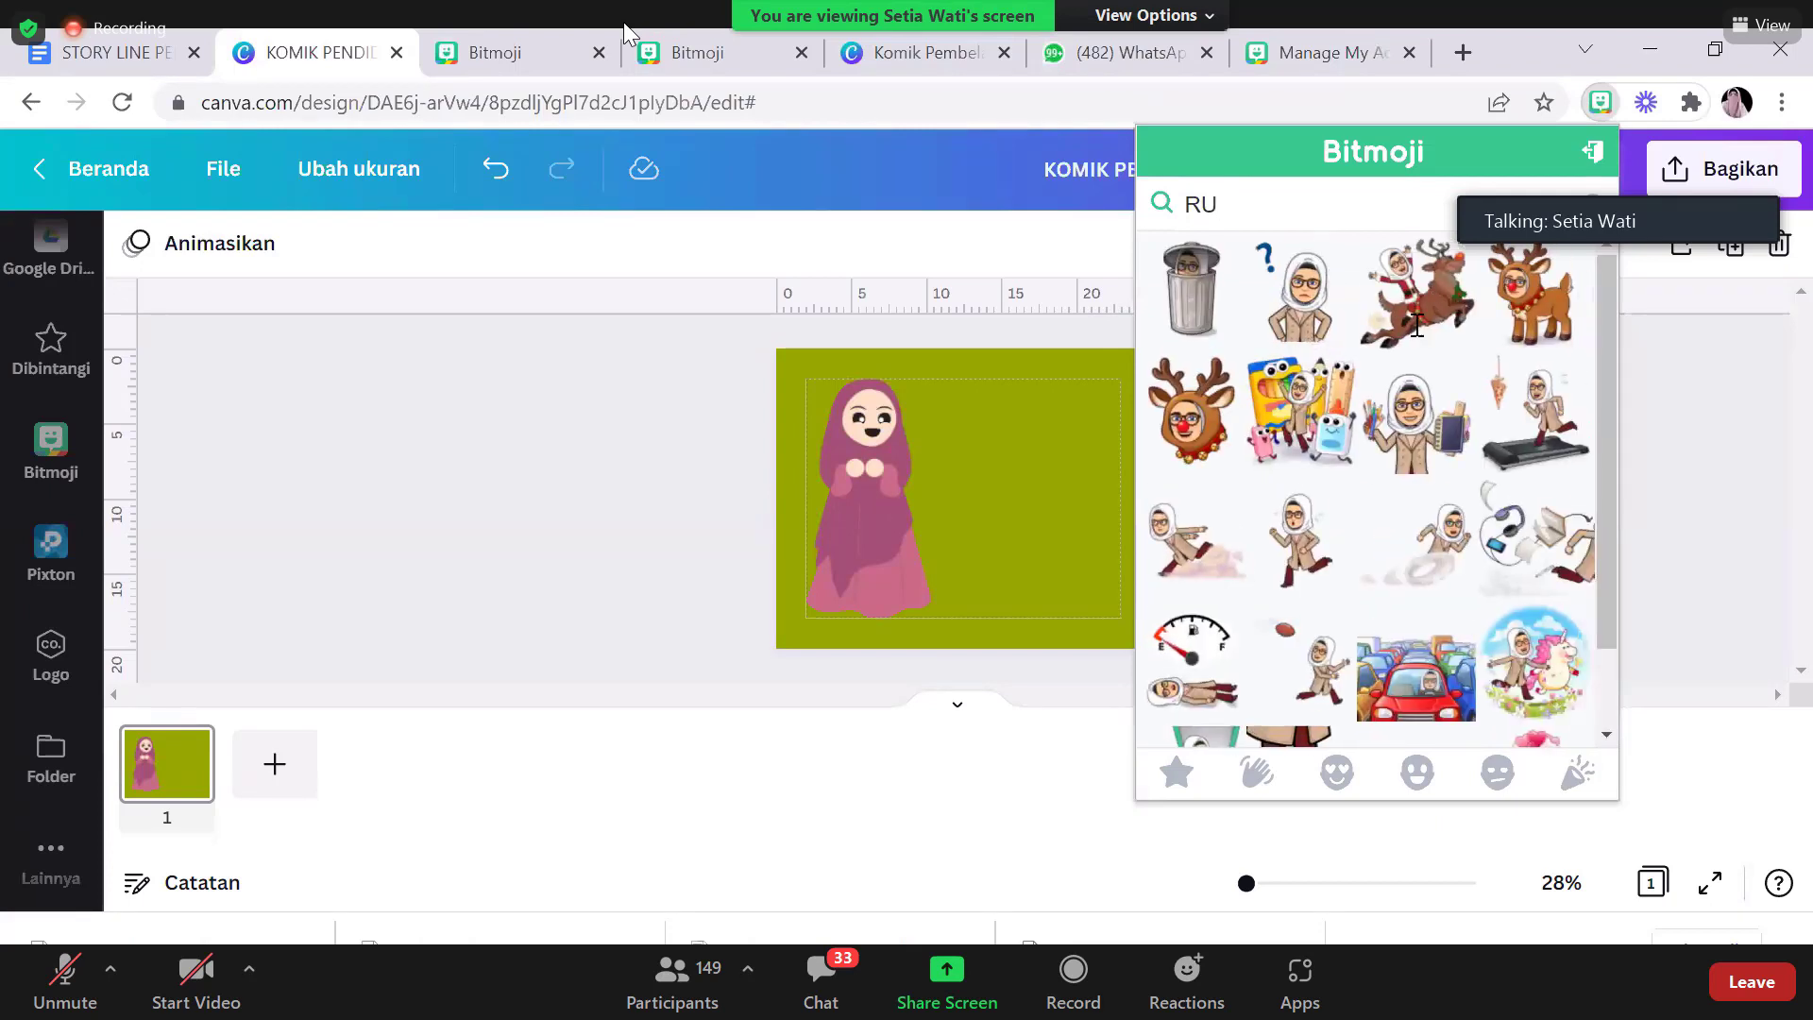
Copy the Bitmoji avatar holding art supplies and a notebook, paste it onto the comic page, and move it beside the hijab character
left_click(1421, 422)
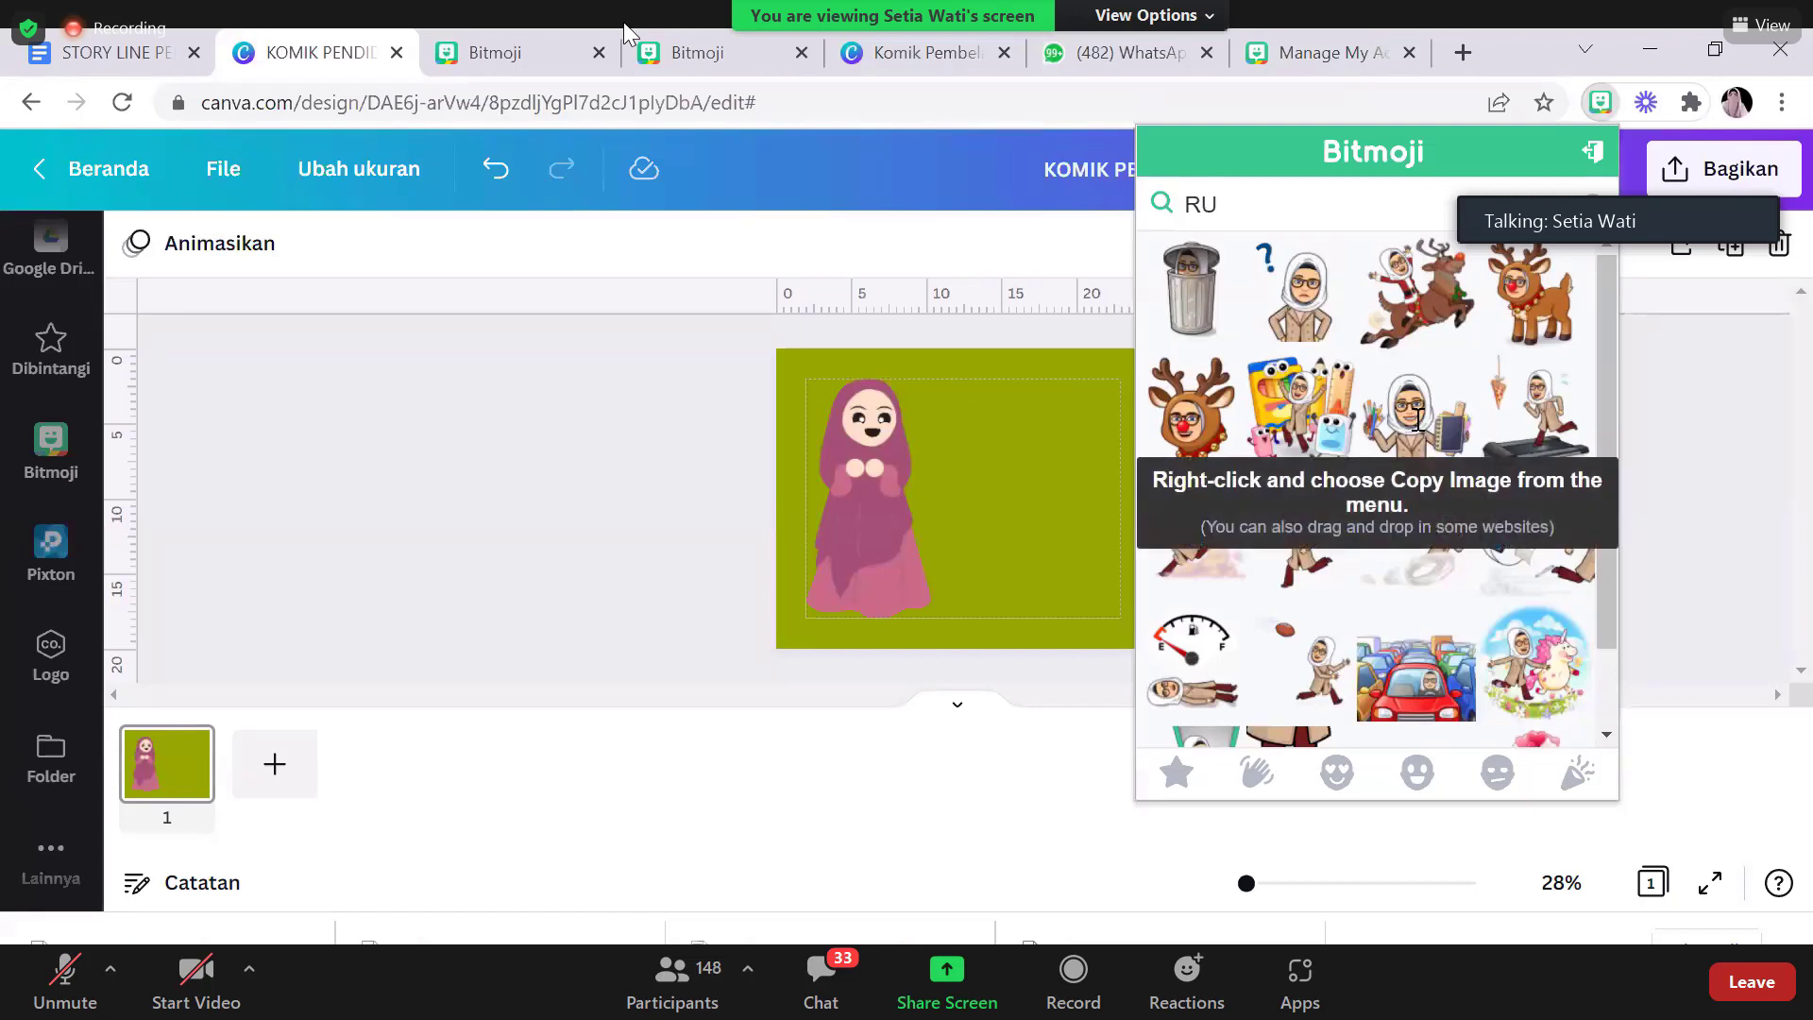
right_click(1419, 420)
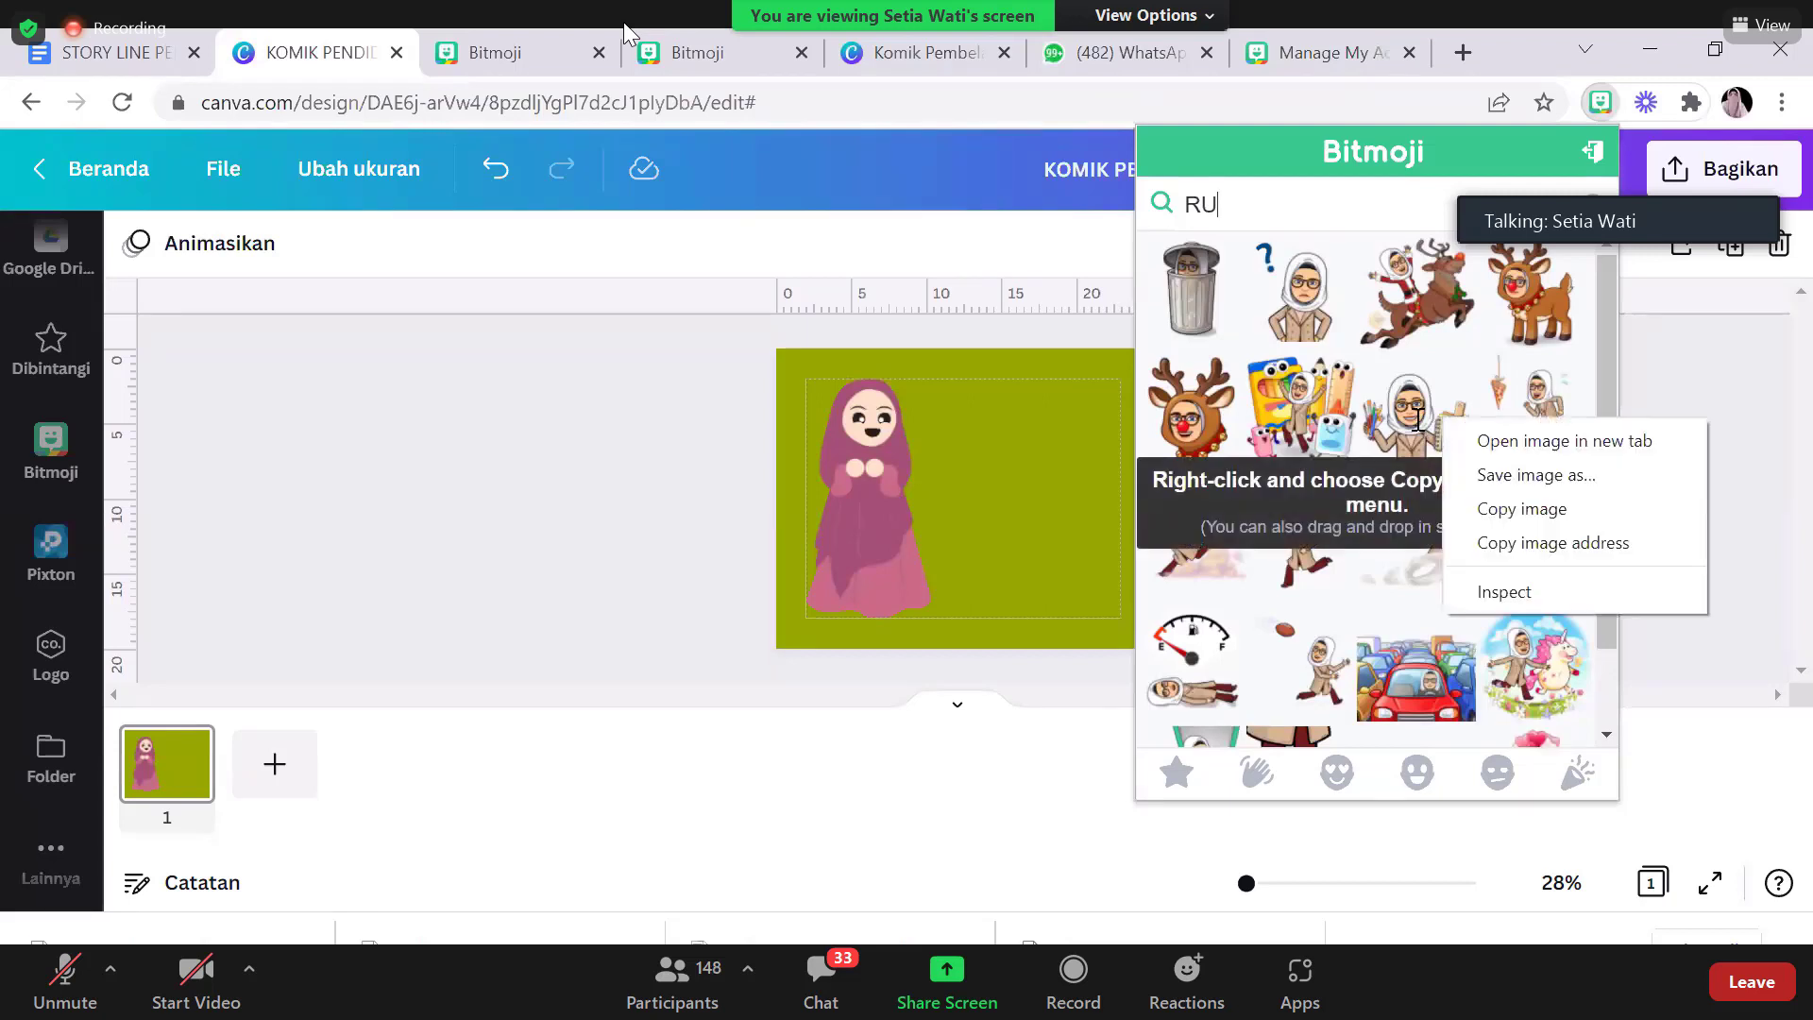
left_click(1507, 509)
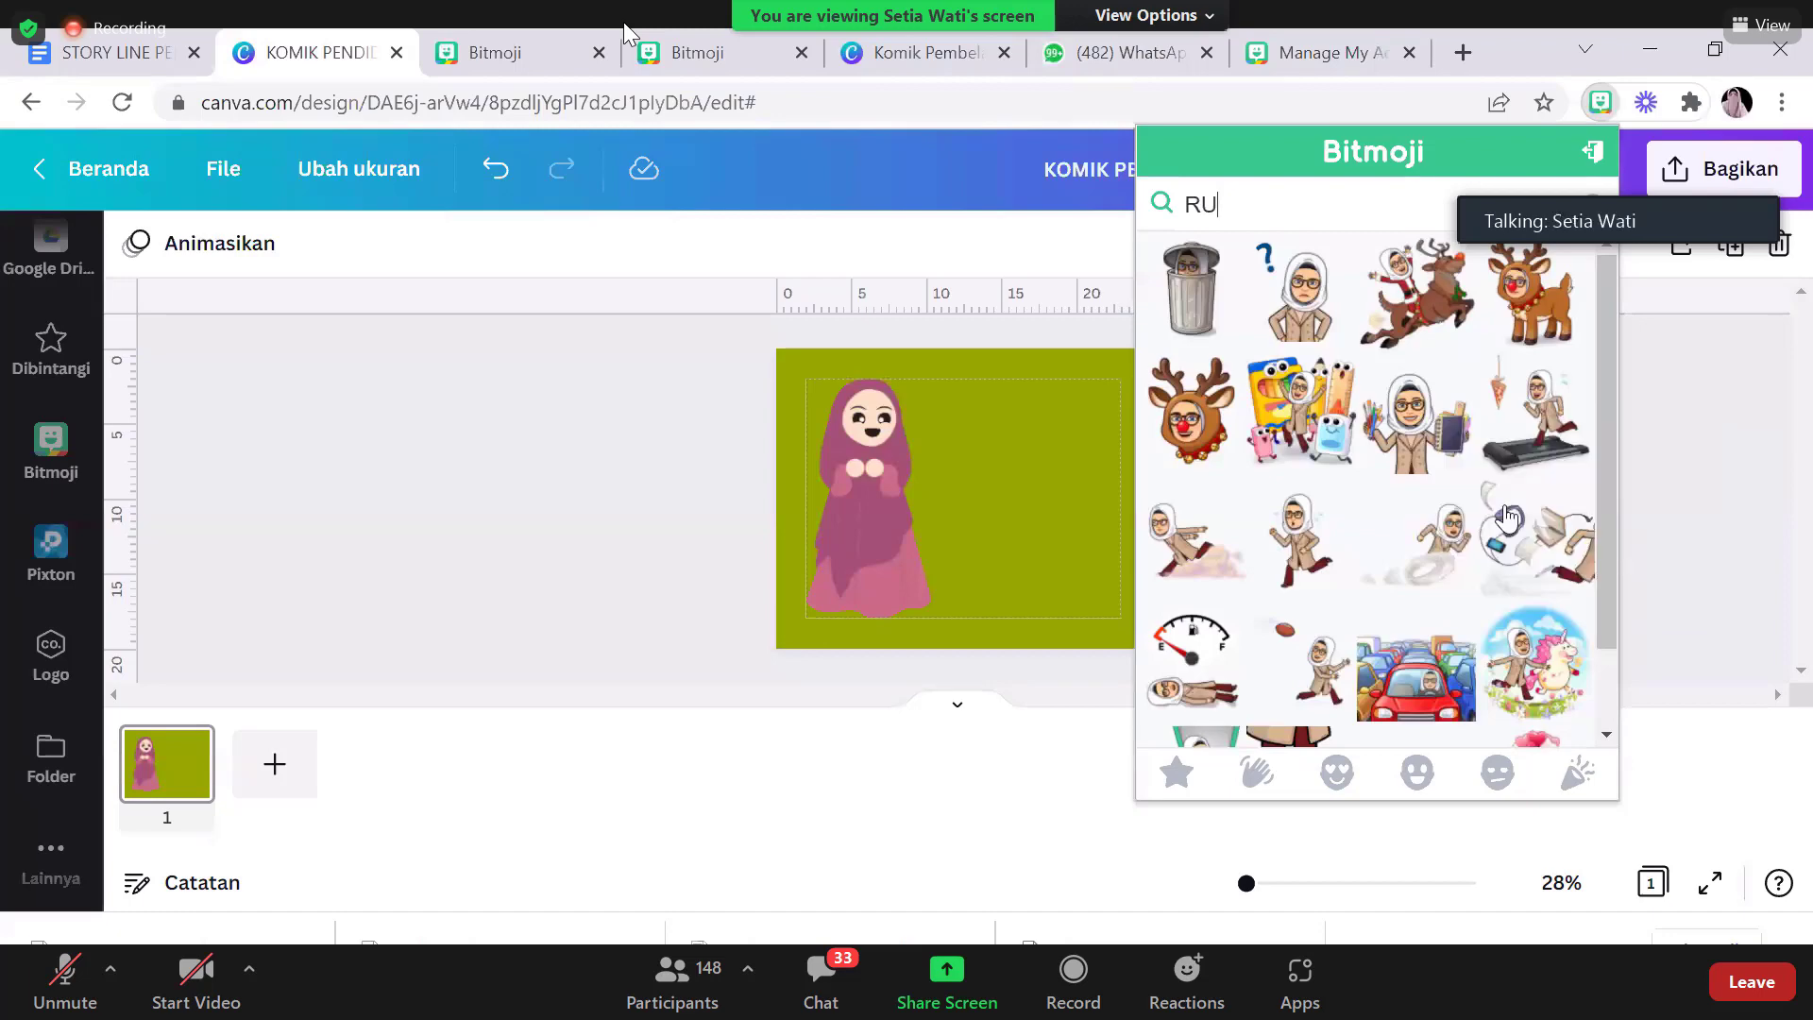
left_click(1176, 464)
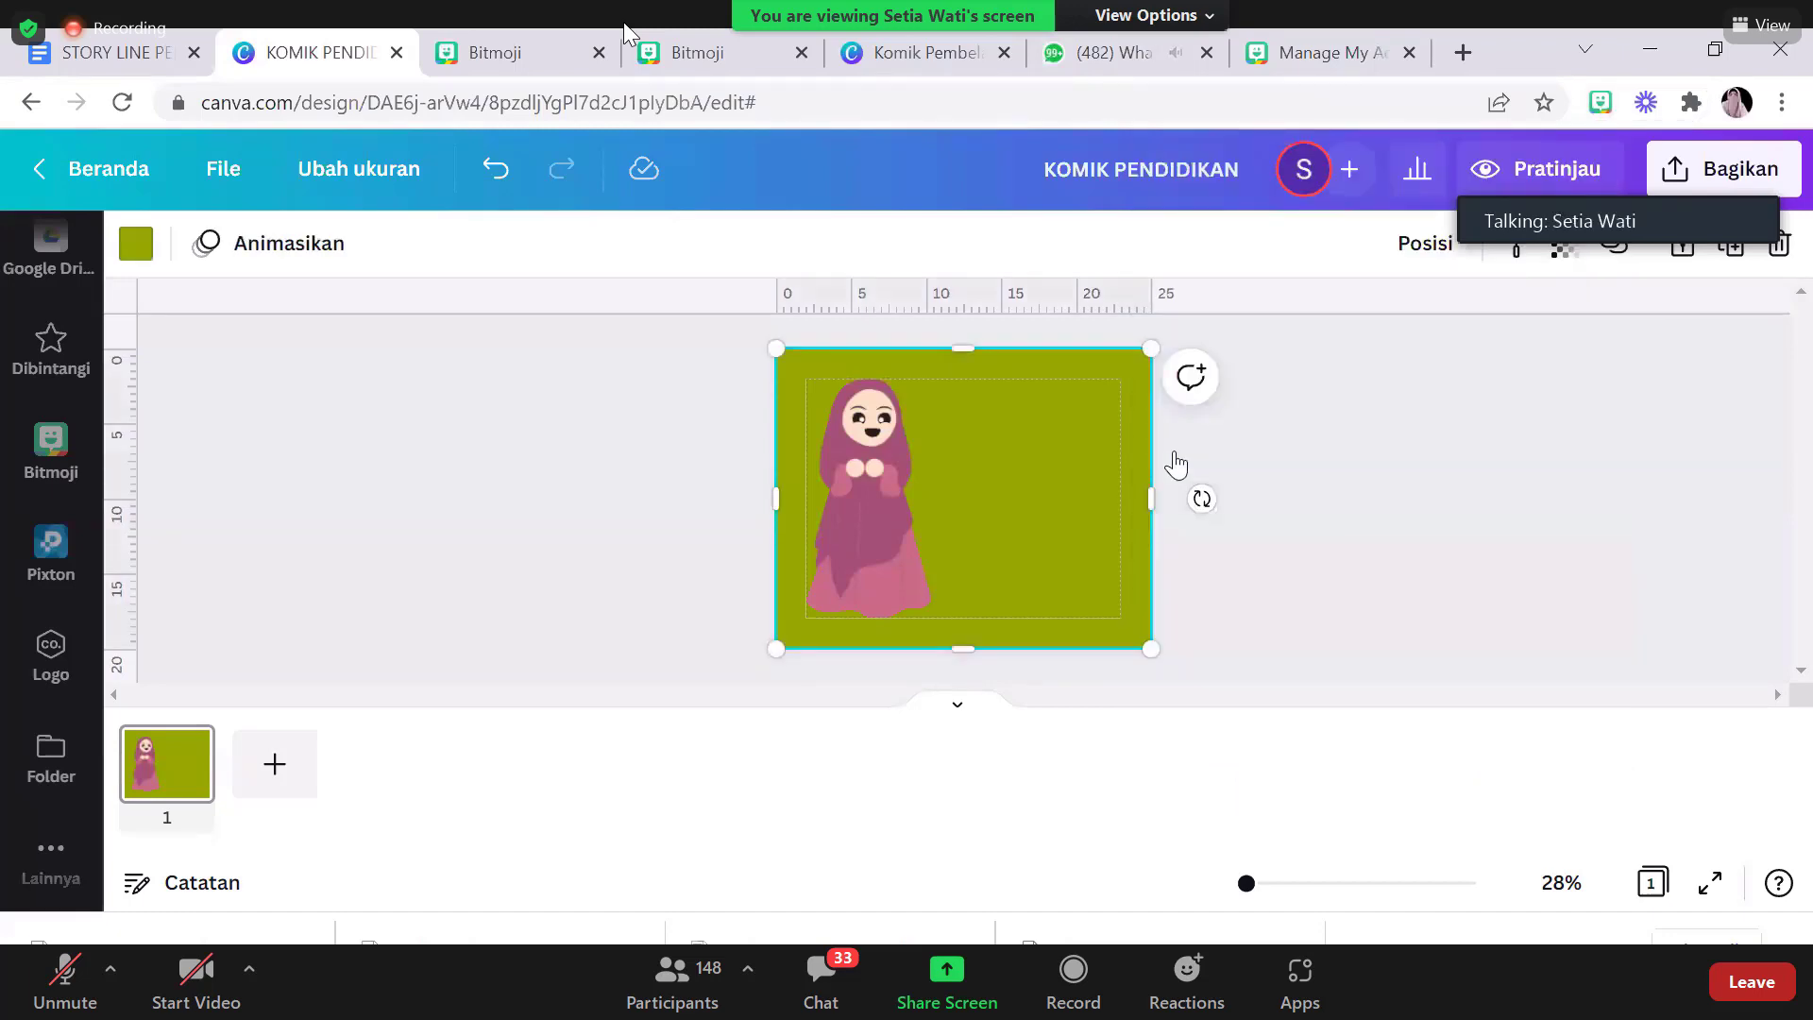
key("ctrl+v")
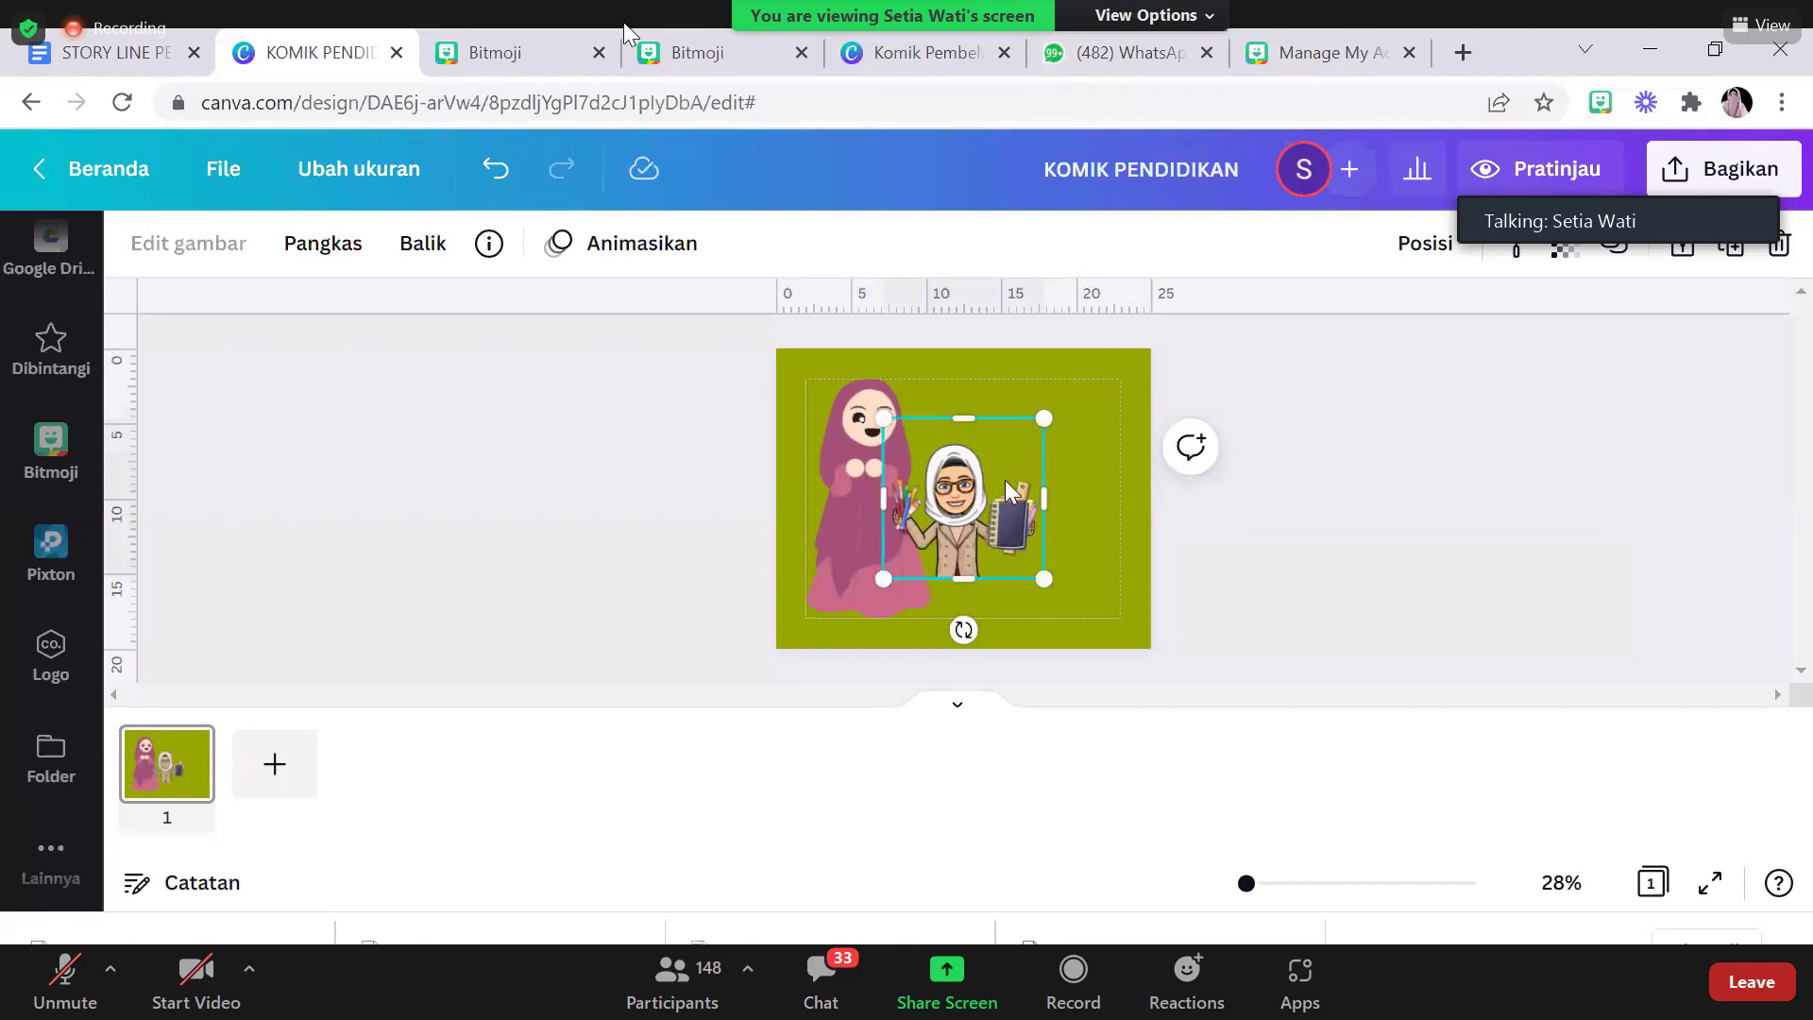
left_click_drag(1005, 480, 1068, 526)
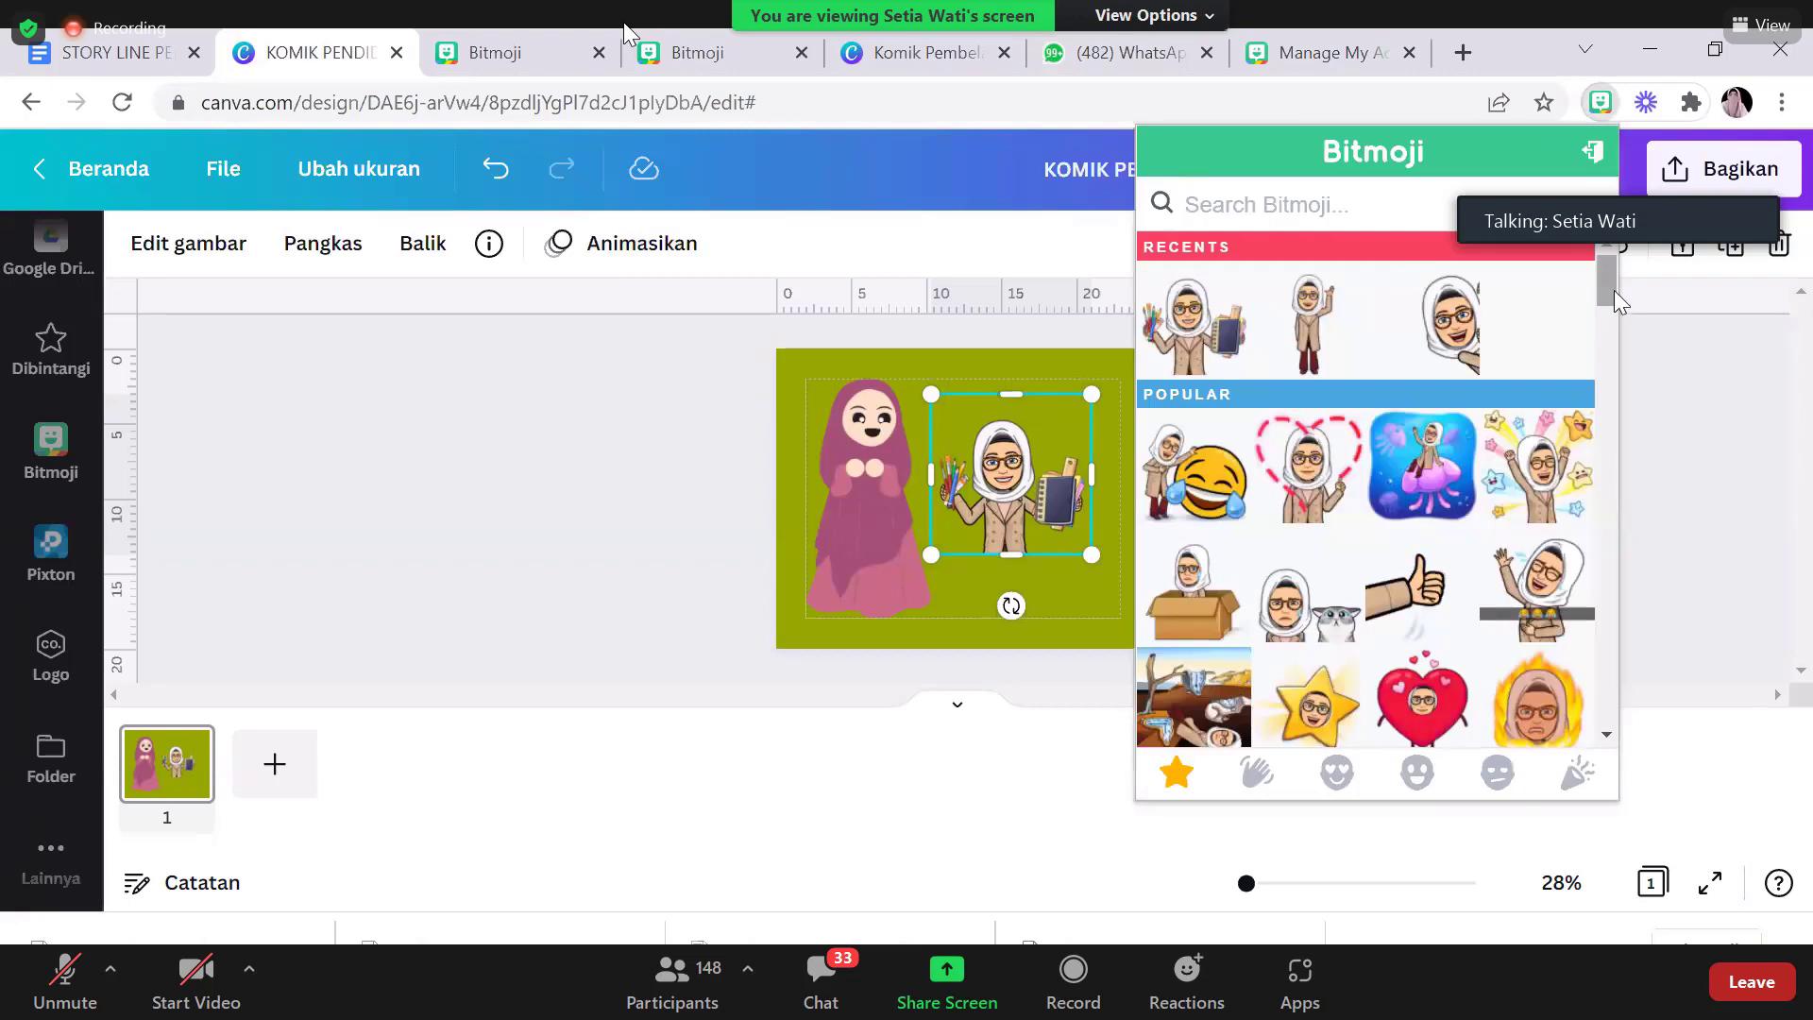
Browse further through the popular Bitmoji stickers and delete the pasted avatar from the comic page
left_click_drag(1613, 293, 1603, 455)
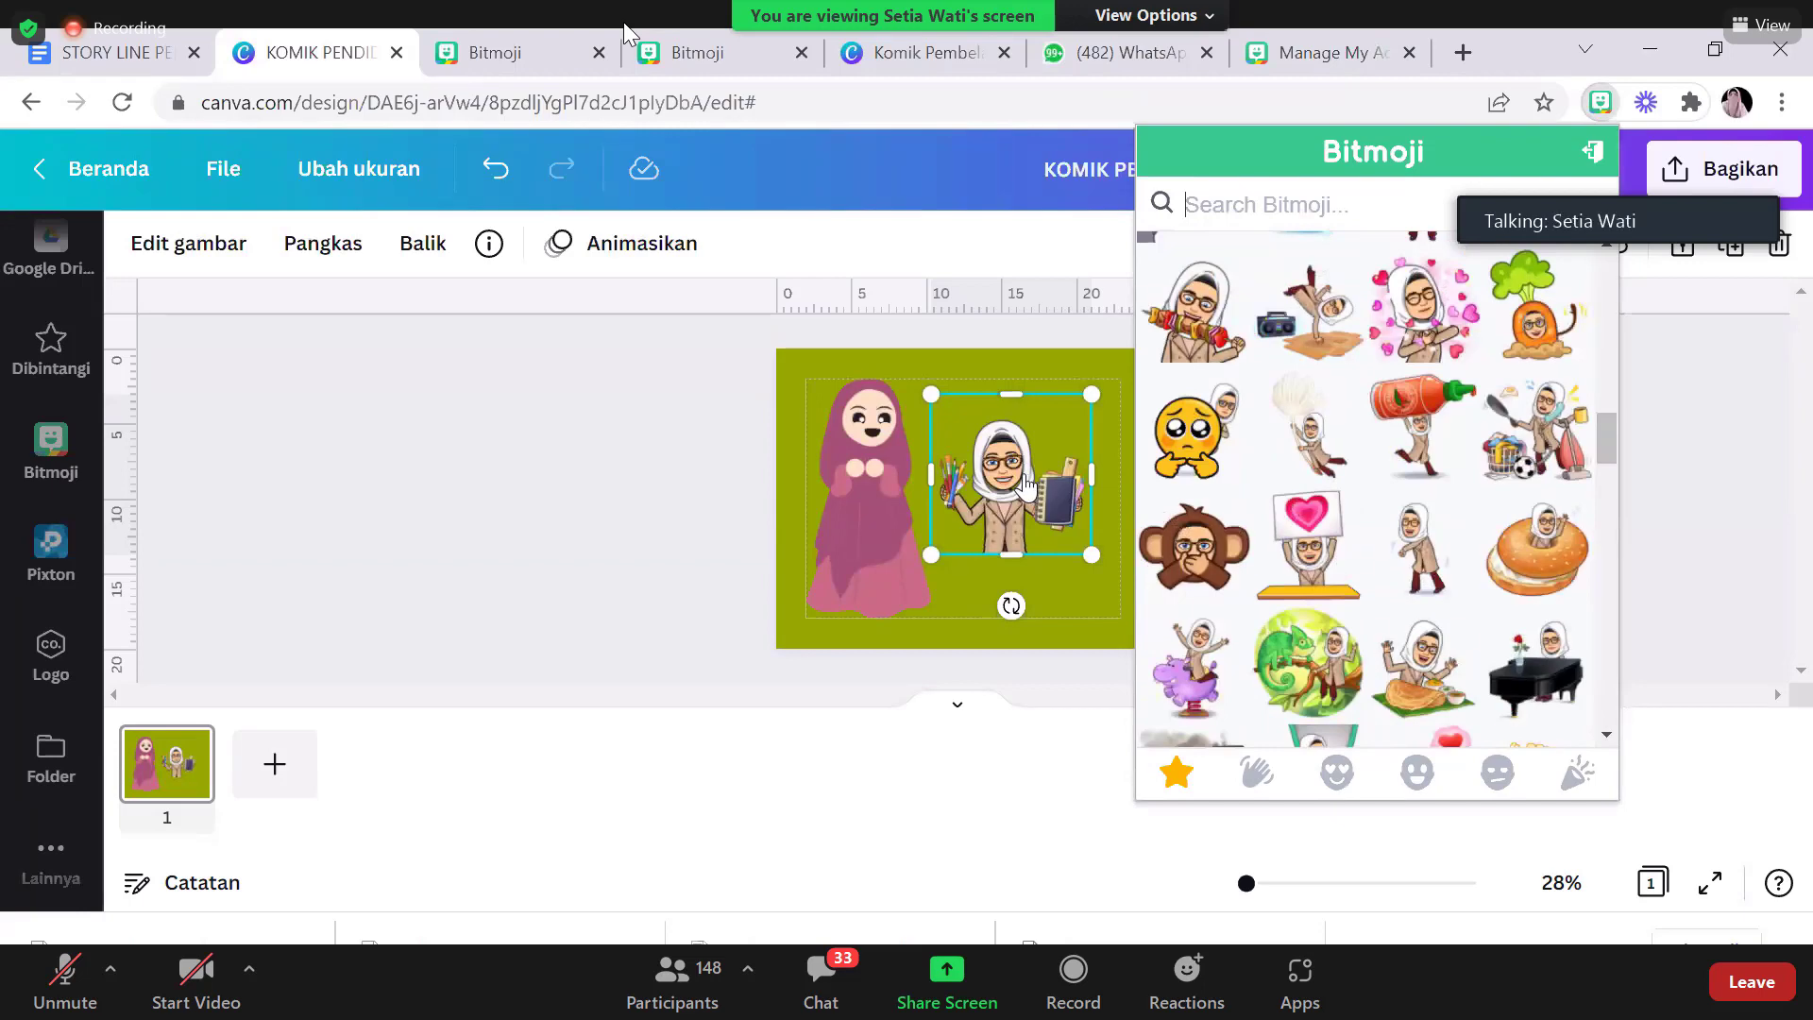
left_click(1027, 486)
key("Delete")
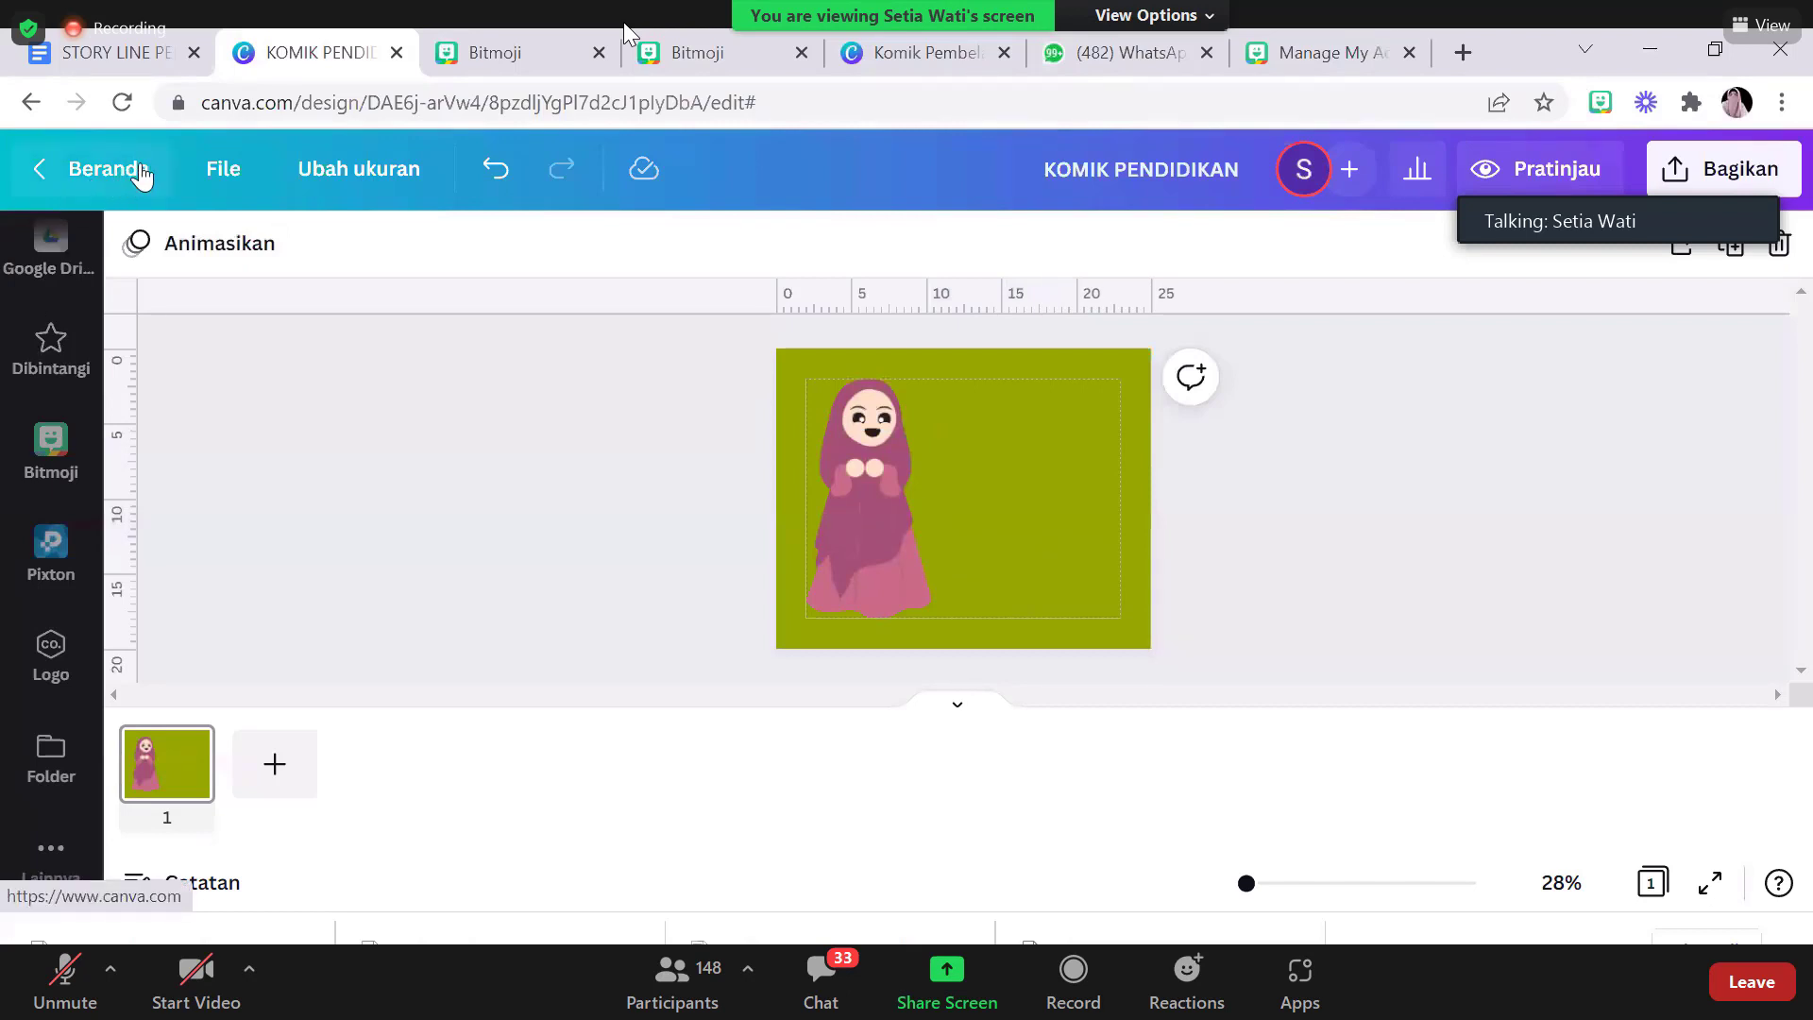
Leave the design for the home page, return to KOMIK PENDIDIKAN, and select the green background
left_click(111, 170)
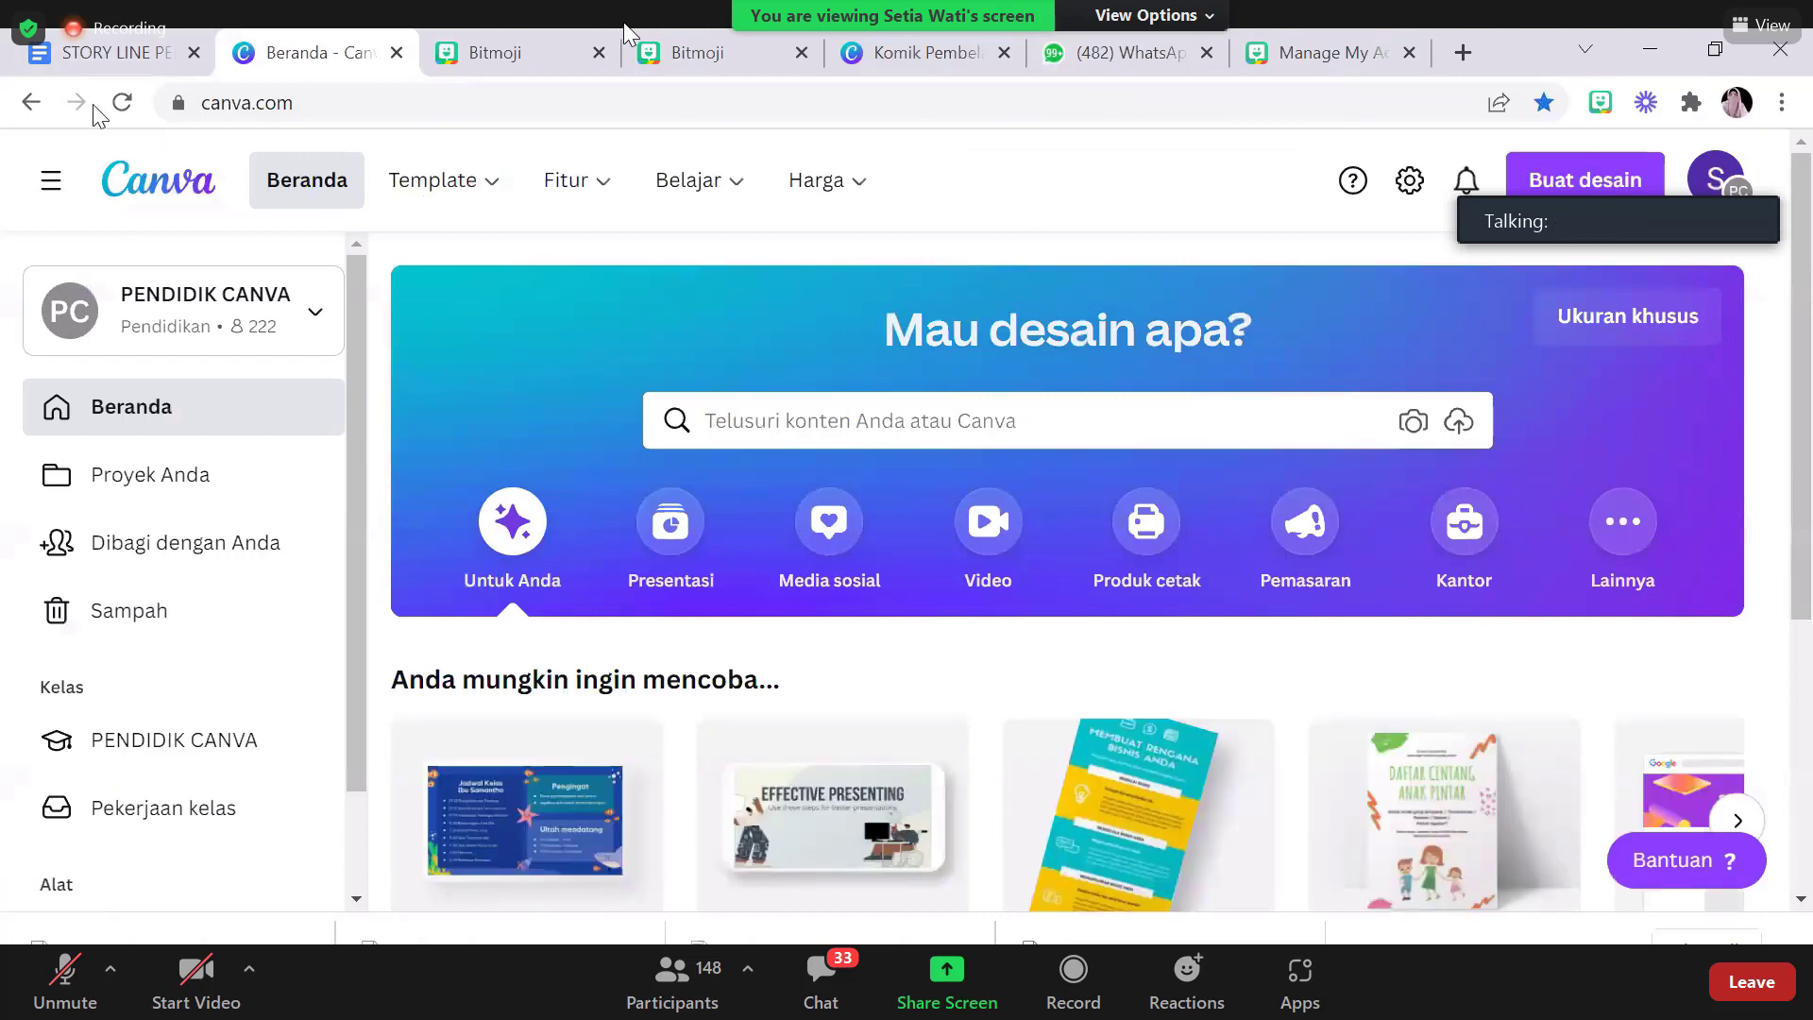
key("alt+Left")
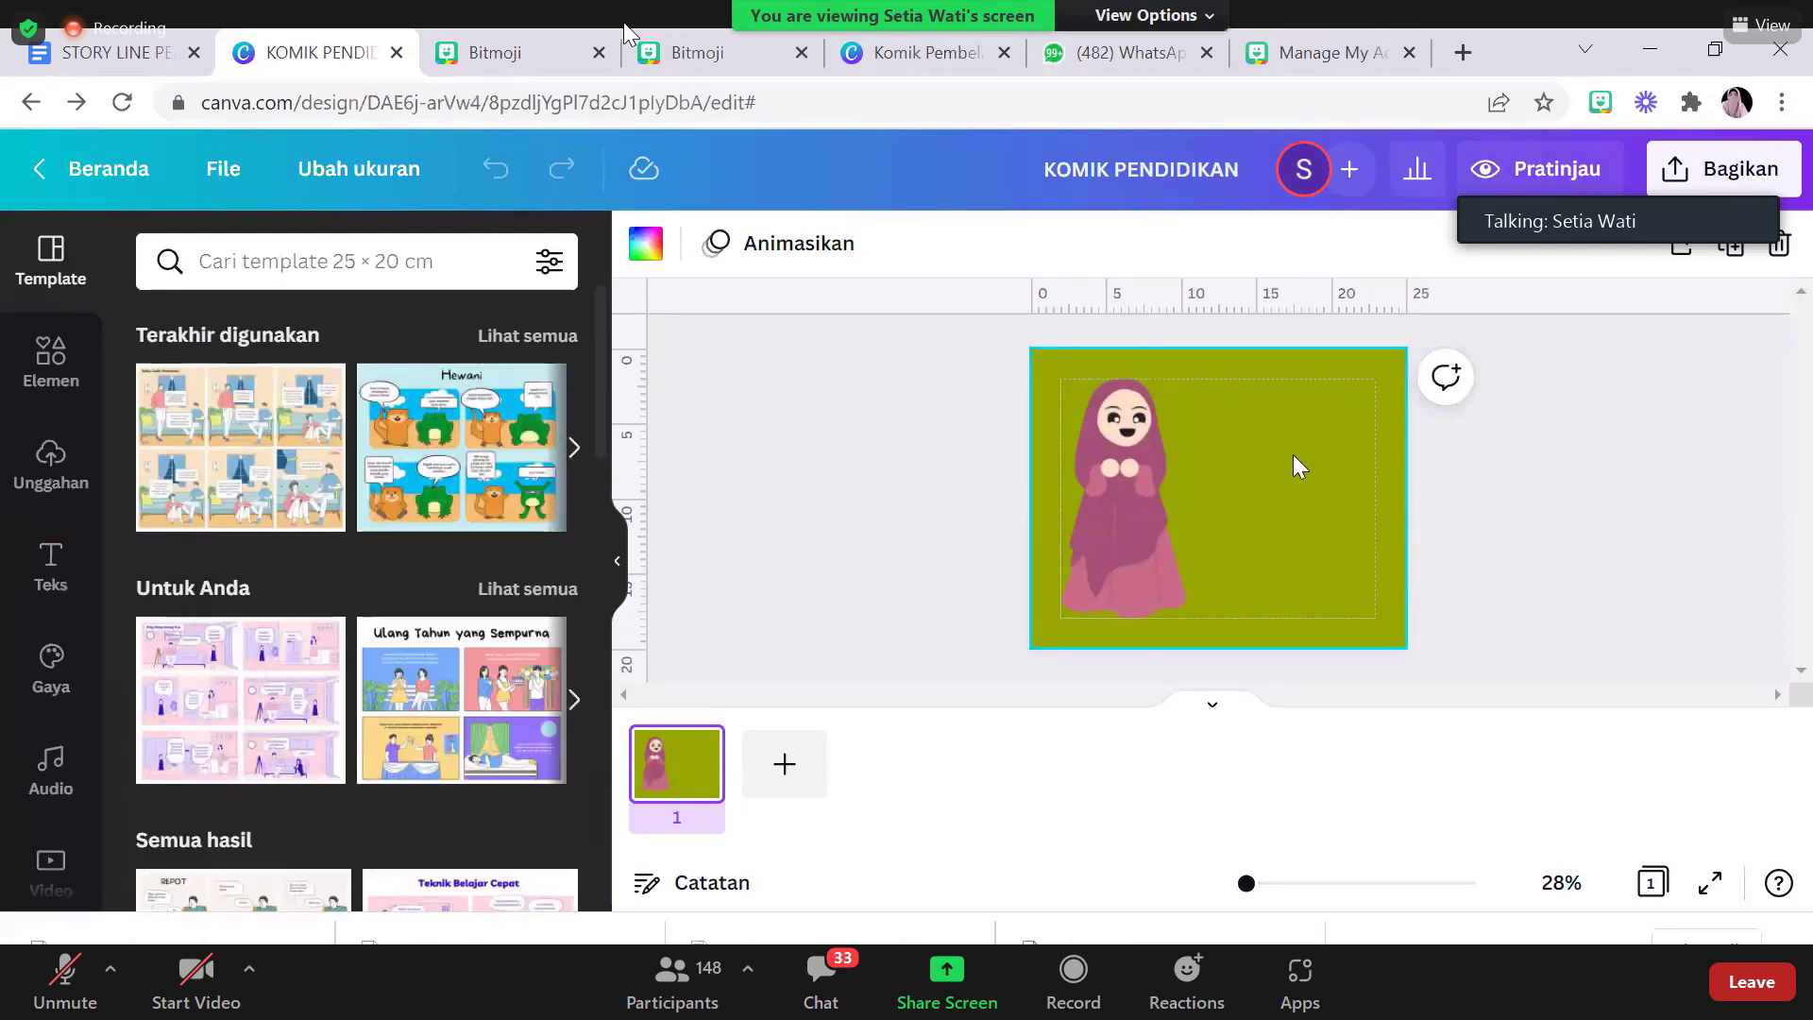
left_click(1296, 450)
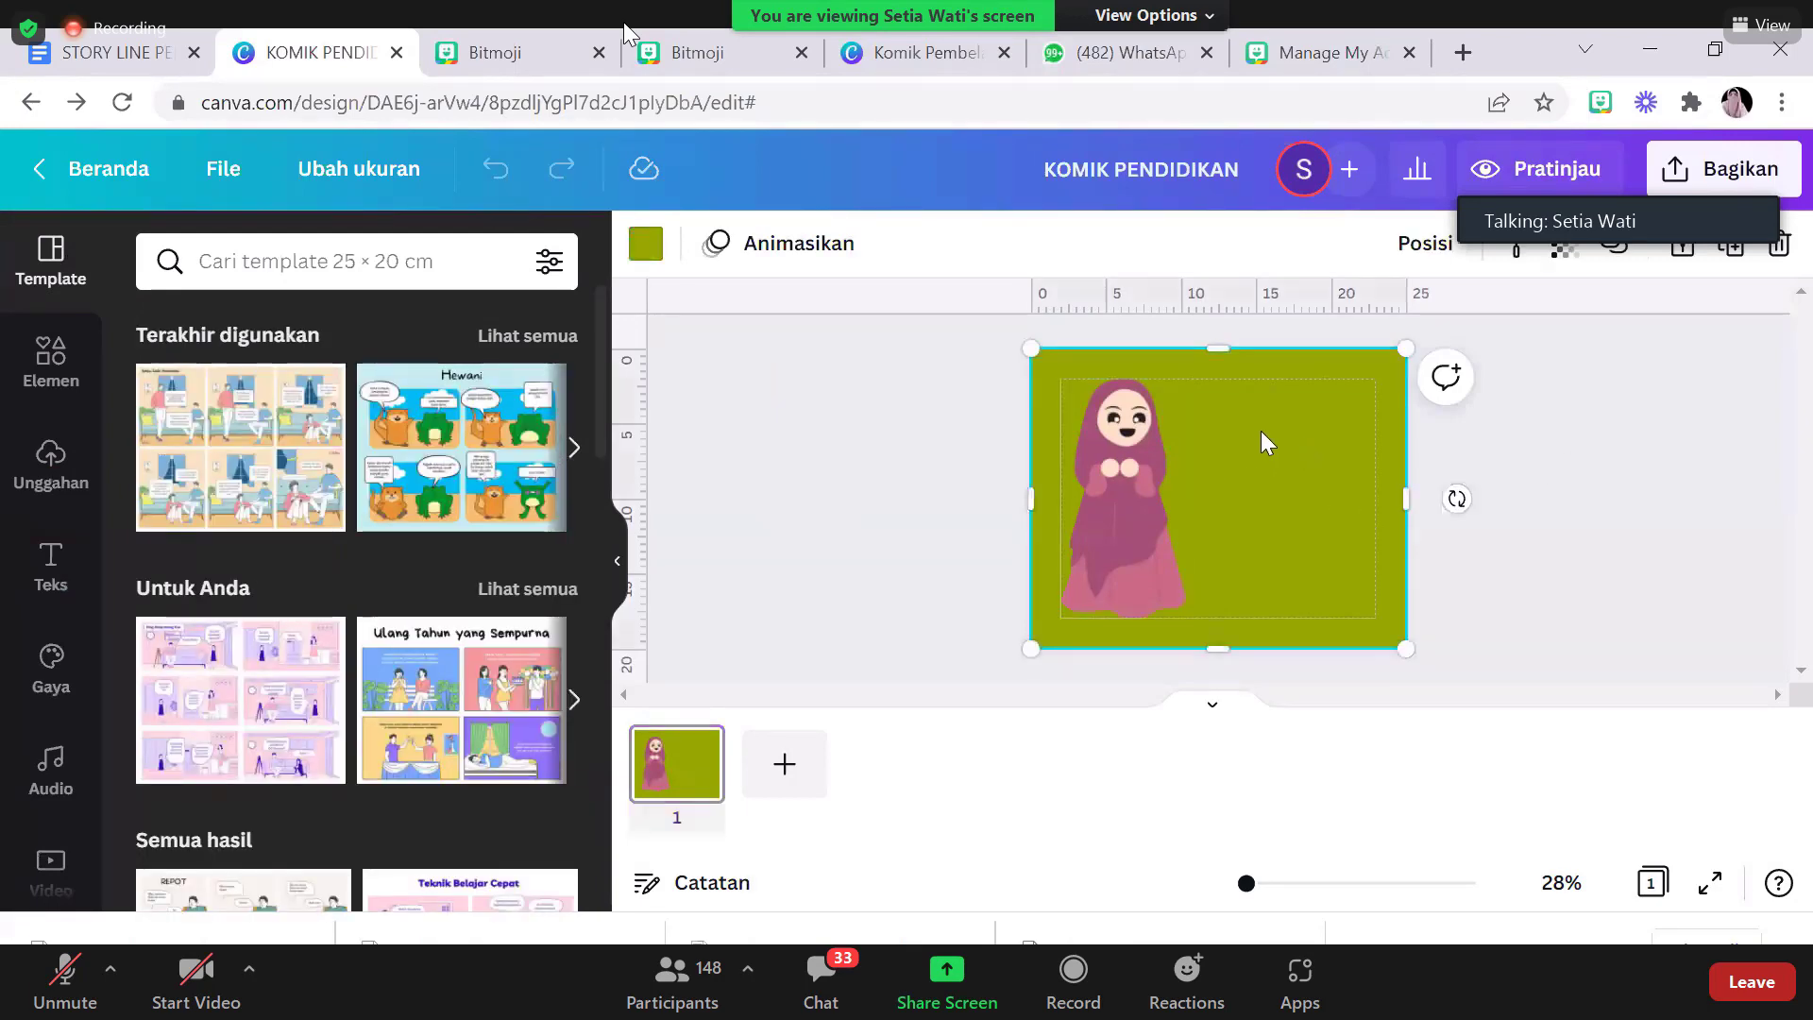
Add the recently used yellow "fun" text style to the page and shrink it to font size 143 beside the character's head
left_click(59, 565)
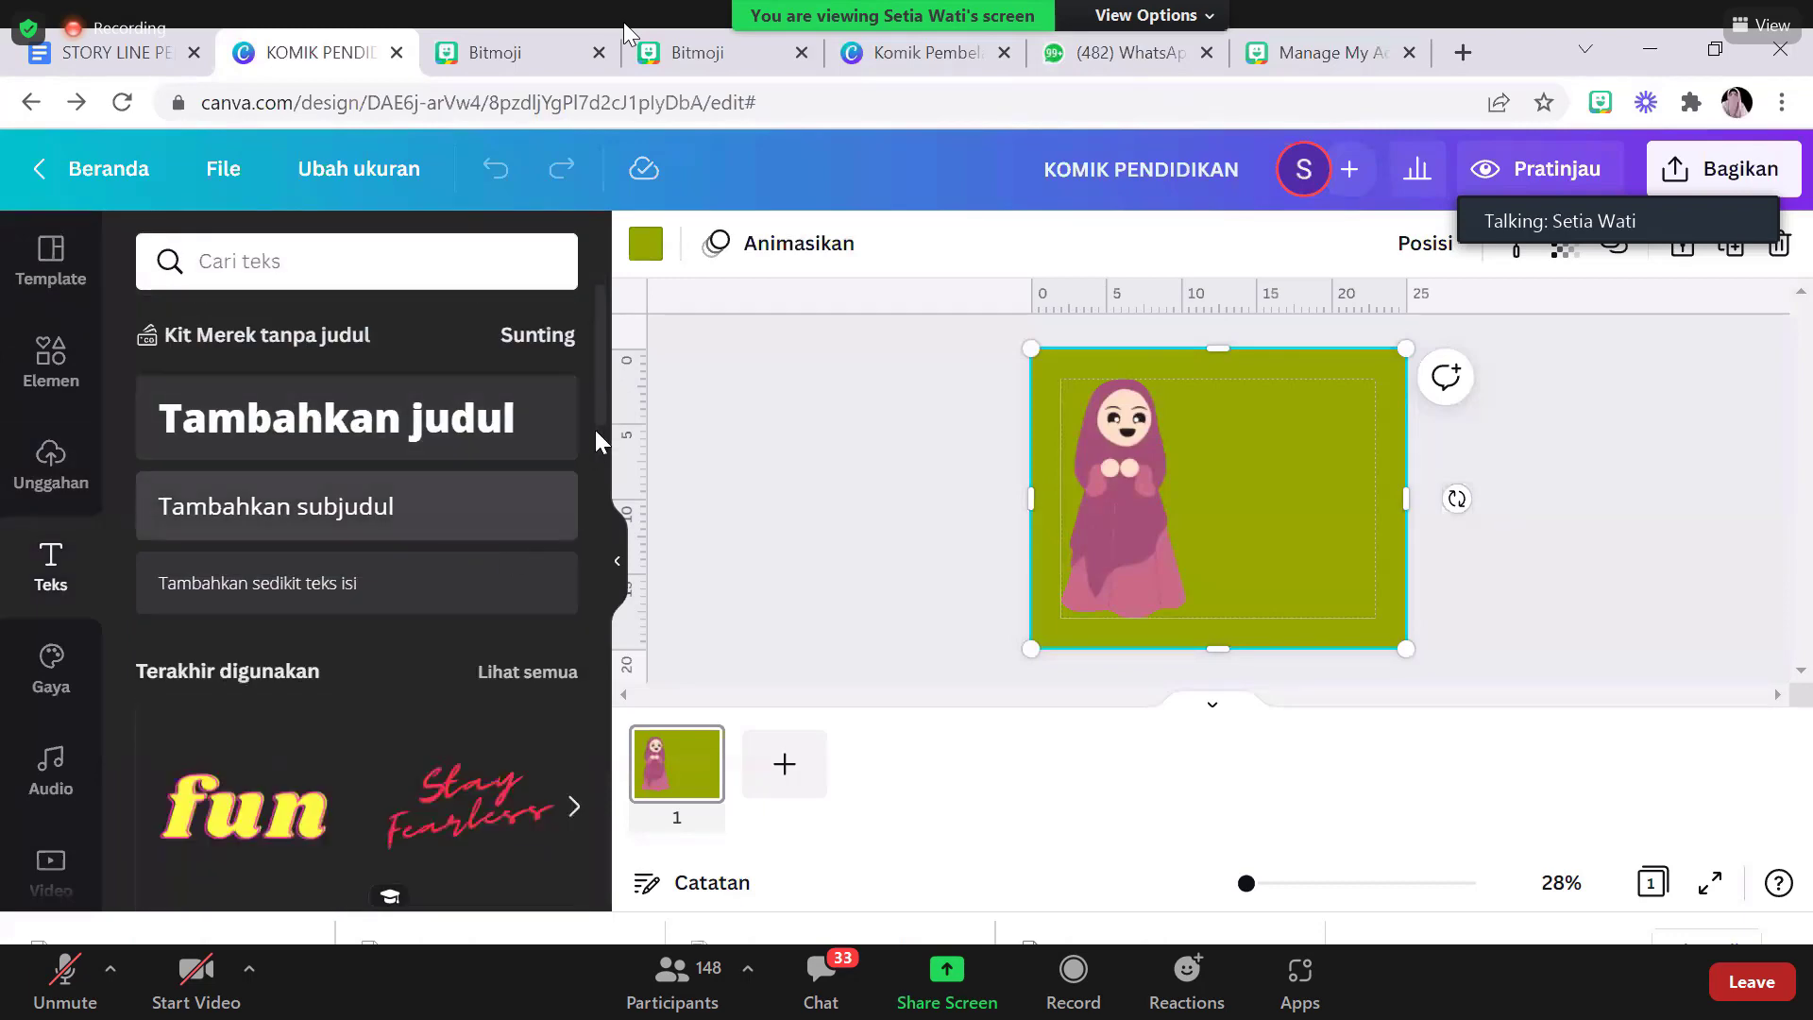
scroll(595, 451, "down", 5)
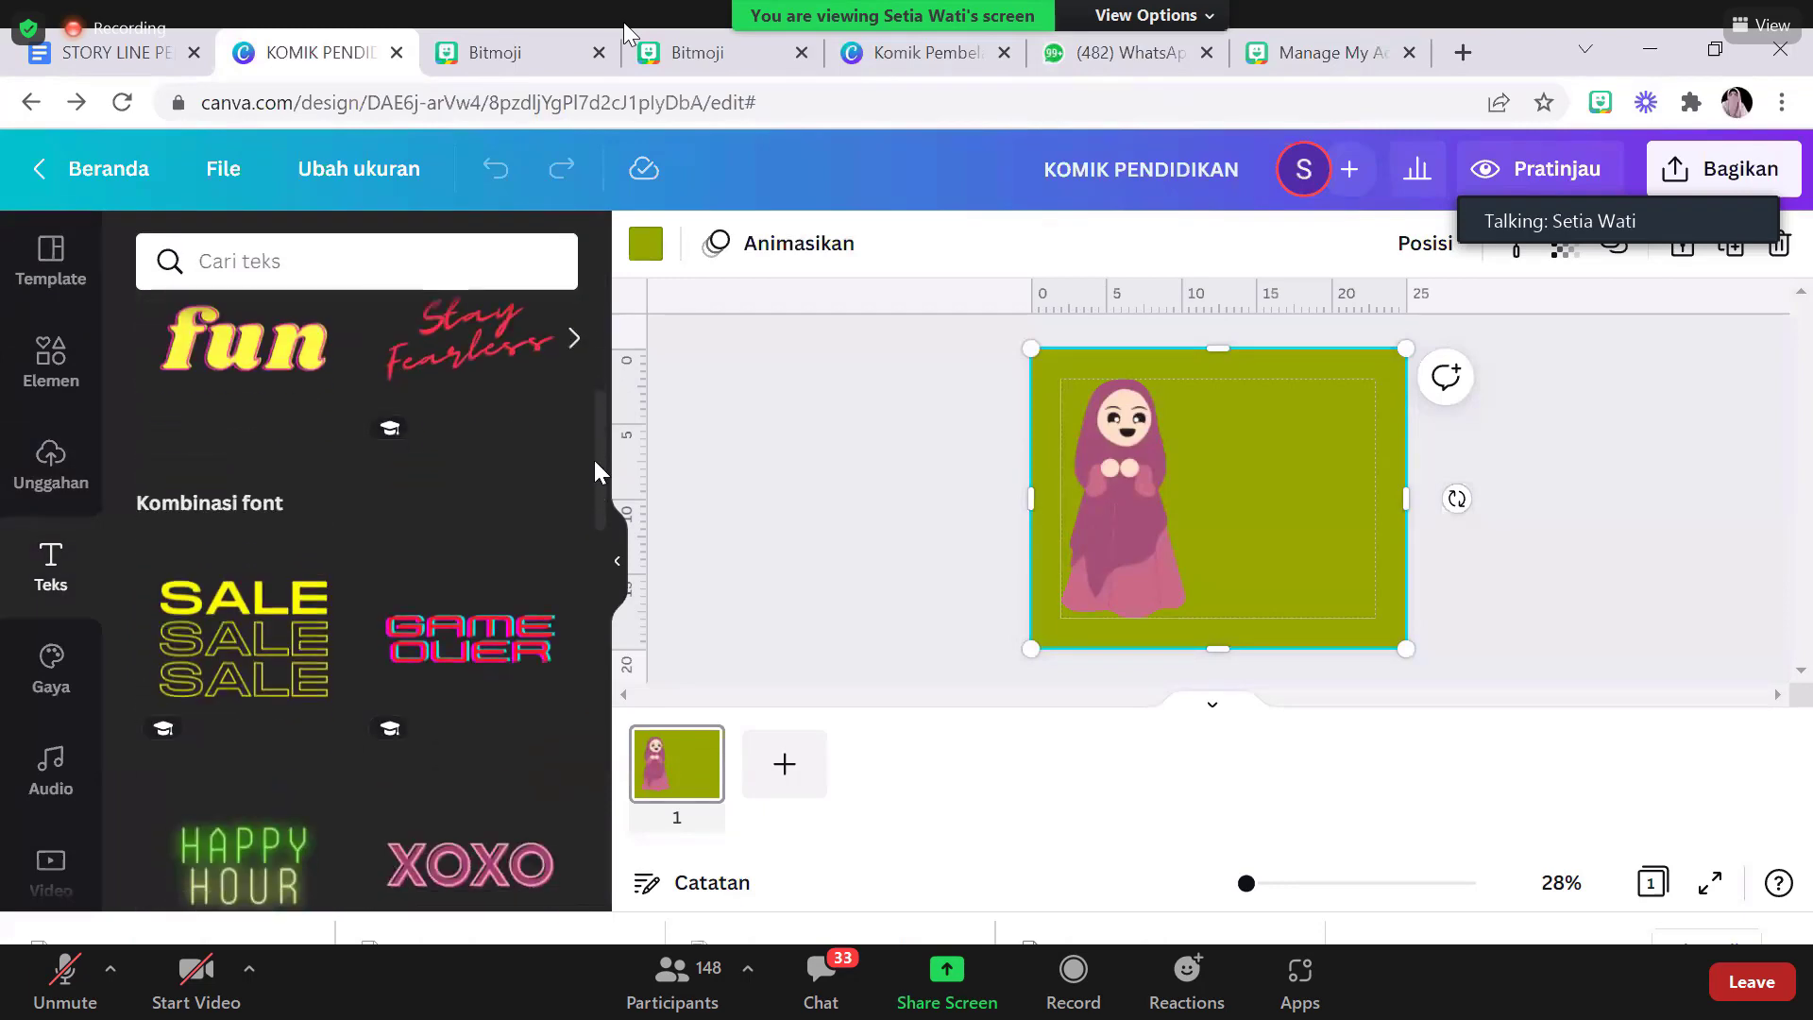
scroll(593, 451, "up", 4)
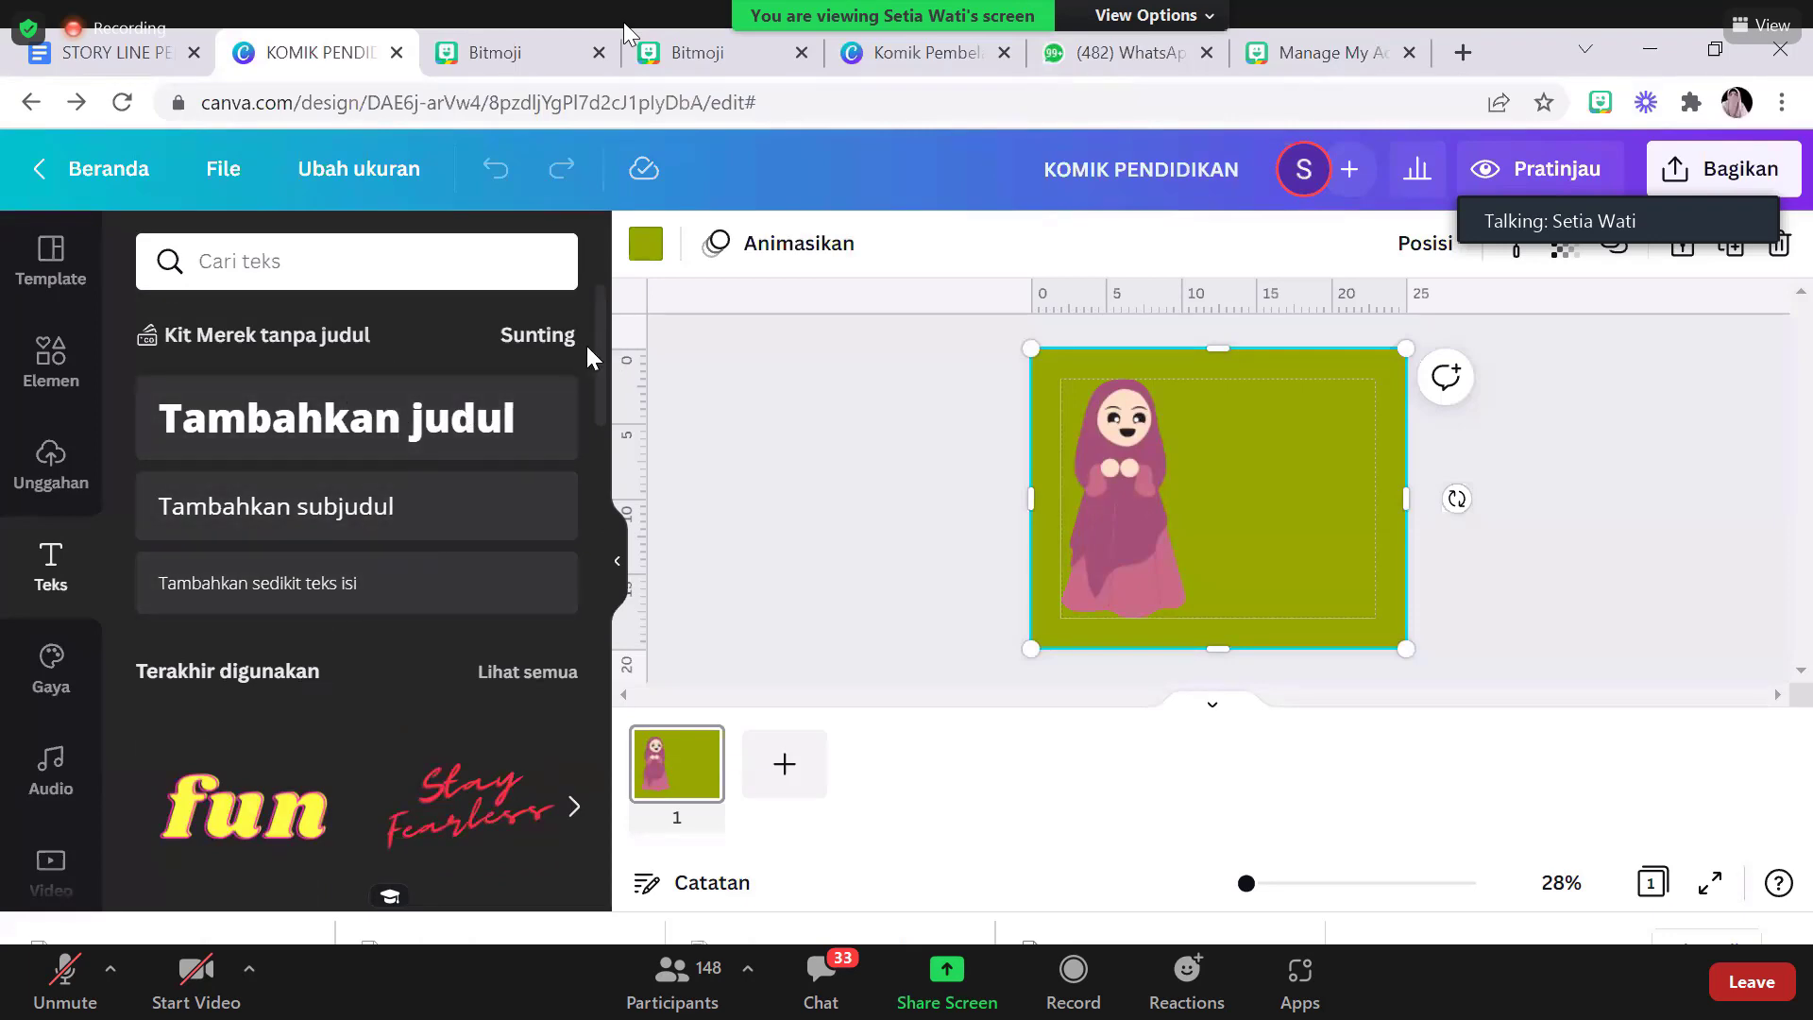
scroll(594, 373, "down", 2)
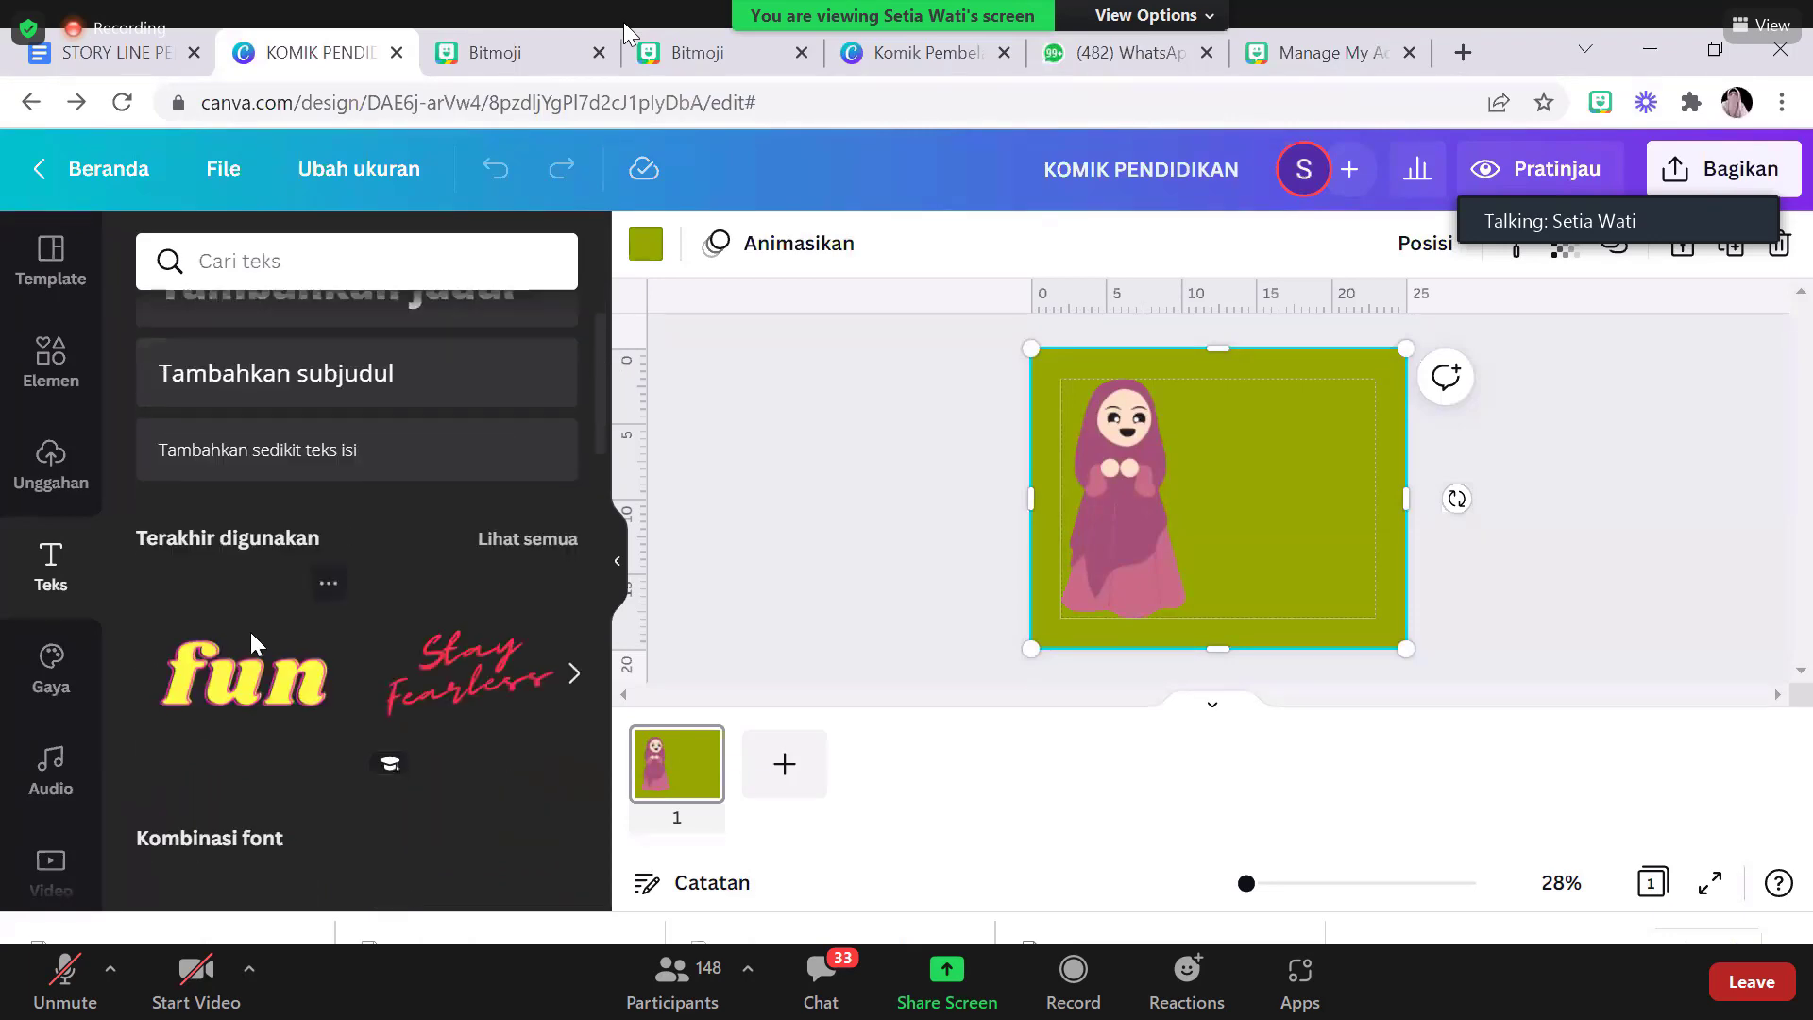
left_click(259, 694)
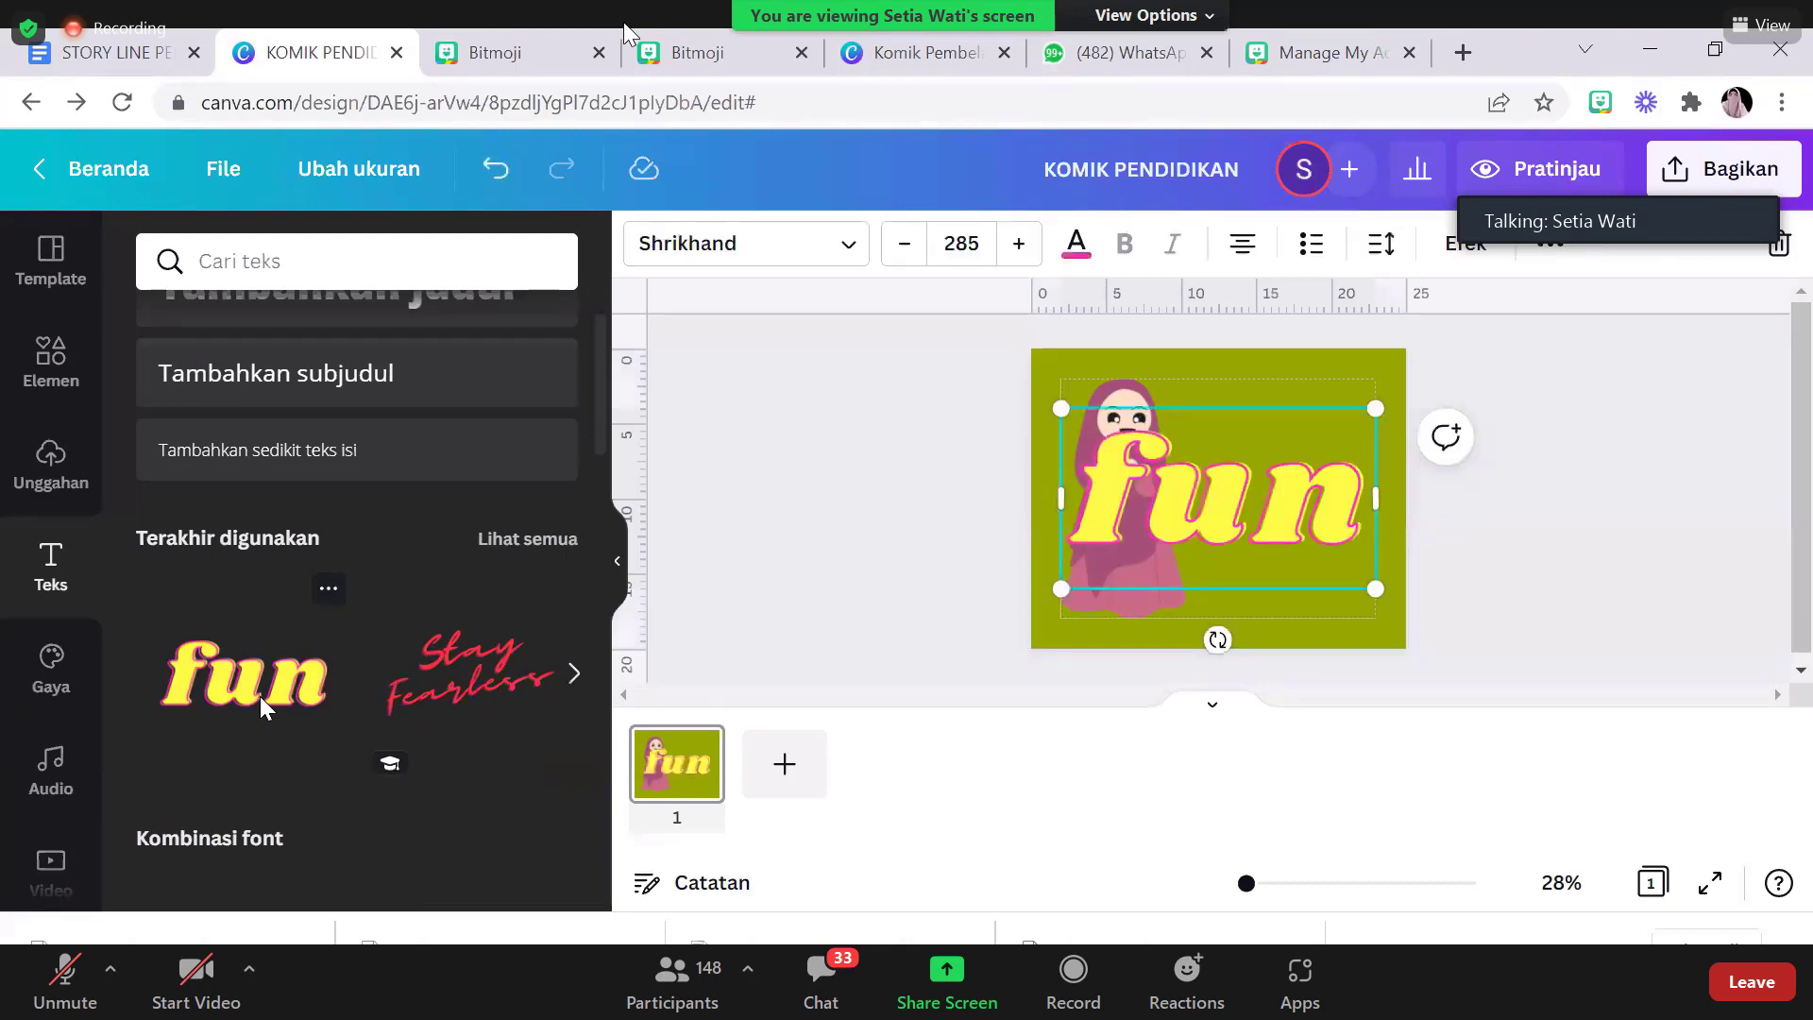
left_click_drag(1376, 408, 1247, 453)
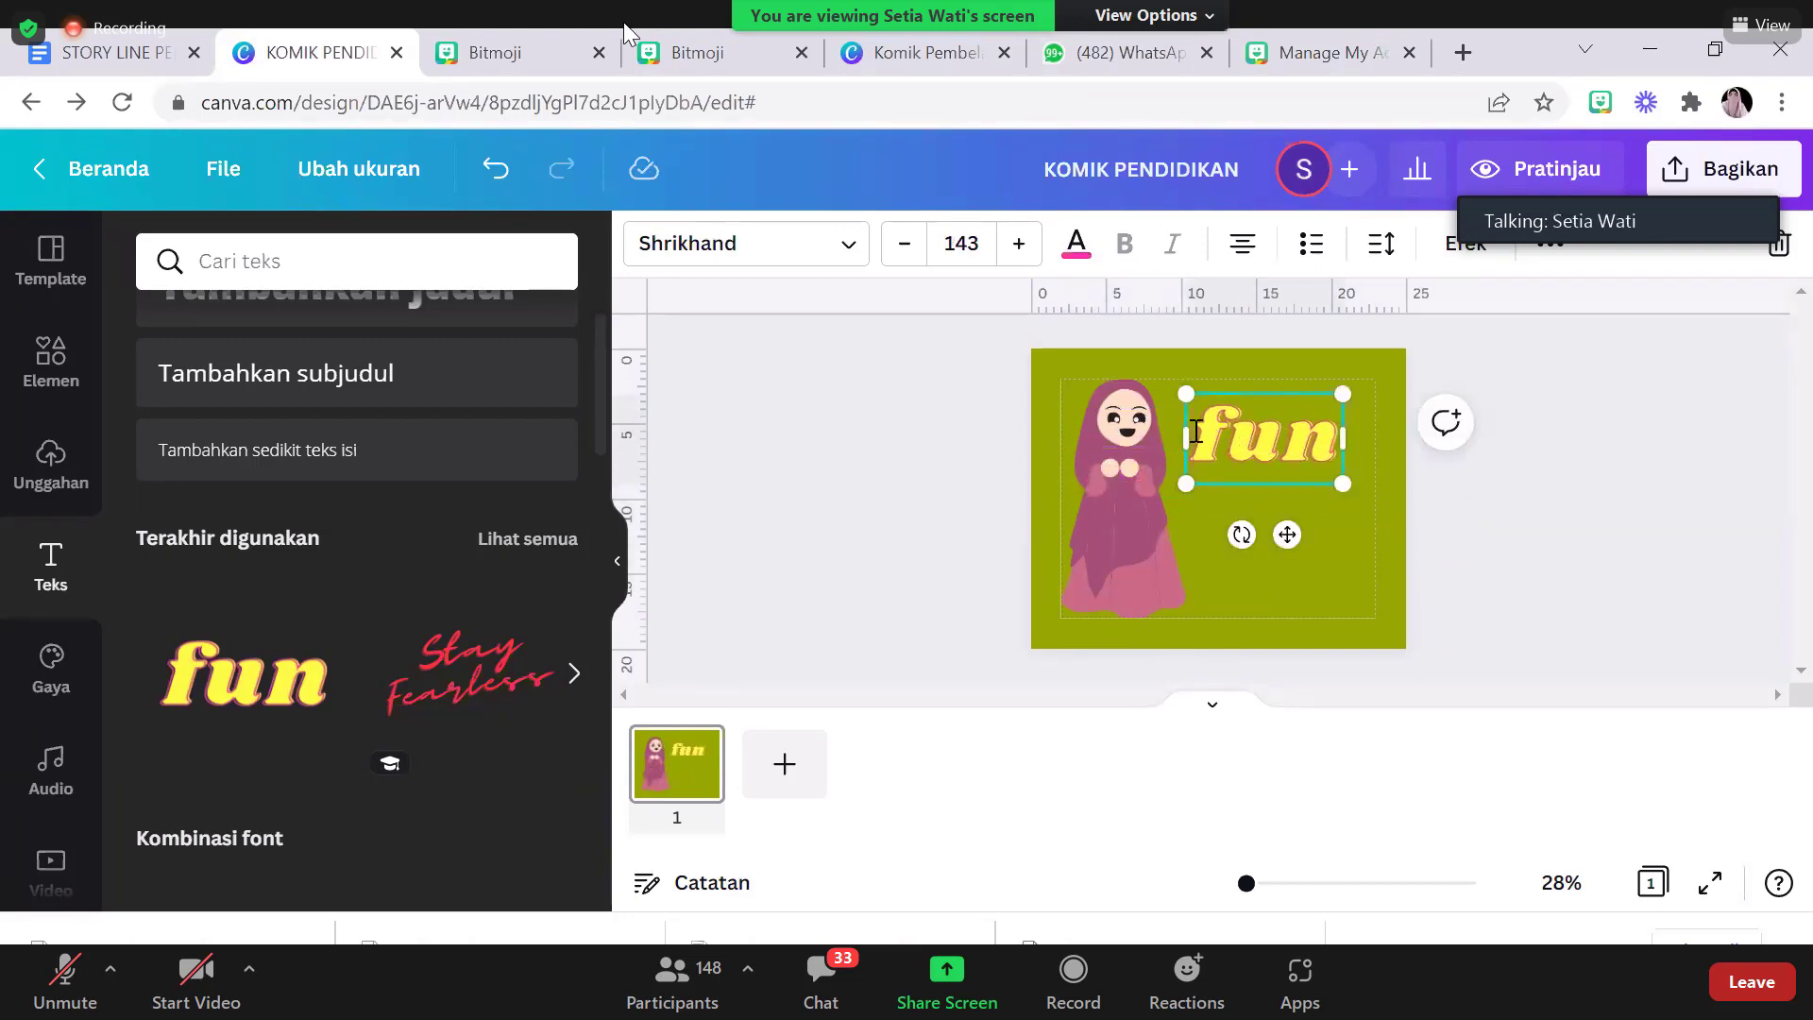
Replace the word "fun" in the styled text with "Memasak"
double_click(1196, 430)
key("BackSpace")
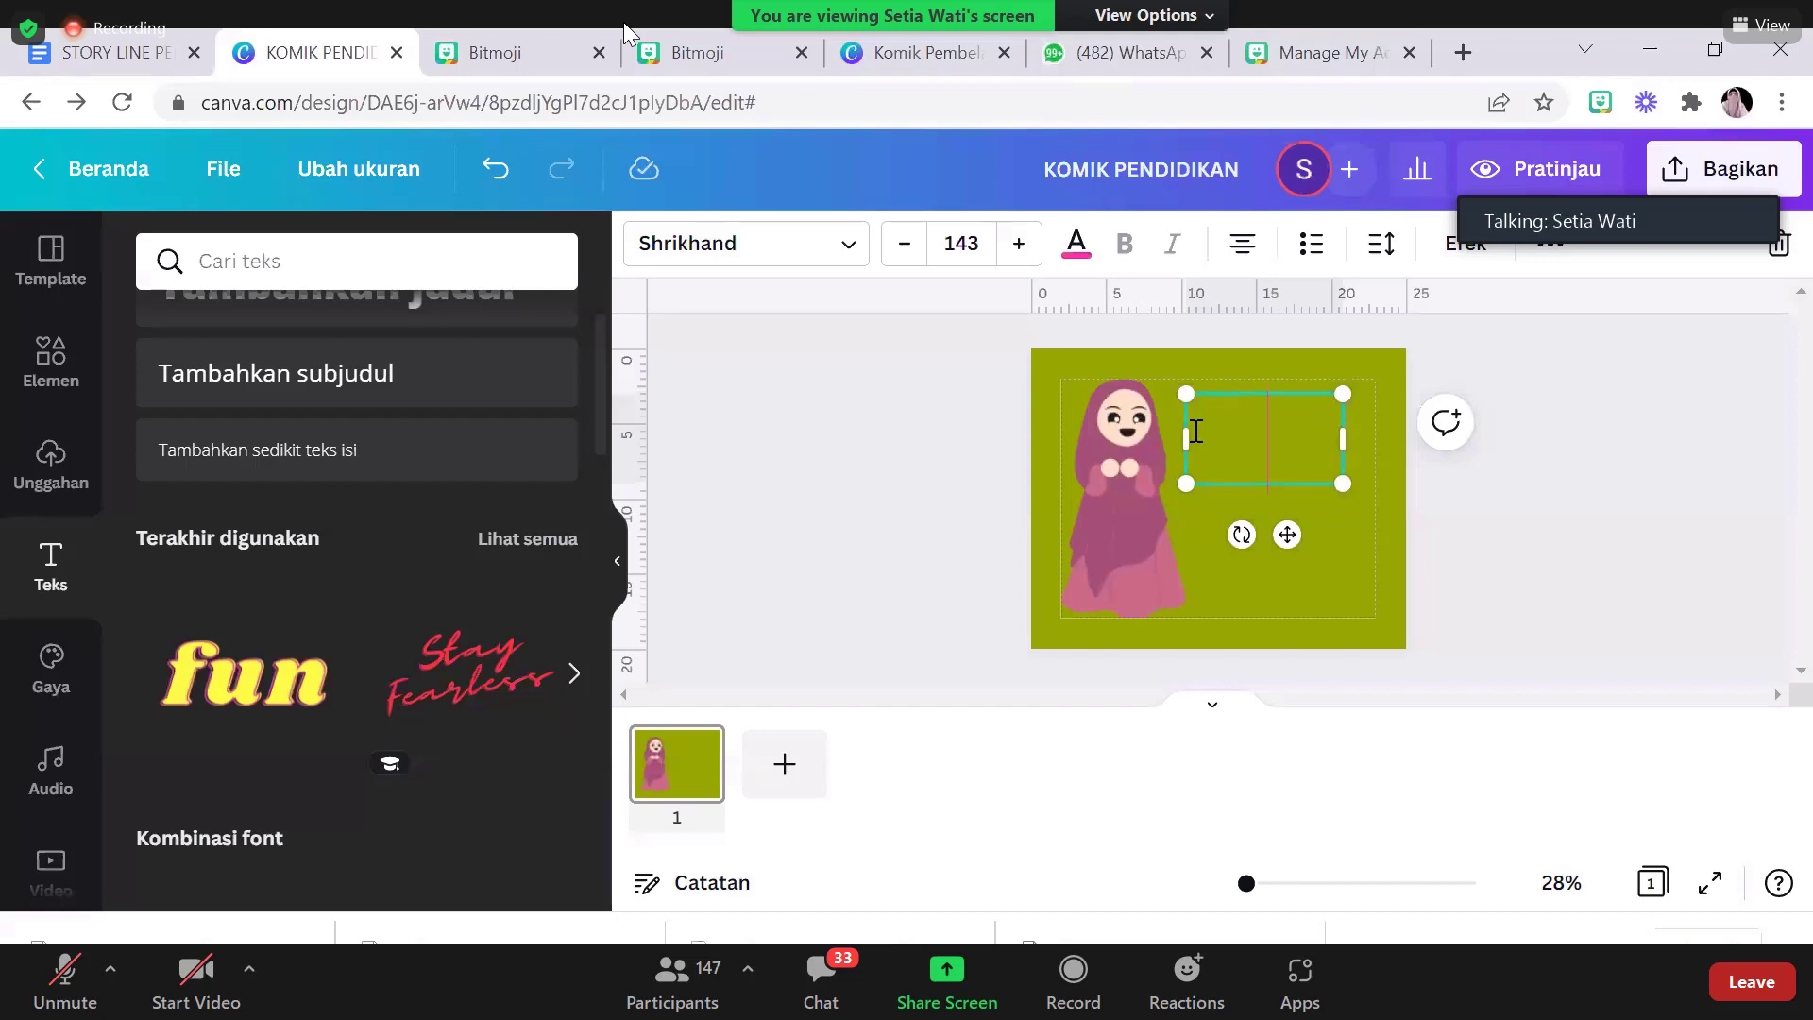
type("Mema")
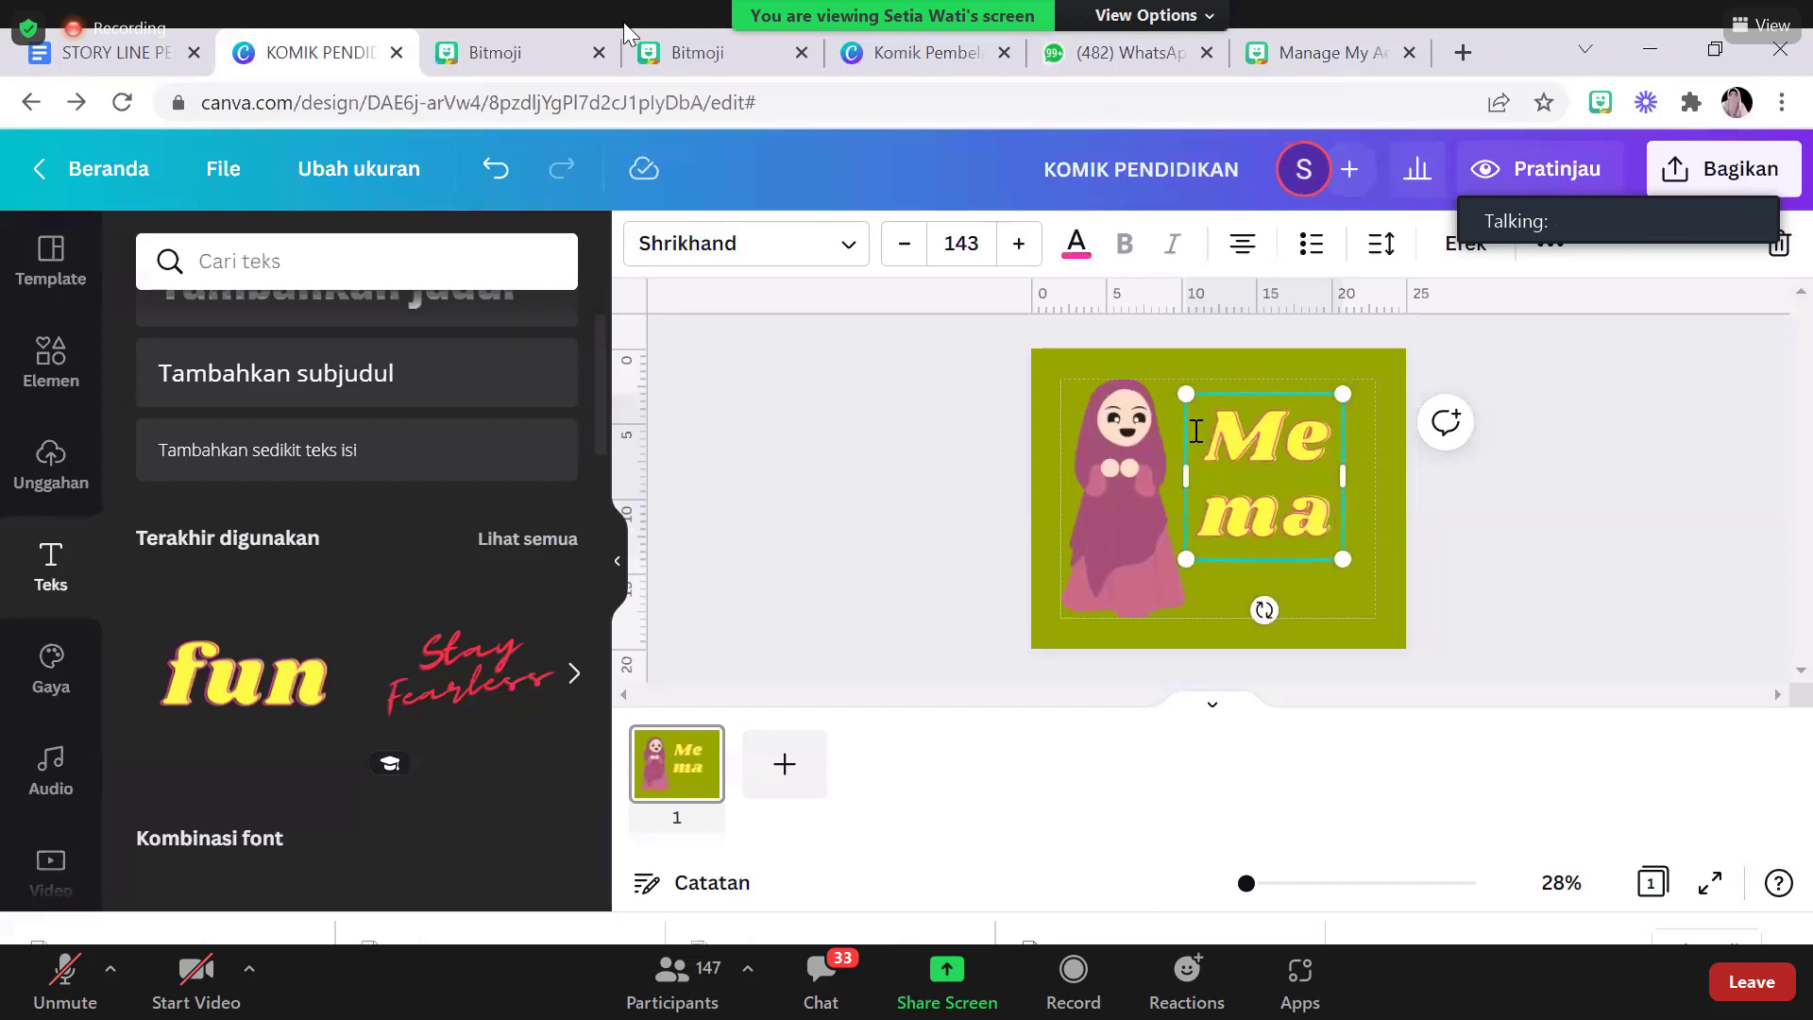
type("sak")
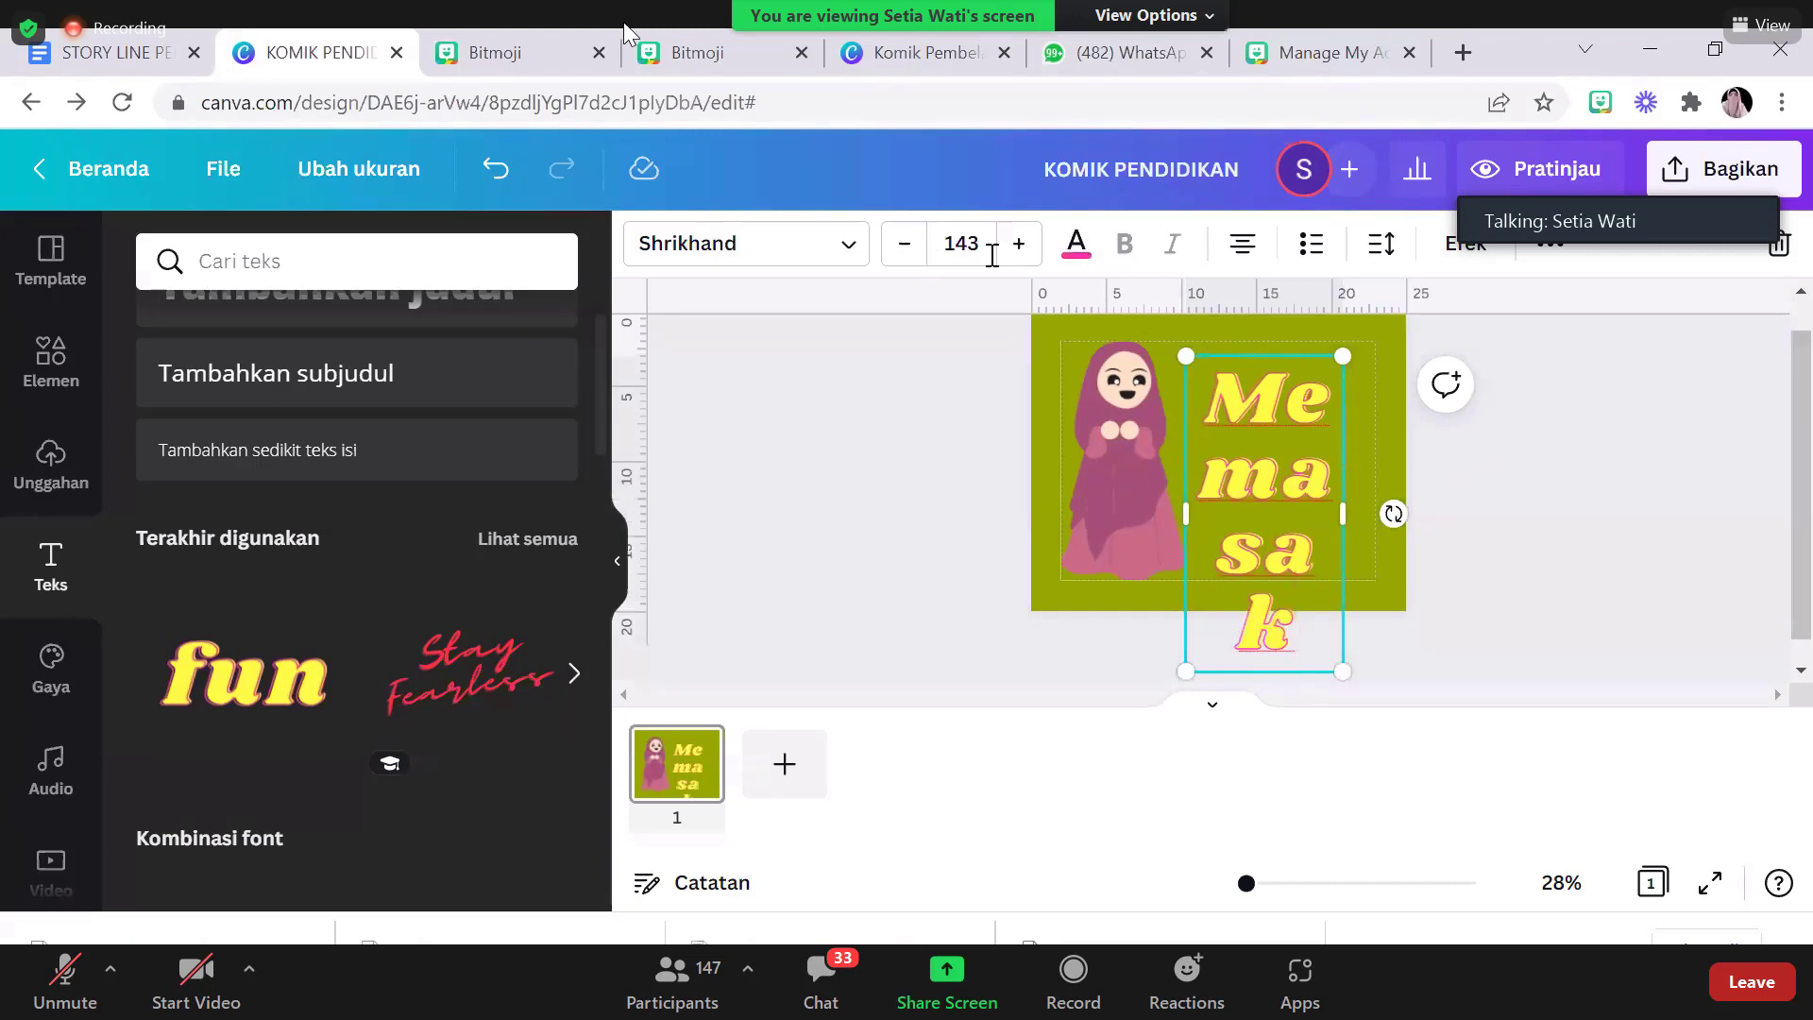
Reduce the font size of the "Memasak" text to 52 so the word fits on one line
left_click(945, 248)
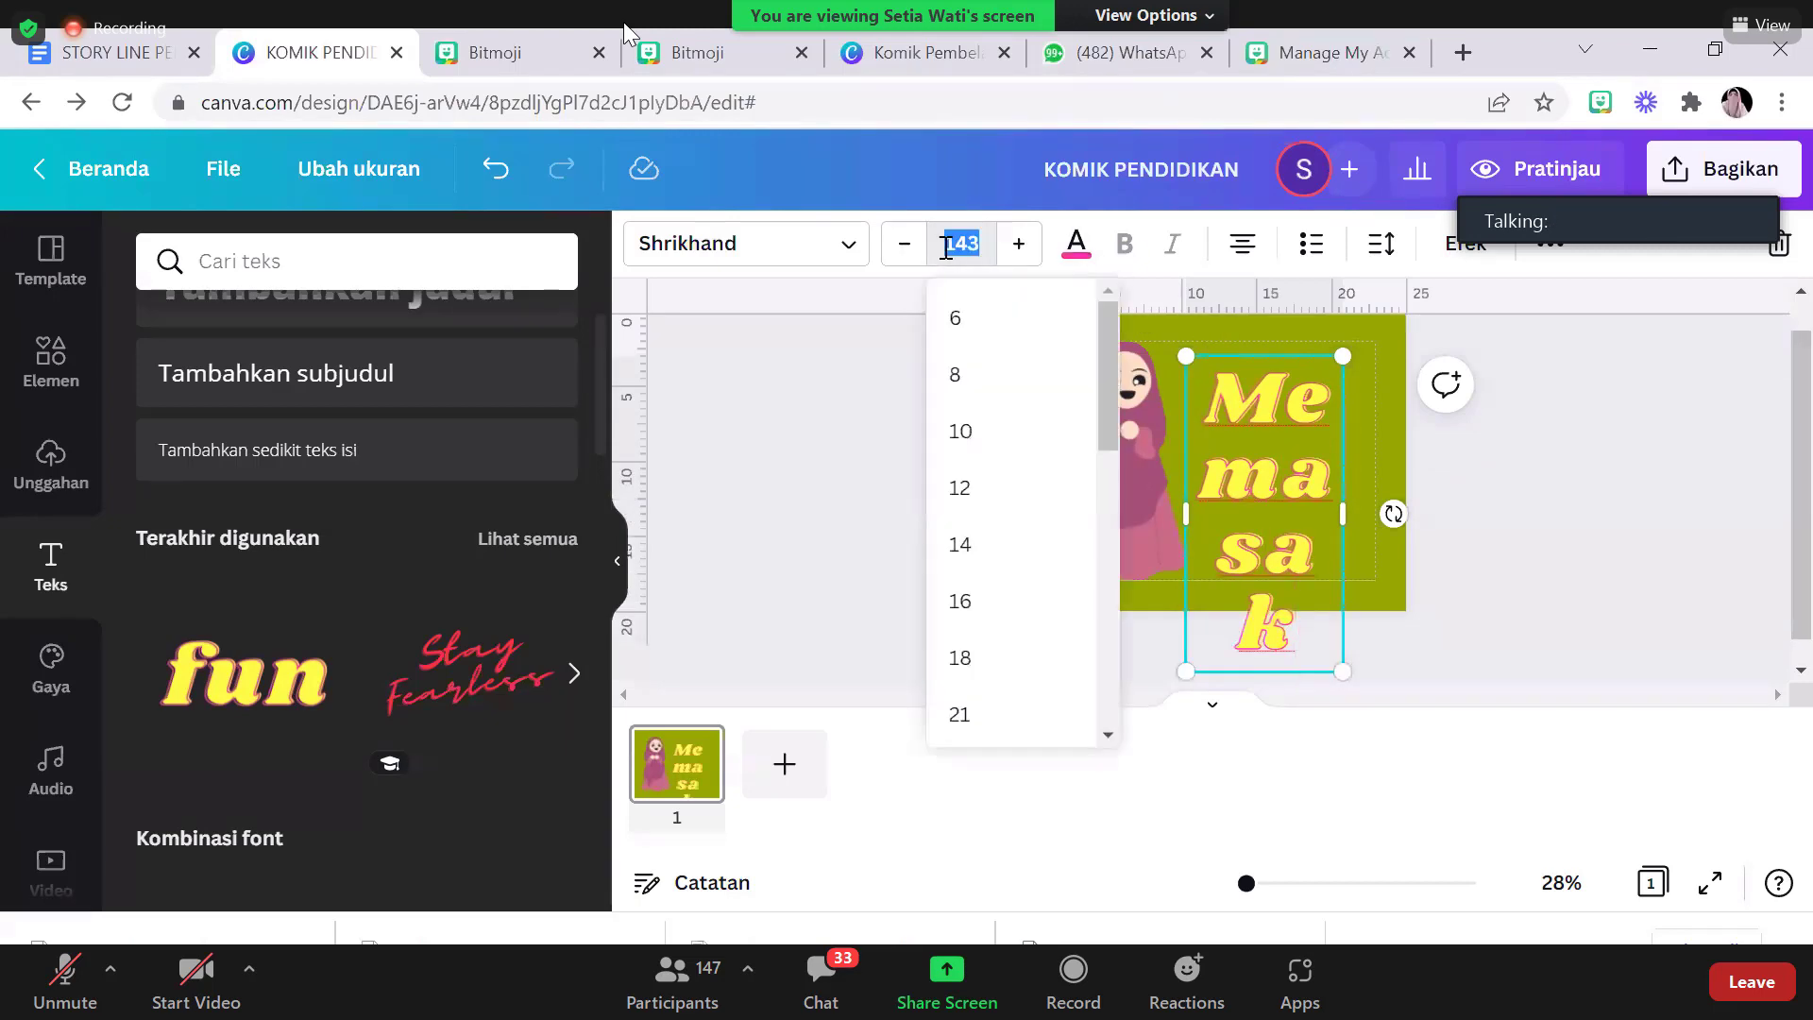
left_click_drag(1101, 408, 1102, 593)
scroll(975, 603, "down", 3)
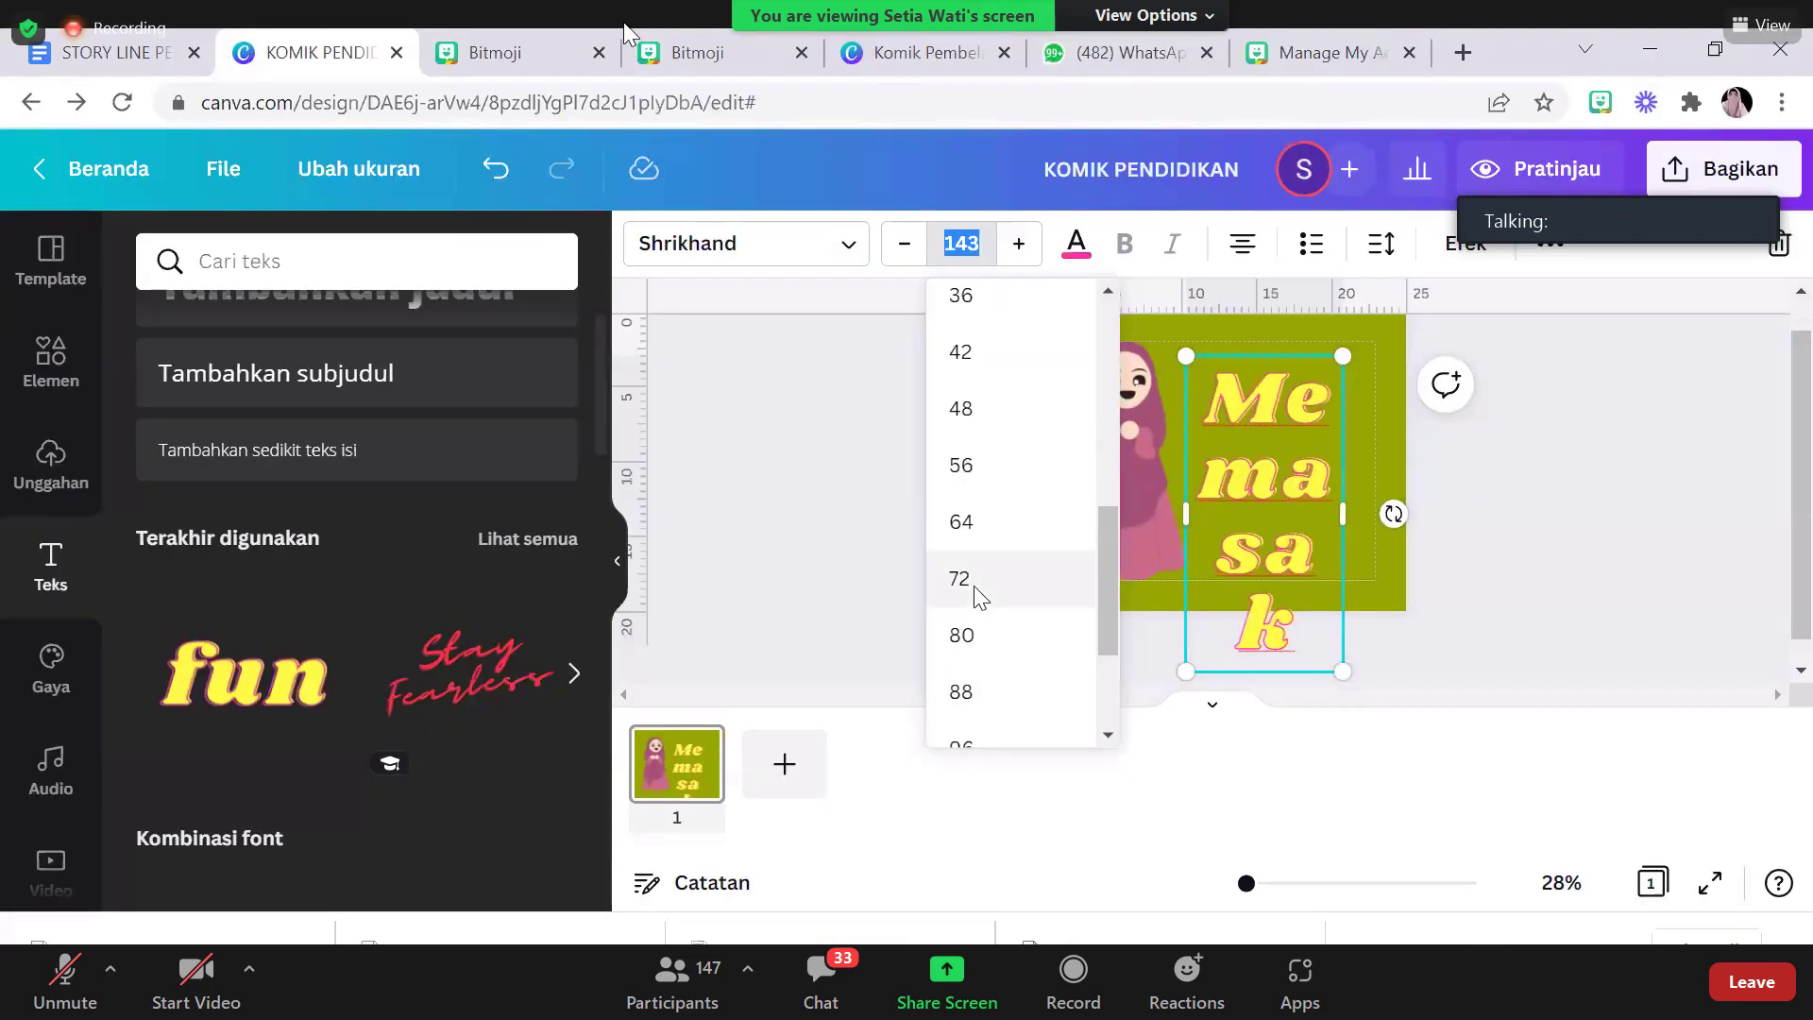
left_click(973, 583)
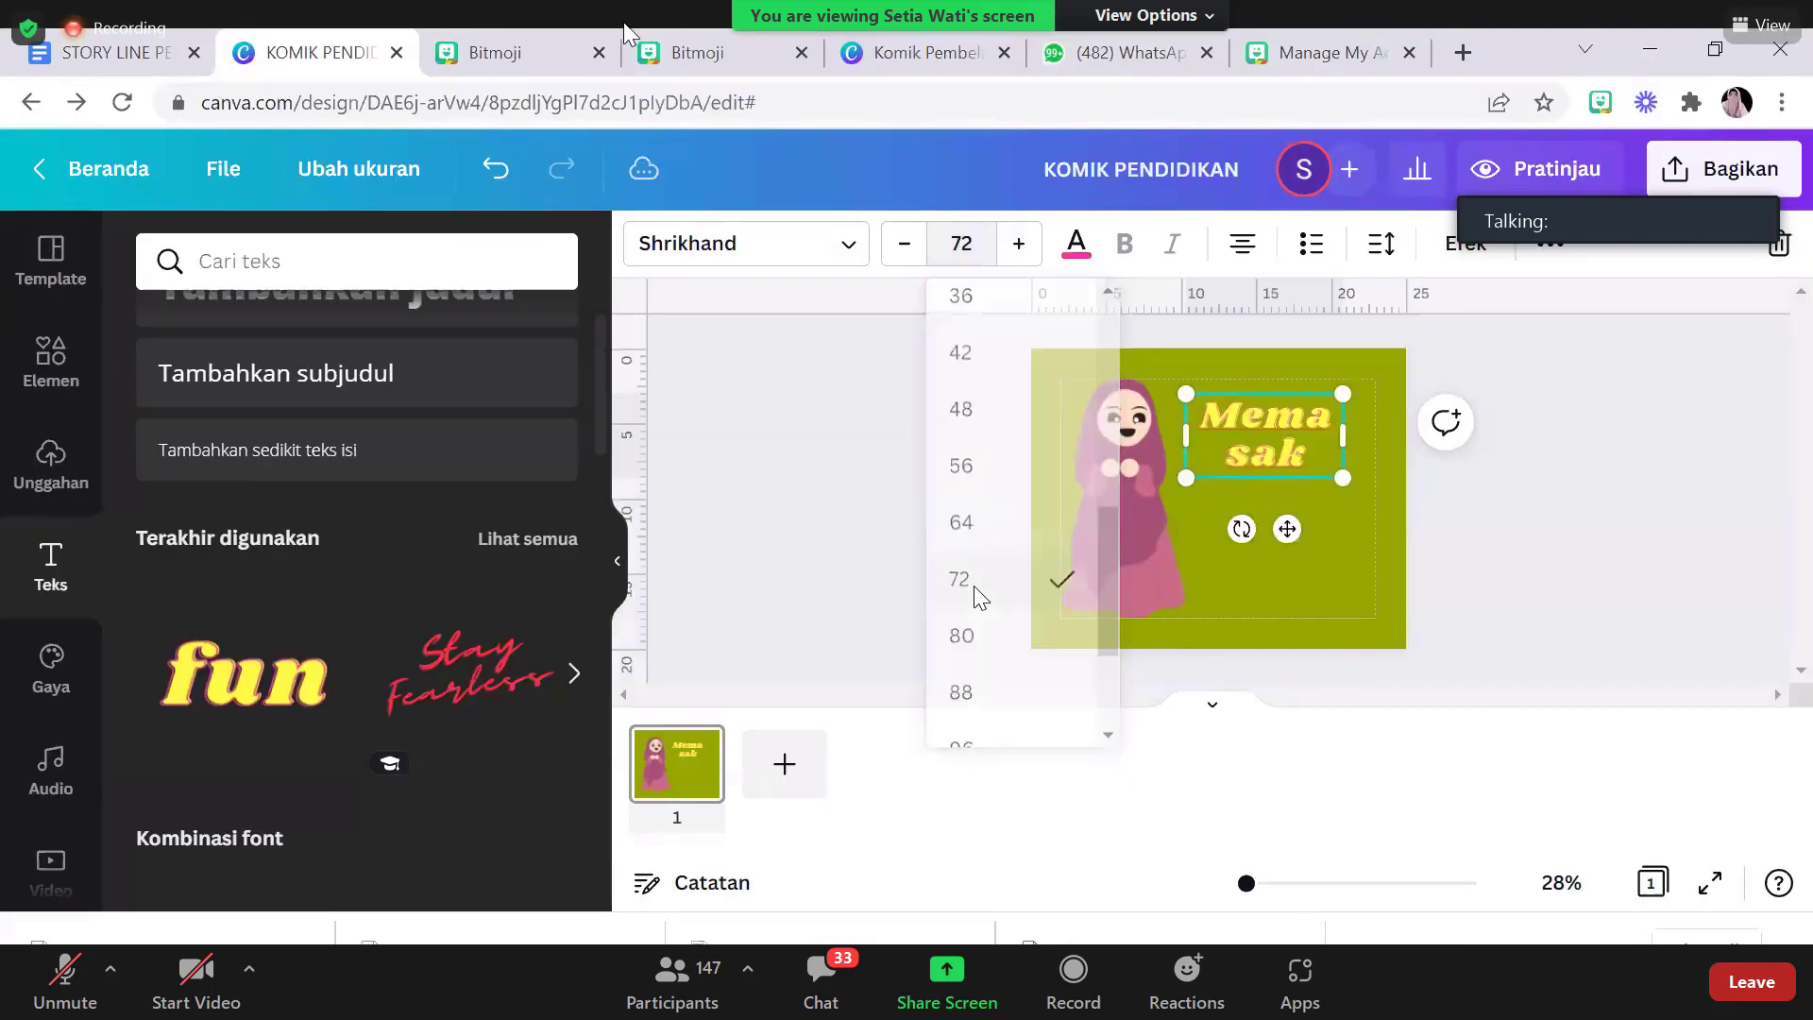
left_click(904, 253)
left_click(904, 253)
left_click(904, 253)
left_click(904, 253)
left_click(905, 253)
left_click(905, 253)
left_click(905, 253)
left_click(905, 253)
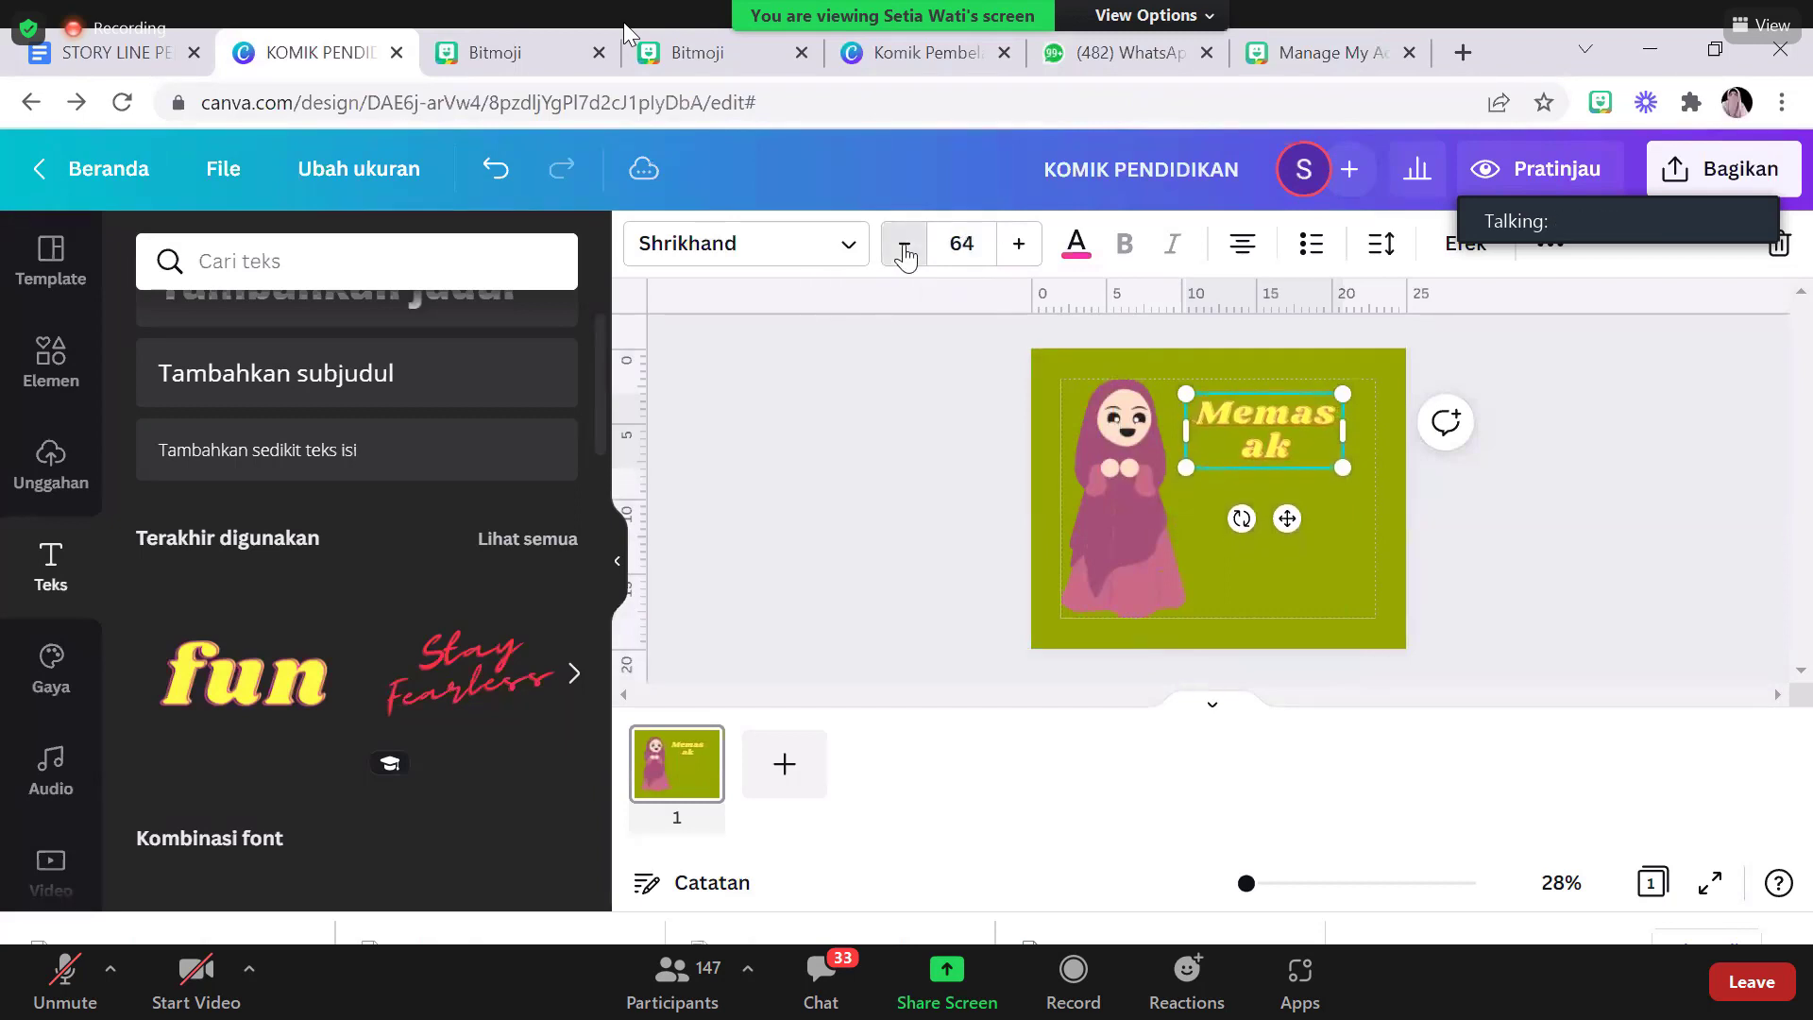
left_click(904, 253)
left_click(905, 253)
left_click(904, 253)
left_click(905, 253)
left_click(904, 253)
left_click(904, 253)
left_click(904, 253)
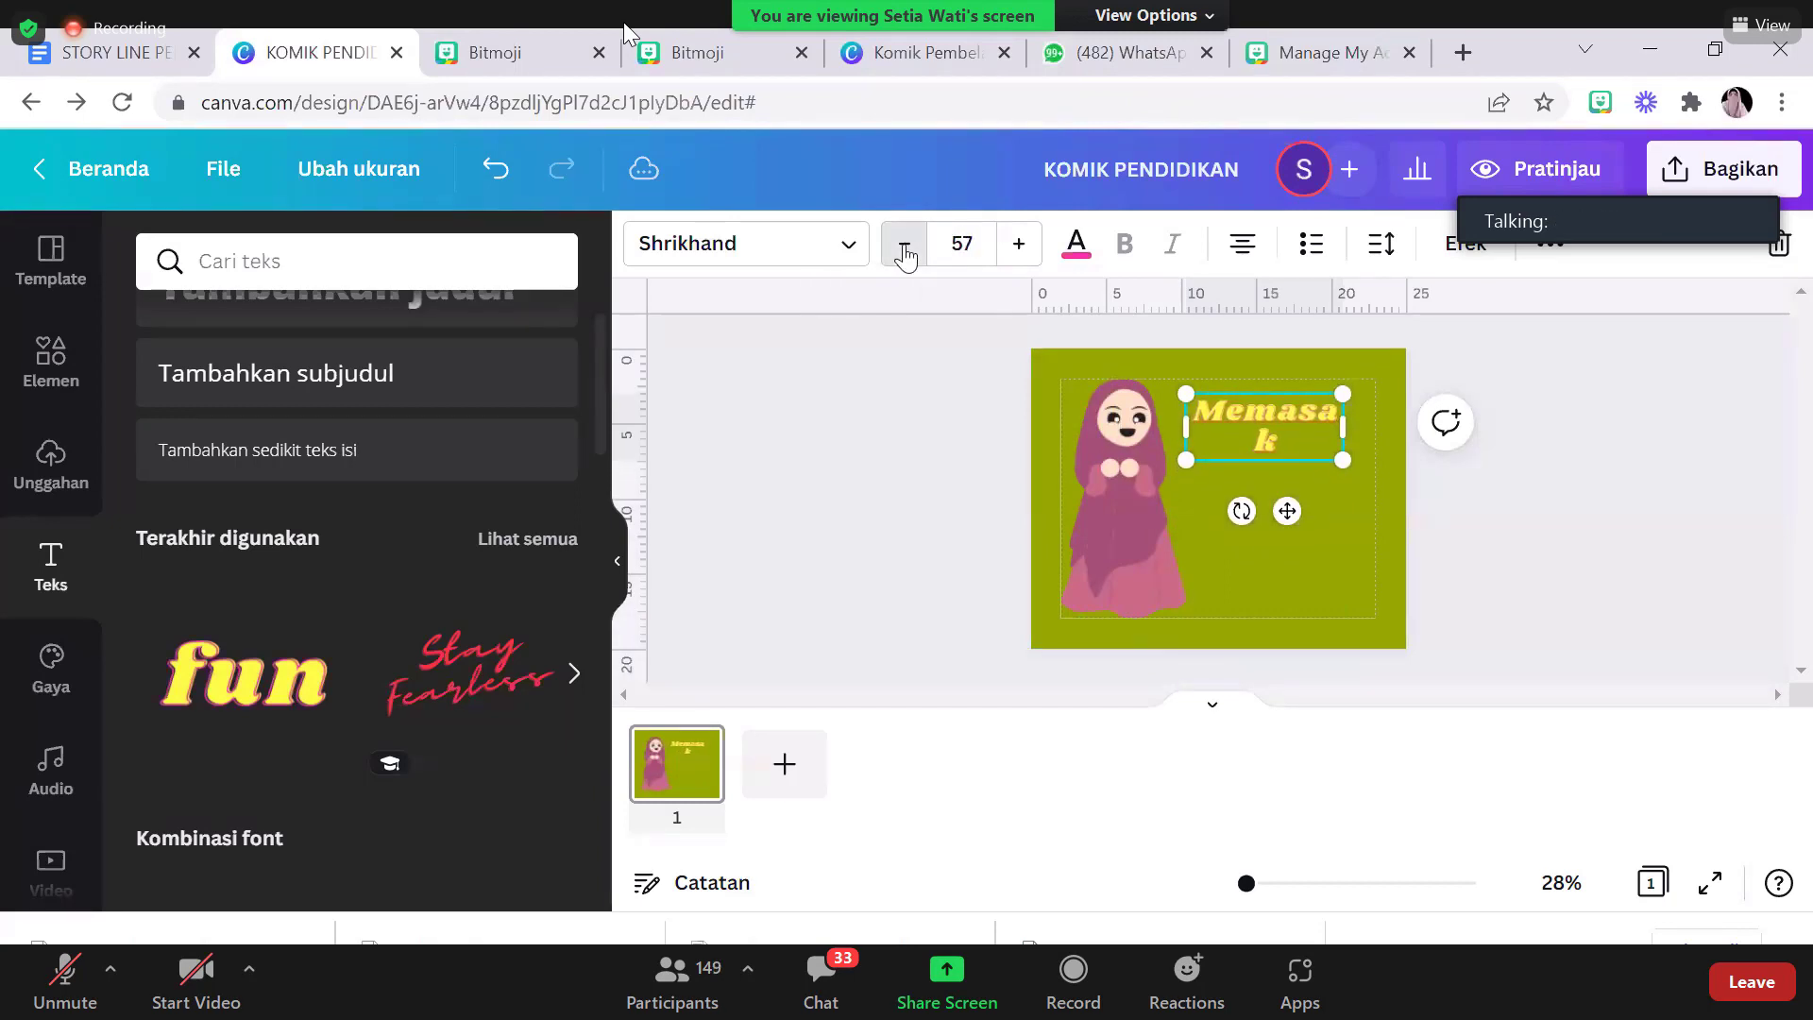
left_click(905, 254)
left_click(905, 253)
left_click(904, 254)
left_click(904, 254)
left_click(905, 253)
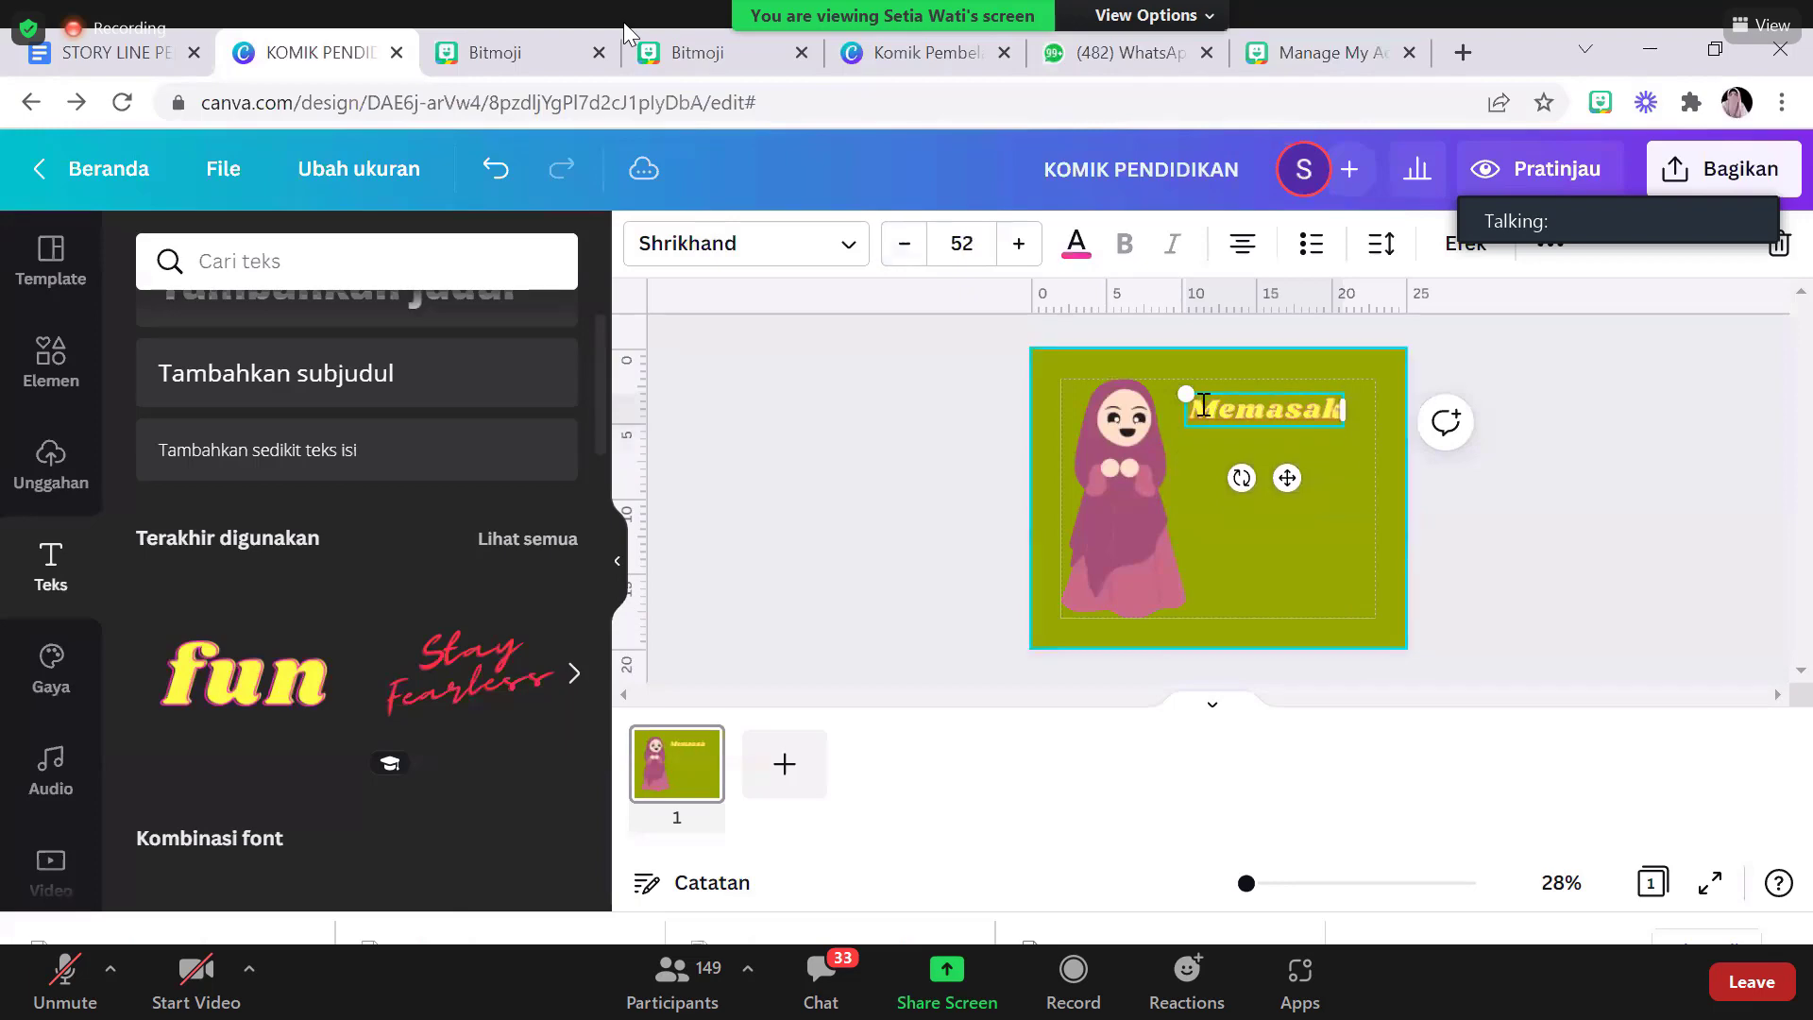
Replace the "Memasak" text beside the character with "Dapur Ukhti"
left_click(1206, 407, "shift")
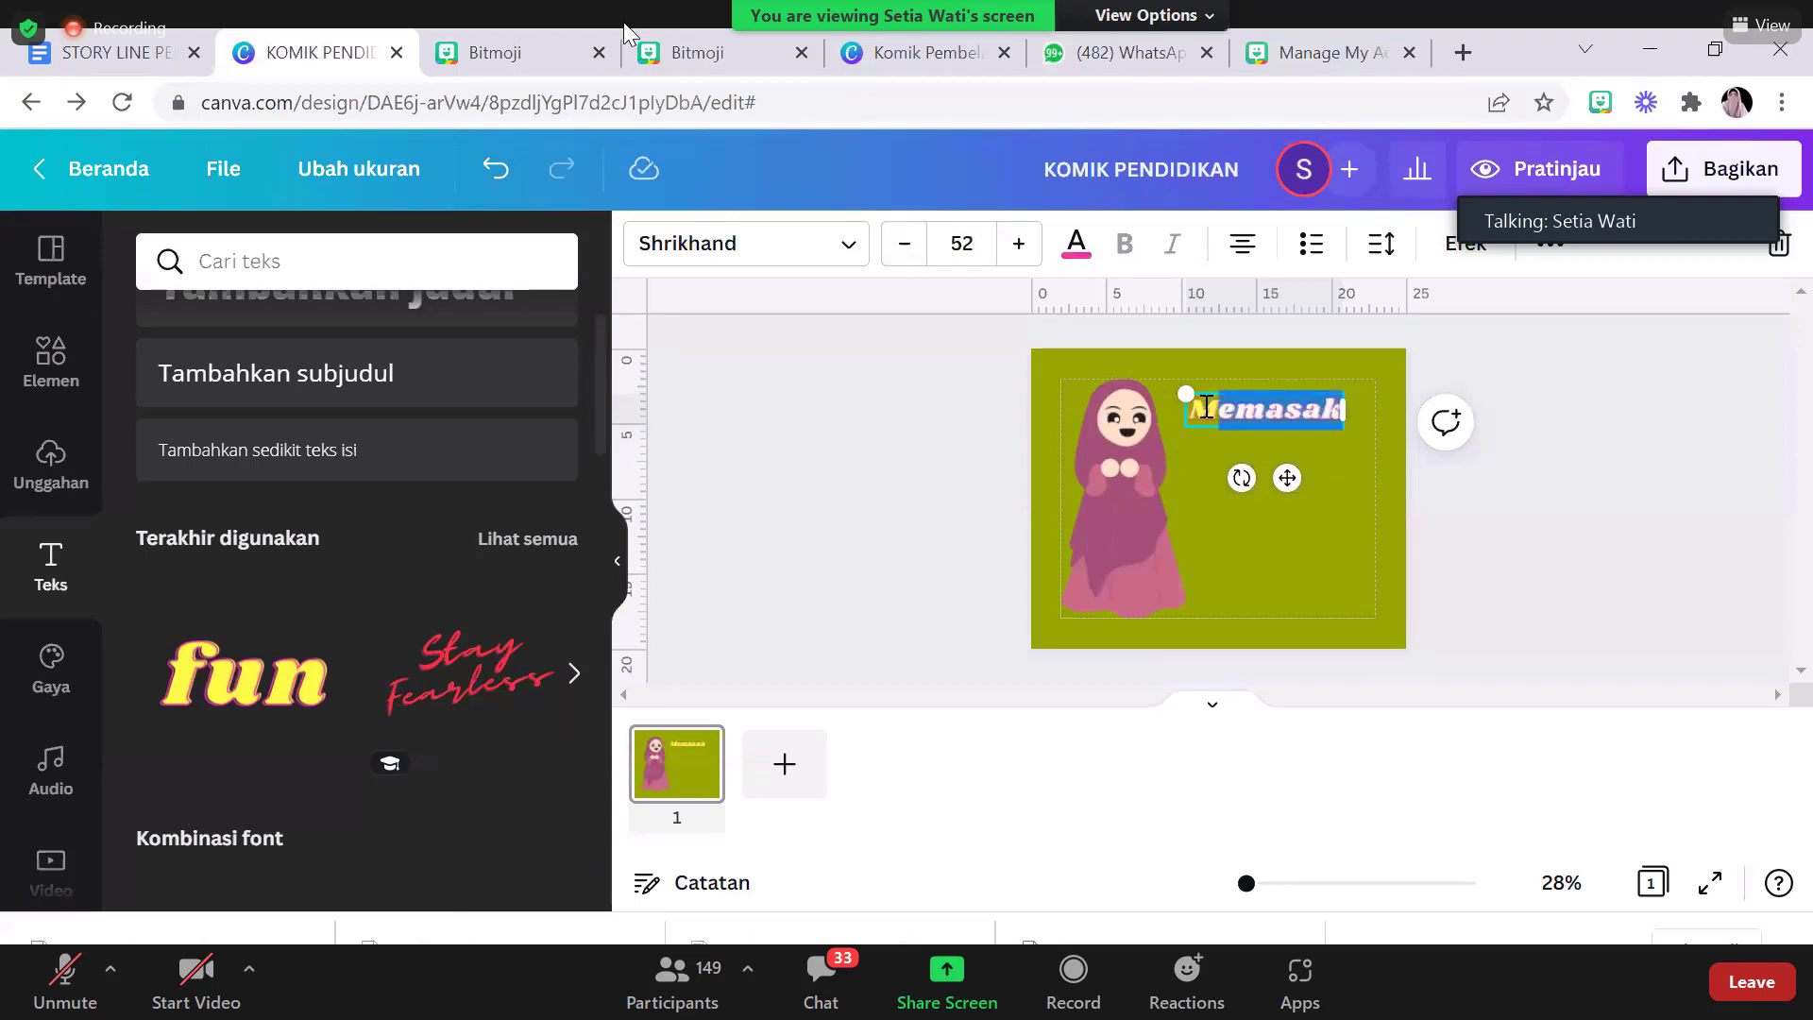
key("BackSpace")
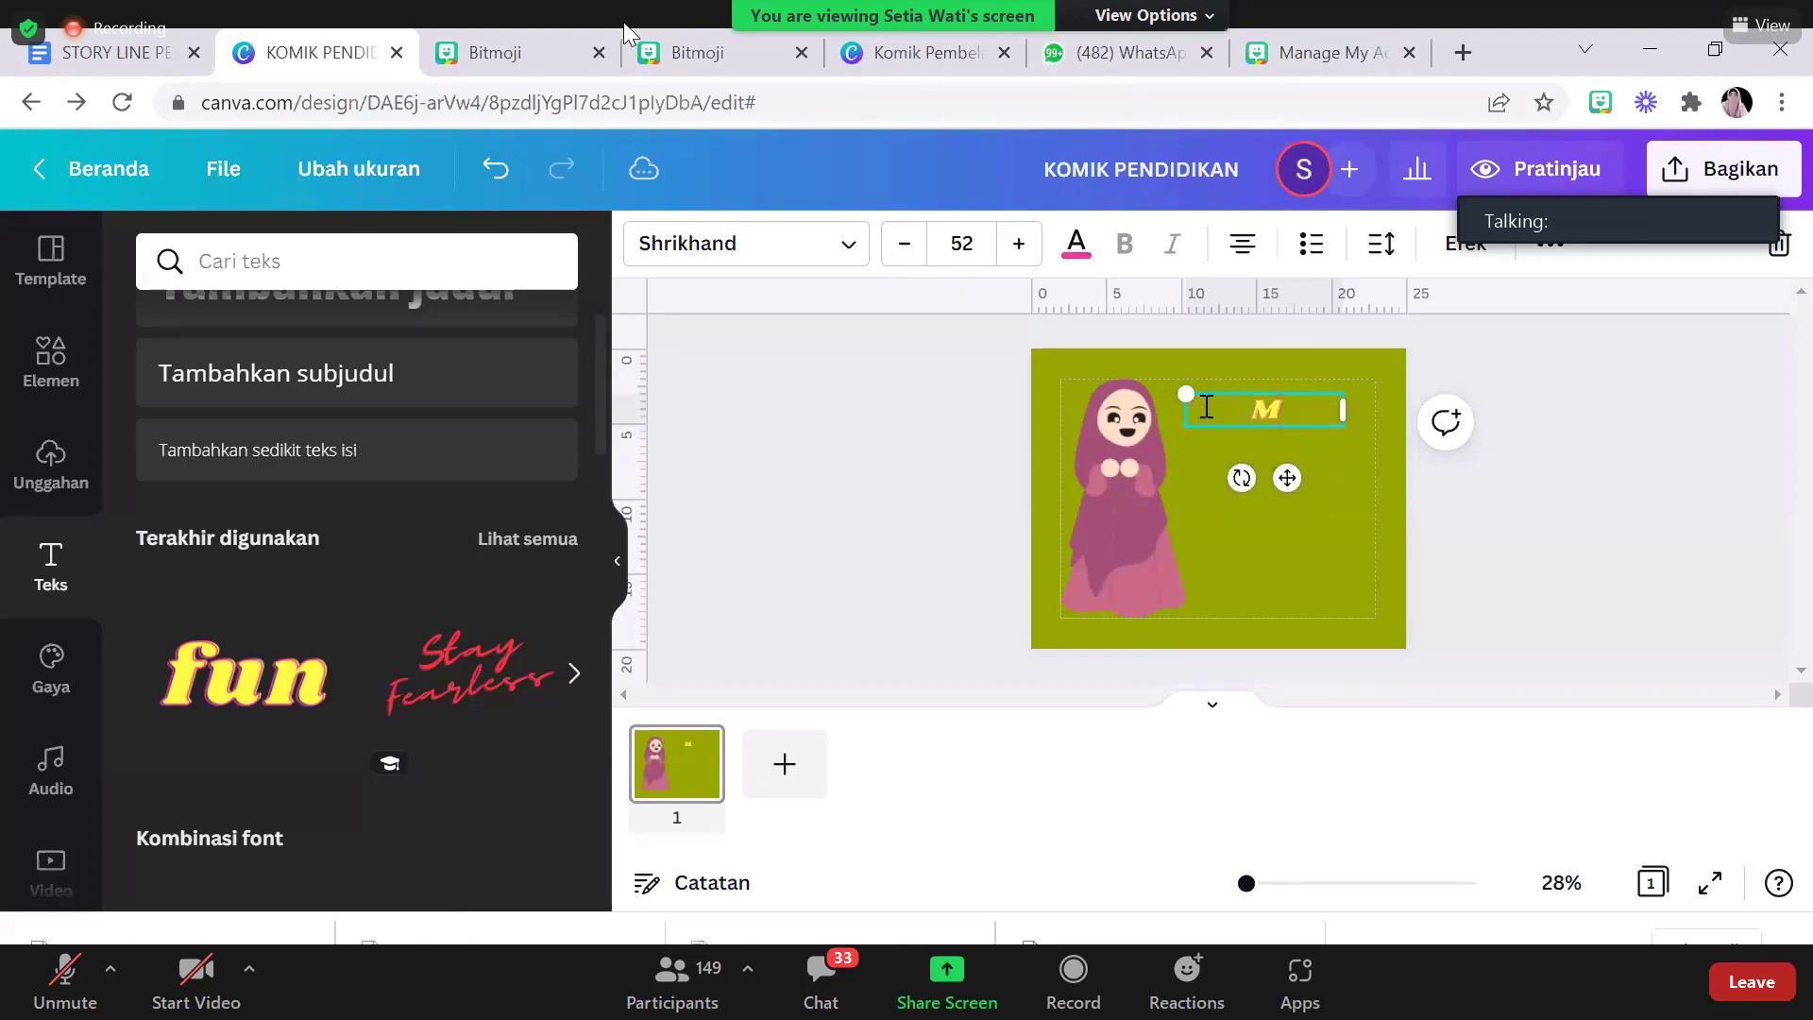
type("Dapur Uk")
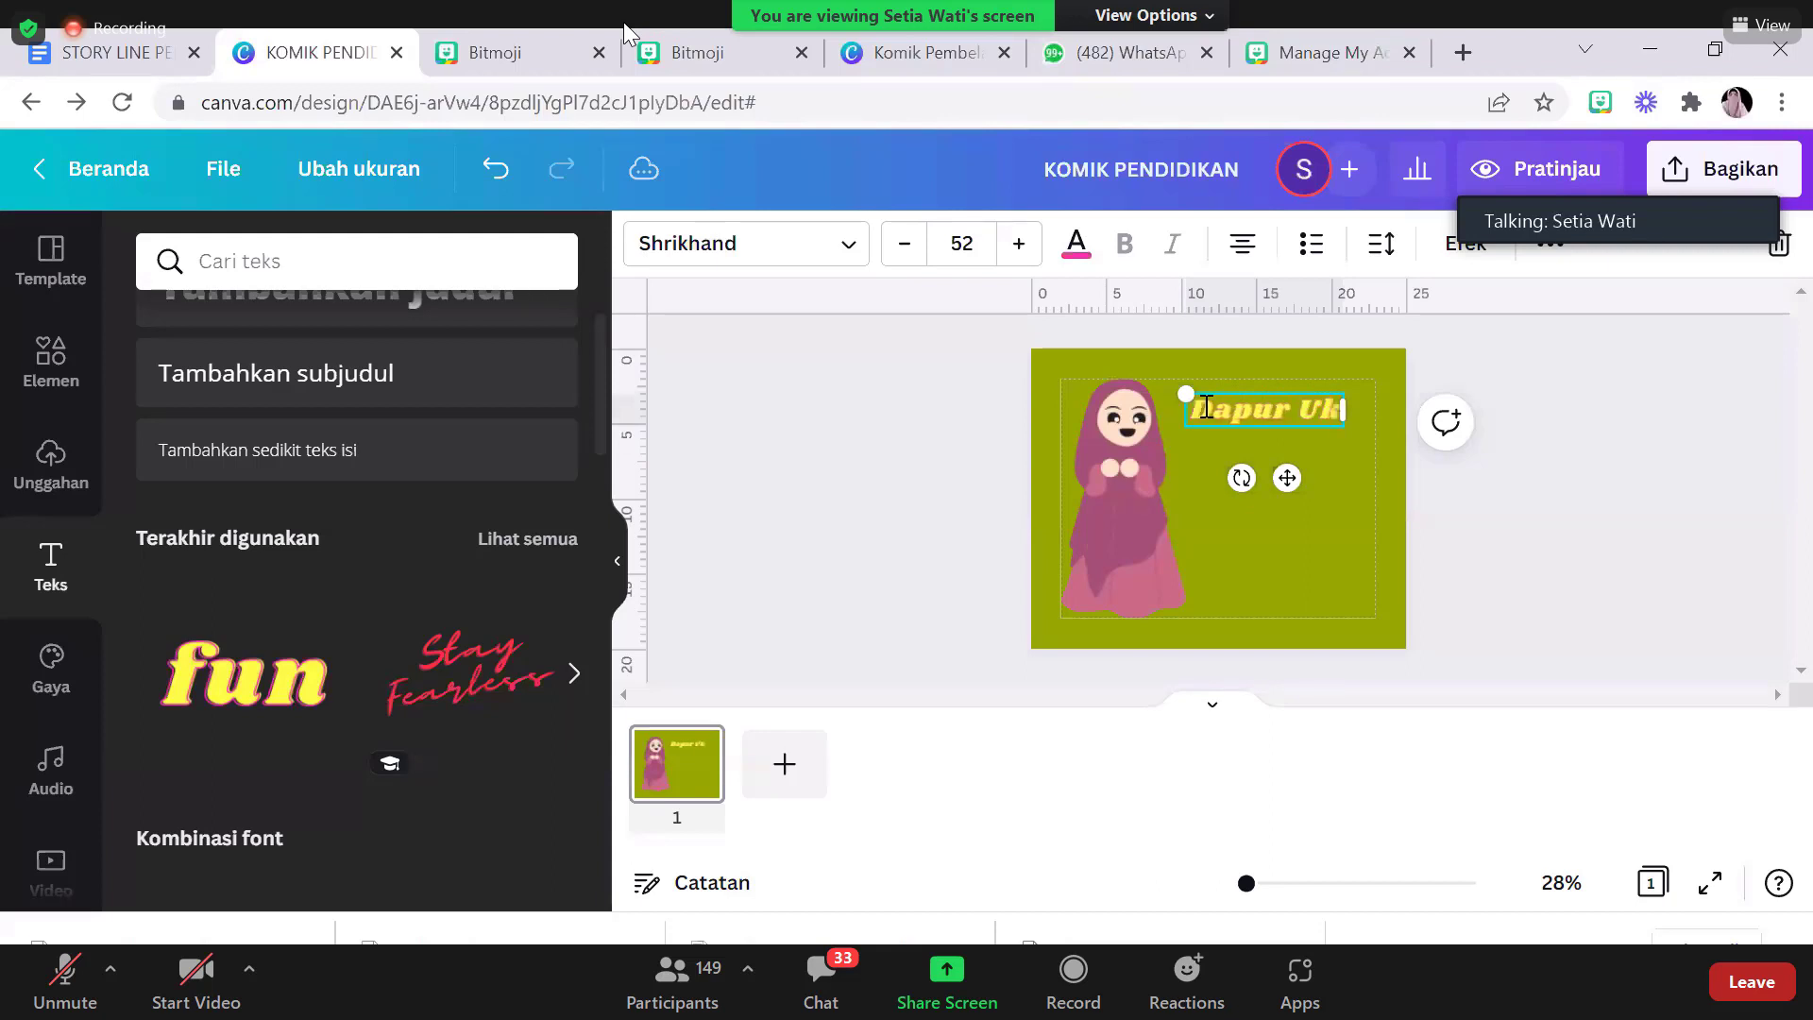
type("hti")
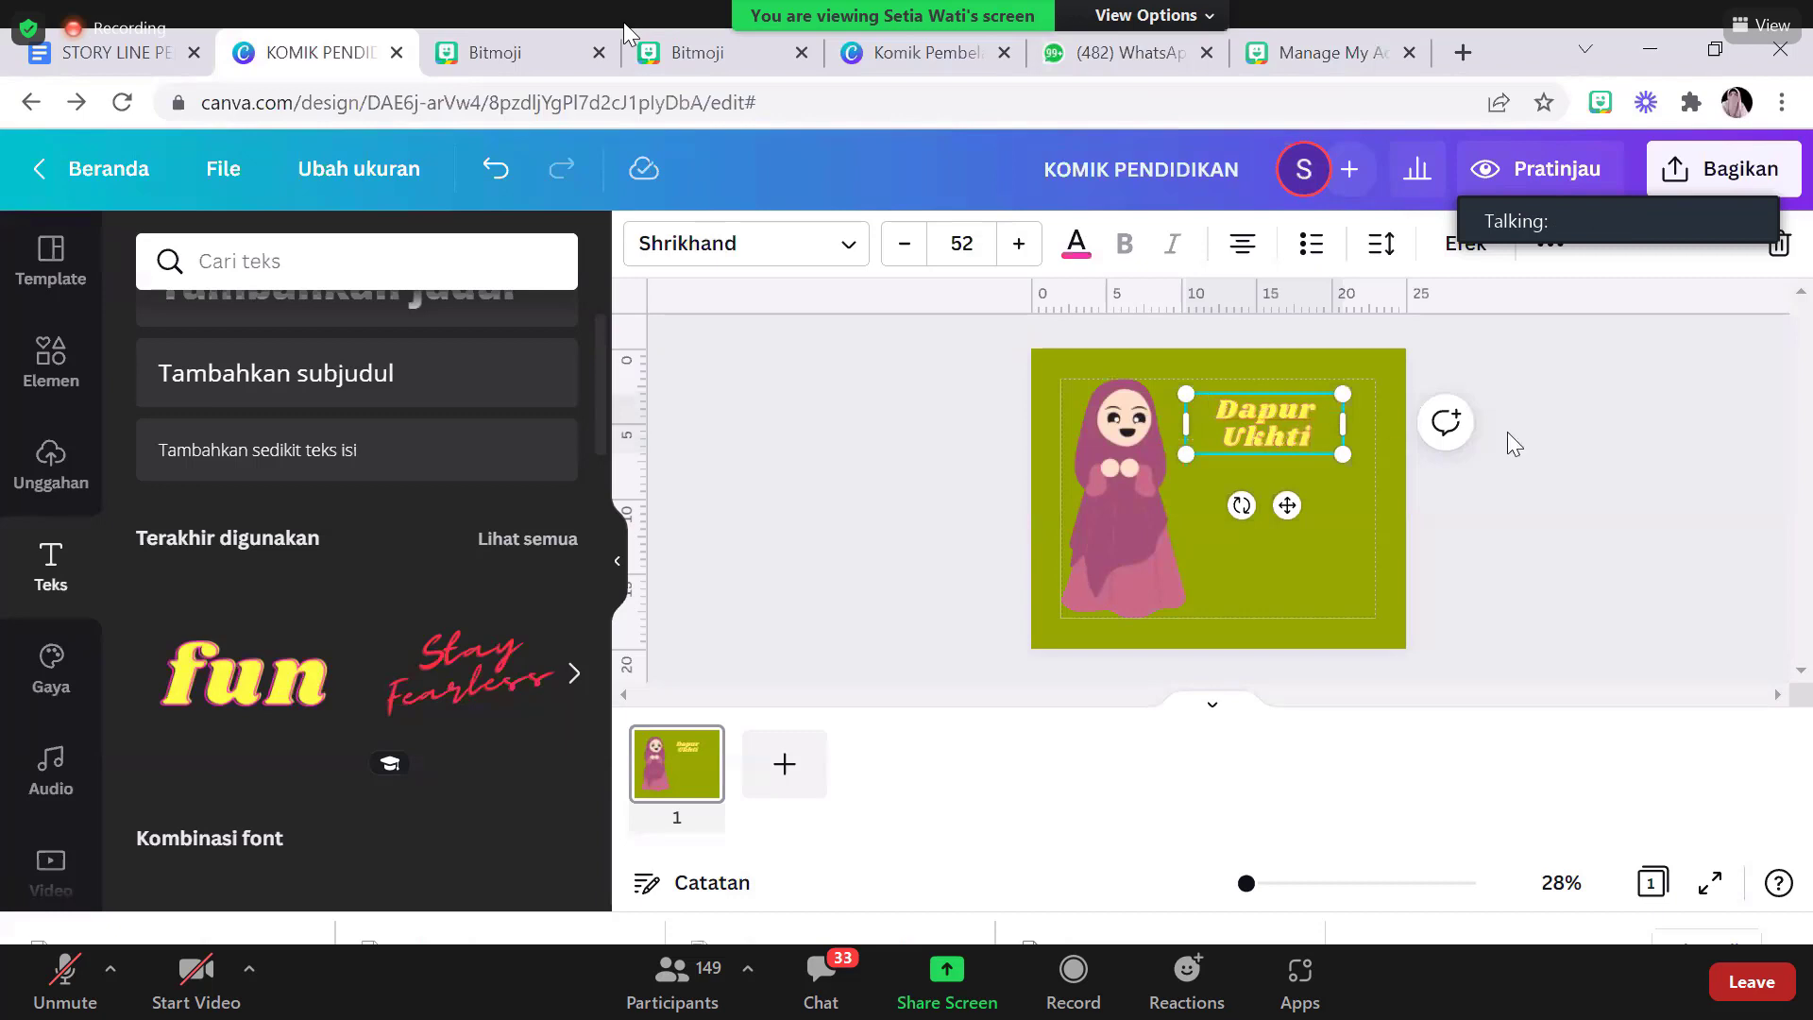
Adjust both sides of the "Dapur Ukhti" text box and position it in the space beside the character
left_click_drag(1341, 425, 1367, 426)
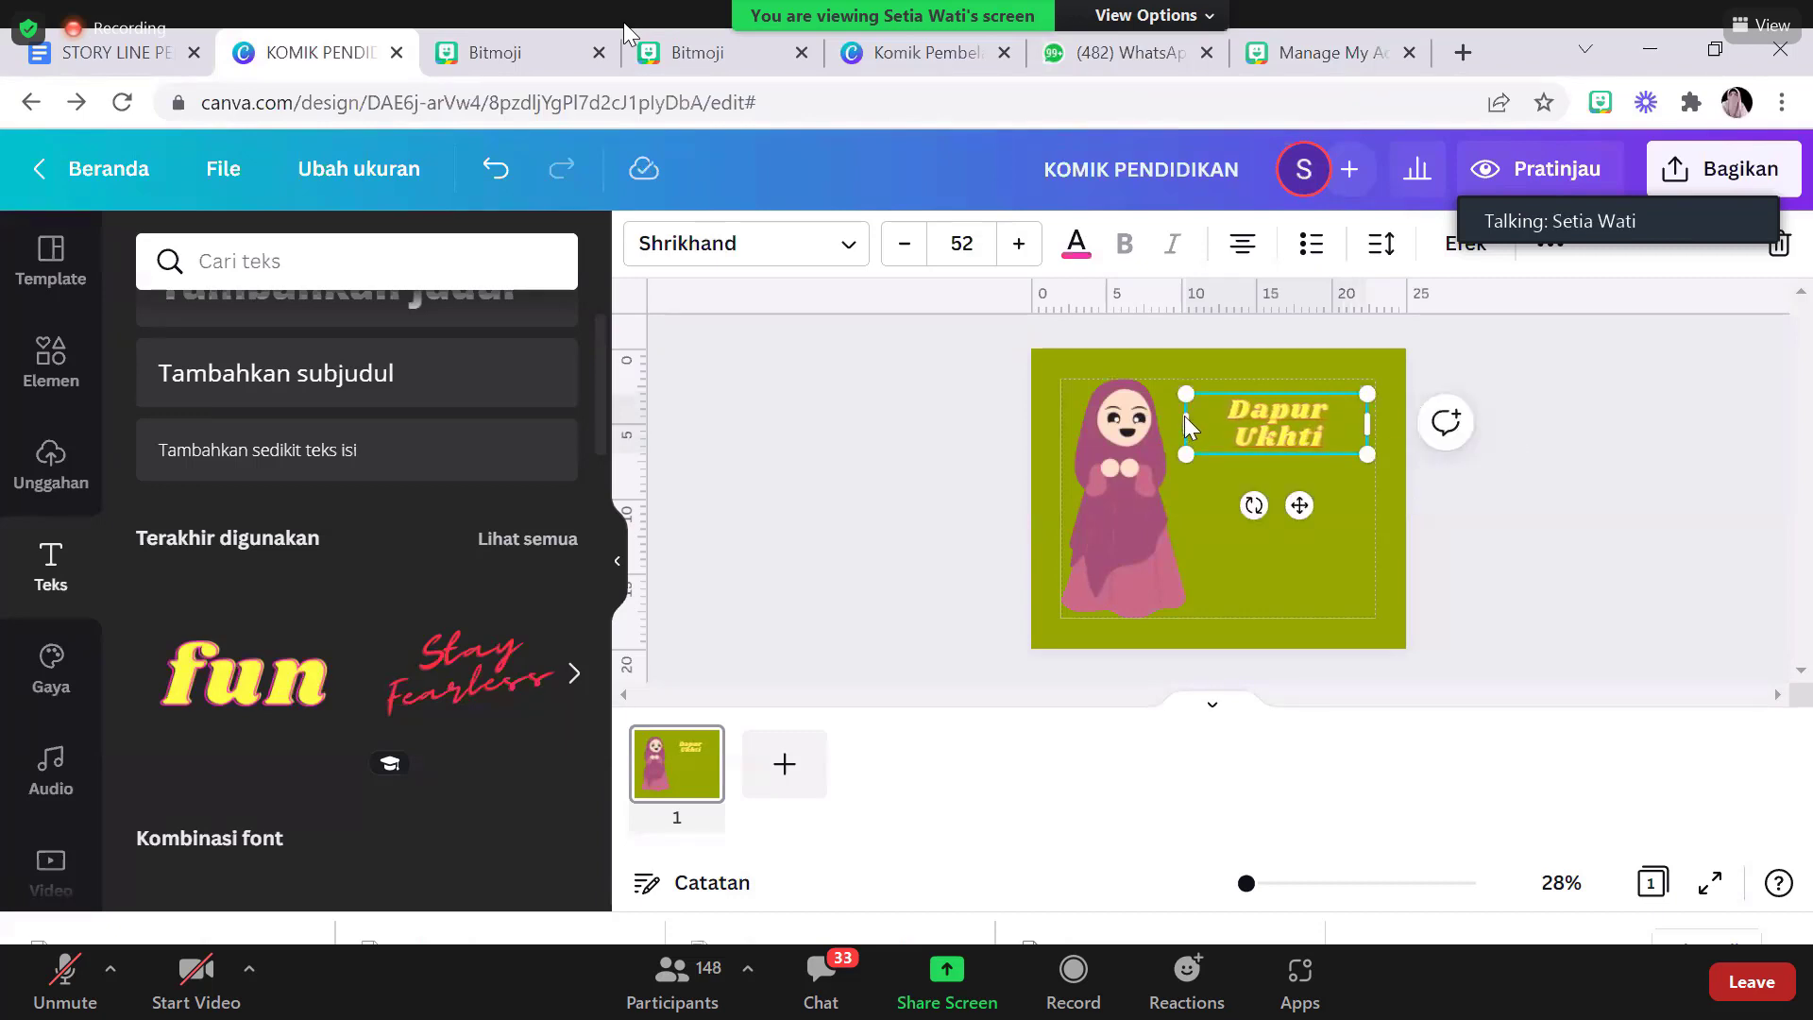
left_click_drag(1186, 427, 1218, 425)
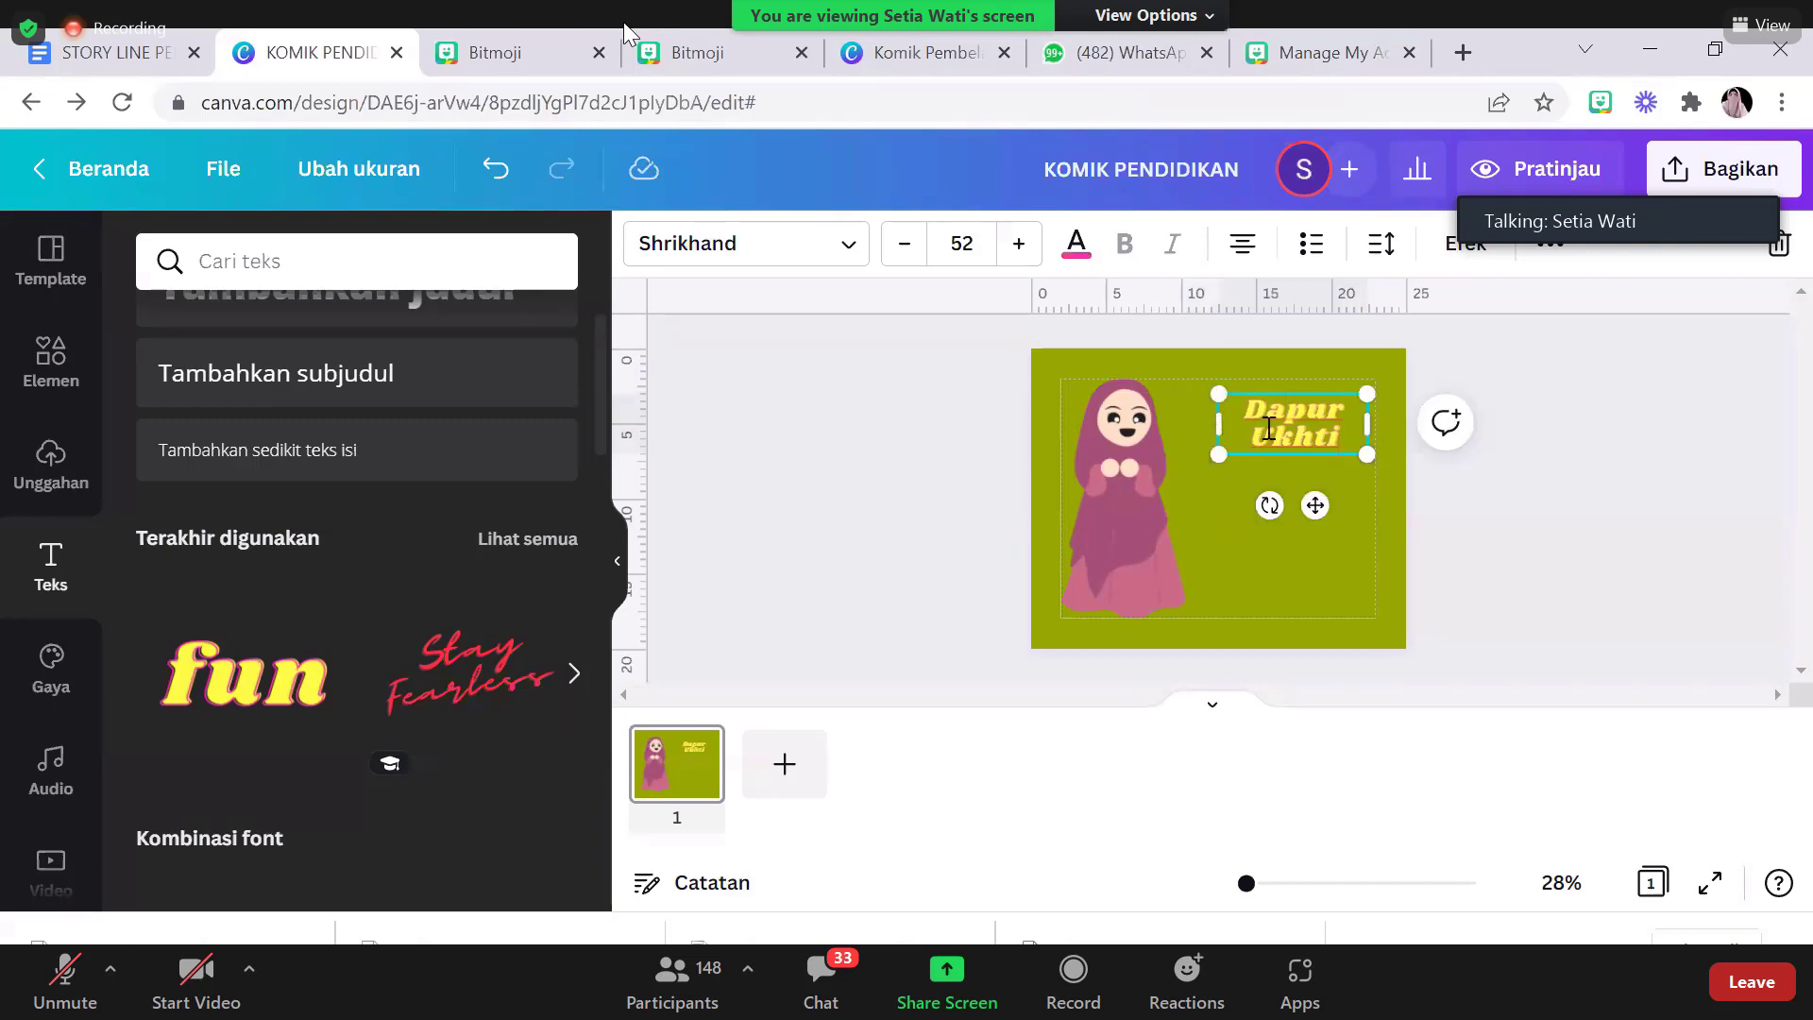
left_click_drag(1312, 505, 1291, 504)
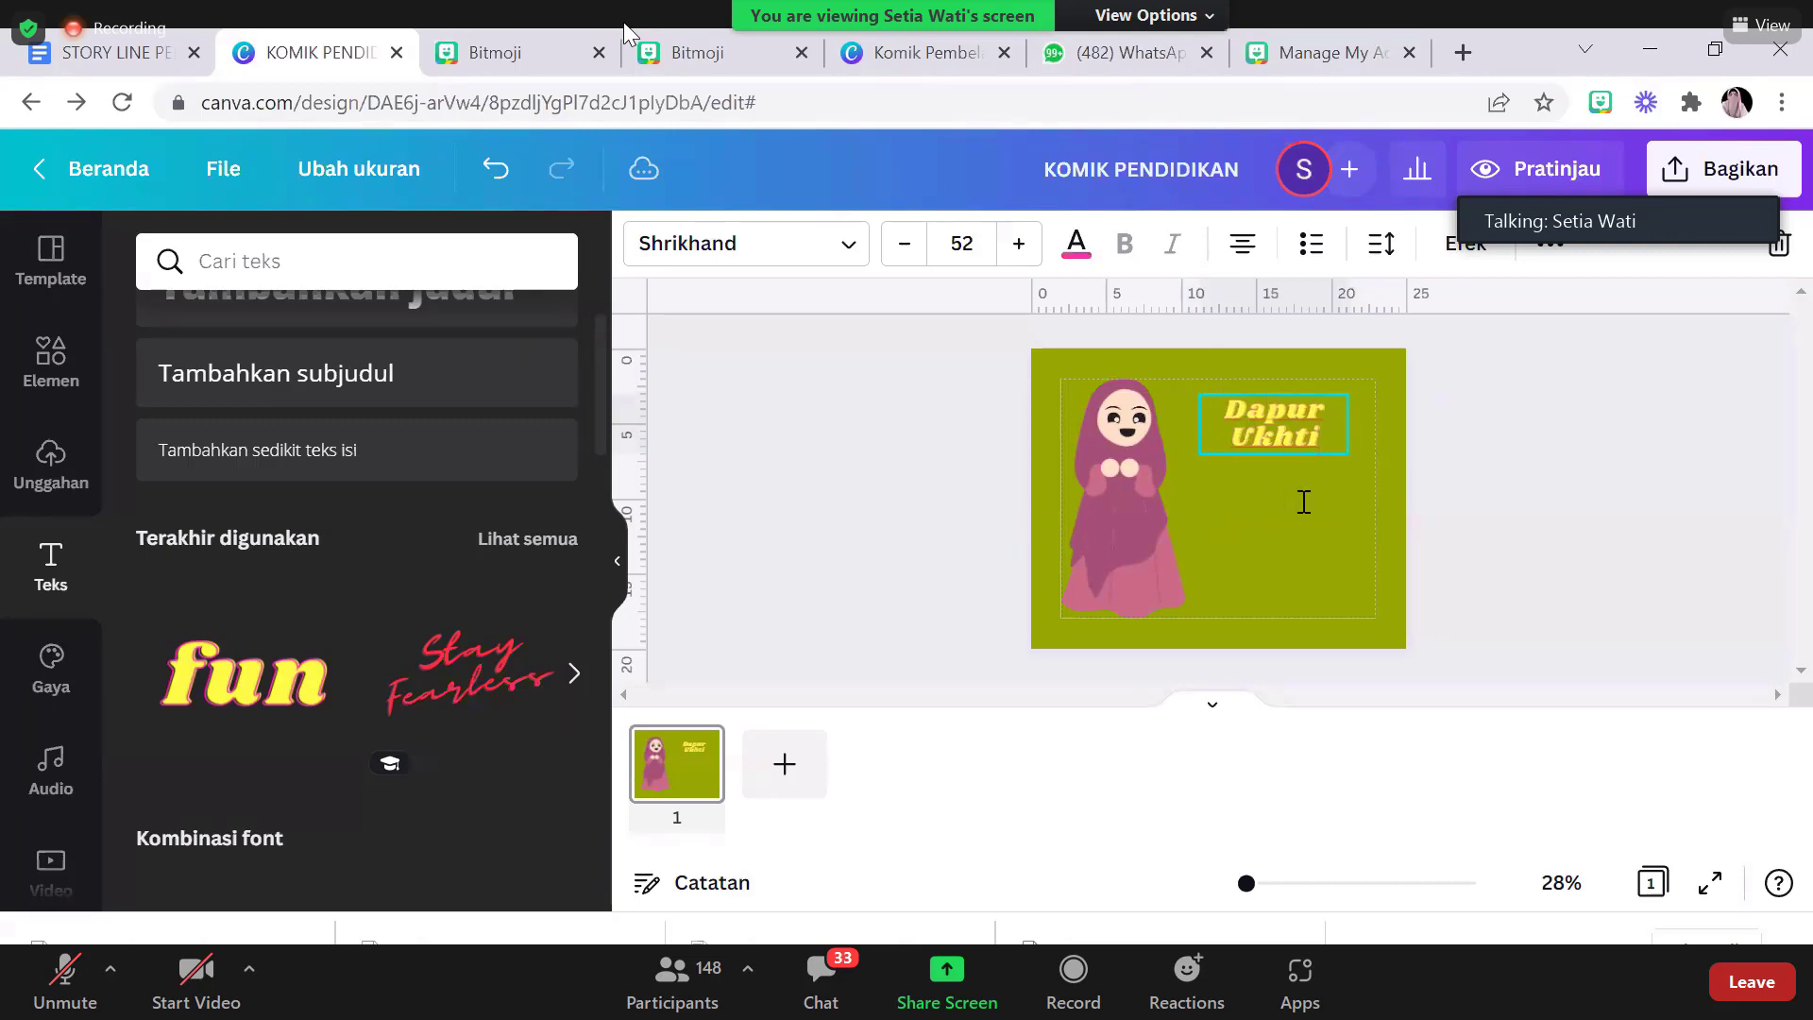
left_click(1501, 469)
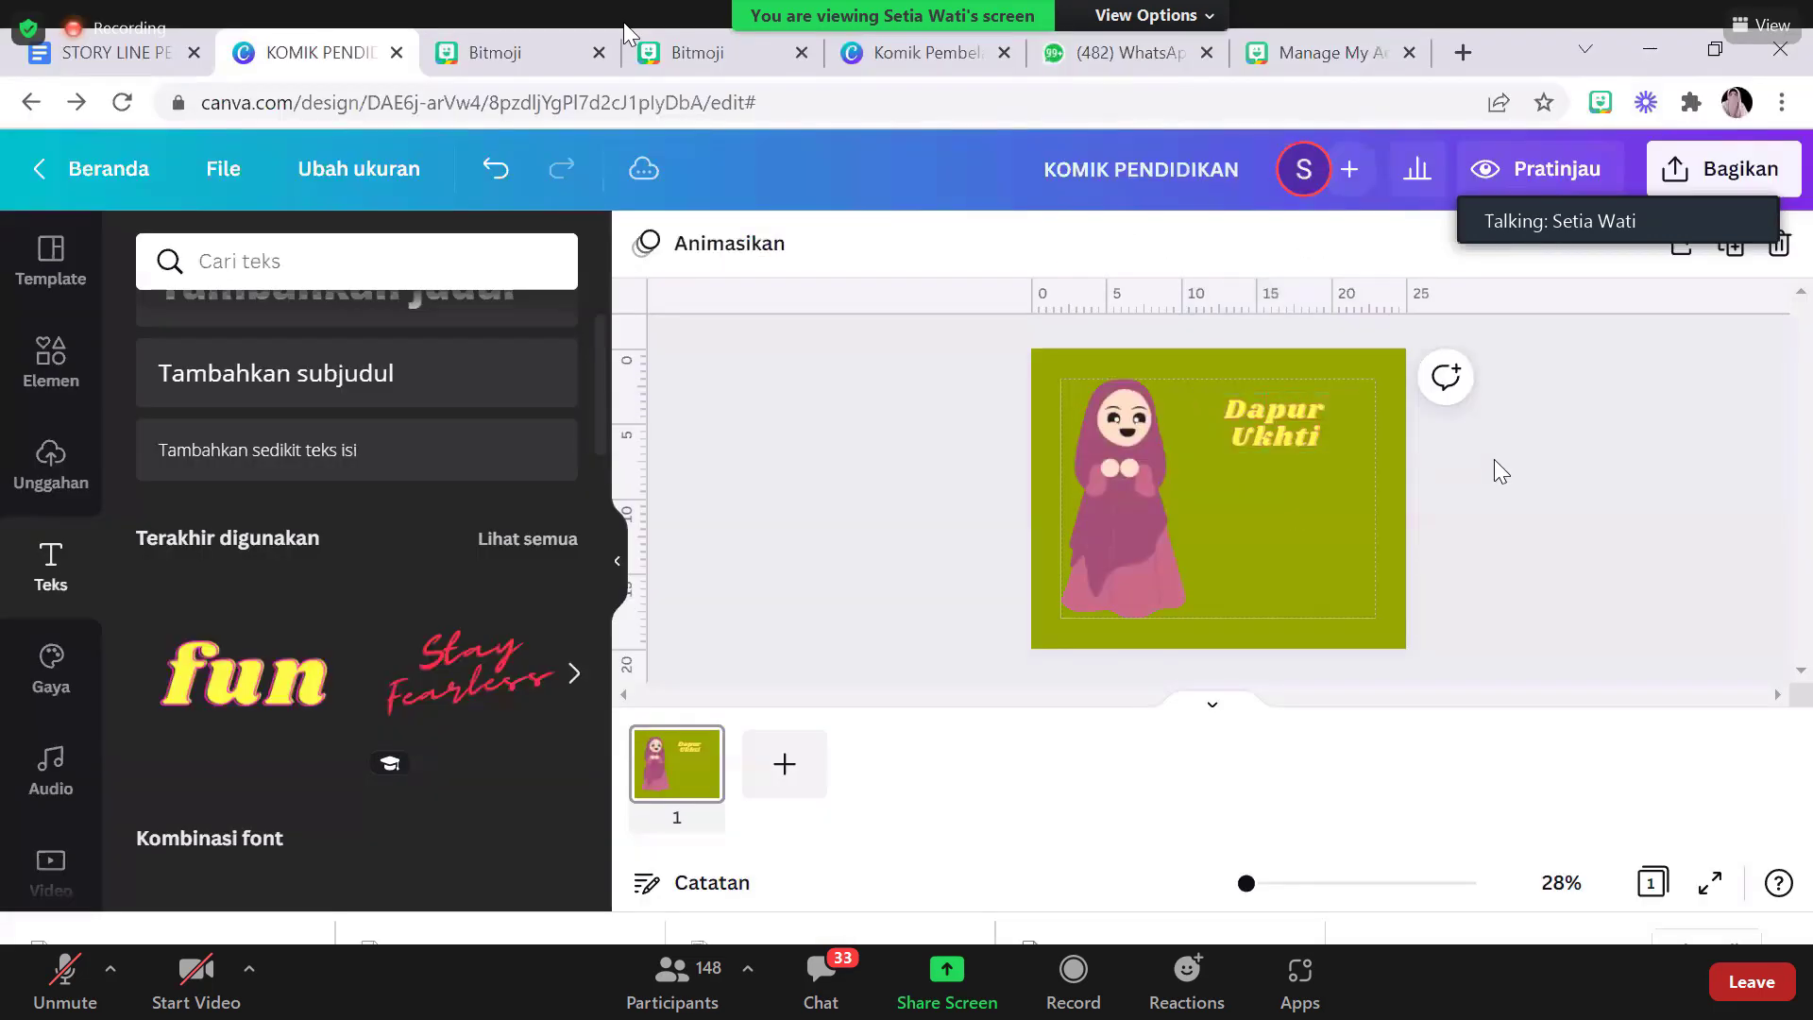
Add a subheading below the "Dapur Ukhti" title reading "Oleh" followed by the author's name
left_click(1303, 425)
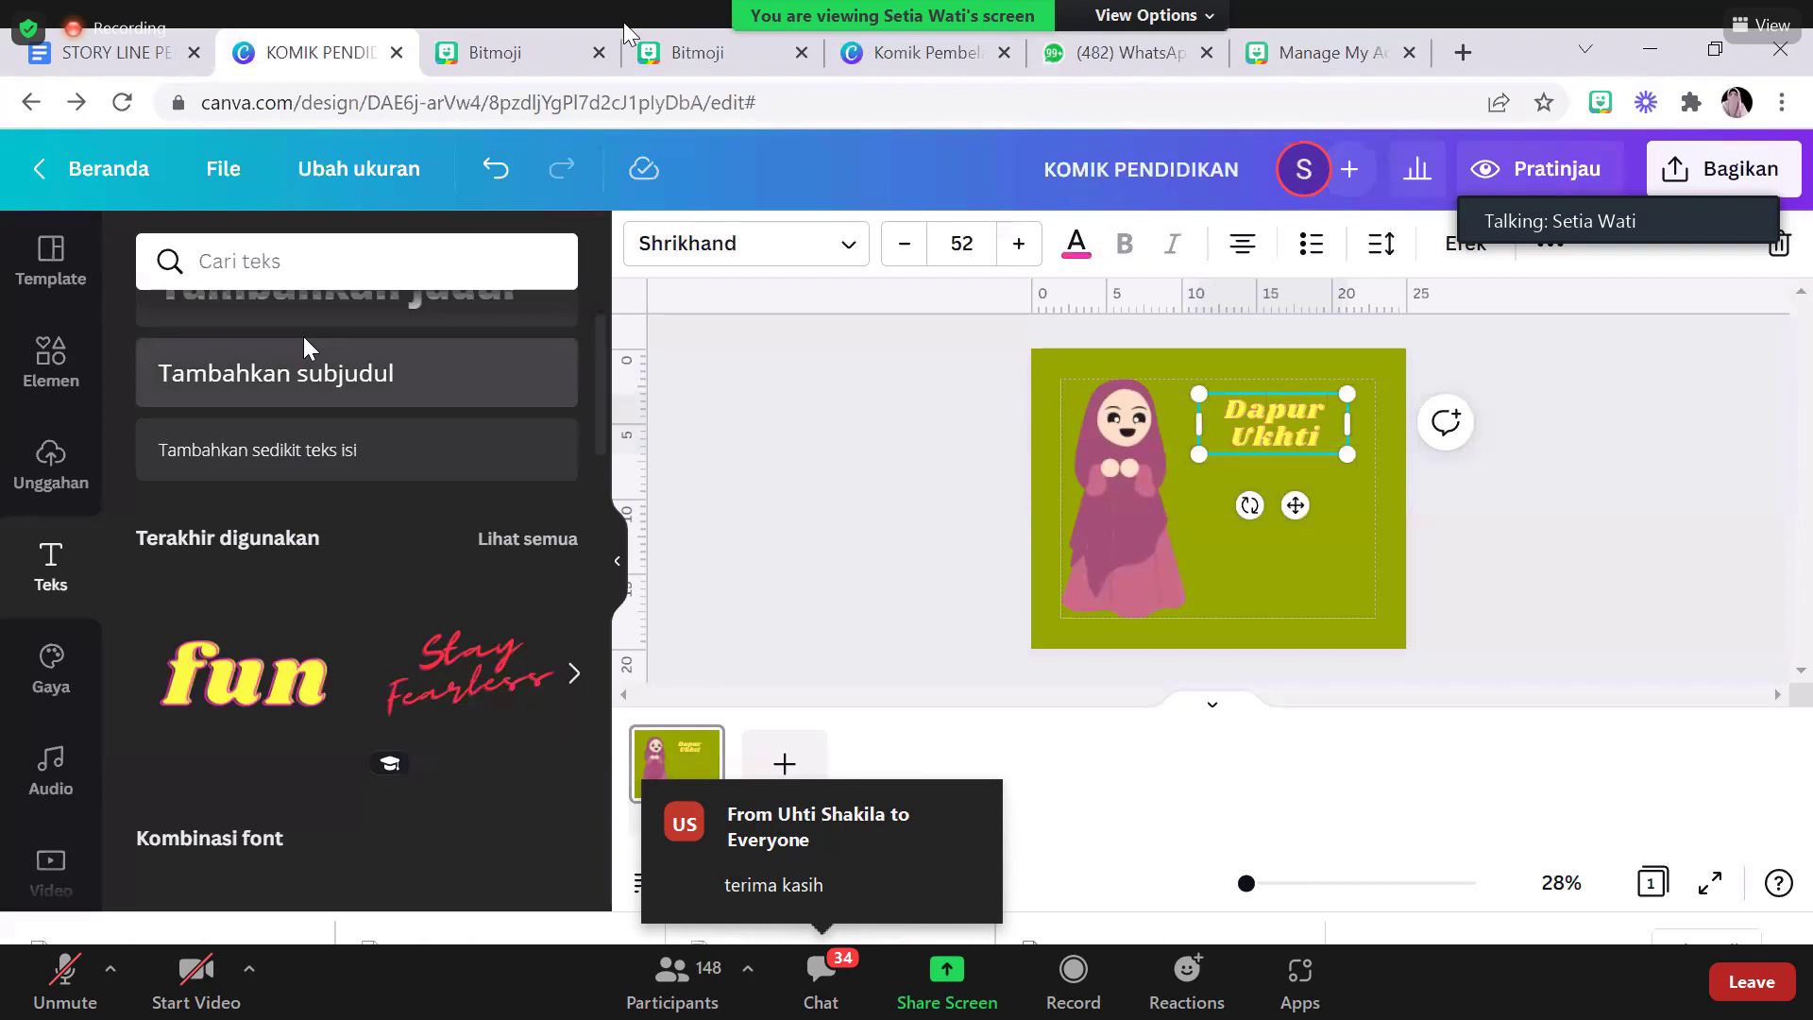
left_click(357, 373)
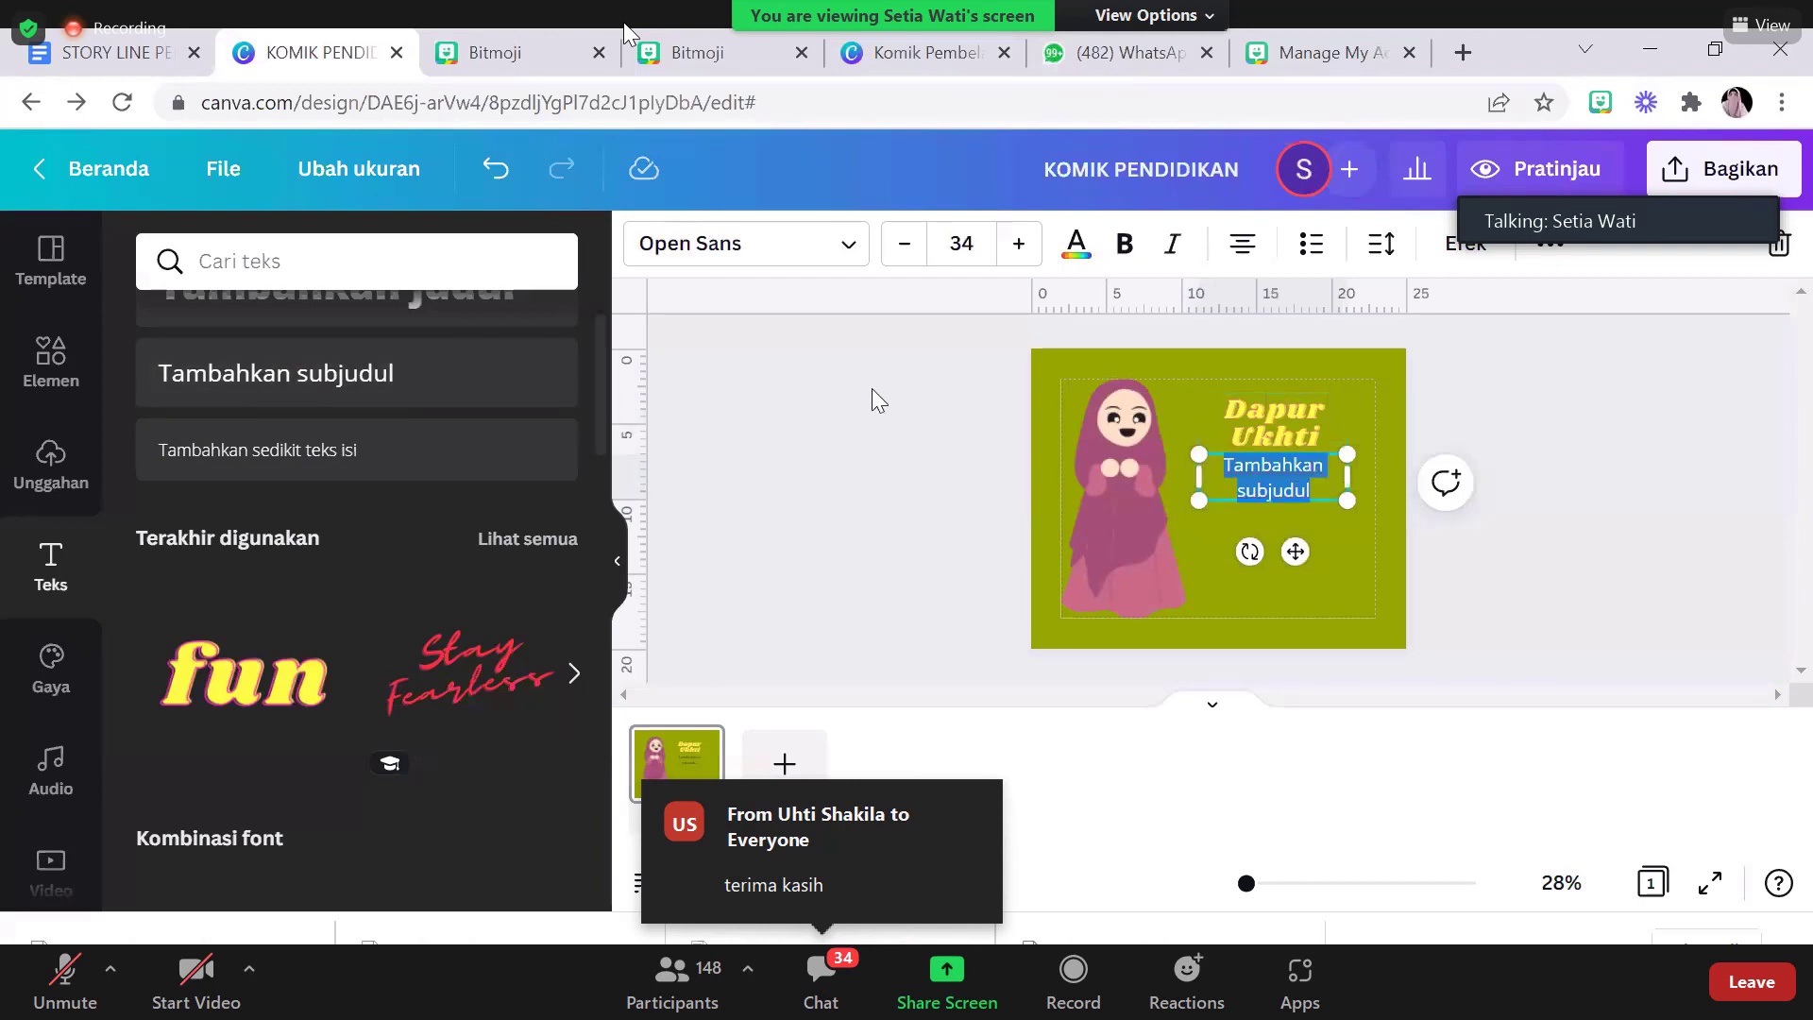
type("Ole")
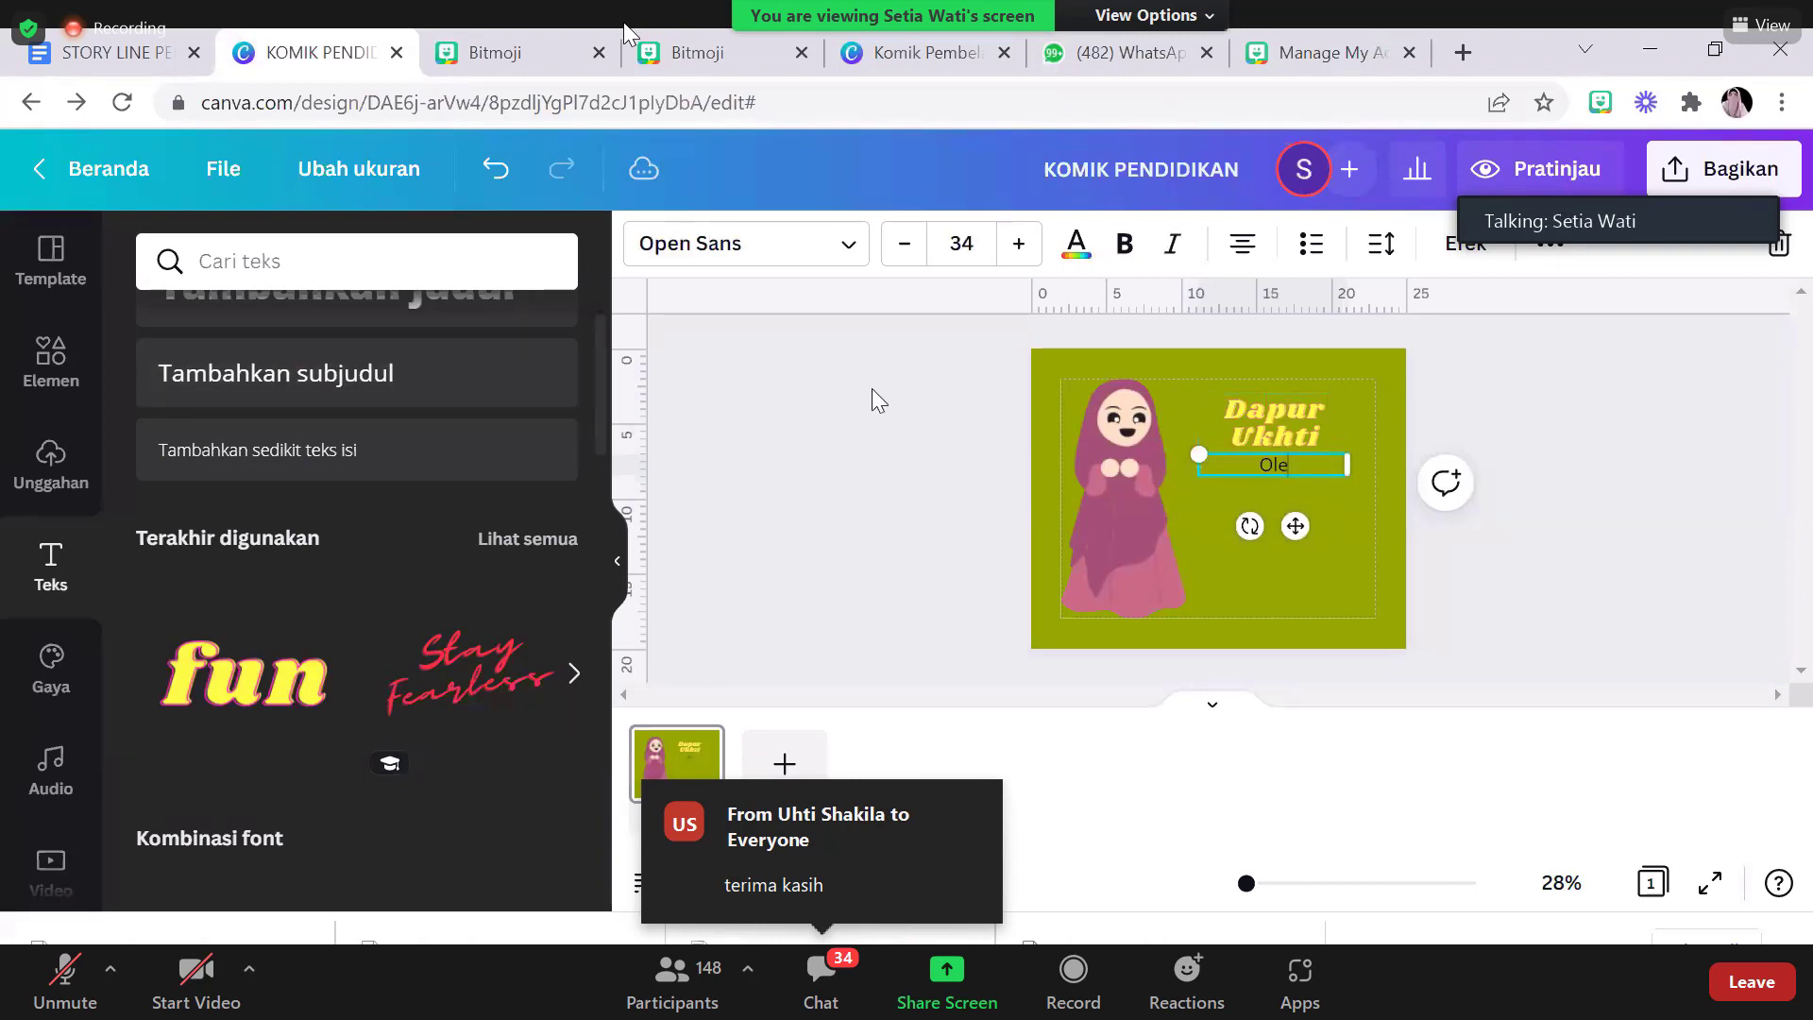
type("h S")
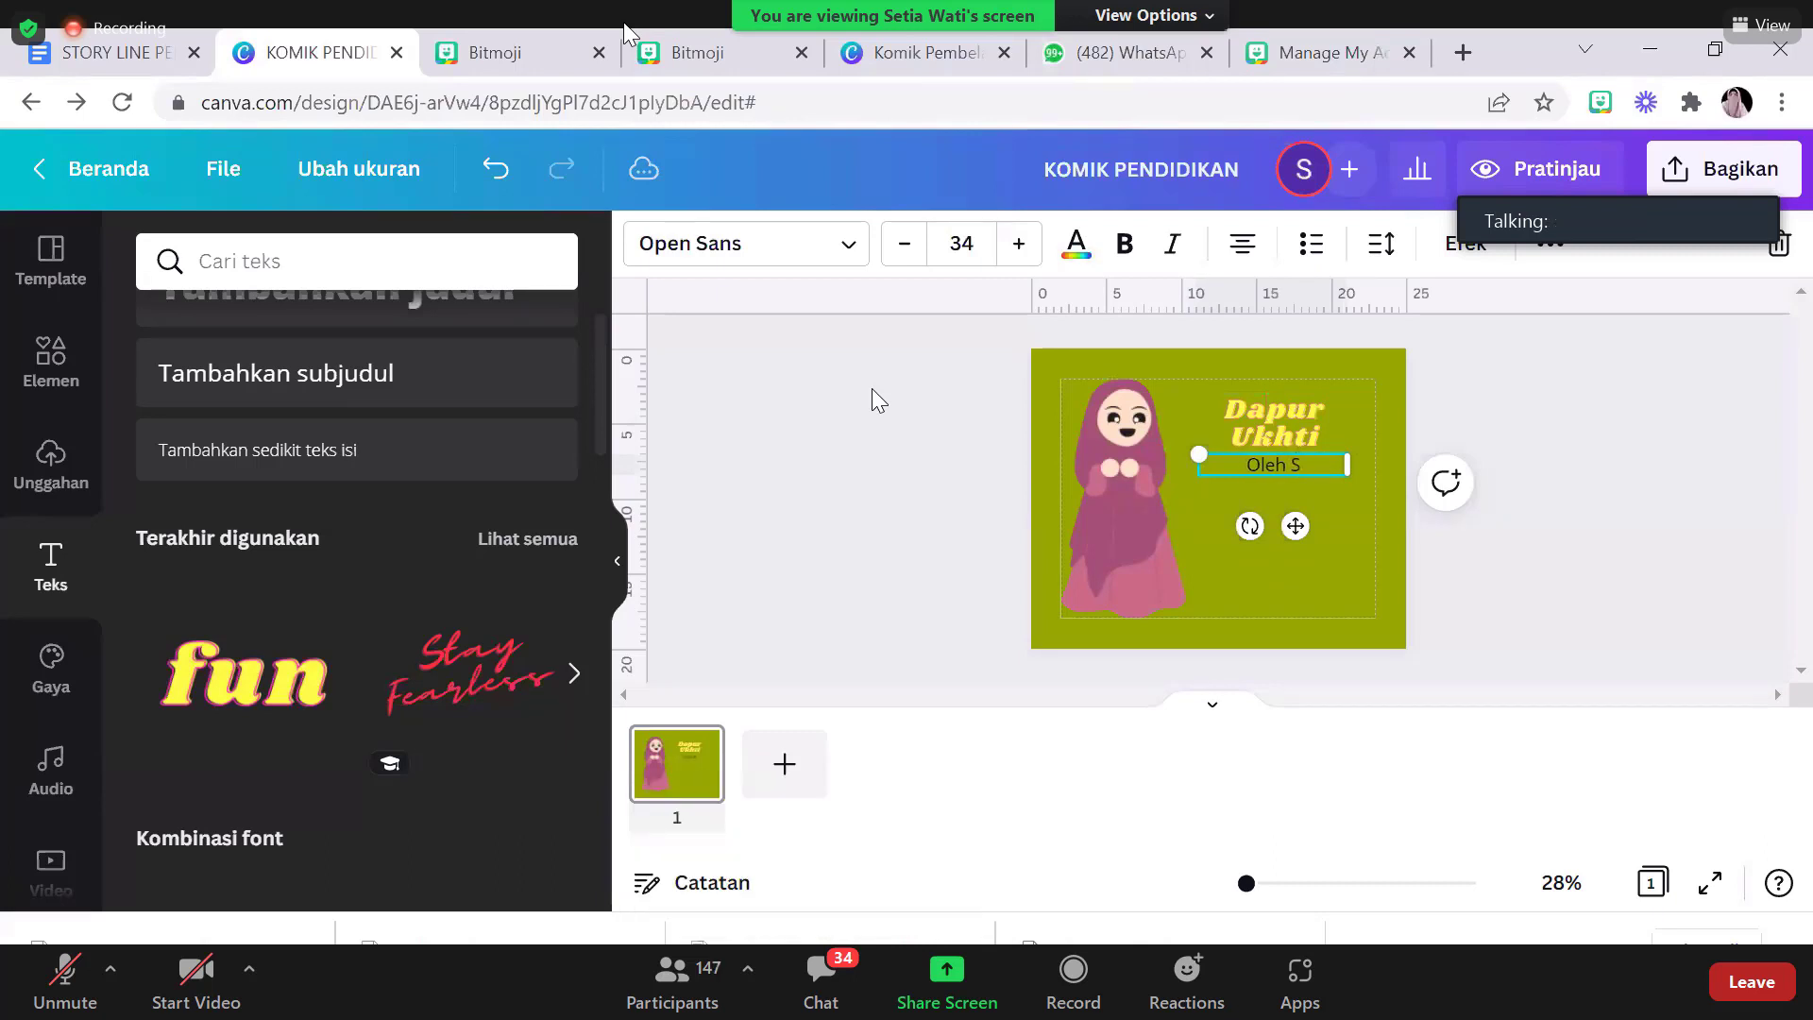
type("etia wati")
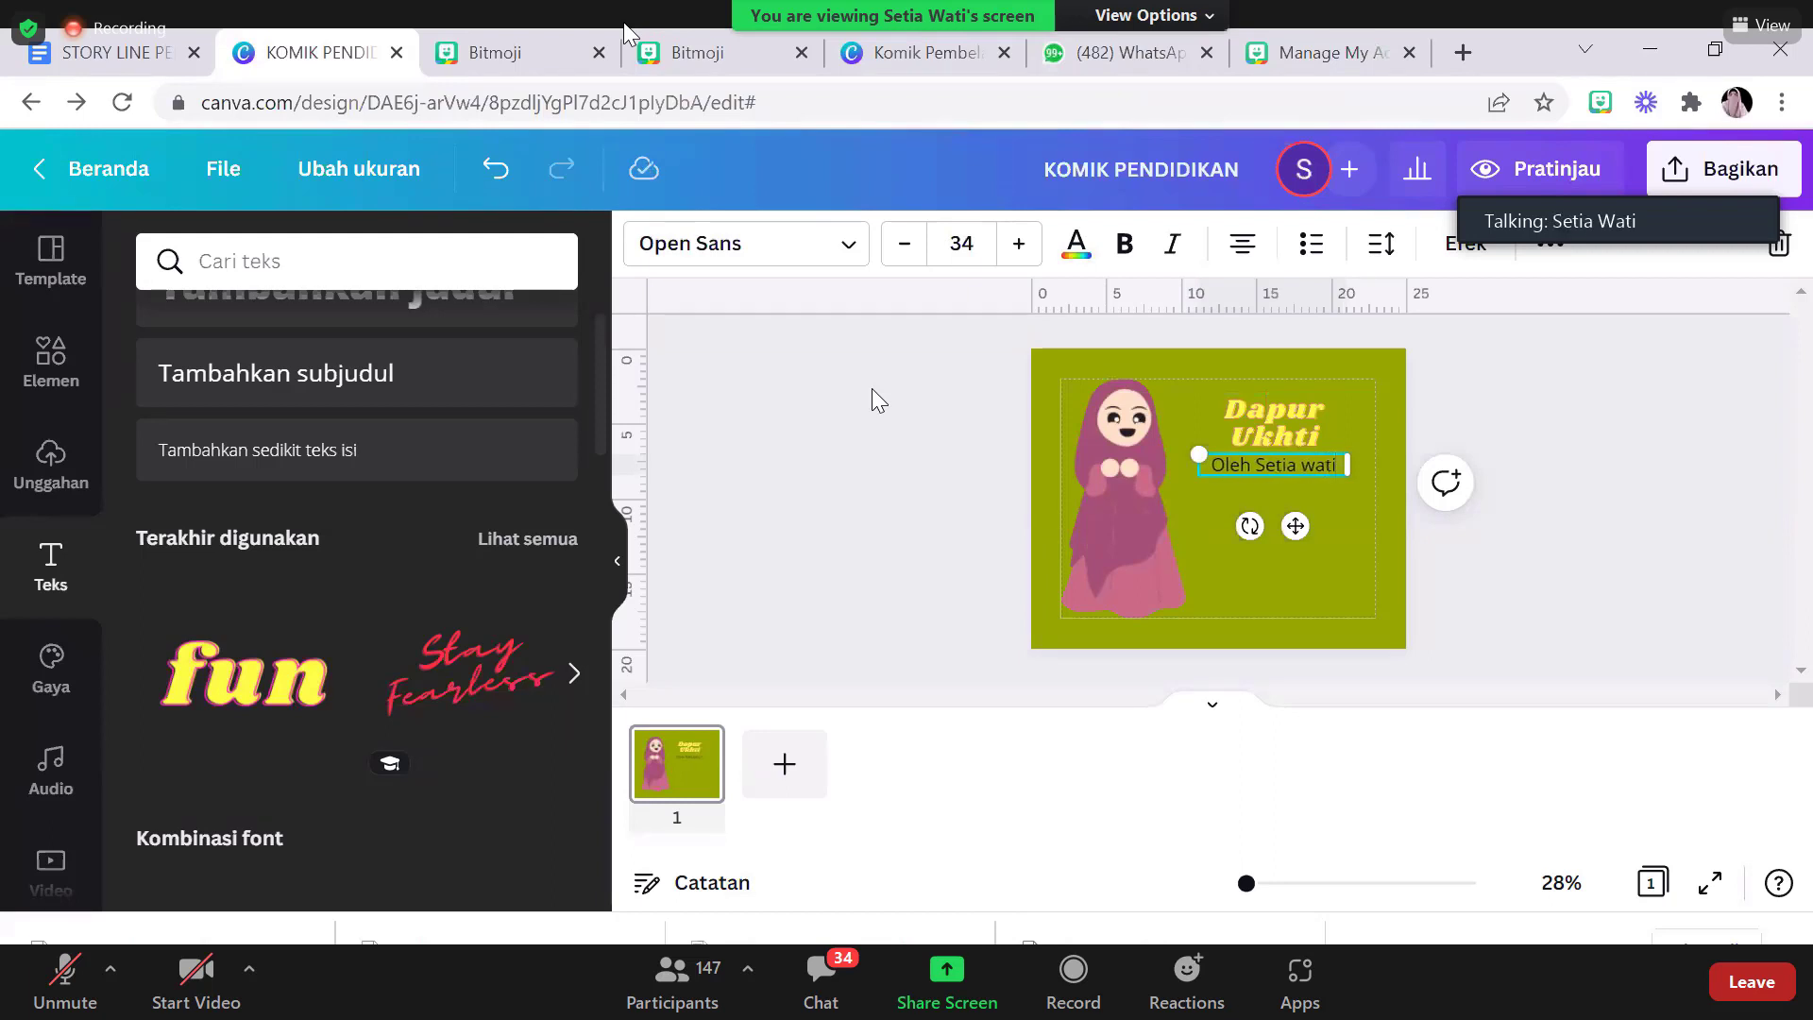
Change the font of the author line below the title to Shrikhand
key("shift+Left")
key("shift+Left")
key("shift+Left")
key("shift+Left")
key("shift+Left")
key("shift+Left")
key("shift+Left")
key("shift+Left")
key("shift+Left")
key("shift+Left")
key("shift+Left")
key("shift+Left")
key("shift+Left")
key("shift+Left")
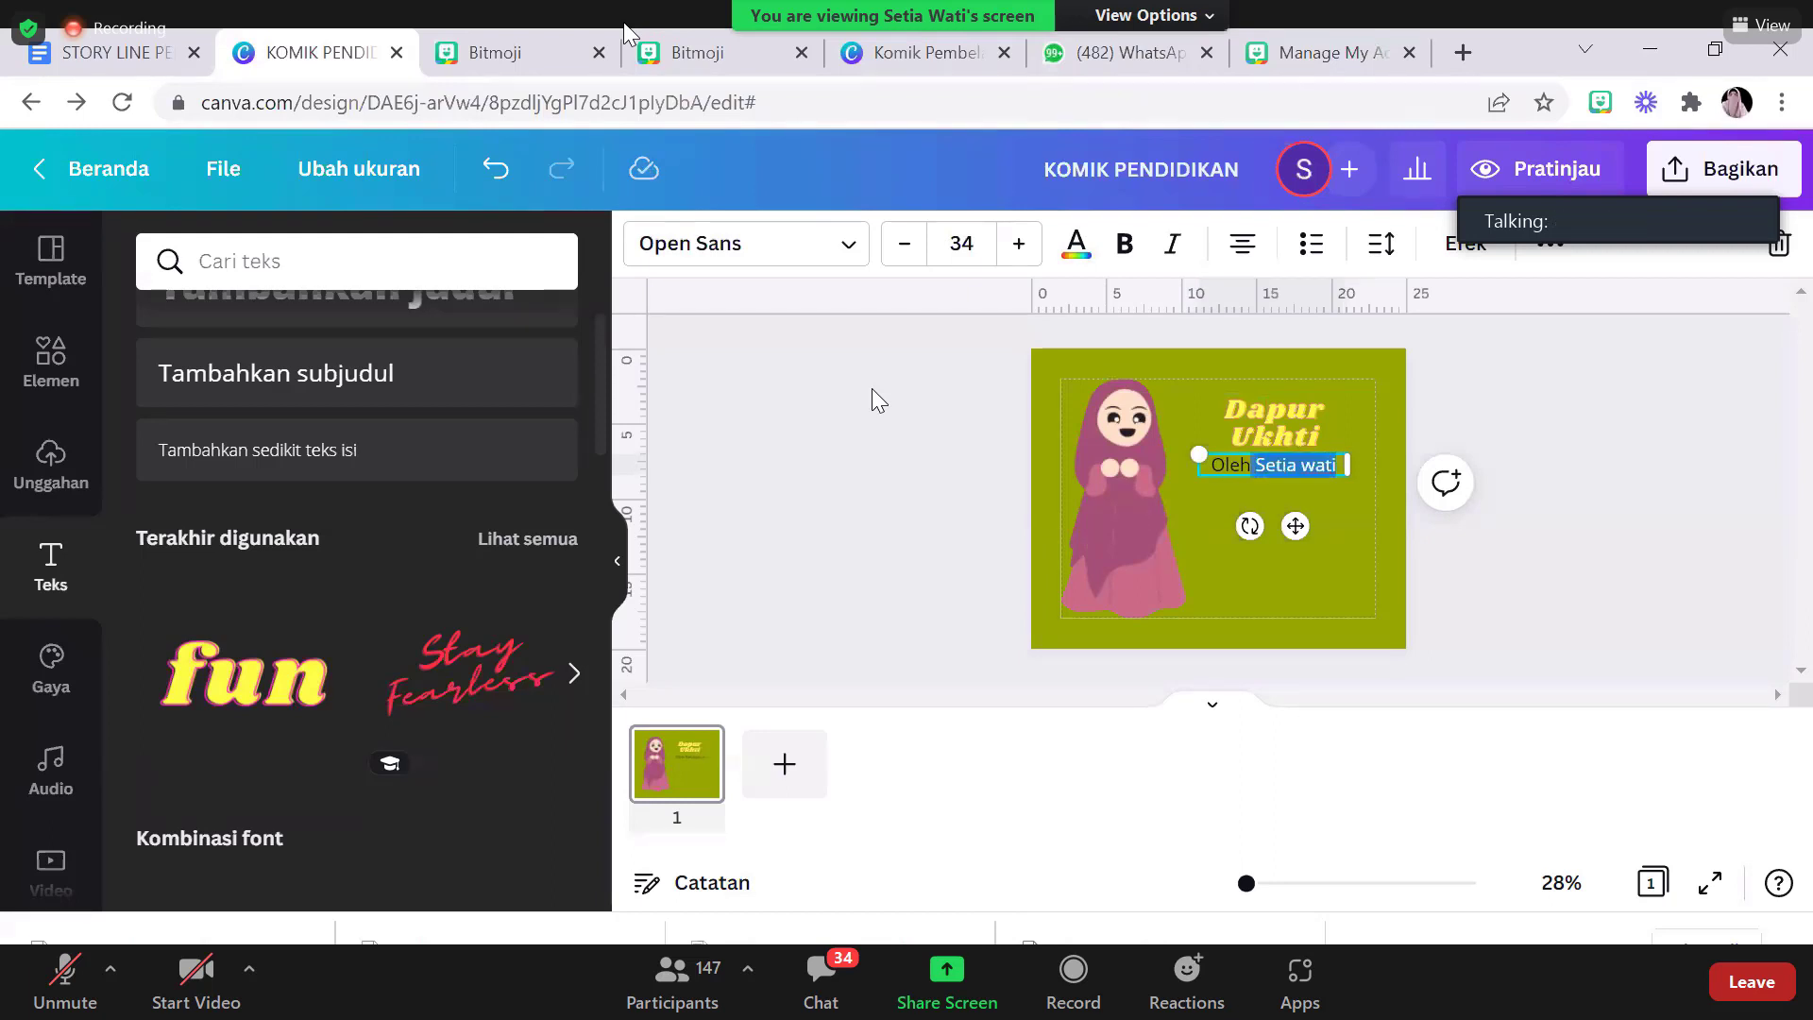
left_click(680, 210)
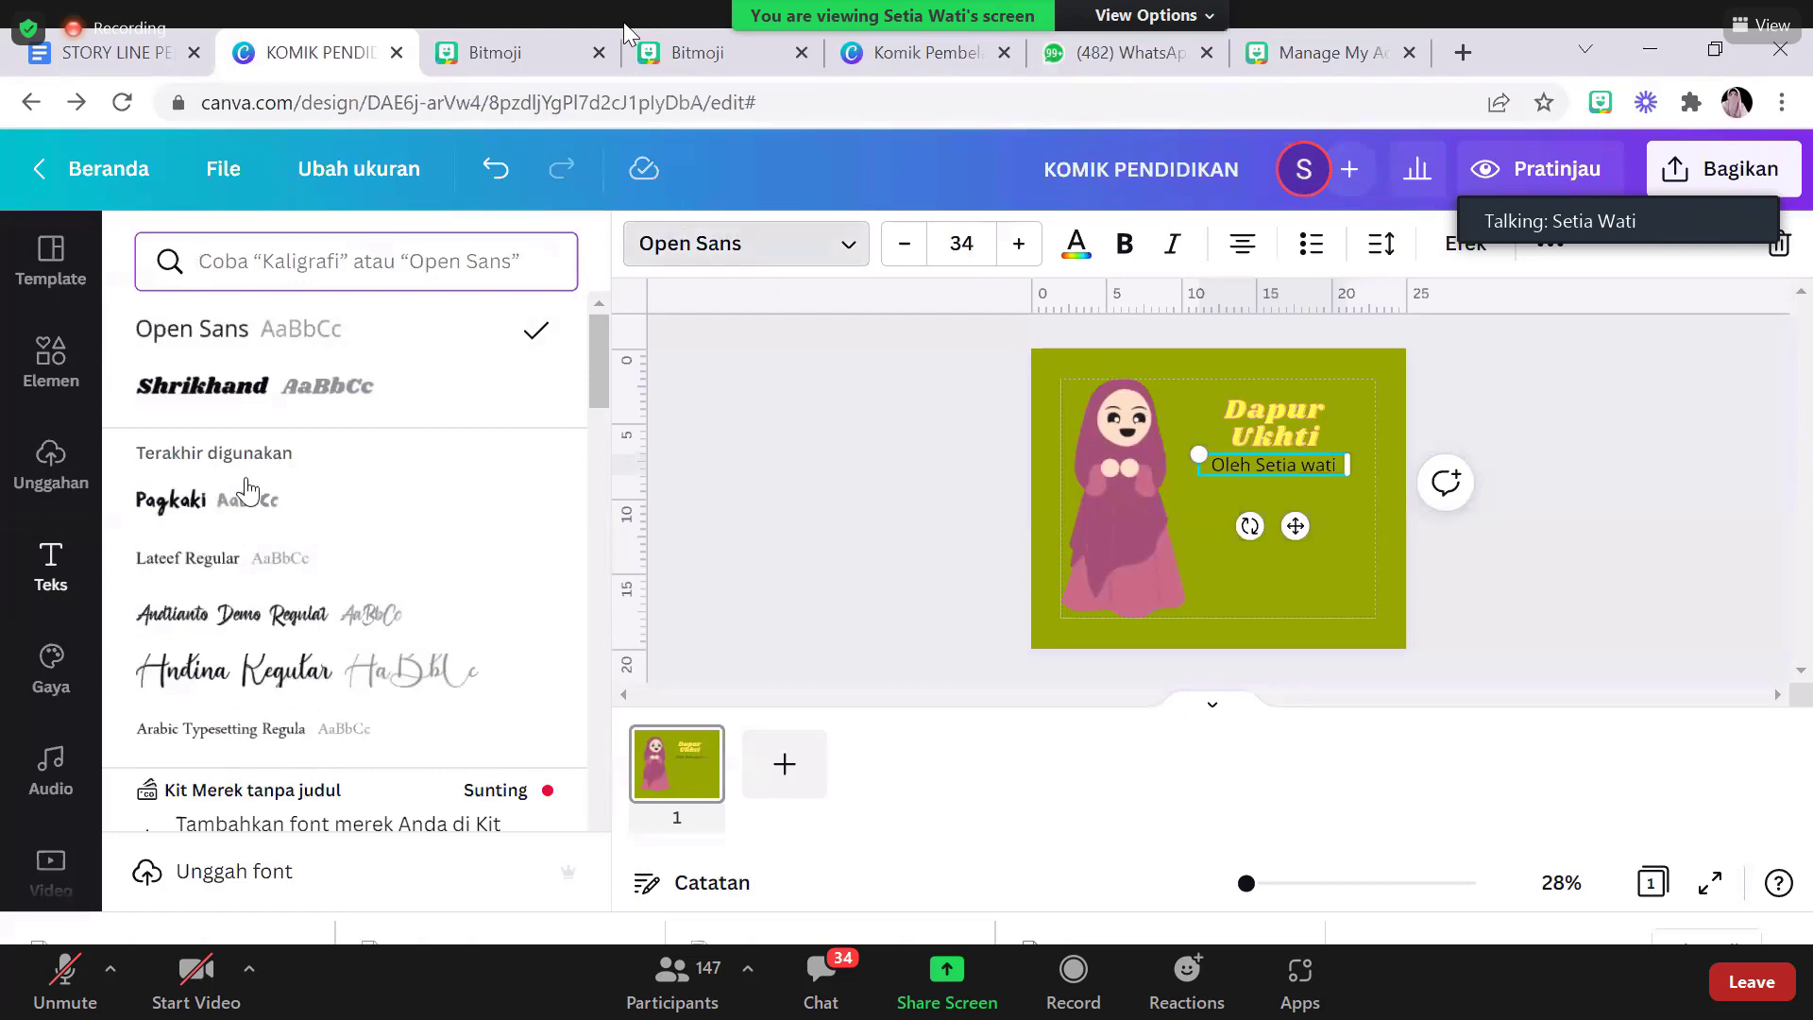
left_click(275, 408)
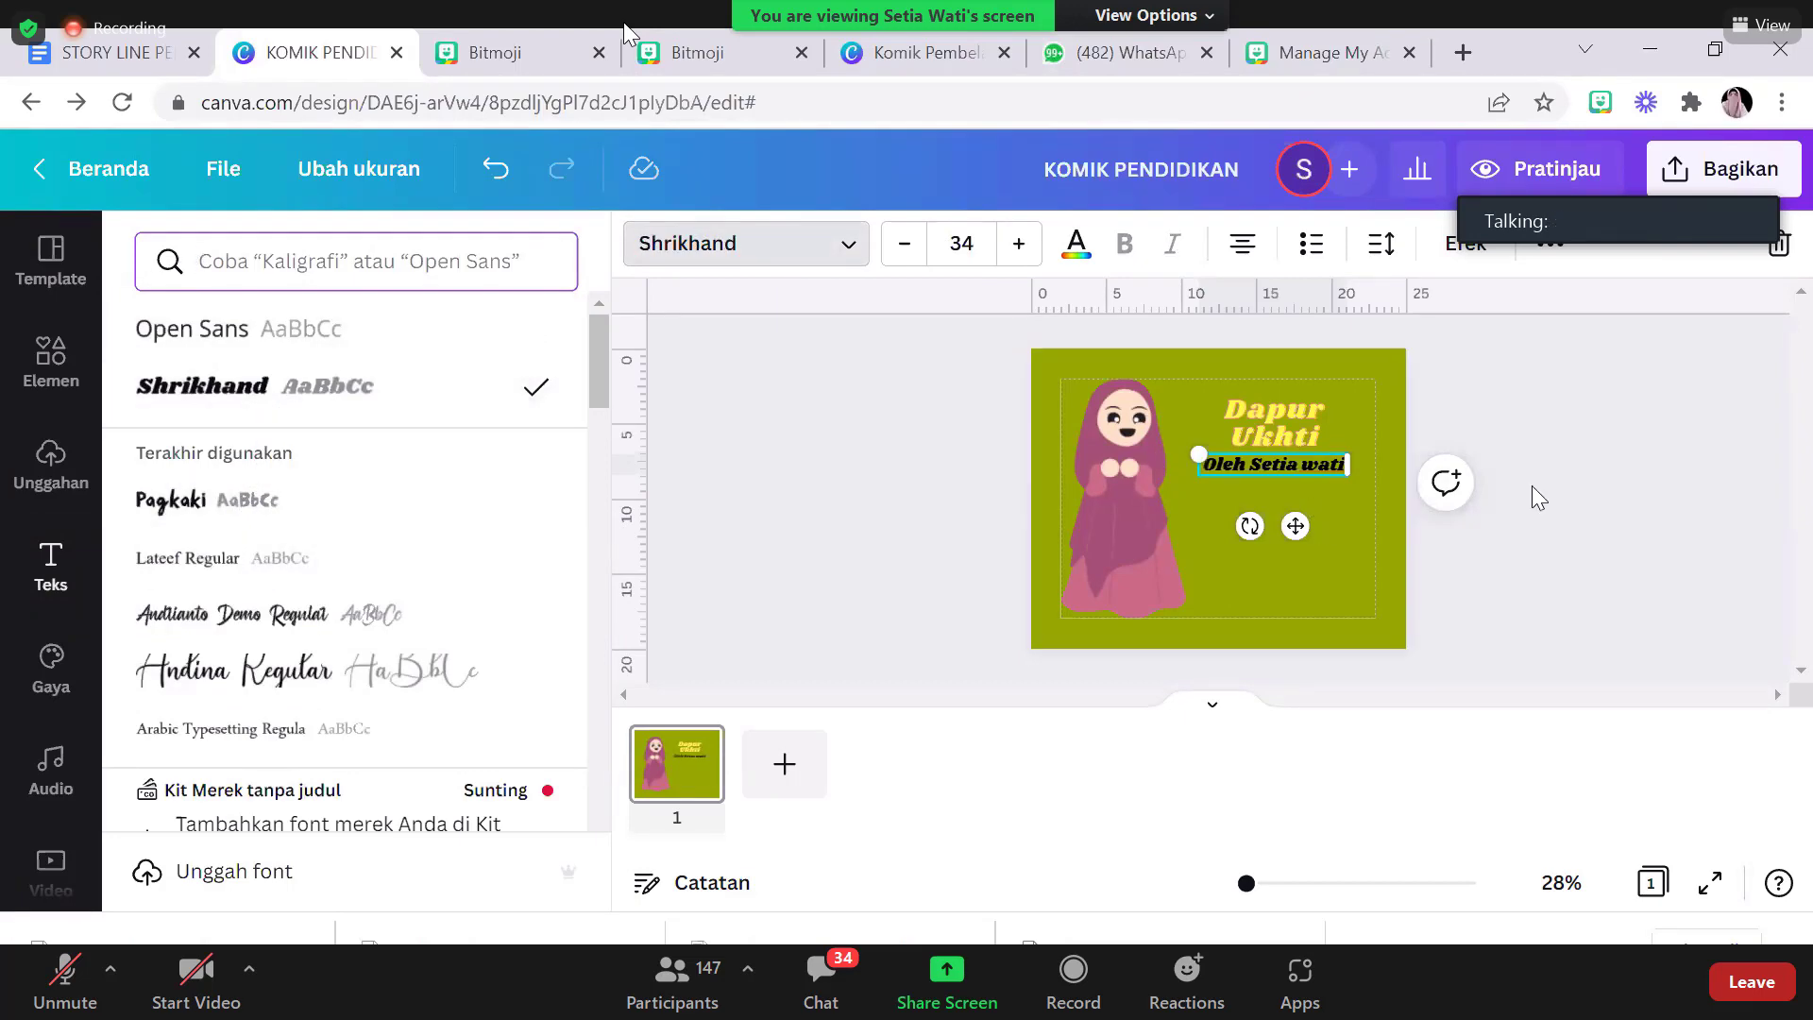
left_click(1280, 524)
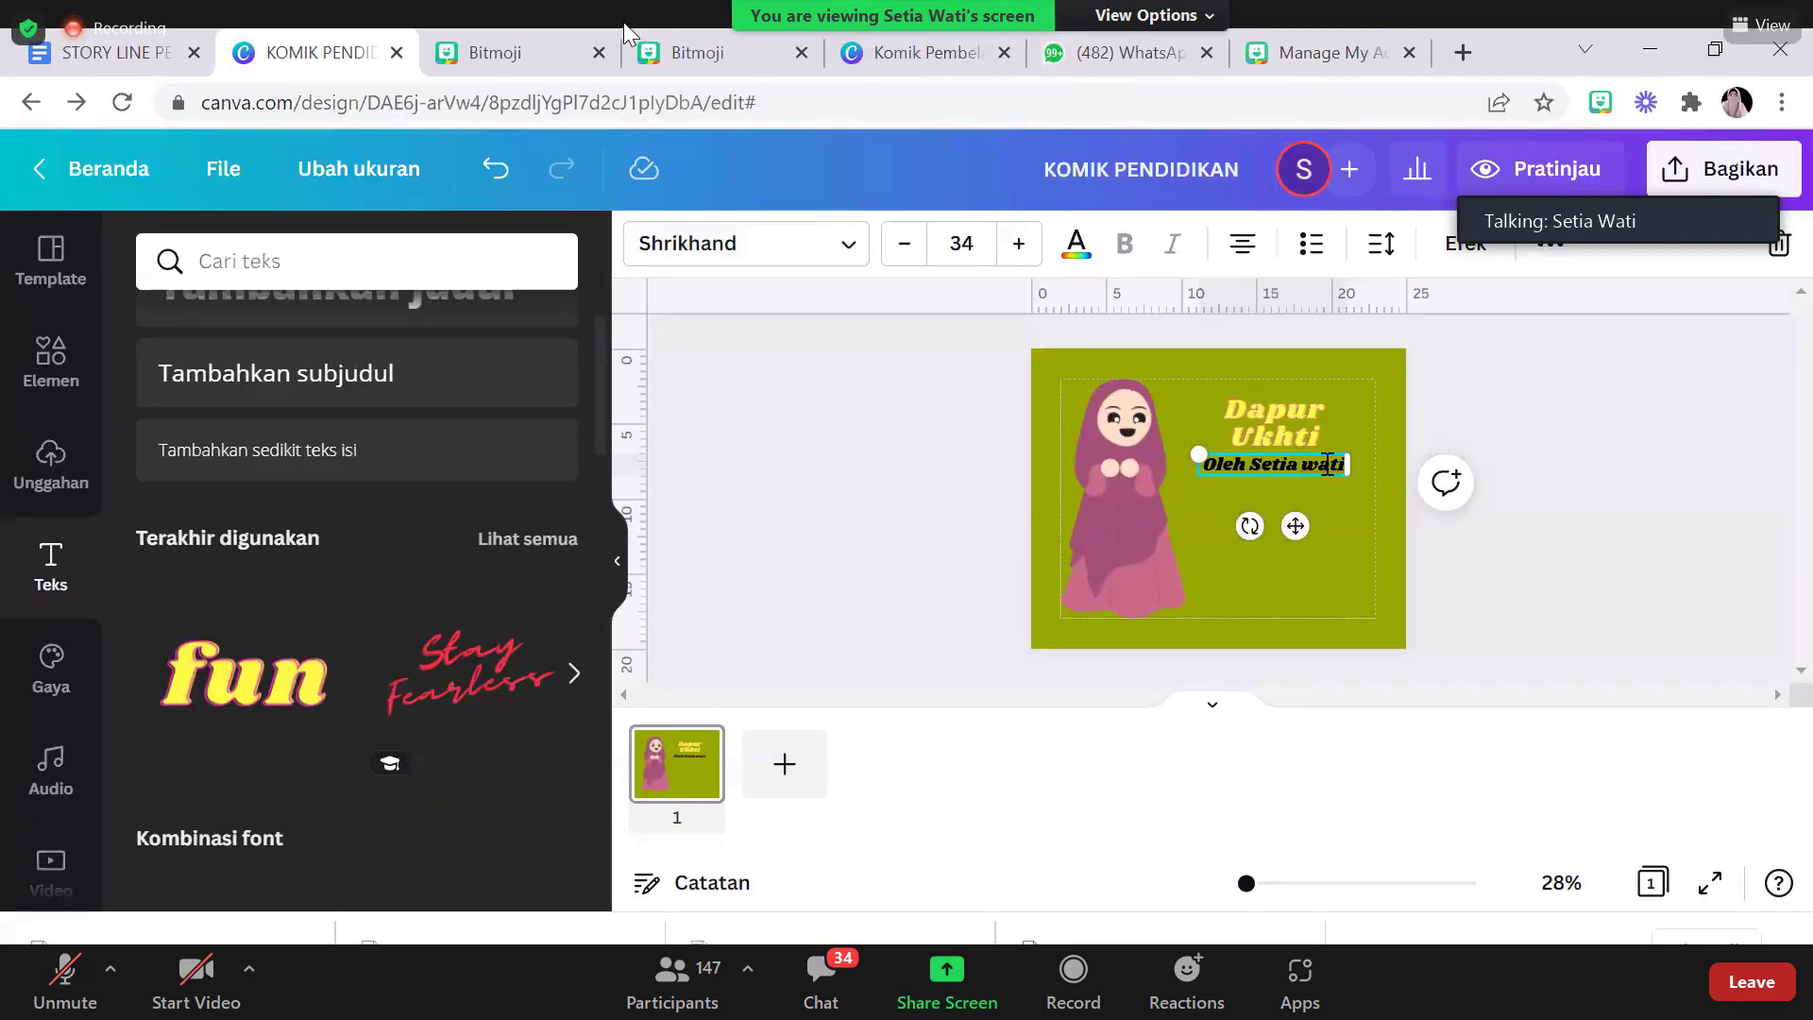
Move the author line slightly lower to leave a gap beneath the "Dapur Ukhti" title
left_click_drag(1498, 416, 1341, 477)
left_click(1505, 404)
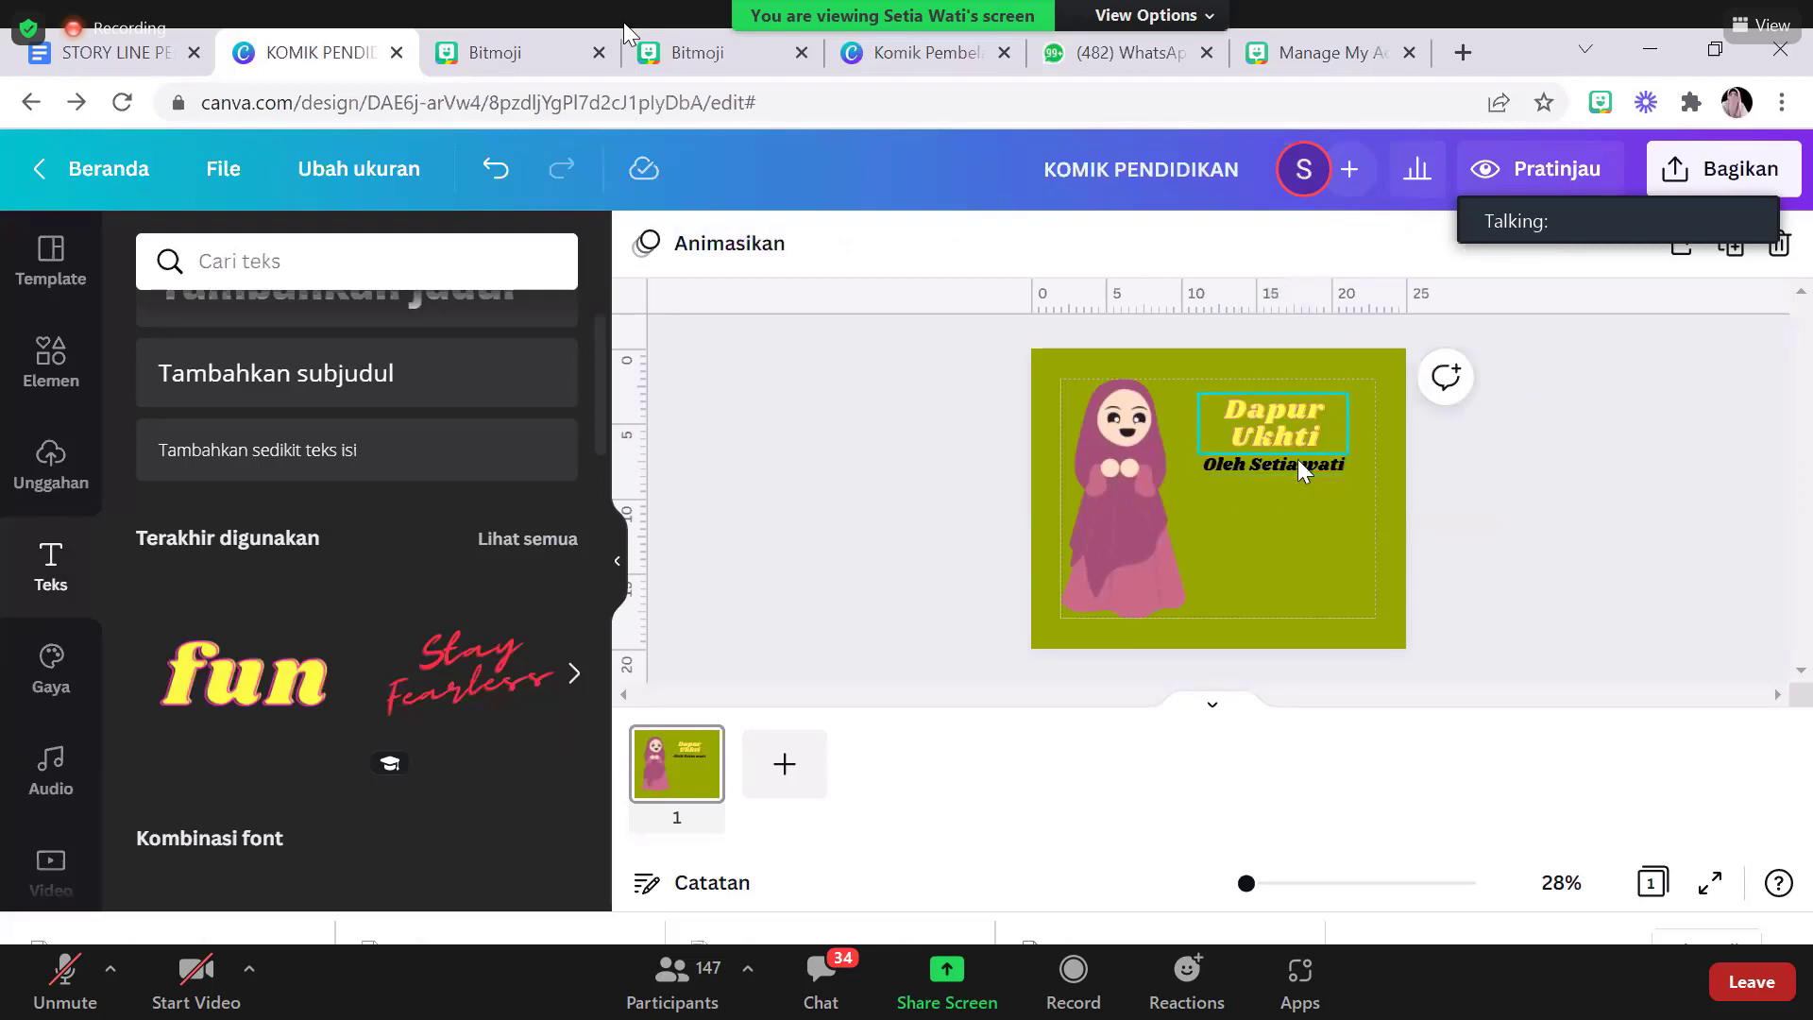
left_click(1299, 472)
left_click_drag(1299, 472, 1291, 470)
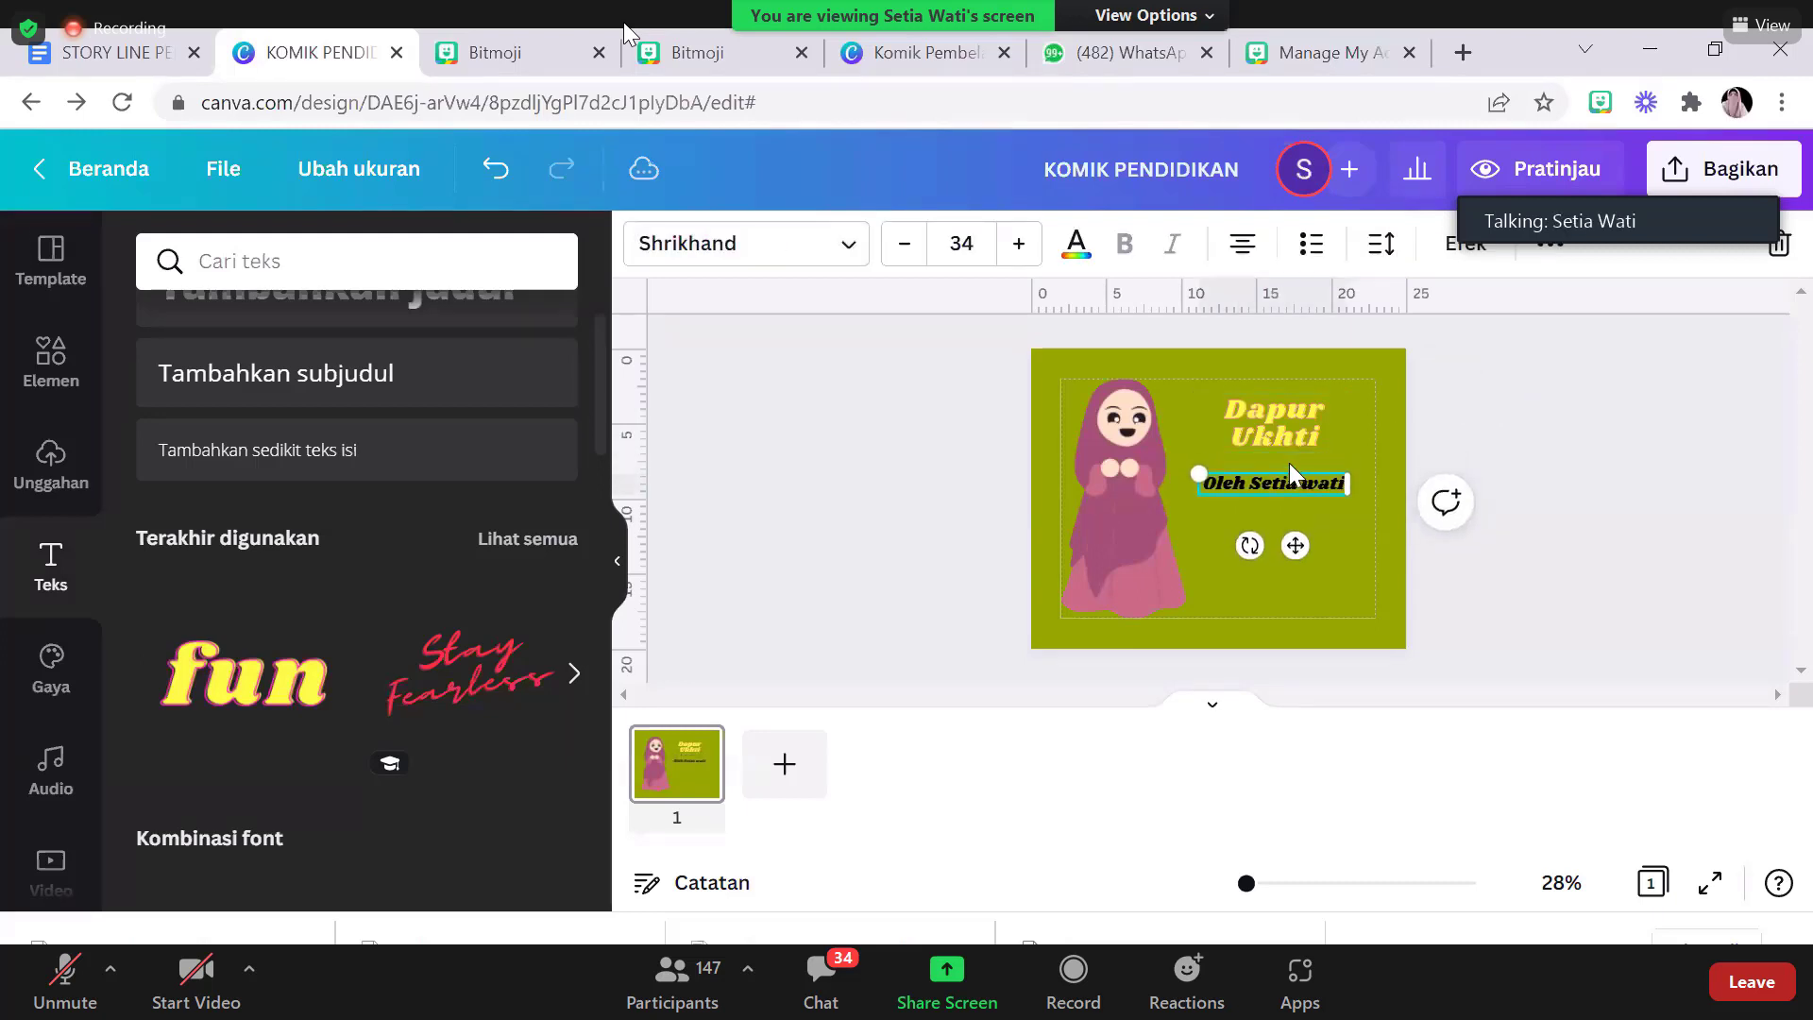
Recolour the author line, trying pink and black from the document colours and settling on white
left_click(1081, 248)
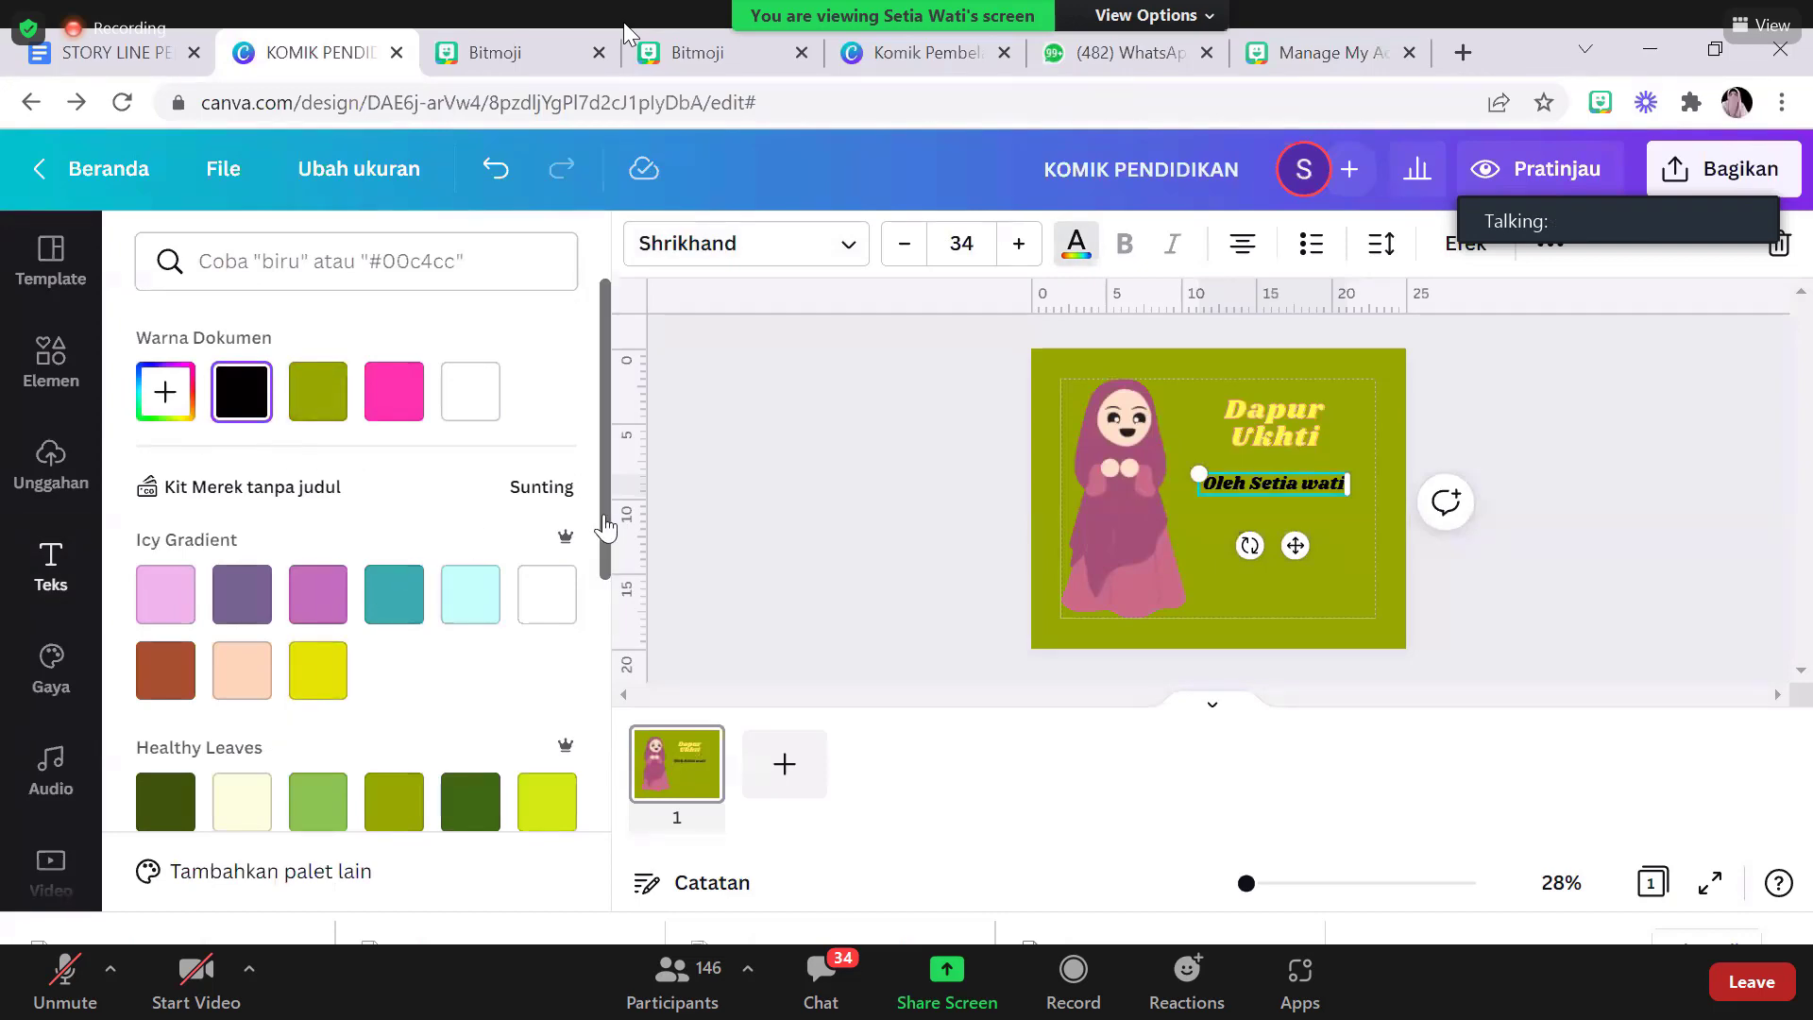
scroll(604, 524, "down", 3)
scroll(609, 520, "up", 3)
left_click(391, 397)
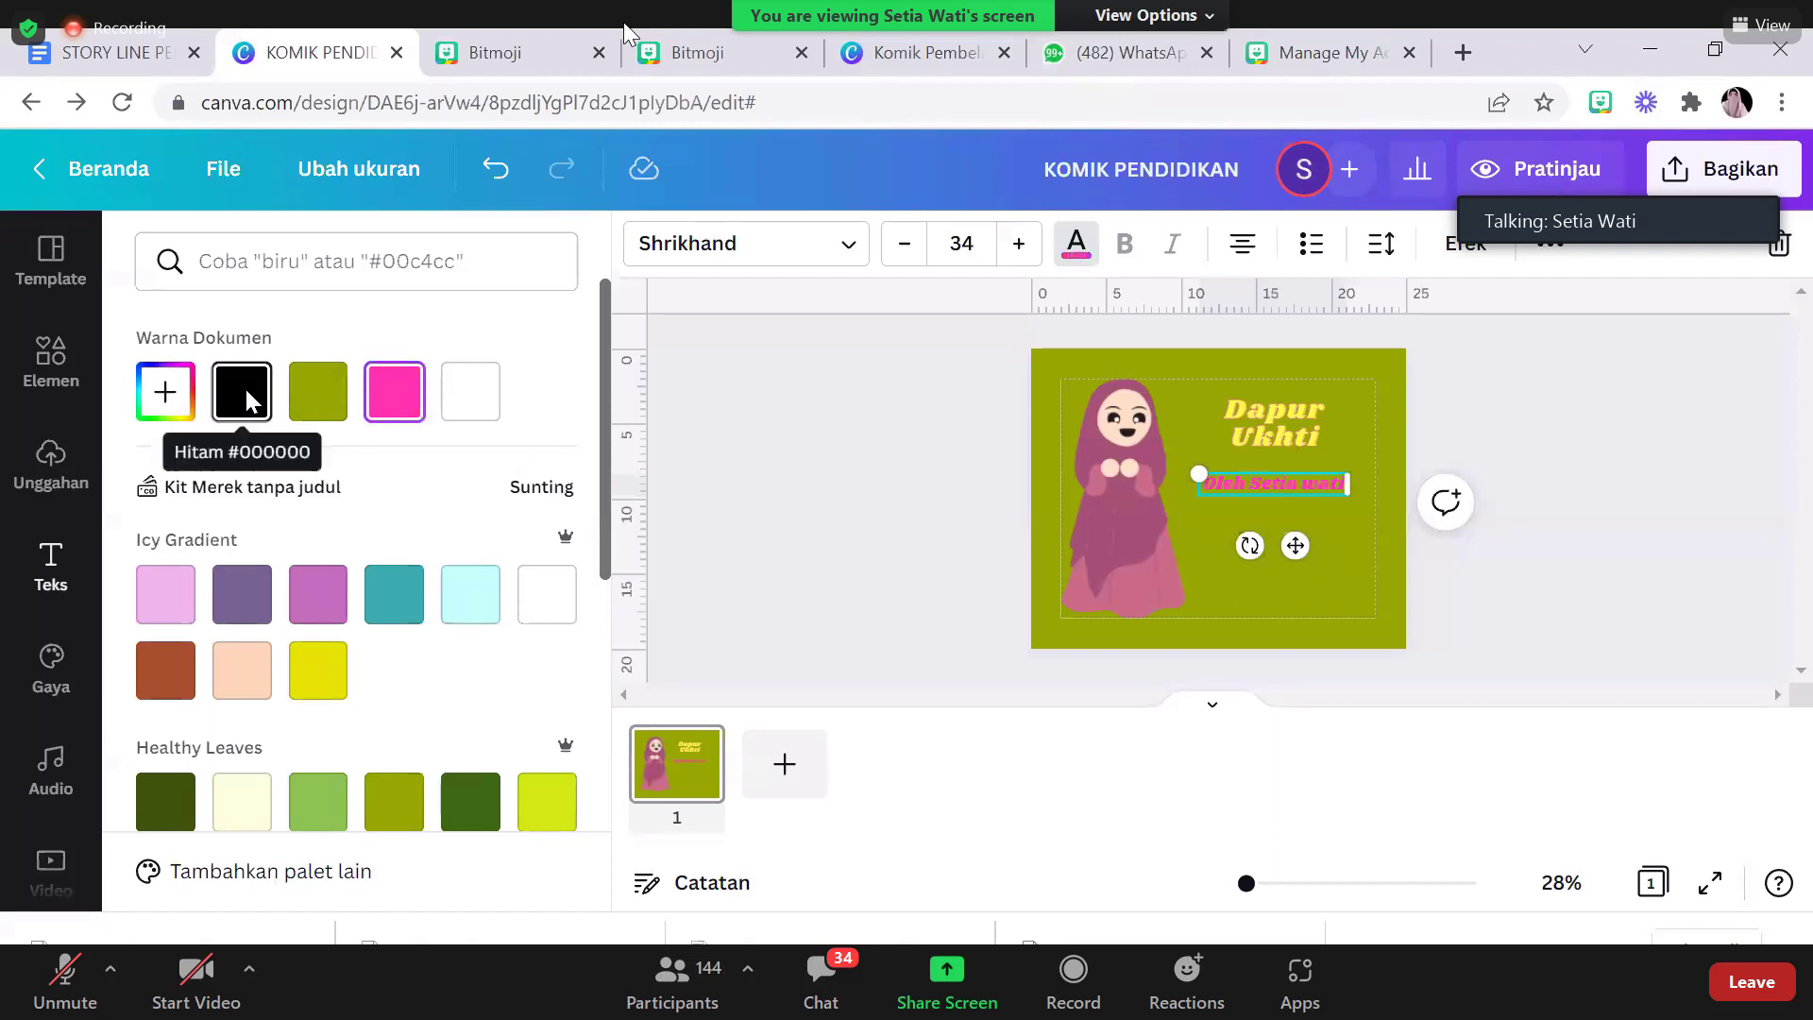
left_click(245, 389)
left_click(464, 420)
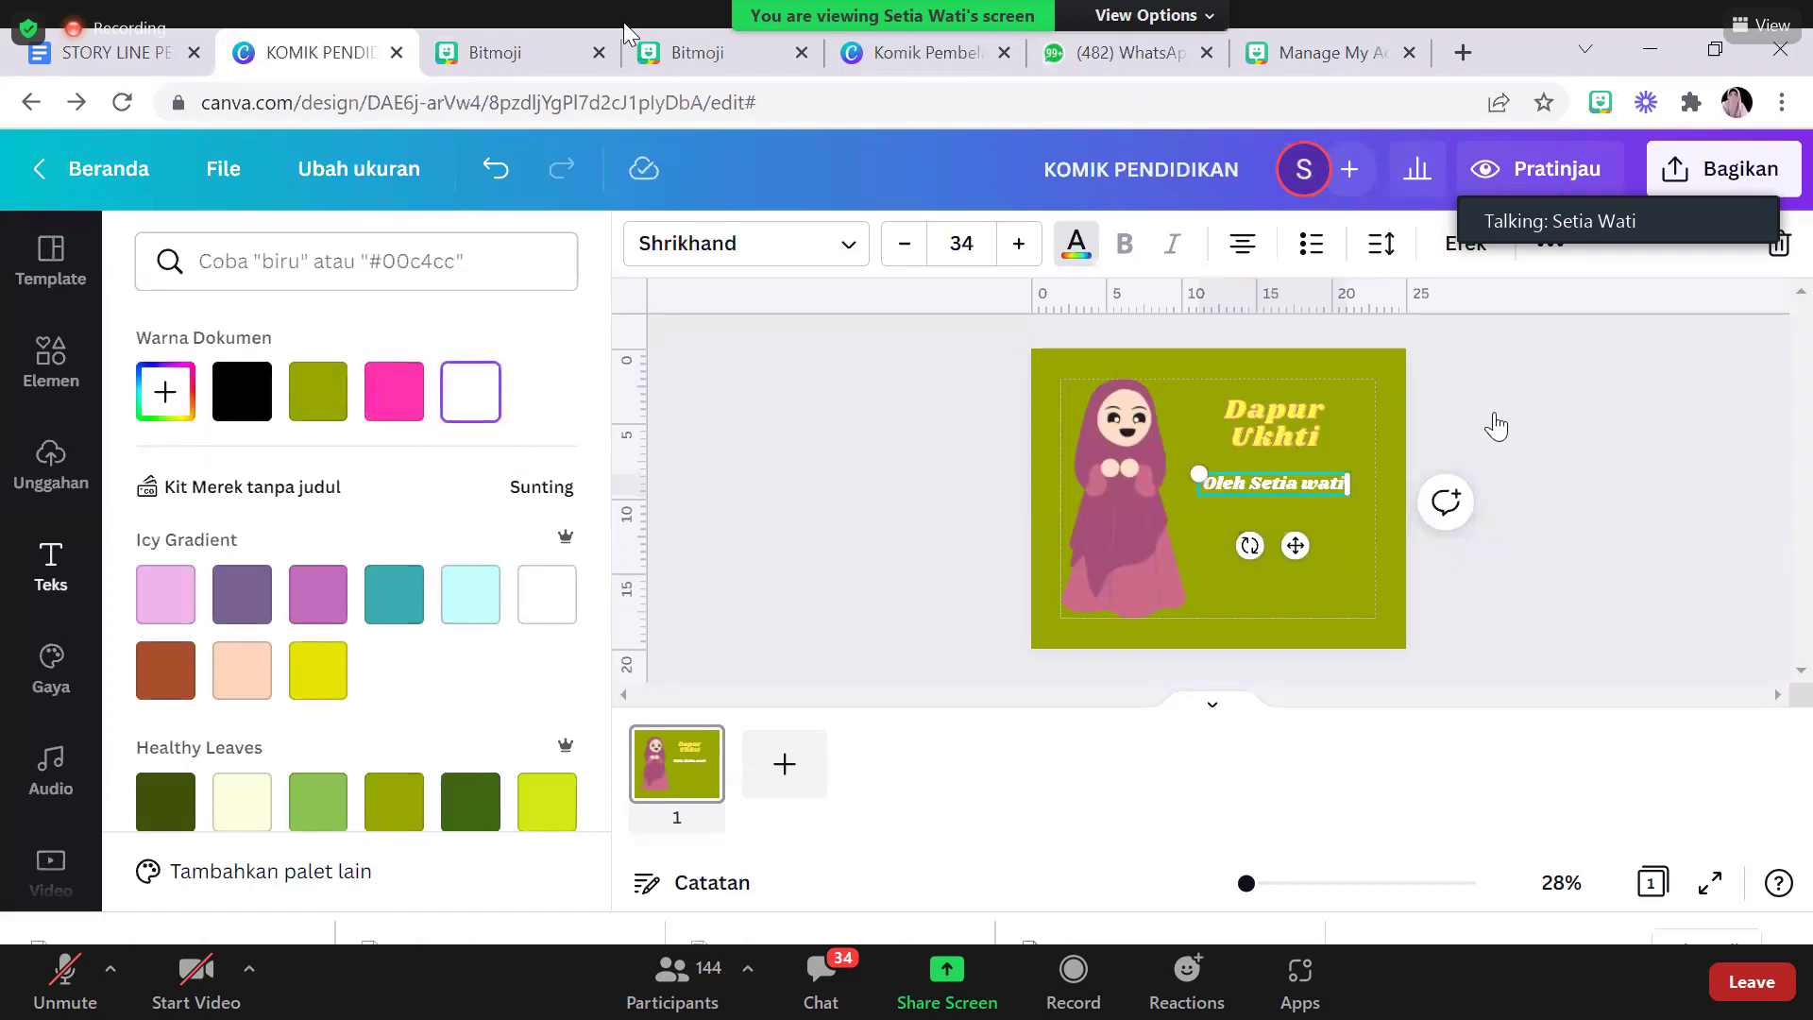
key("Escape")
key("Escape")
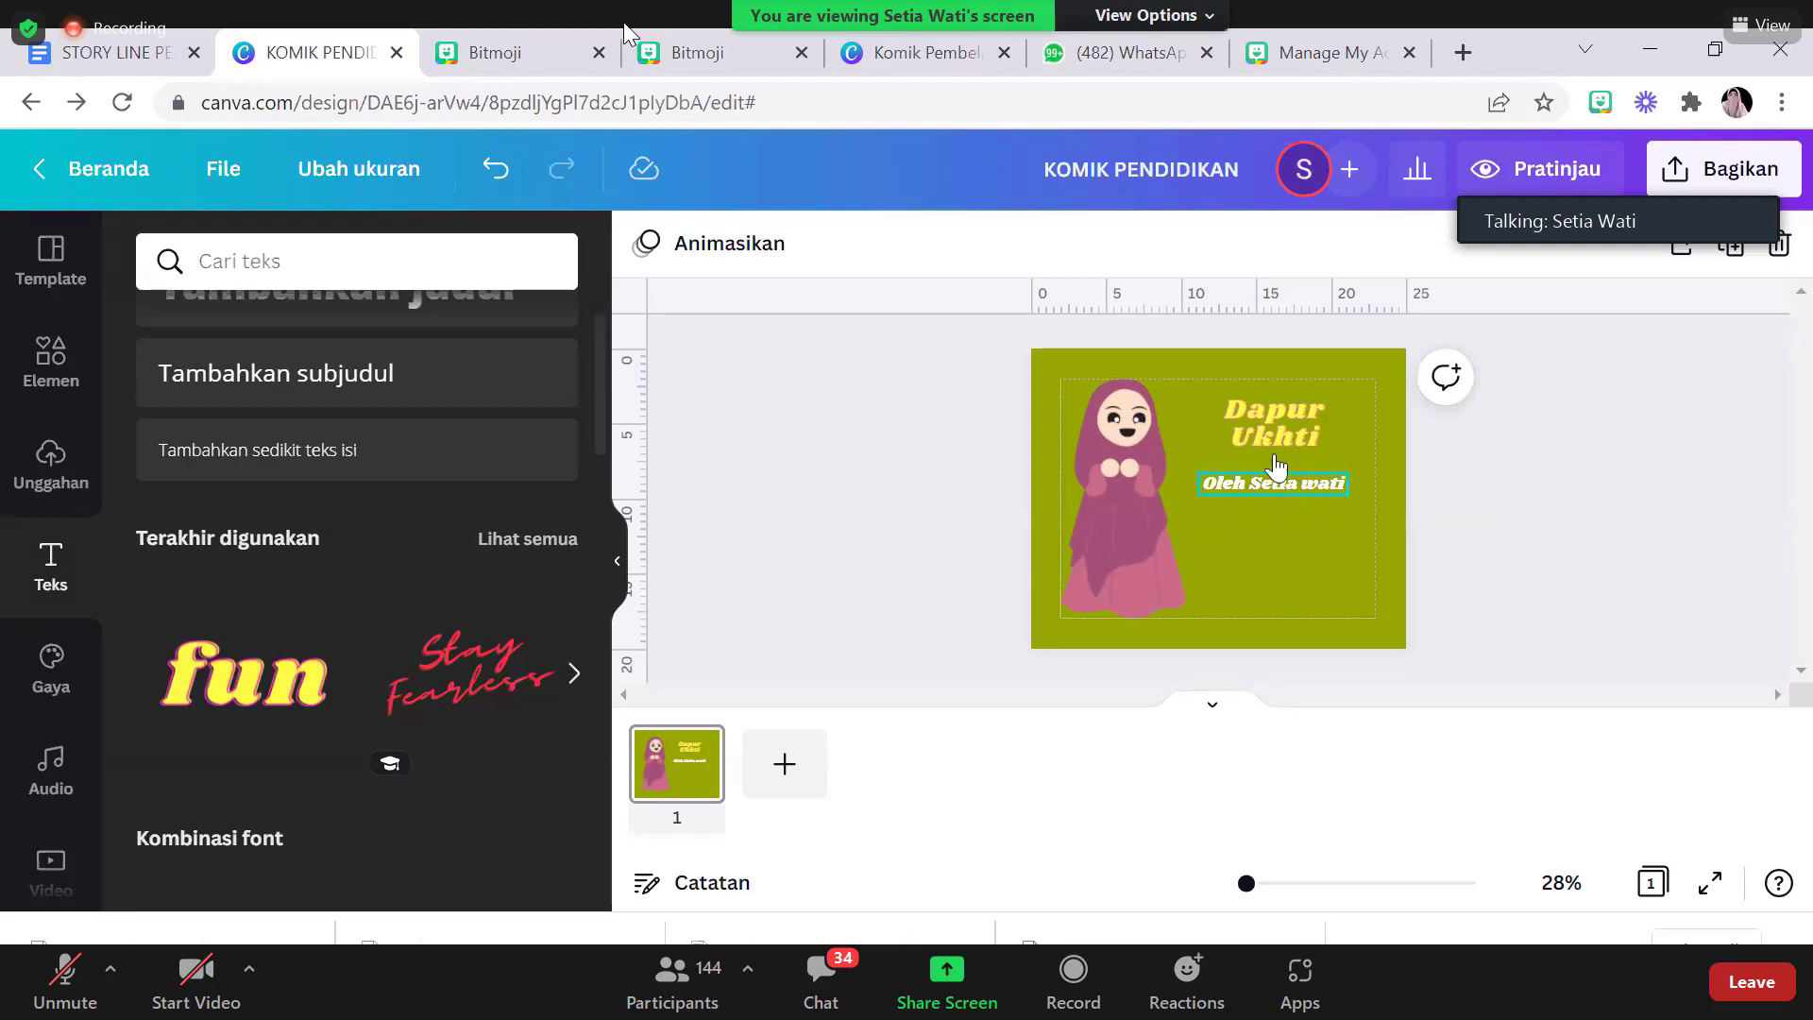
Switch to the story line document in Google Docs, review the cover row's content, and return to the Canva design
left_click(157, 61)
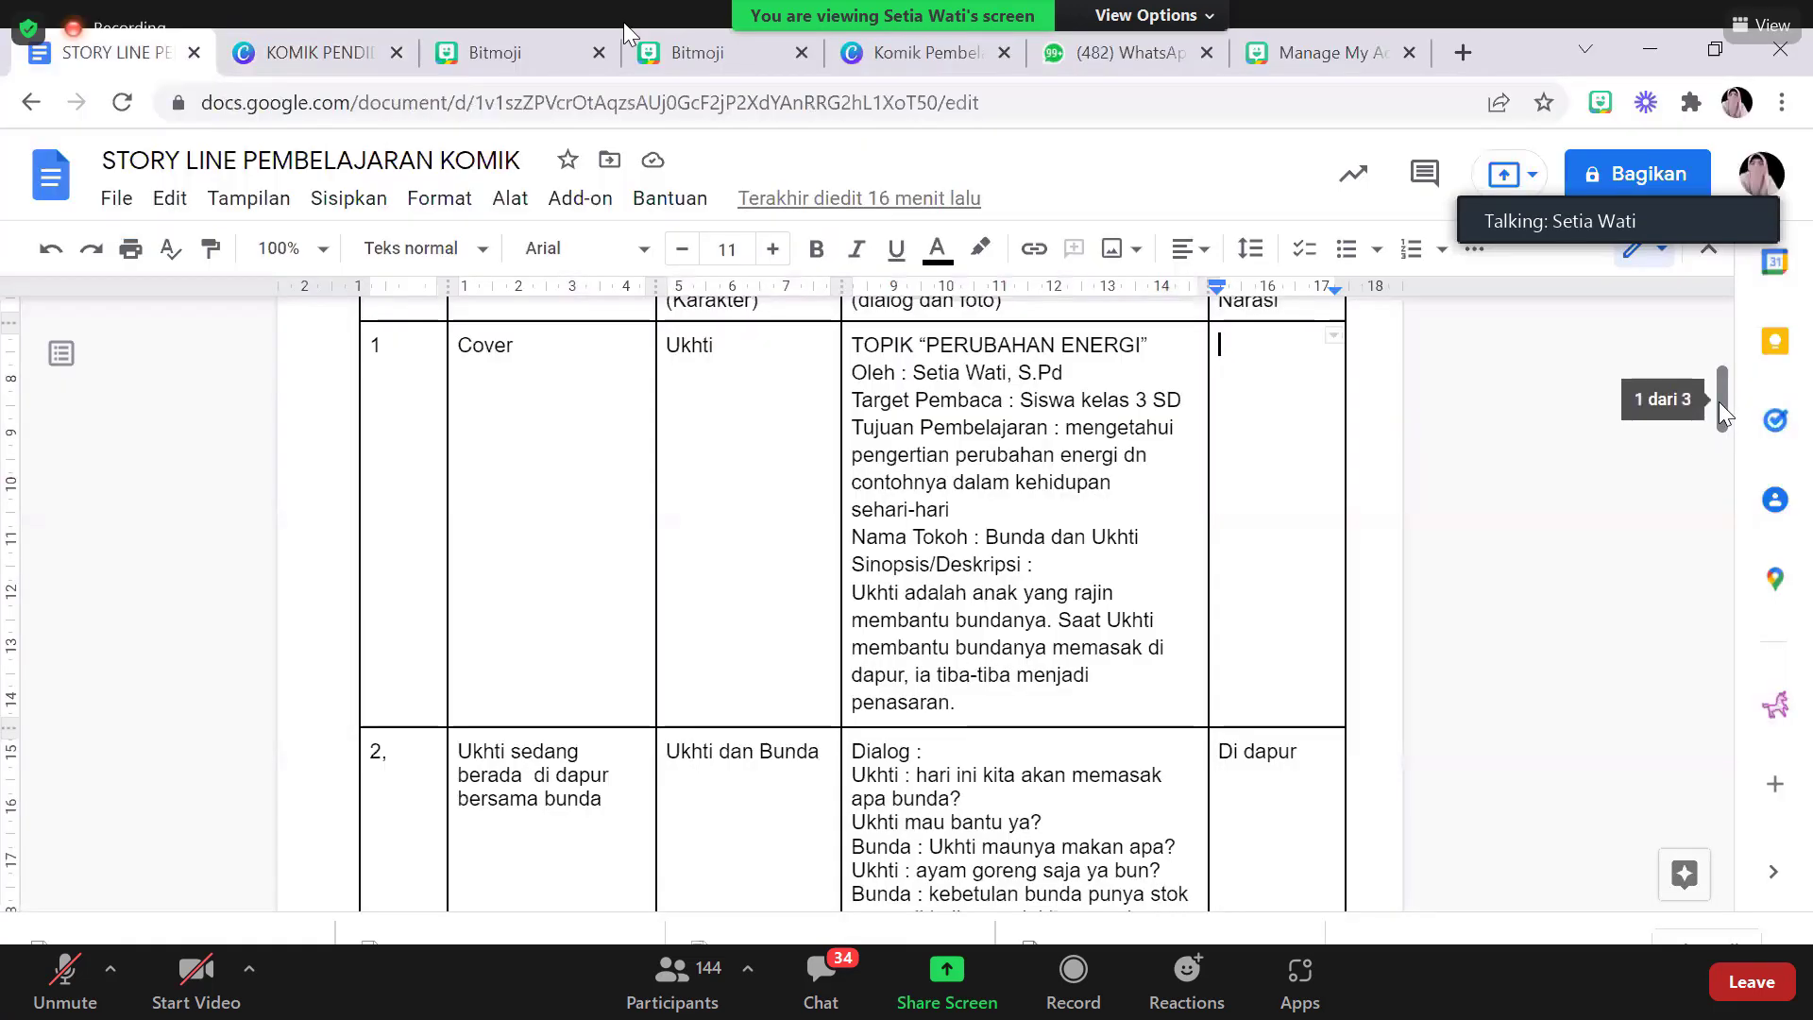
left_click_drag(1718, 400, 1720, 400)
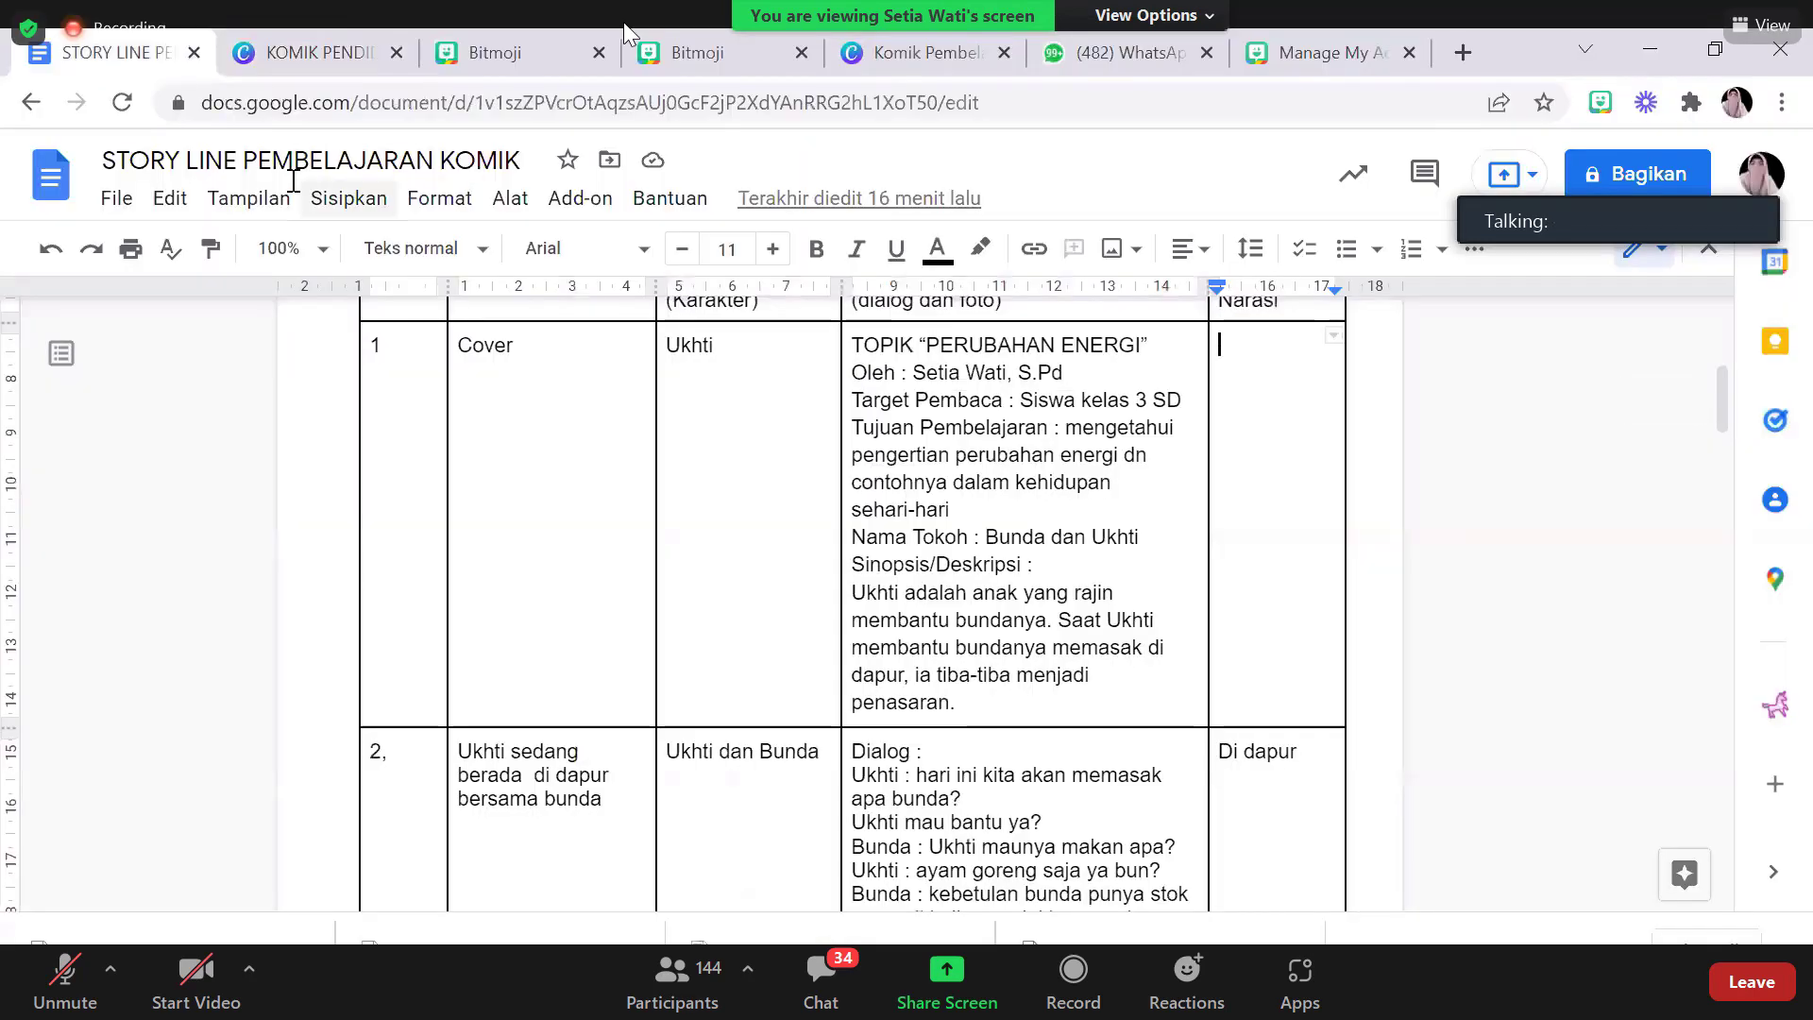
left_click(310, 55)
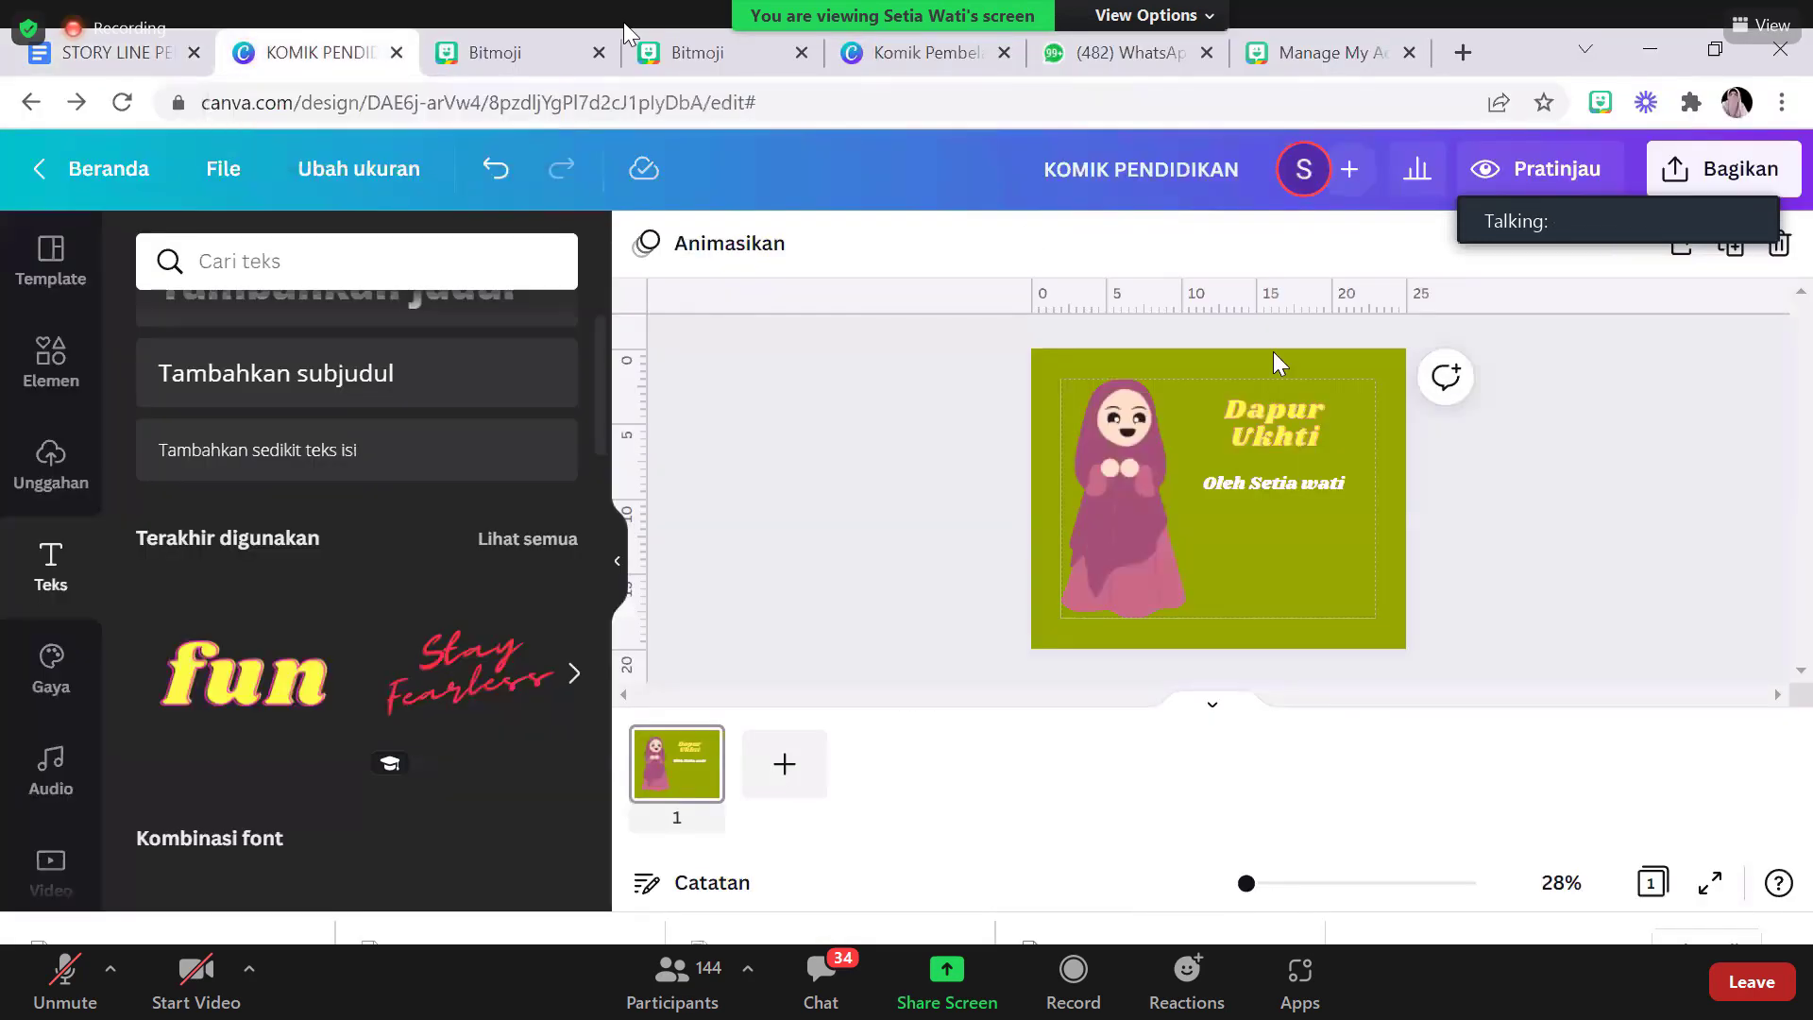
Move the "Dapur Ukhti" title slightly lower and widen its text box on both sides above the author line
left_click(1258, 552)
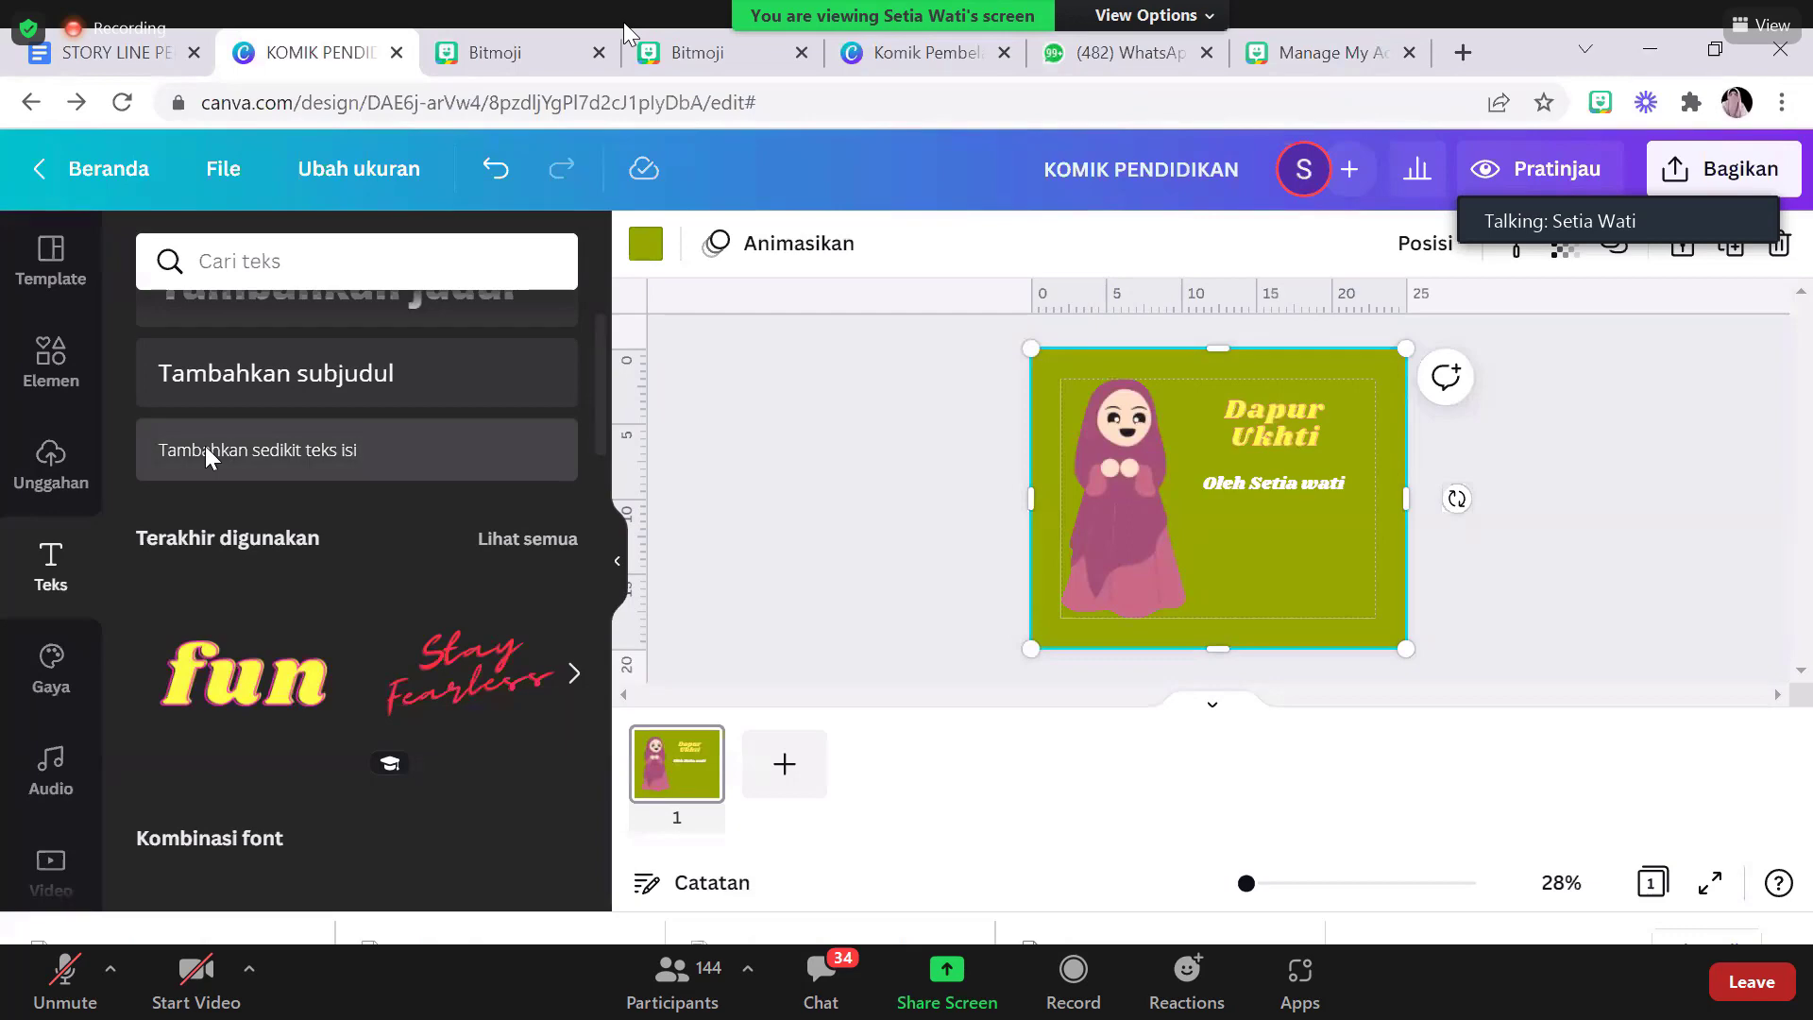
left_click(1304, 416)
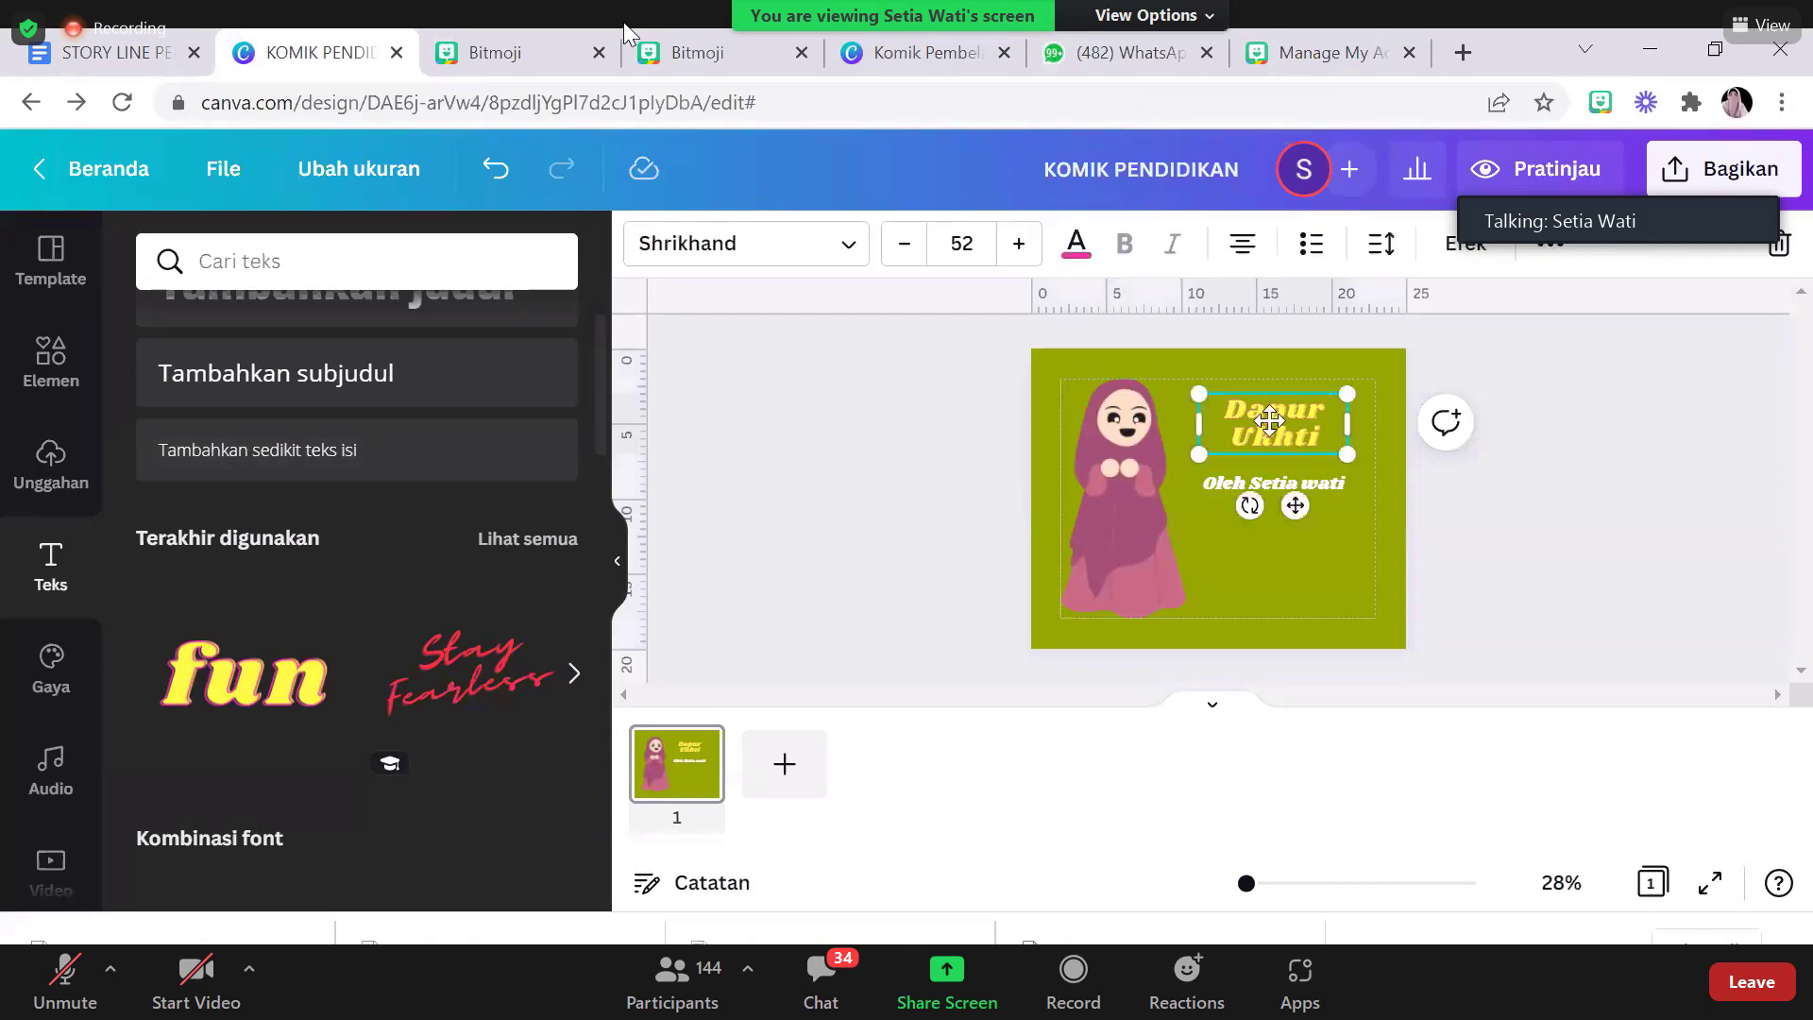
left_click_drag(1269, 416, 1276, 467)
left_click(1274, 477)
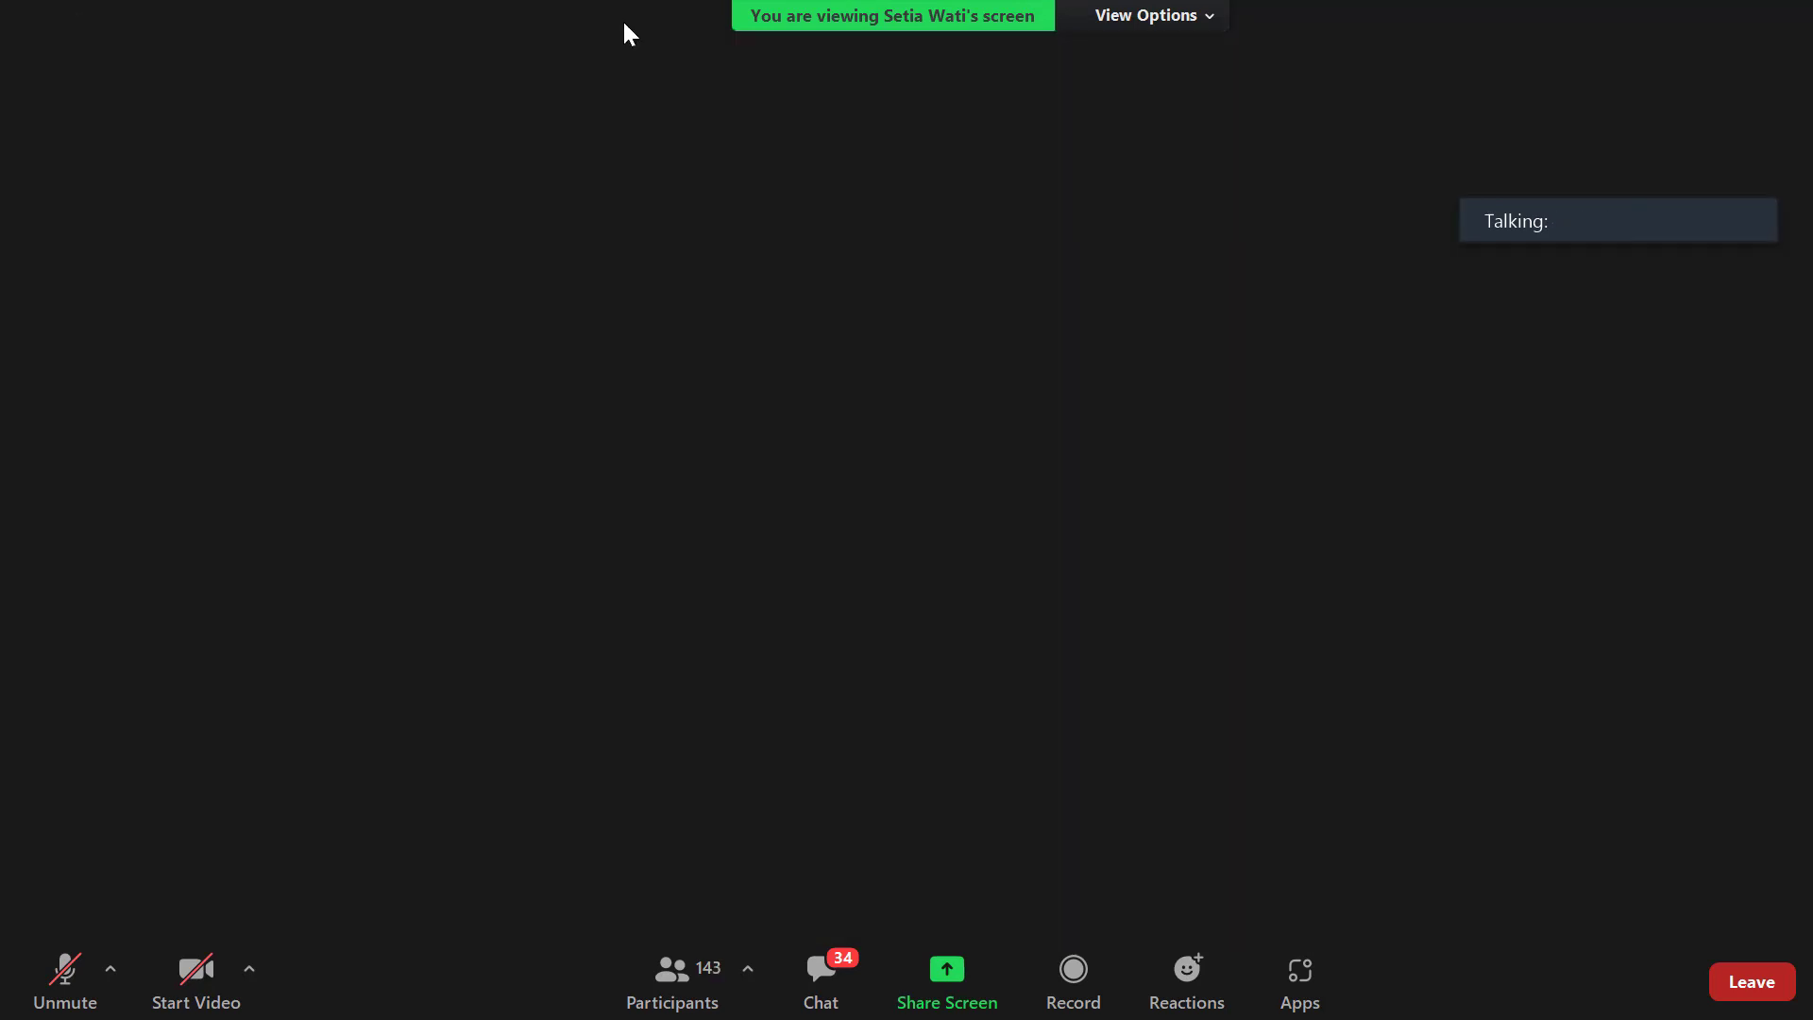
left_click(1272, 427)
left_click_drag(1198, 428, 1197, 427)
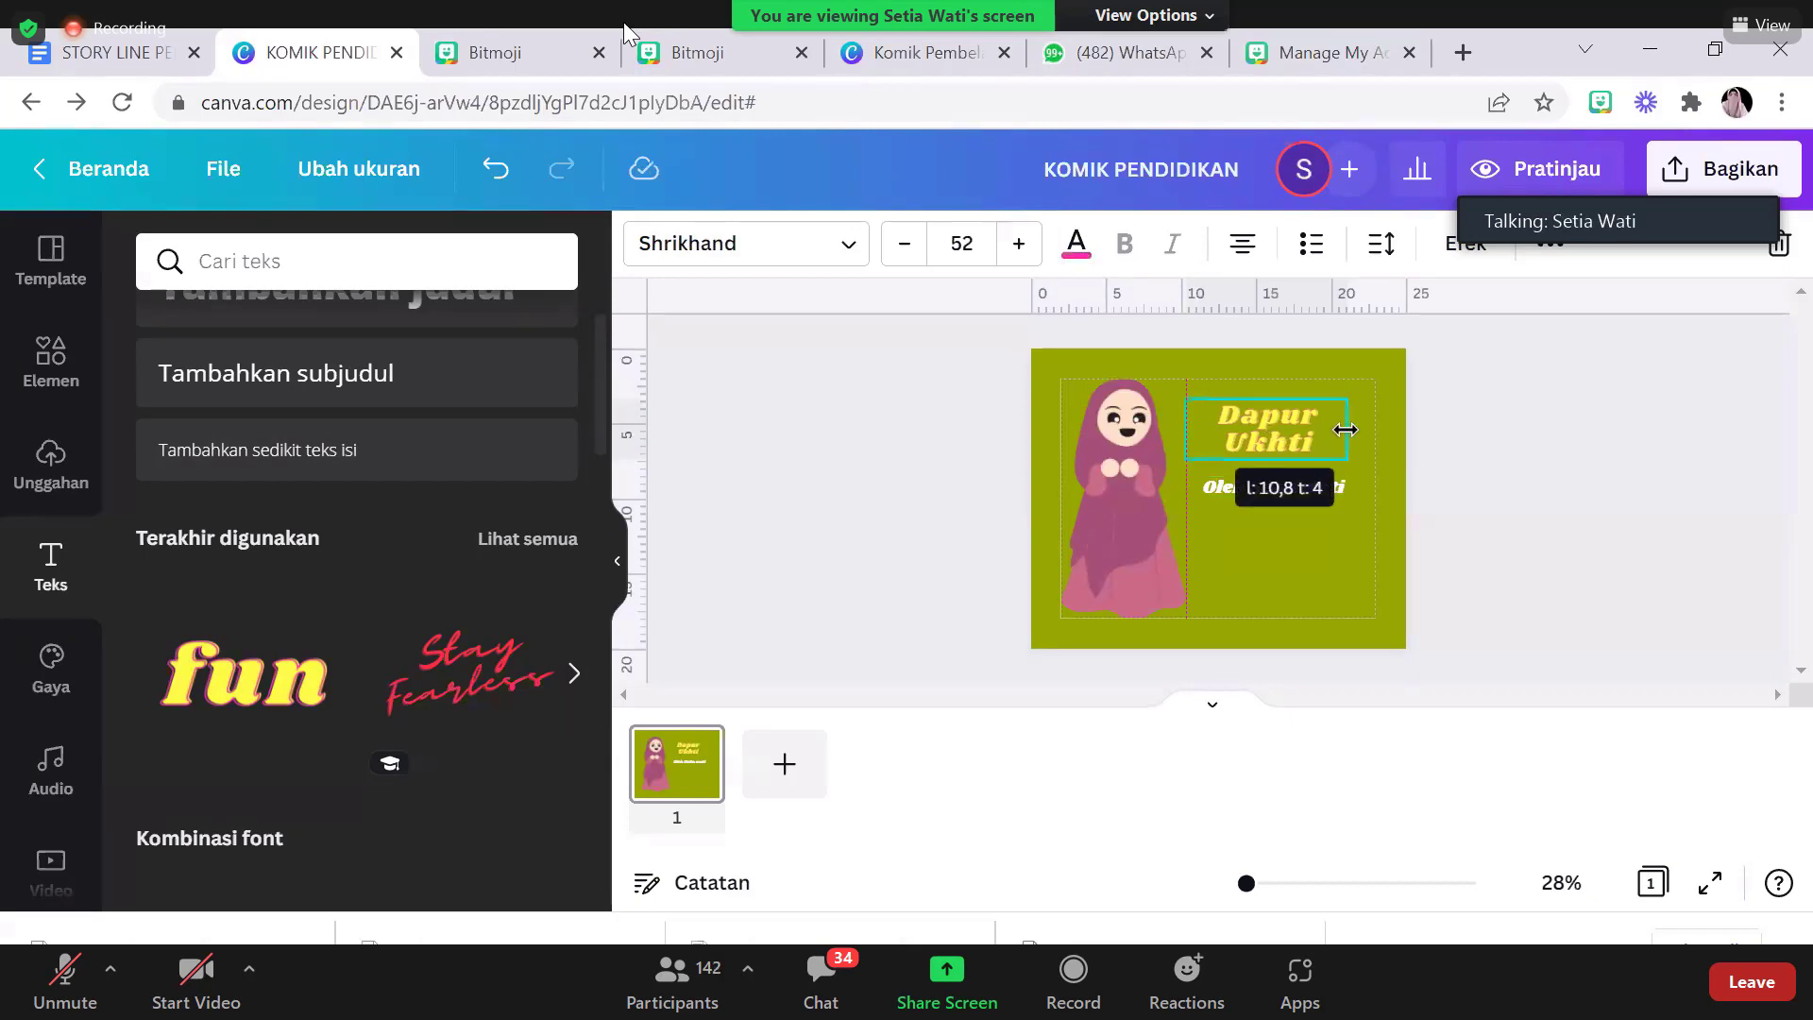
left_click_drag(1347, 427, 1365, 427)
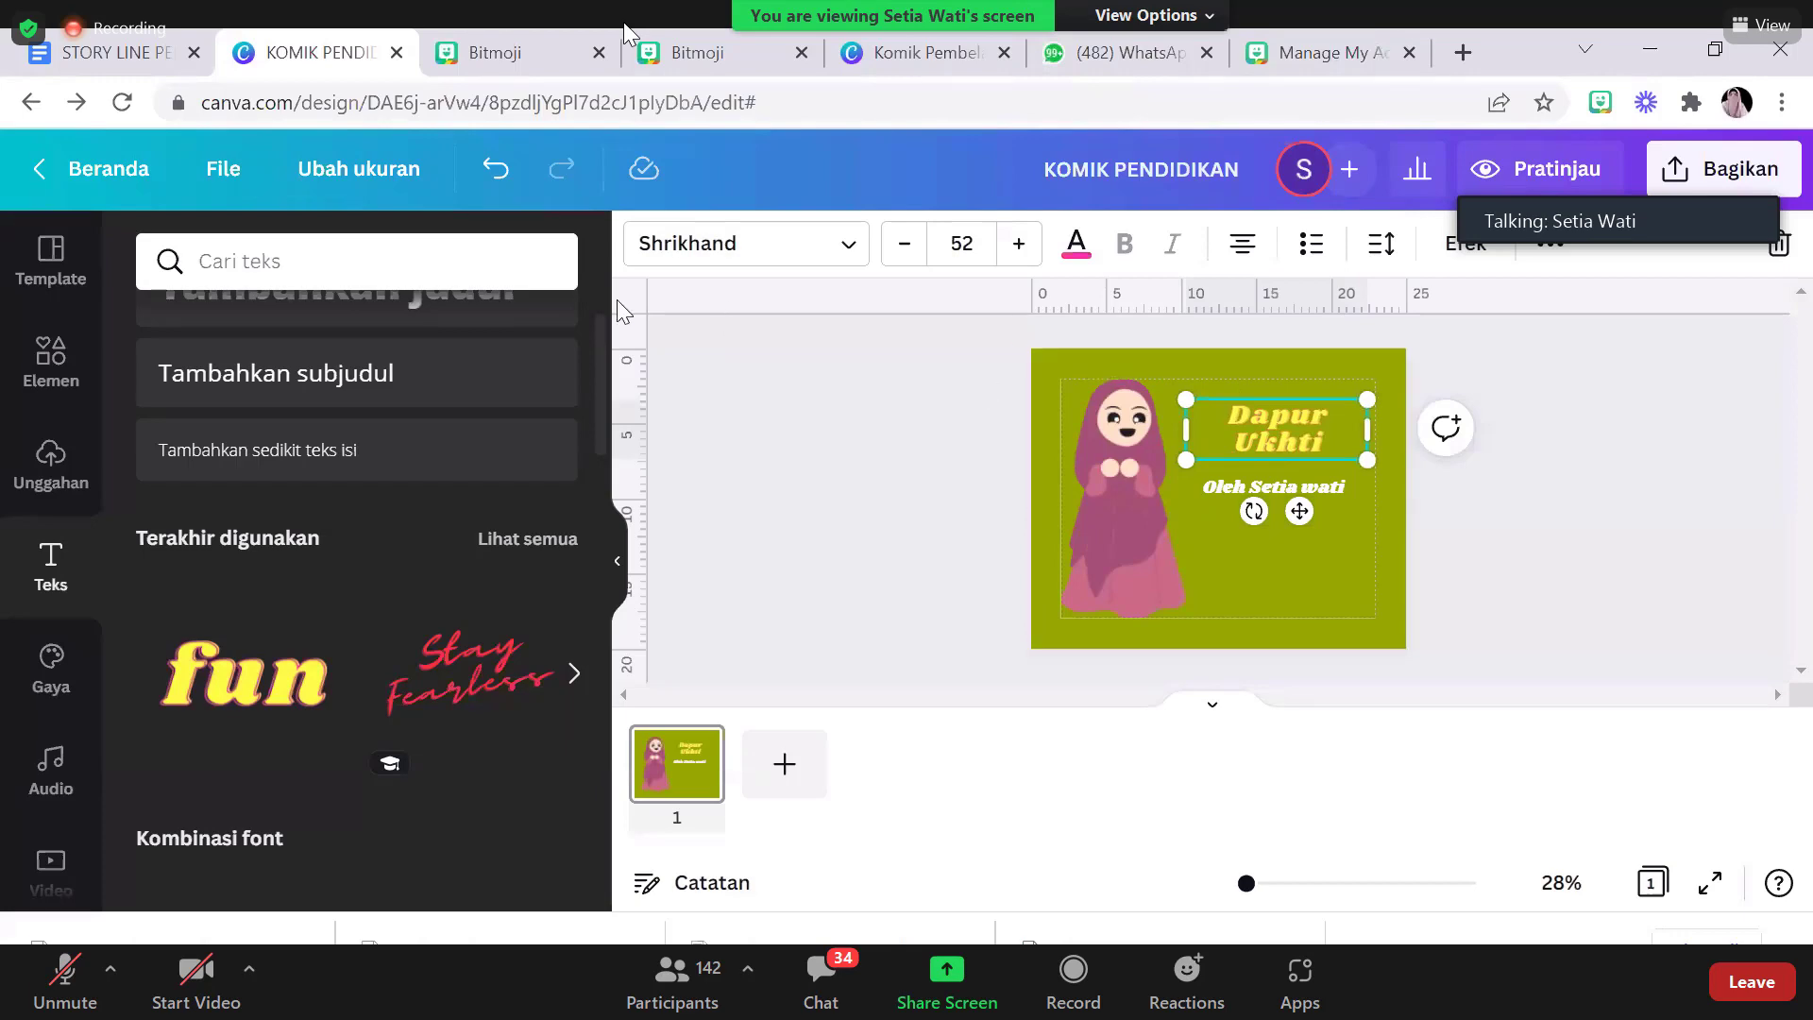
left_click(219, 172)
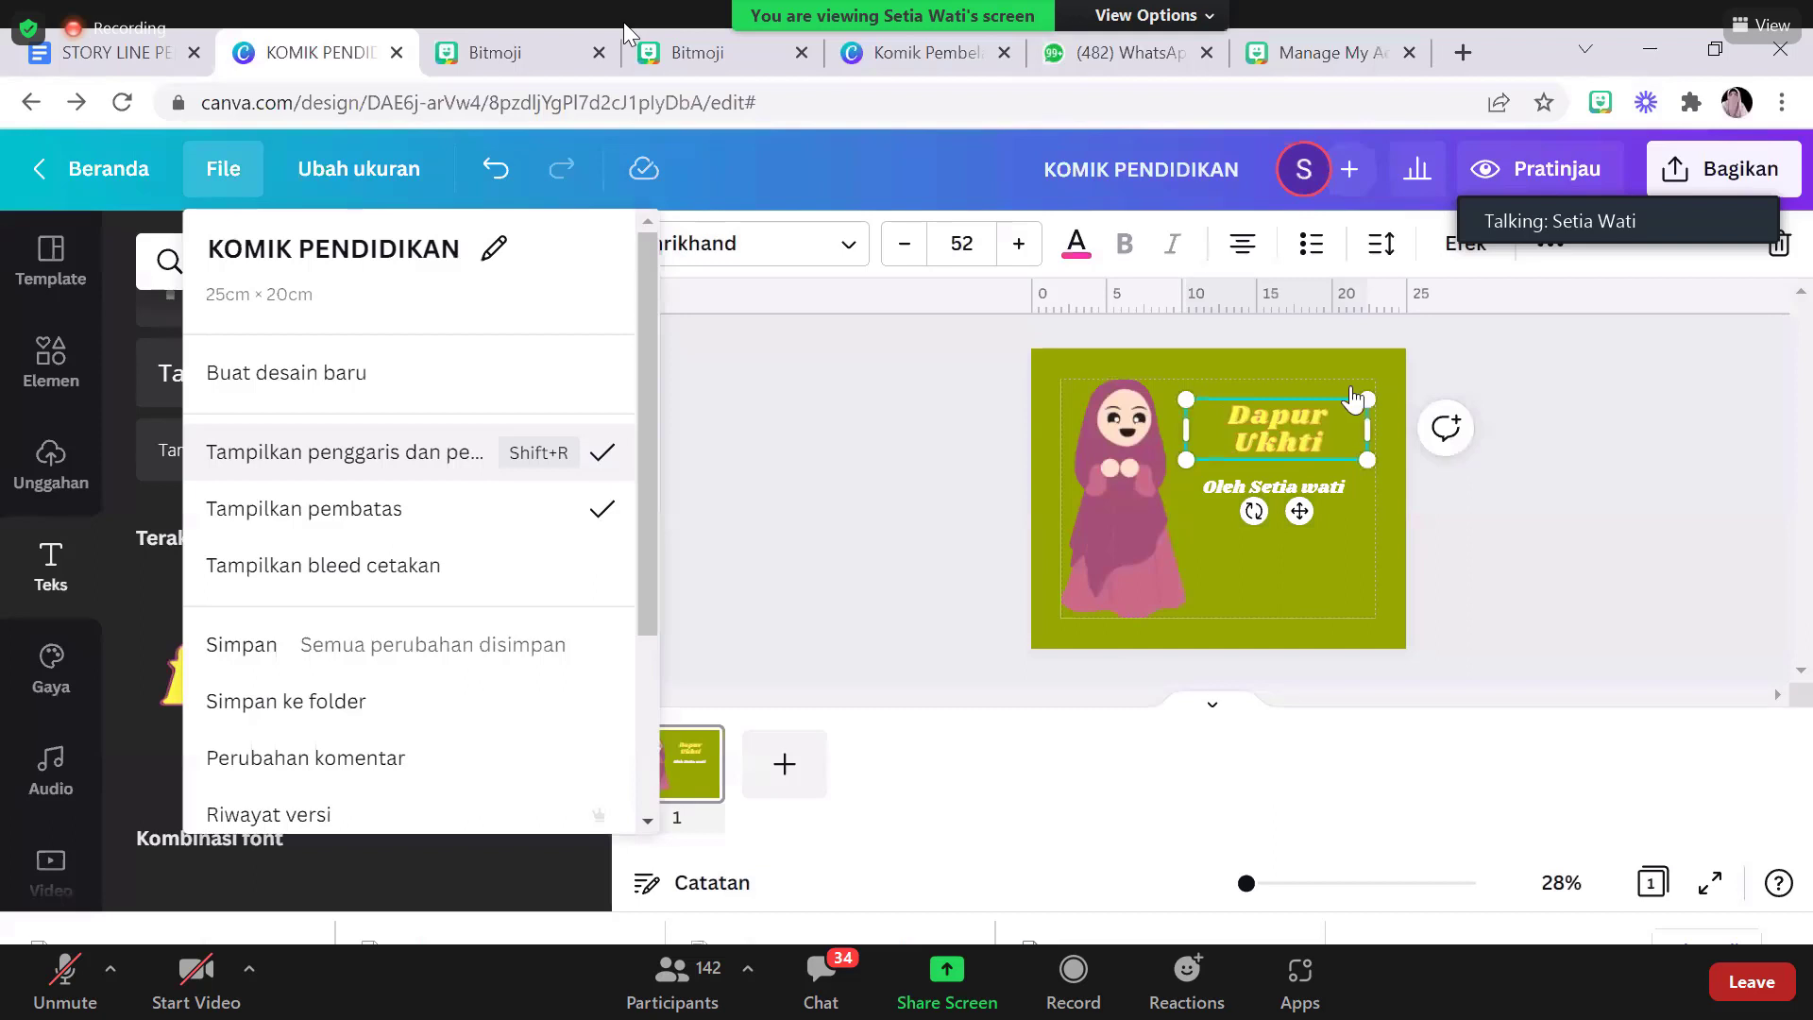
left_click(1602, 406)
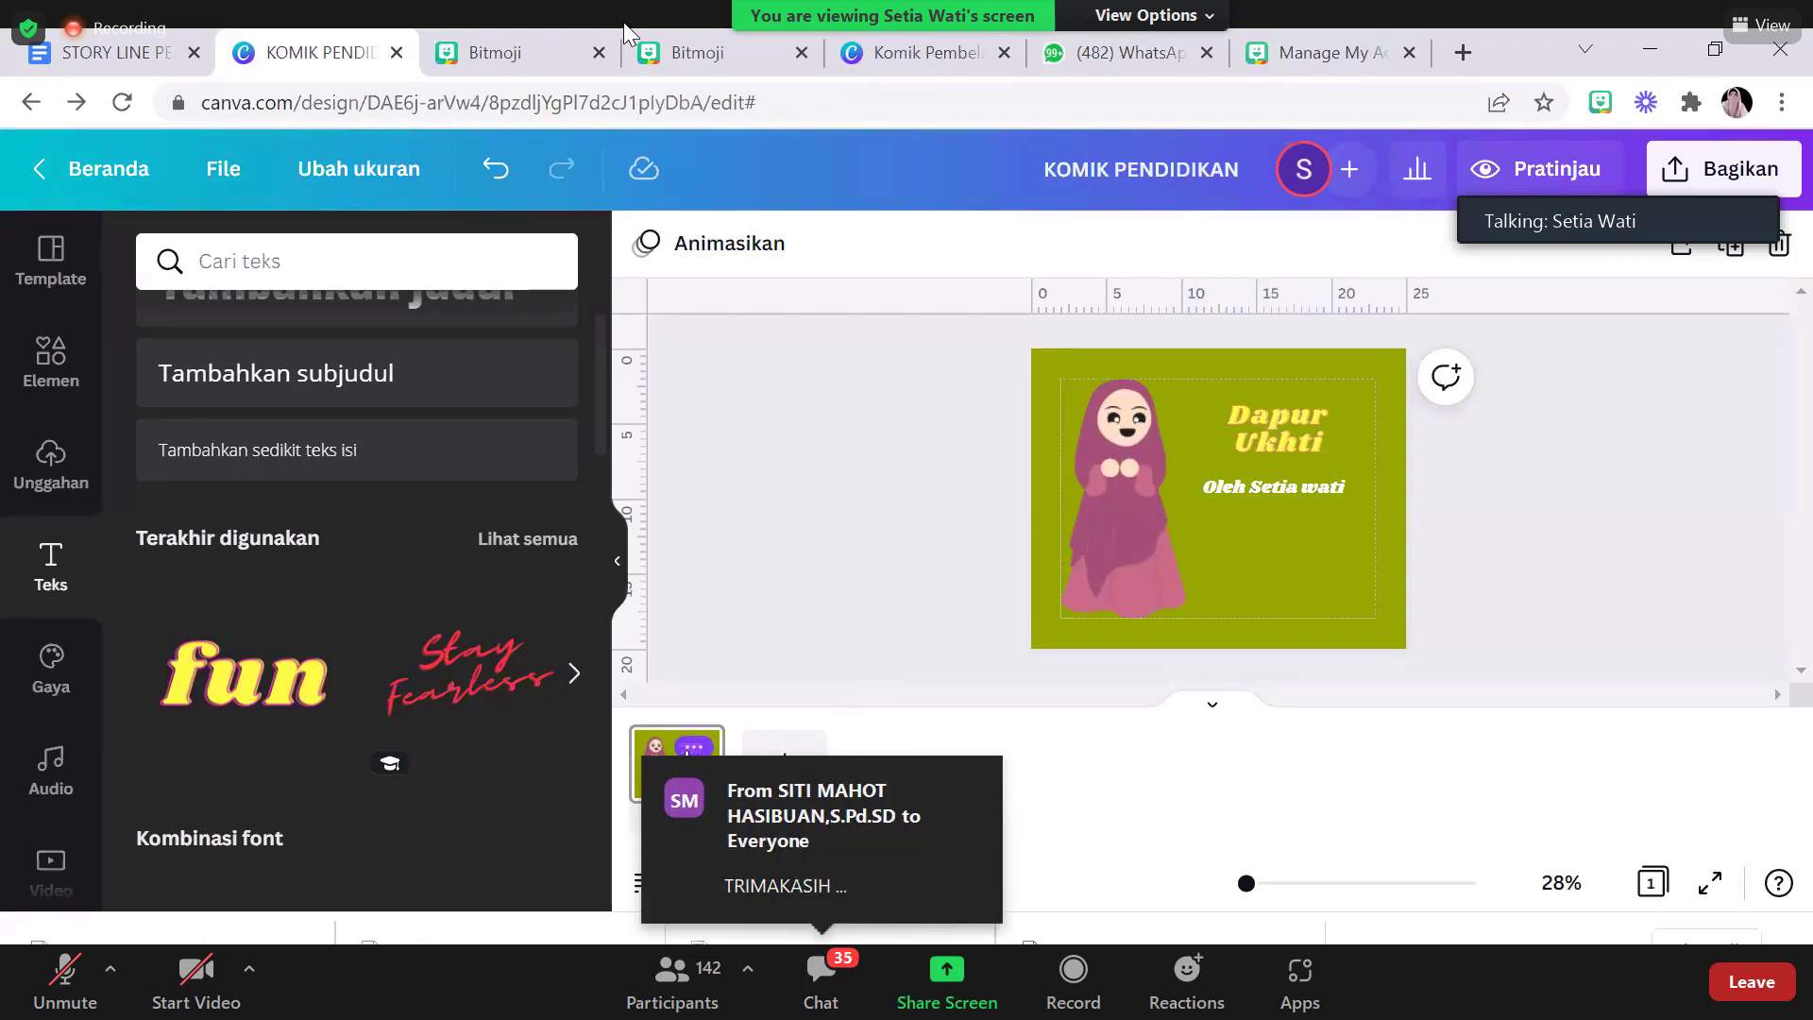
Try adding a blank page after the cover page twice, undoing the addition each time
left_click(694, 748)
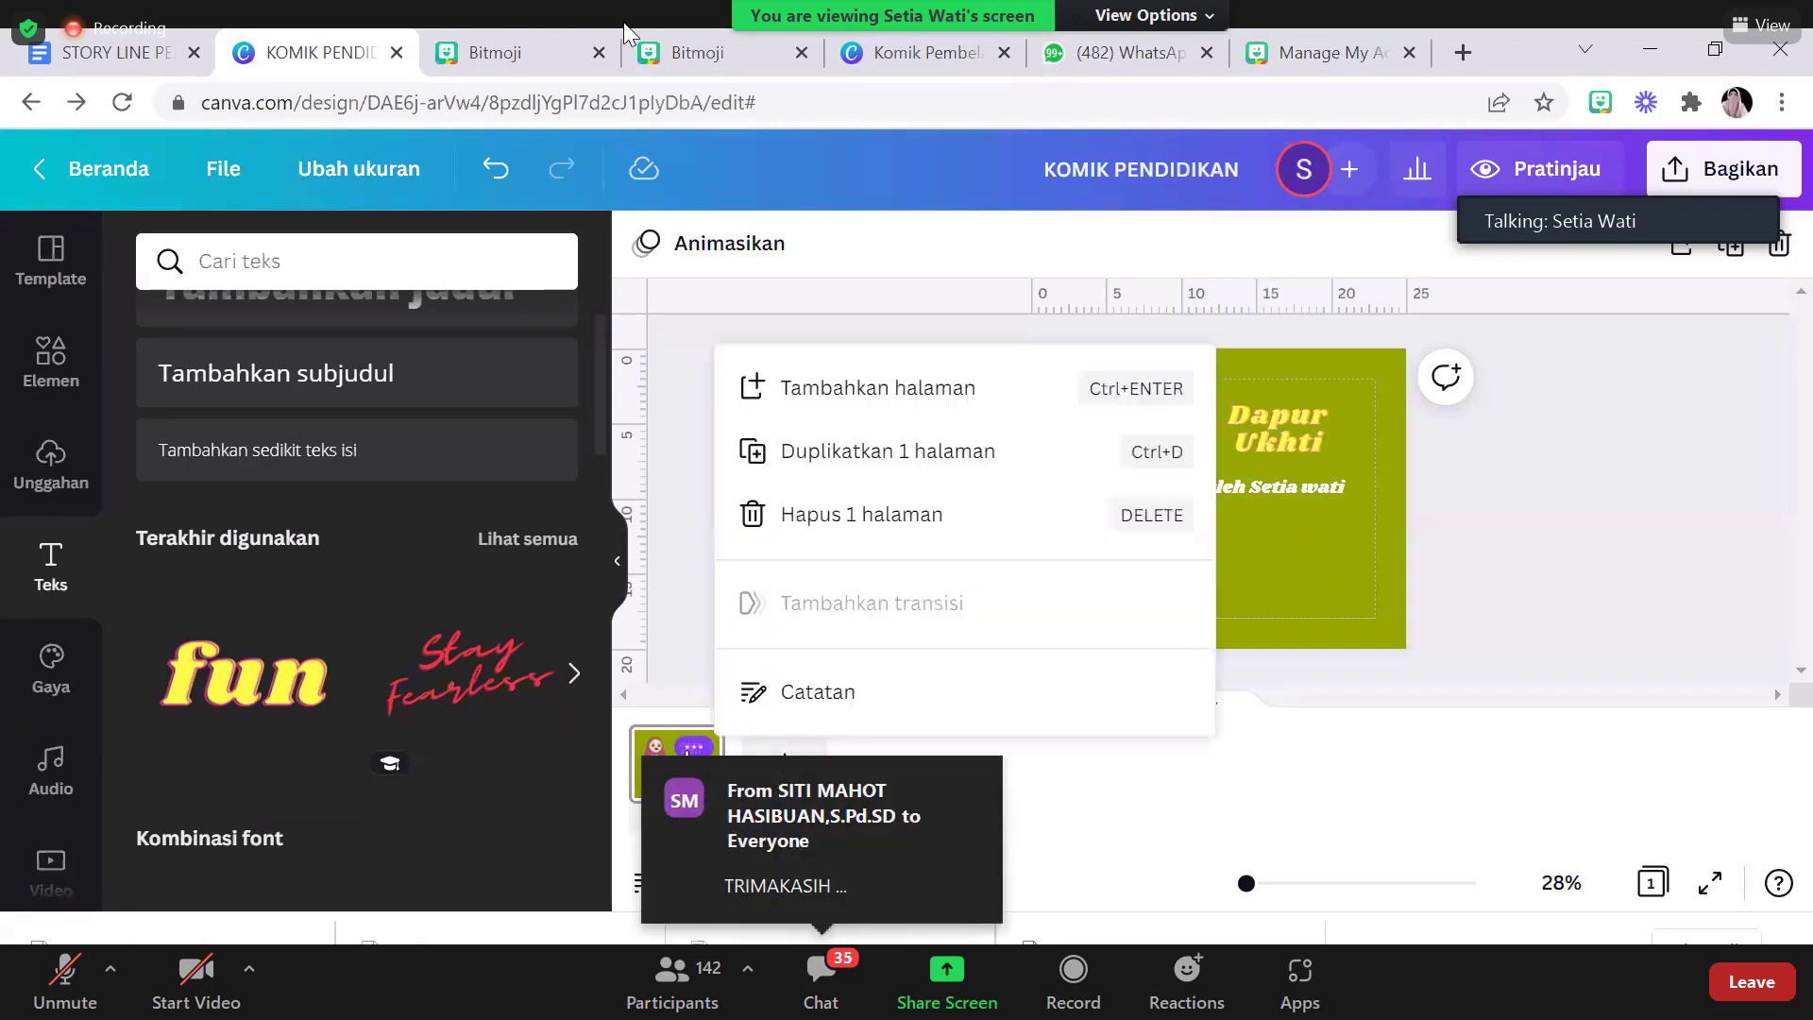
left_click(894, 402)
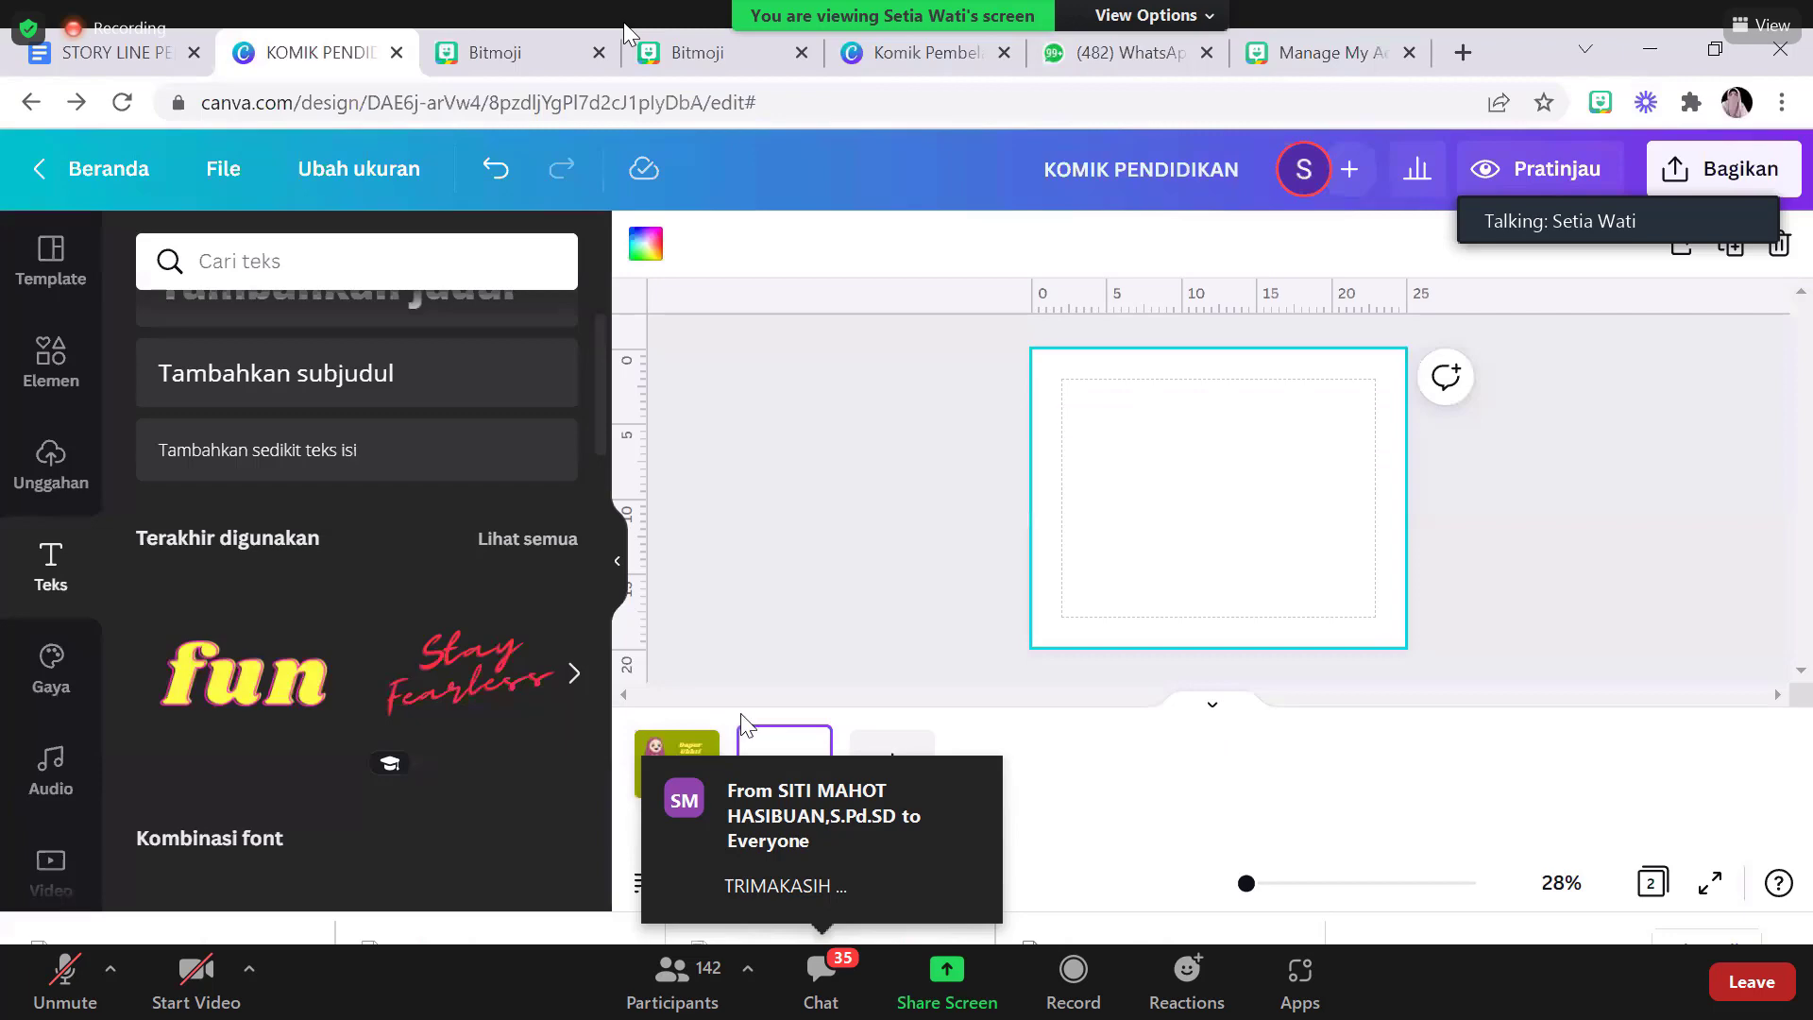
key("ctrl+z")
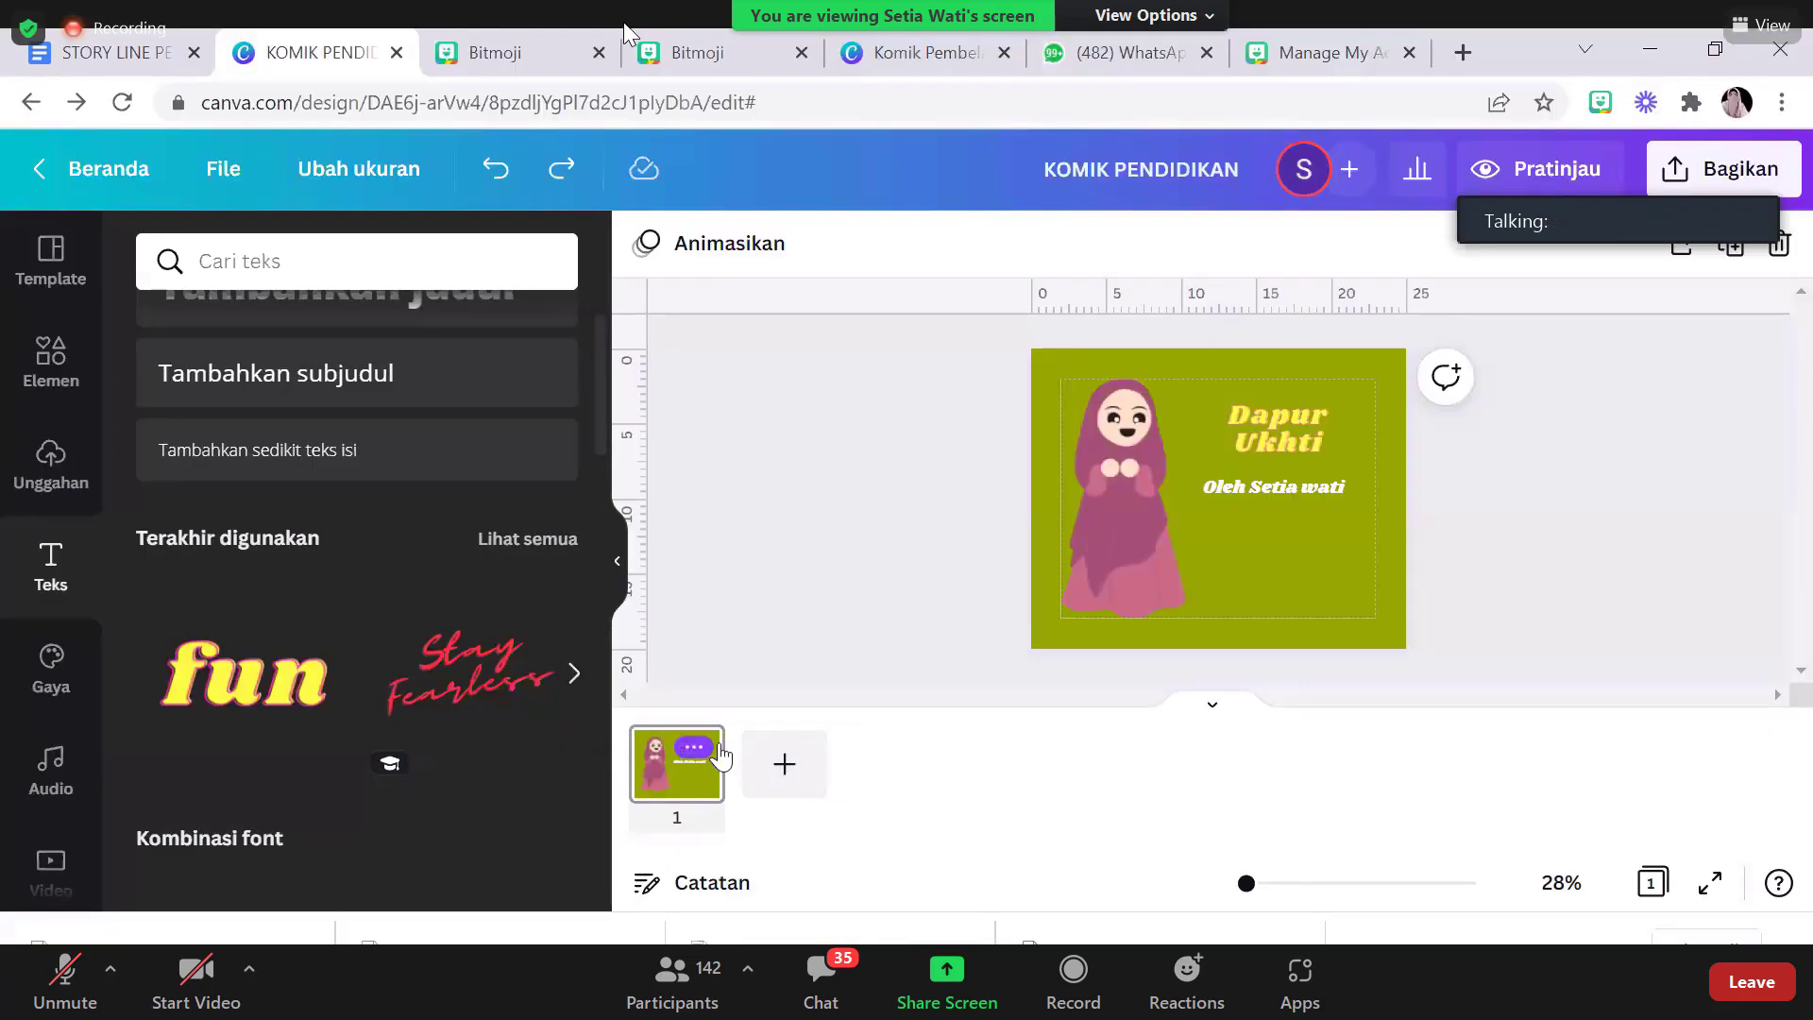
left_click(696, 748)
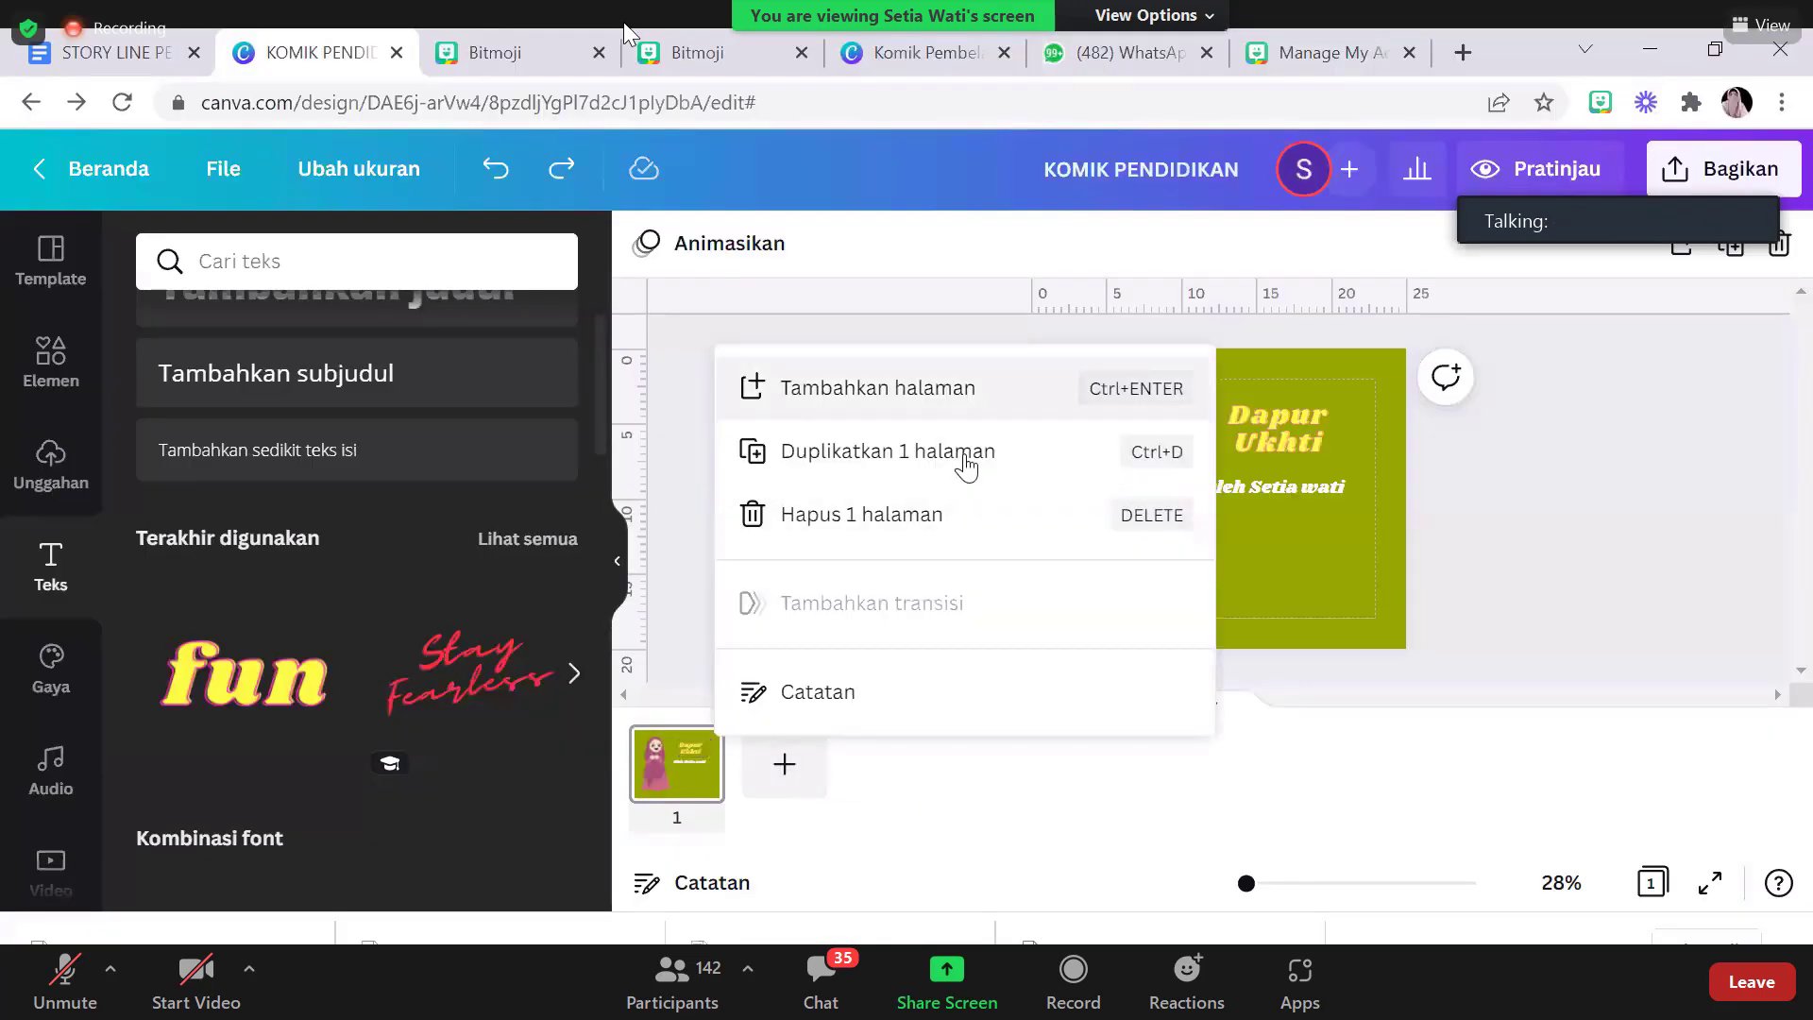
key("ctrl+Return")
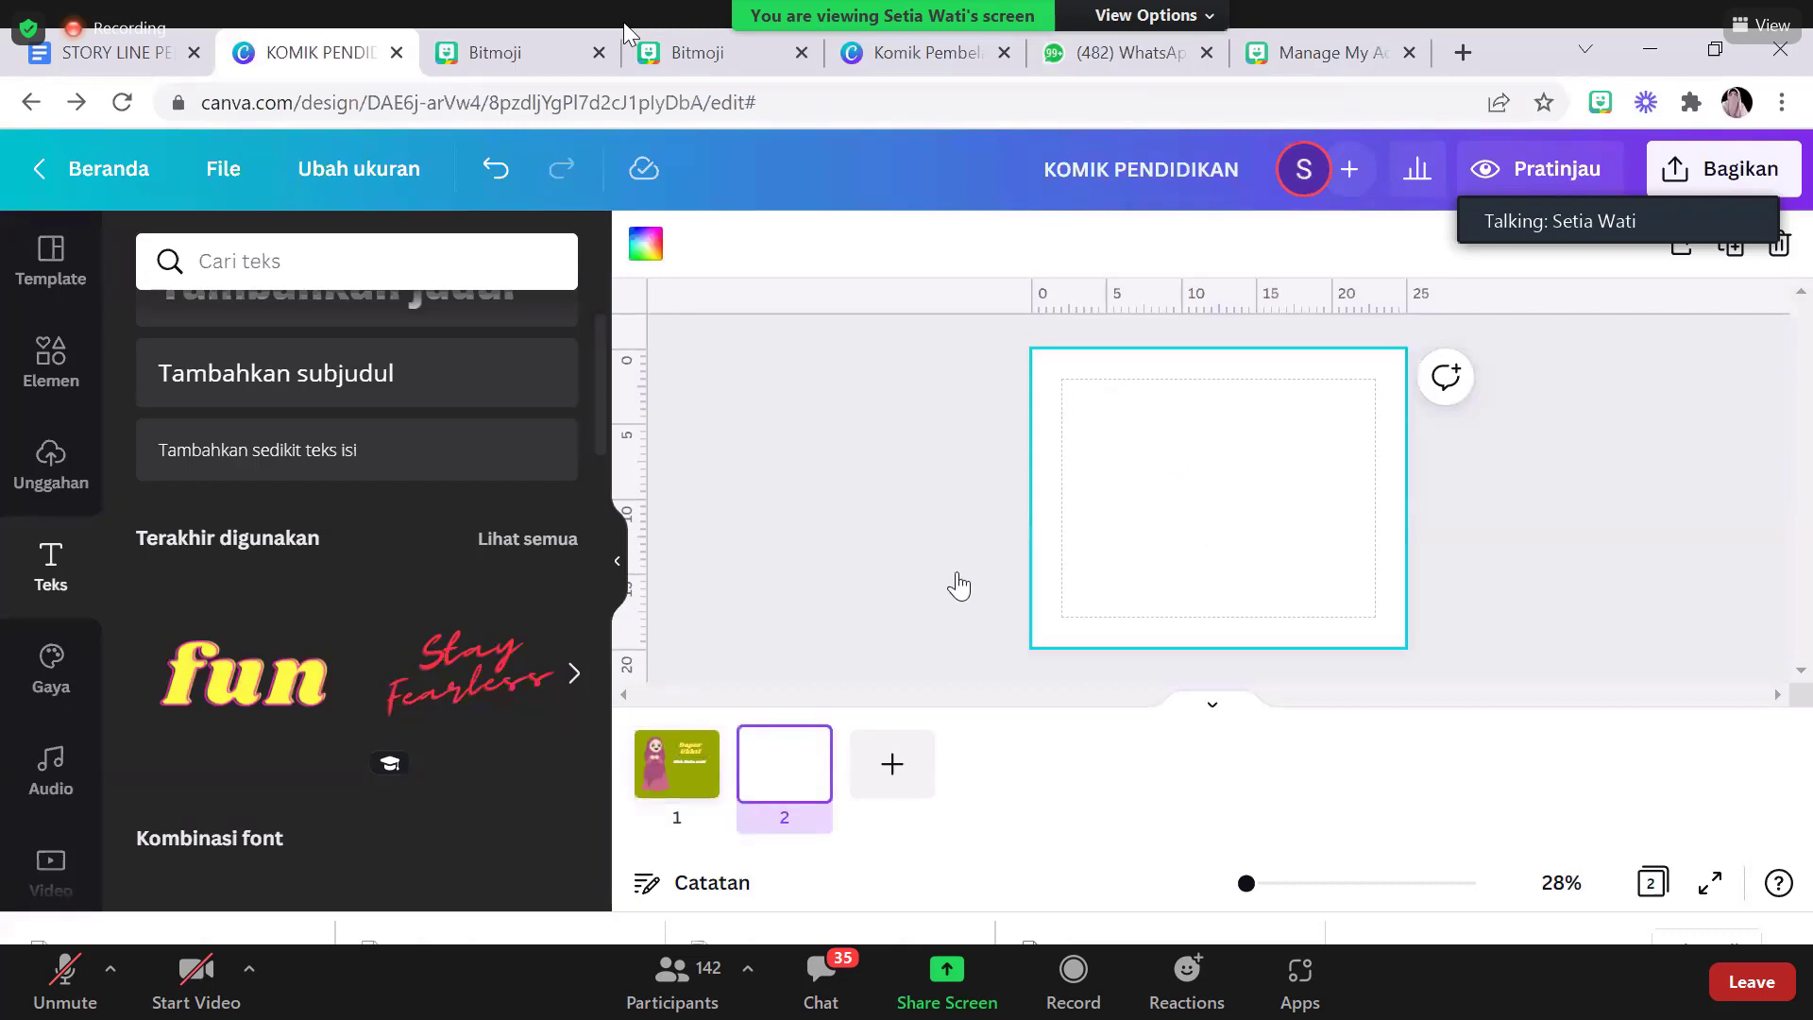
mouse_move(668, 791)
key("ctrl+z")
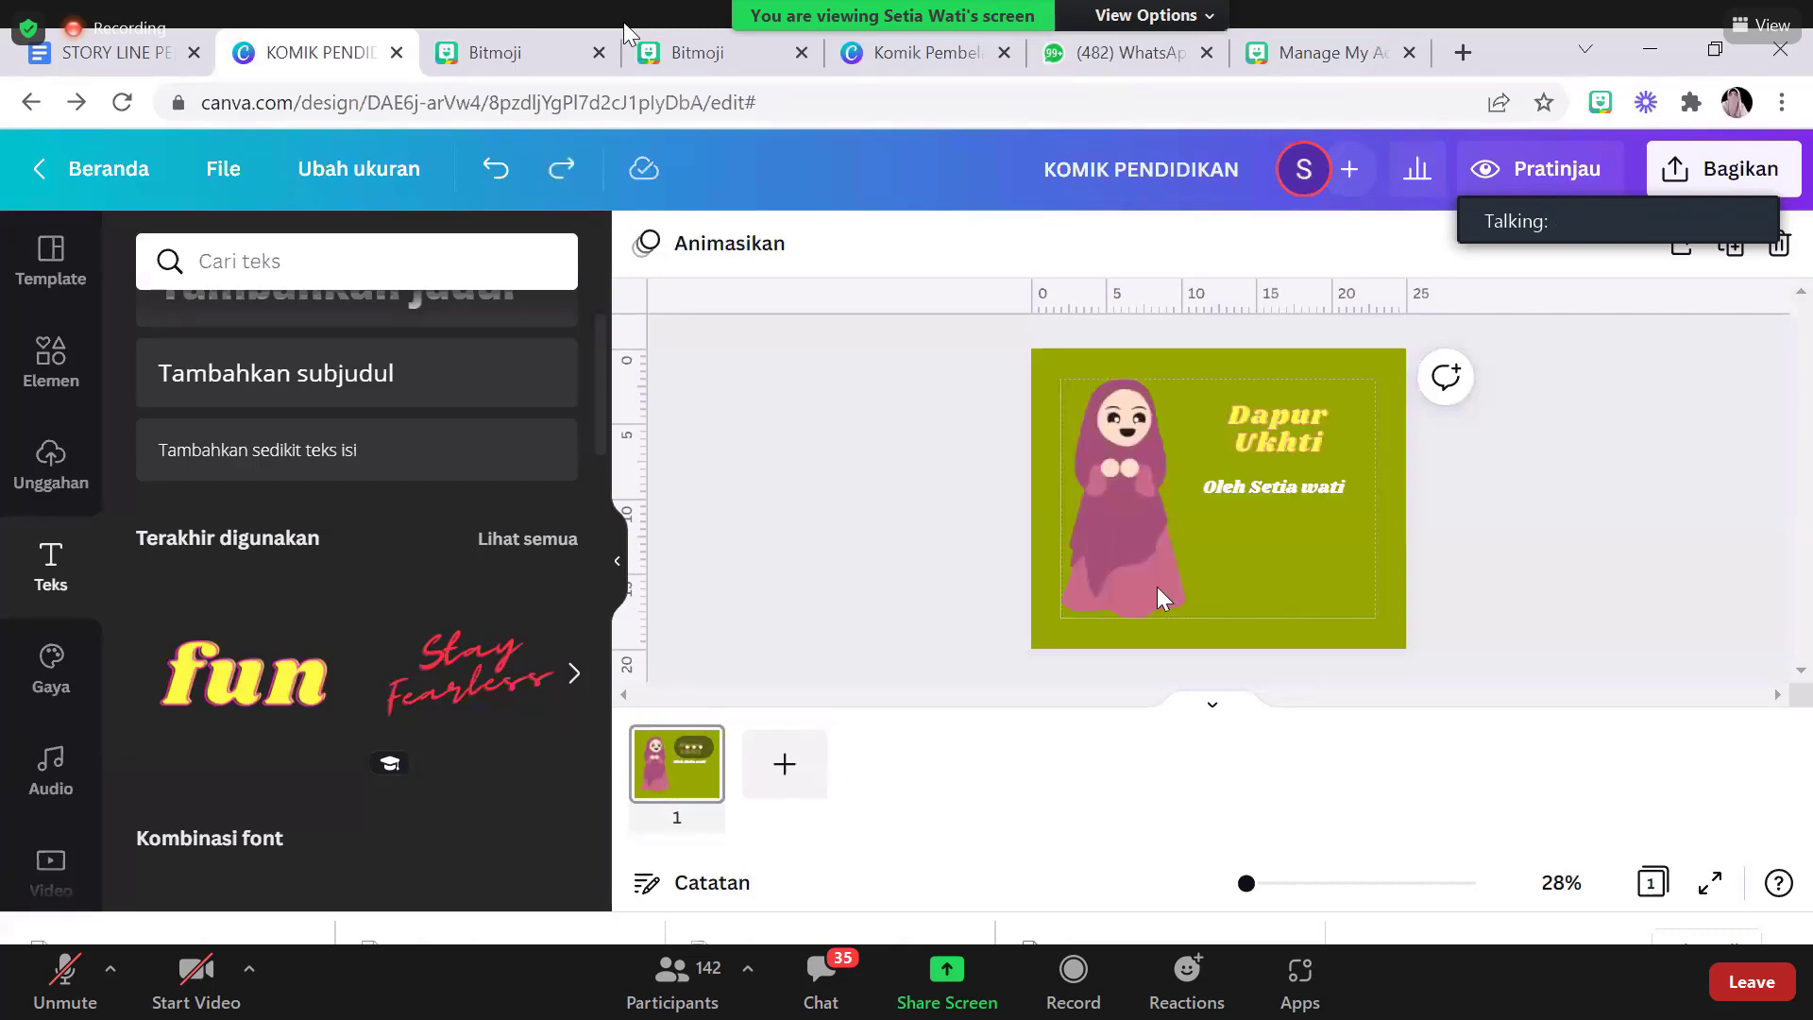
Duplicate the cover page and delete the character, title and author line from the copy, keeping only the green background
left_click(696, 750)
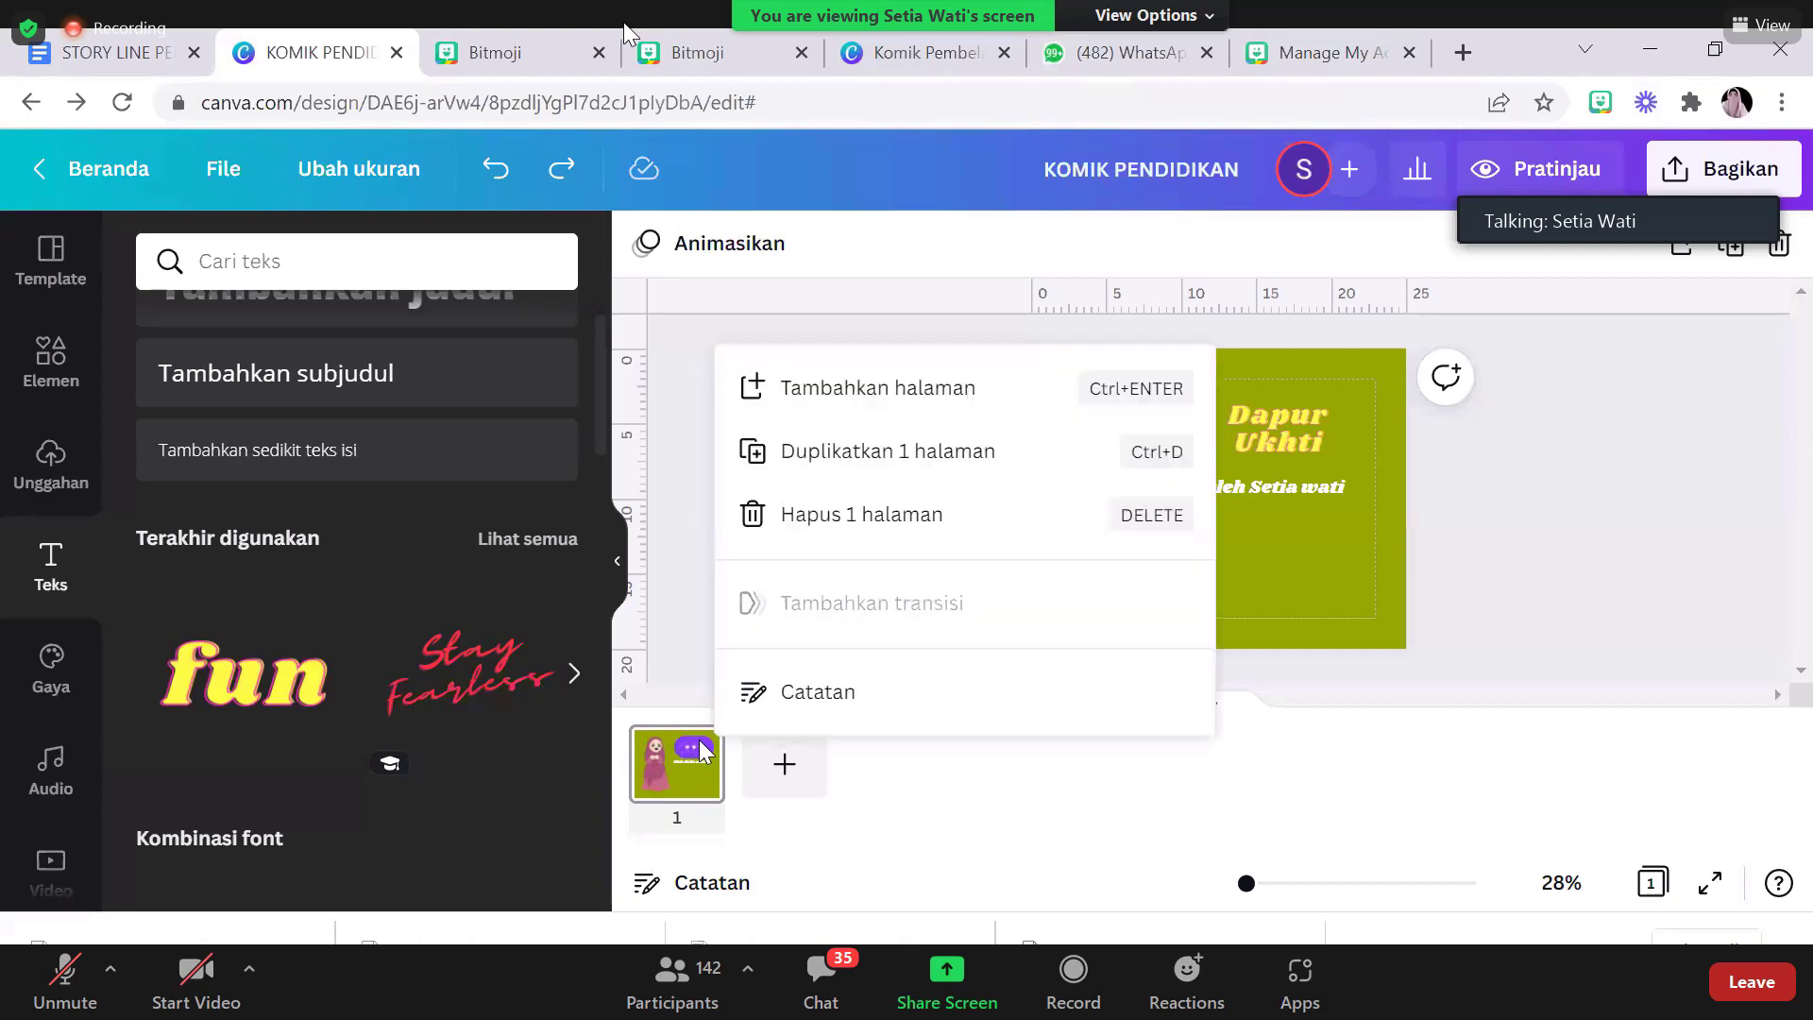
left_click(841, 449)
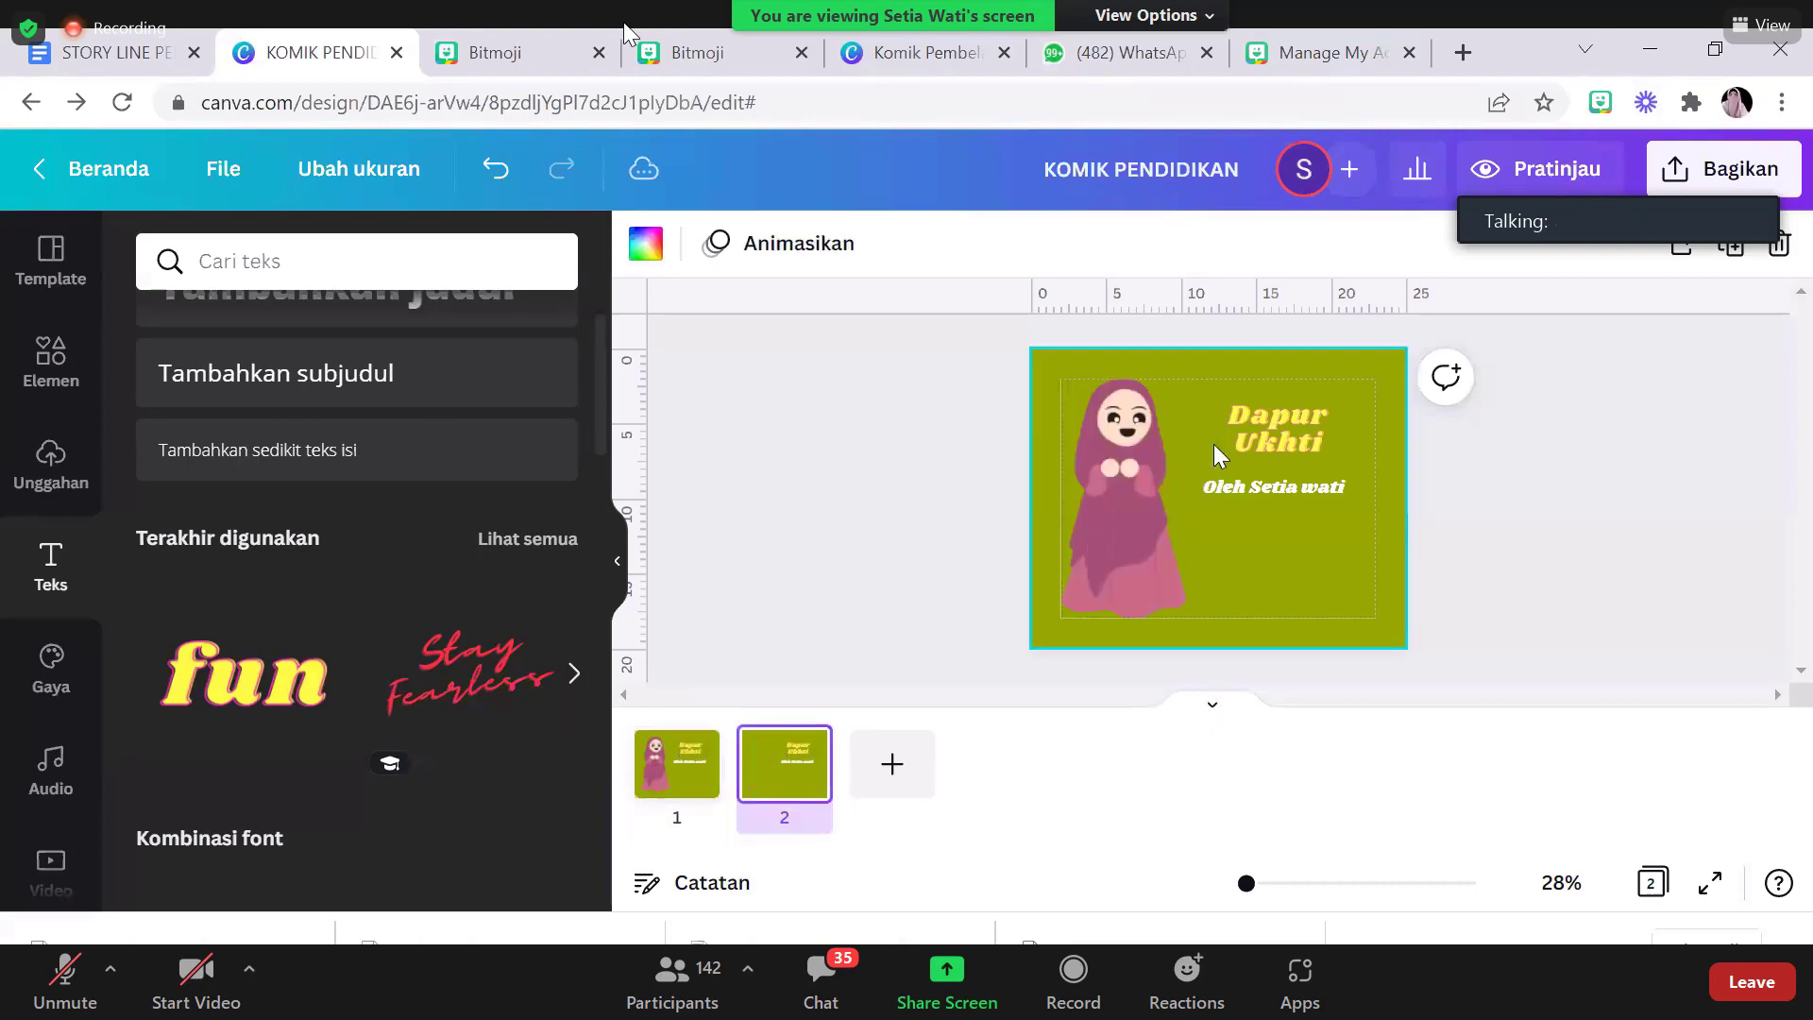
left_click(1152, 479)
key("Delete")
left_click(1276, 429)
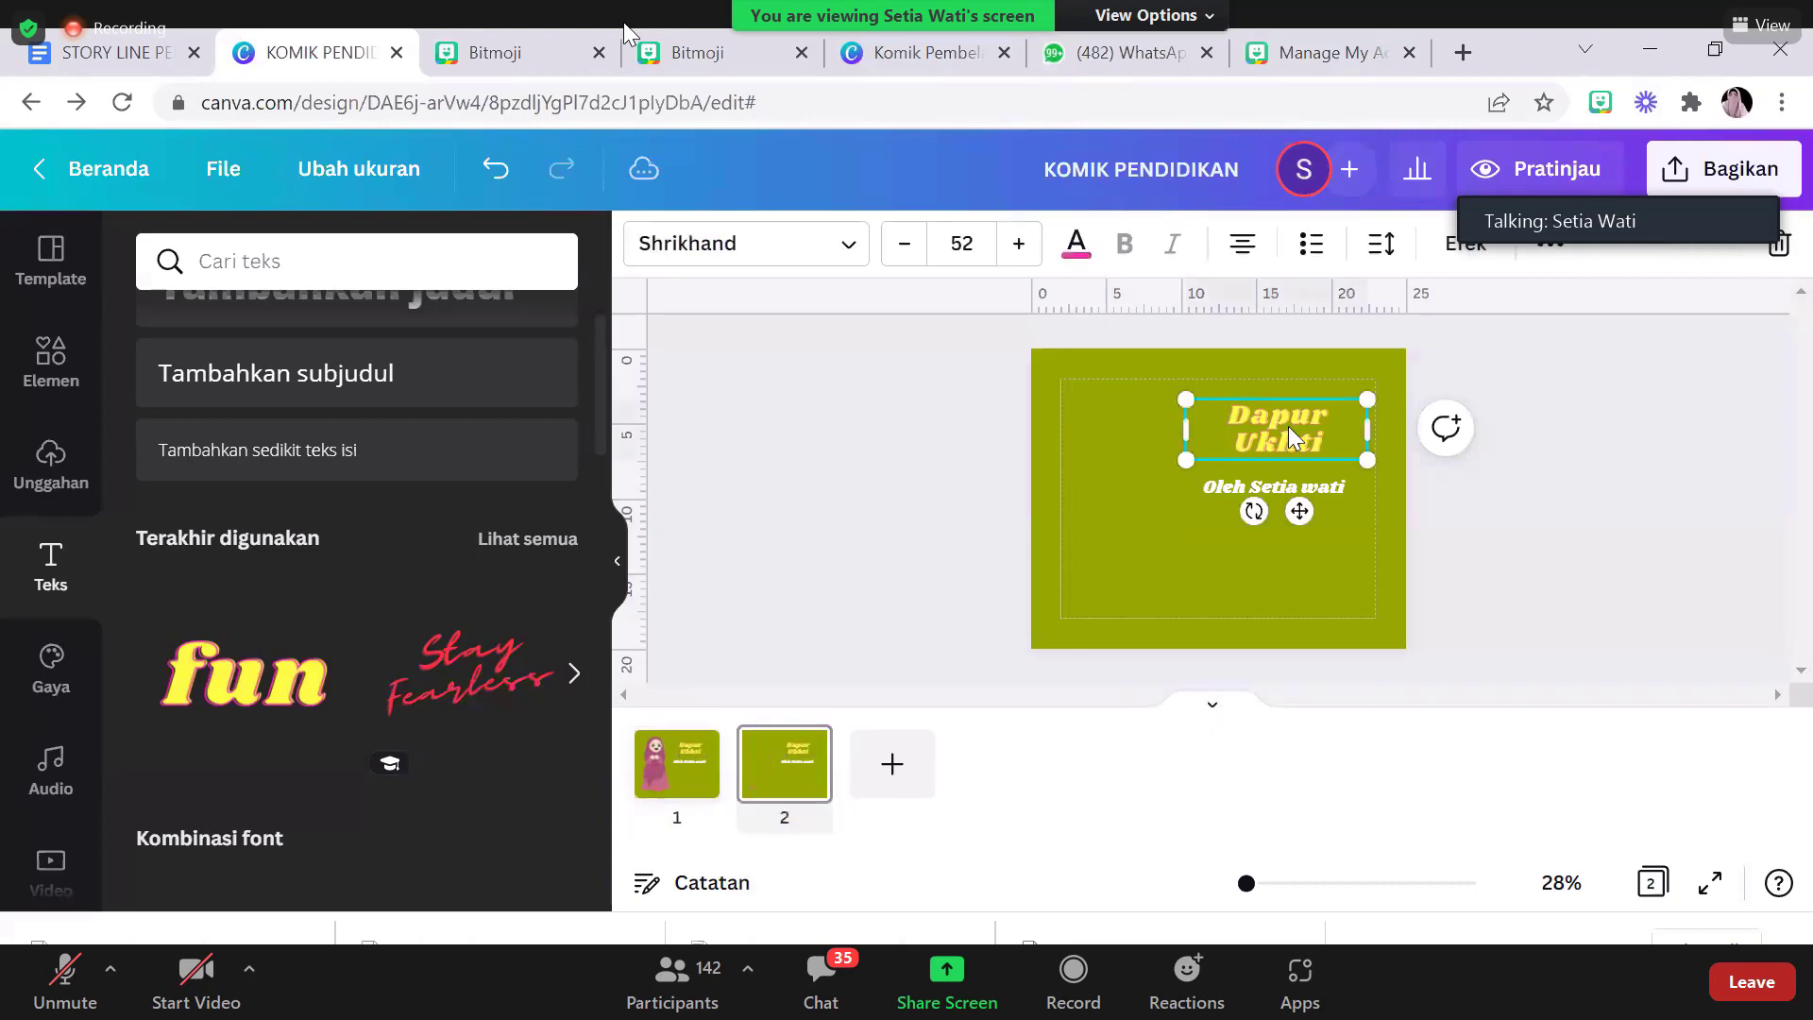
key("Delete")
left_click(1290, 493)
key("Delete")
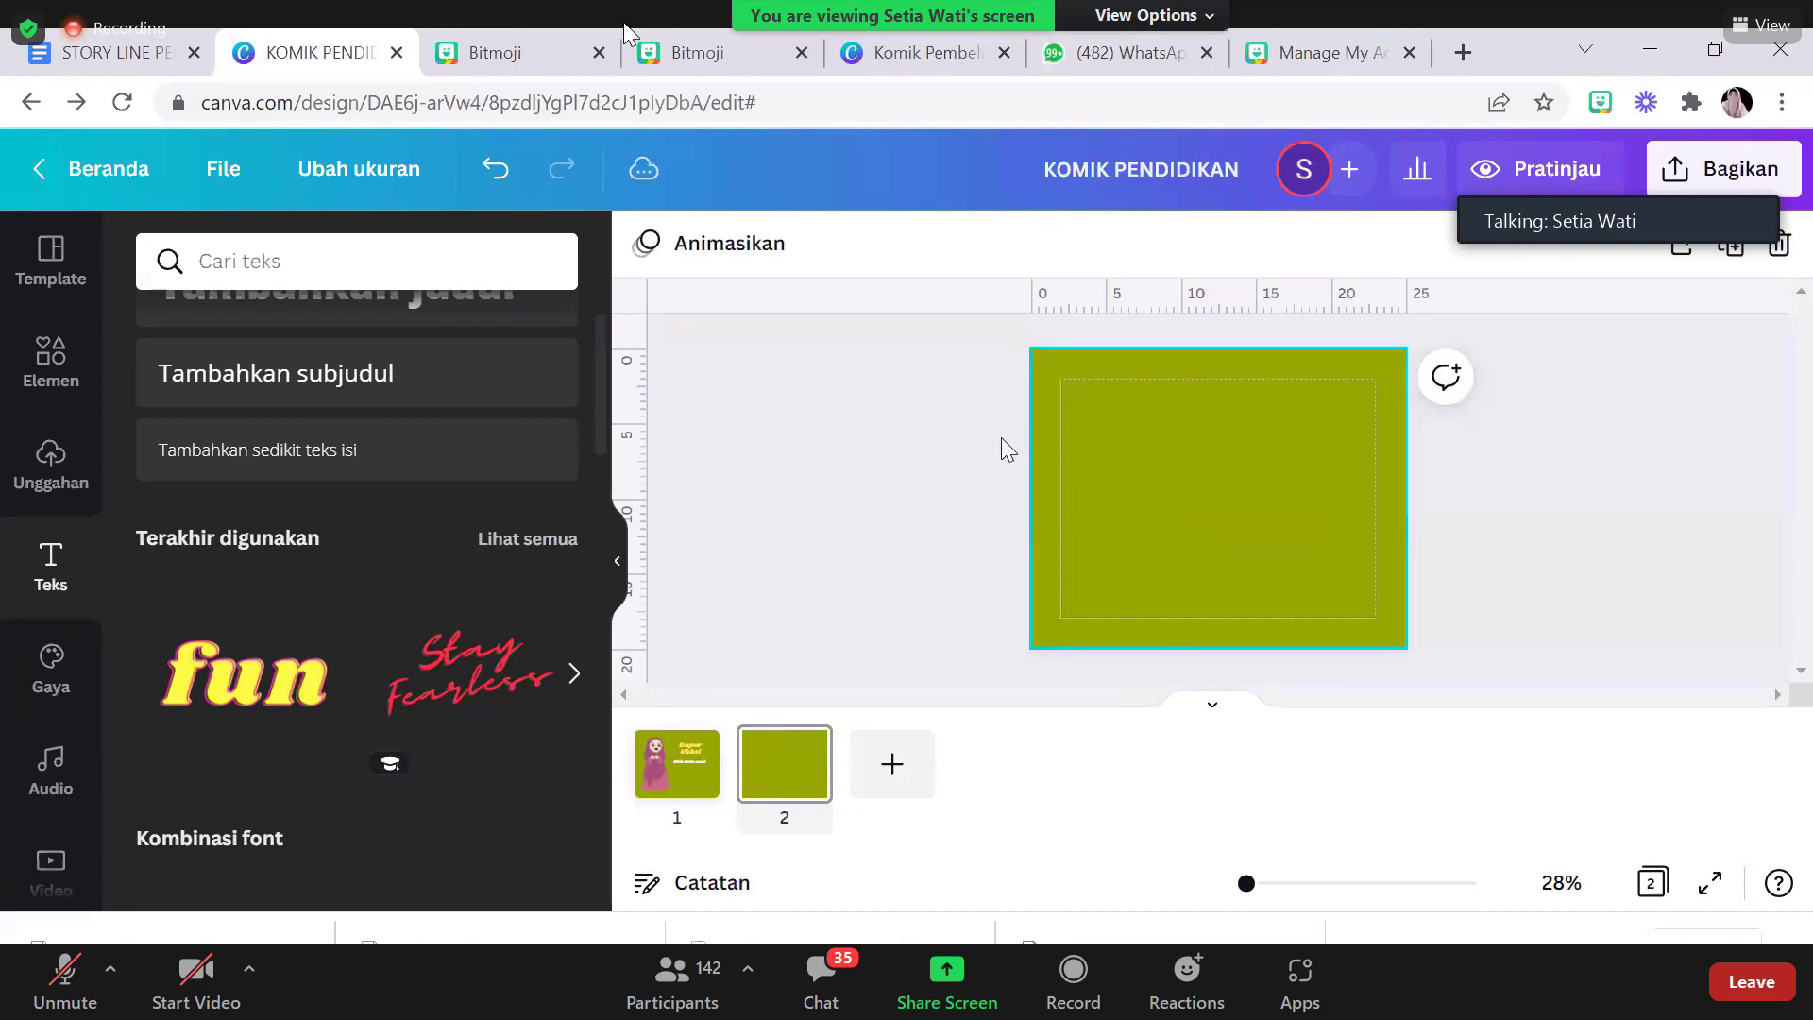
Shrink page 2's green rectangle to the lower half, duplicate it into the upper half, and shorten the copy to leave a thin white gap
left_click(1206, 366)
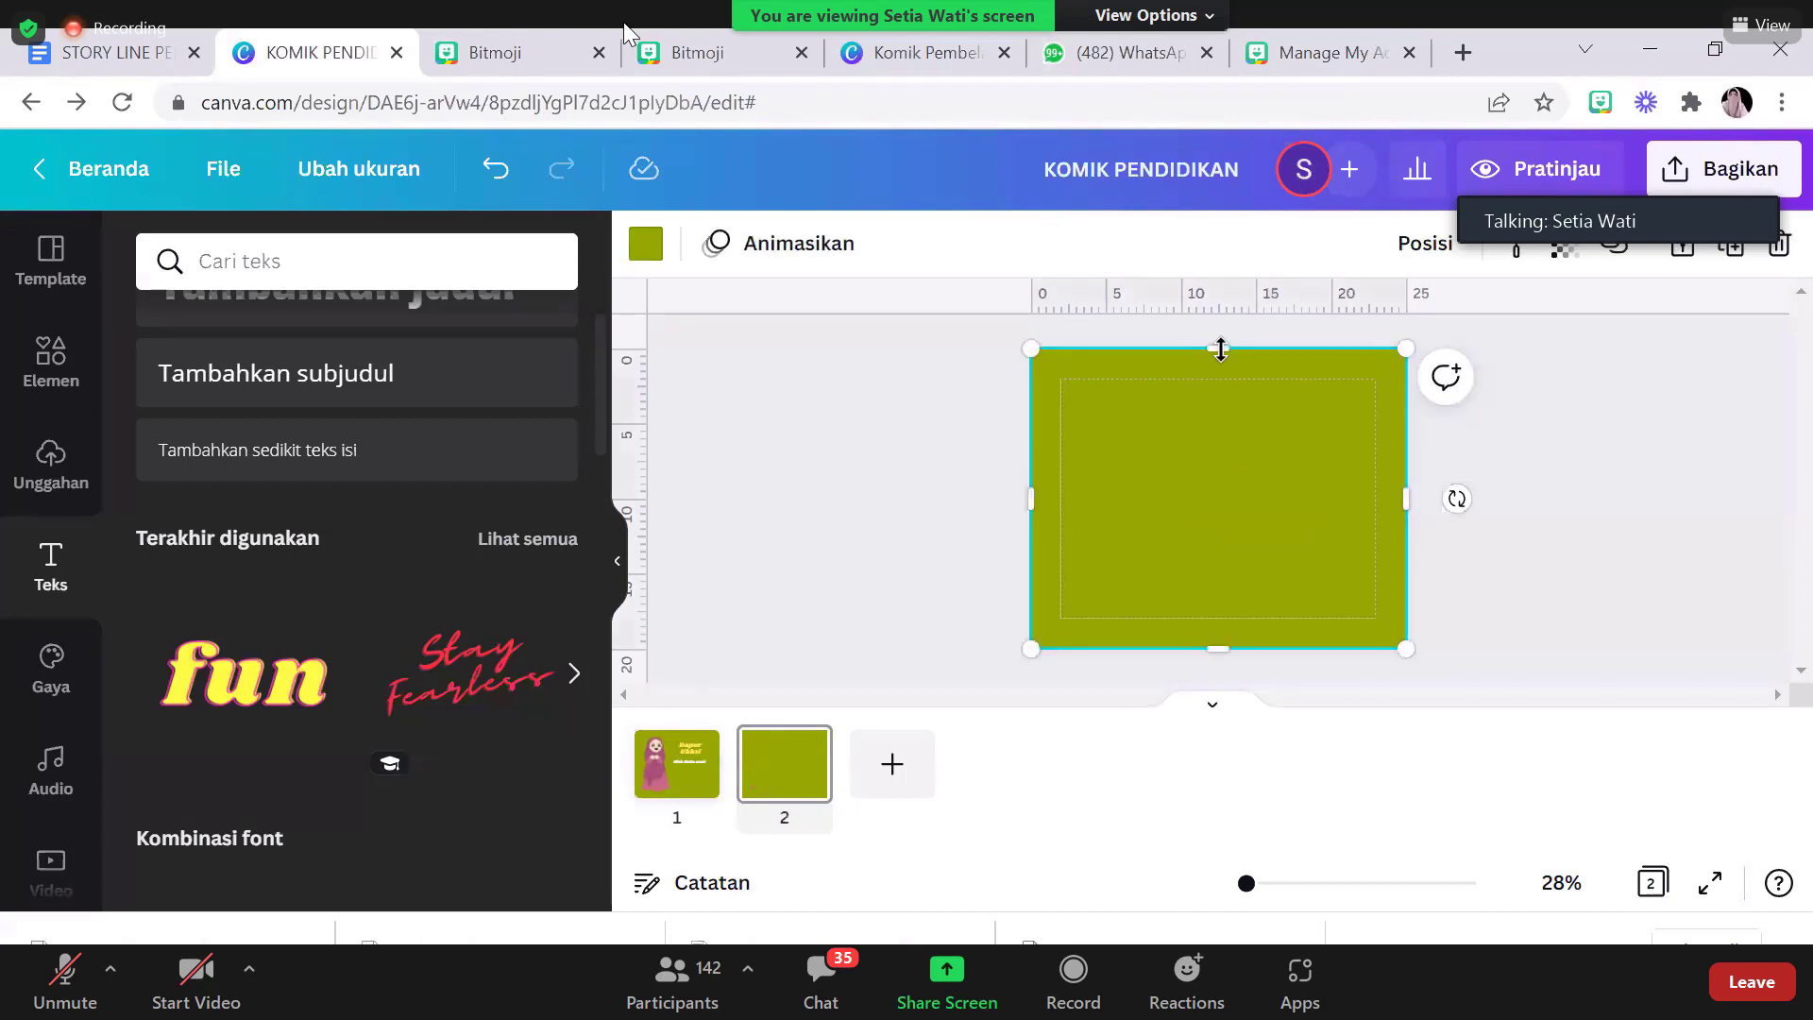
left_click_drag(1220, 350, 1216, 497)
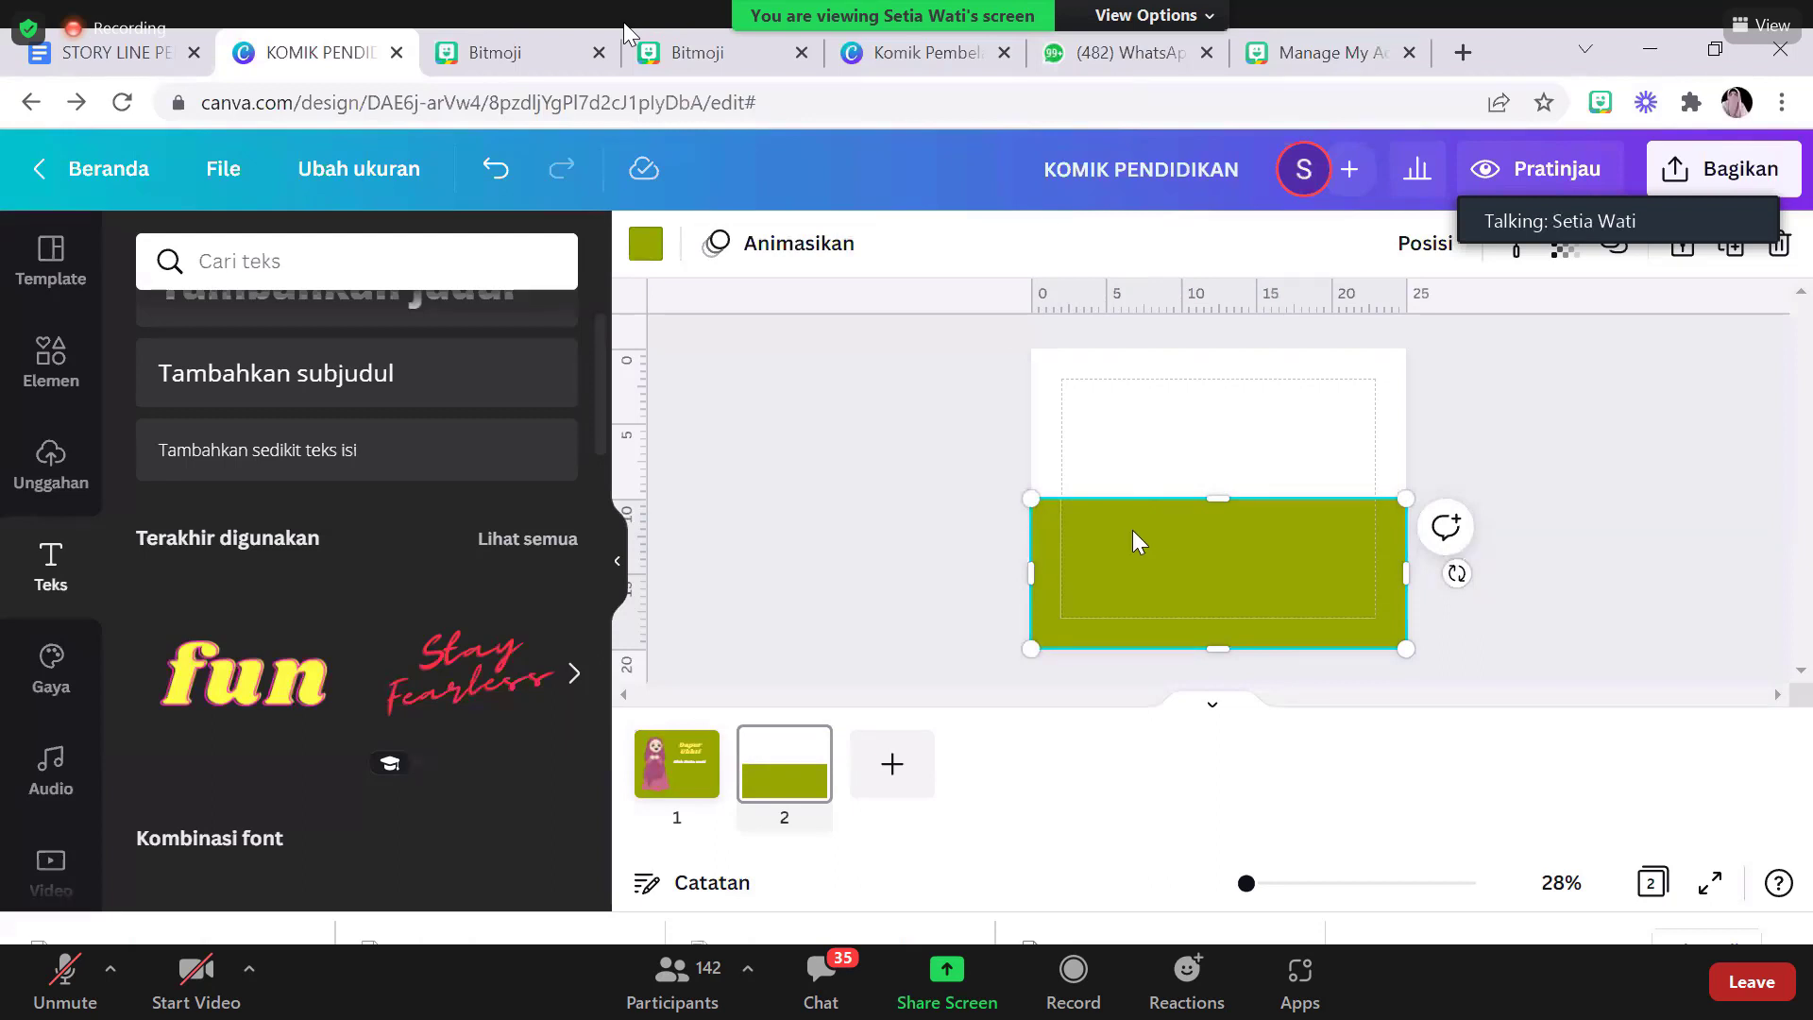
left_click_drag(1131, 530, 1169, 429)
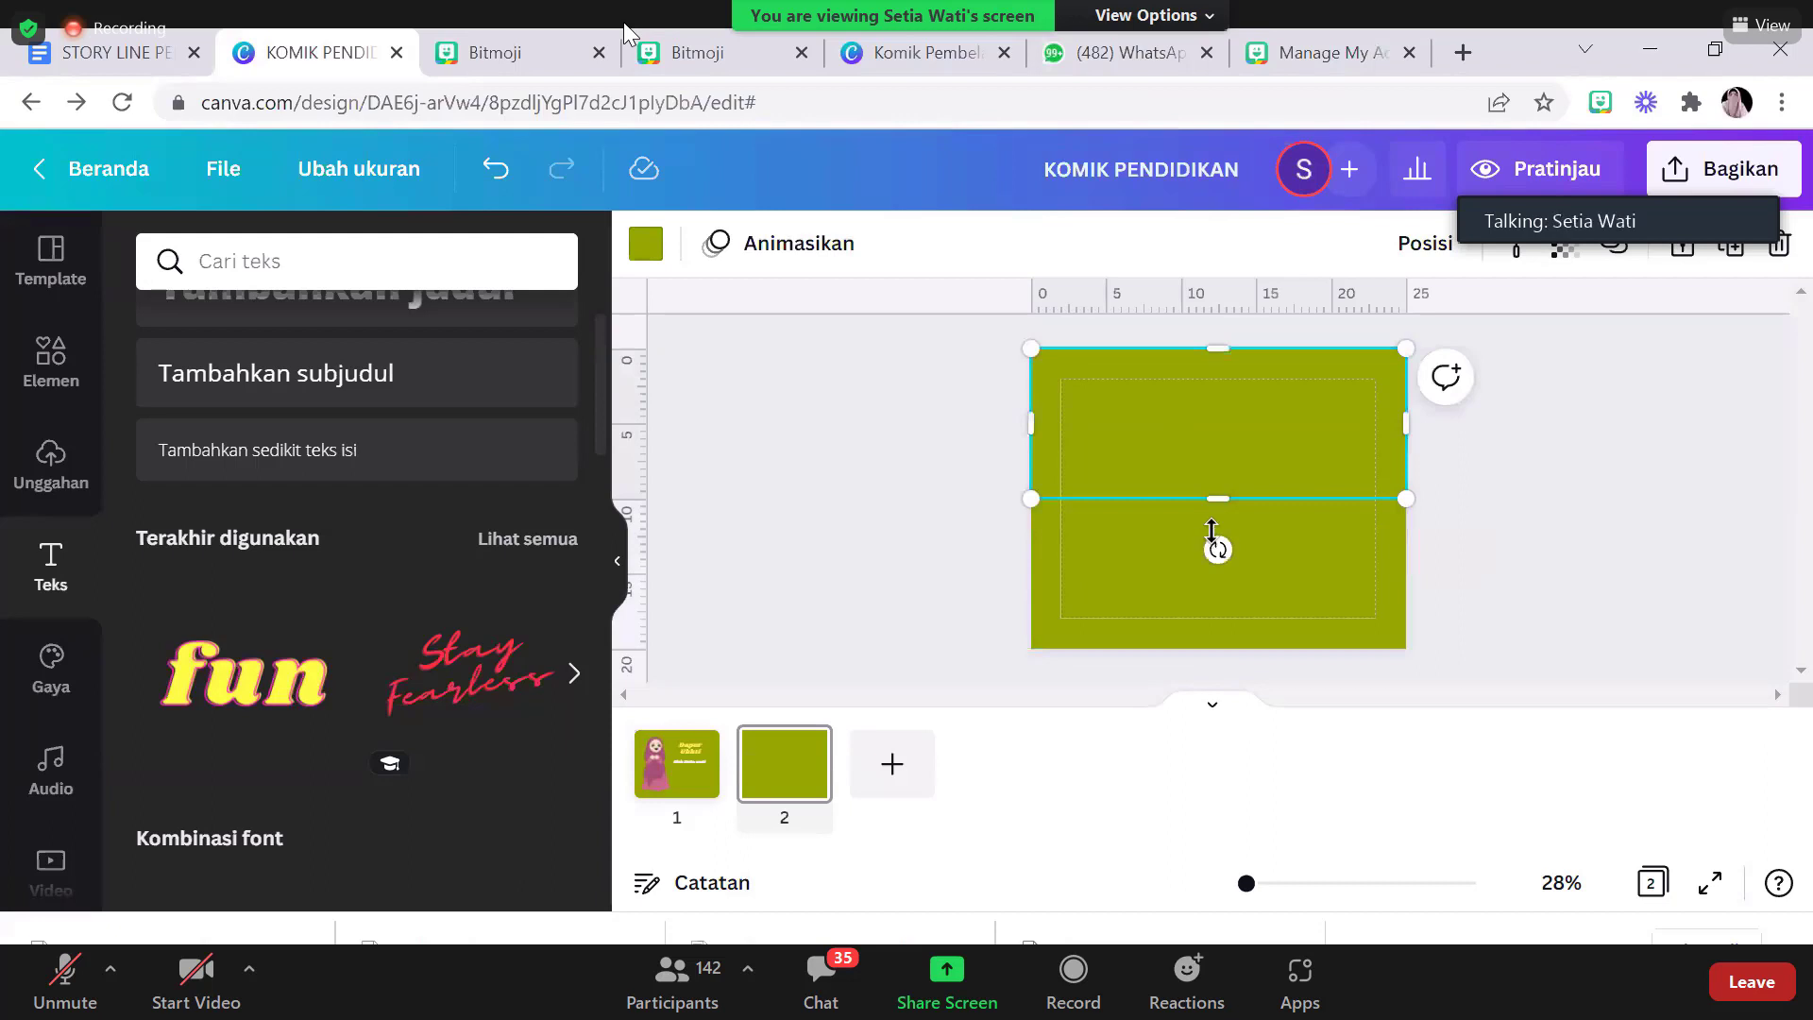
left_click_drag(1219, 497, 1219, 483)
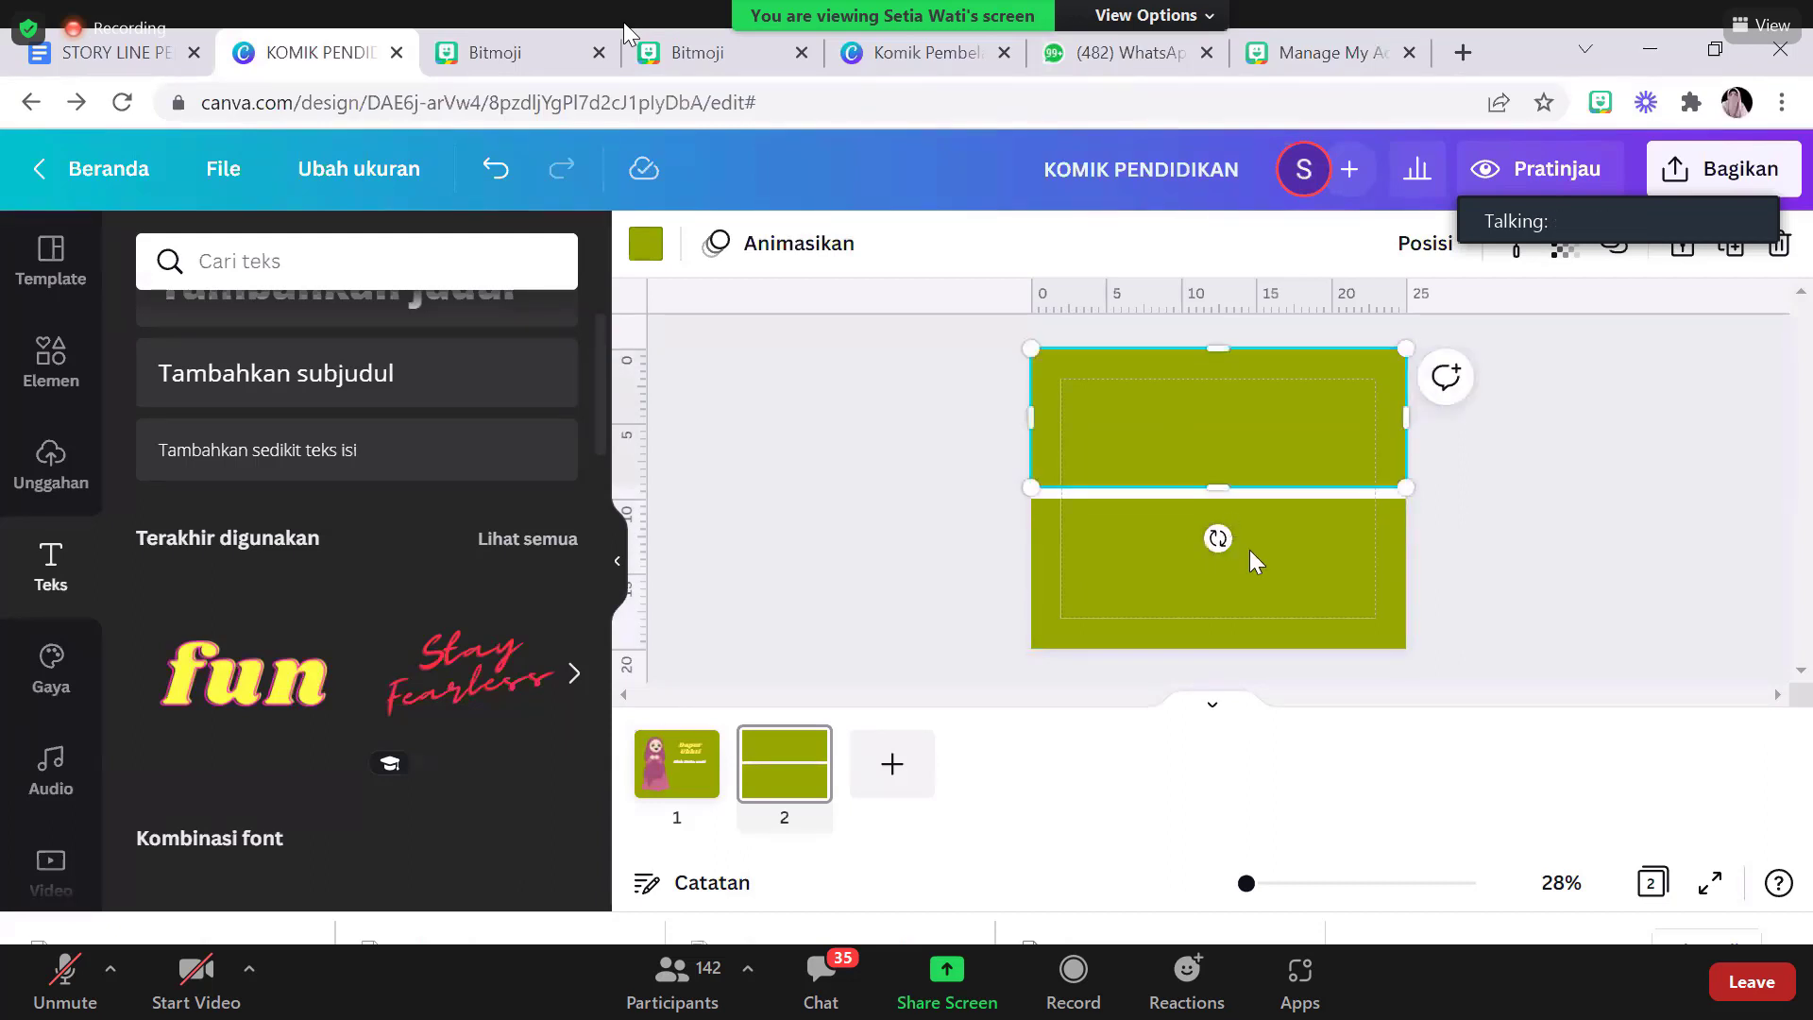
Fine-tune the edges of the two green panels so a narrow white strip separates them across the page
left_click(1249, 549)
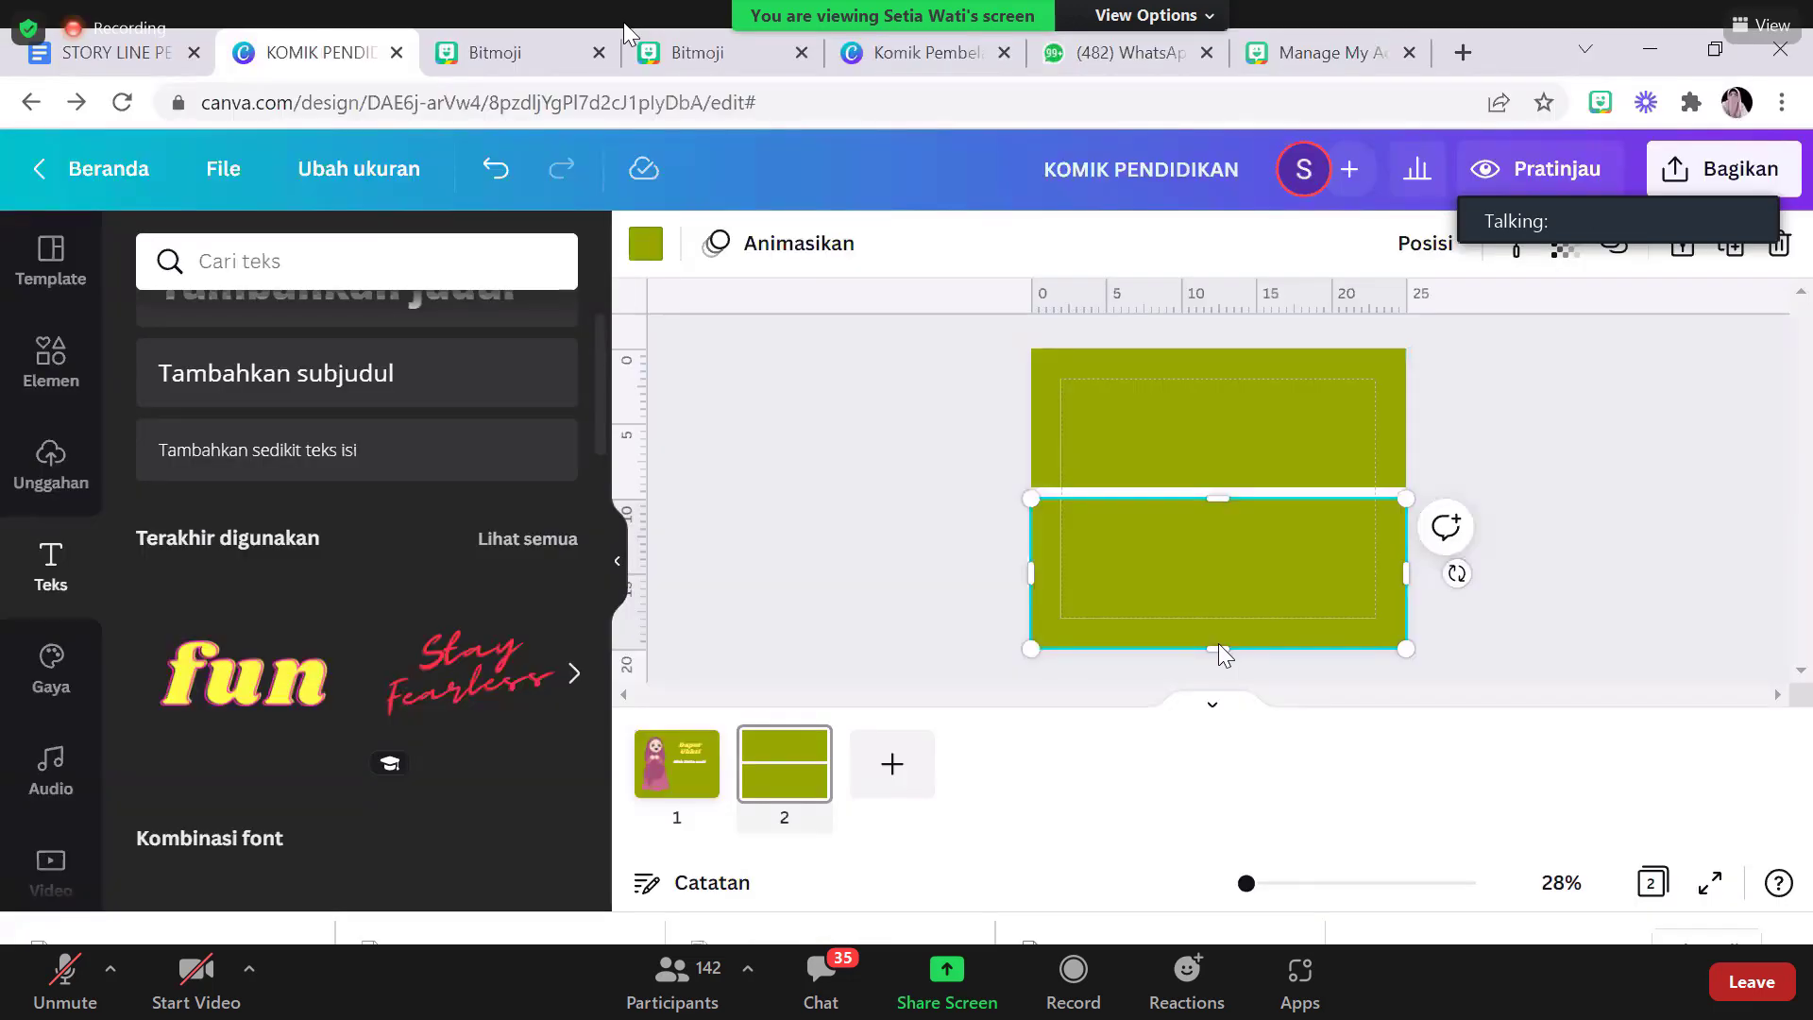
left_click_drag(1218, 646, 1227, 644)
left_click(1220, 477)
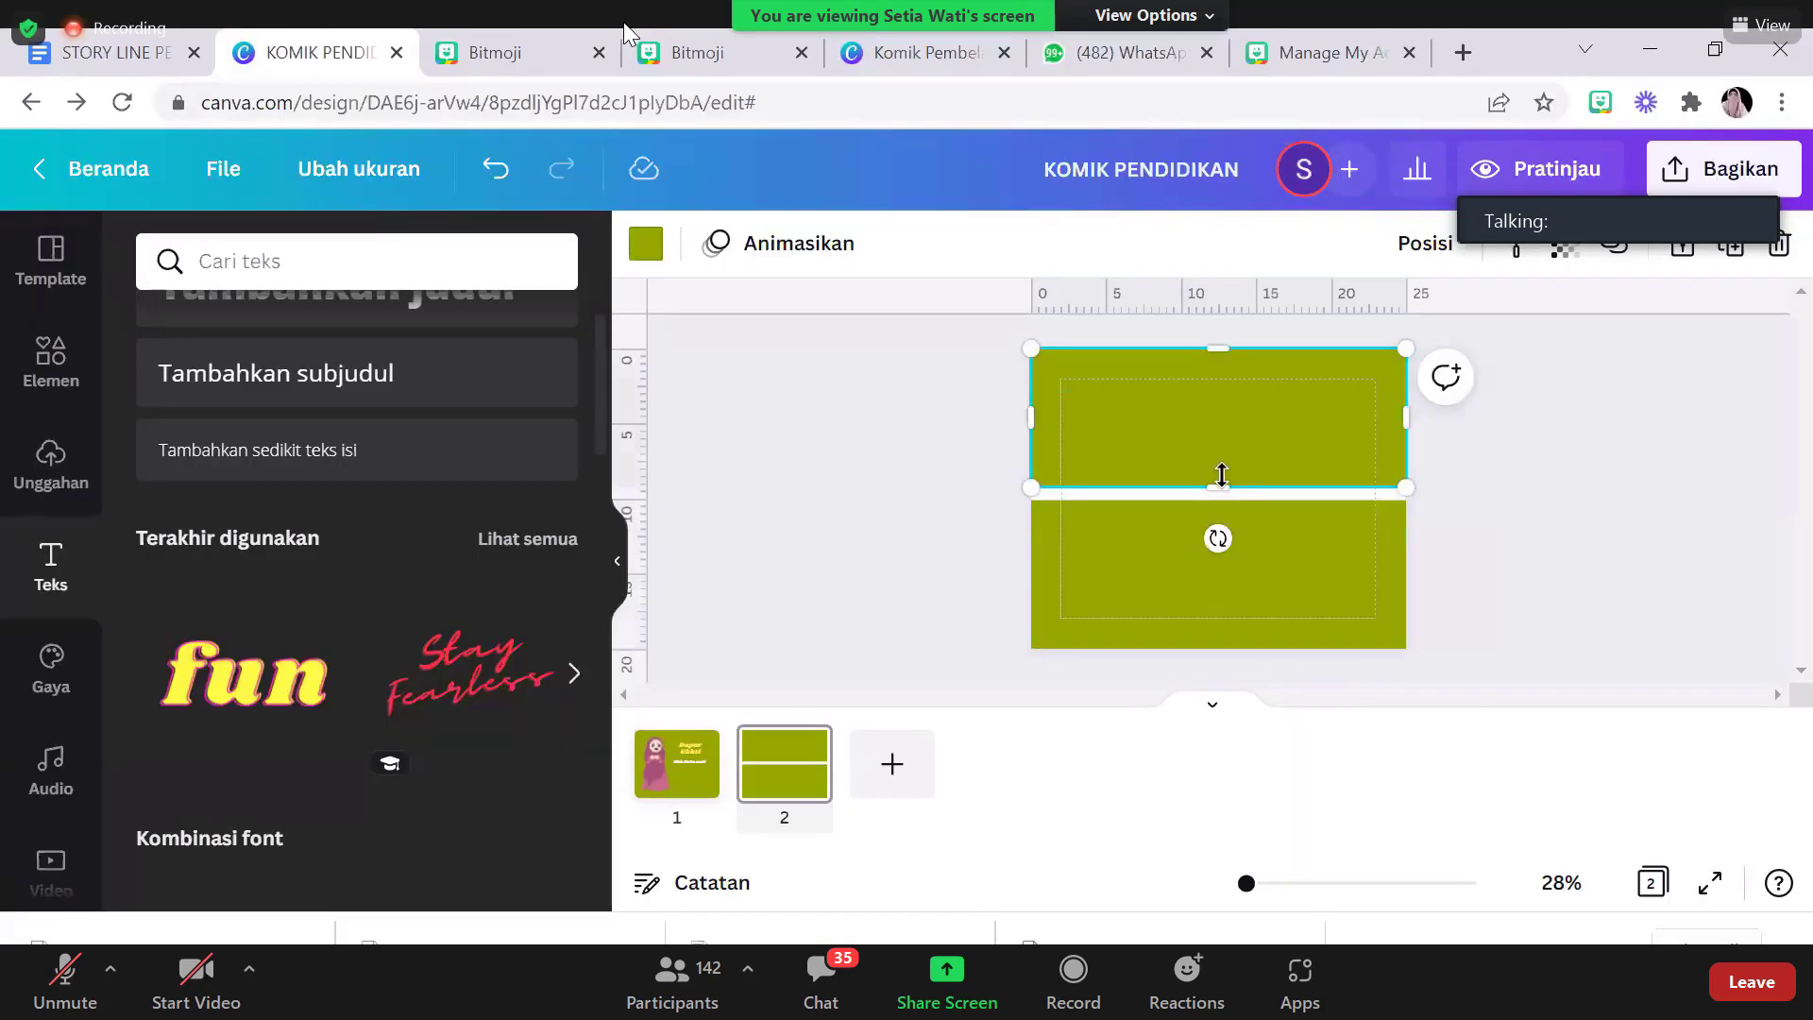
left_click_drag(1221, 475, 1221, 487)
left_click(1245, 531)
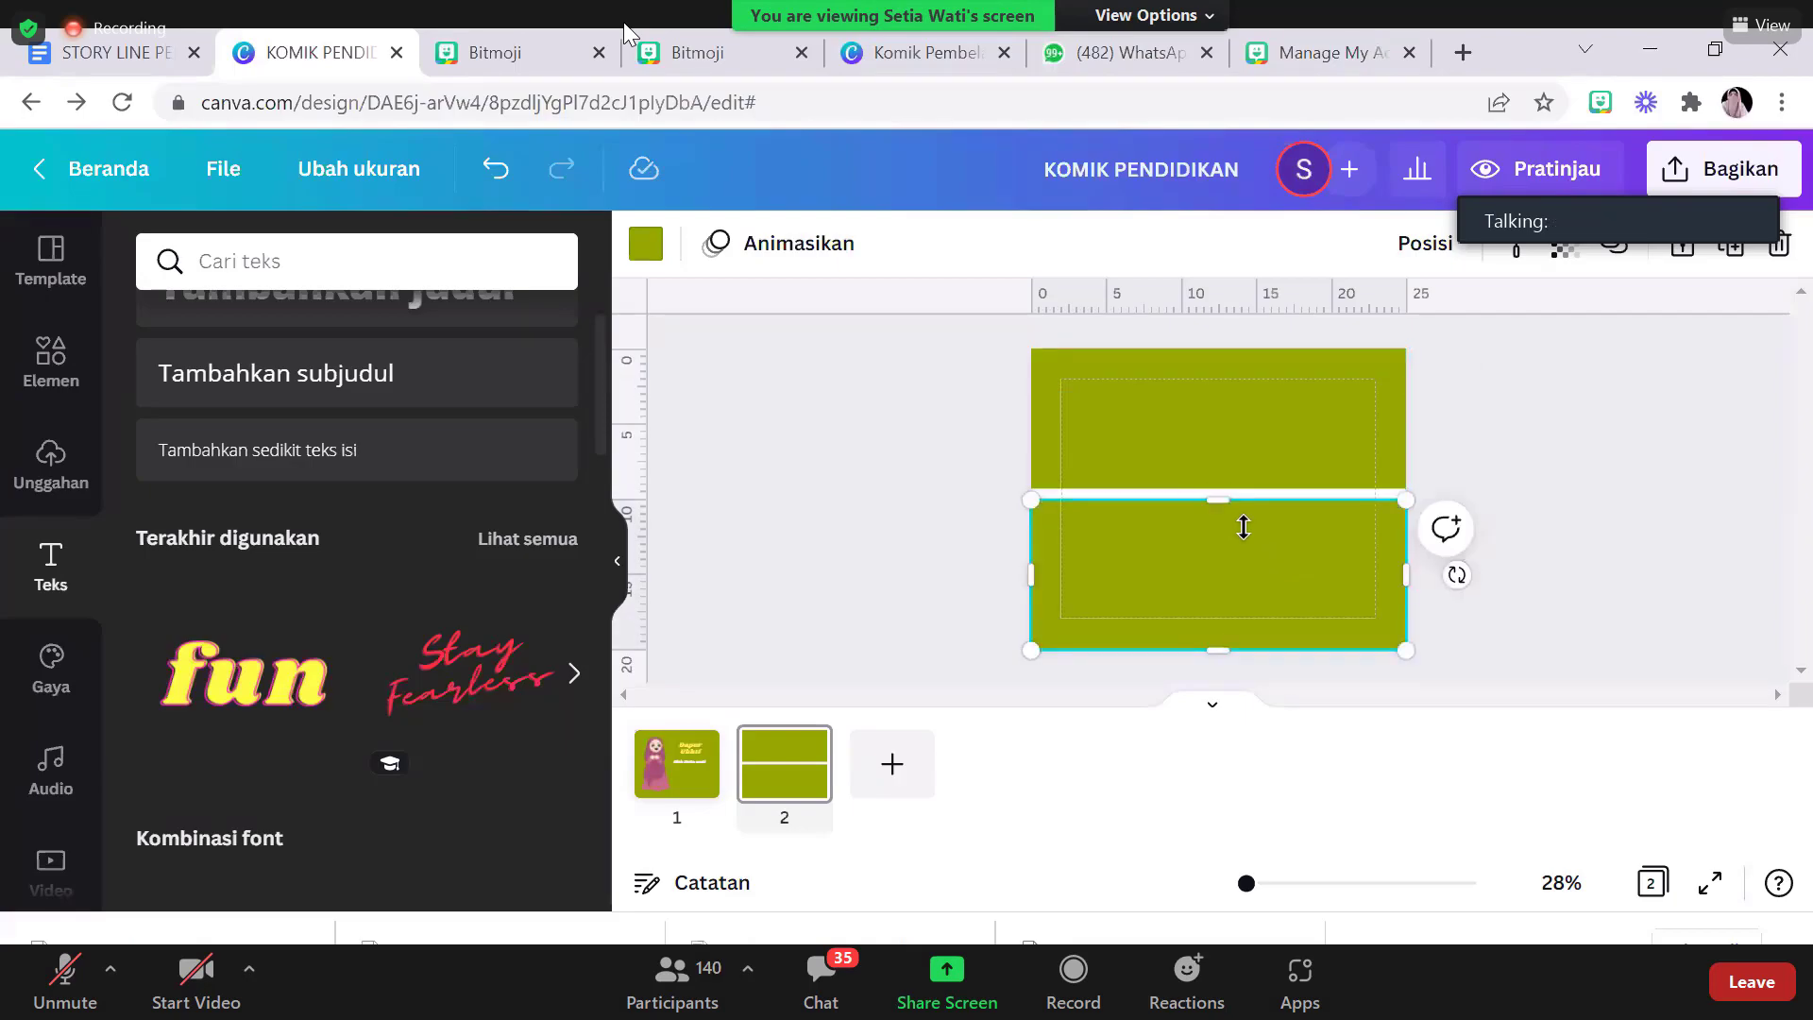
left_click_drag(1216, 496, 1217, 494)
left_click(1548, 416)
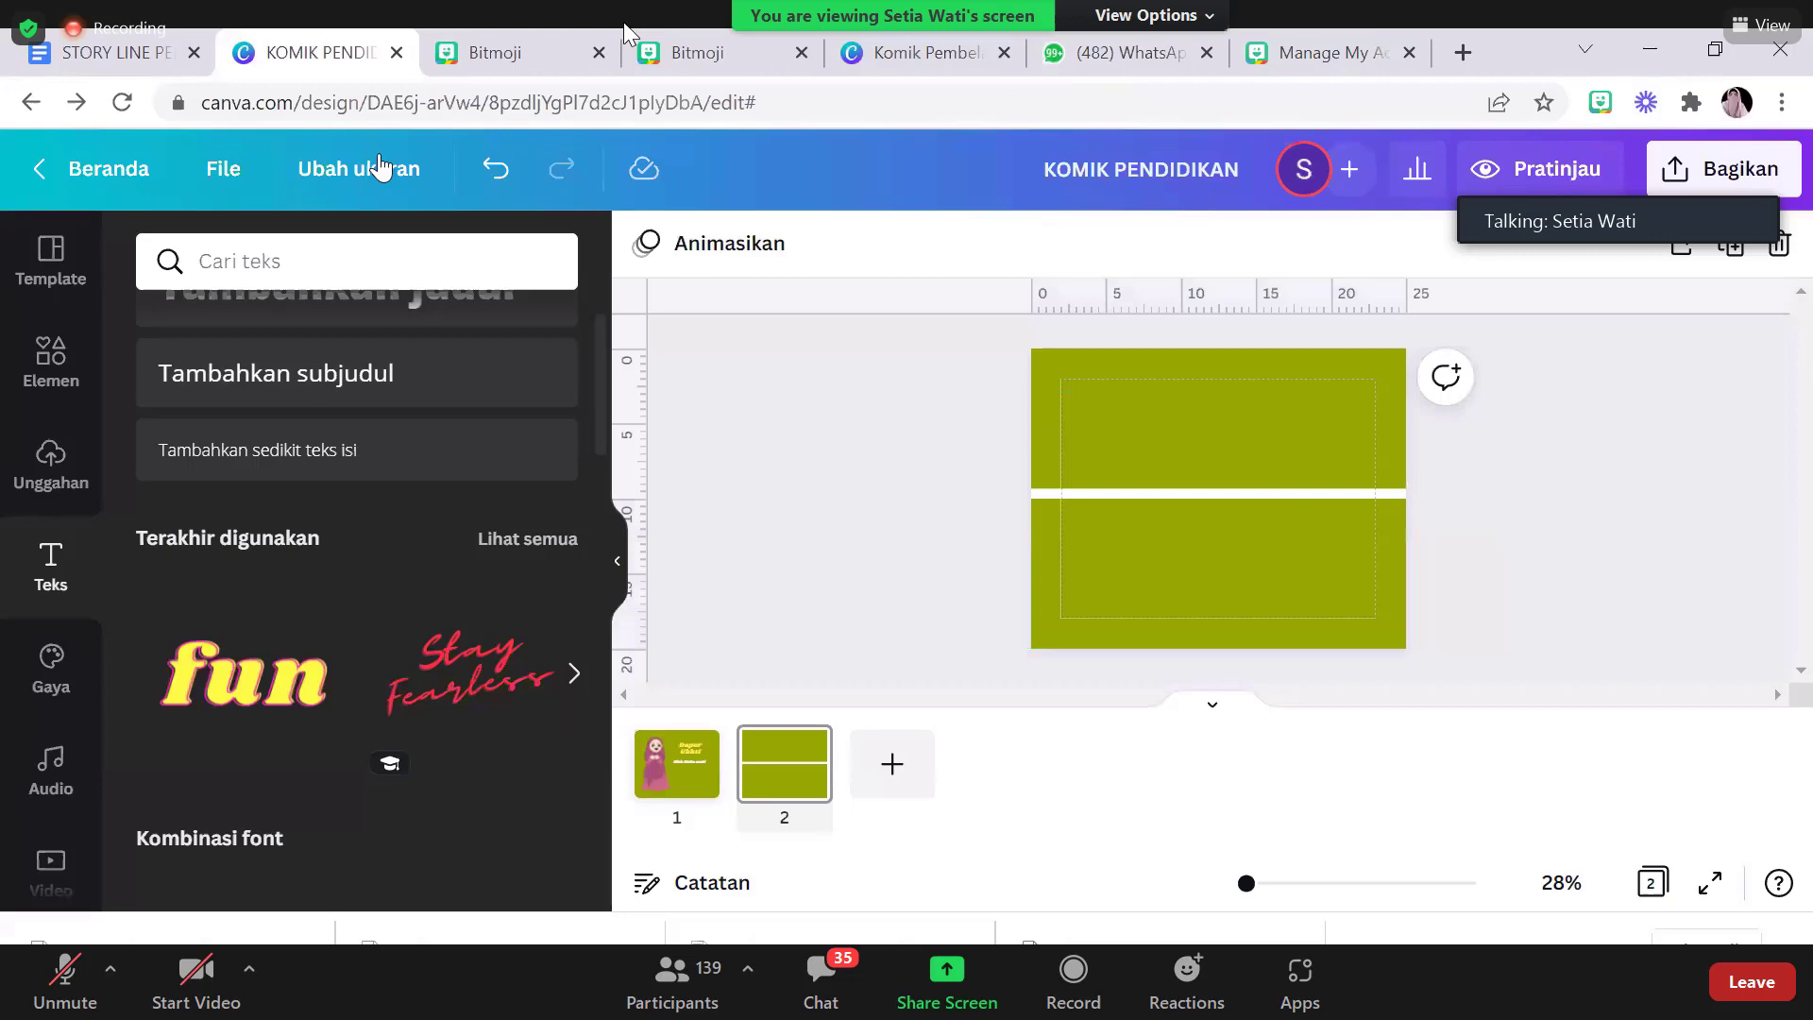
Review scene 2 of the story line in Google Docs, then return to the Canva design and hide its margin guides
left_click(109, 57)
left_click_drag(1724, 395, 1736, 449)
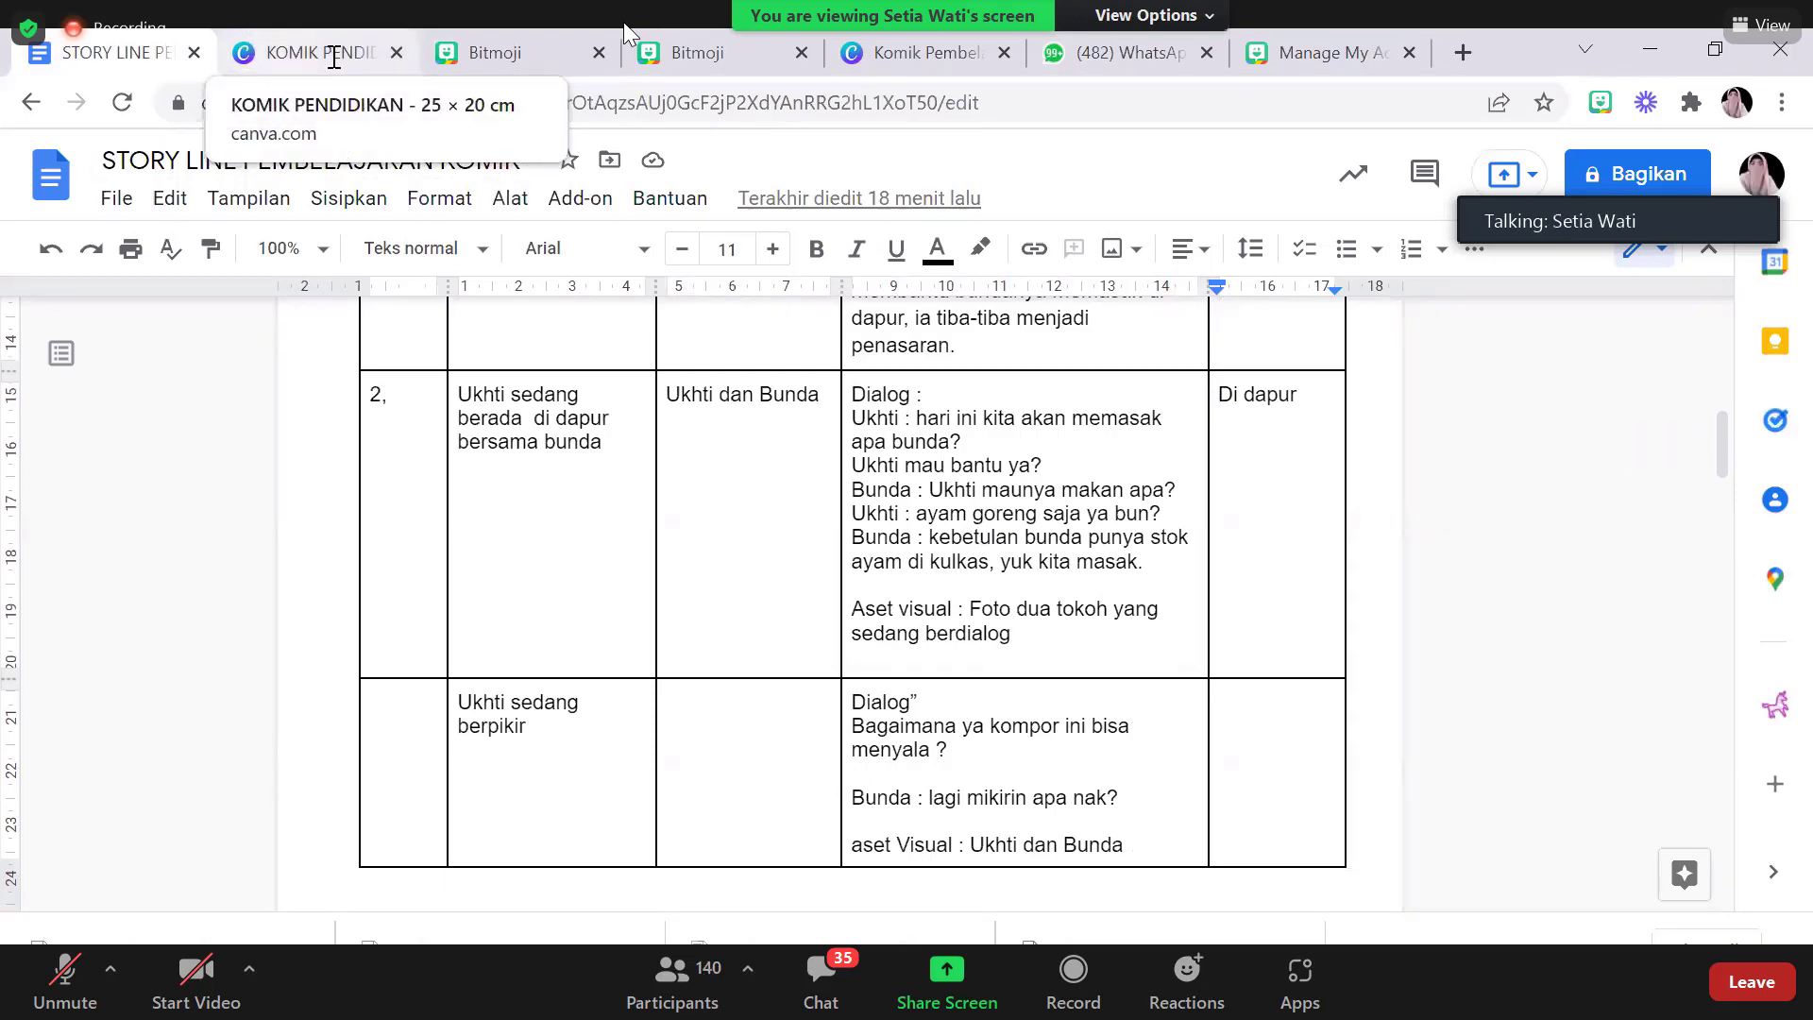
left_click(334, 55)
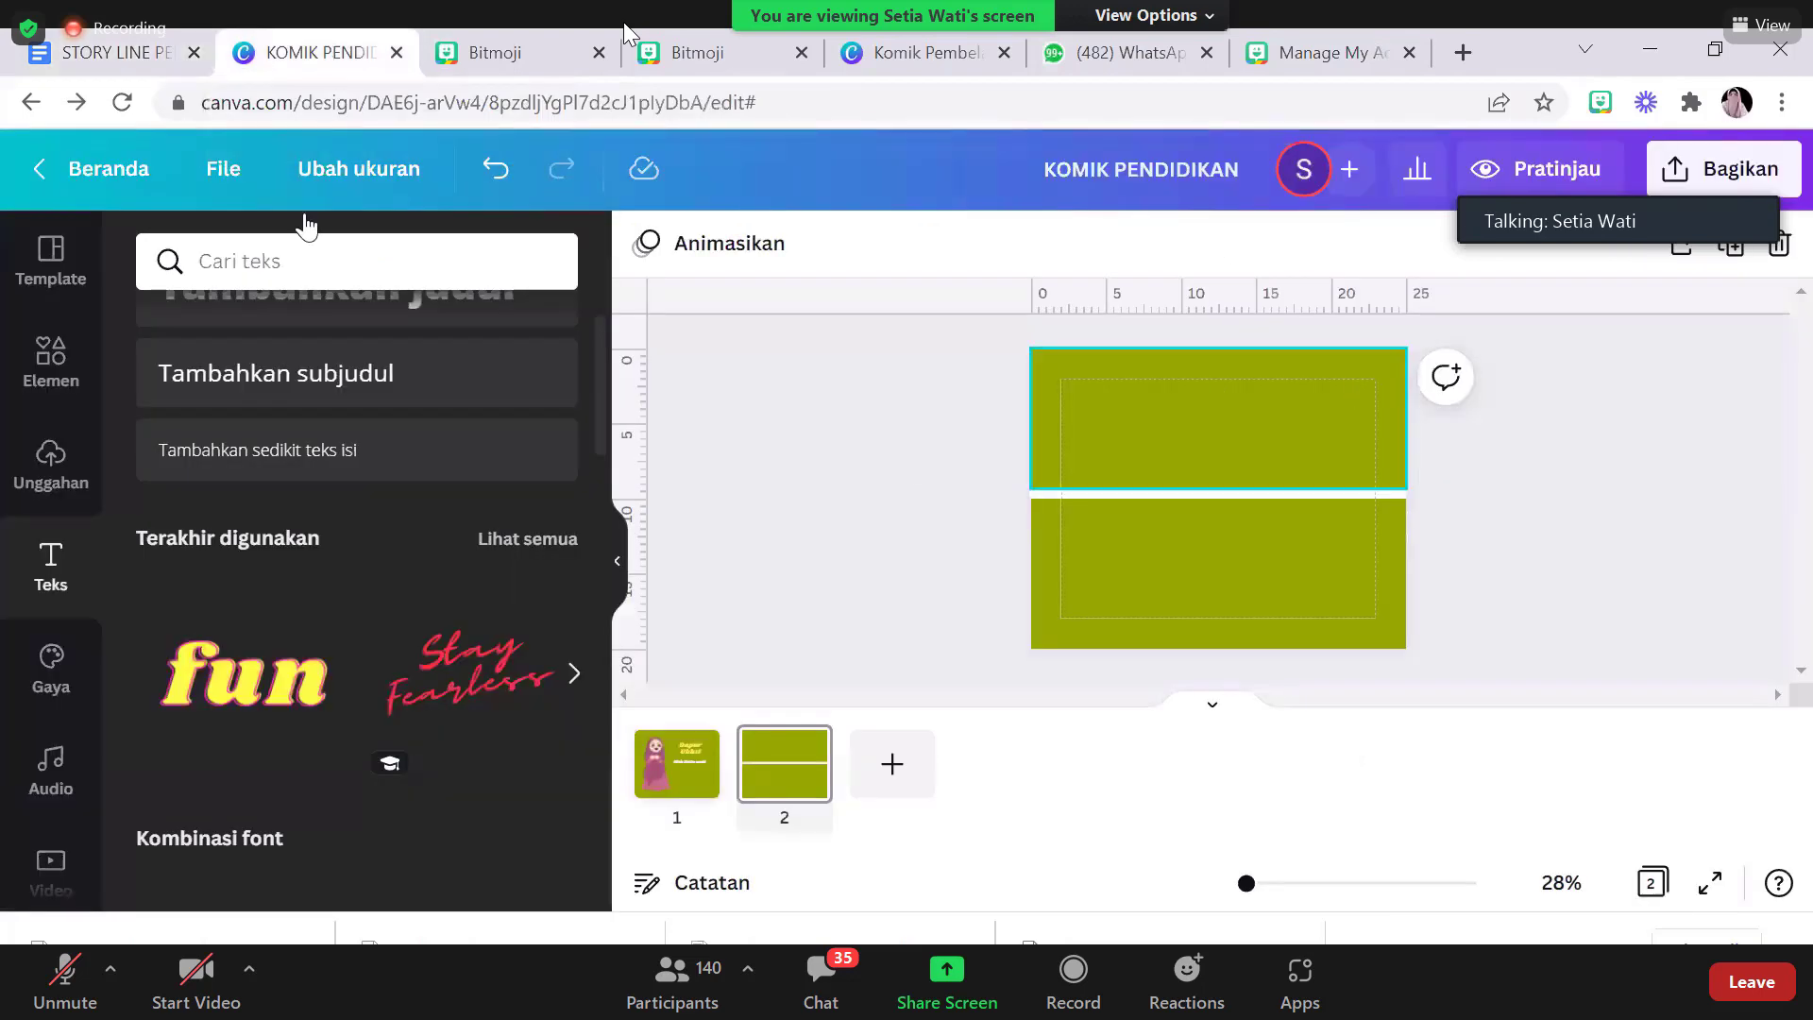
left_click(223, 169)
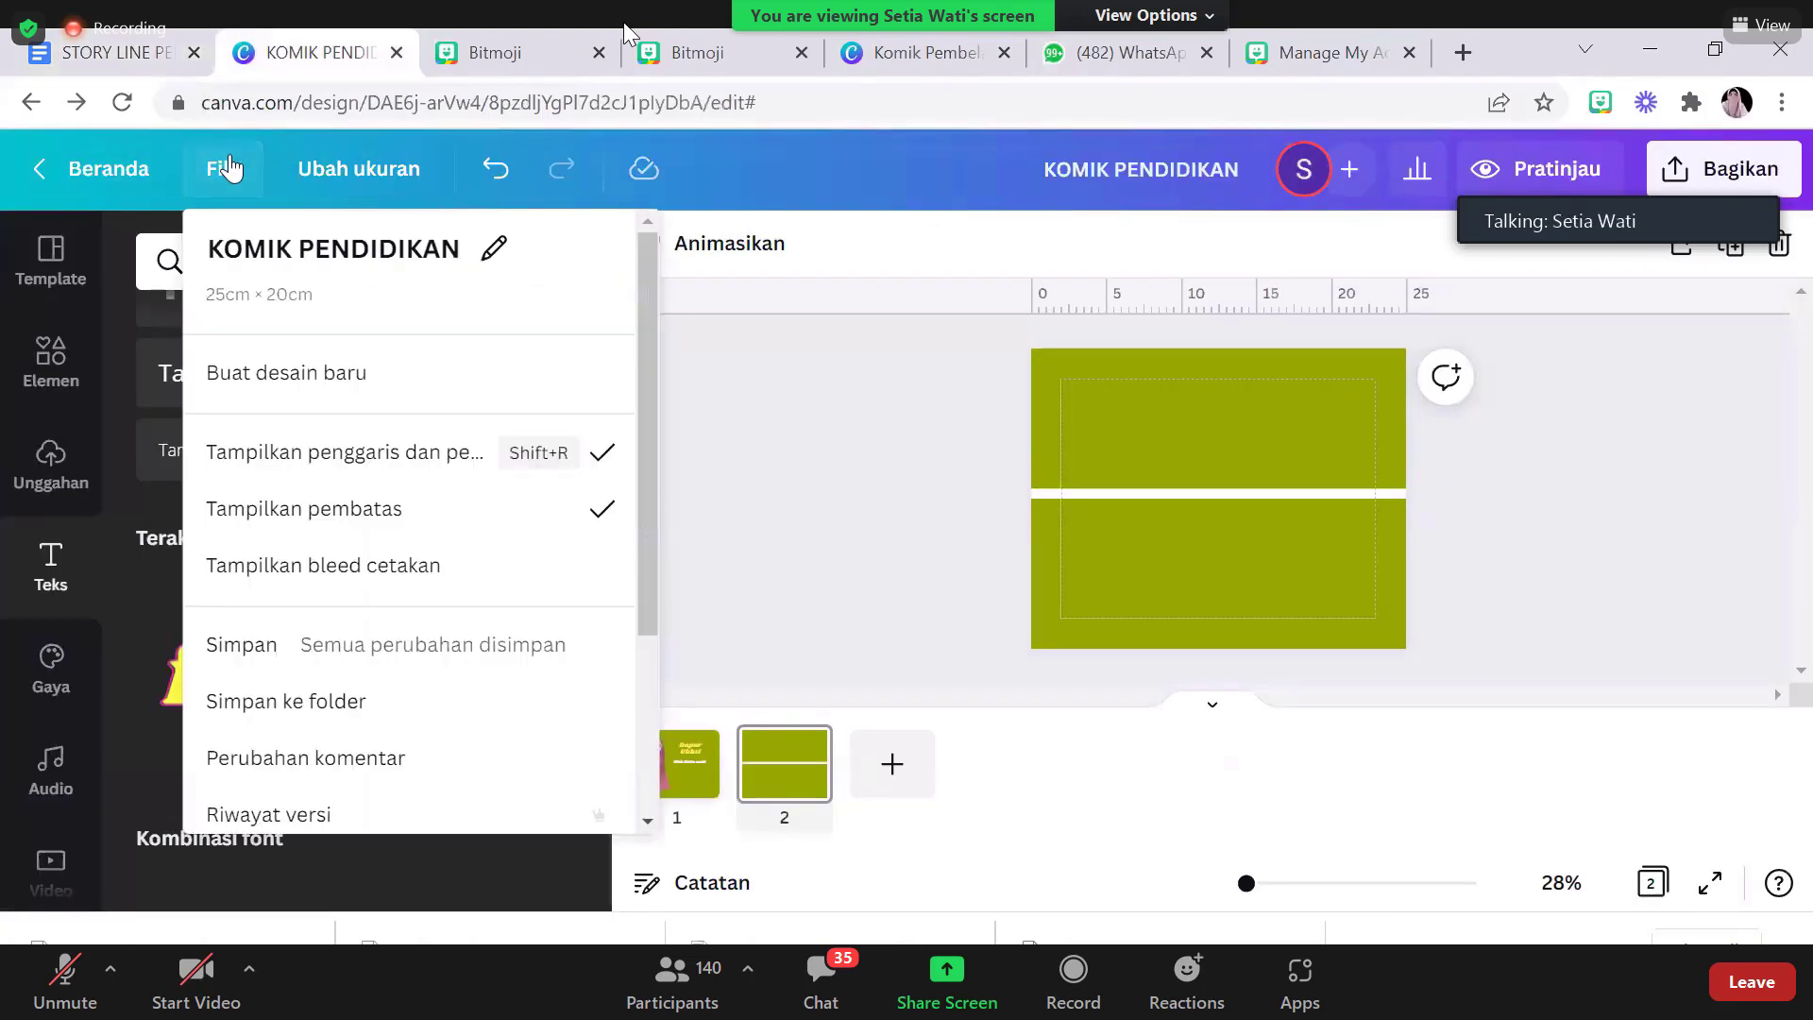
left_click(508, 519)
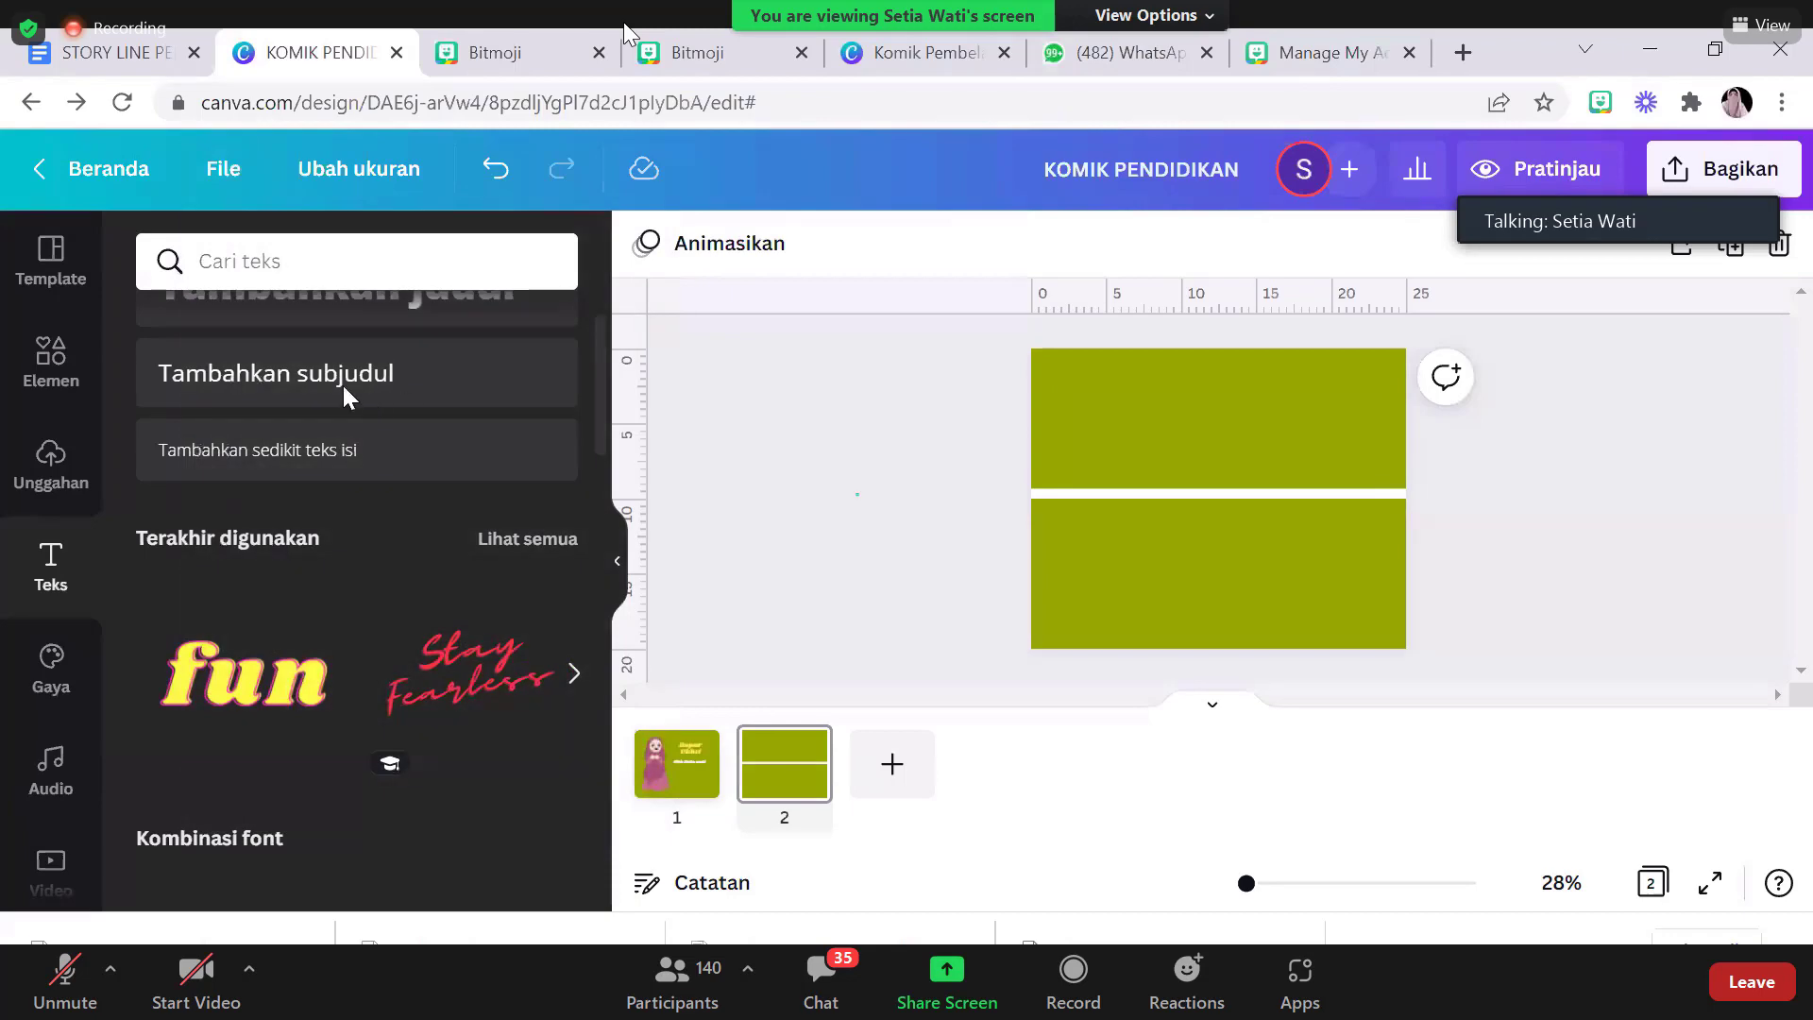
Search the elements for "dapur", limit the results to graphics, and add the blue-and-cream kitchen counter illustration to page 2
left_click(64, 332)
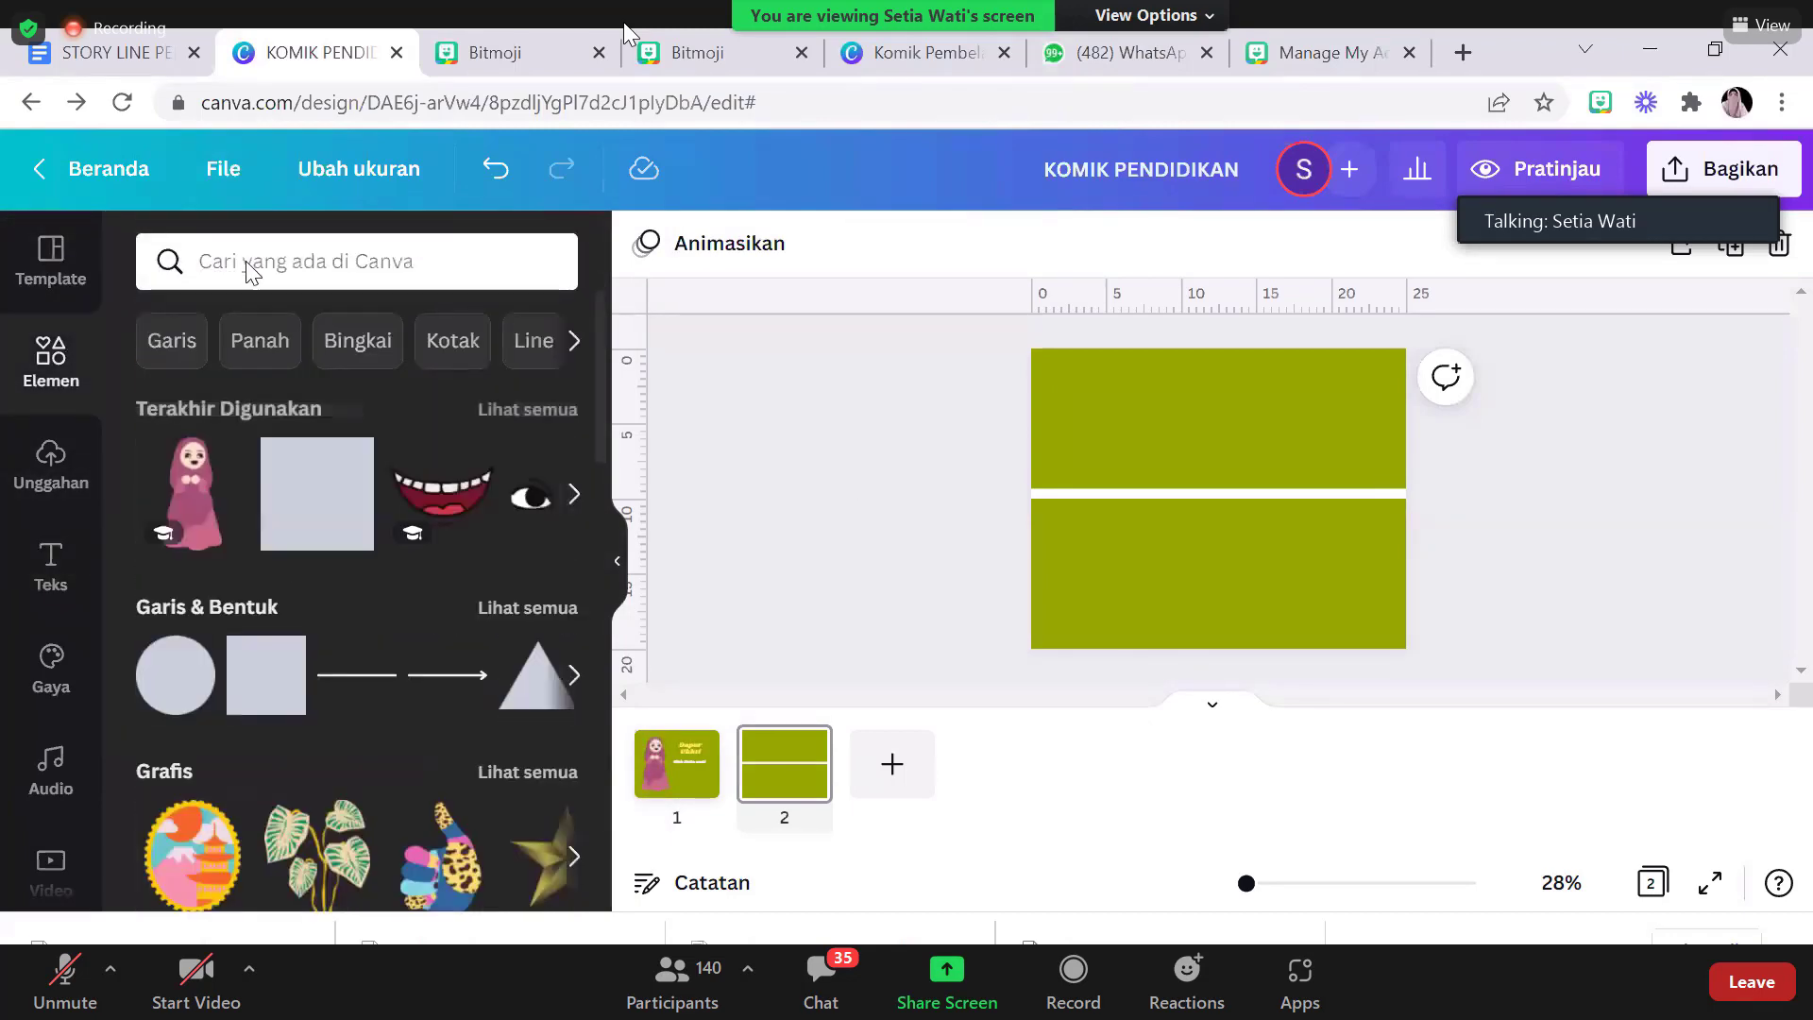
left_click(252, 264)
type("dapur")
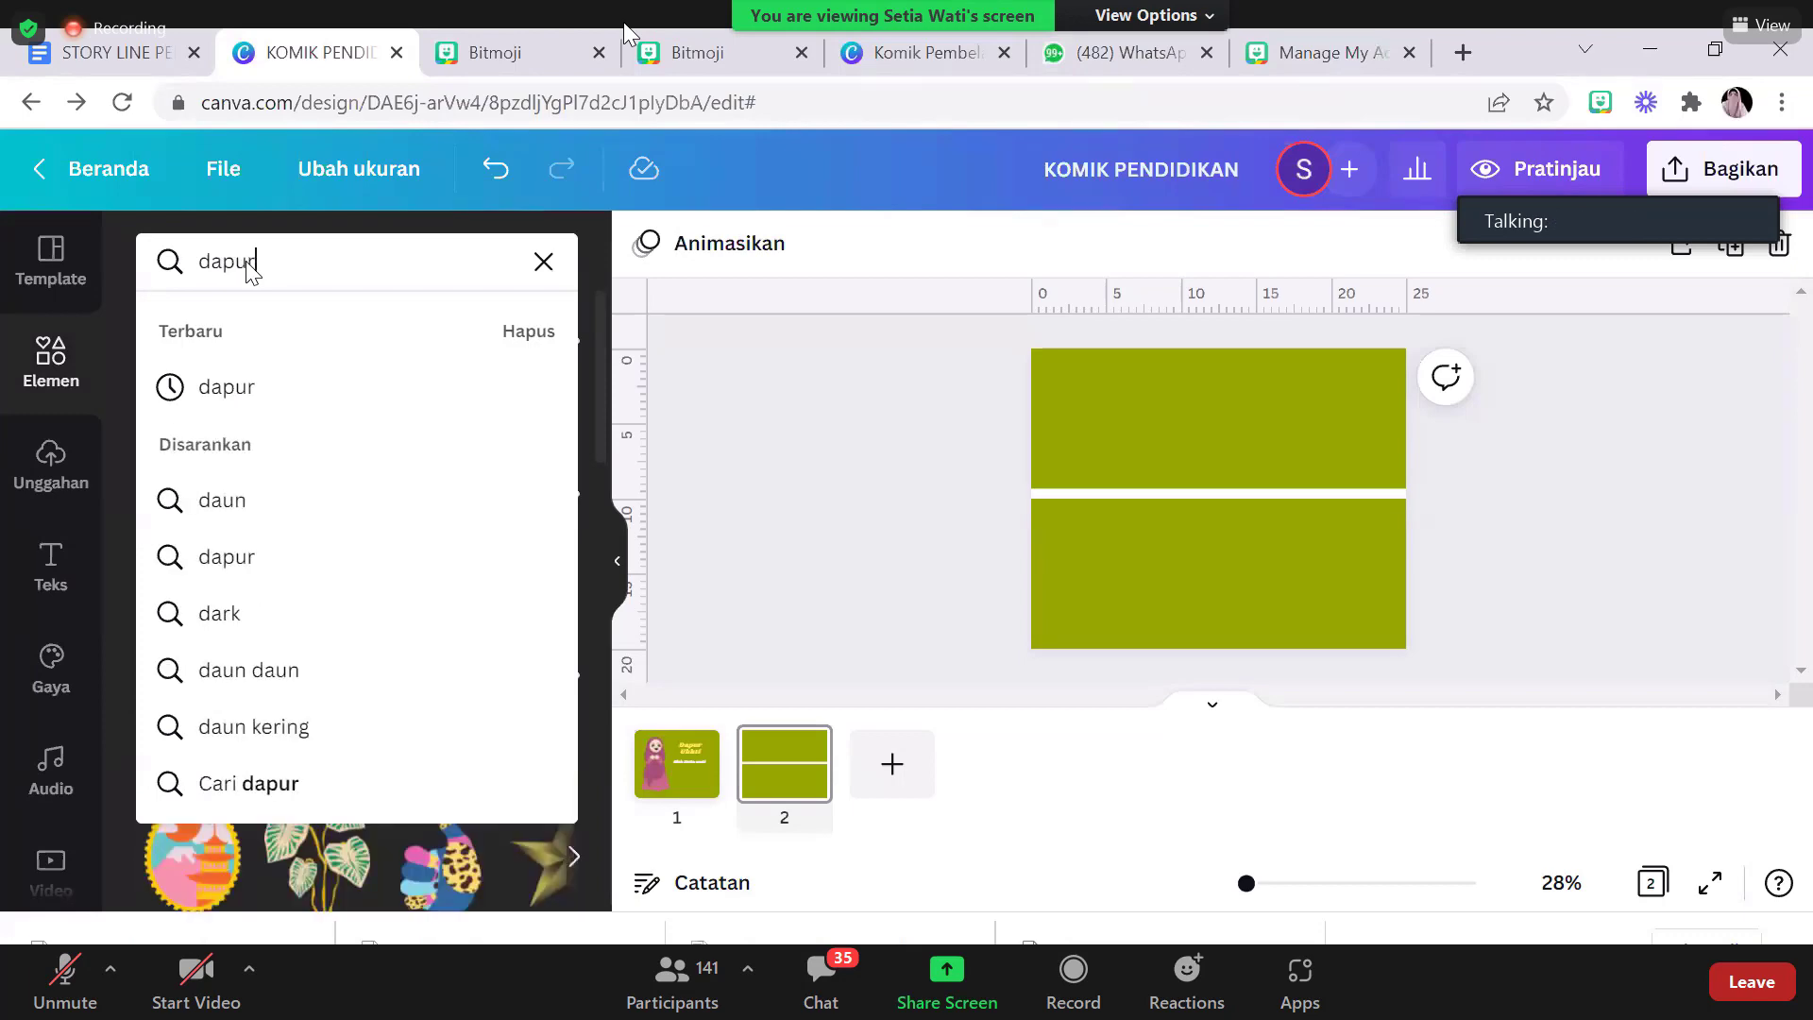
left_click(281, 401)
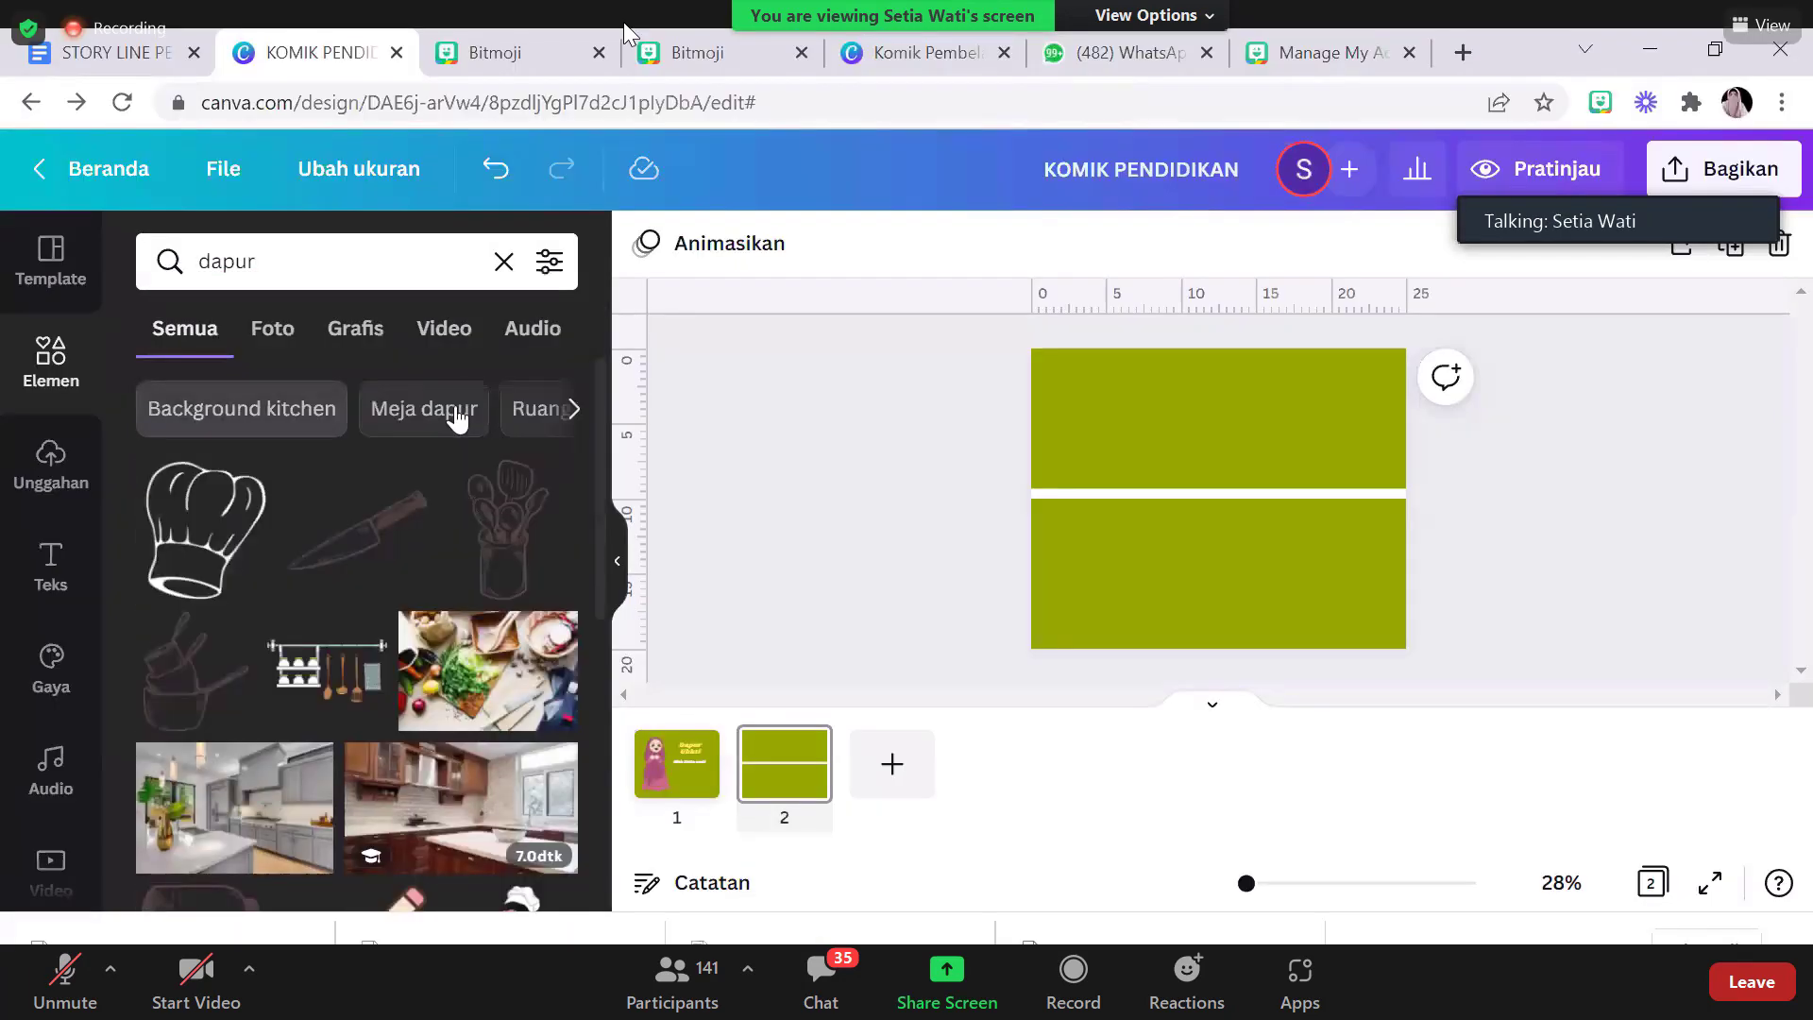
left_click(345, 350)
scroll(619, 593, "down", 3)
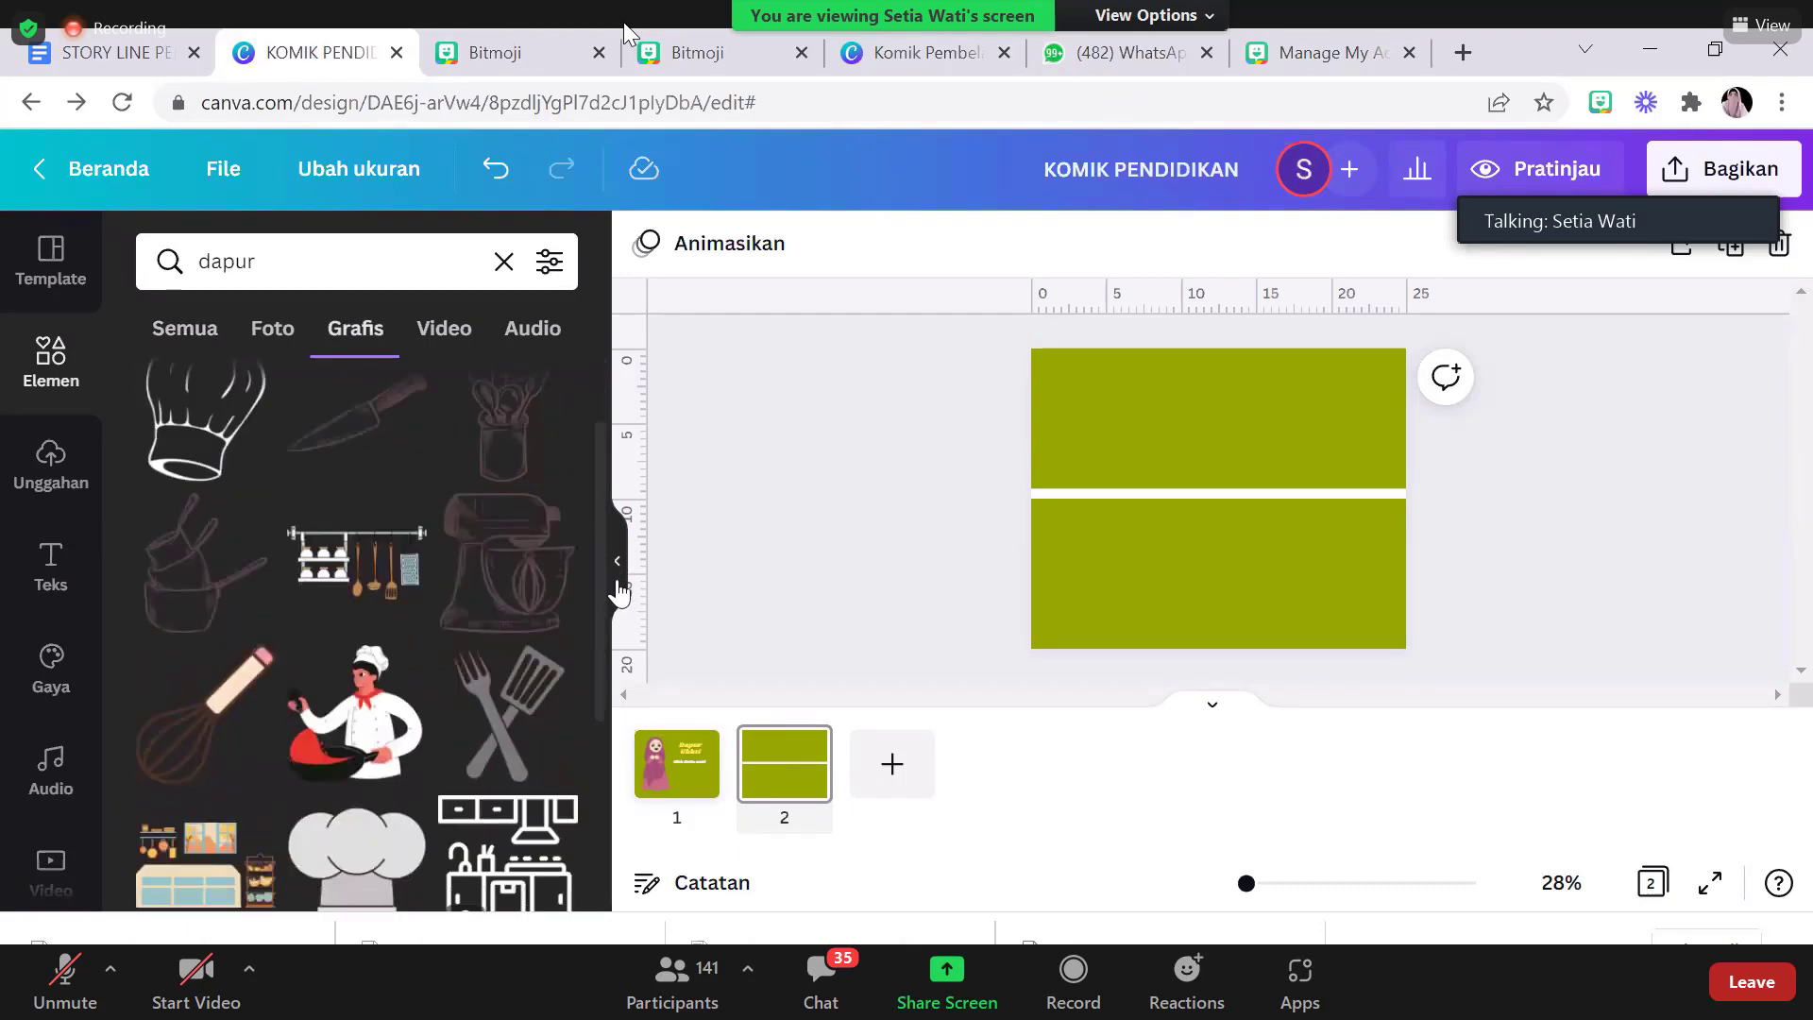
scroll(619, 593, "down", 10)
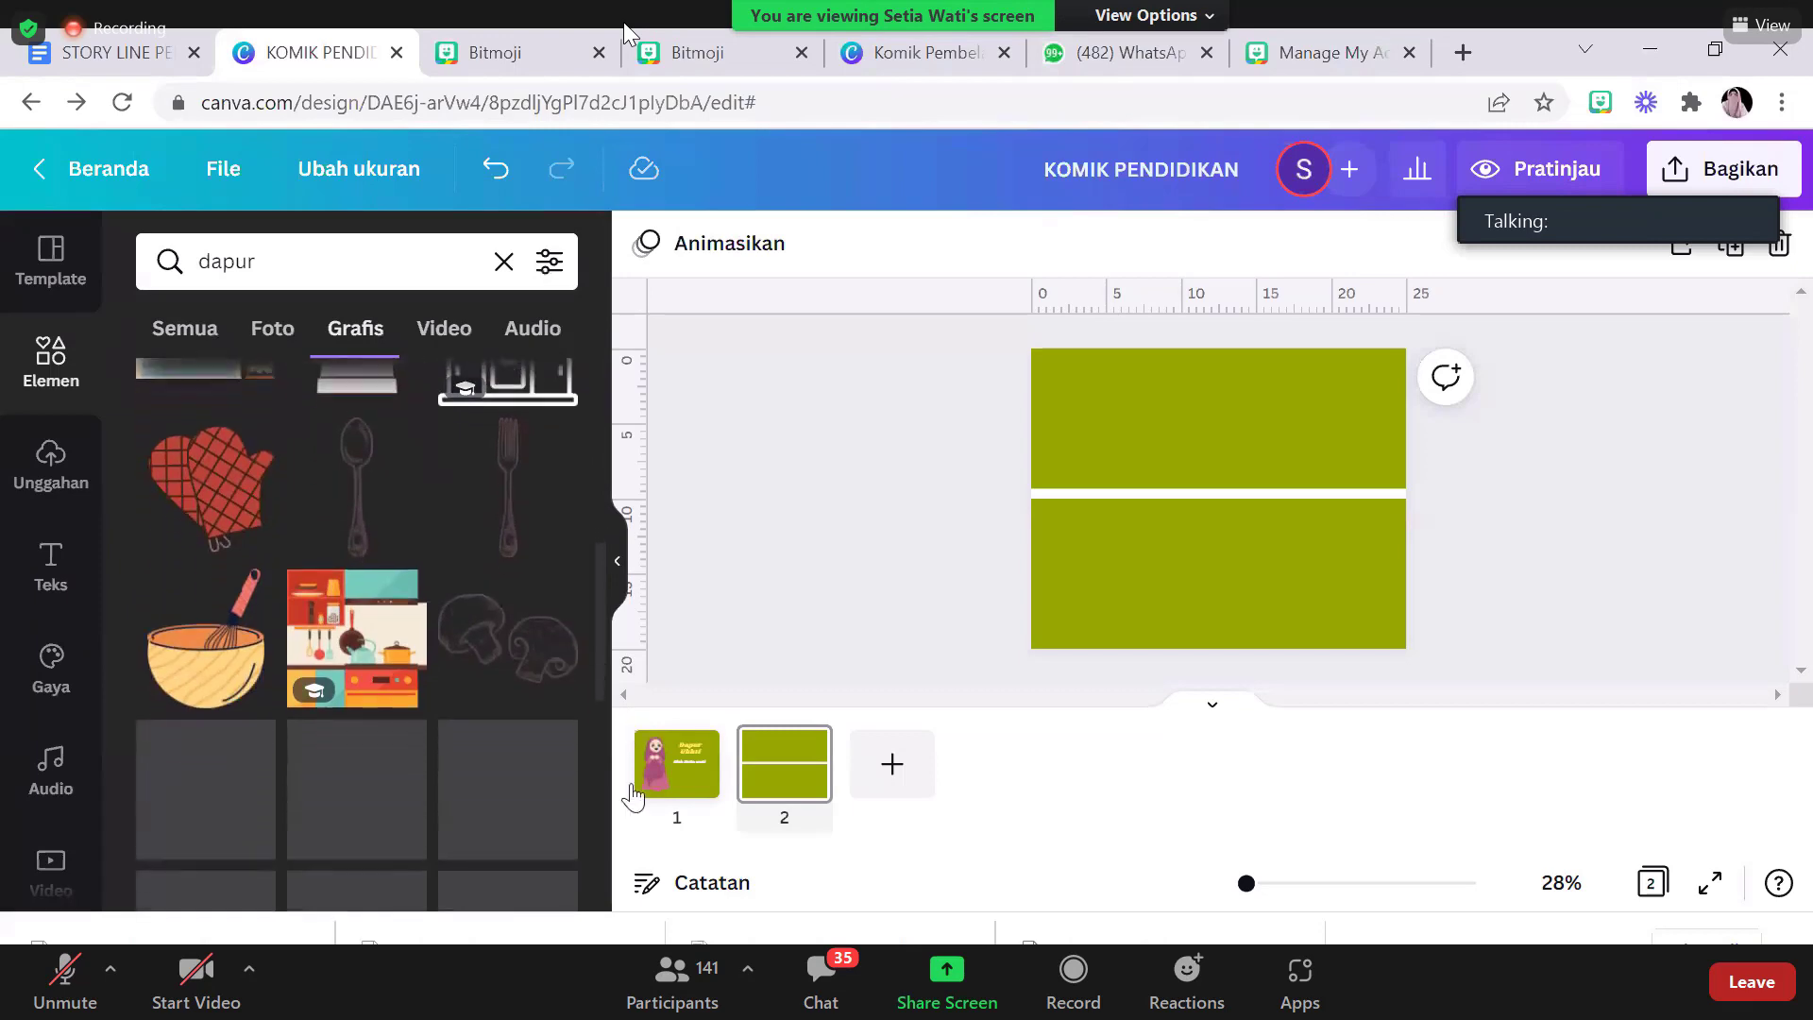
scroll(236, 566, "up", 4)
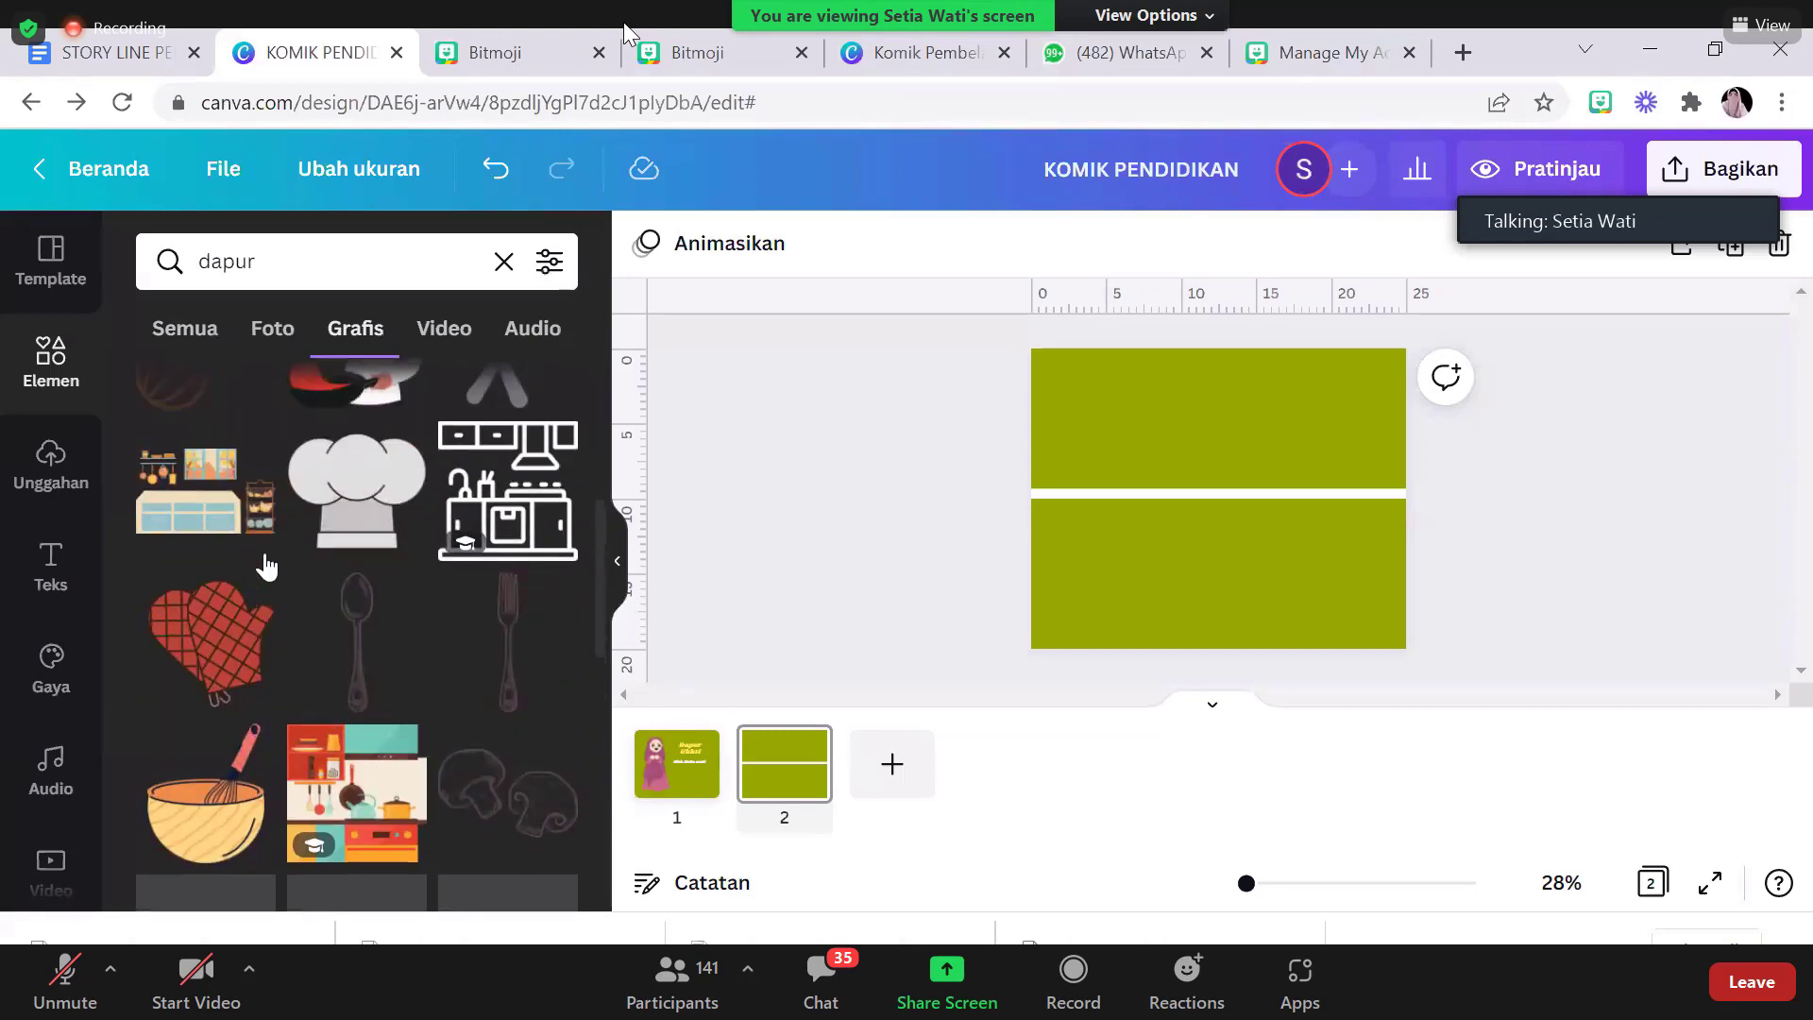
left_click(203, 652)
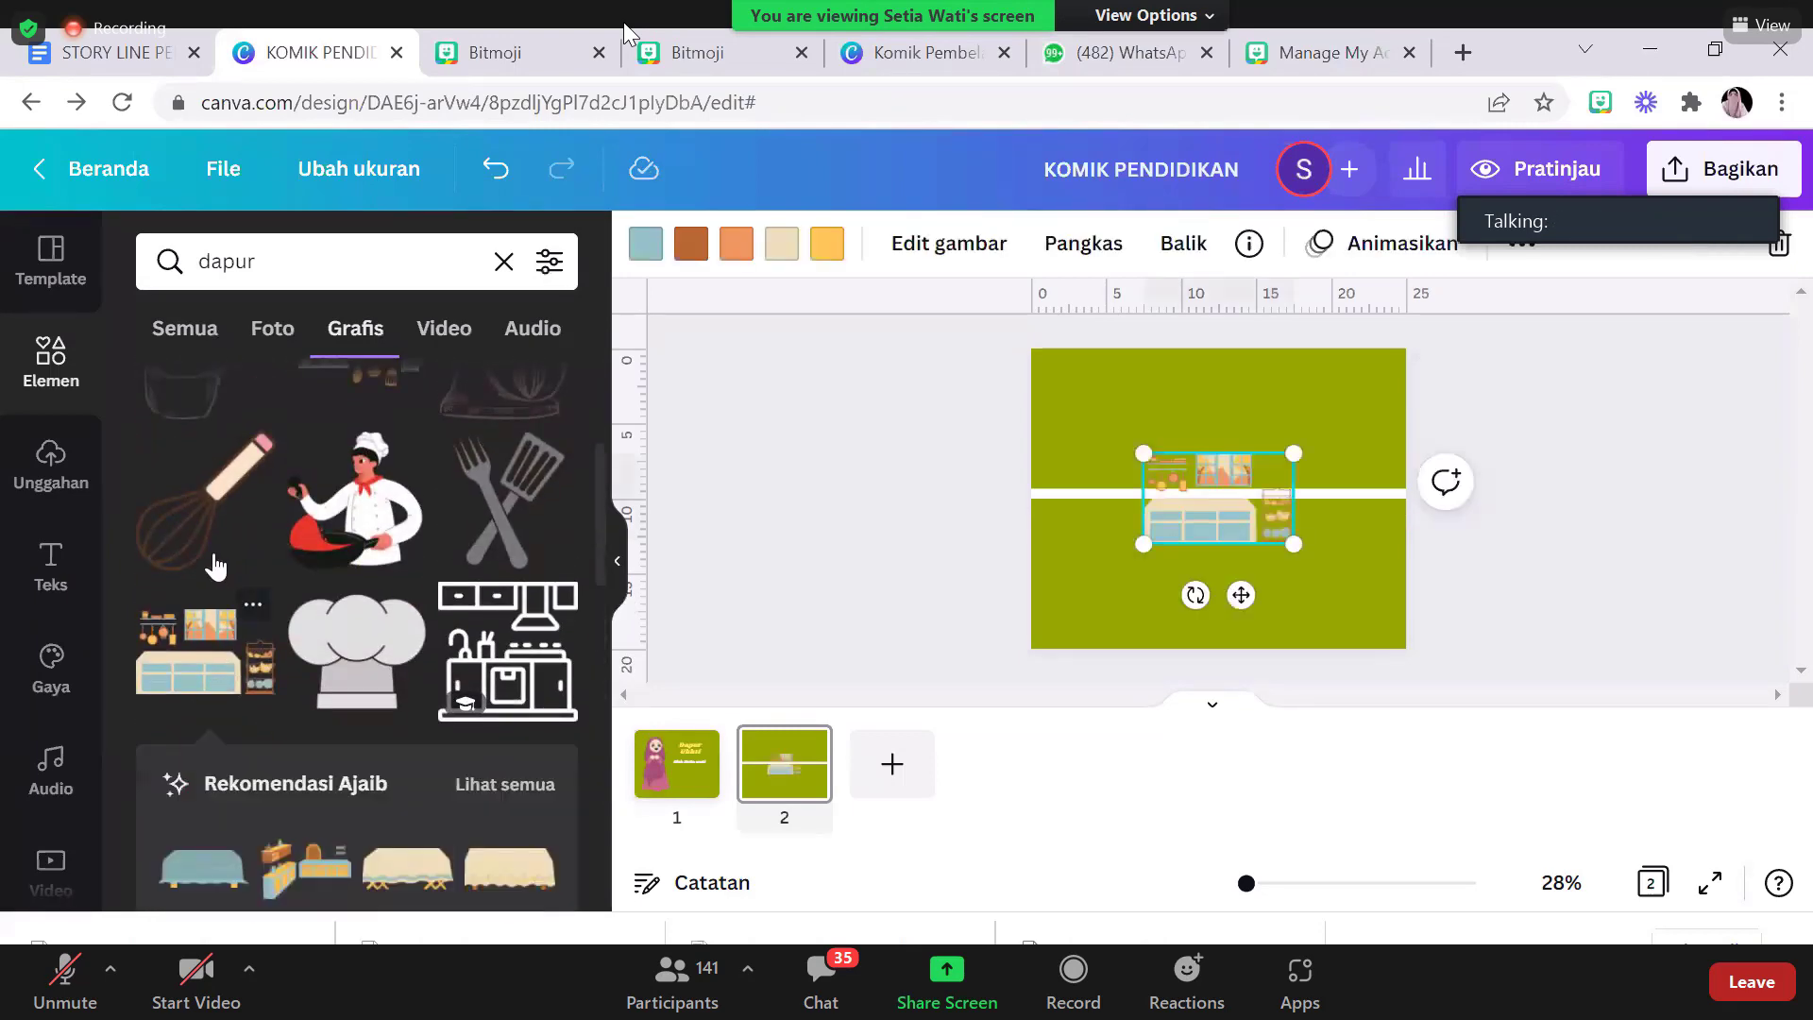
Move the kitchen illustration to the upper green panel's top-right corner, enlarge it slightly, and nudge it into place
scroll(603, 530, "down", 3)
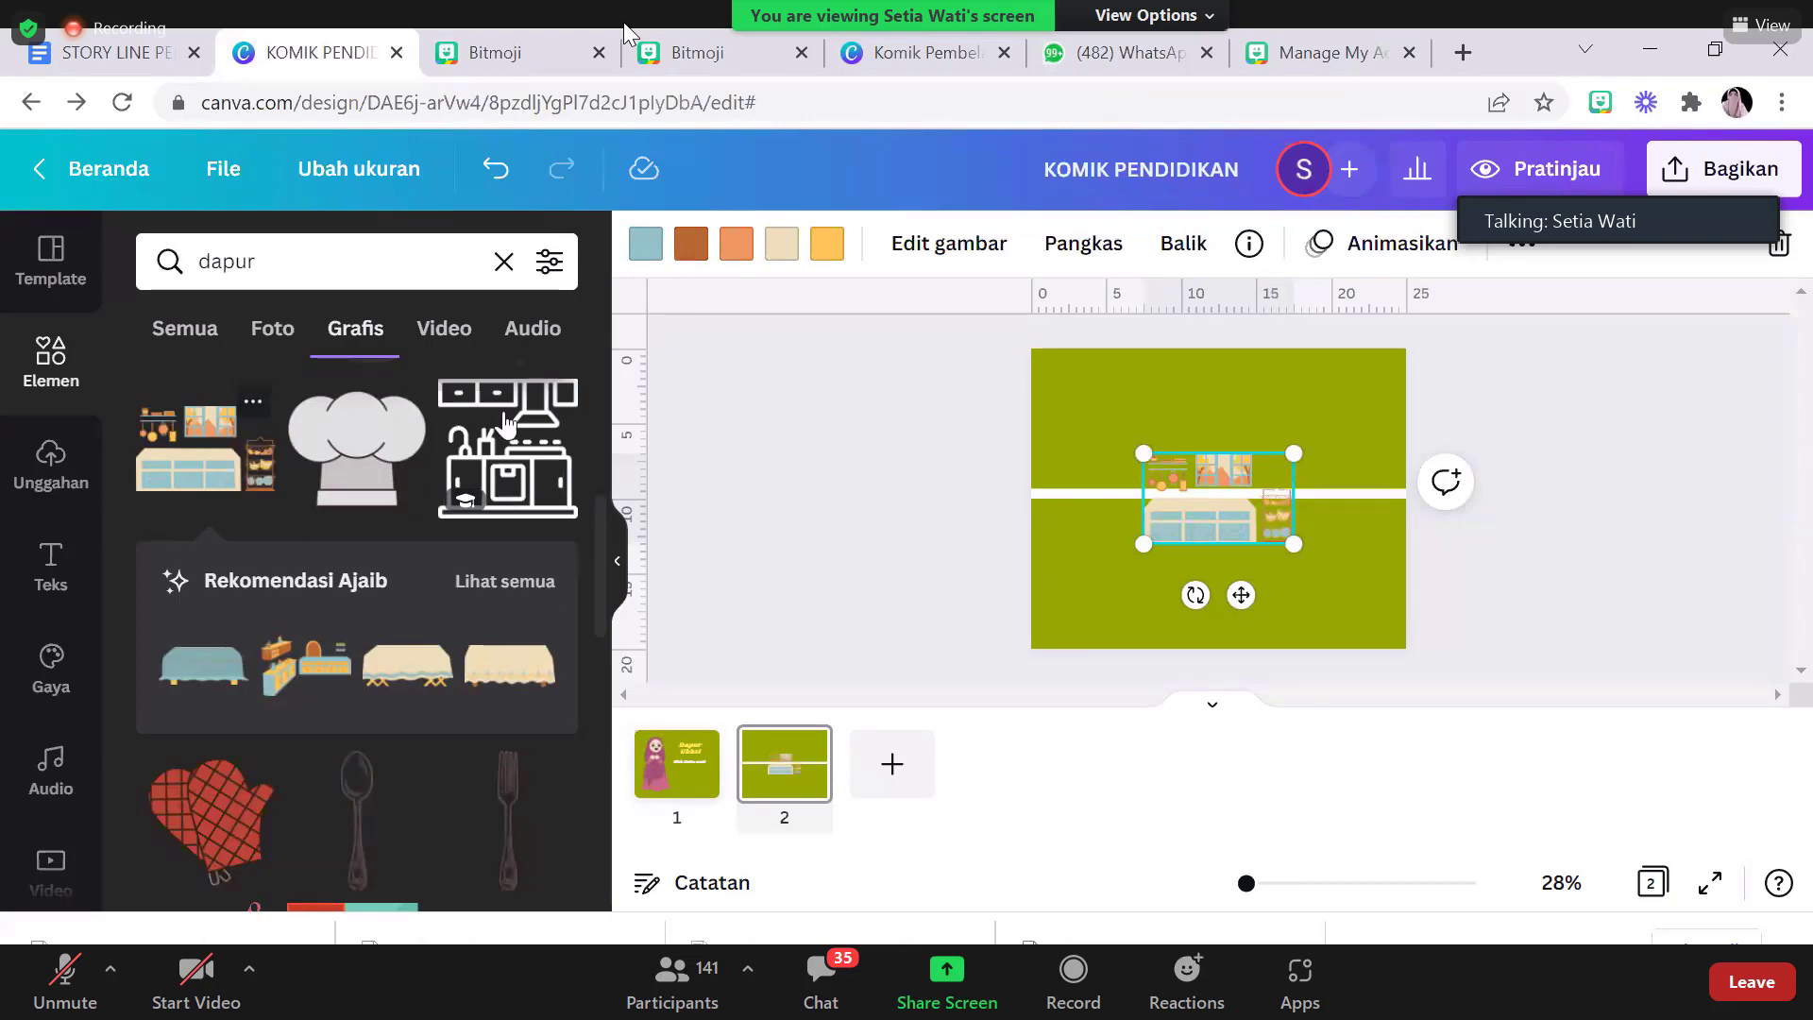
left_click_drag(1212, 534, 1308, 401)
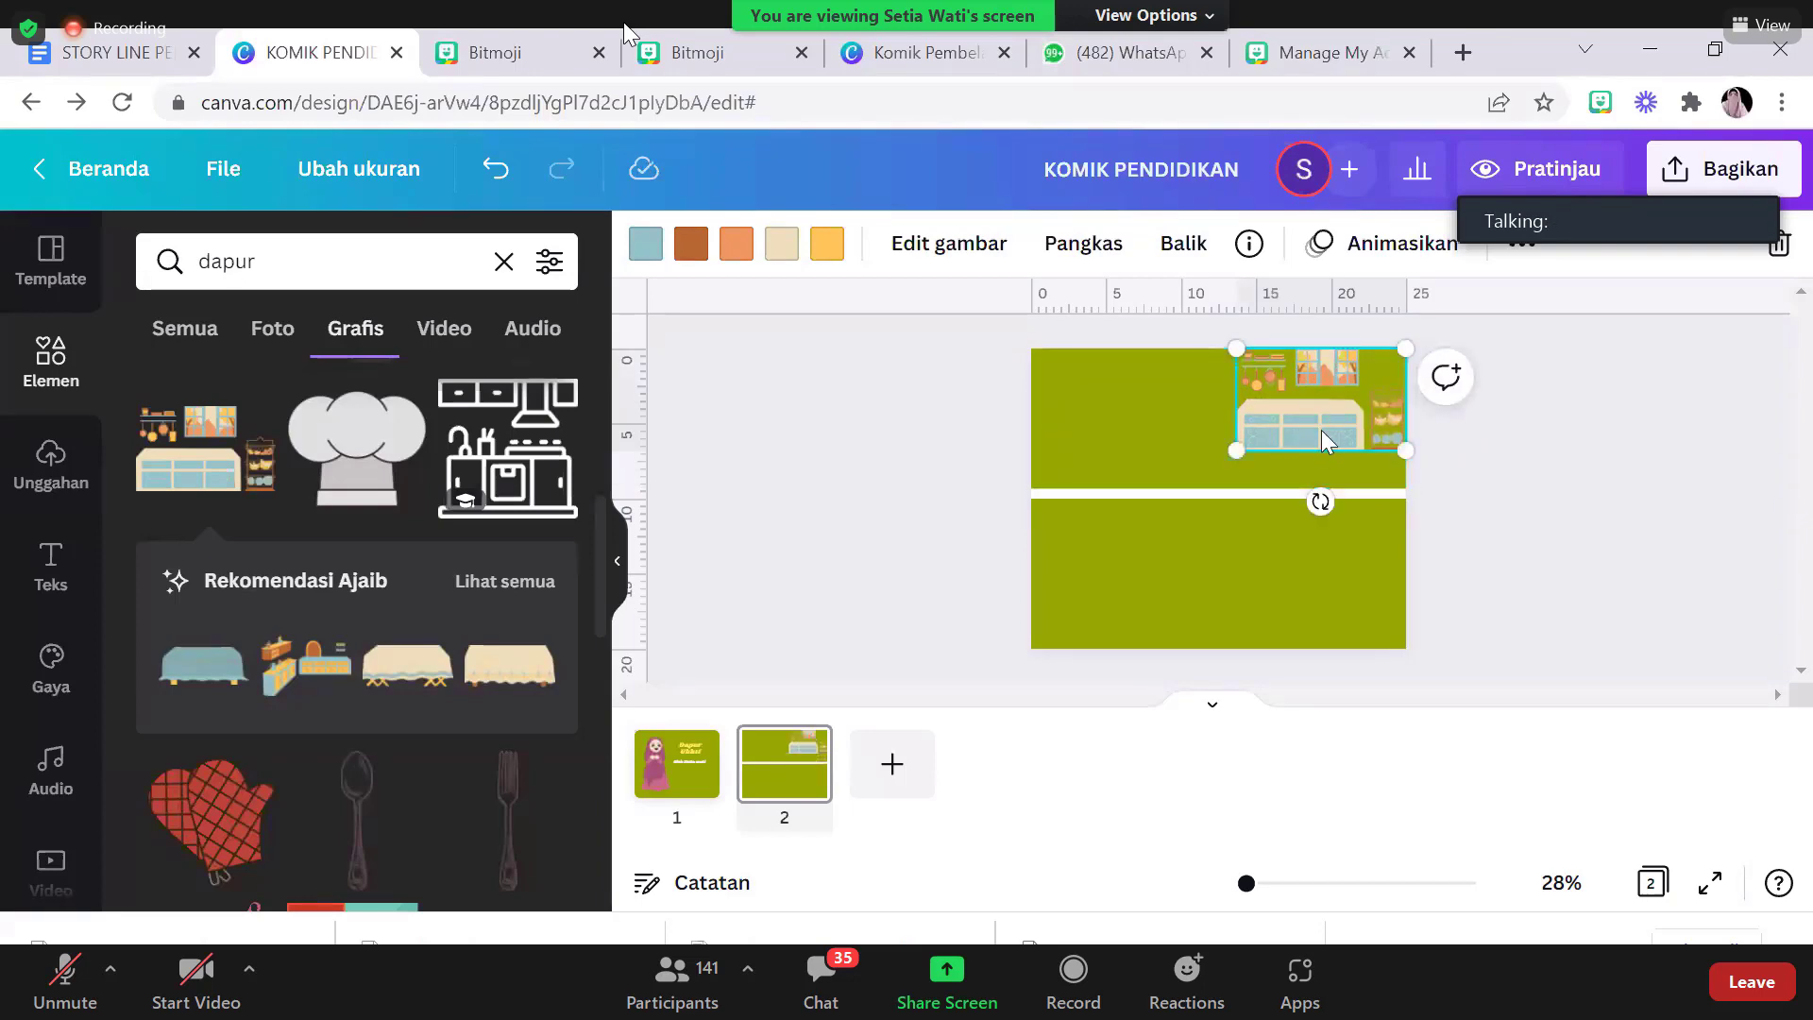
key("shift+Left")
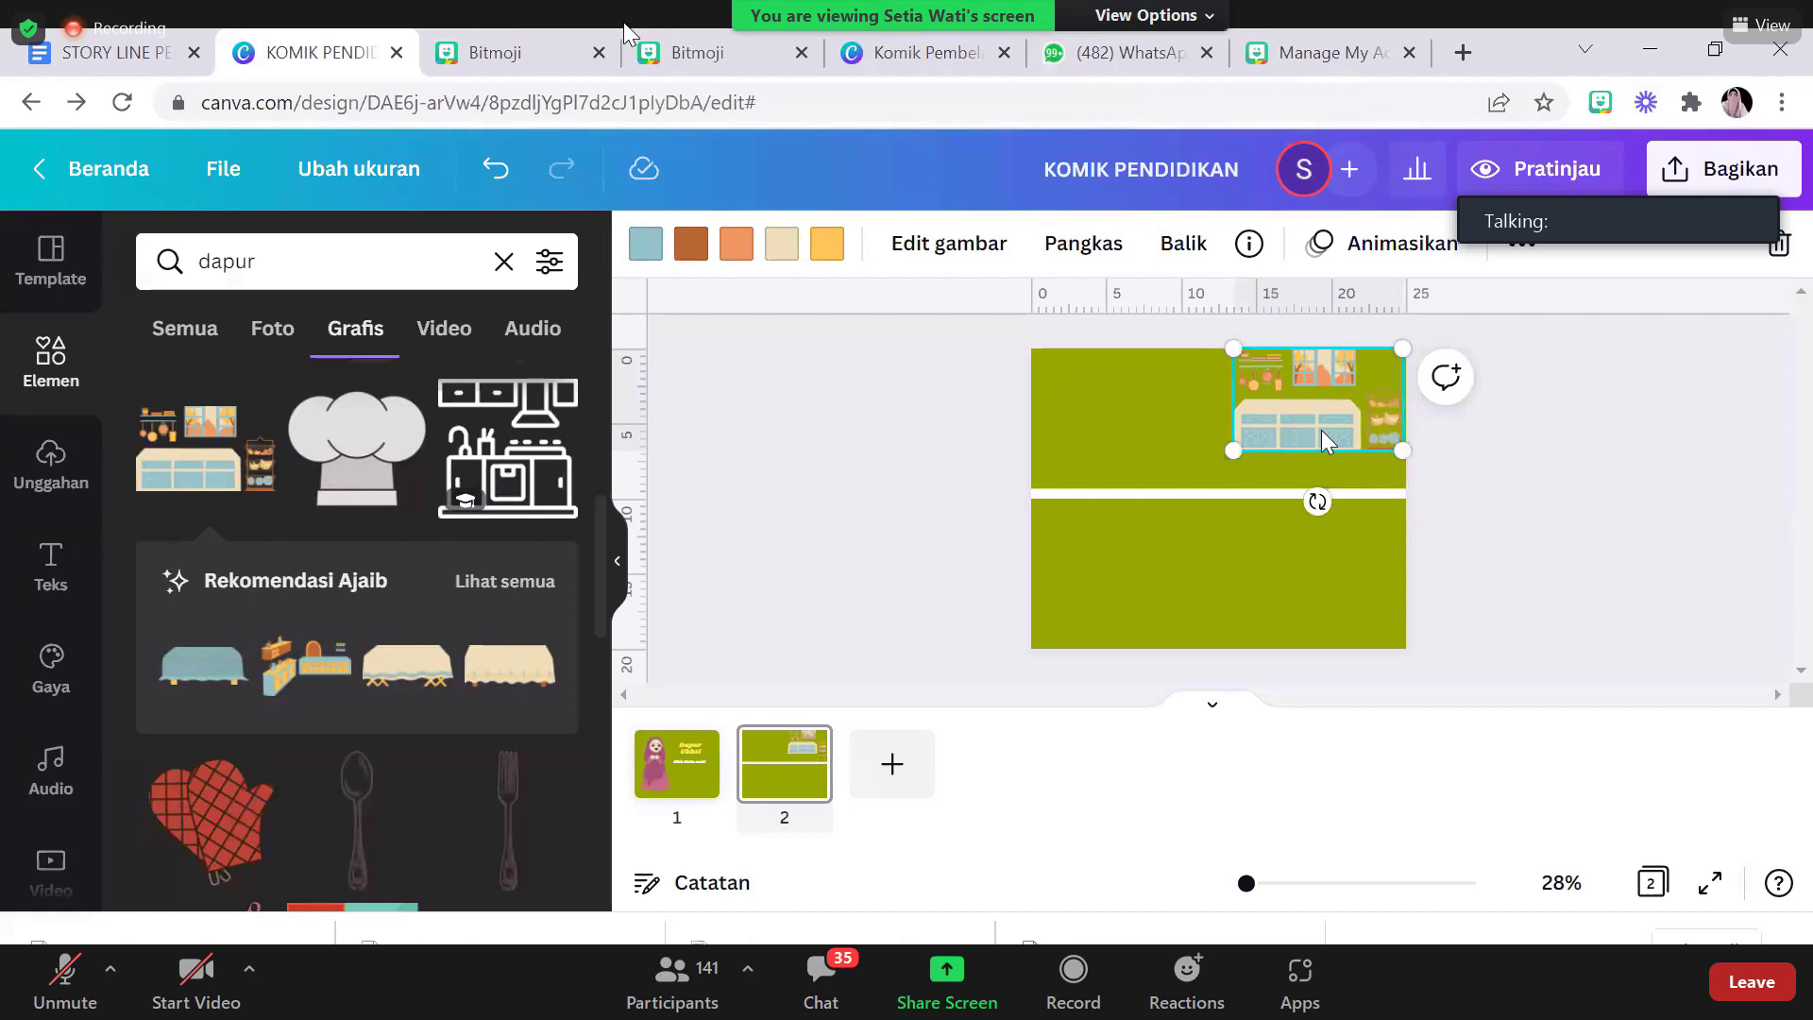
key("shift+Right")
key("shift+Right")
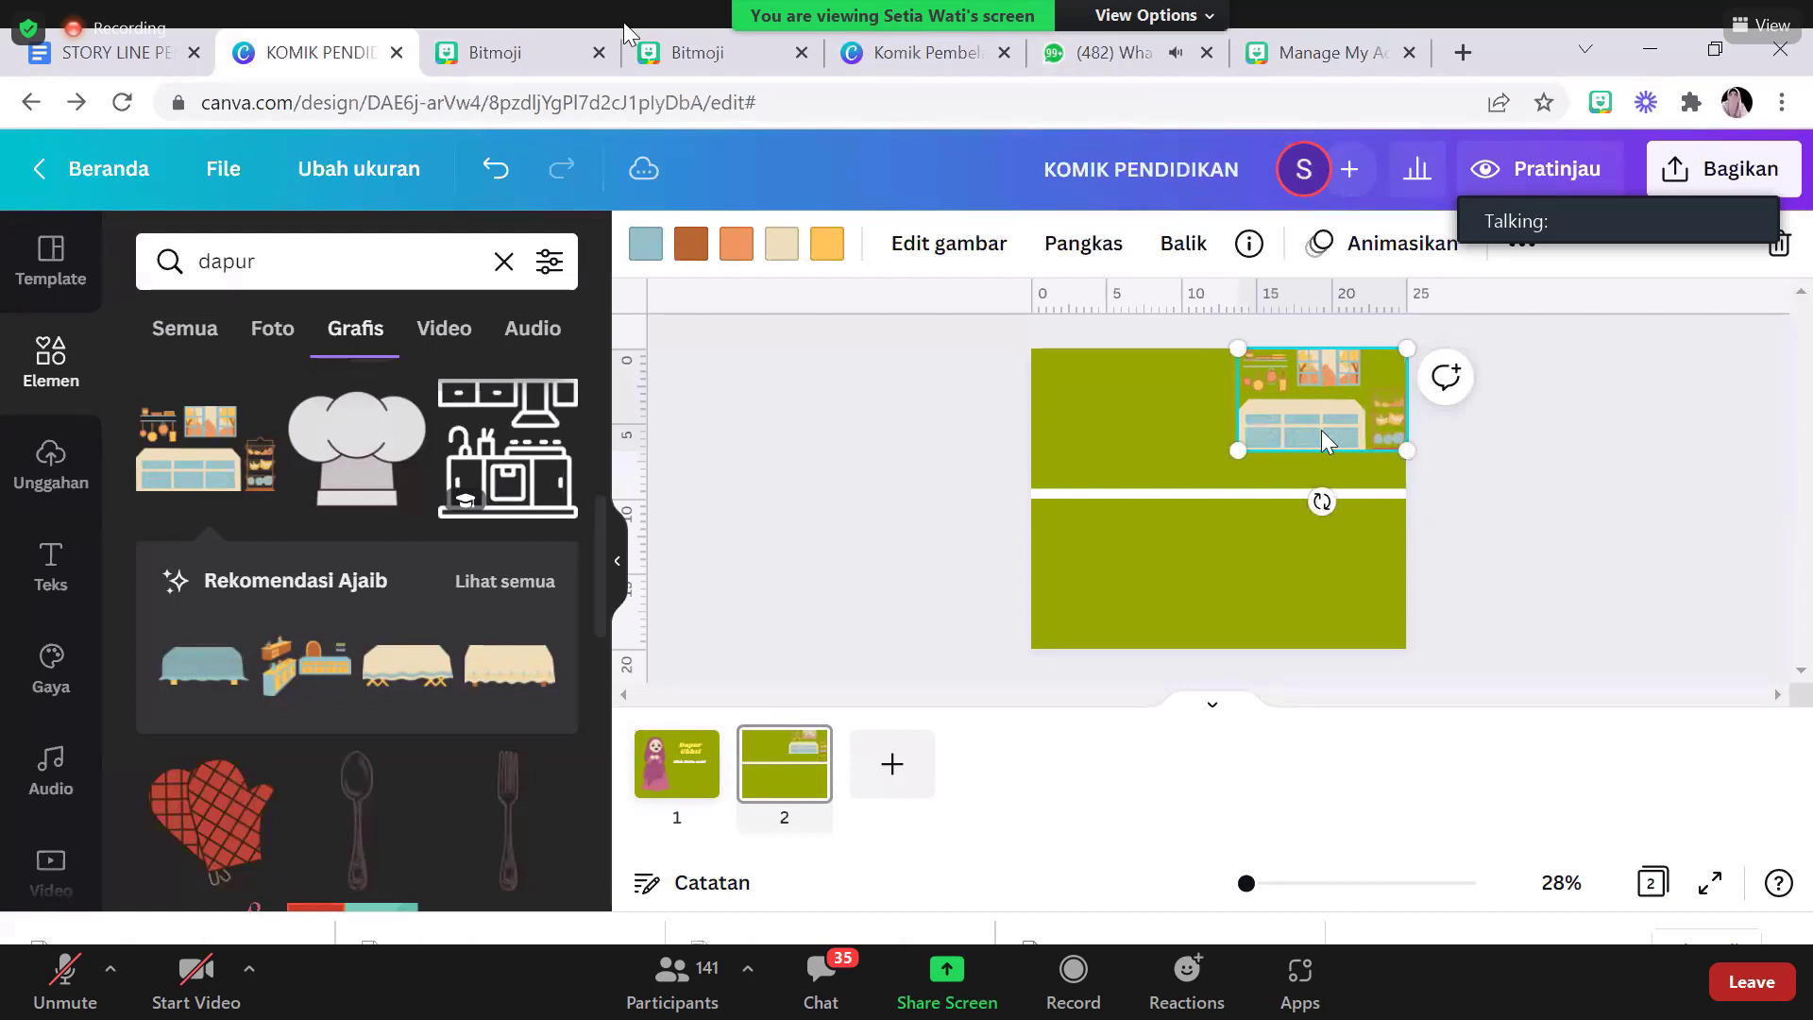
key("shift+Down")
left_click(1589, 462)
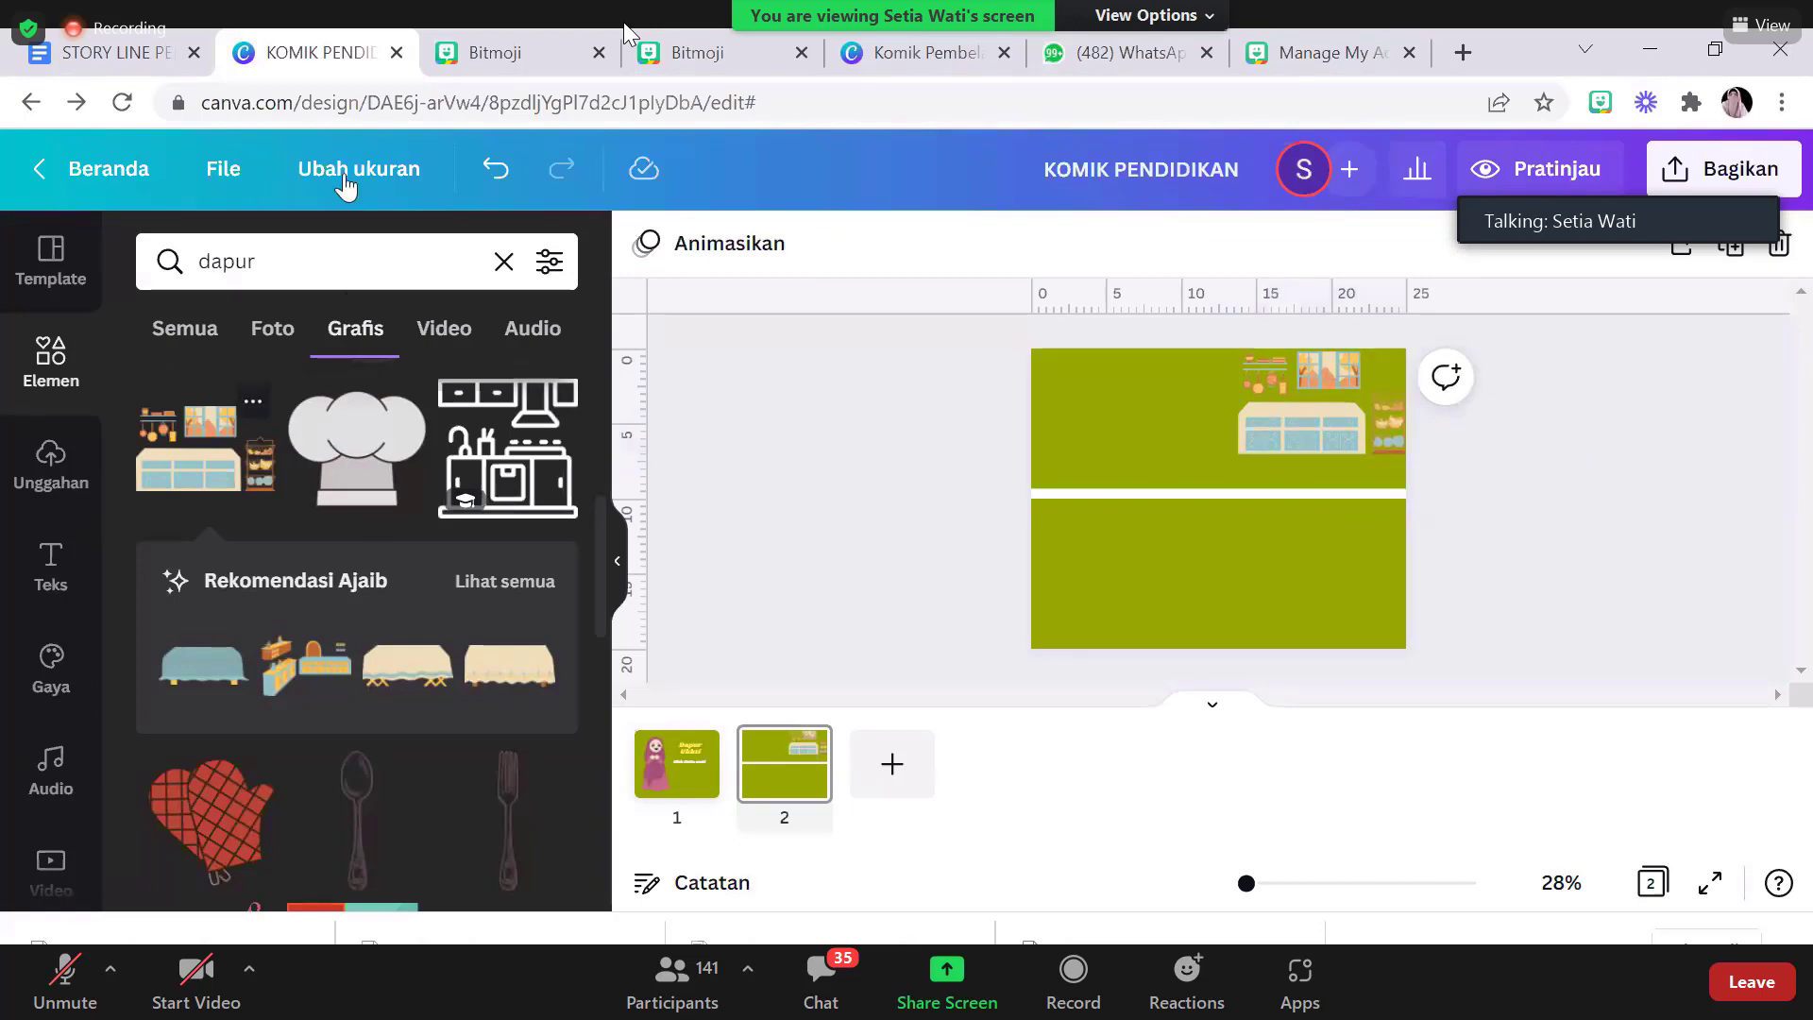
Recheck scene 2 in the Google Docs story line, then add the recently used hijab girl character to page 2 in Canva
left_click(130, 66)
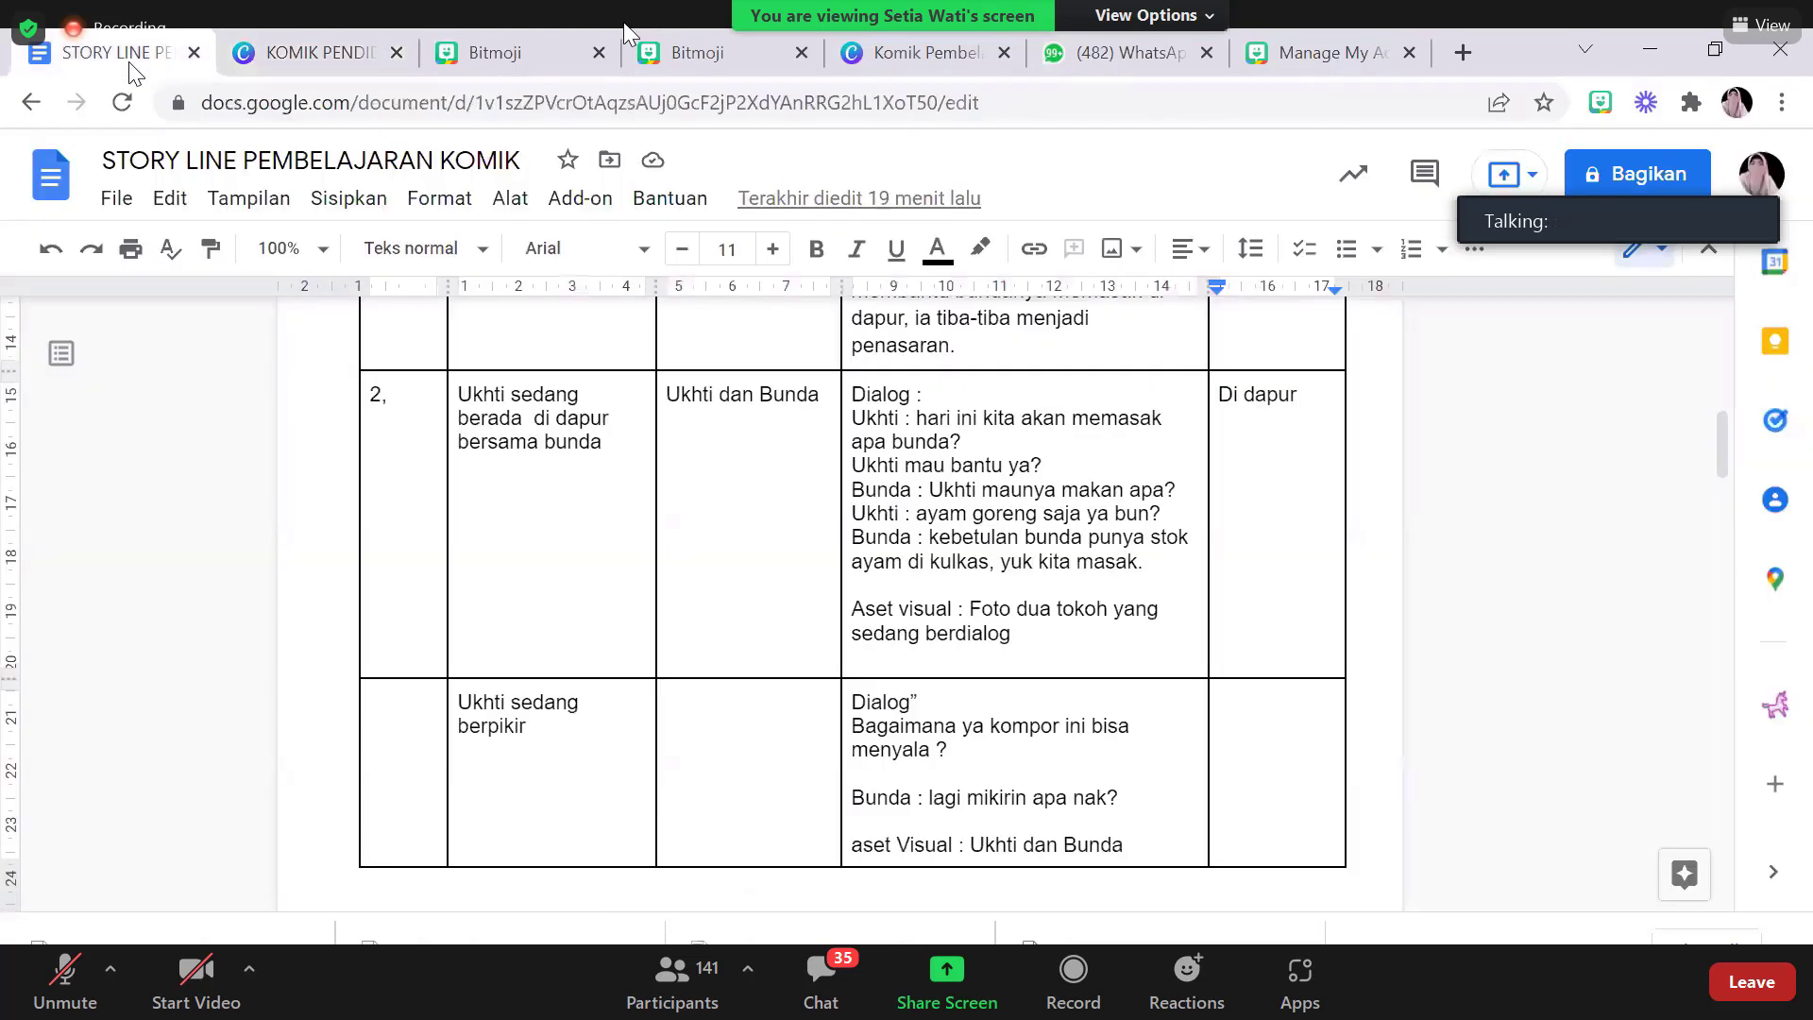
left_click(291, 66)
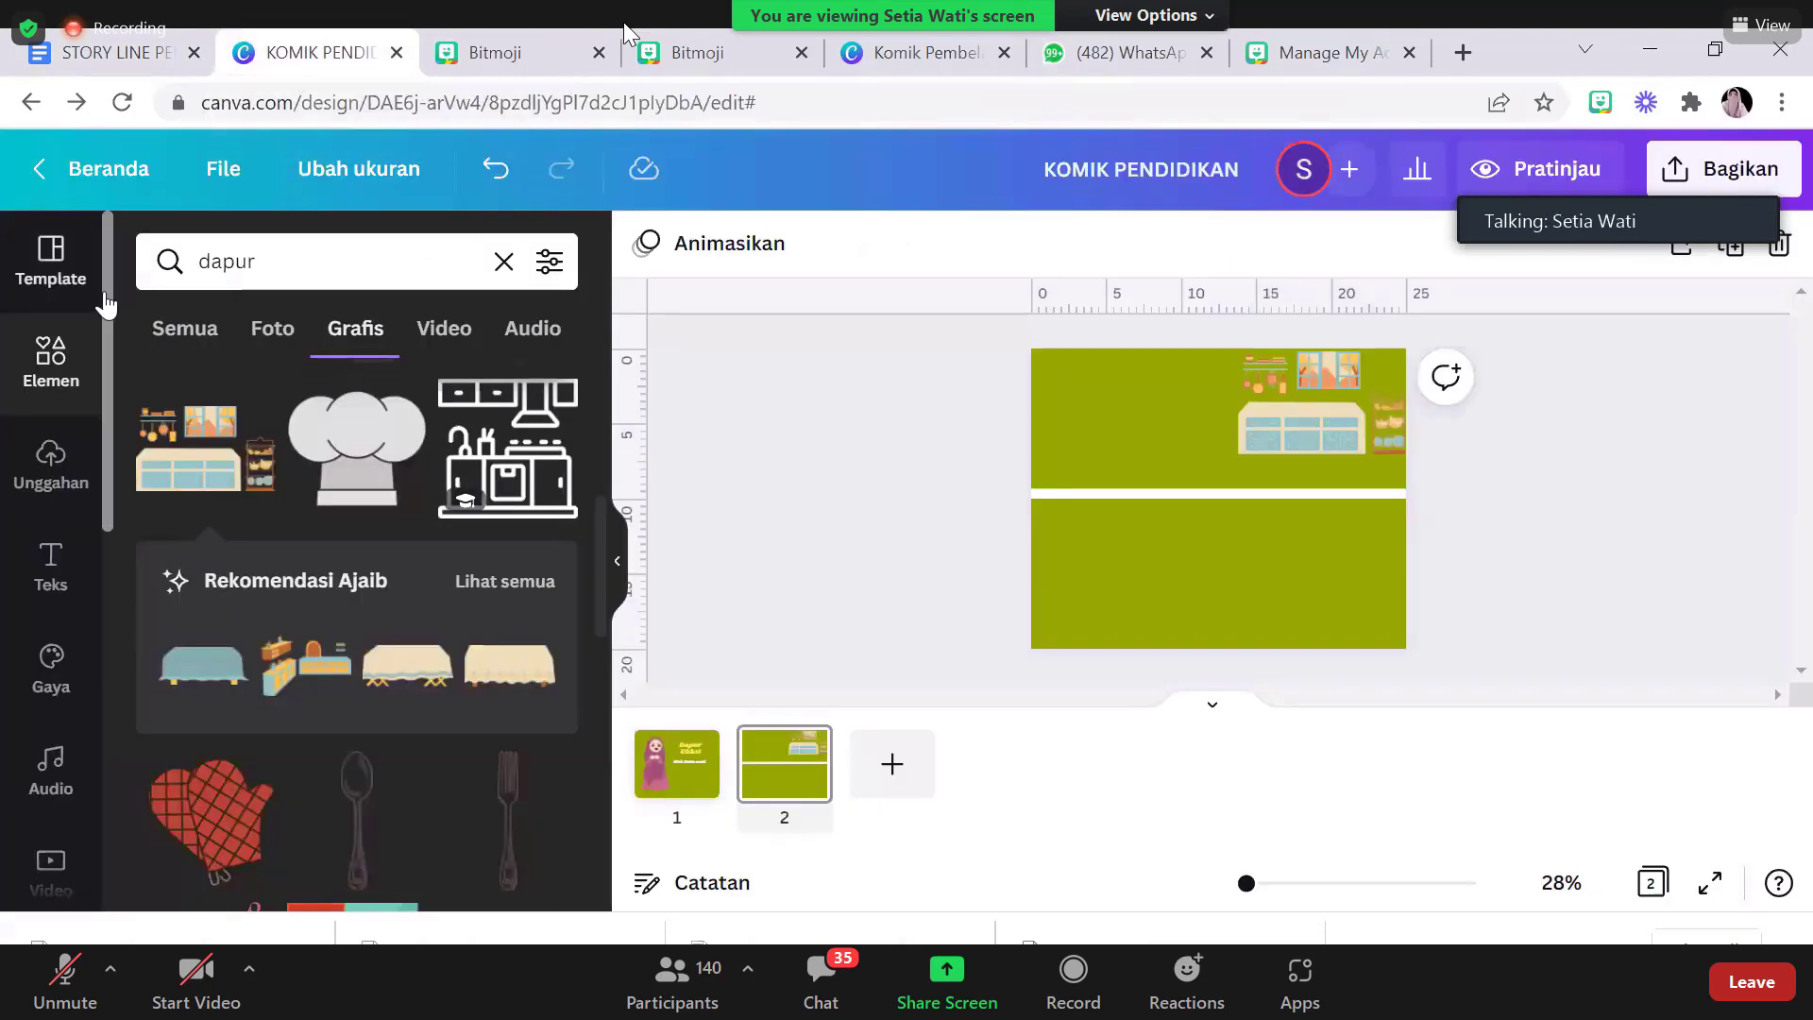
left_click(76, 373)
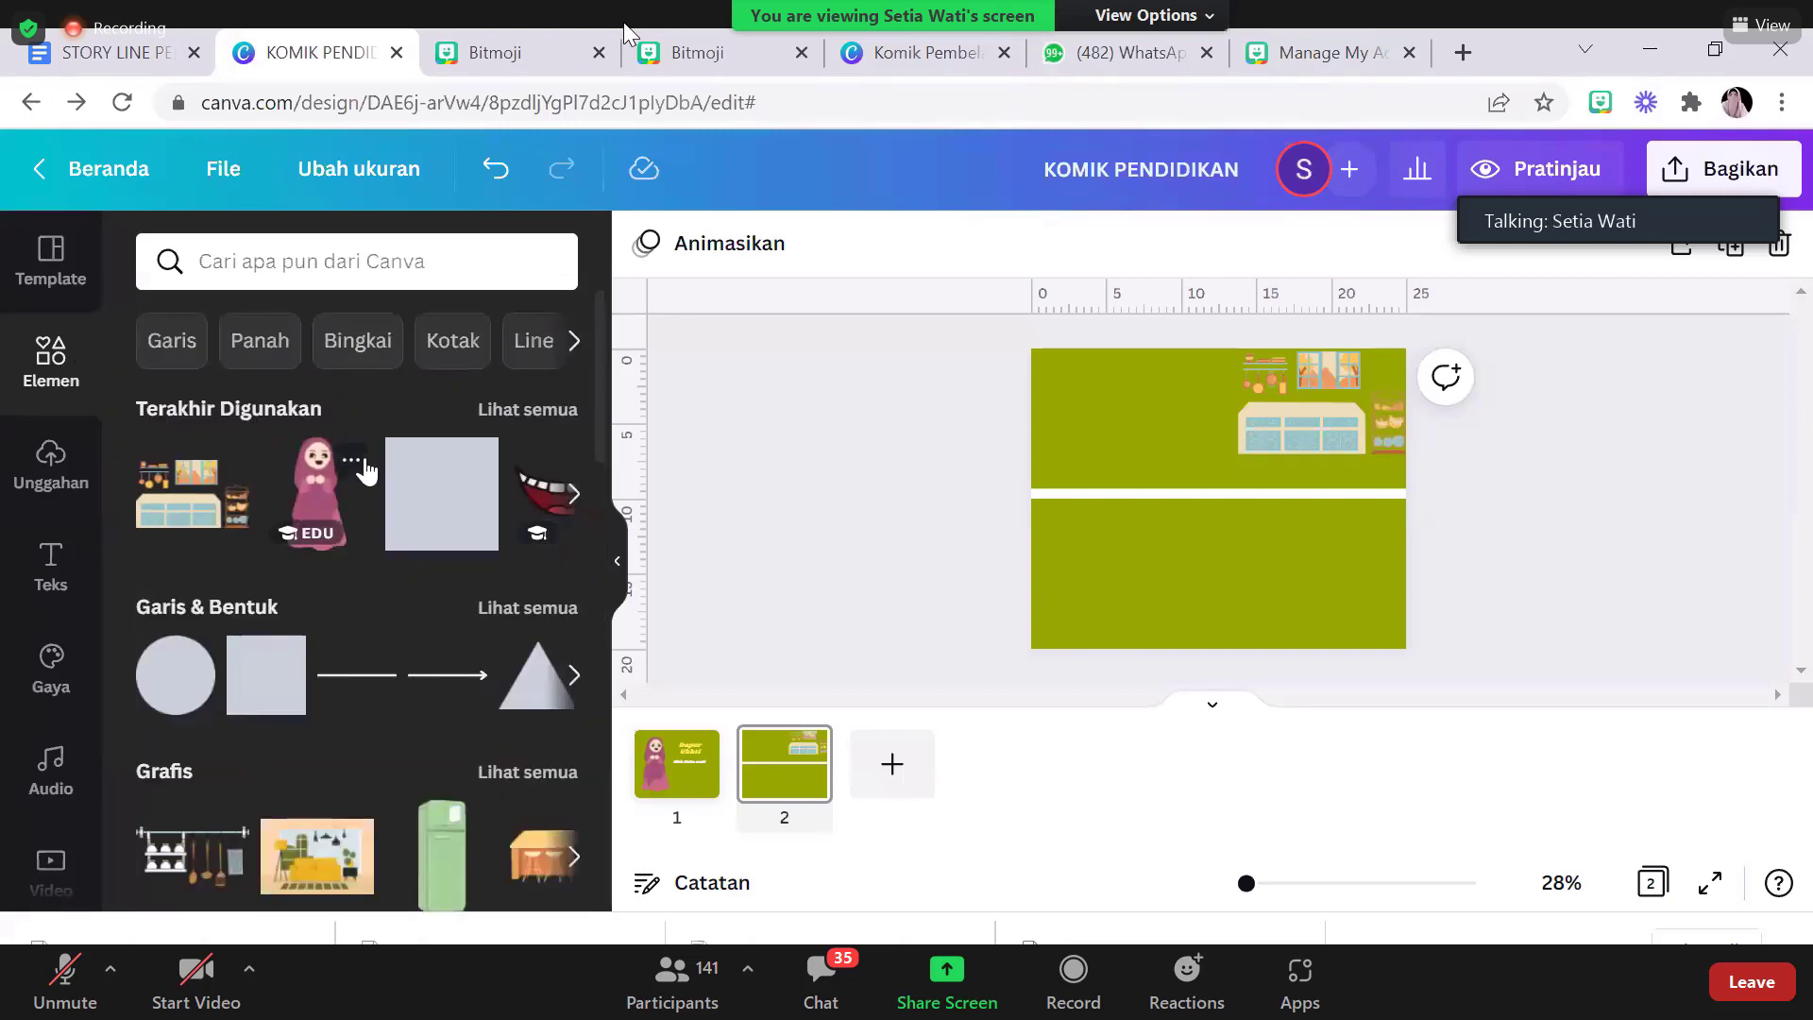
left_click(365, 472)
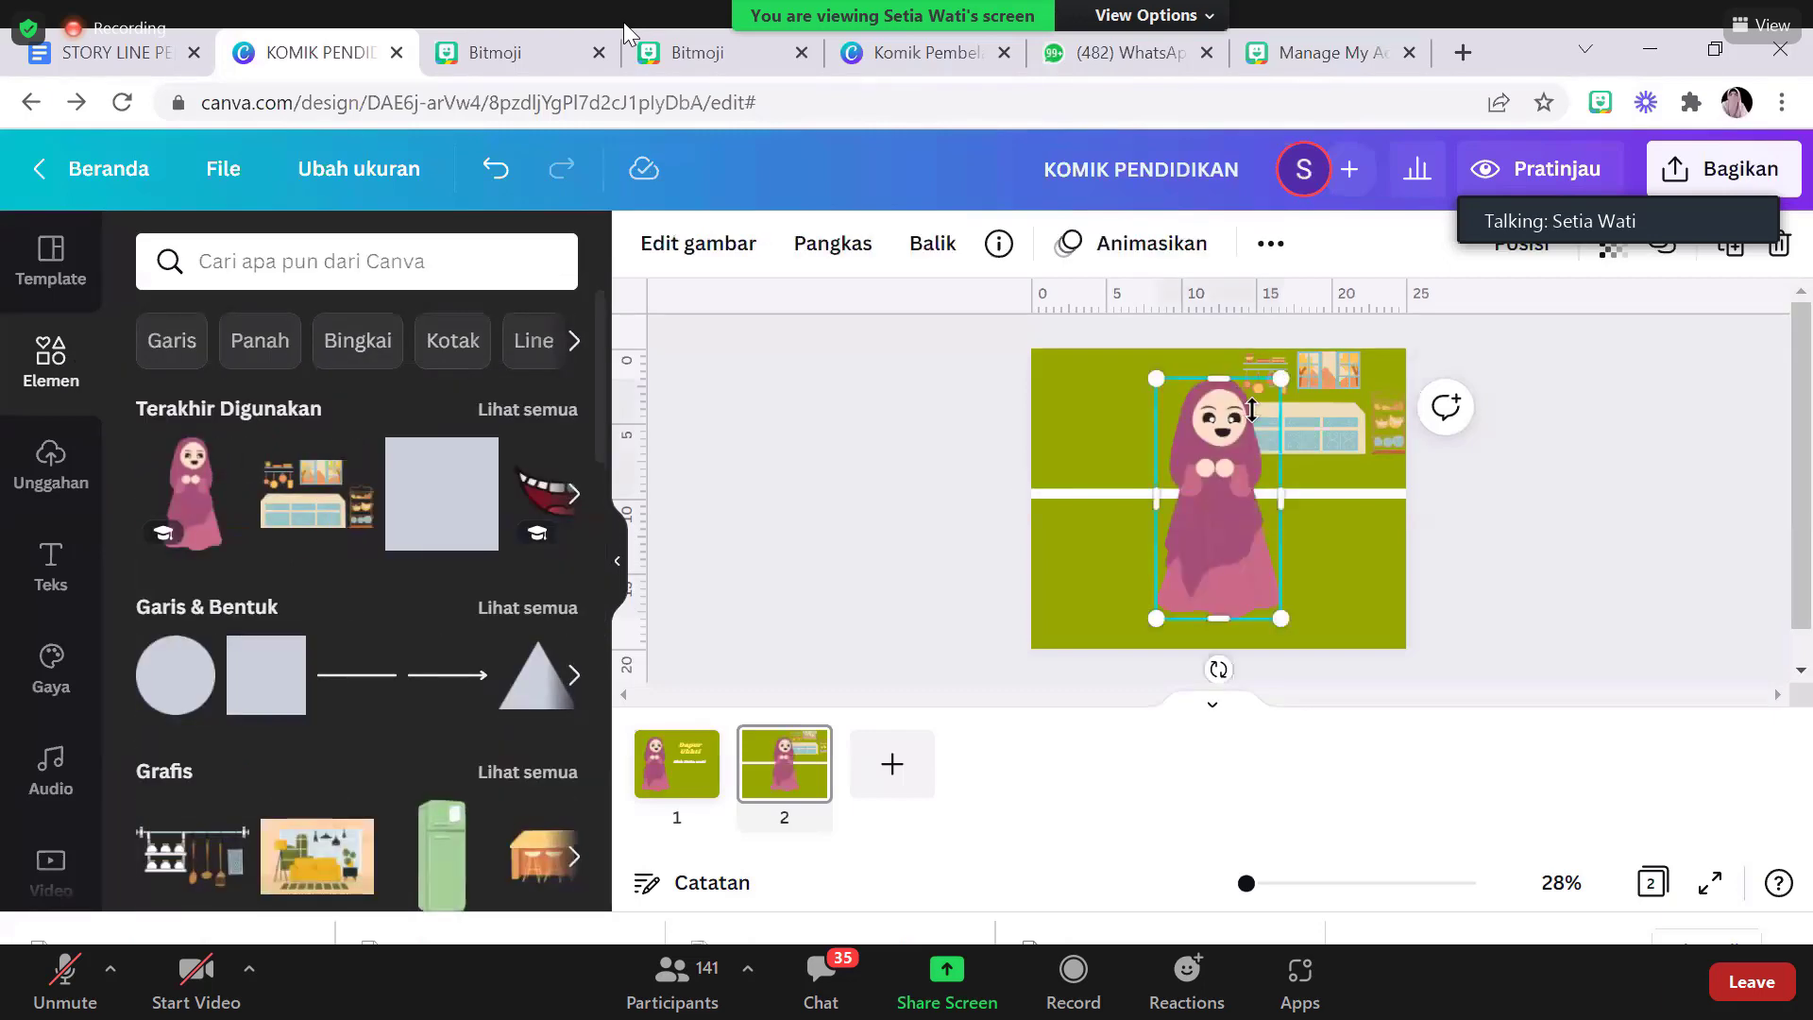
Shrink the veiled girl on page 2 and stand her at the left end of the upper comic panel
left_click_drag(1251, 410, 1065, 449)
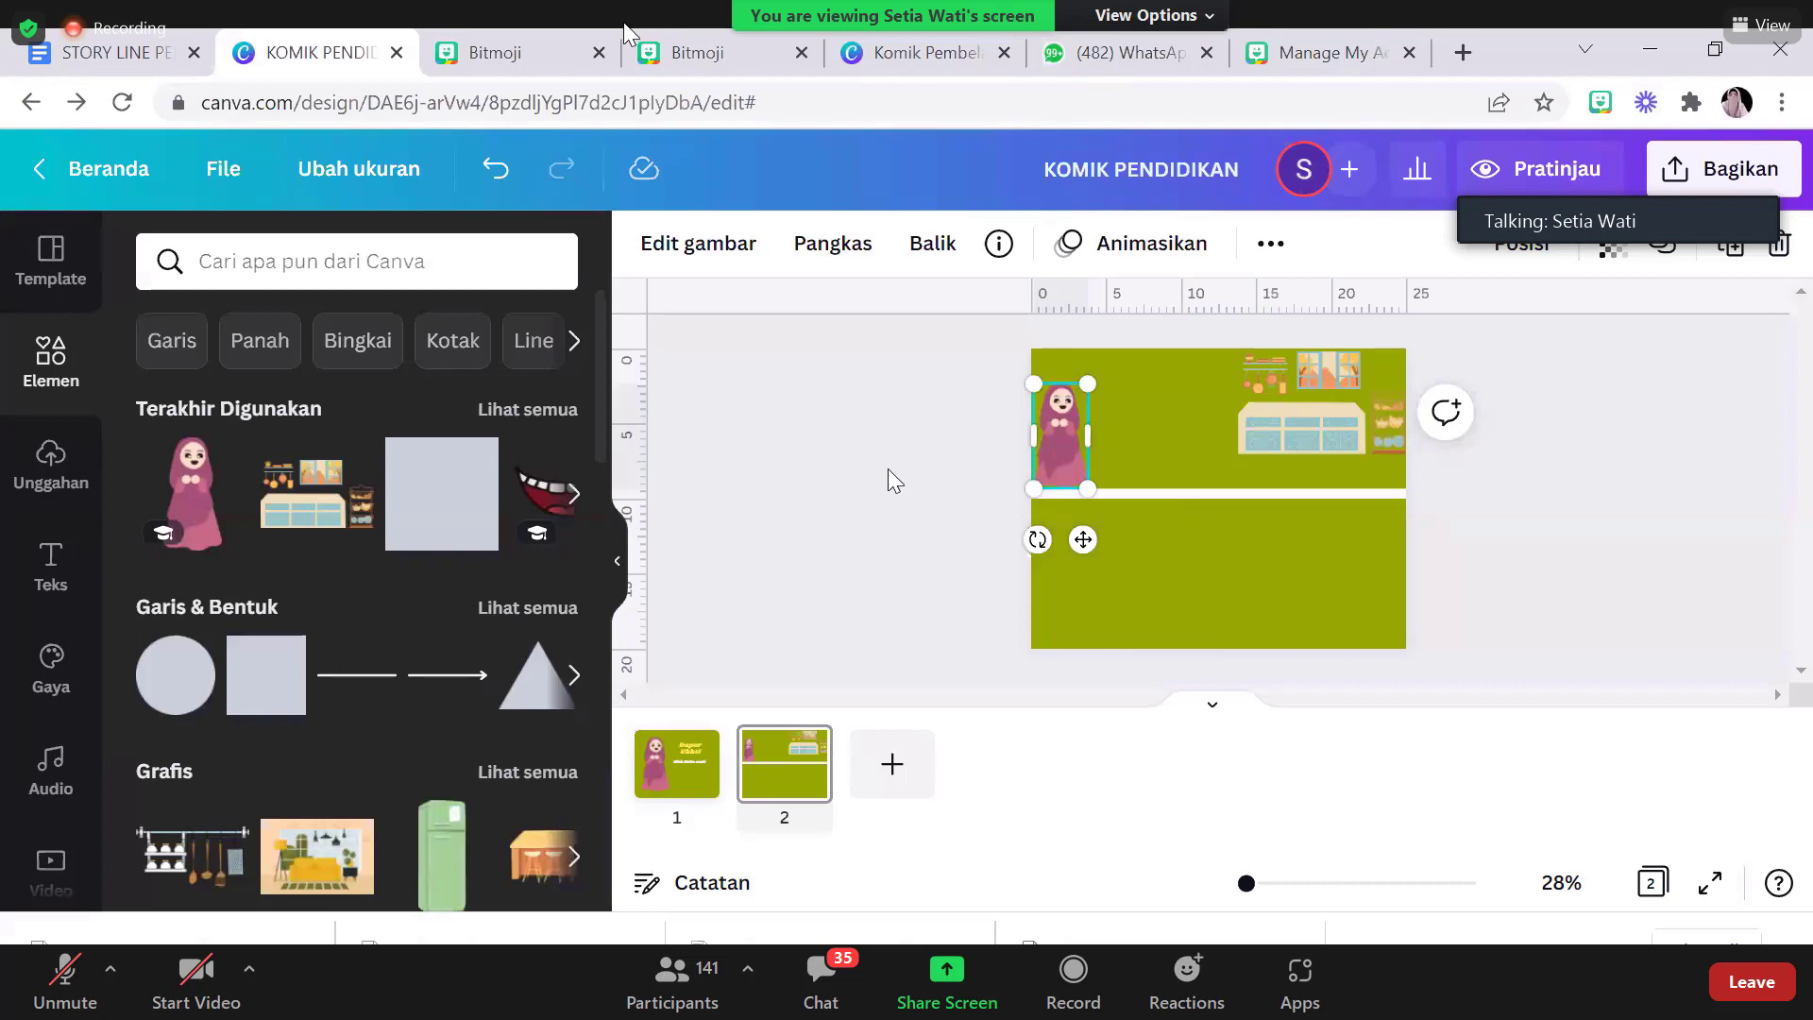
Search the elements library for "ibu"
left_click(229, 278)
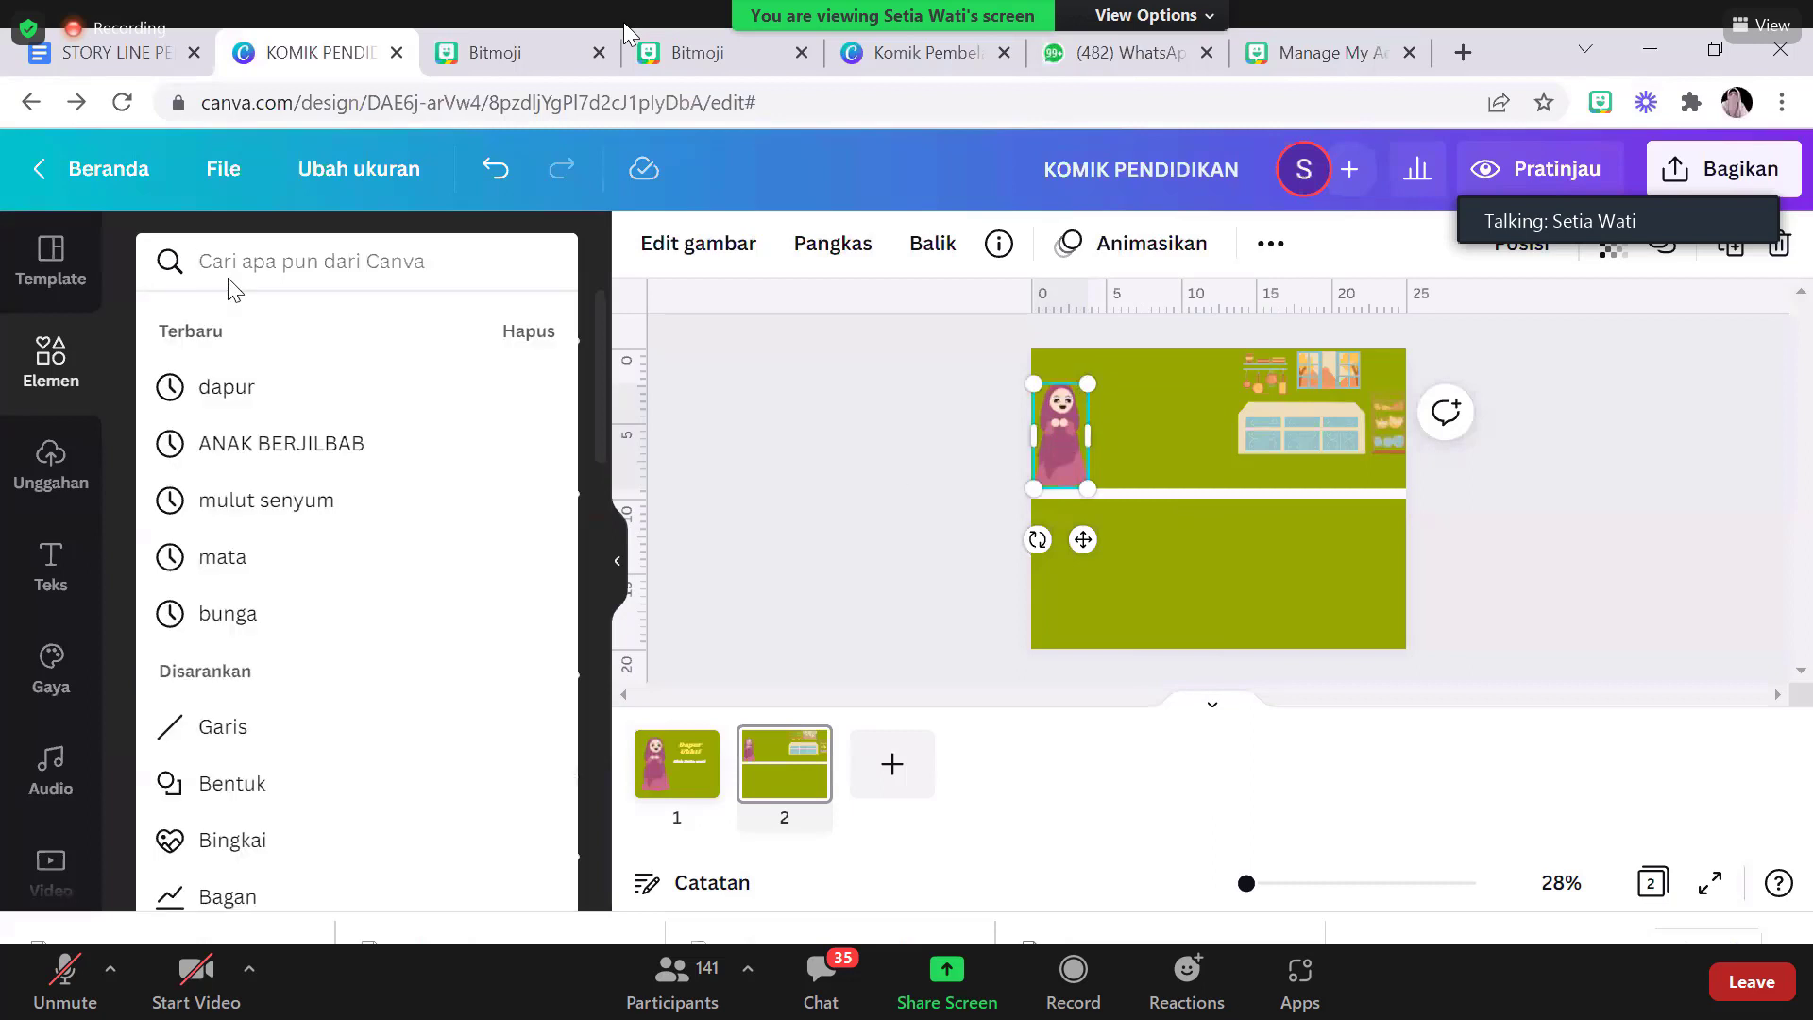
type("ibu")
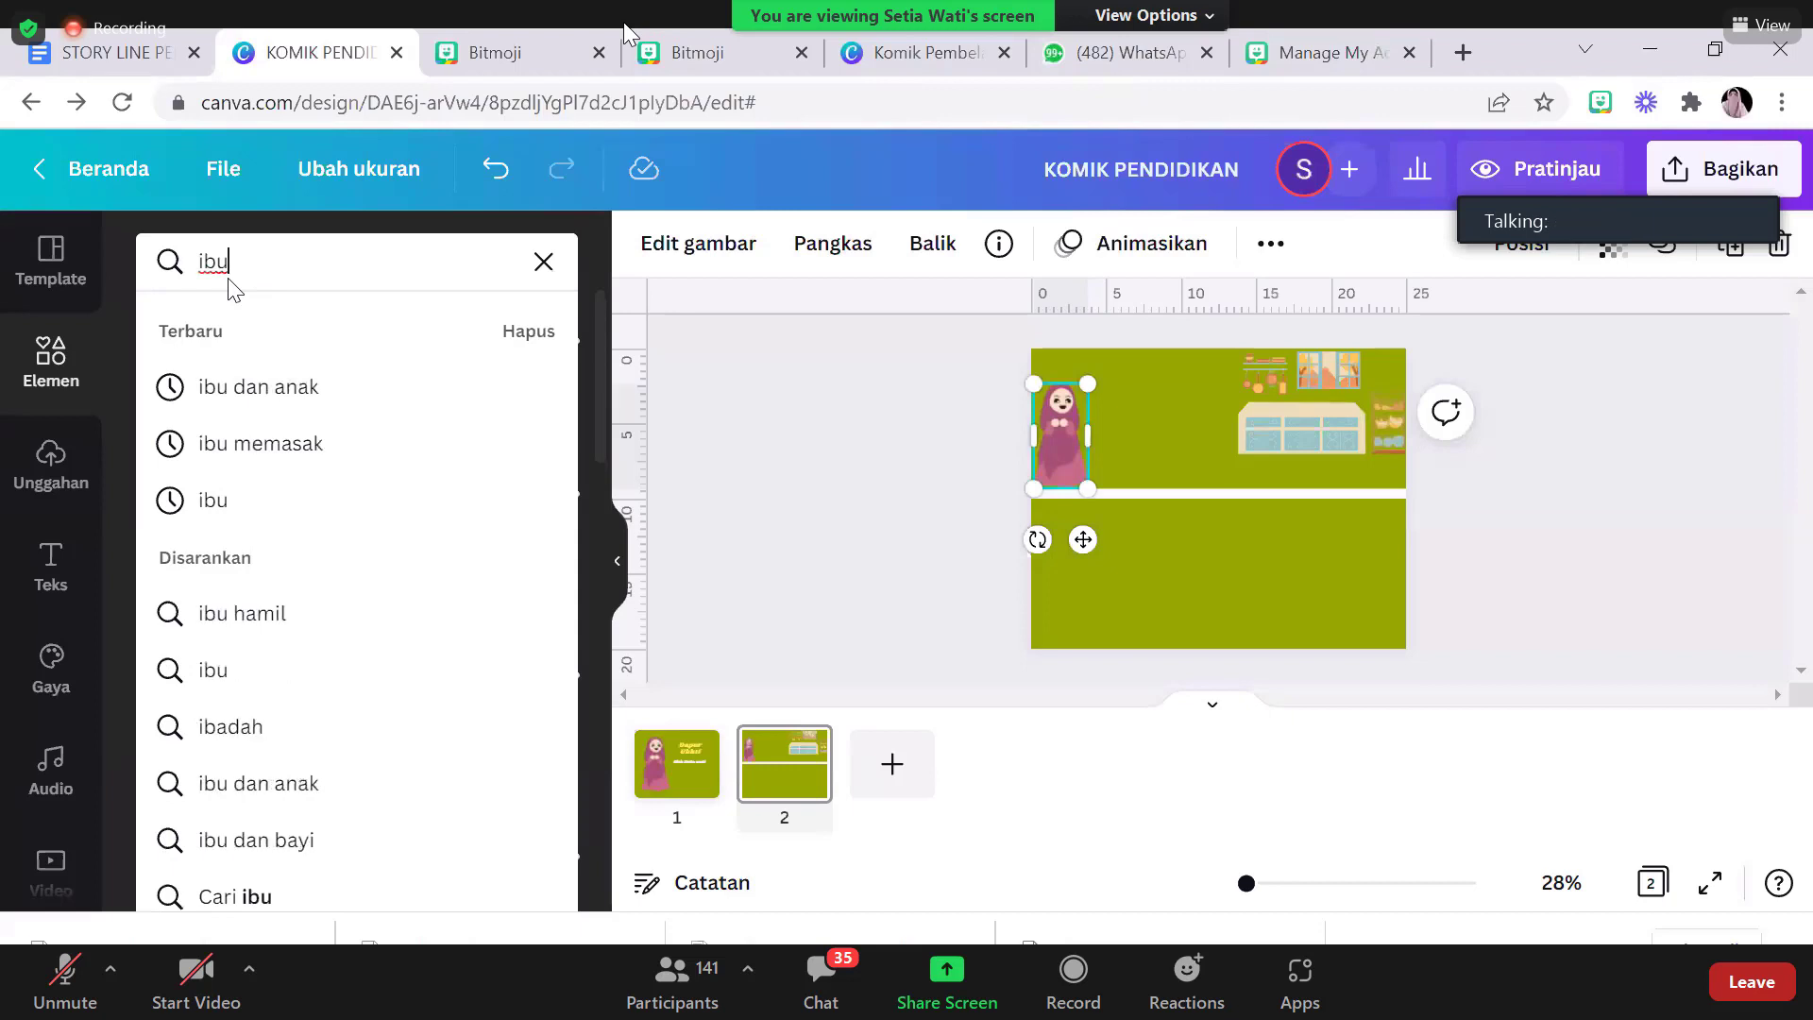
key("Return")
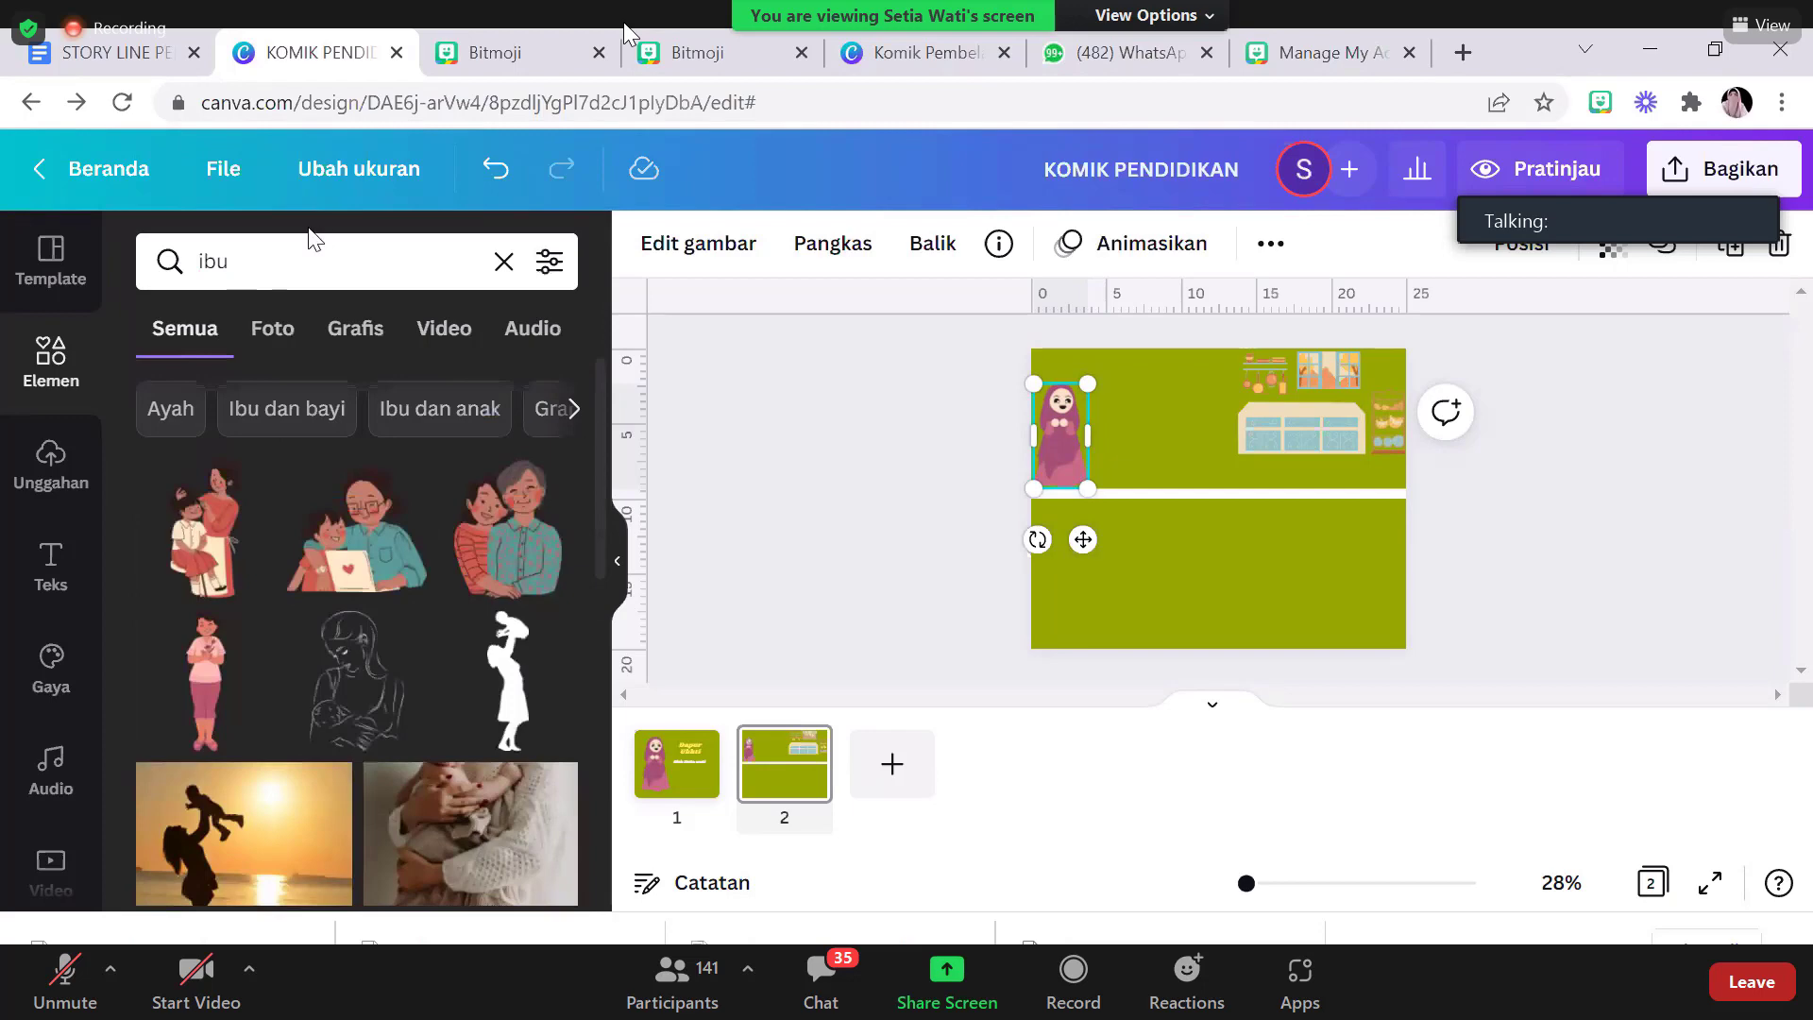
Replace the element search with the suggestion "wanita berhijab kartun"
left_click(293, 282)
key("BackSpace")
key("BackSpace")
key("BackSpace")
type("w")
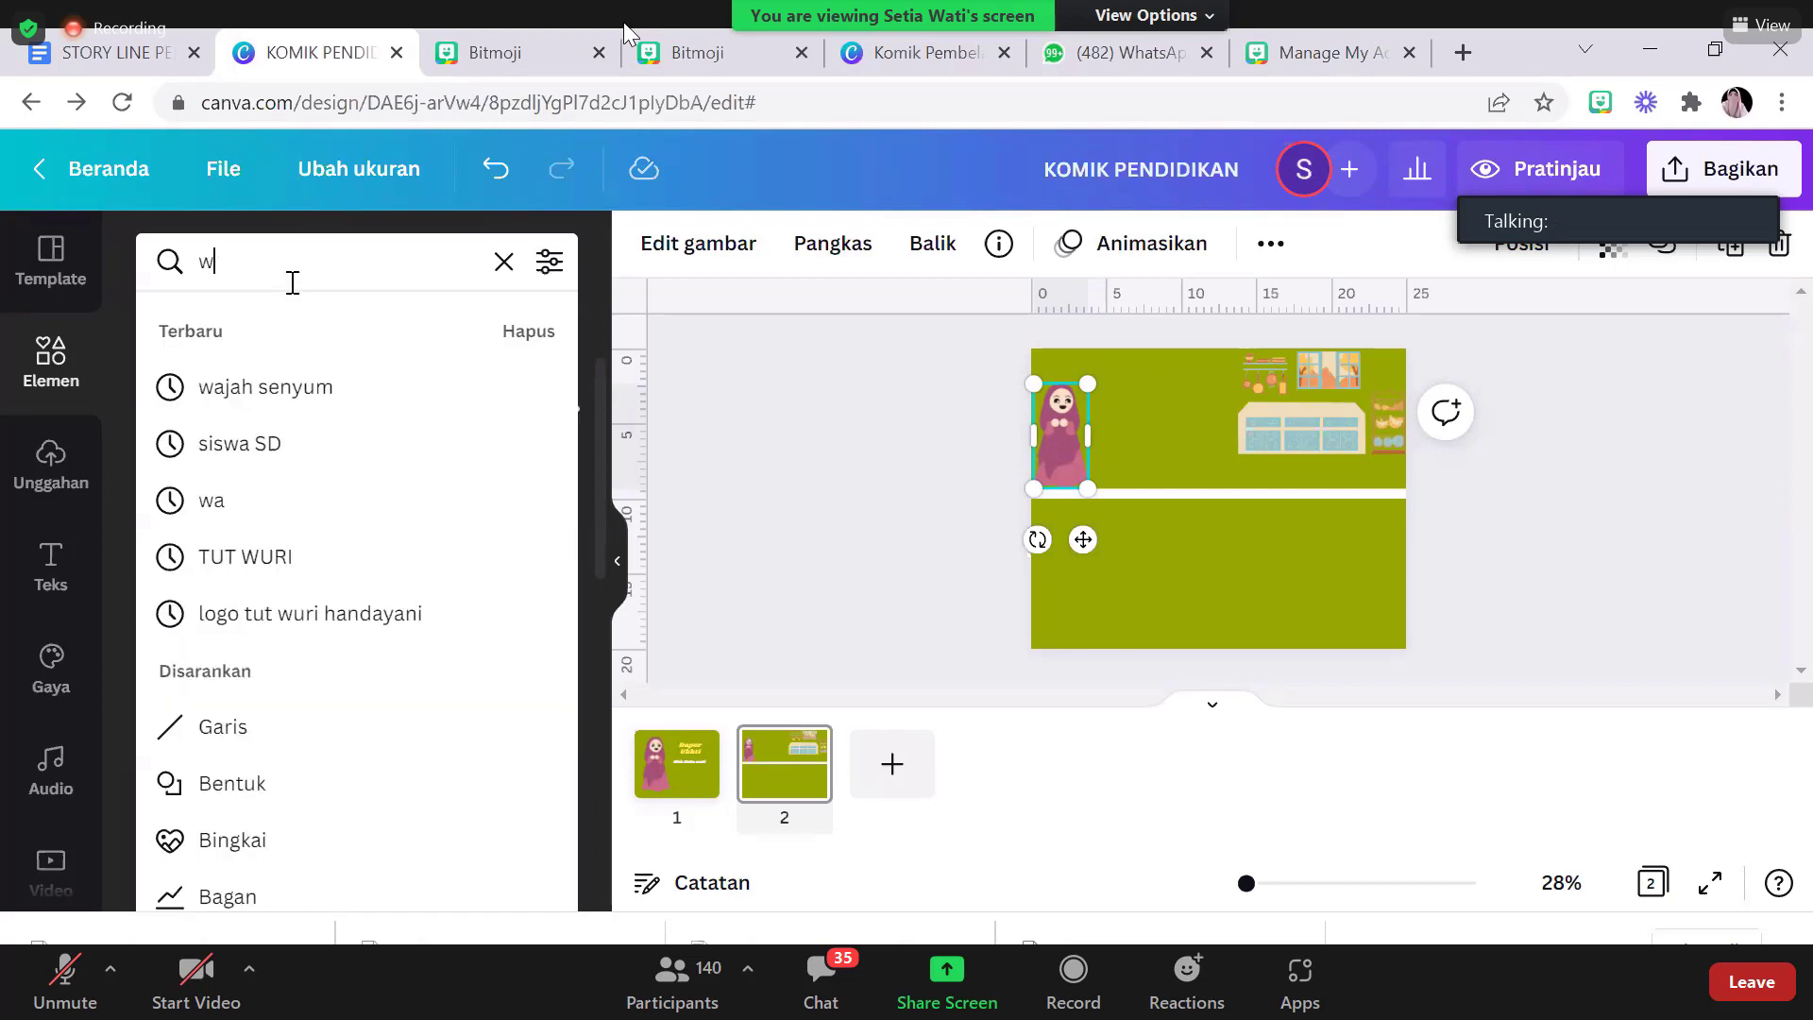
type("anita")
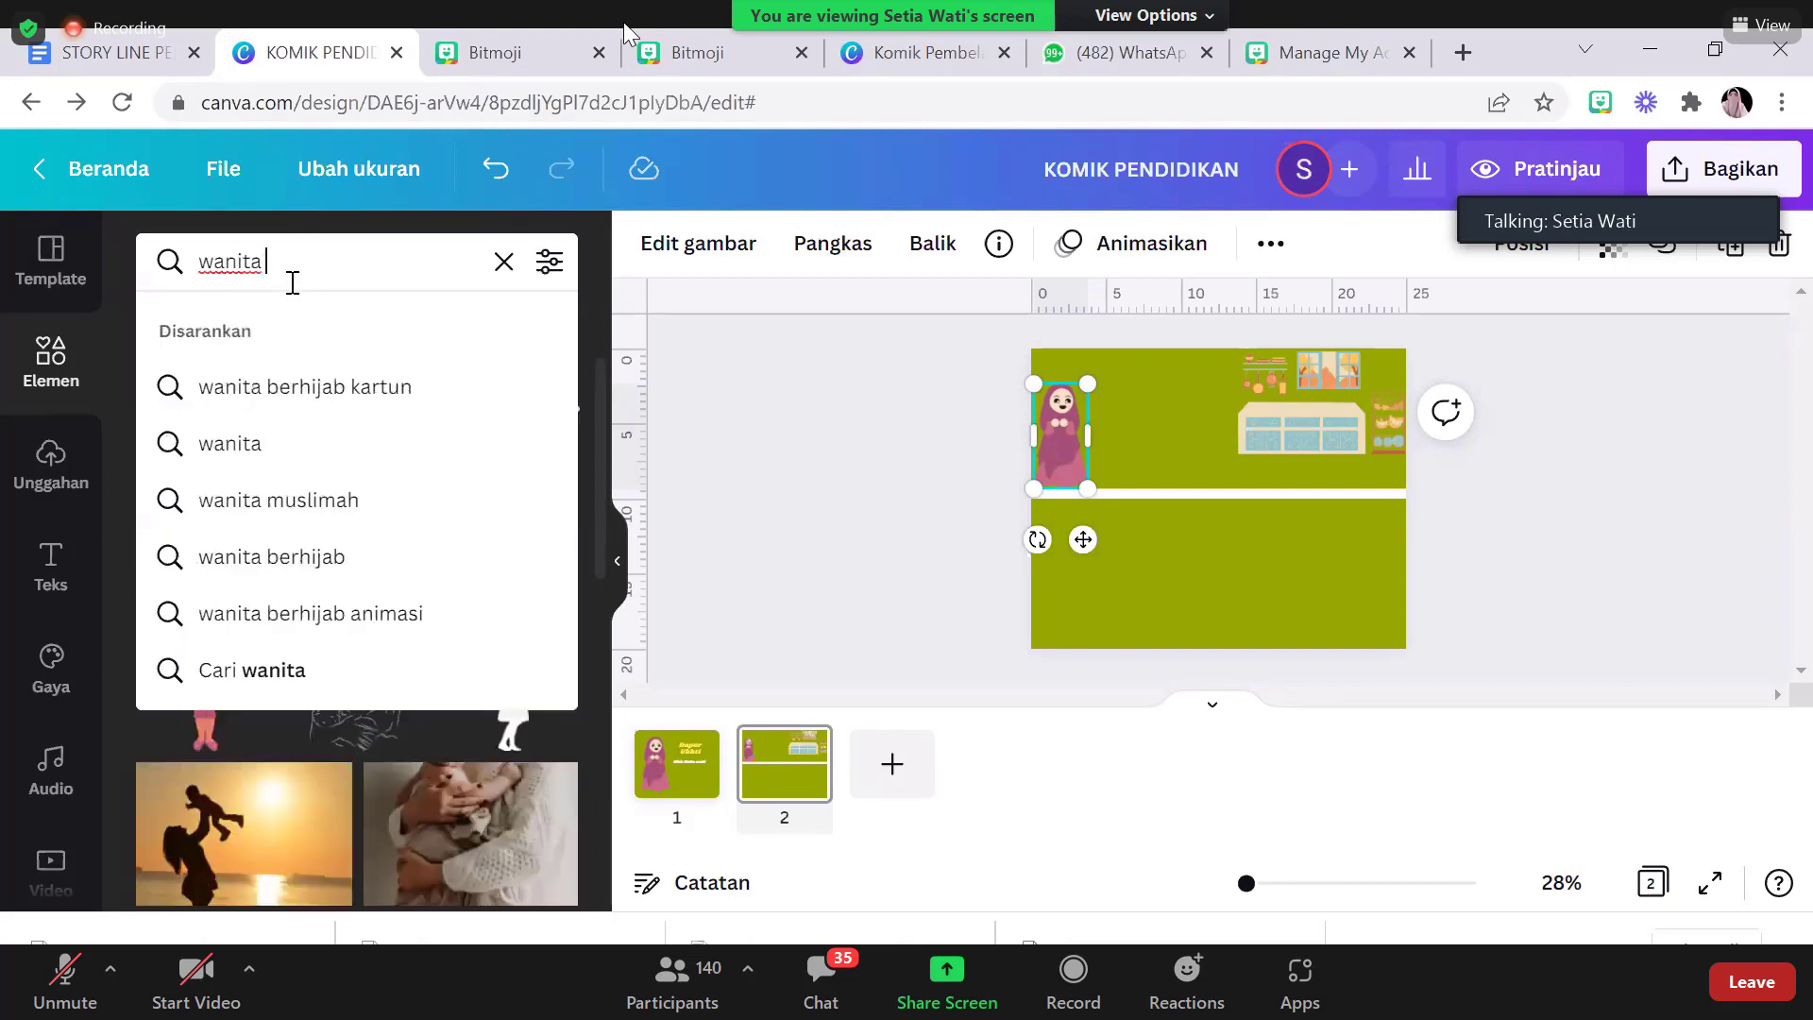
left_click(403, 377)
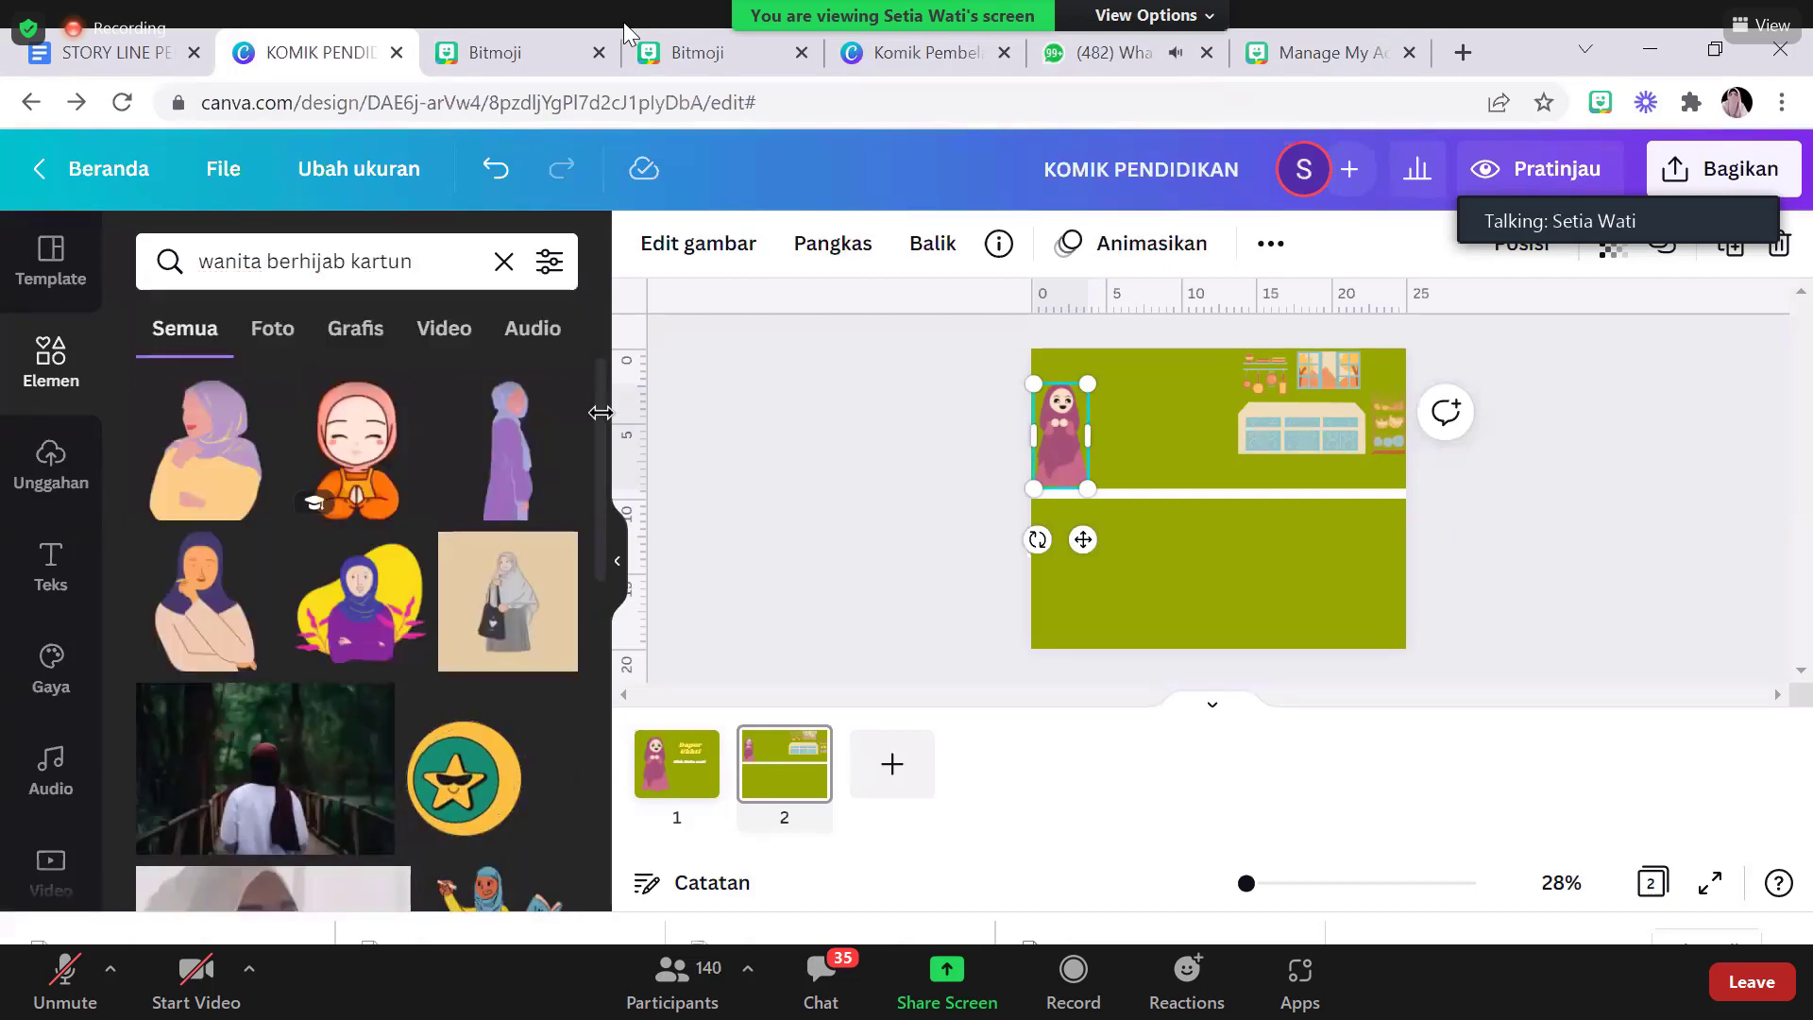
Look through the "wanita berhijab kartun" results for an illustration suited to the mother character
scroll(603, 444, "down", 3)
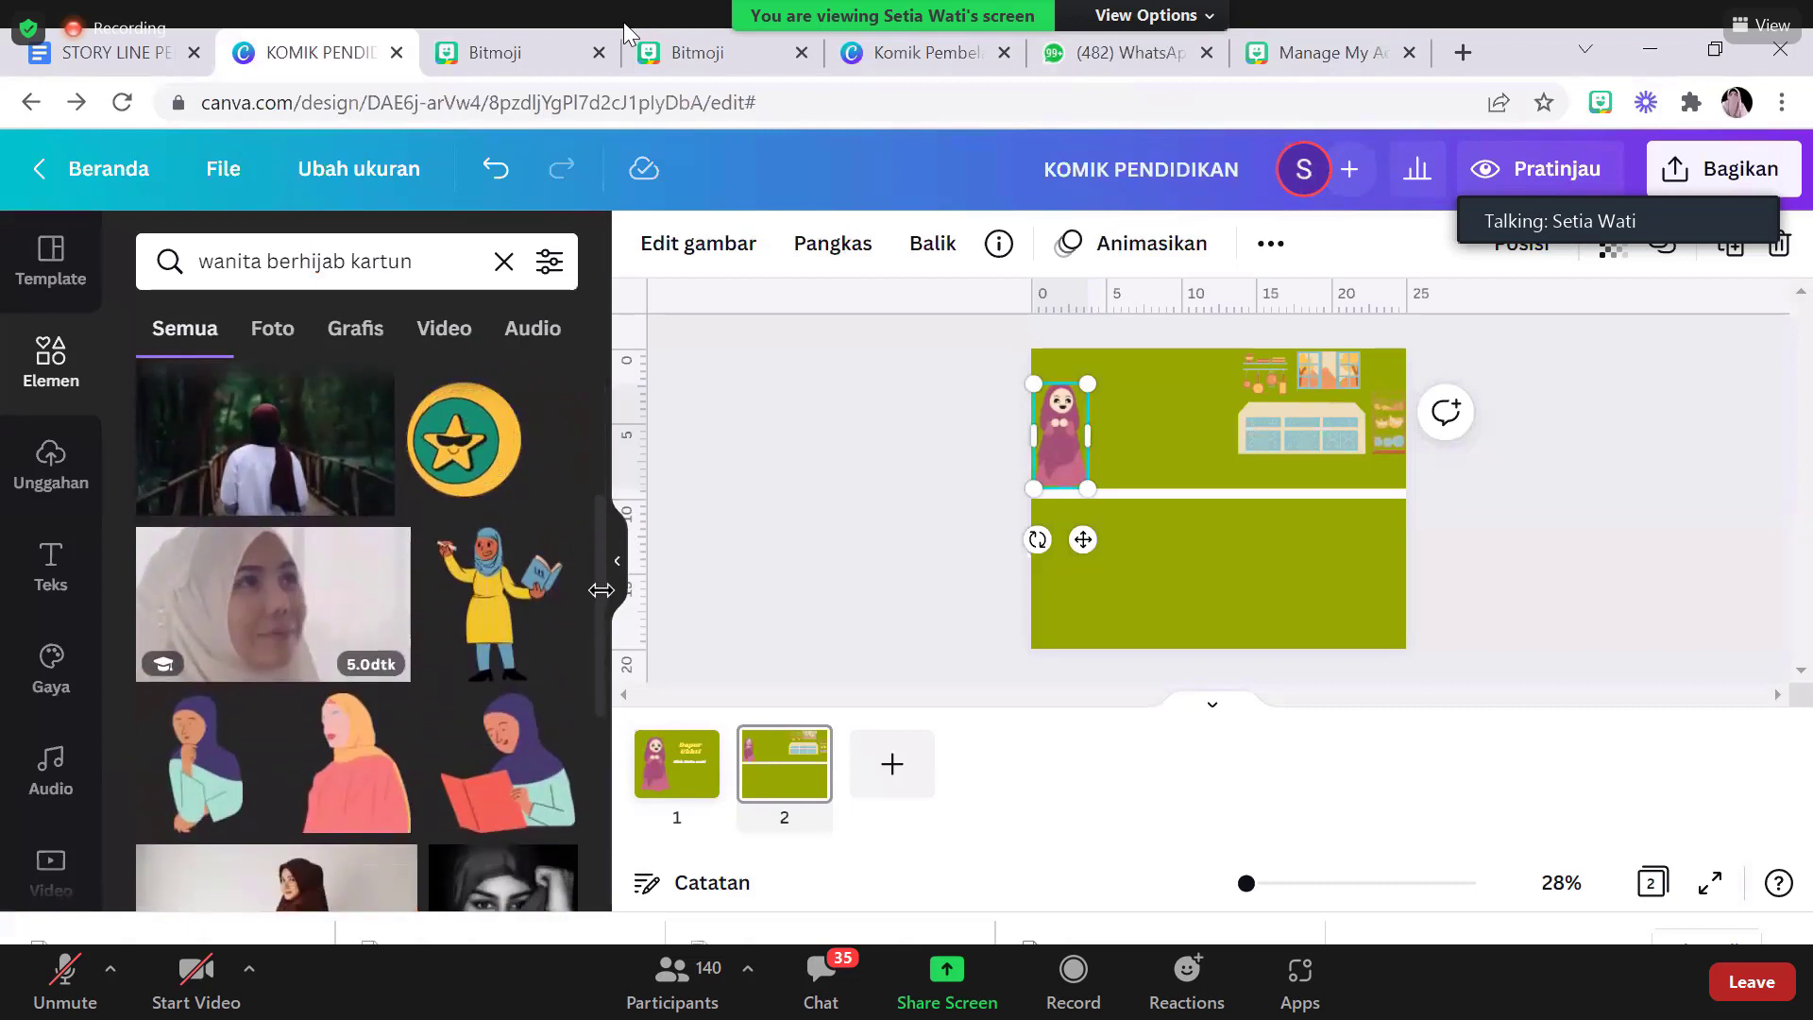
scroll(599, 587, "down", 3)
scroll(604, 673, "down", 3)
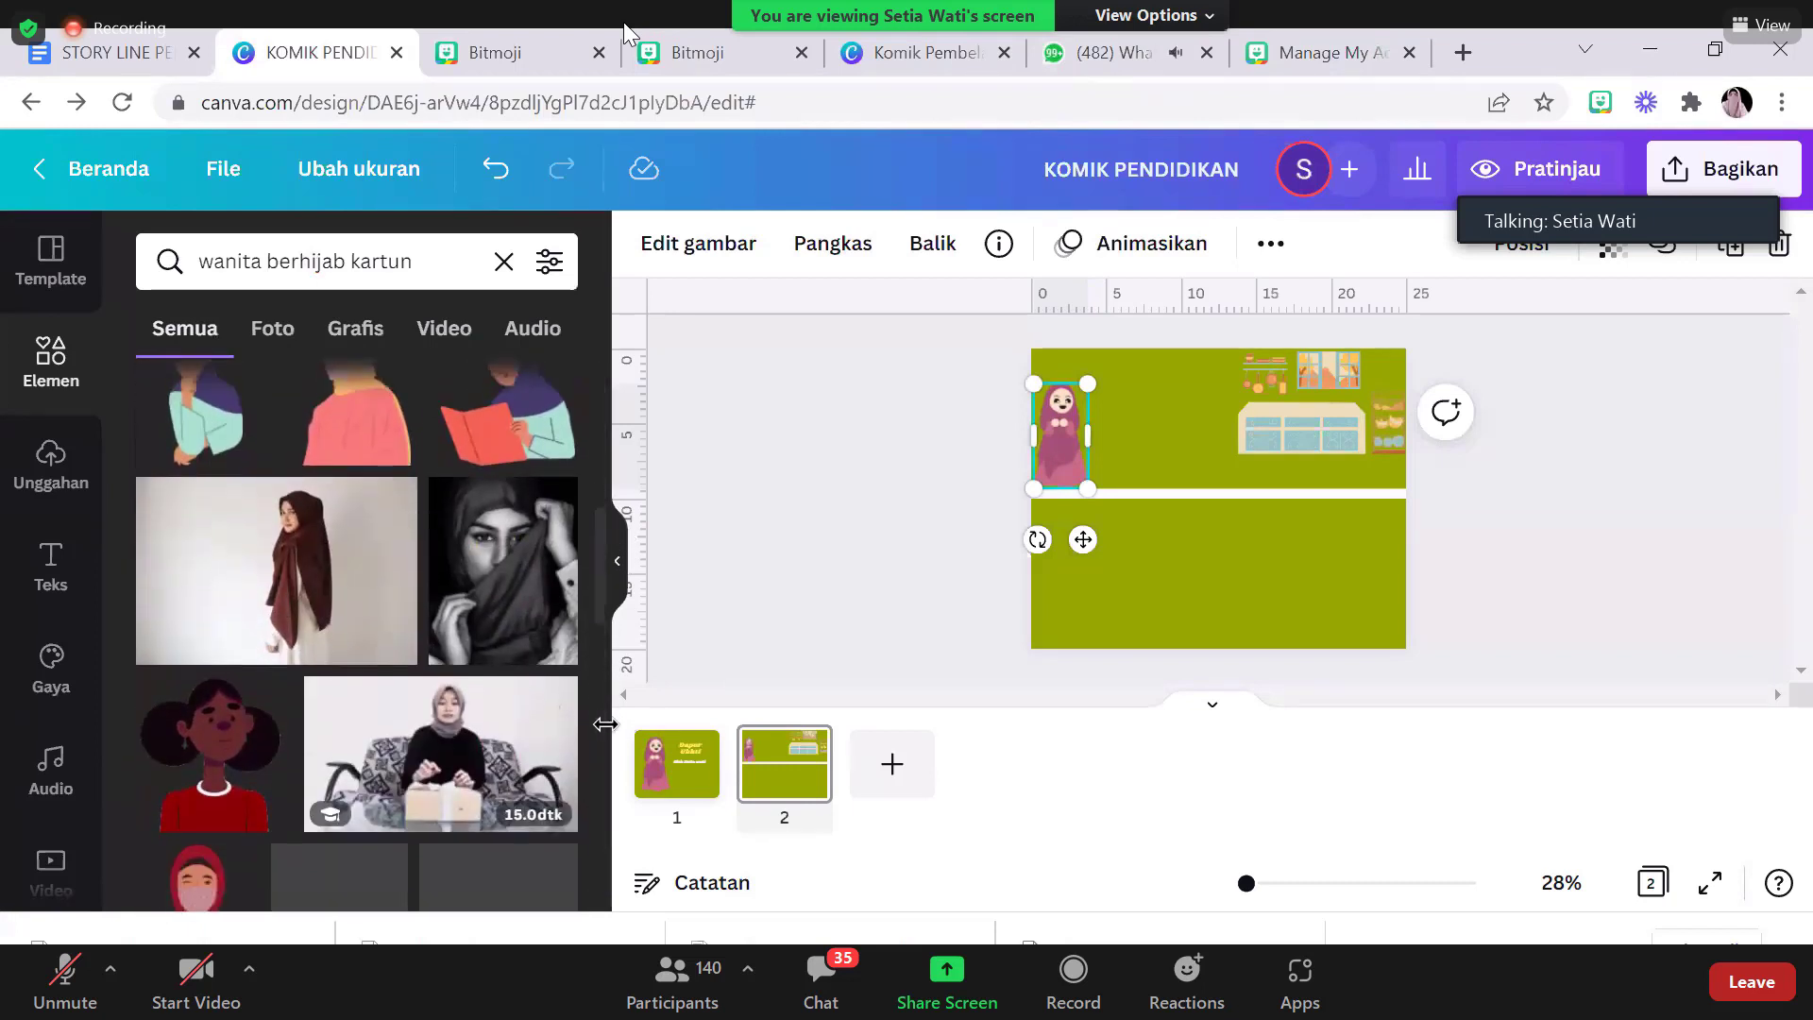
scroll(600, 717, "down", 5)
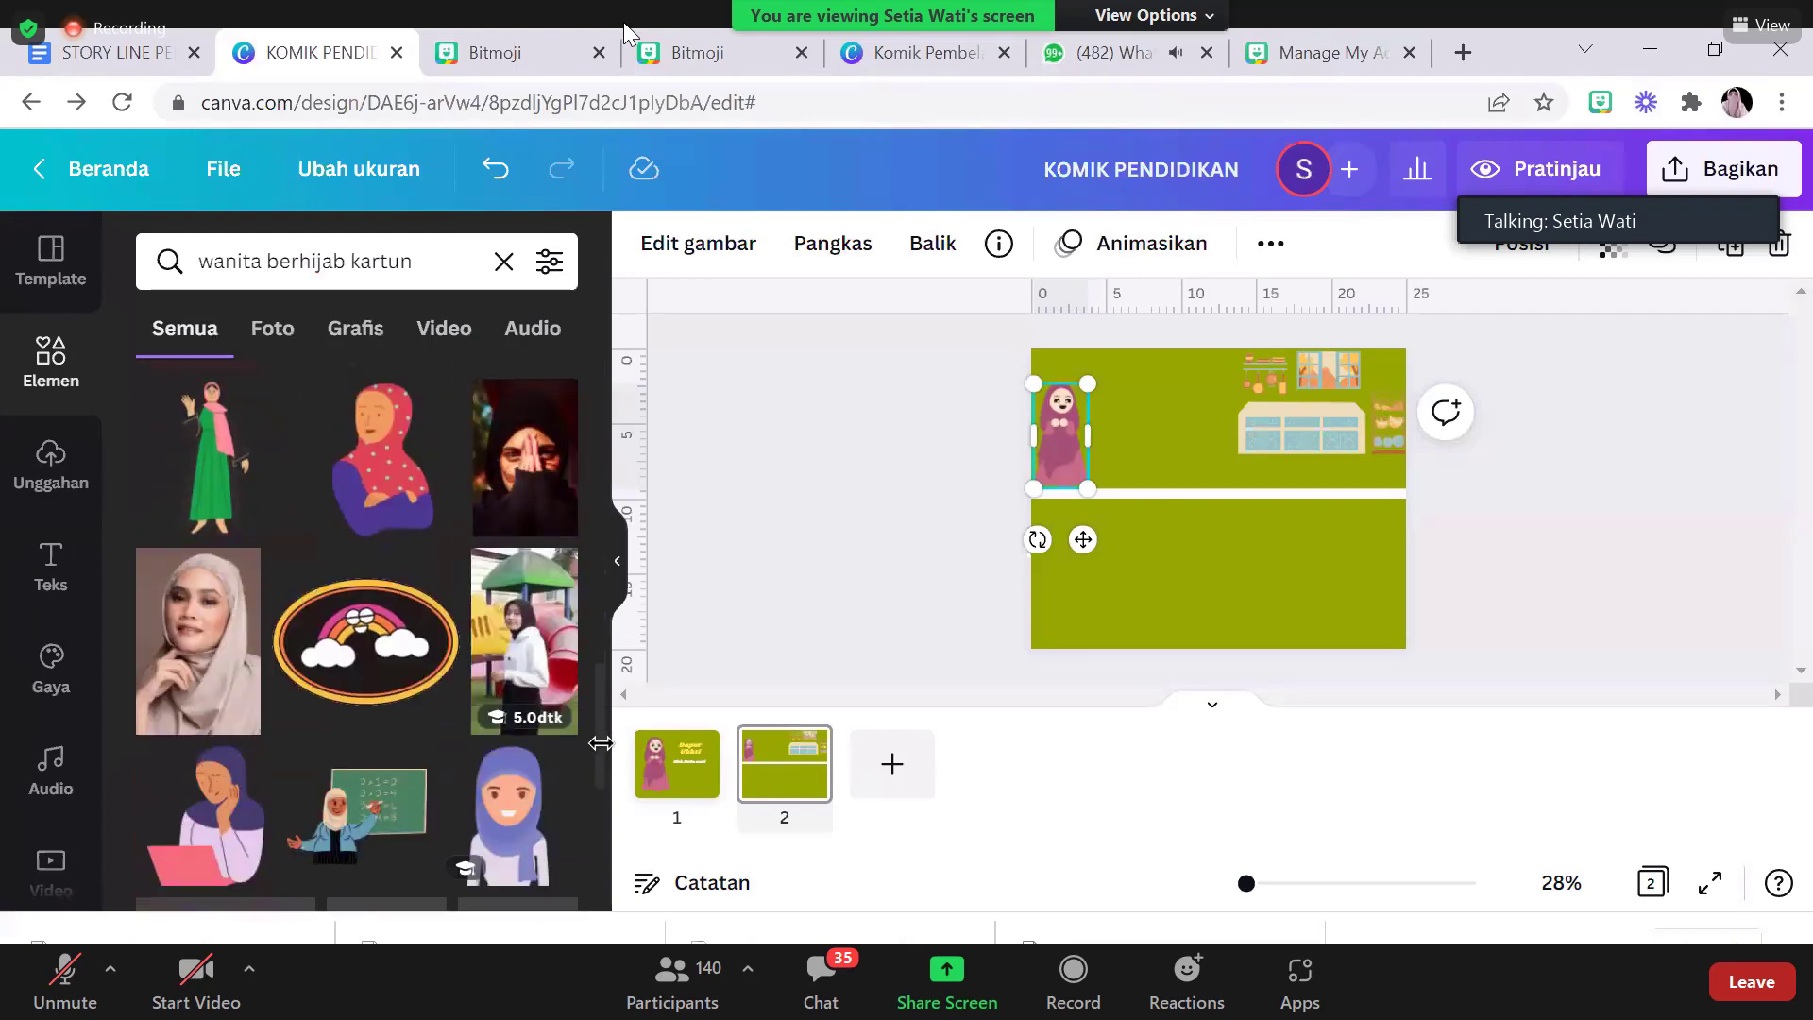
scroll(604, 812, "down", 5)
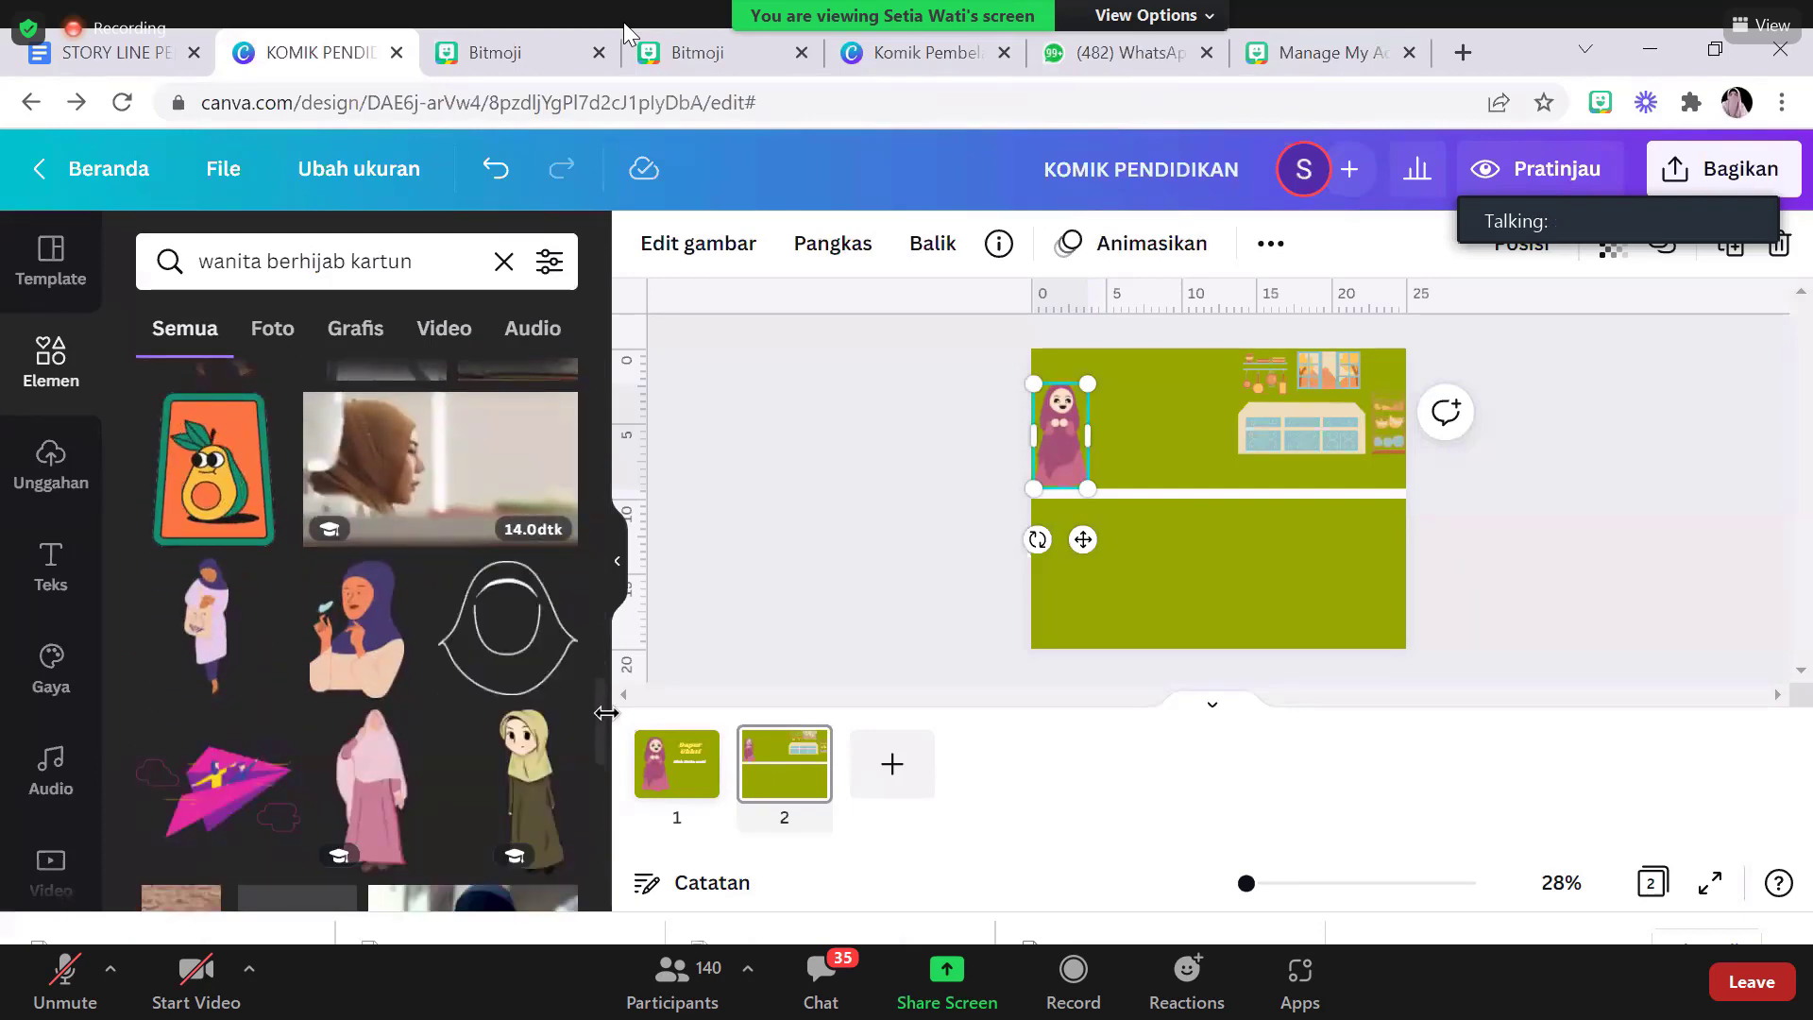
scroll(605, 765, "down", 3)
scroll(606, 773, "down", 1)
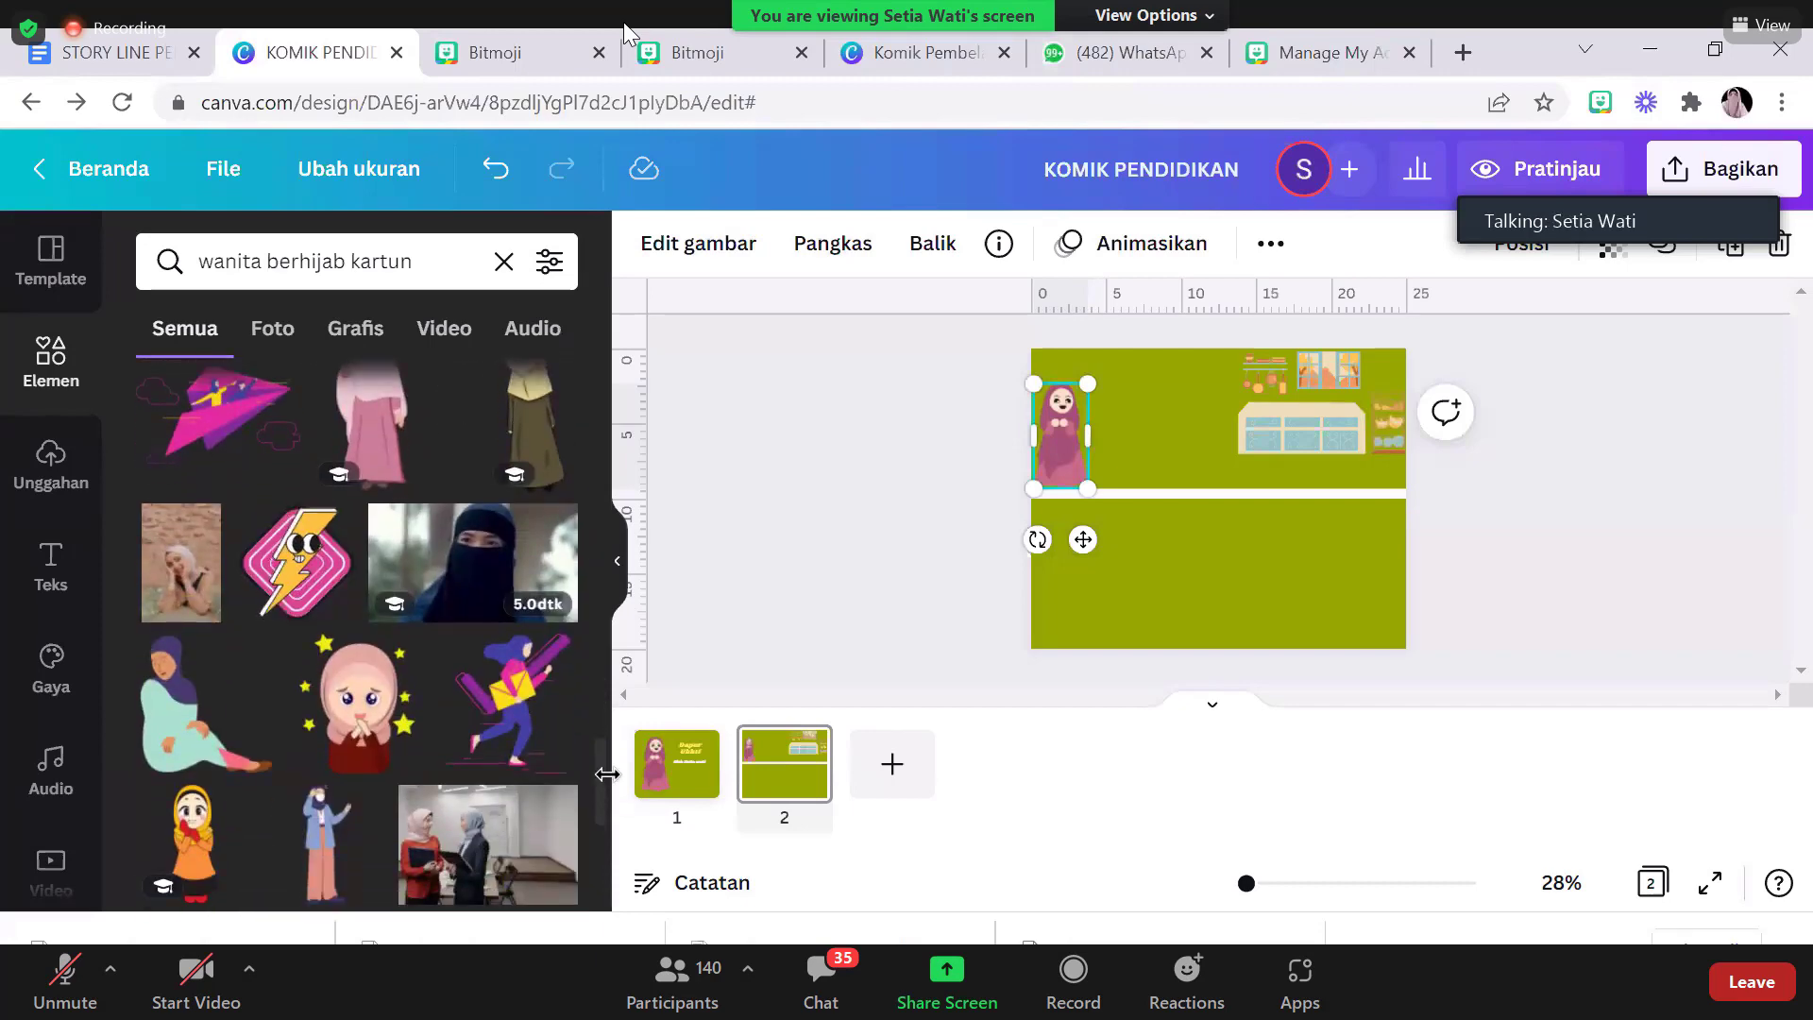
scroll(606, 774, "down", 3)
scroll(606, 773, "up", 5)
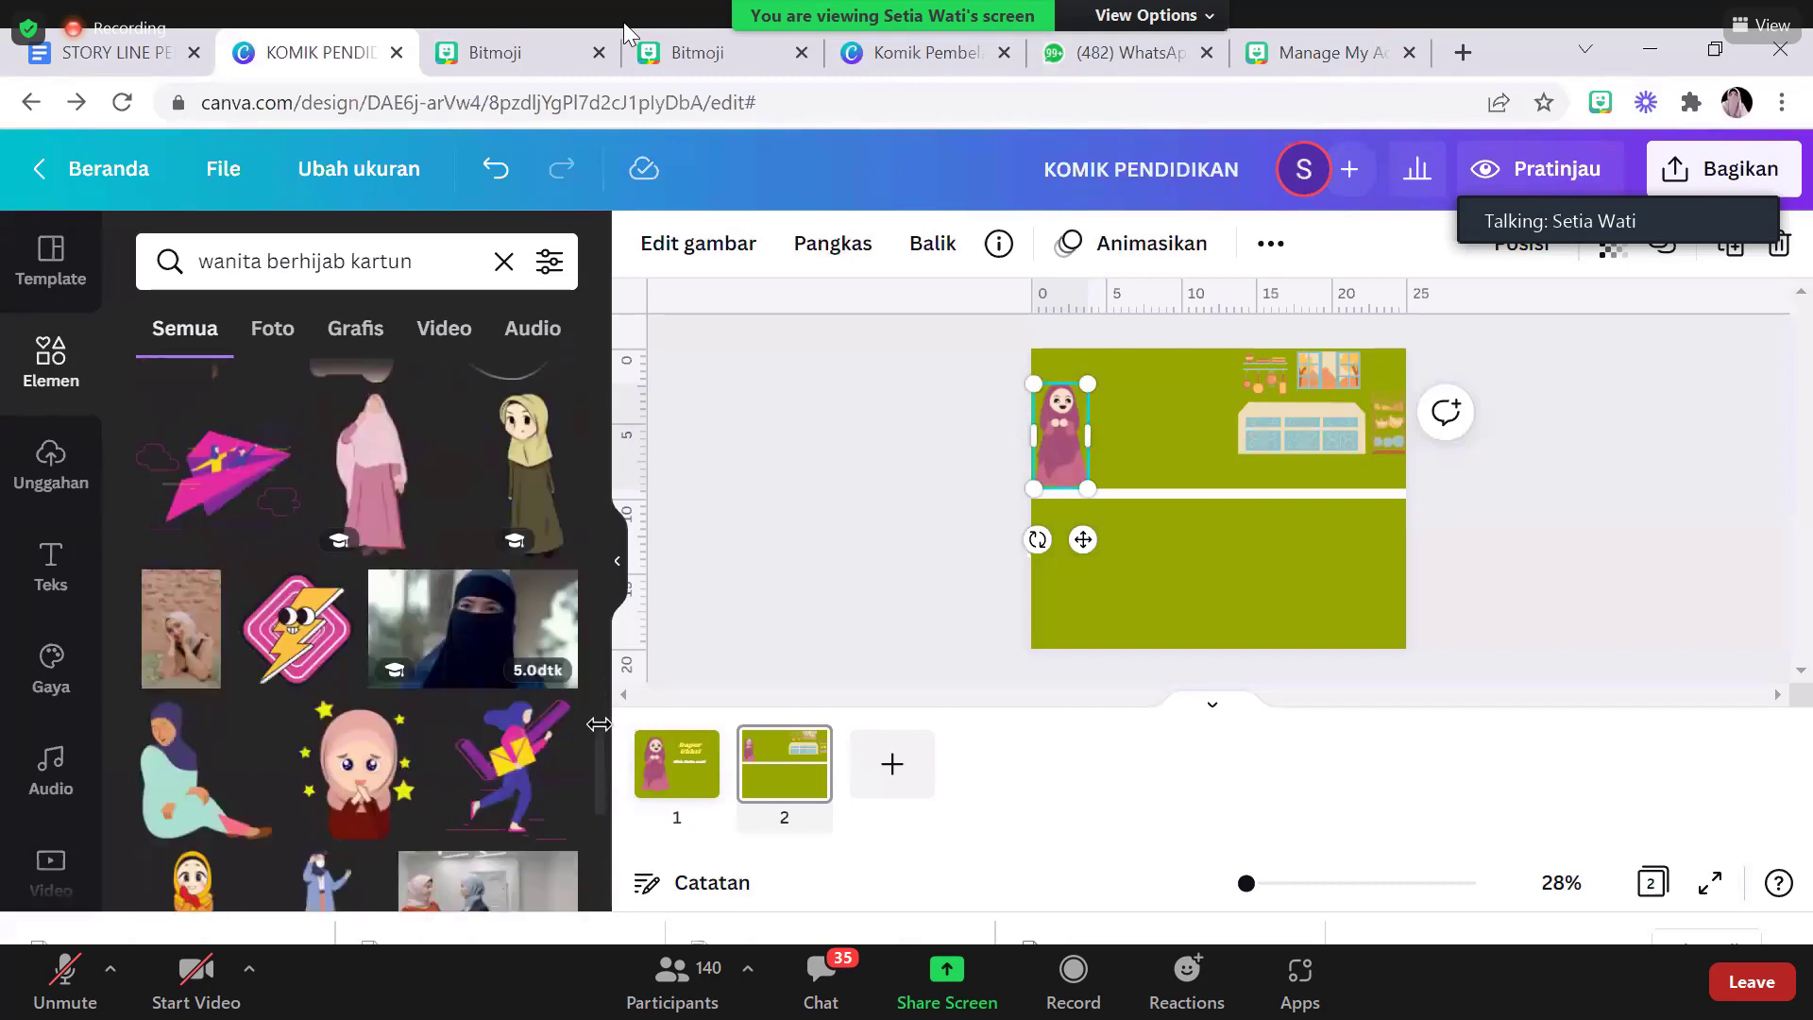
scroll(377, 567, "down", 5)
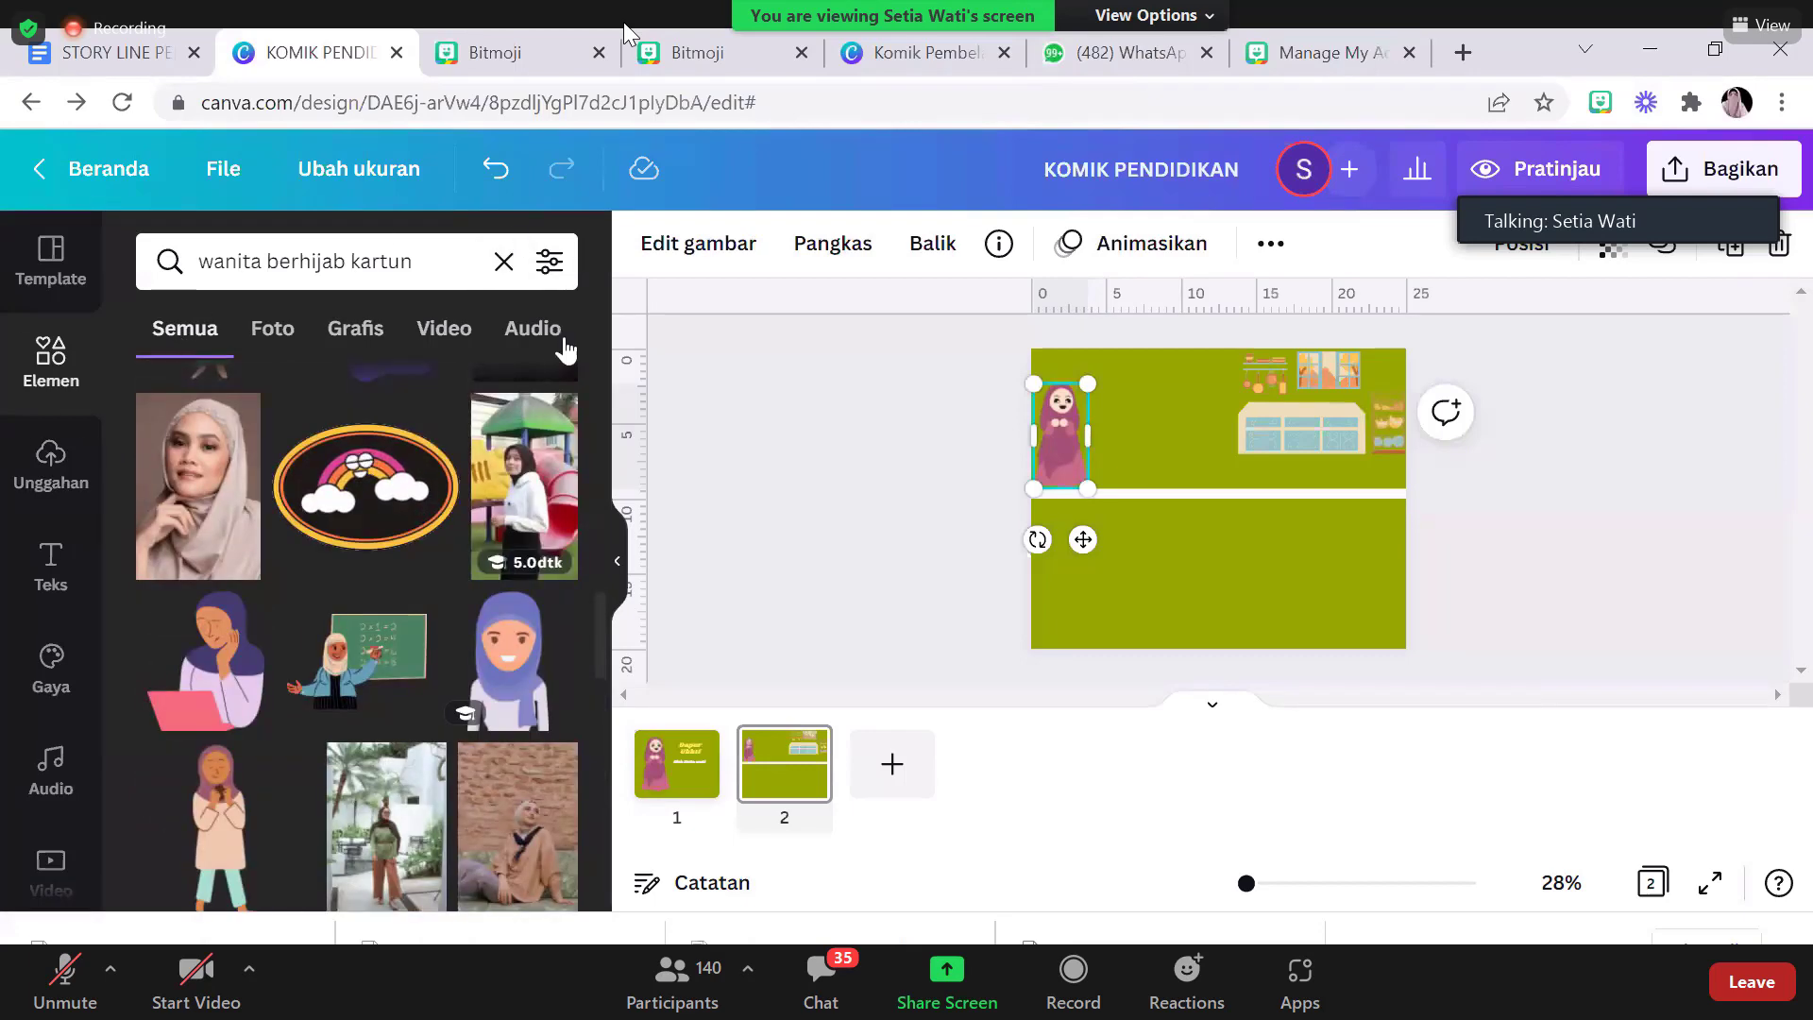
Insert the maroon-veiled woman with a raised hand from the recently used elements and enlarge her between the girl and the kitchen
left_click(503, 262)
left_click(570, 412)
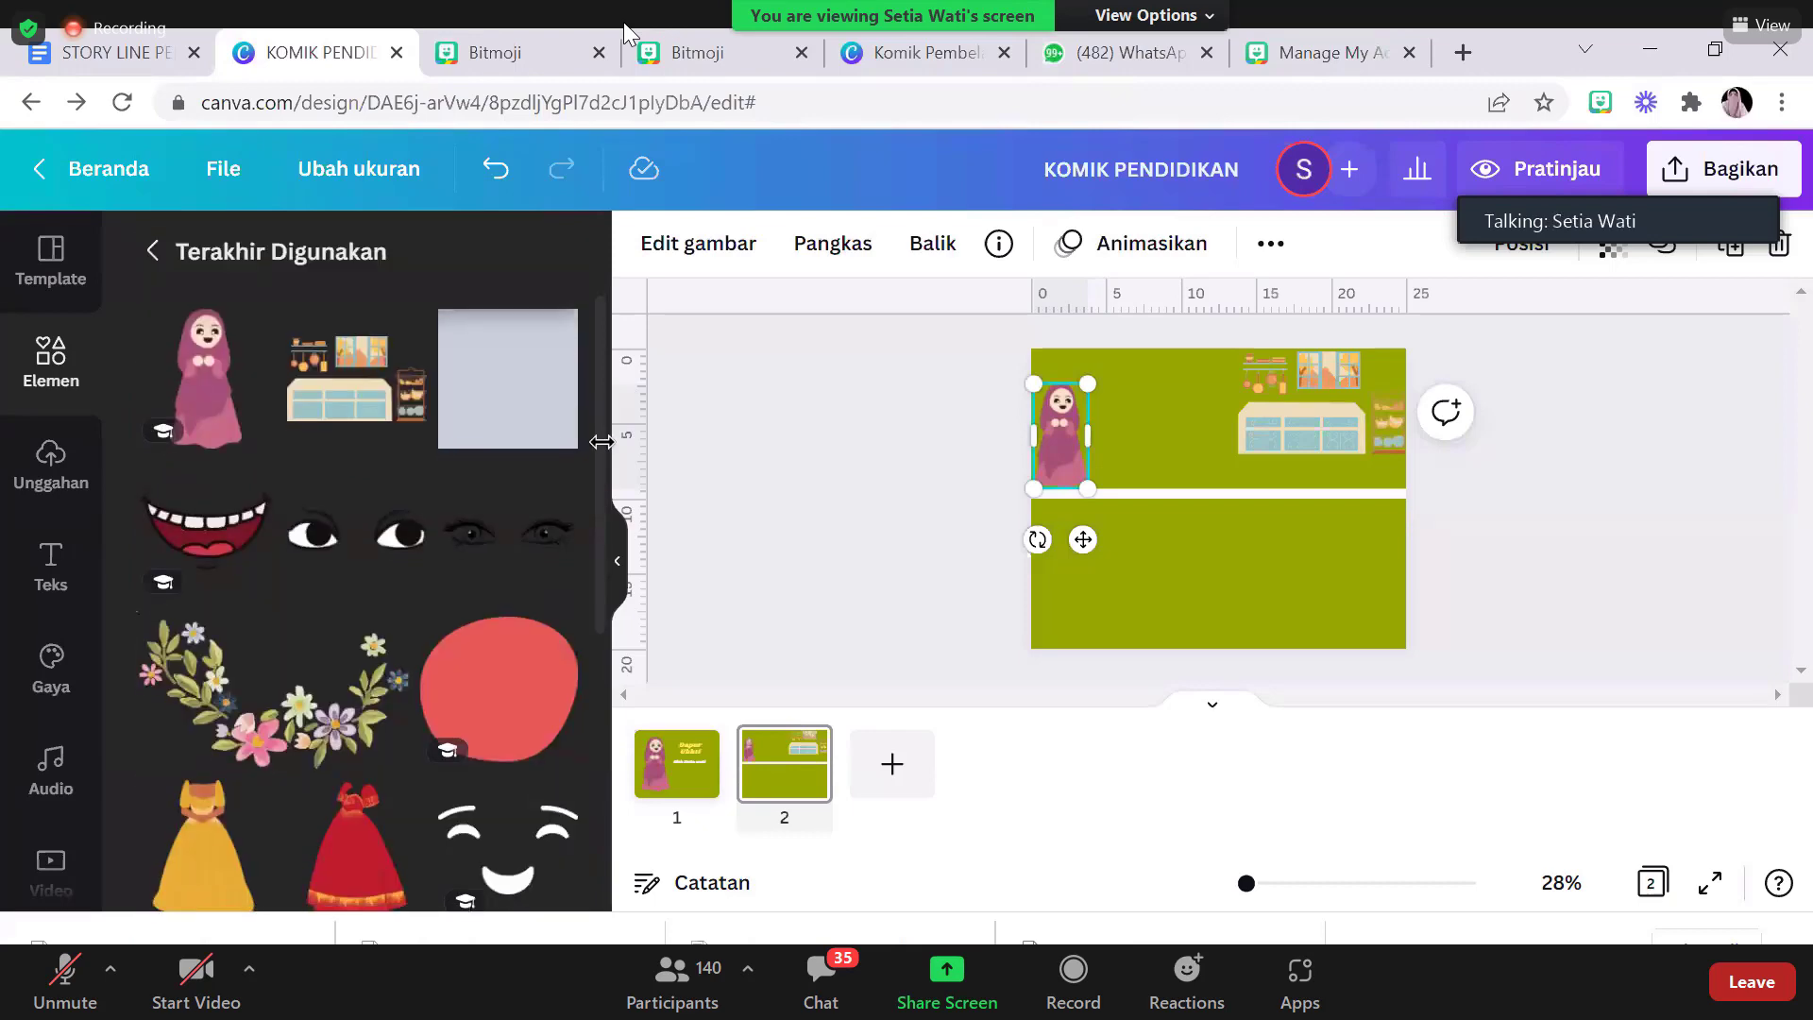
scroll(604, 473, "down", 1)
scroll(609, 585, "down", 6)
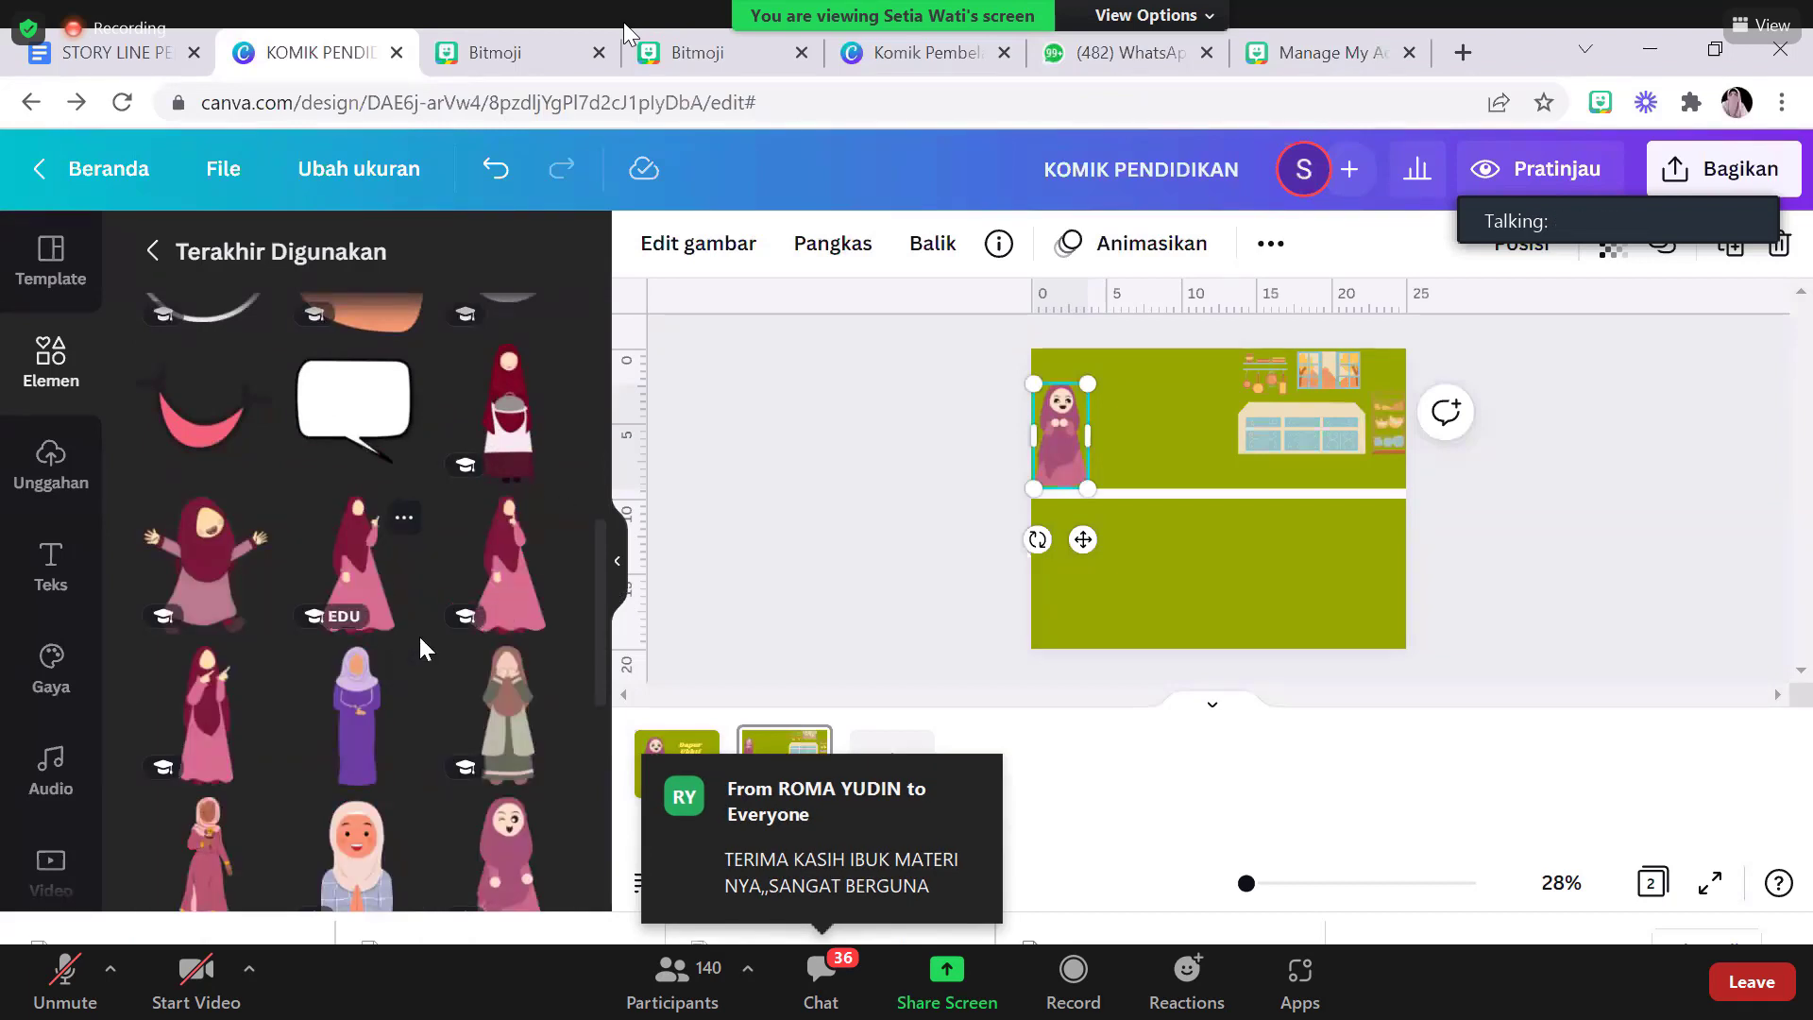
left_click(417, 633)
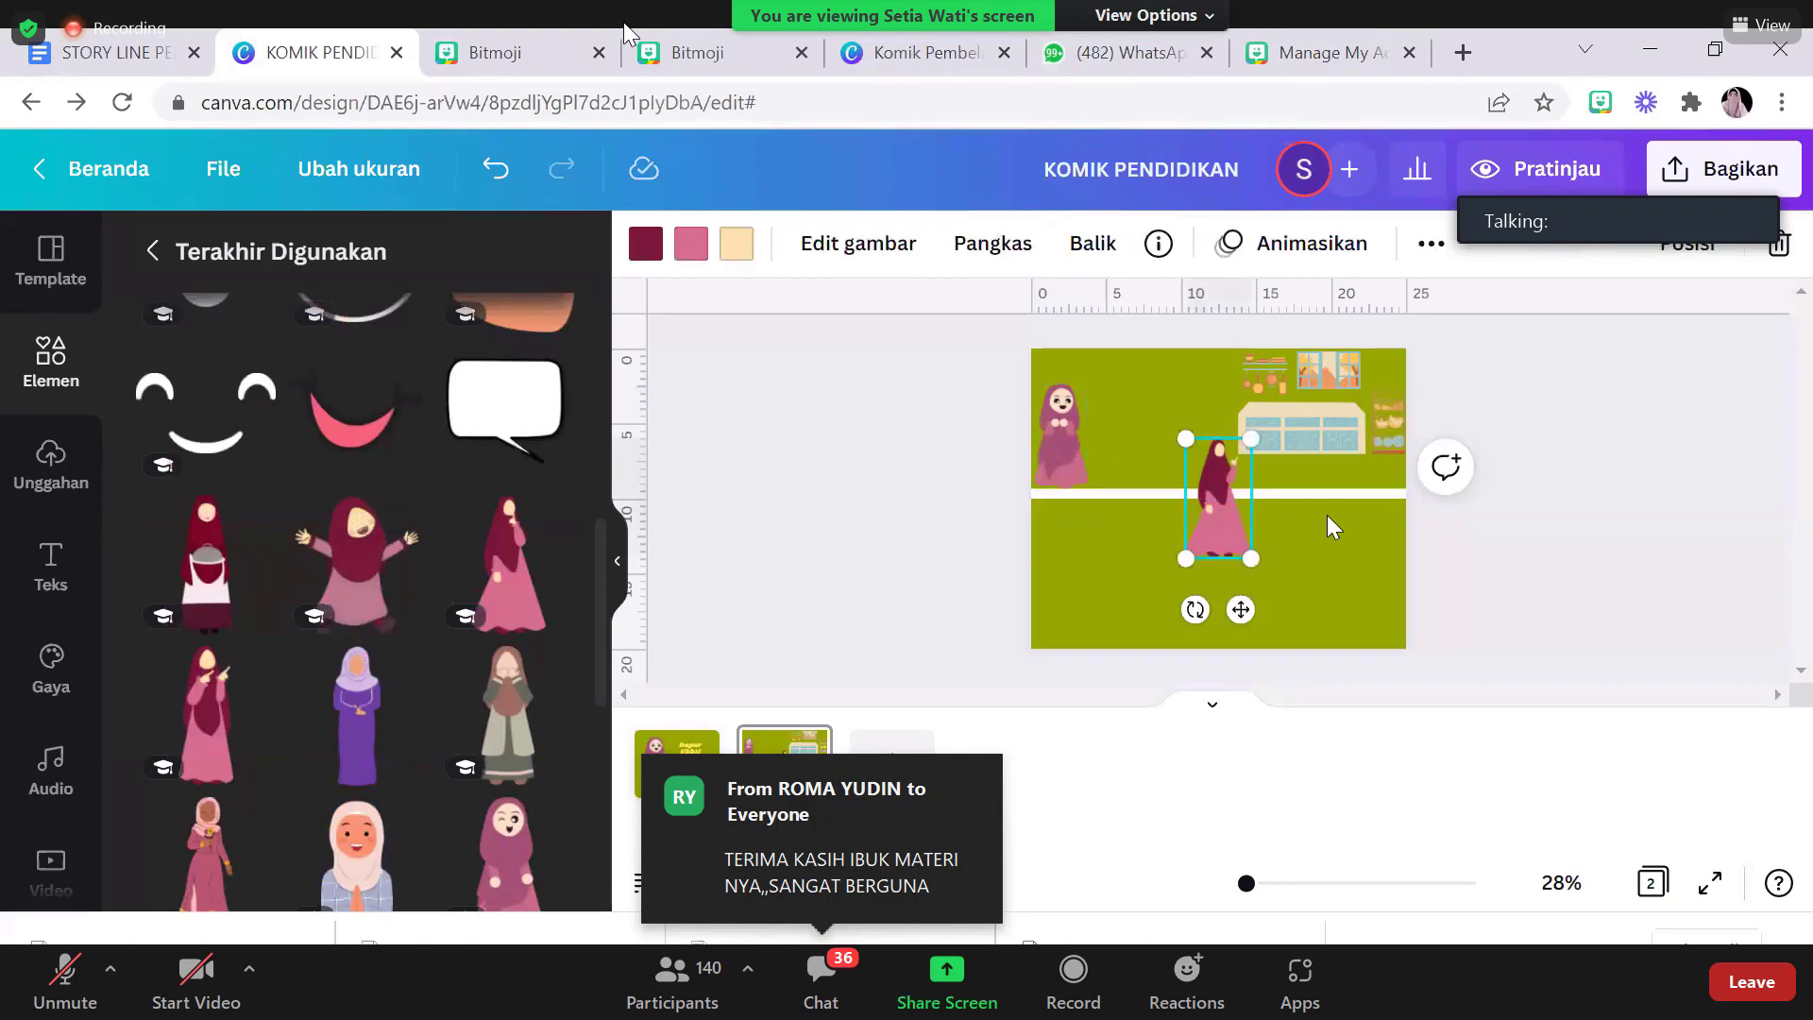
left_click_drag(1189, 498, 1174, 420)
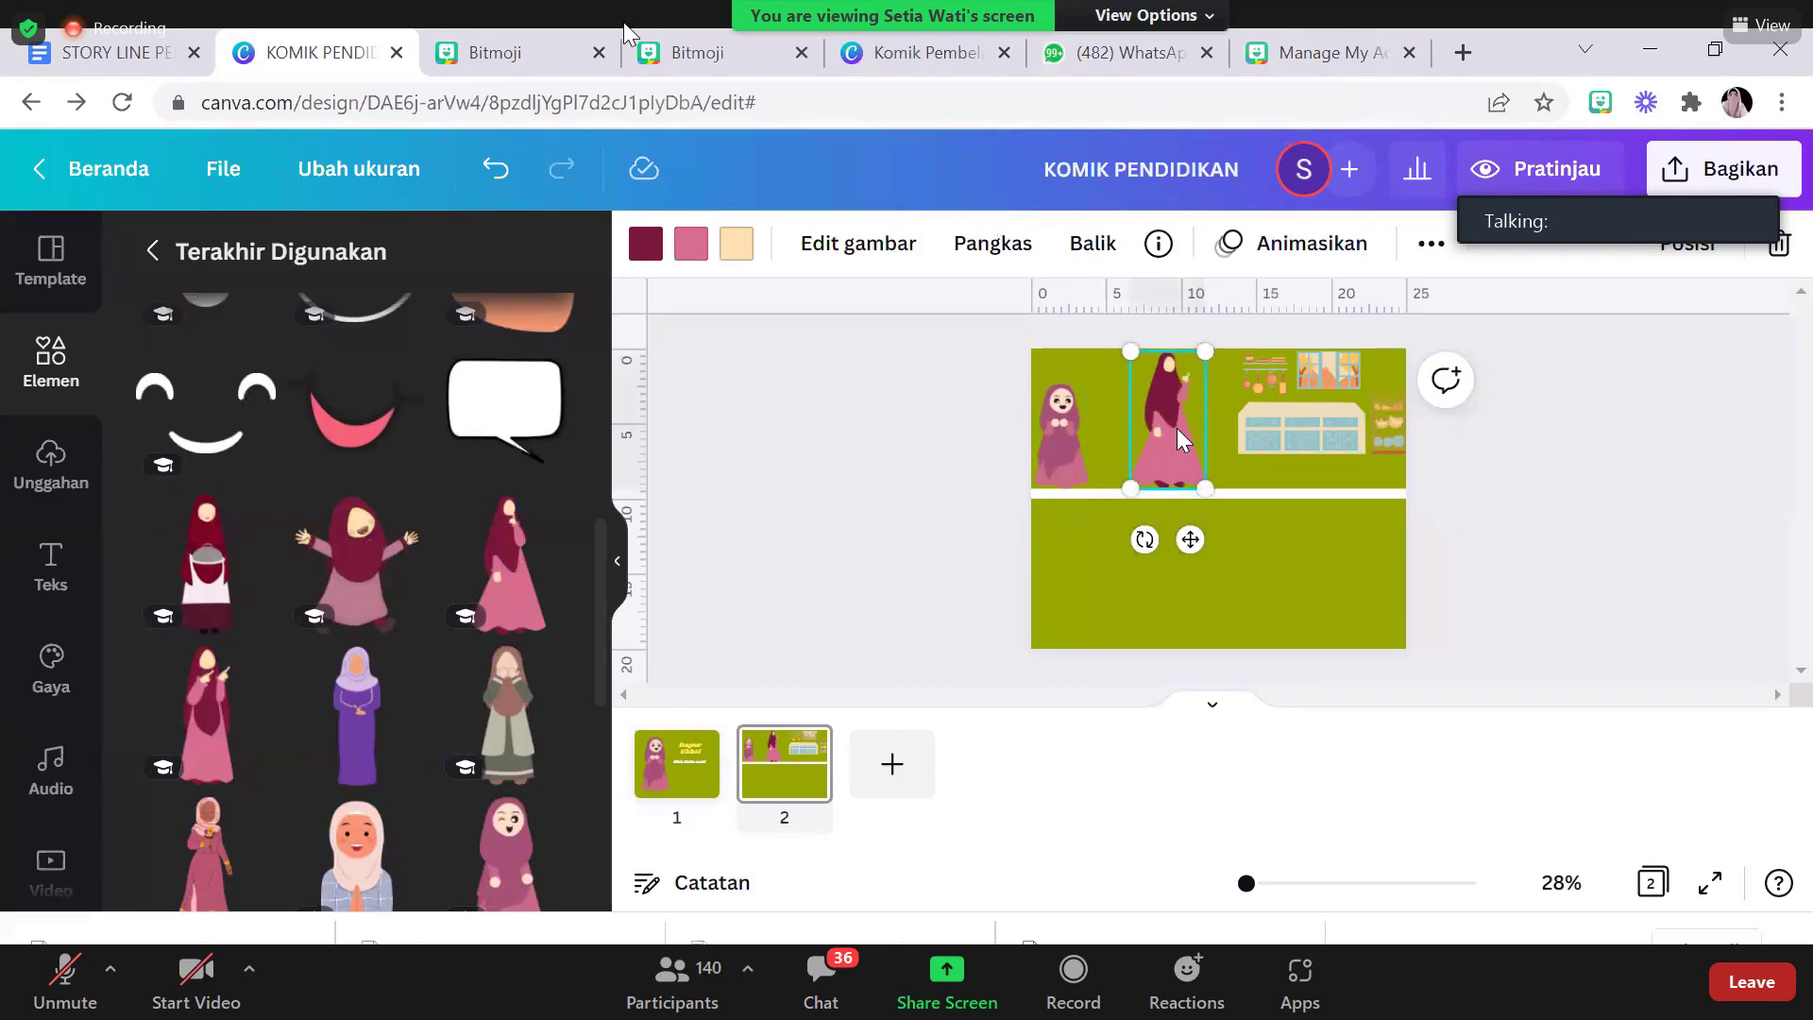
Crop the feet off the maroon-veiled woman and enlarge her until she reaches the white dividing line
left_click(993, 247)
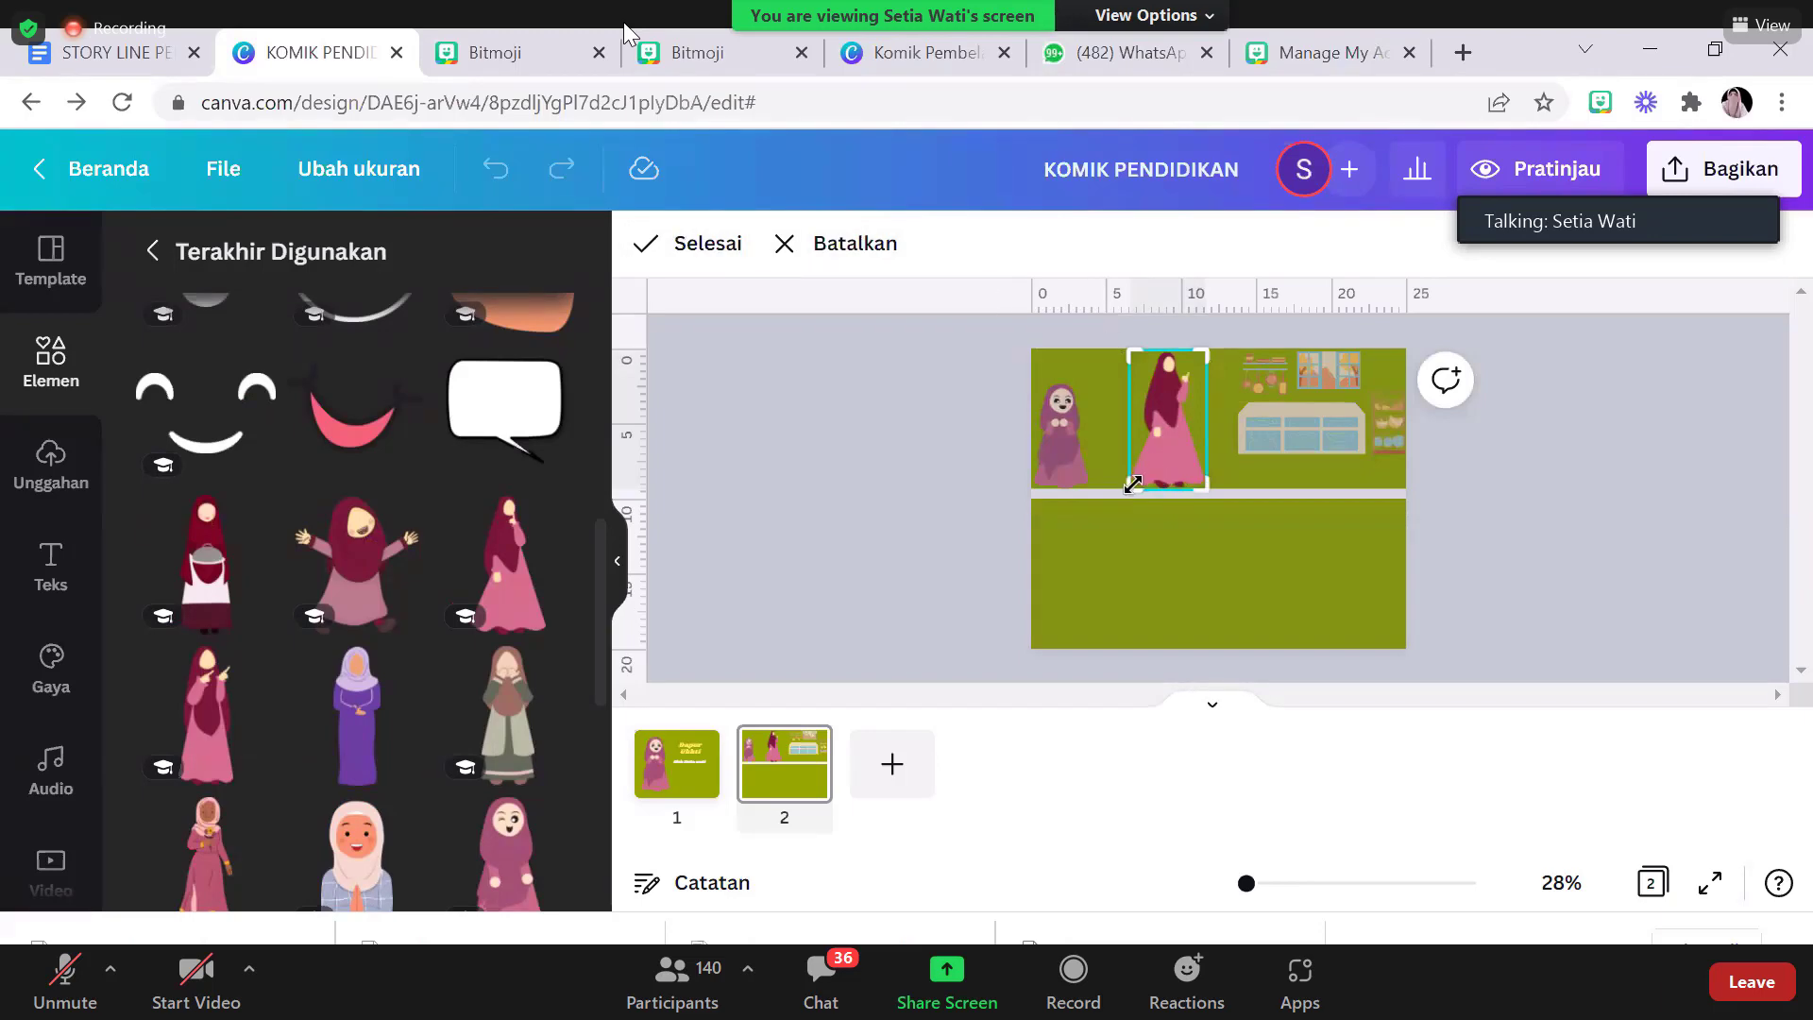
left_click_drag(1131, 485, 1133, 457)
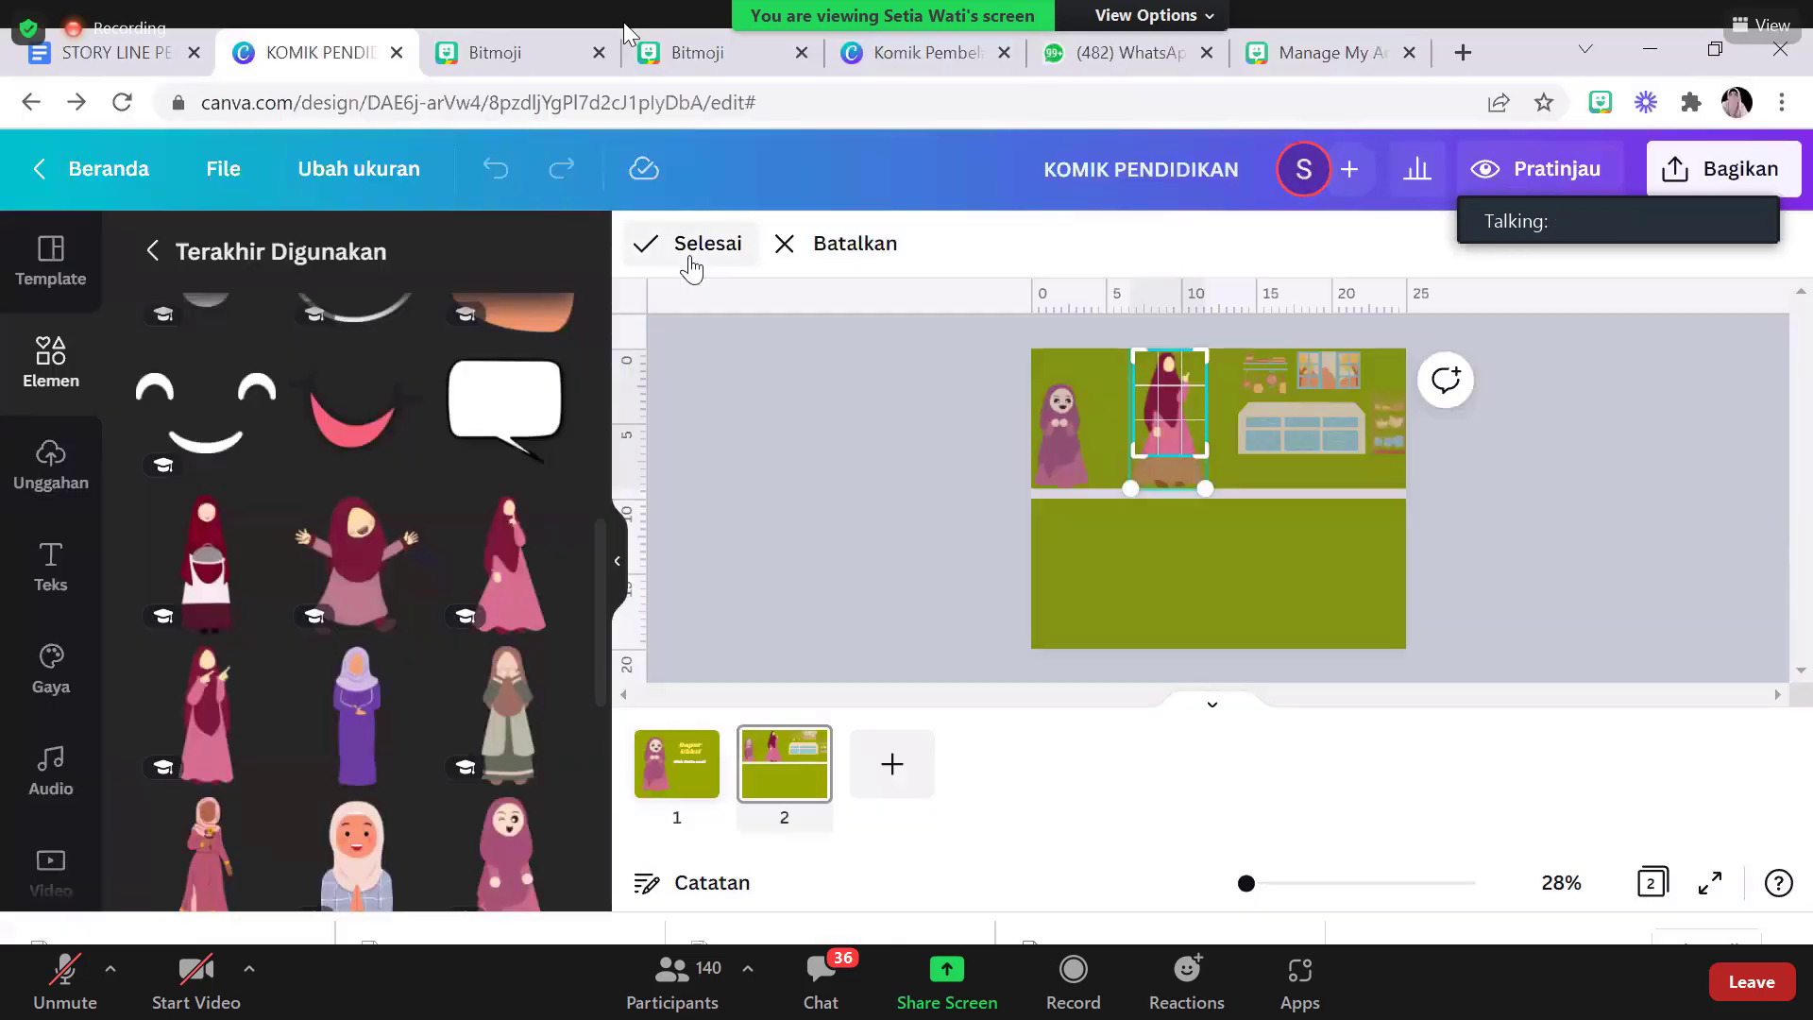
left_click(688, 257)
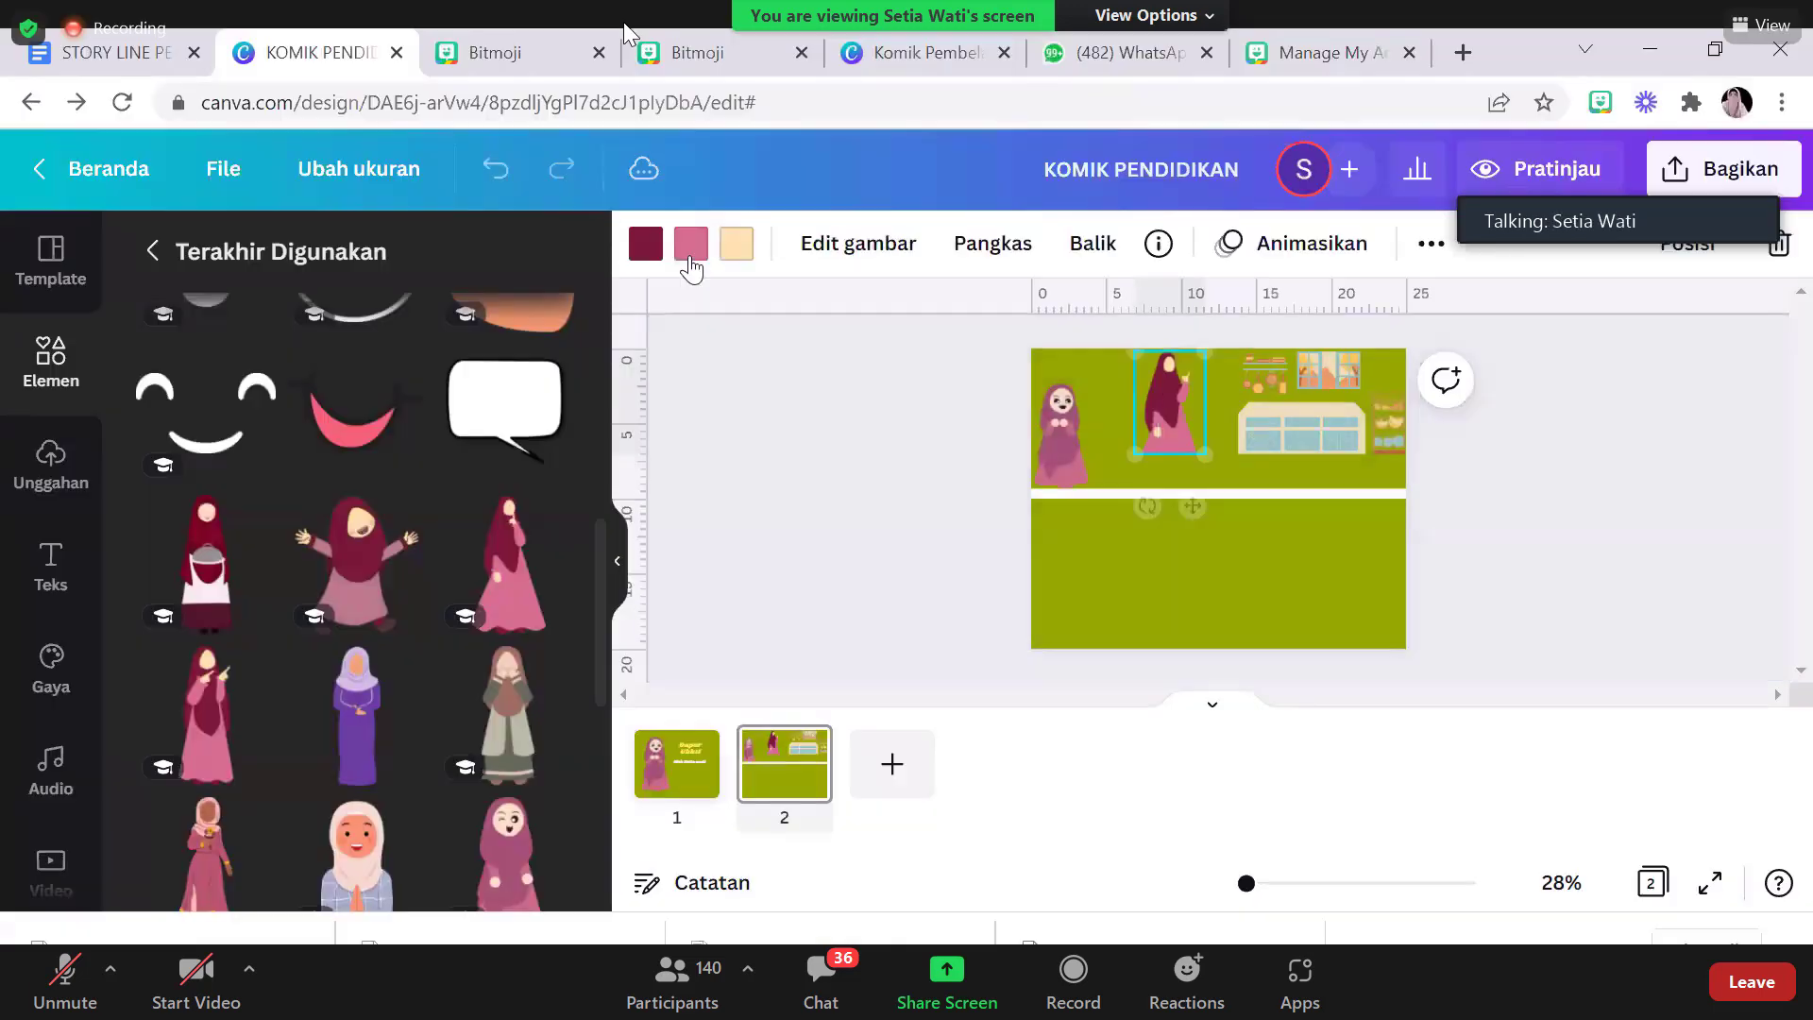
mouse_move(1132, 457)
left_mouse_down()
mouse_move(1112, 493)
mouse_move(1130, 480)
left_mouse_up()
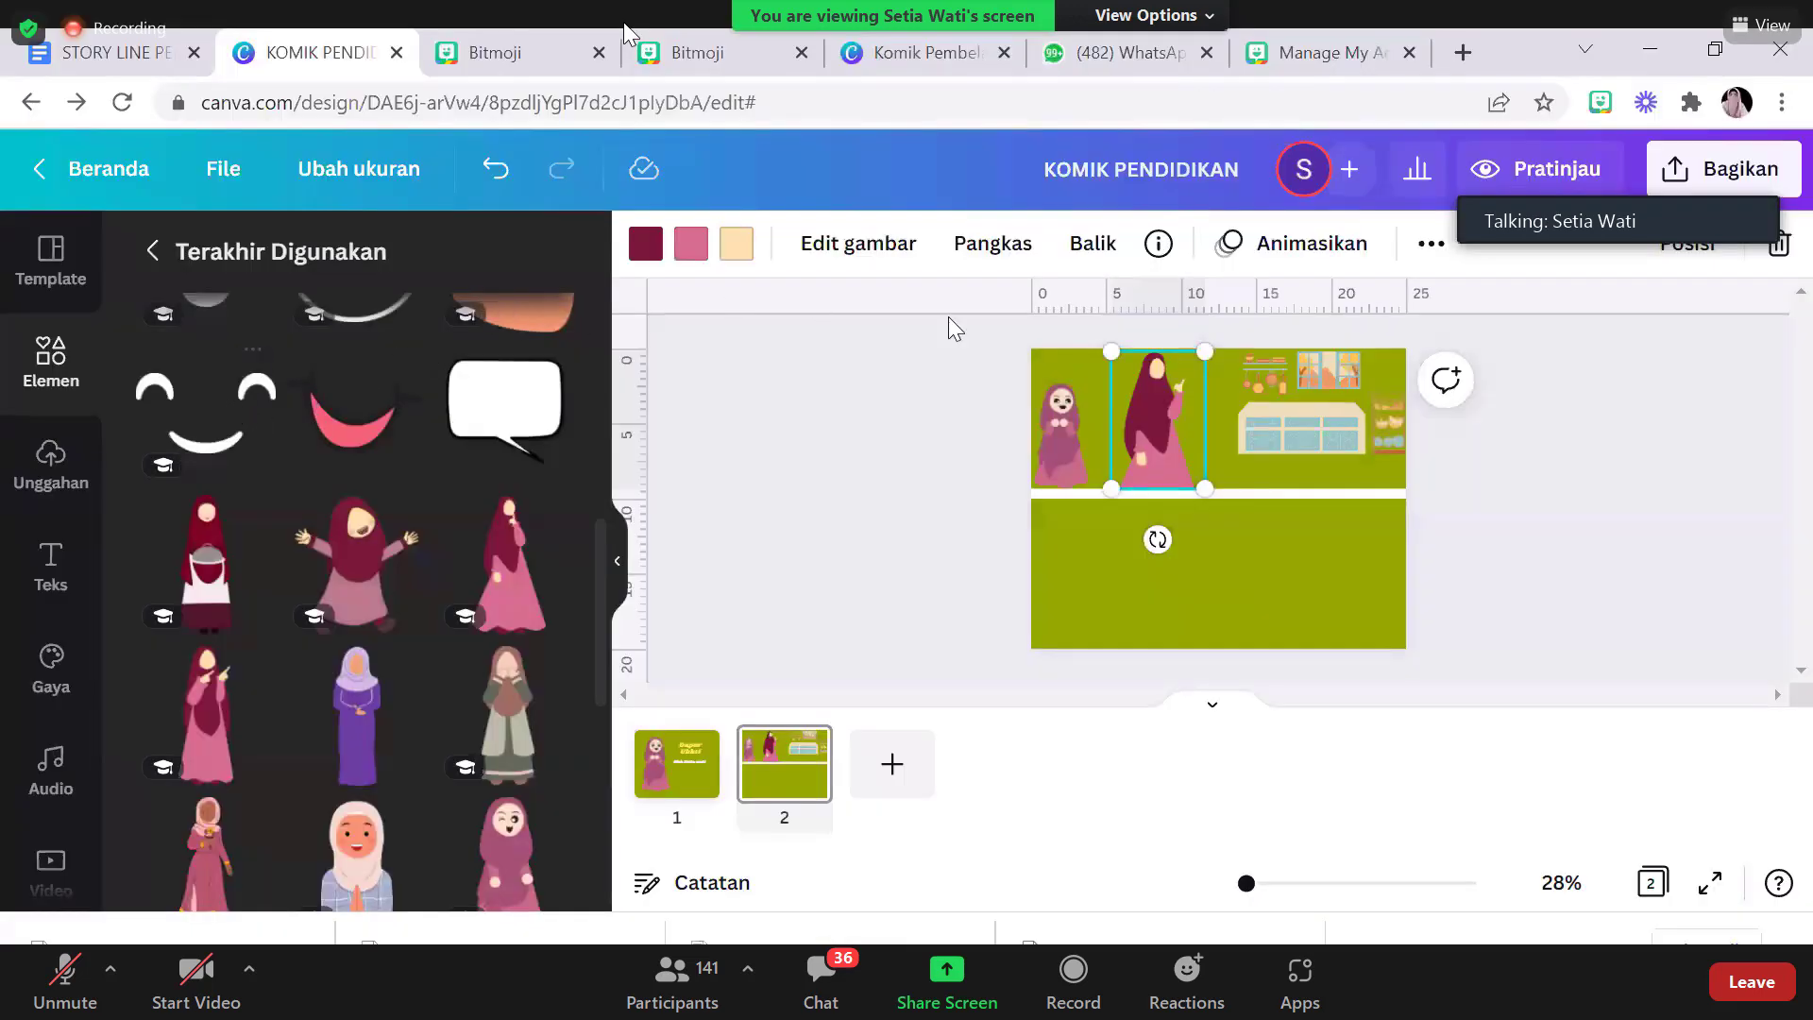
Move the maroon-veiled woman next to the kitchen and flip her horizontally to face the girl
left_click(870, 390)
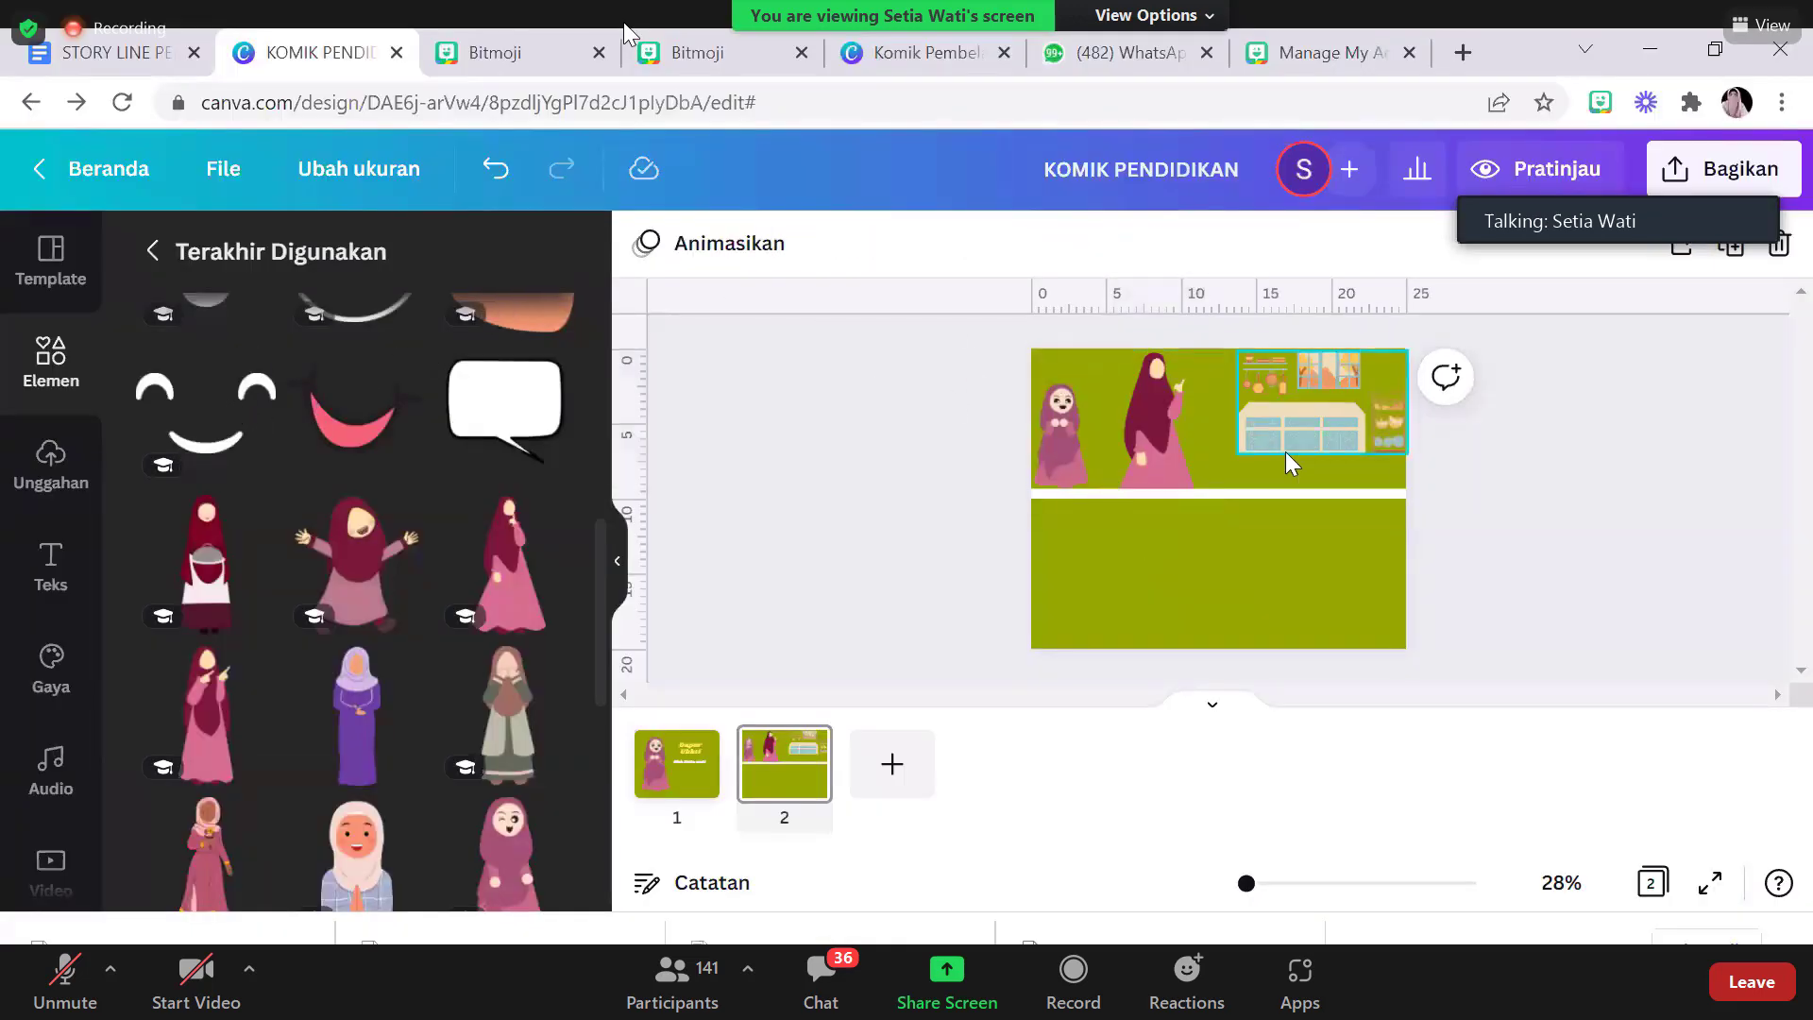
left_click_drag(1158, 440, 1183, 443)
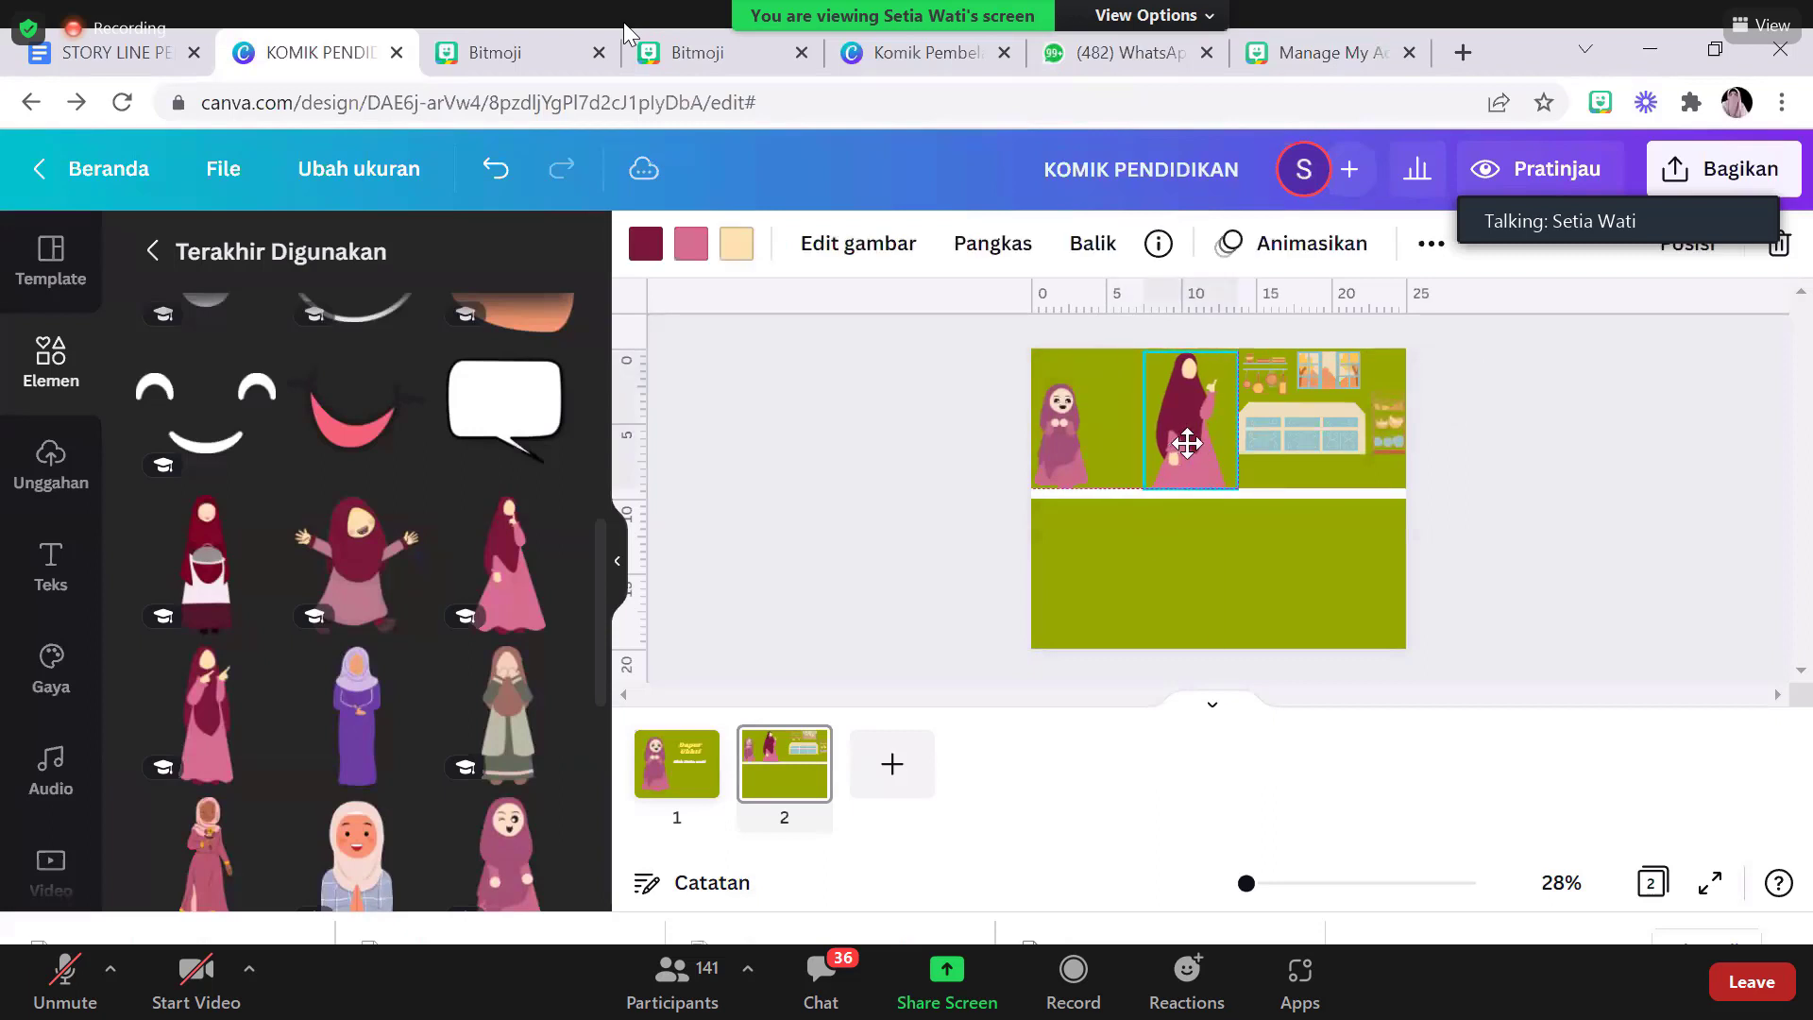
left_click(1114, 244)
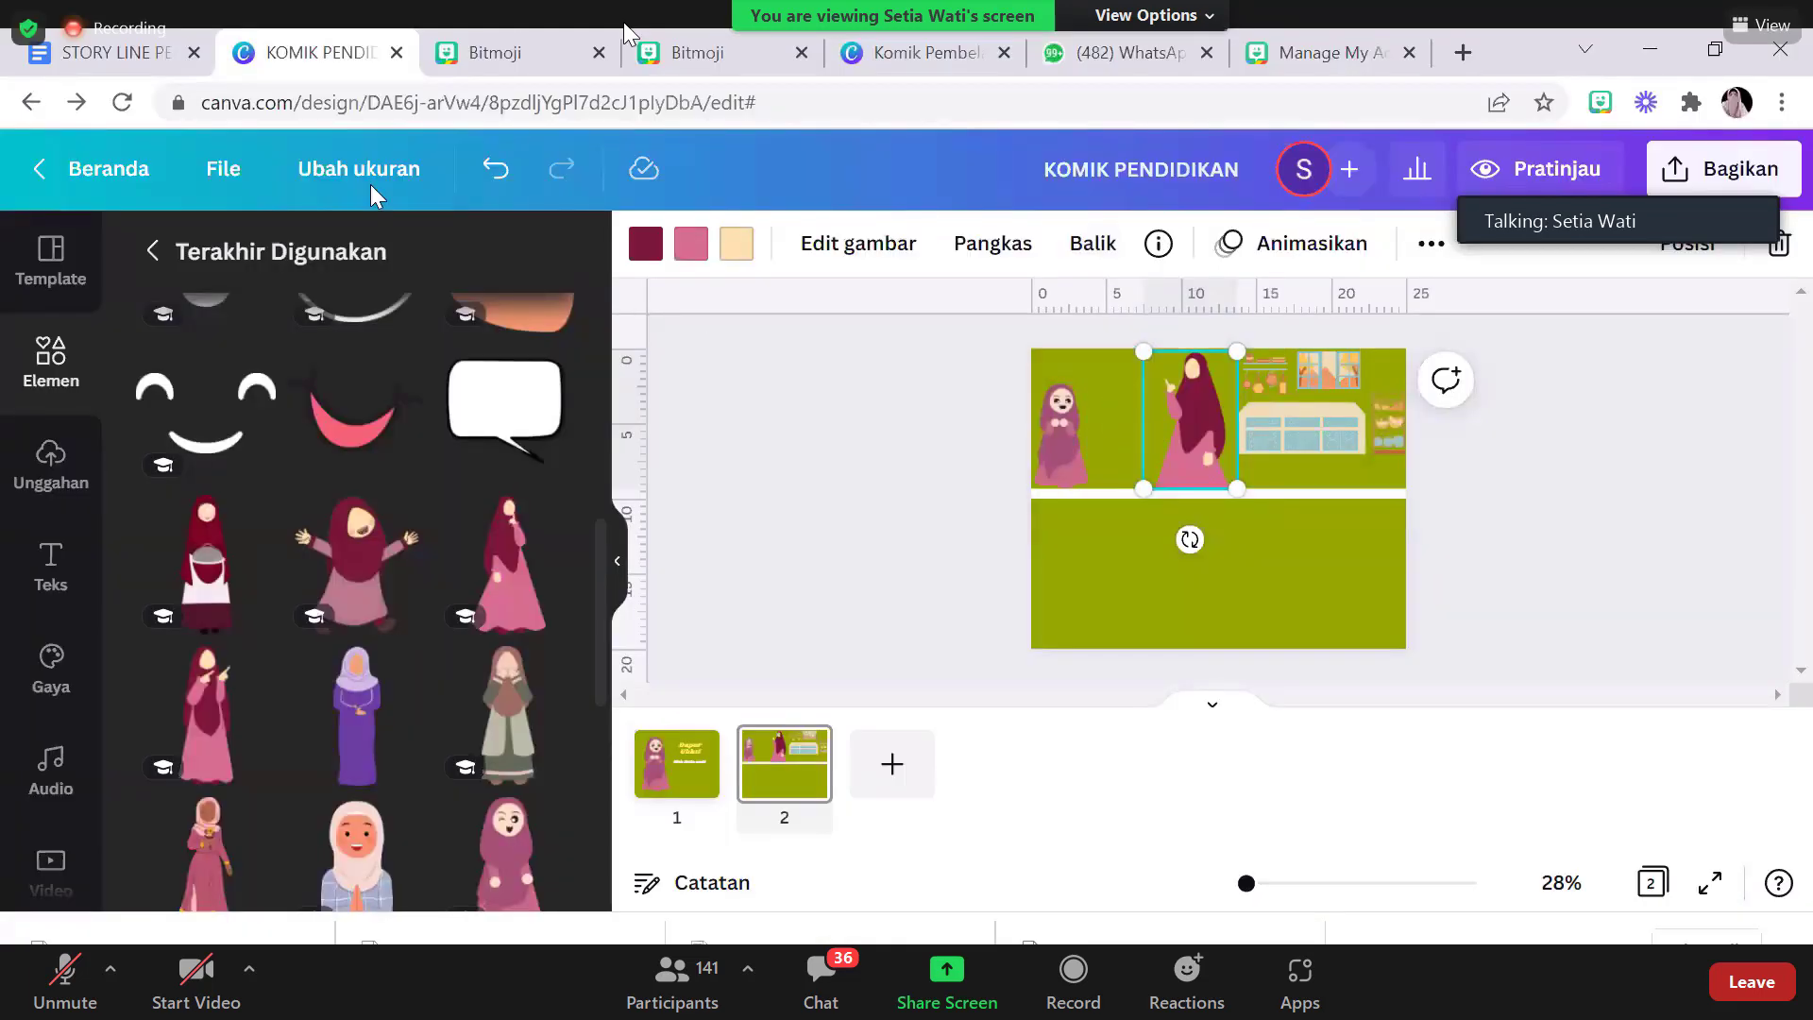
In the Google Docs story line, select Ukhti's scene 2 line "hari ini kita akan memasak apa bunda?"
left_click(116, 60)
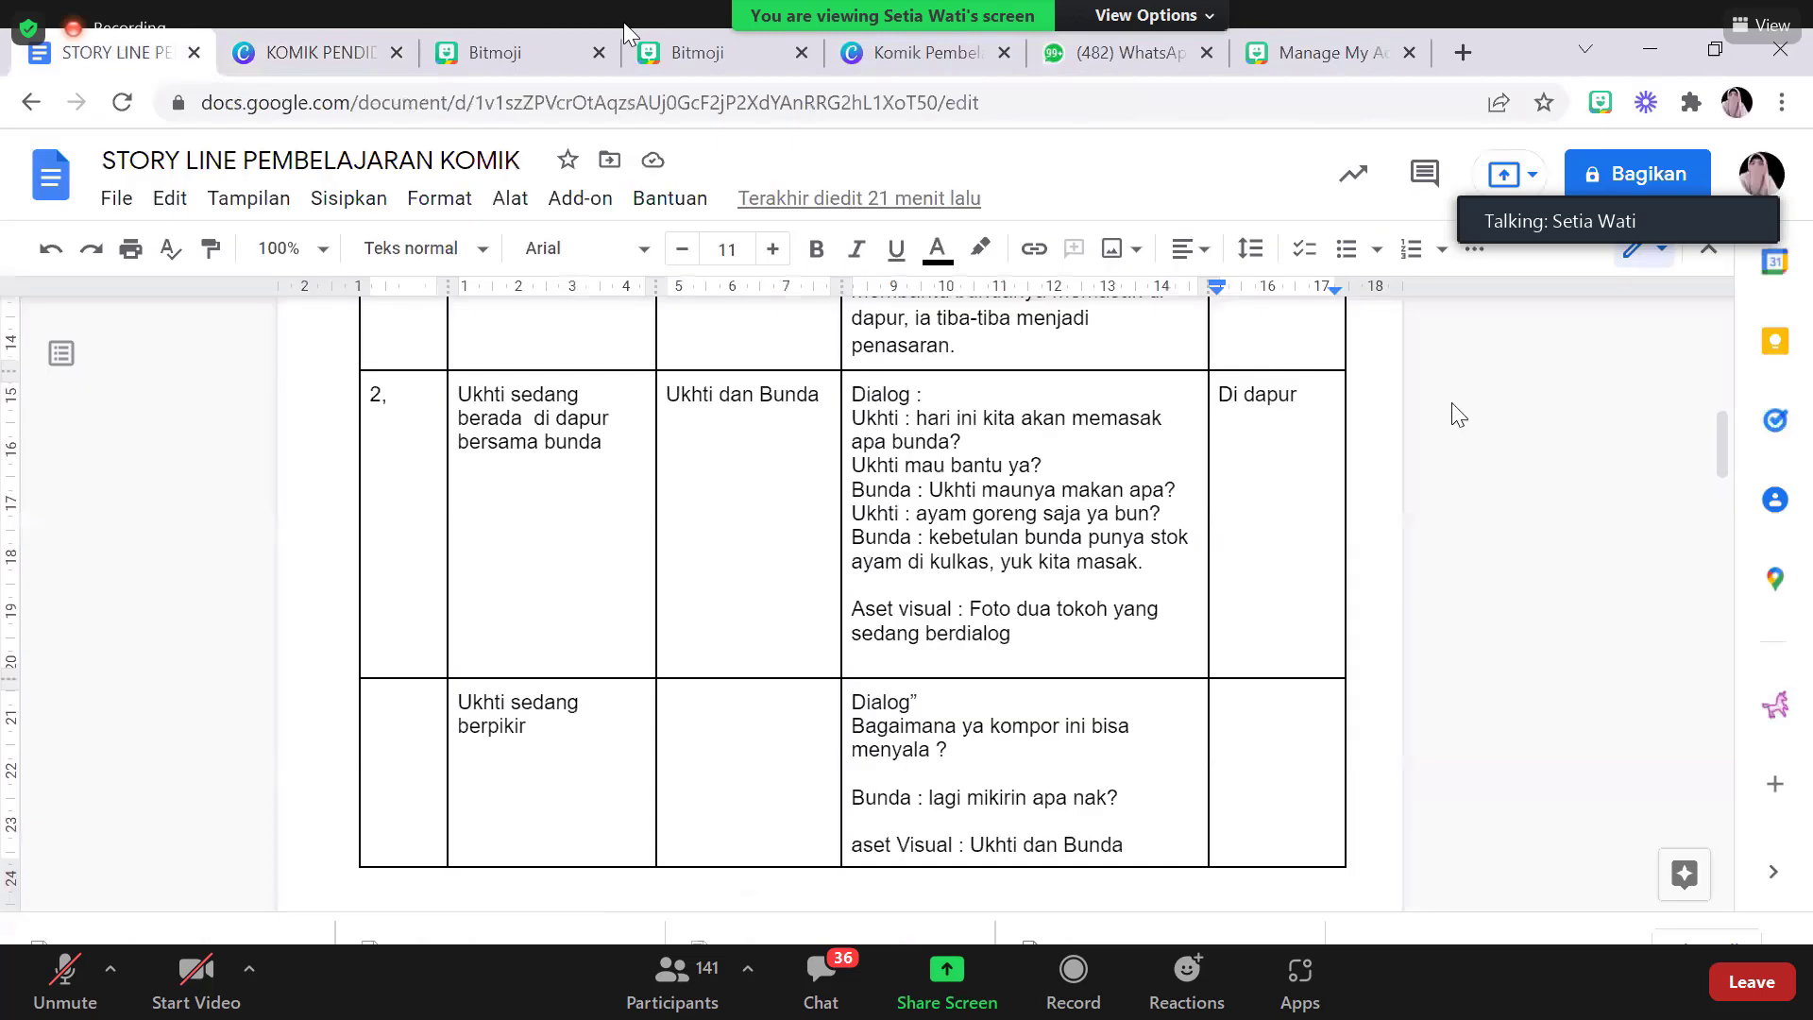
left_click_drag(1725, 428, 1726, 453)
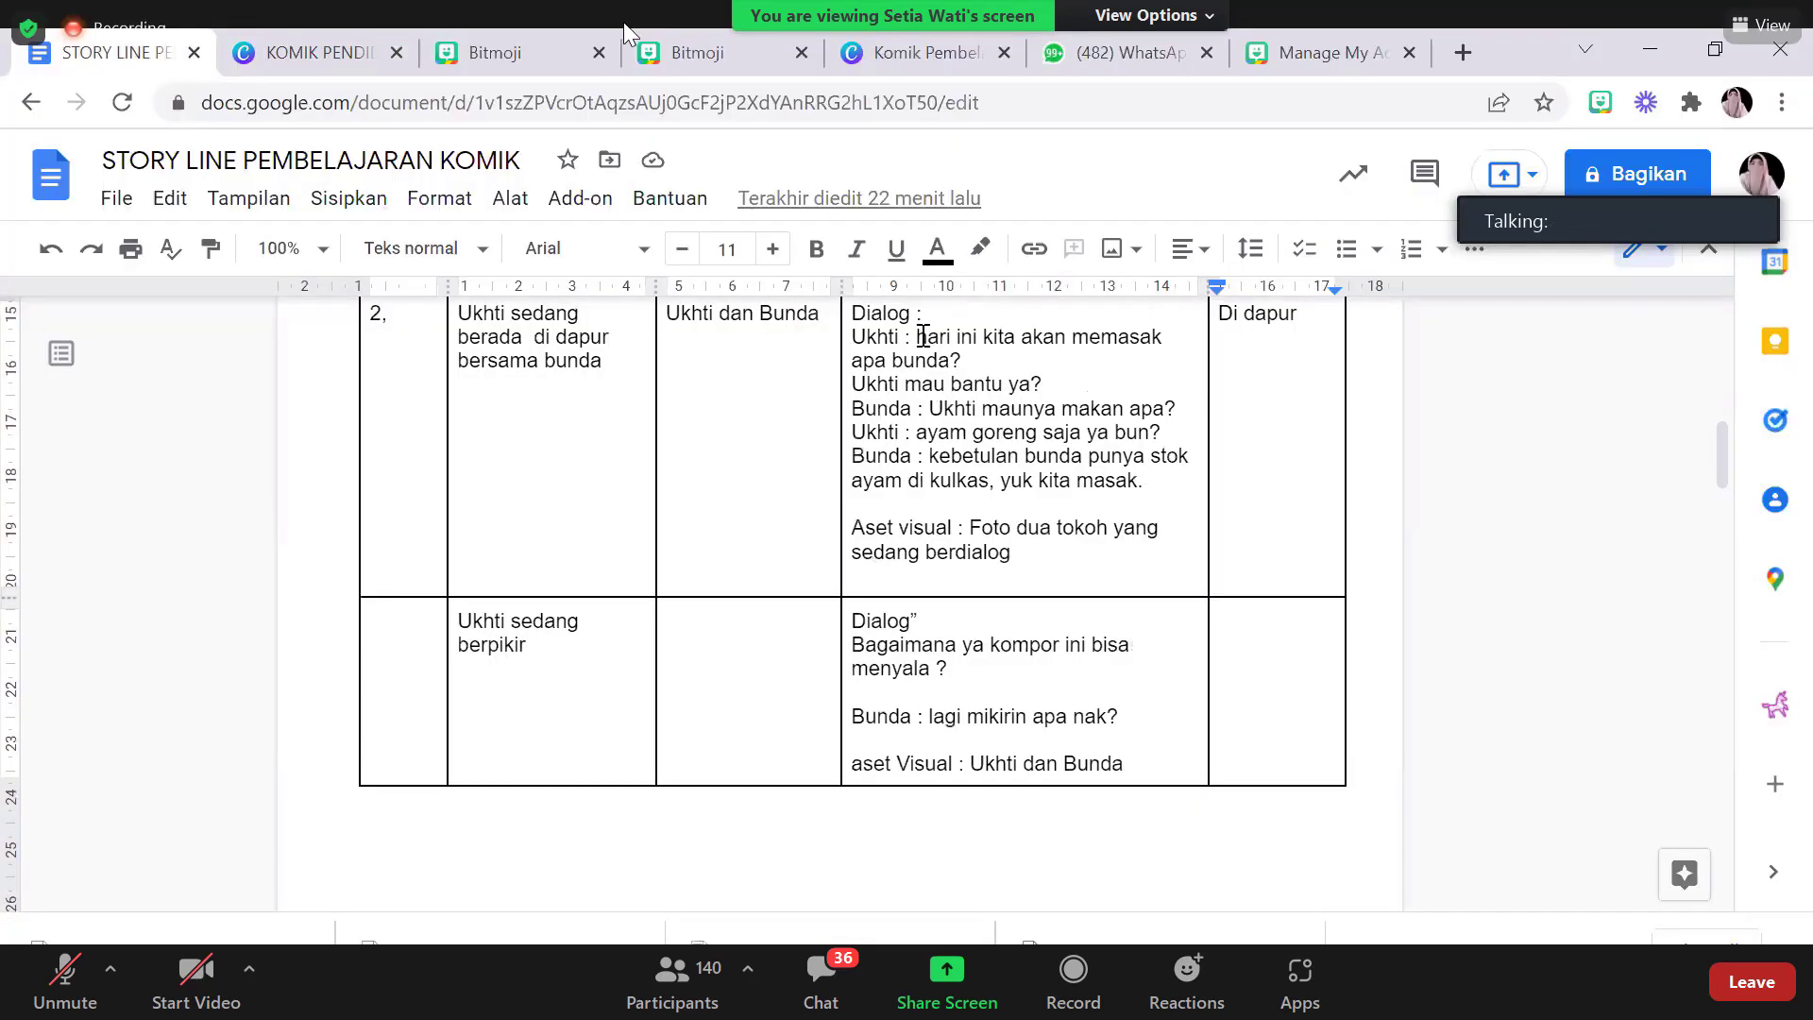
mouse_move(919, 336)
left_mouse_down()
mouse_move(943, 368)
mouse_move(917, 360)
left_mouse_up()
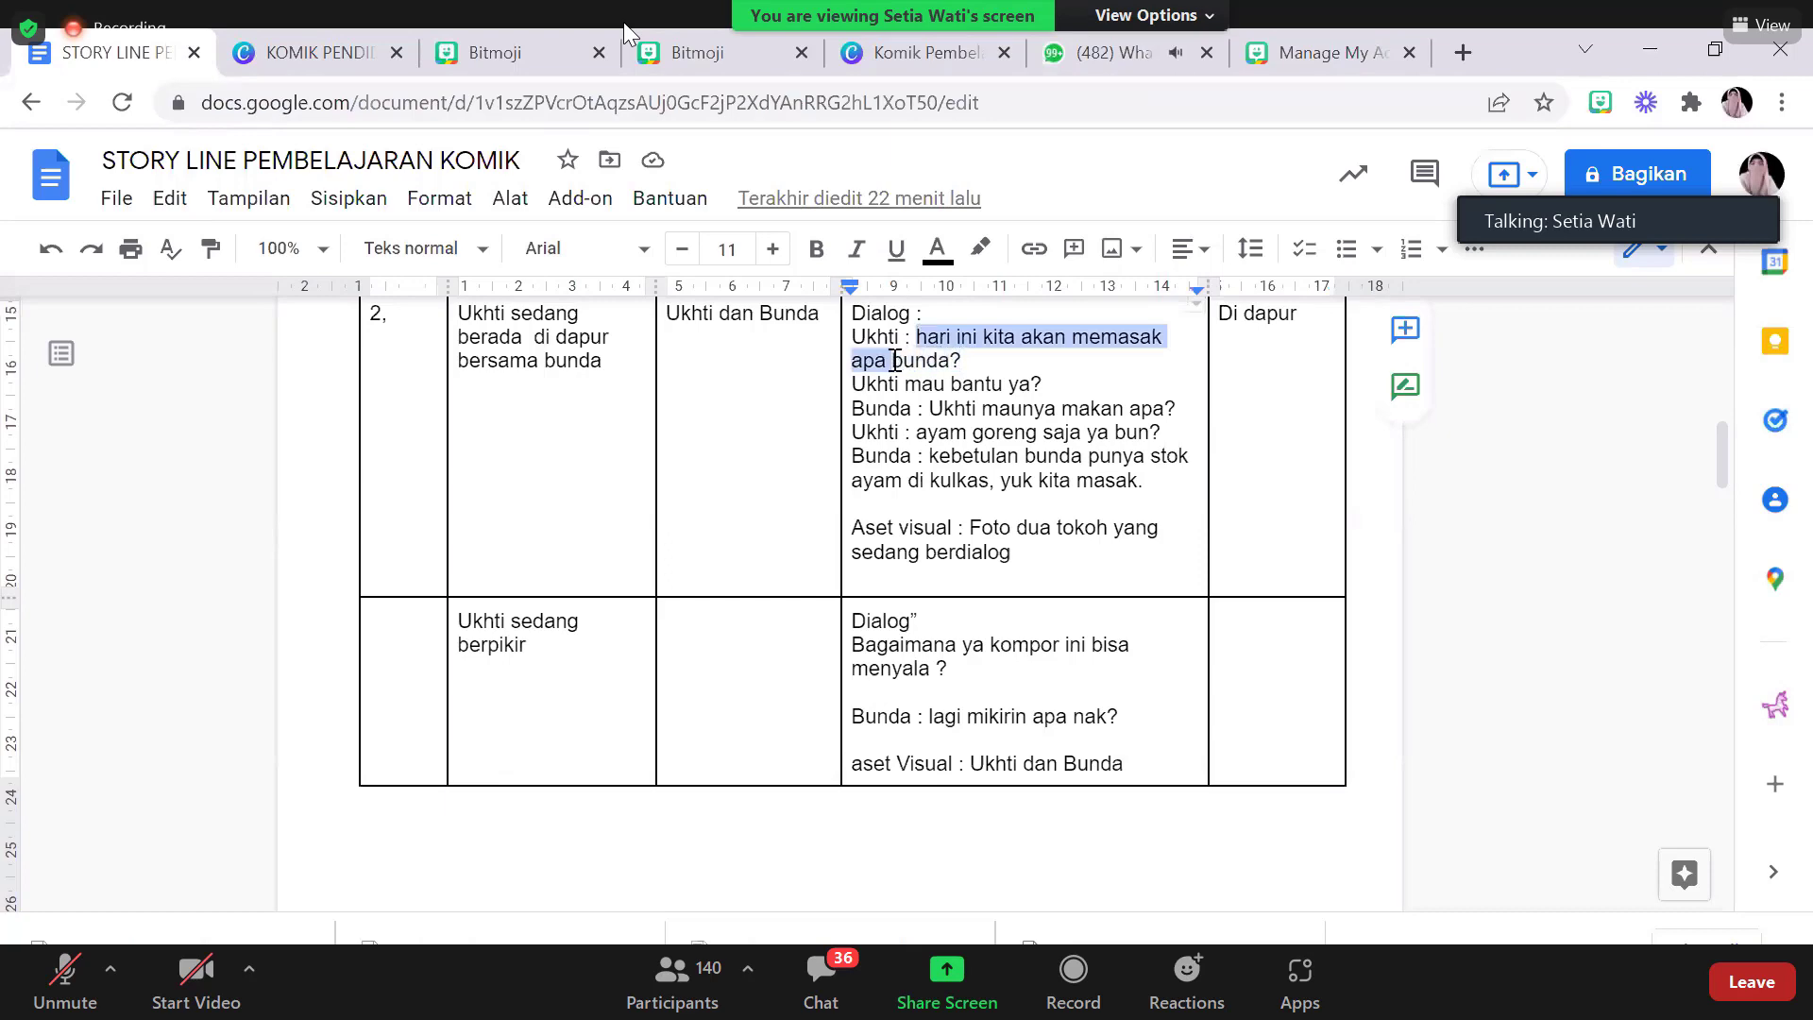
Back in the Canva comic, search elements for "balon teks", insert the first speech balloon and place it, shrunk, between the two characters
left_click(321, 52)
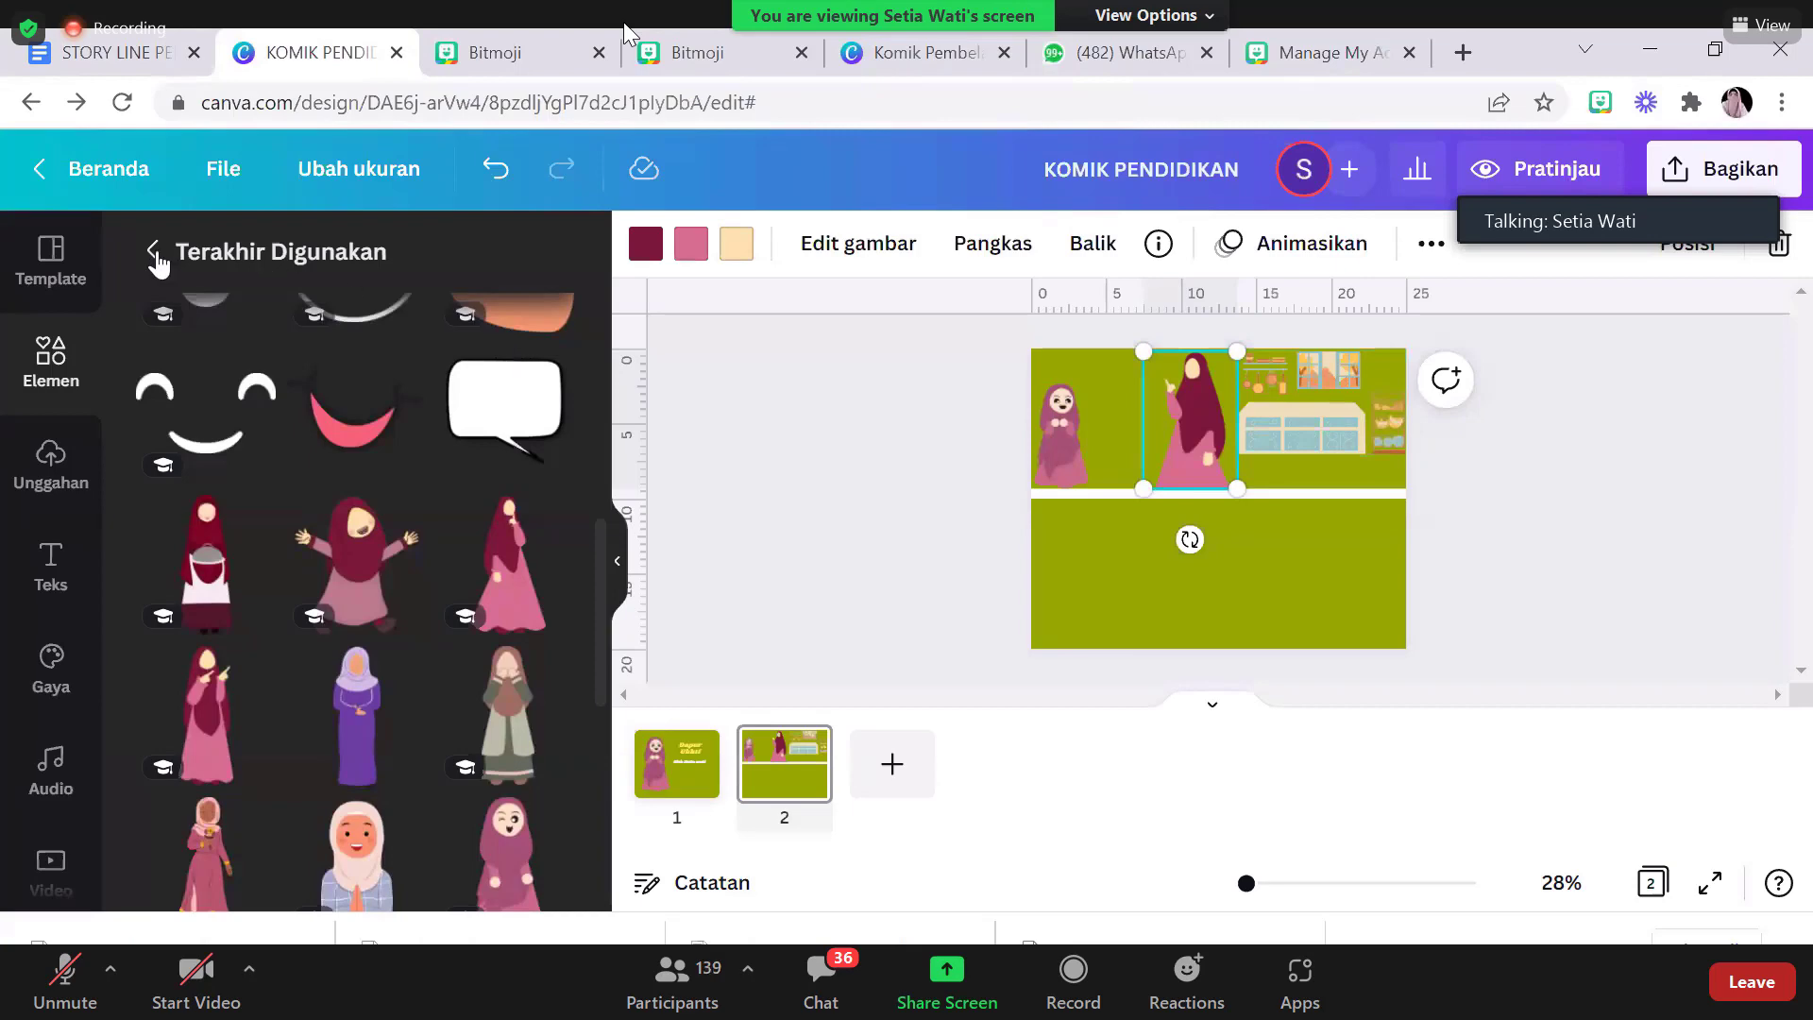
left_click(154, 253)
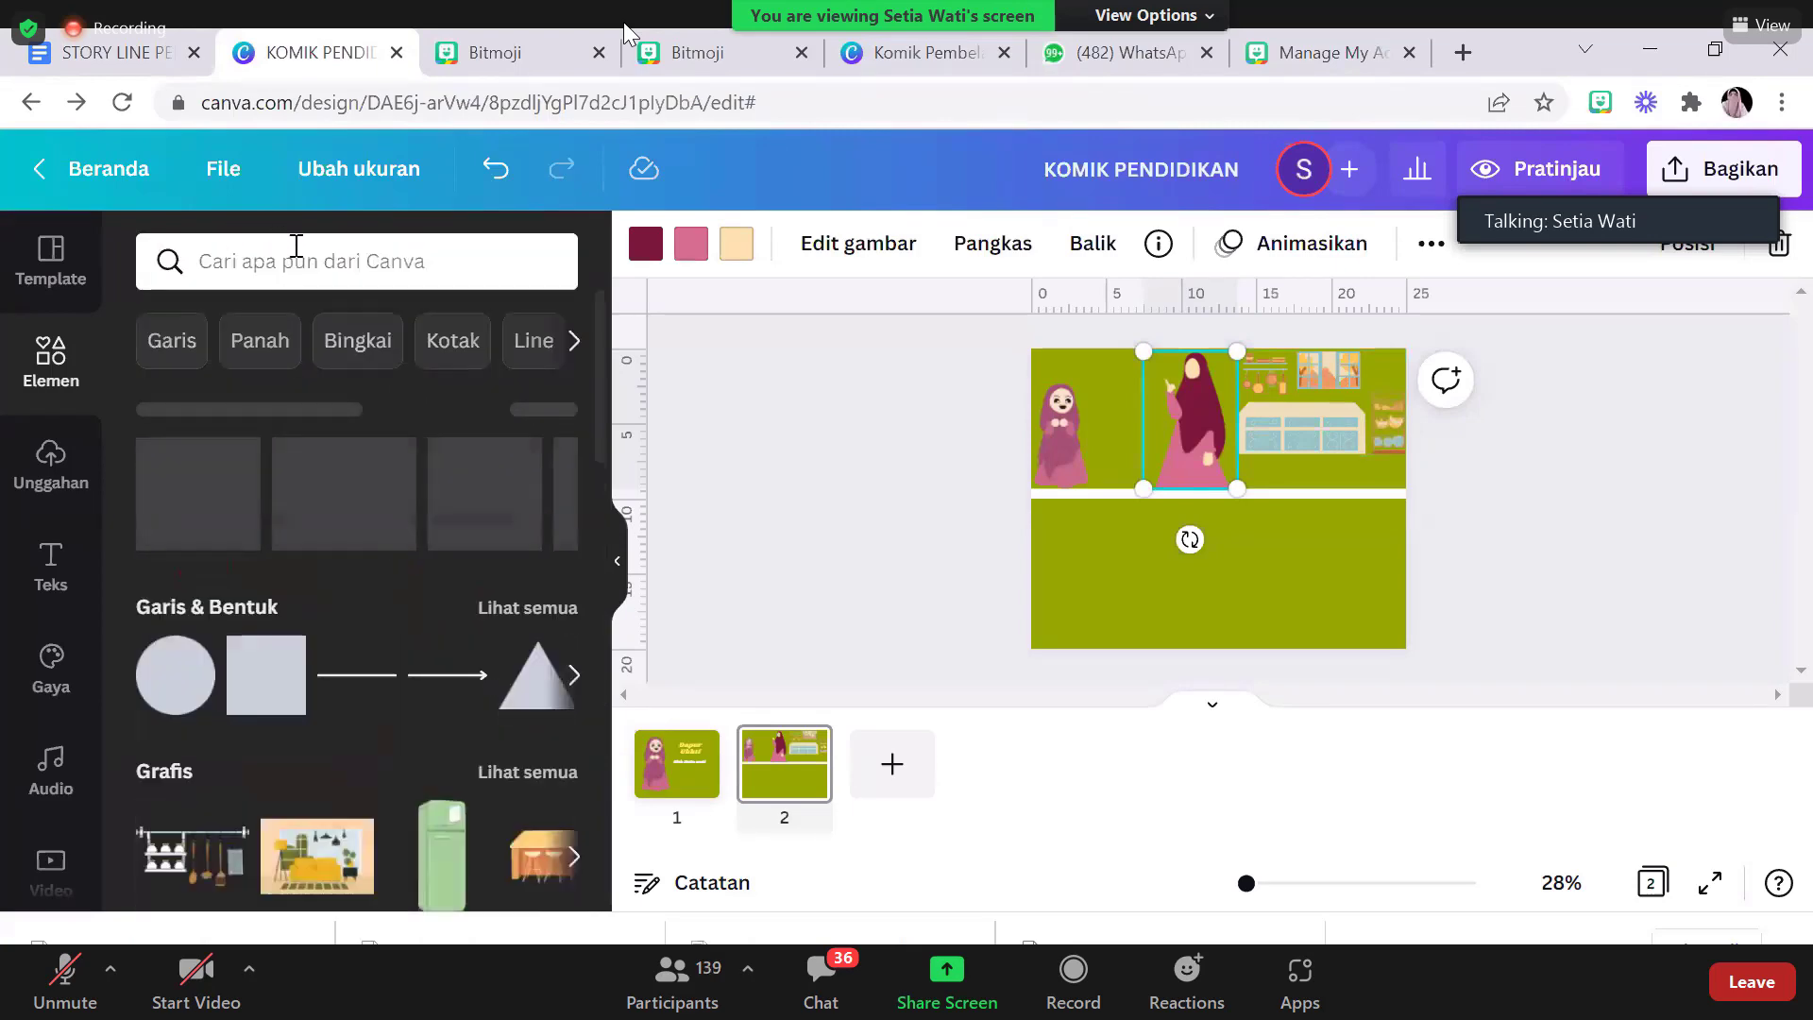
left_click(305, 259)
type("balon")
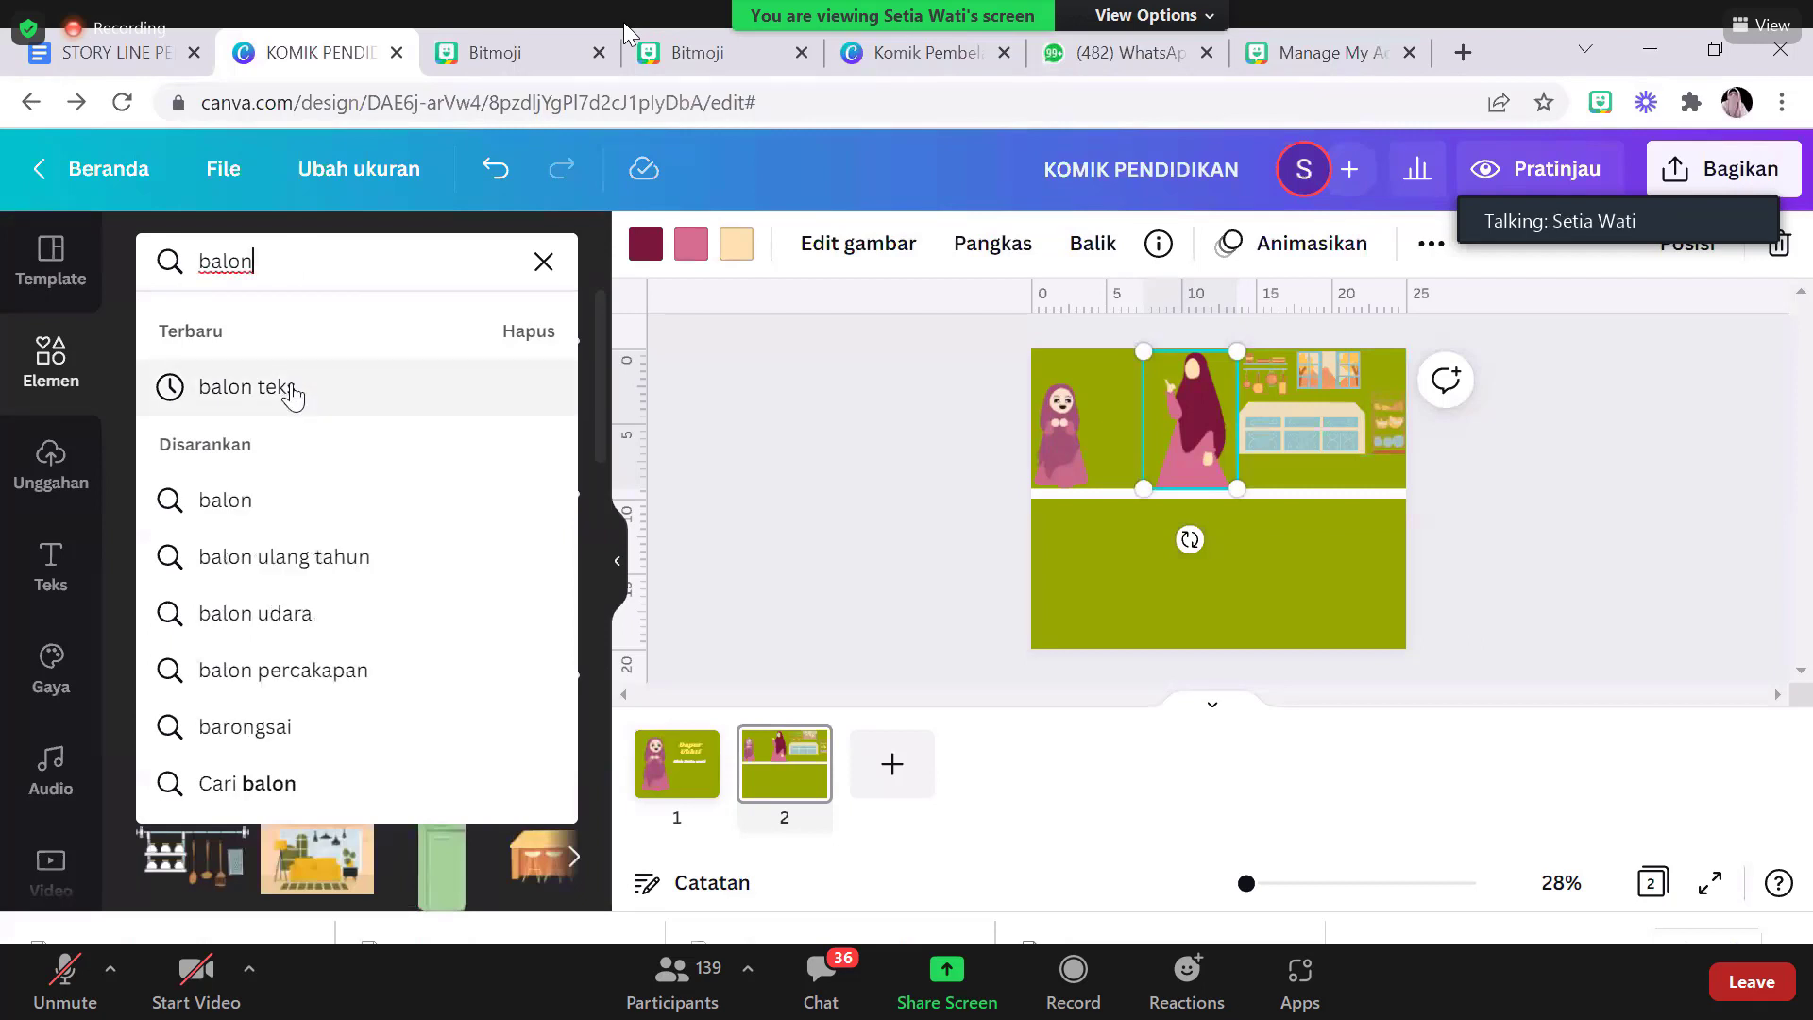
left_click(294, 395)
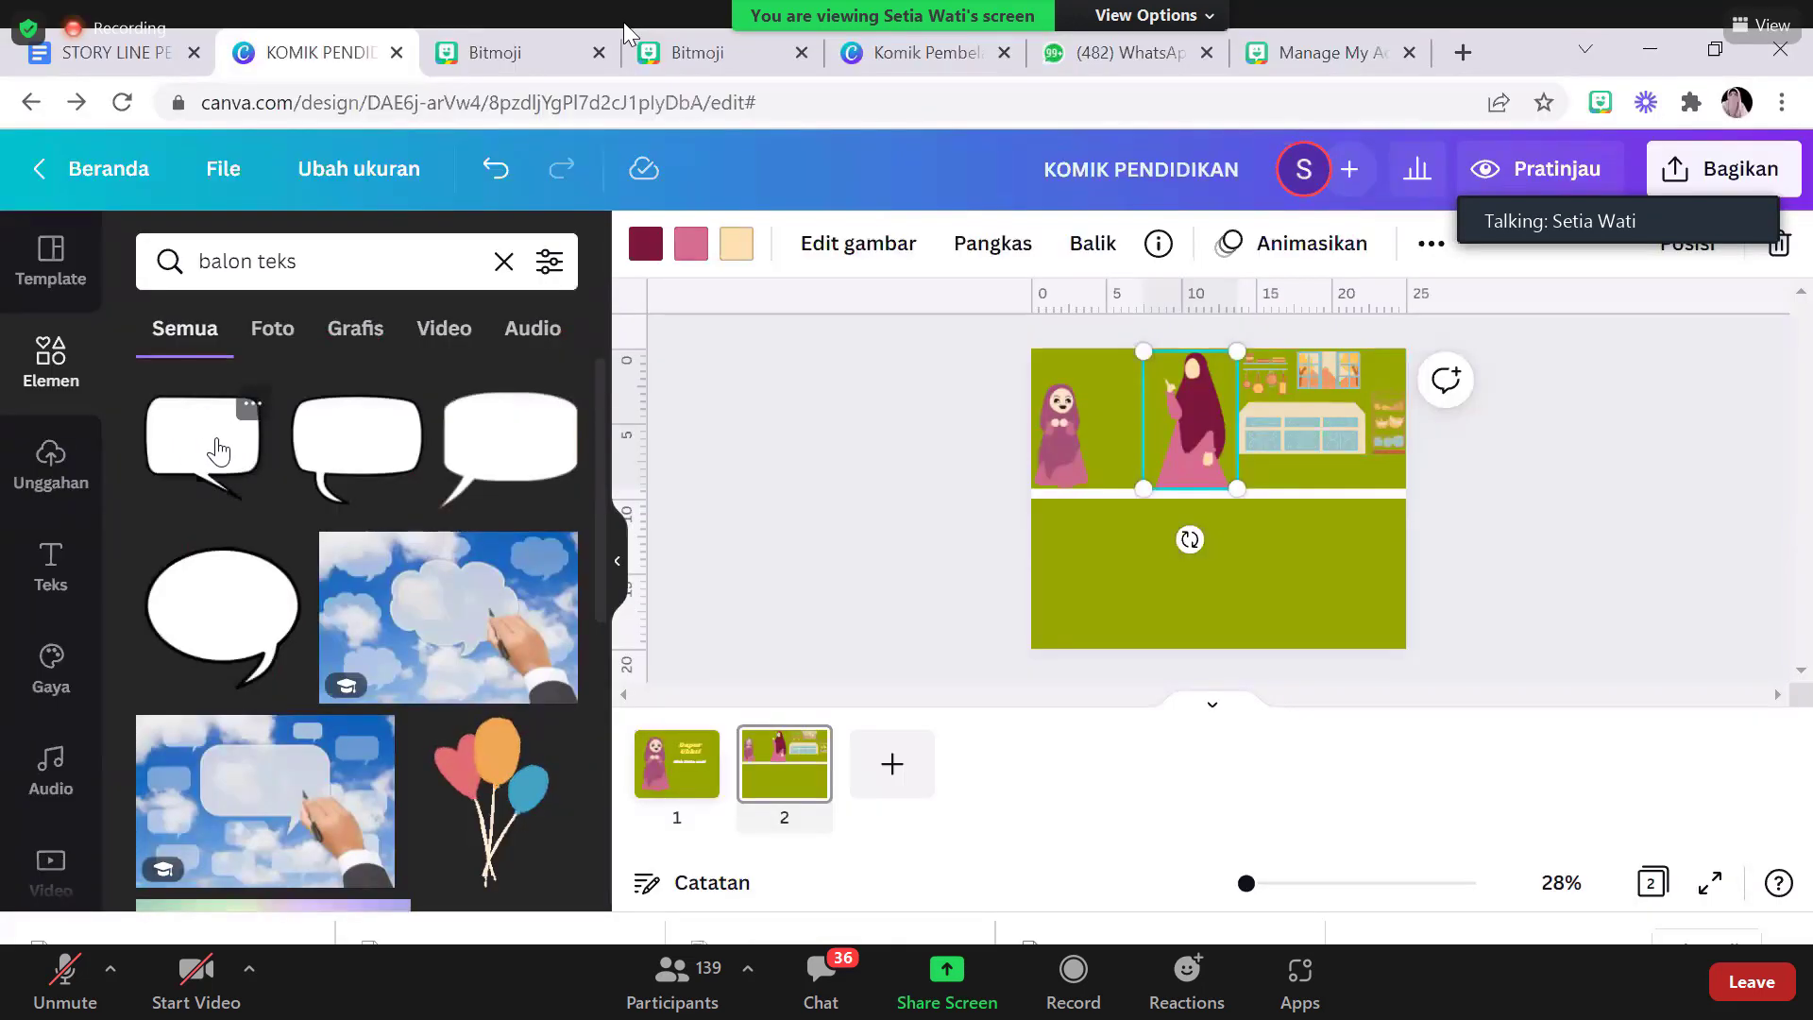
left_click(209, 453)
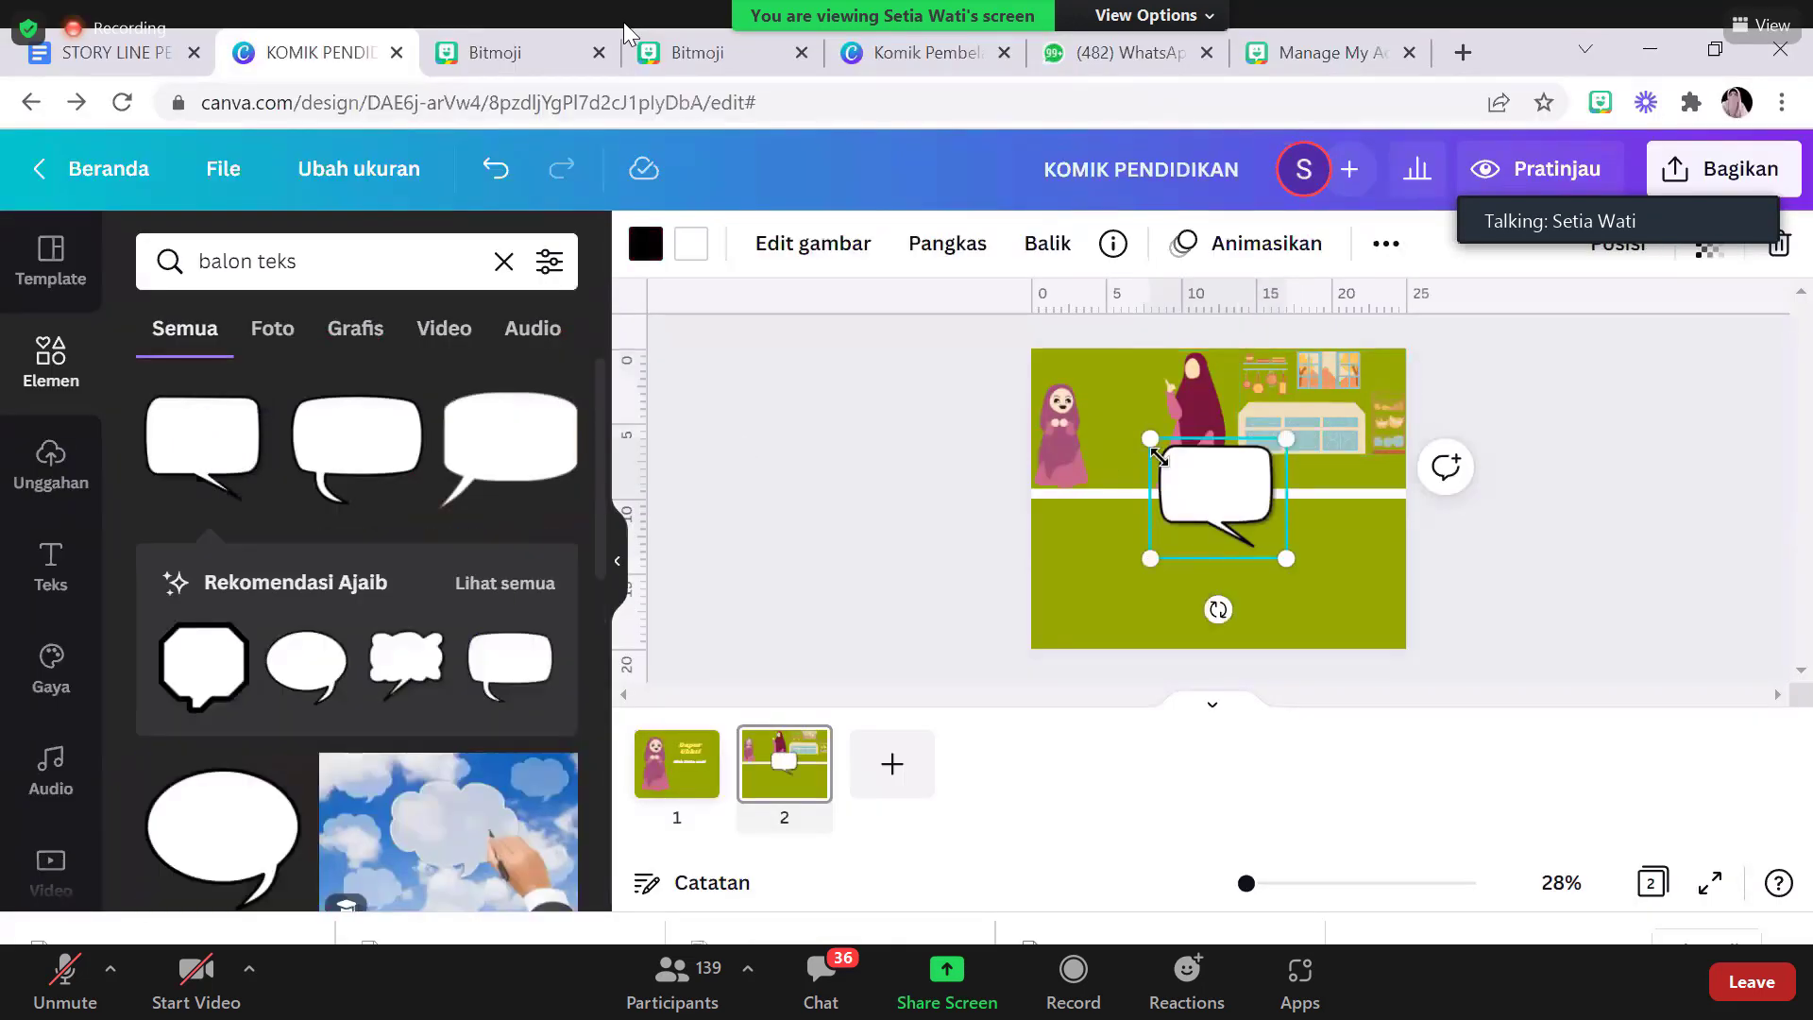
left_click_drag(1220, 497, 1110, 376)
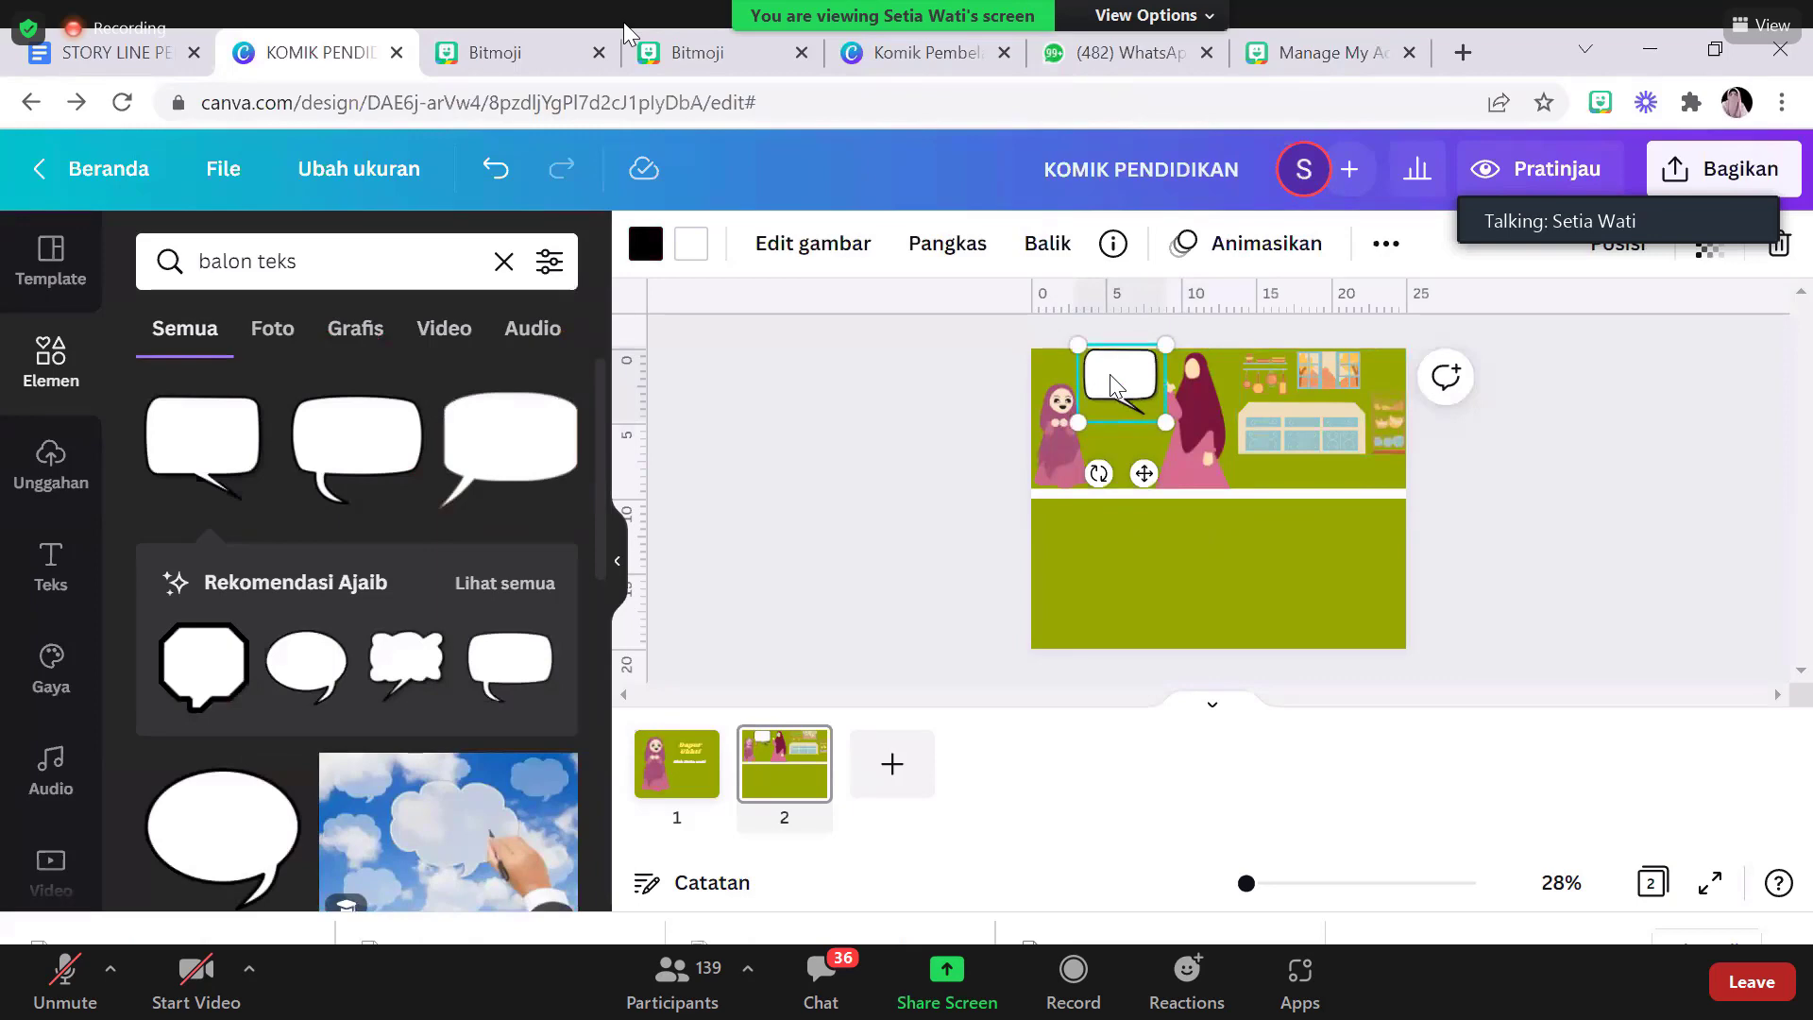
Add body text reading "hari ini kita akan memasak apa" and move it onto the speech balloon
left_click(50, 571)
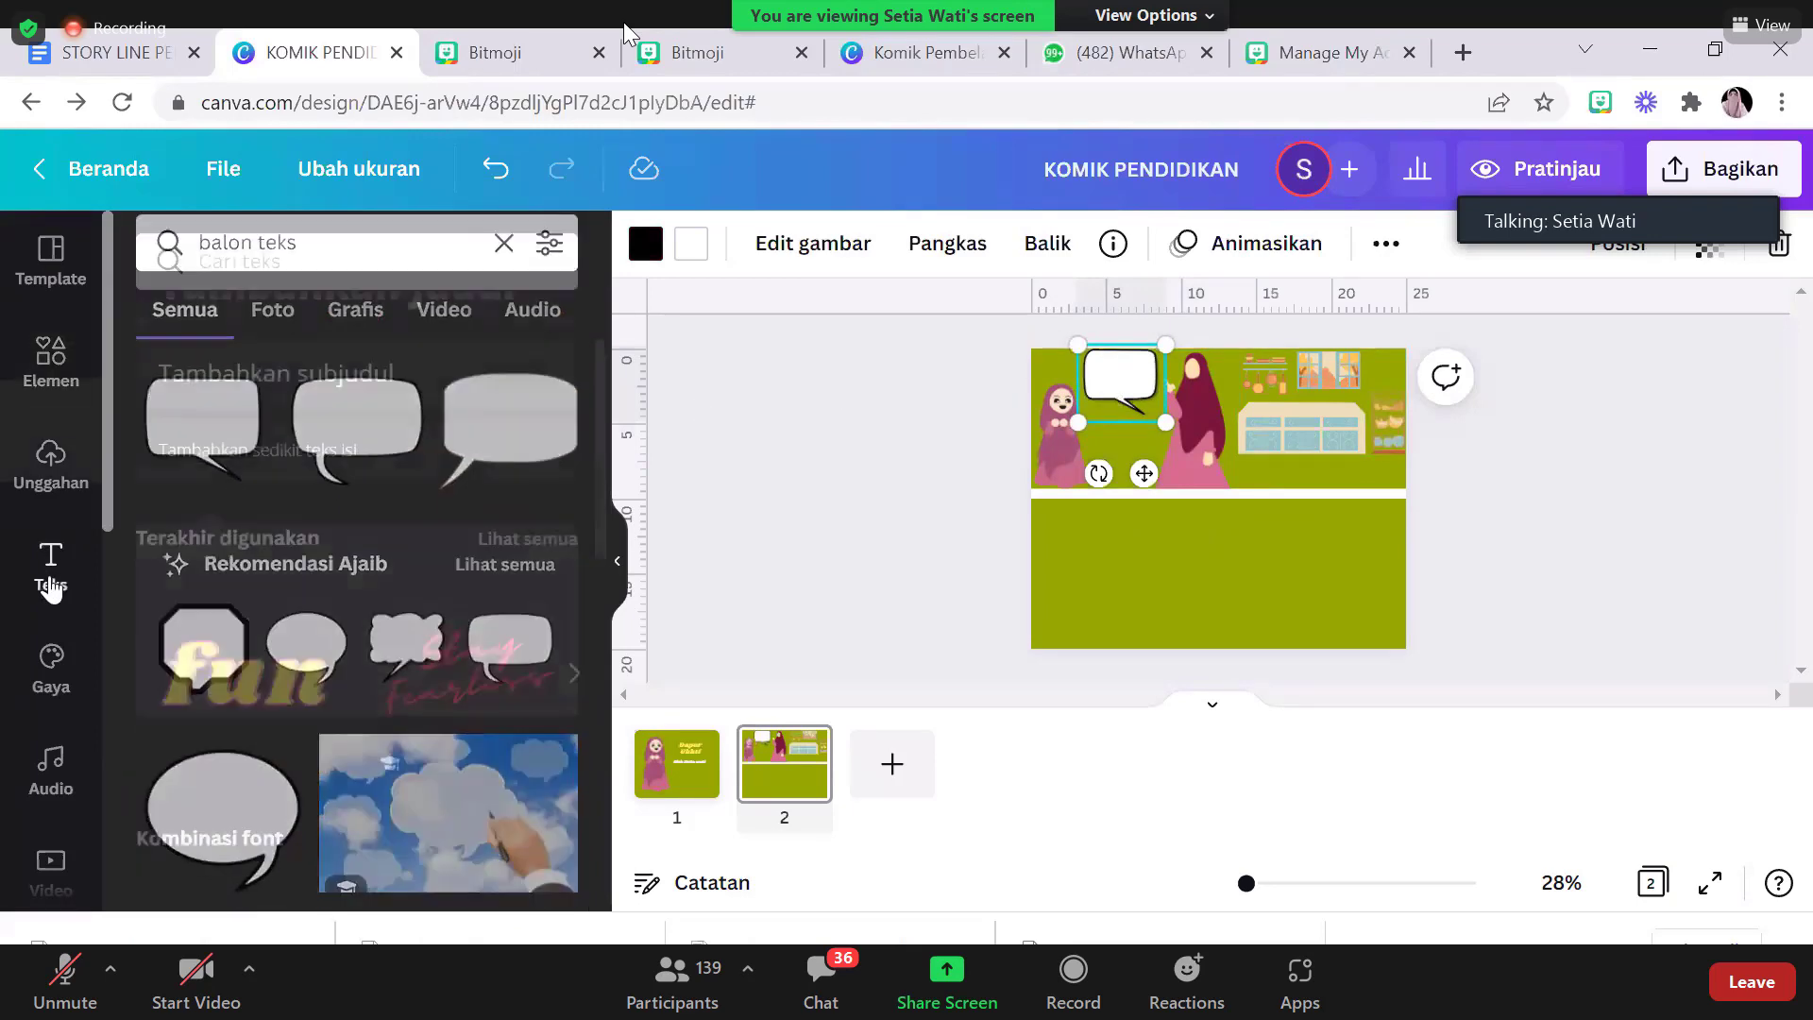
left_click(312, 461)
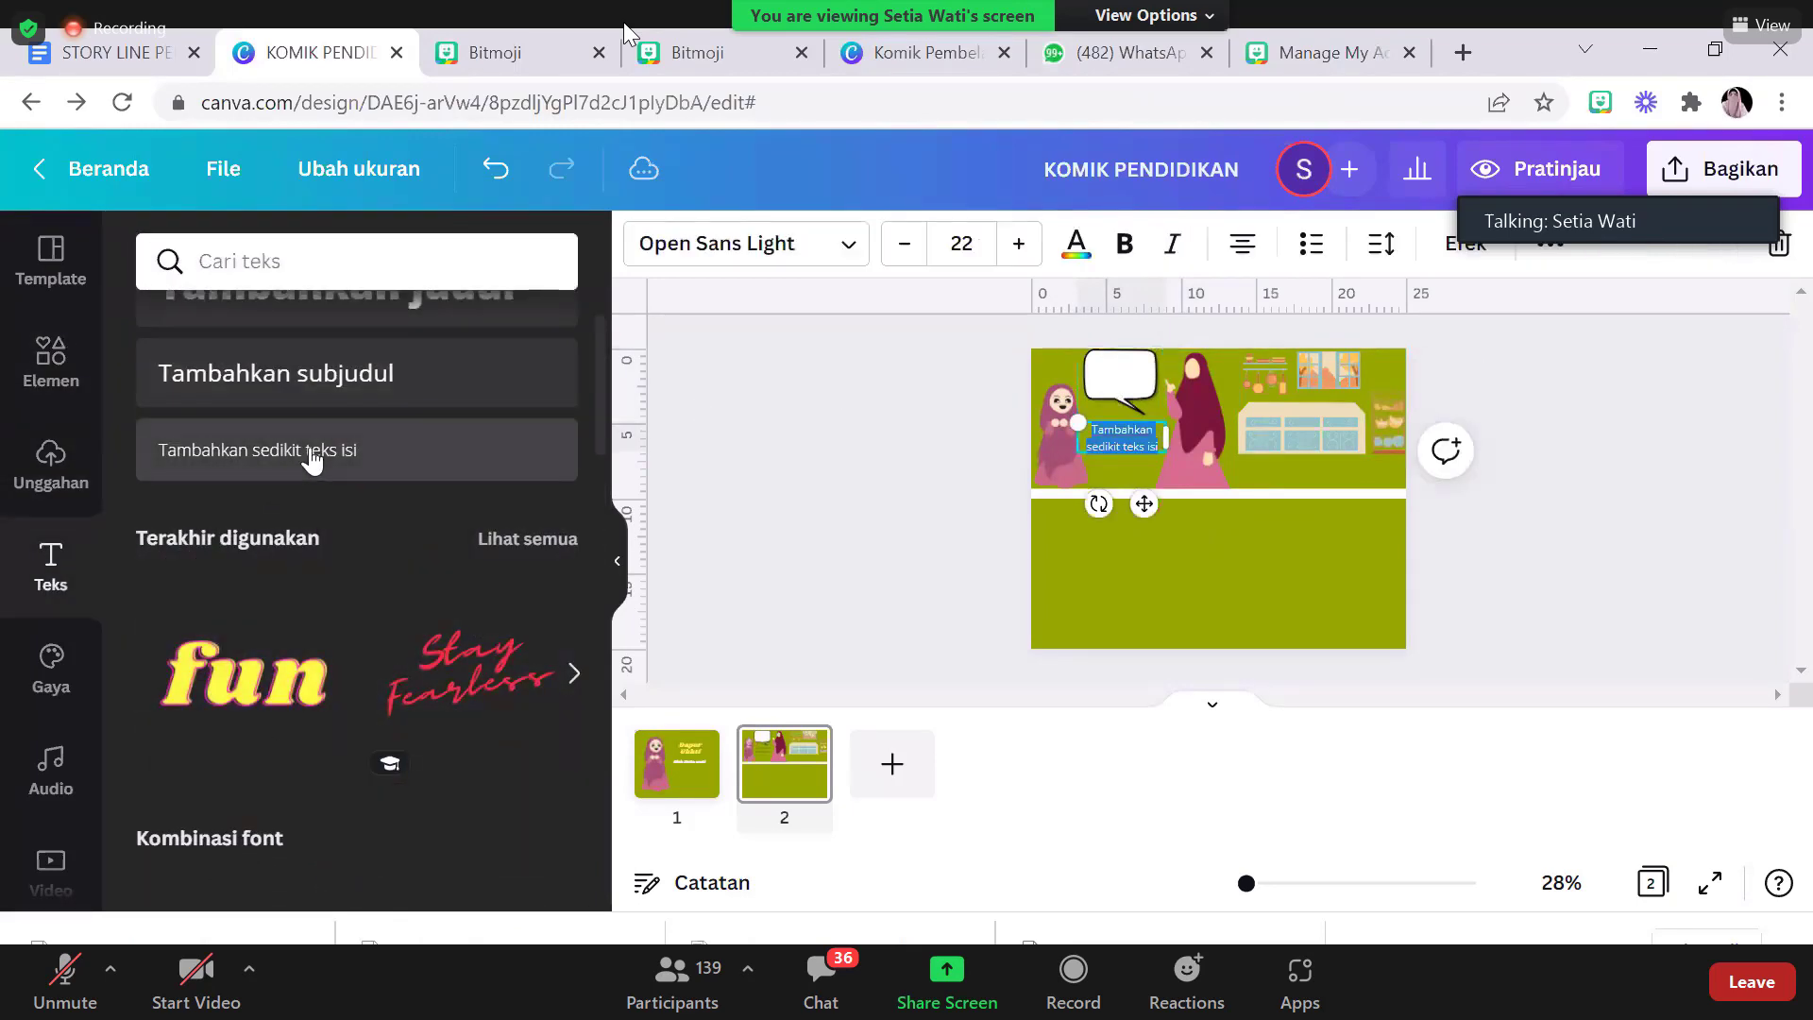
type("Hari ini kita akan memasak apa")
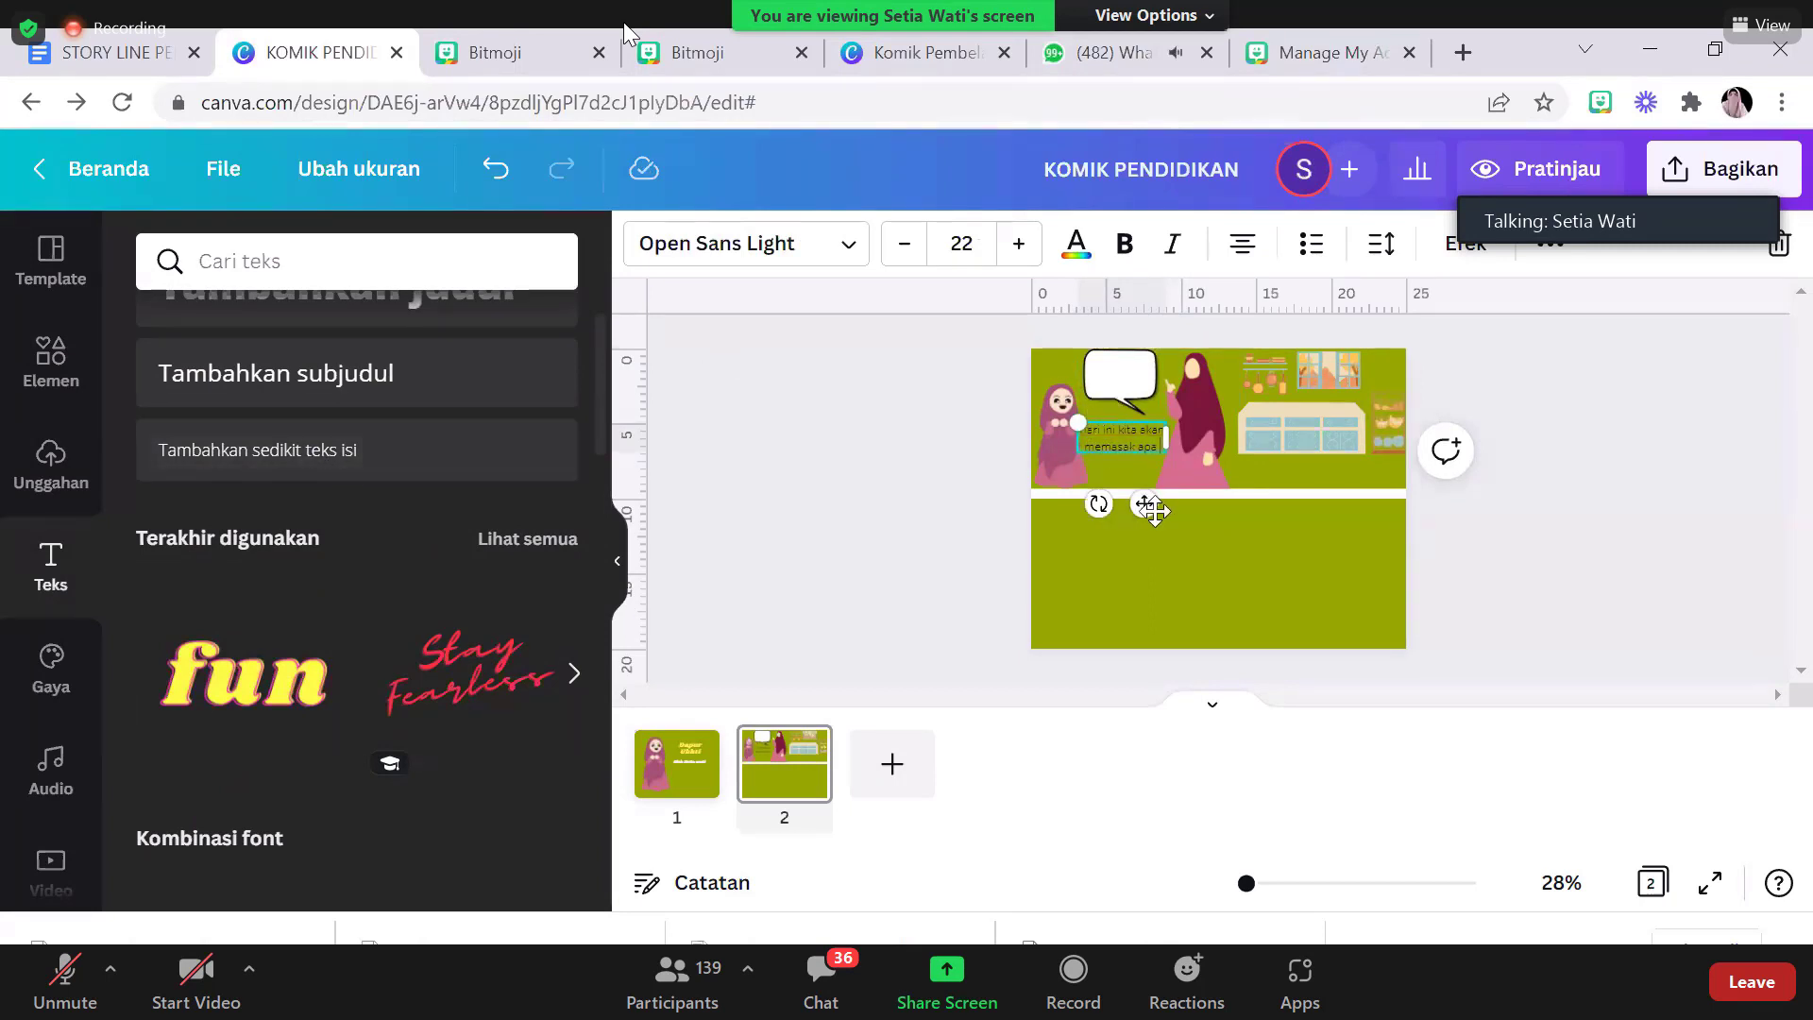
left_click_drag(1149, 507, 1145, 433)
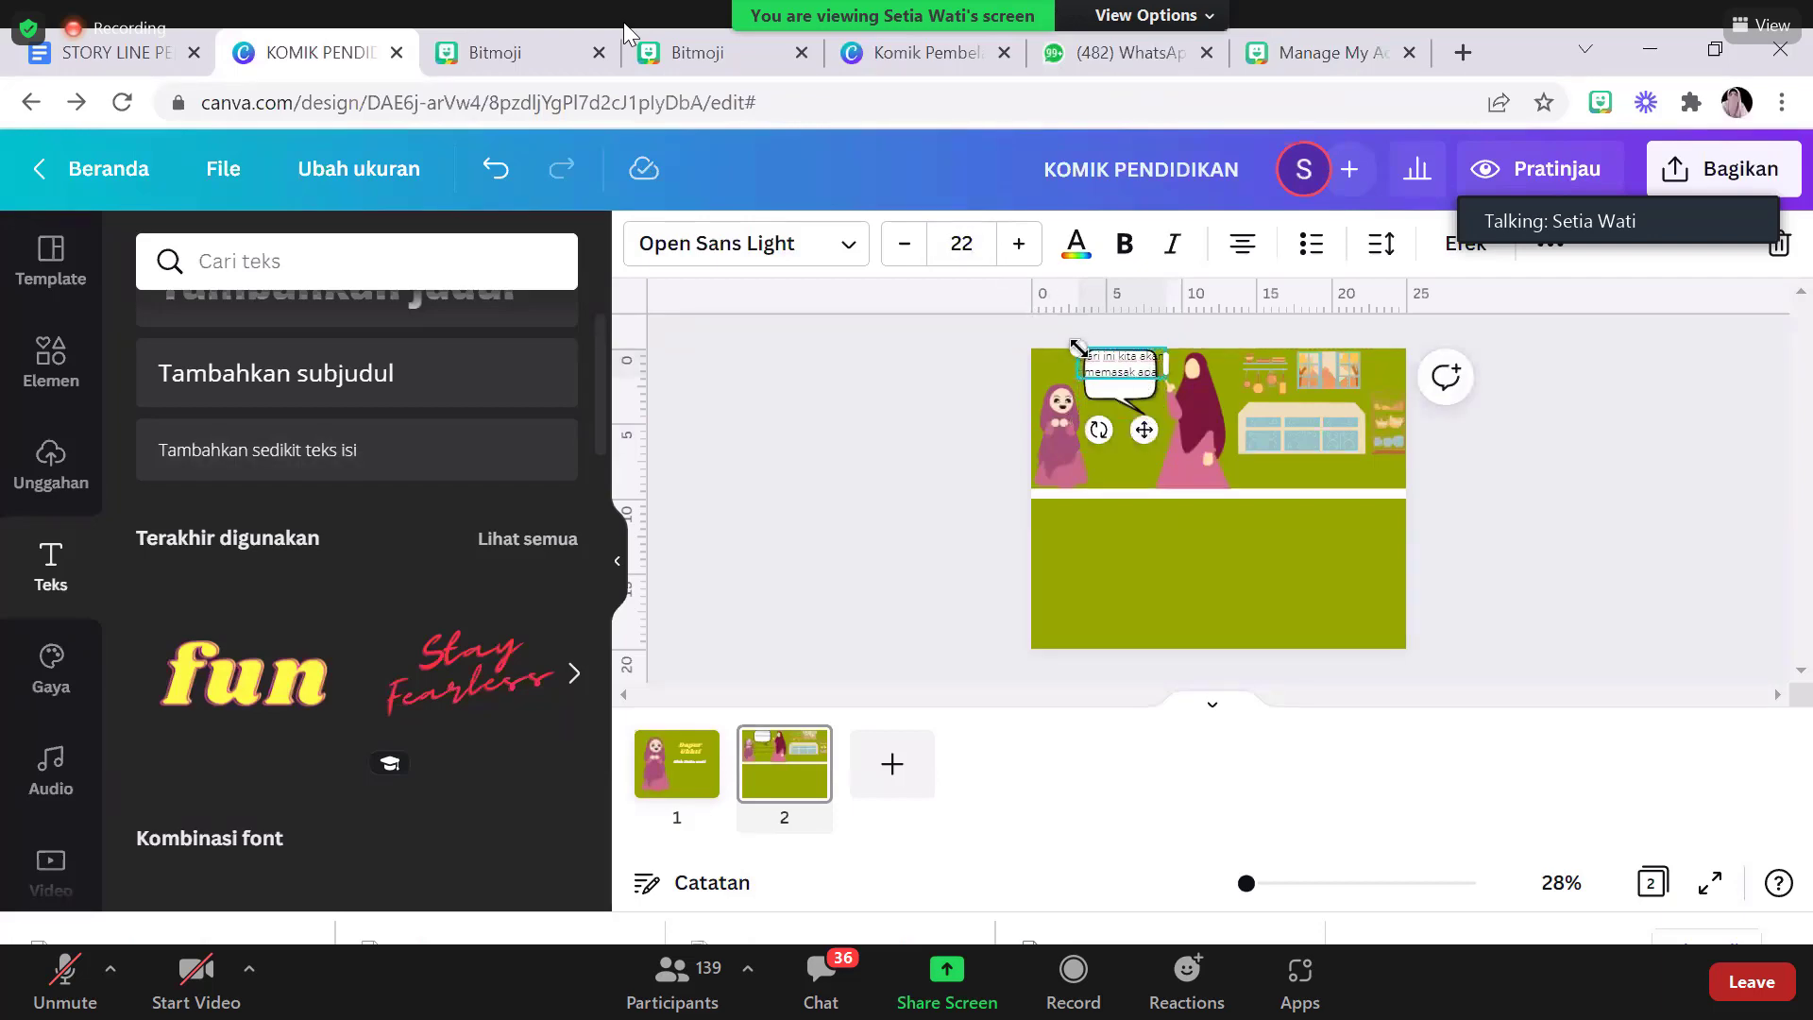
Shrink the dialogue text to about size 17.2 and place it inside the speech balloon
left_click(1128, 406)
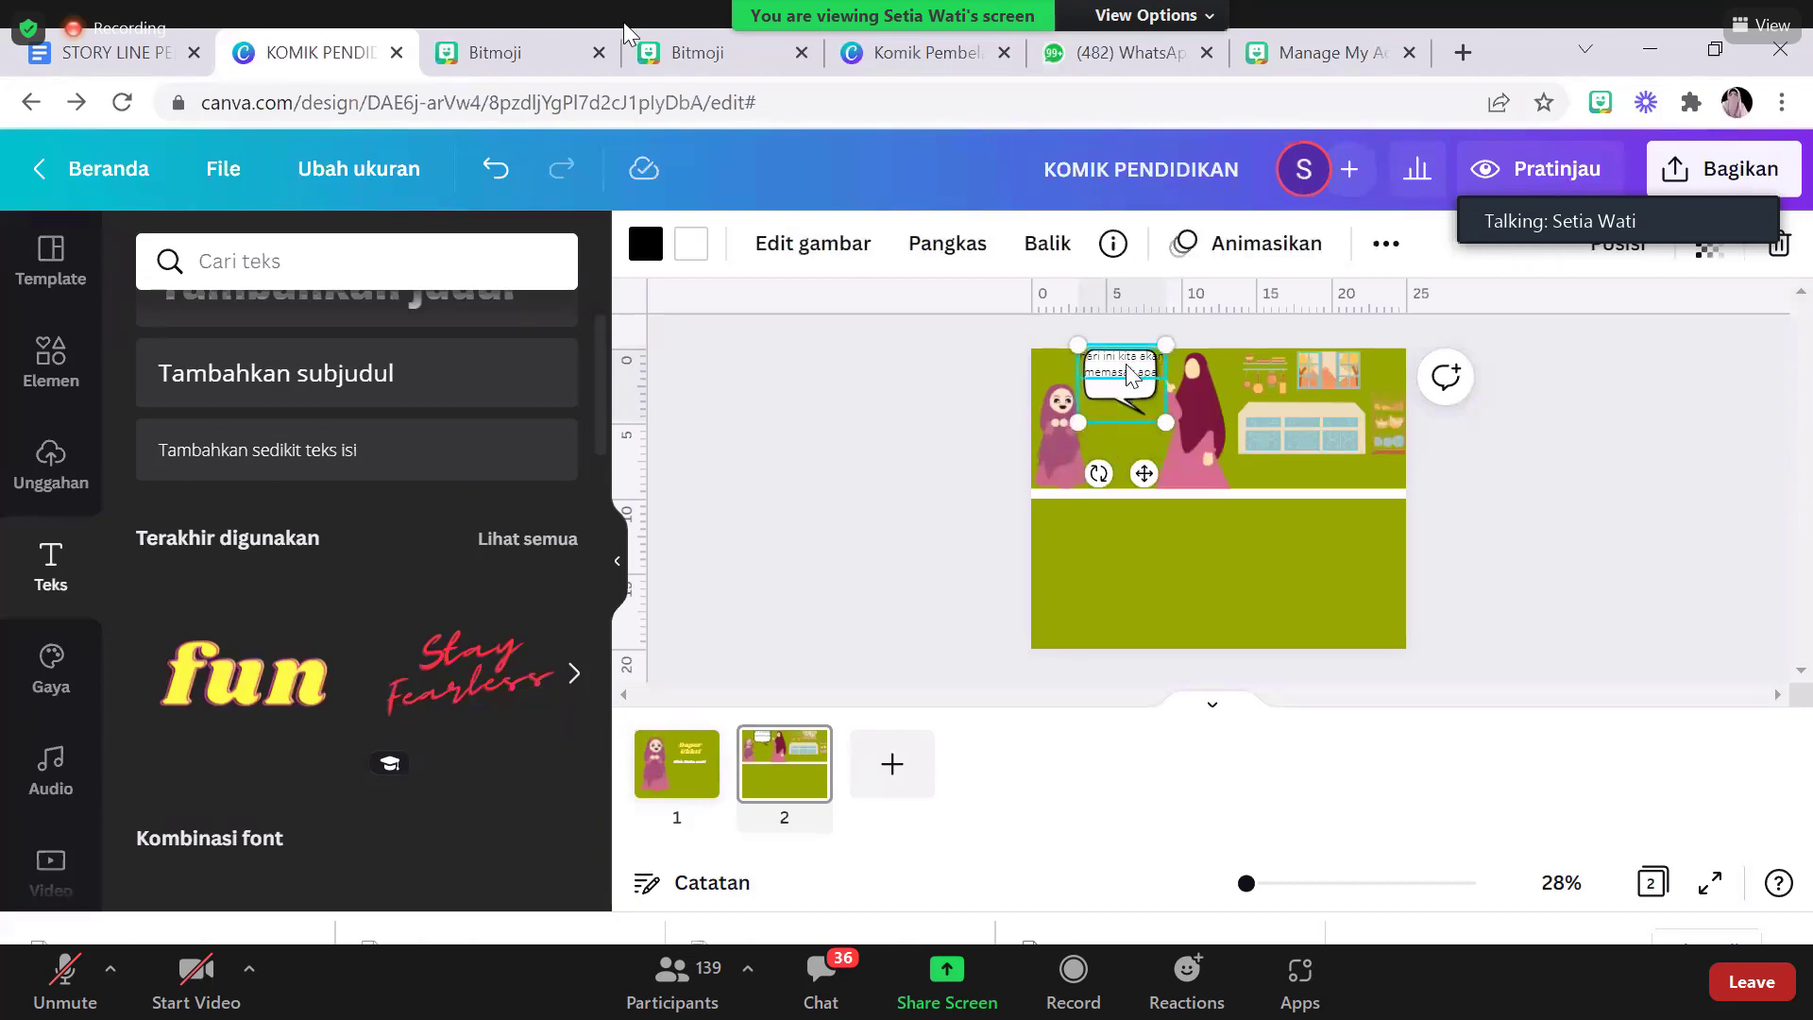
left_click(1118, 358)
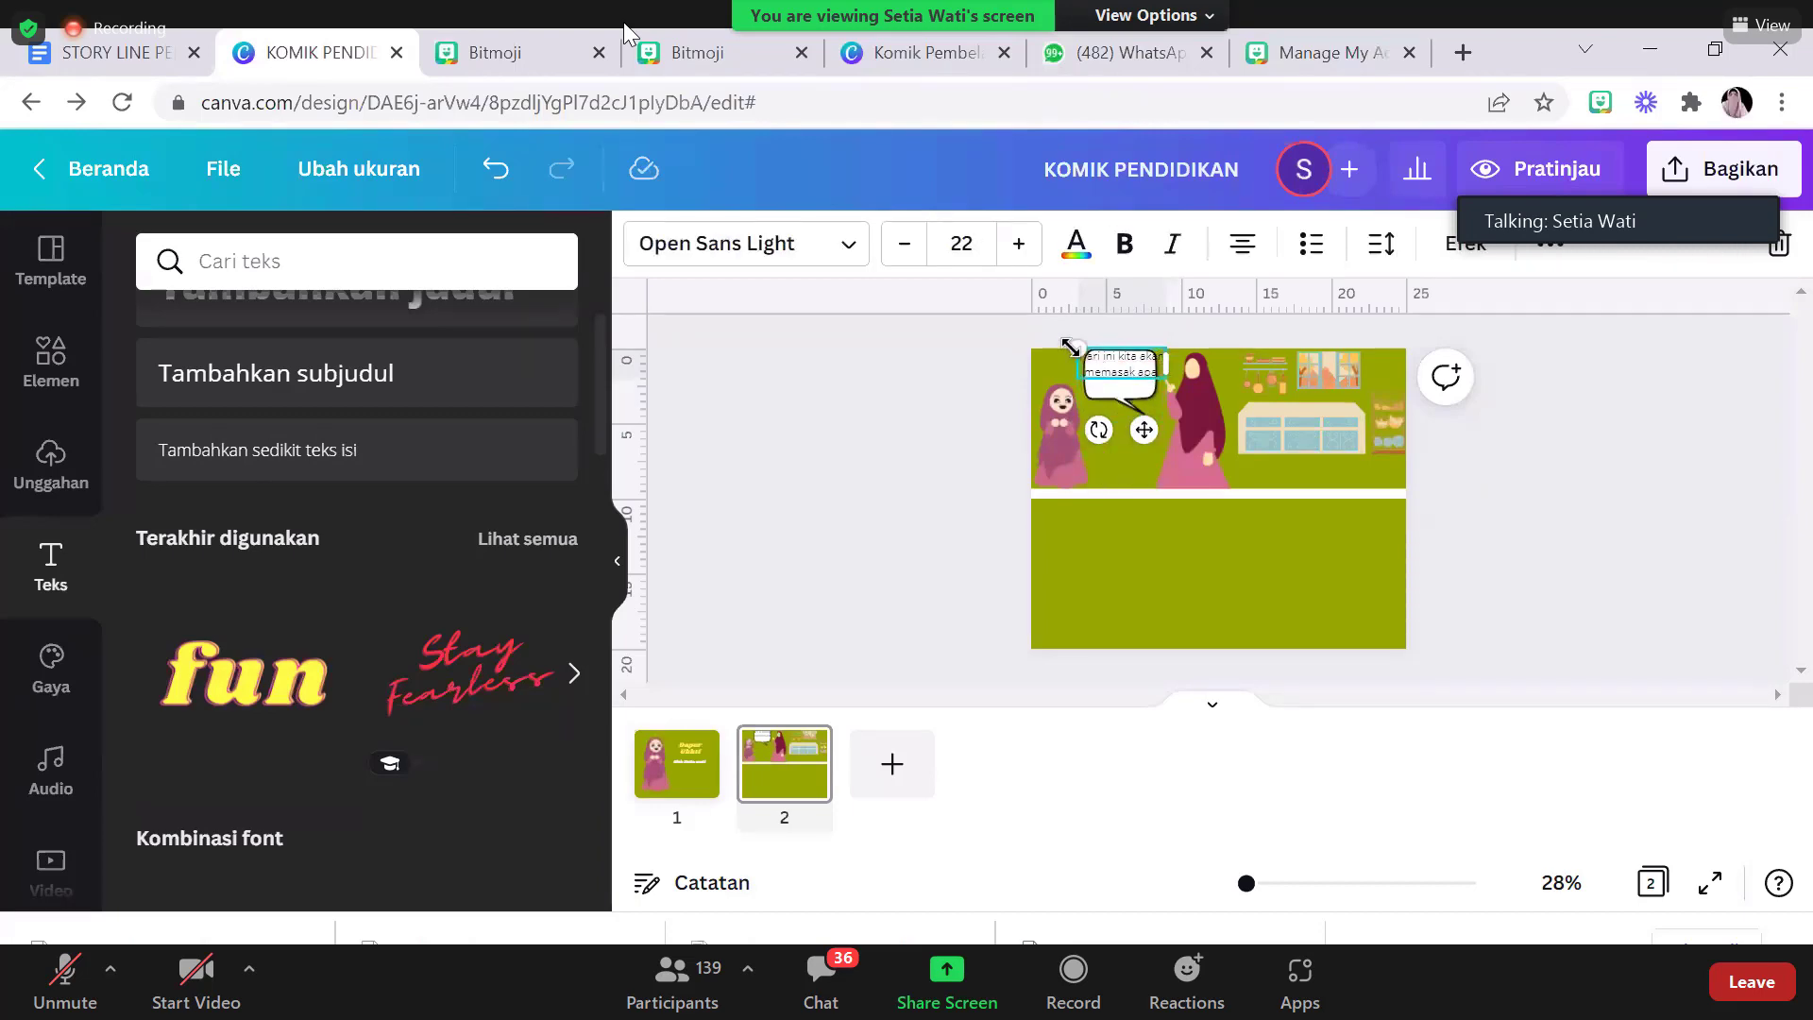
left_click_drag(1070, 347, 1095, 356)
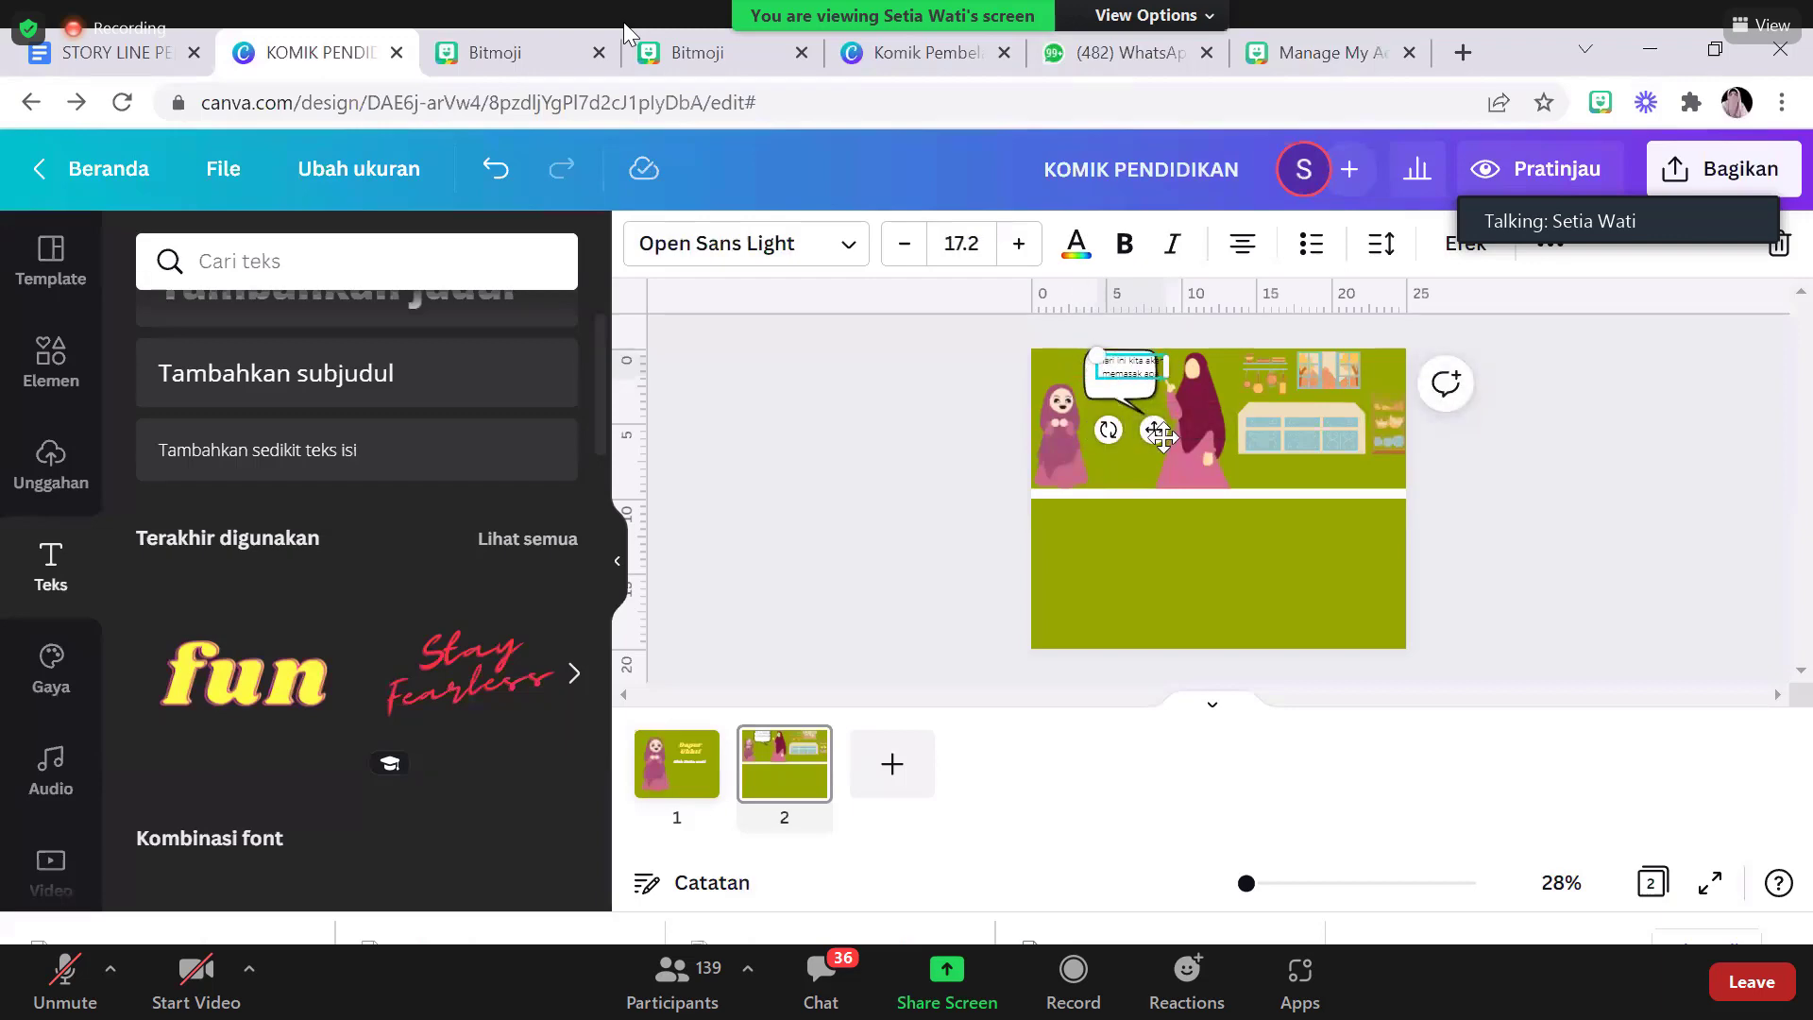
left_click_drag(1154, 423, 1144, 428)
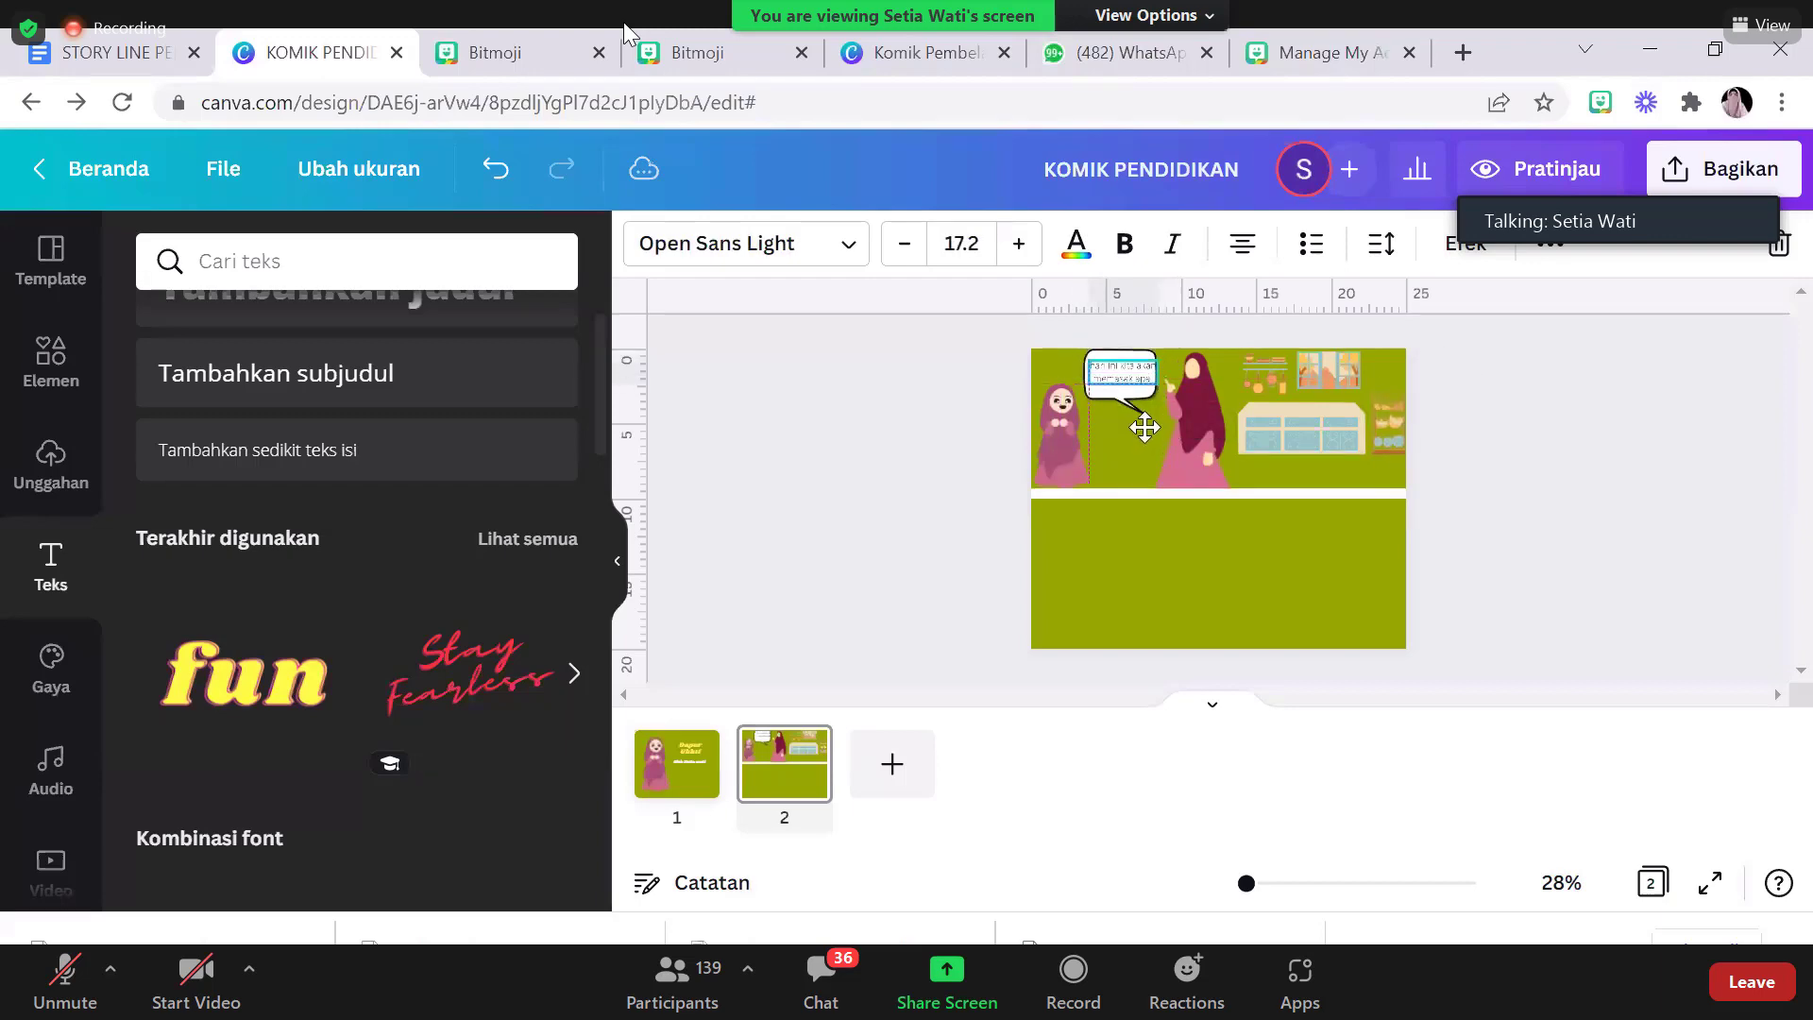
Change the balloon text's font to Pagkaki
left_click(856, 241)
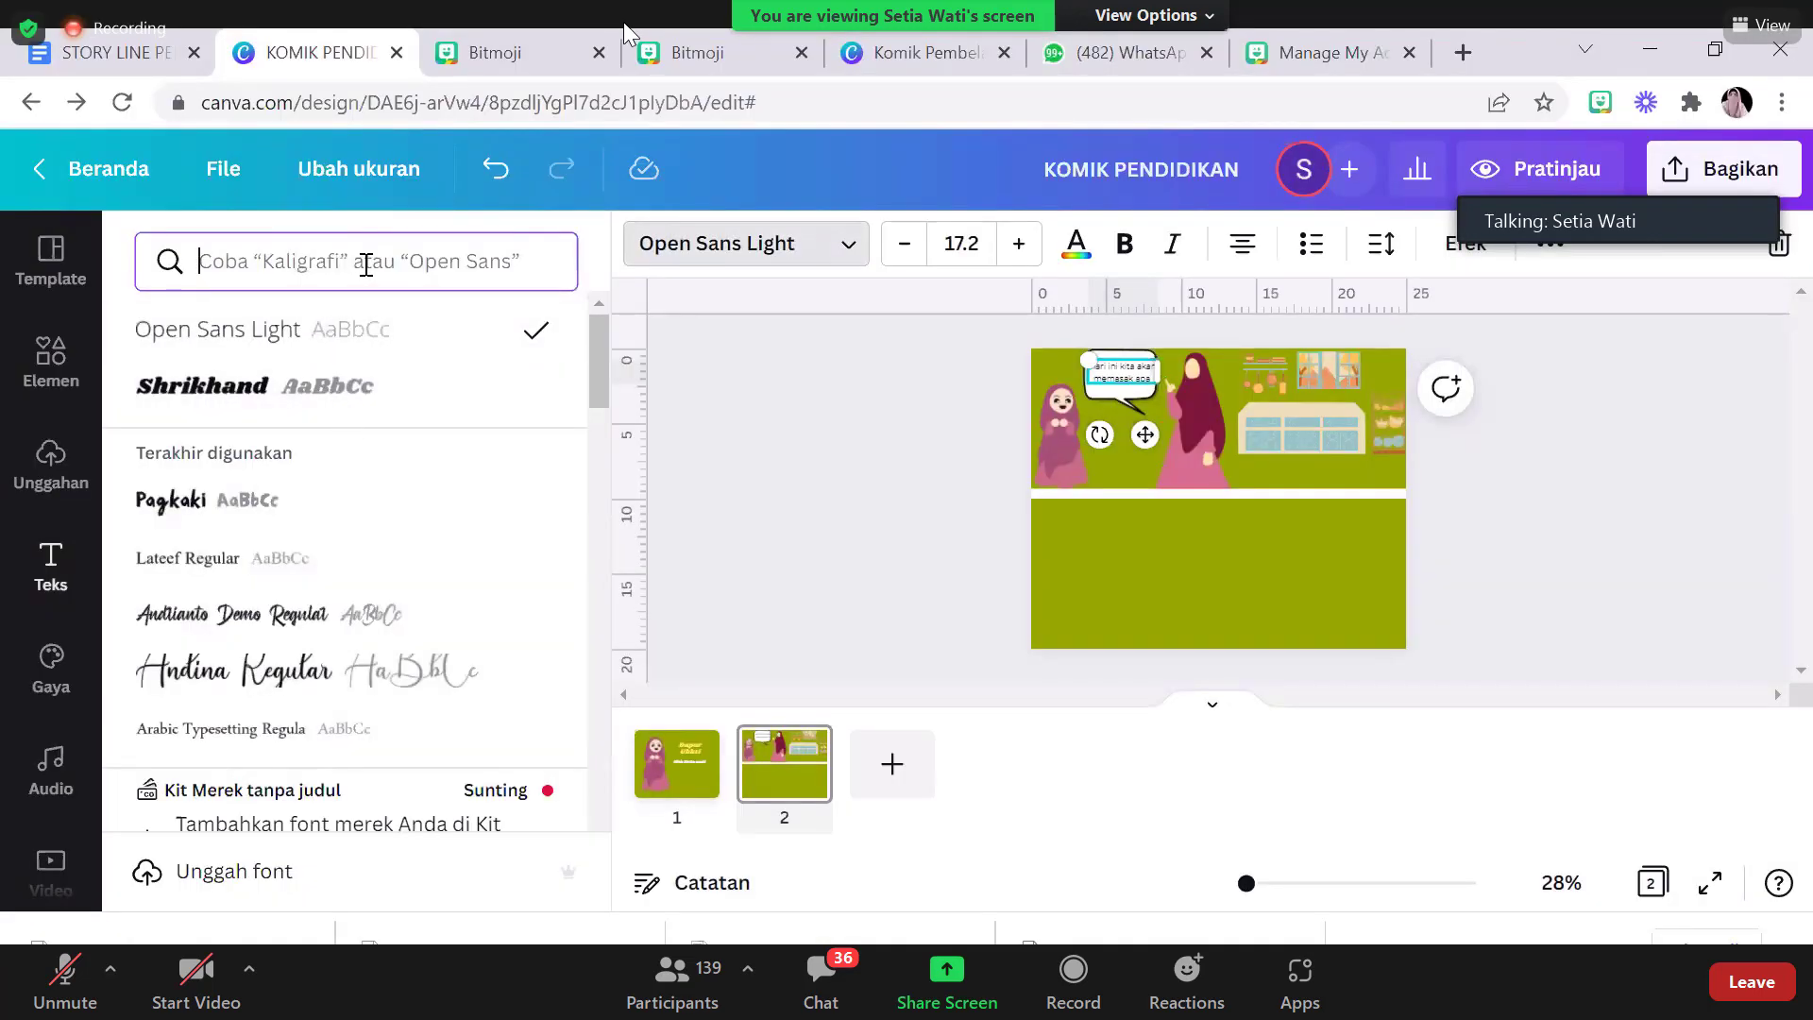
left_click(198, 516)
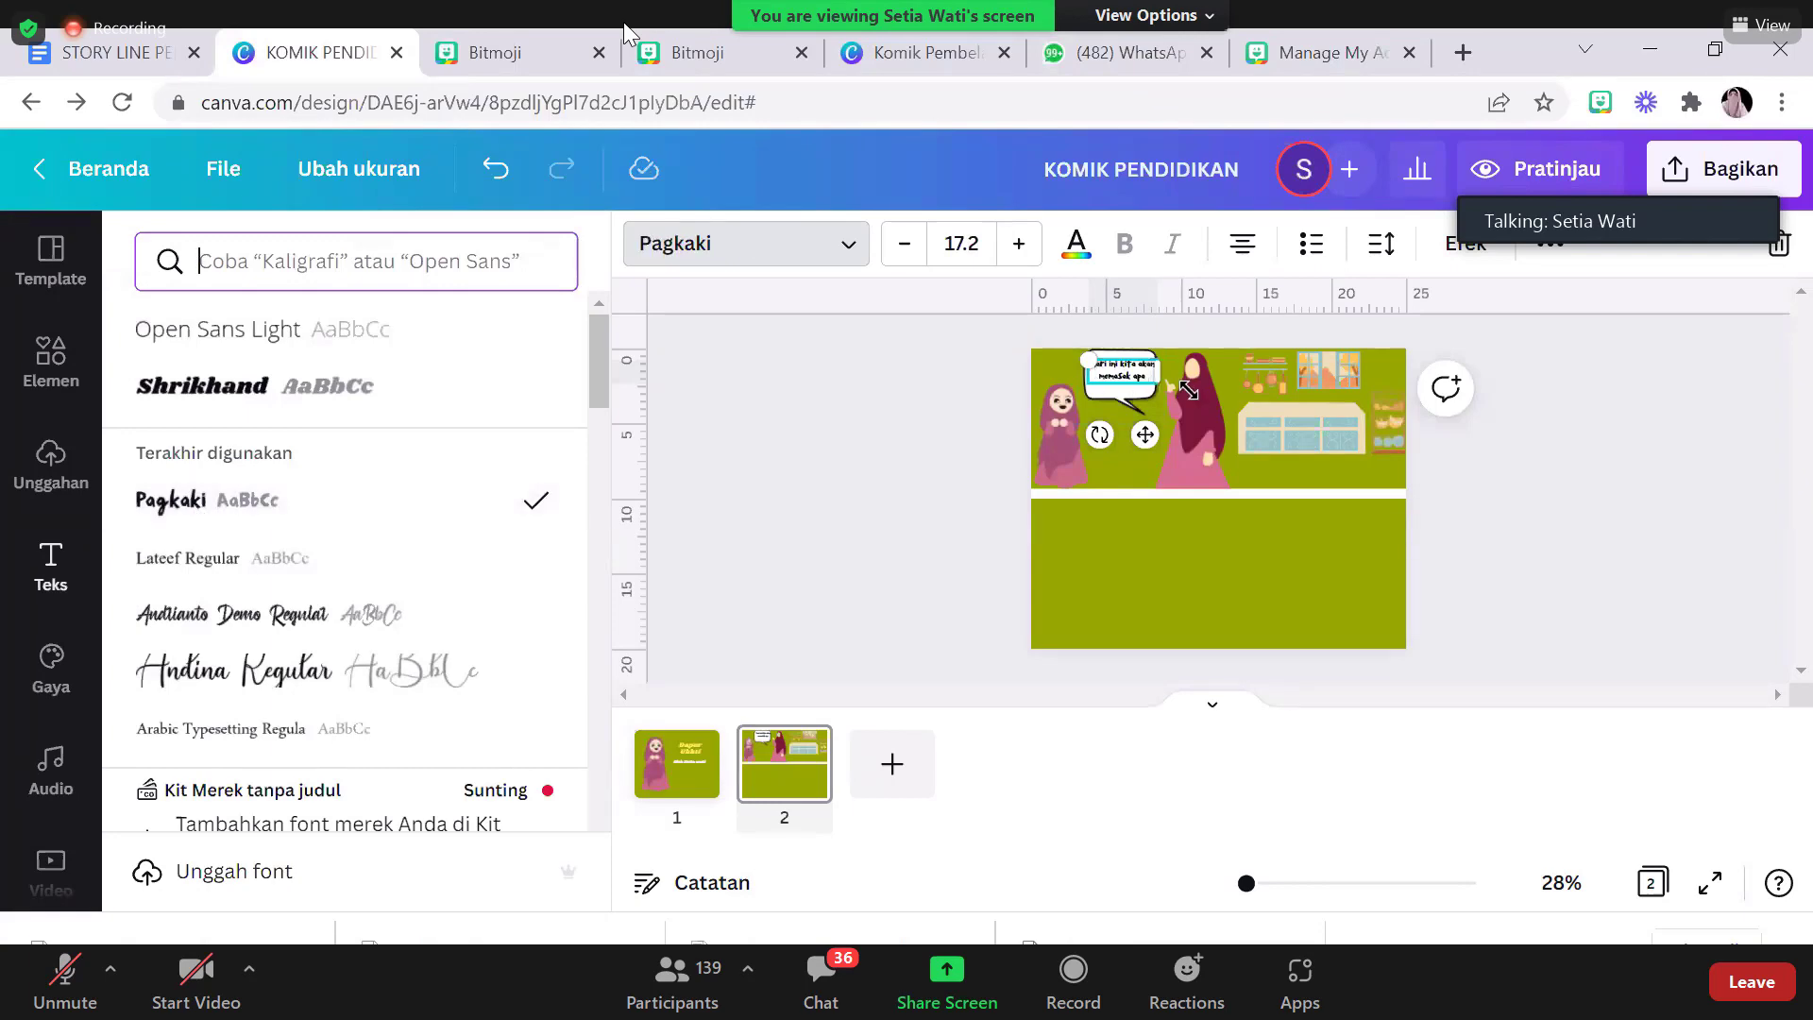
left_click(1575, 373)
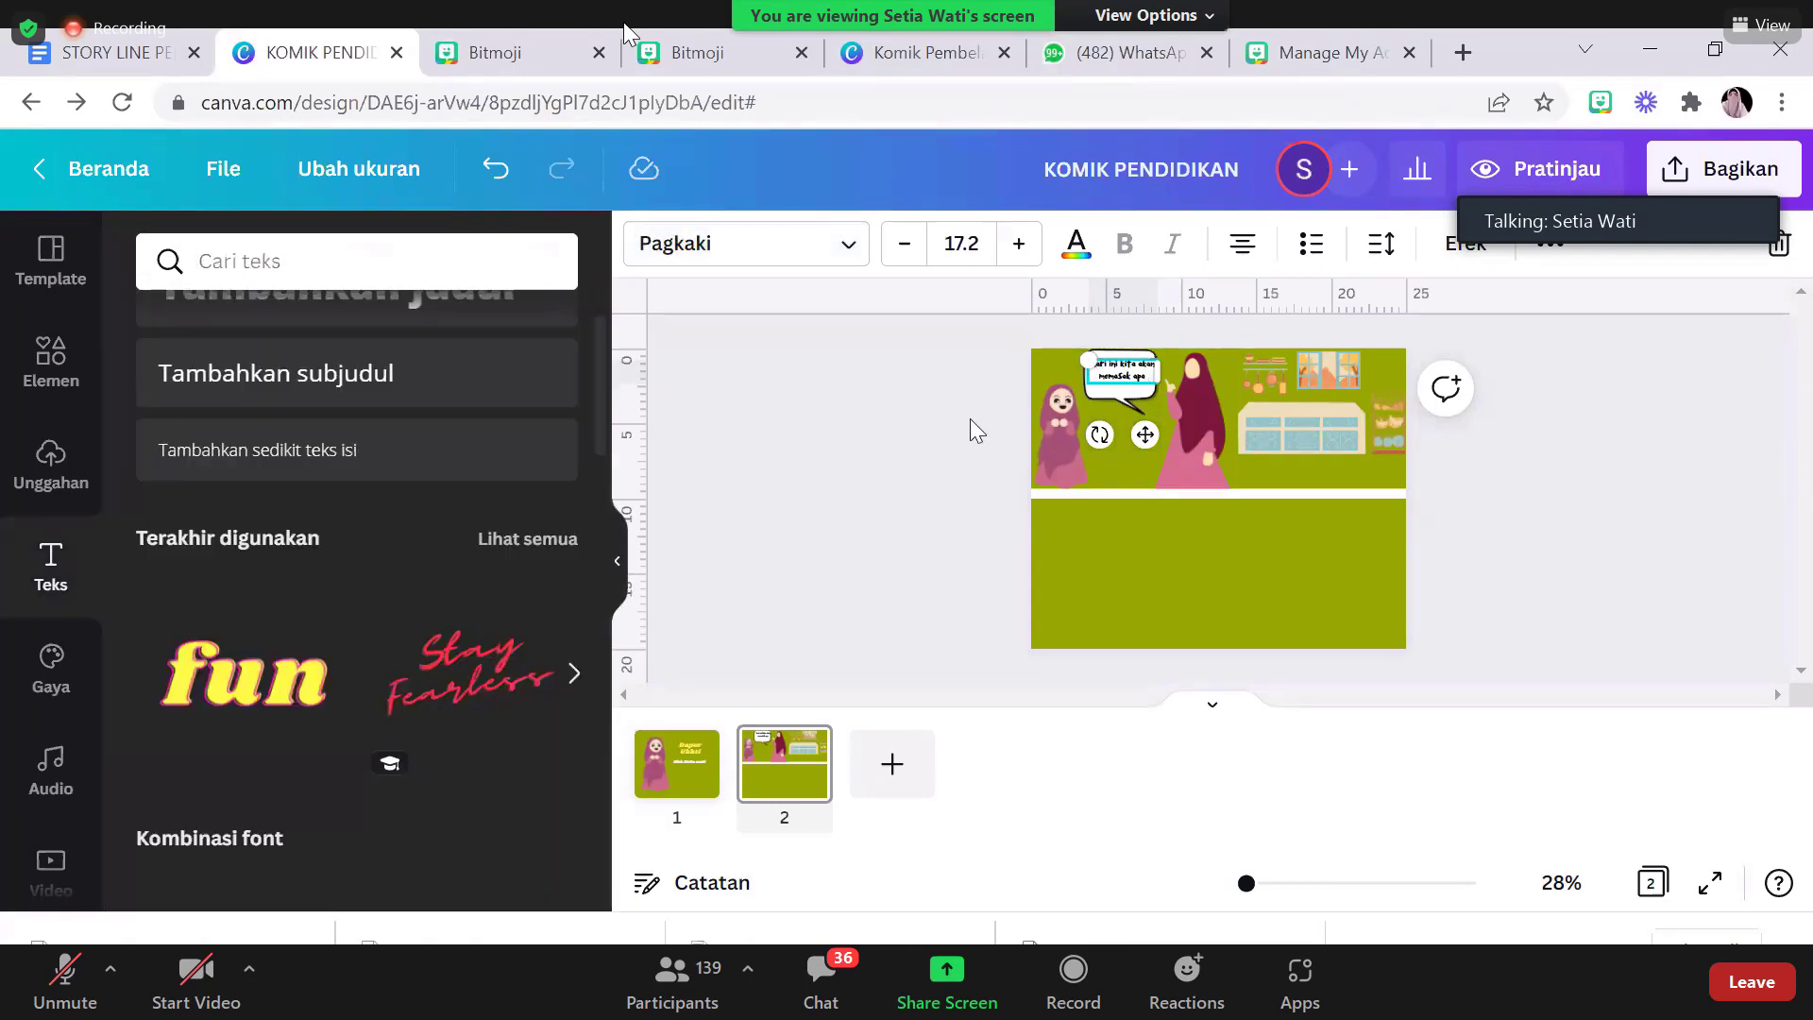
Edit the balloon text to read "hari ini kita akan memasak apa umi?"
left_click(1118, 378)
left_click(1118, 377)
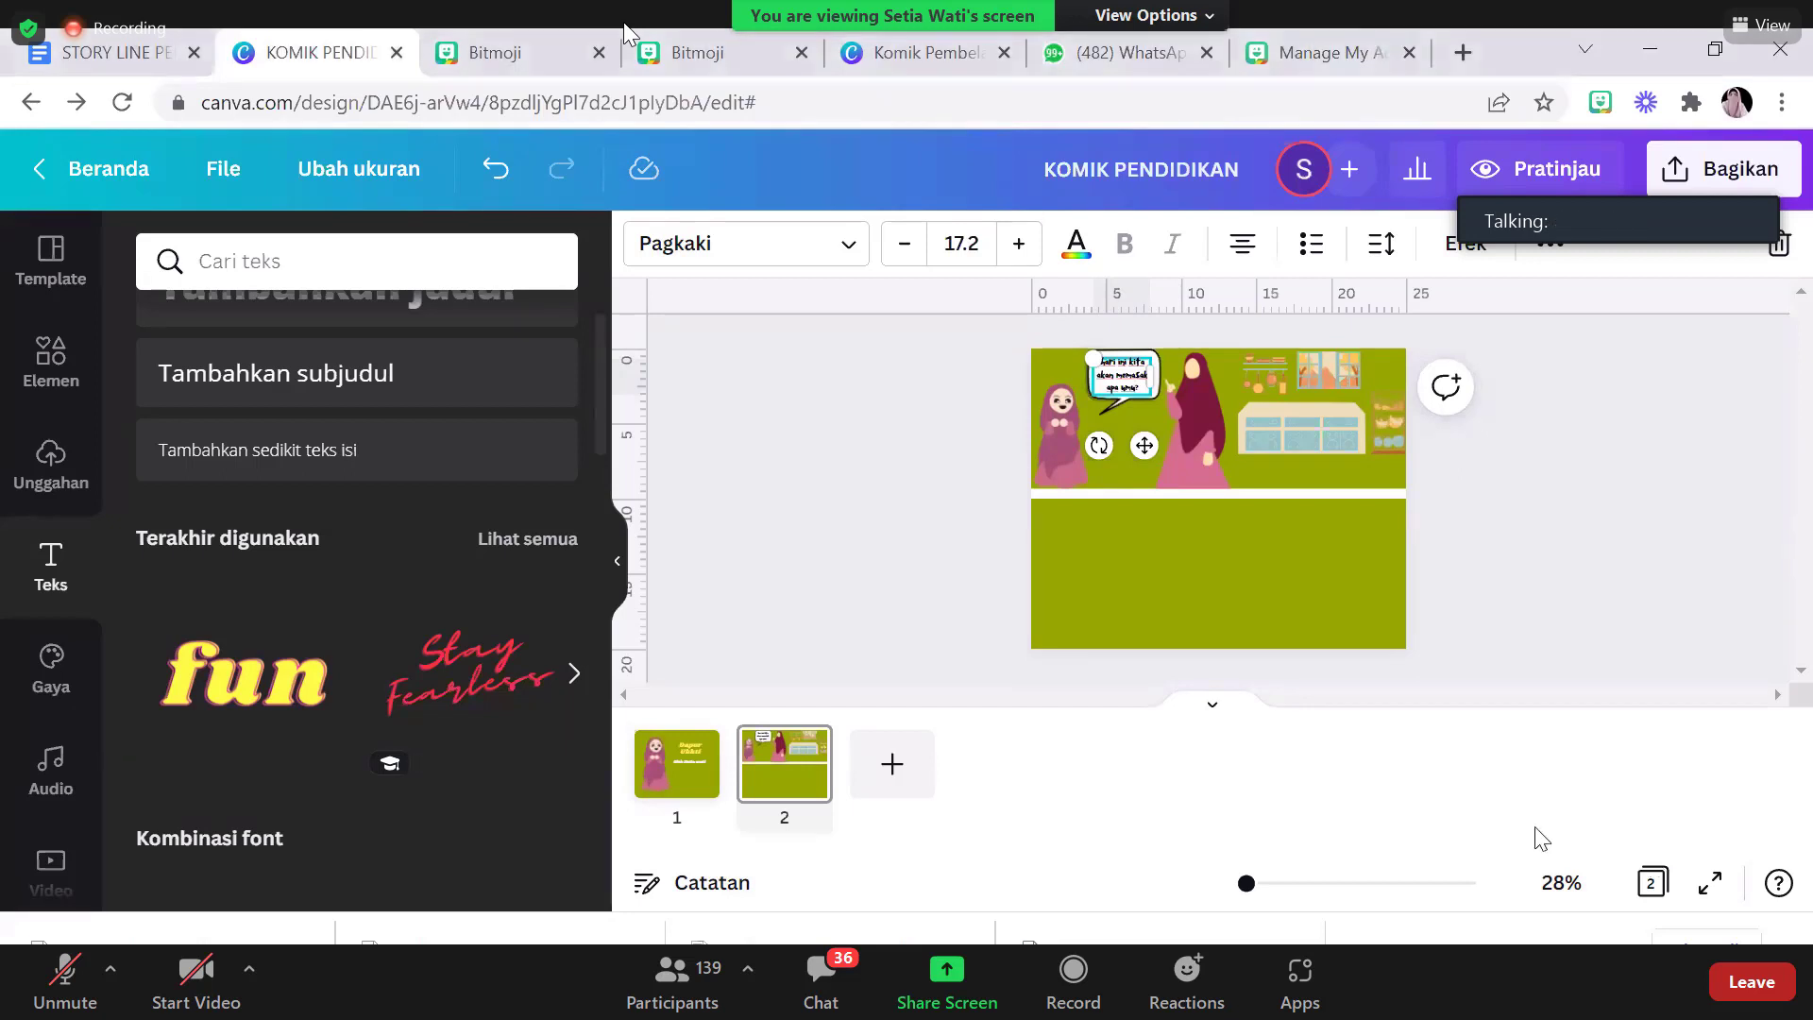
left_click(1266, 883)
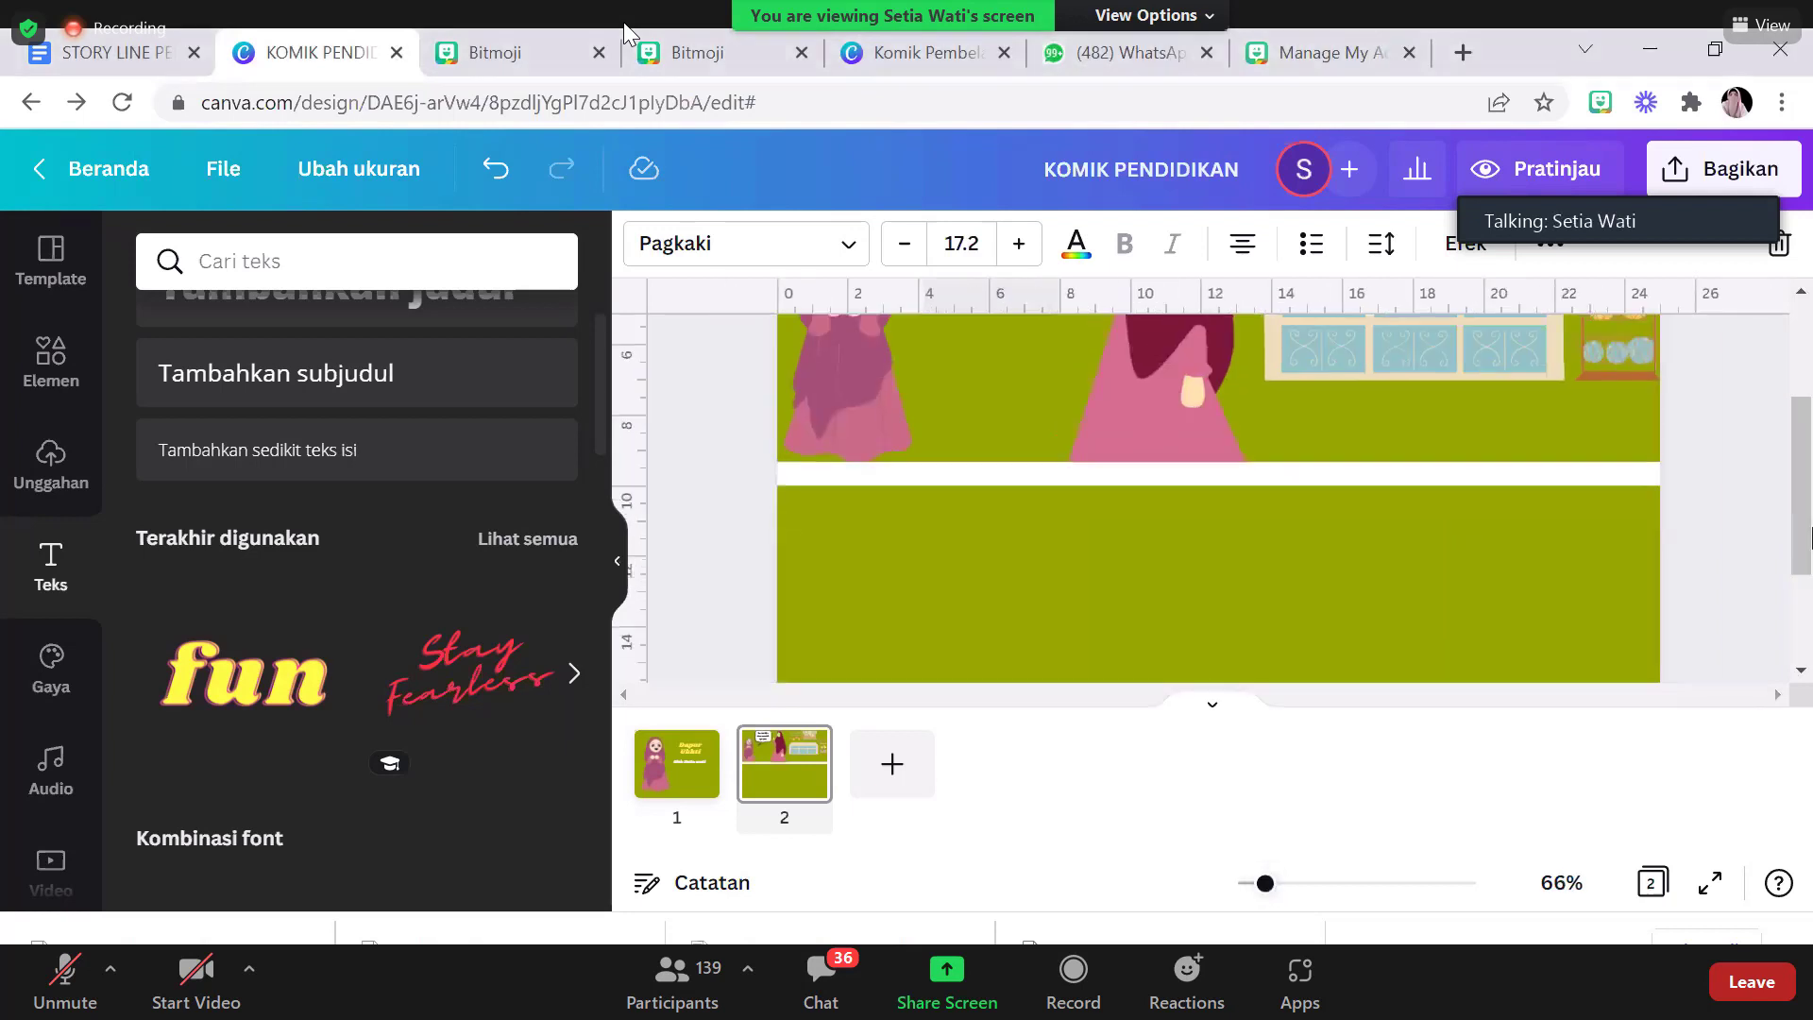
scroll(1090, 383, "up", 3)
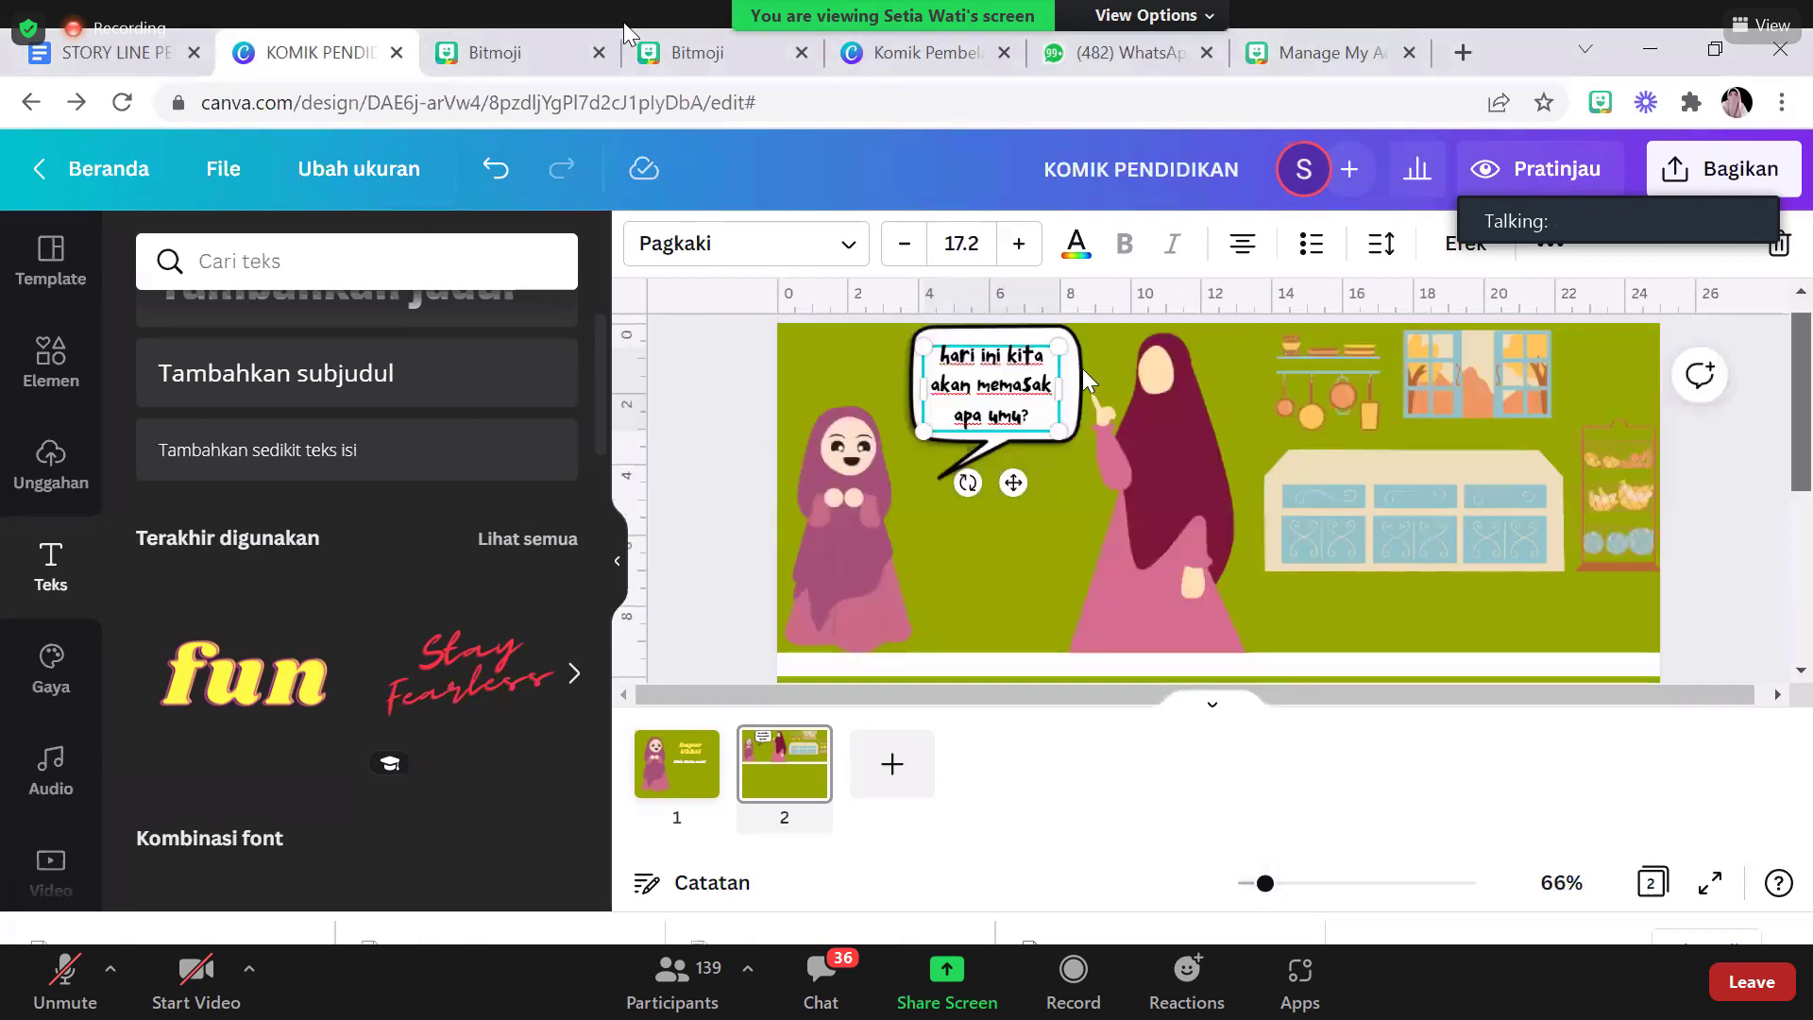
left_click(1091, 383)
left_click(973, 405)
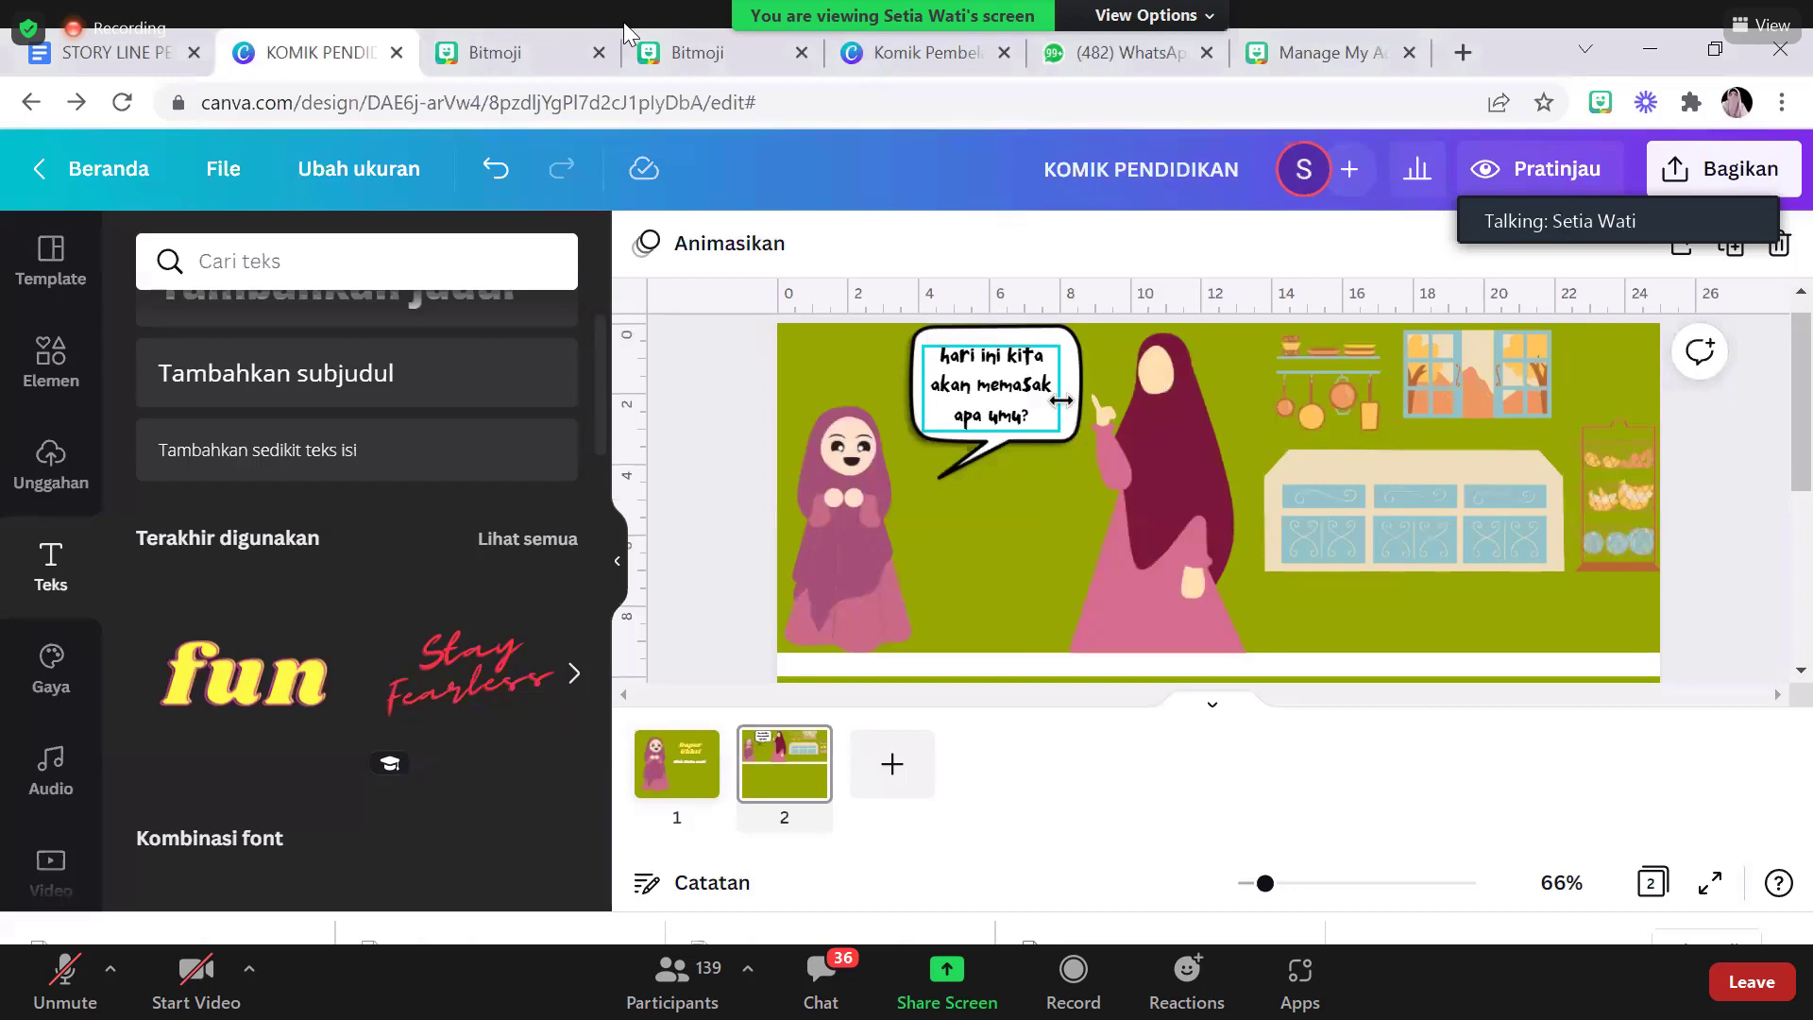
left_click(1018, 417)
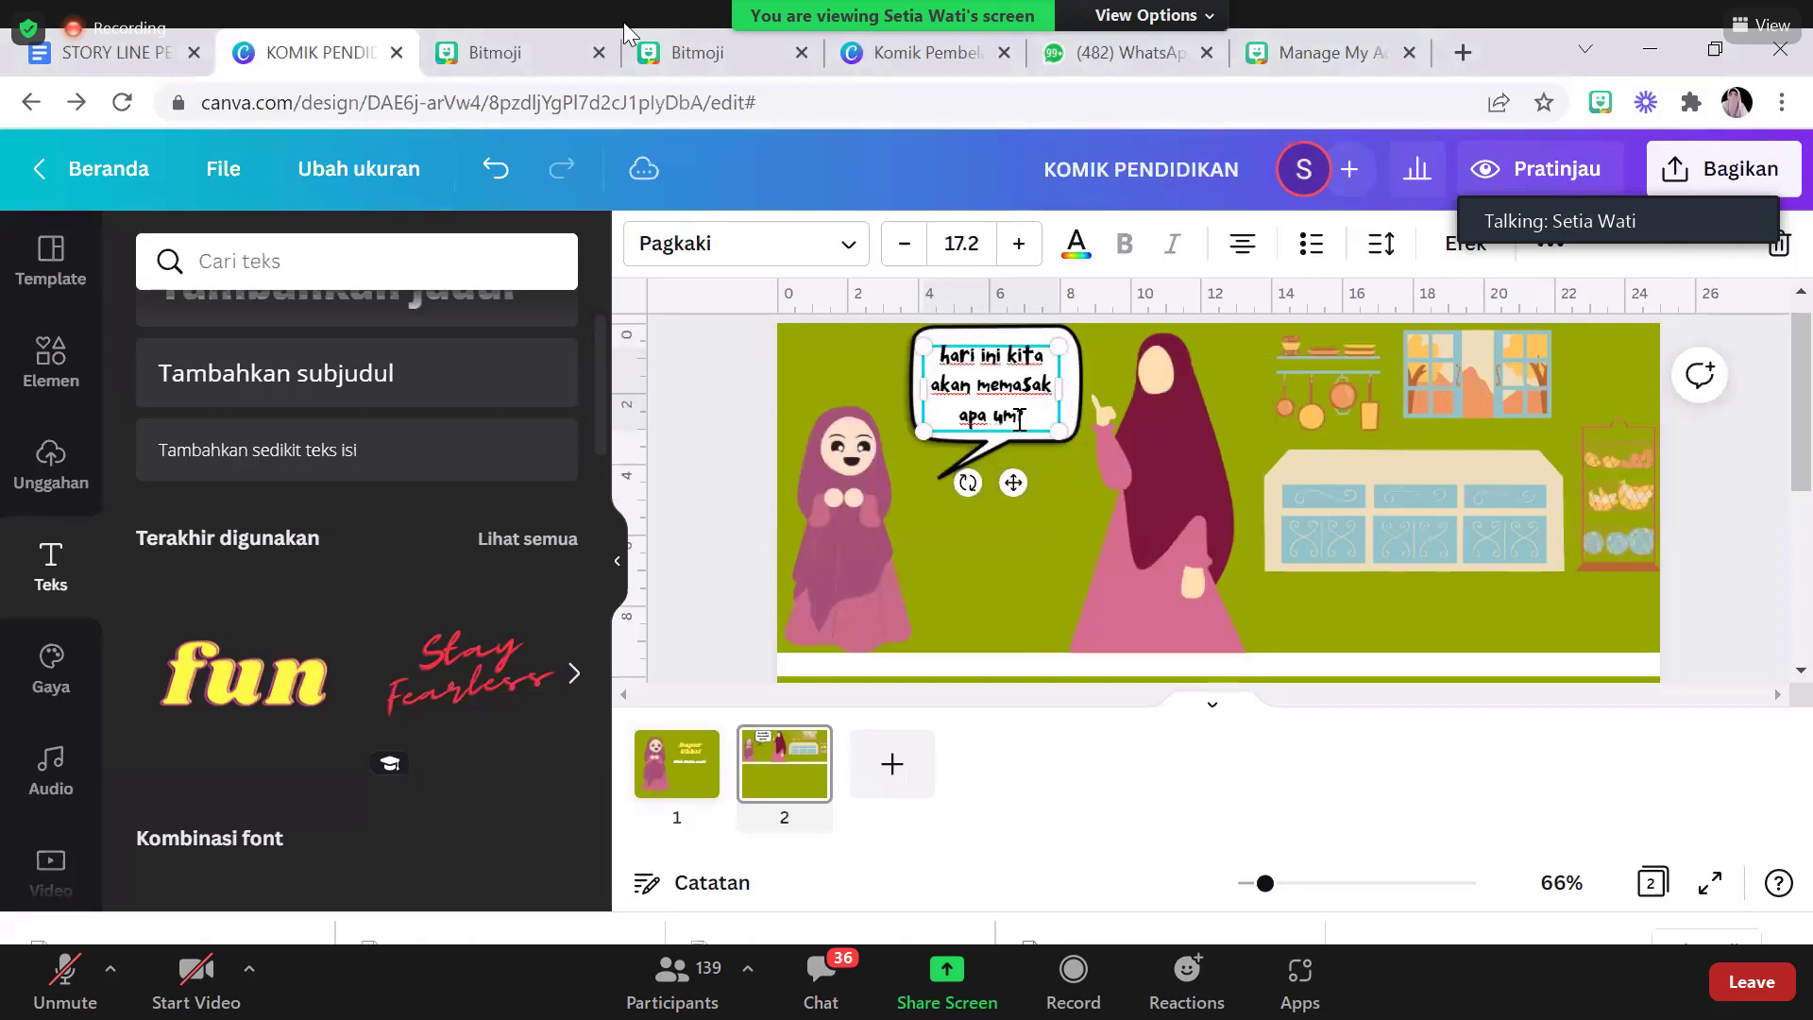
type("?")
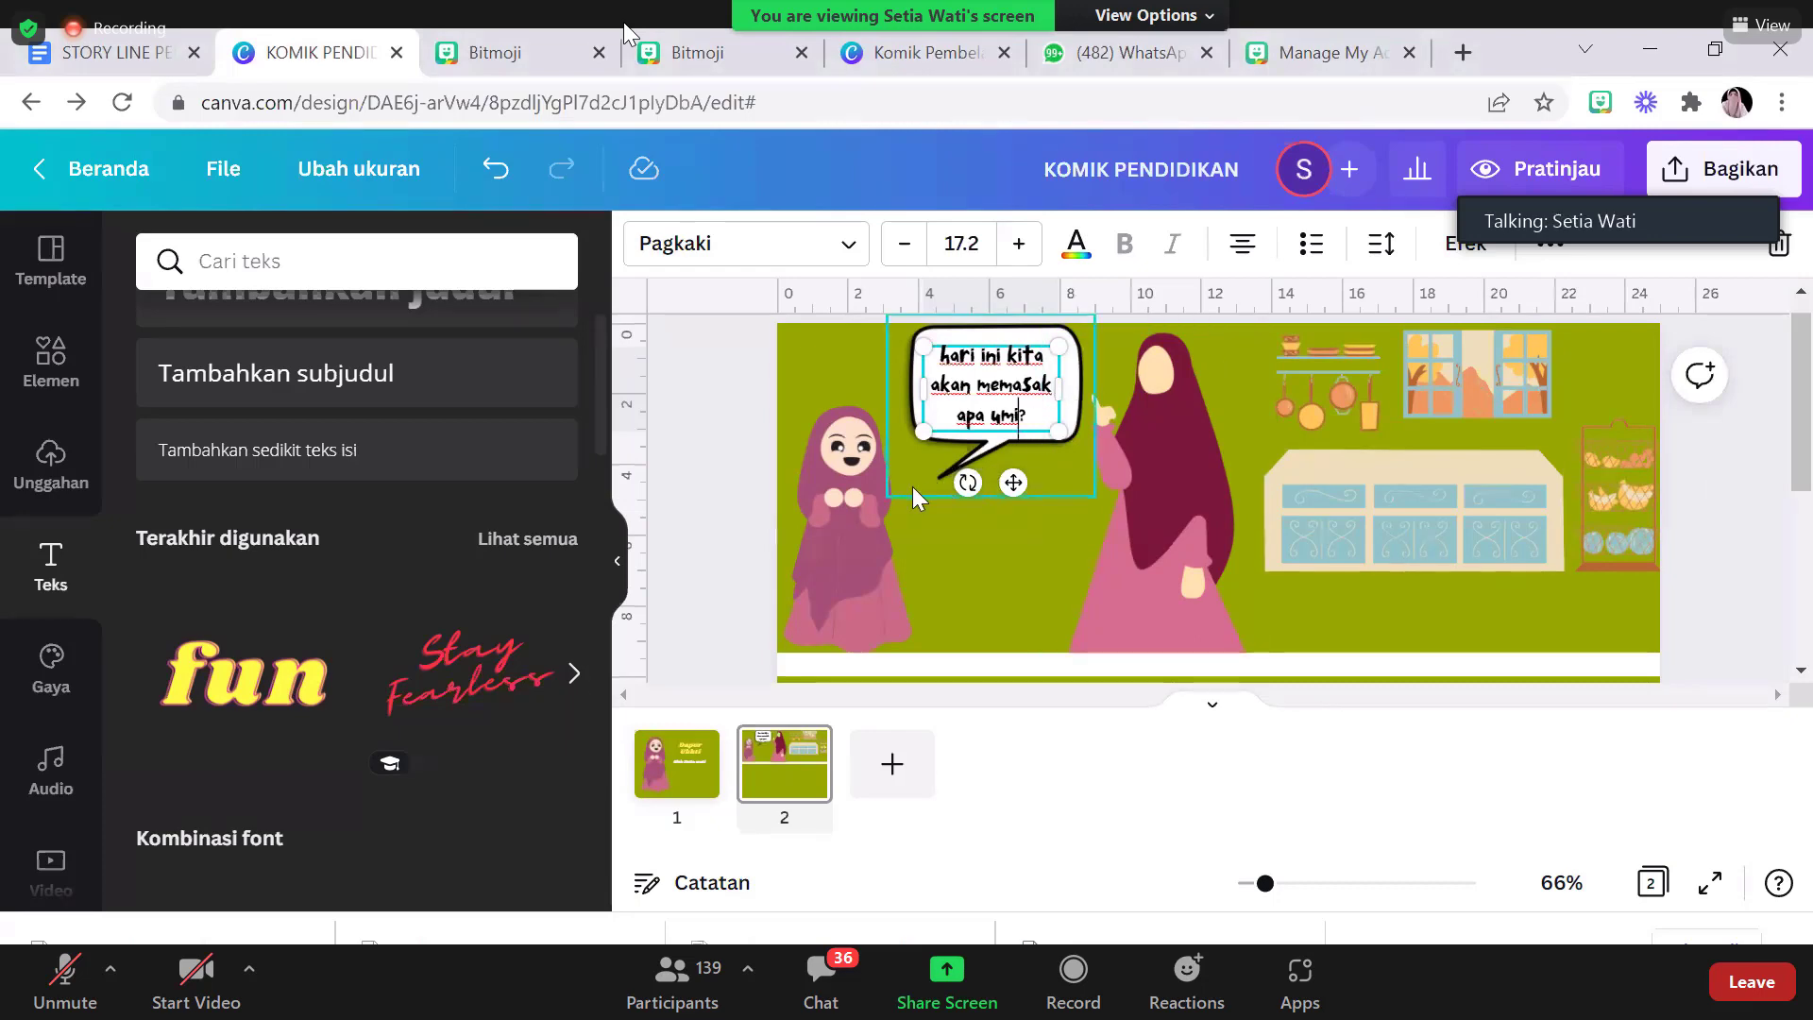
Shrink the speech balloon slightly to about 5.6 by 4.9 and recentre the dialogue text inside it
left_click(912, 485)
left_click_drag(889, 494, 896, 476)
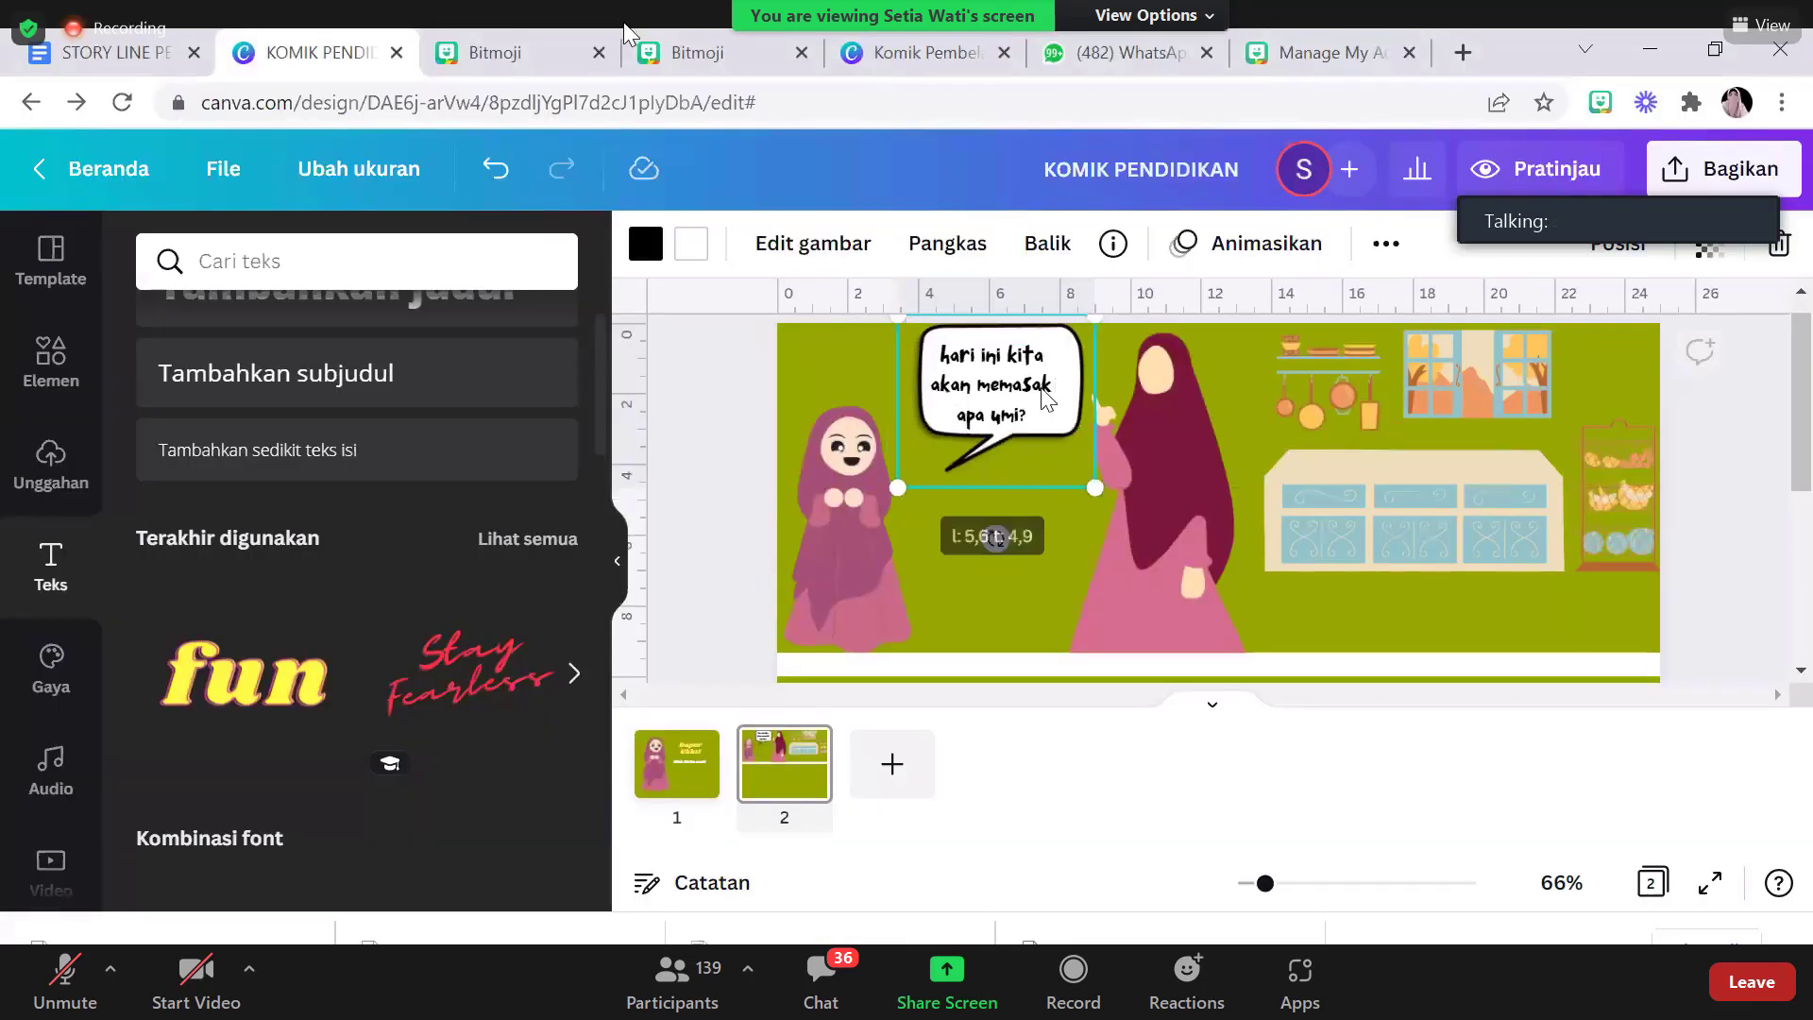
left_click(1046, 378)
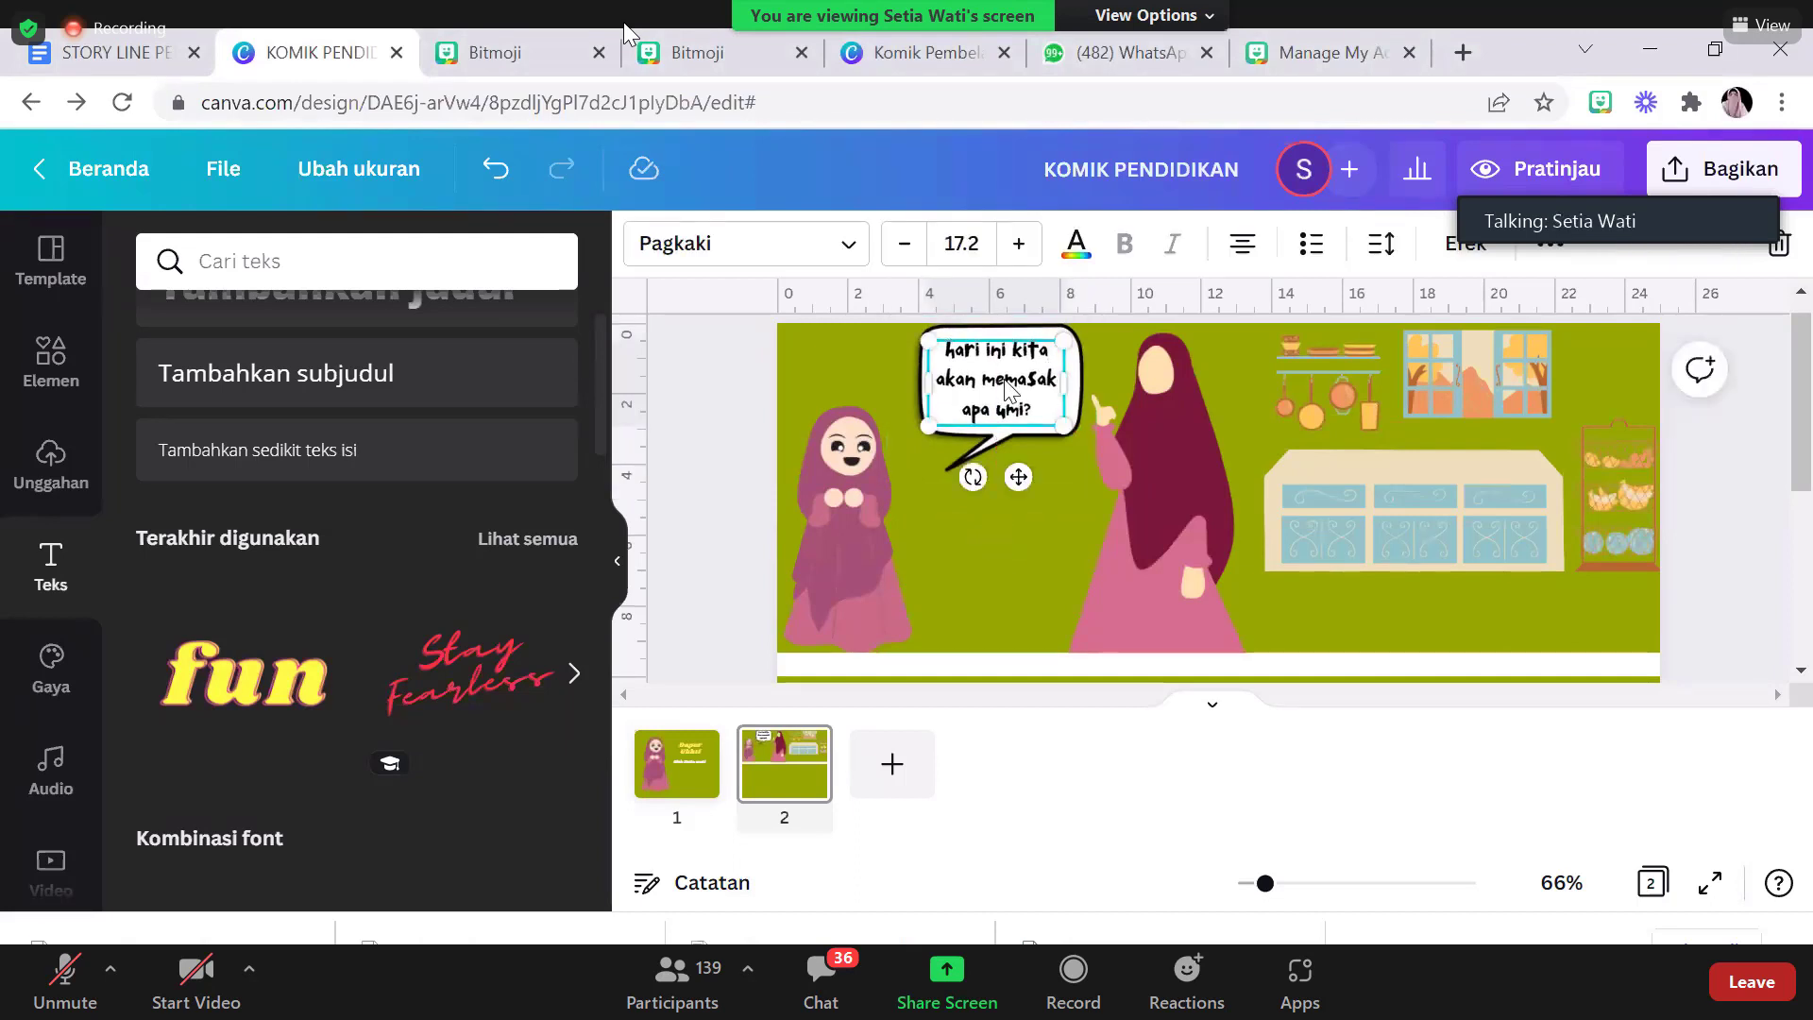
Select the dialogue text together with its speech balloon and group them
left_click(1006, 383)
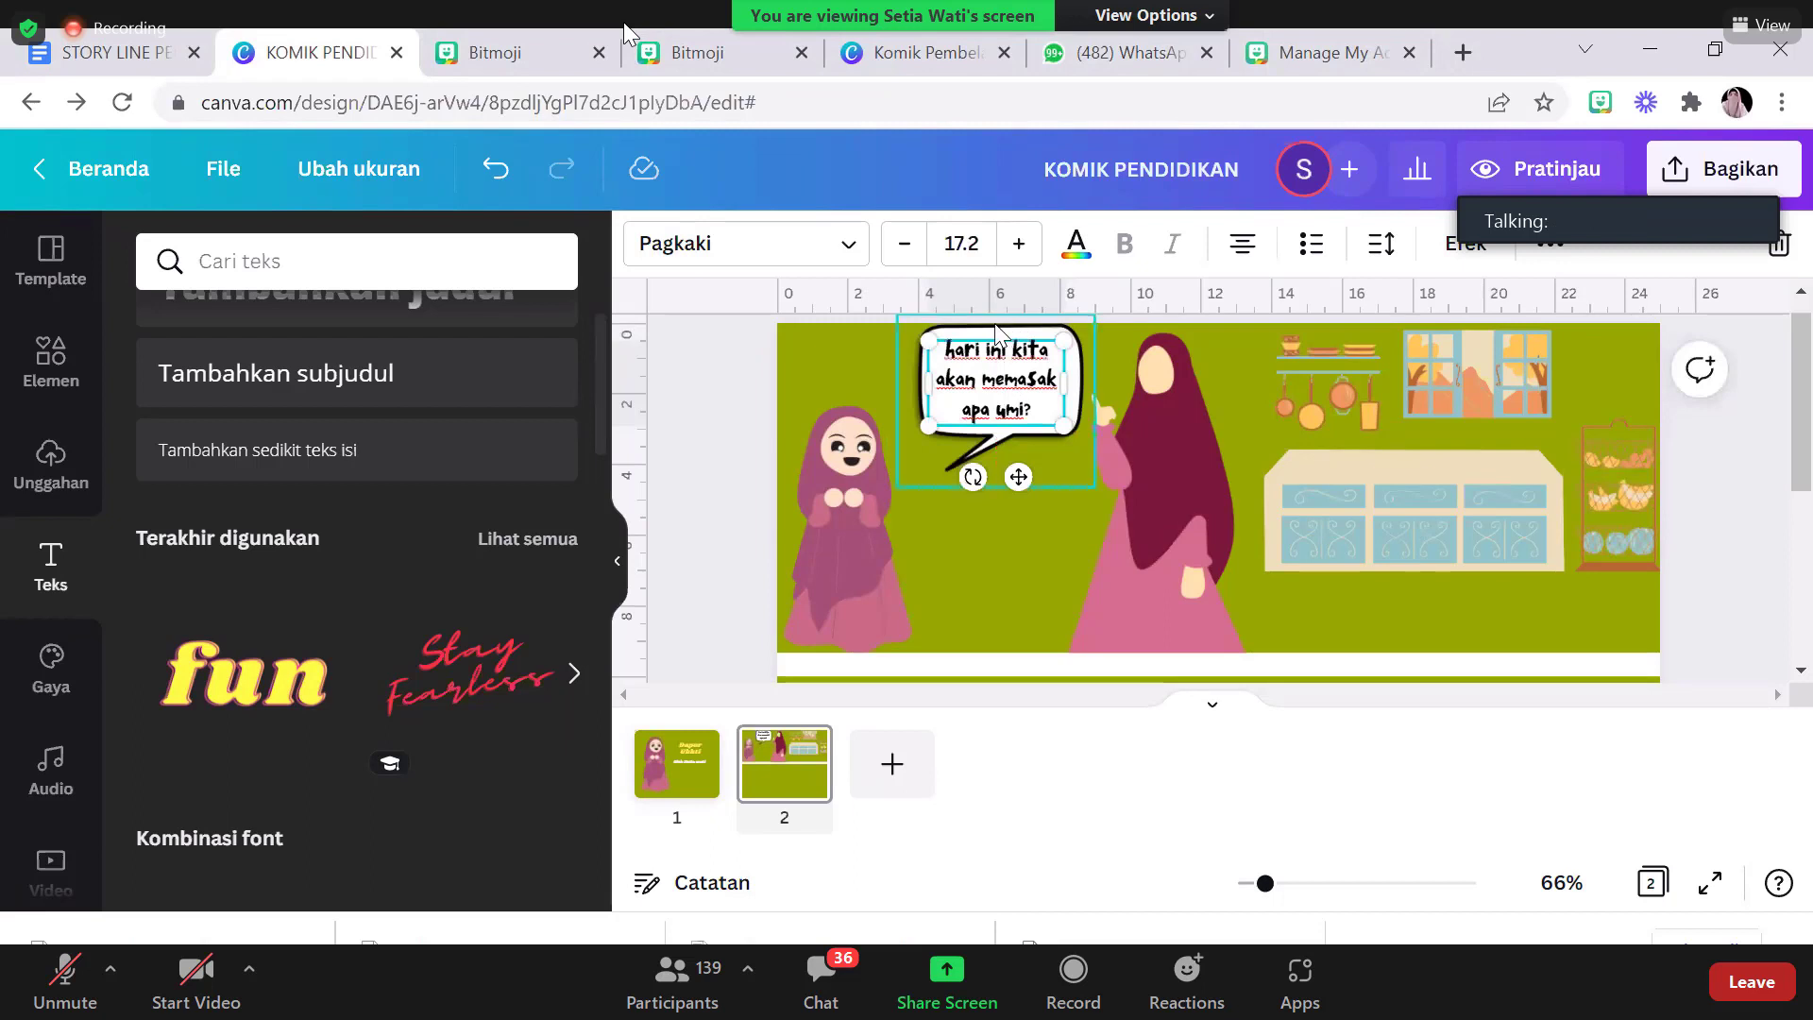
left_click(1110, 365)
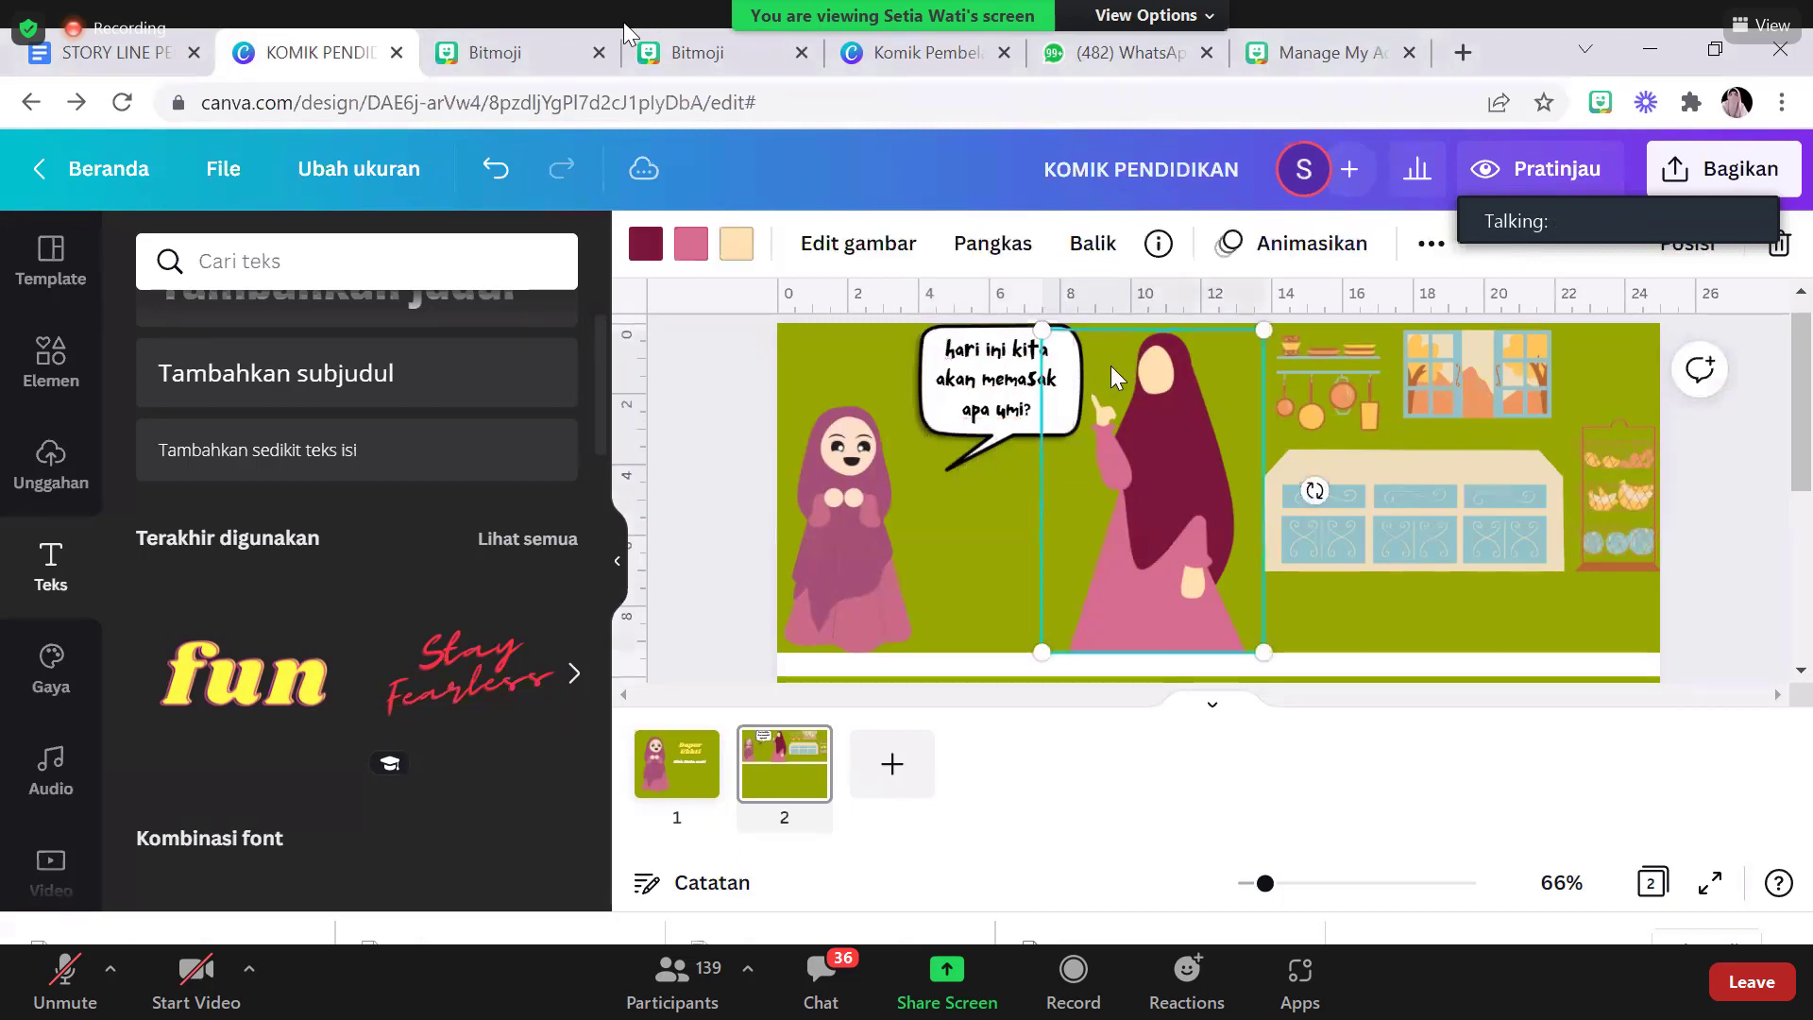
left_click(926, 416)
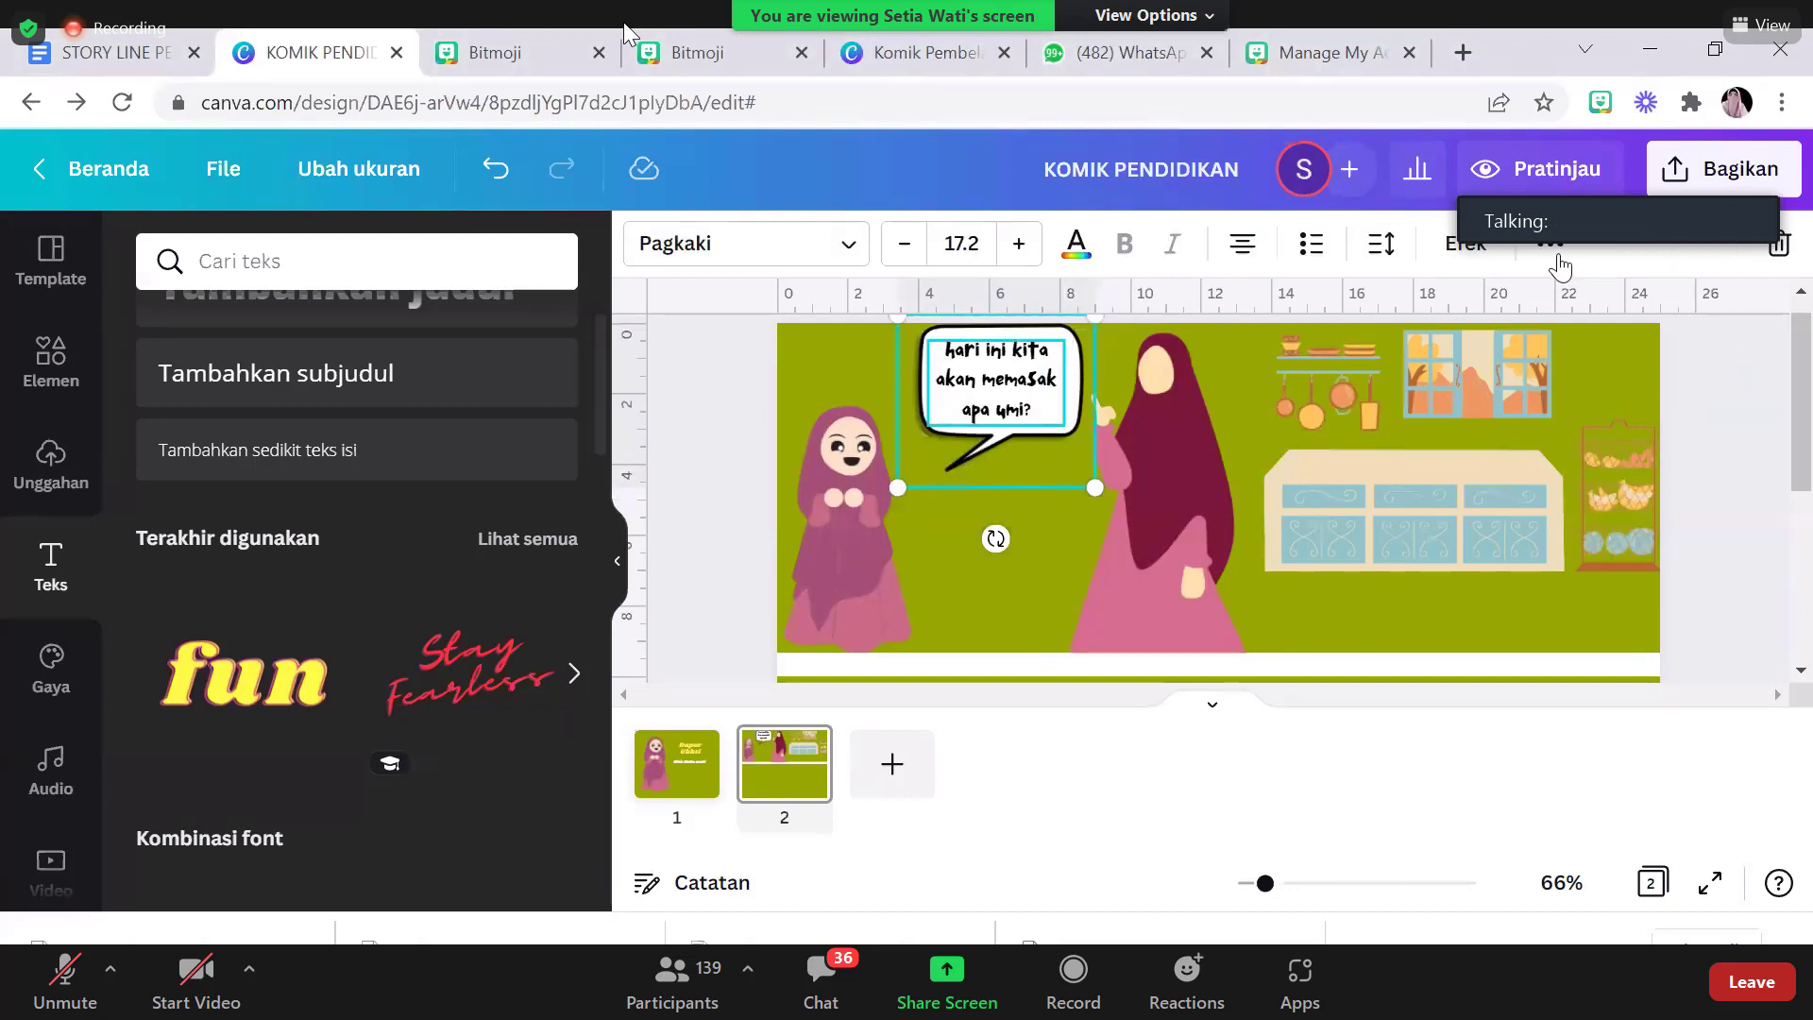
left_click(1554, 249)
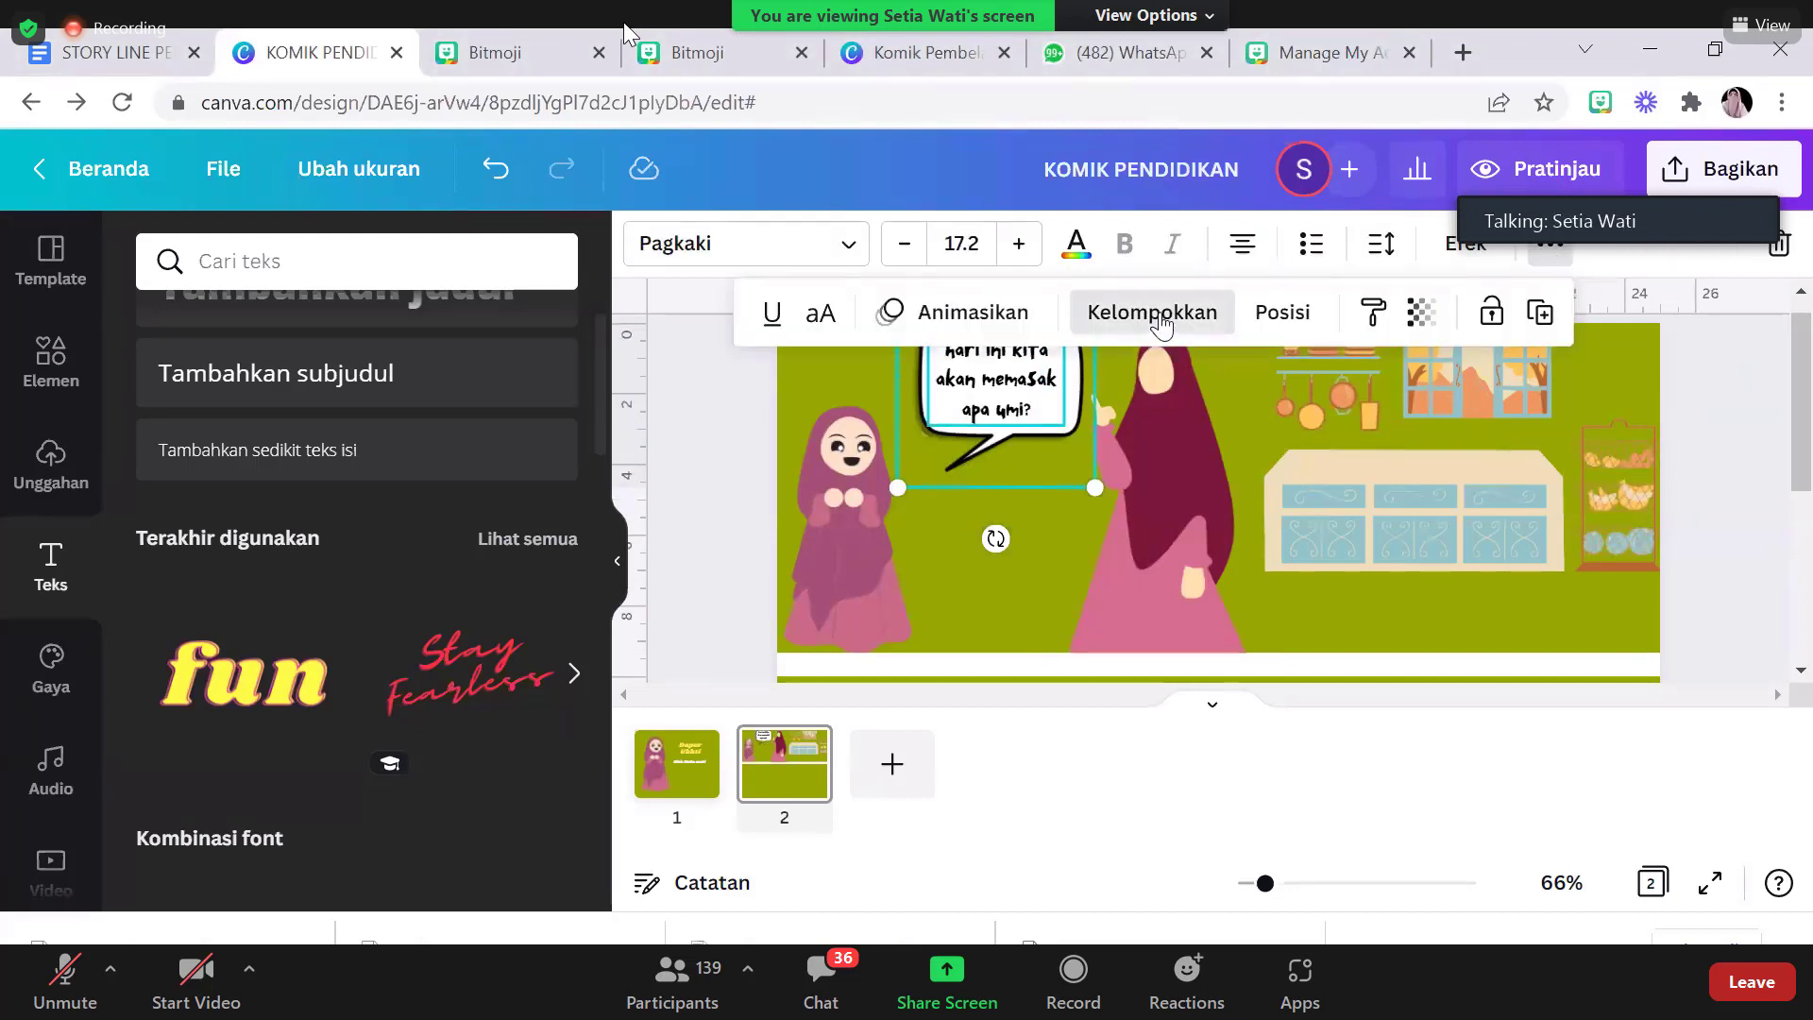
left_click(1152, 312)
Move the grouped balloon down beside the girl and shrink it until its text is about size 14.6
left_click_drag(1005, 425, 987, 547)
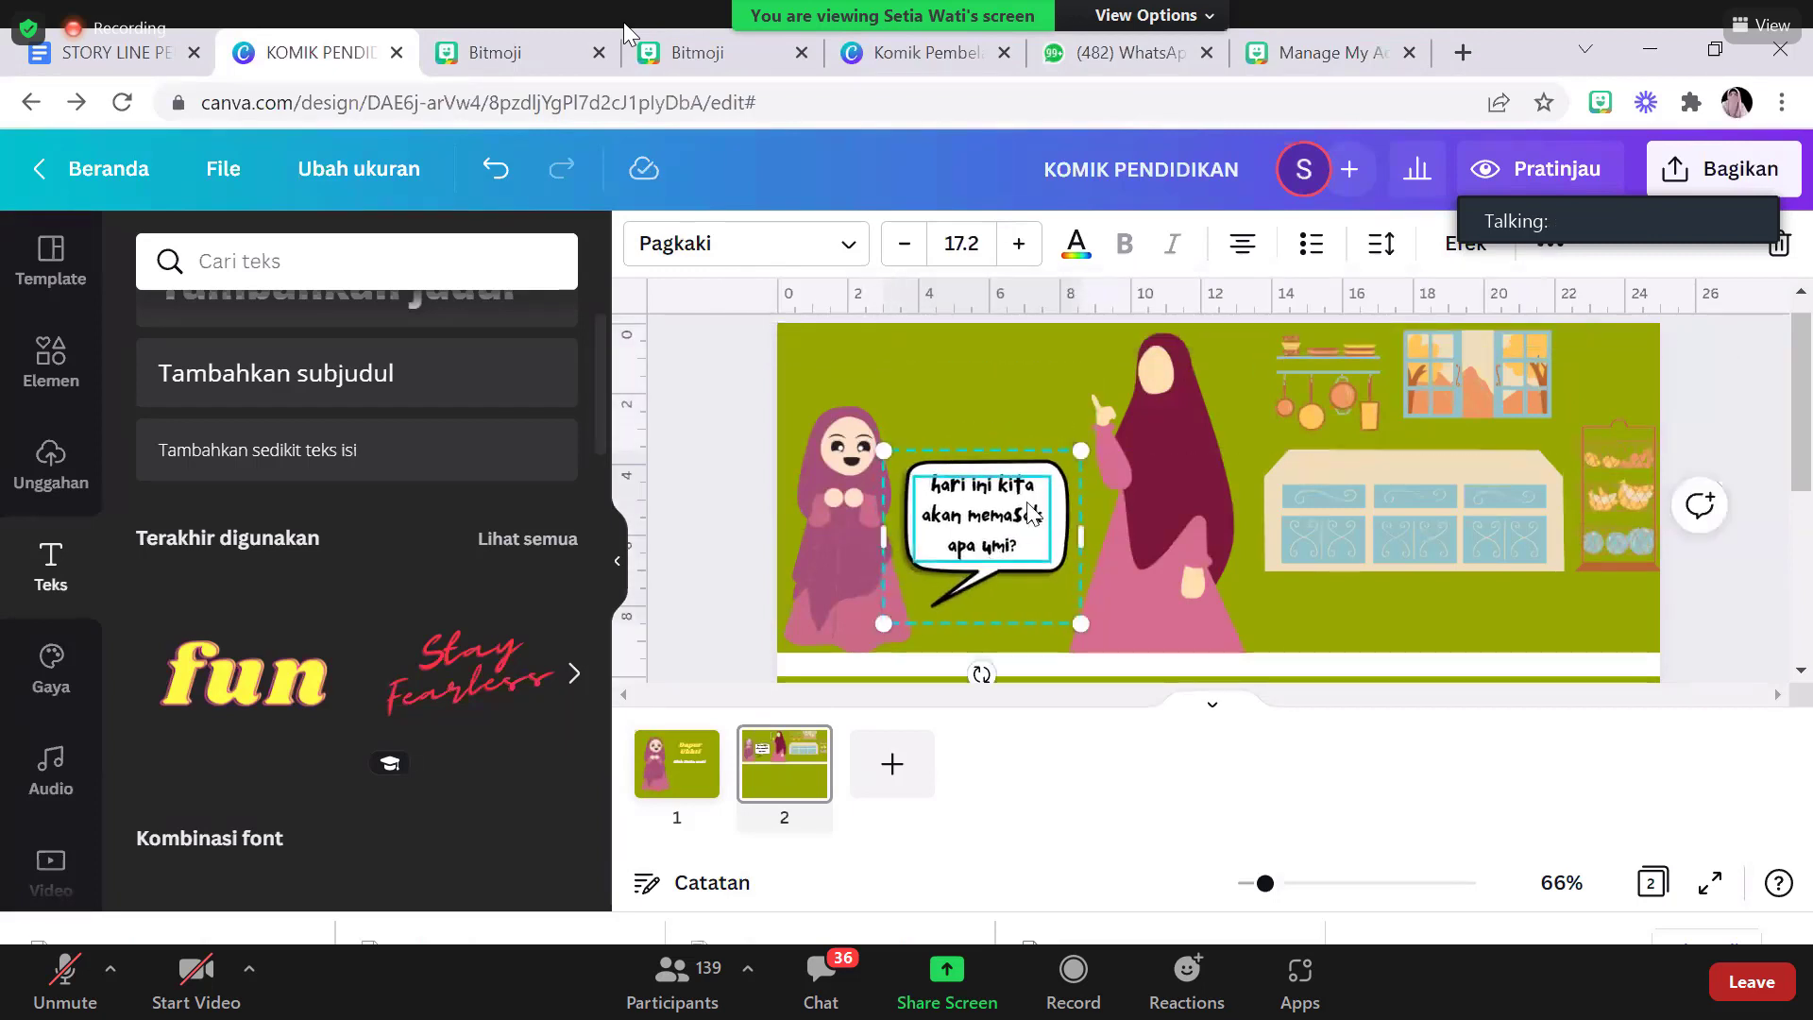
left_click_drag(1078, 446, 1050, 476)
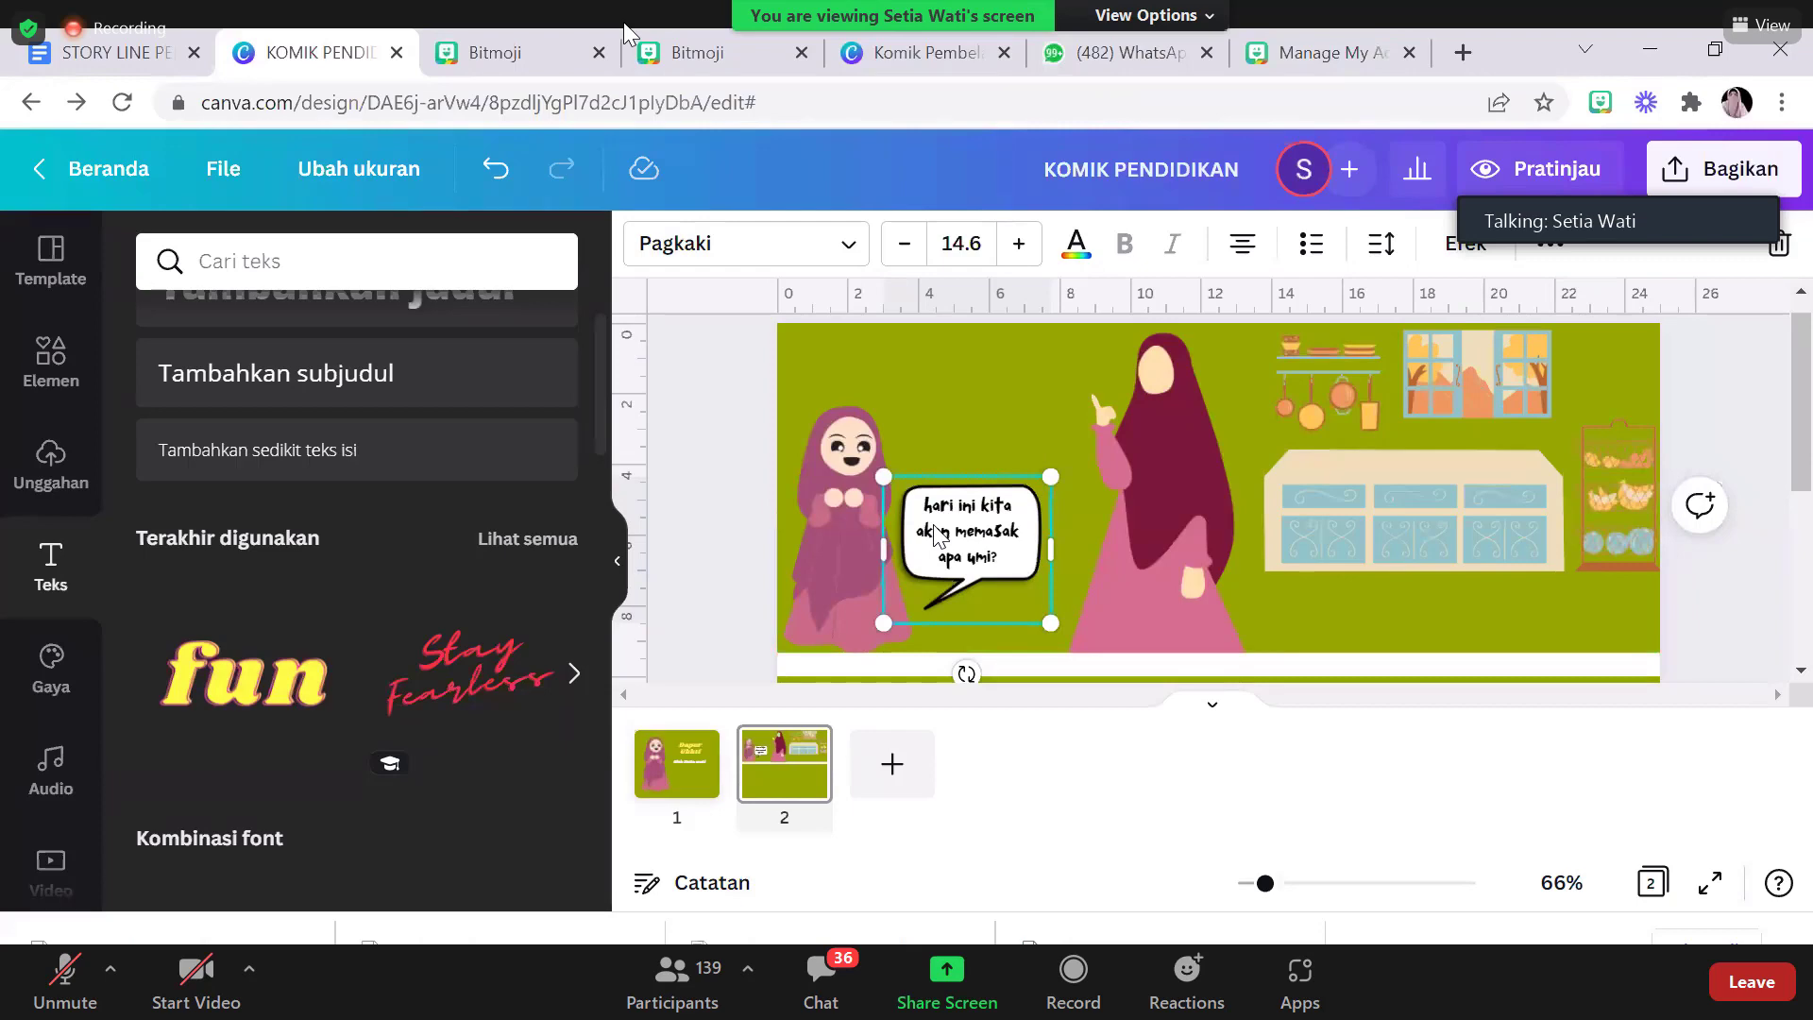
left_click_drag(935, 535, 966, 548)
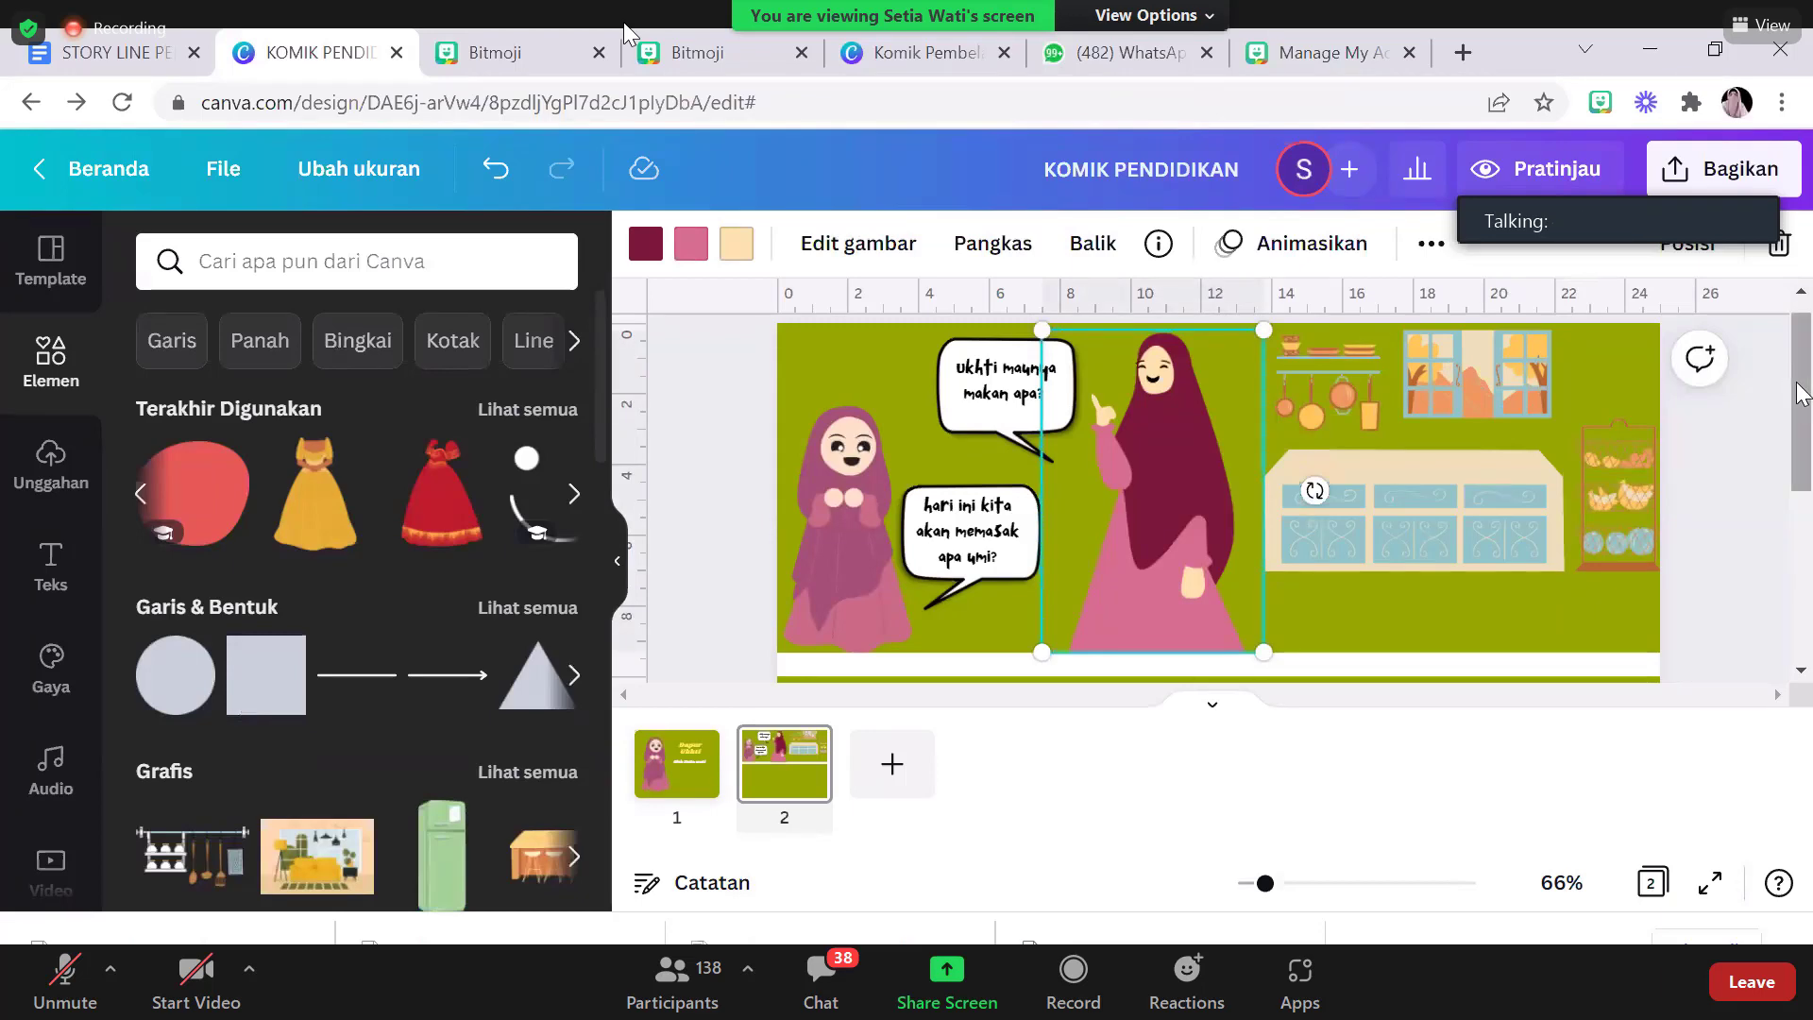
Switch to the Google Docs story line and read the remaining scene 2 dialogue between Ukhti and Bunda
left_click_drag(1803, 416, 1806, 464)
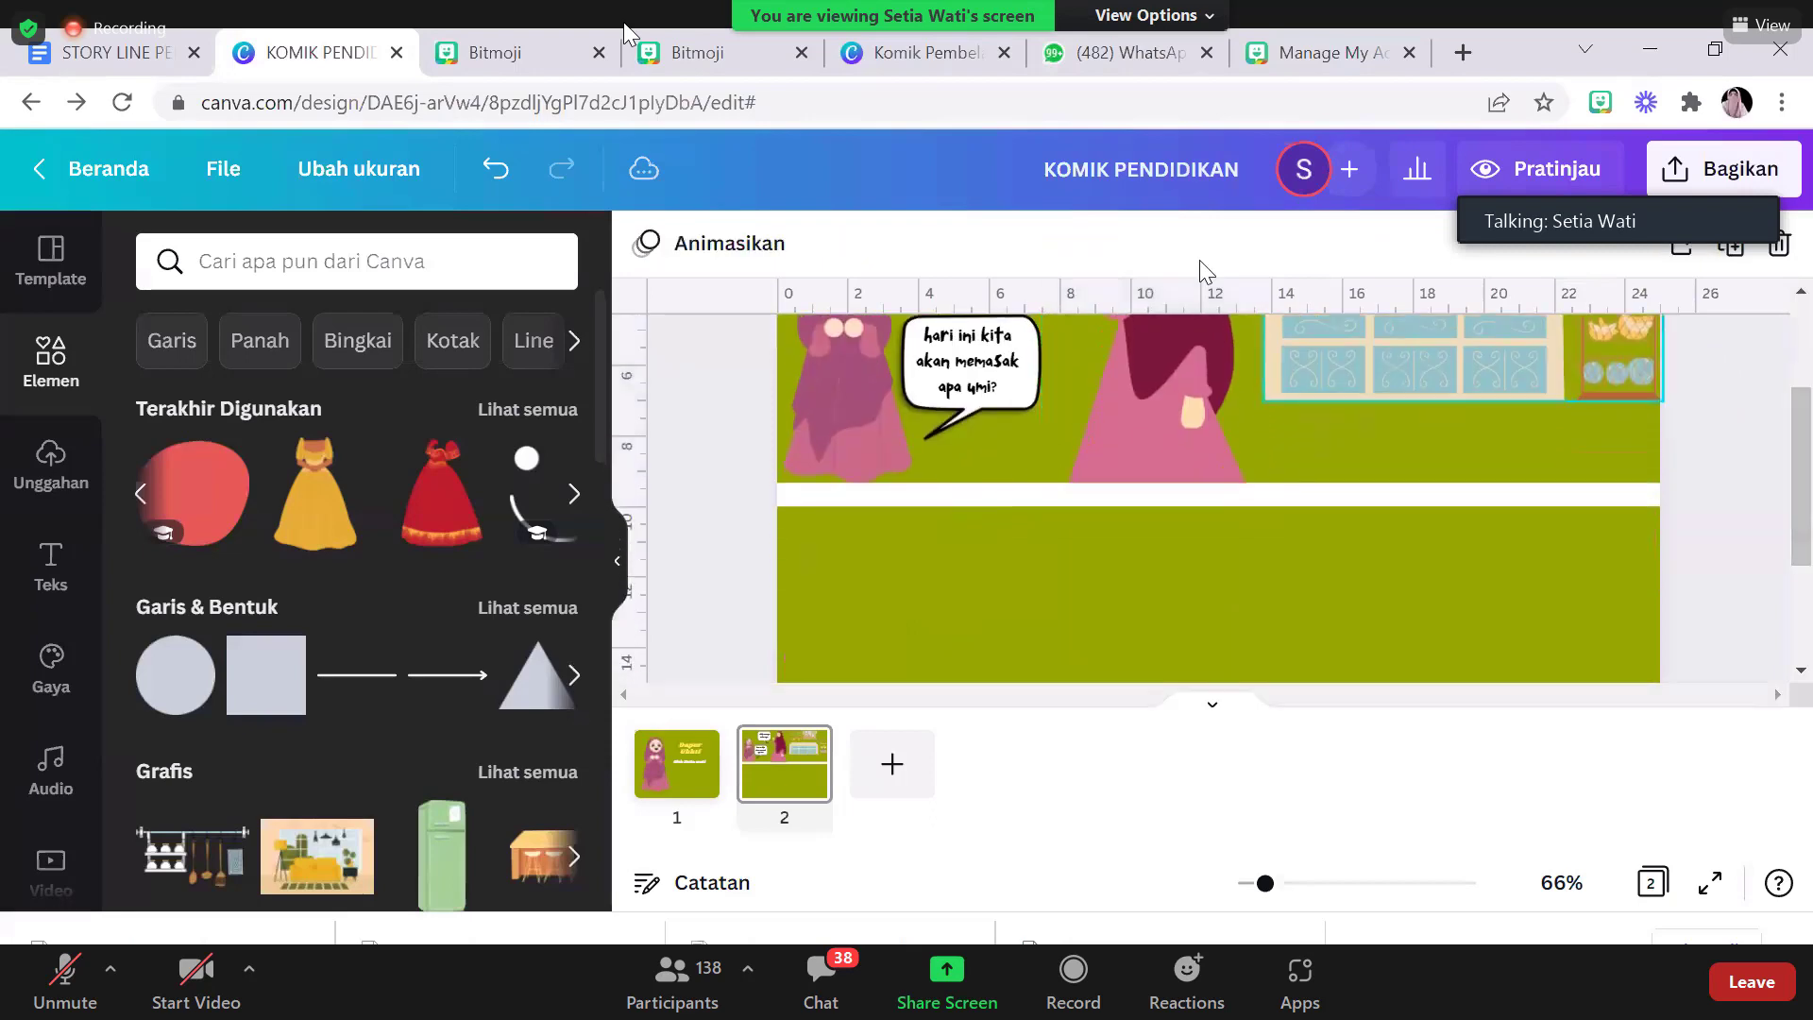
left_click(13, 41)
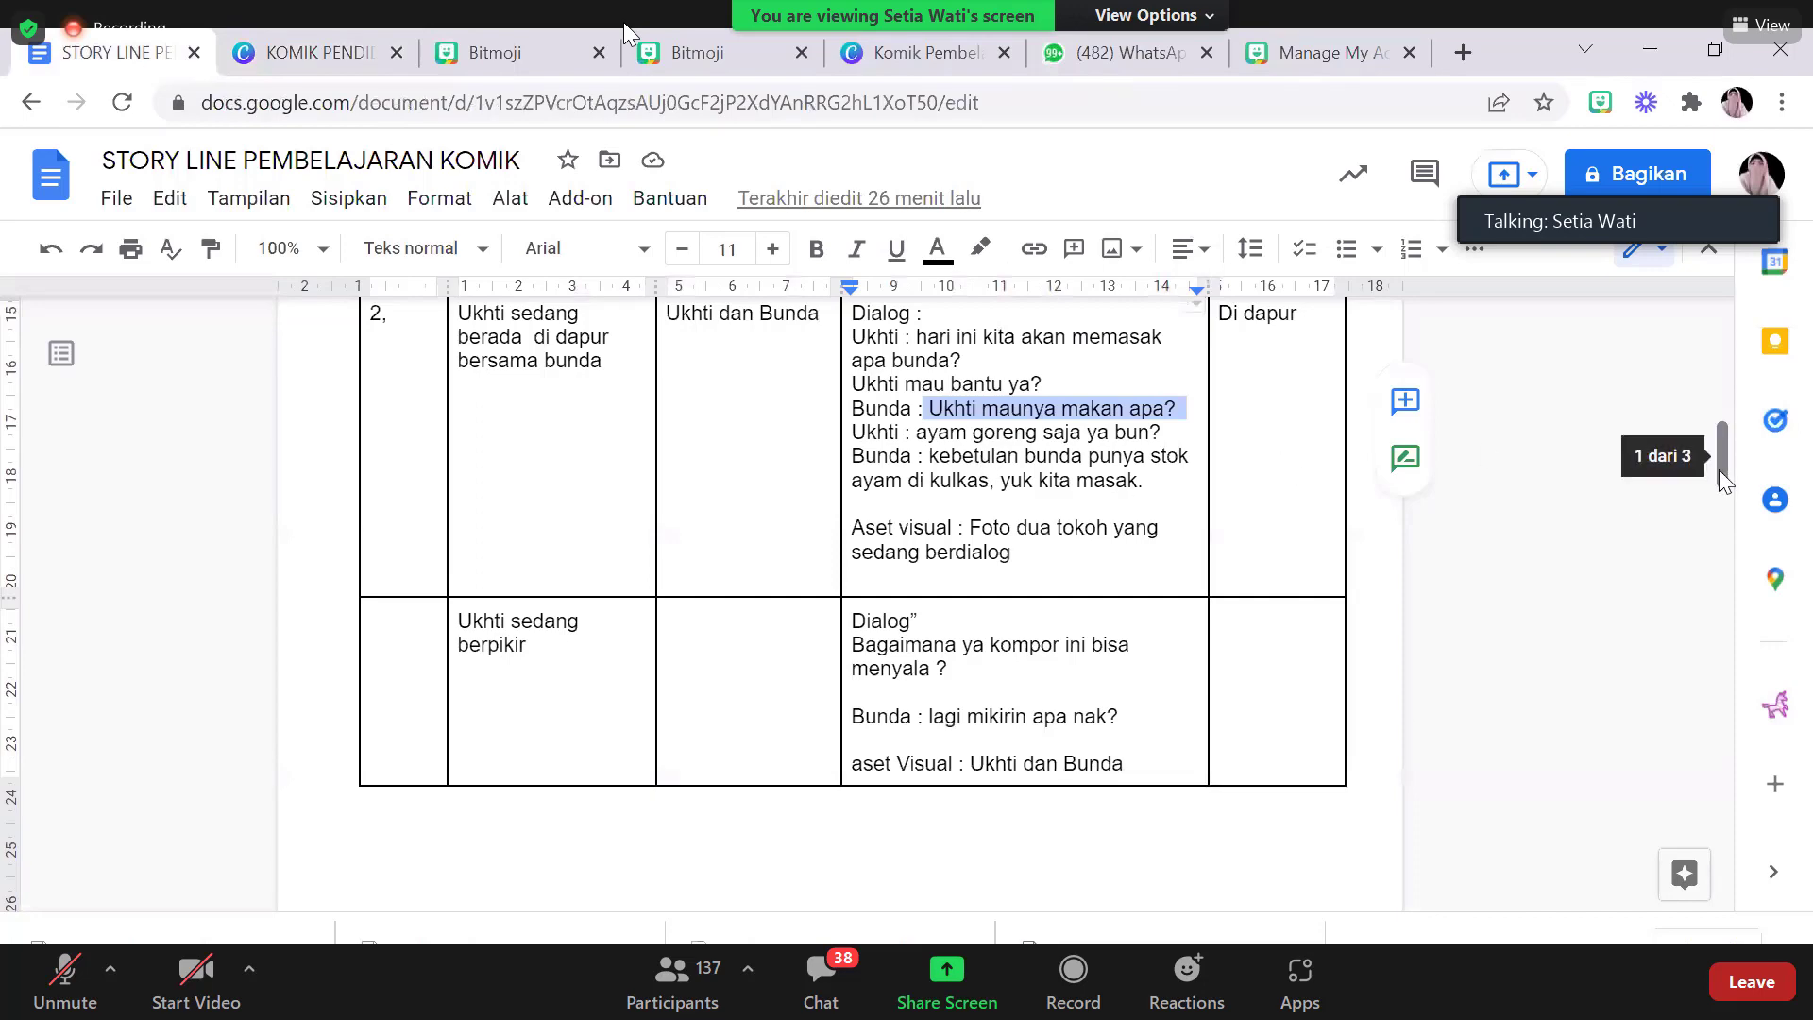
left_click_drag(1719, 471, 1721, 478)
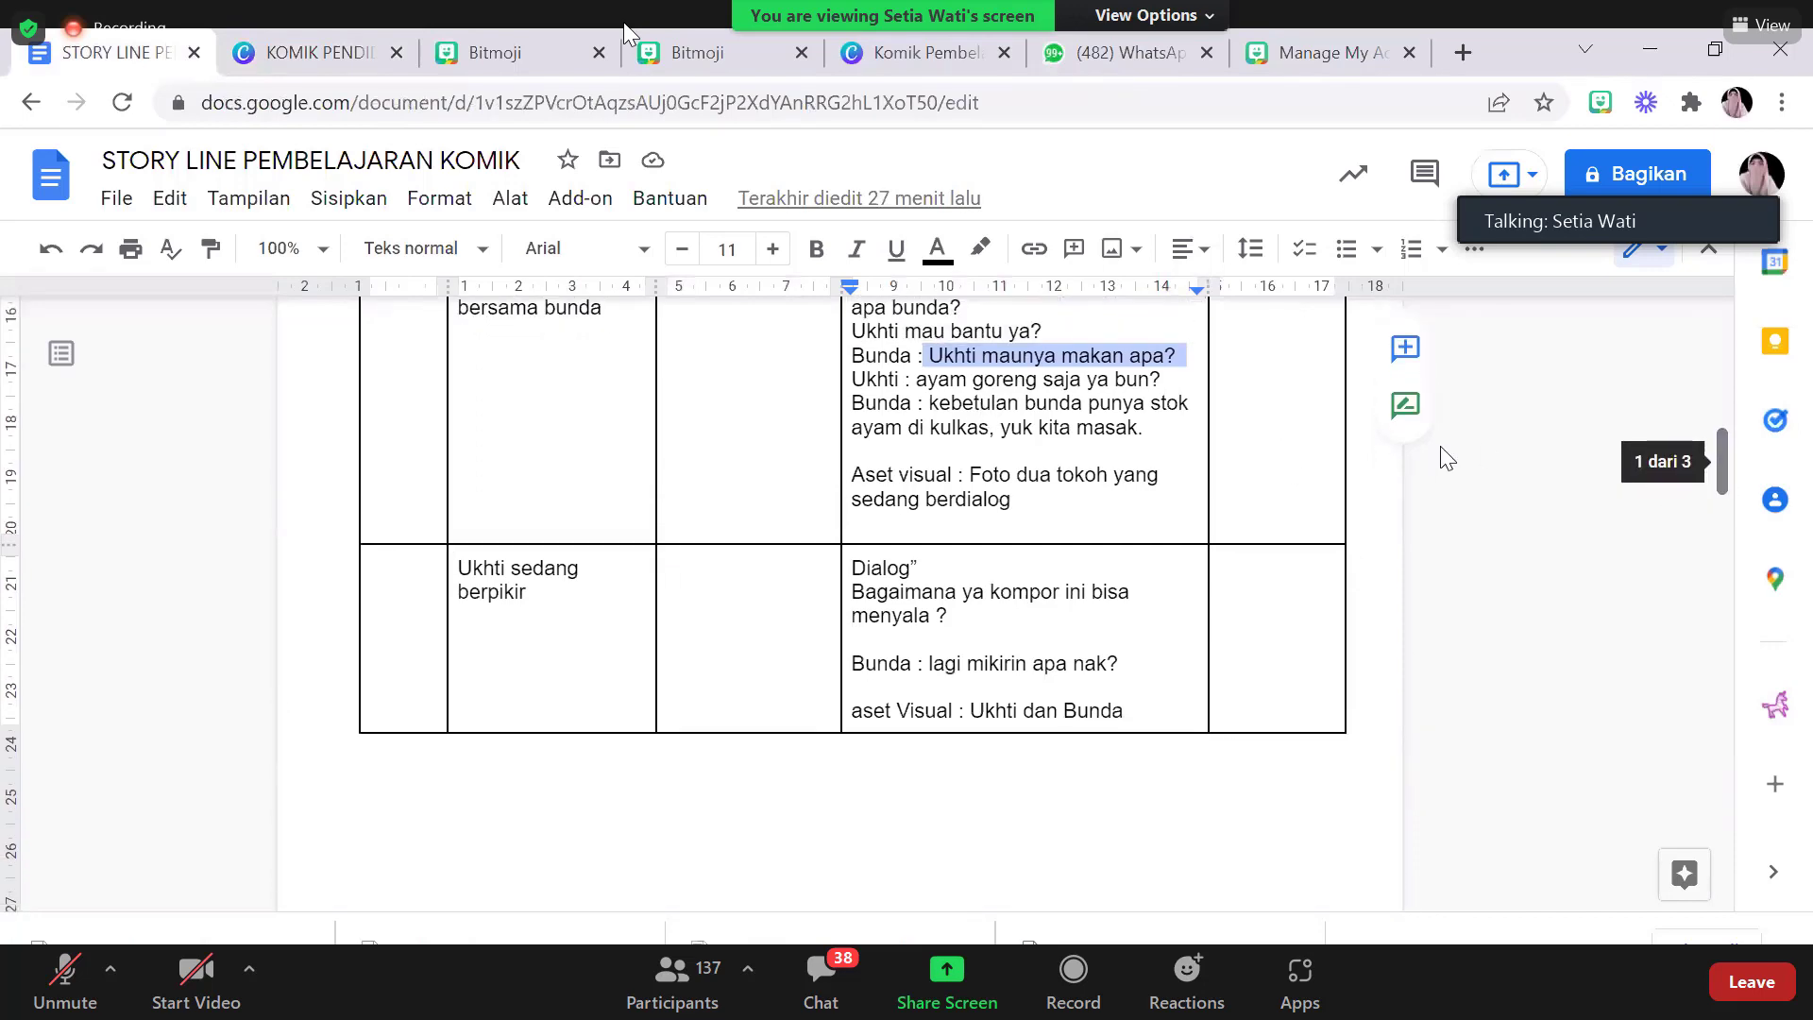
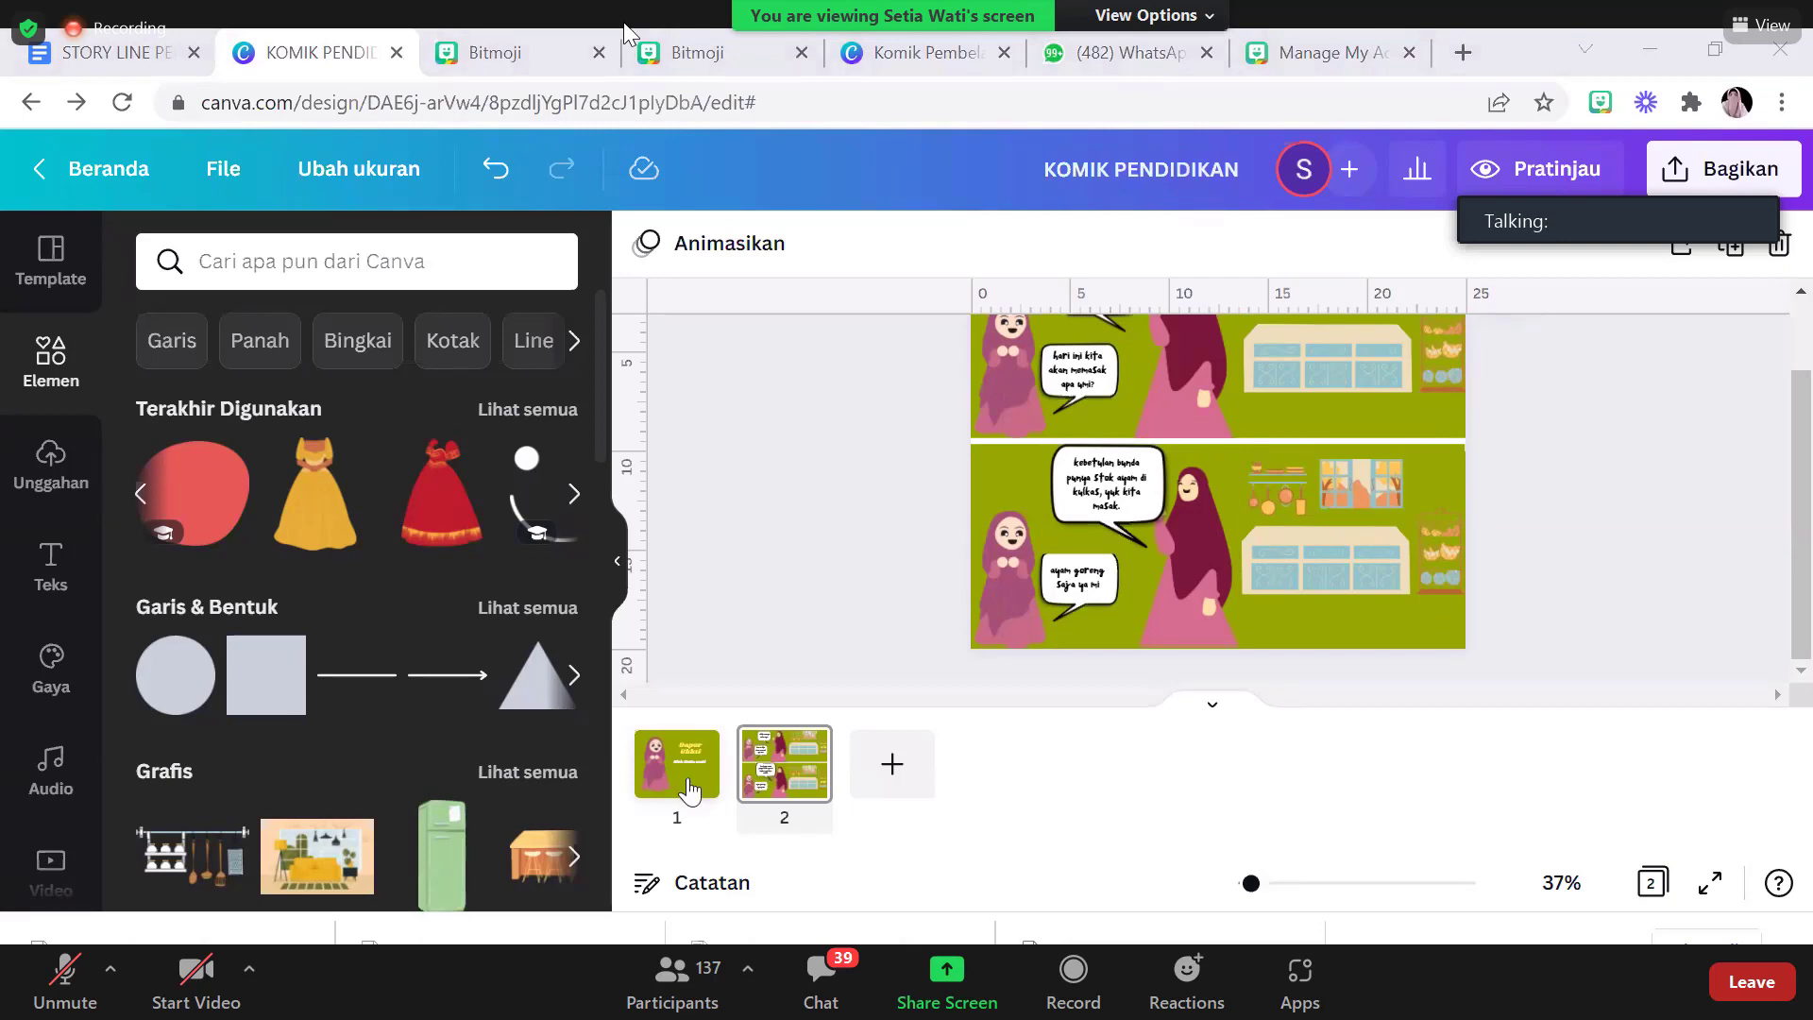
Back in the Canva comic, duplicate page 2
mouse_move(802, 751)
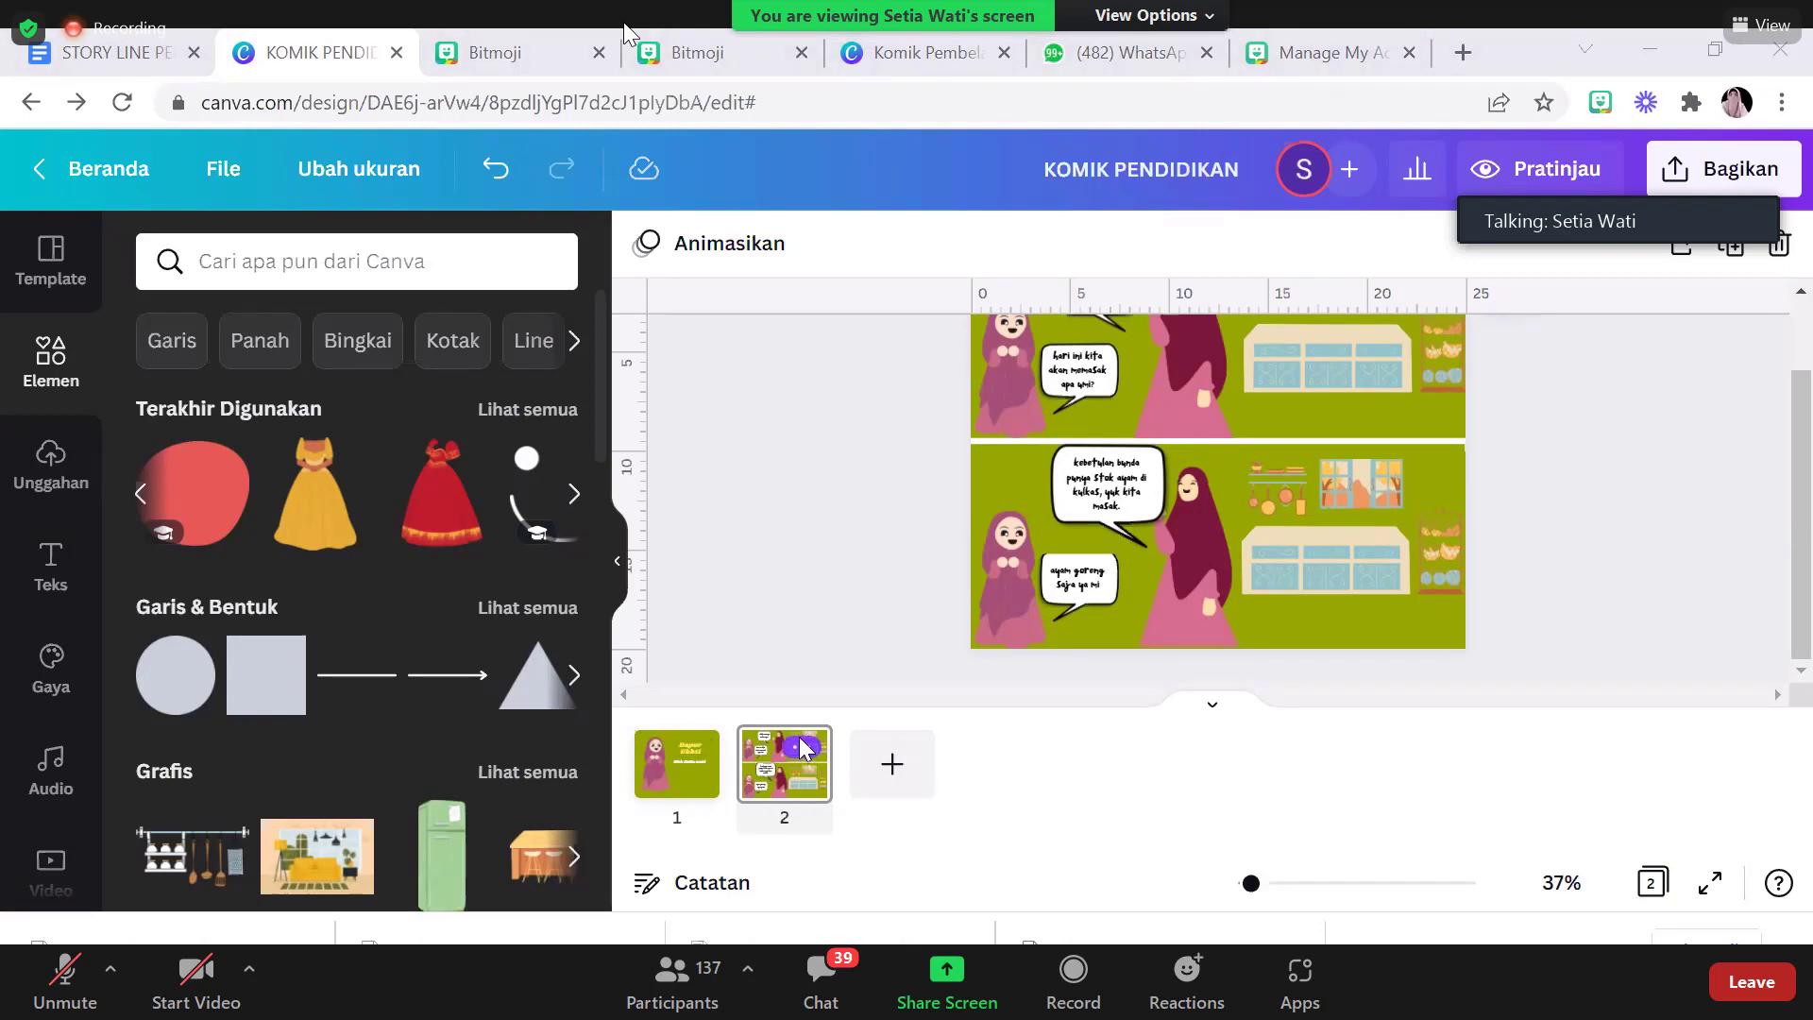
left_click(802, 749)
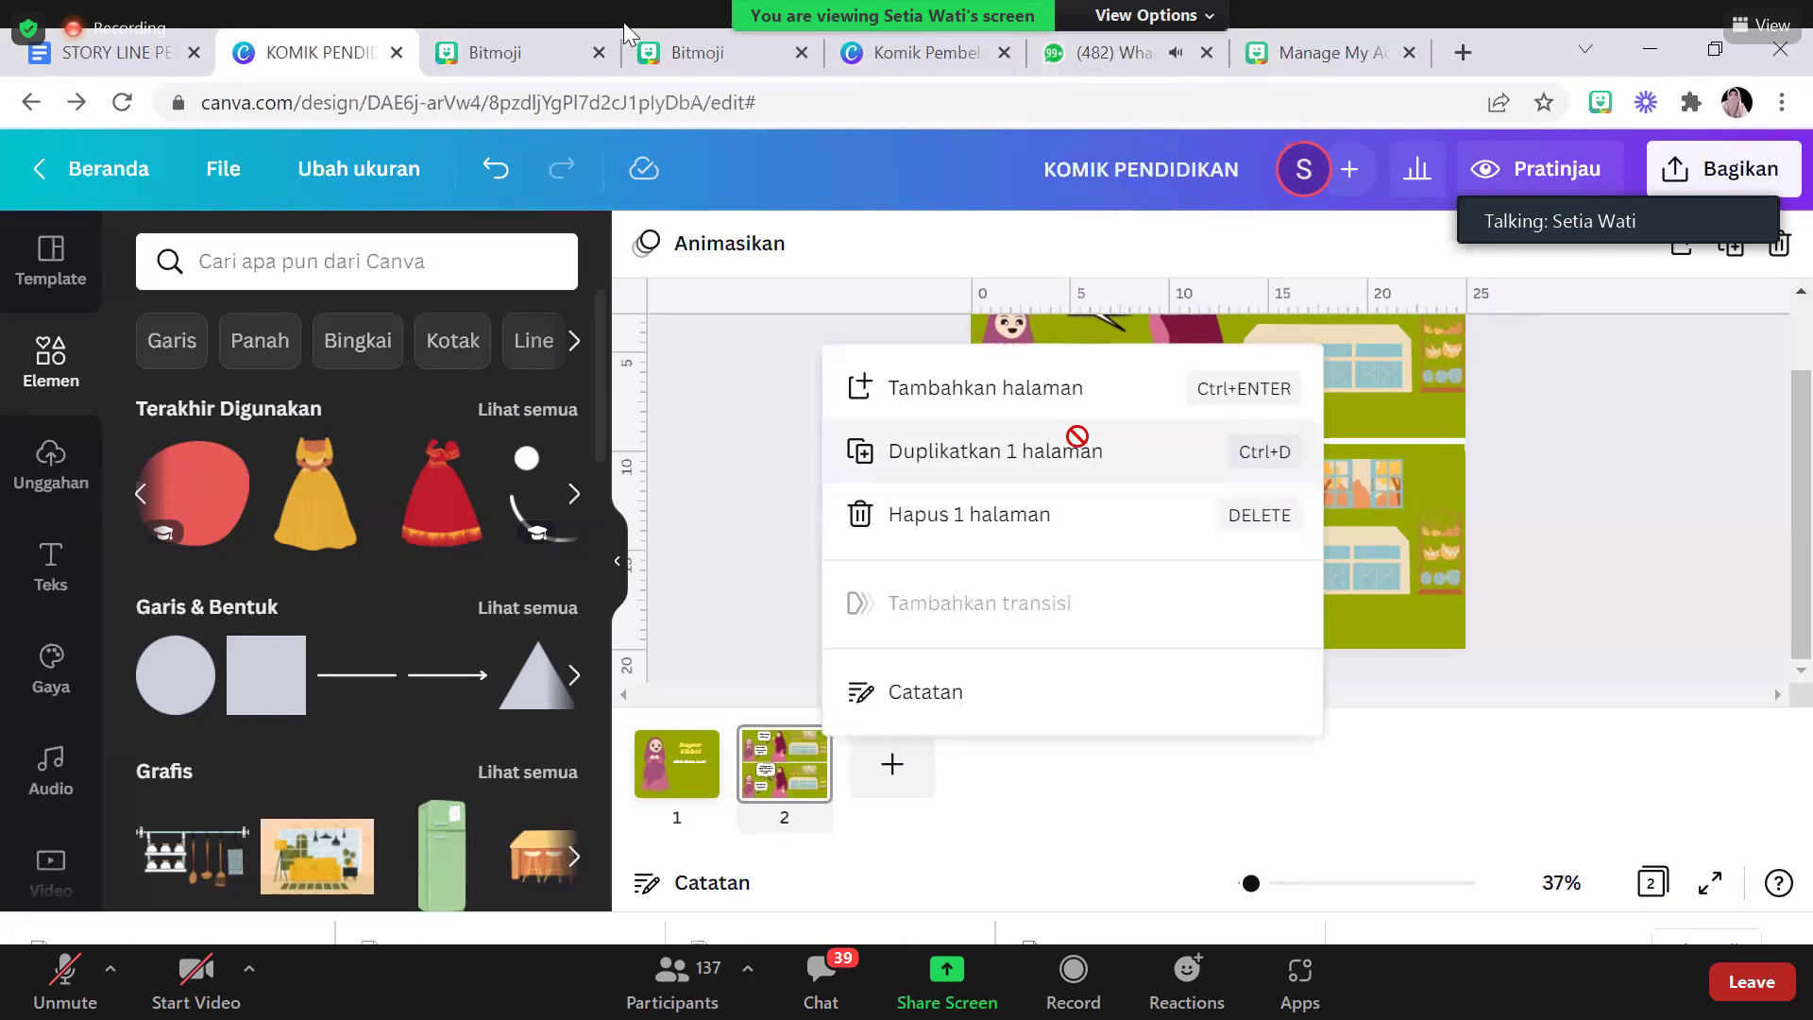
left_click(1078, 439)
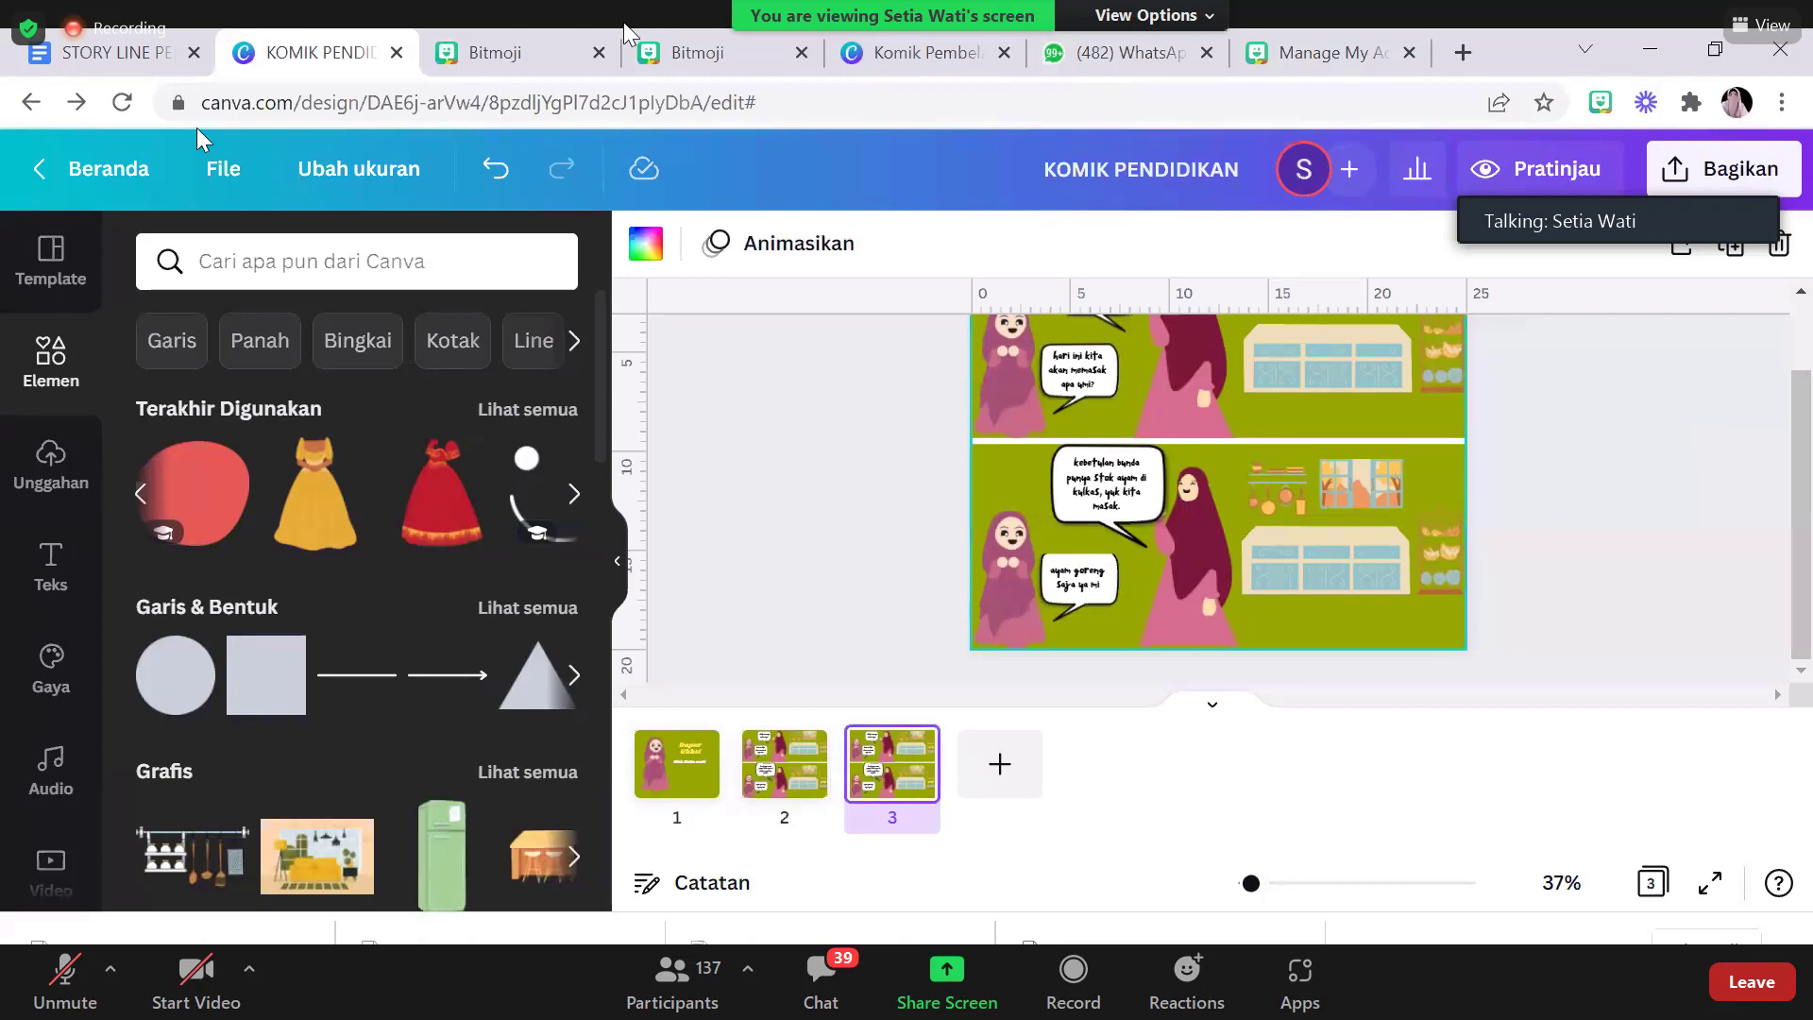
Switch to the Google Docs story line and copy the "Ukhti sedang berpikir" line "Bagaimana ya kompor ini bisa menyala ?"
left_click(113, 52)
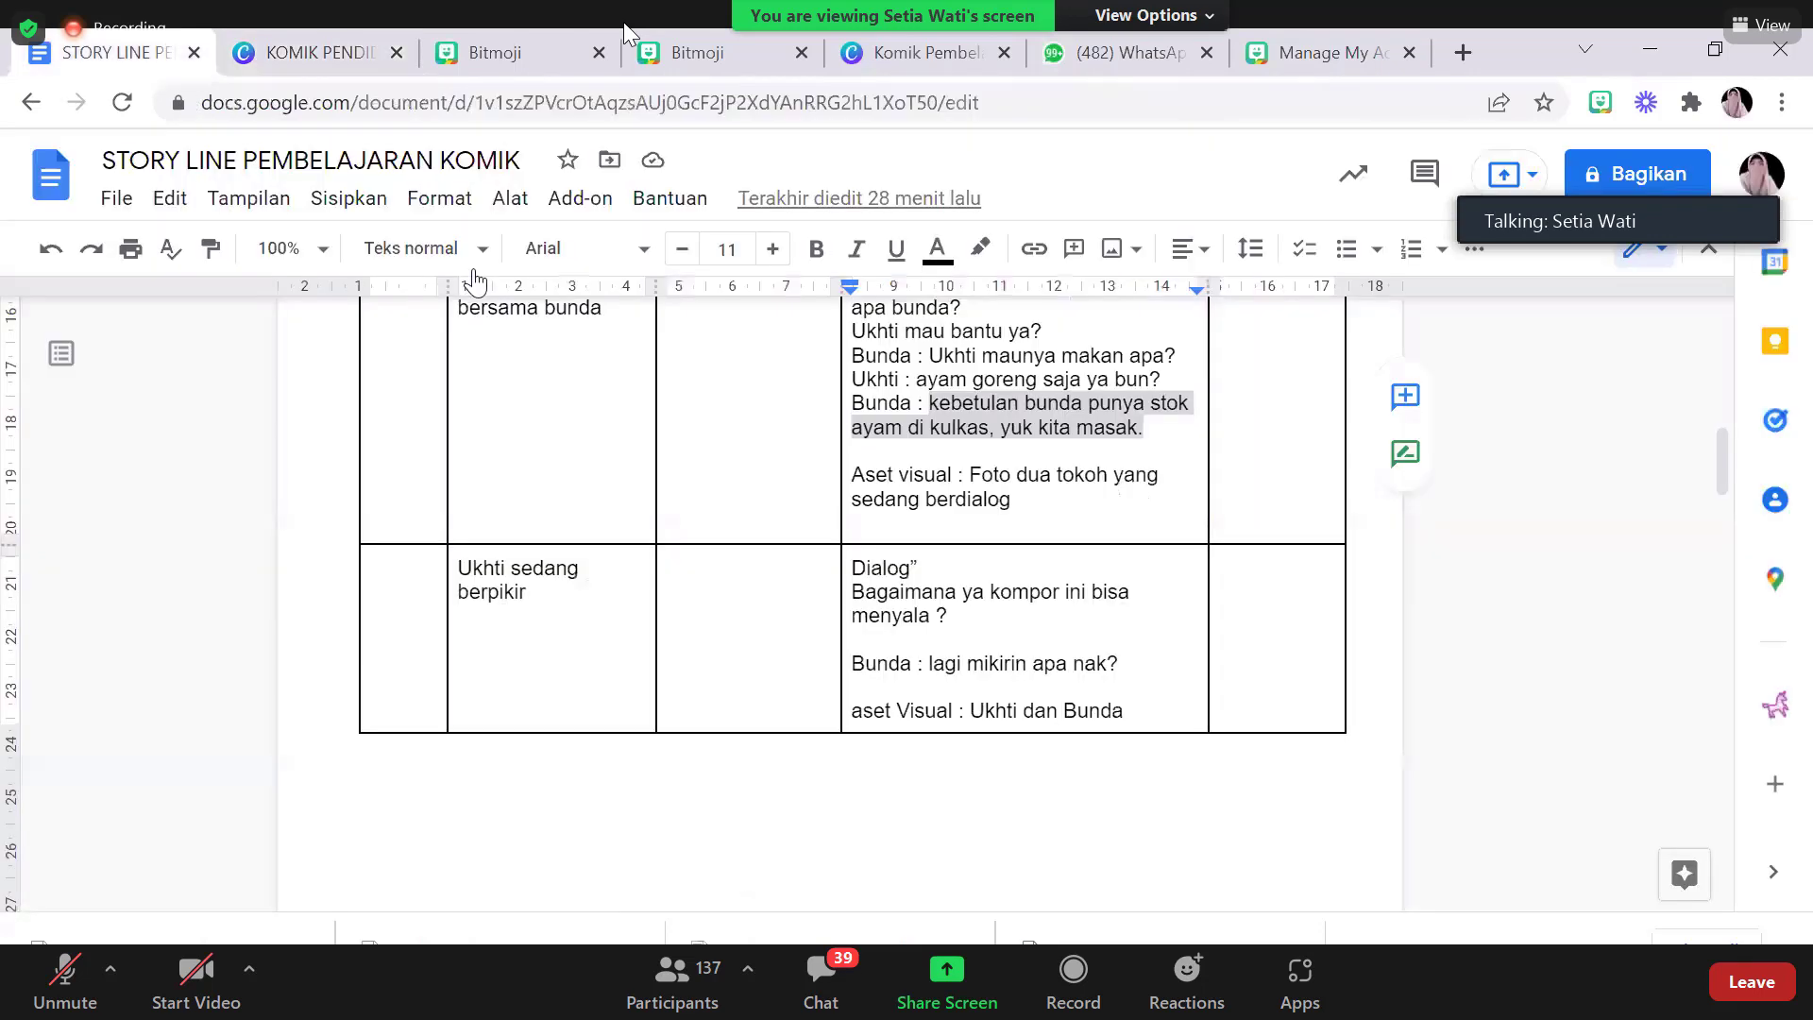
left_click_drag(1721, 474, 1733, 510)
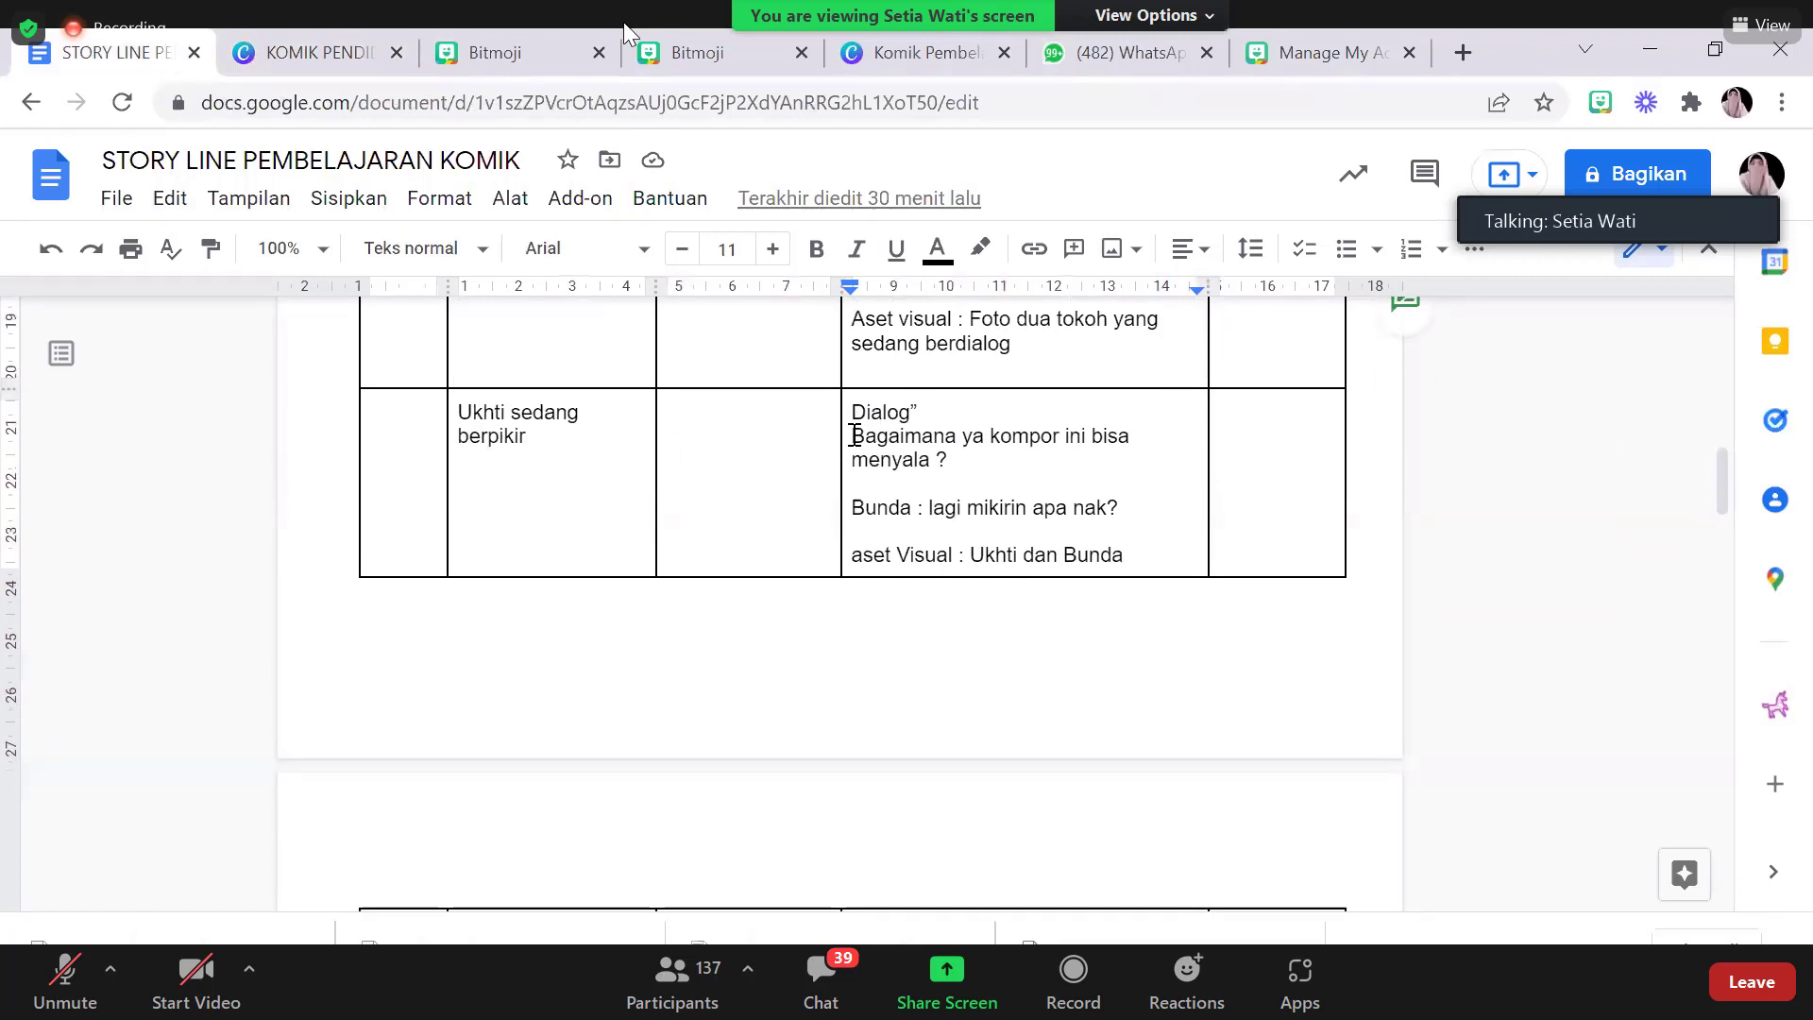
left_click_drag(853, 436, 953, 459)
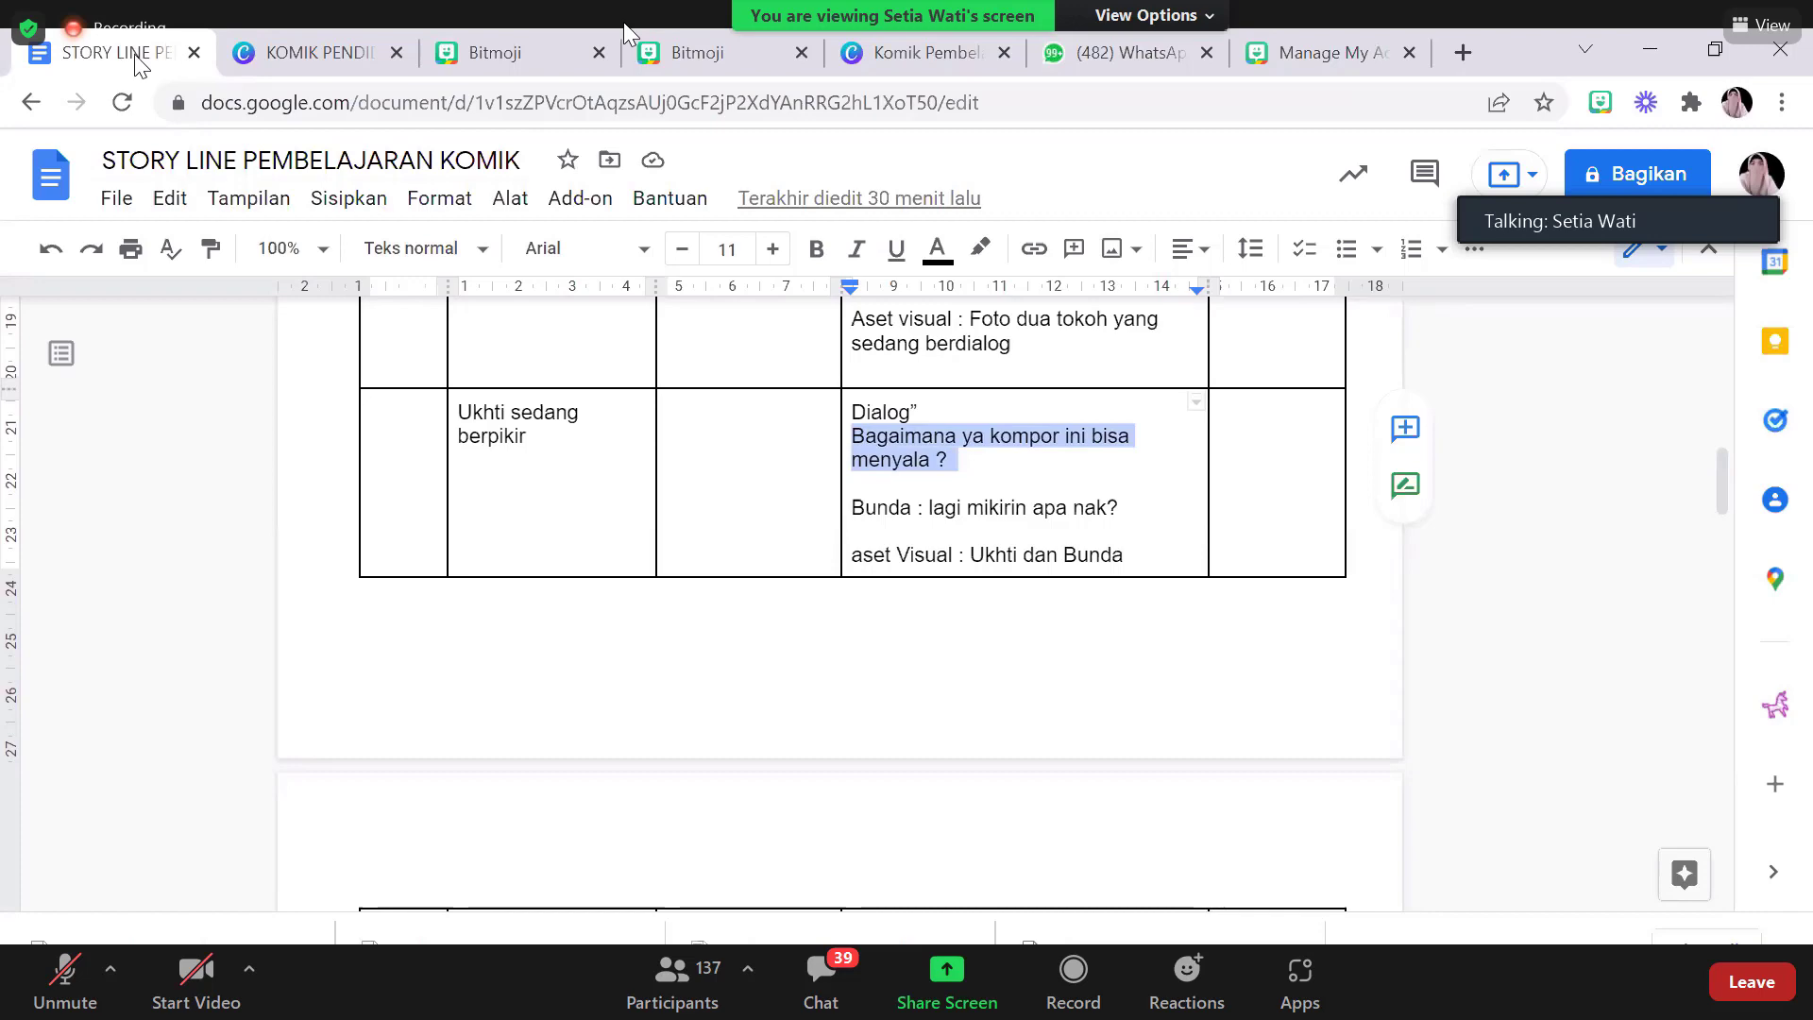
Back in the Canva comic, delete the kitchen furniture from the upper panel of page 3
left_click(223, 59)
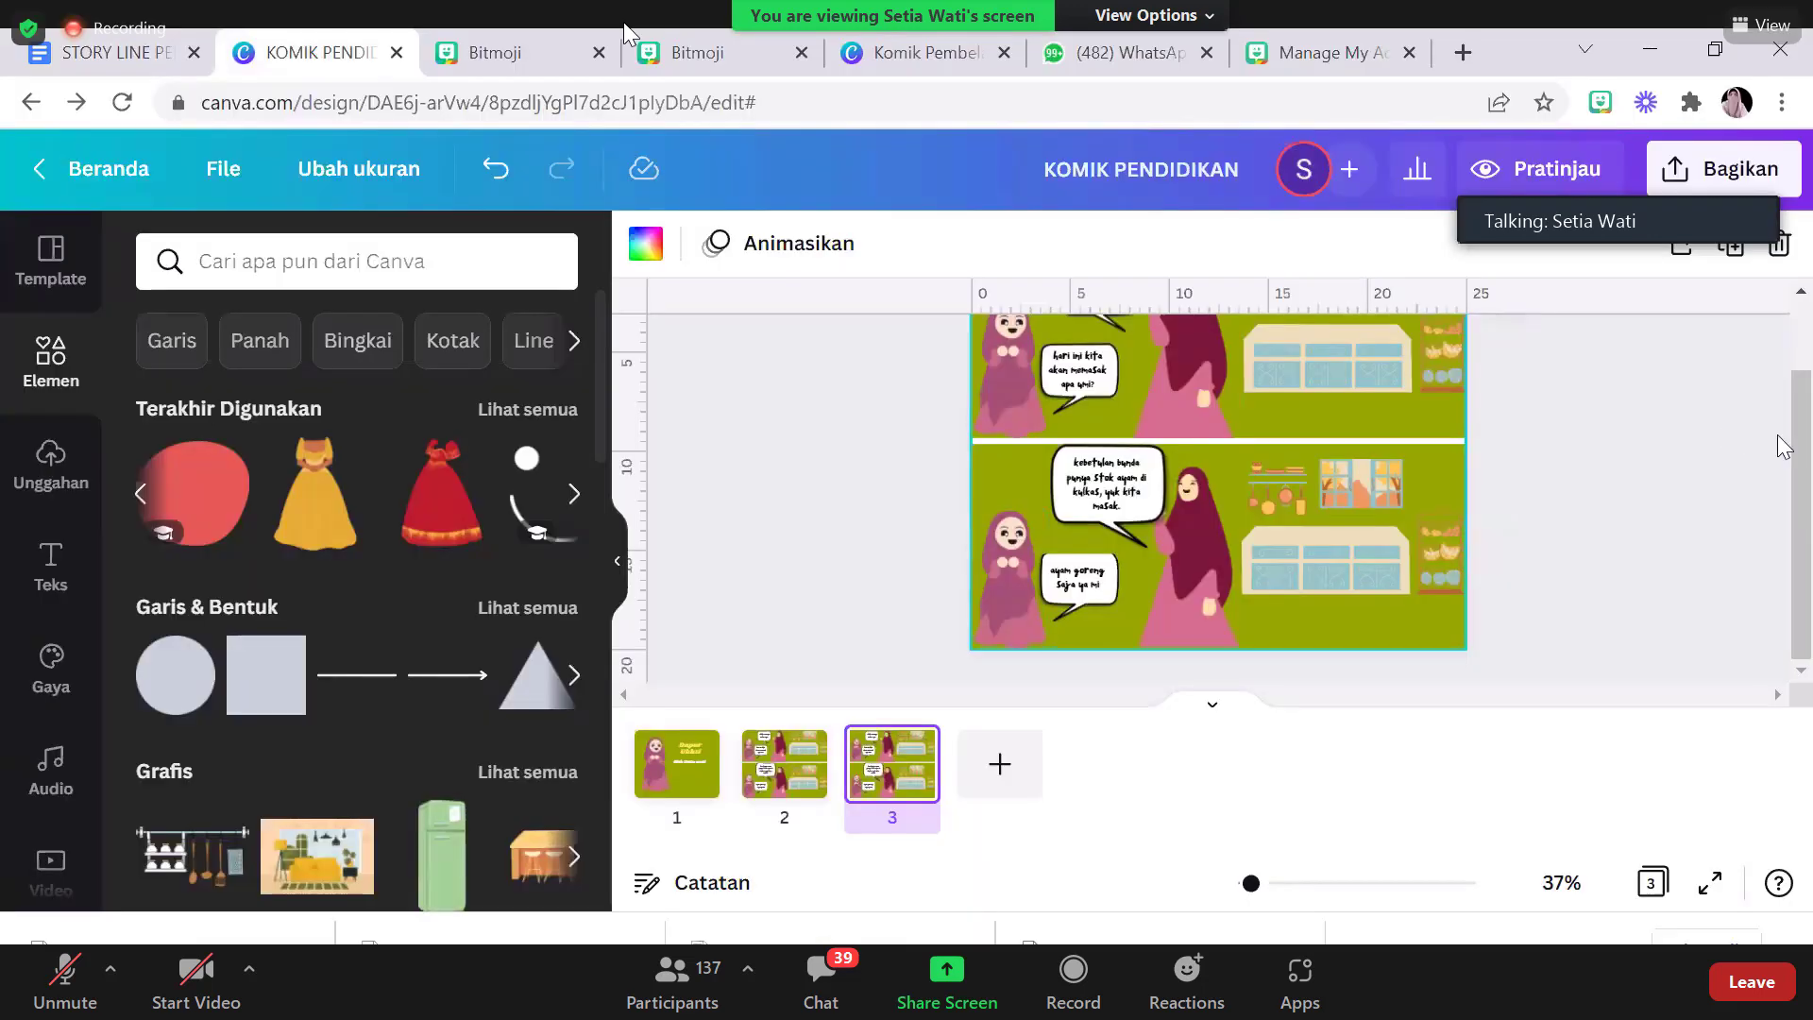
scroll(1805, 418, "up", 1)
scroll(1806, 418, "up", 1)
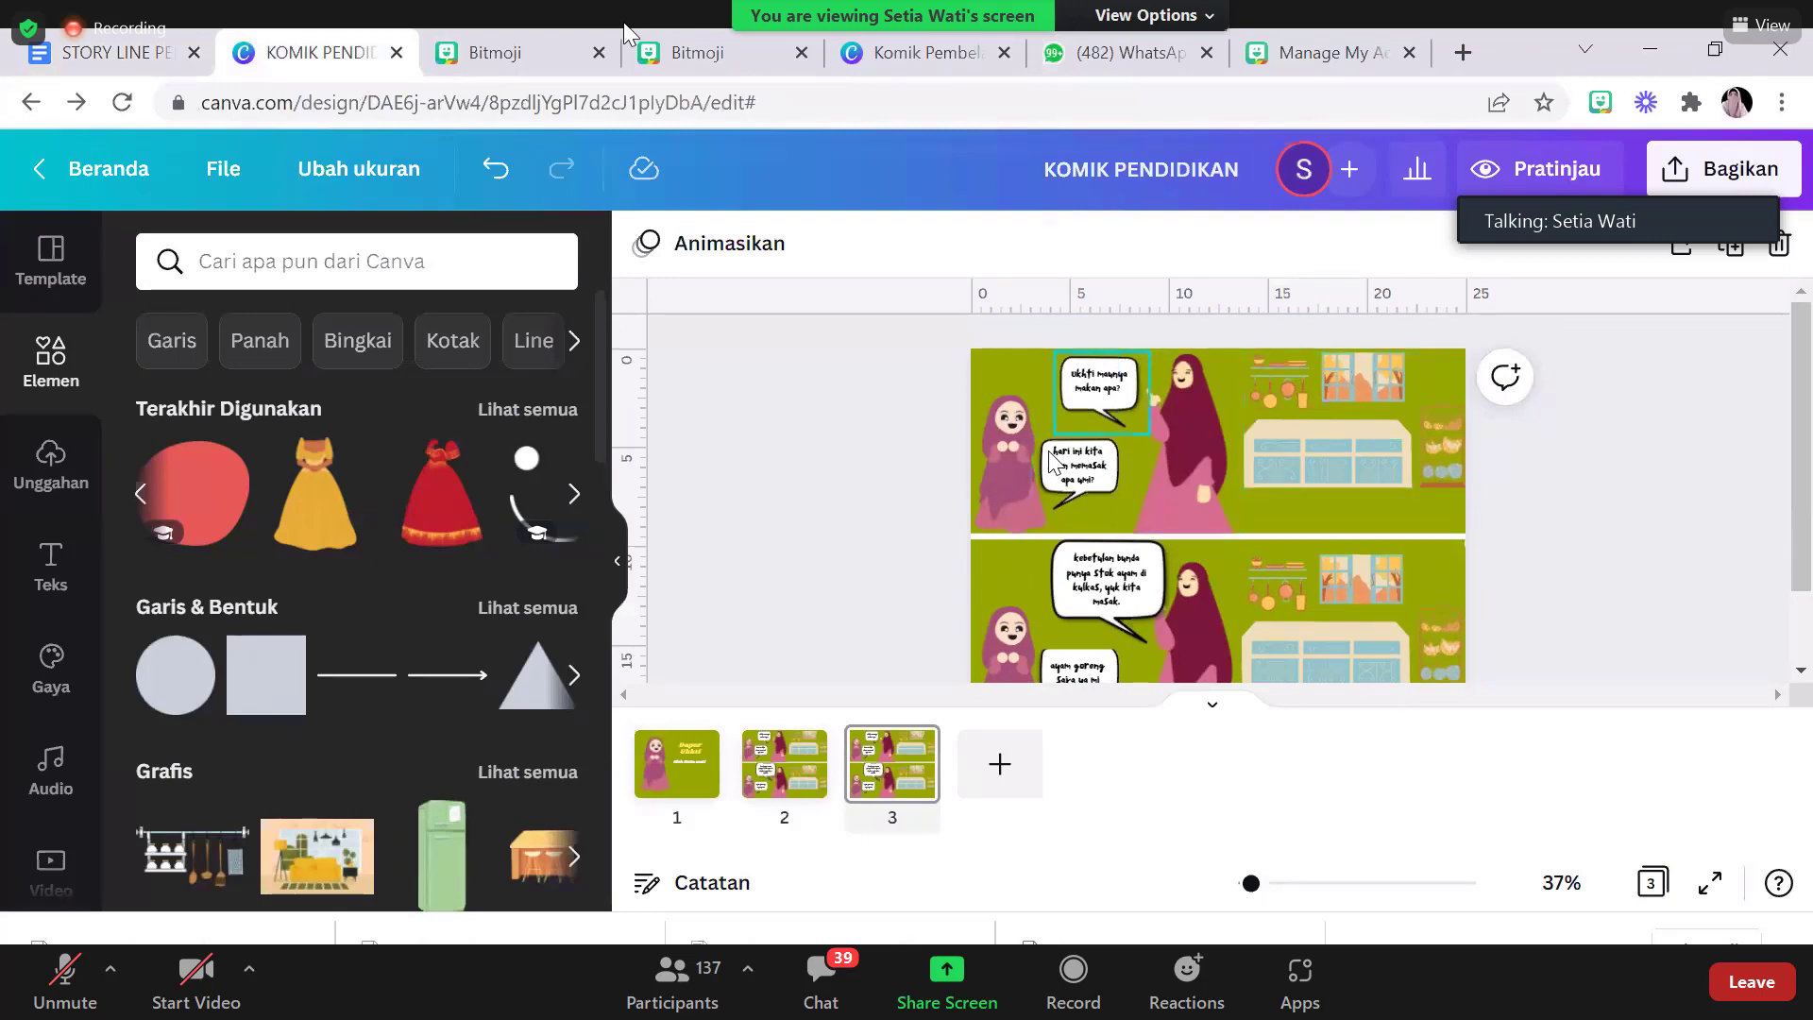
left_click(1356, 411)
key("Delete")
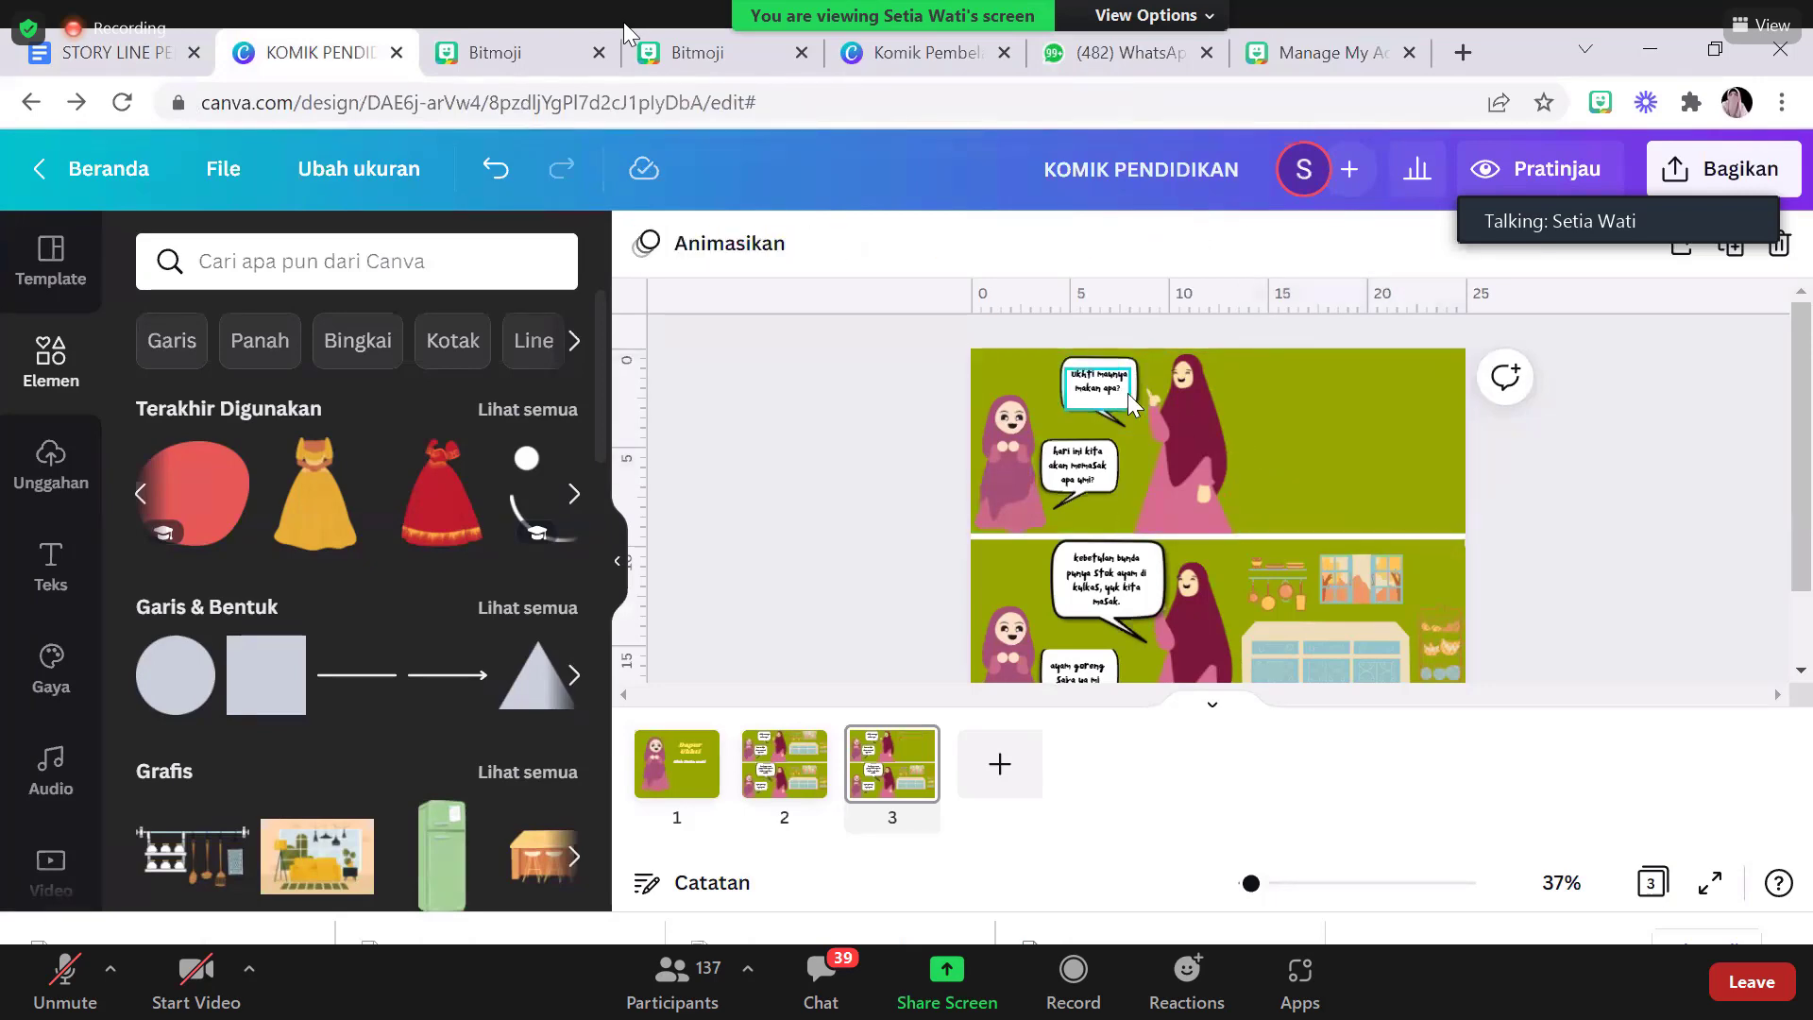
Undo moving the mother without her face, and group her face with her body in the upper panel
left_click_drag(1198, 380, 1412, 405)
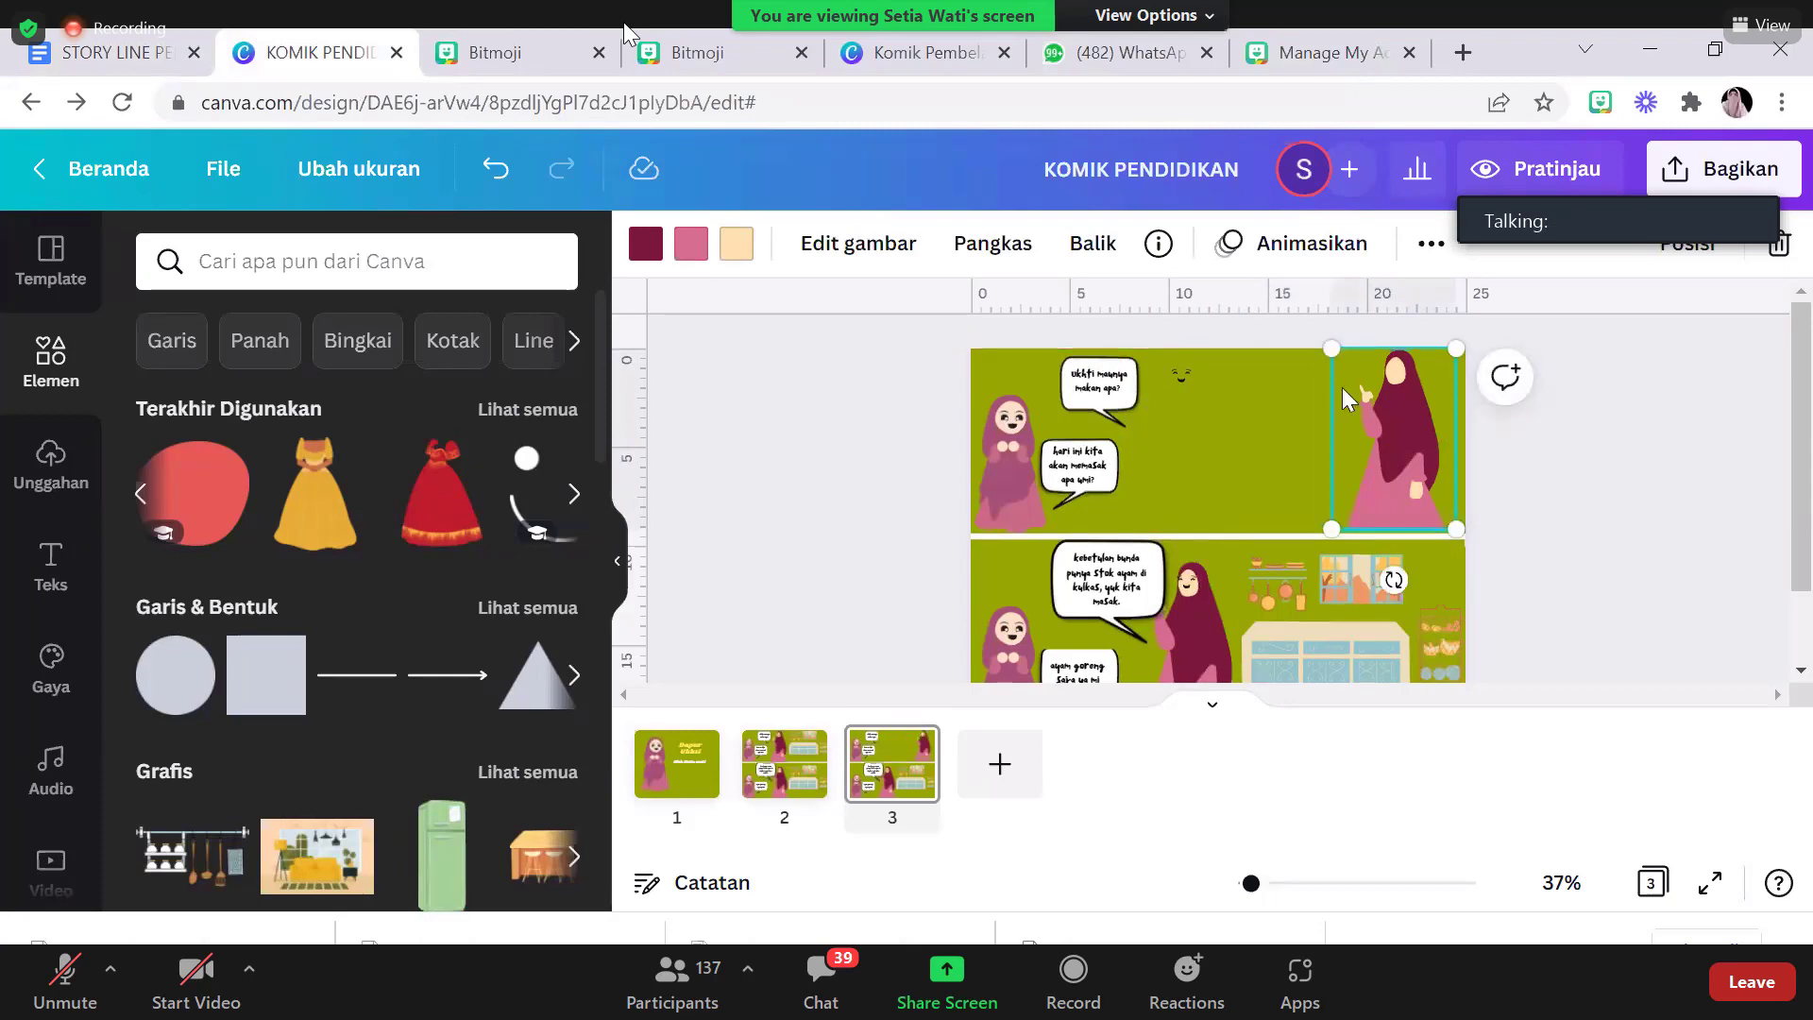
key("ctrl+z")
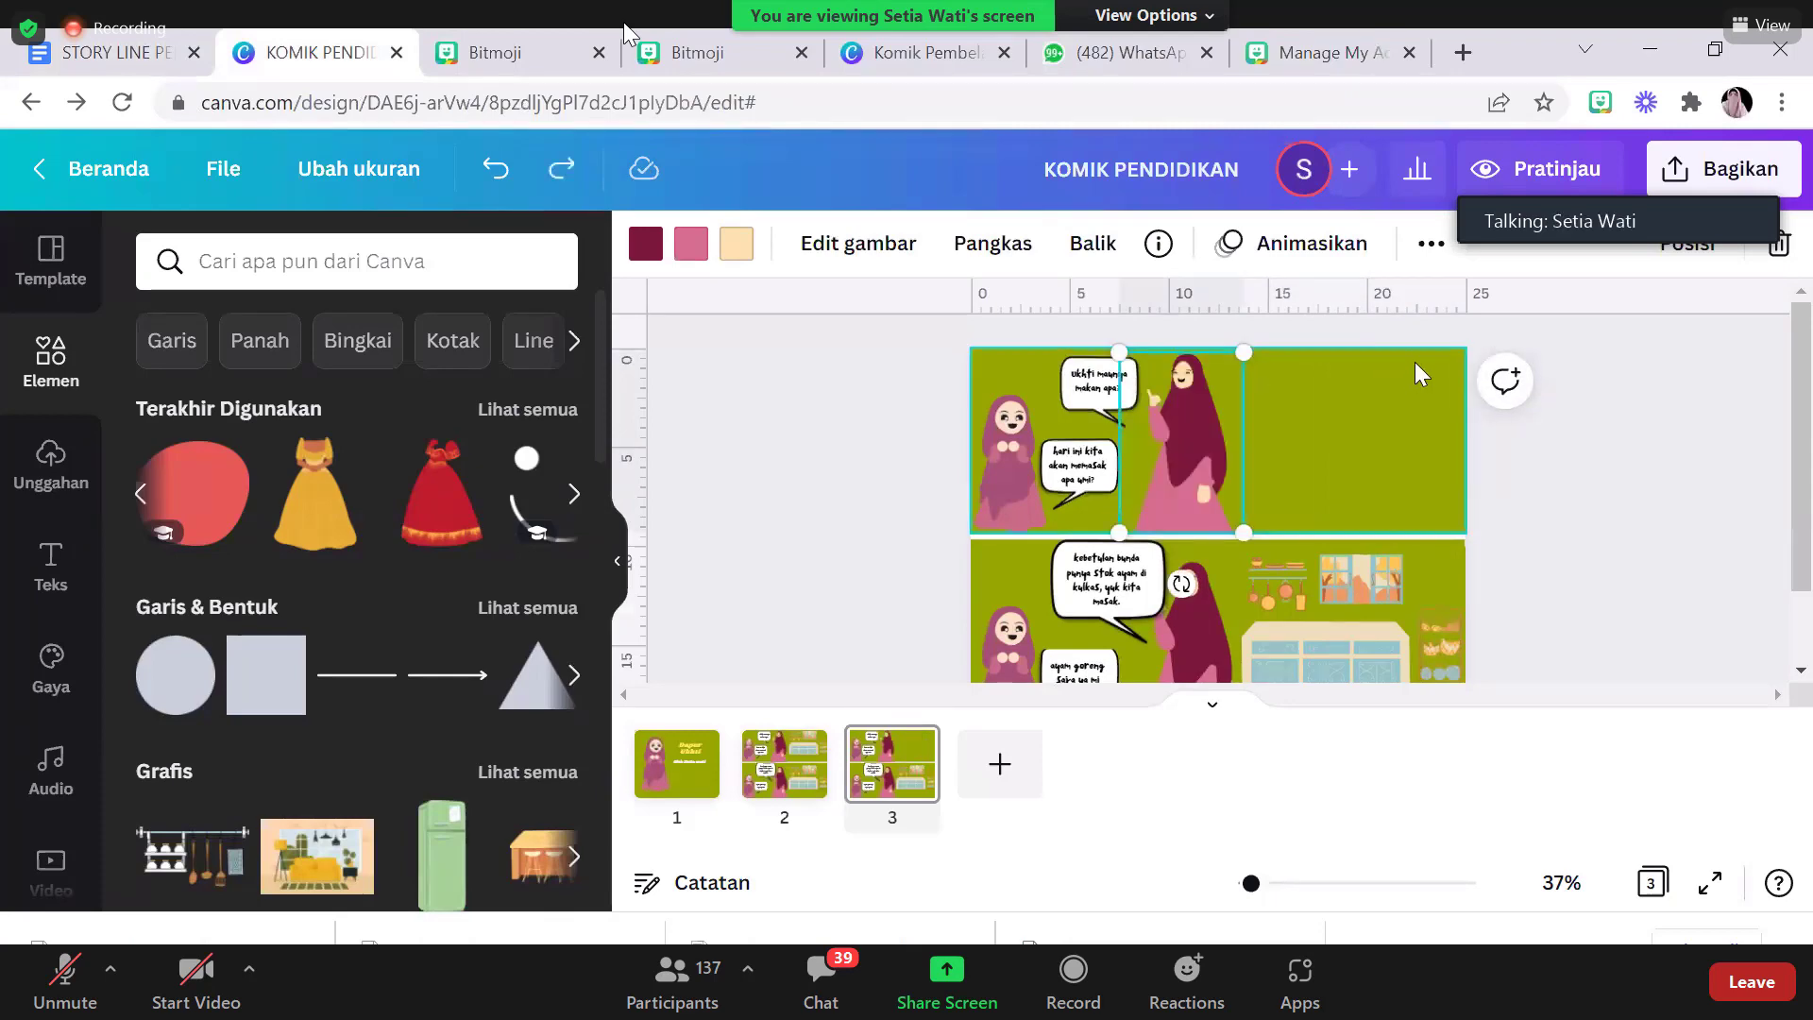
left_click(1182, 378)
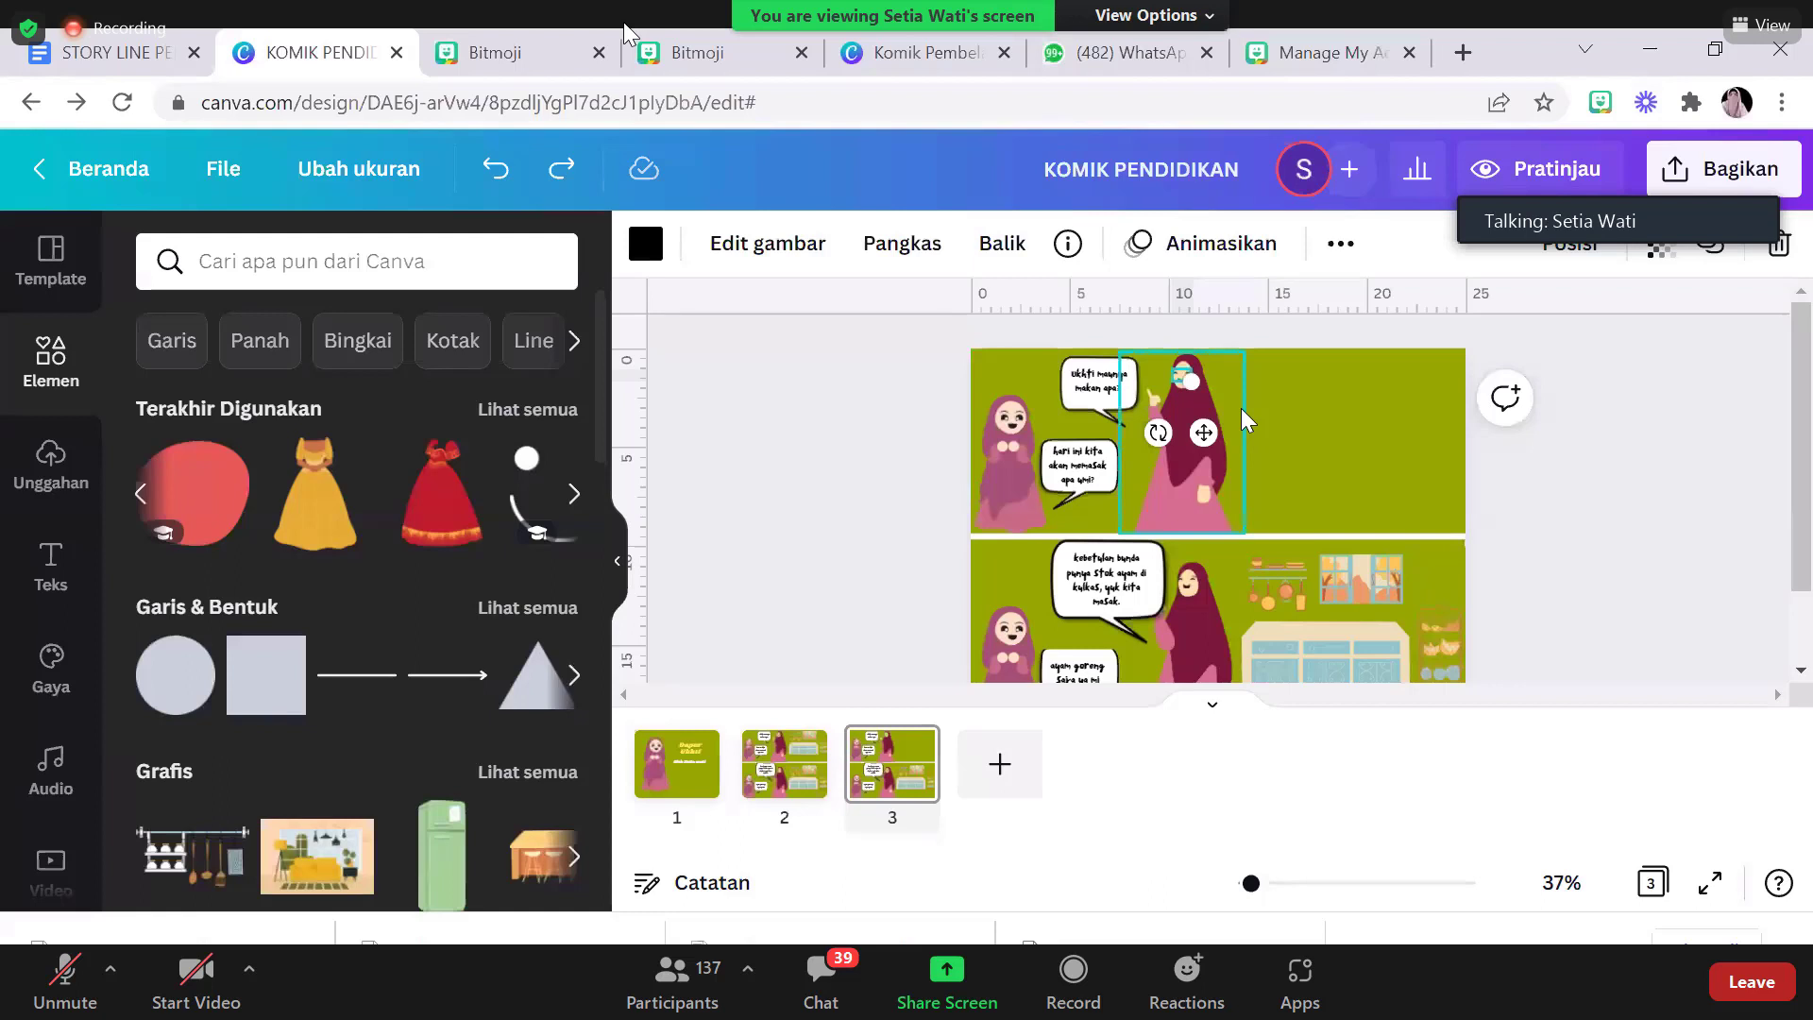
left_click(1243, 420, "shift")
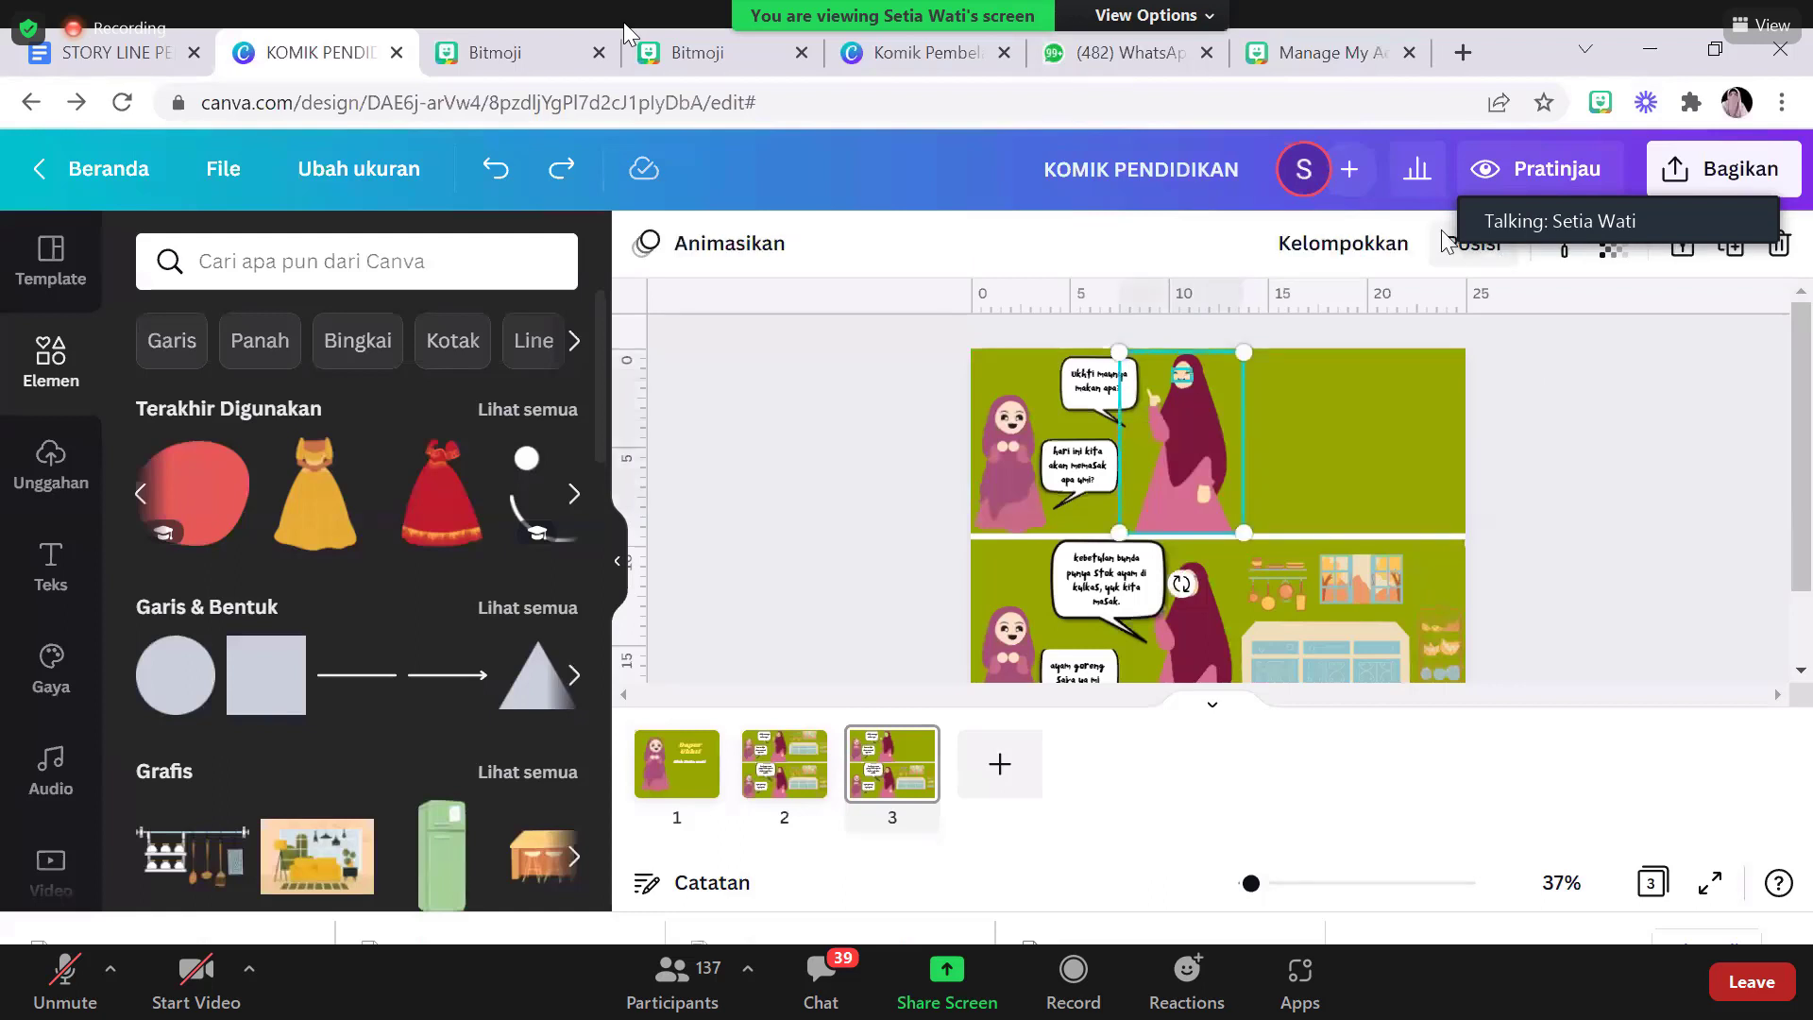
left_click(1414, 244)
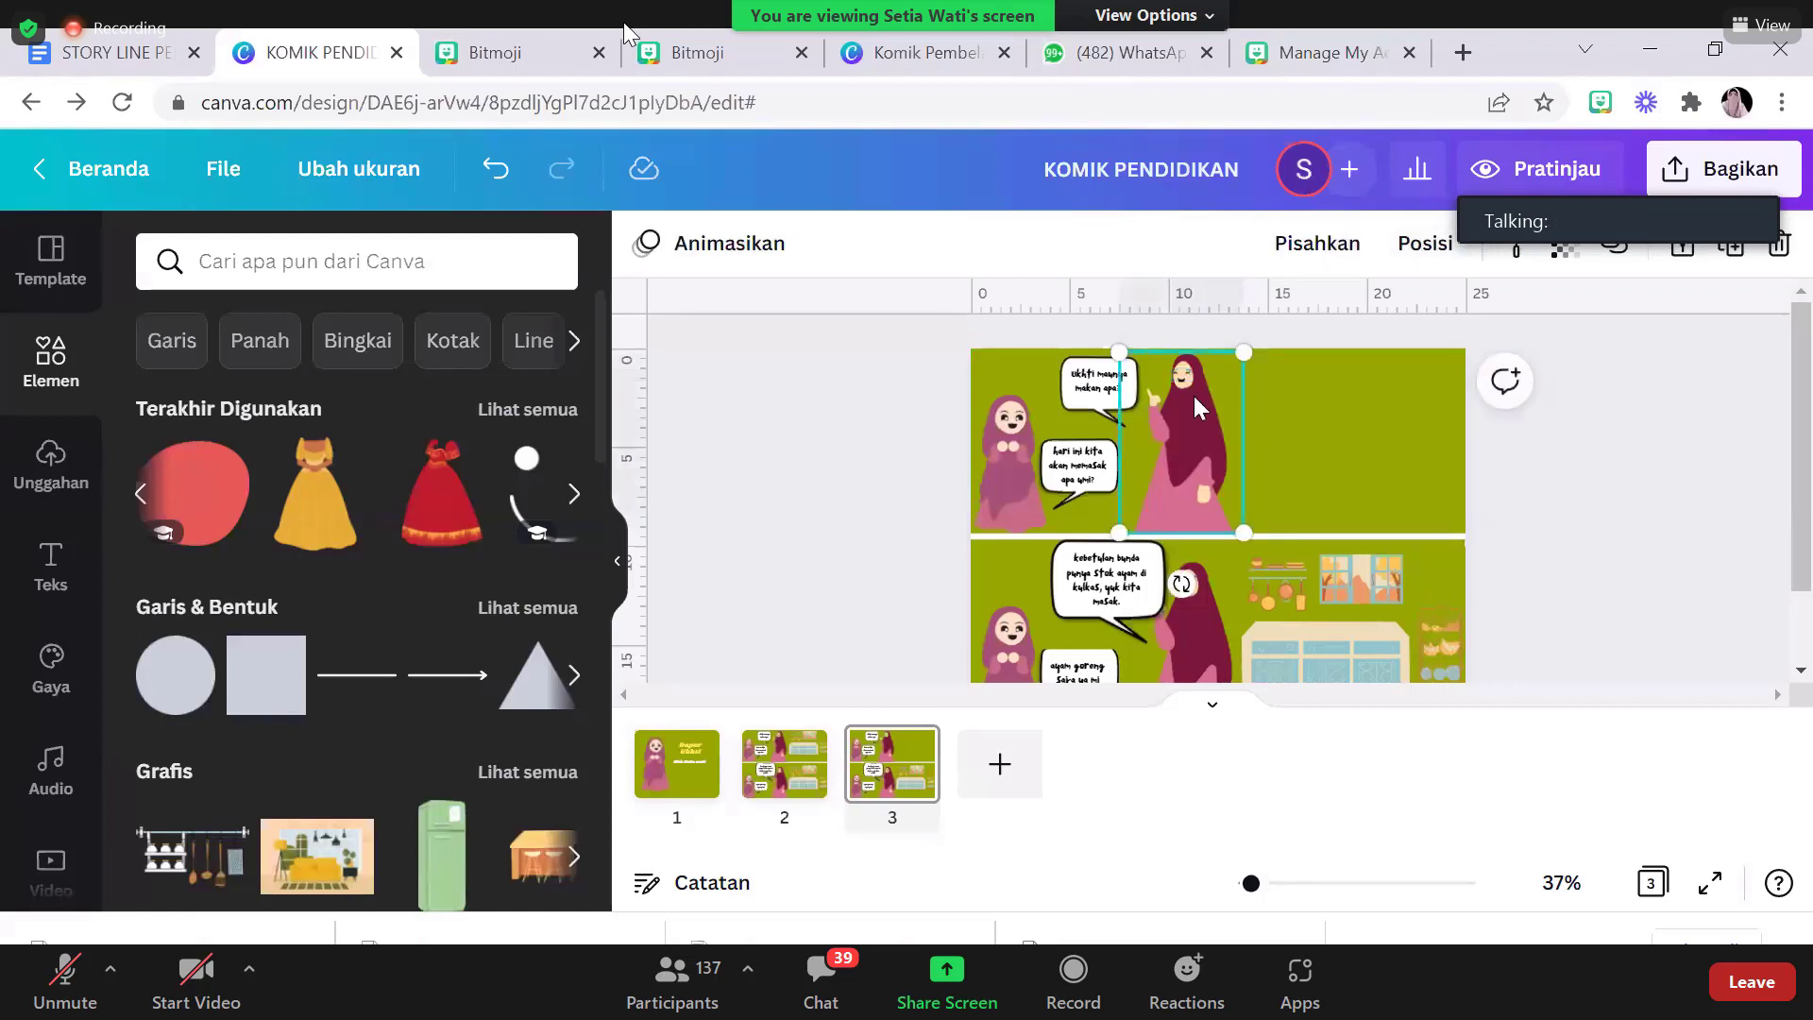
Group the mother's dialogue text with its speech balloon in the upper panel
left_click(1088, 396)
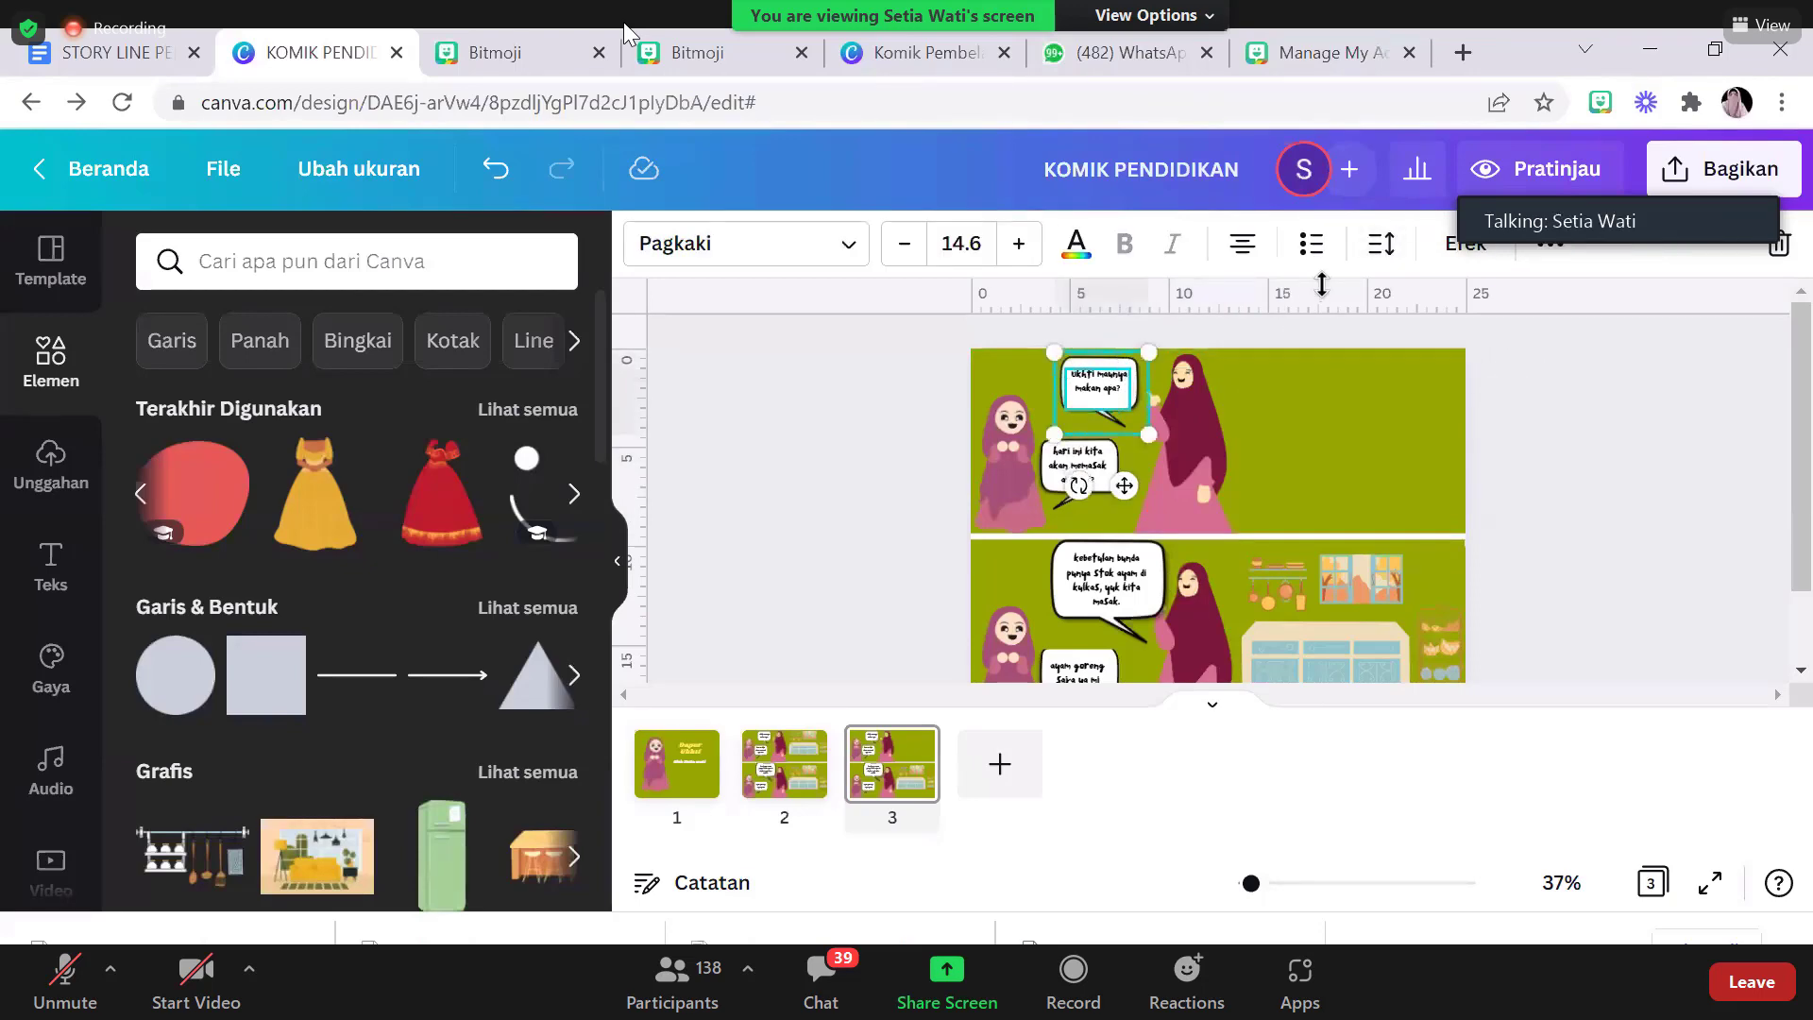
left_click(1553, 248)
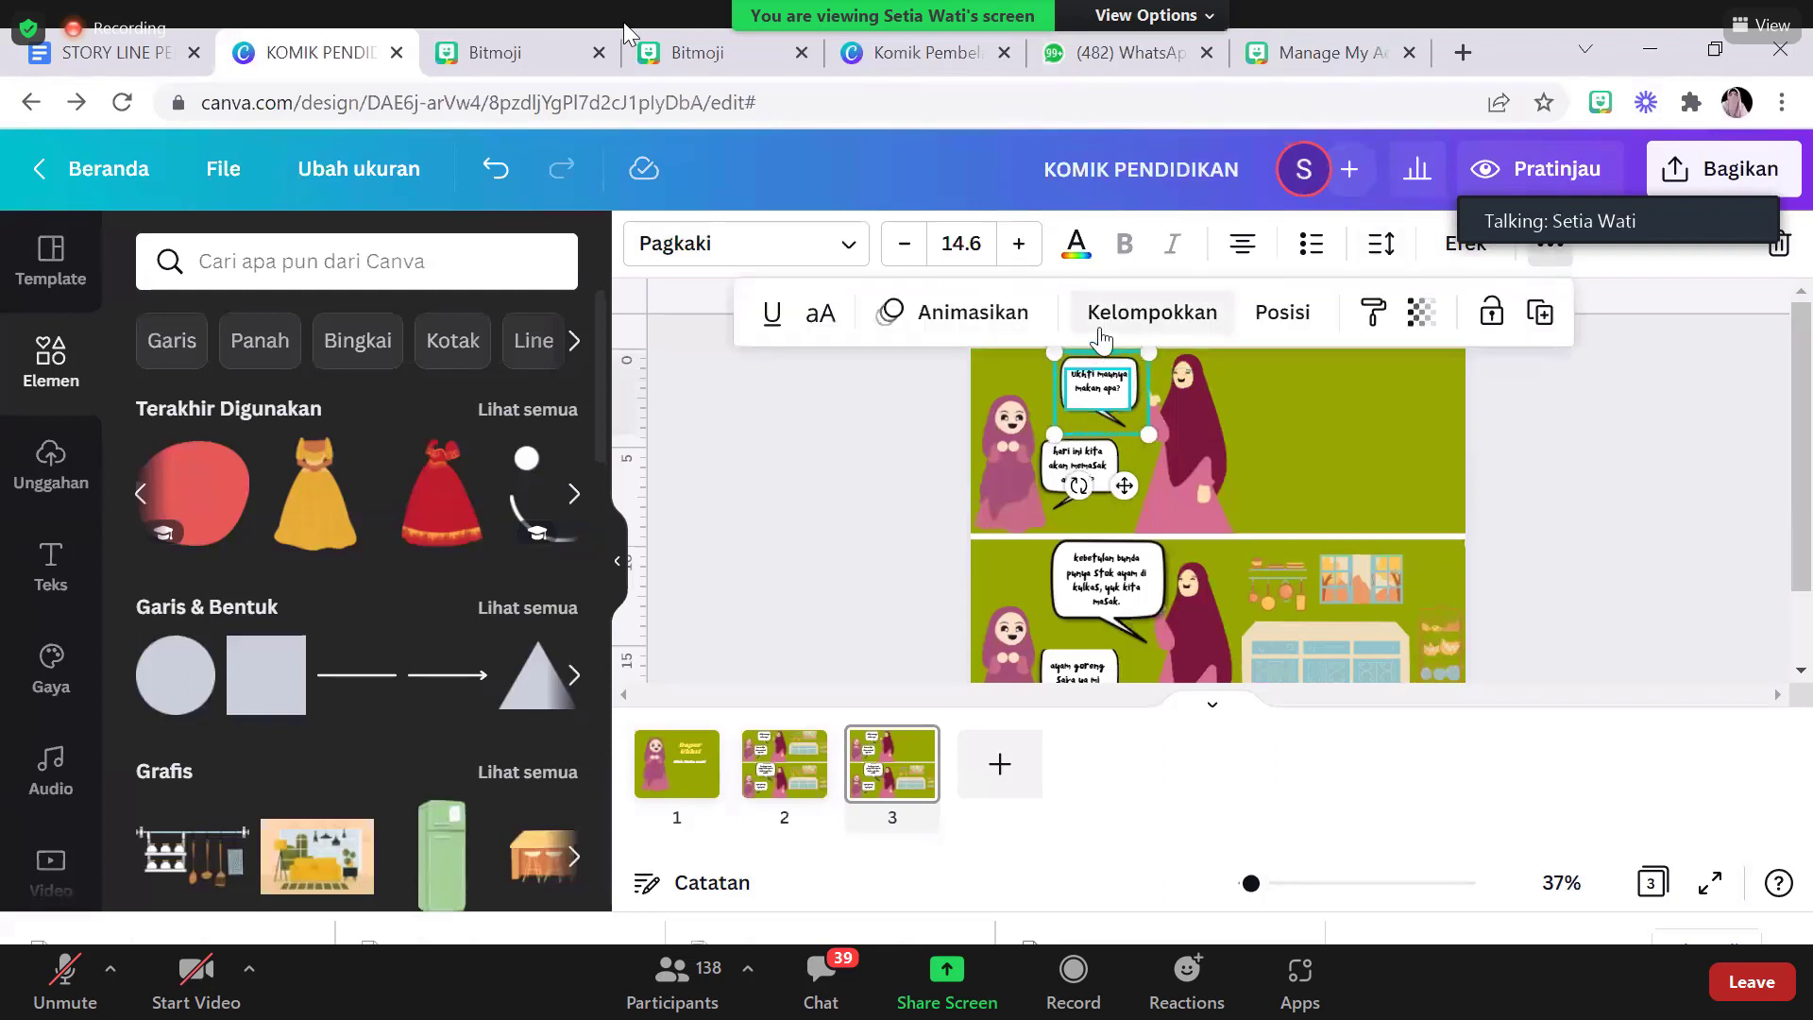
left_click(1101, 314)
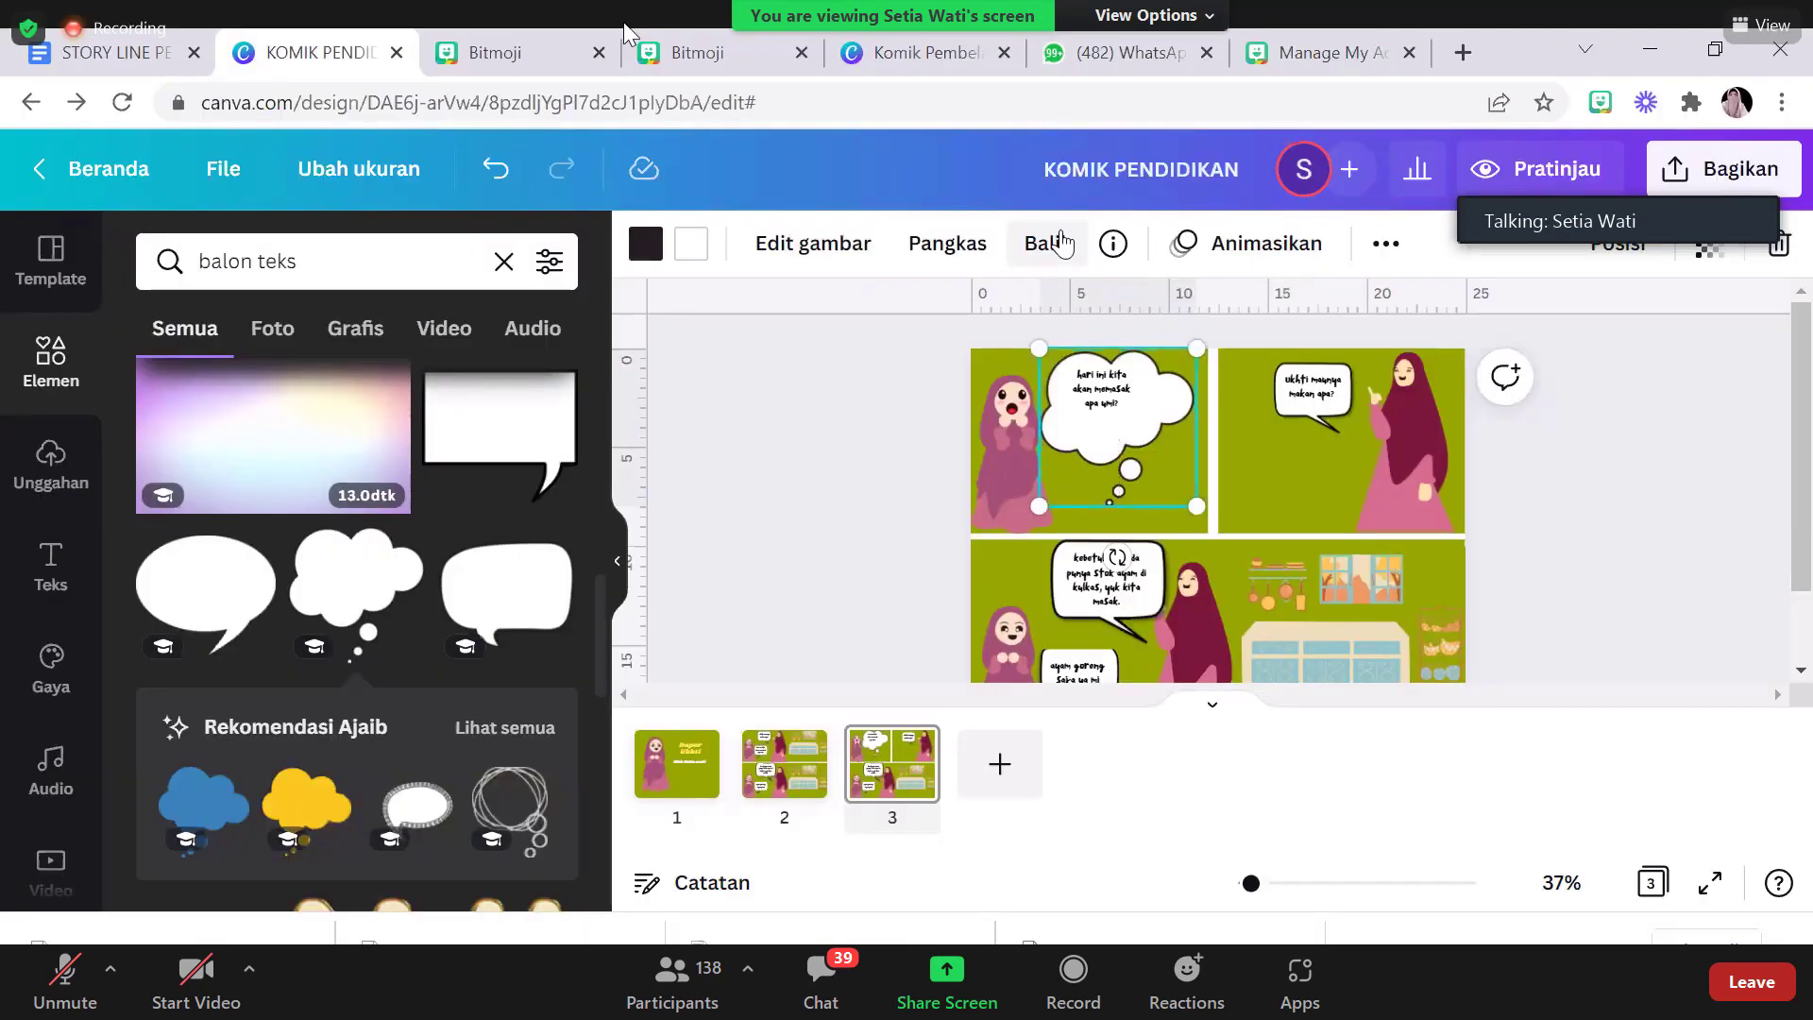
Flip the girl's thought balloon both vertically and horizontally
left_click(1133, 390)
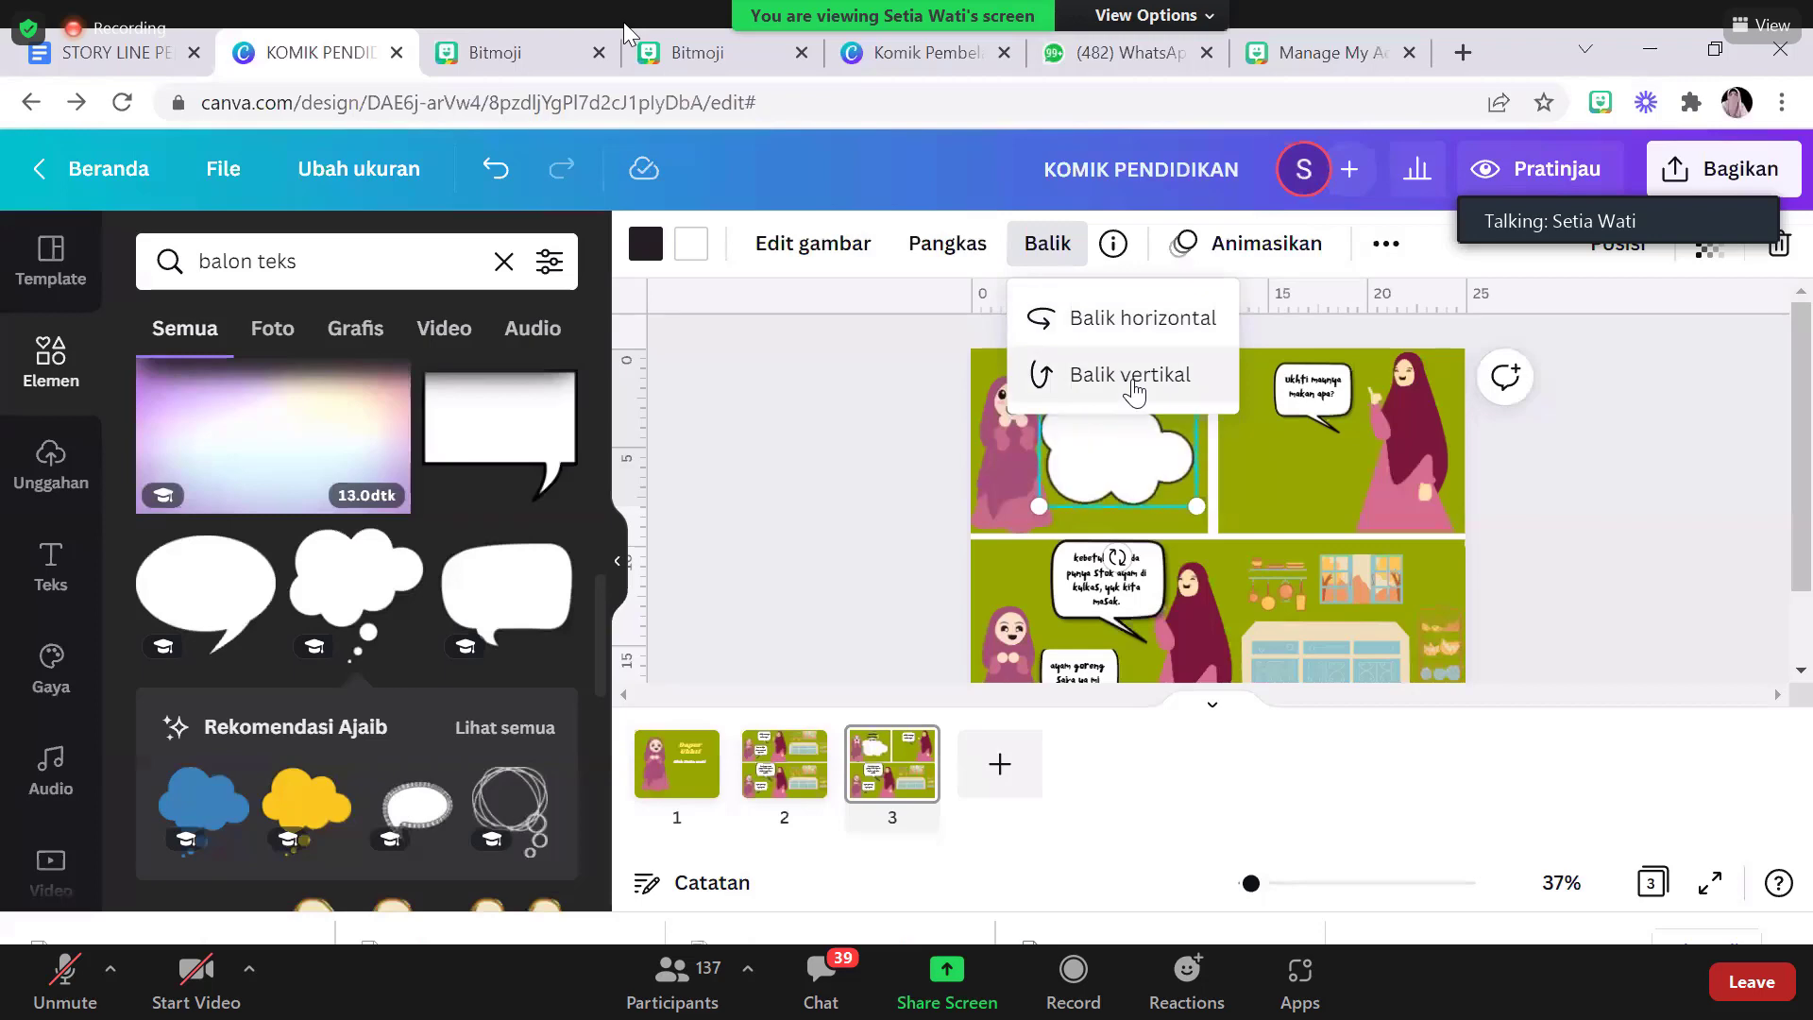
left_click(1086, 321)
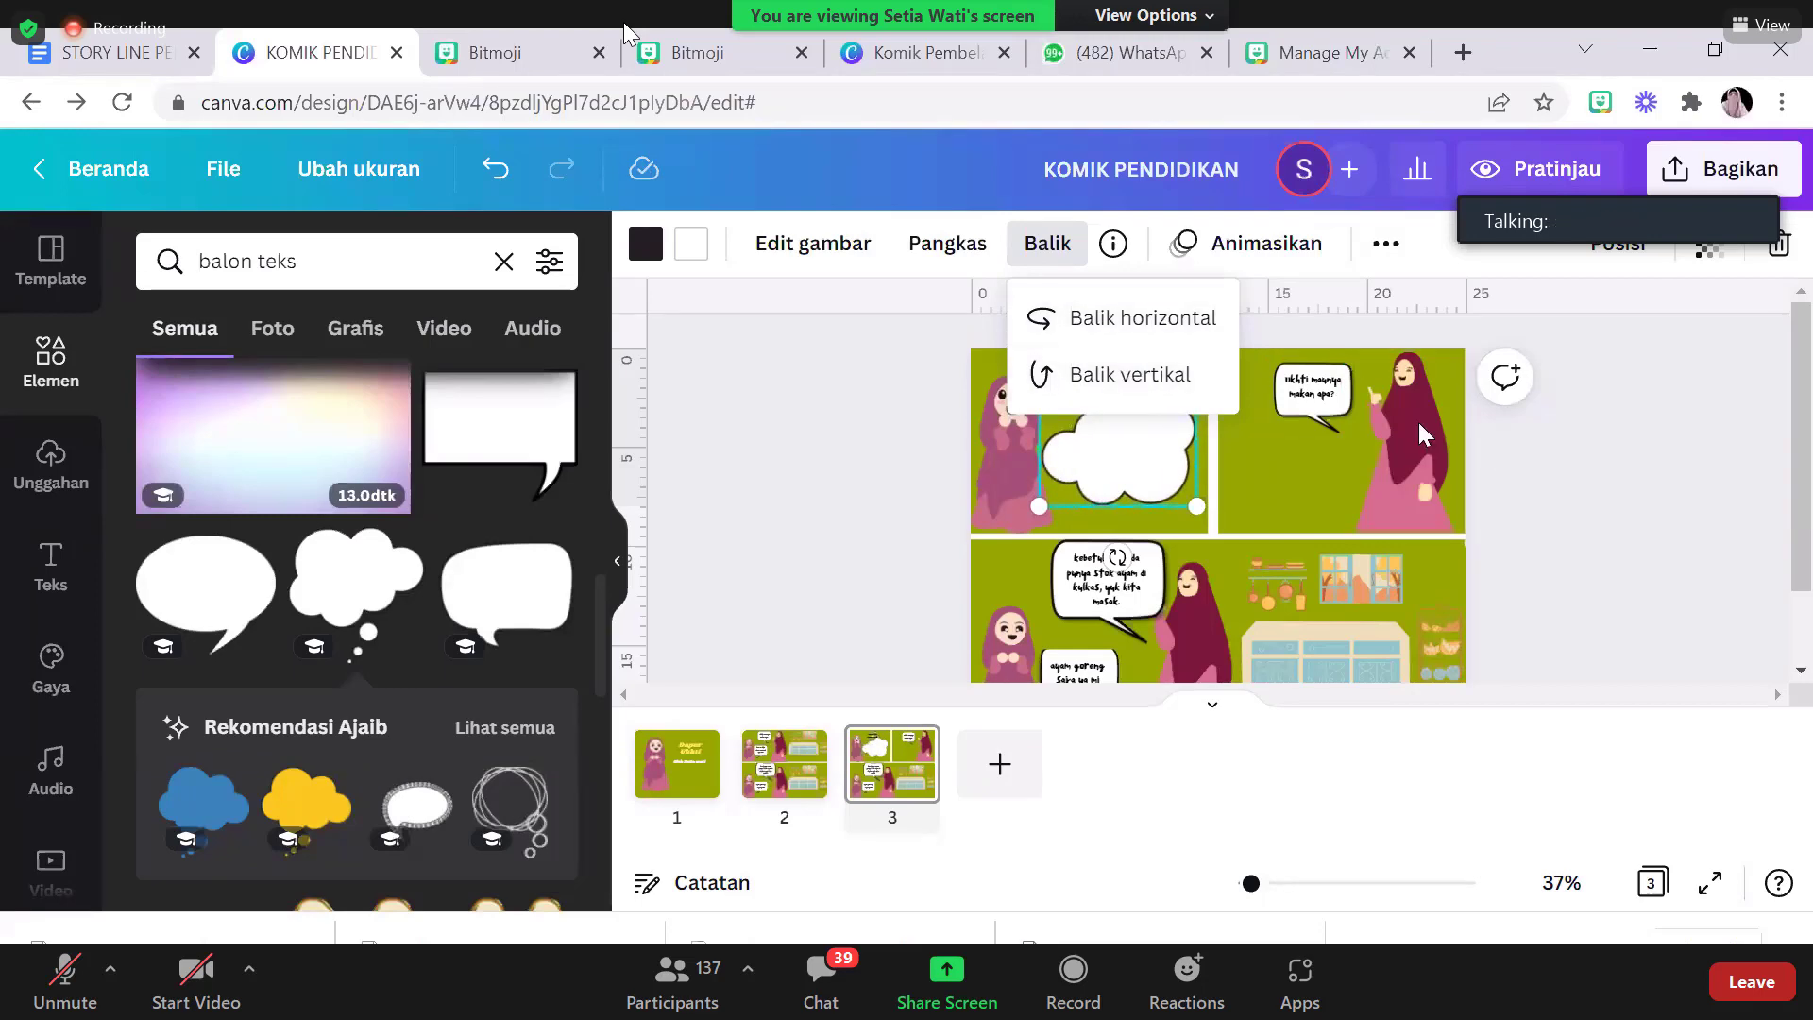
left_click(1093, 325)
key("Escape")
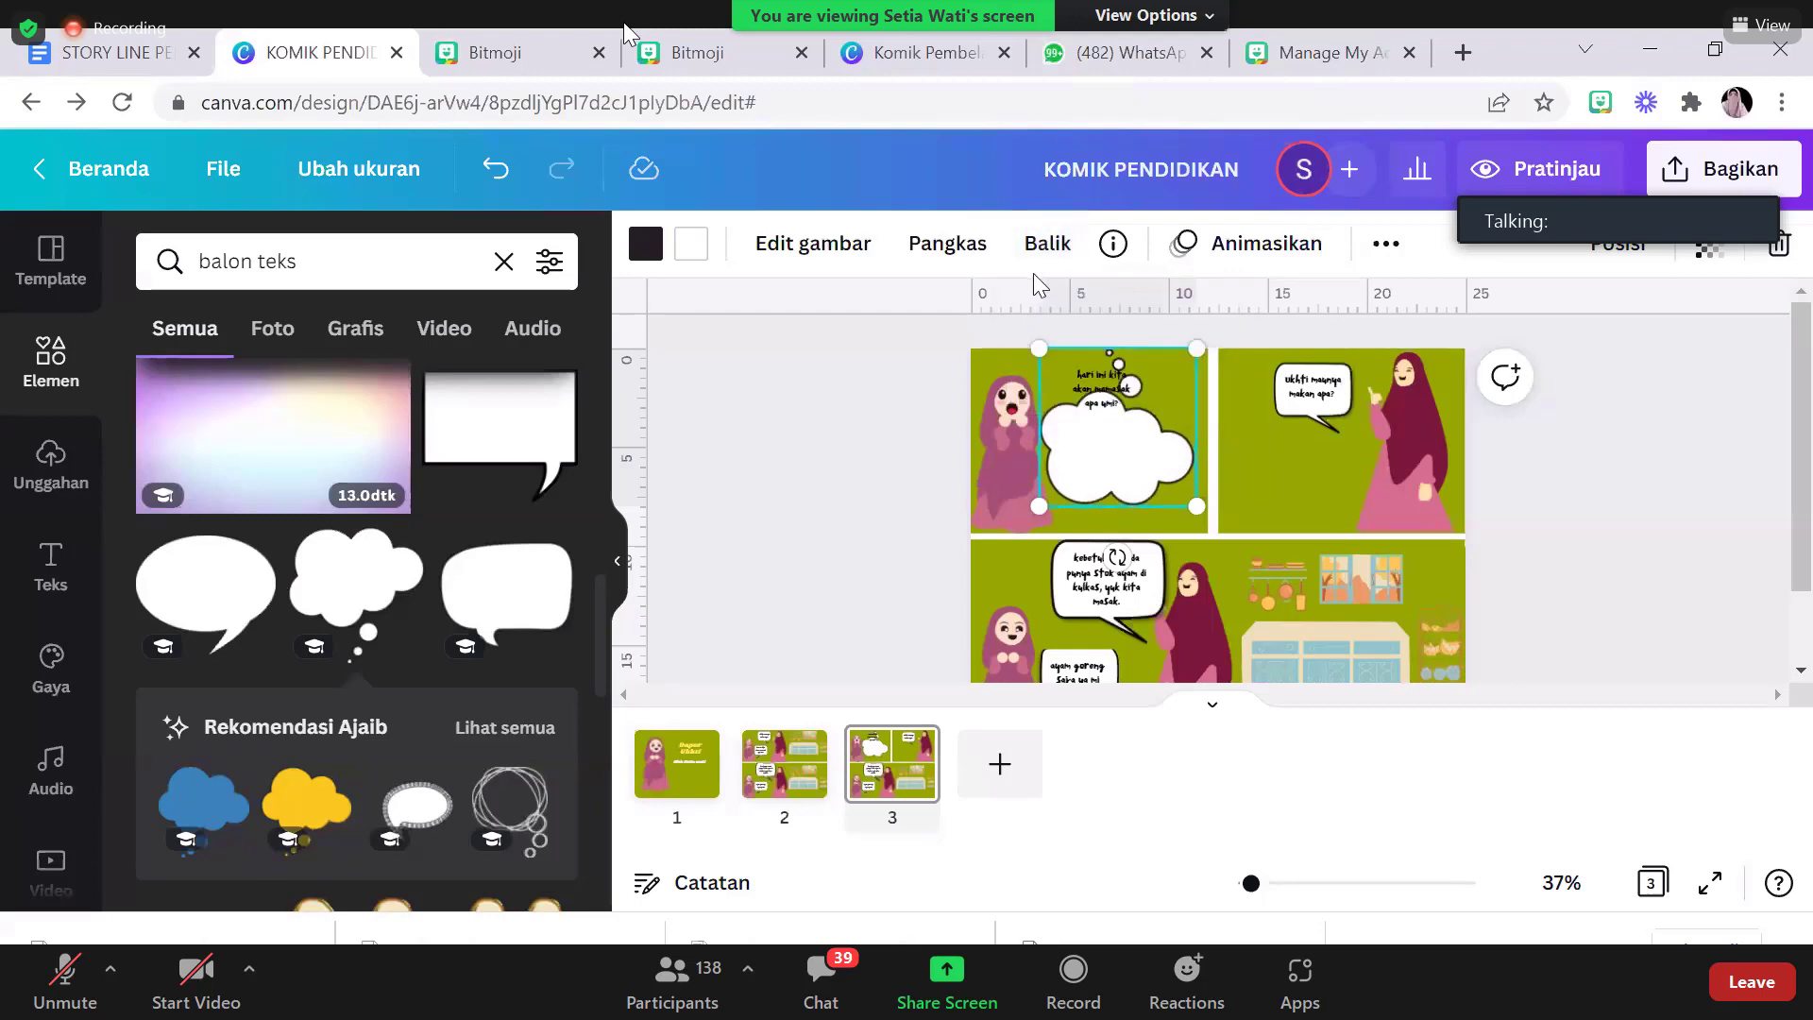
left_click(1047, 243)
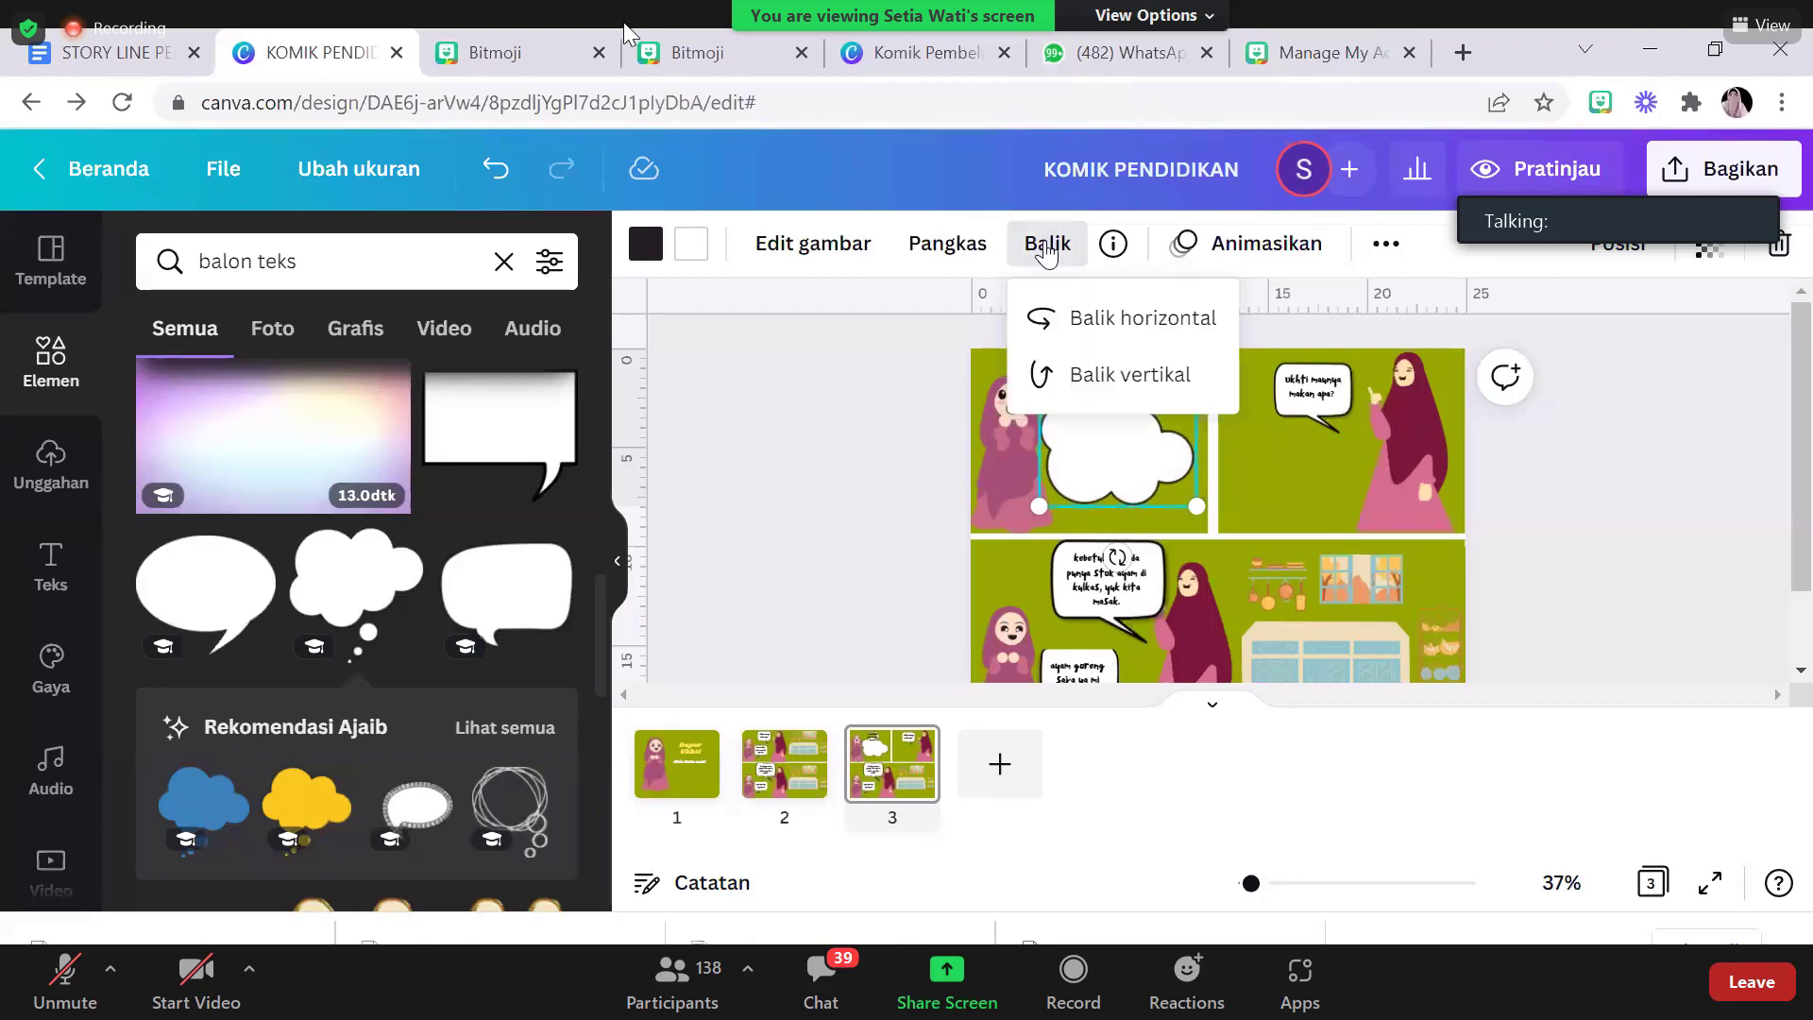
left_click(1100, 319)
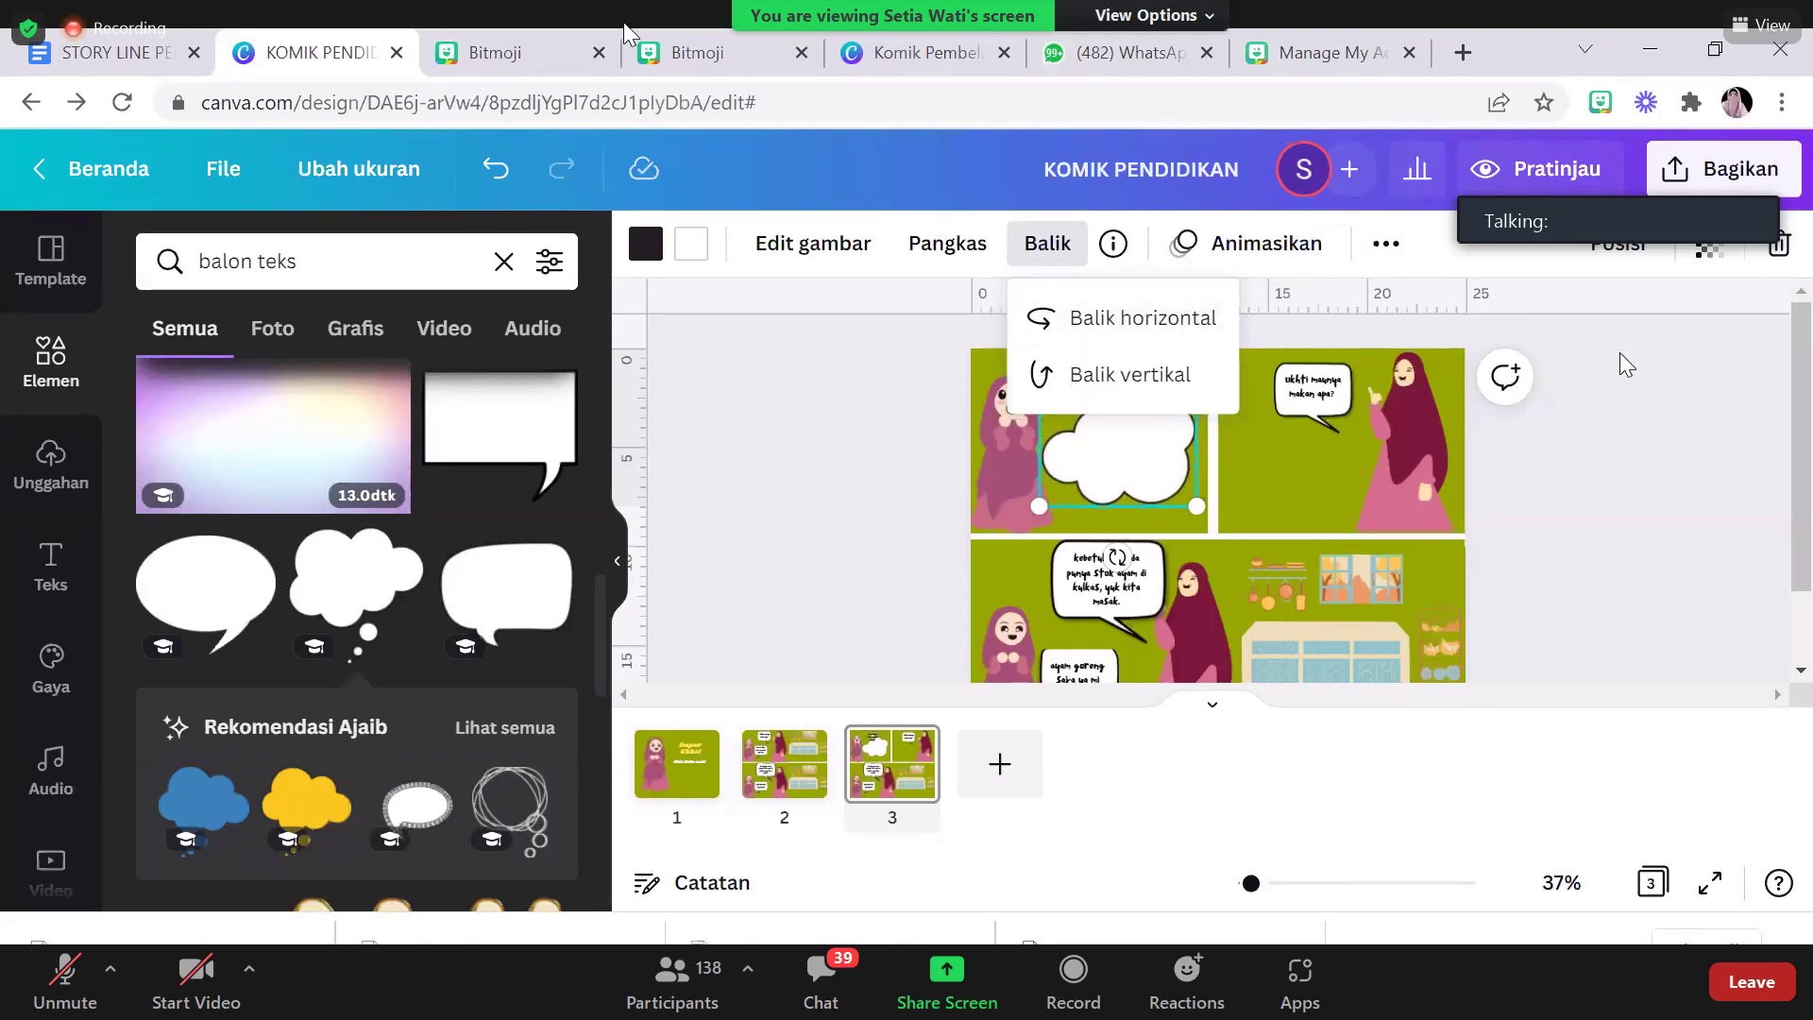
key("Escape")
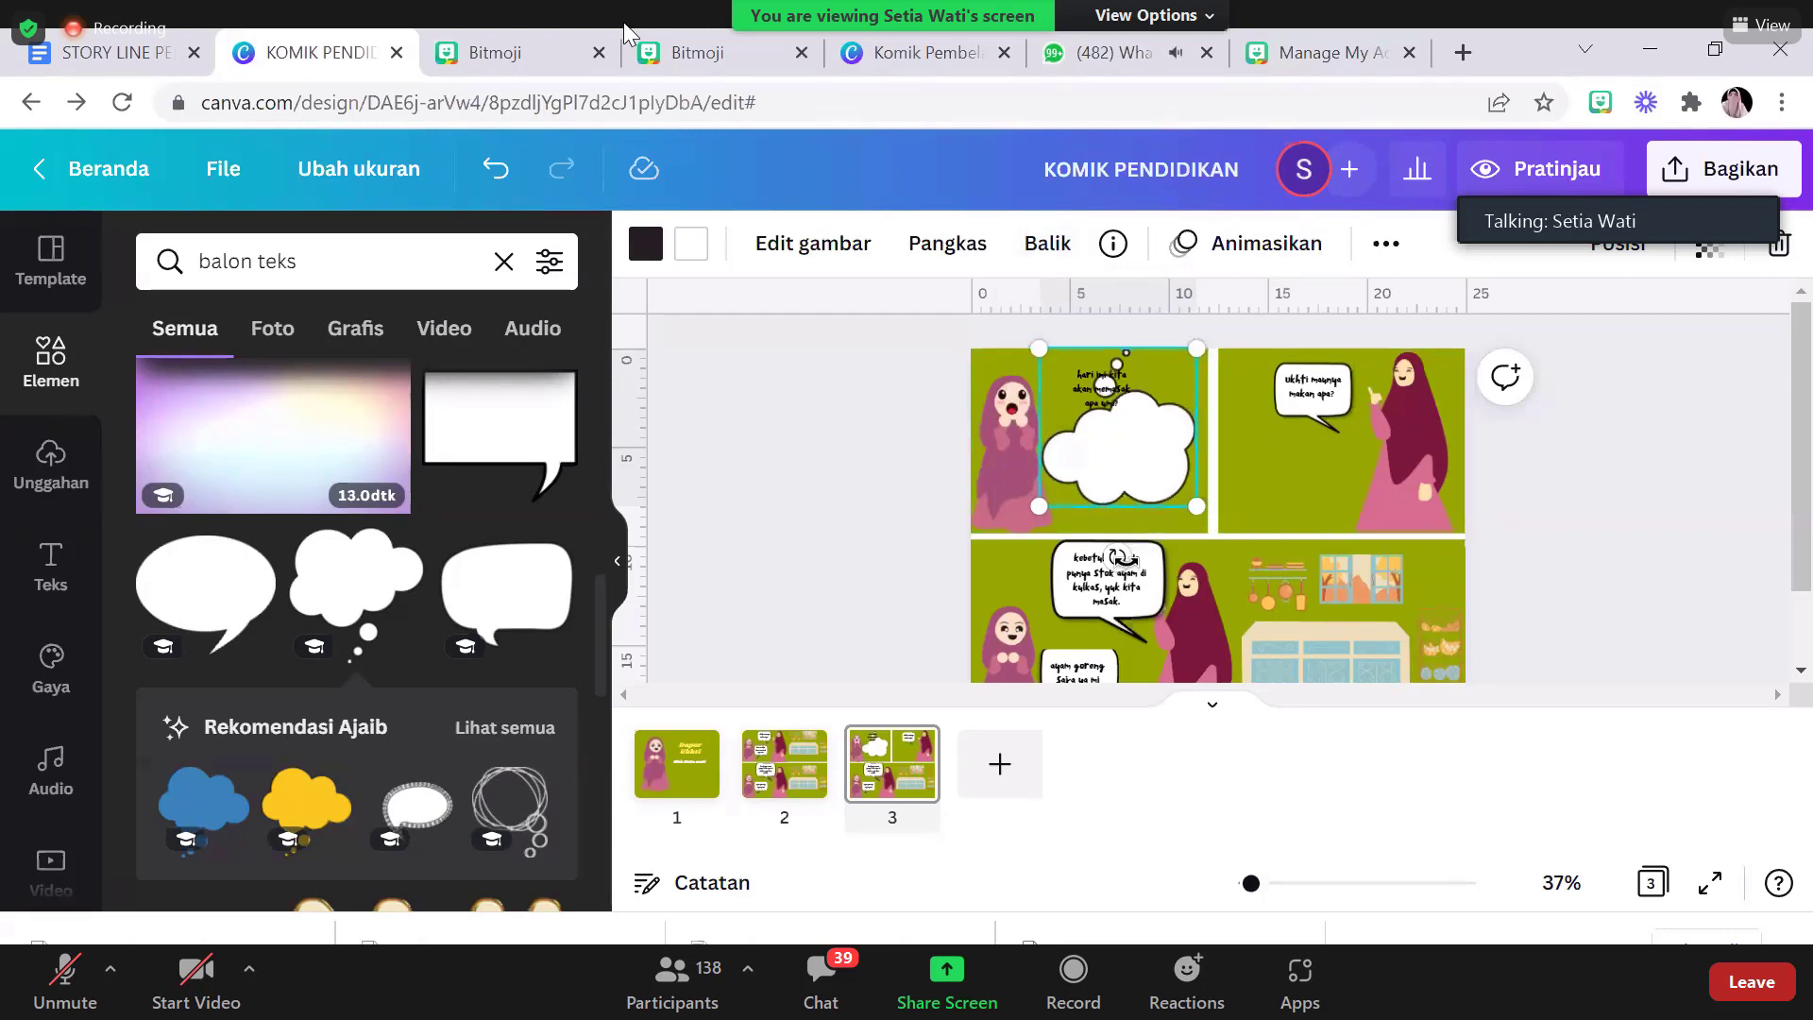
Rotate and shrink the thought balloon so its bubbles trail toward the girl, fine-tuning the positions of both
left_click_drag(1117, 557, 1152, 434)
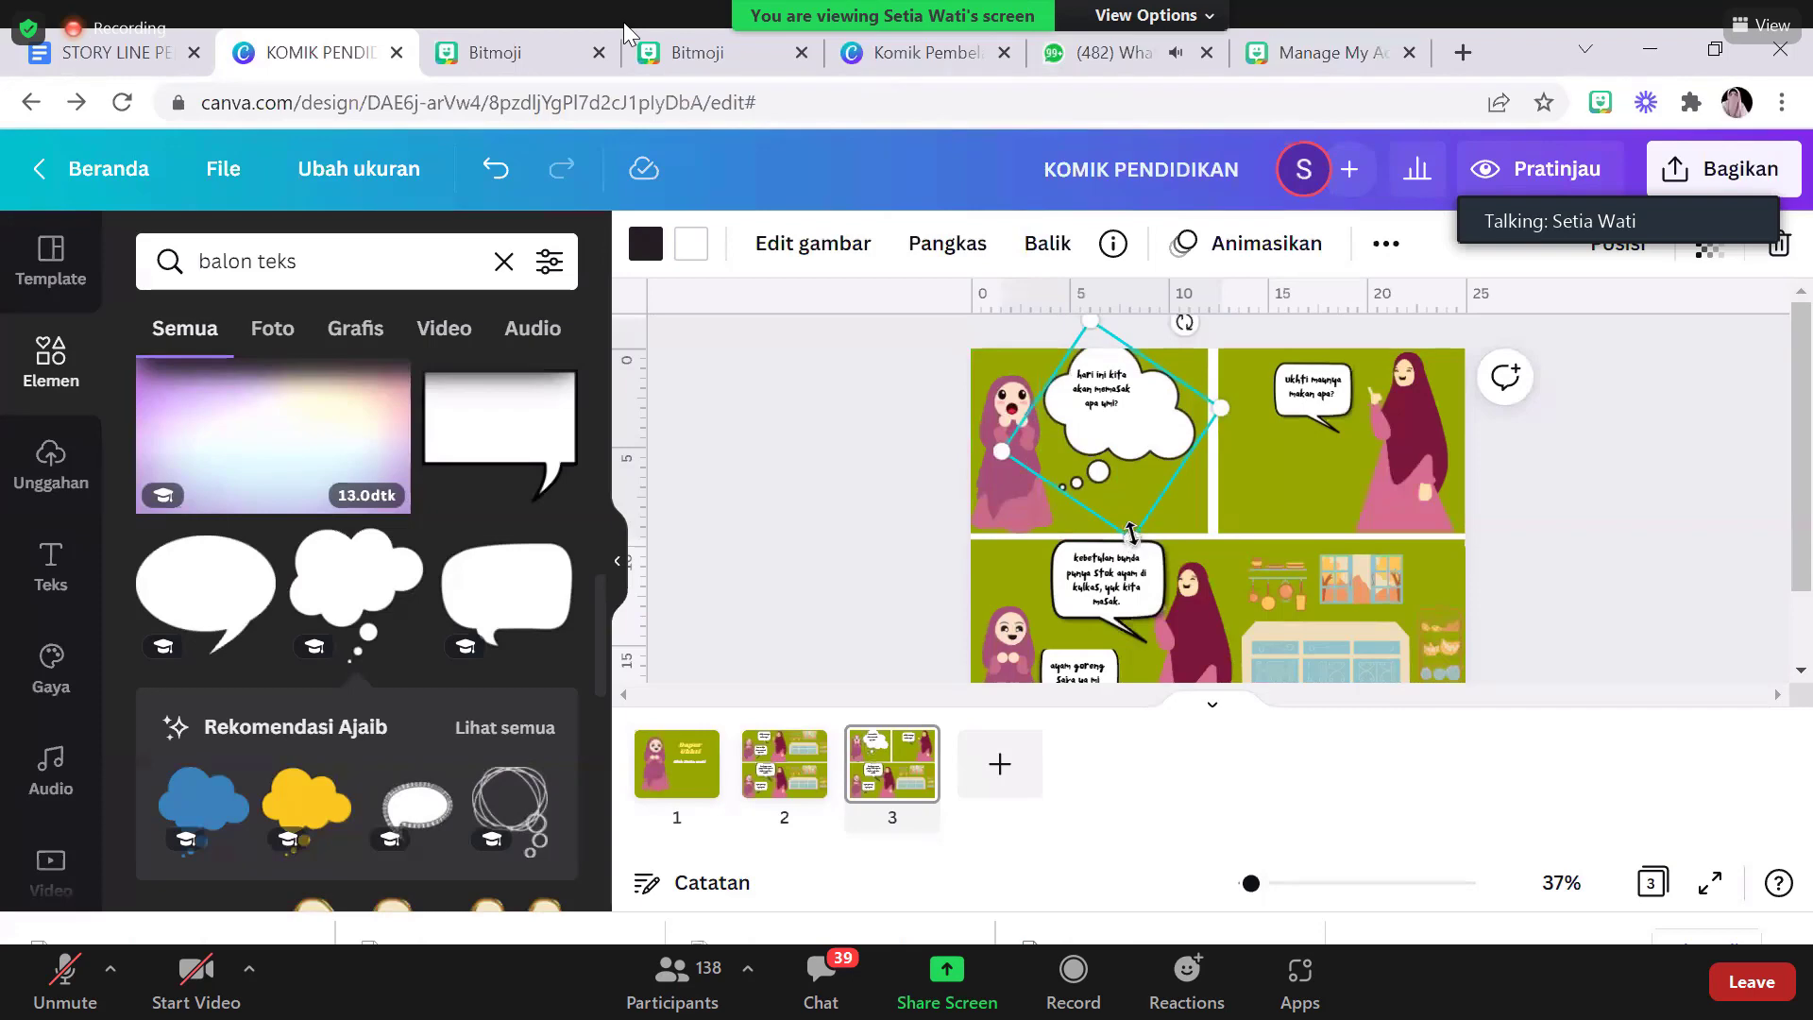
left_click_drag(1132, 534, 1121, 479)
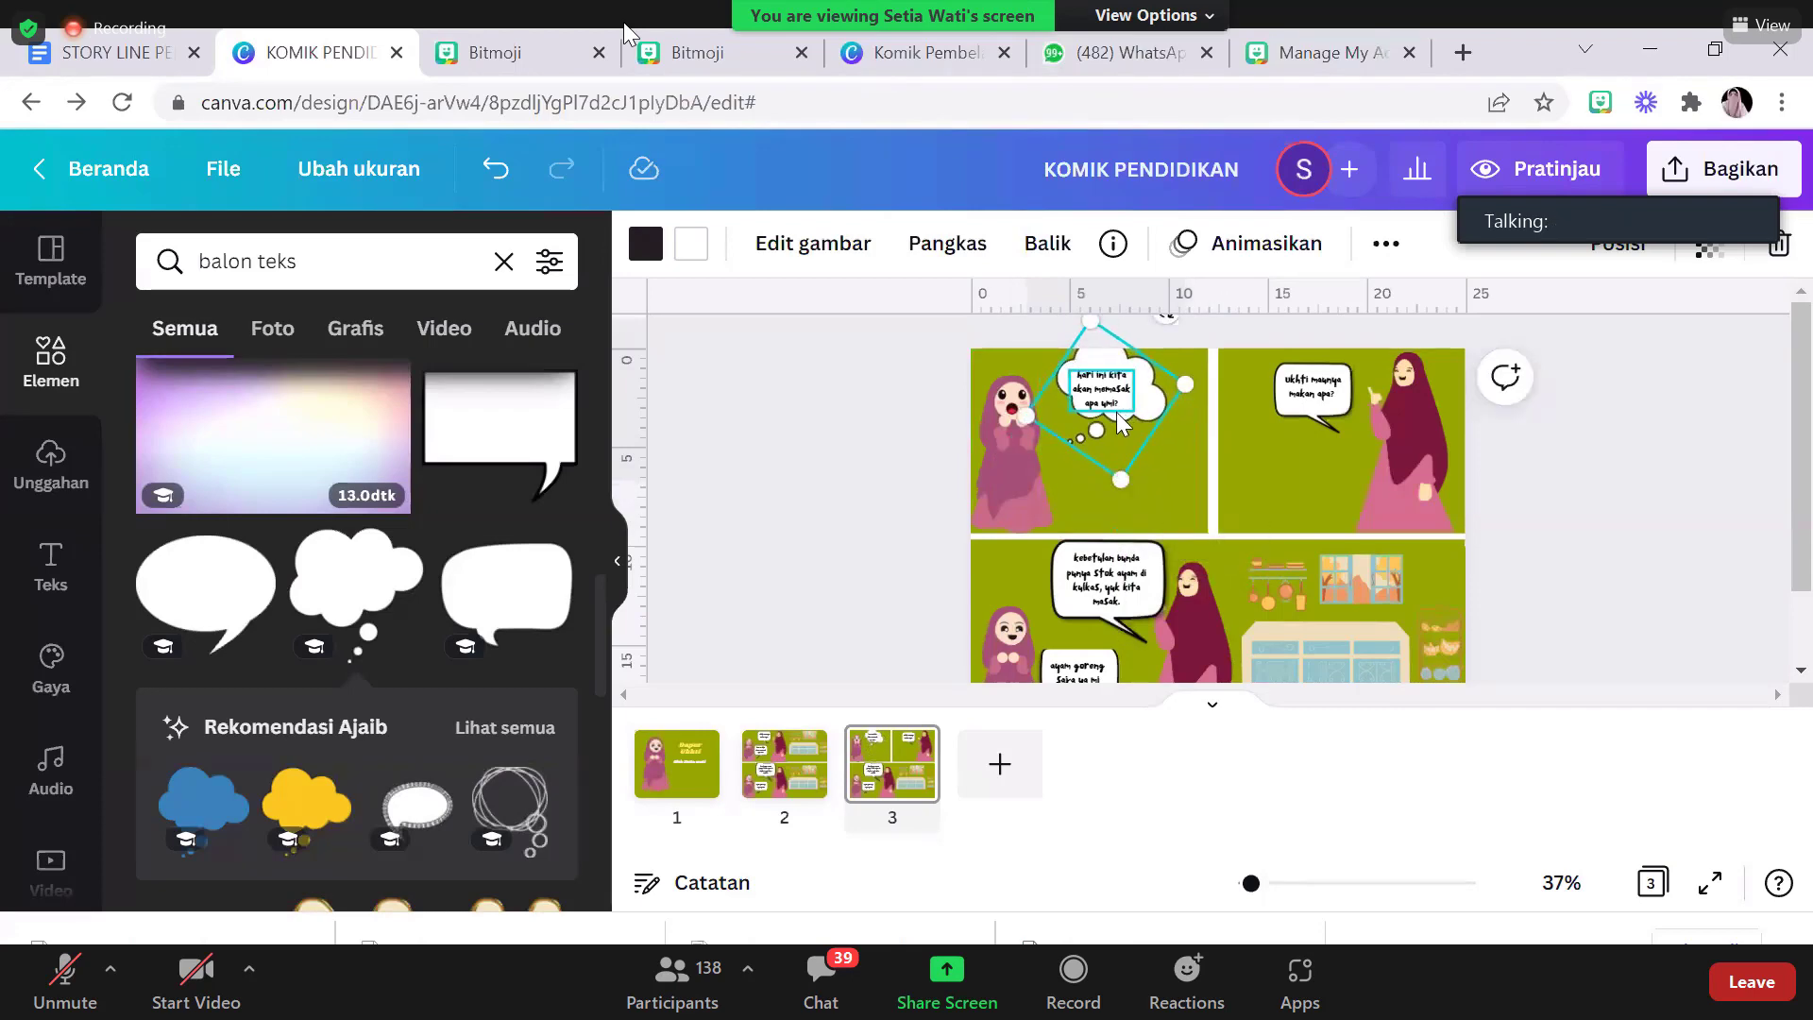
left_click(1008, 460)
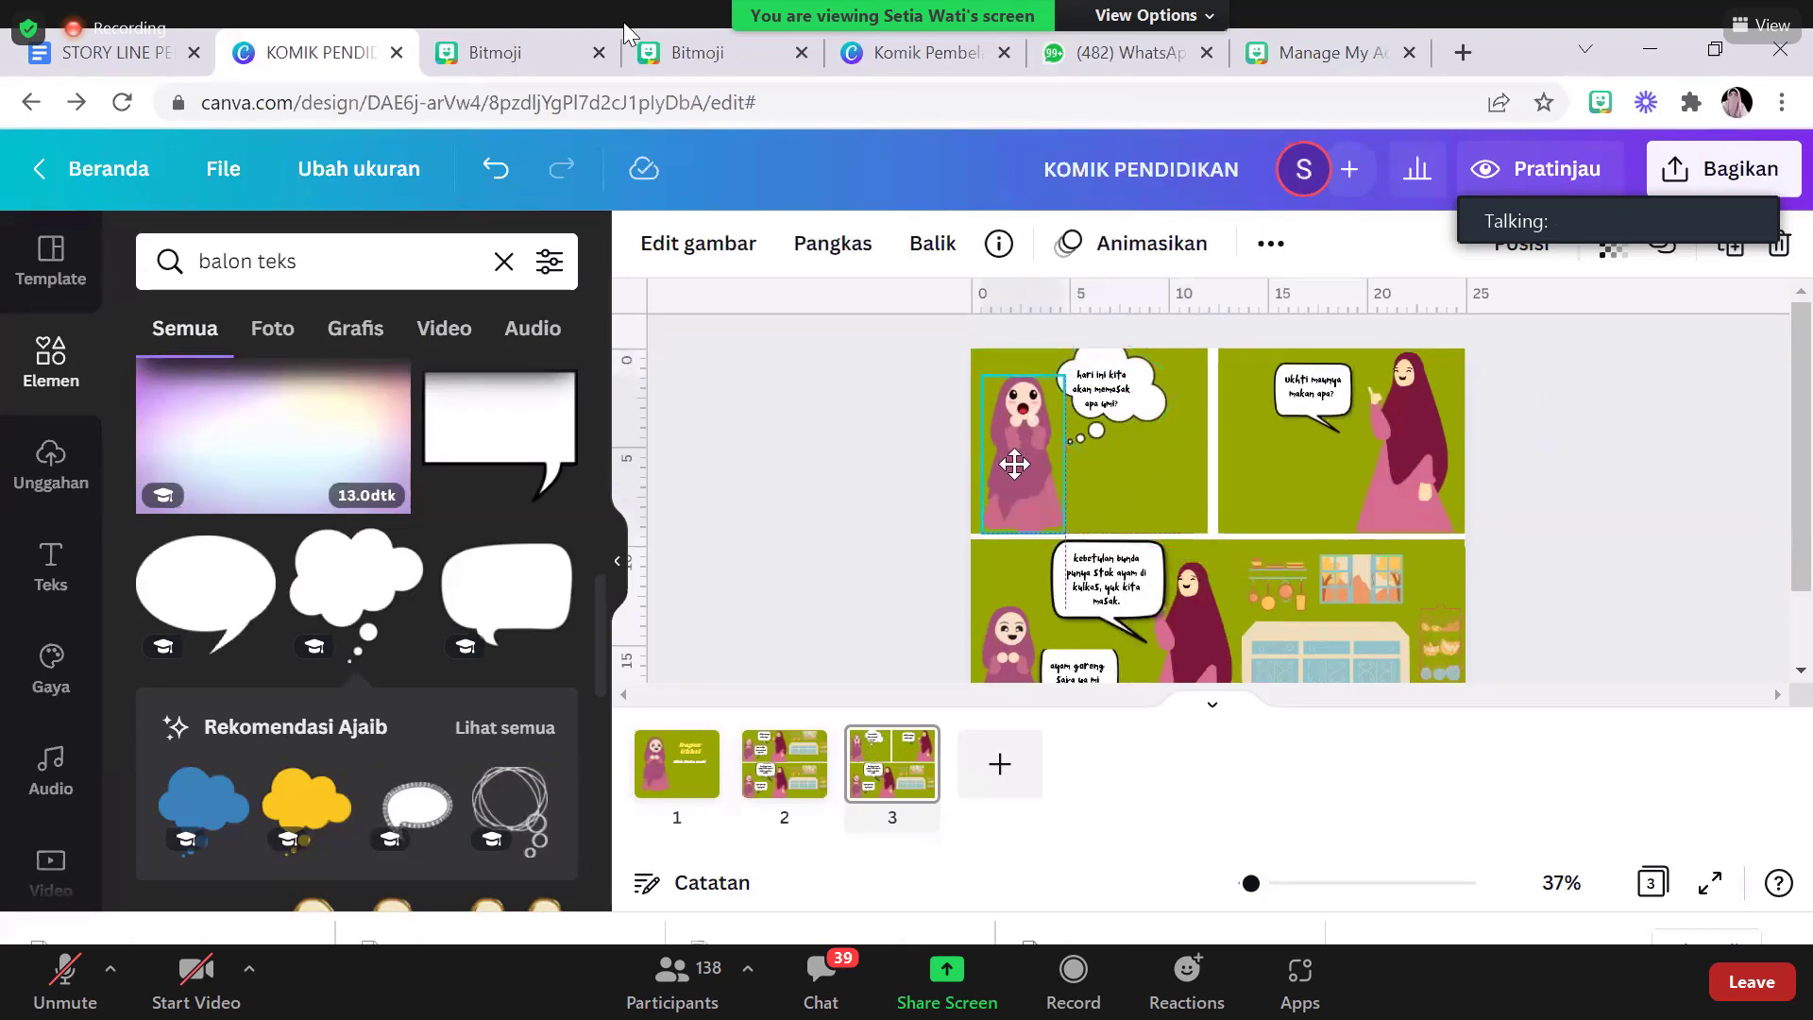
left_click_drag(1014, 463, 1003, 459)
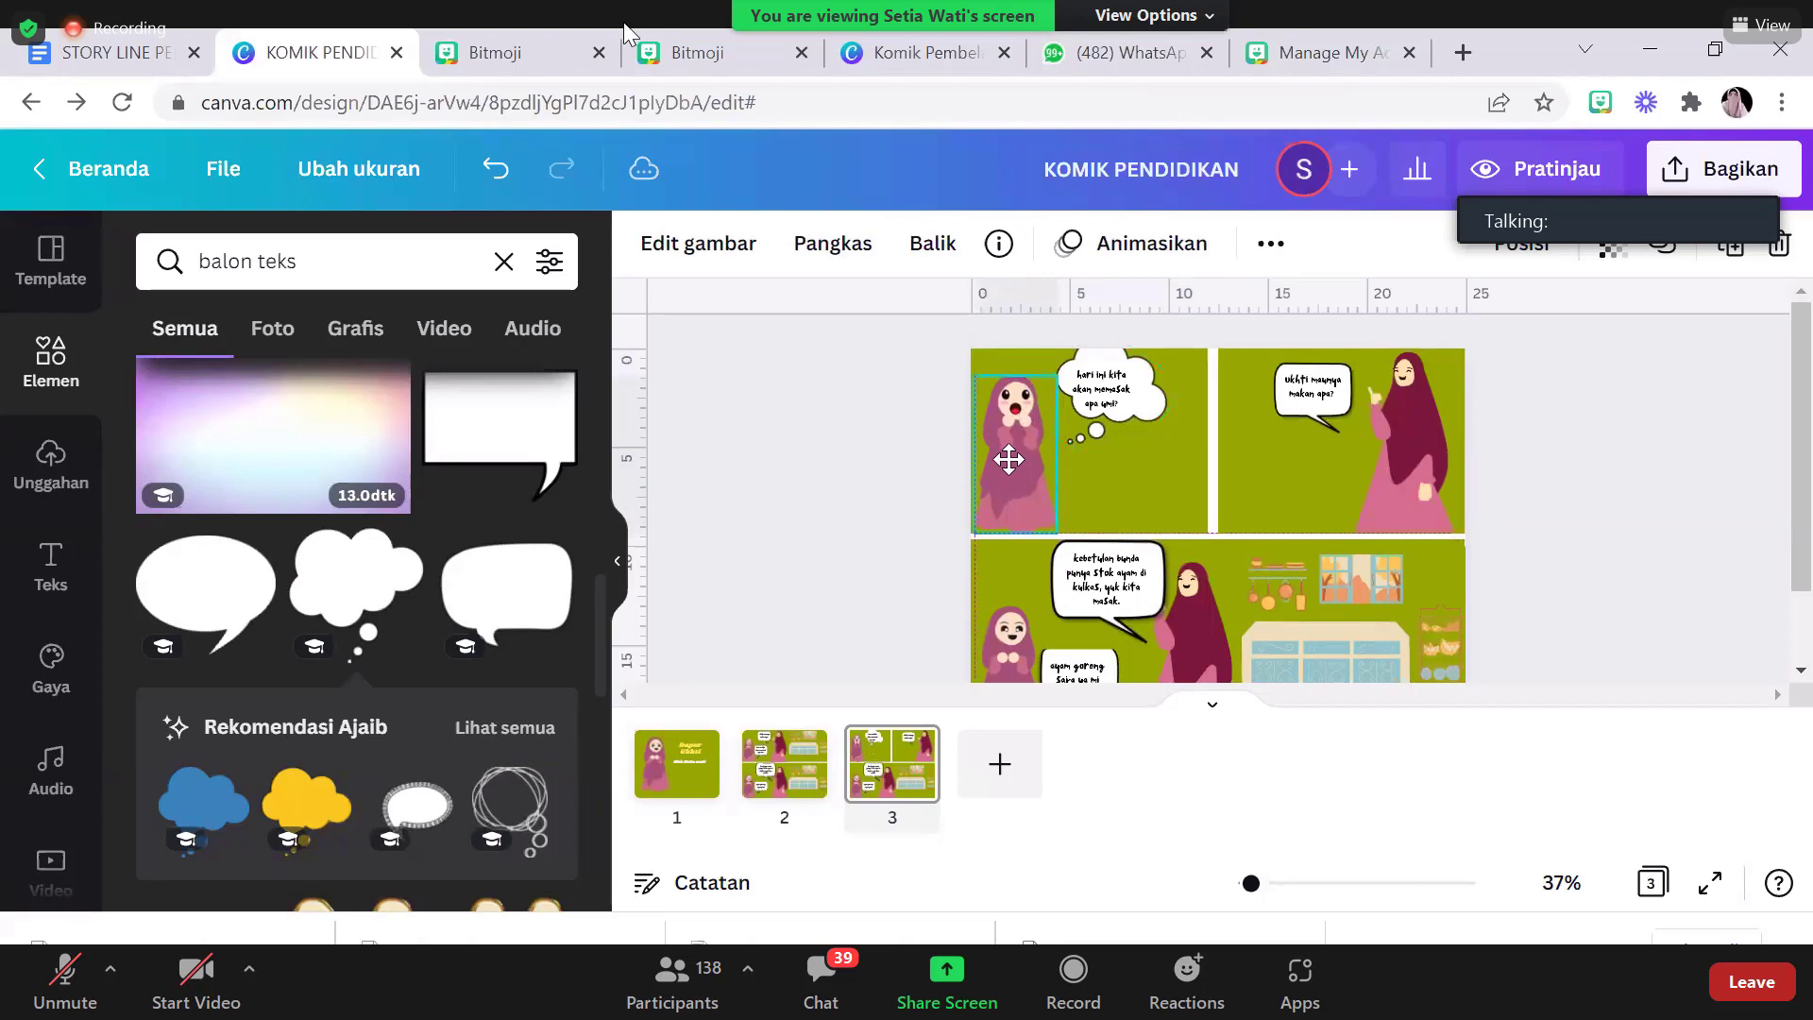
left_click(1153, 399)
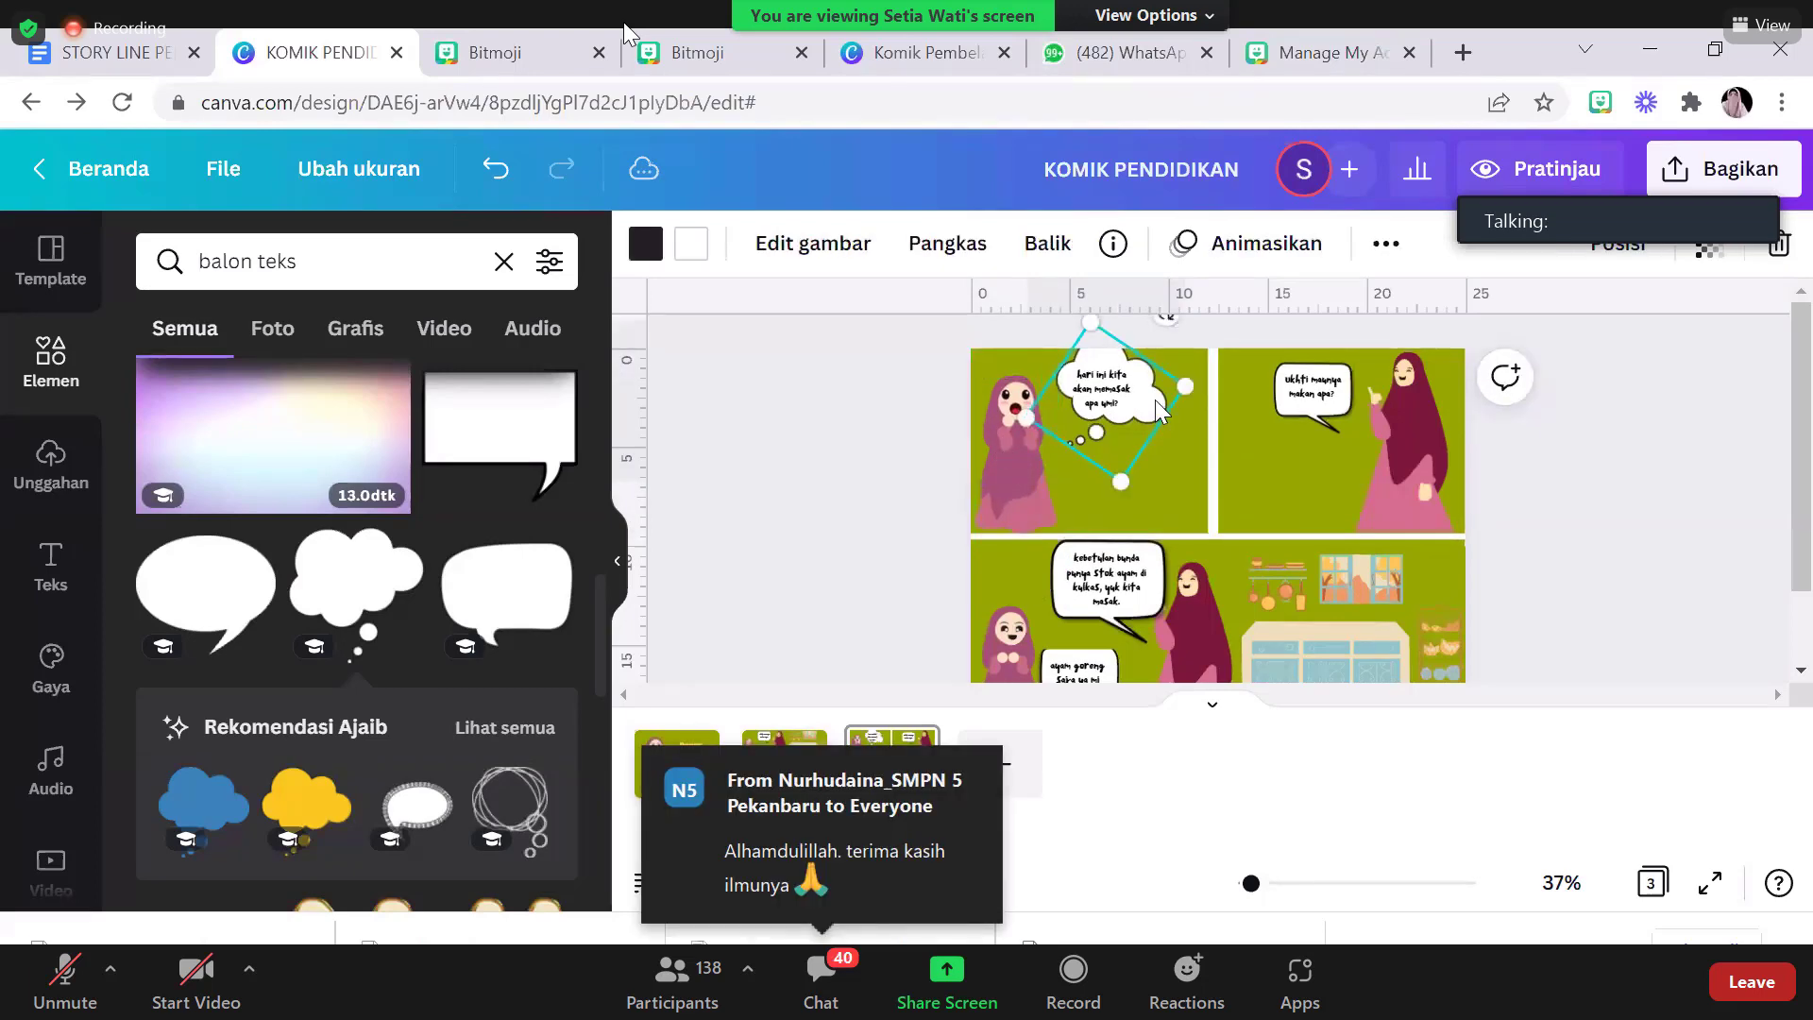
left_click_drag(1154, 400, 1154, 400)
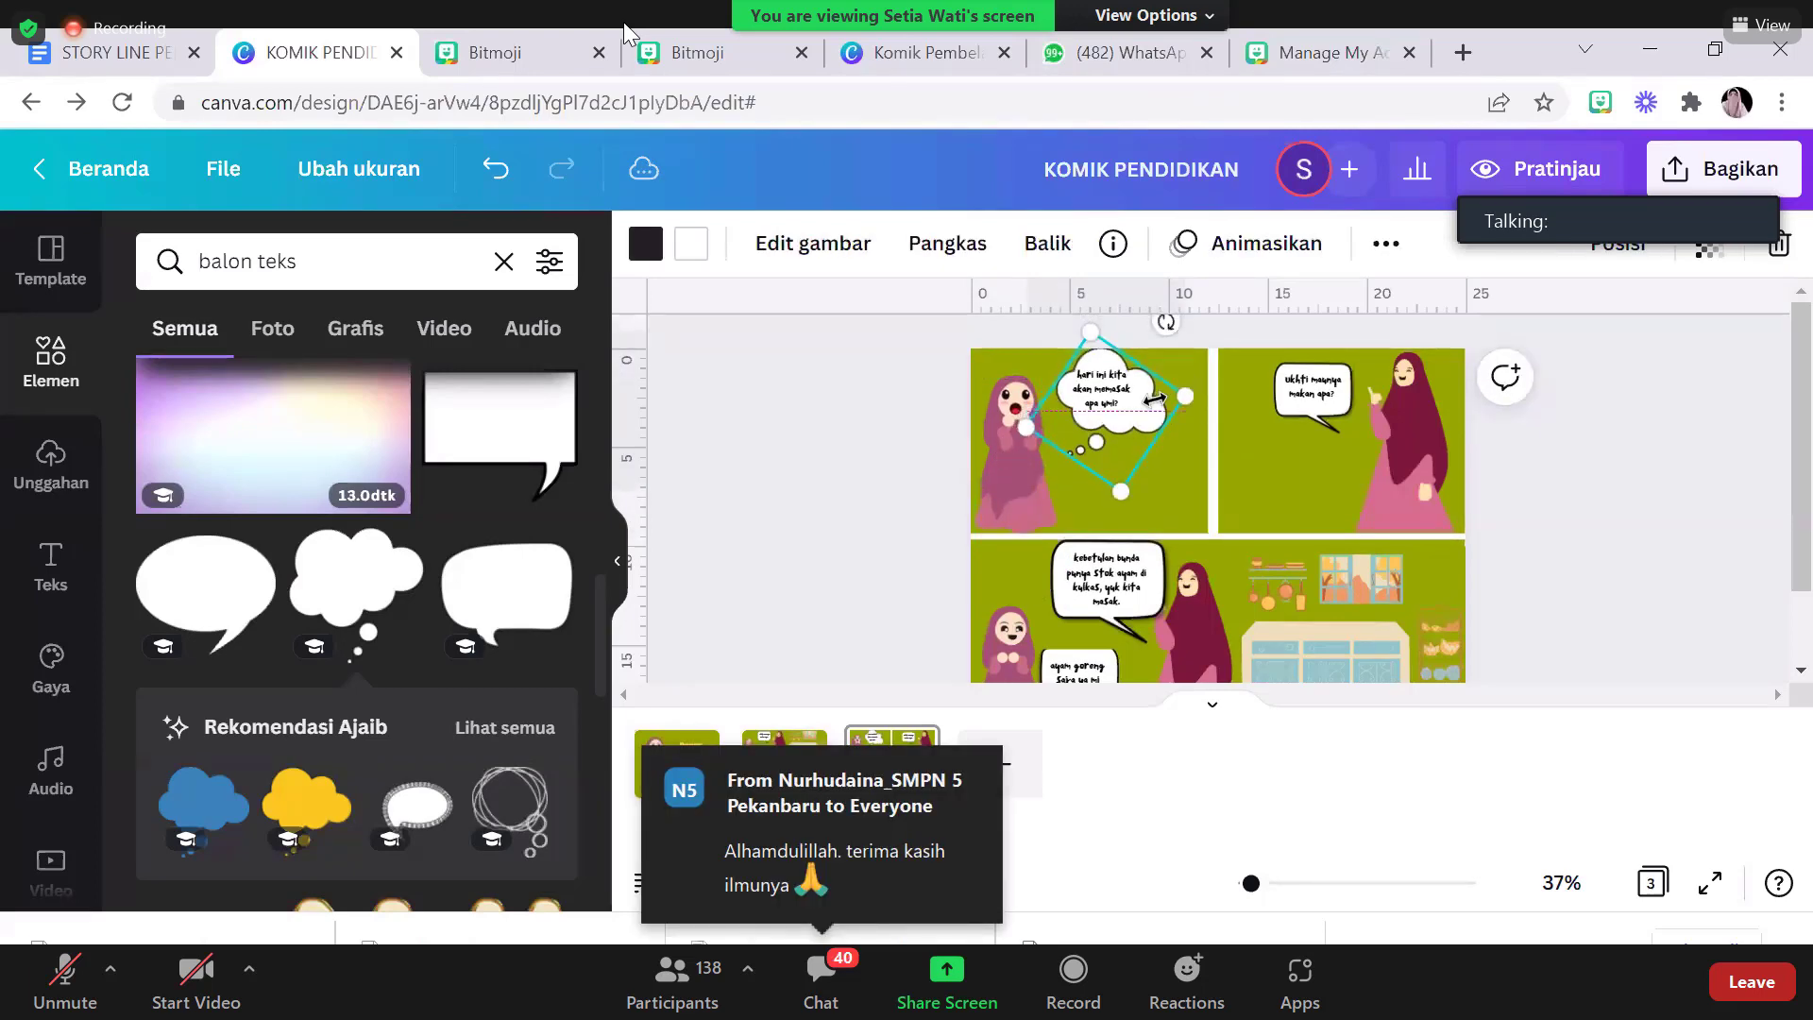
Replace the thought balloon's text with the story line question "Bagaimana ya kompor ini bisa menyala ?"
left_click(1069, 393)
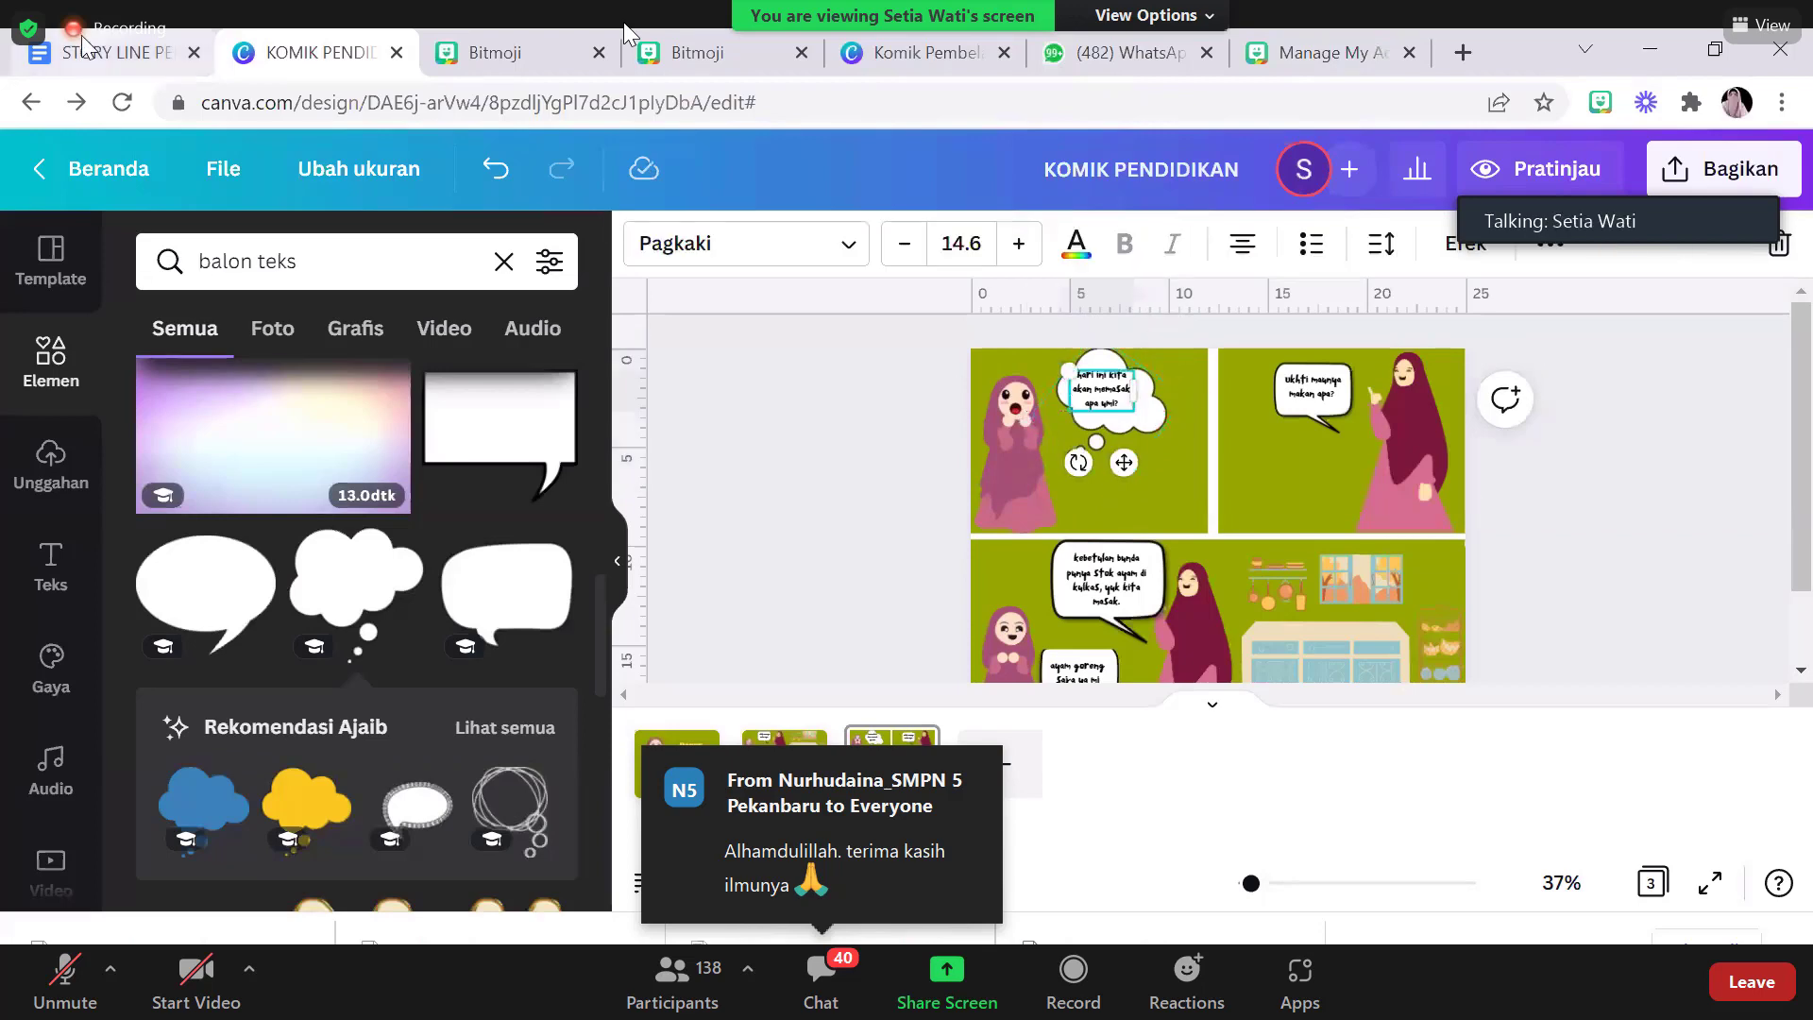
key("ctrl+shift+Tab")
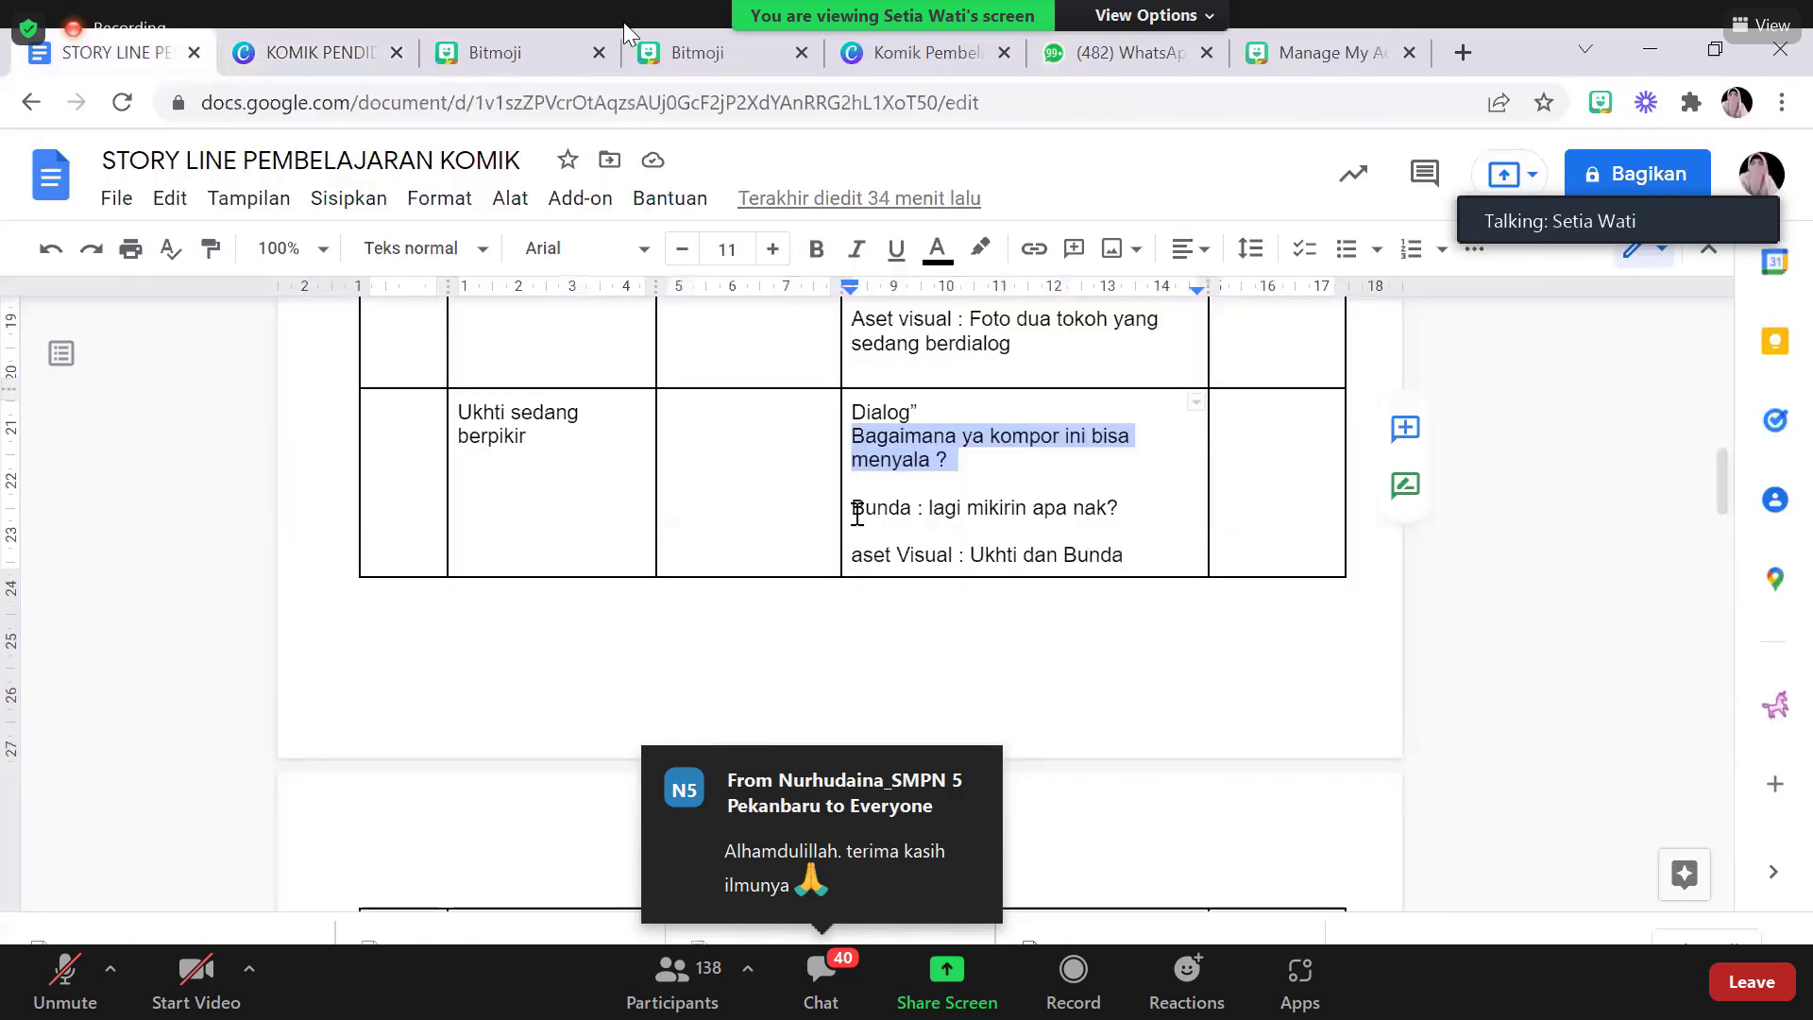
left_click(238, 48)
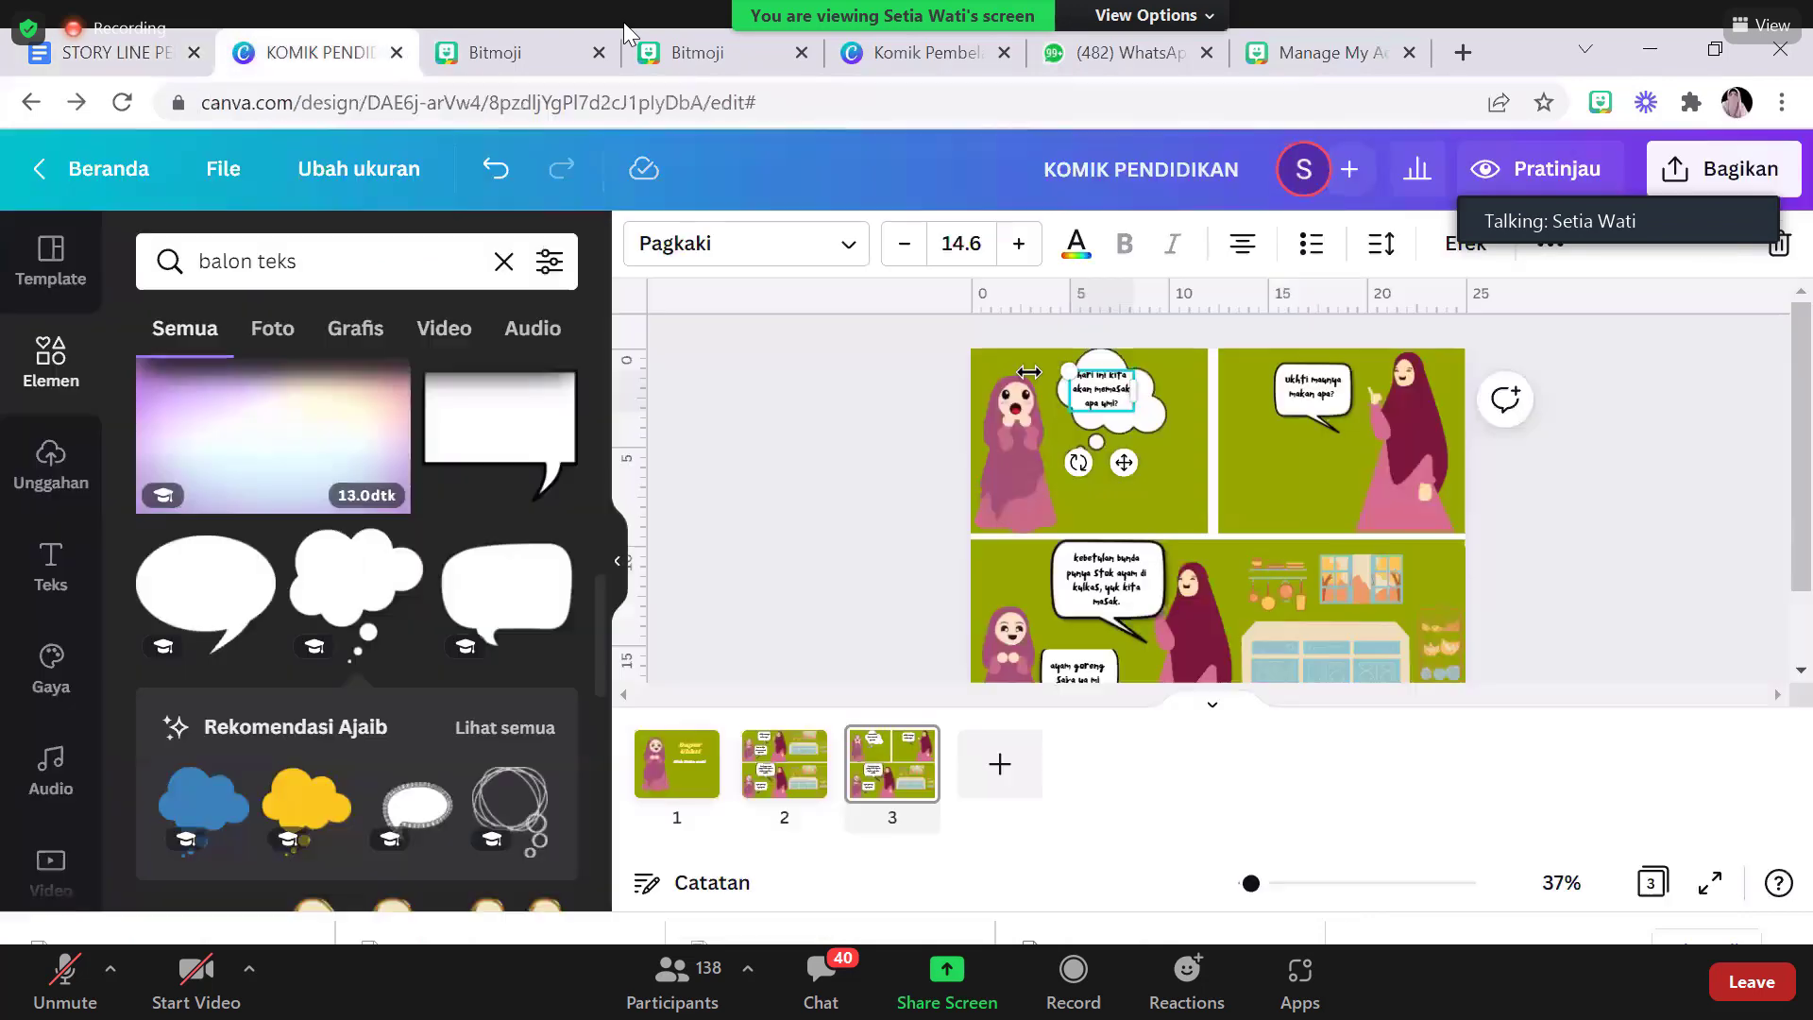
triple_click(1101, 379)
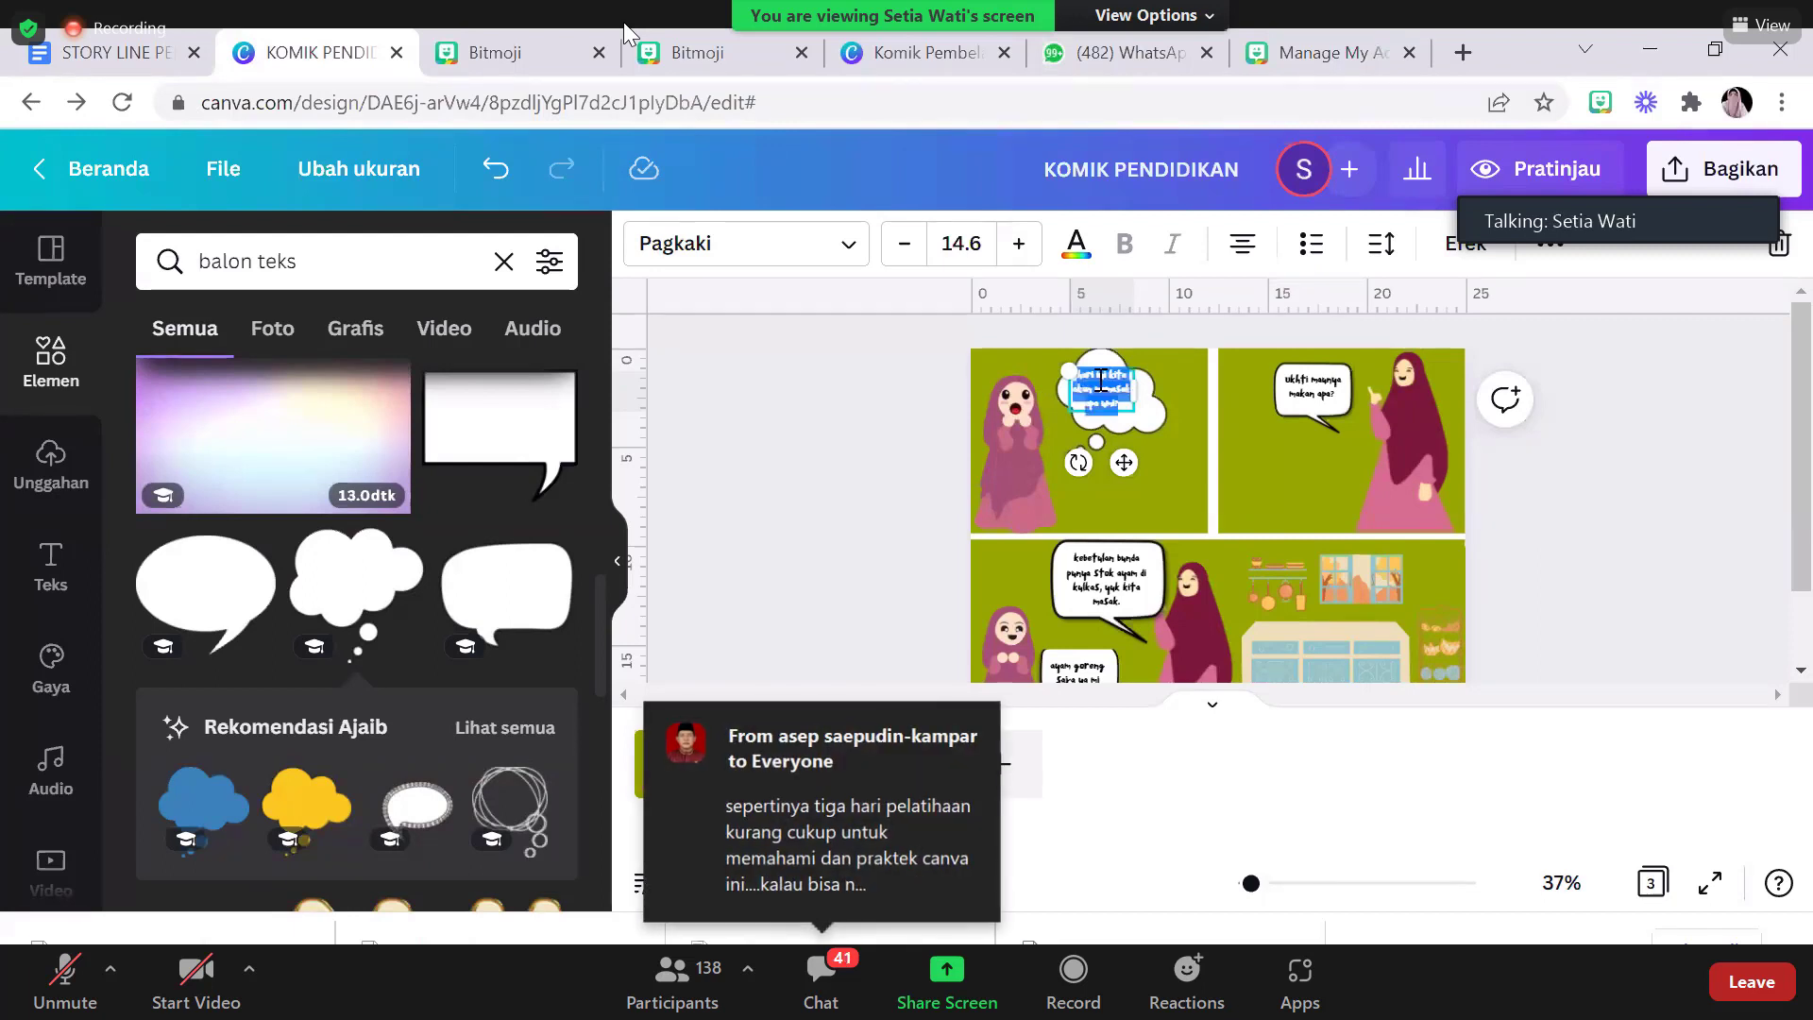
type("bagaimana ya kompor ini bisa menyala ?")
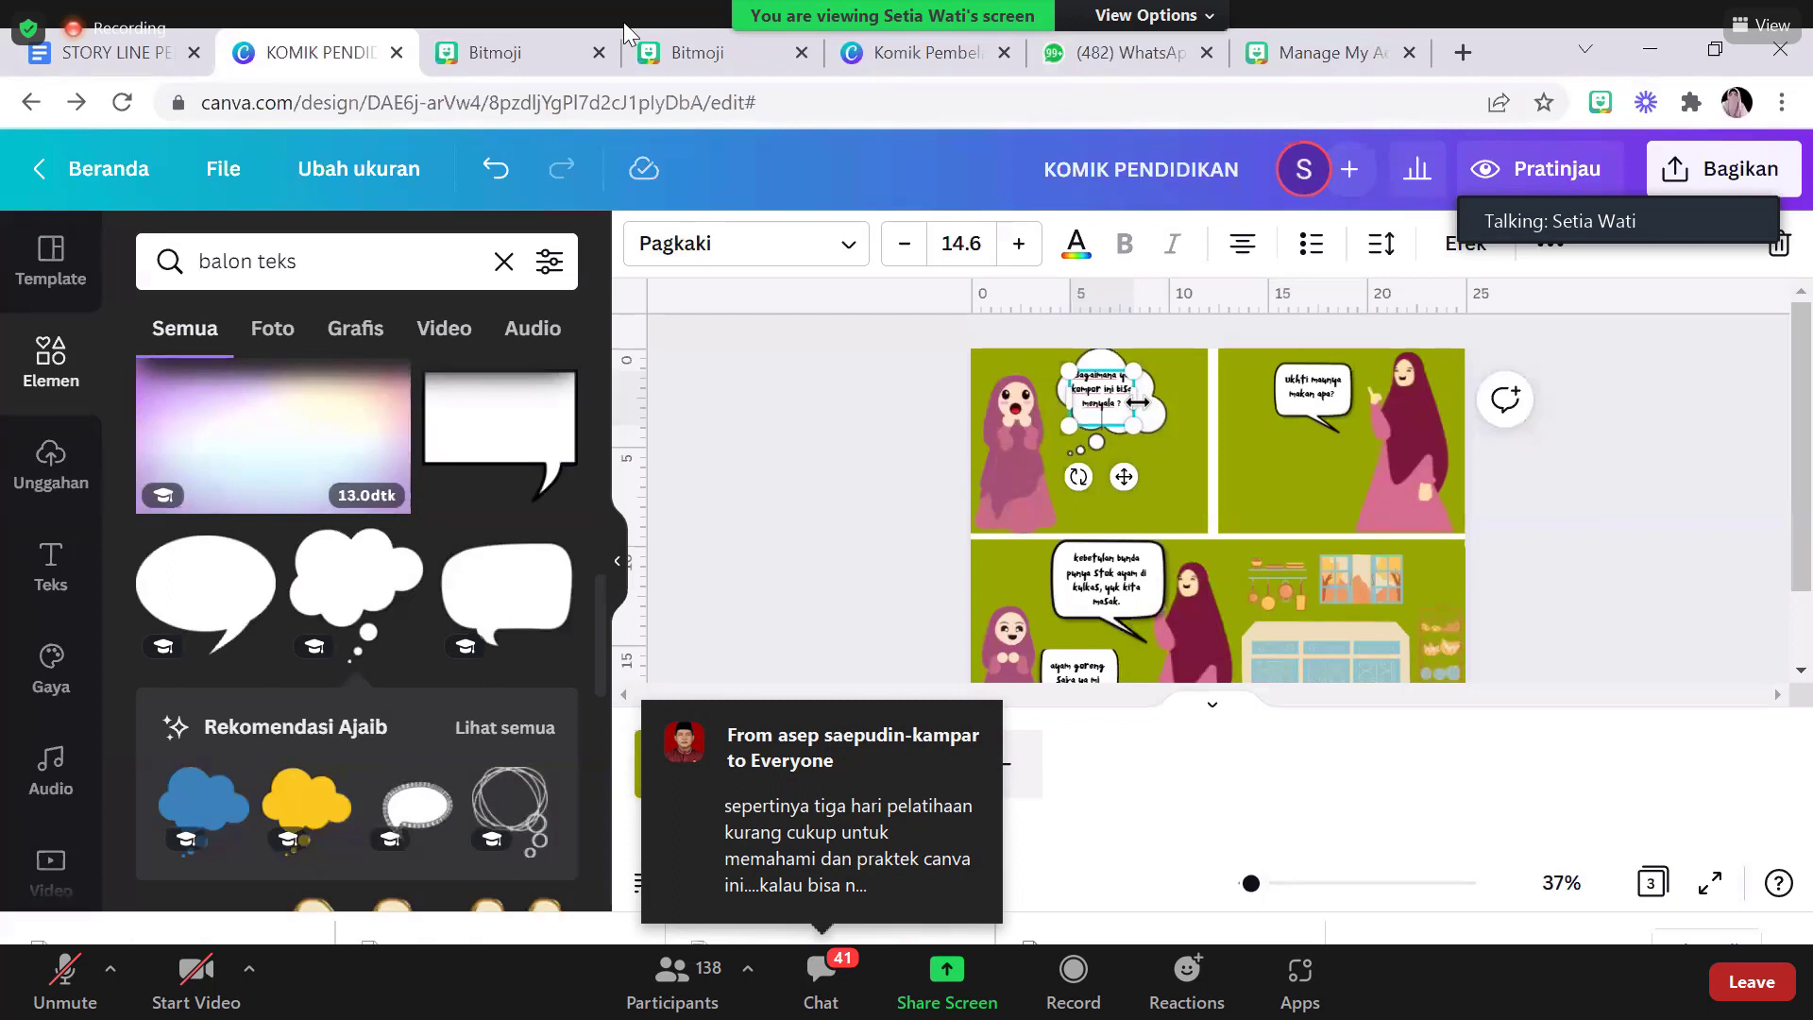
Widen the question's text box slightly and adjust its position inside the thought balloon
left_click_drag(1137, 402, 1152, 402)
left_click(1561, 457)
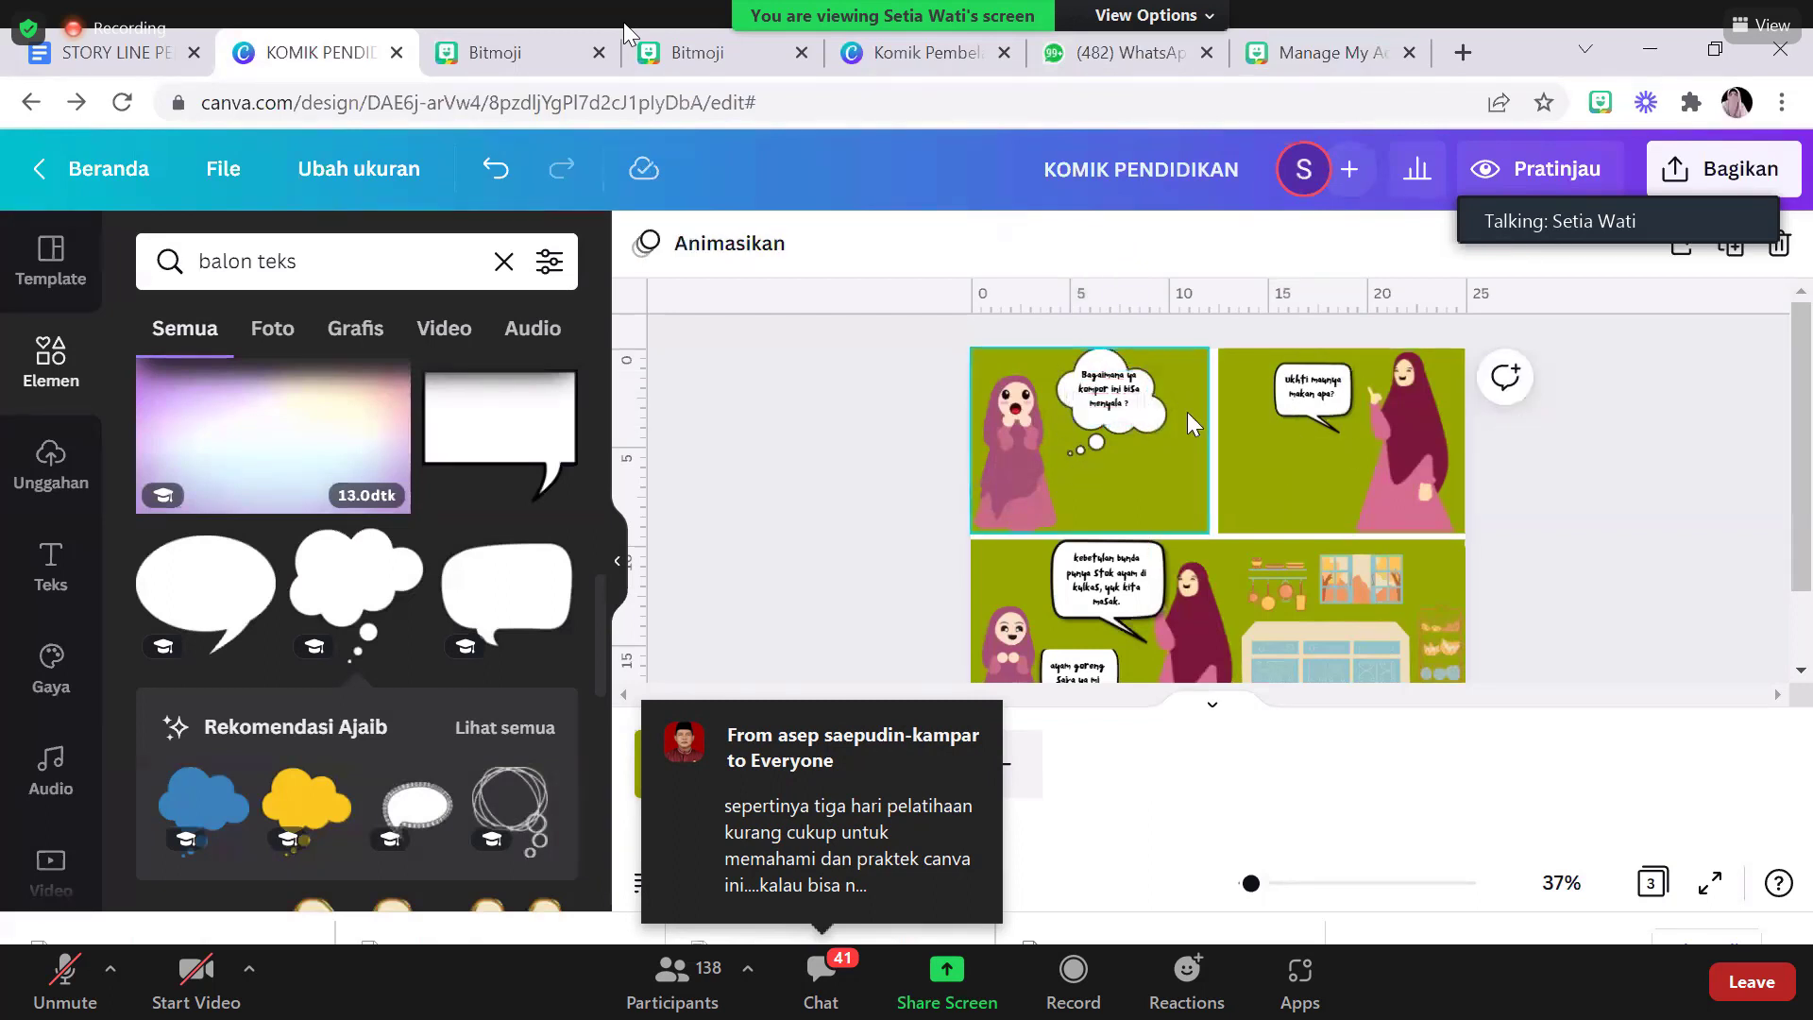
left_click(1124, 413)
left_click_drag(1122, 407, 1123, 409)
left_click(1681, 459)
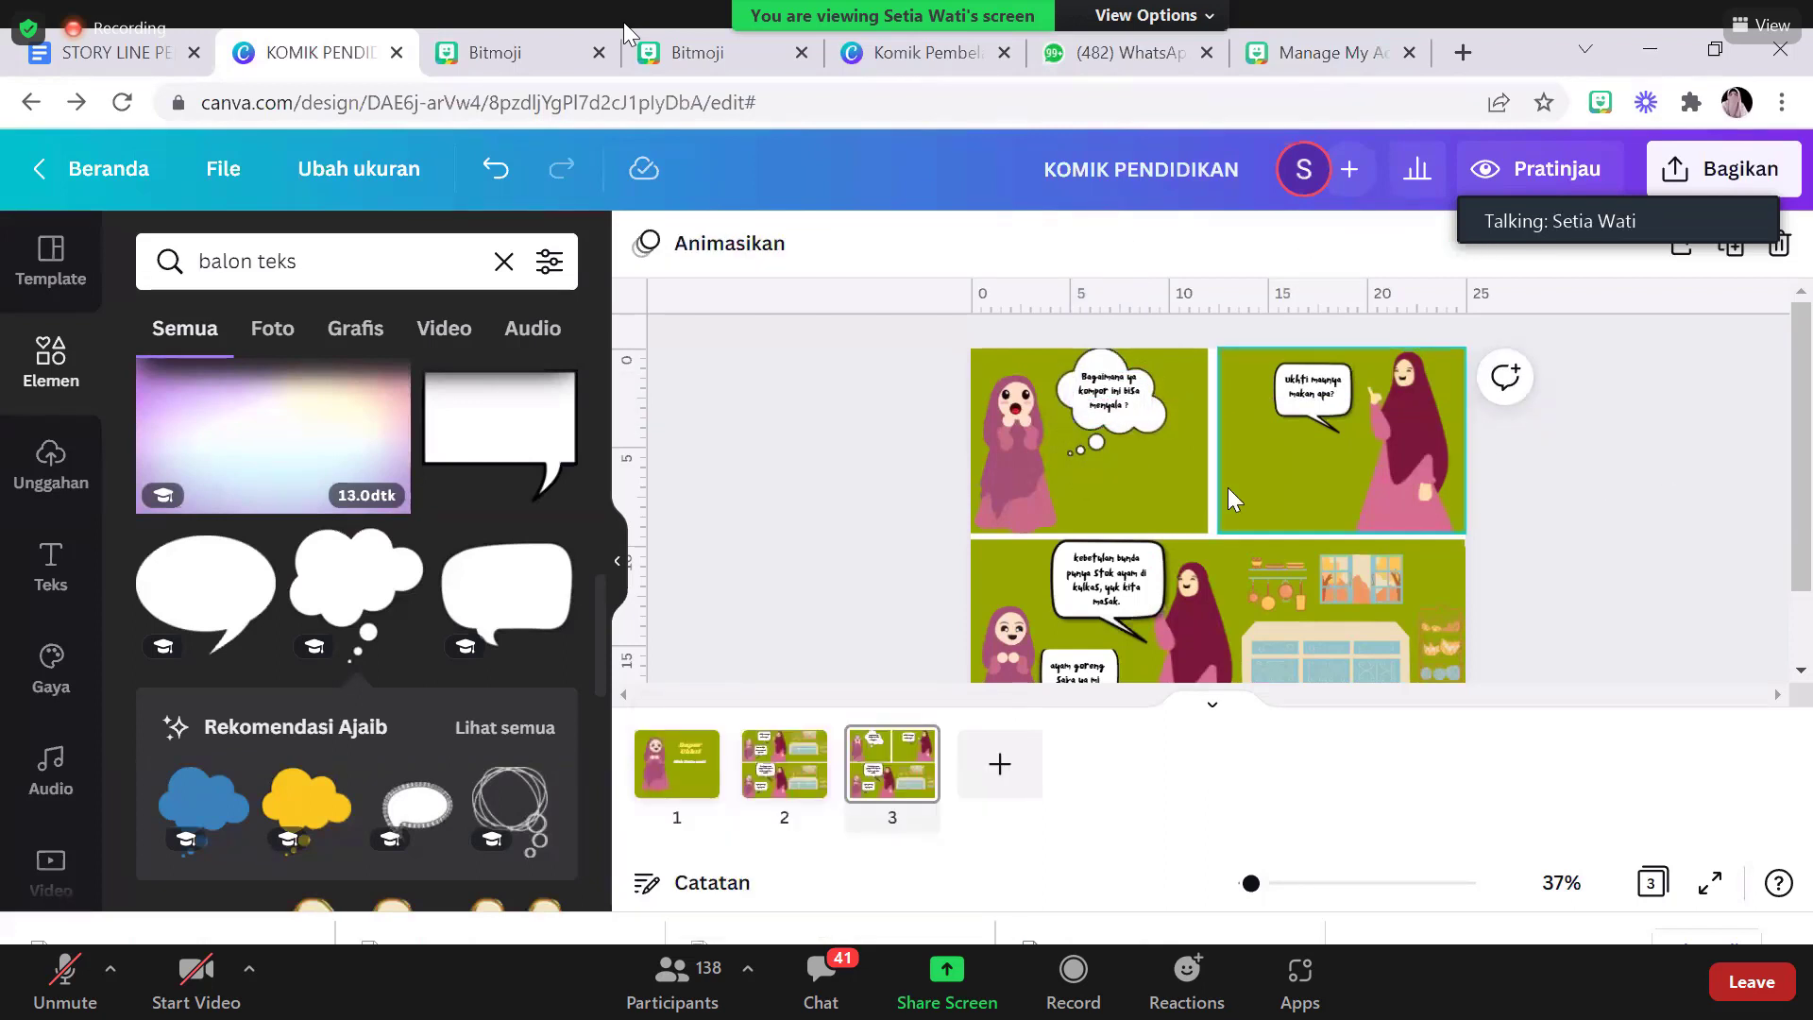
left_click(1136, 404)
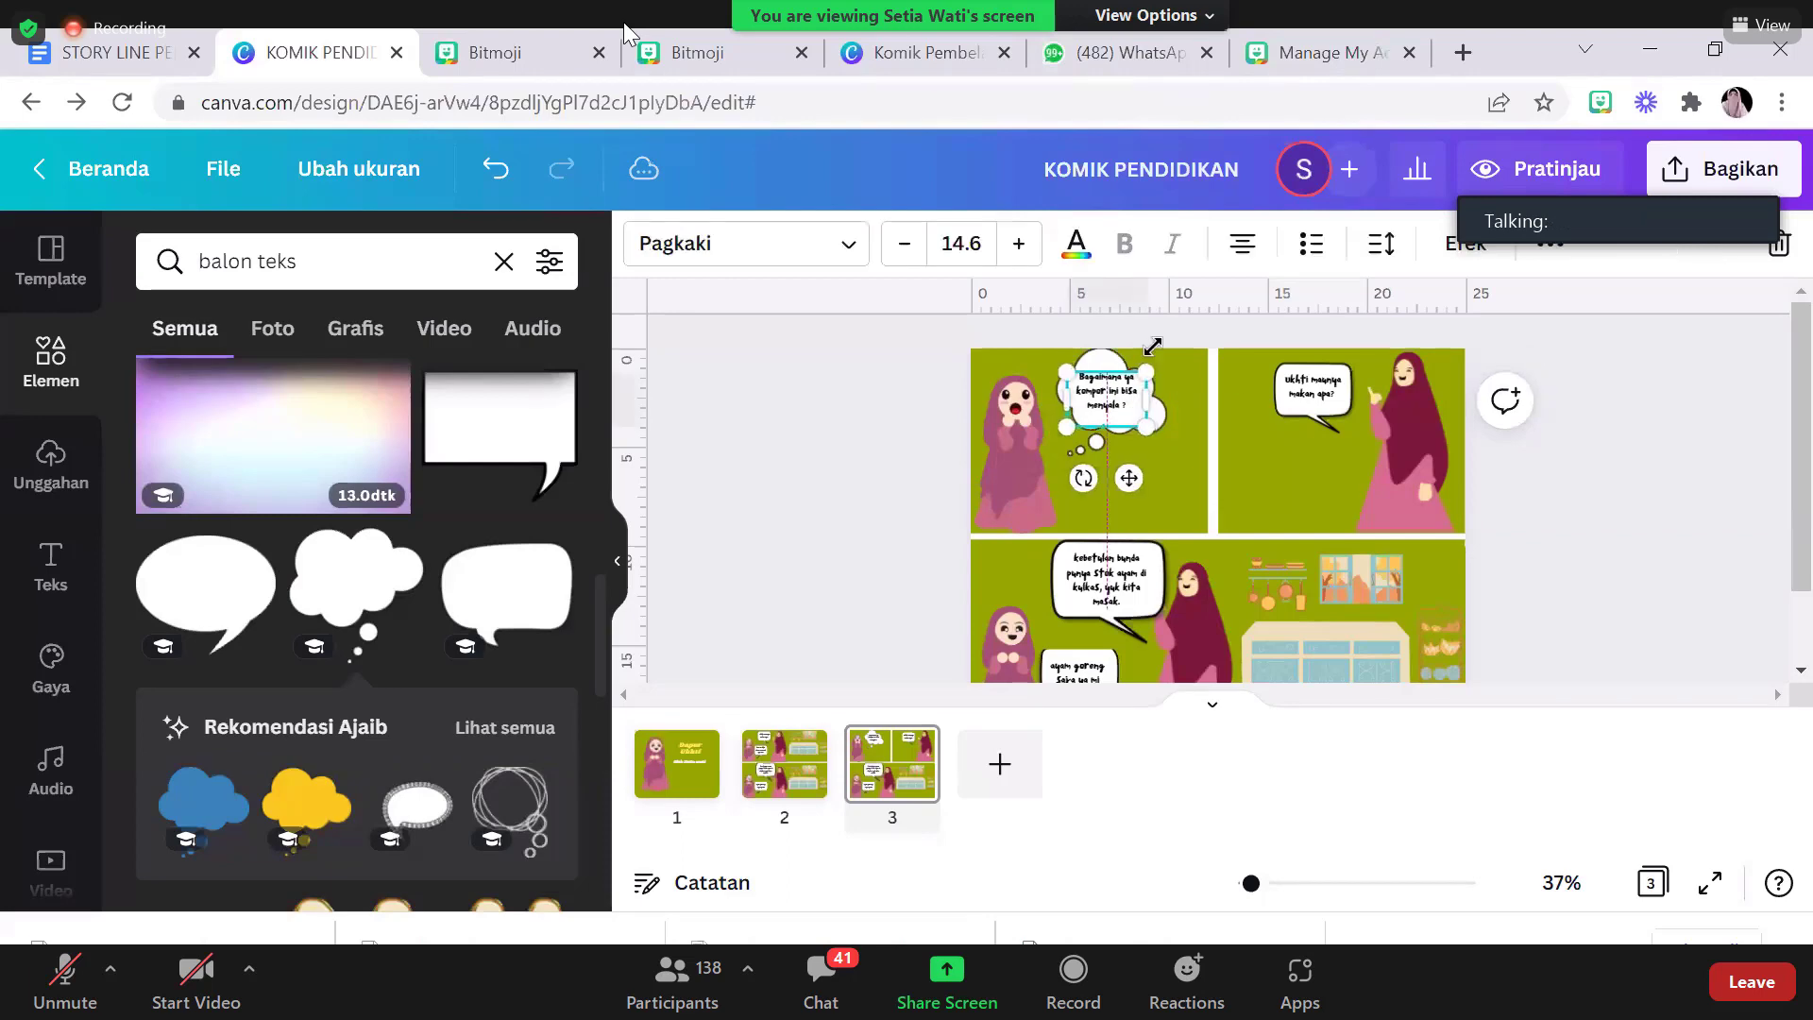
Copy Bunda's line "lagi mikirin apa nak?" from the Google Docs story line and replace the text in the mother's upper speech balloon with it
left_click(117, 54)
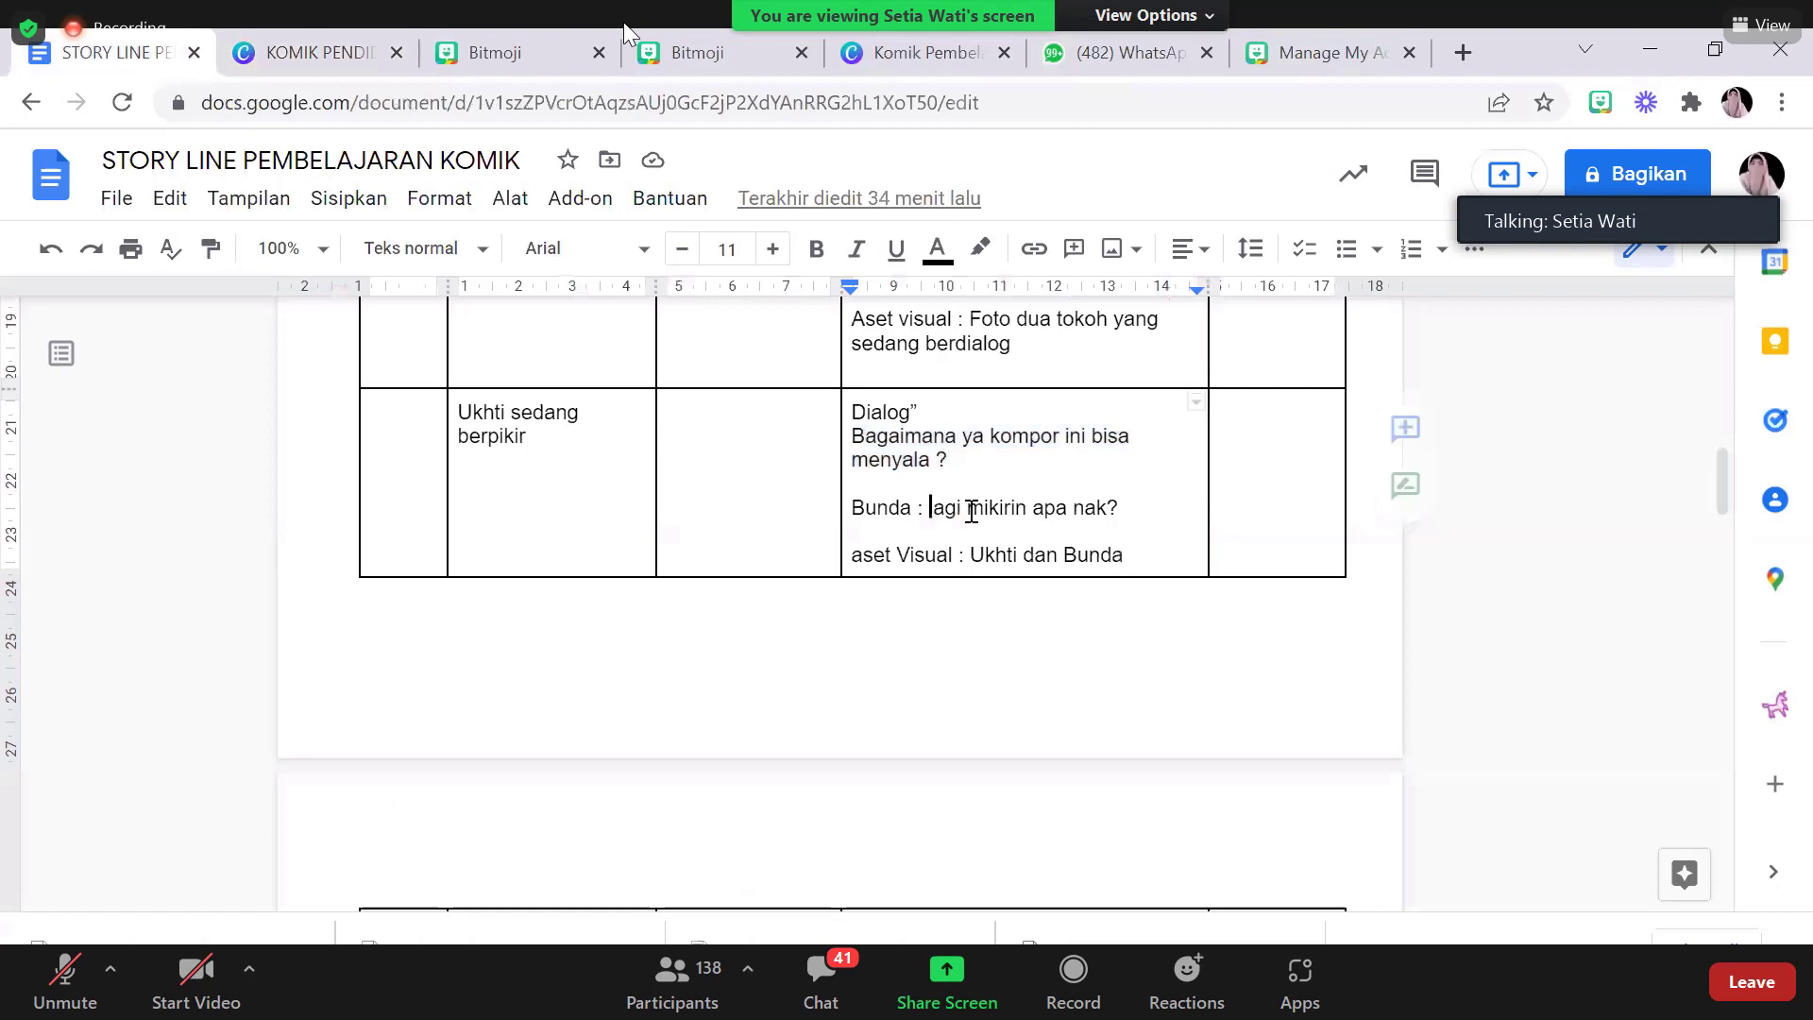
left_click_drag(932, 507, 1126, 507)
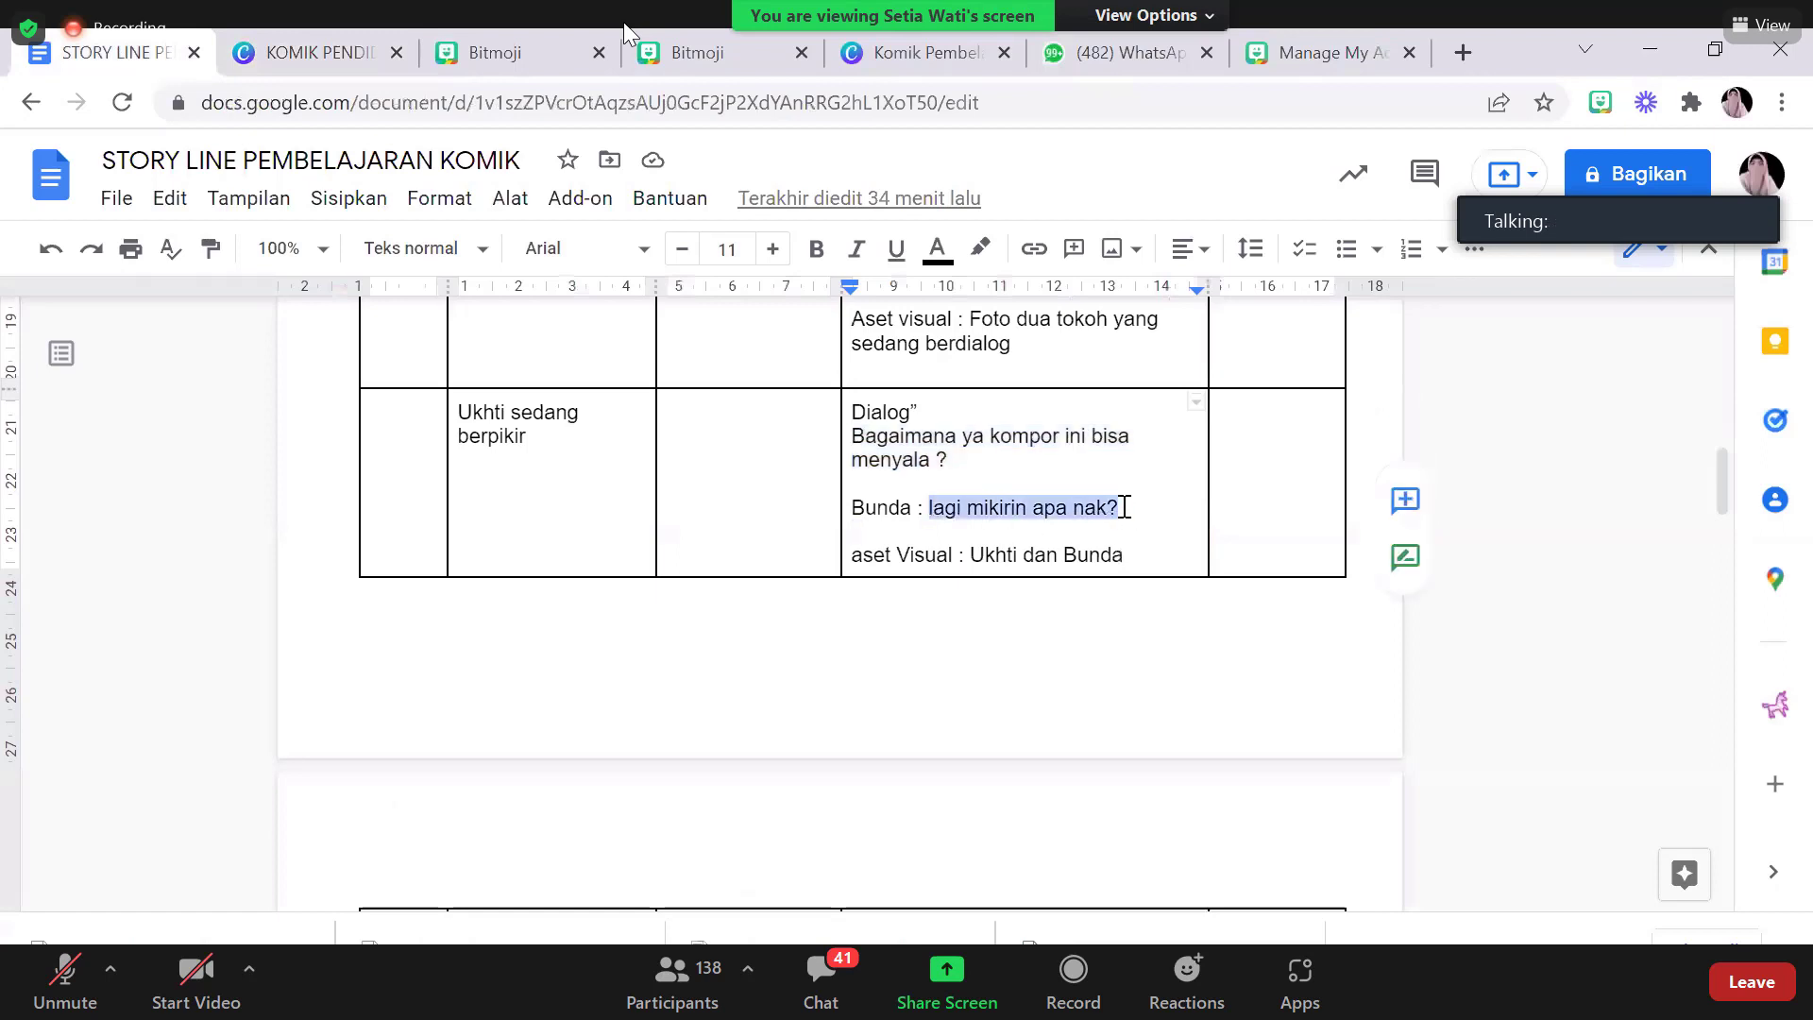
left_click(243, 57)
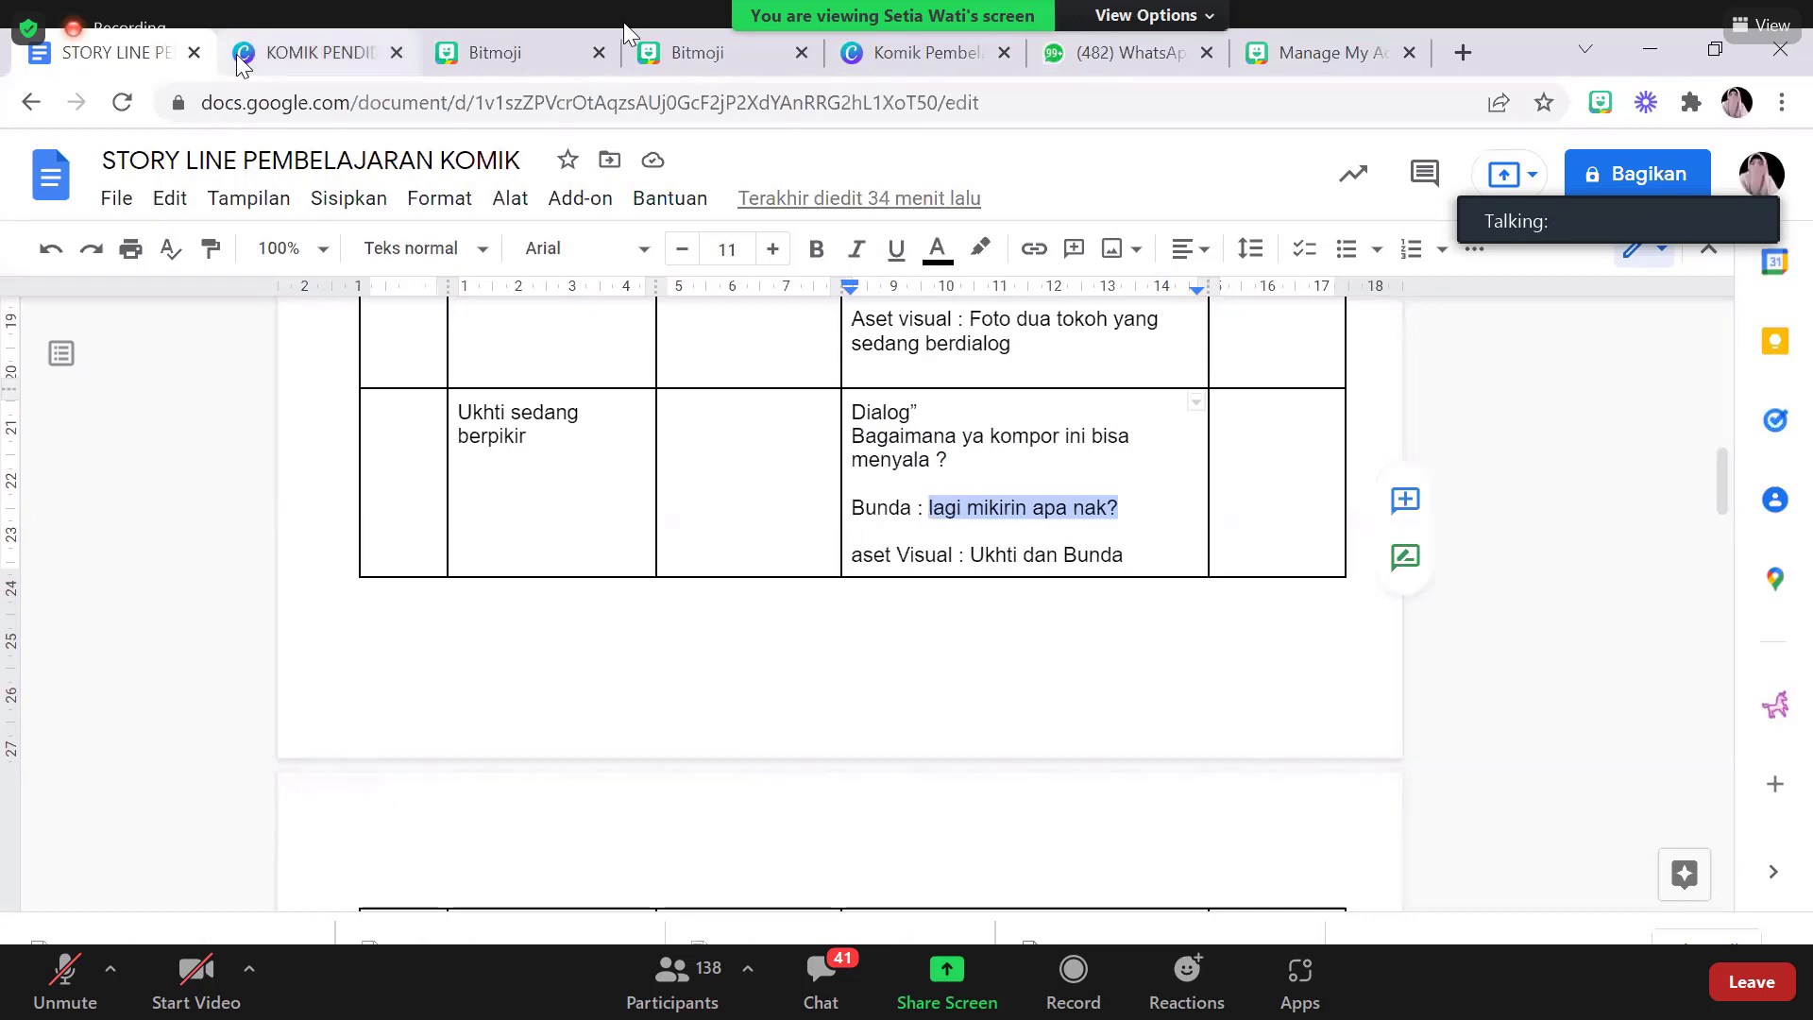
left_click(1289, 389)
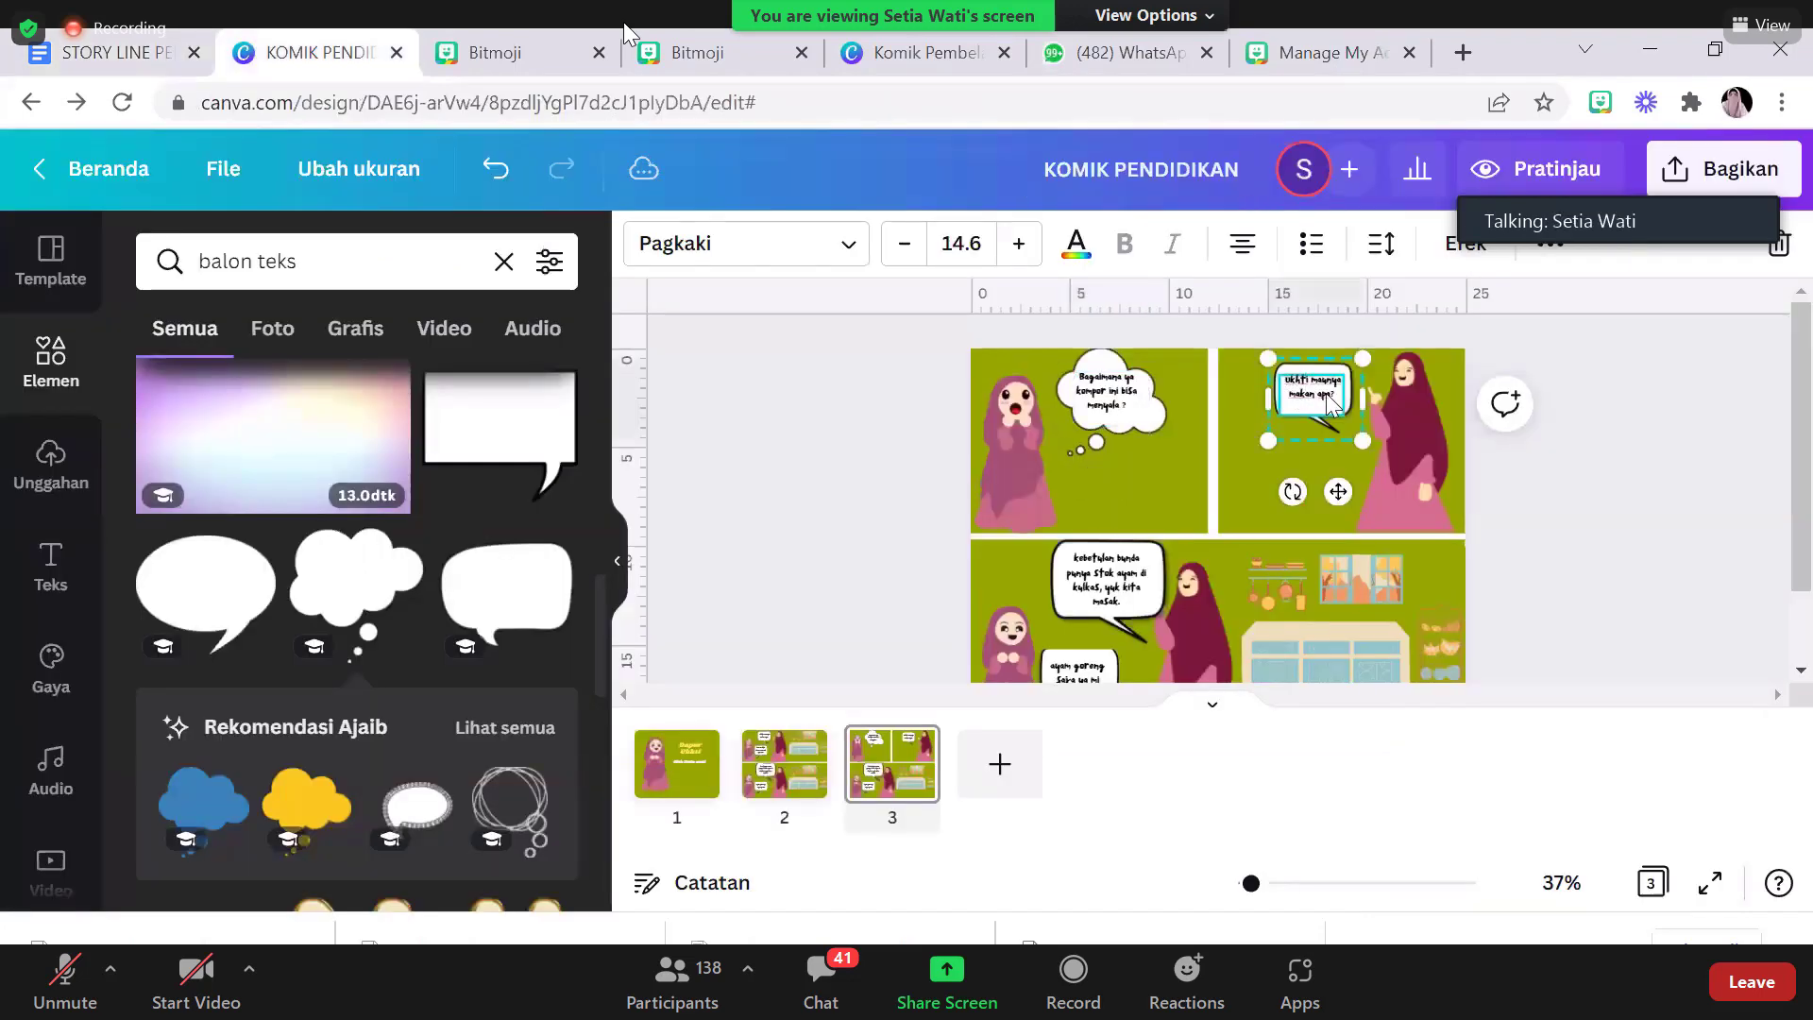
left_click(1336, 405)
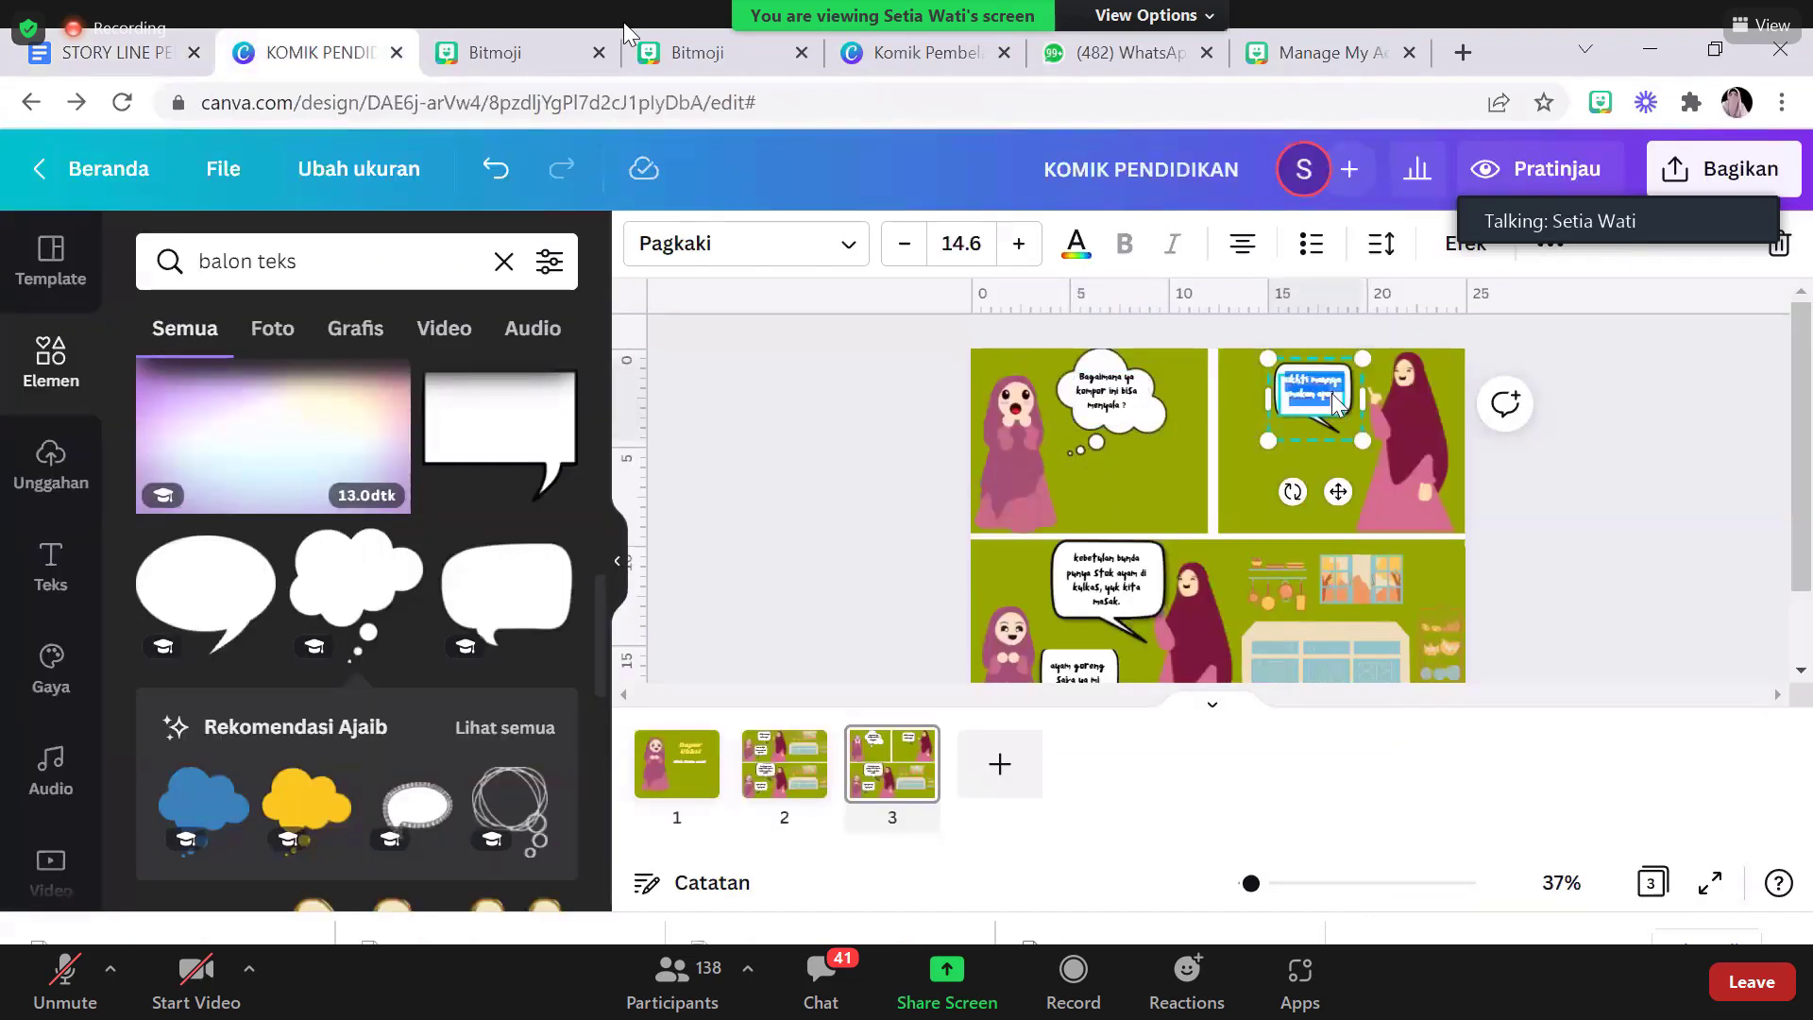
left_click(1336, 404)
left_click(1412, 408)
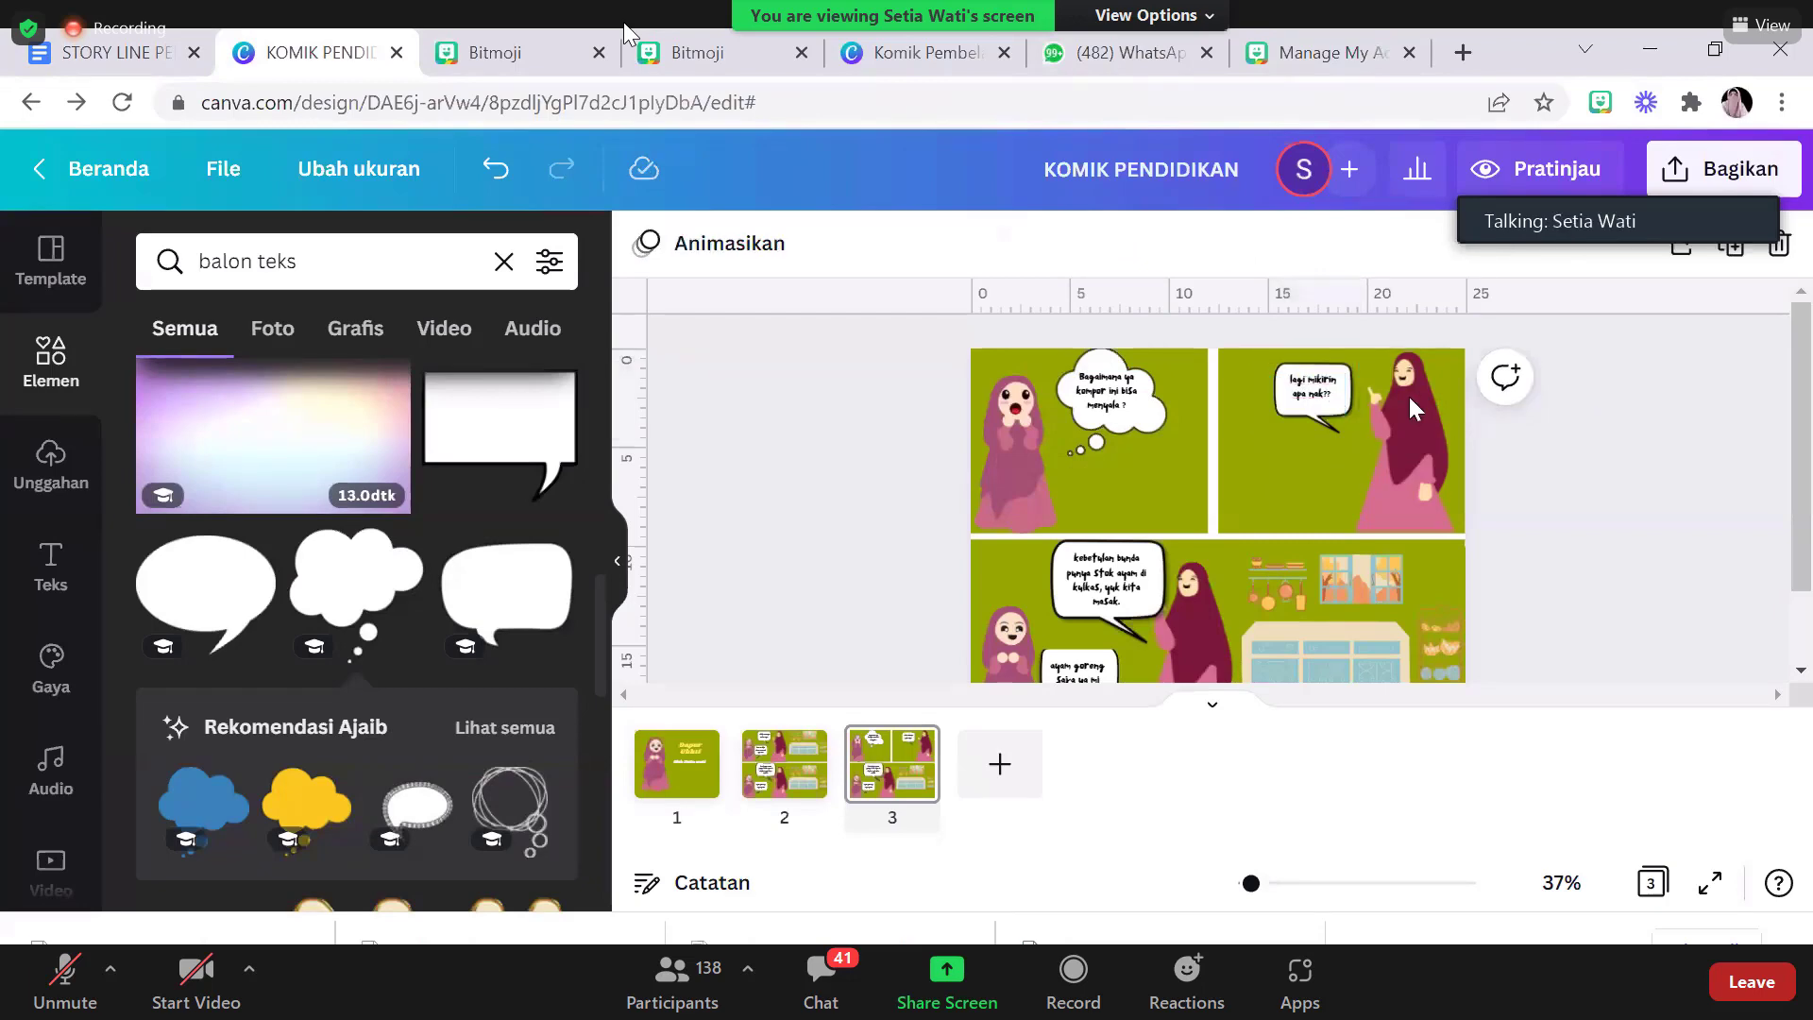
left_click(1650, 605)
Check page 3's panels in Canva against the Google Docs story line and read its remaining scenes through to the last one
left_click_drag(1810, 416, 1810, 469)
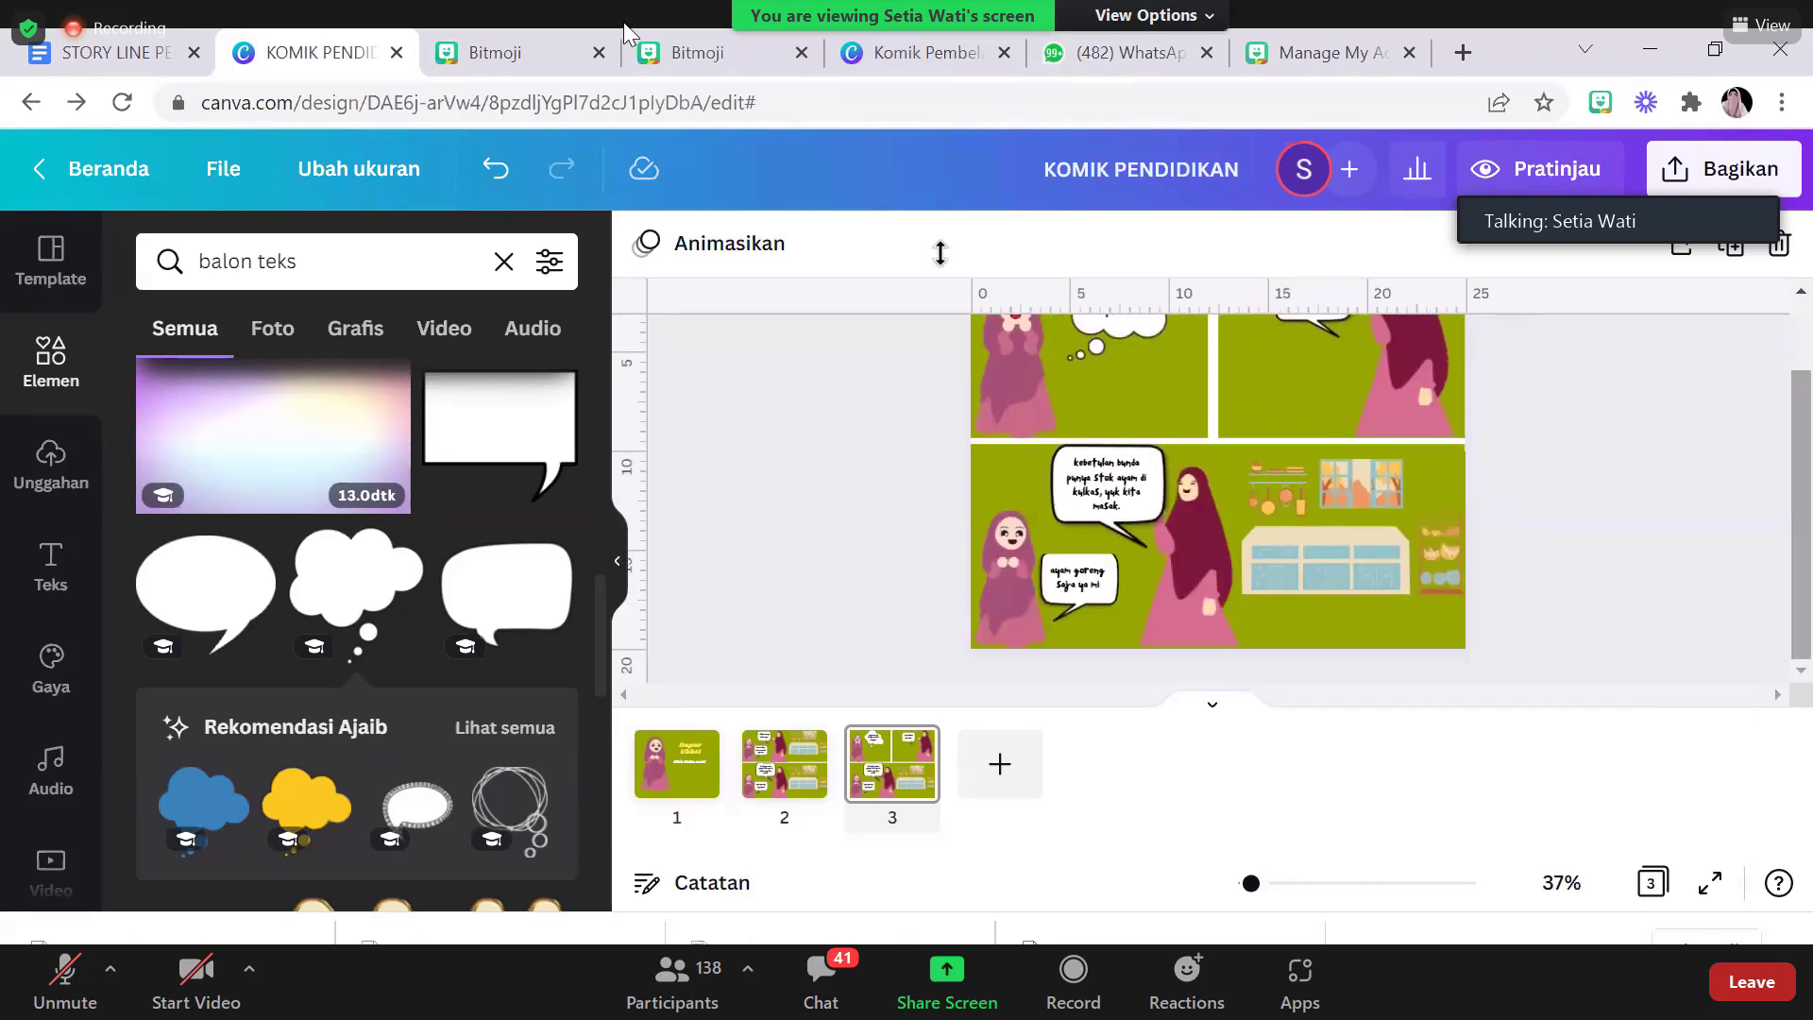
left_click(108, 59)
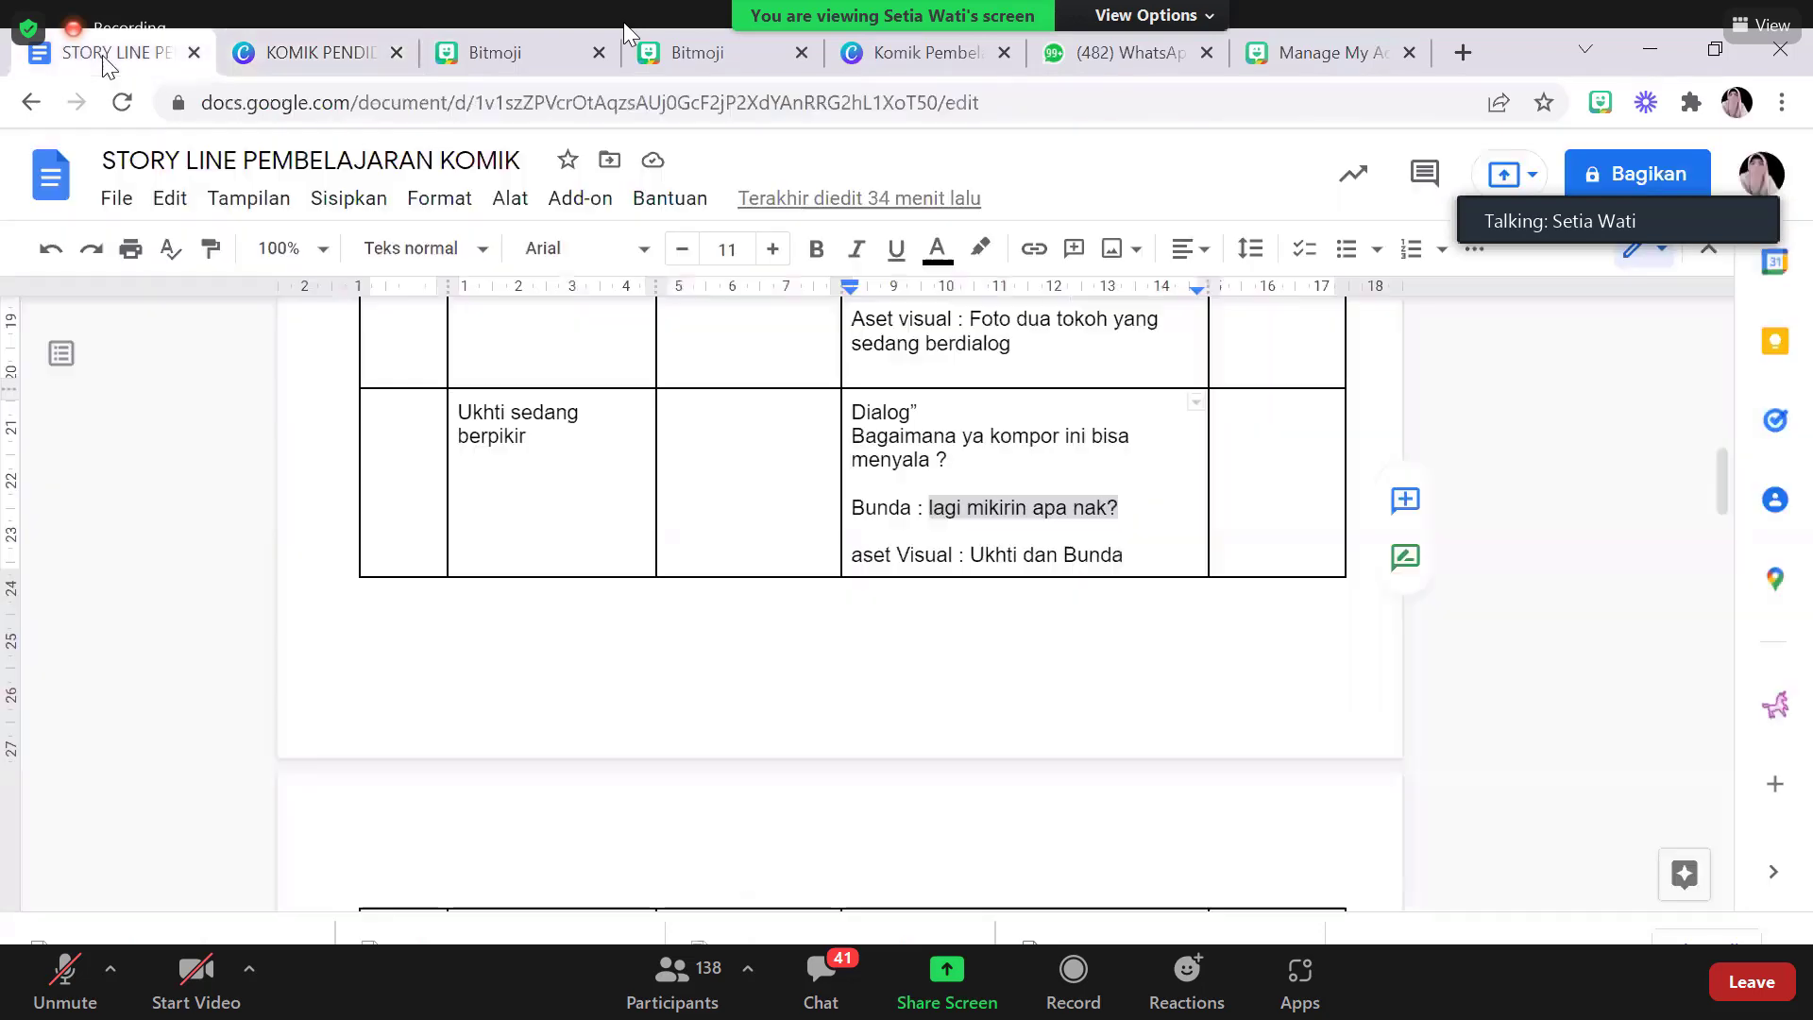
left_click(236, 59)
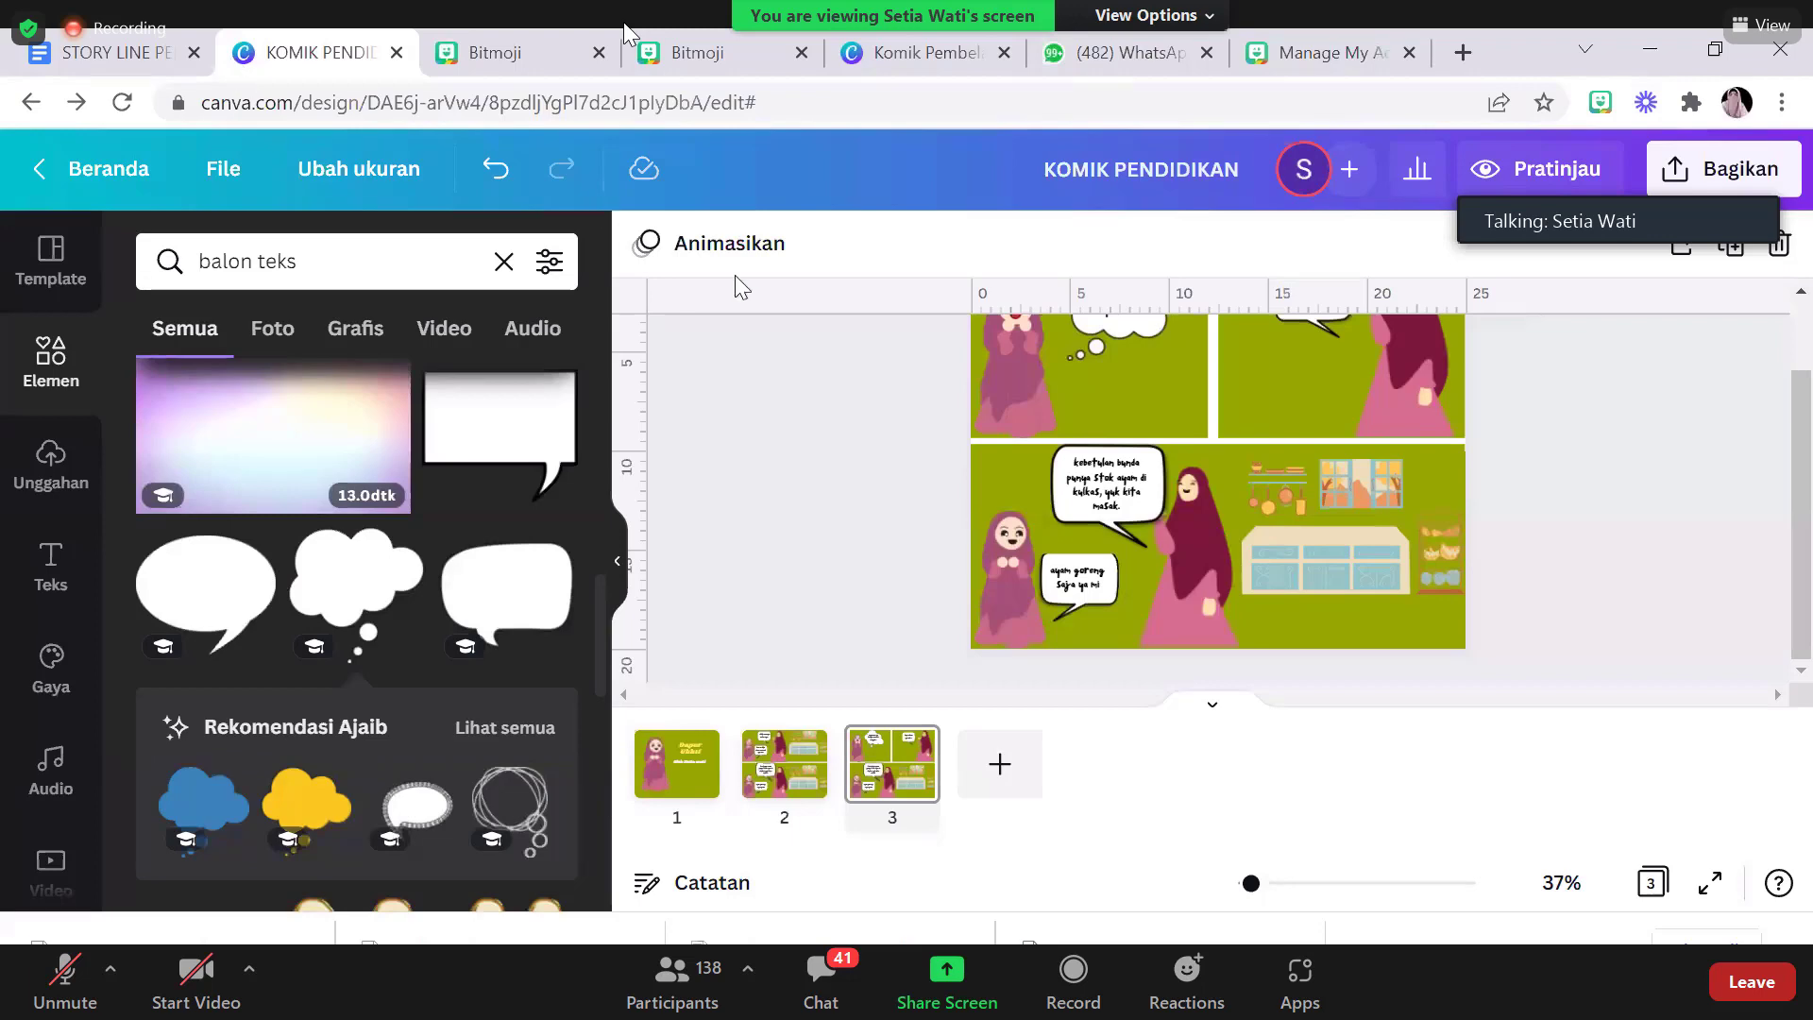
scroll(1805, 456, "up", 1)
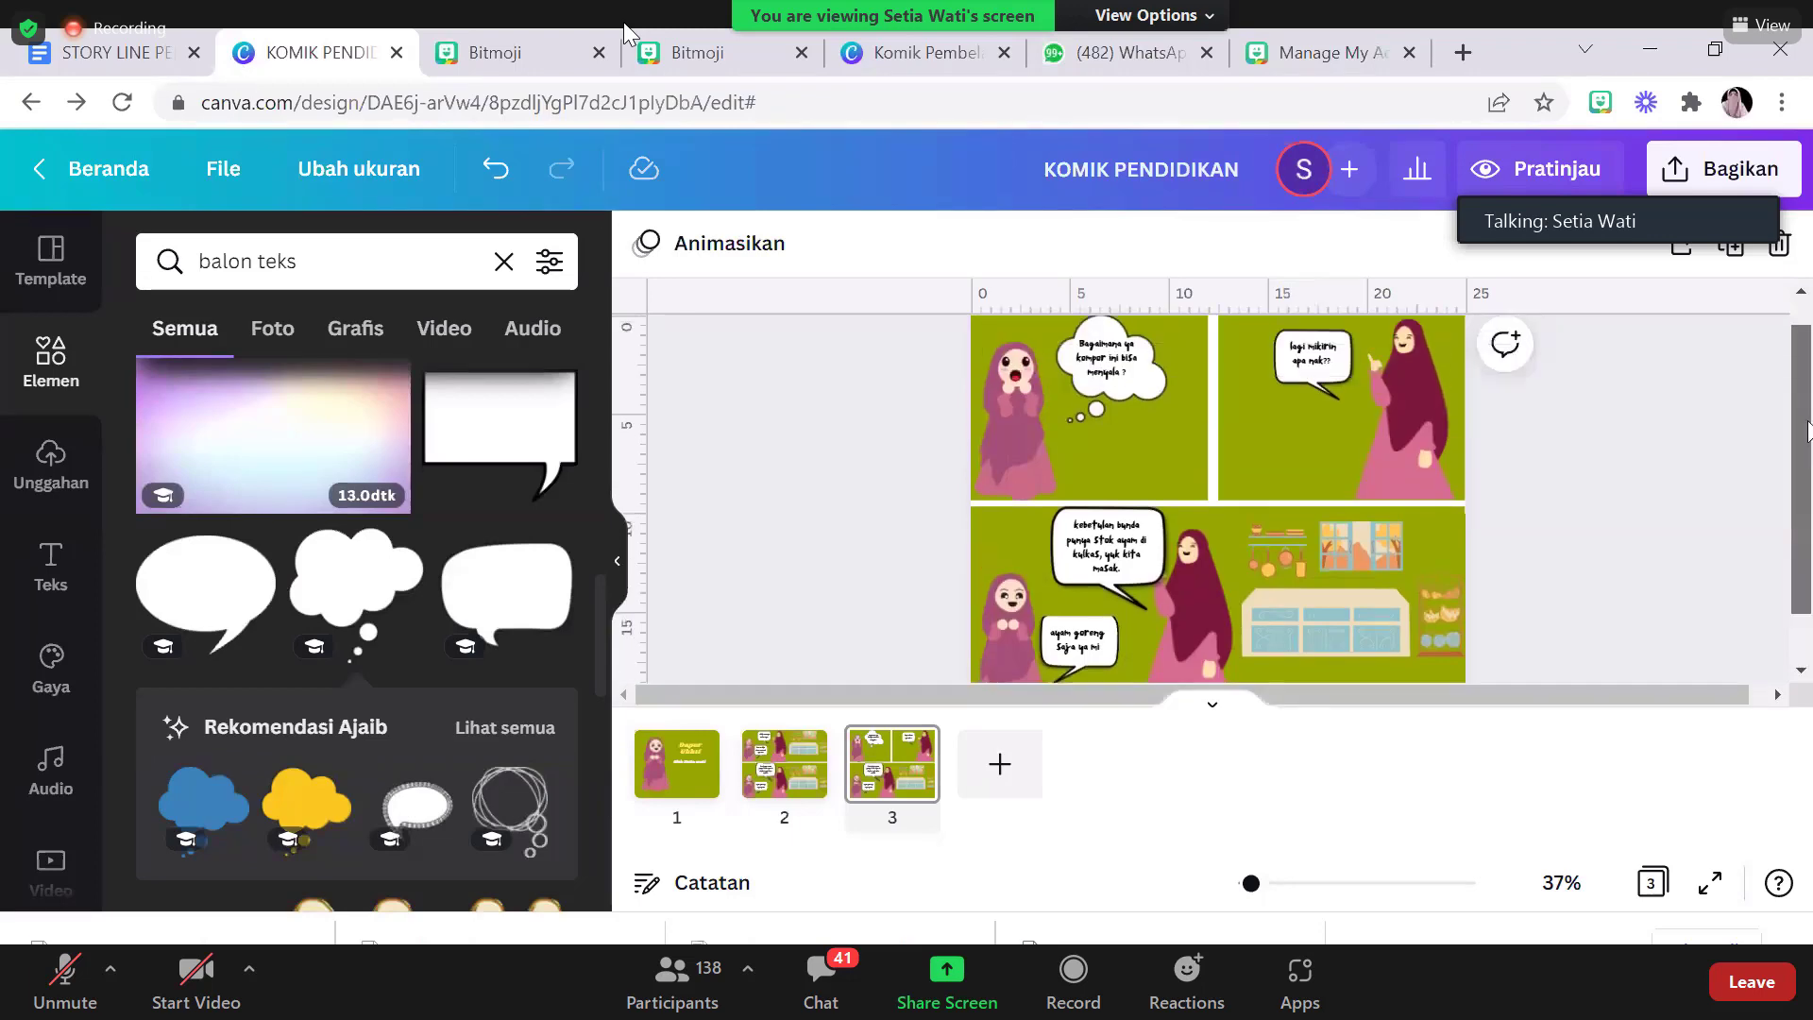
scroll(1806, 456, "down", 1)
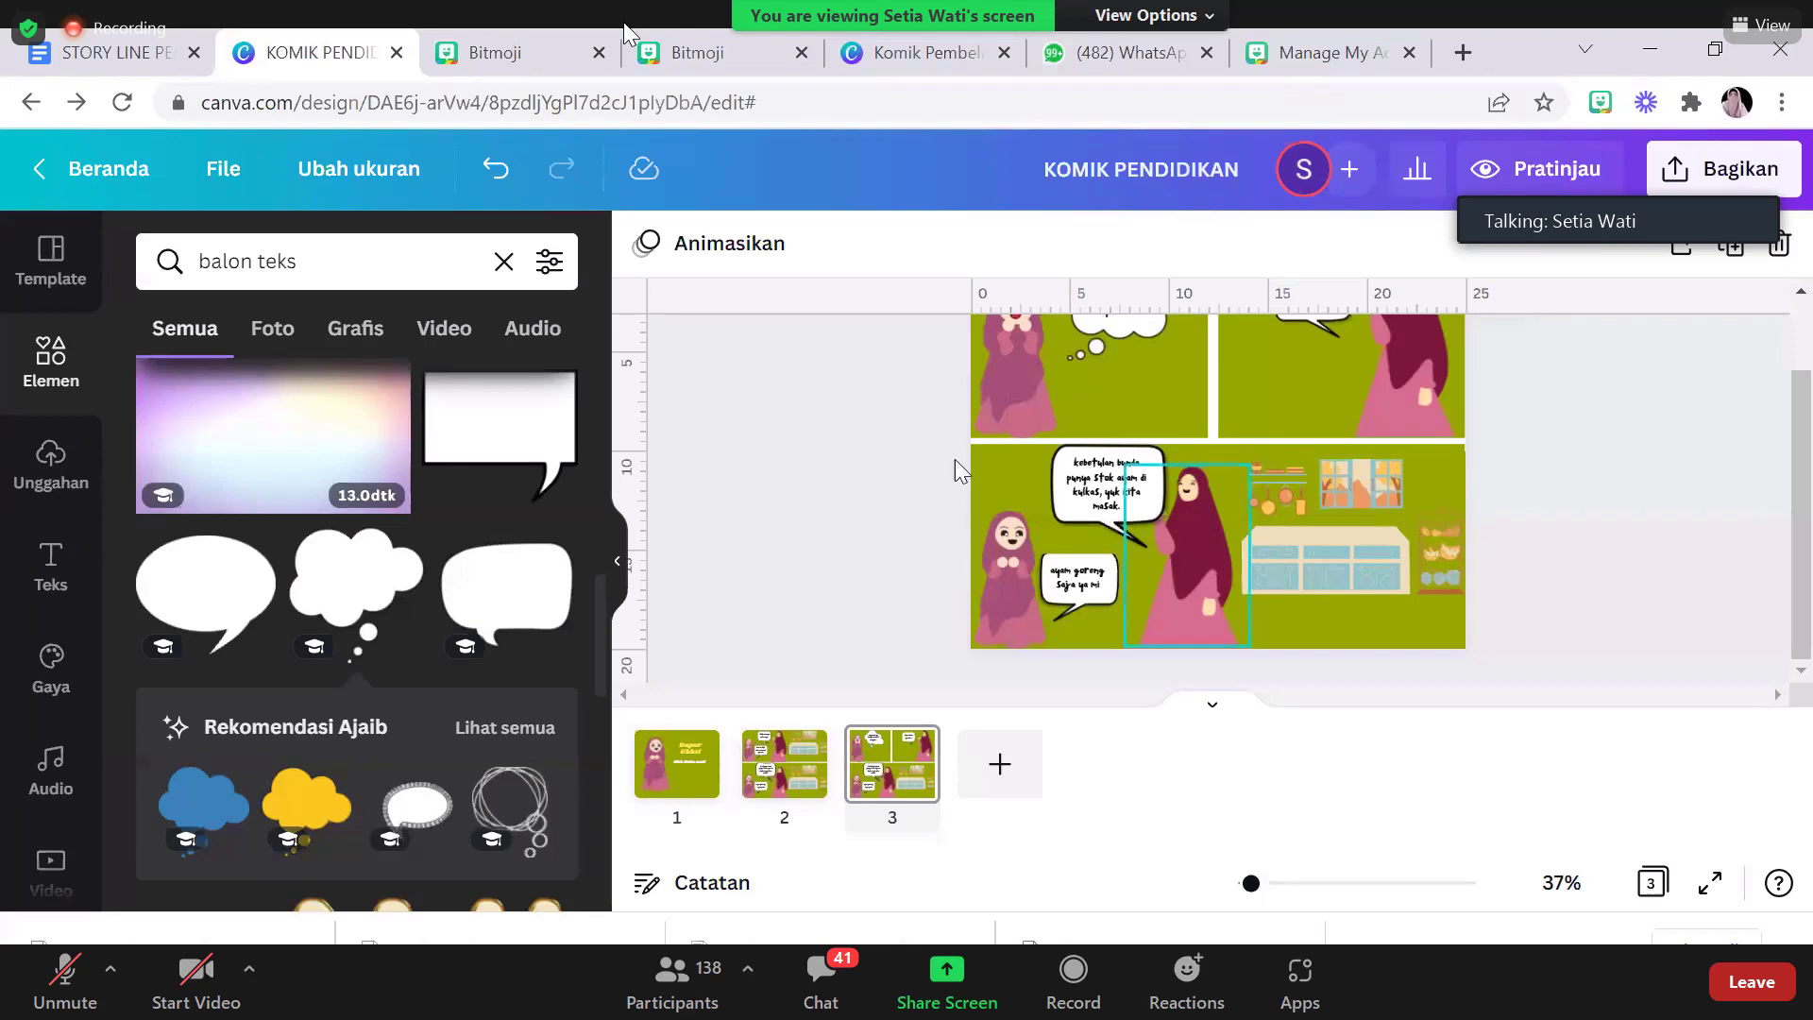
left_click(105, 58)
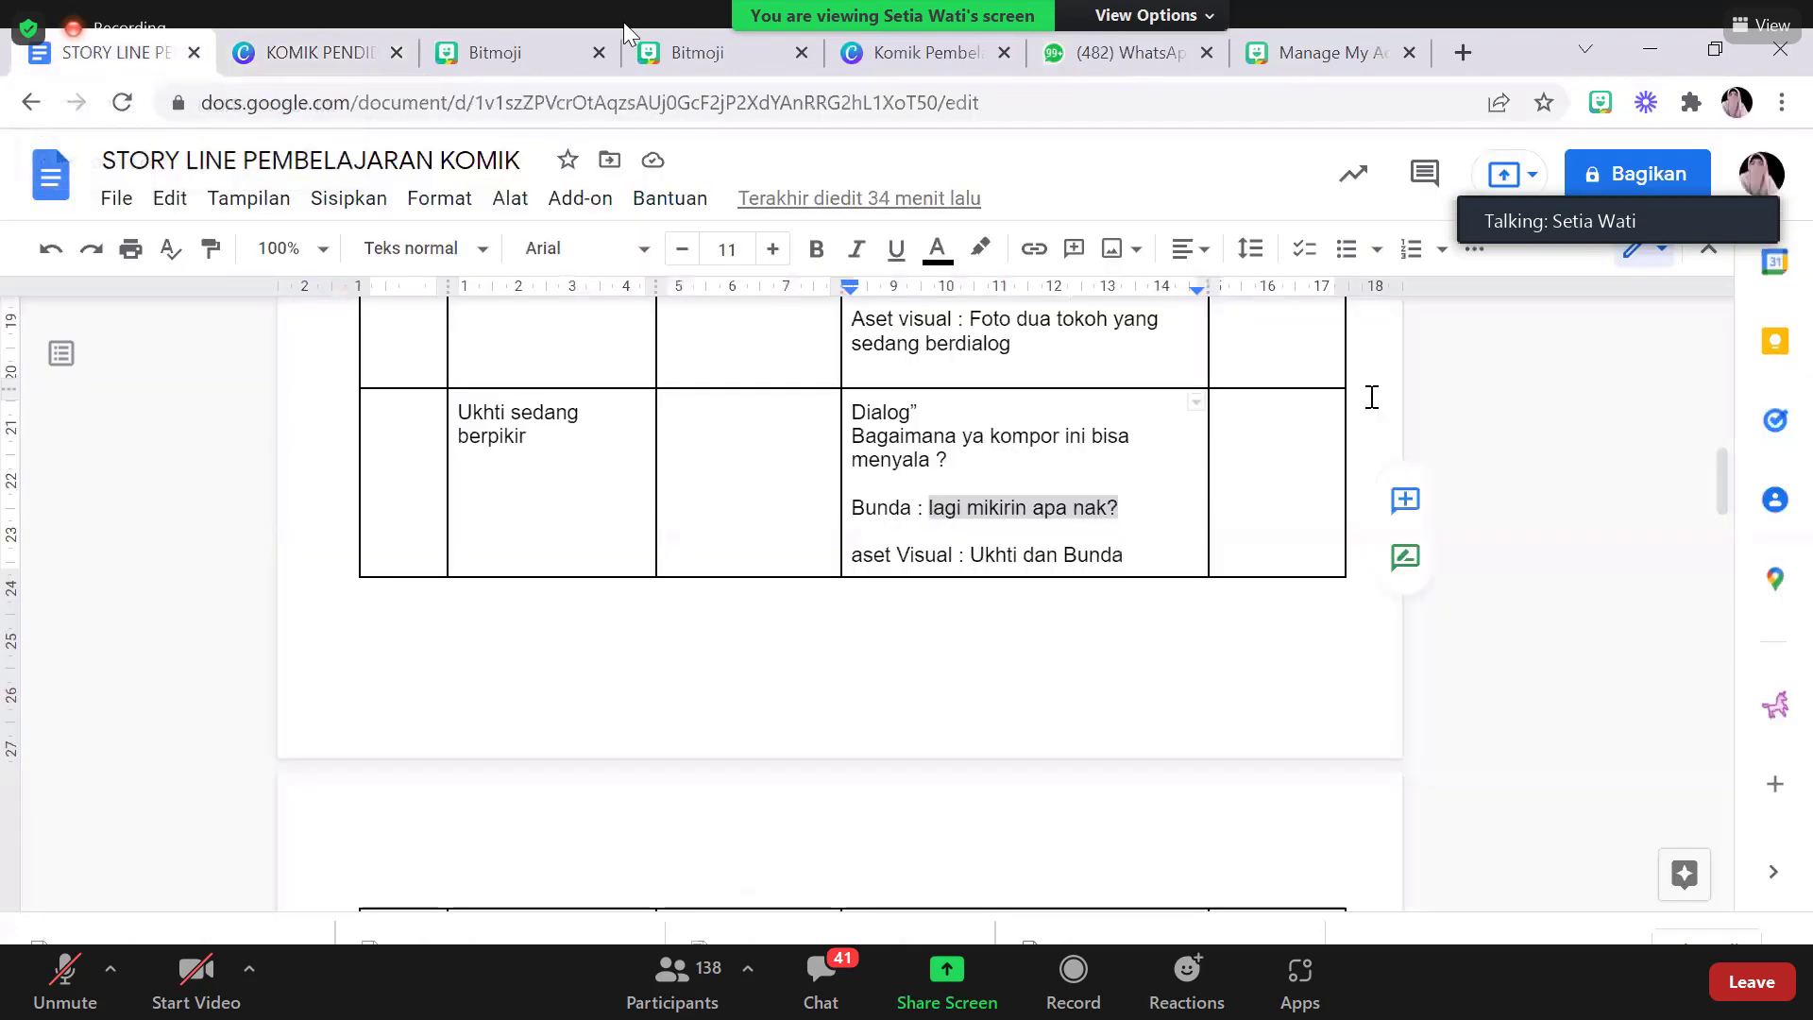
left_click_drag(1715, 491, 1715, 552)
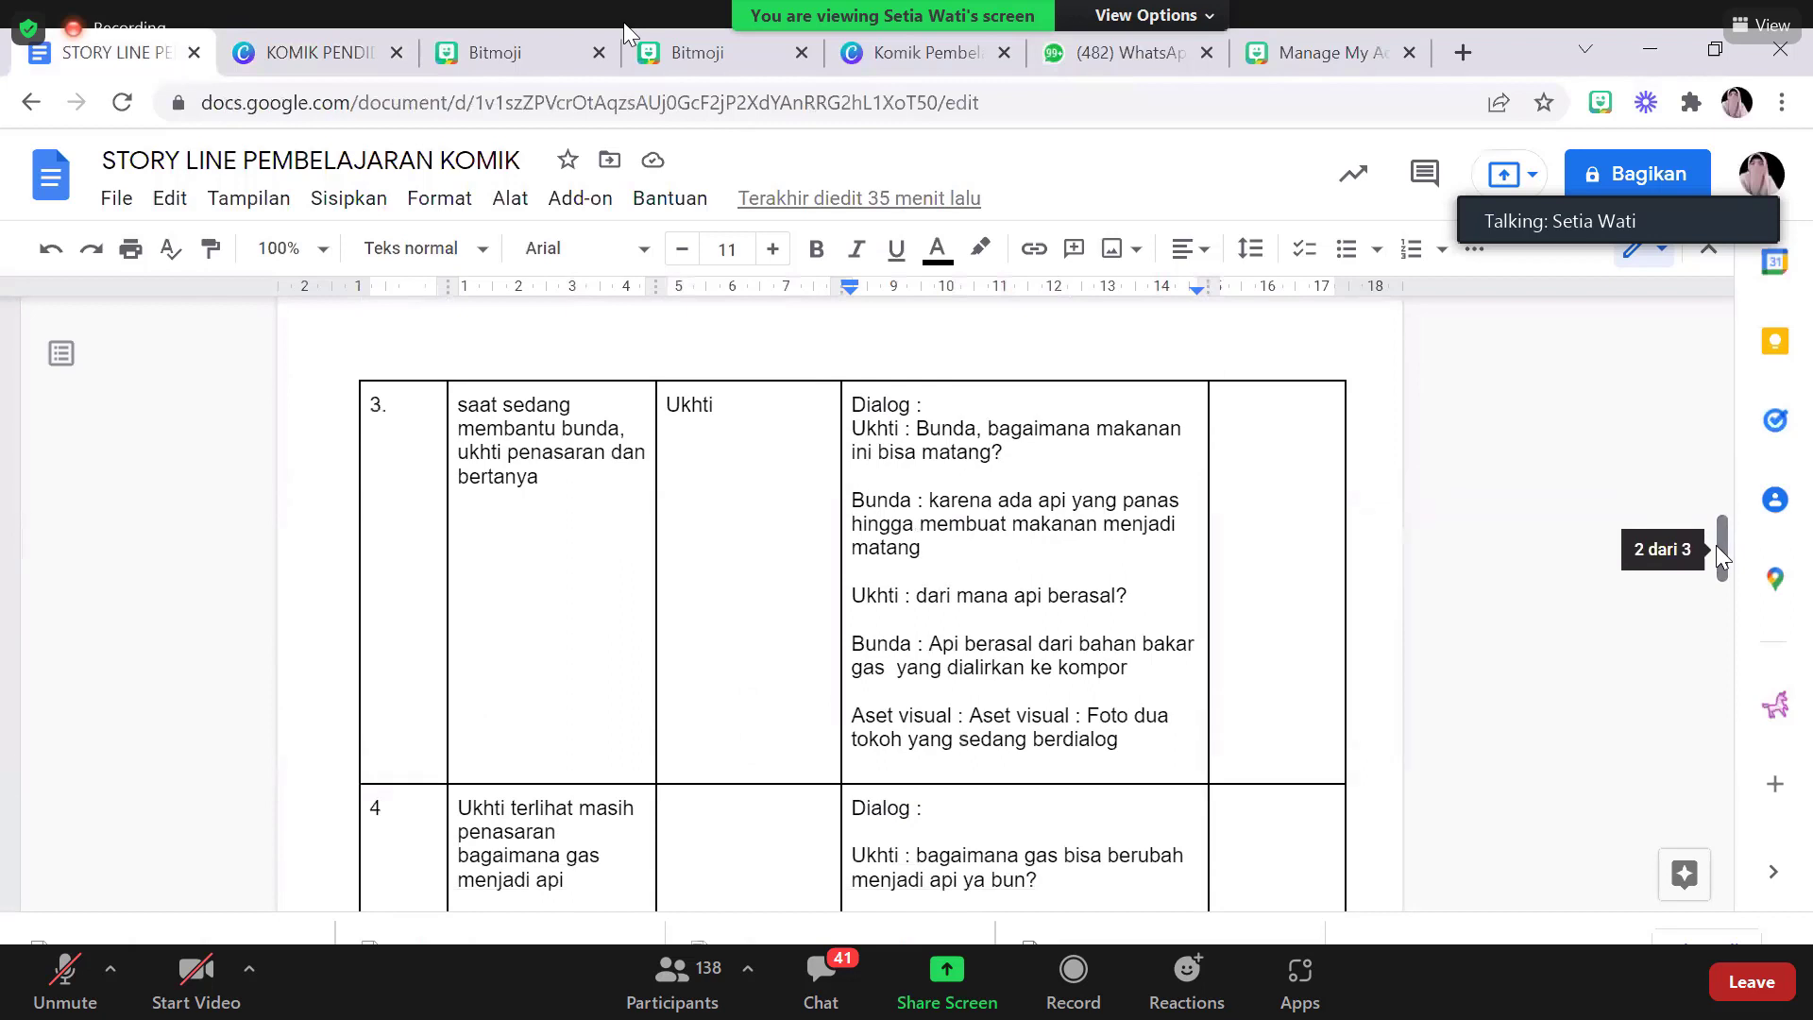
left_click_drag(1715, 542, 1718, 582)
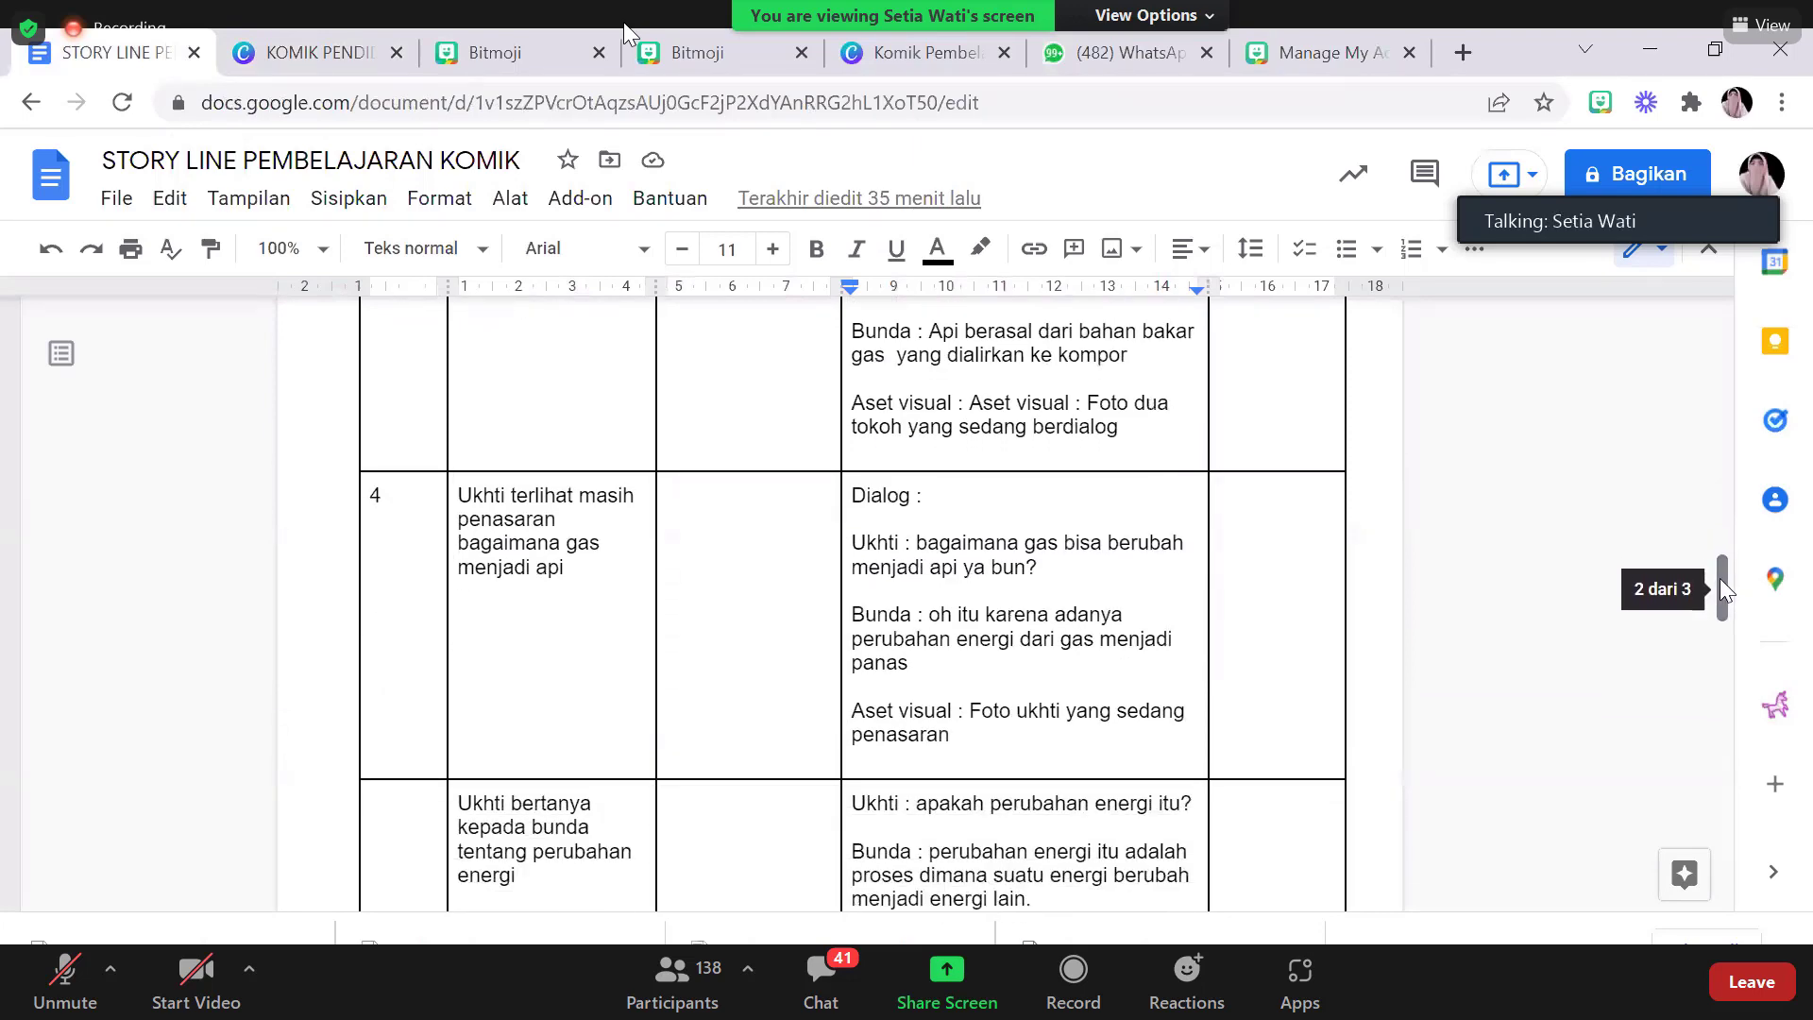
left_click_drag(1719, 578, 1721, 623)
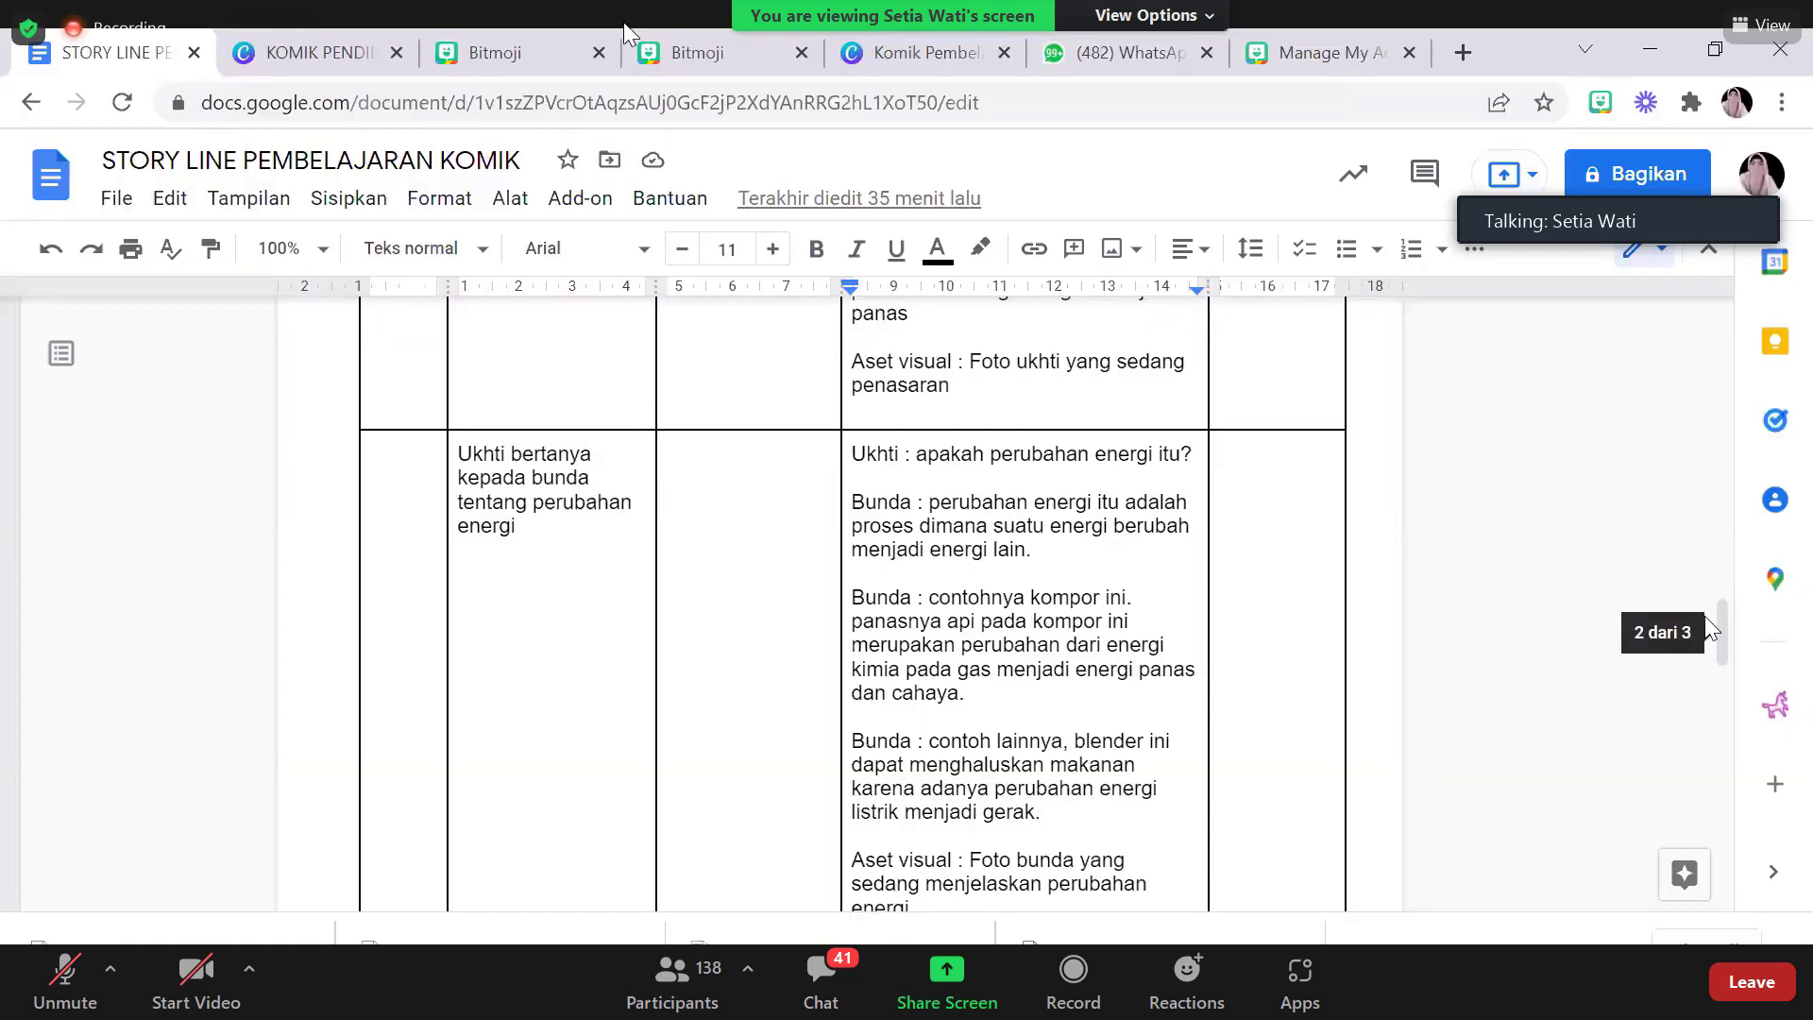
left_click_drag(1725, 631, 1719, 786)
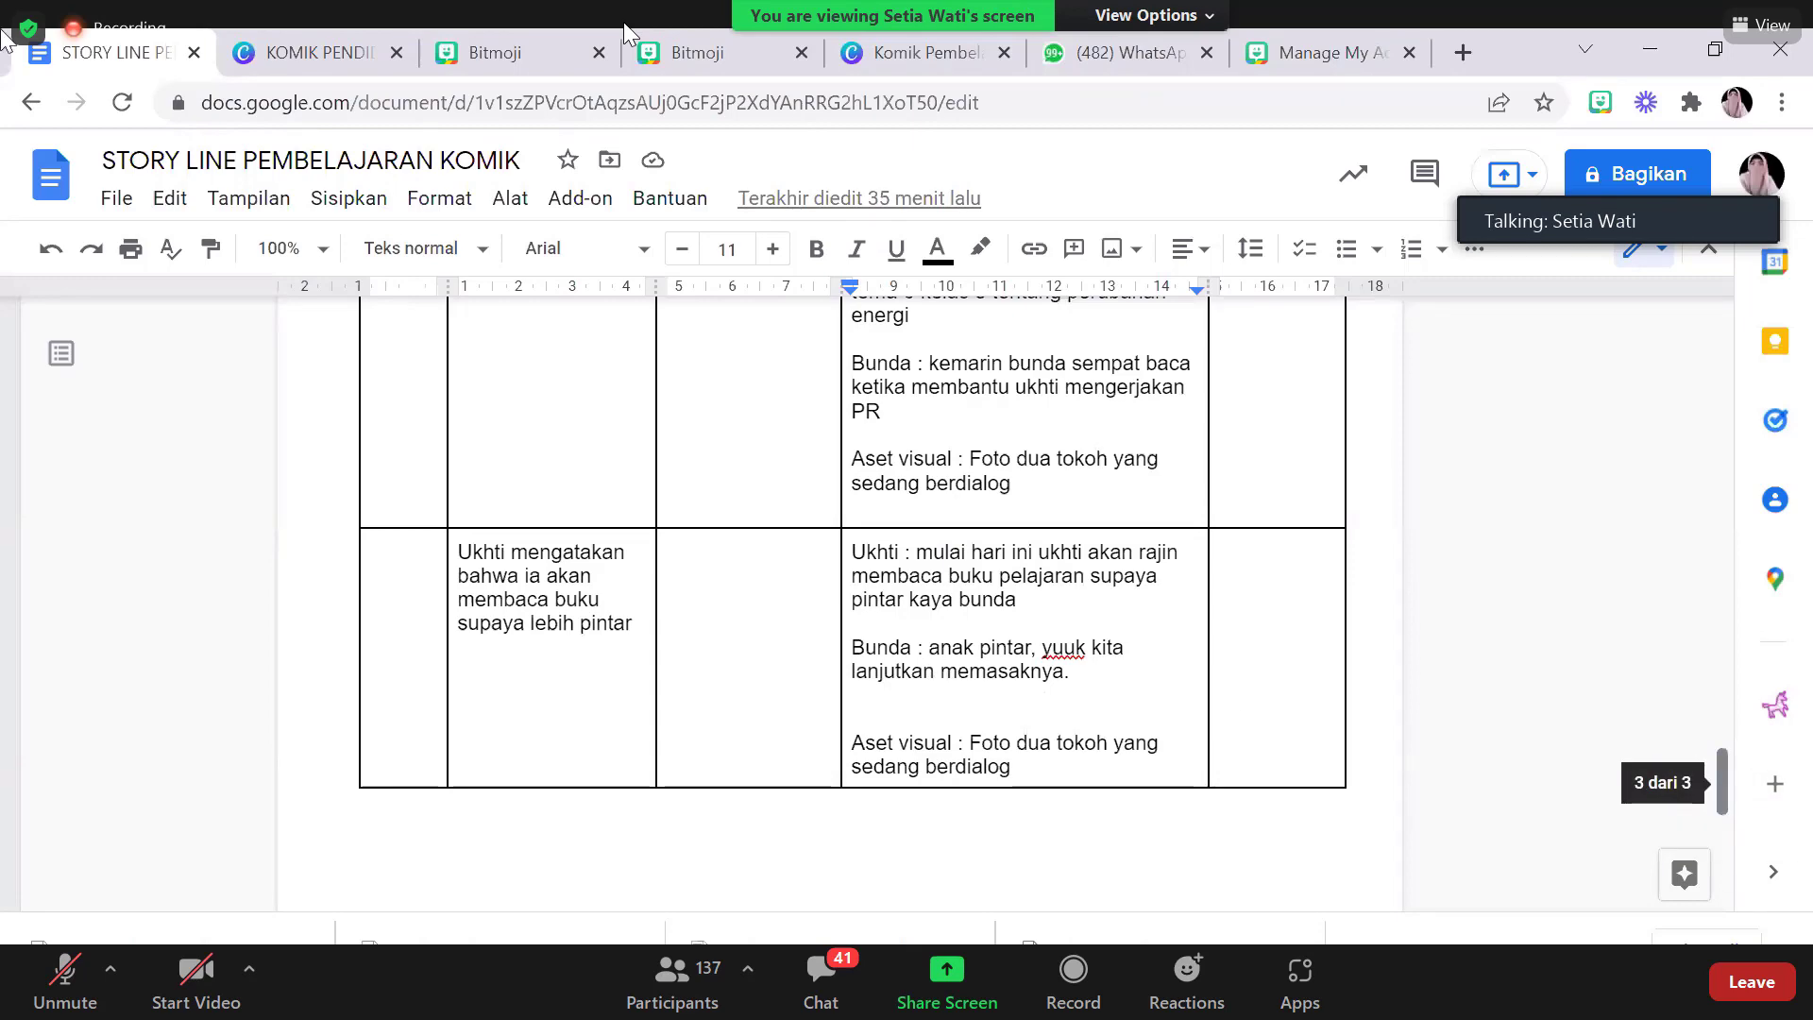
key("ctrl+Tab")
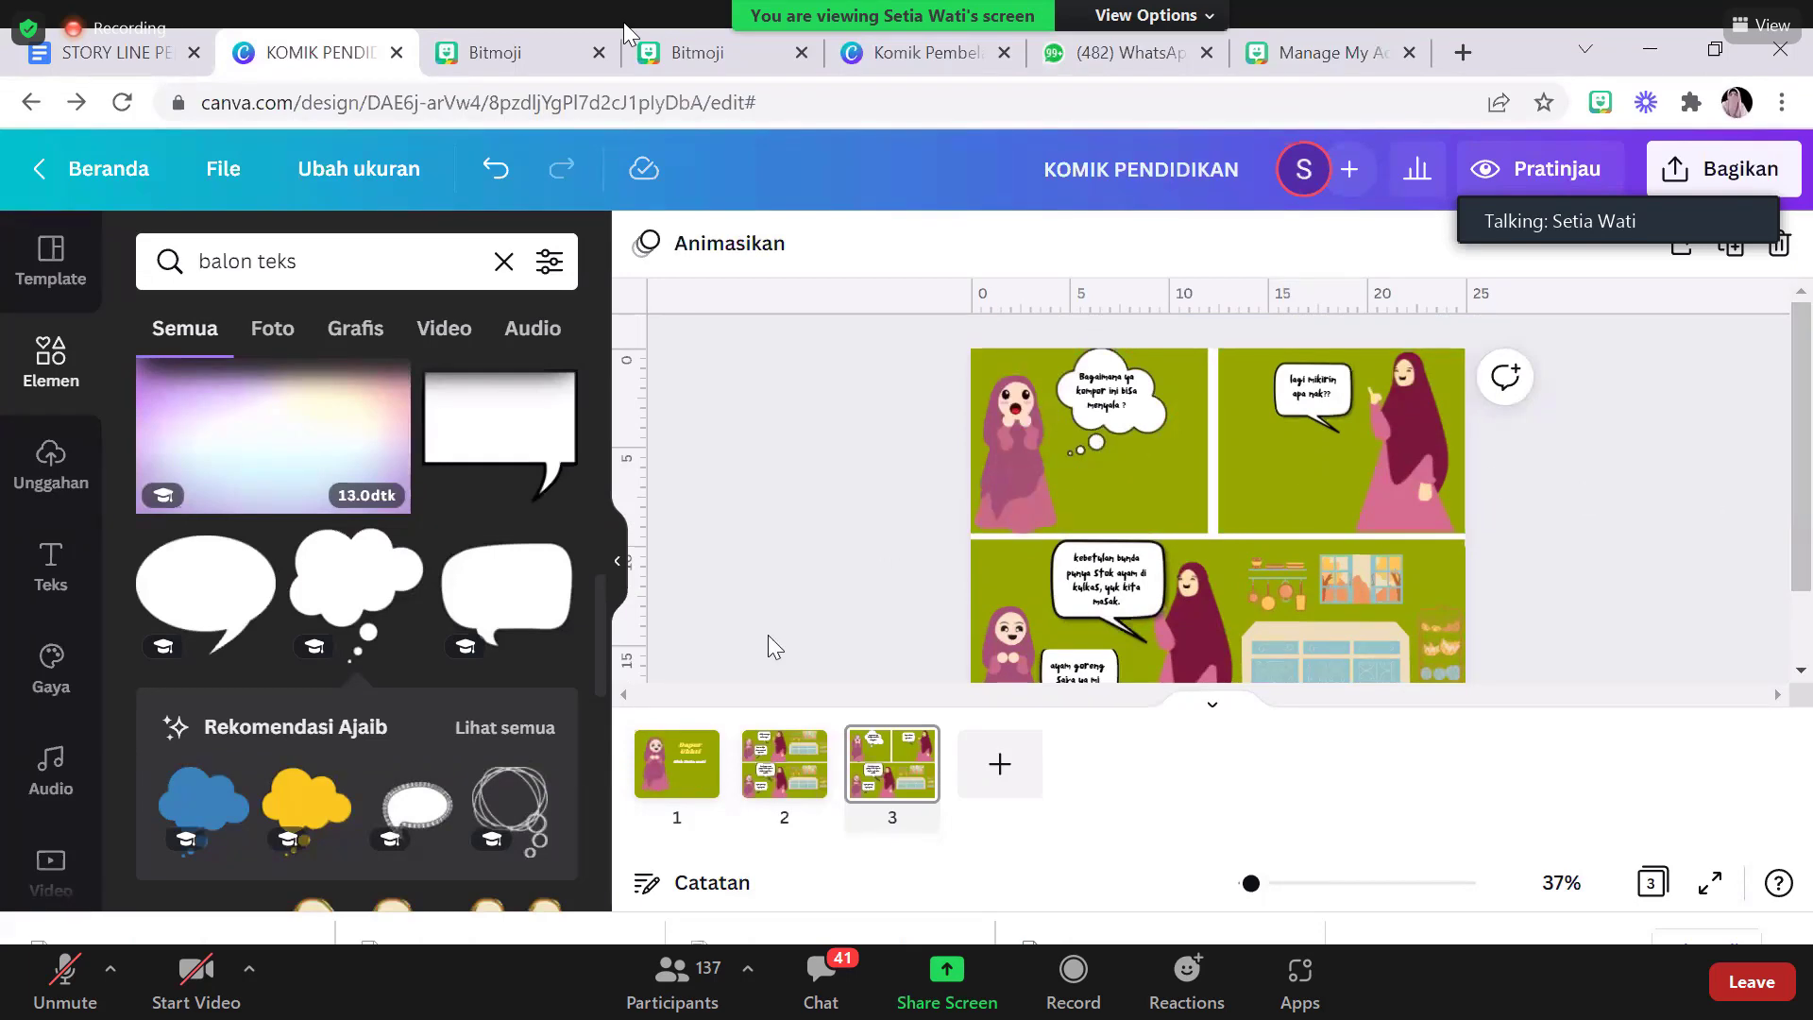
Clear the element search and browse the audio tracks, uploaded media and connected Google Drive folders
left_click(505, 262)
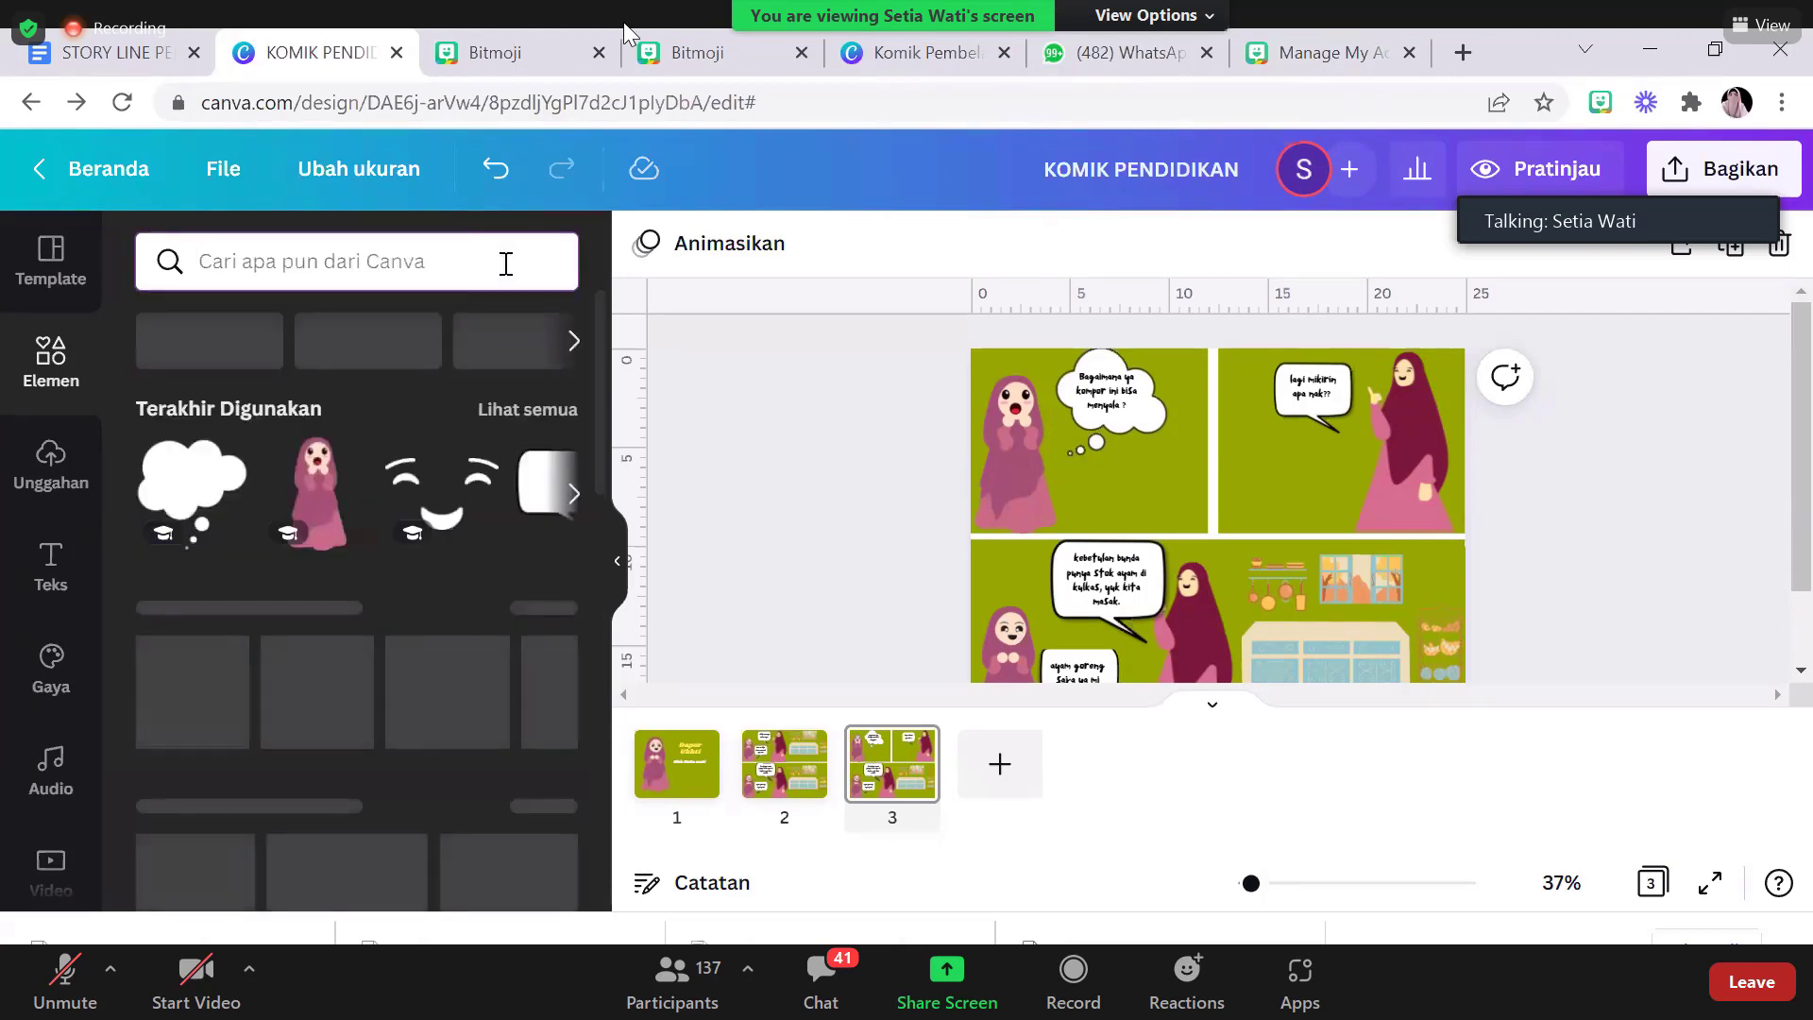
left_click(50, 776)
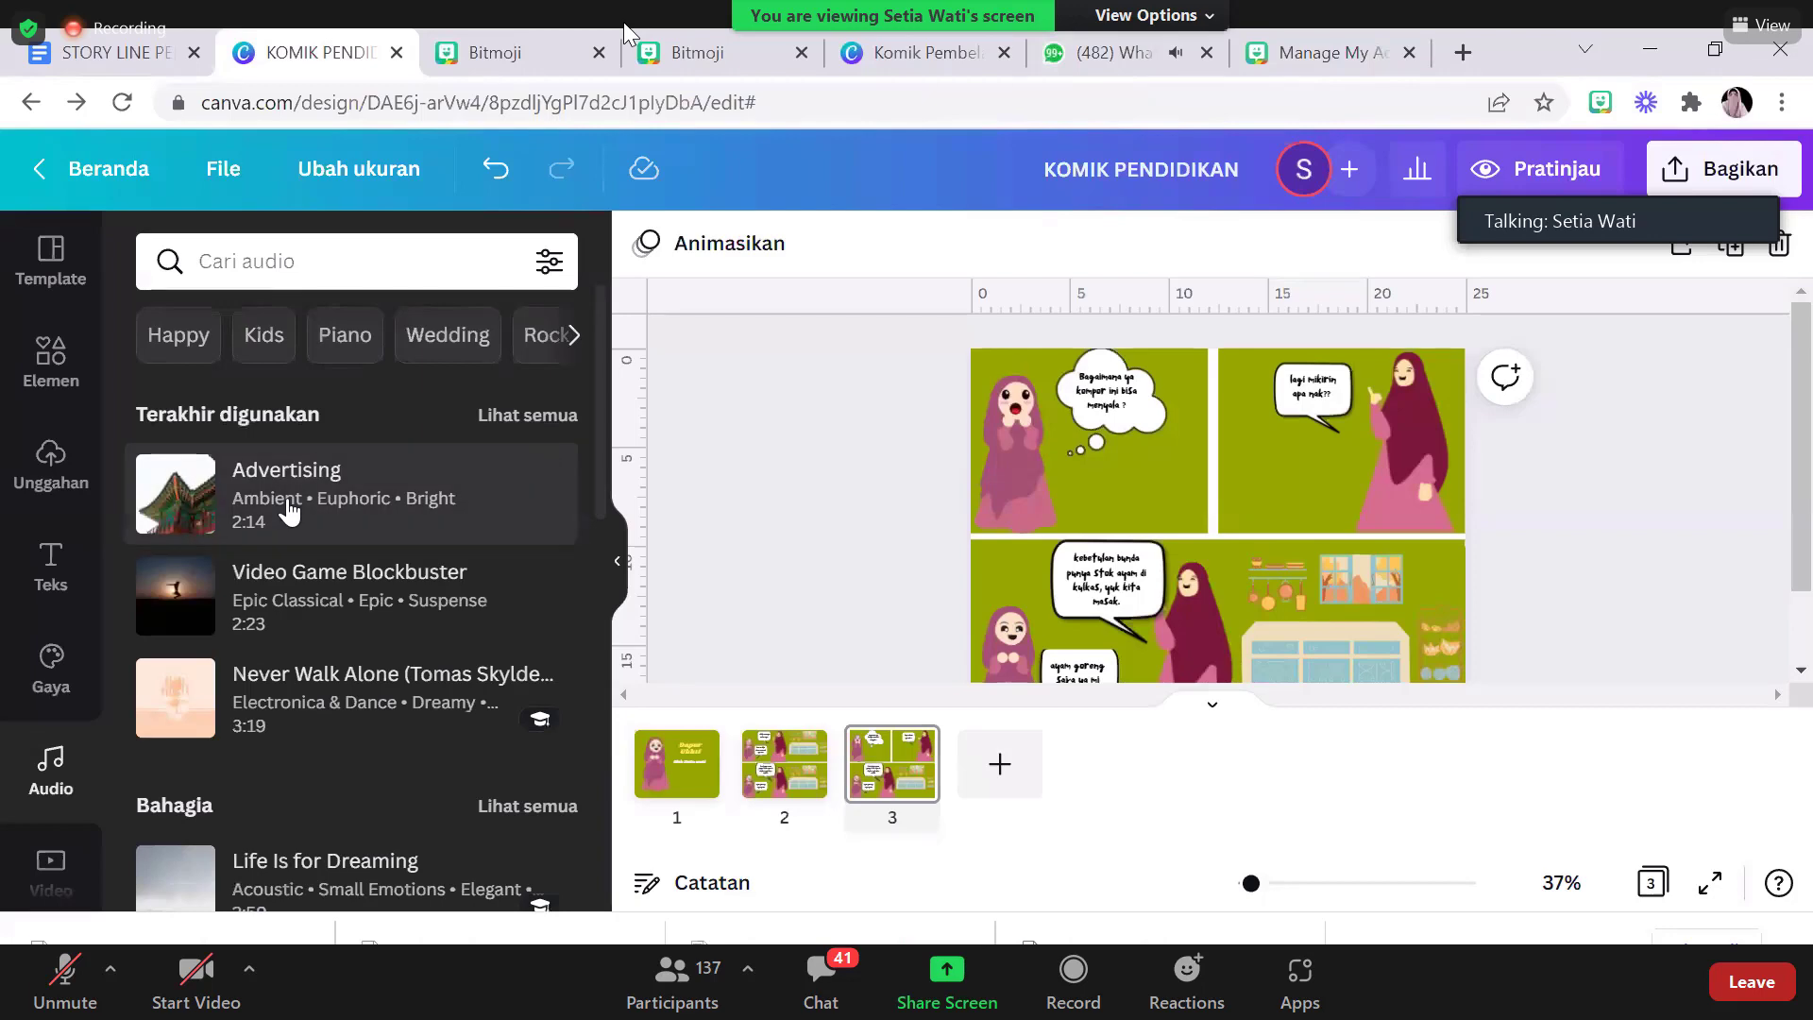
mouse_move(289, 511)
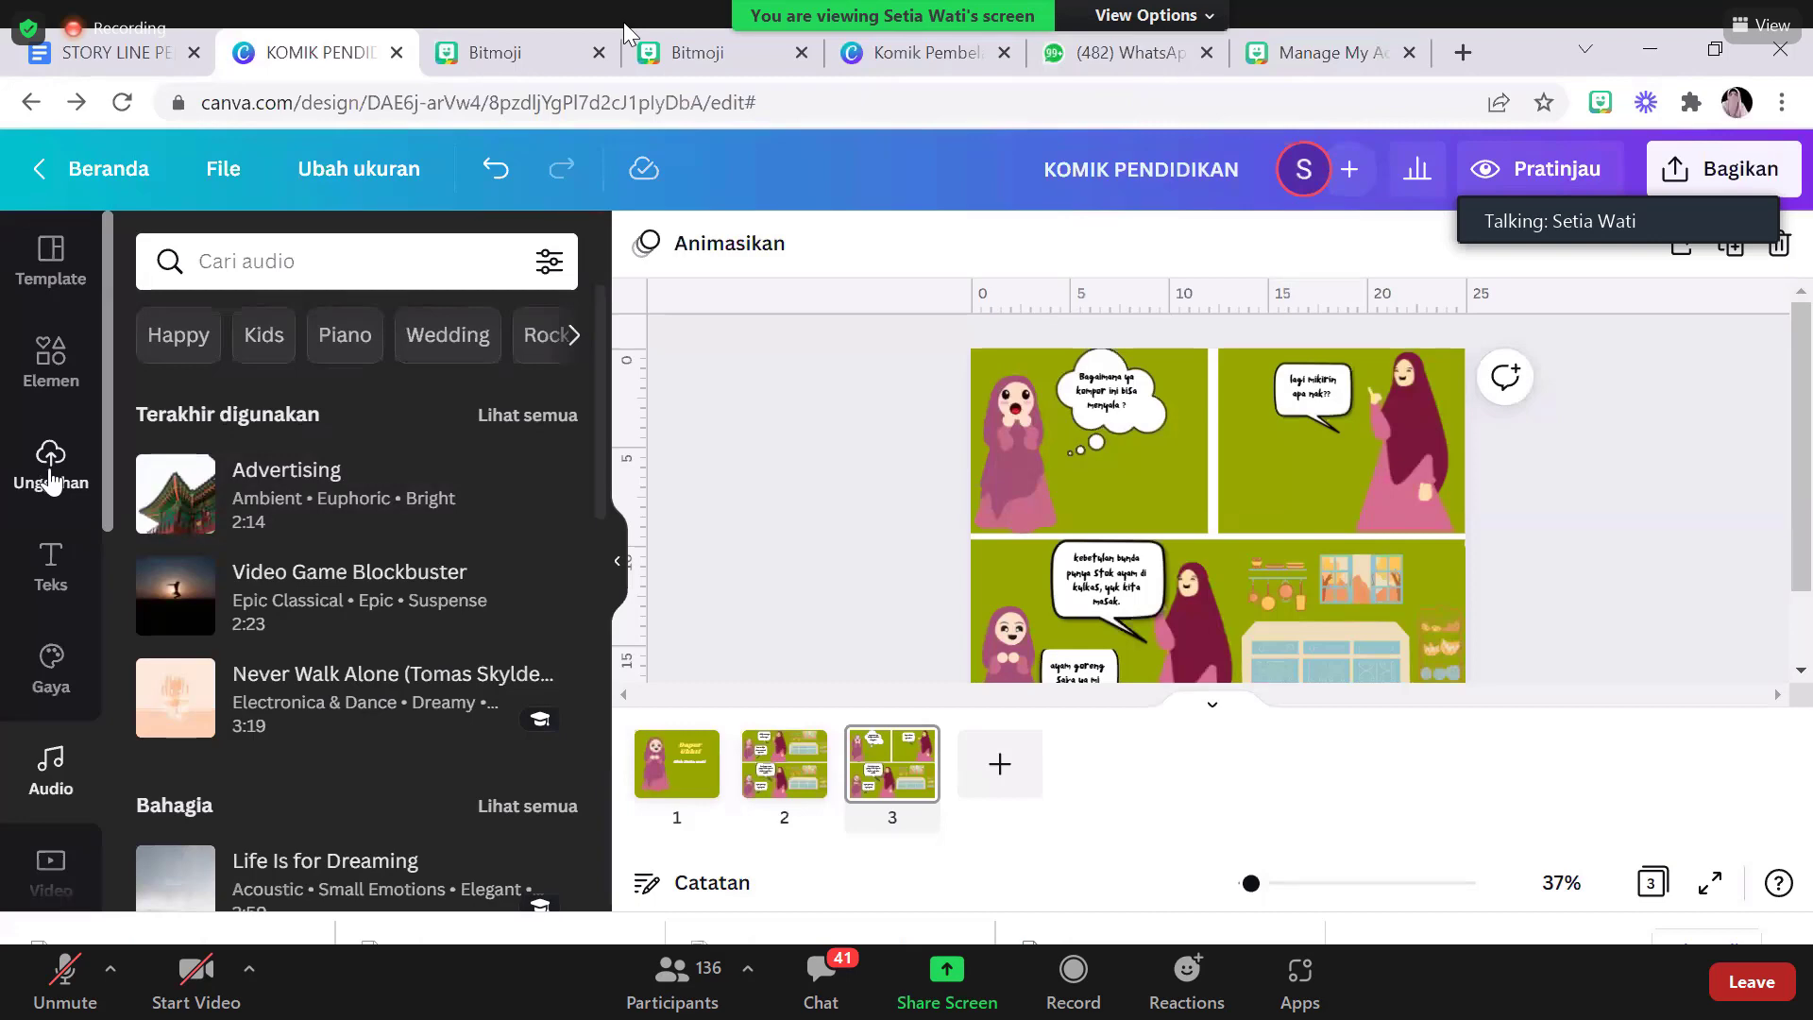
left_click(52, 482)
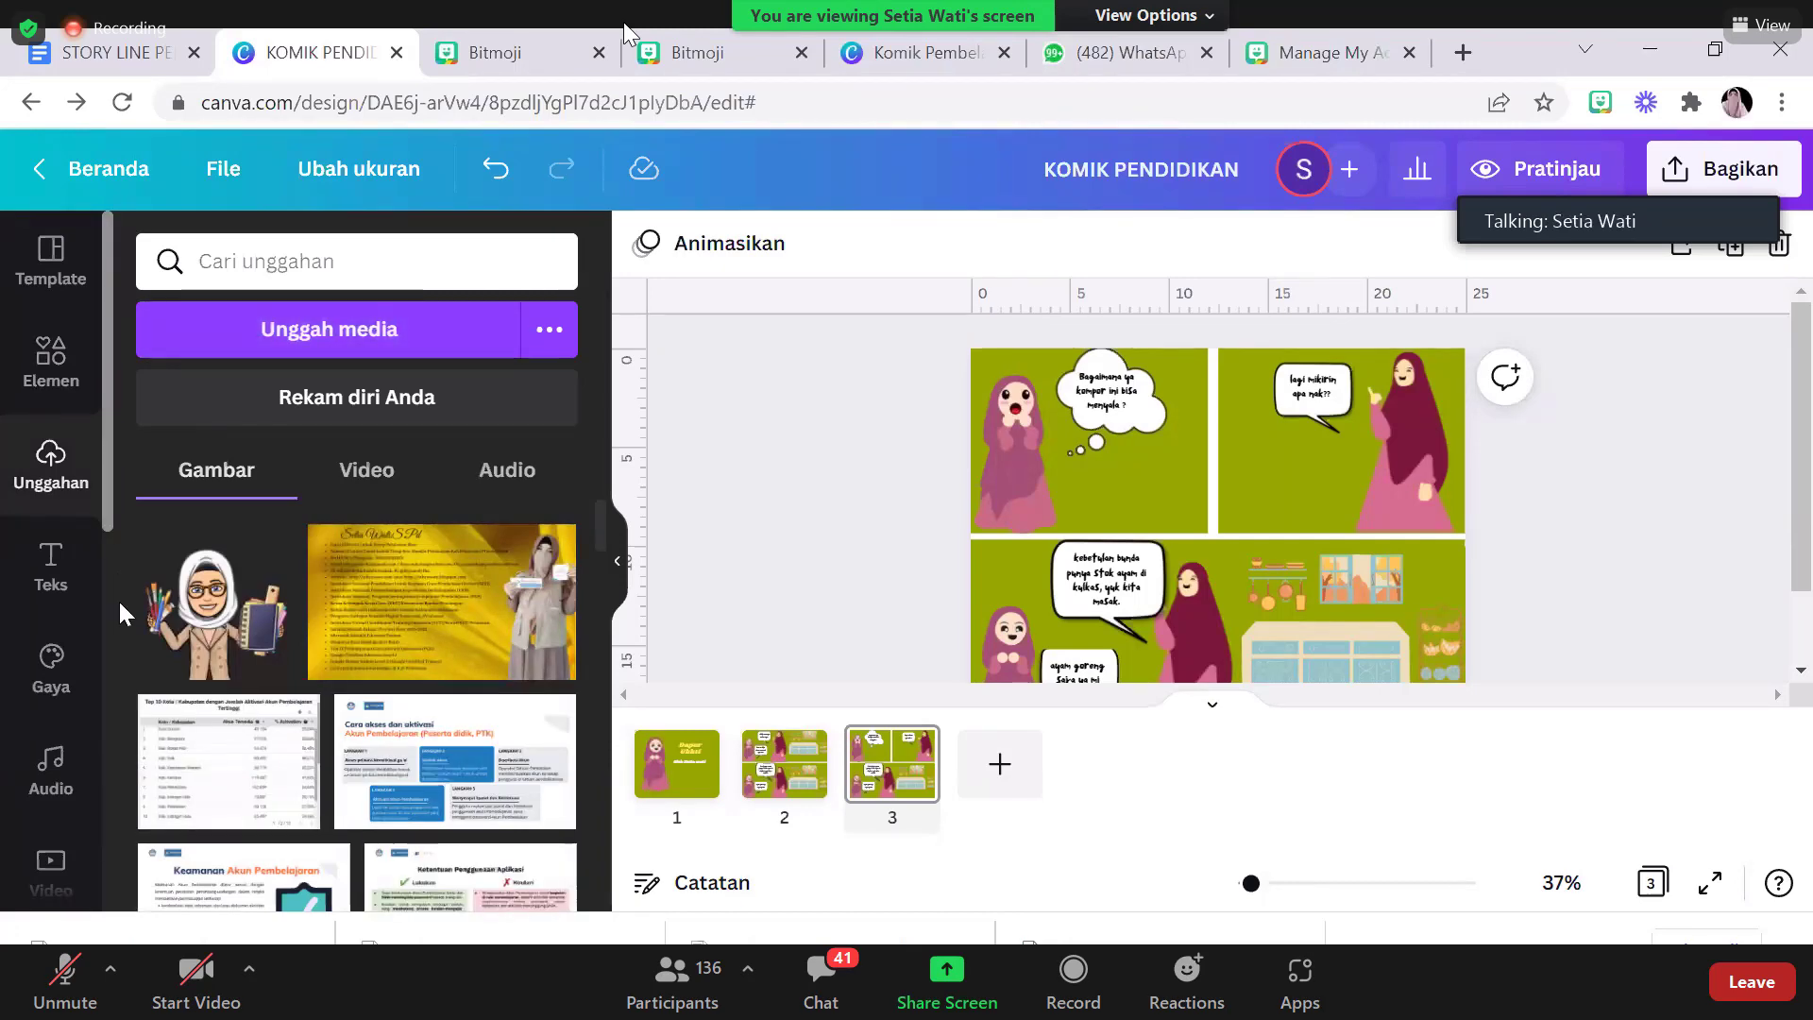
scroll(115, 614, "down", 5)
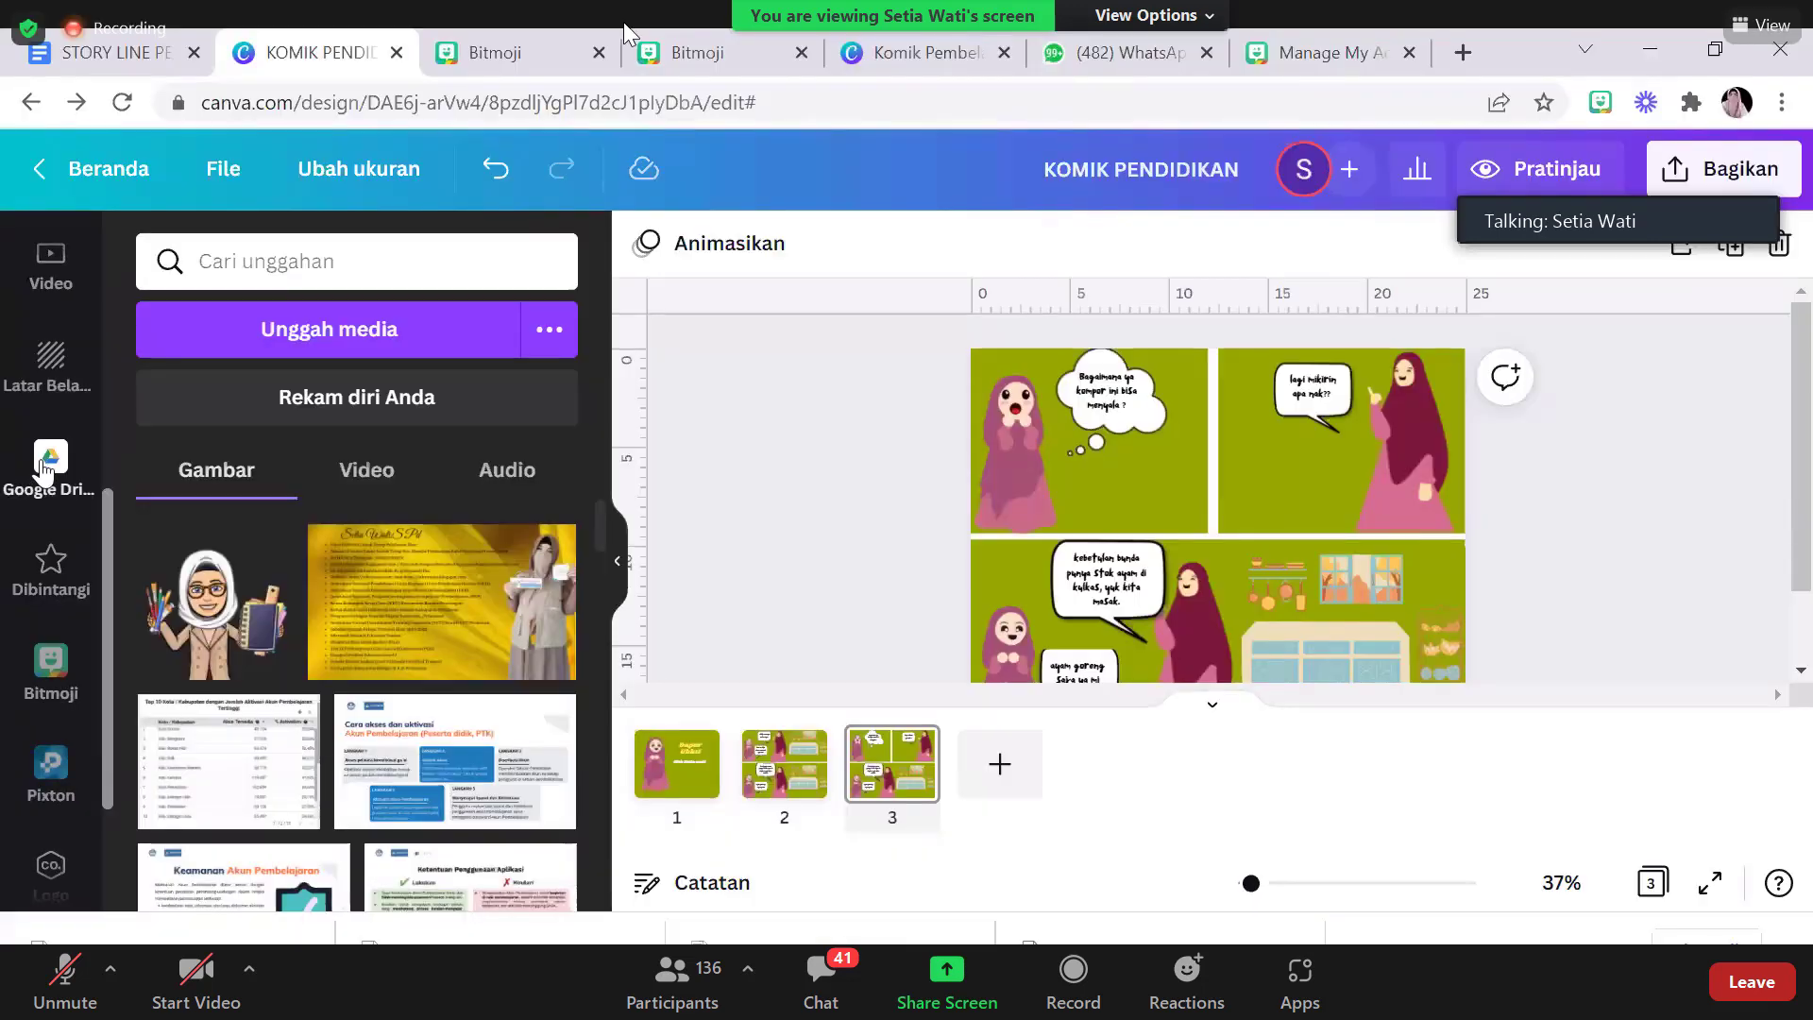
left_click(47, 464)
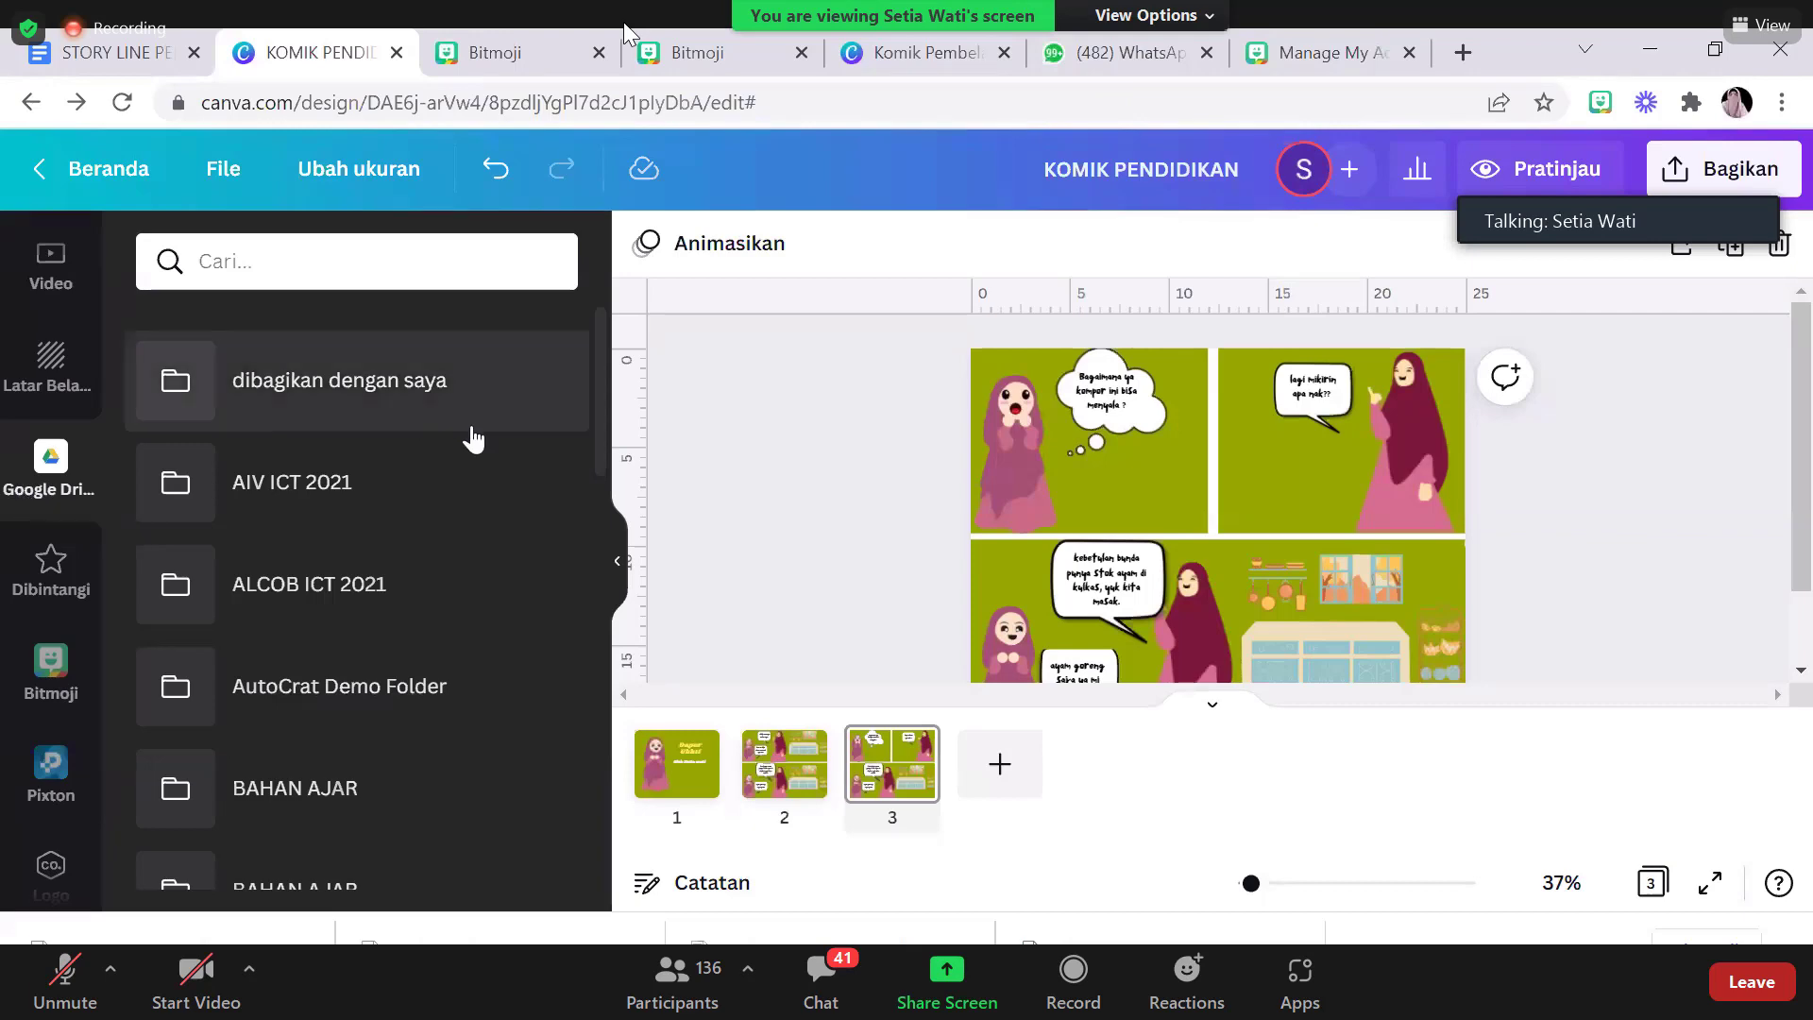
scroll(597, 512, "down", 1)
left_click_drag(597, 513, 601, 368)
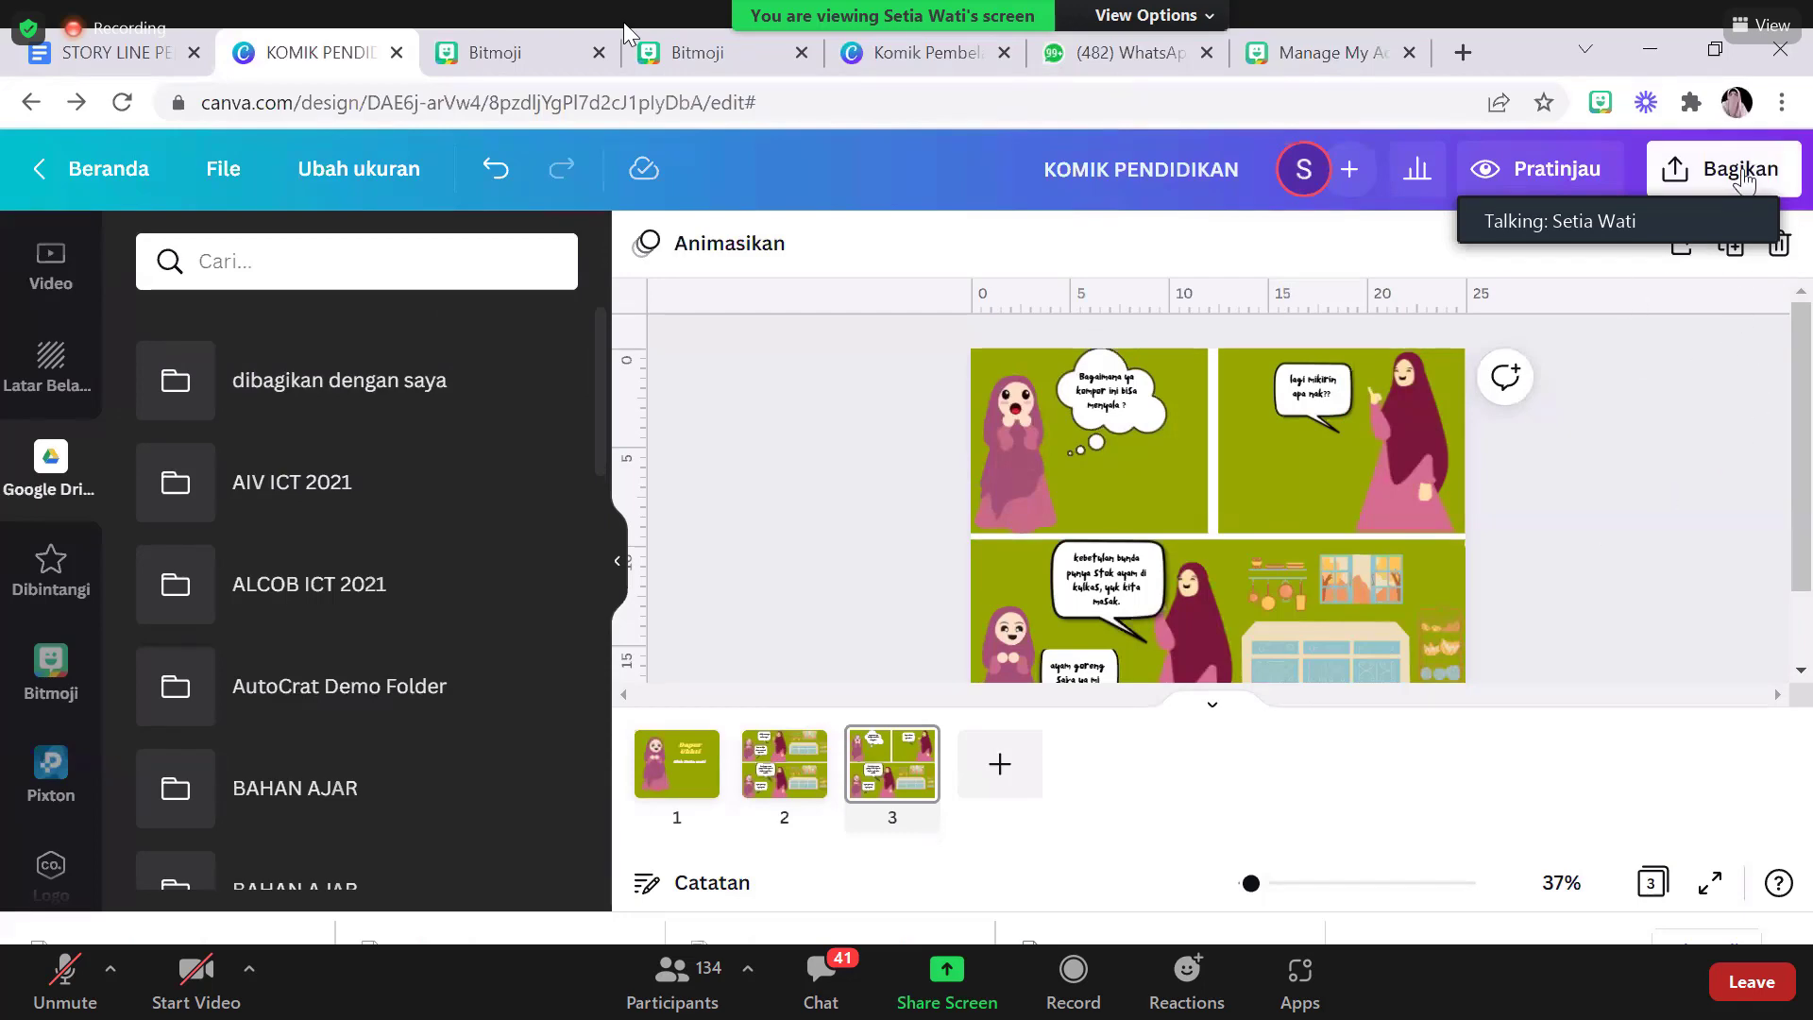
Examine the design's sharing options, including the link access and Google Classroom choices, and close them
left_click(1710, 189)
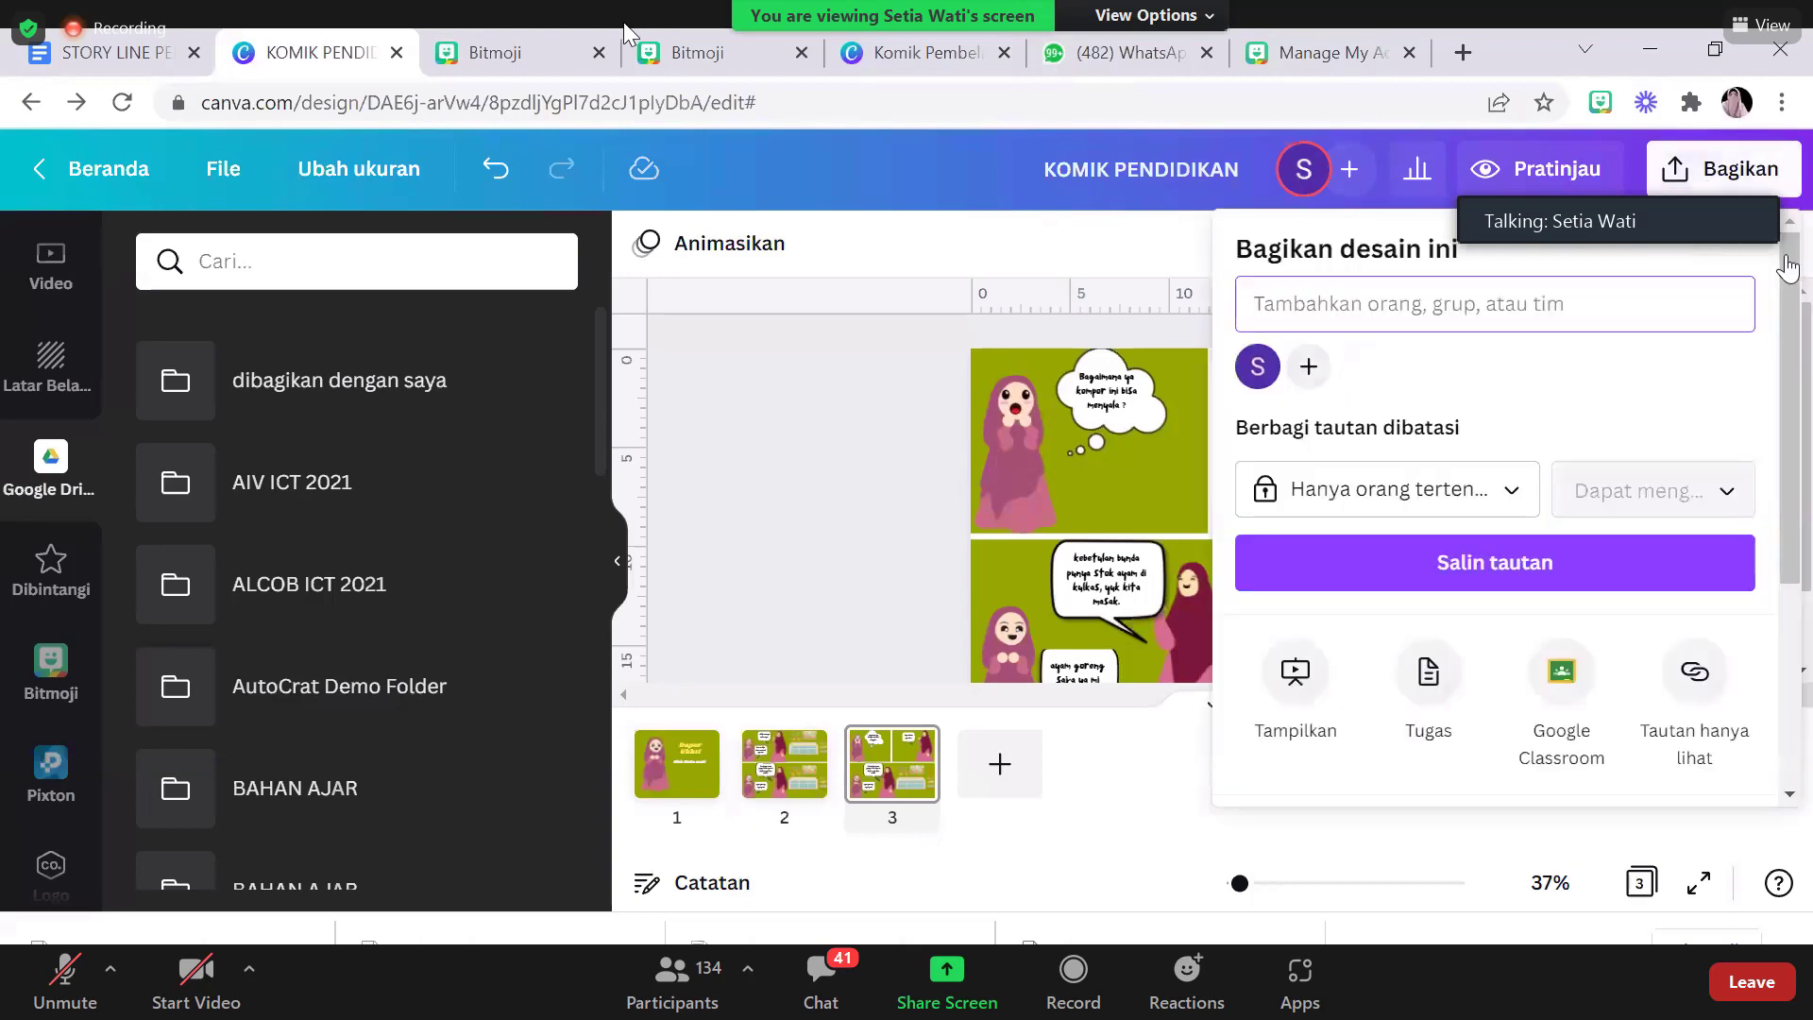
scroll(1801, 375, "down", 3)
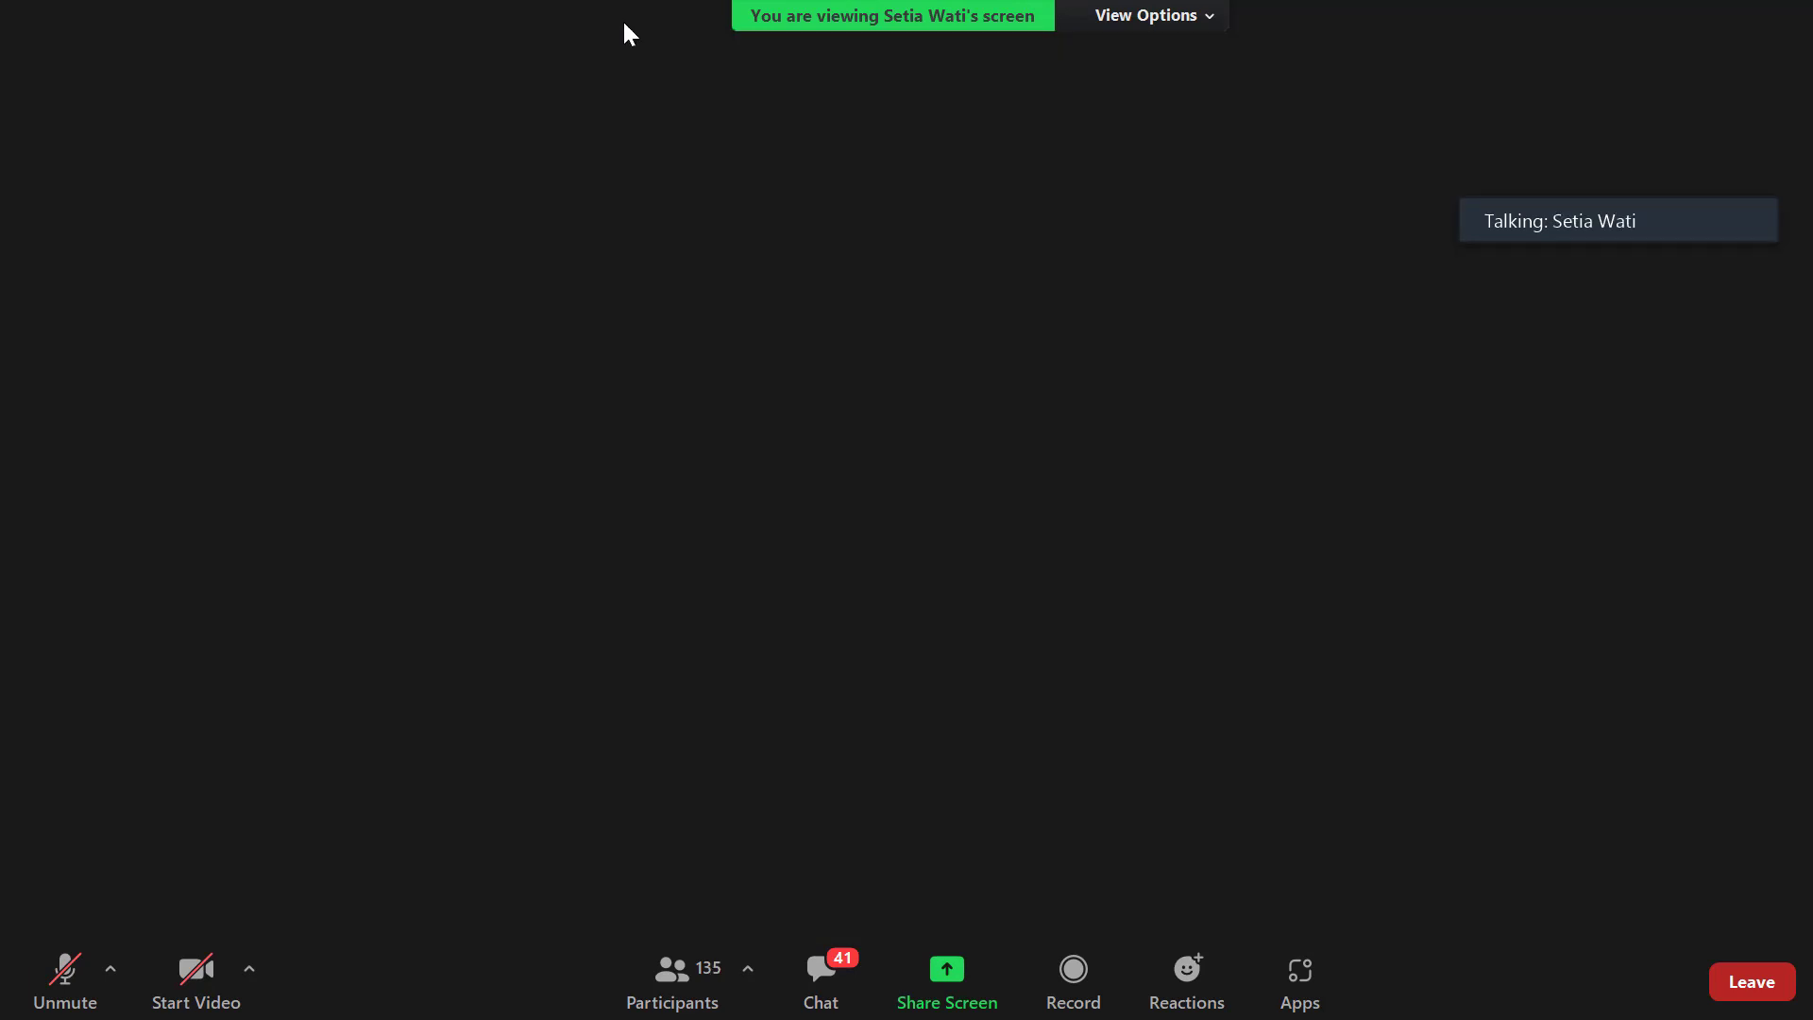
left_click(974, 536)
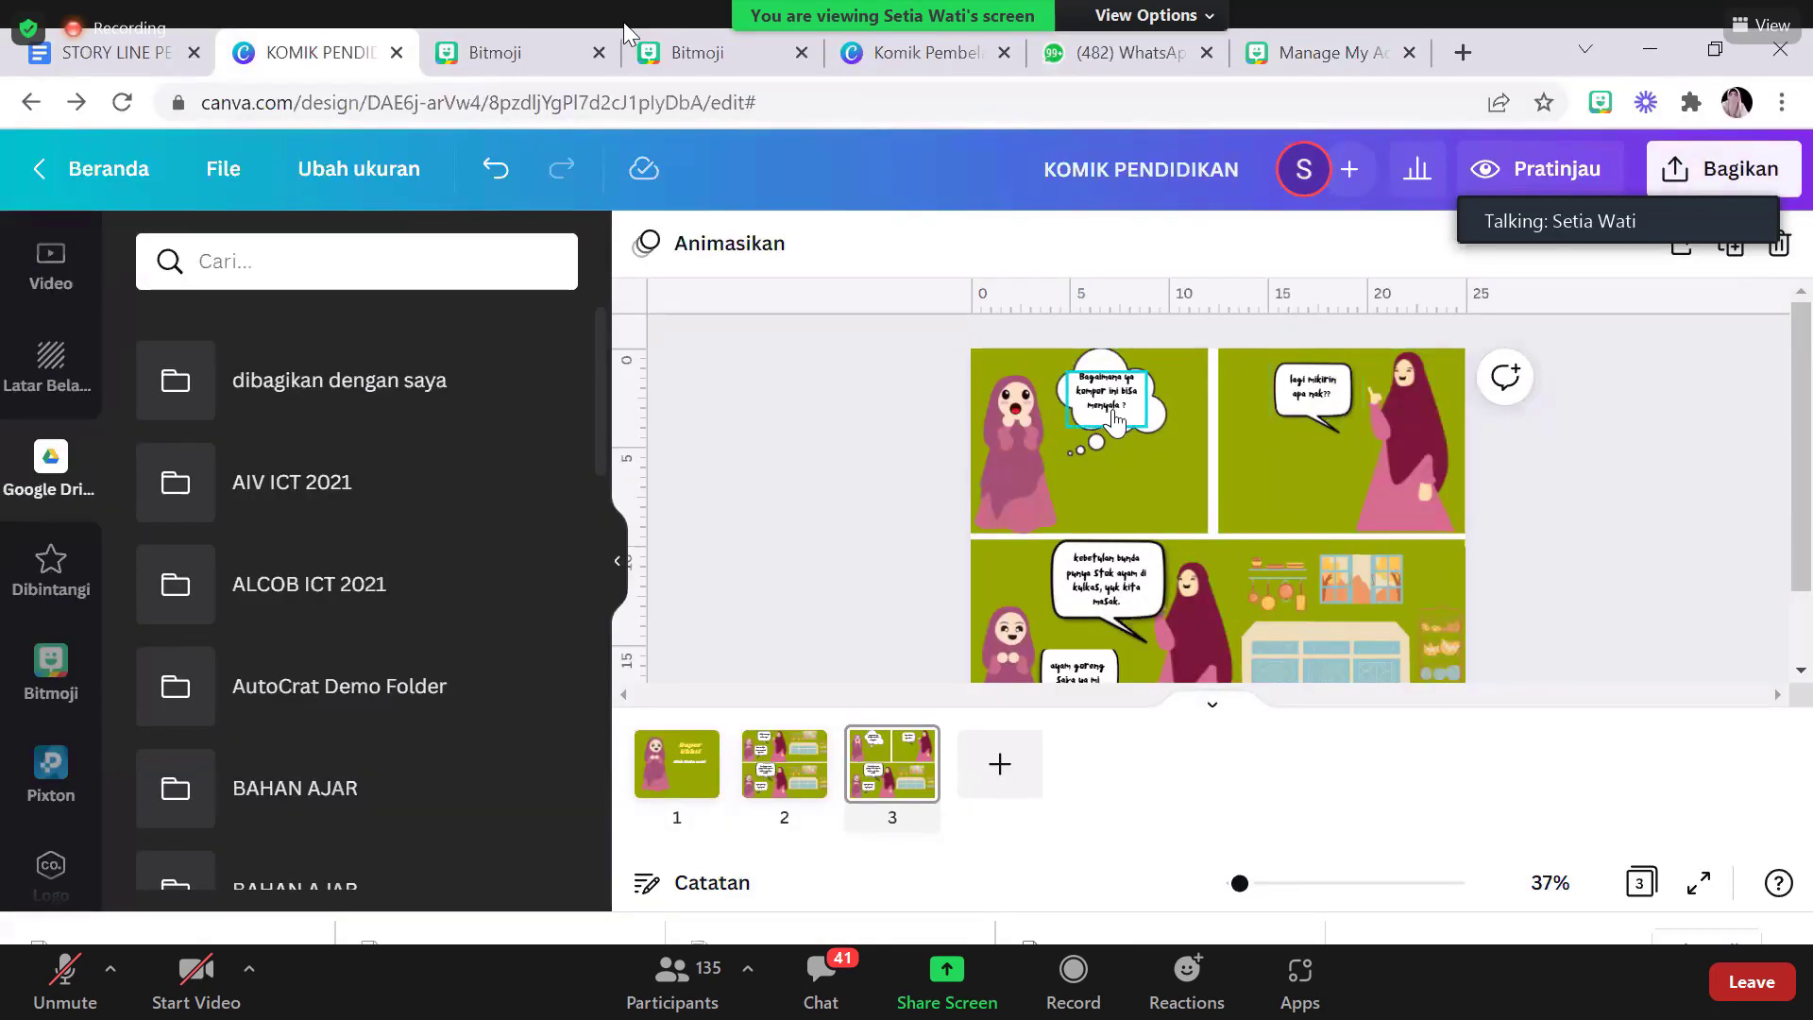
Select the question text in the girl's thought balloon and copy the sharing link of the Google Docs story line
left_click(1114, 416)
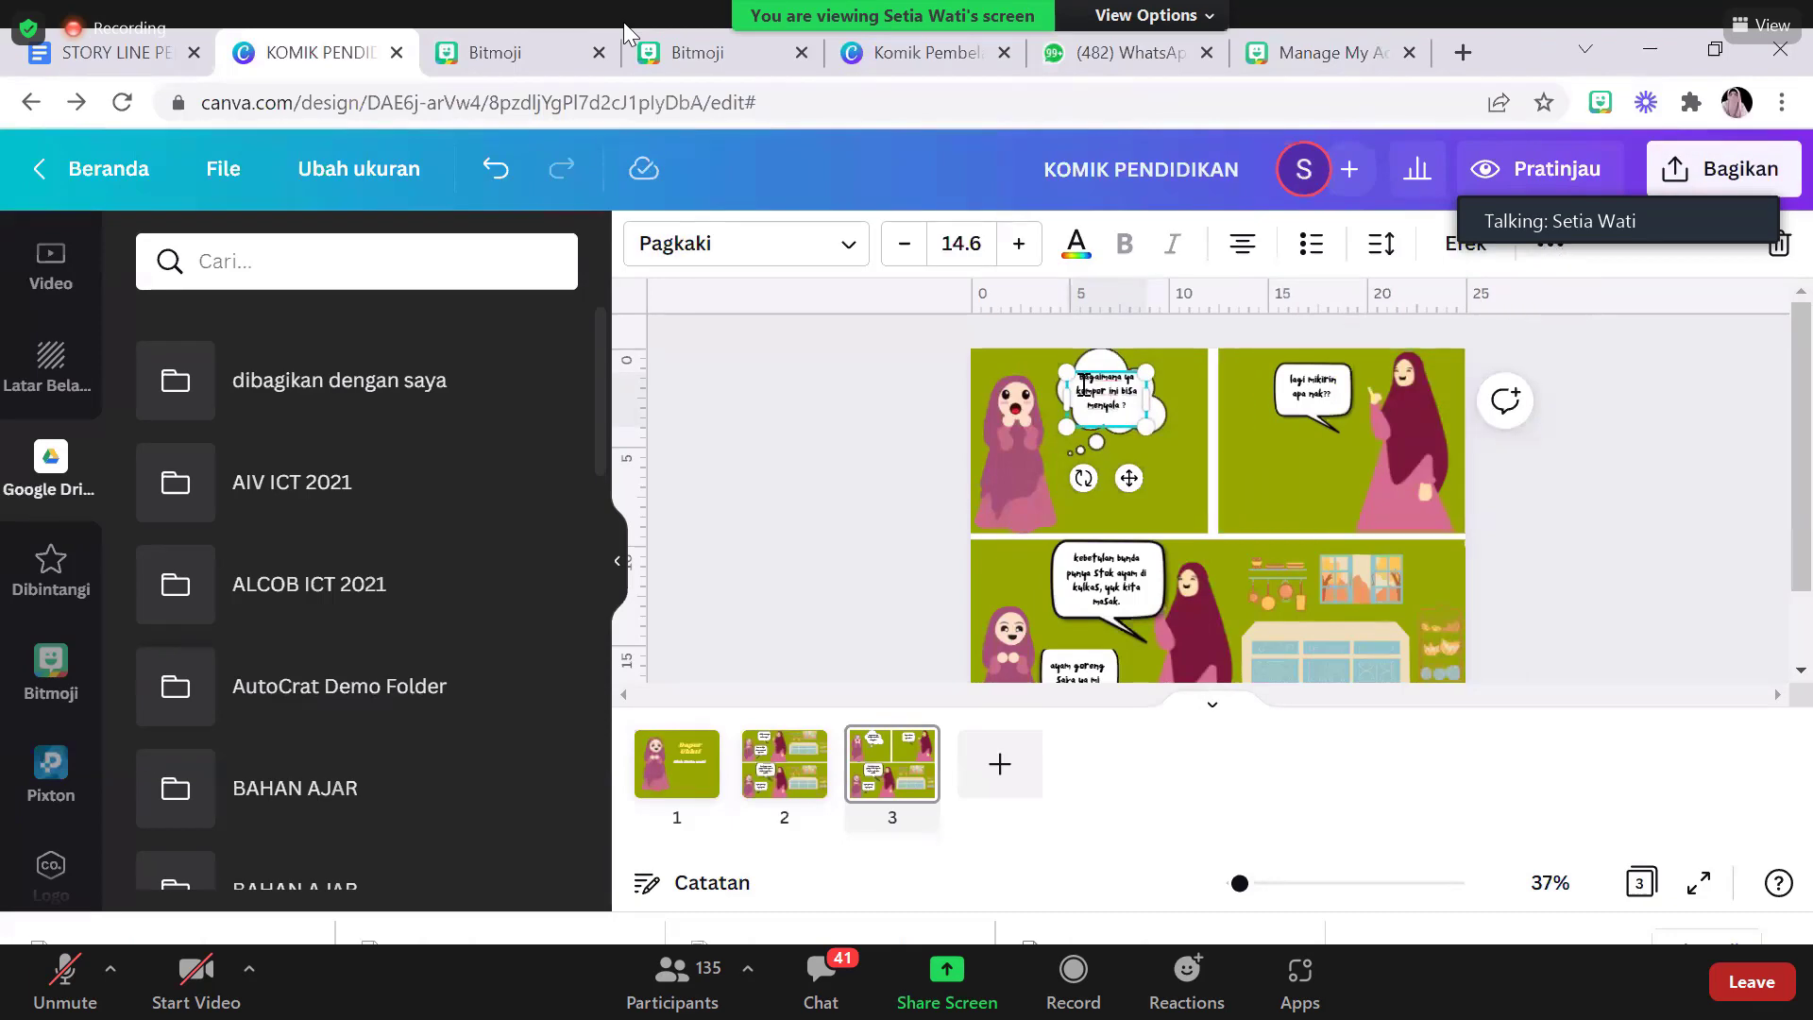
left_click_drag(1082, 381, 1135, 408)
left_click(1550, 244)
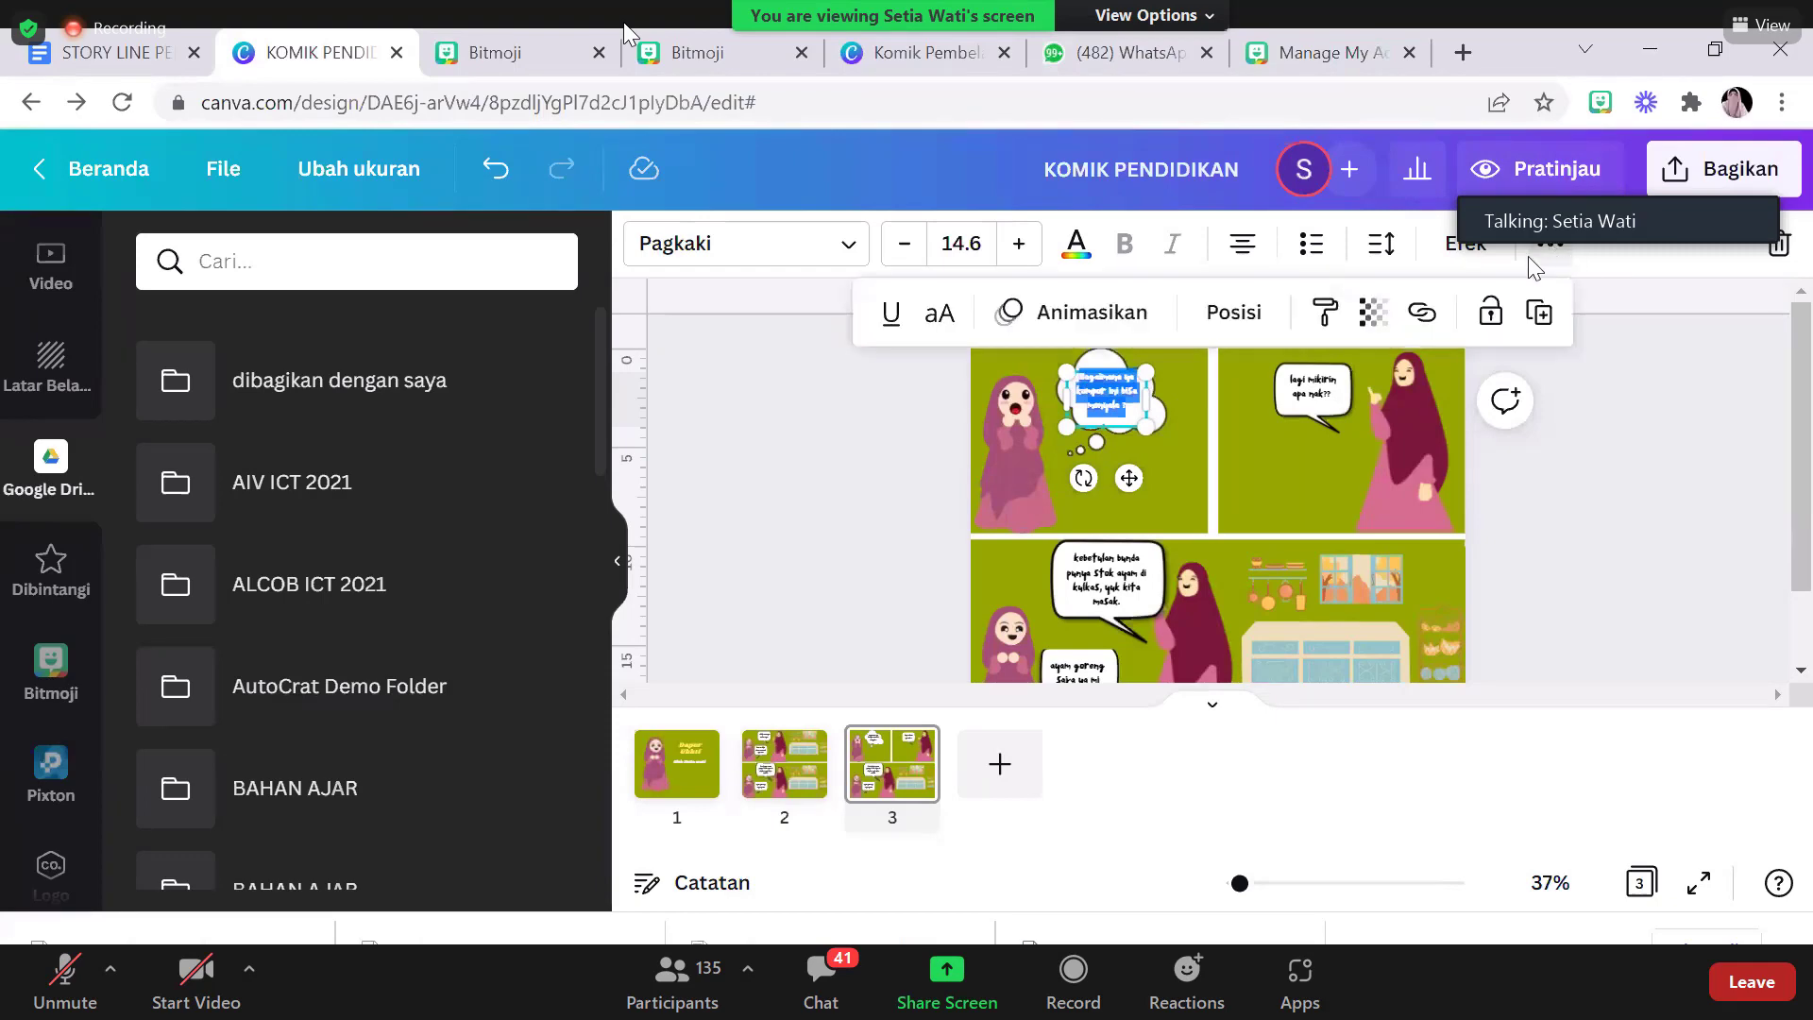
left_click(128, 49)
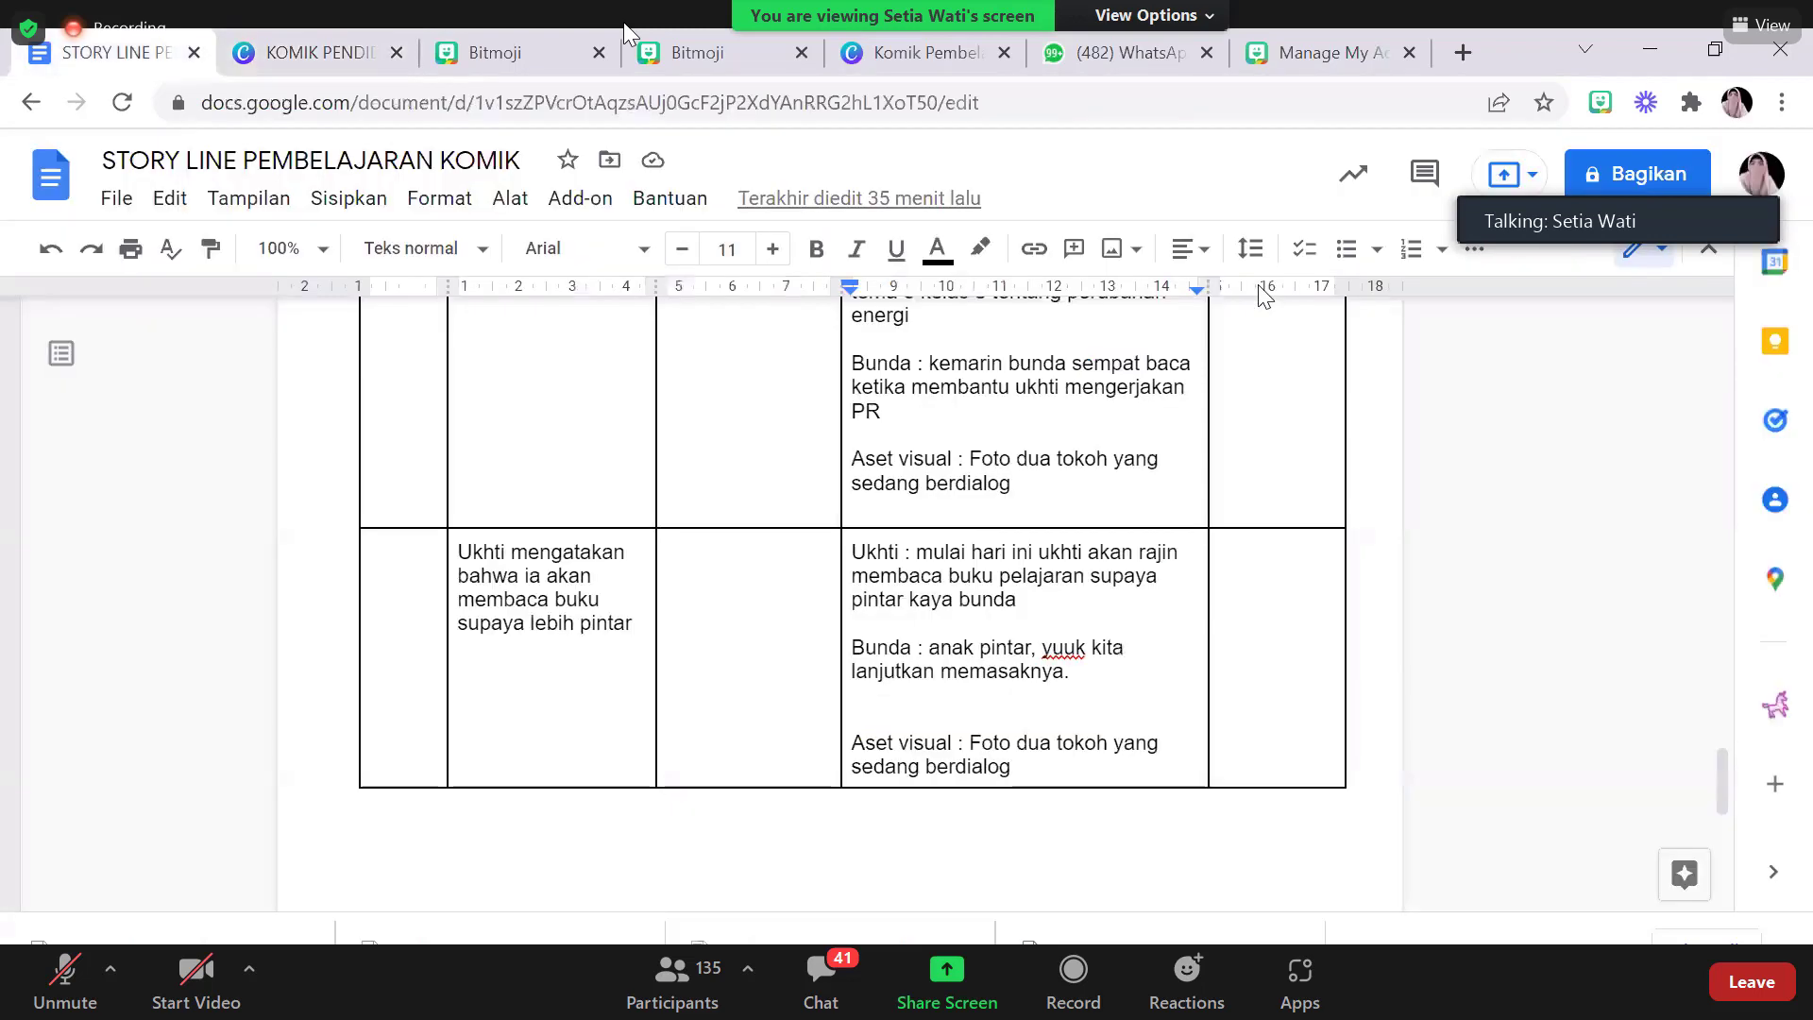
left_click(1657, 179)
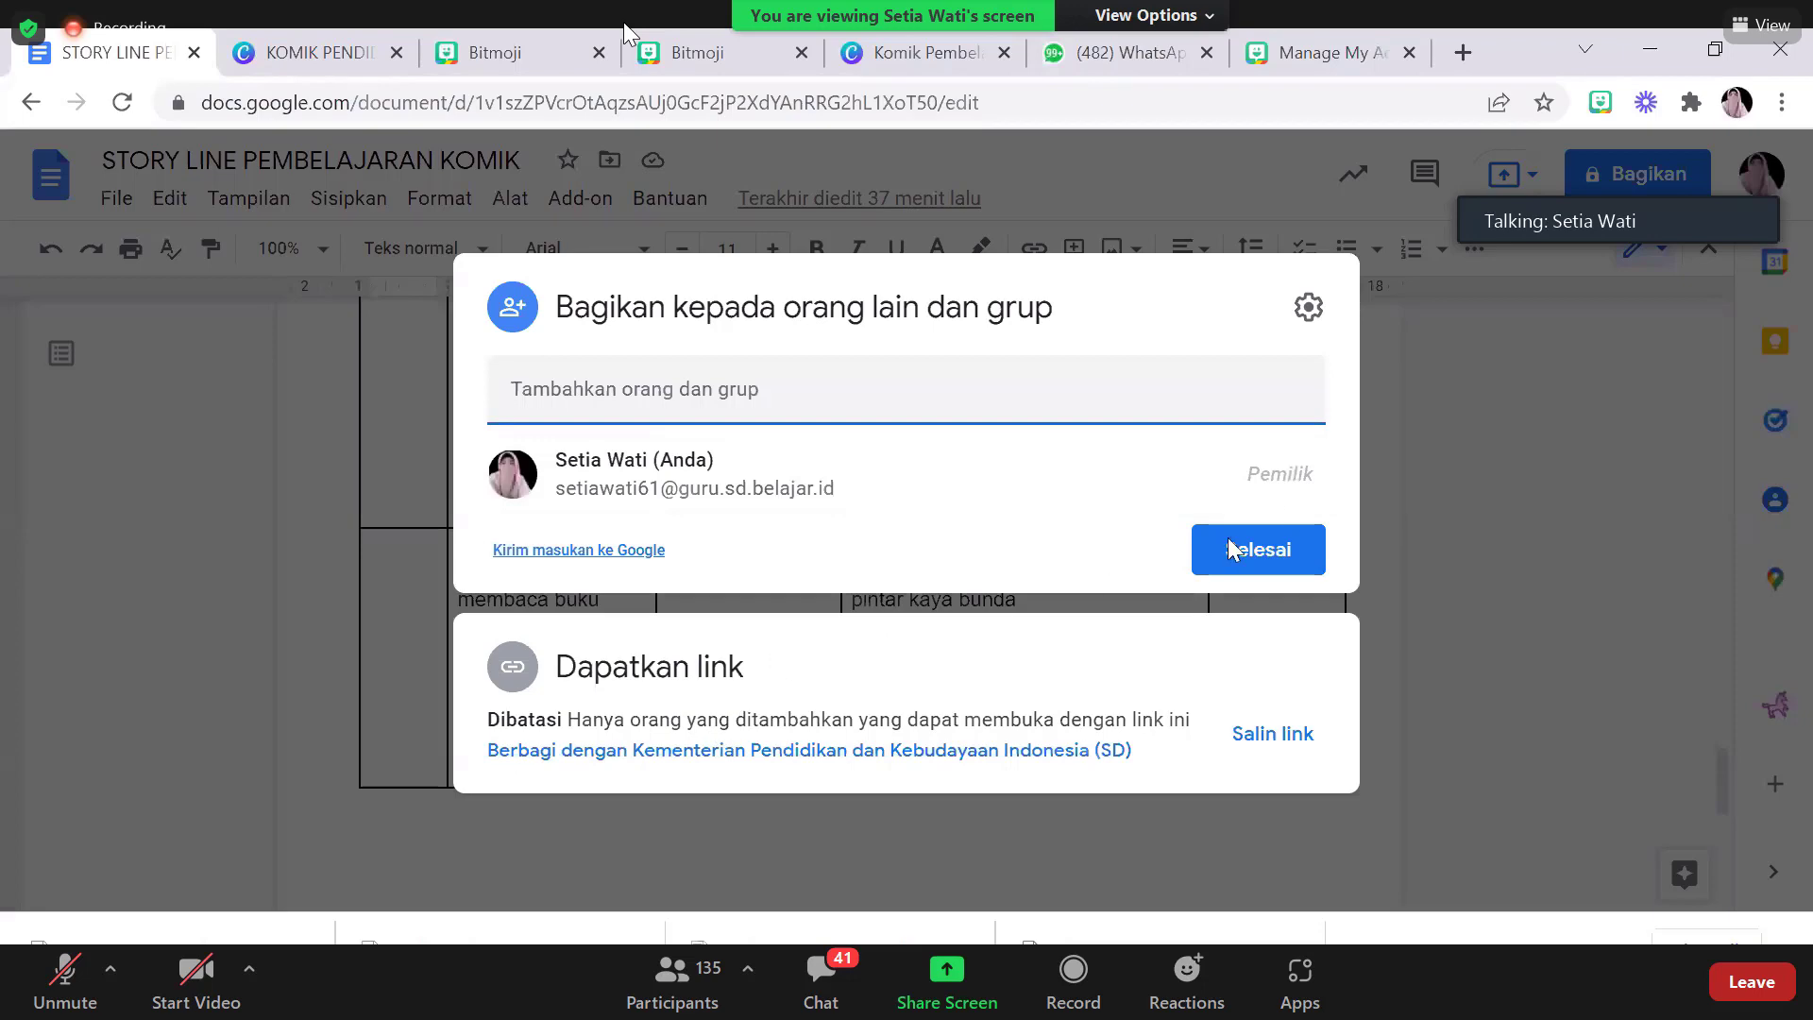
left_click(1276, 735)
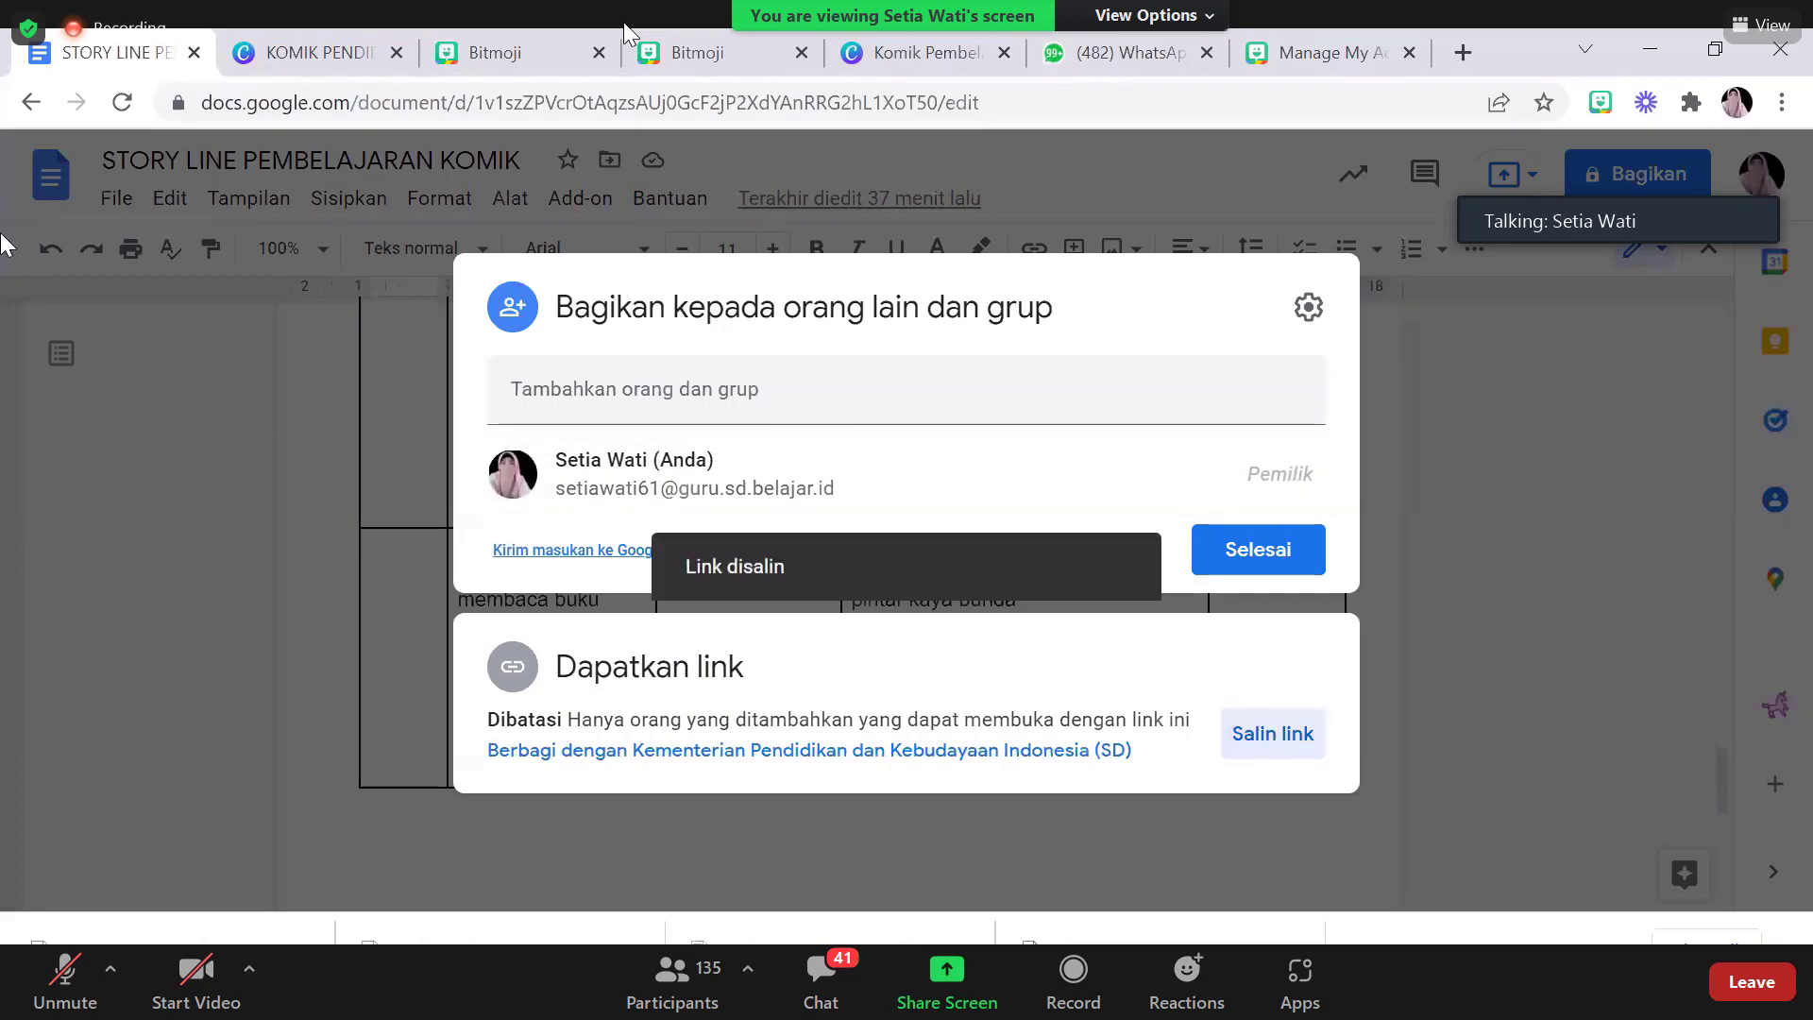
Link the selected question text in the girl's thought balloon to the copied Google Docs story line address
left_click(239, 59)
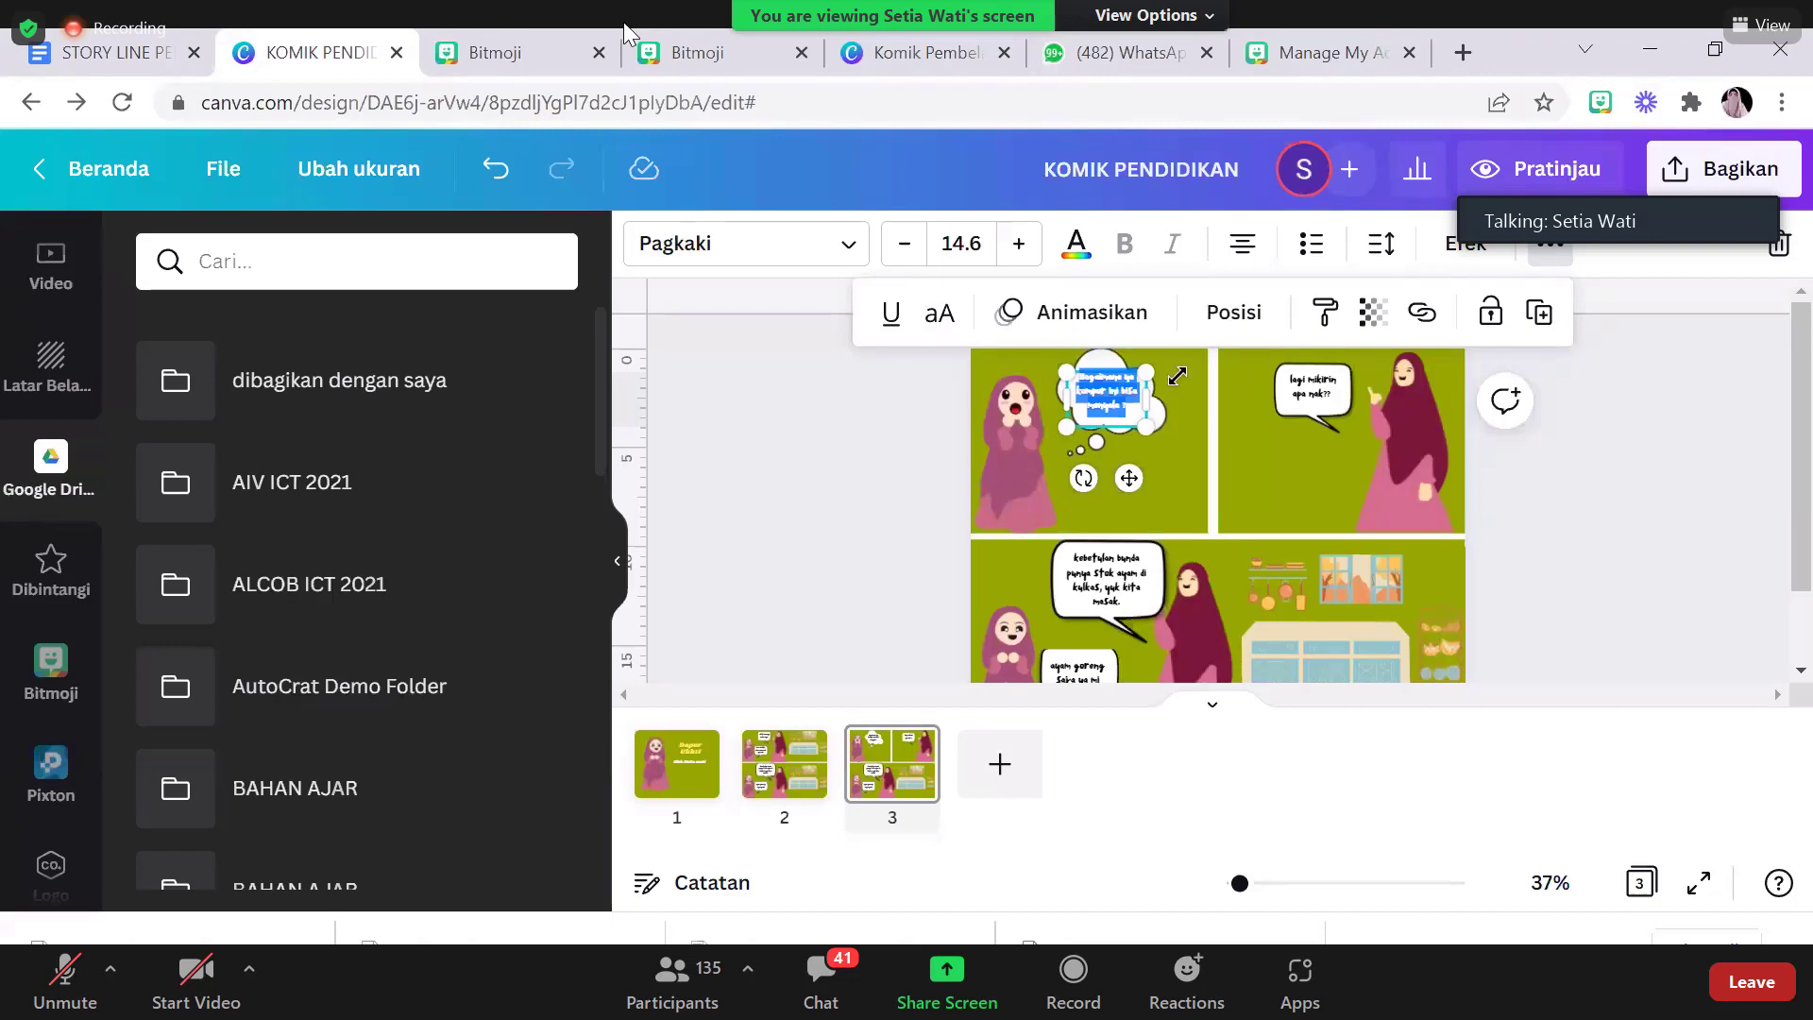
left_click(1421, 316)
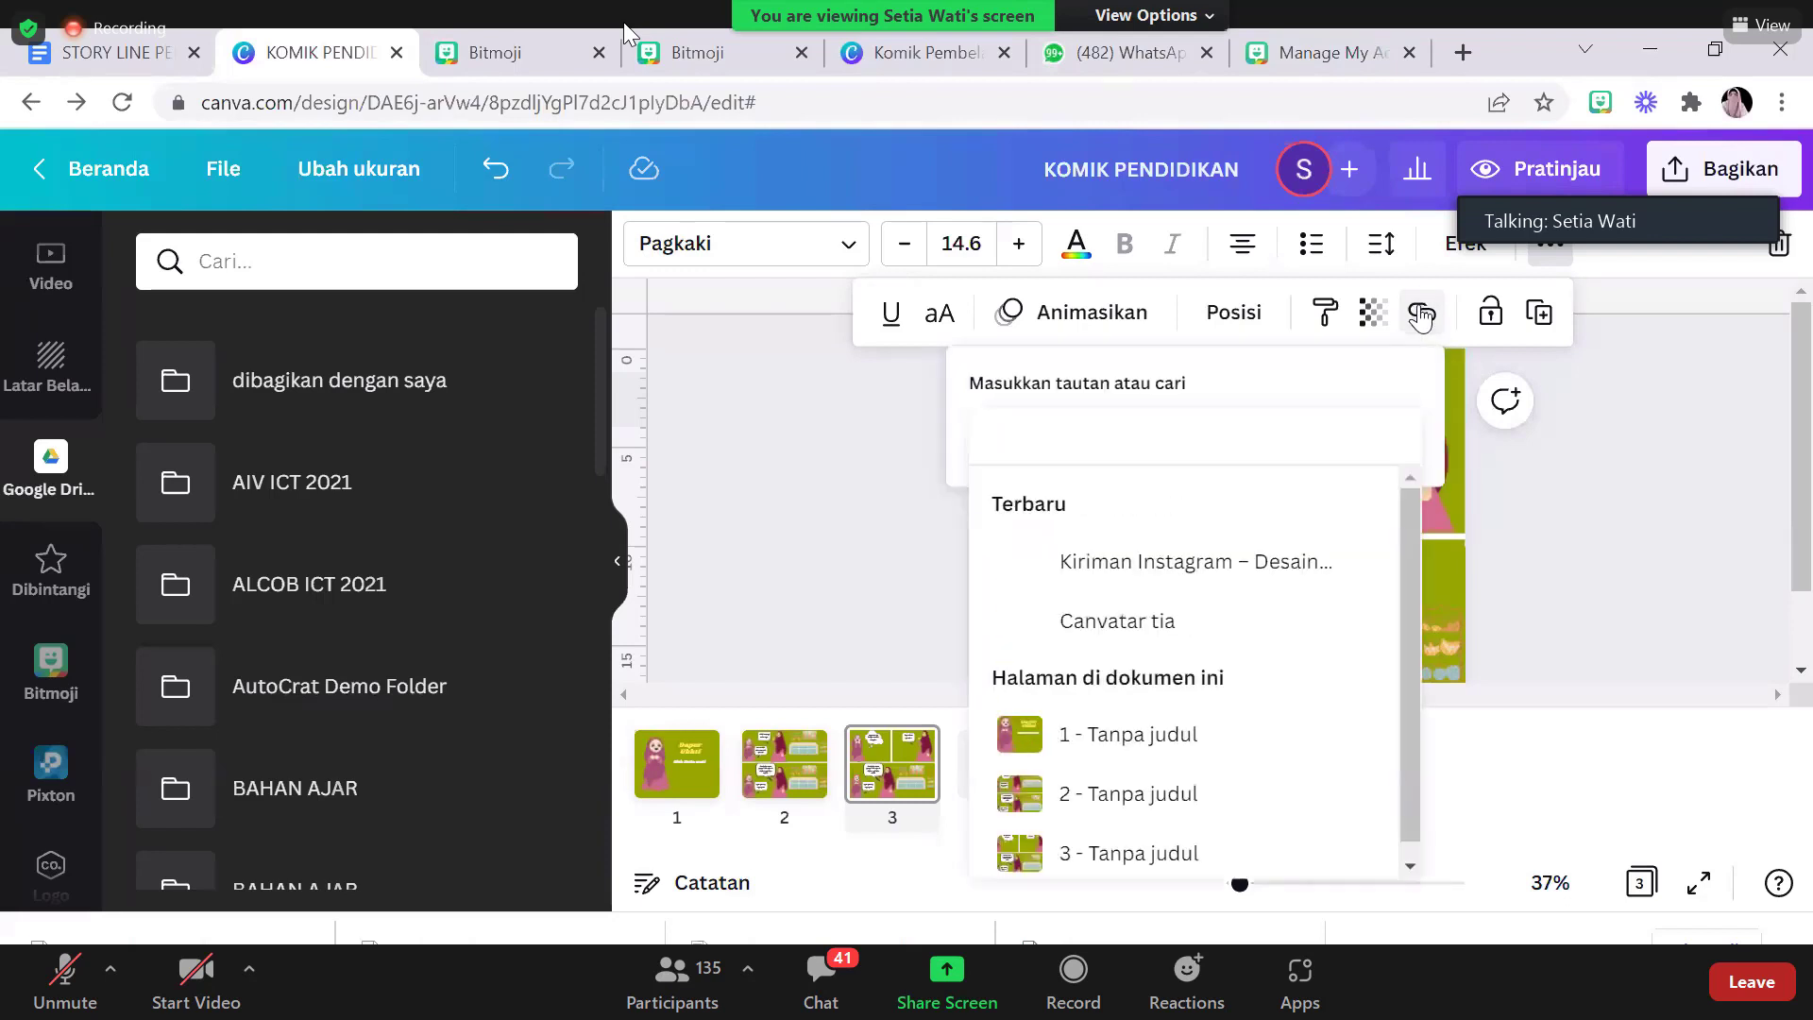
key("ctrl+v")
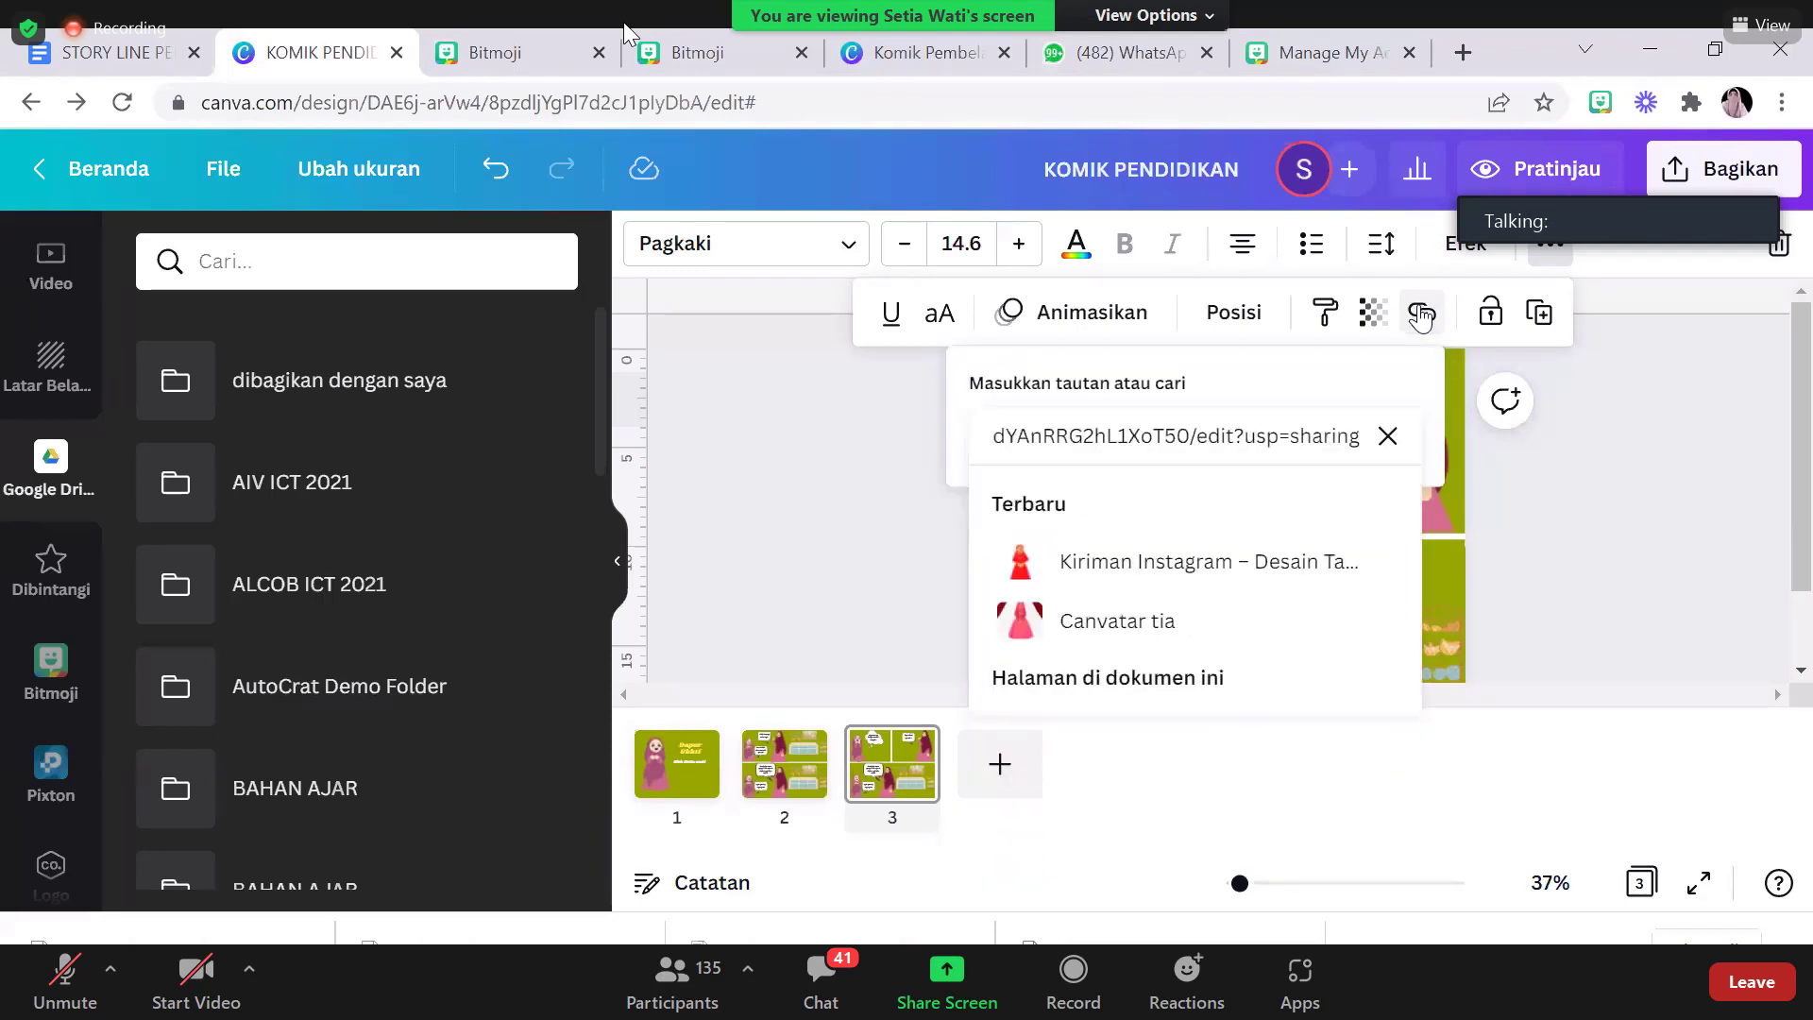
key("Return")
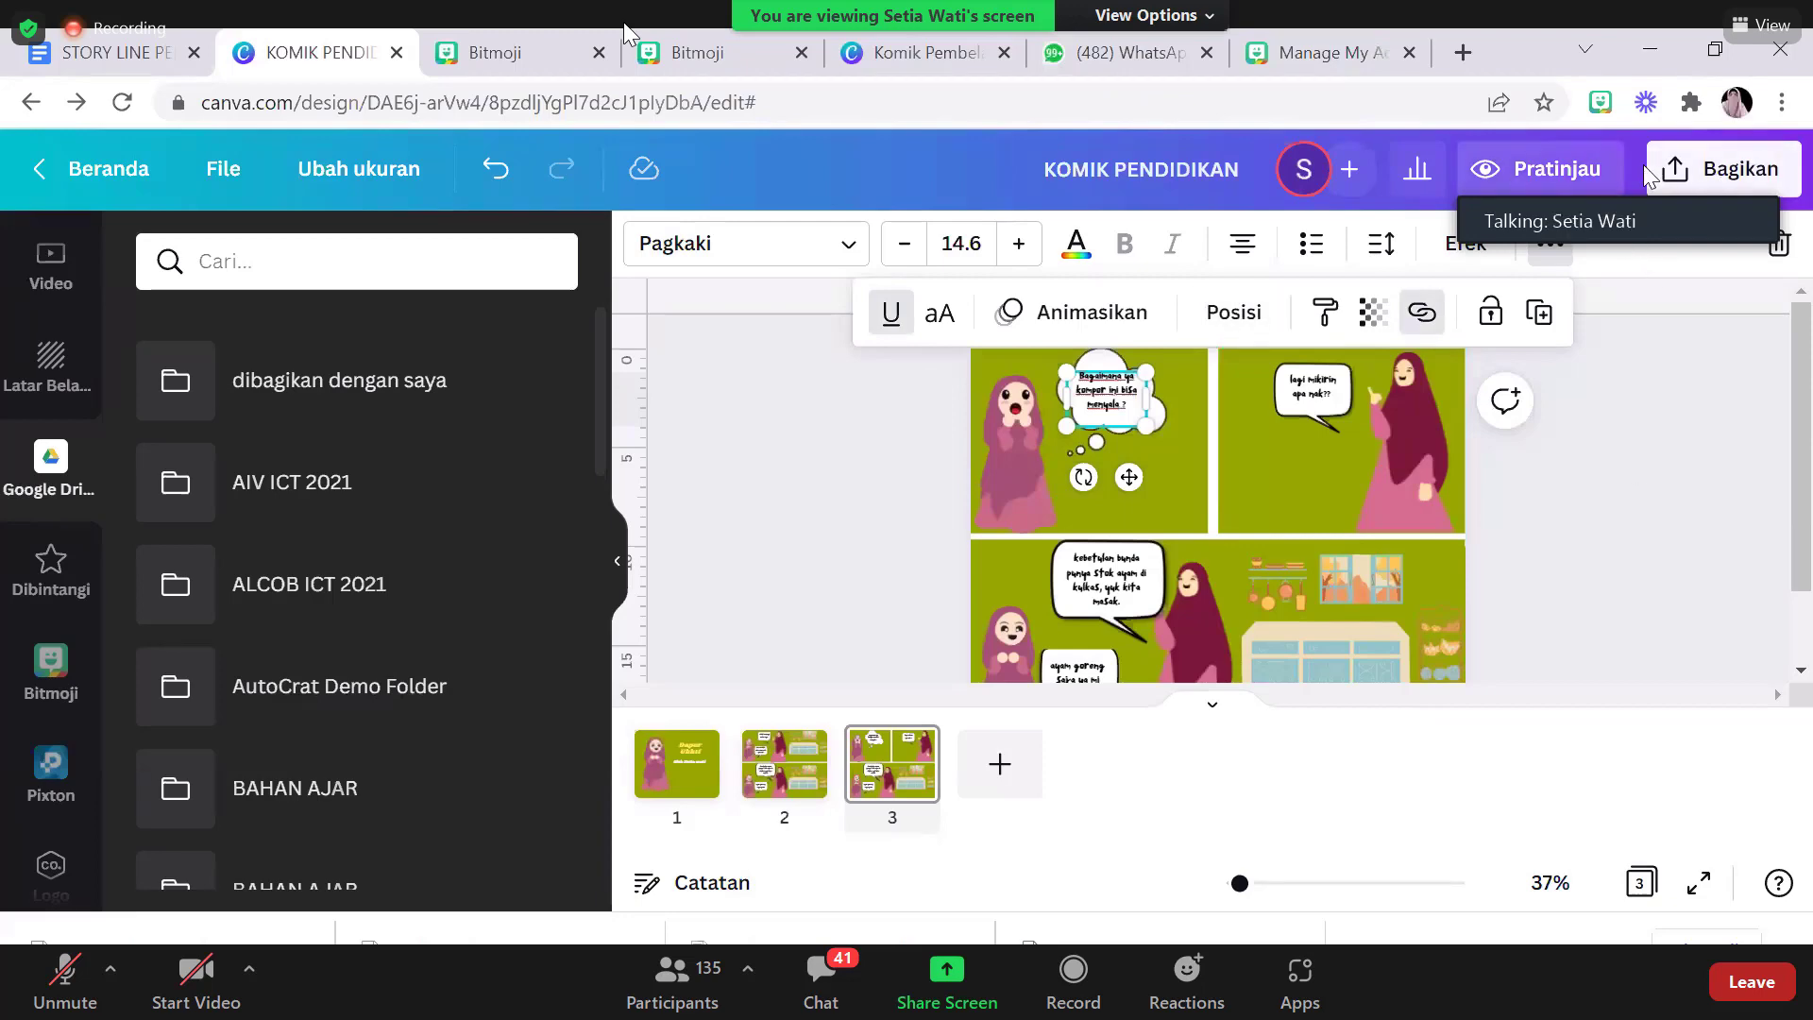
Preview page 3 with the linked text, close the preview and present the comic from its sharing options
left_click(1537, 172)
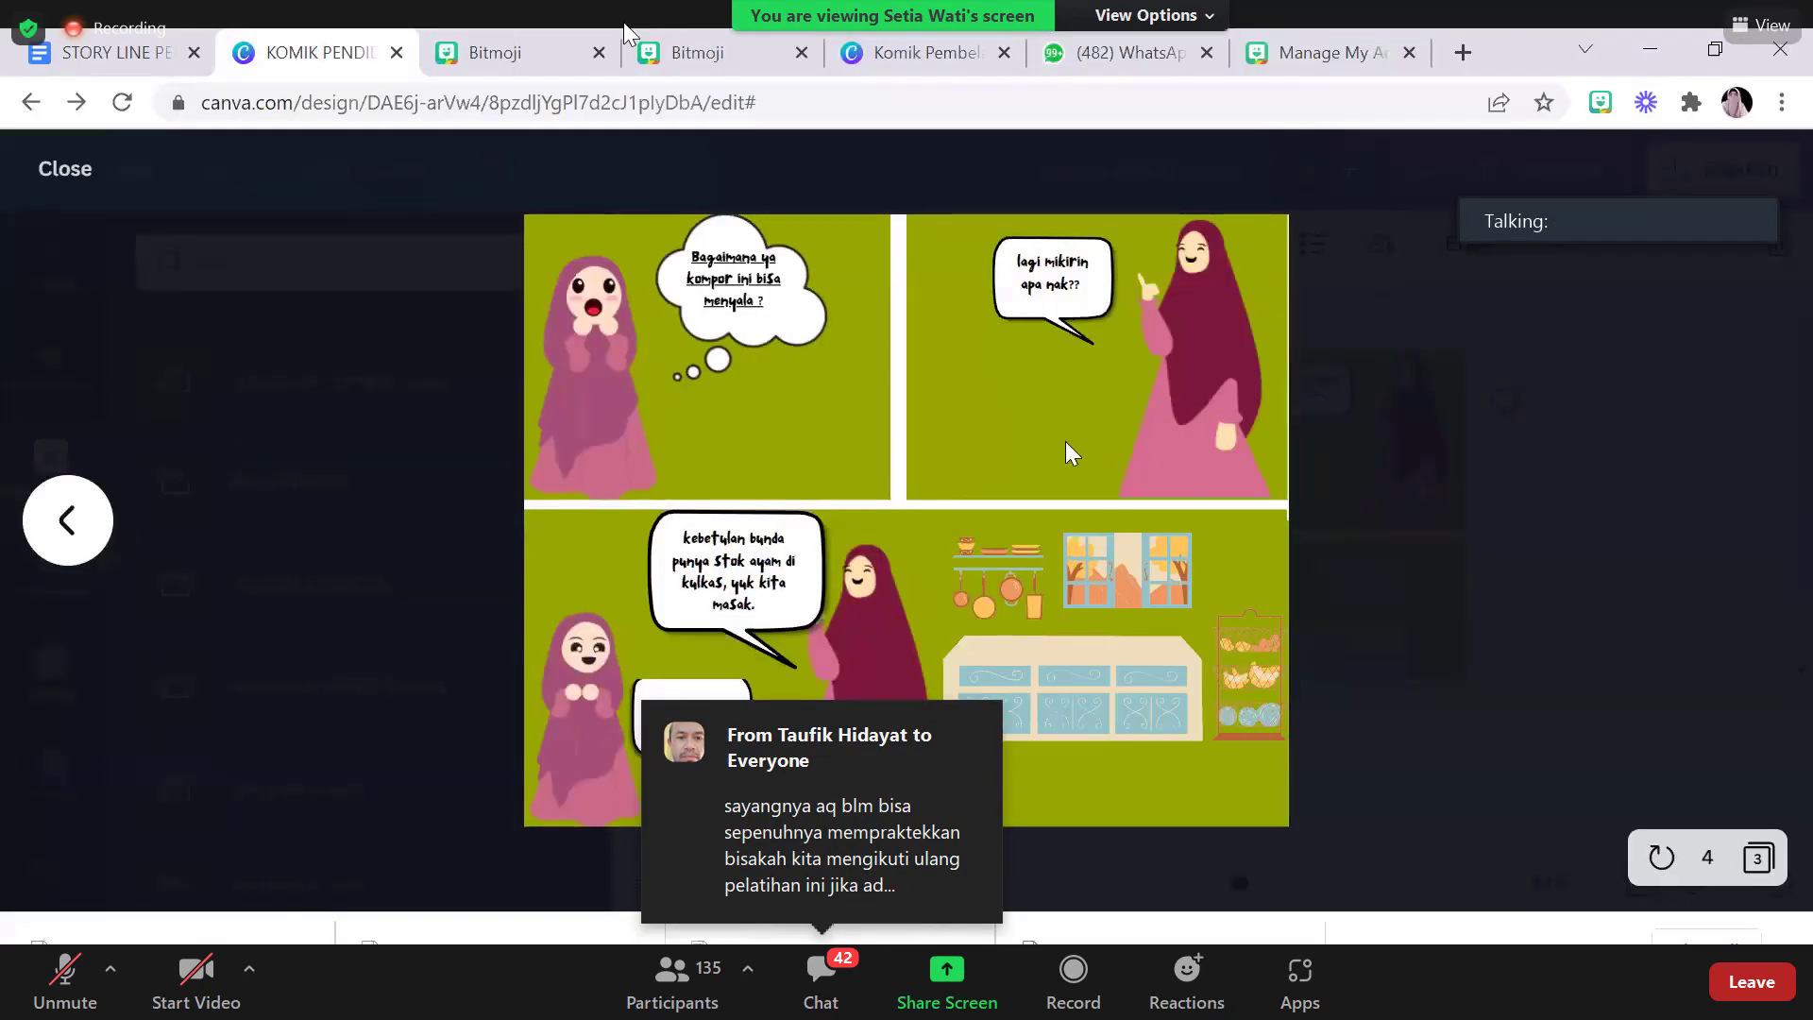
left_click(1685, 166)
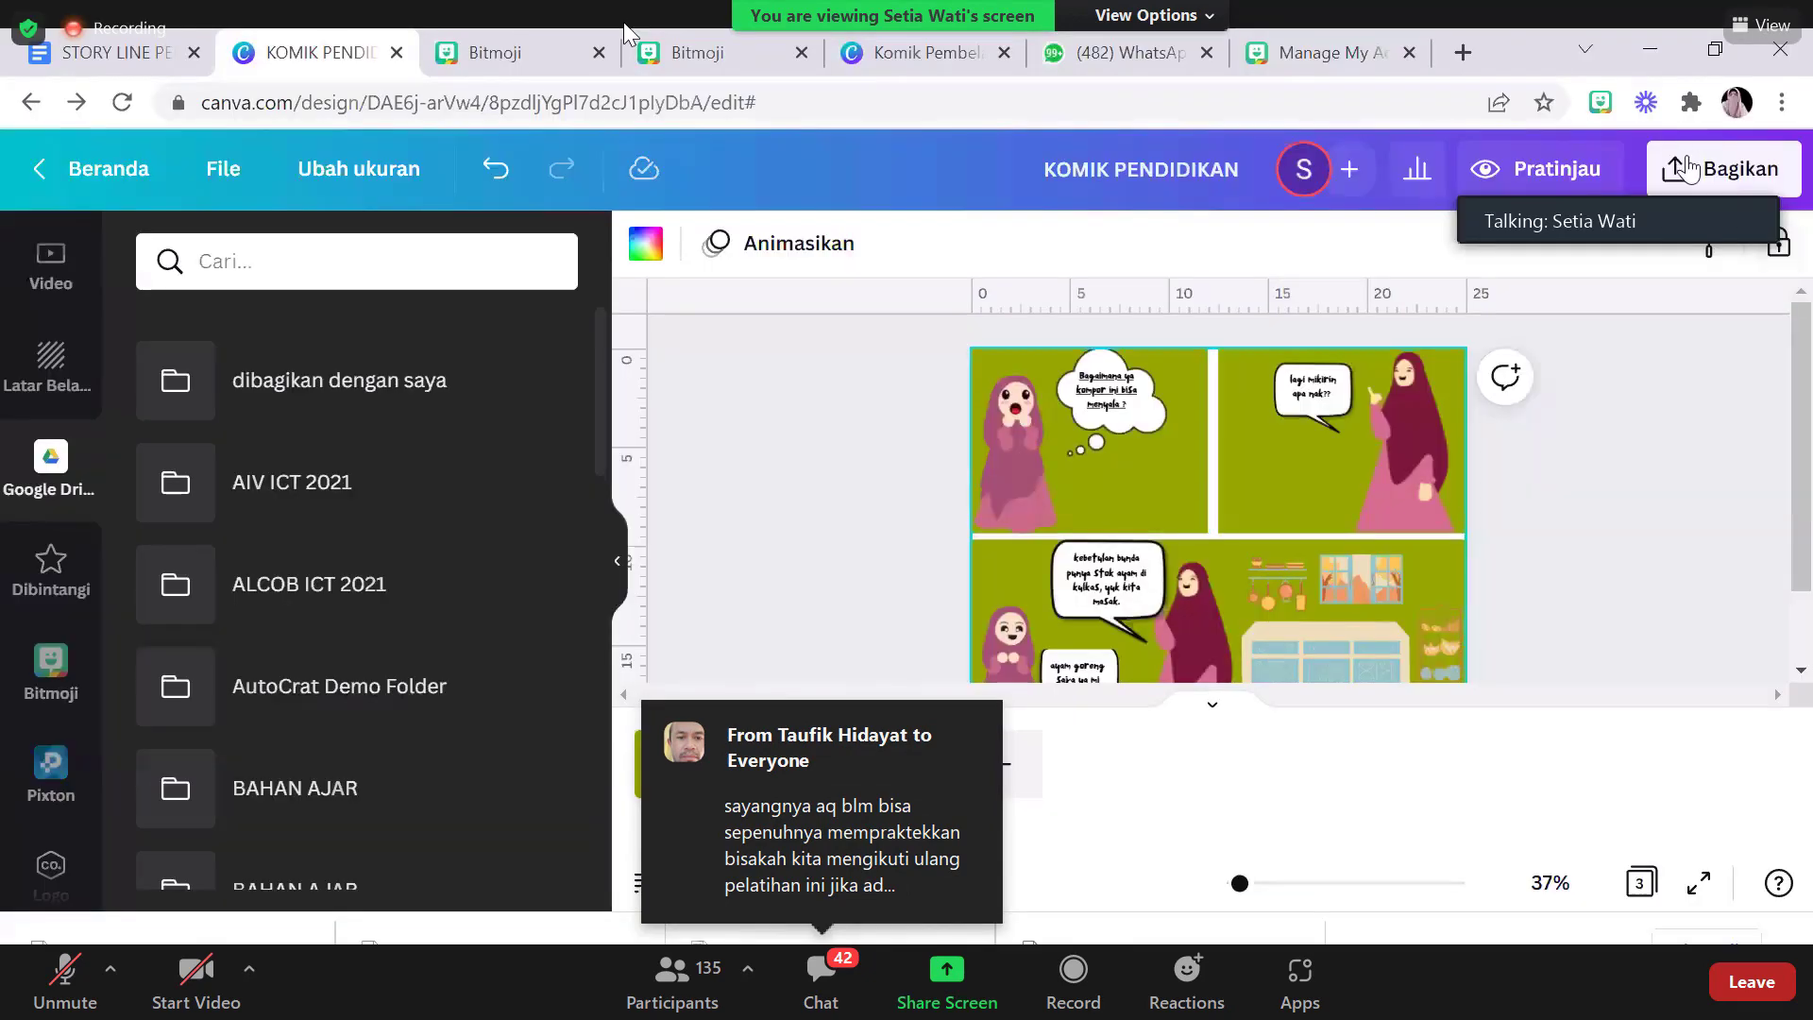
left_click(1686, 168)
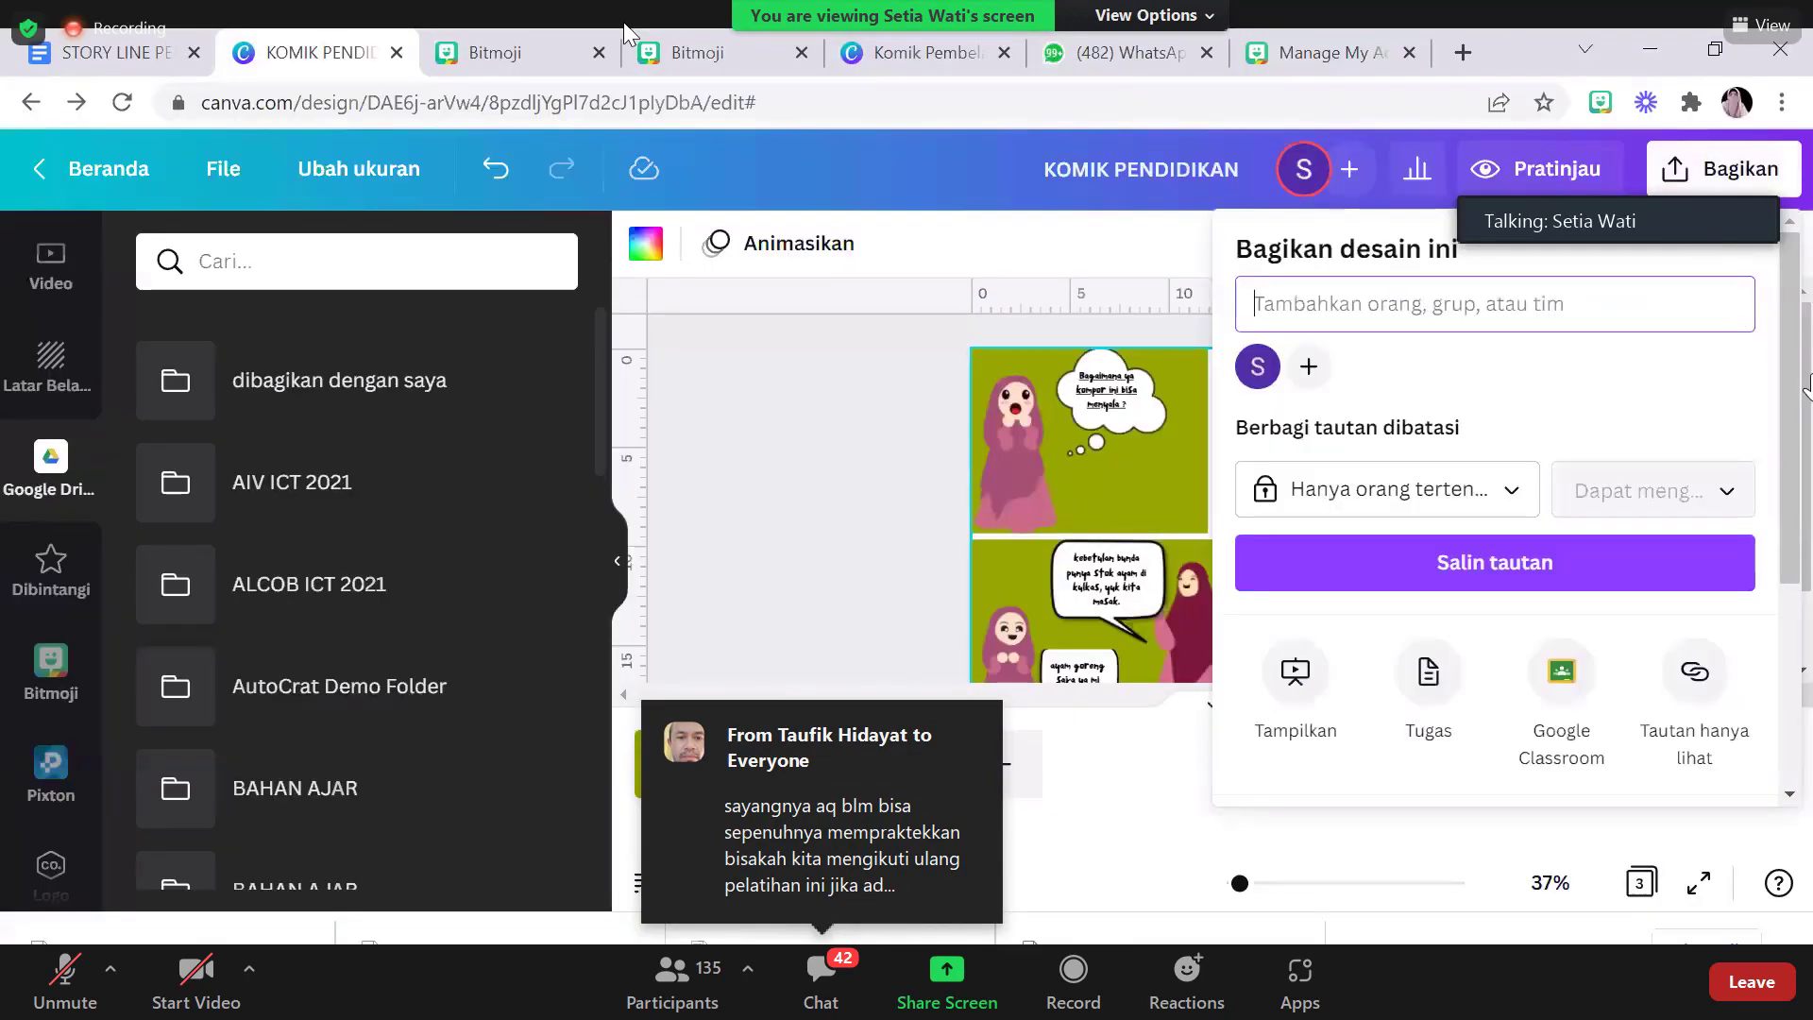
left_click(1296, 672)
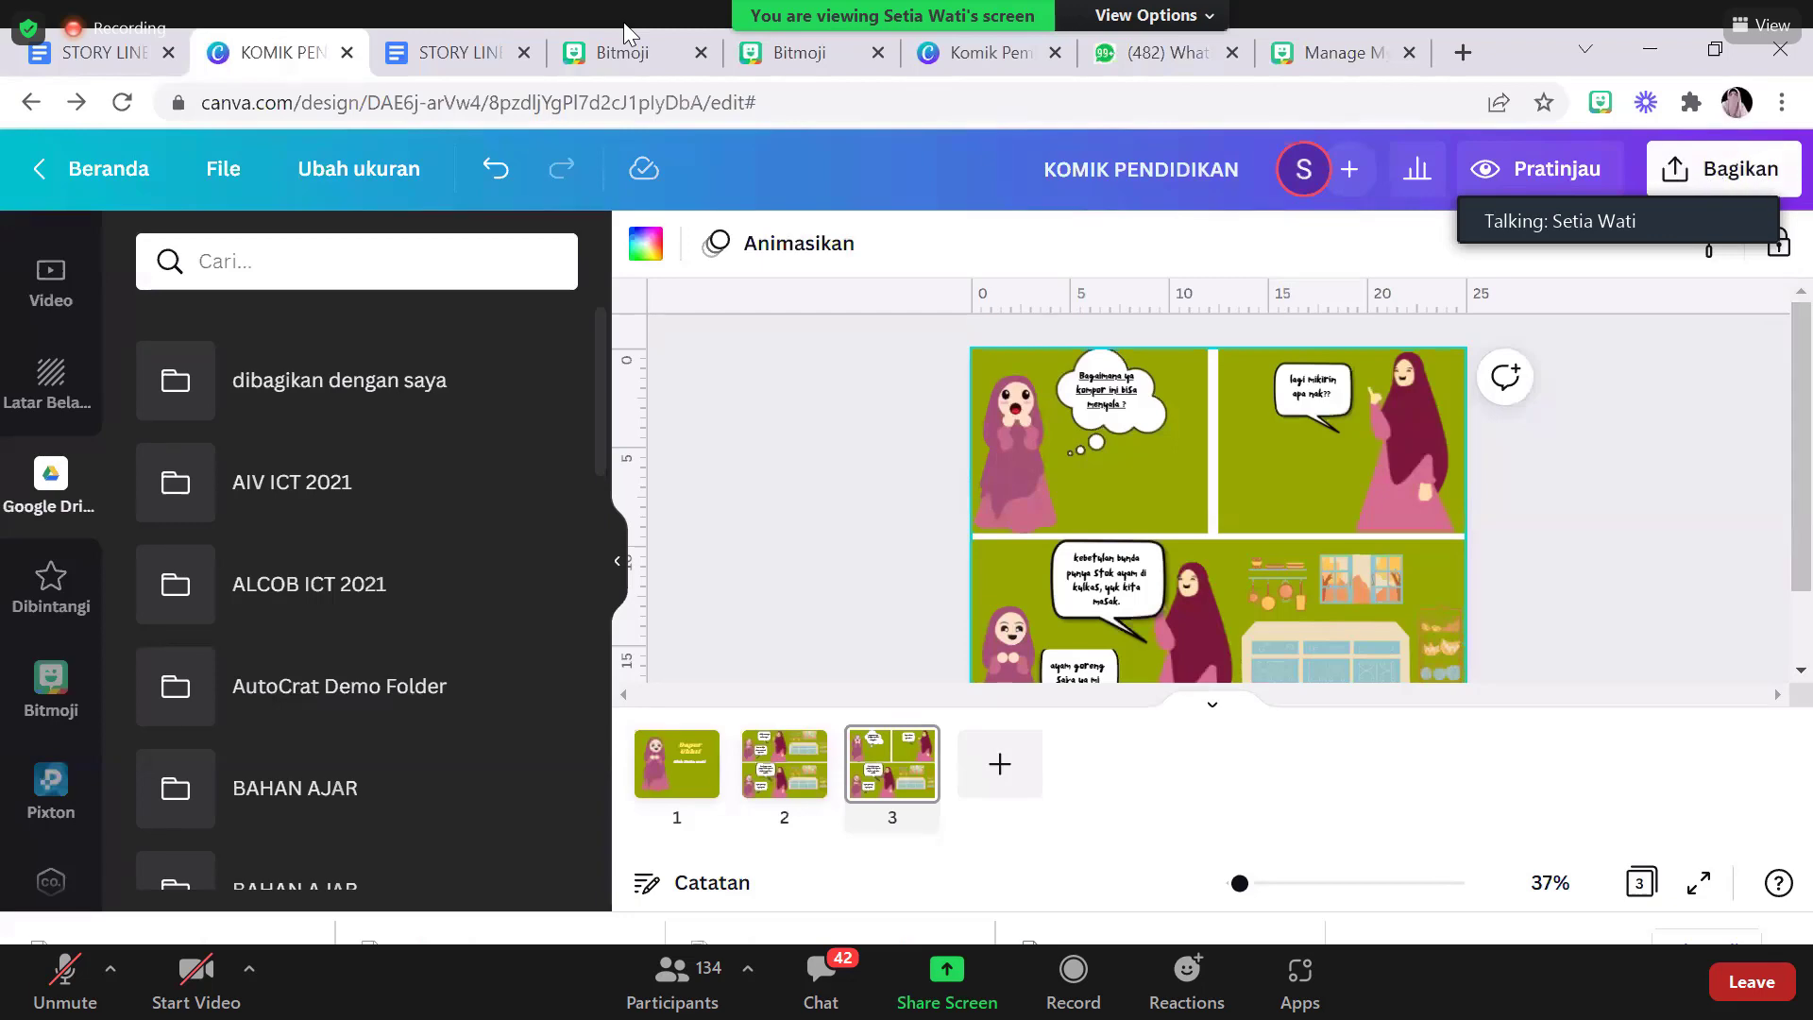
Find Buku flip Publuu in the full list of the design's publishing options and open it
left_click(1728, 176)
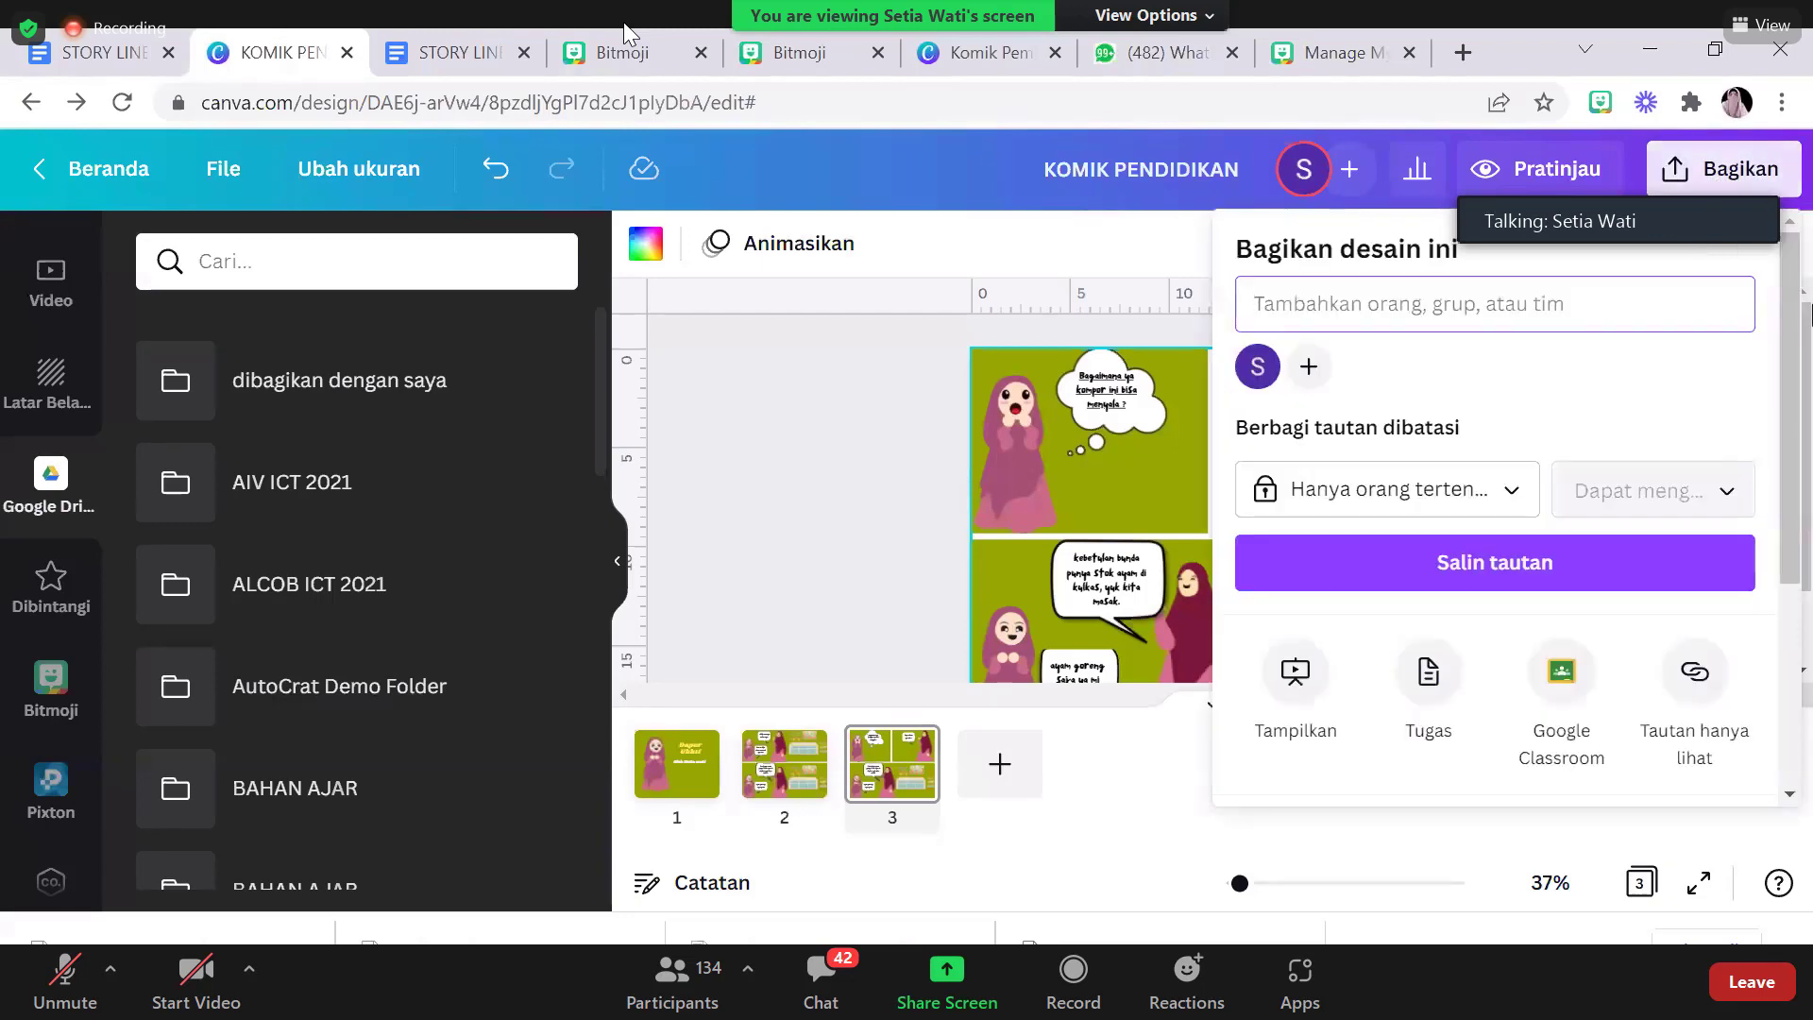
scroll(1794, 469, "down", 2)
scroll(1794, 469, "down", 2)
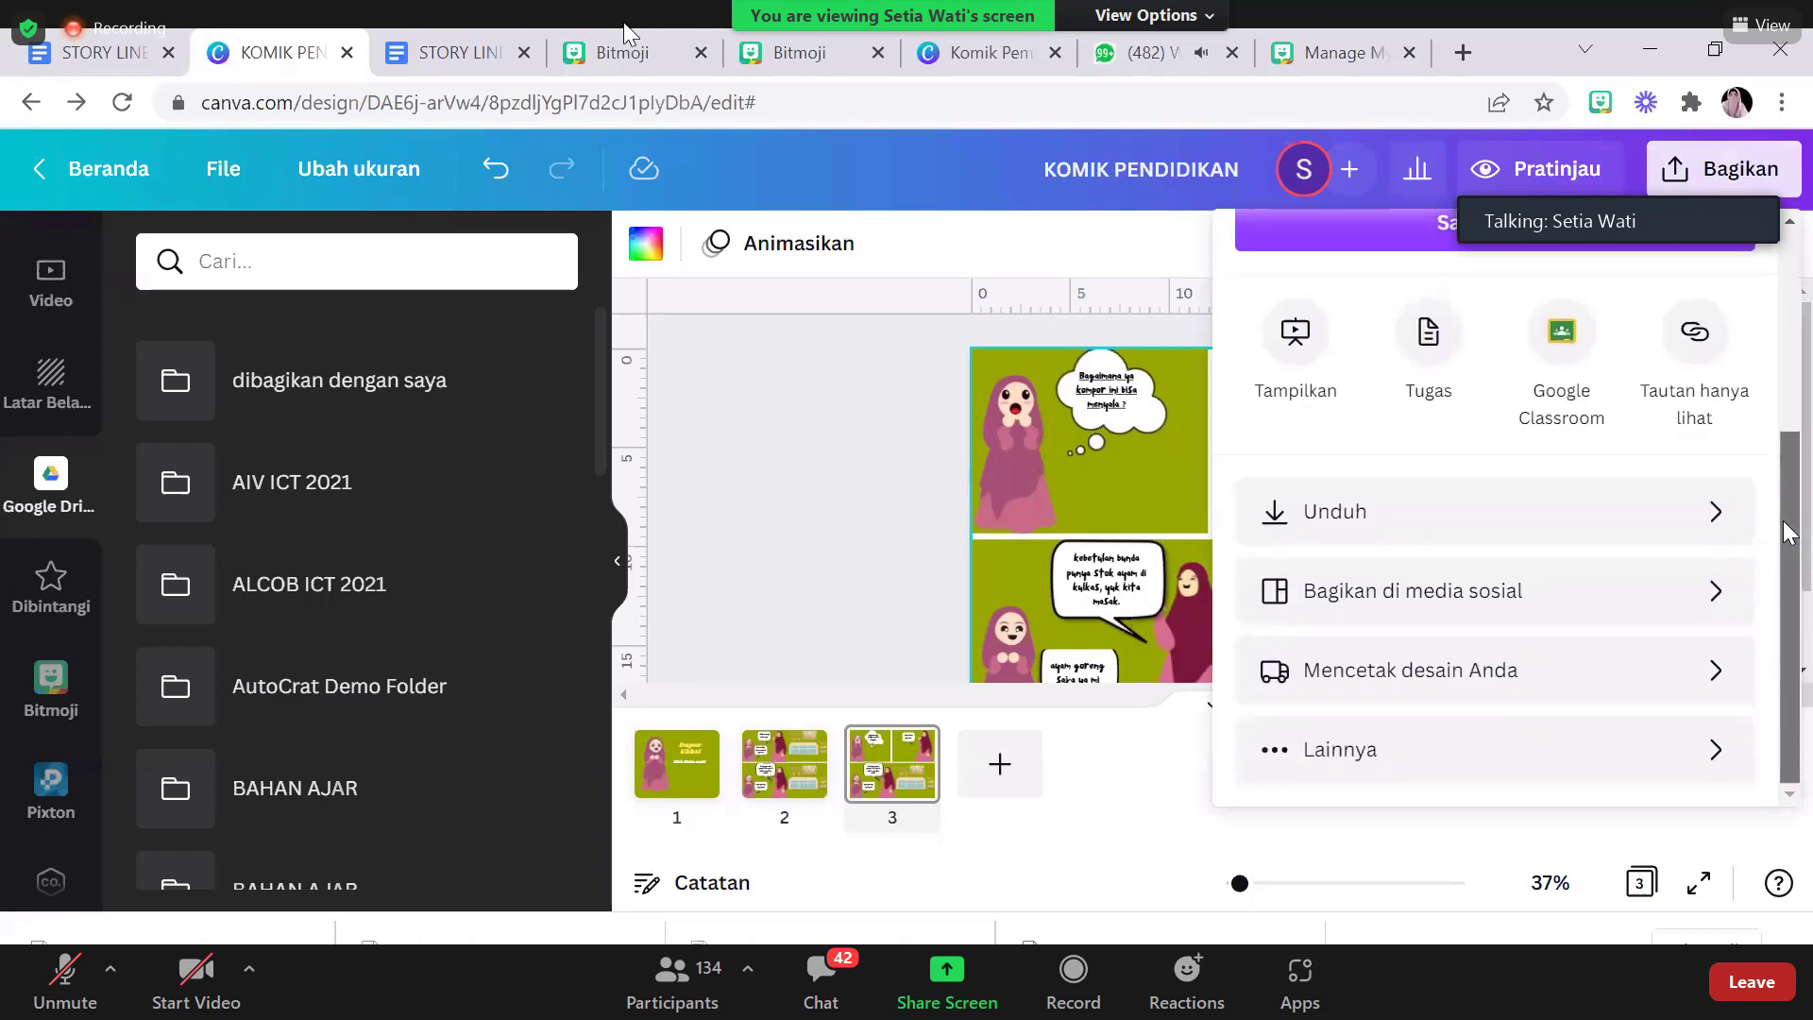
left_click(1274, 751)
left_click_drag(1787, 399, 1810, 824)
left_click_drag(1809, 715, 1797, 717)
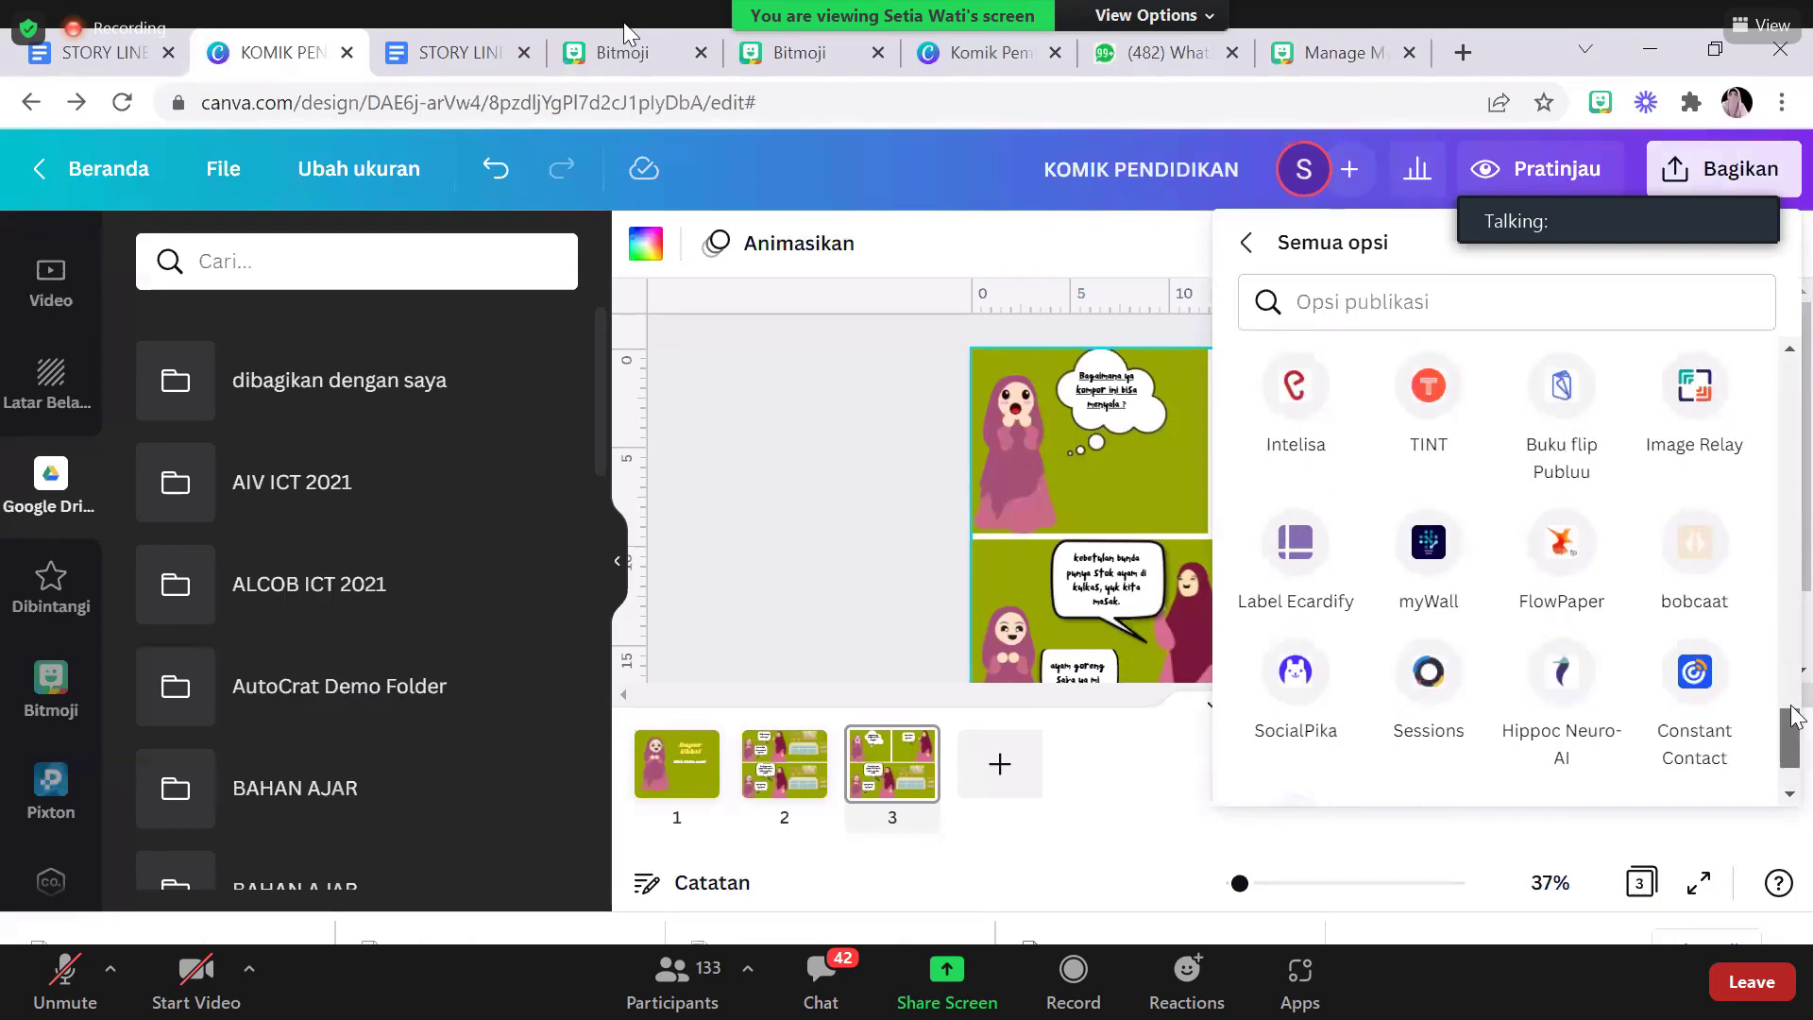
scroll(1794, 716, "down", 1)
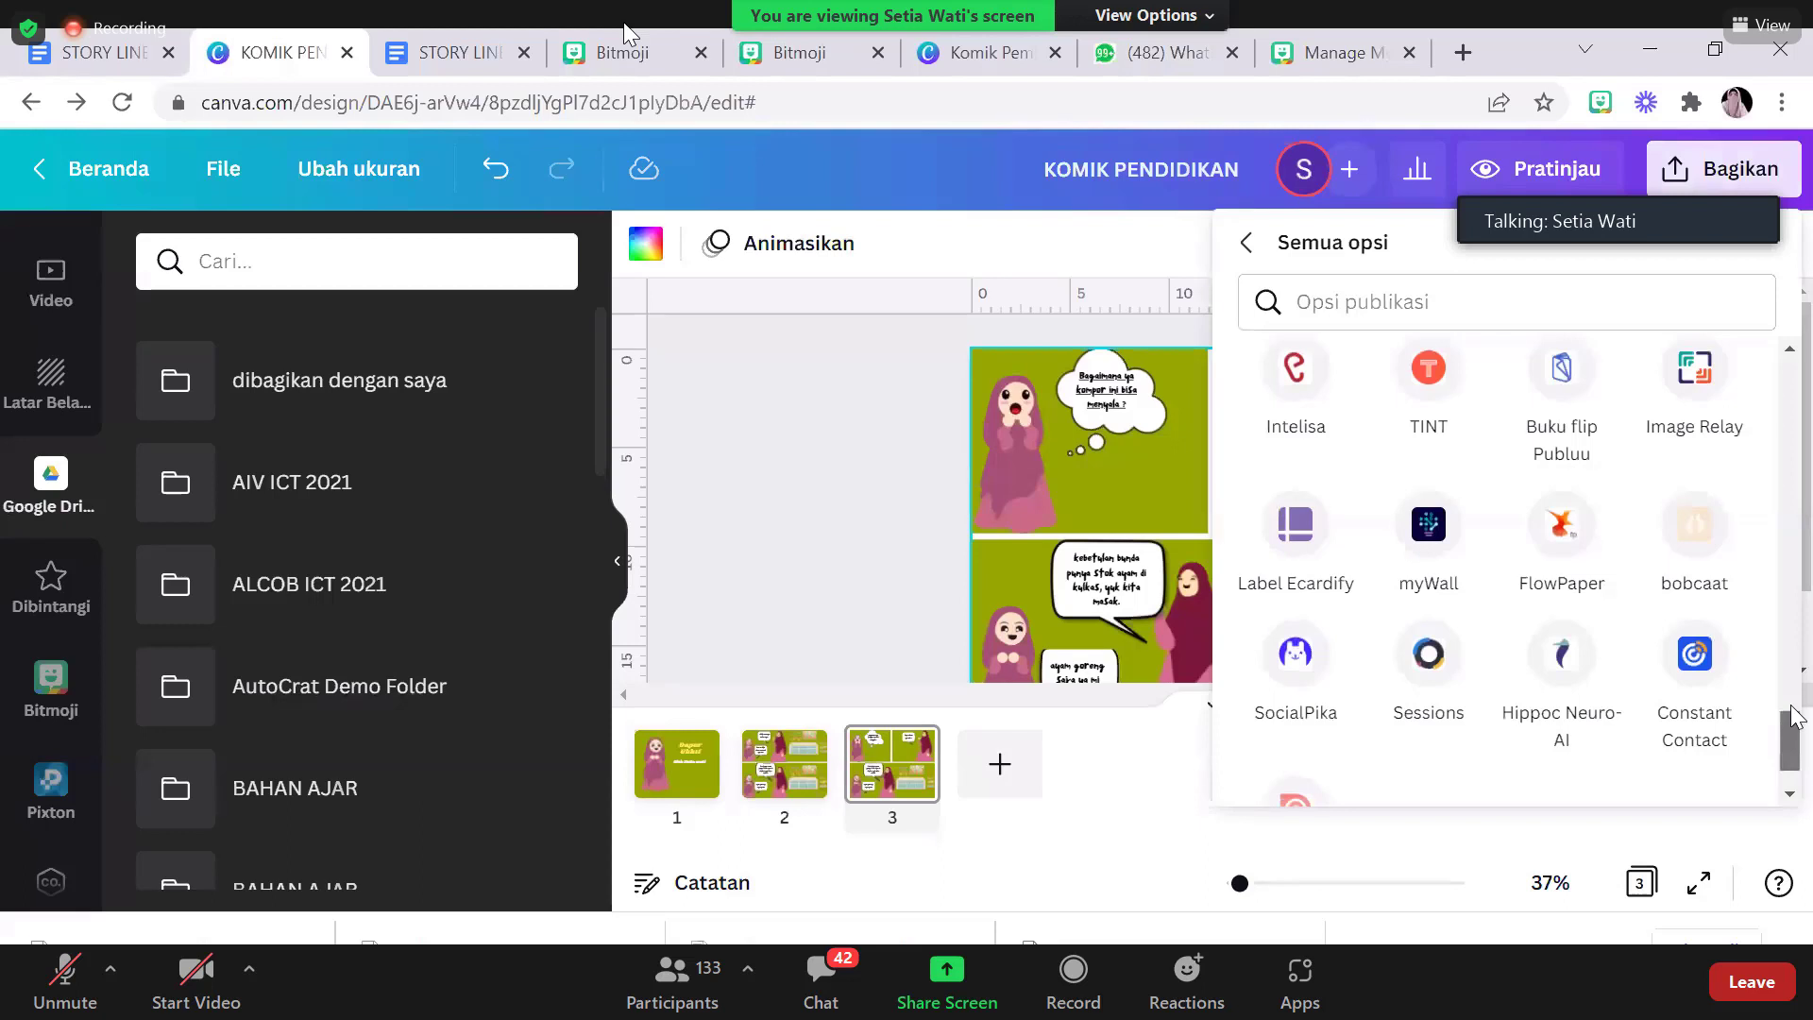
left_click_drag(1794, 716, 1794, 763)
scroll(1792, 758, "up", 2)
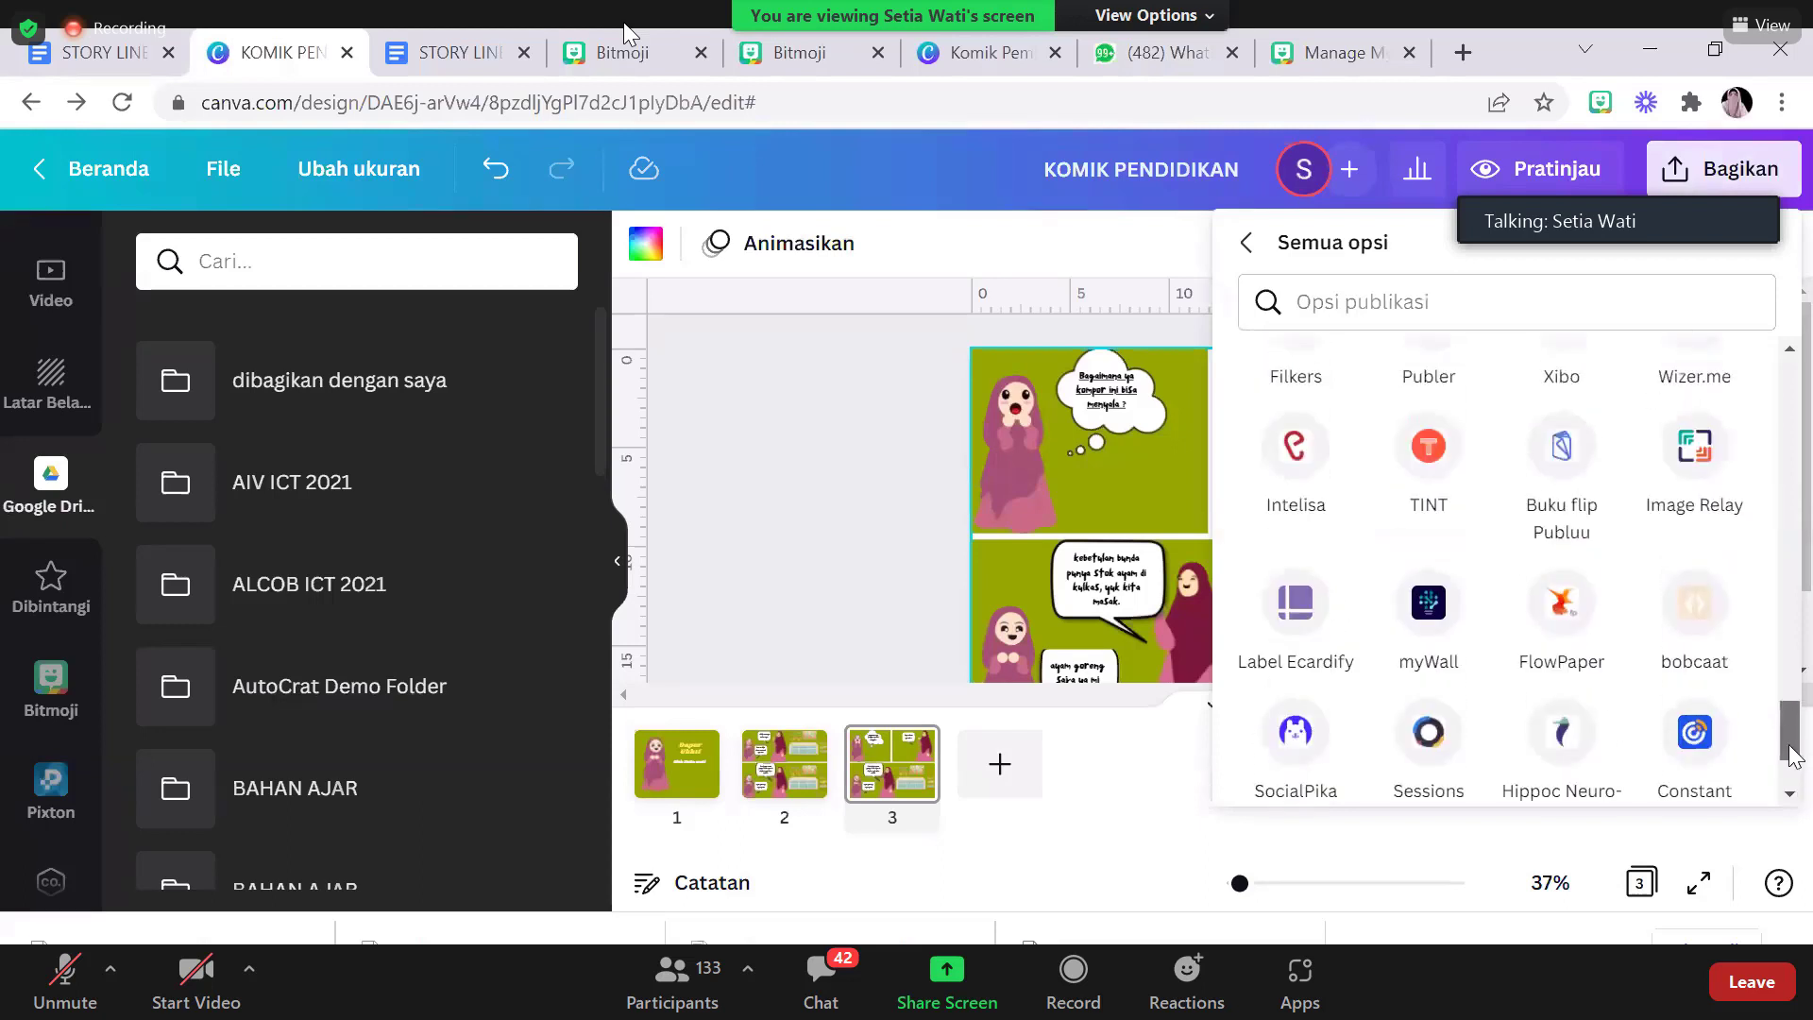
scroll(1794, 756, "up", 1)
scroll(1794, 756, "down", 1)
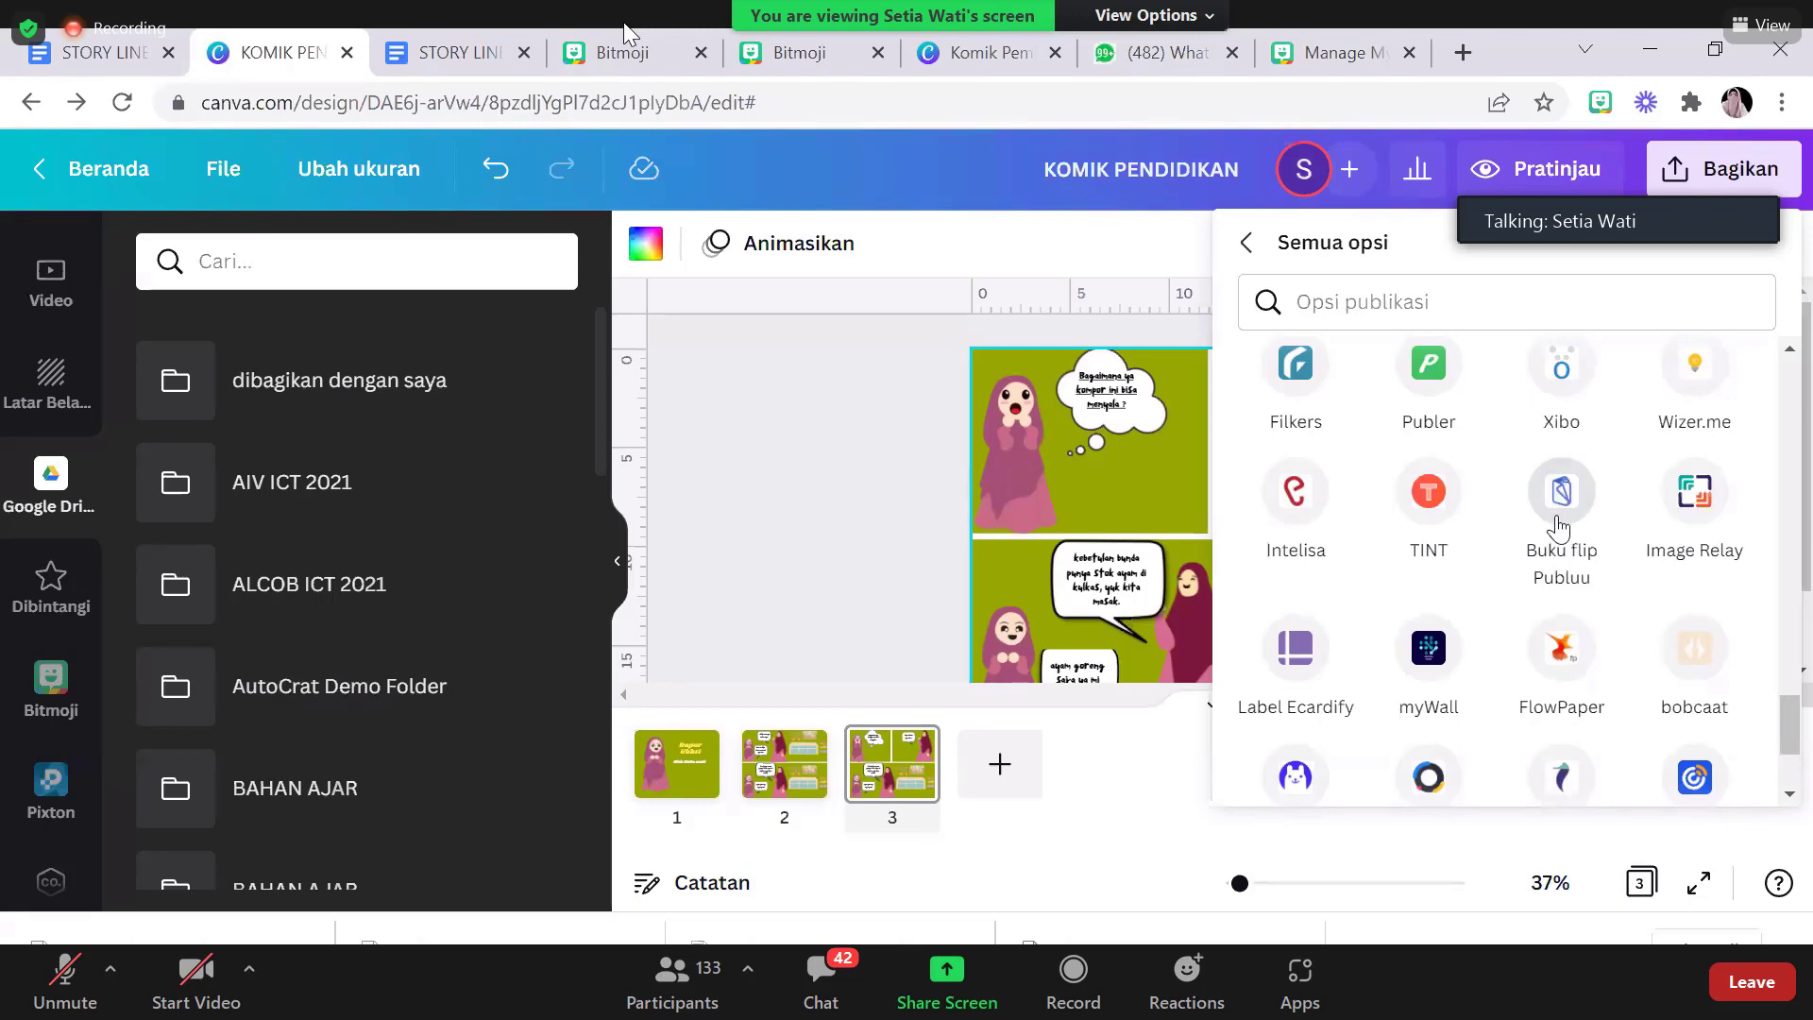
left_click(1560, 521)
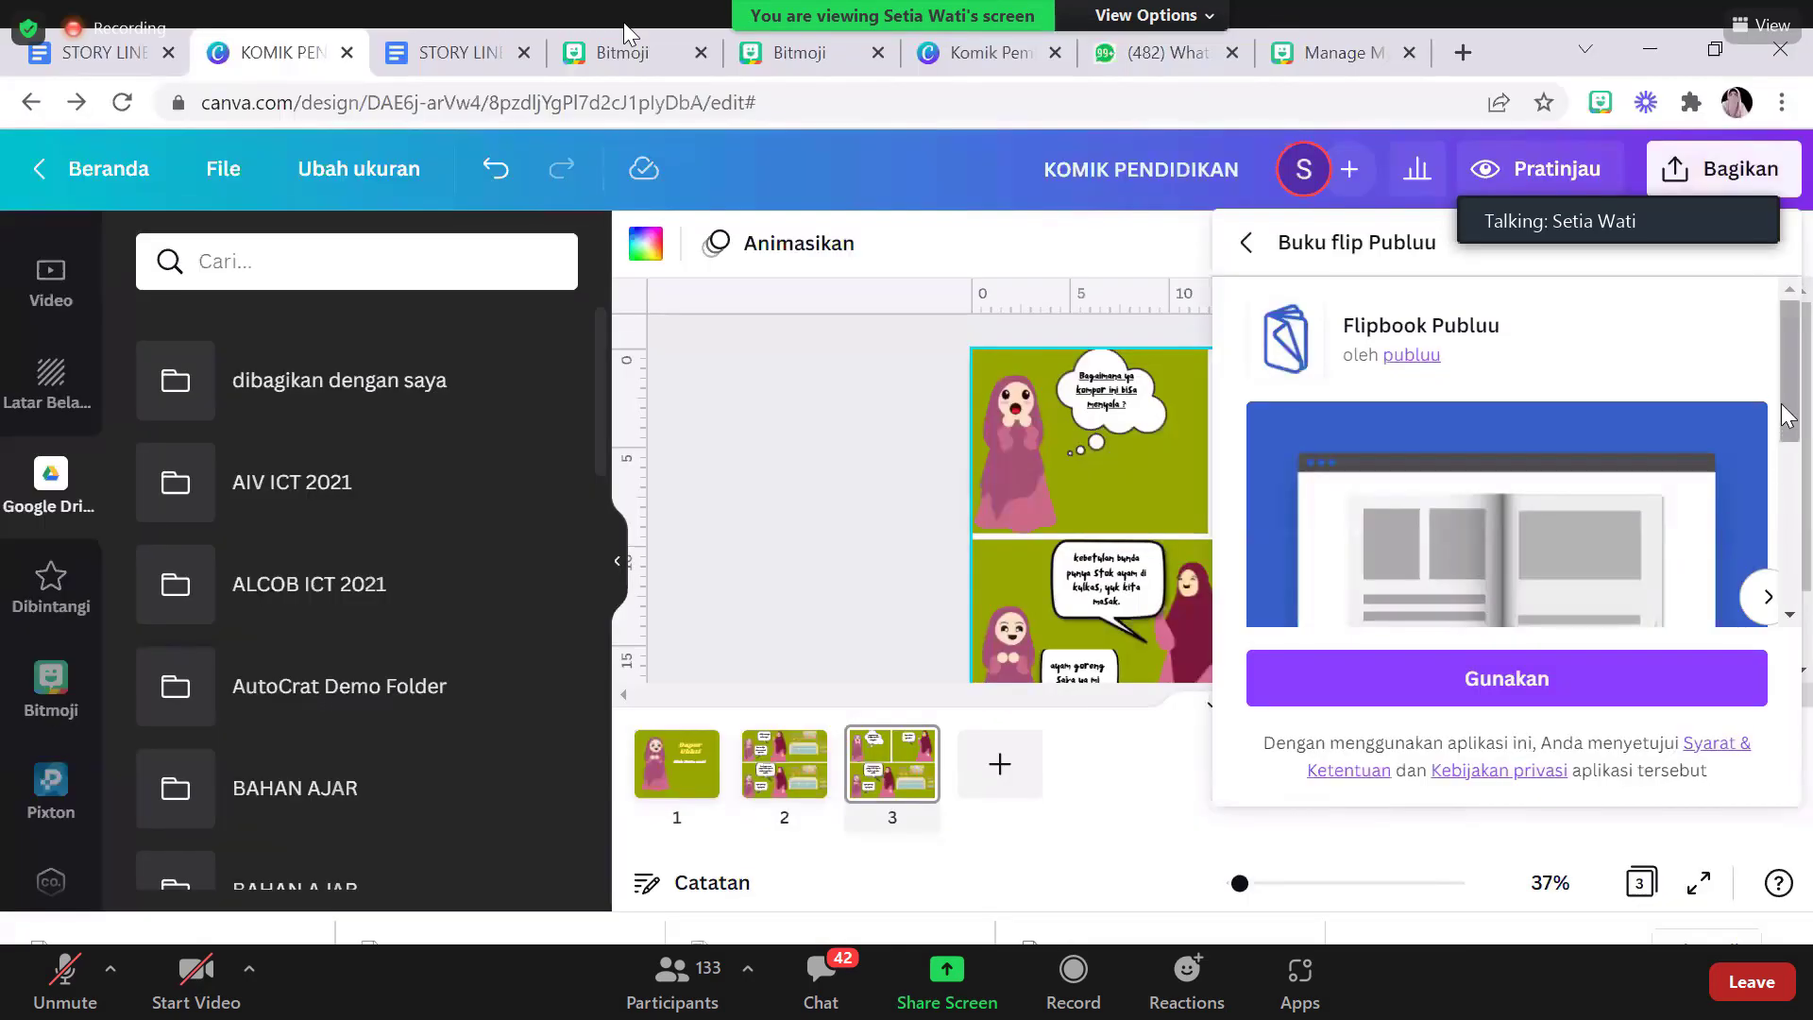
Read the Flipbook Publuu description, start using the app and save all three pages to it
left_click_drag(1787, 413, 1787, 585)
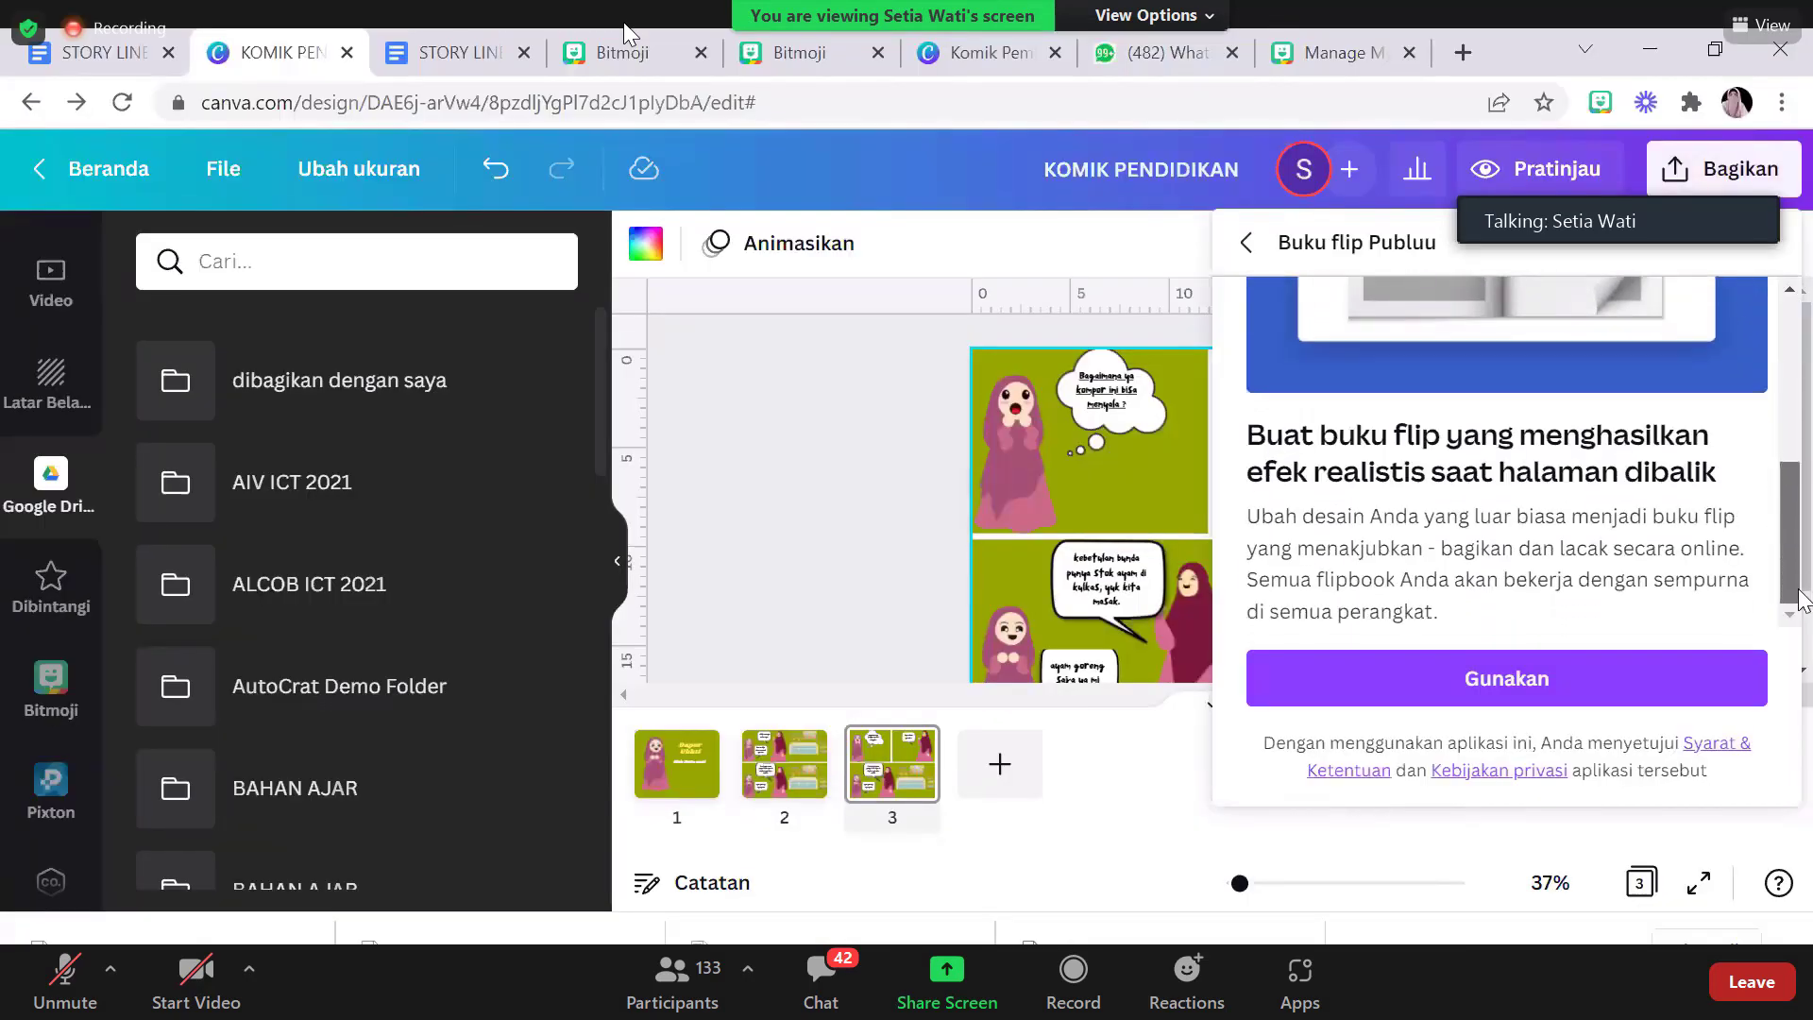
left_click(1426, 697)
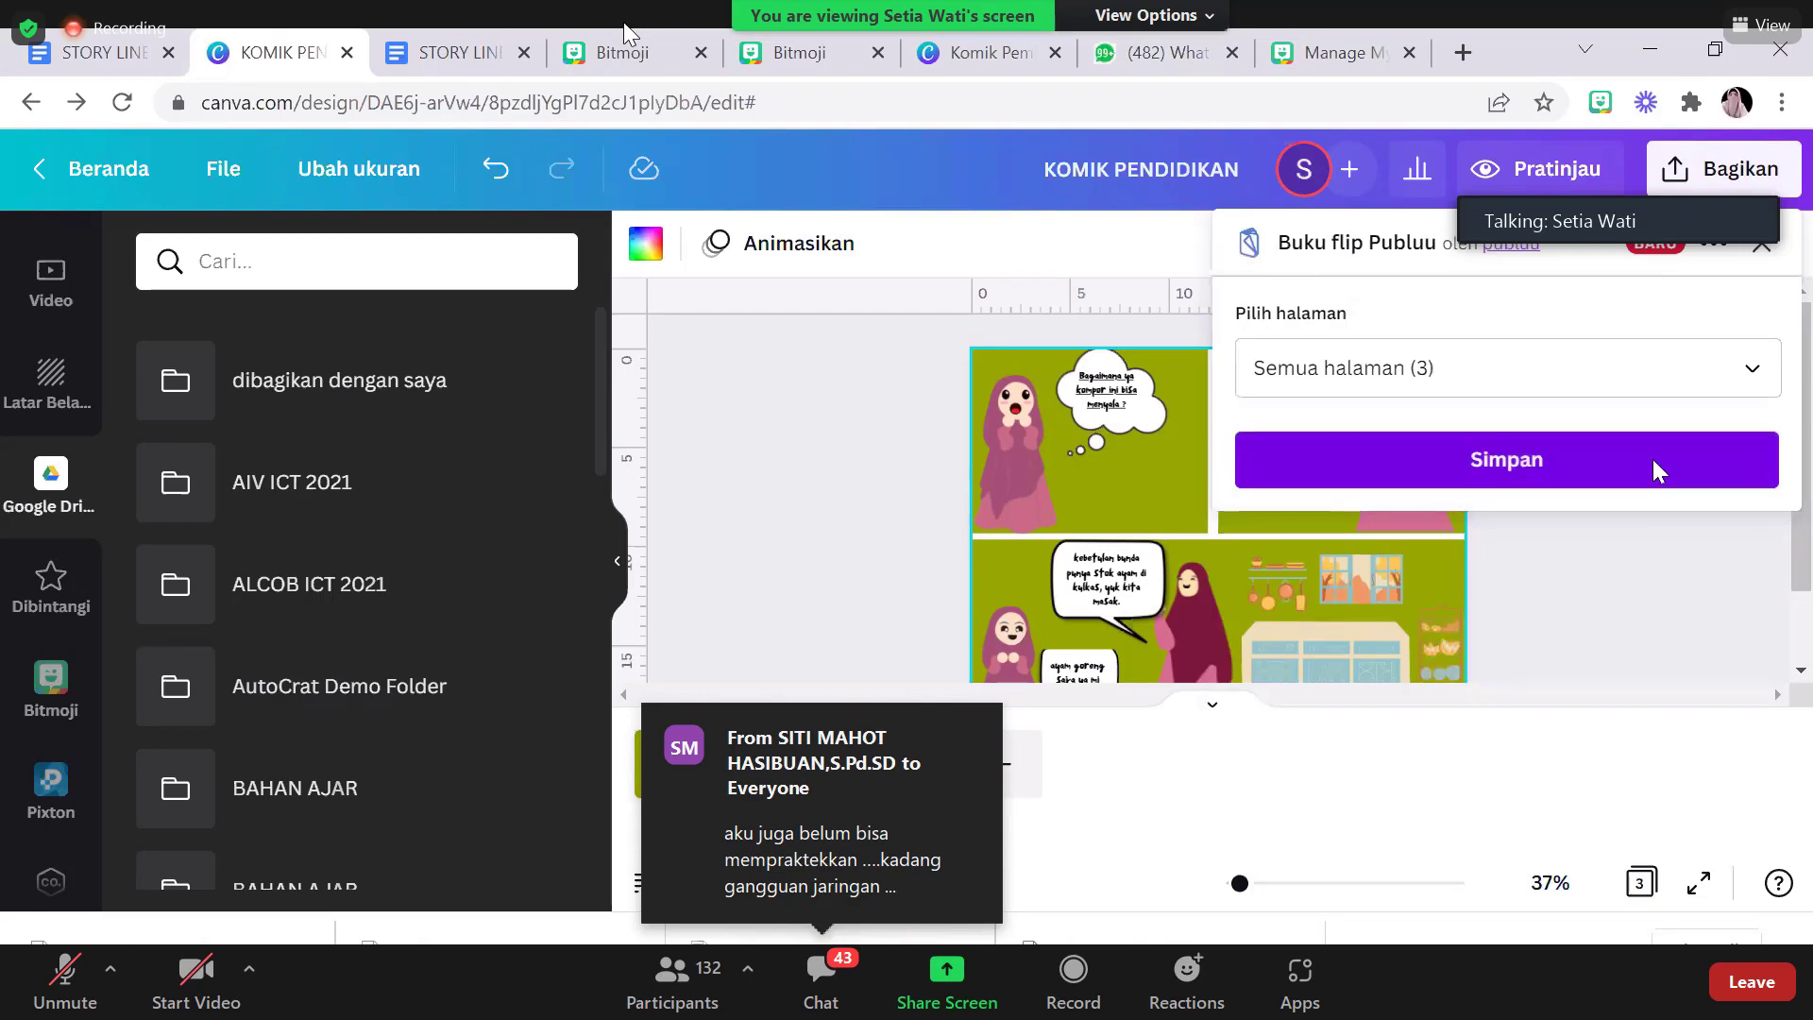
left_click(1654, 463)
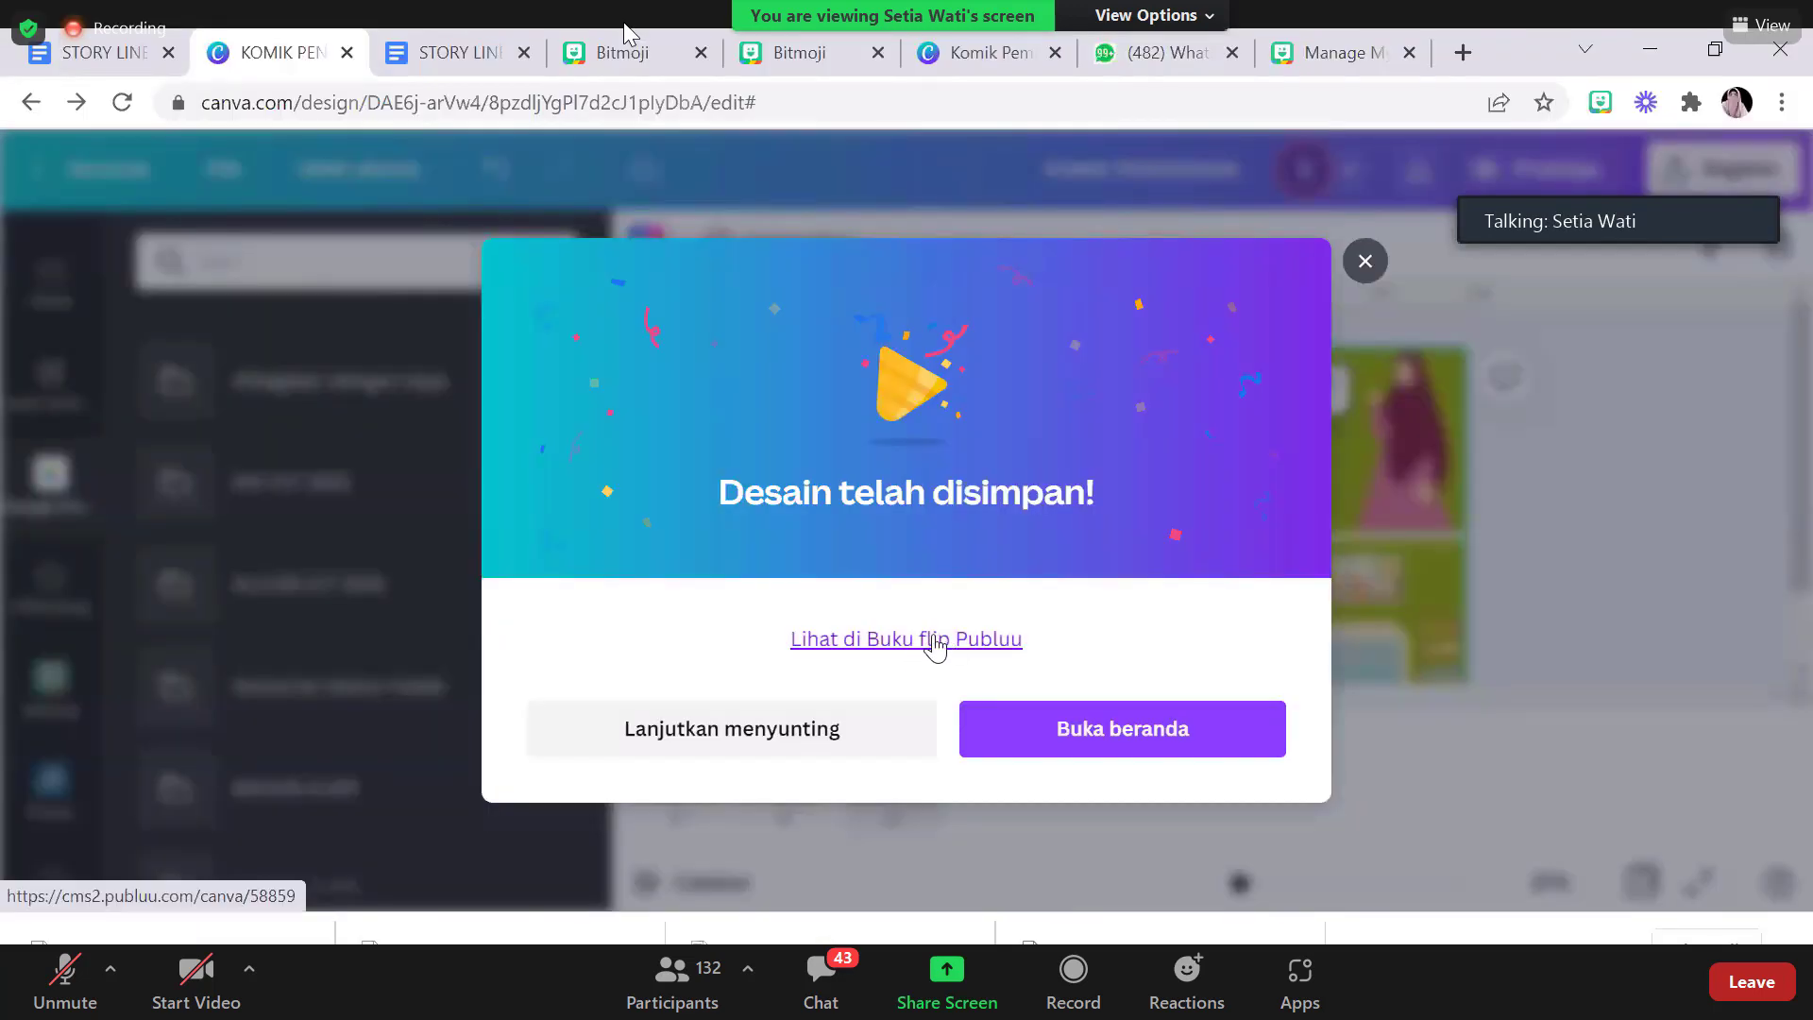
View the saved comic in the Publuu flipbook maker, dismiss the welcome message and try the sharing option
left_click(895, 640)
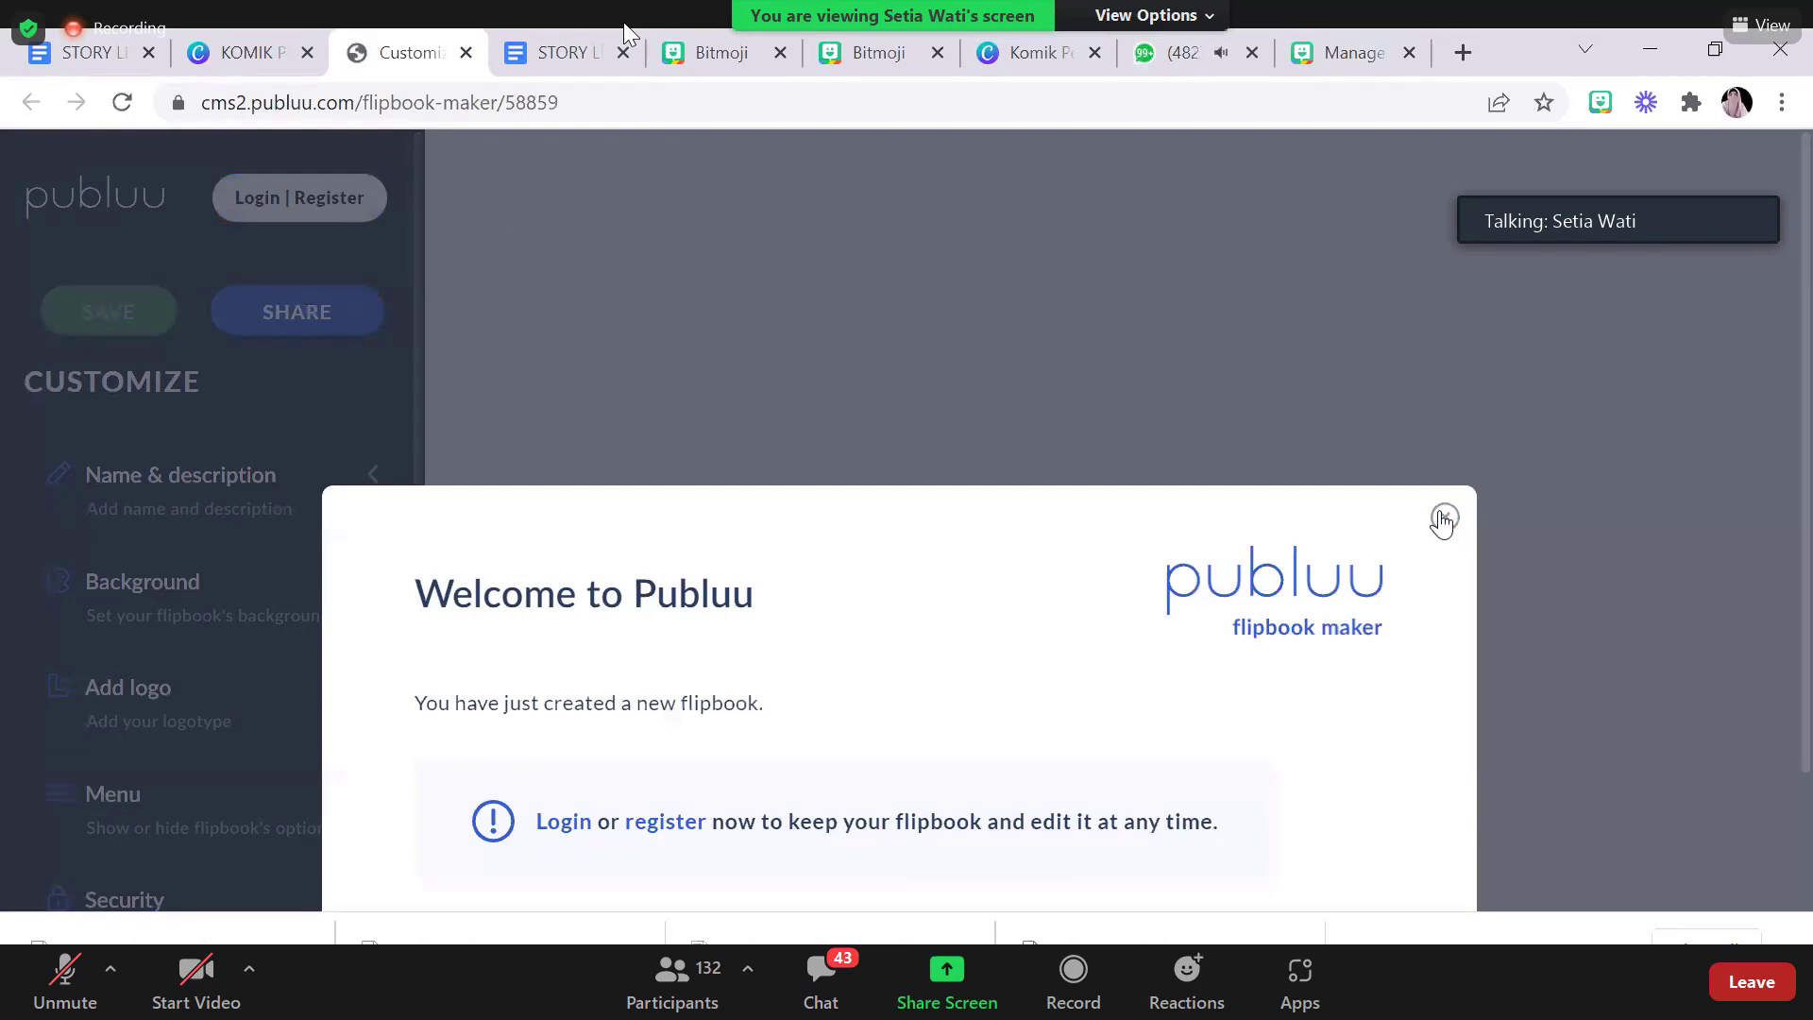
left_click(1443, 515)
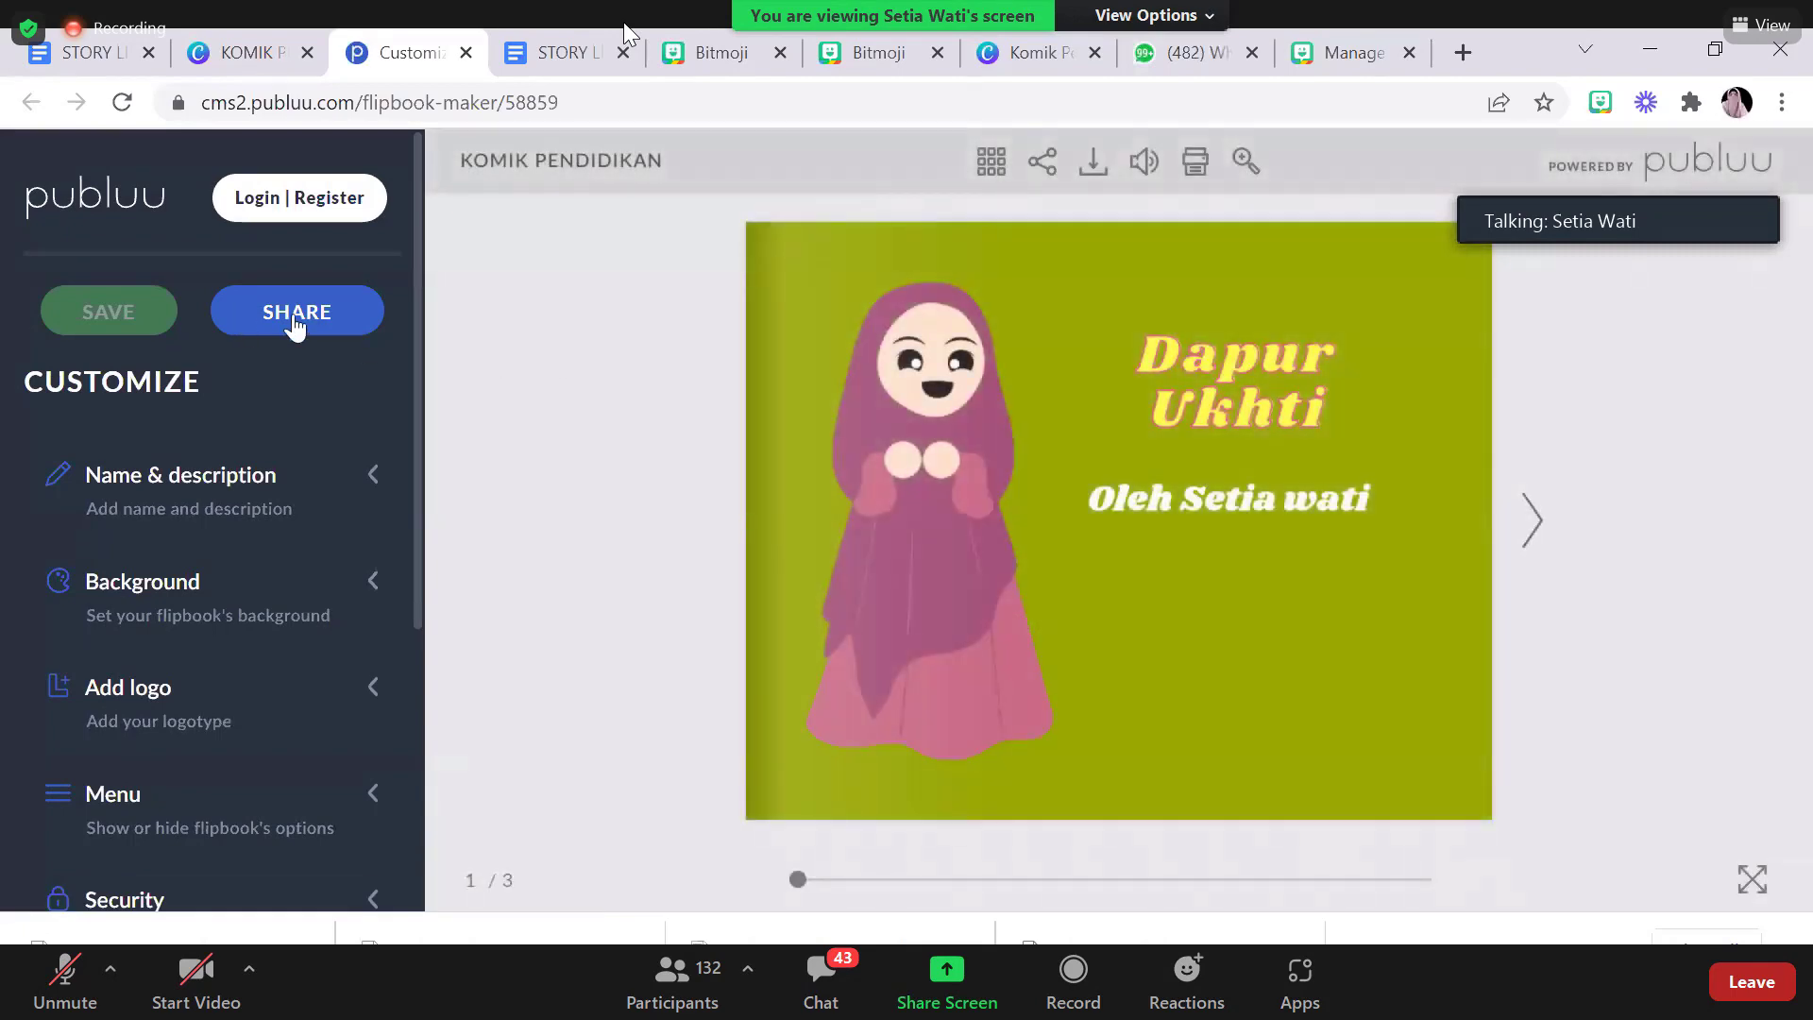
left_click(300, 327)
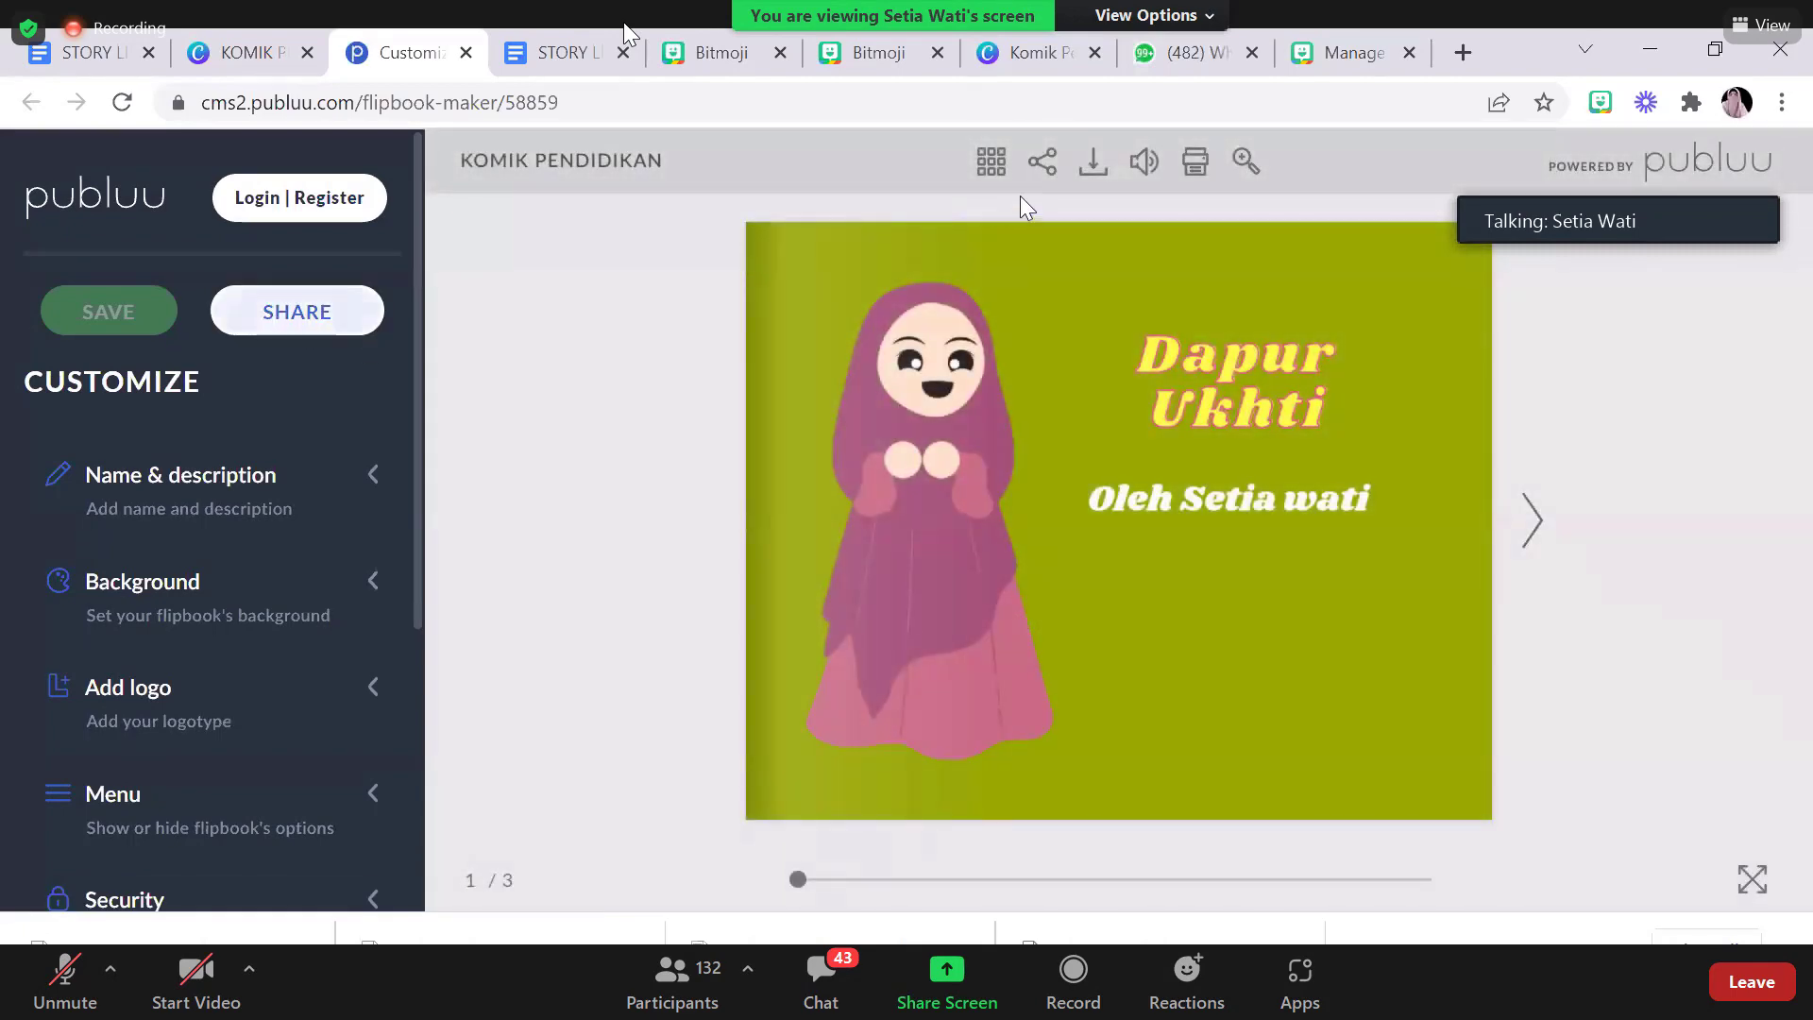
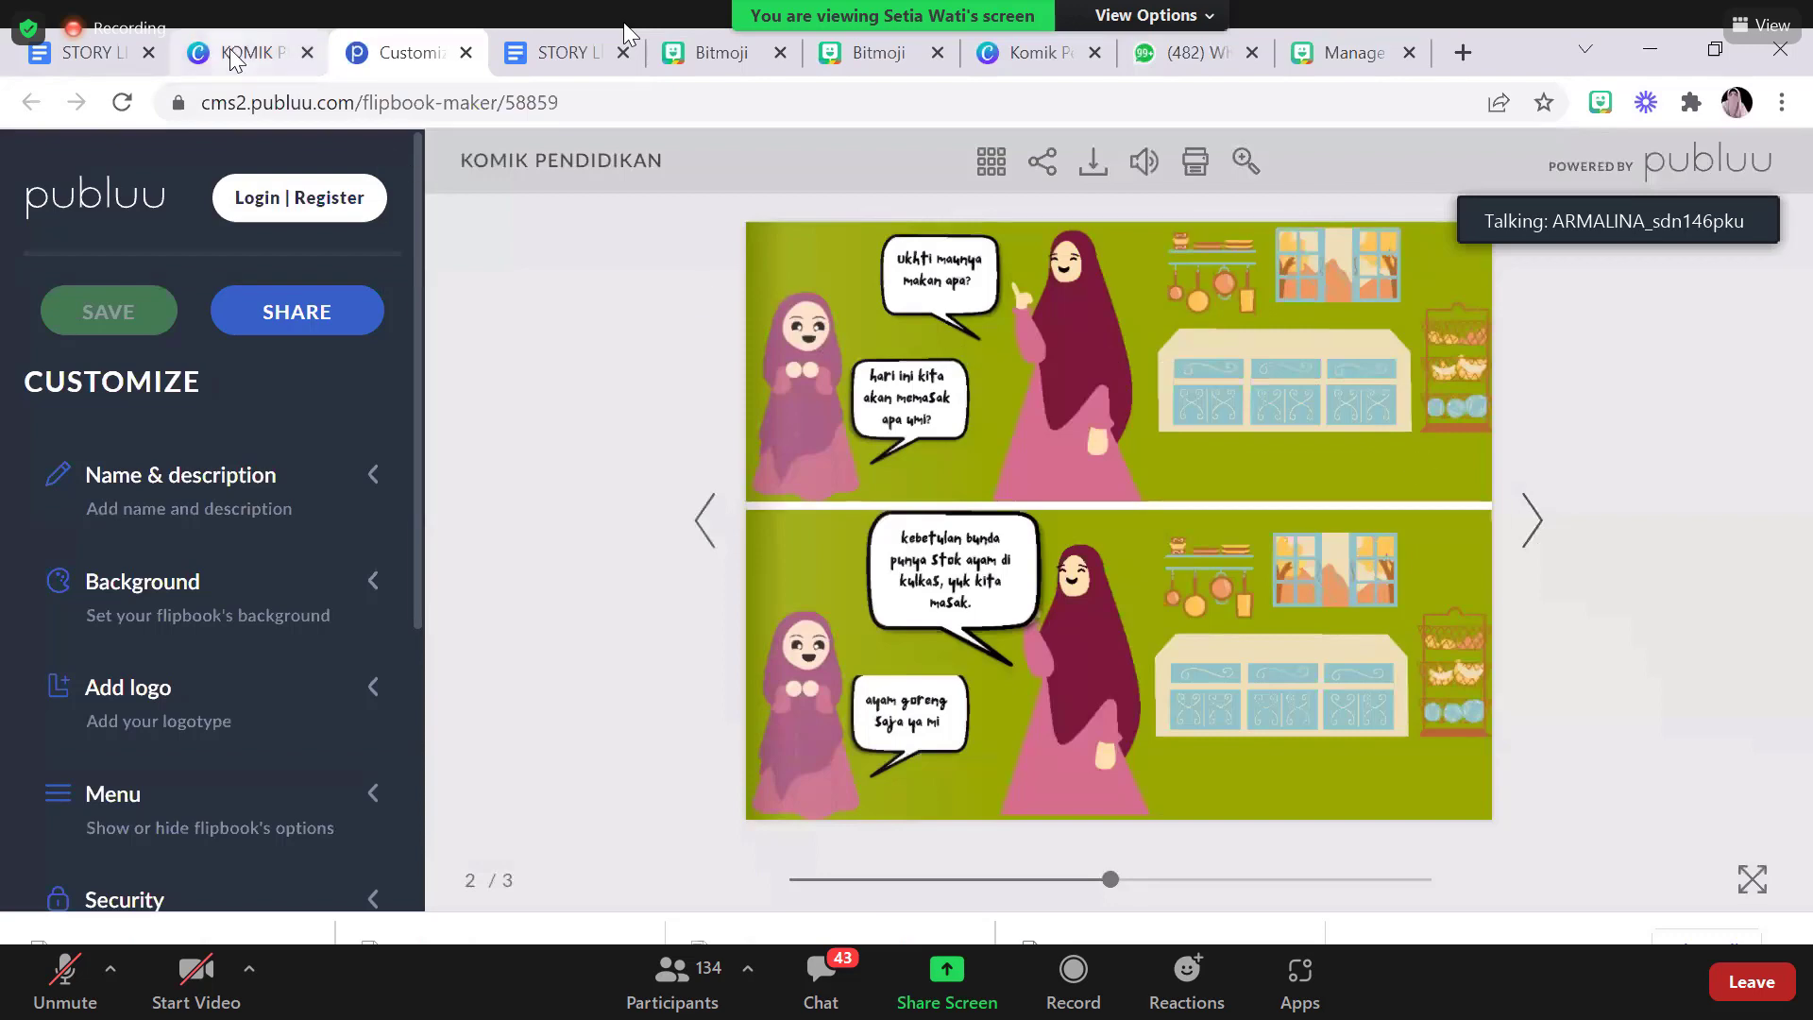
Return to the comic in Canva, close the save confirmation and look through the video and background libraries
left_click(236, 59)
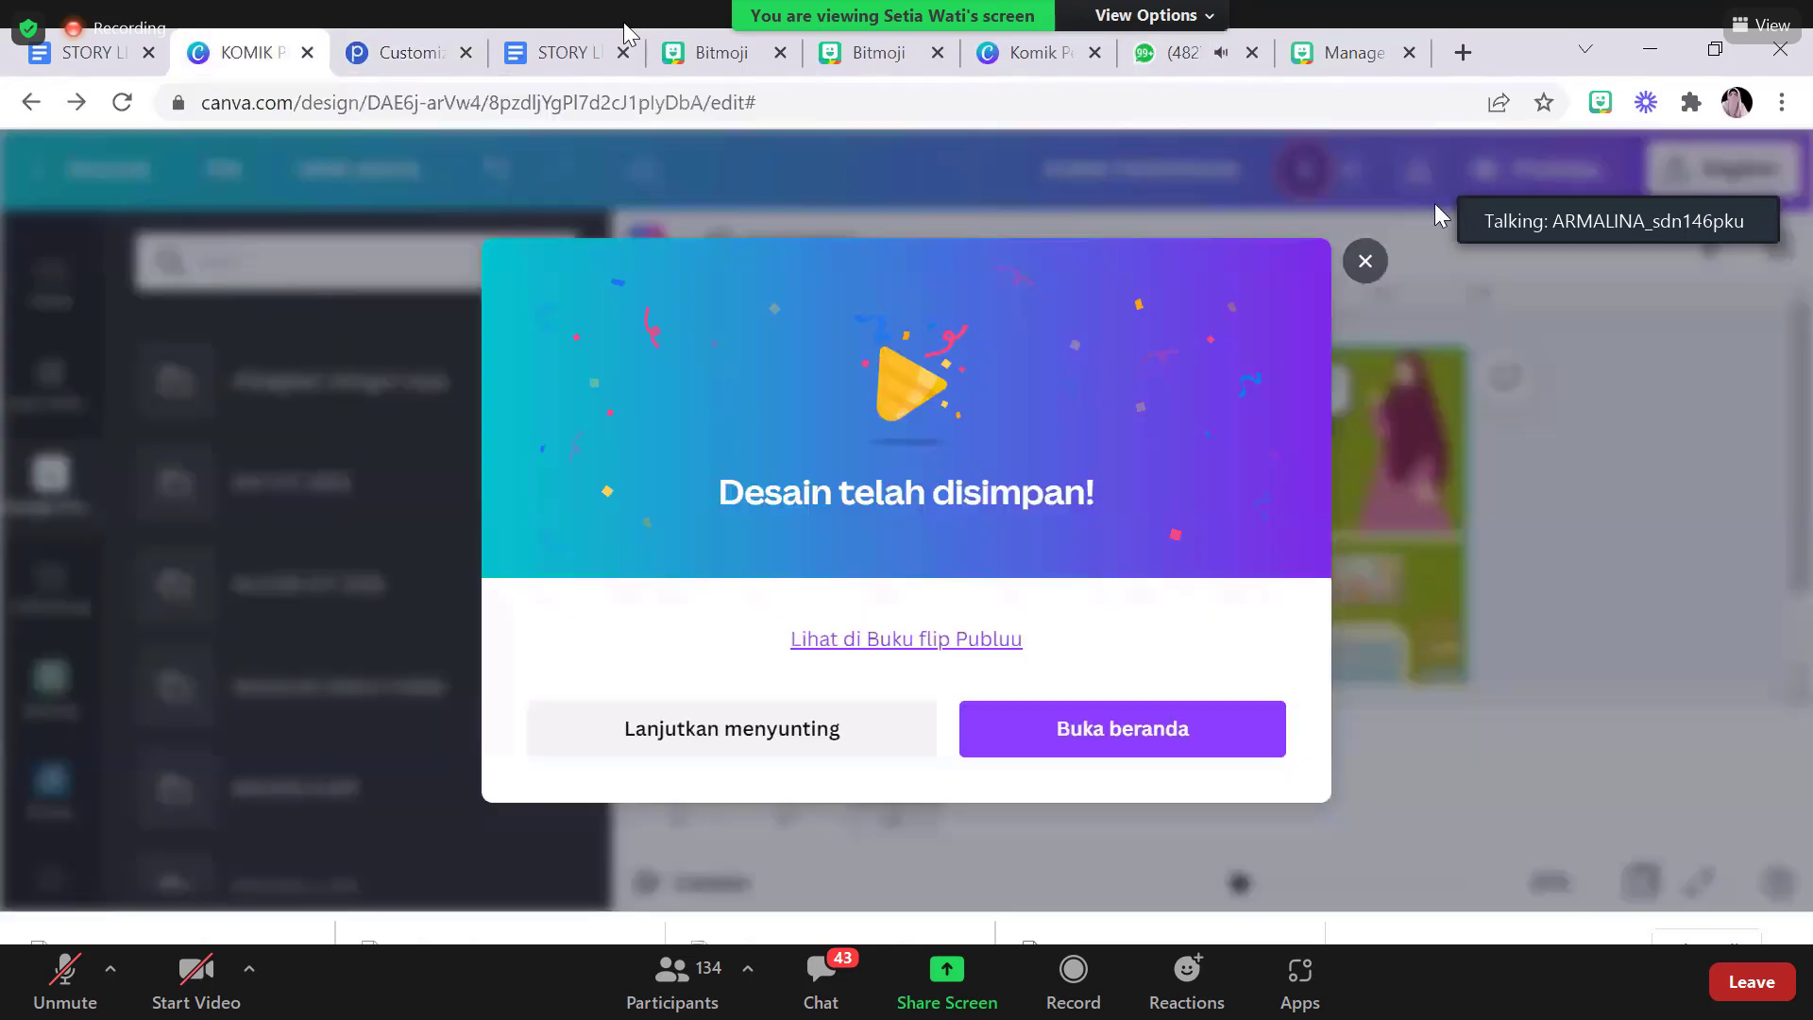
left_click(1359, 266)
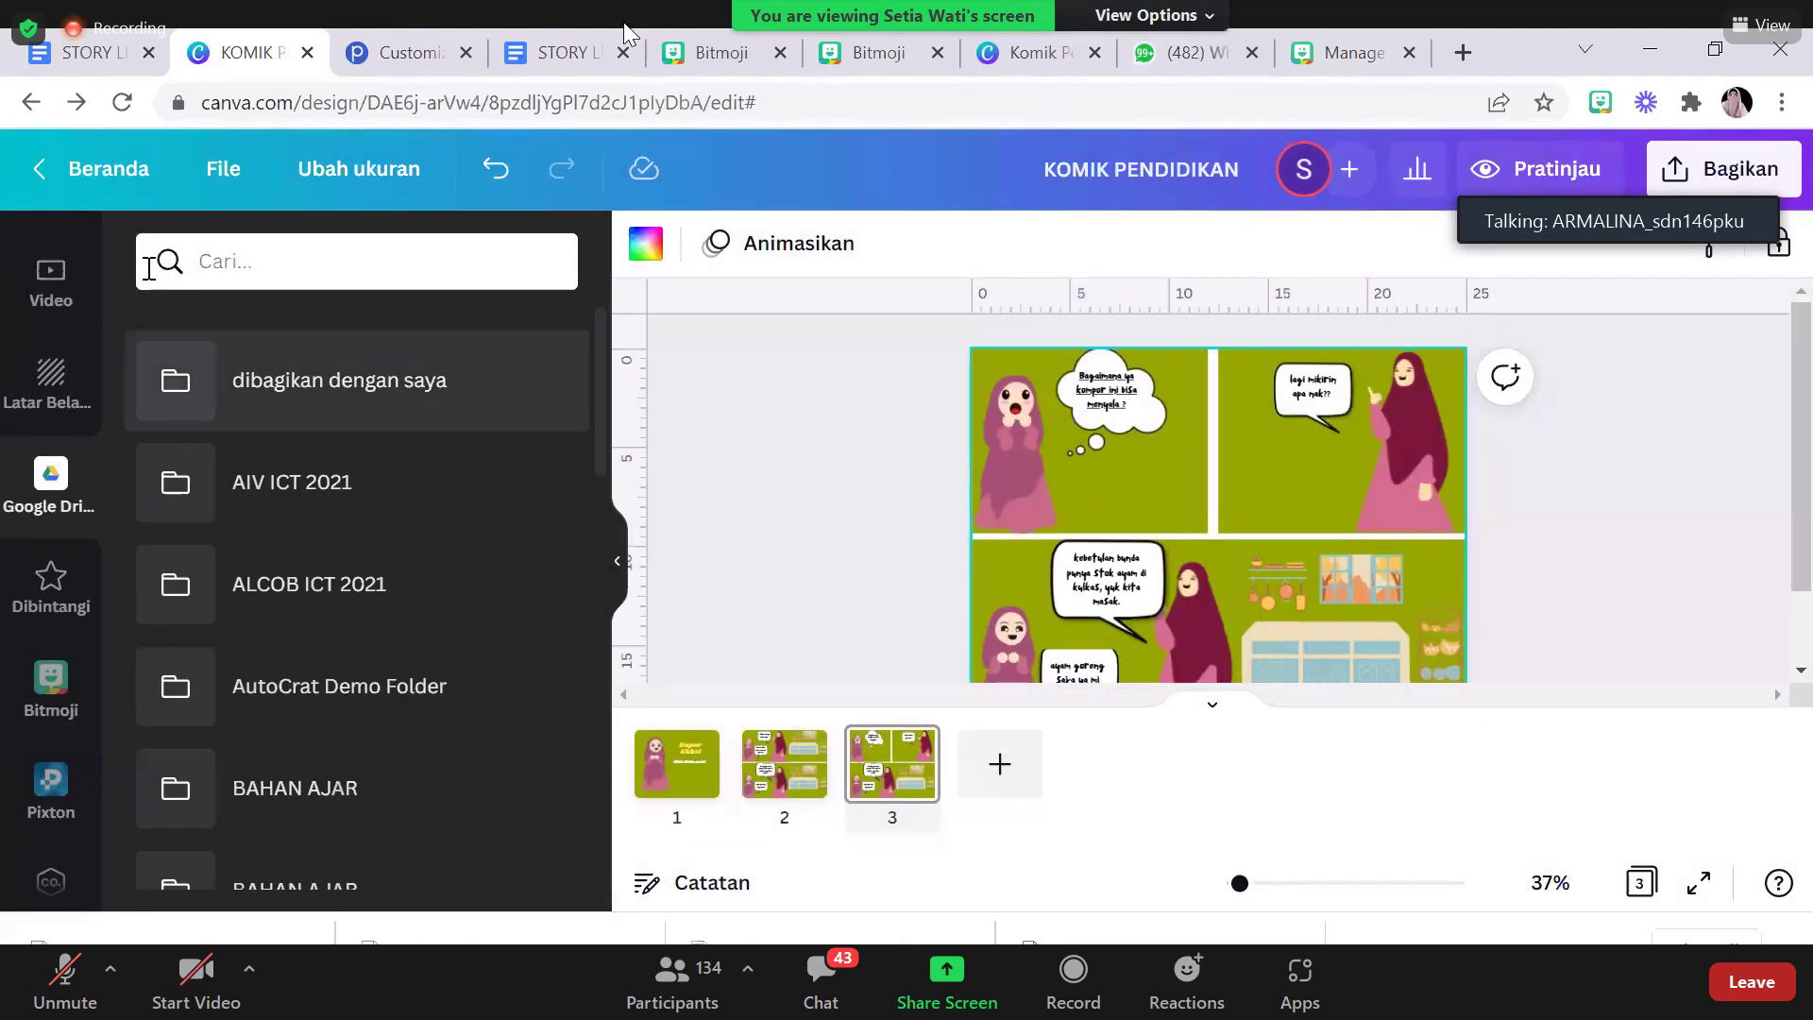
left_click(69, 288)
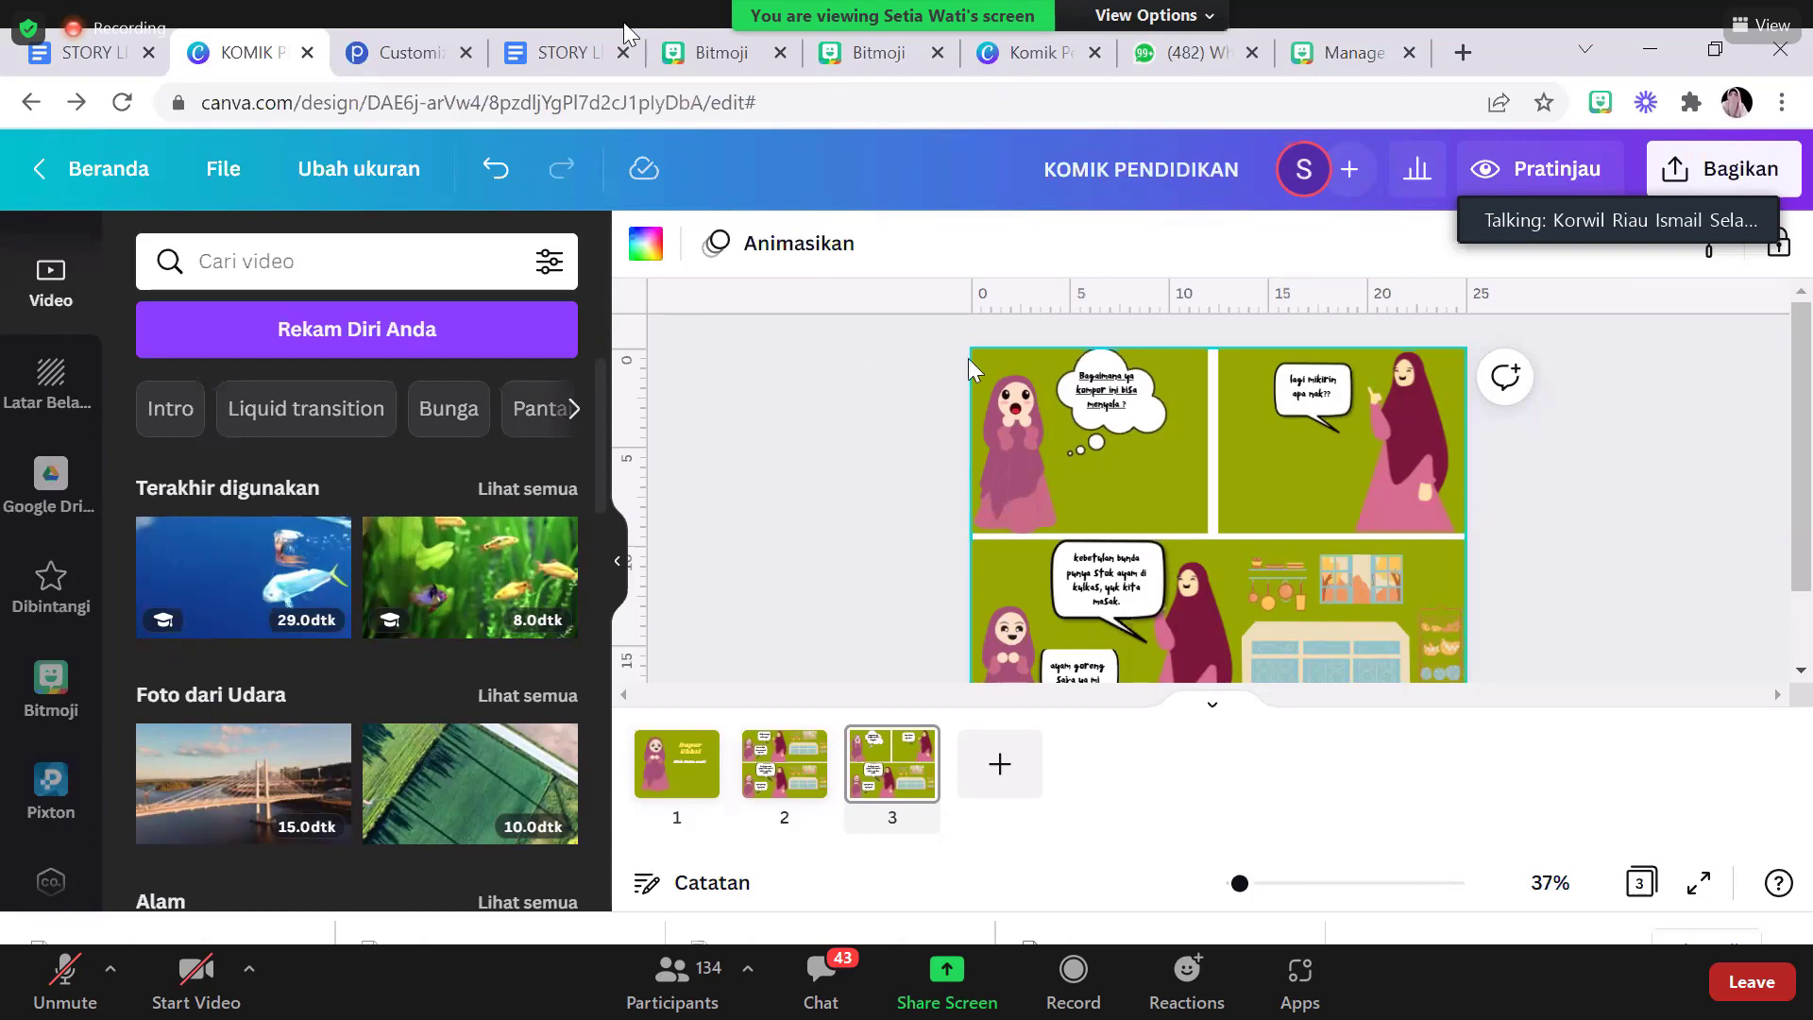
left_click(1087, 505)
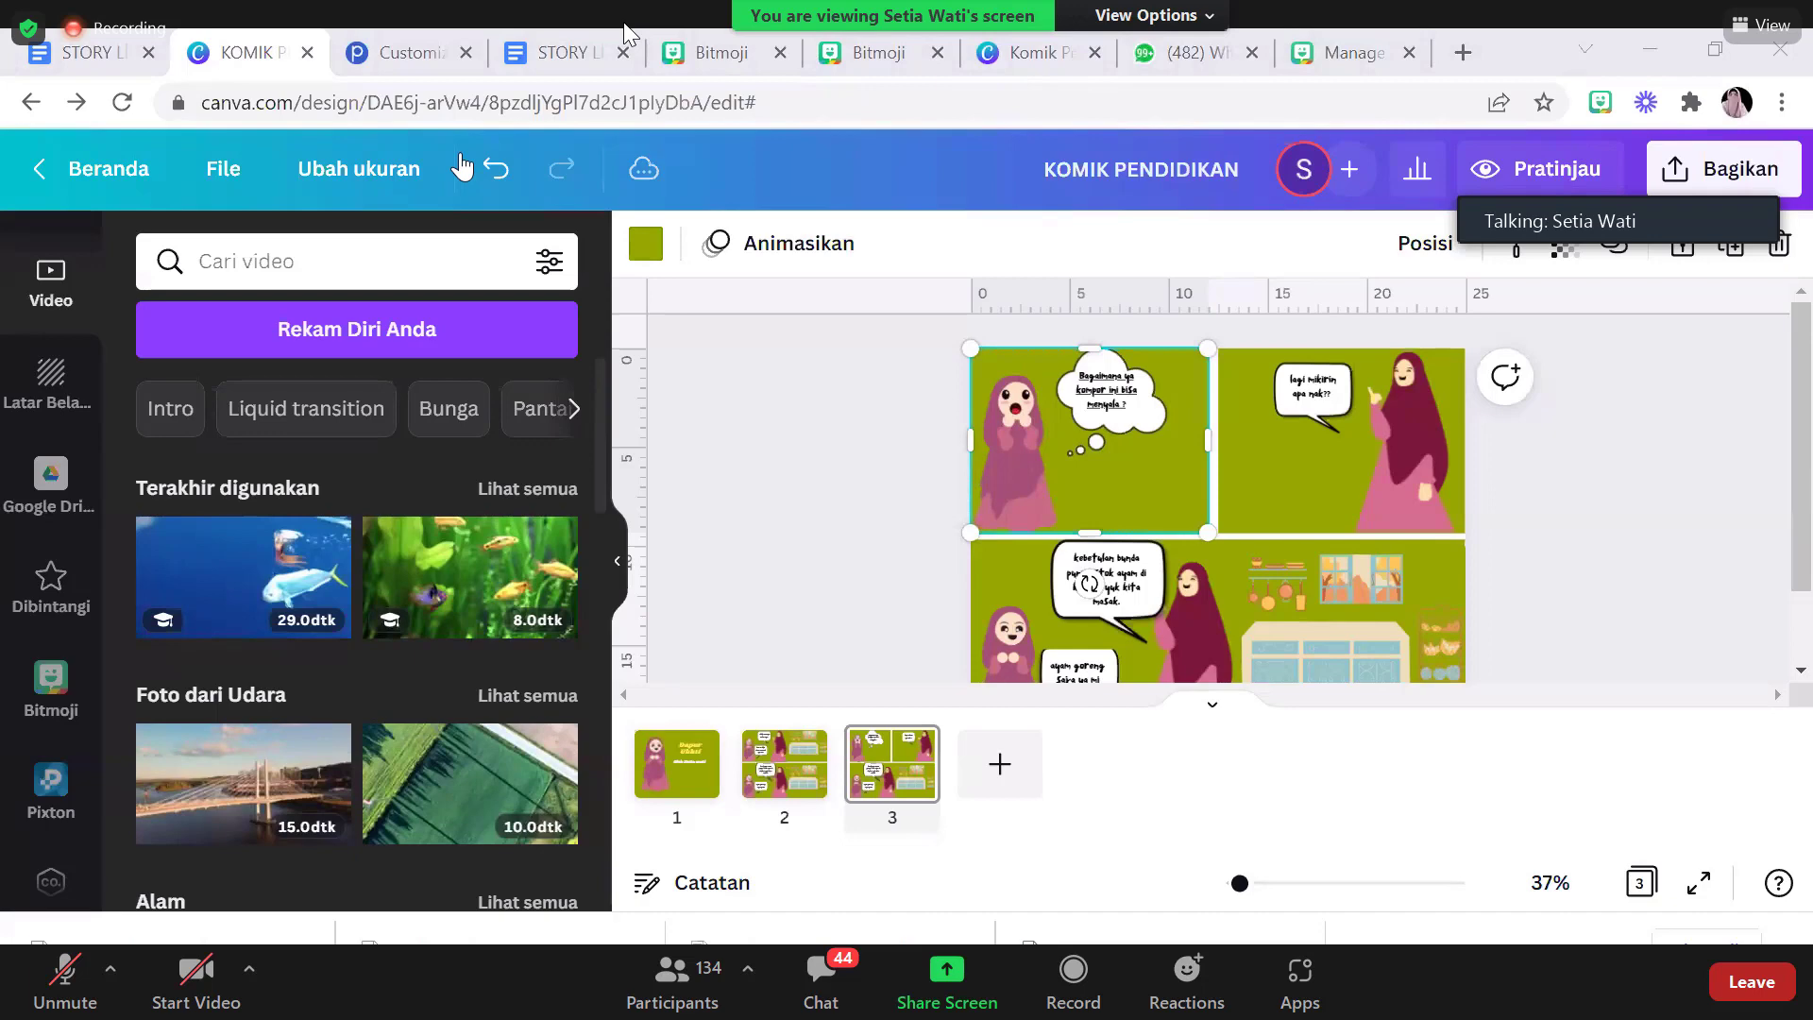
left_click(71, 398)
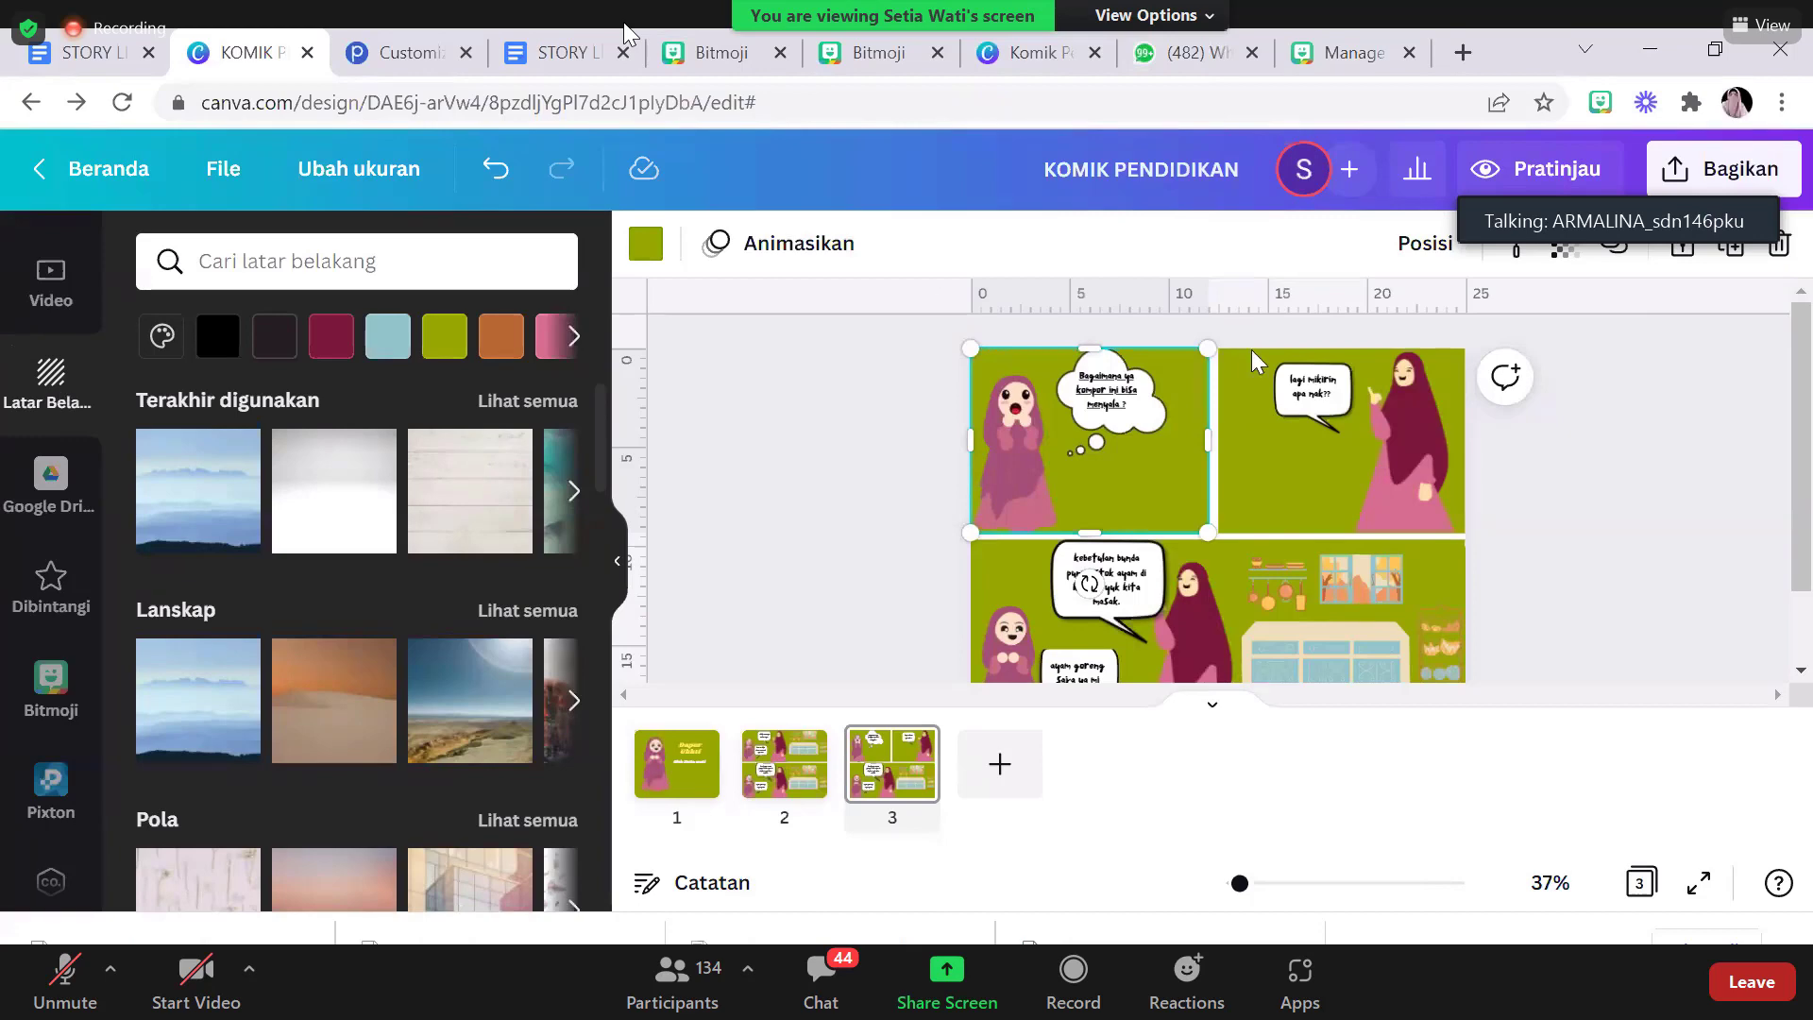
Examine the image editing effects available for the girl in page 3's first panel
left_click(1036, 484)
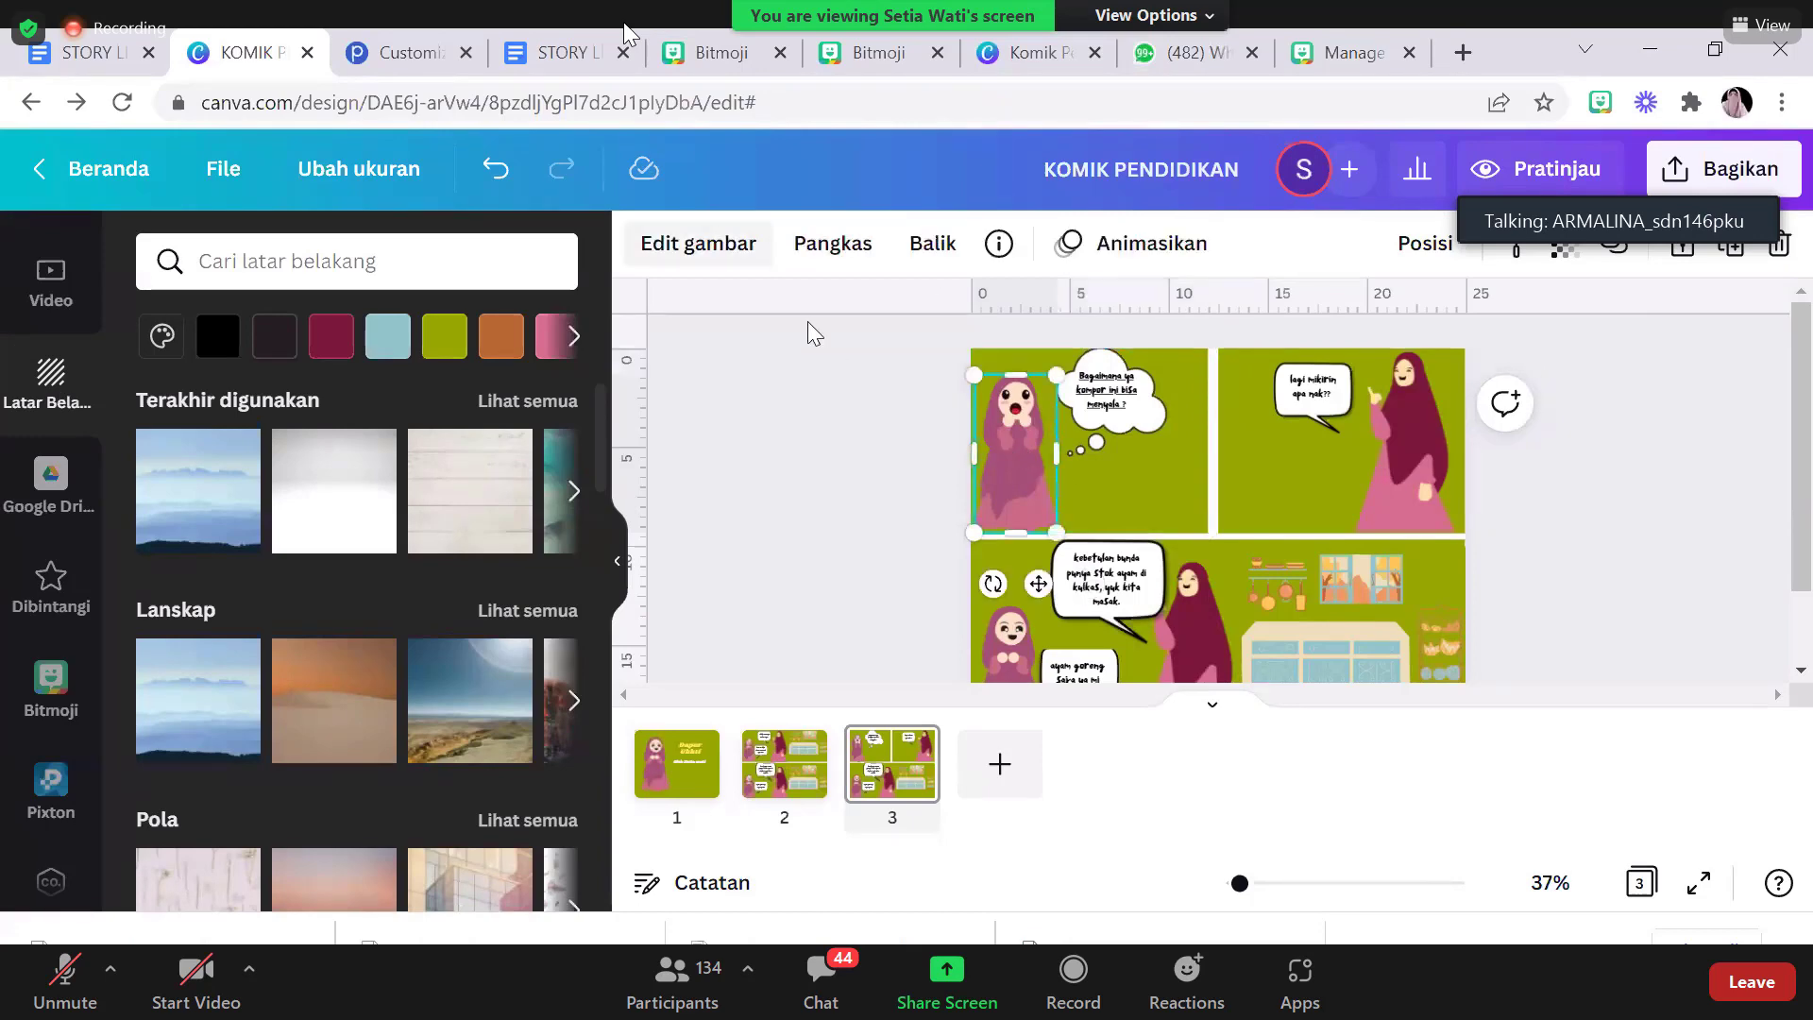
left_click(727, 243)
left_click(225, 457)
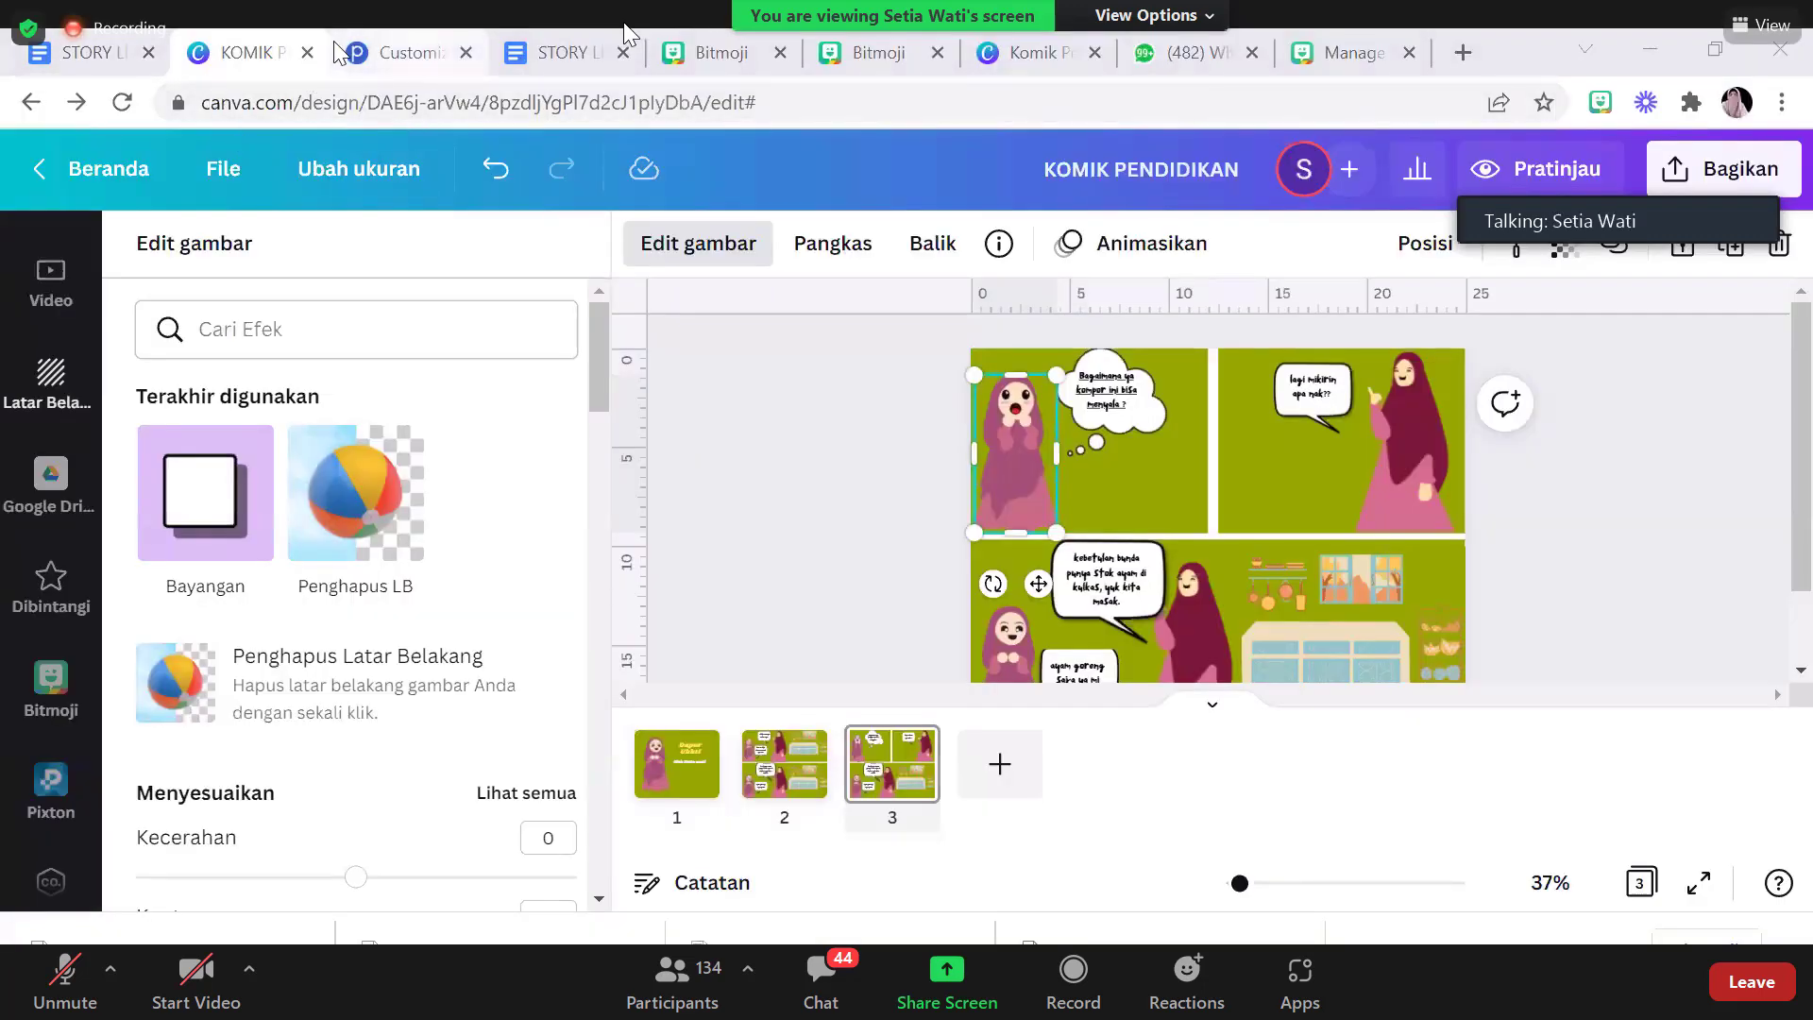
Leave the comic for Canva's home page and browse the video design types offered there
left_click(149, 166)
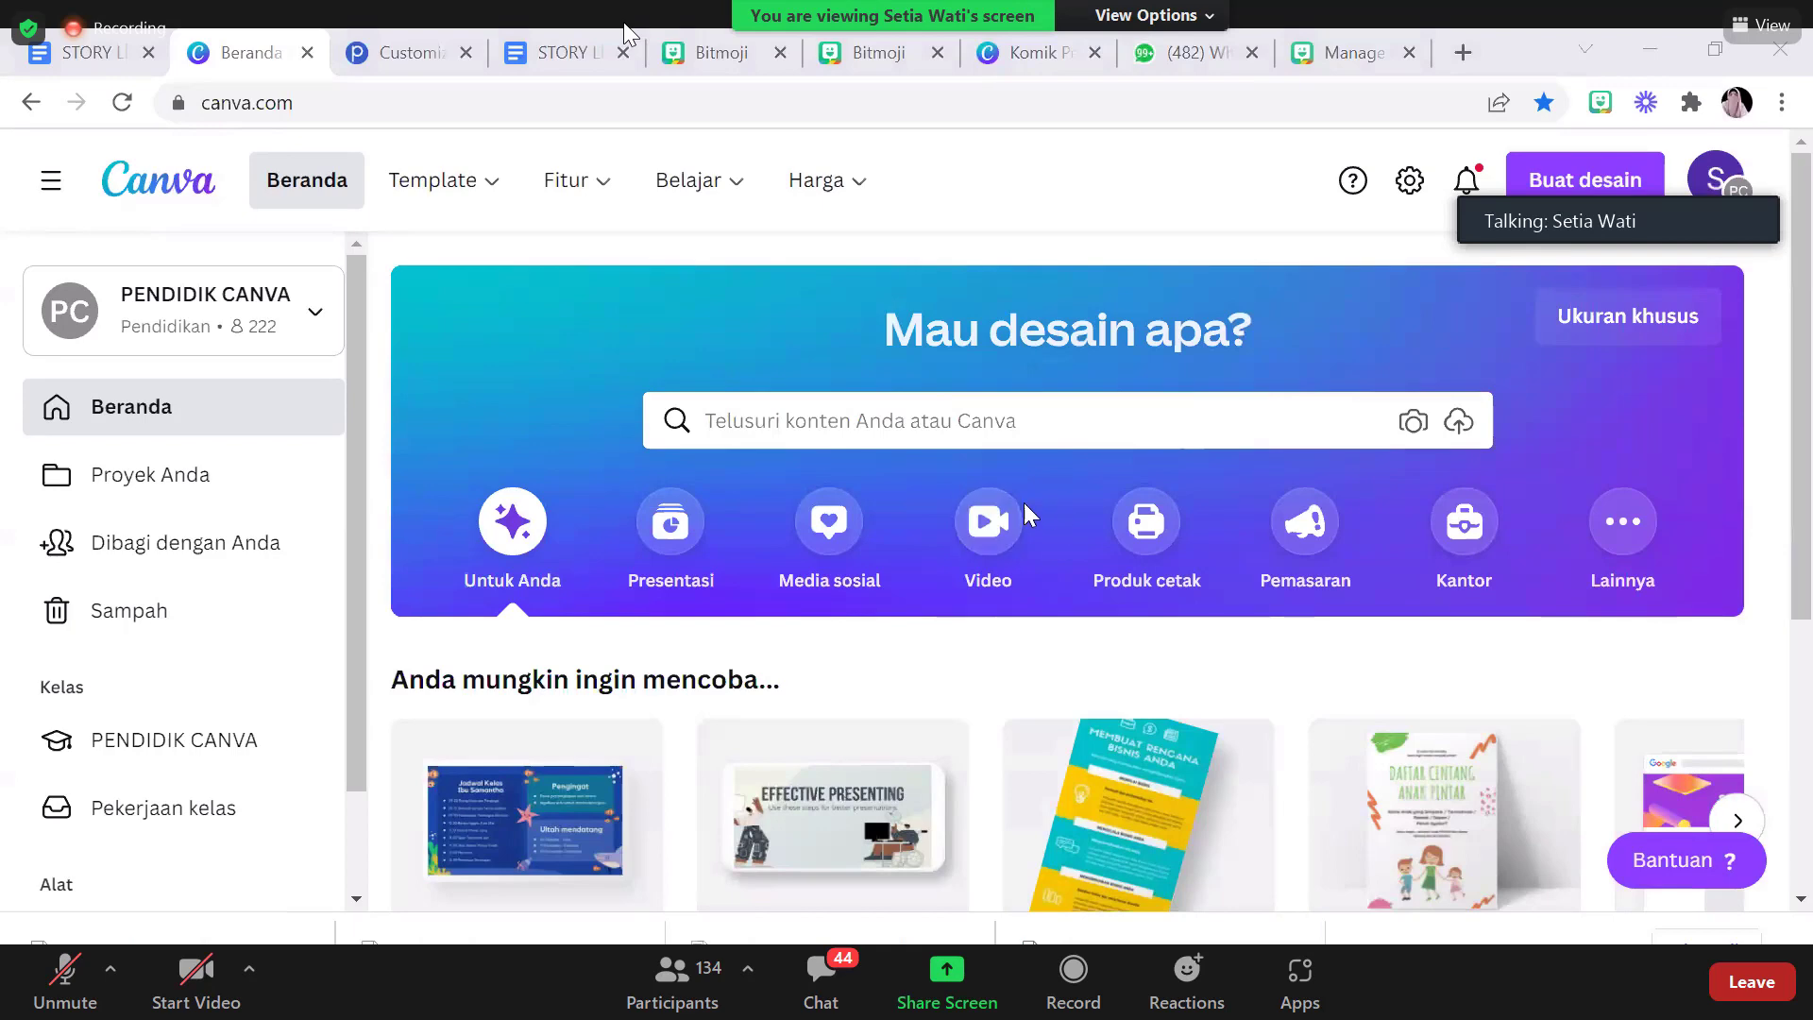
left_click(993, 533)
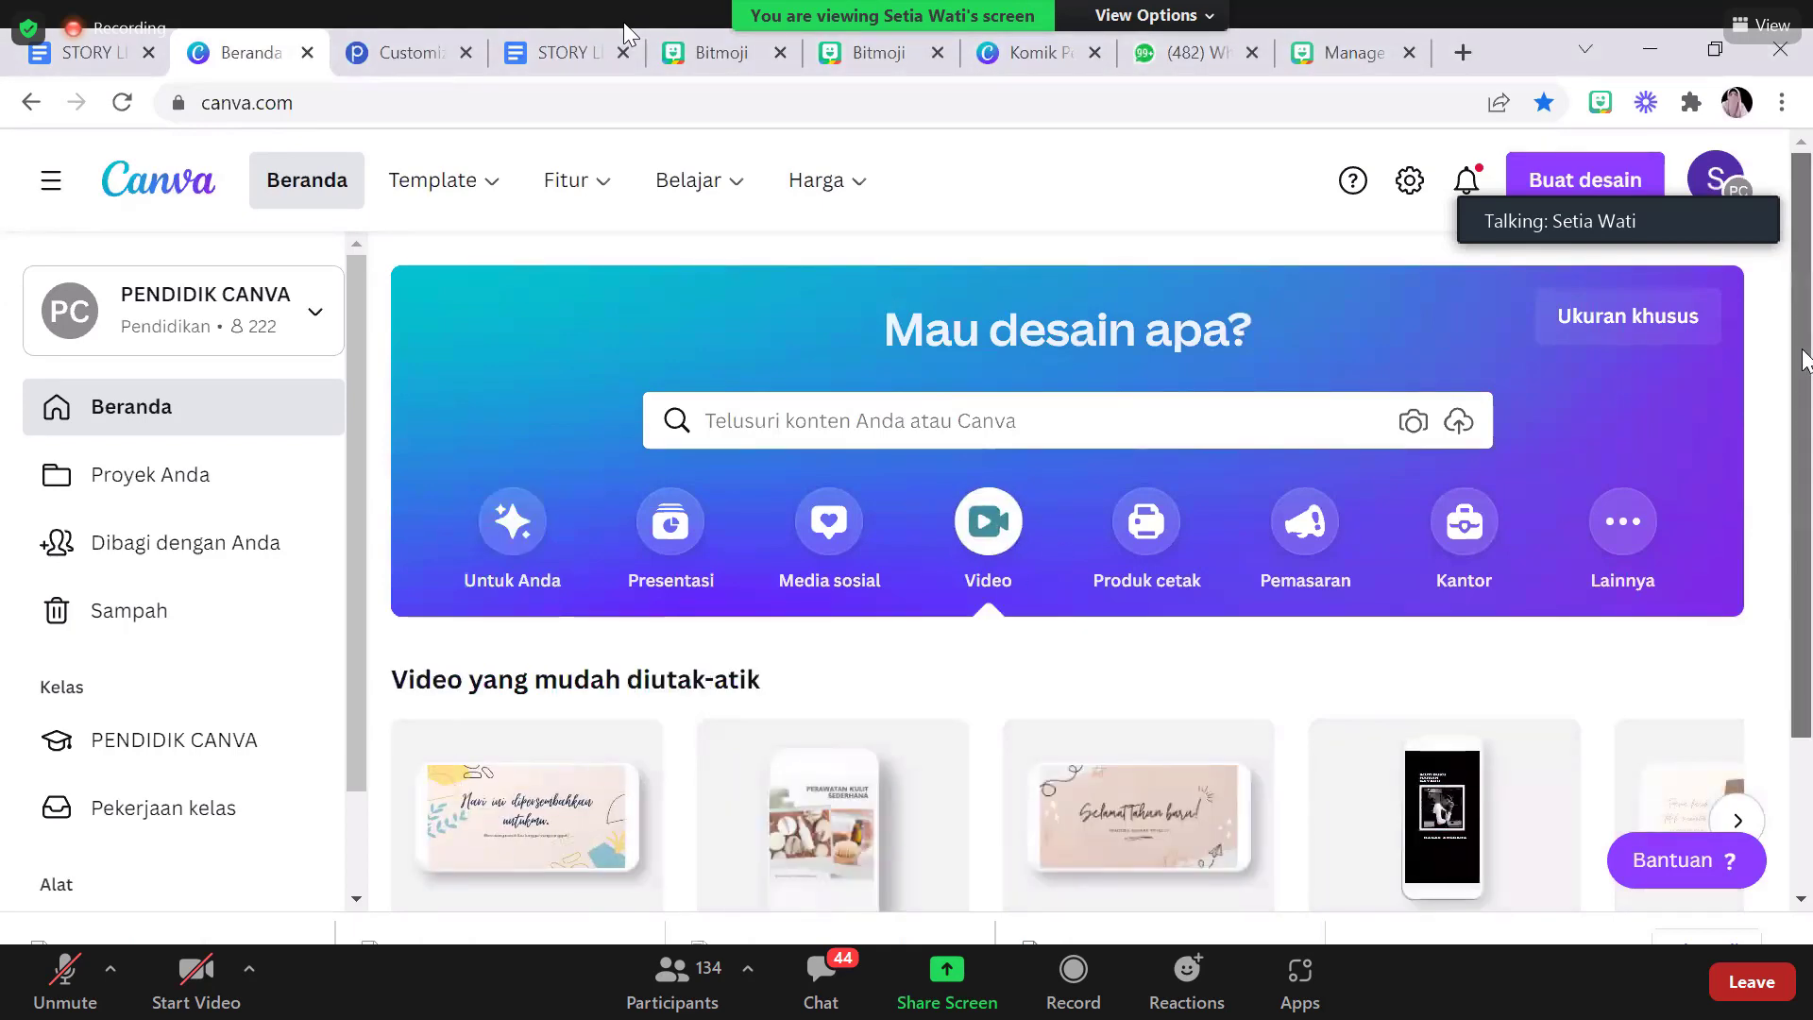
scroll(1809, 416, "down", 2)
scroll(1809, 415, "down", 3)
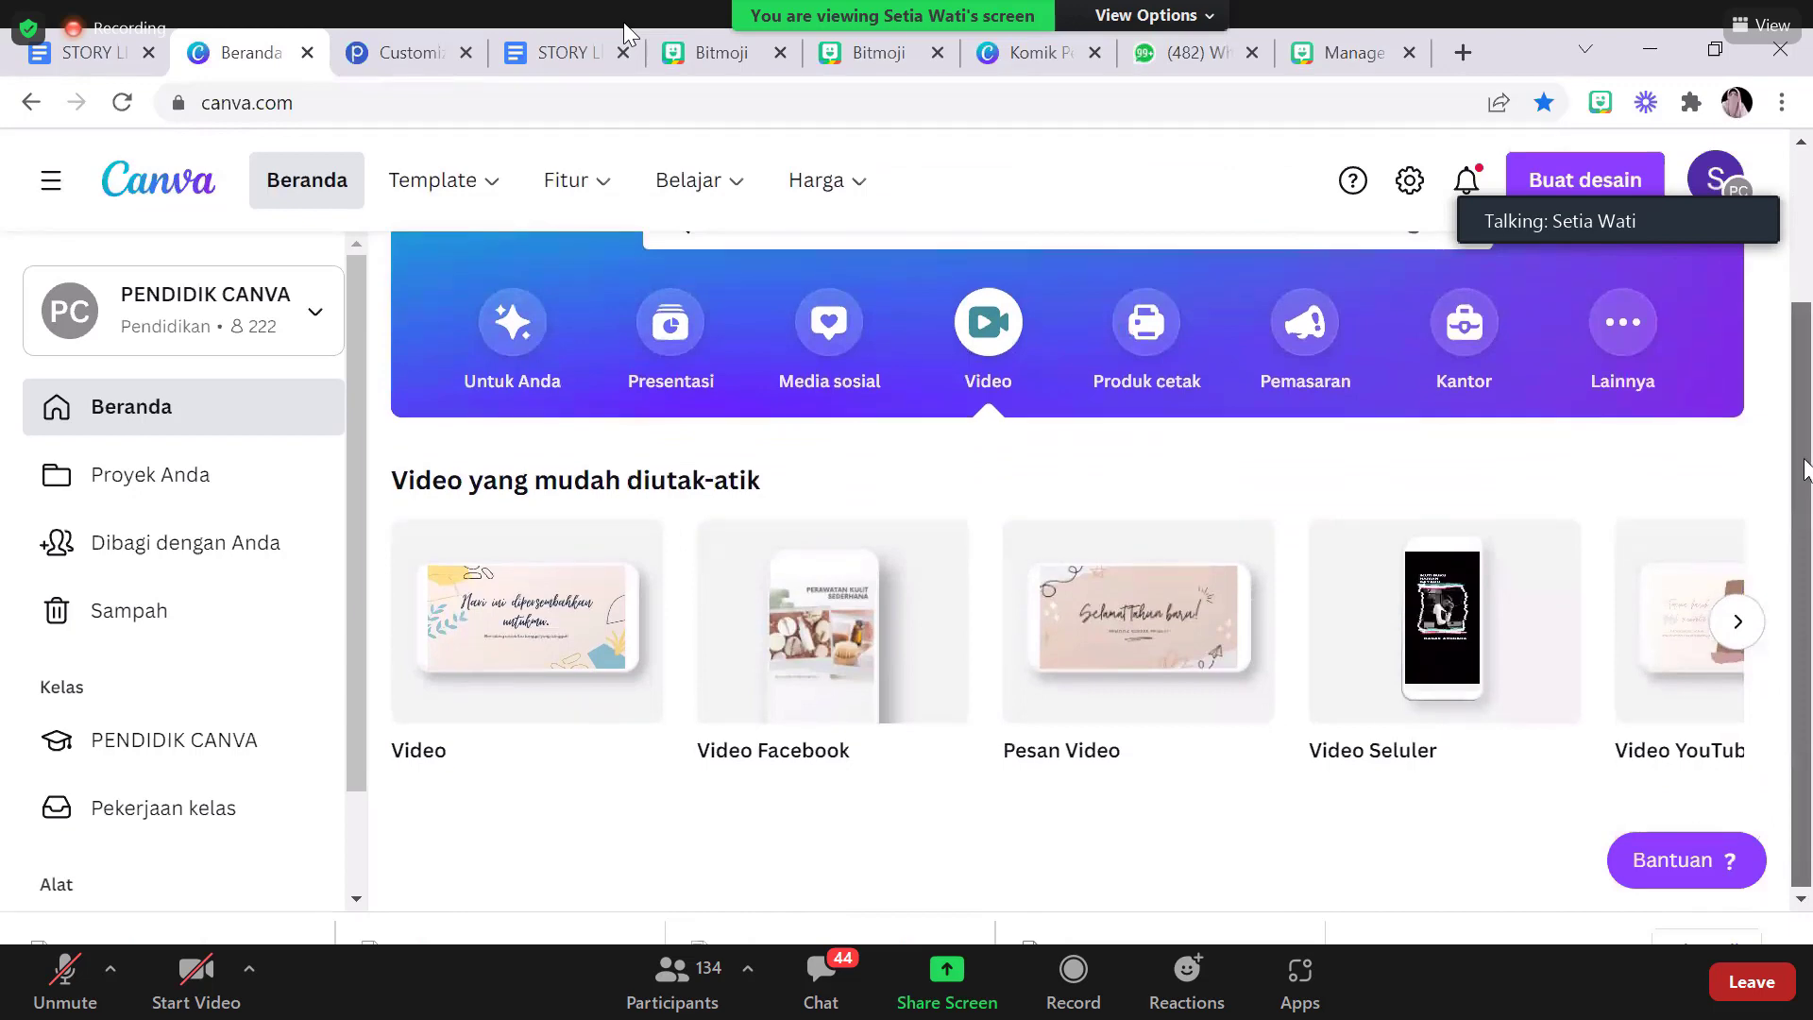
scroll(1805, 354, "up", 2)
left_click_drag(1803, 354, 1803, 307)
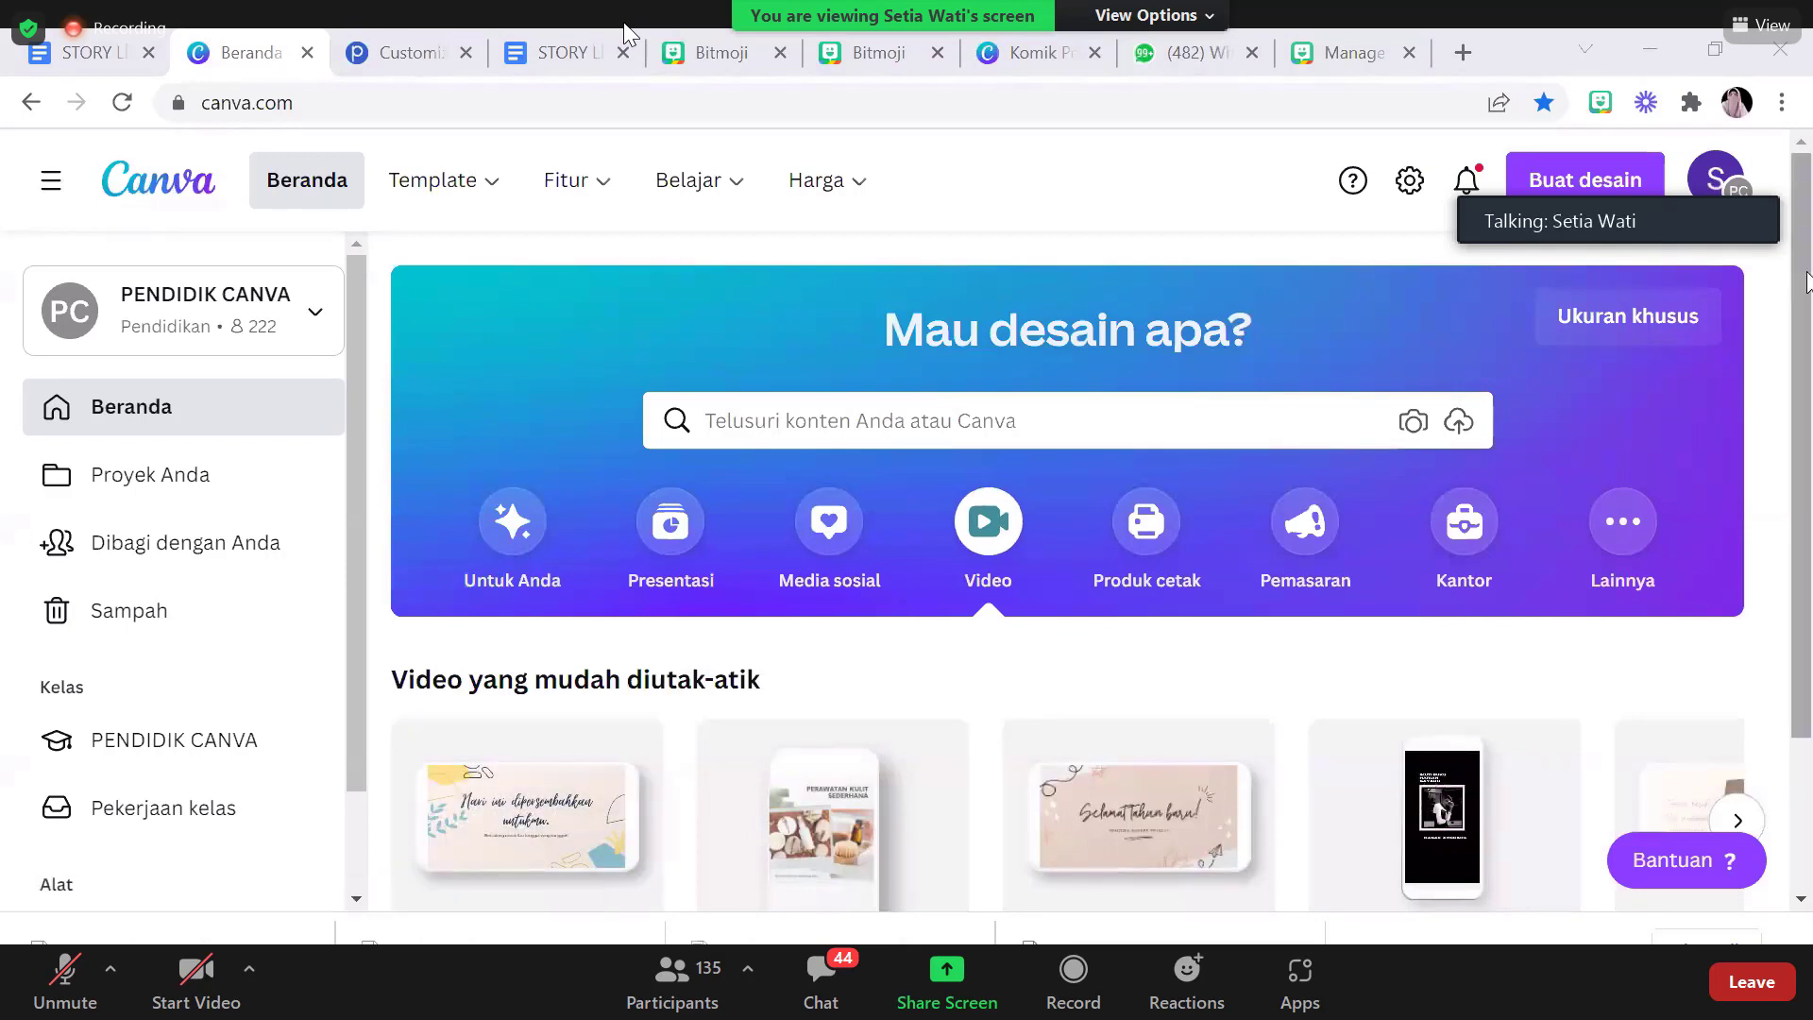
scroll(1795, 484, "down", 2)
scroll(1795, 483, "up", 2)
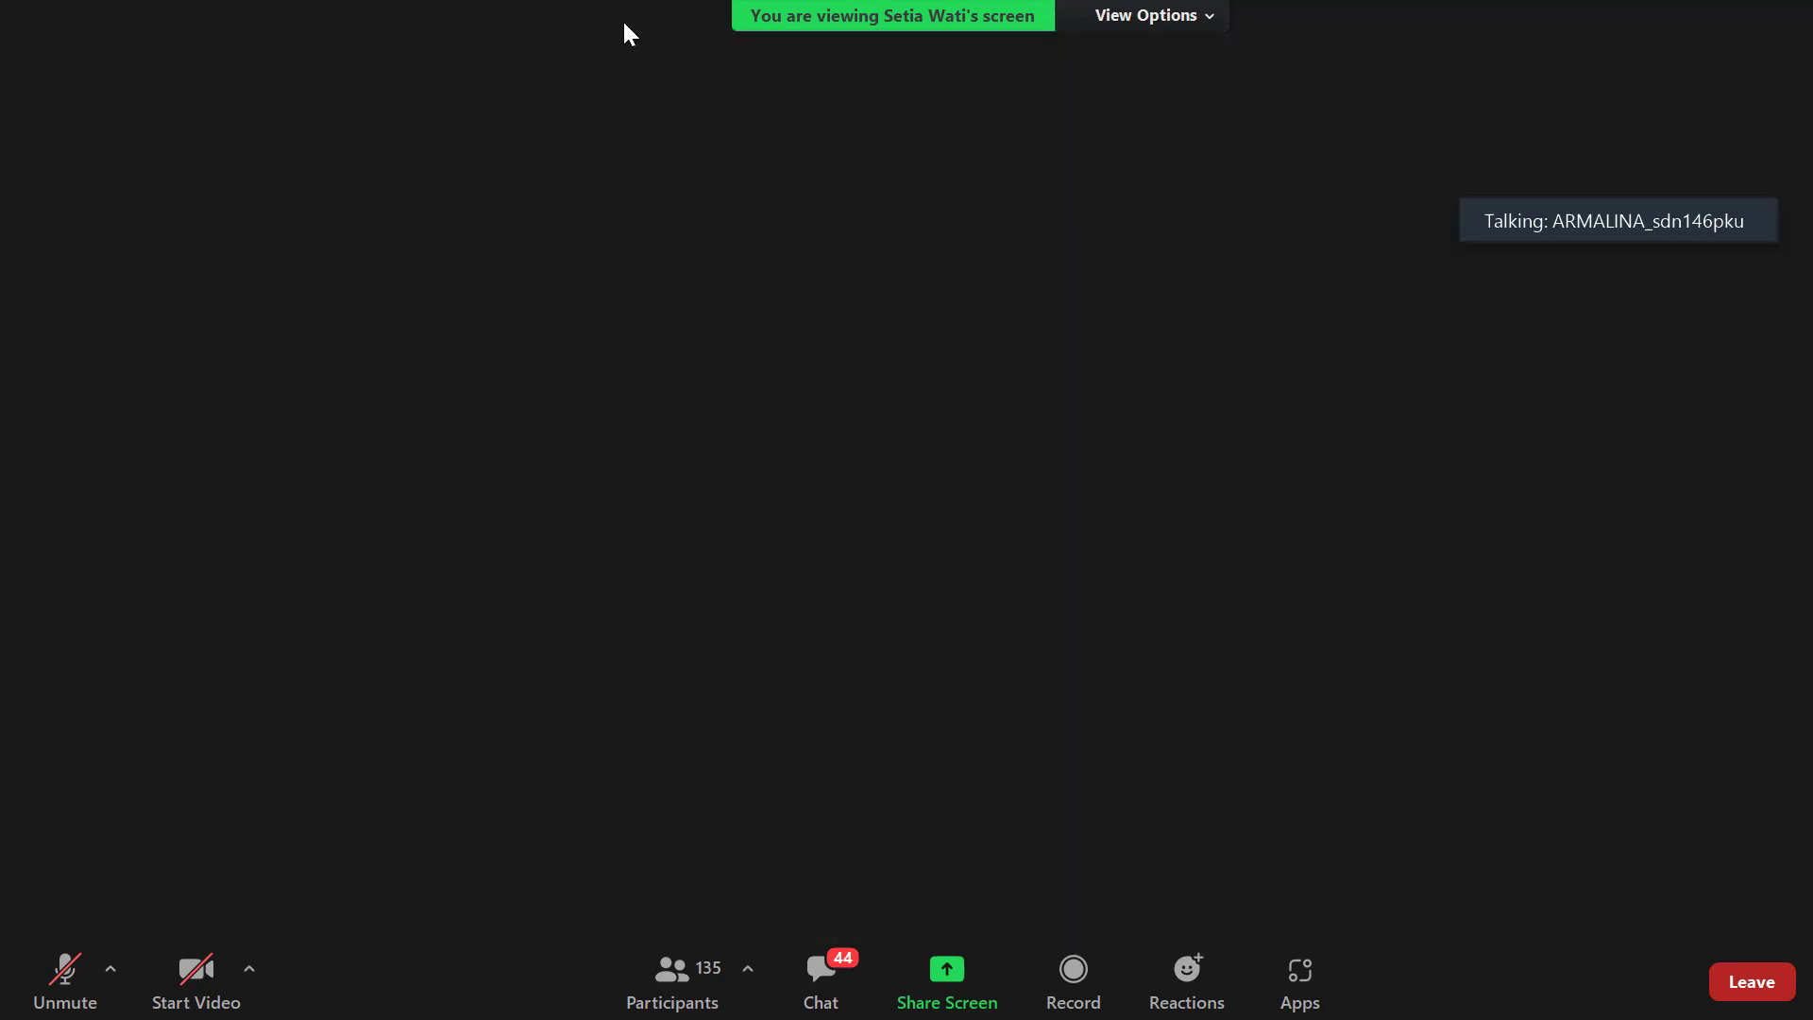
scroll(1808, 406, "down", 1)
scroll(1808, 406, "up", 1)
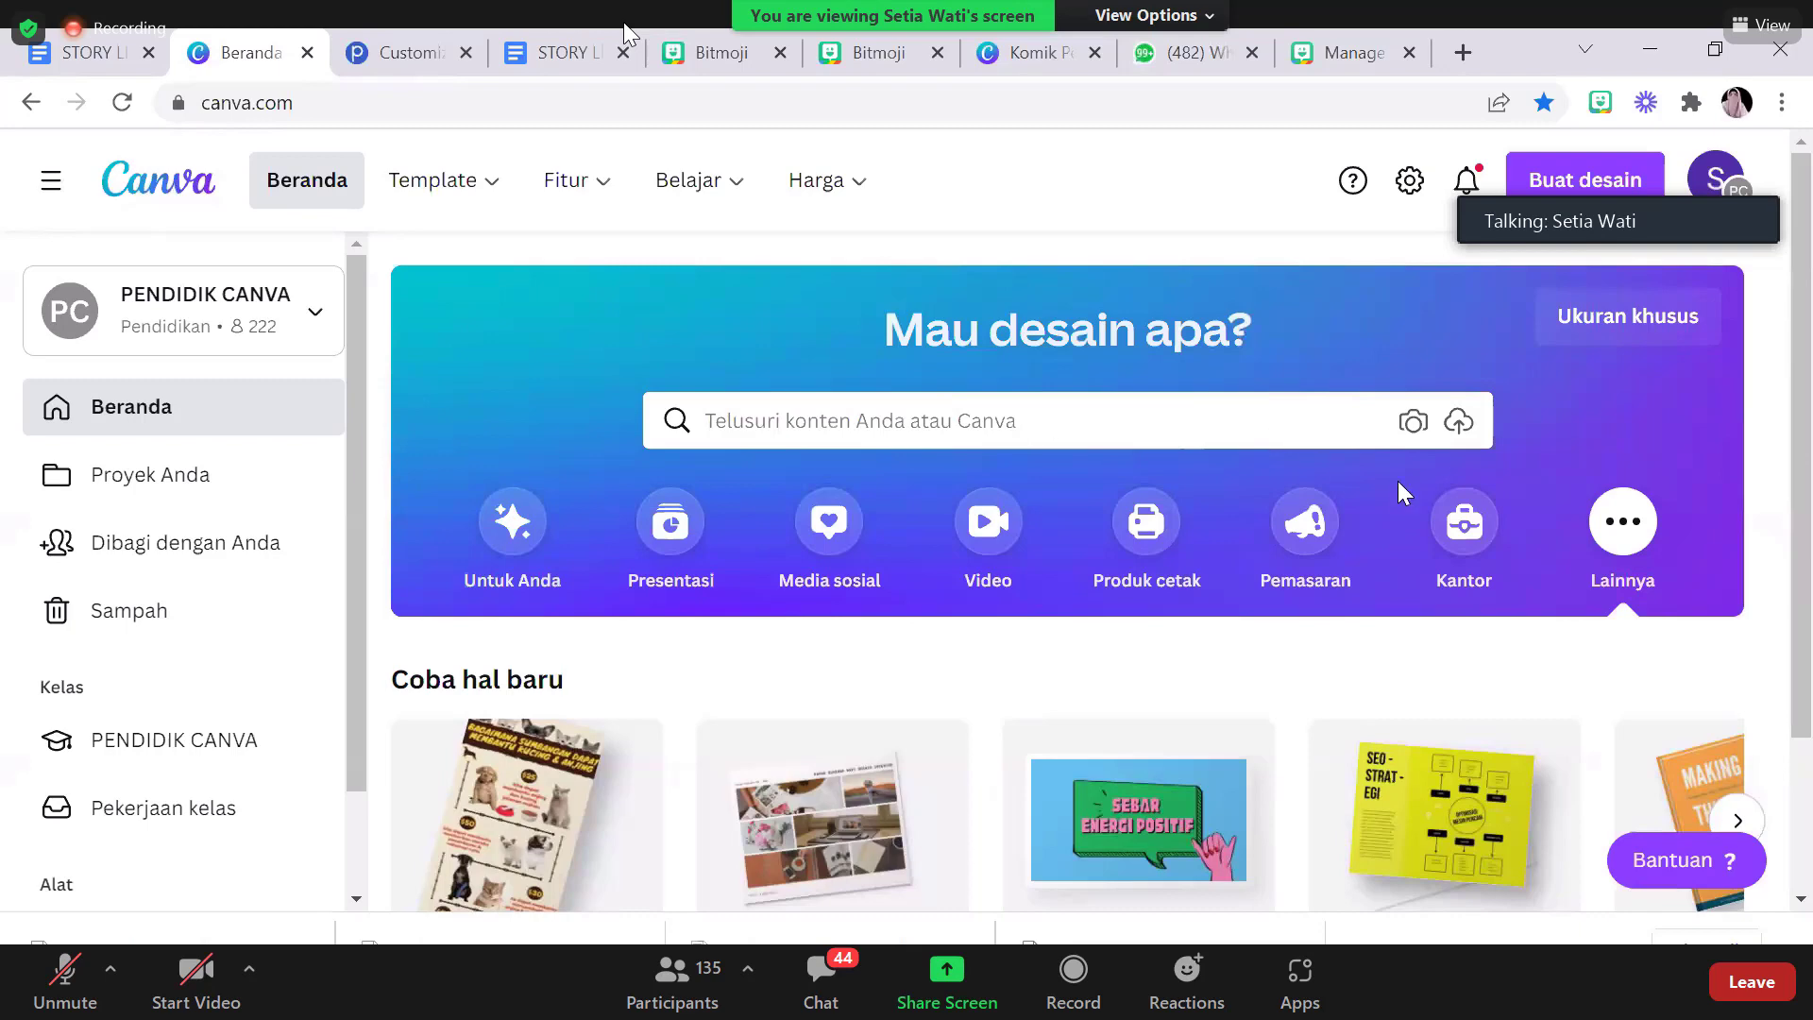
Look over the features on Canva's home page and open the KOMIK PENDIDIKAN design from the recent projects
mouse_move(564, 193)
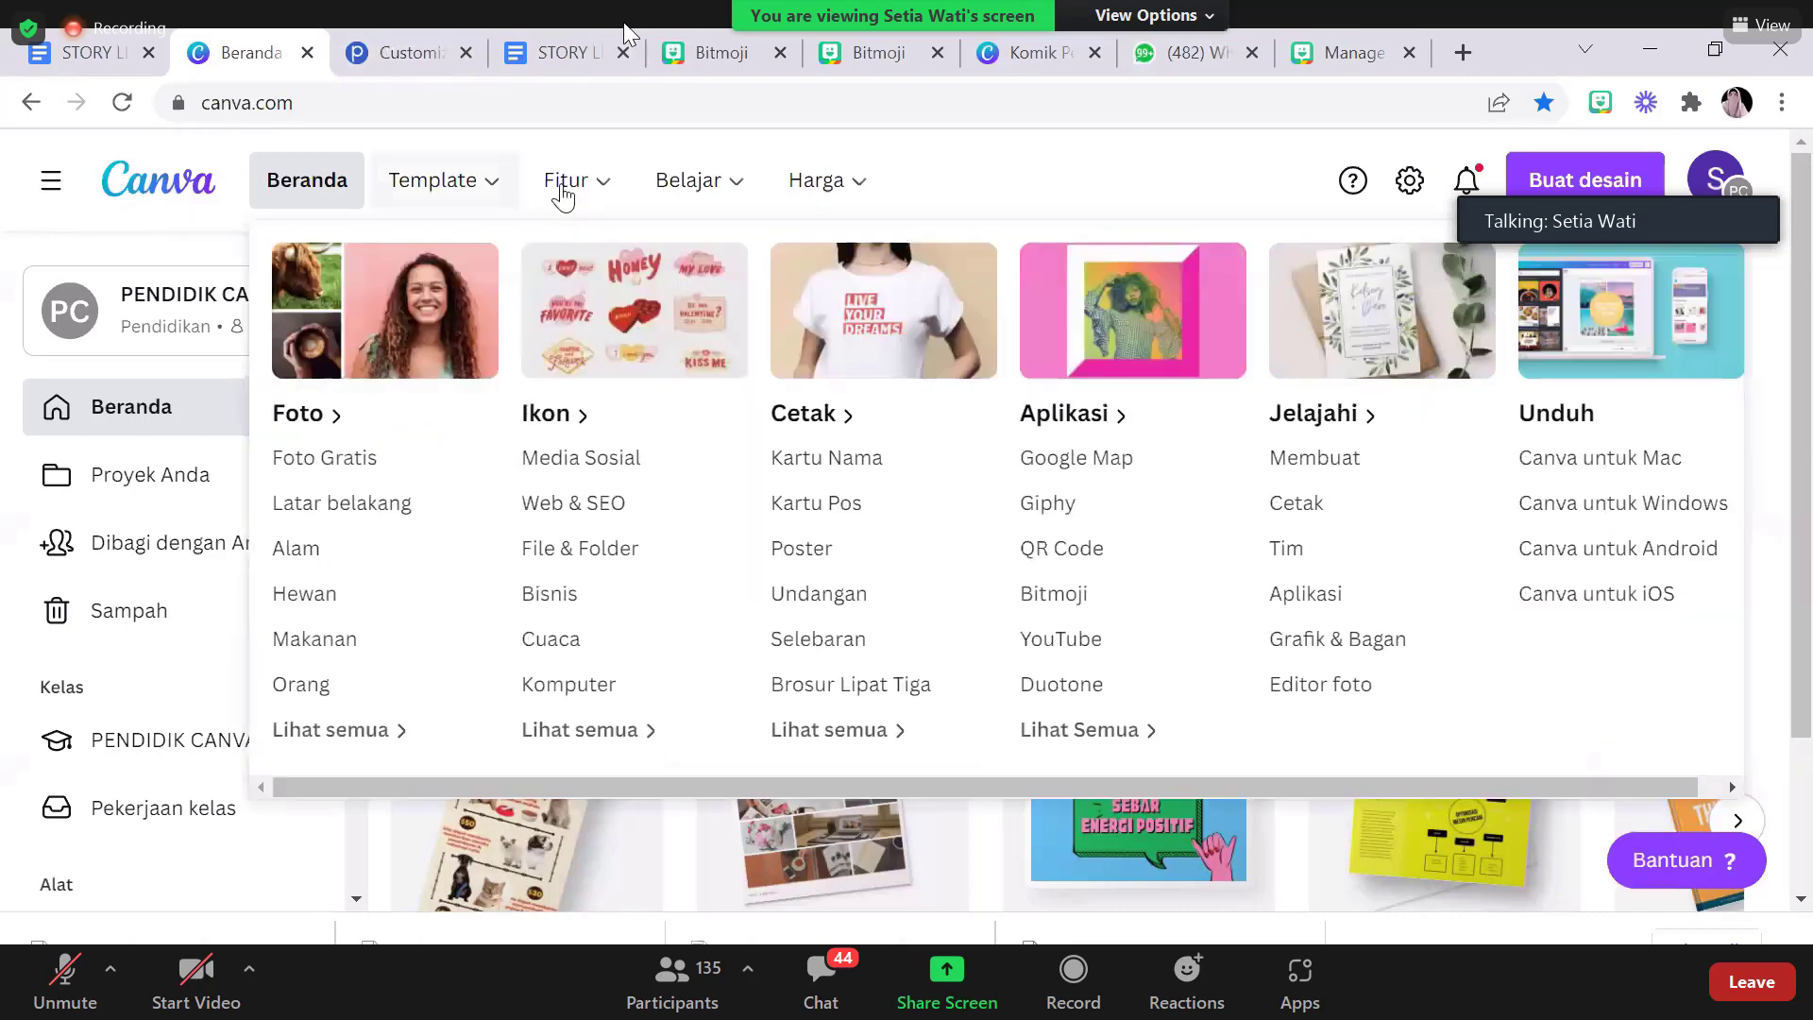
left_click_drag(1801, 372, 1803, 515)
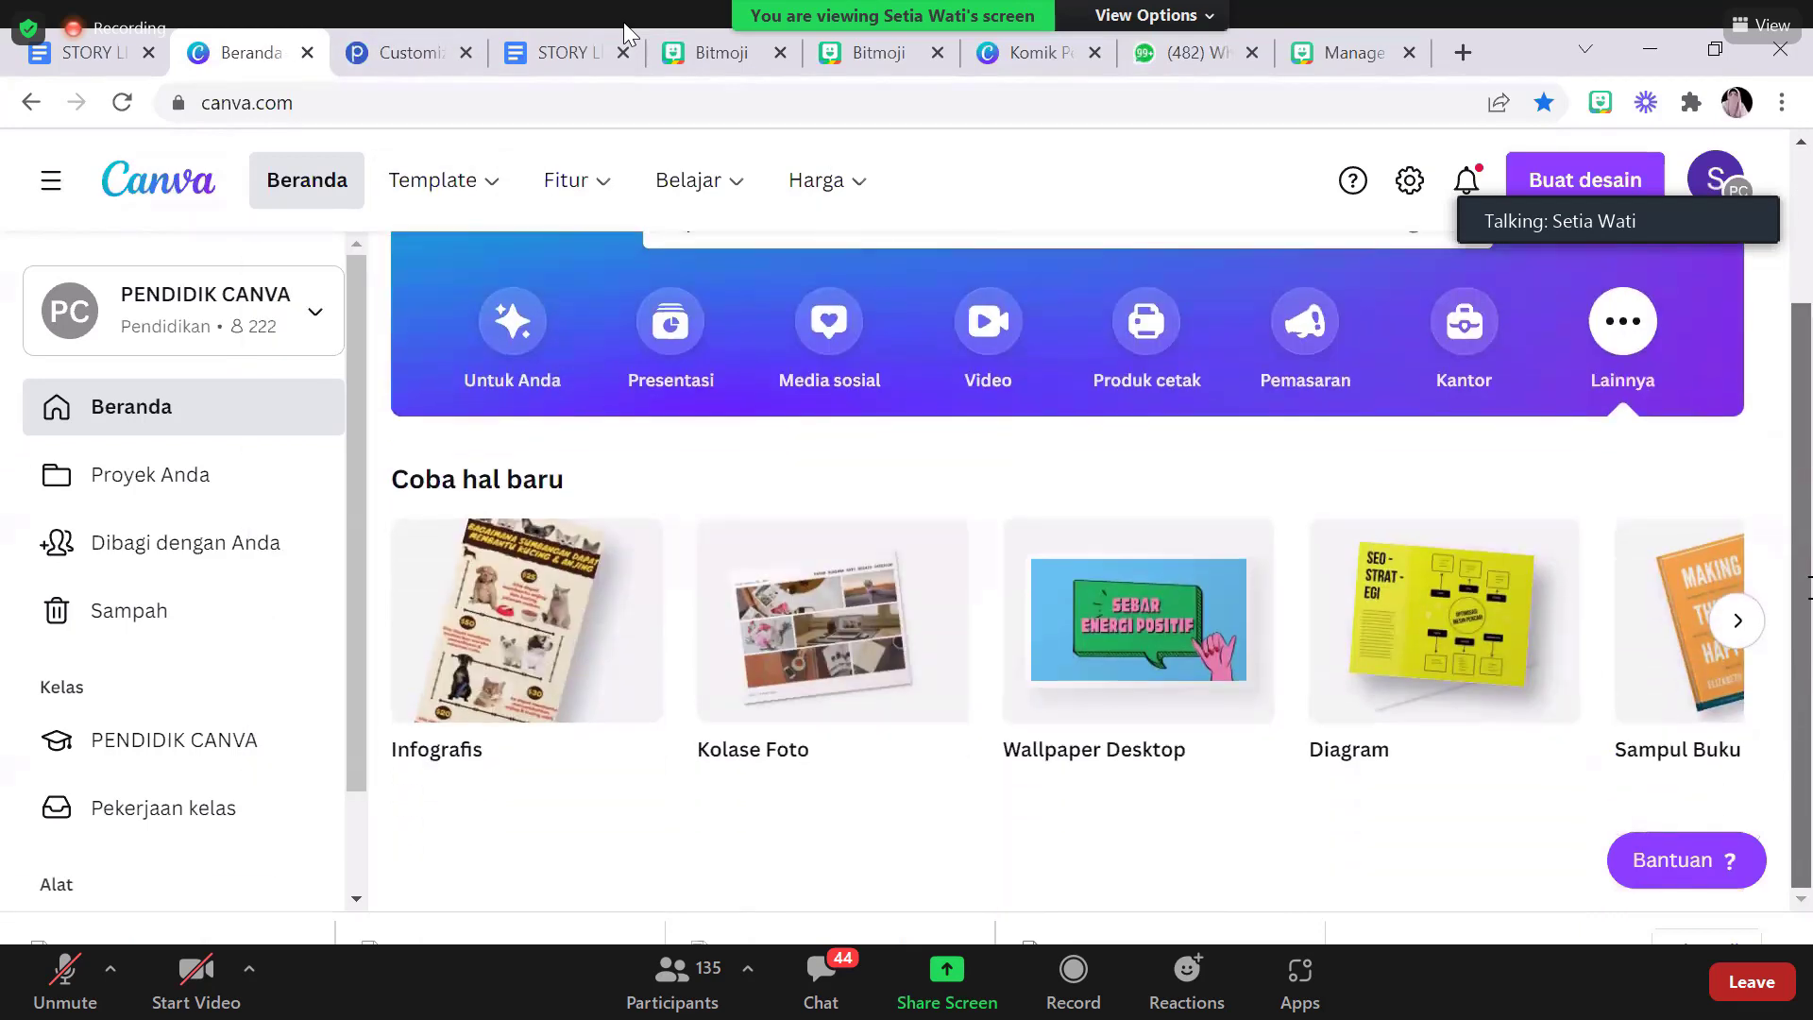
left_click_drag(1807, 681, 1807, 486)
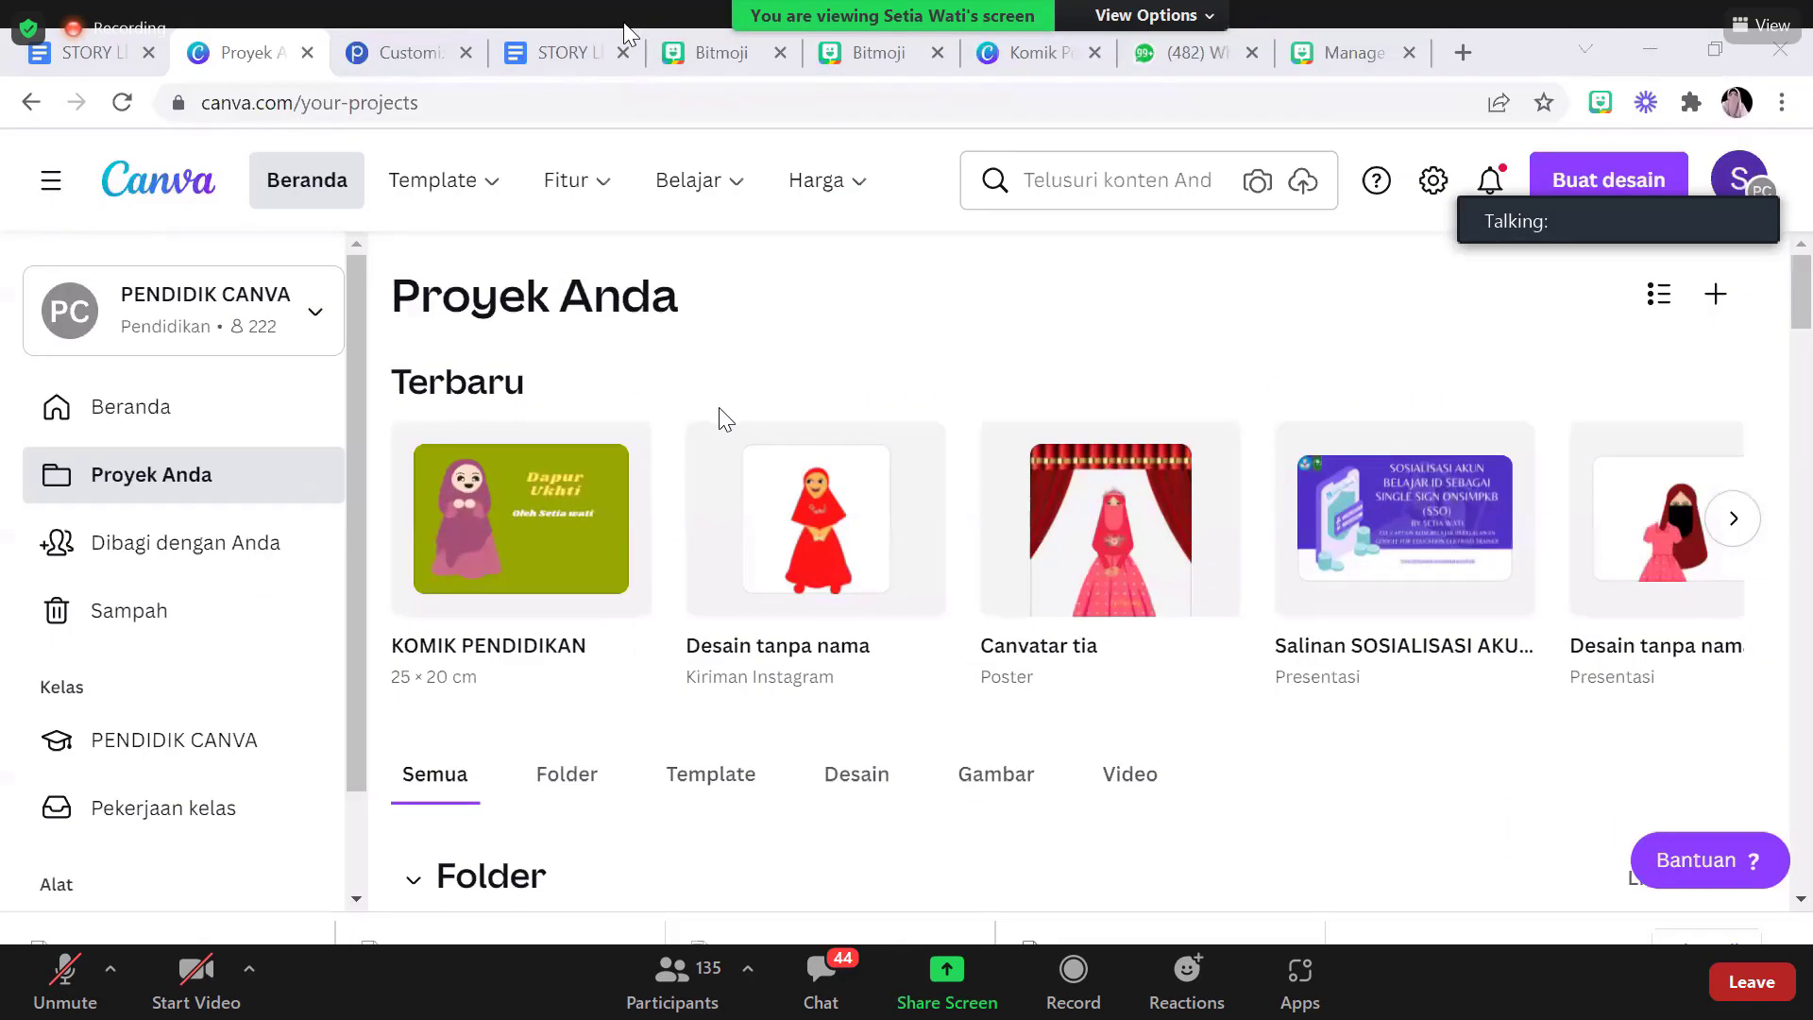
left_click(482, 552)
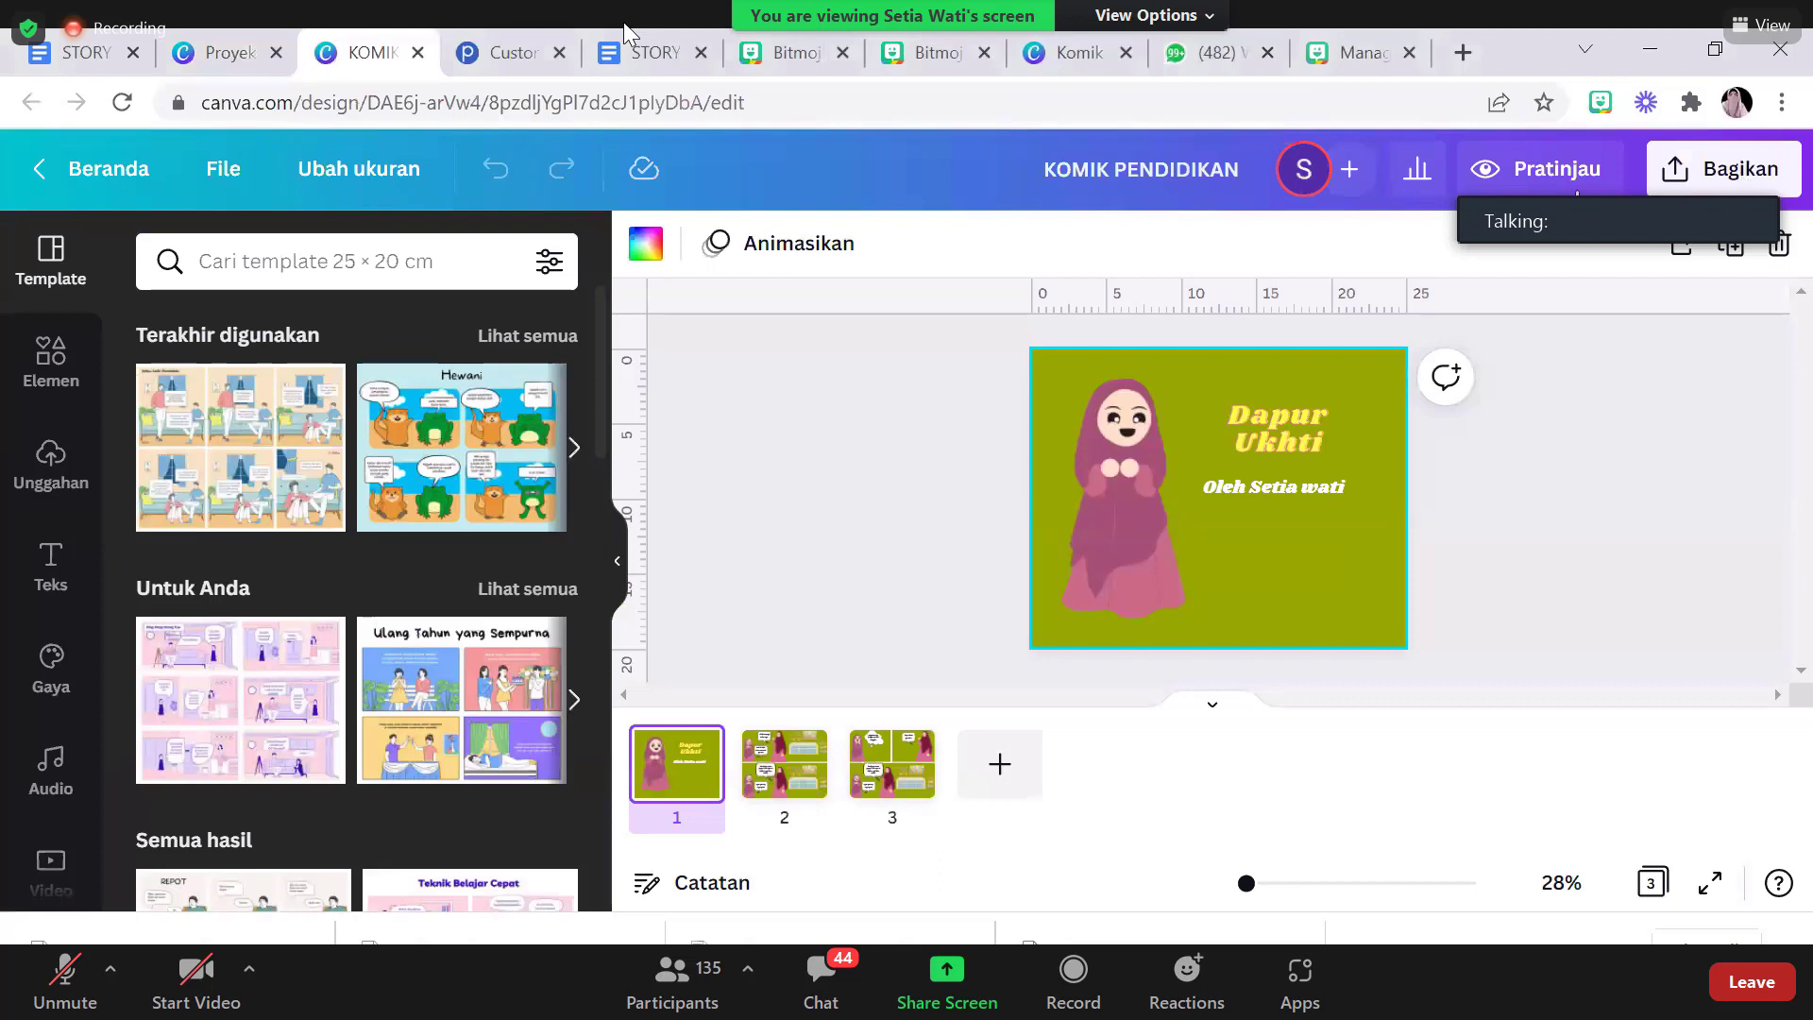
Download all three pages of the comic as a standard PDF and dismiss the download notice
left_click(1721, 169)
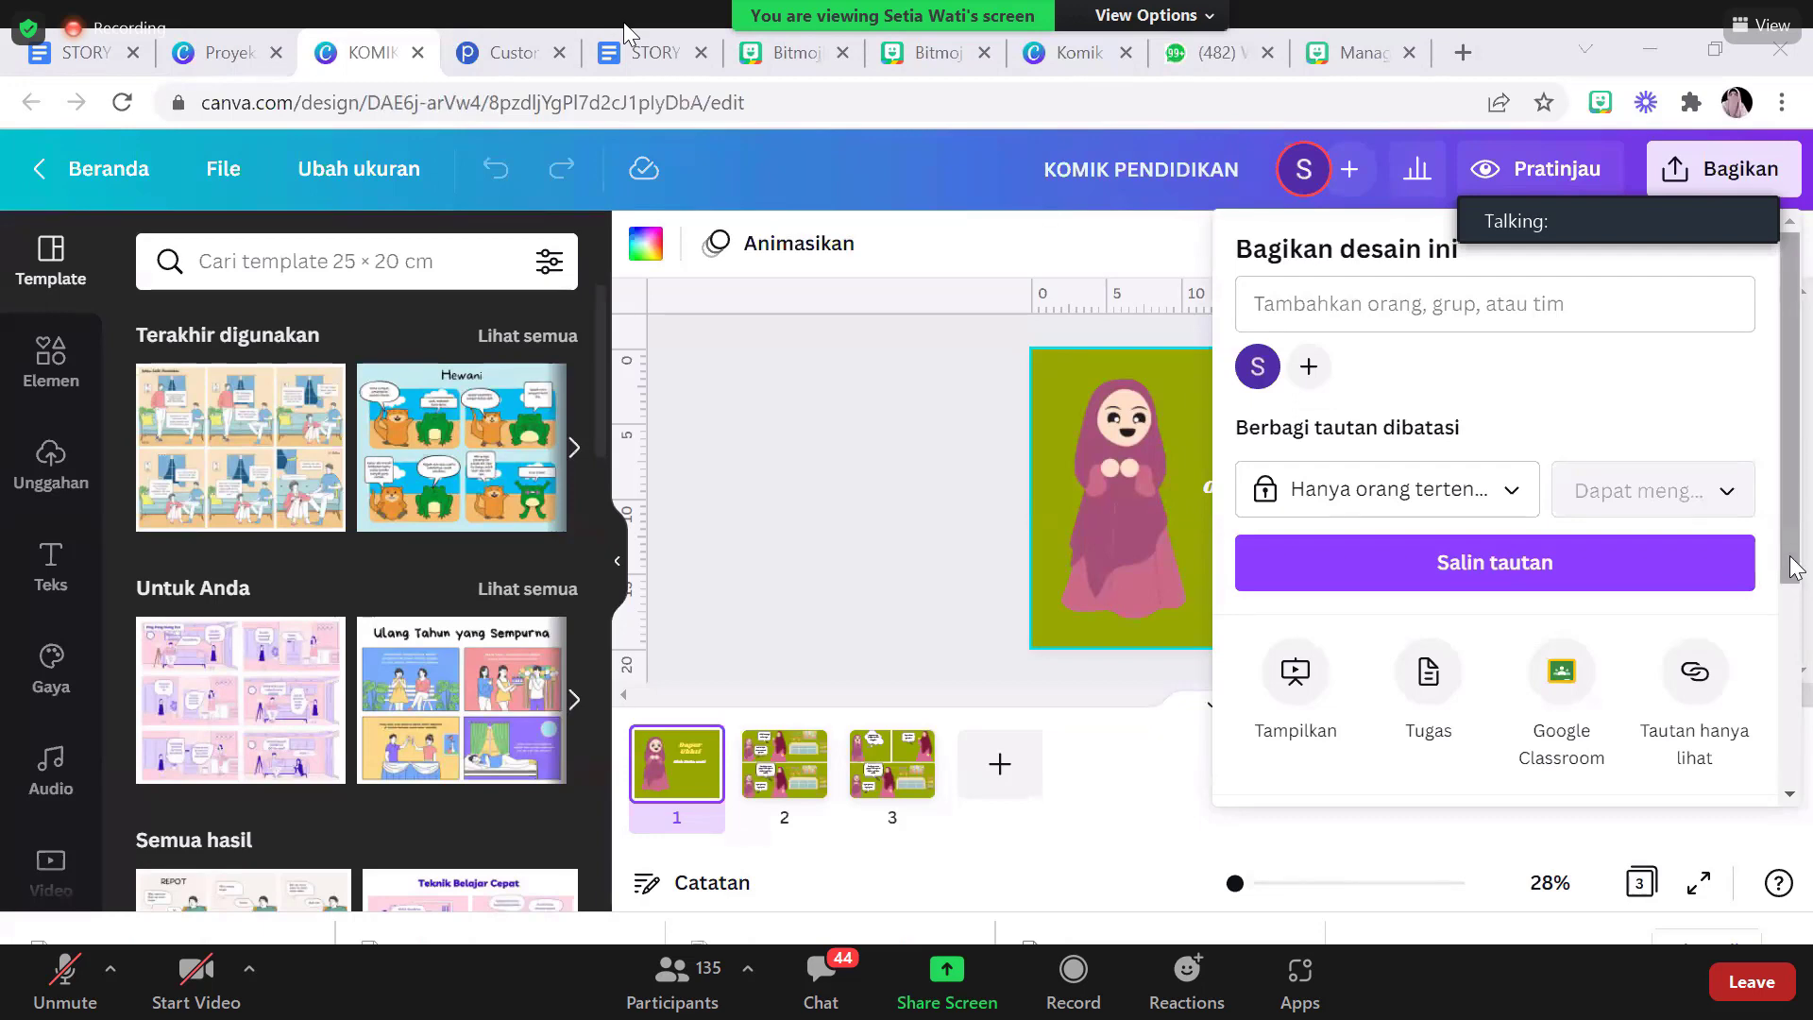
scroll(1794, 576, "down", 4)
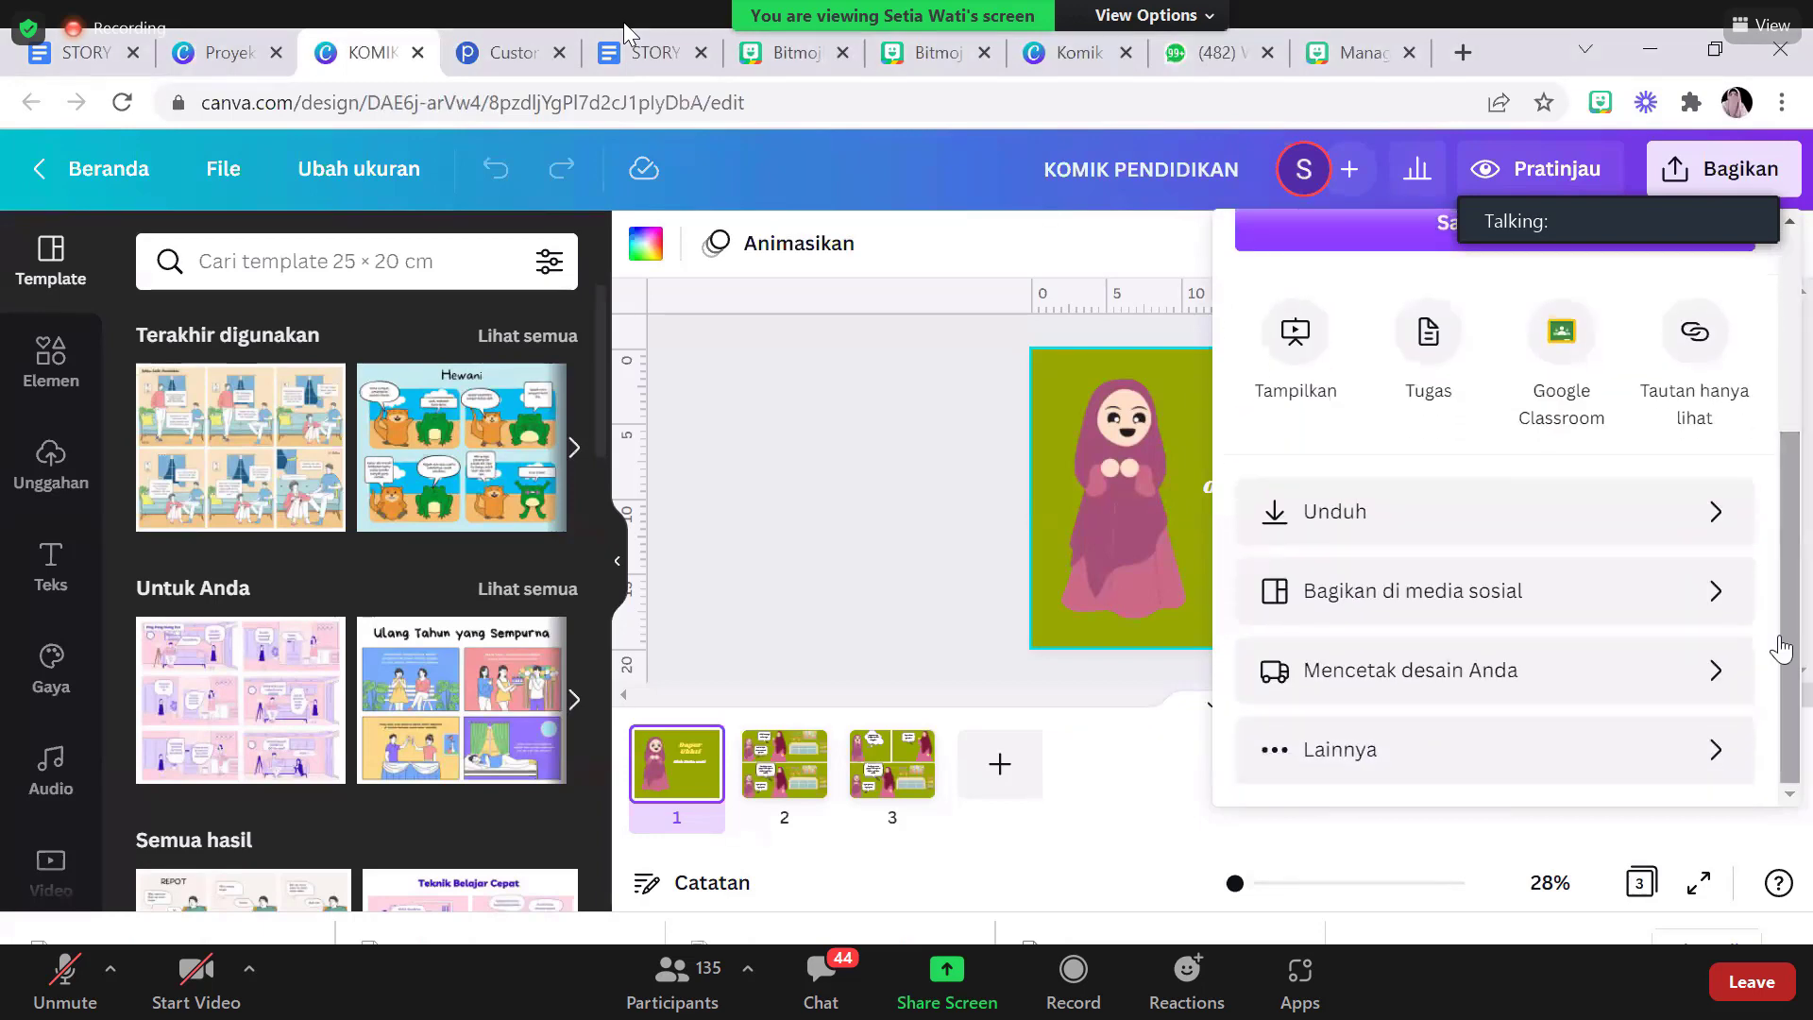
left_click(1703, 530)
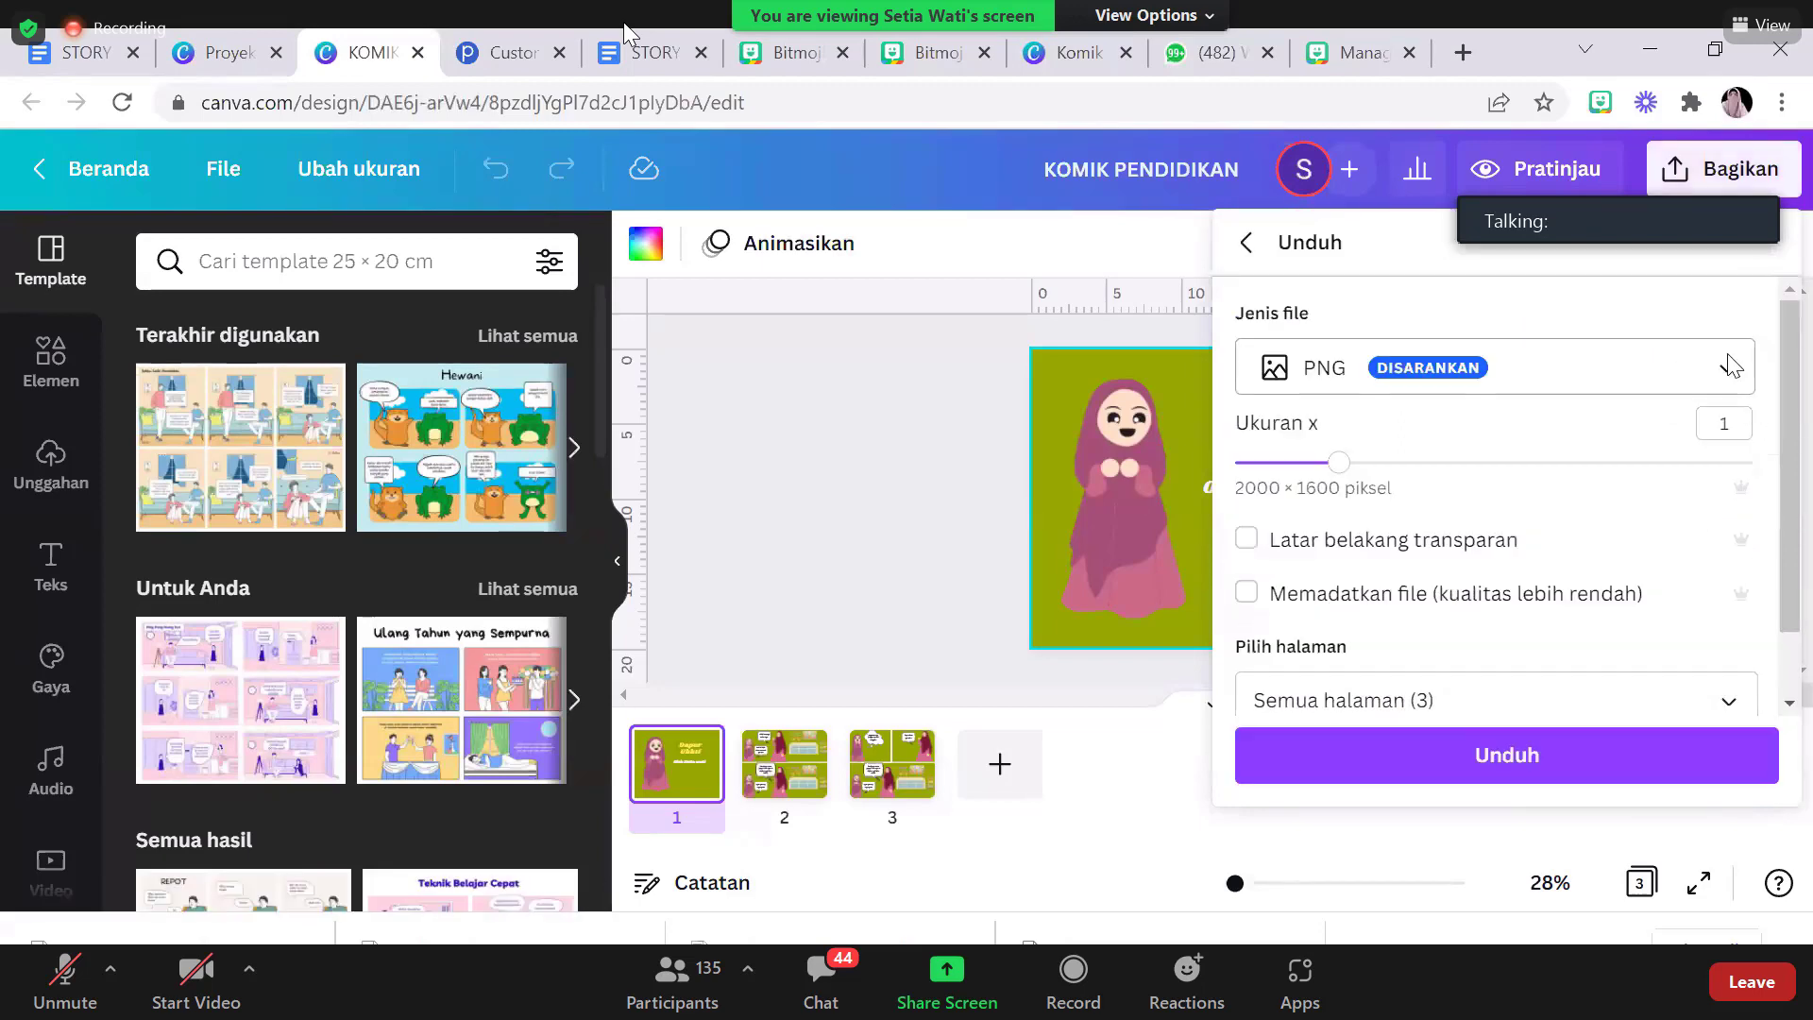
left_click(1728, 370)
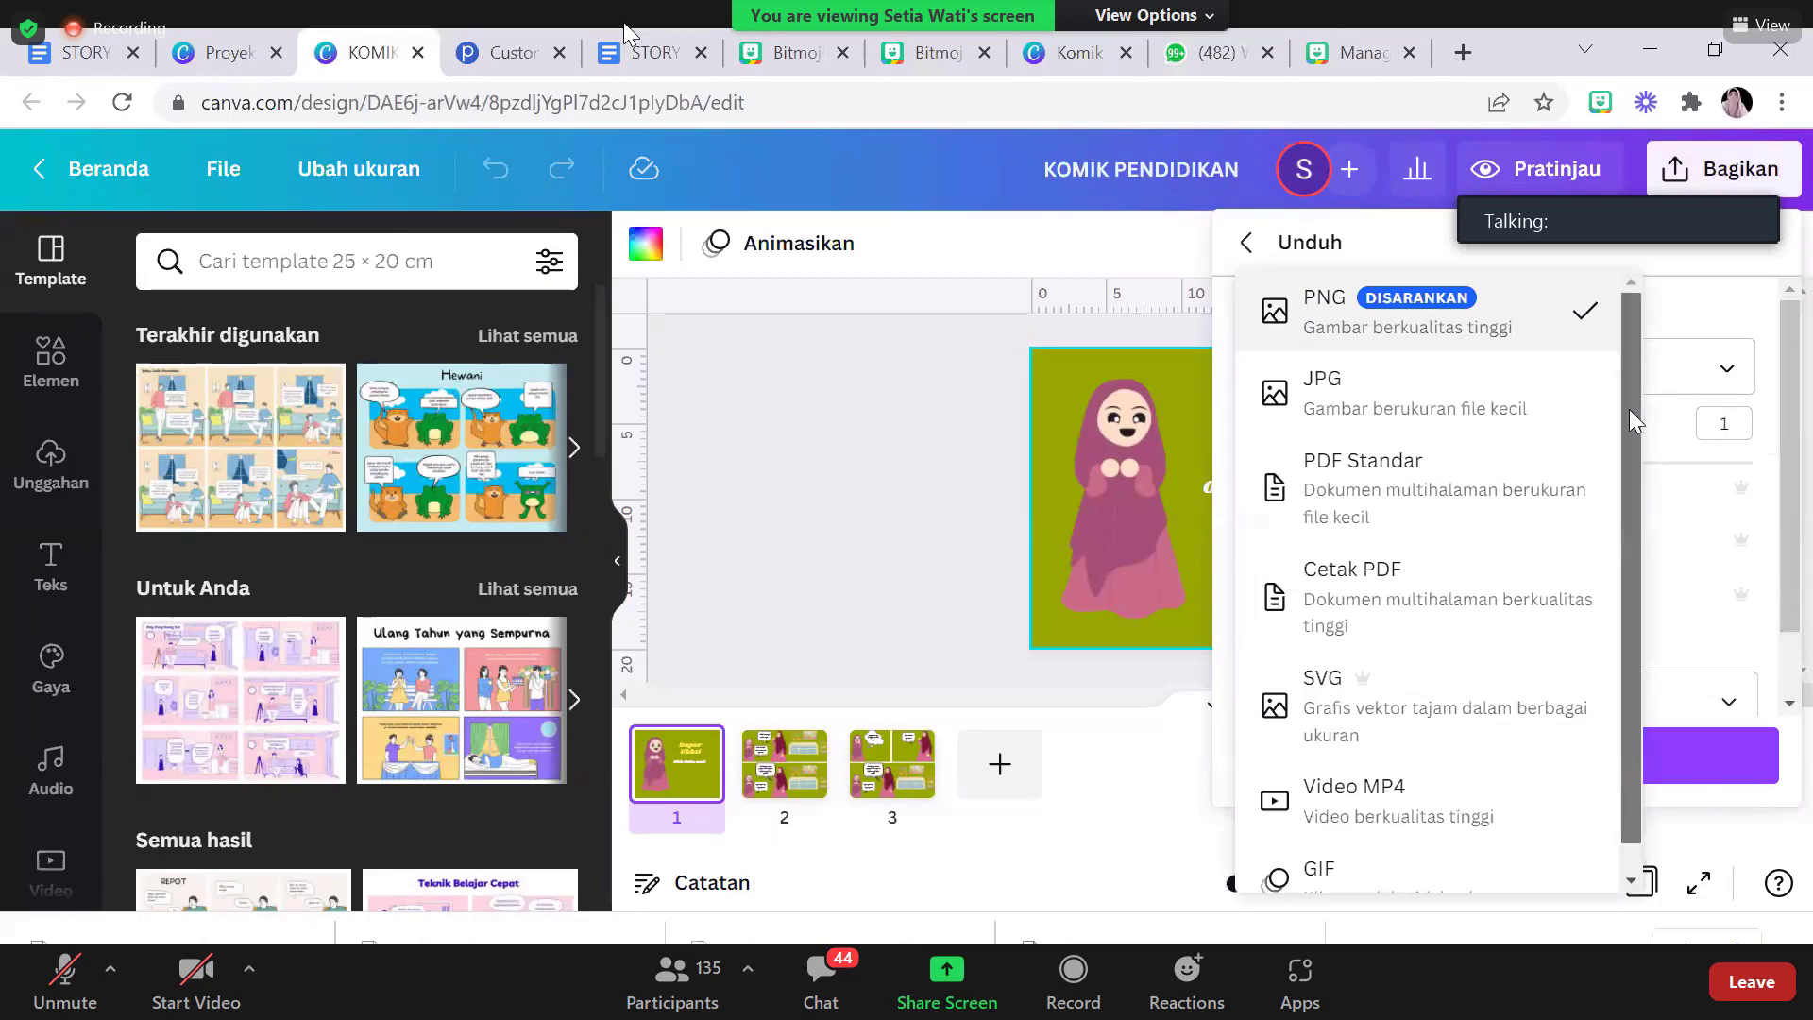
scroll(1636, 377, "down", 1)
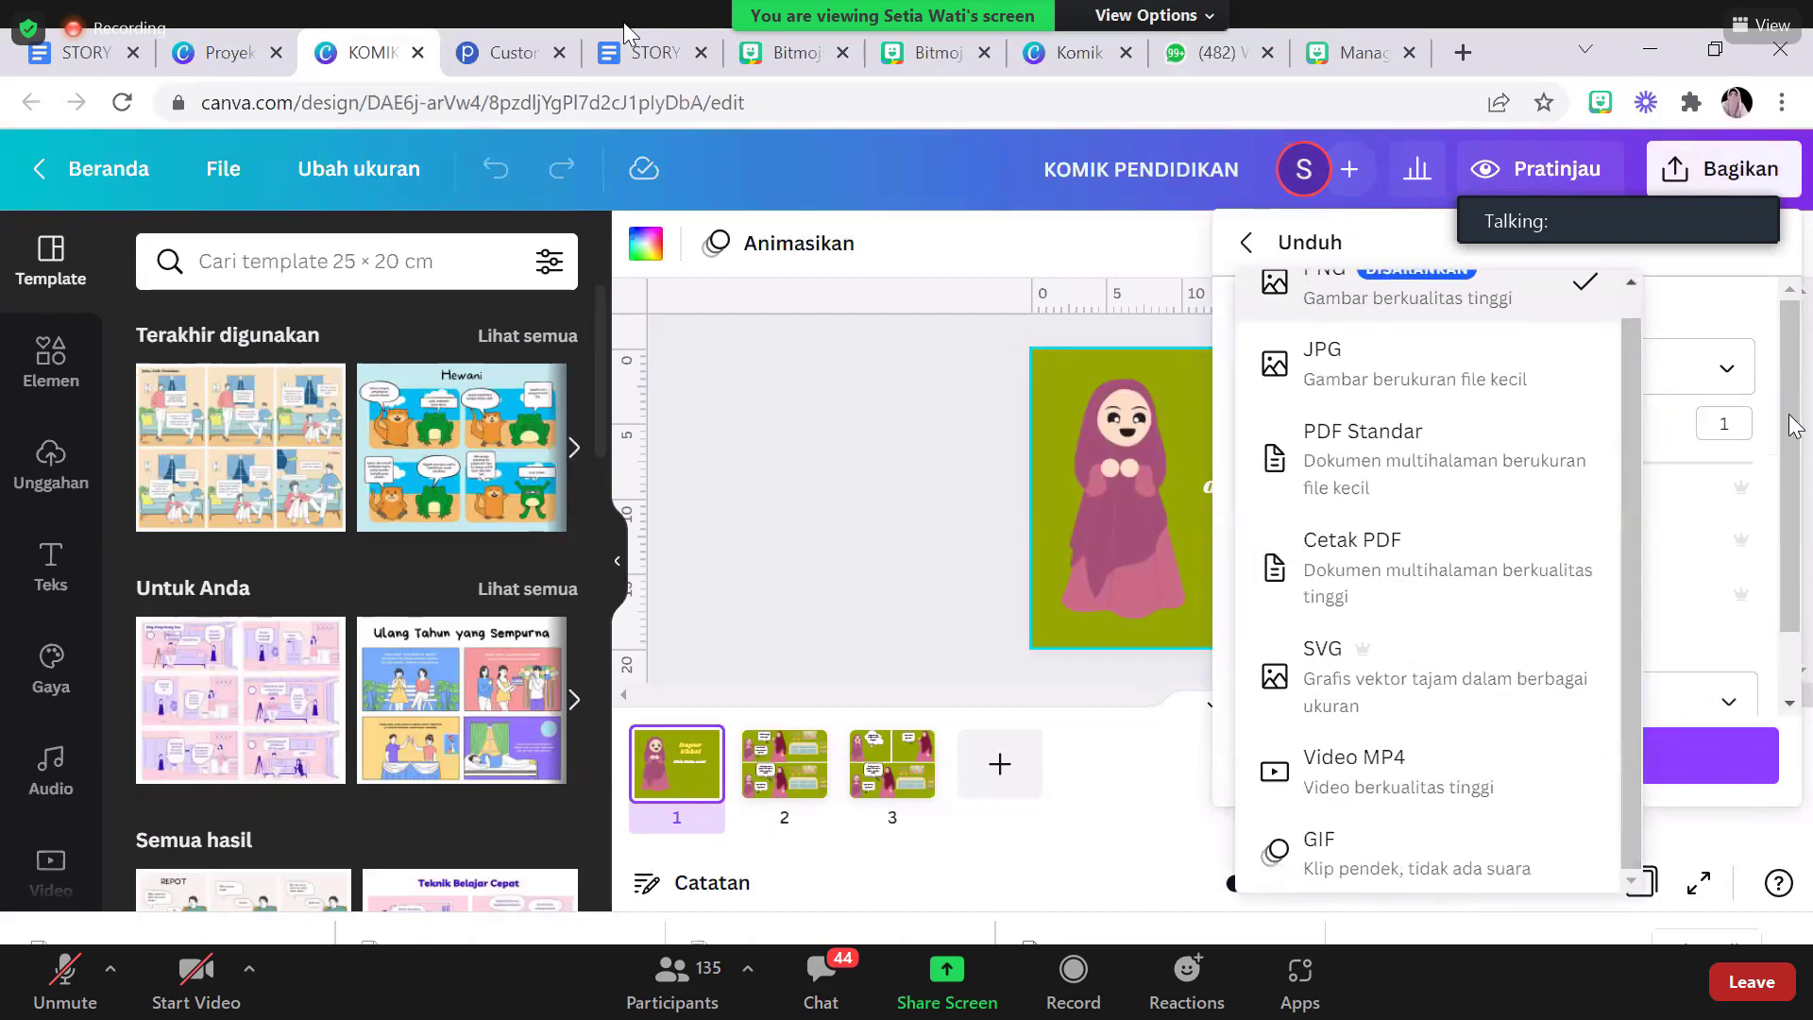
left_click(1442, 439)
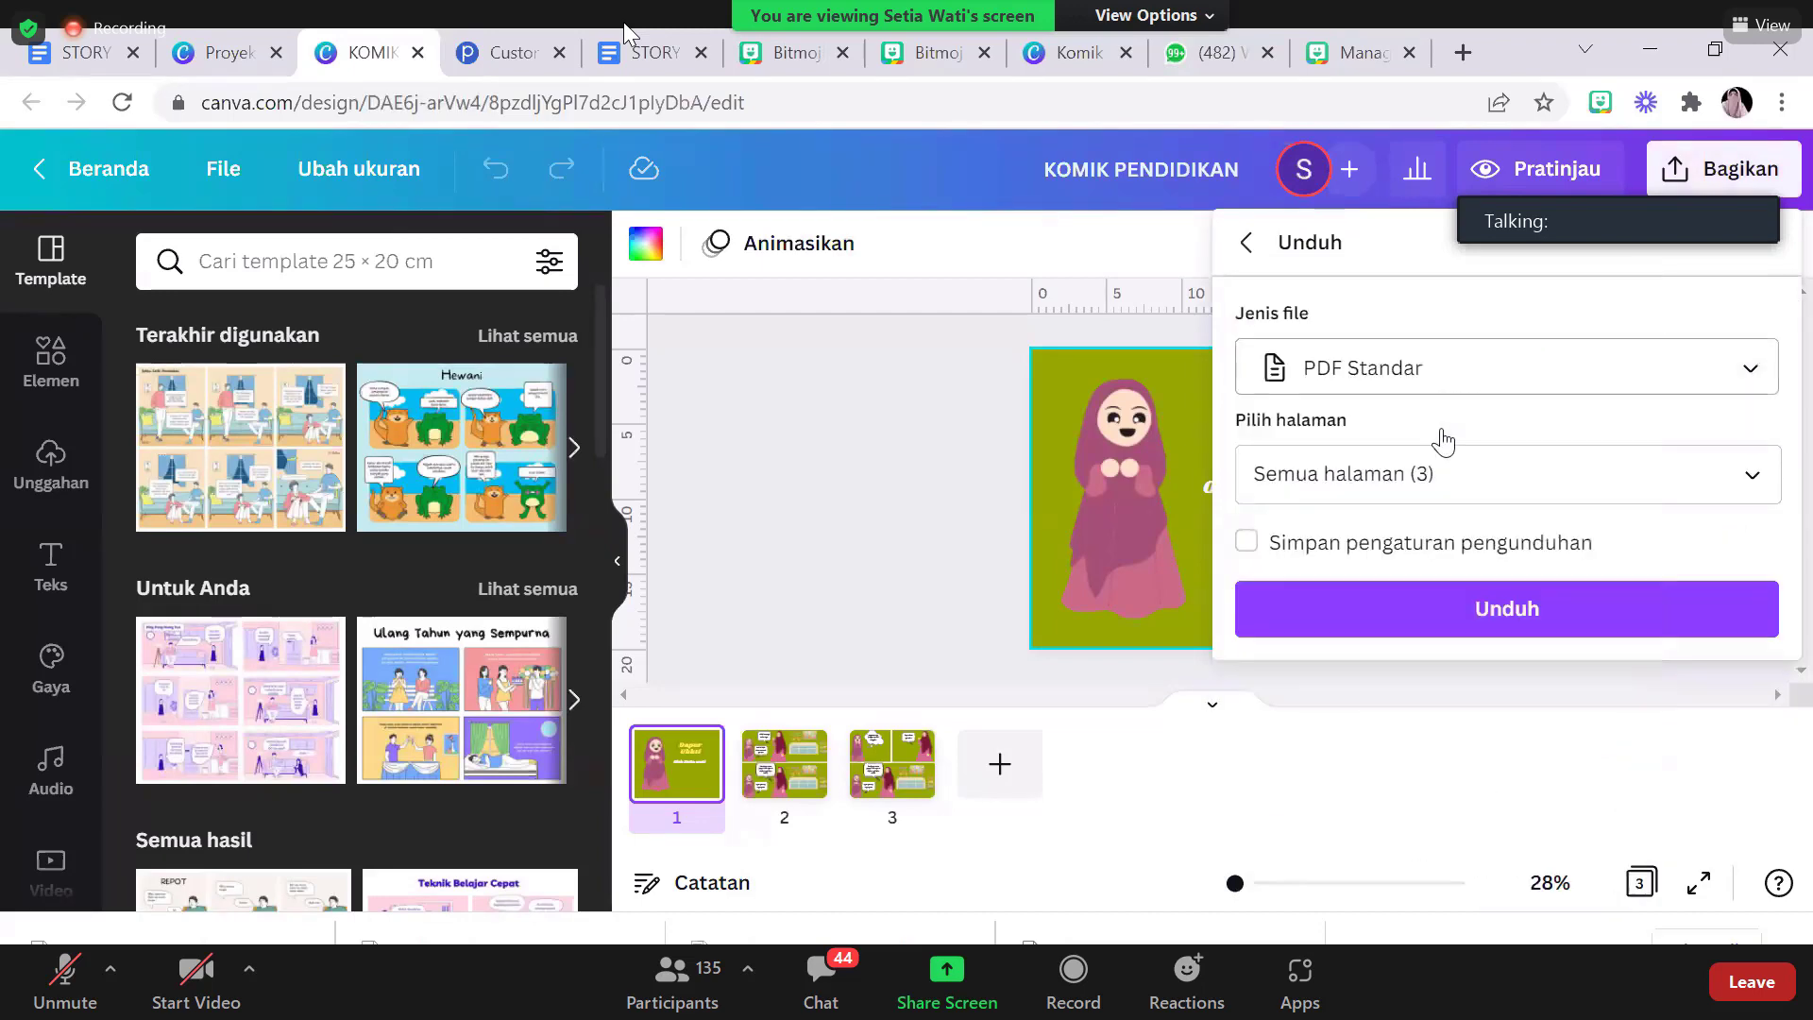
left_click(1527, 606)
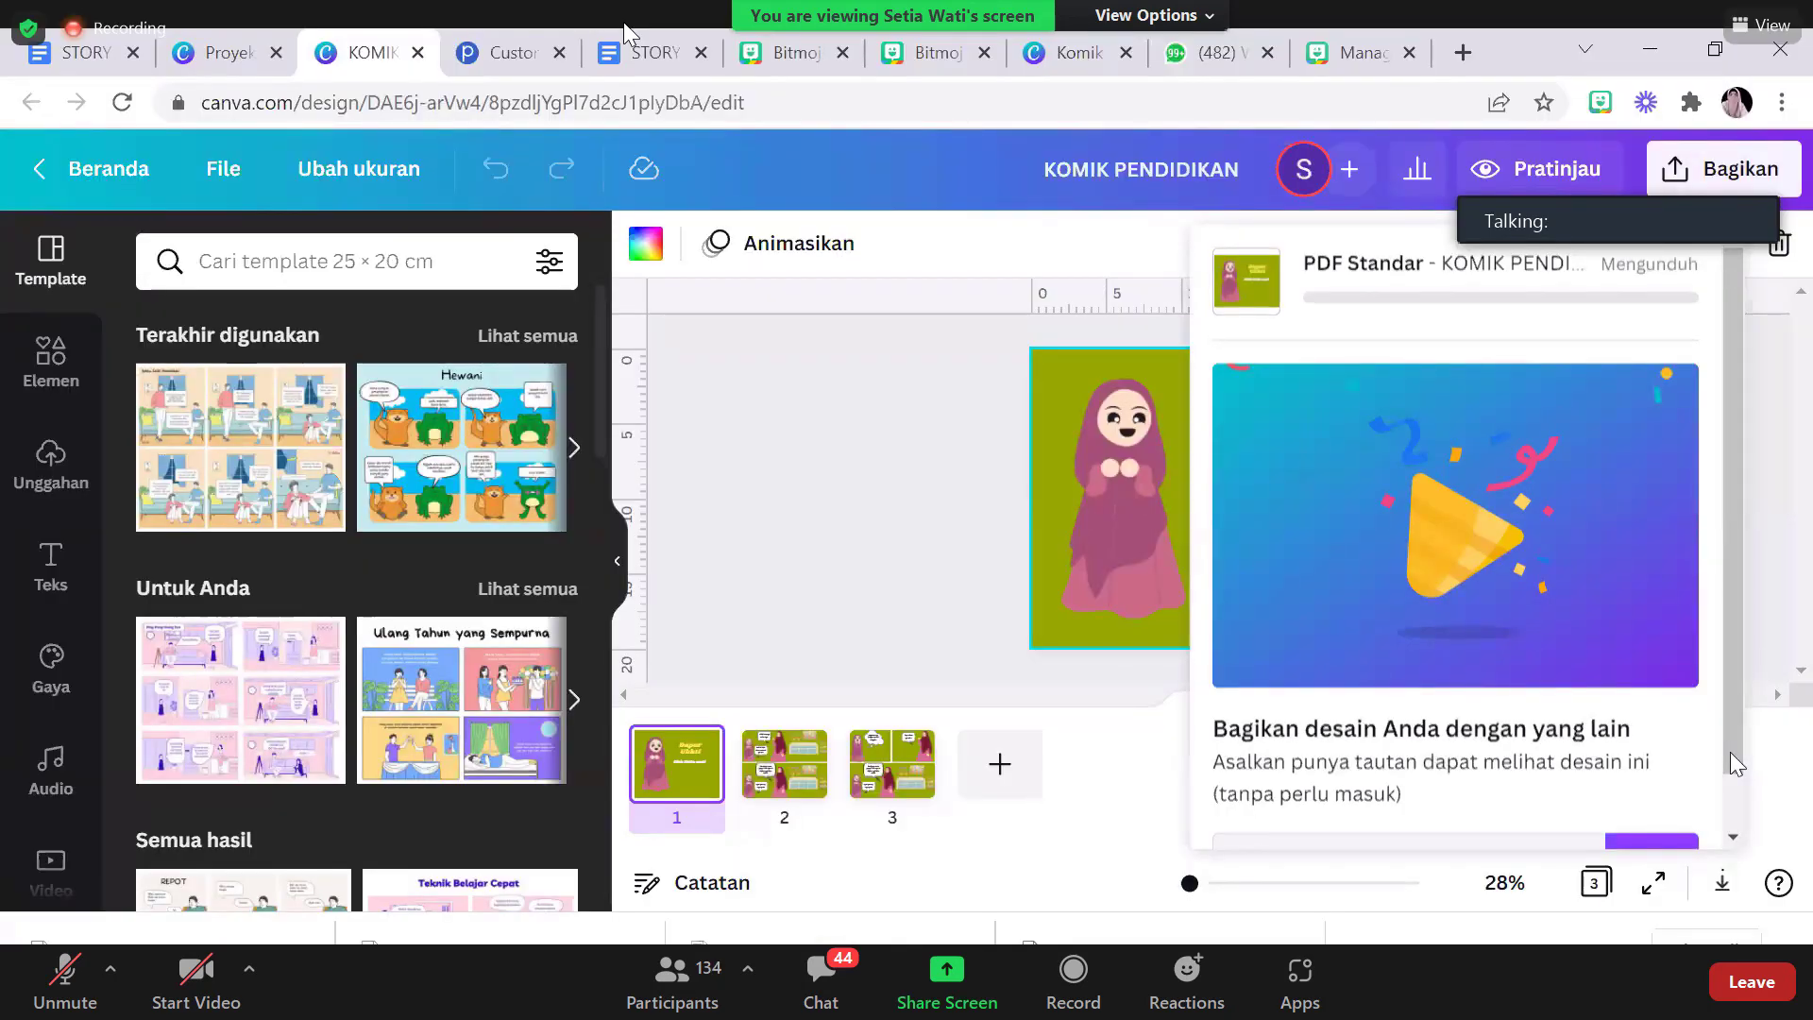
left_click_drag(1731, 495, 1732, 553)
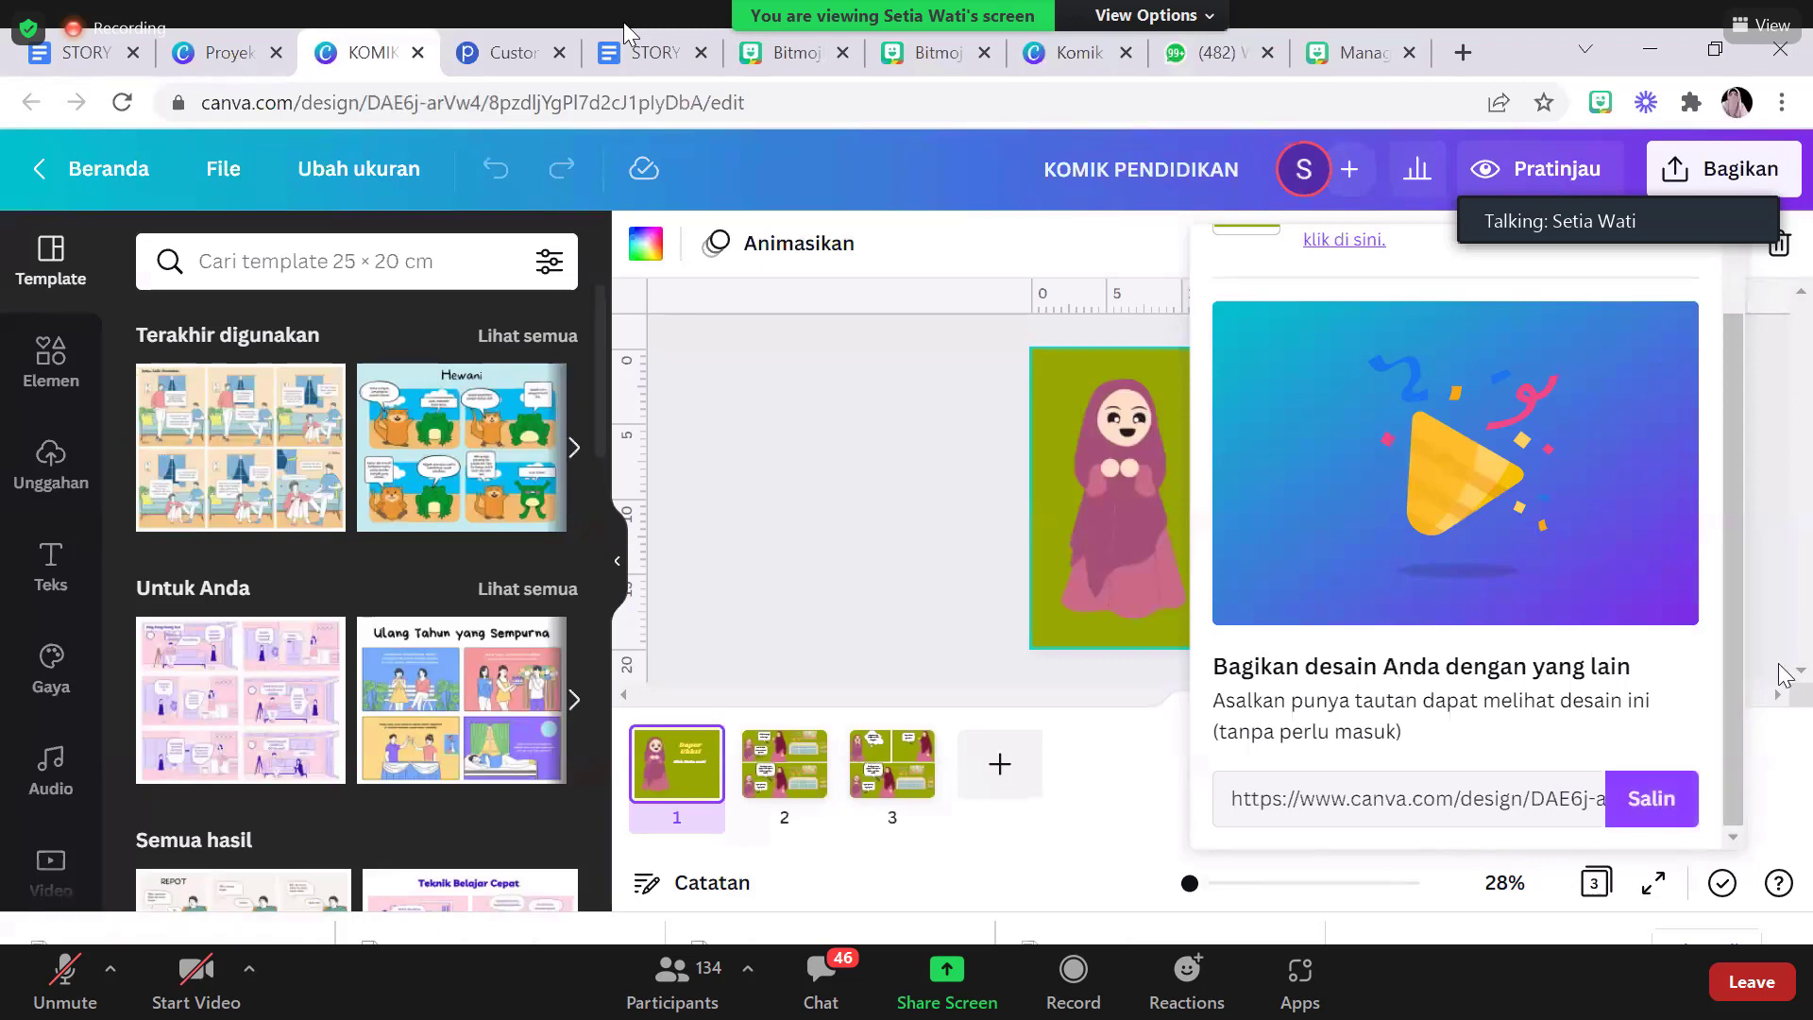
left_click(943, 668)
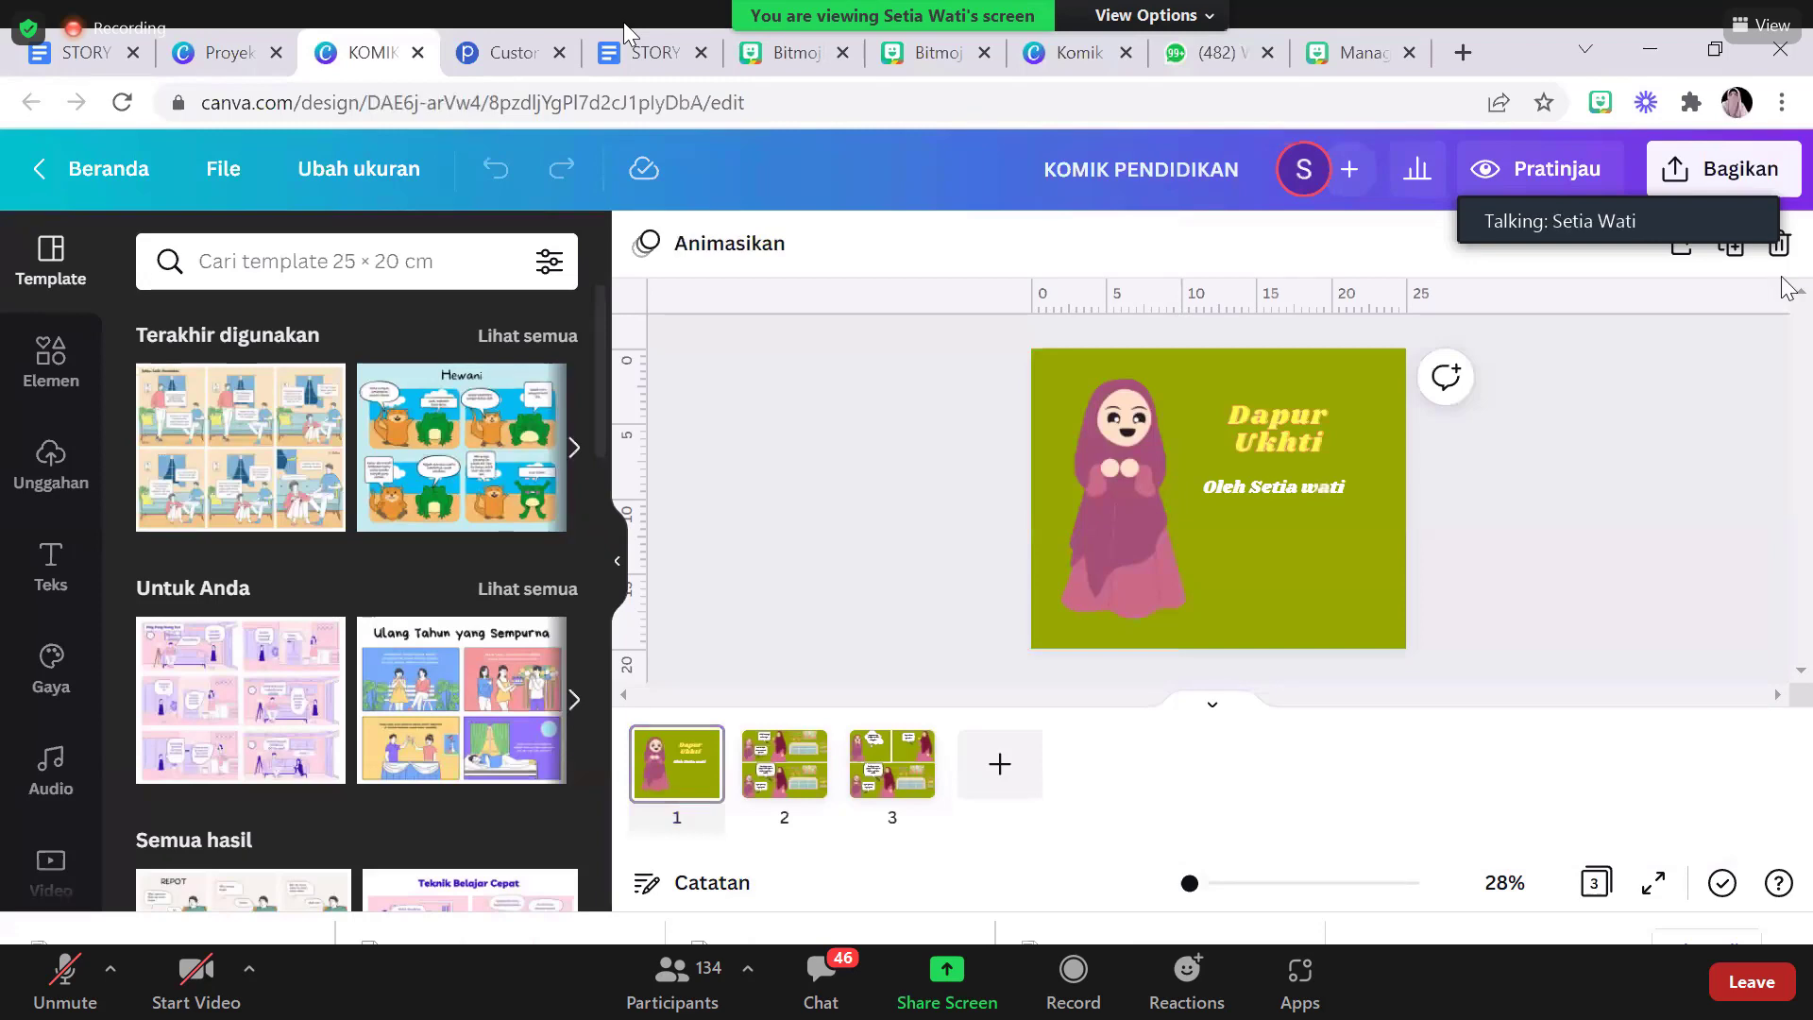
Publish the comic as a Publuu flipbook, view it there and bring up its sharing link
left_click(1682, 185)
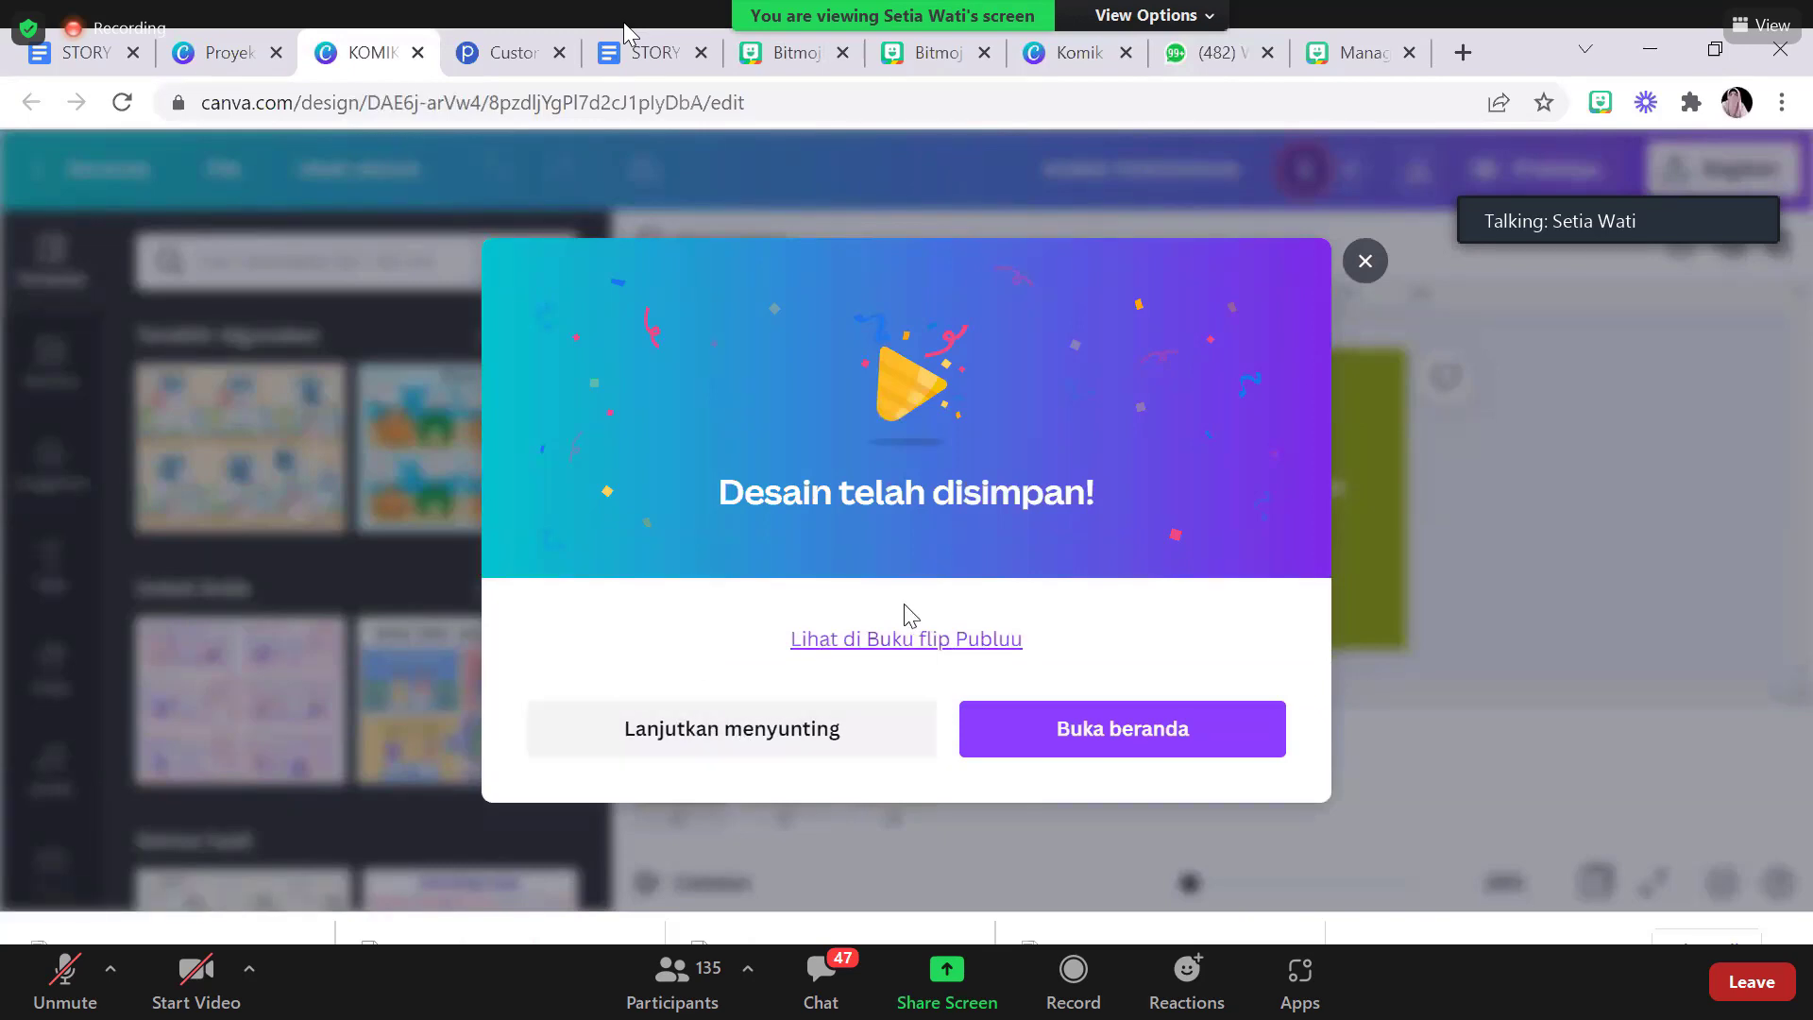
left_click(920, 640)
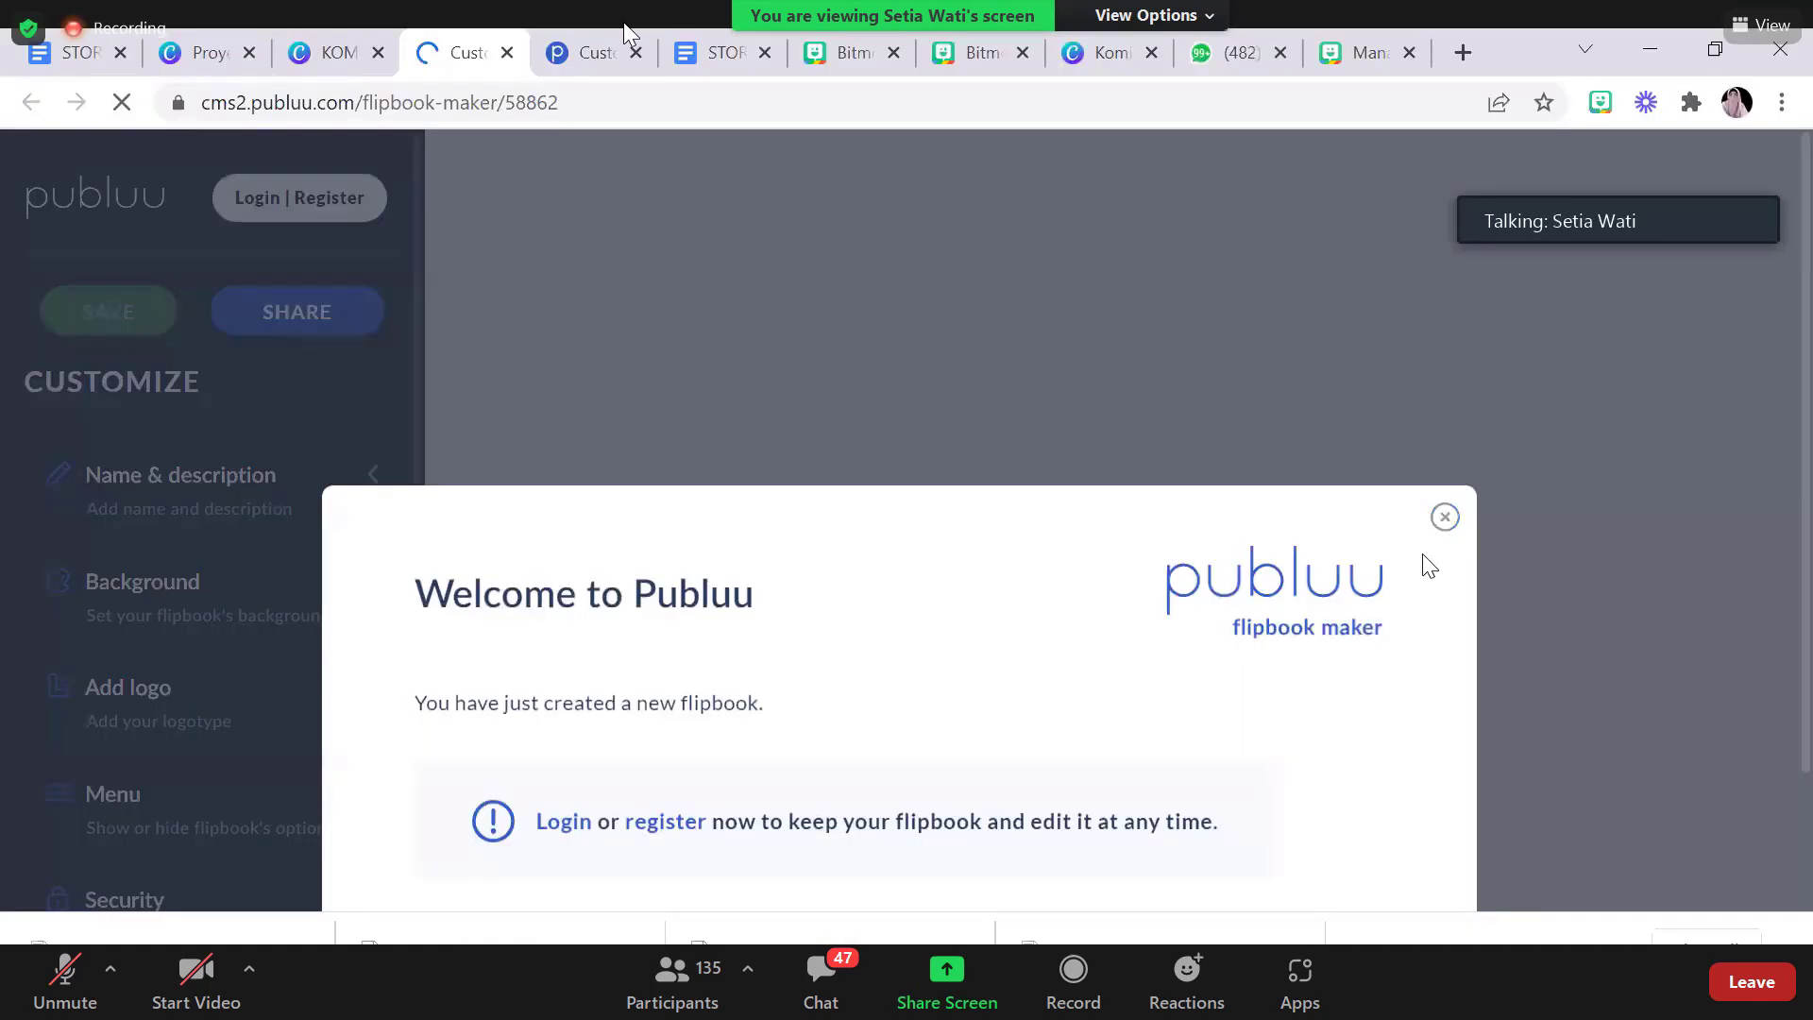
left_click(349, 283)
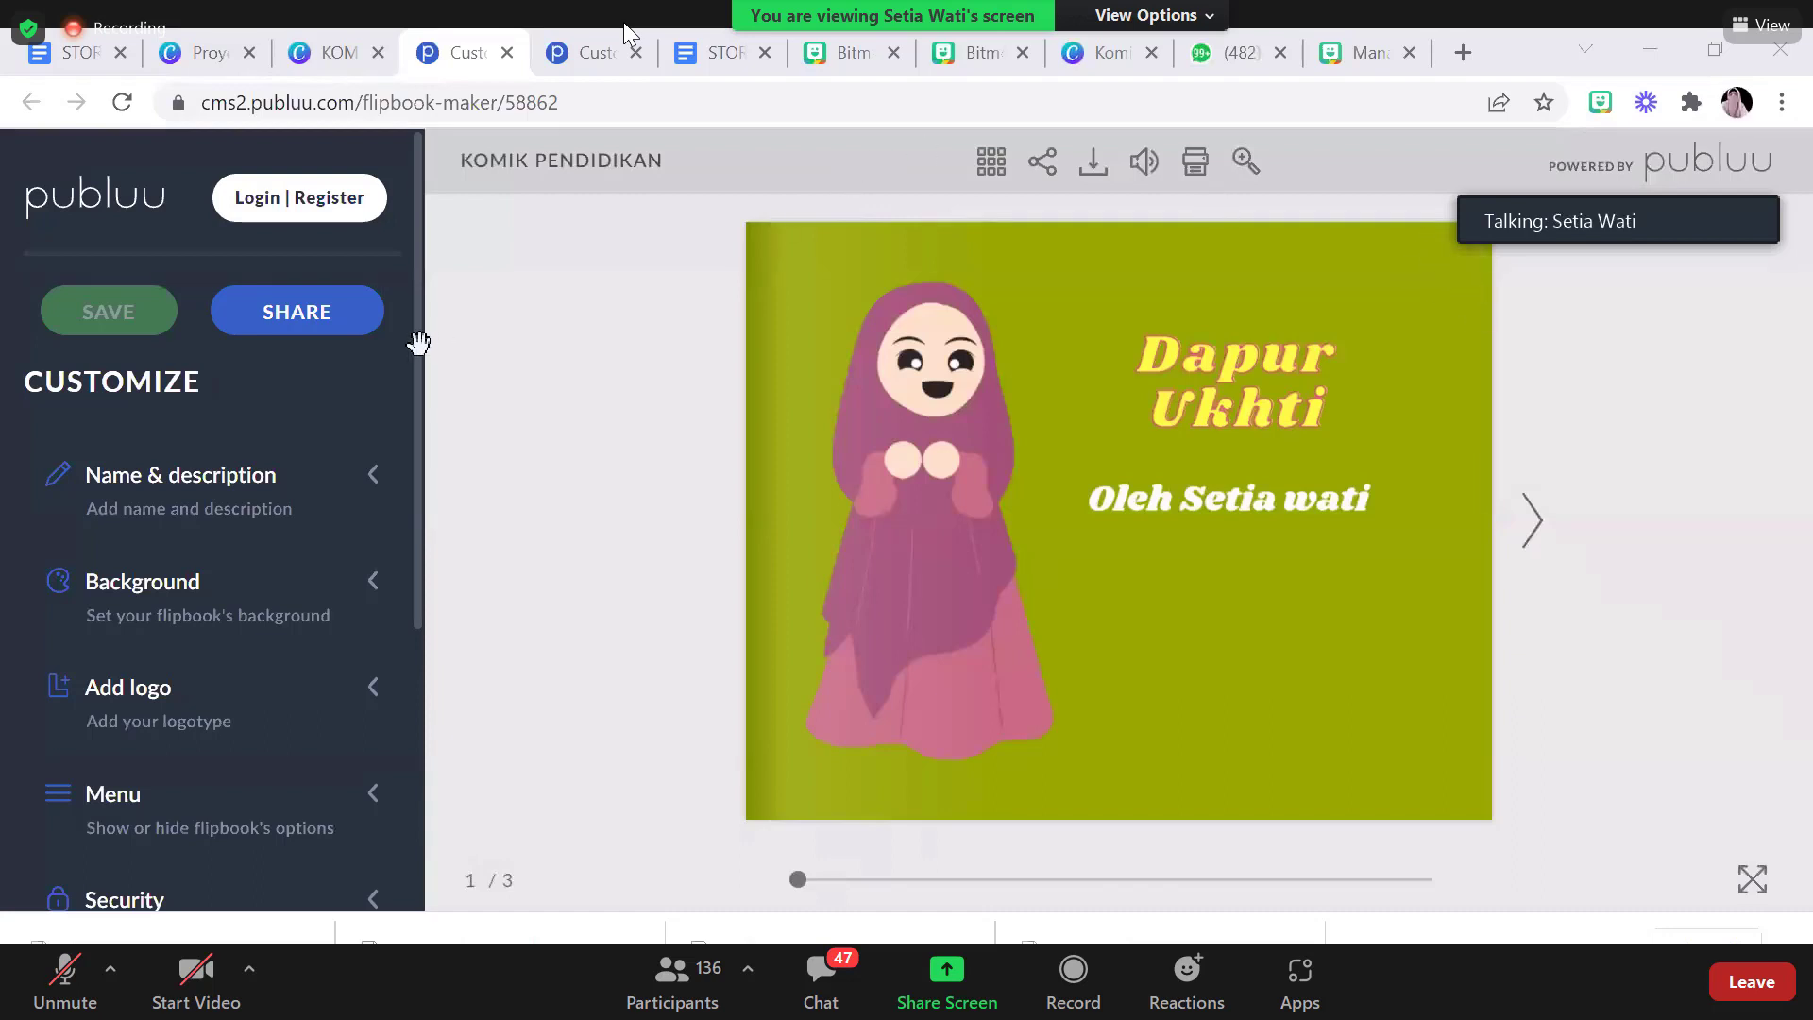
left_click(283, 318)
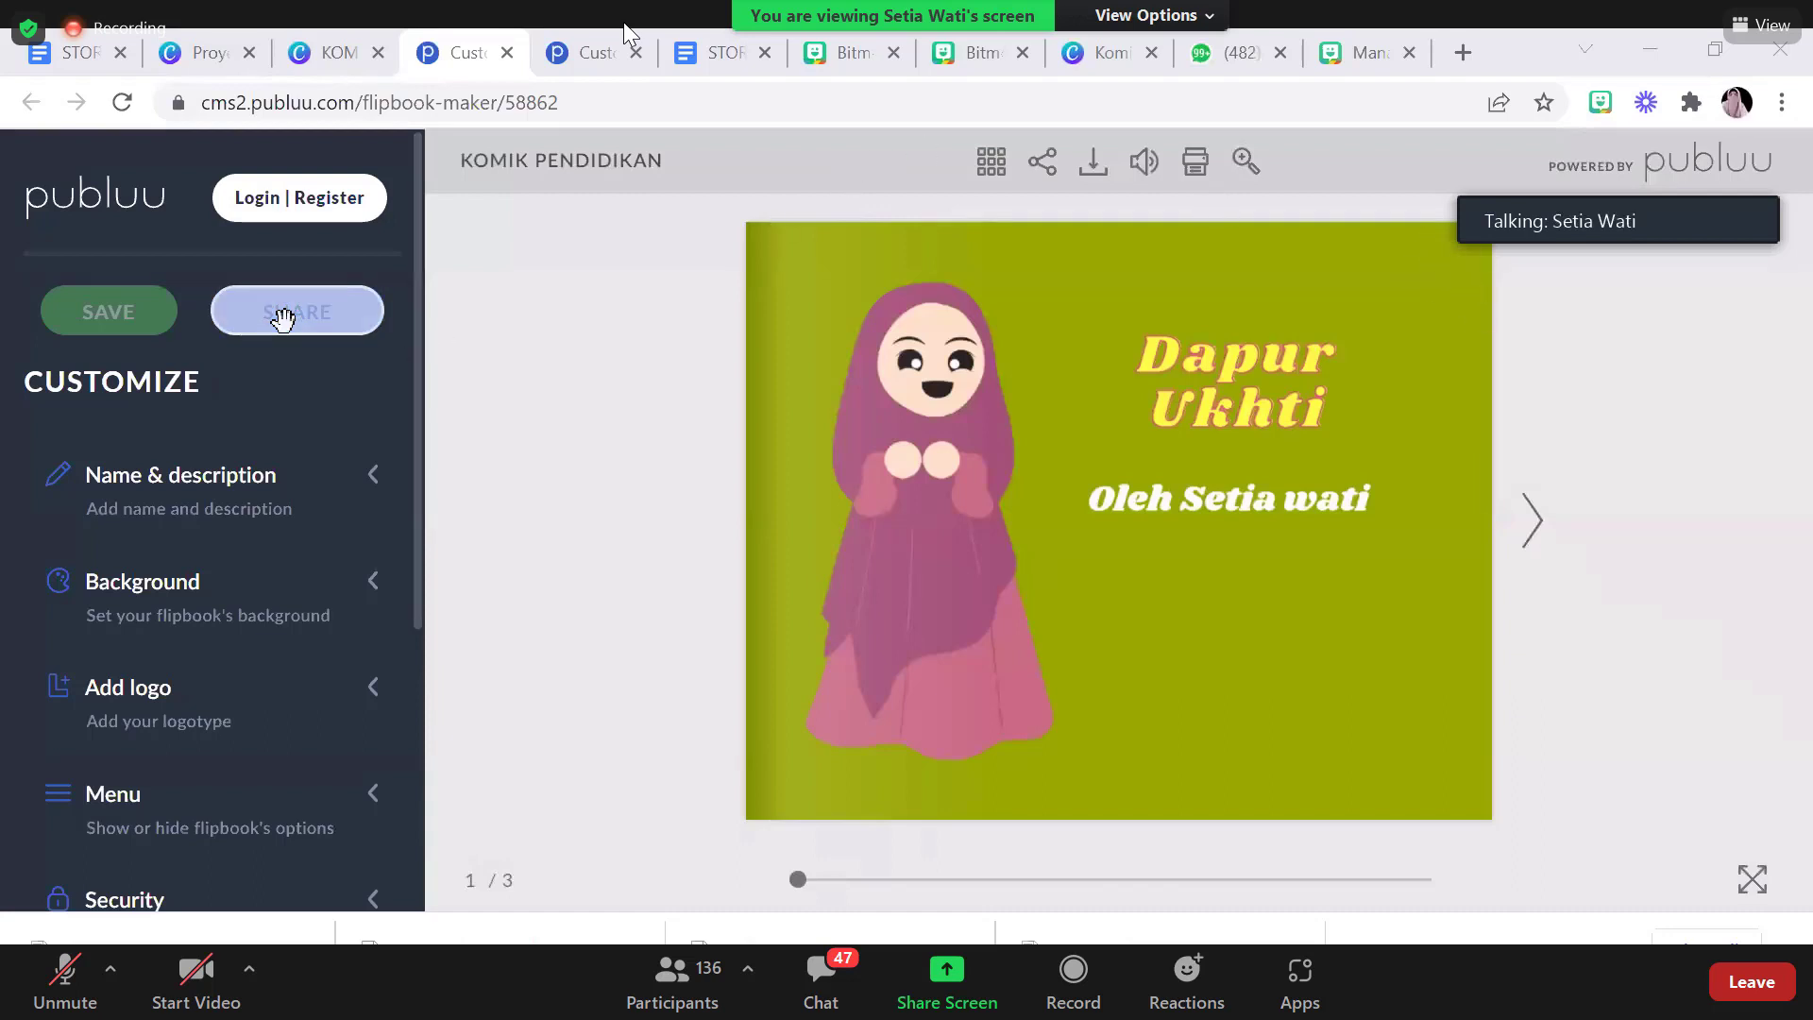
left_click(338, 314)
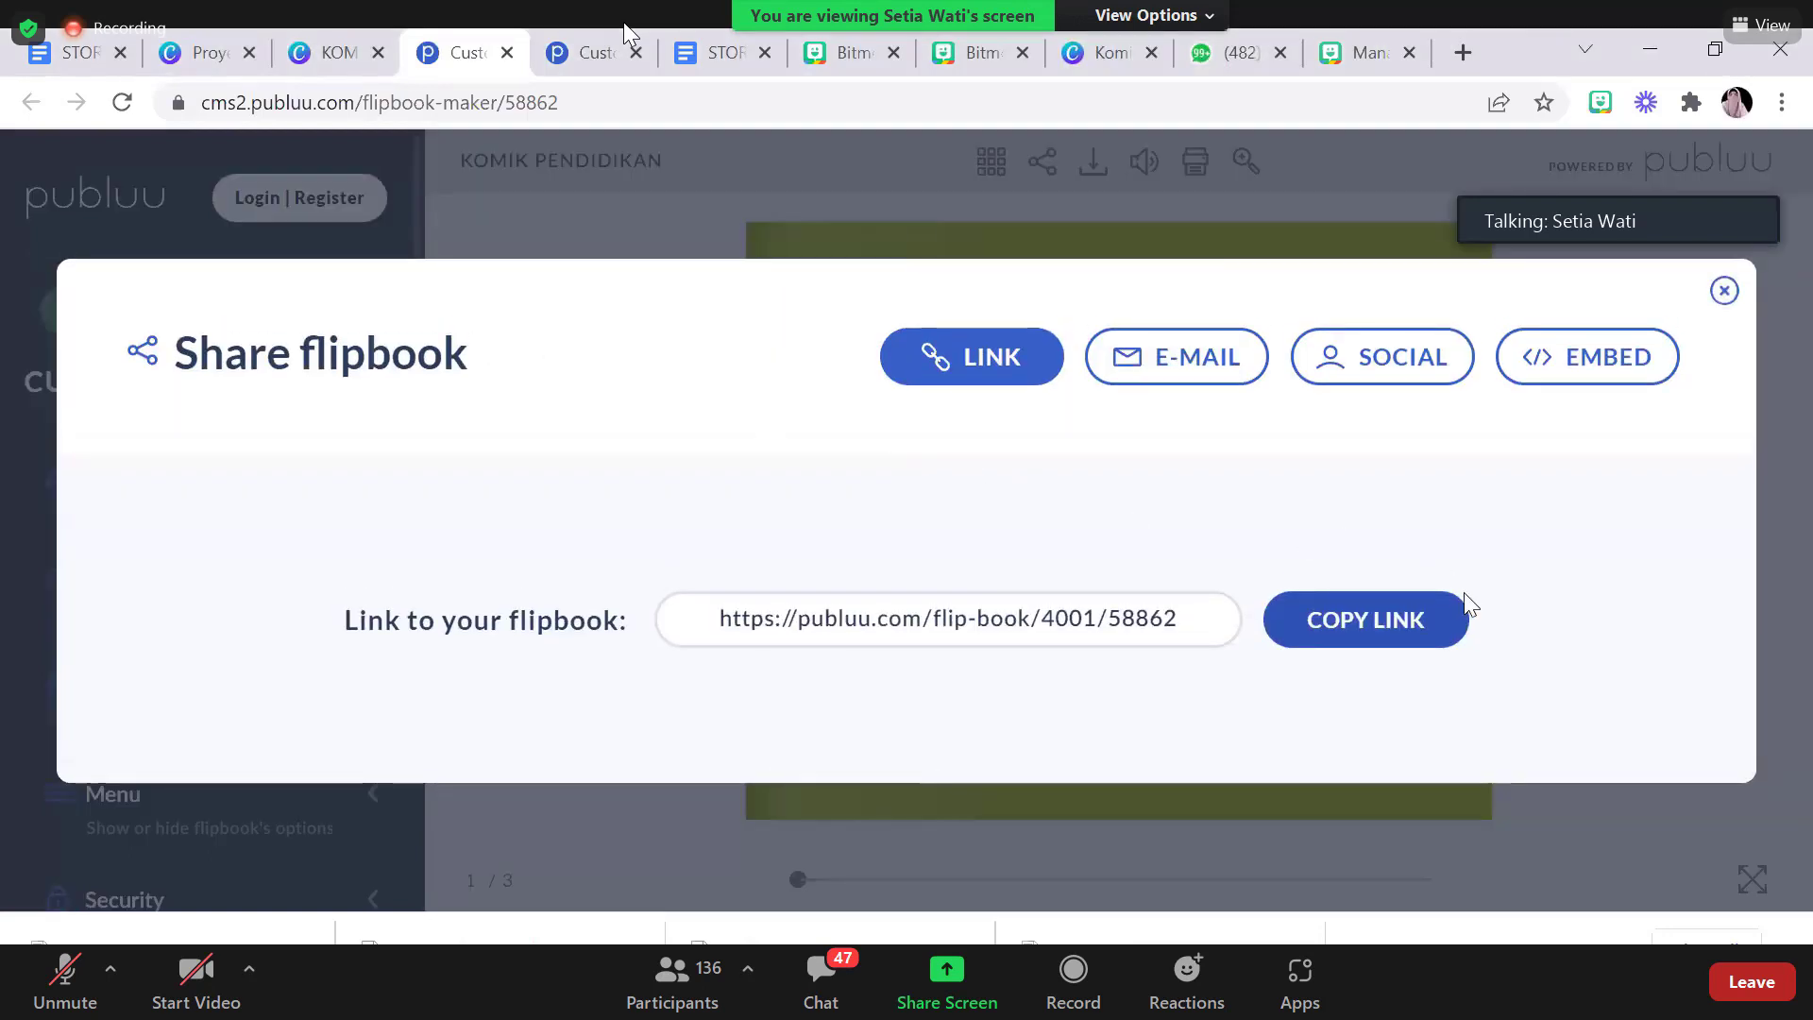
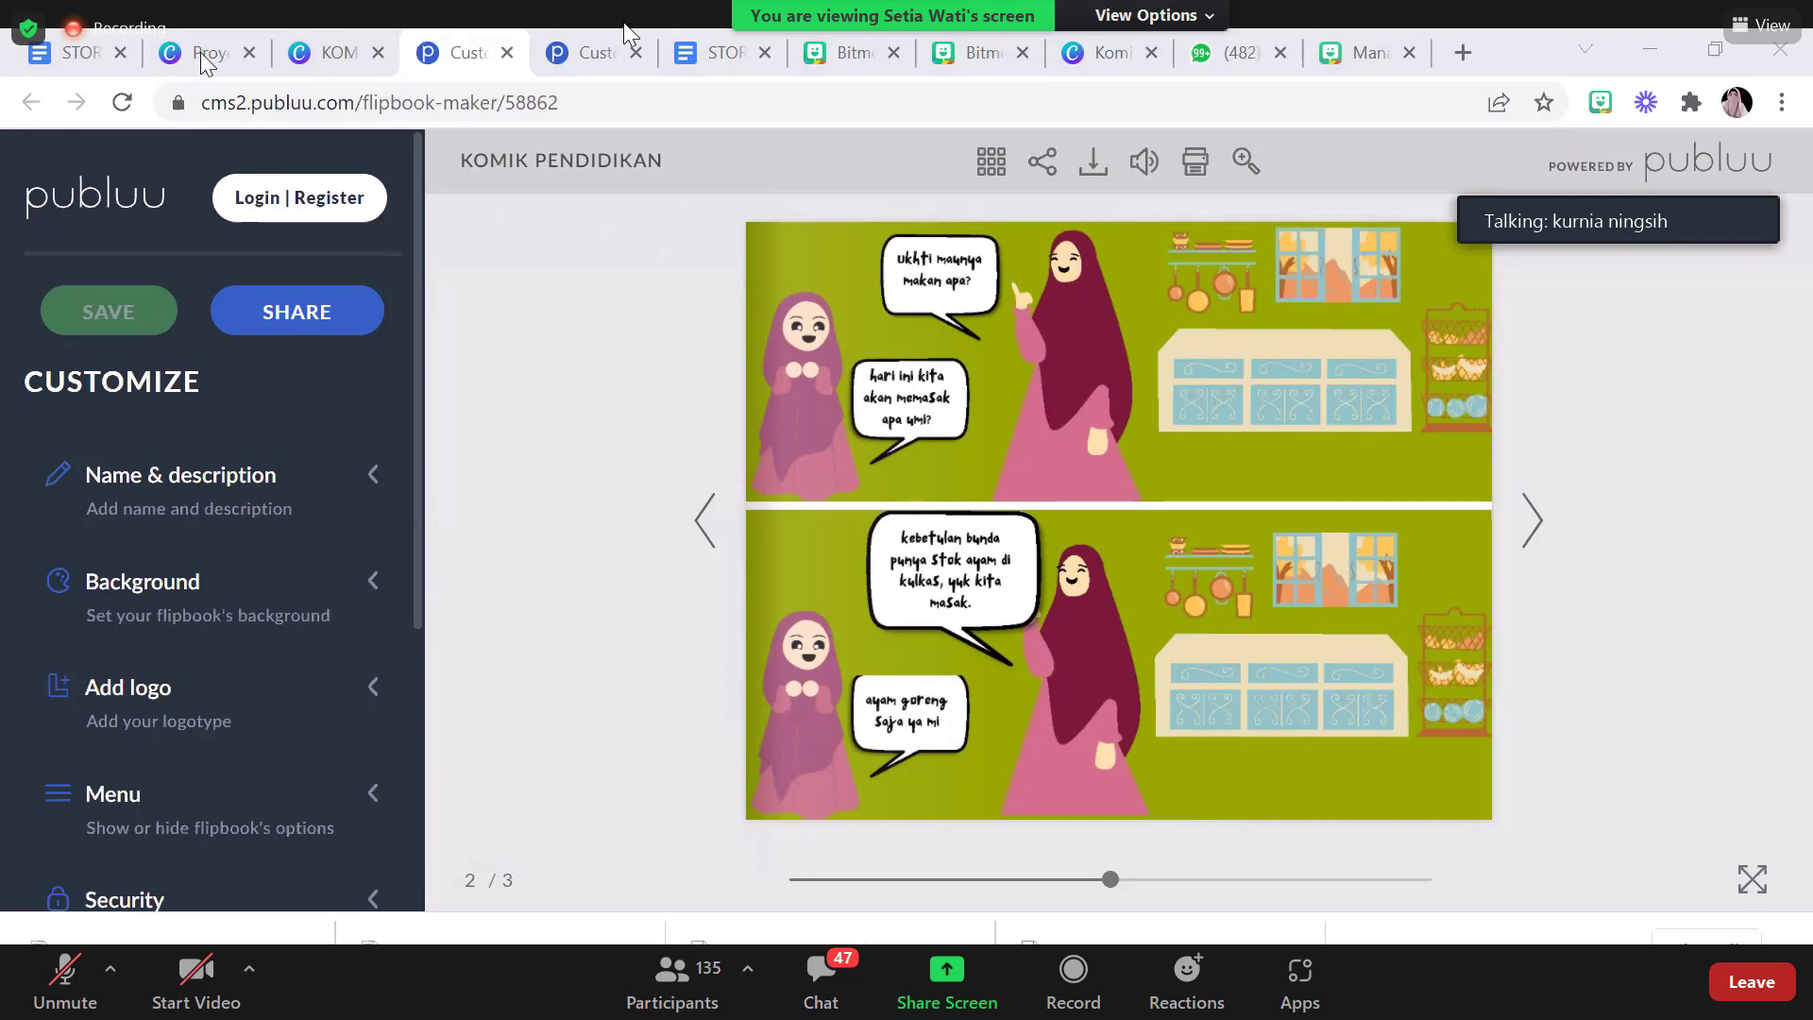
Return to the KOMIK PENDIDIKAN design in Canva and close the save confirmation
key("ctrl+2")
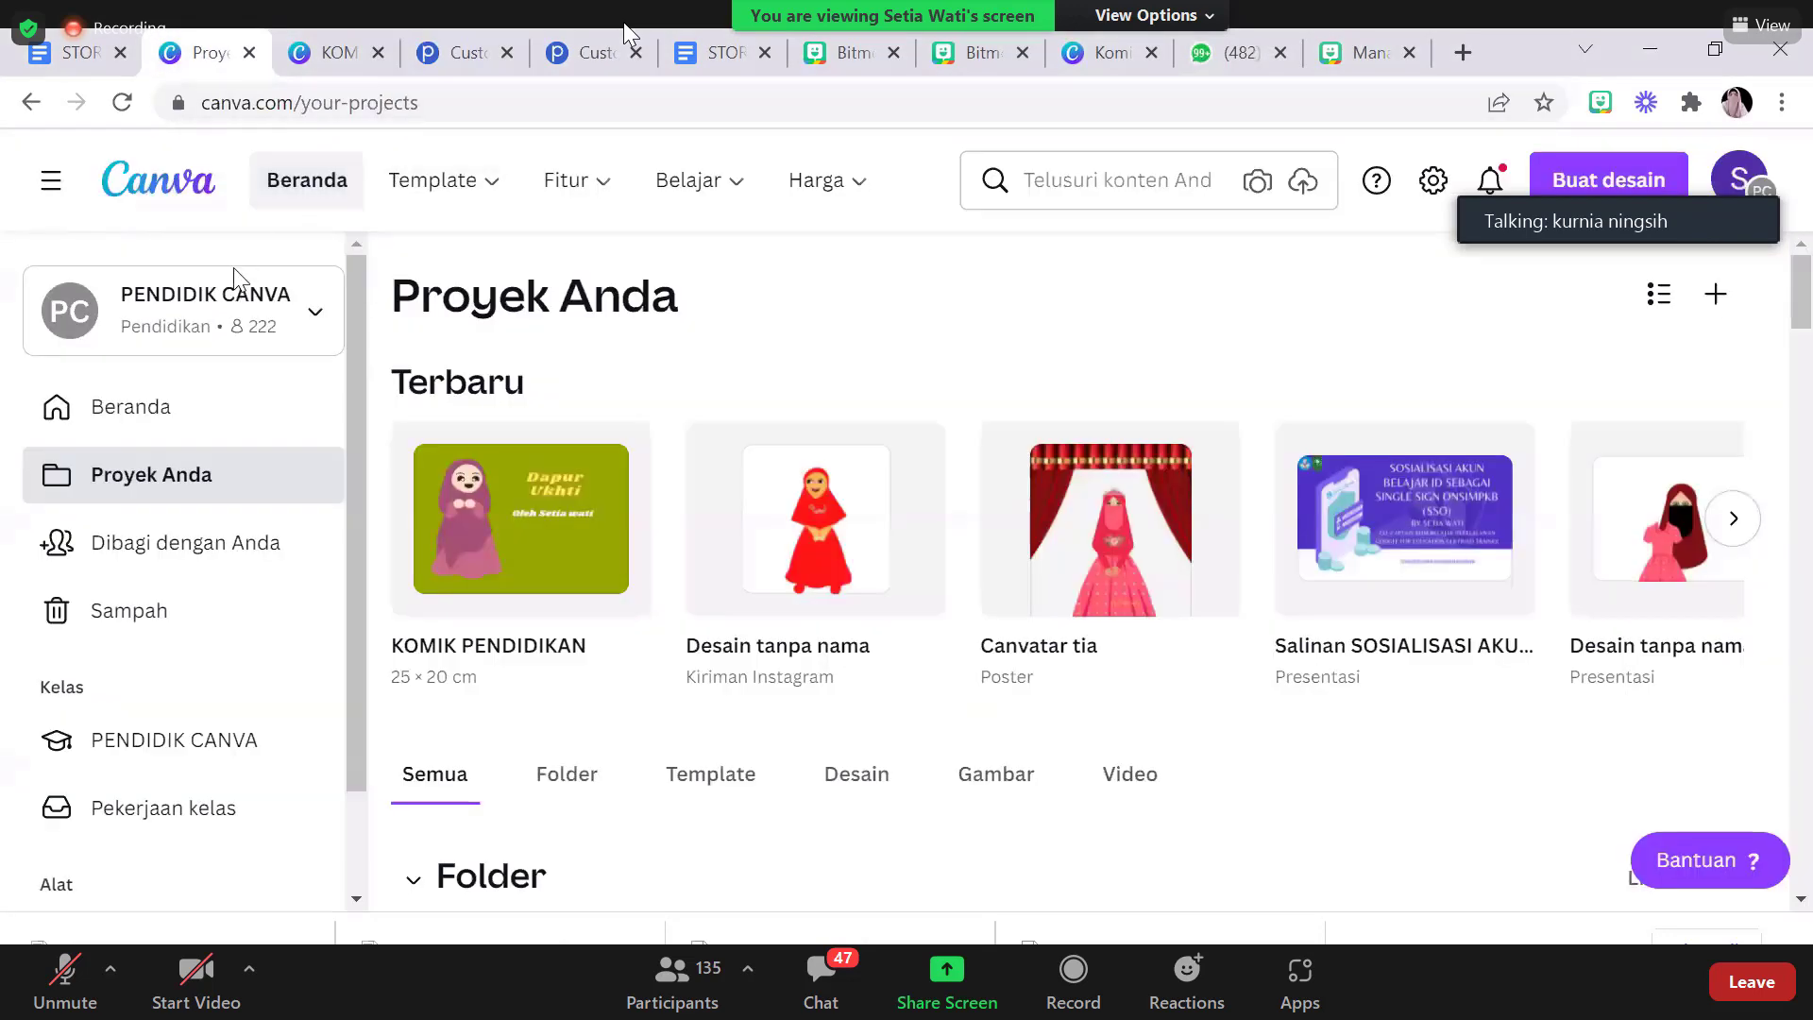
left_click(339, 38)
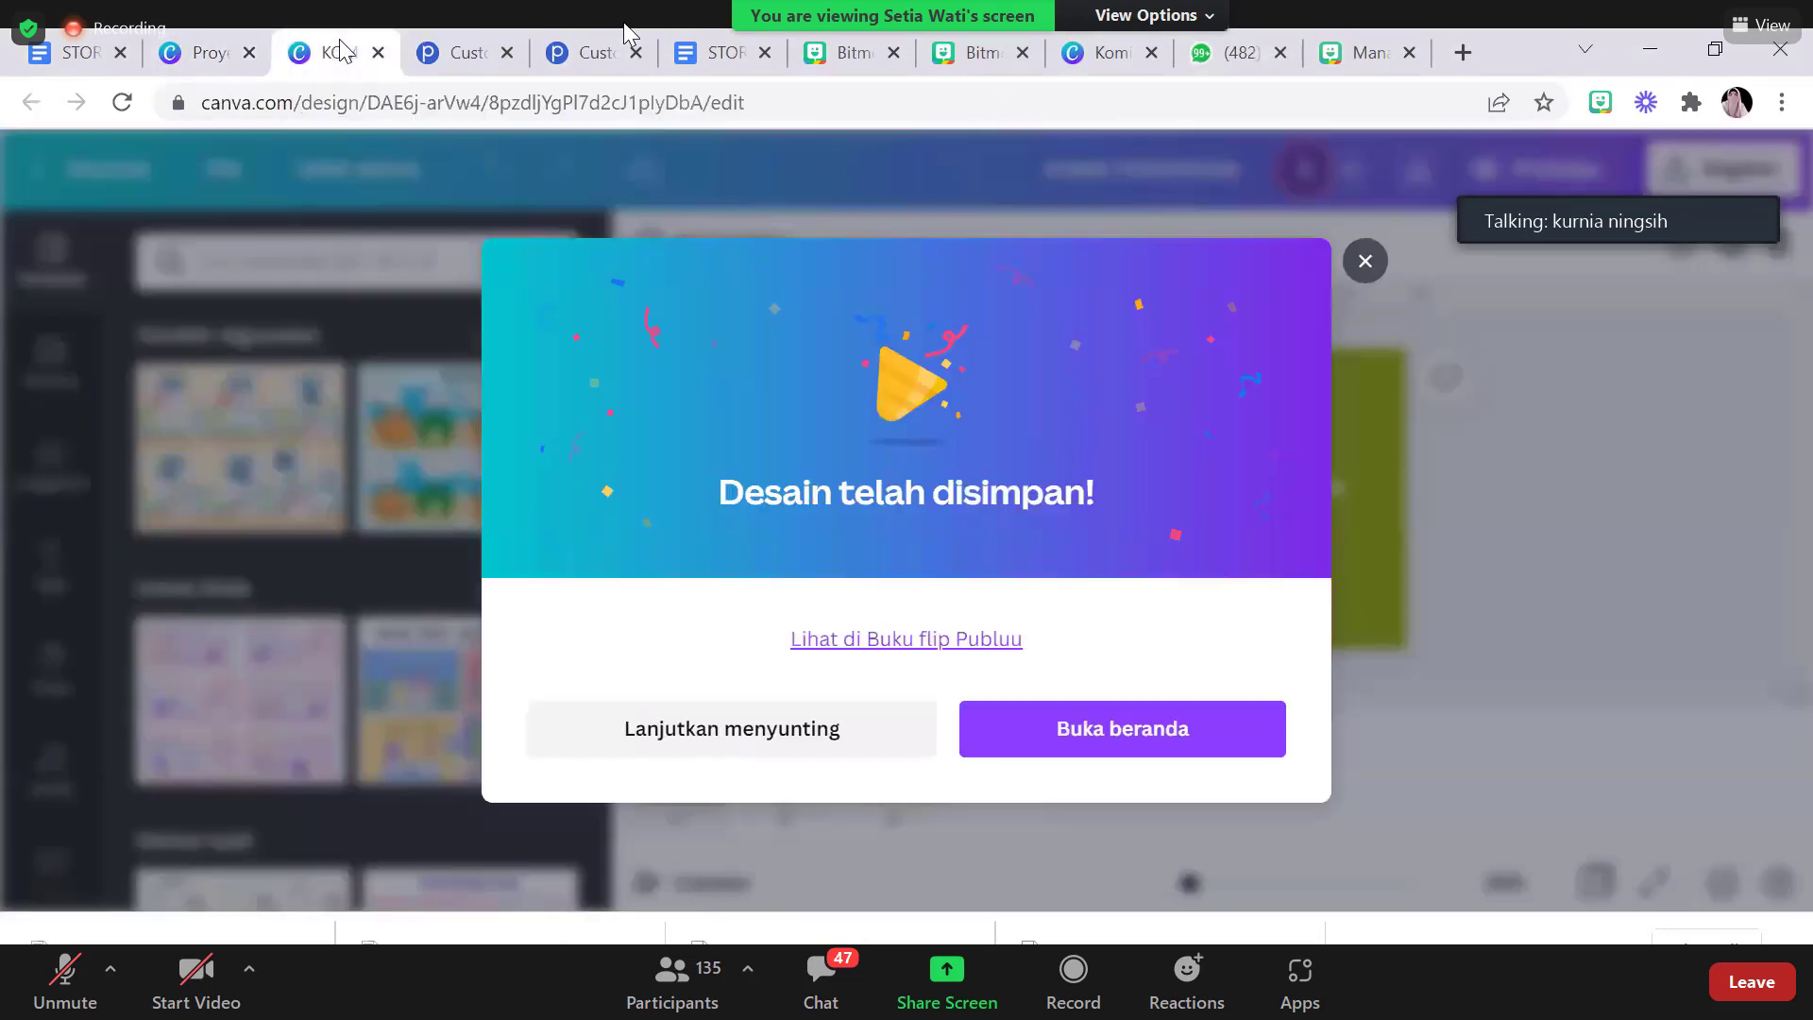
left_click(1367, 261)
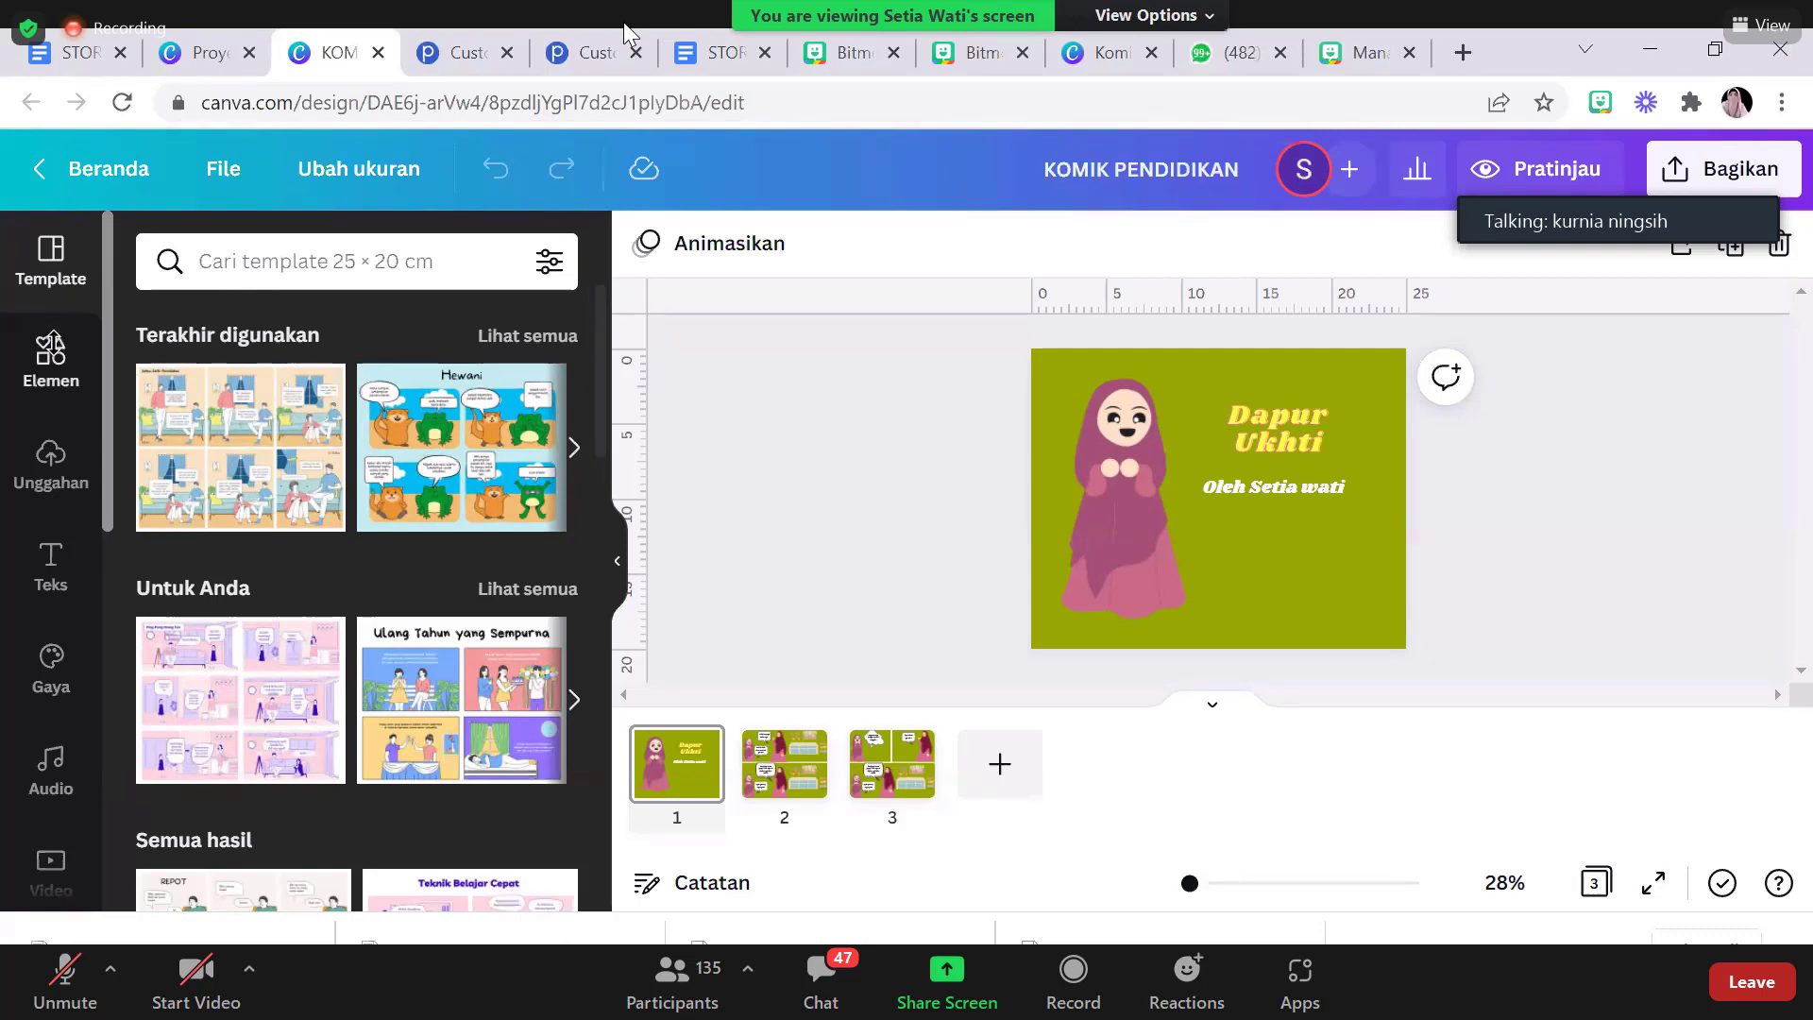
Look through the element library and view the comic's first two pages
left_click(53, 340)
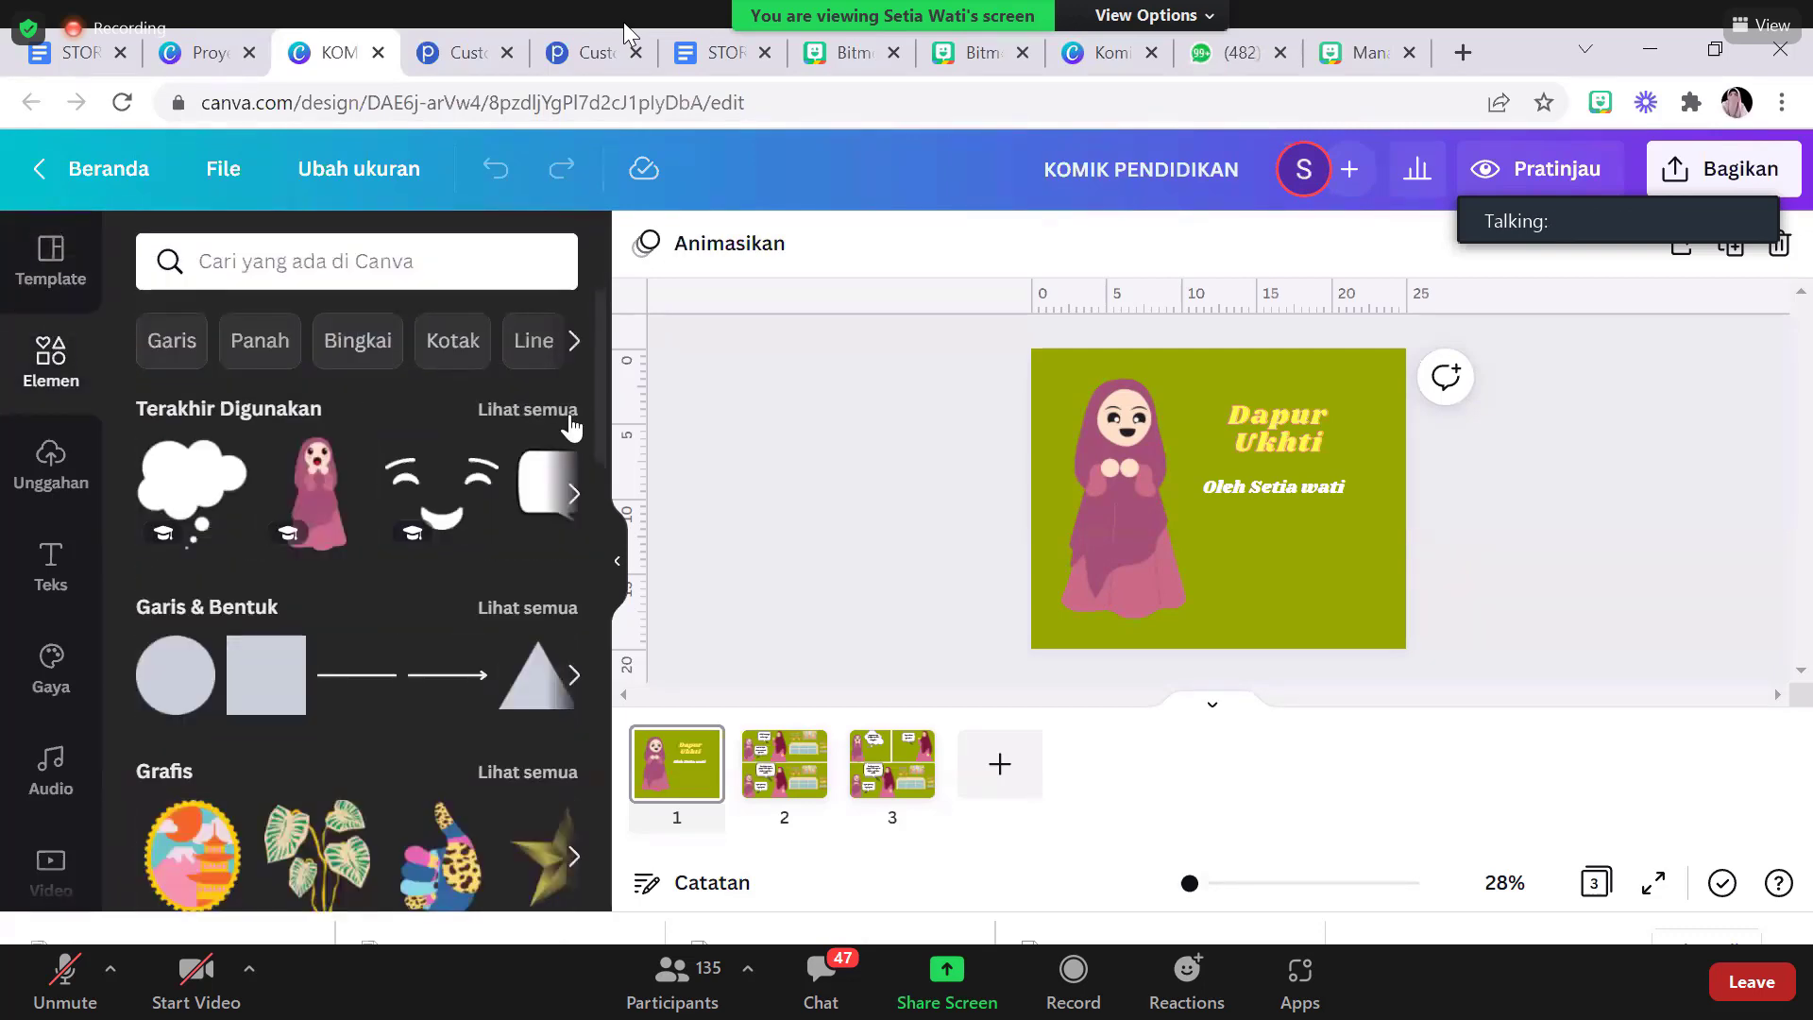
scroll(571, 426, "down", 1)
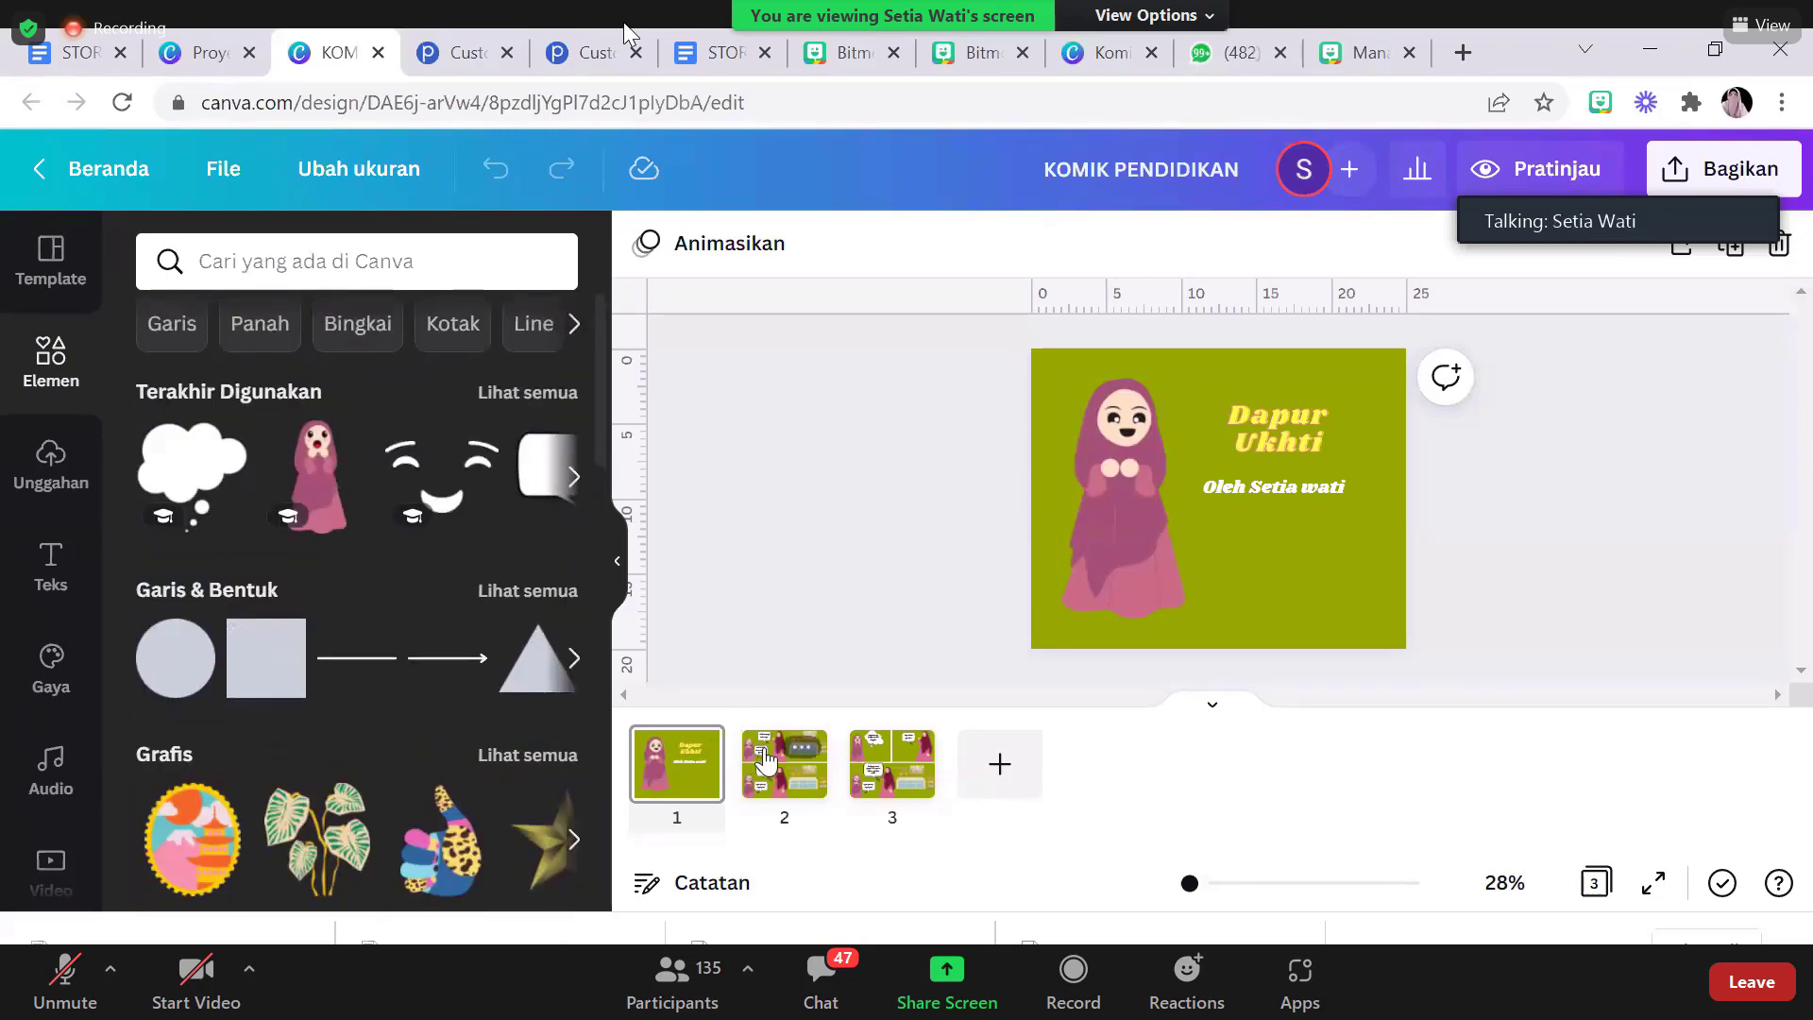
left_click(800, 782)
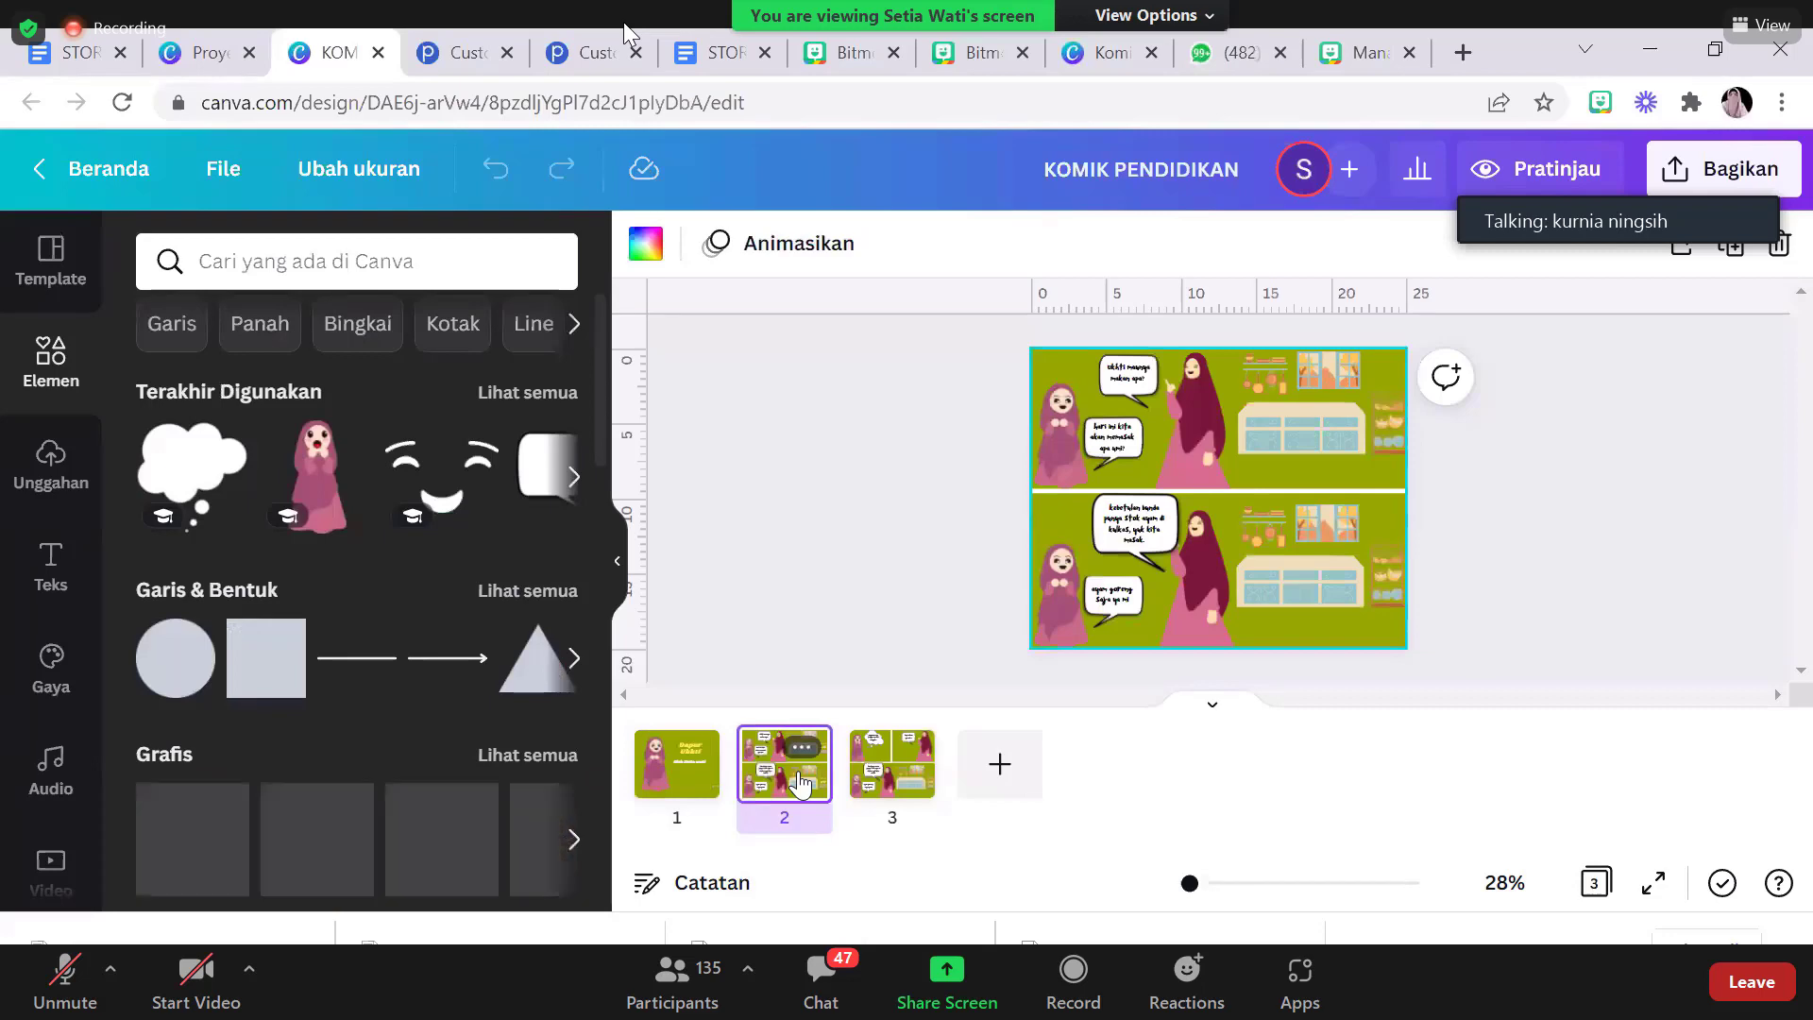
left_click(647, 772)
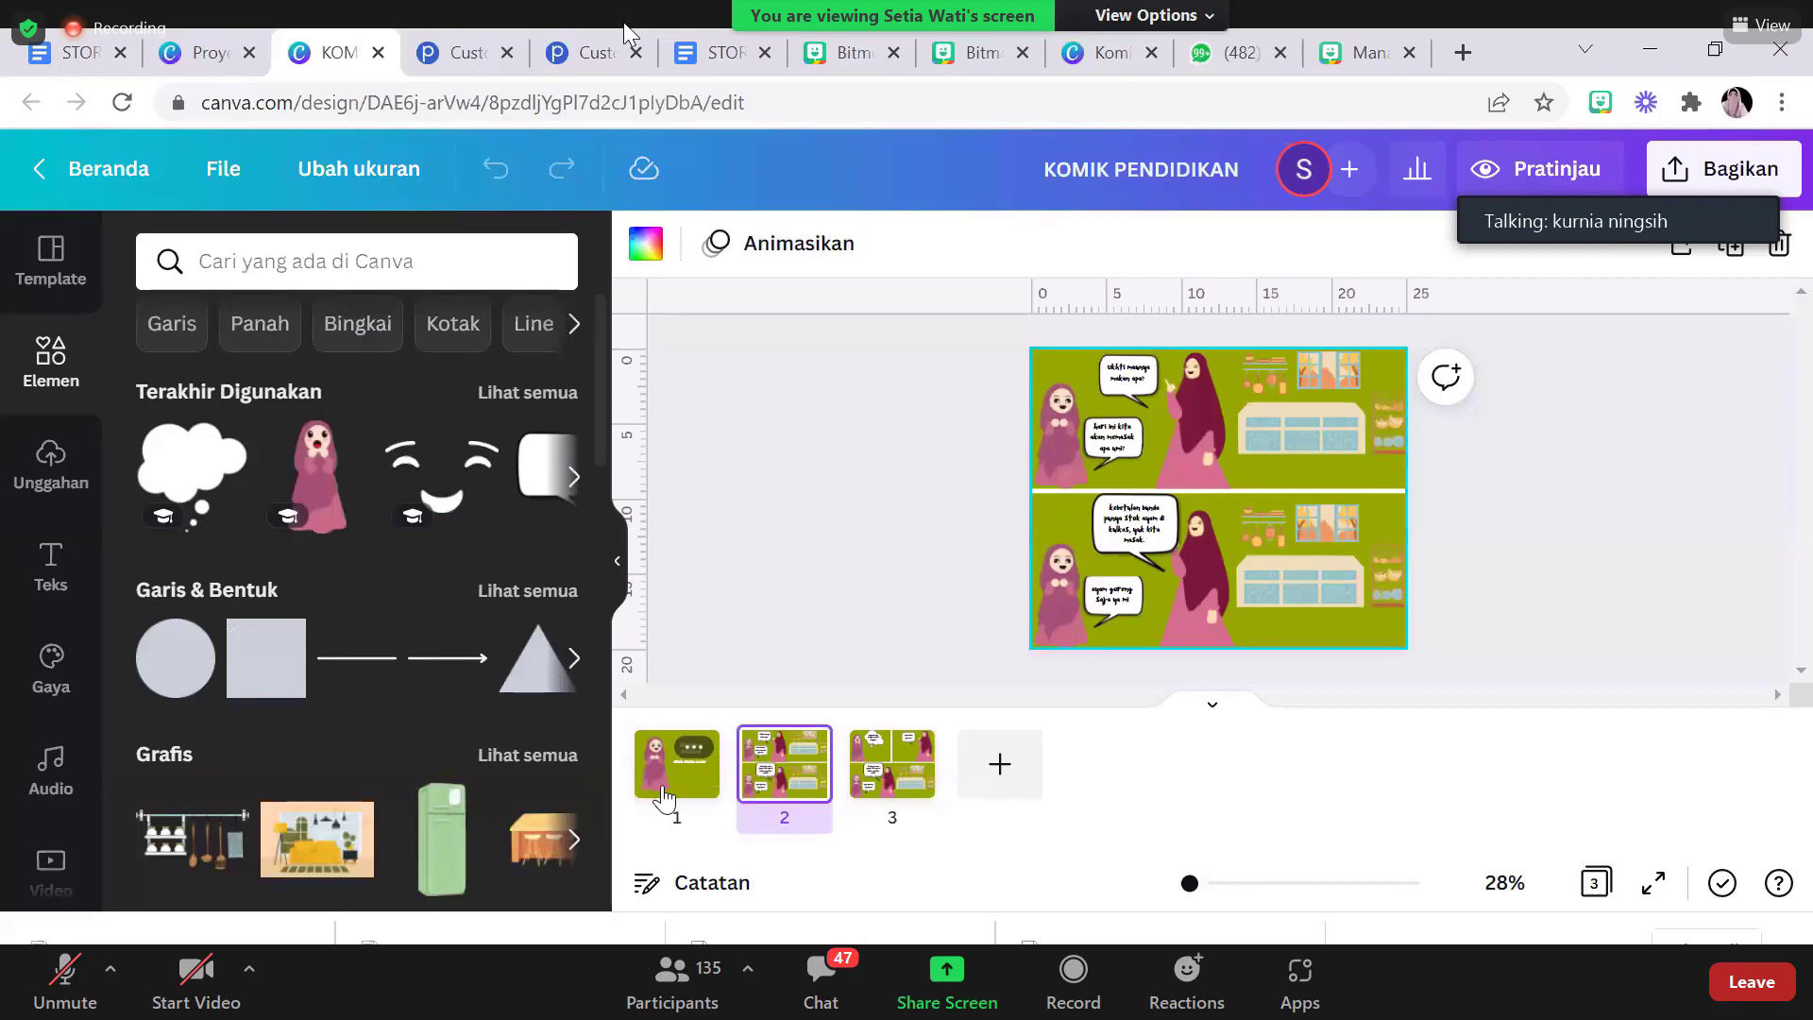
left_click(50, 277)
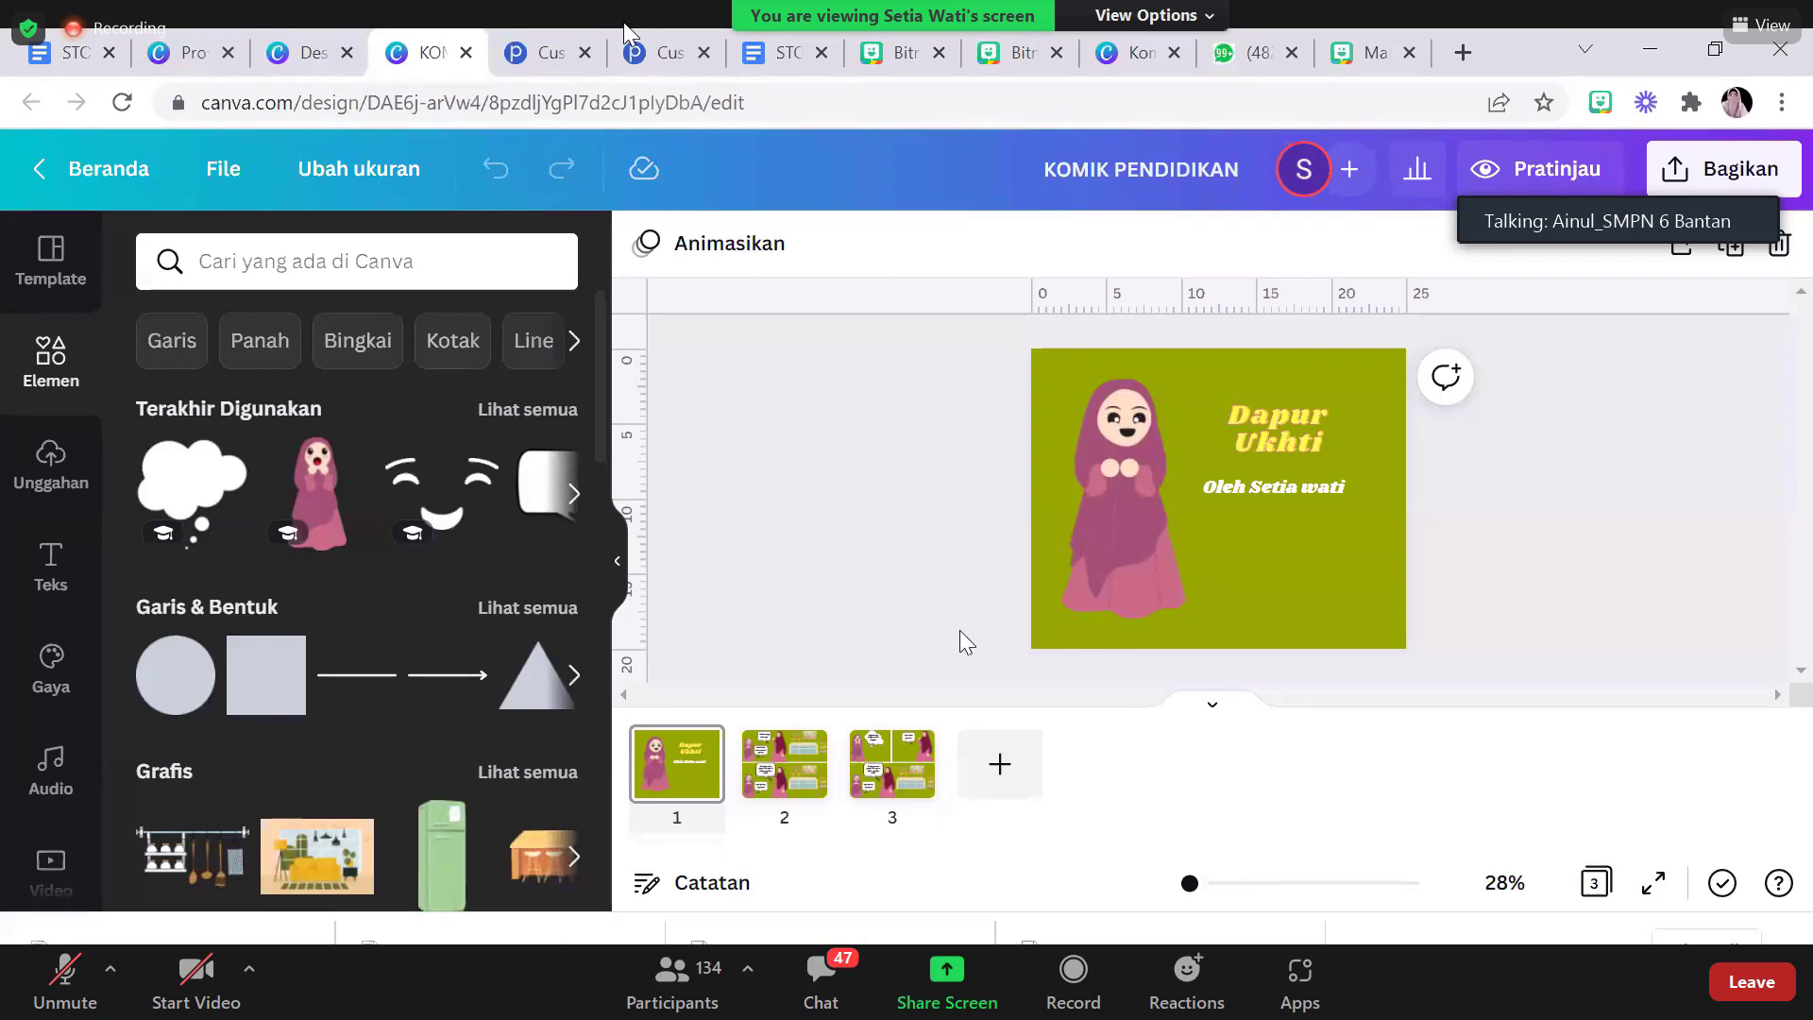
Move the kitchen illustration in page 2's lower panel slightly downward
left_click(792, 764)
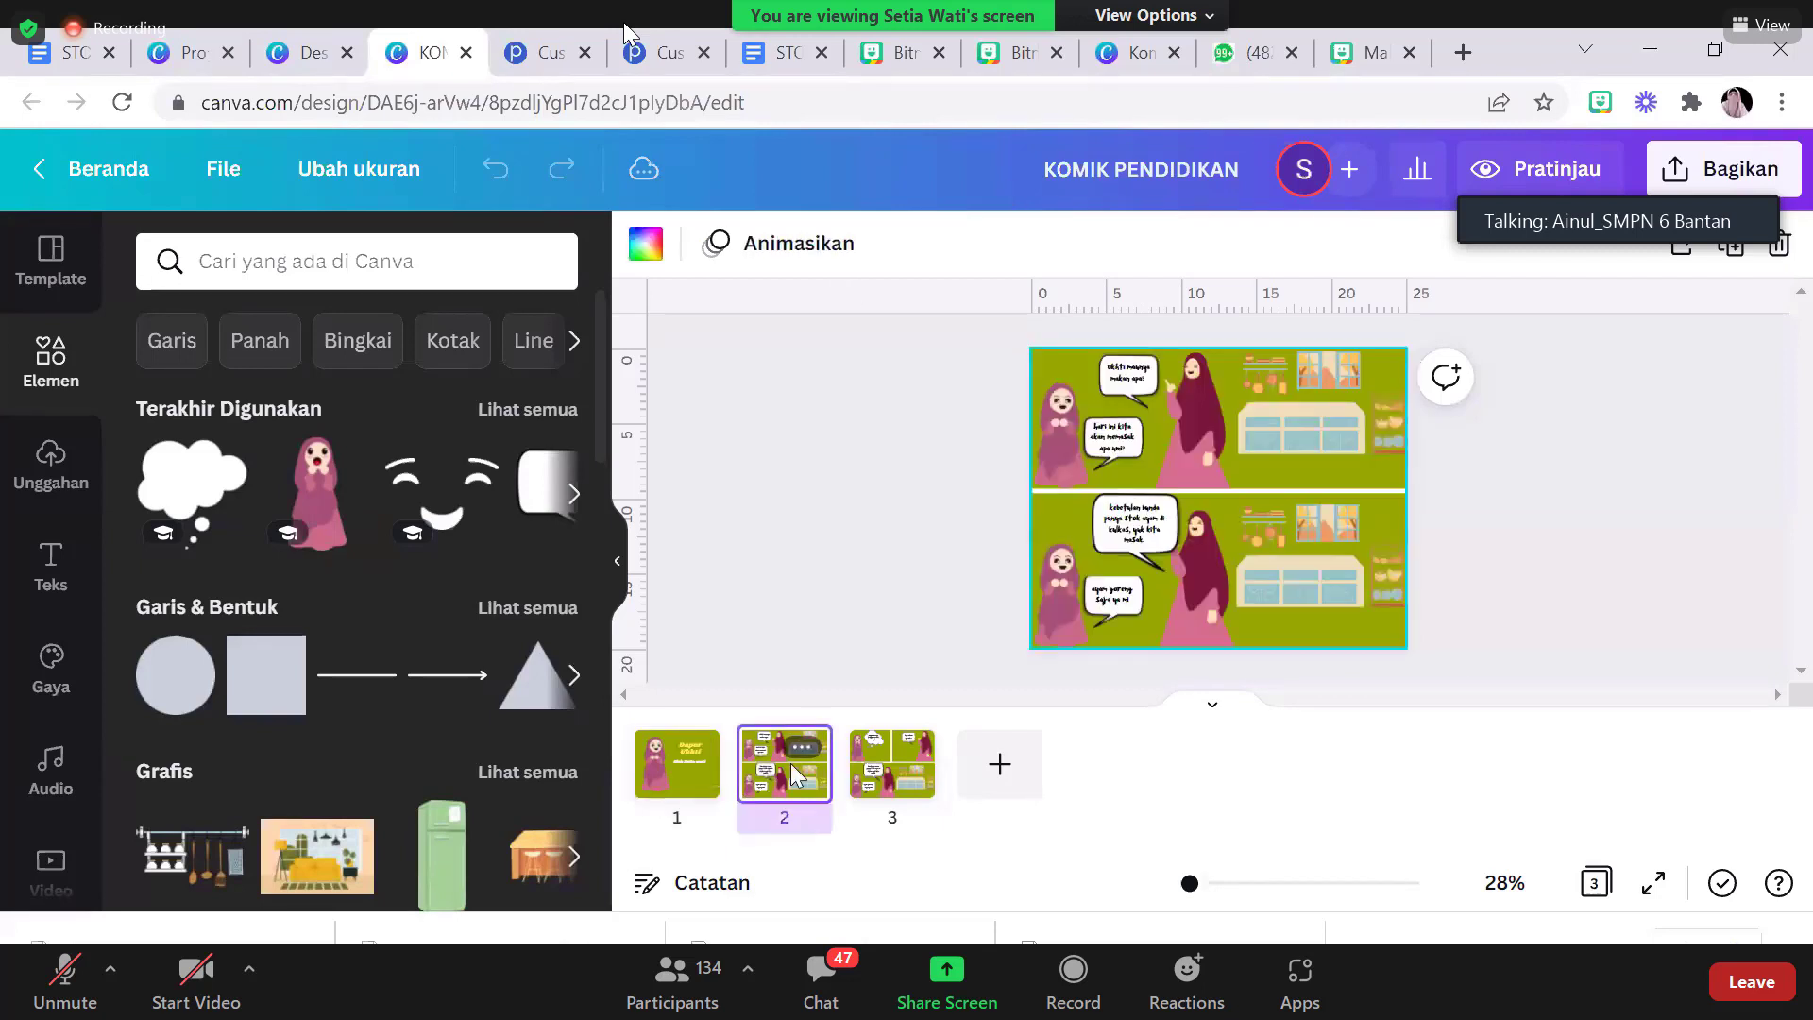
left_click(1328, 555)
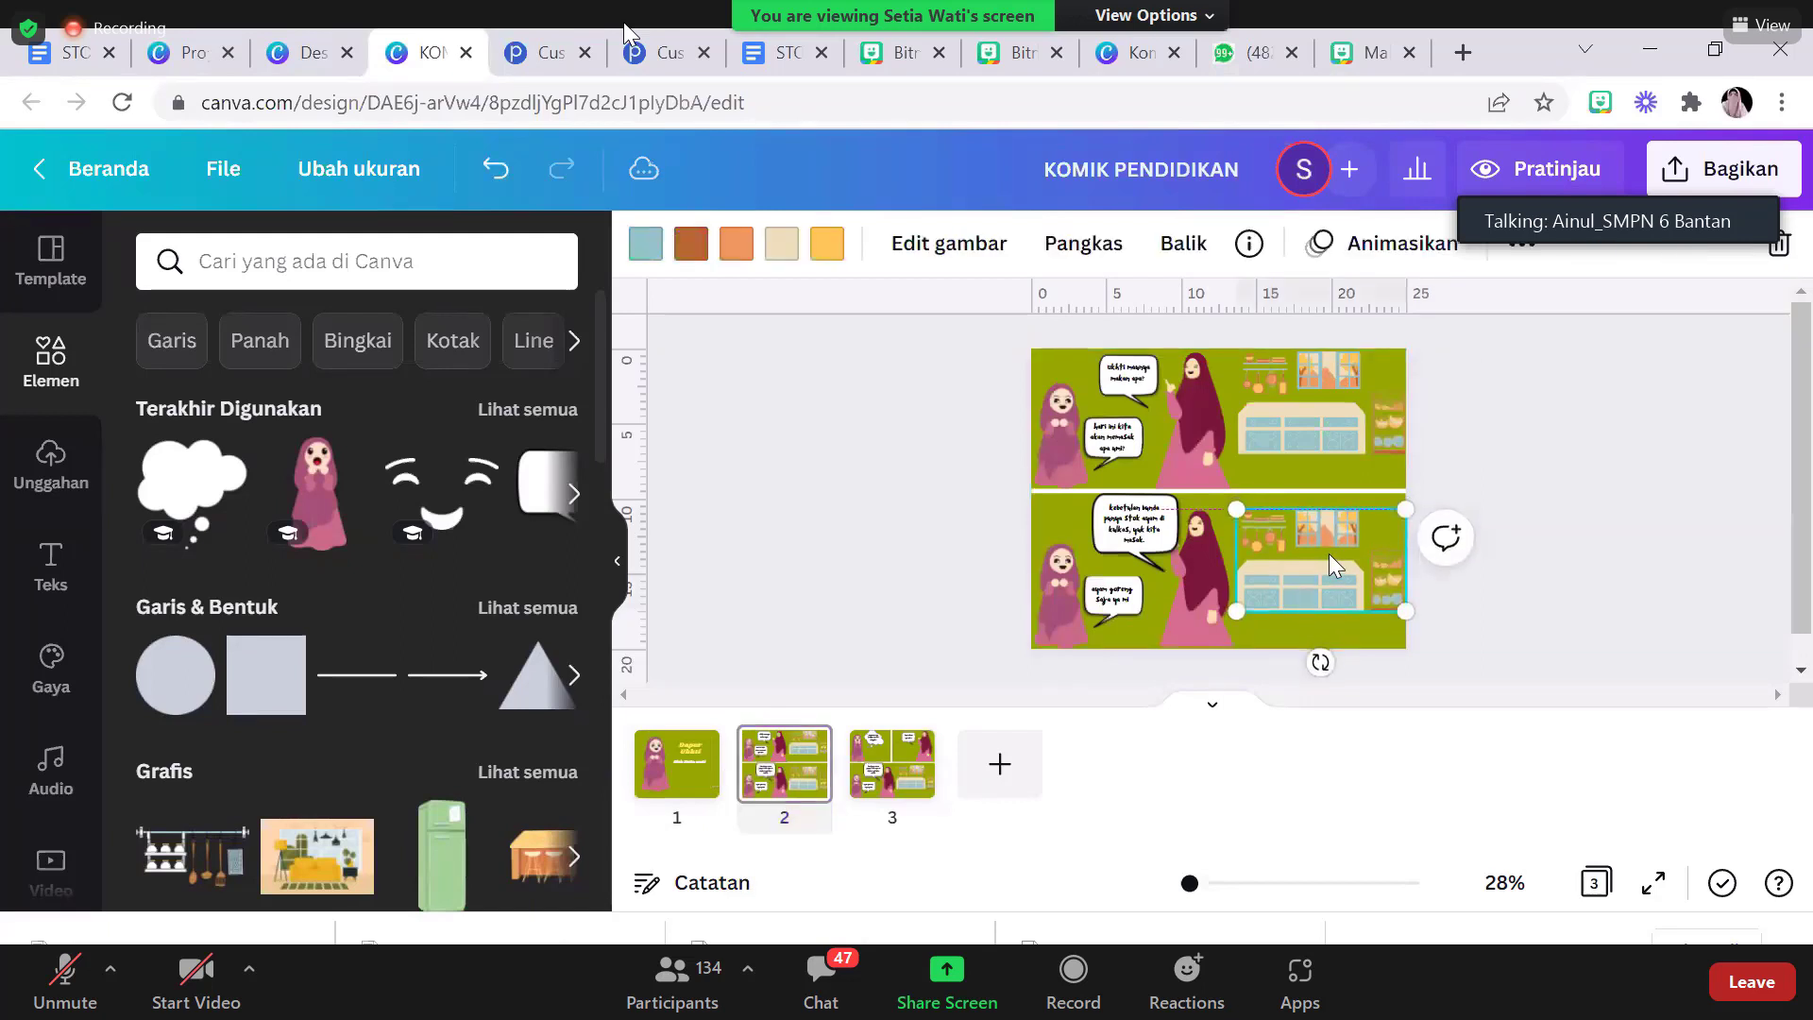
key("shift+Down")
key("shift+Down")
key("shift+Down")
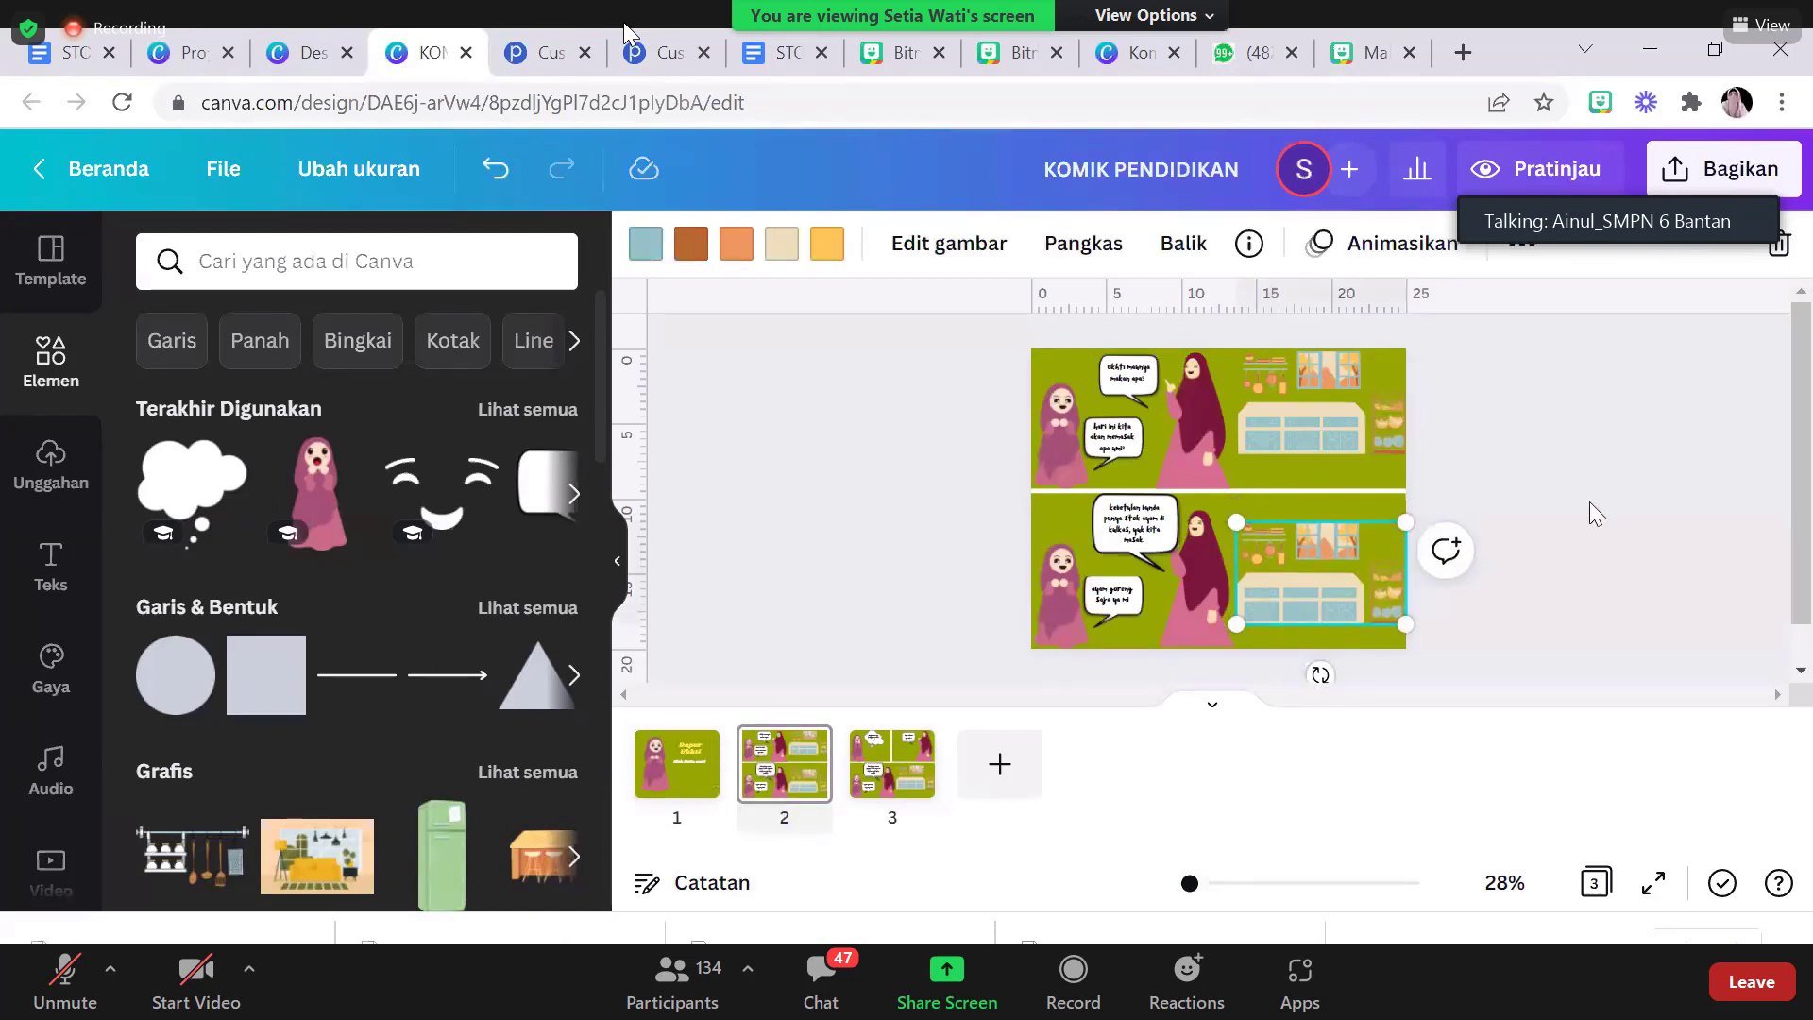
left_click(1589, 503)
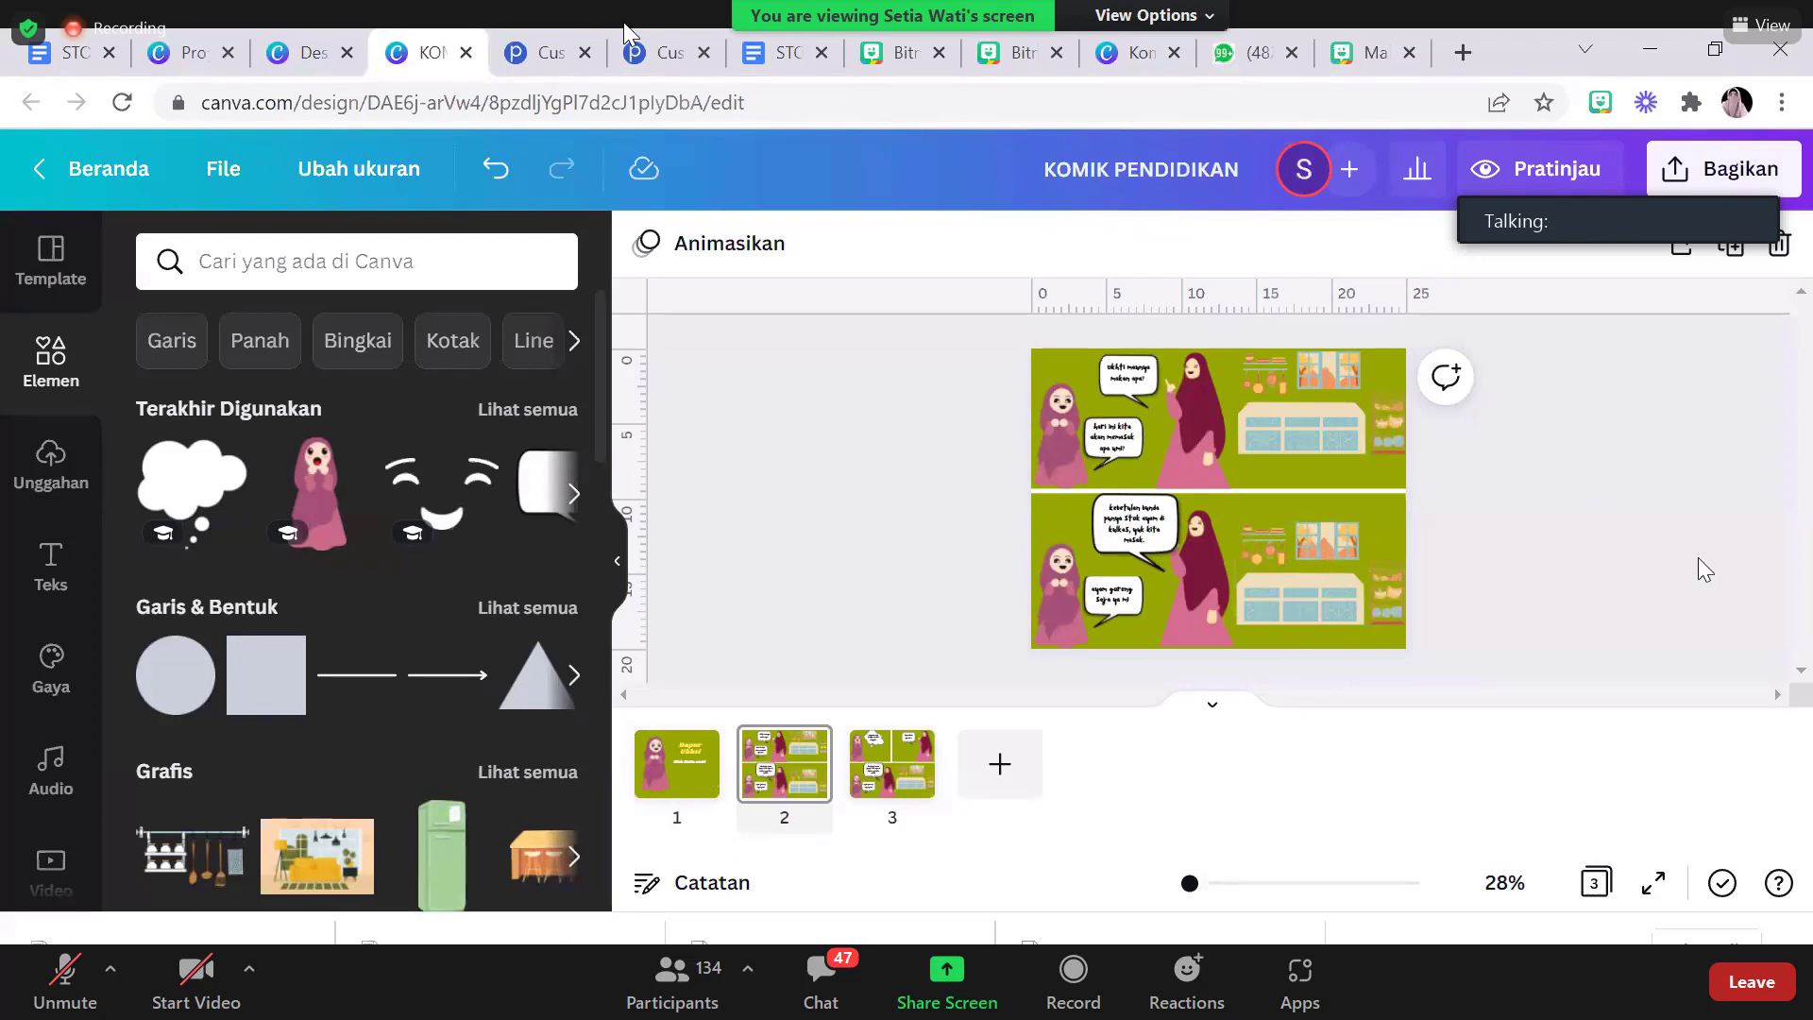
Open the Bitmoji browser extension and look through its recent and popular stickers
left_click(1606, 110)
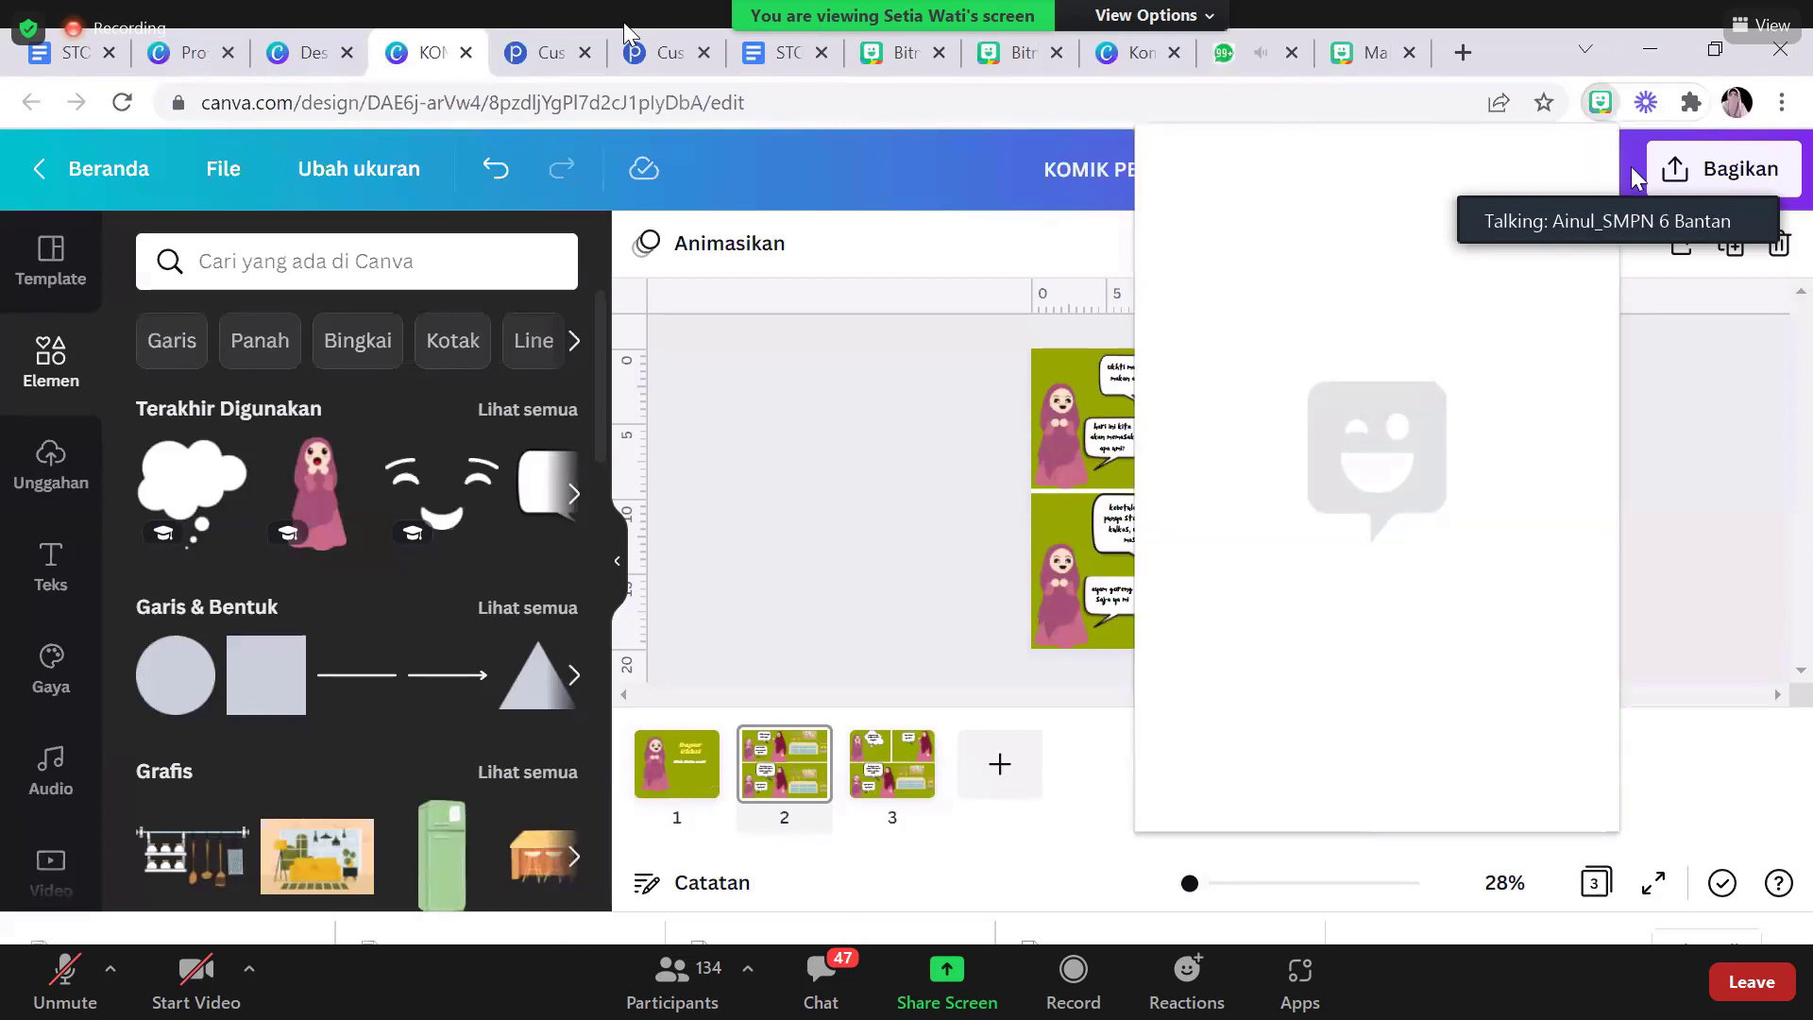
scroll(1602, 302, "down", 2)
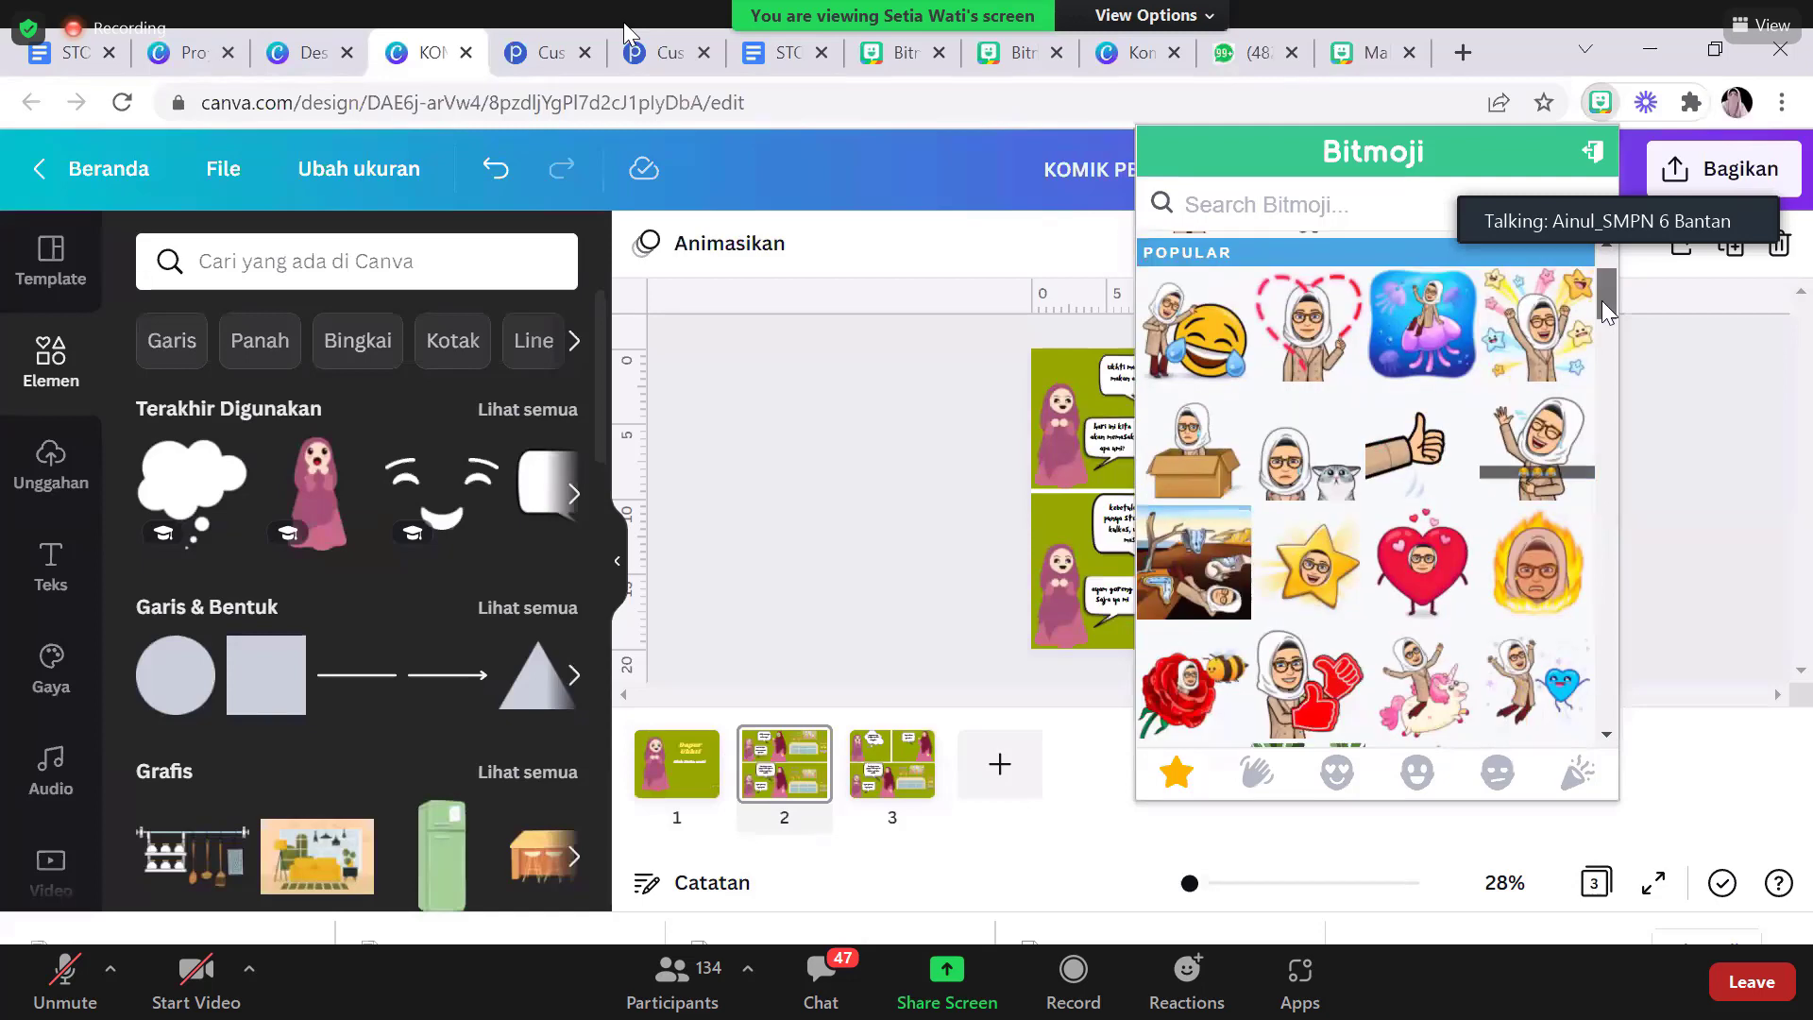
left_click_drag(1602, 300, 1607, 274)
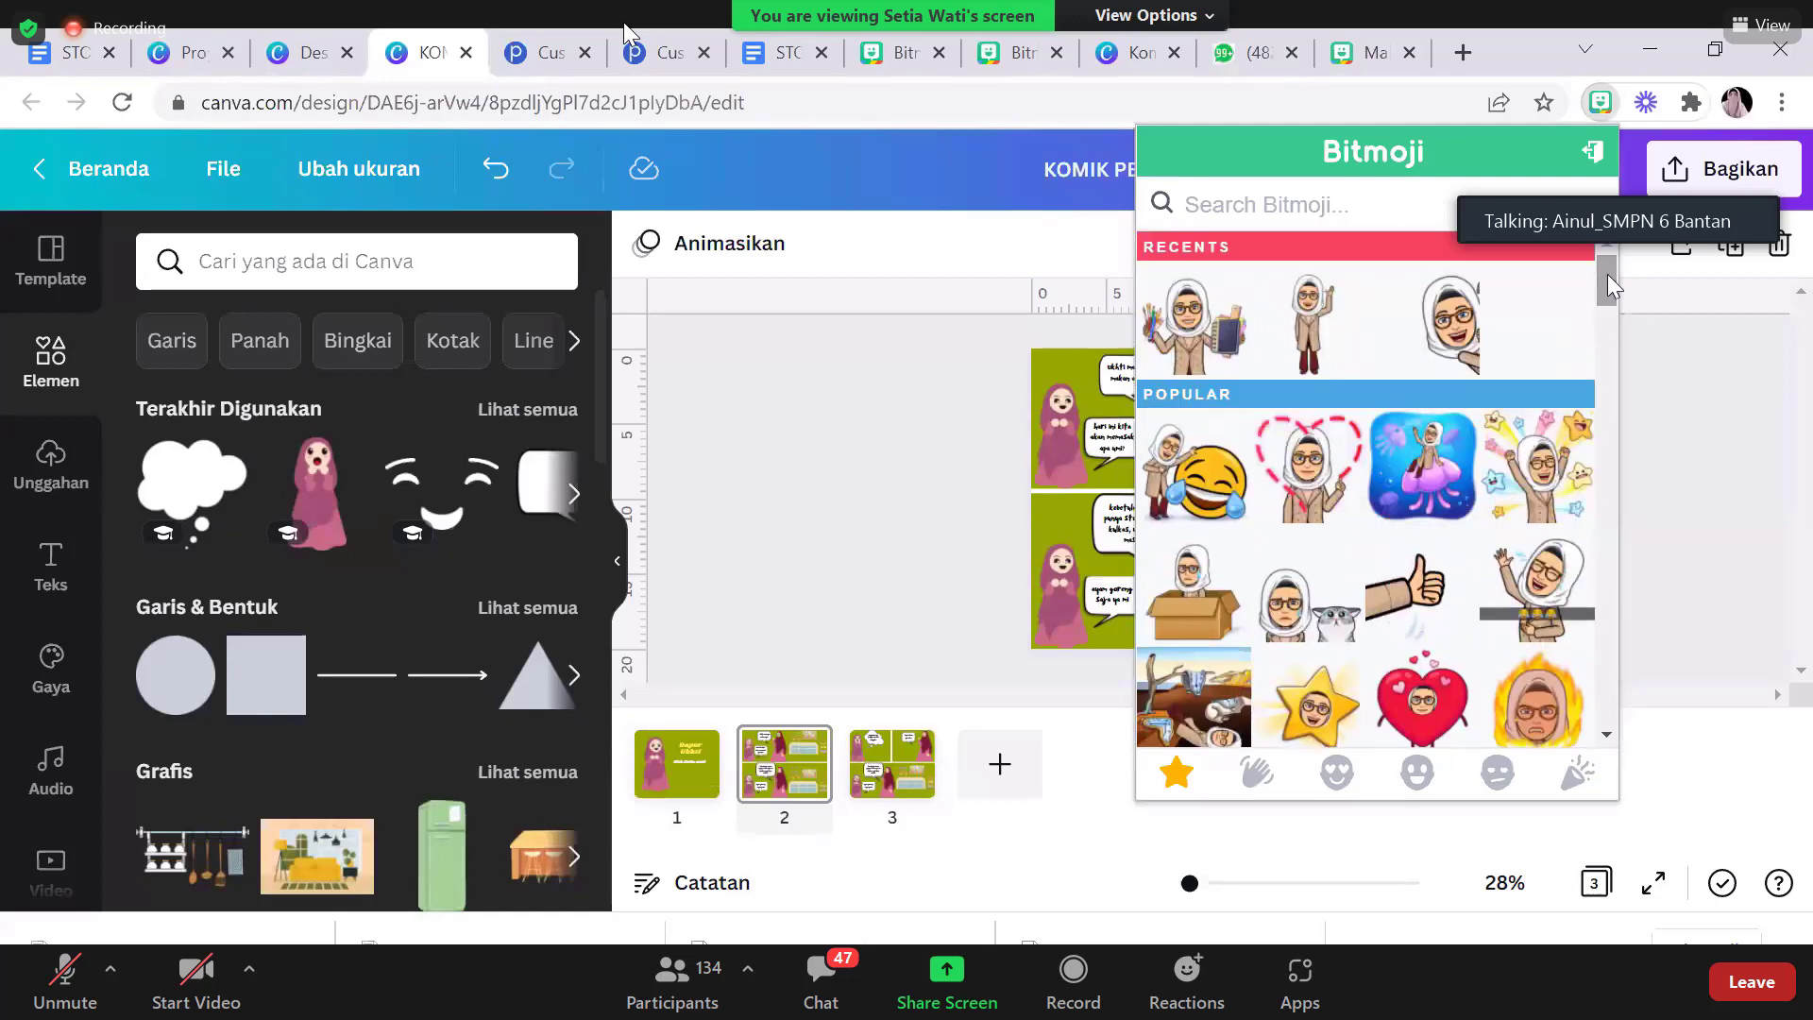